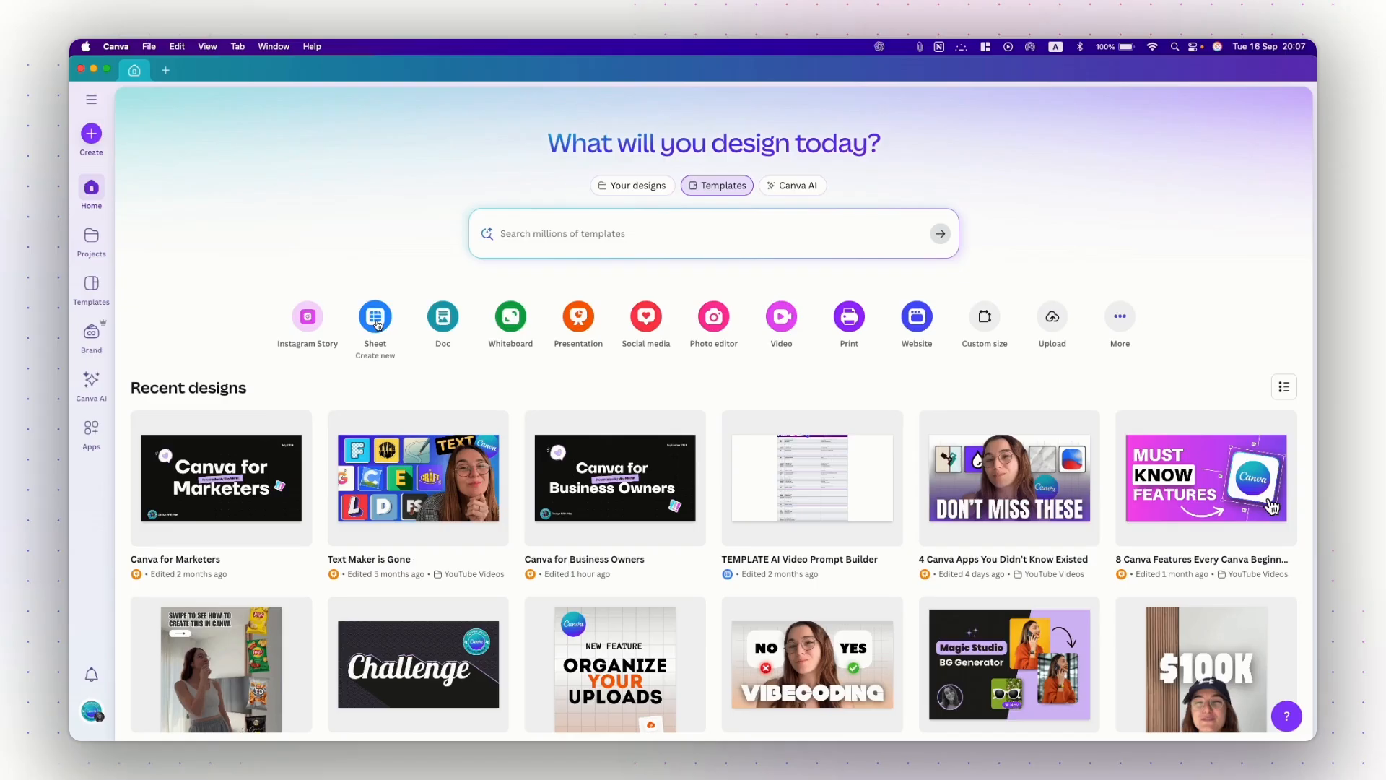
# - Create a blank sheet and a blank doc from the home page
pyautogui.click(375, 319)
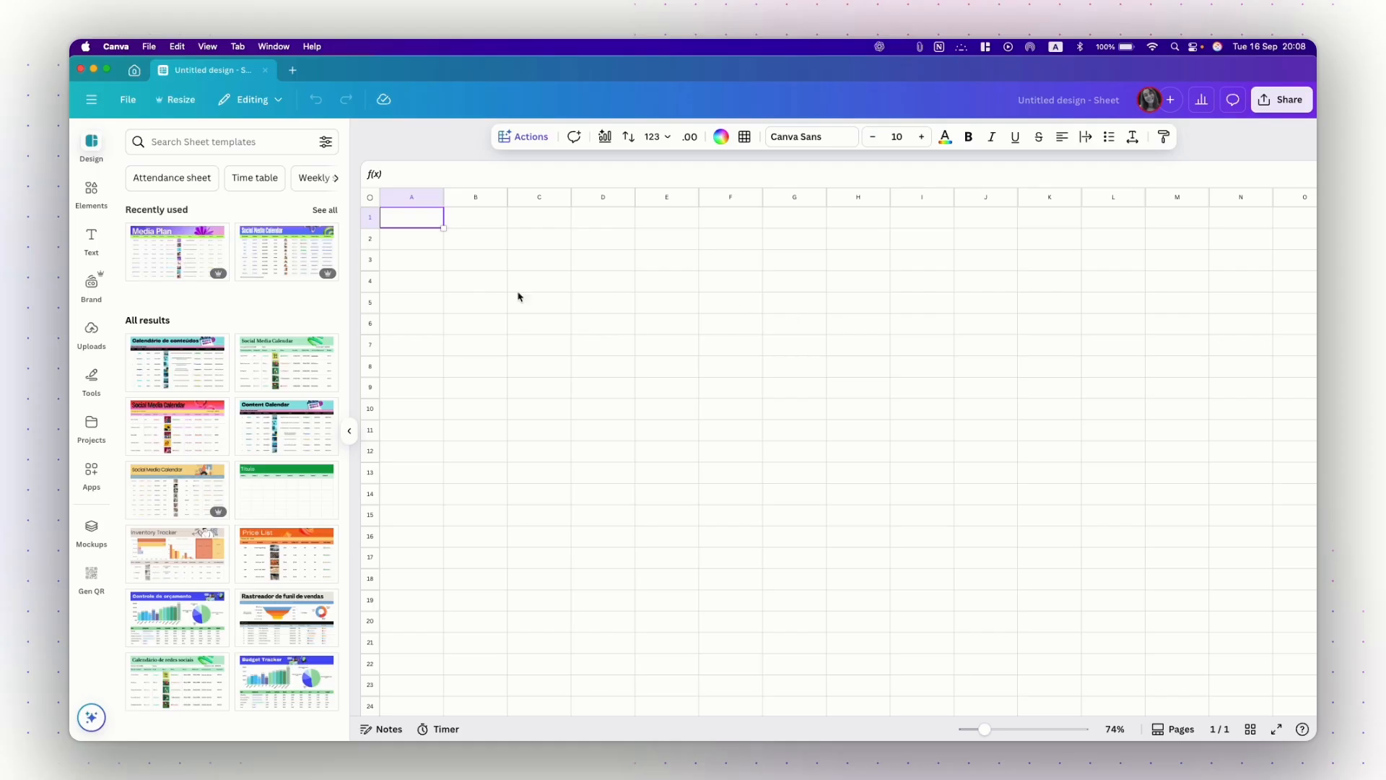
pyautogui.click(135, 74)
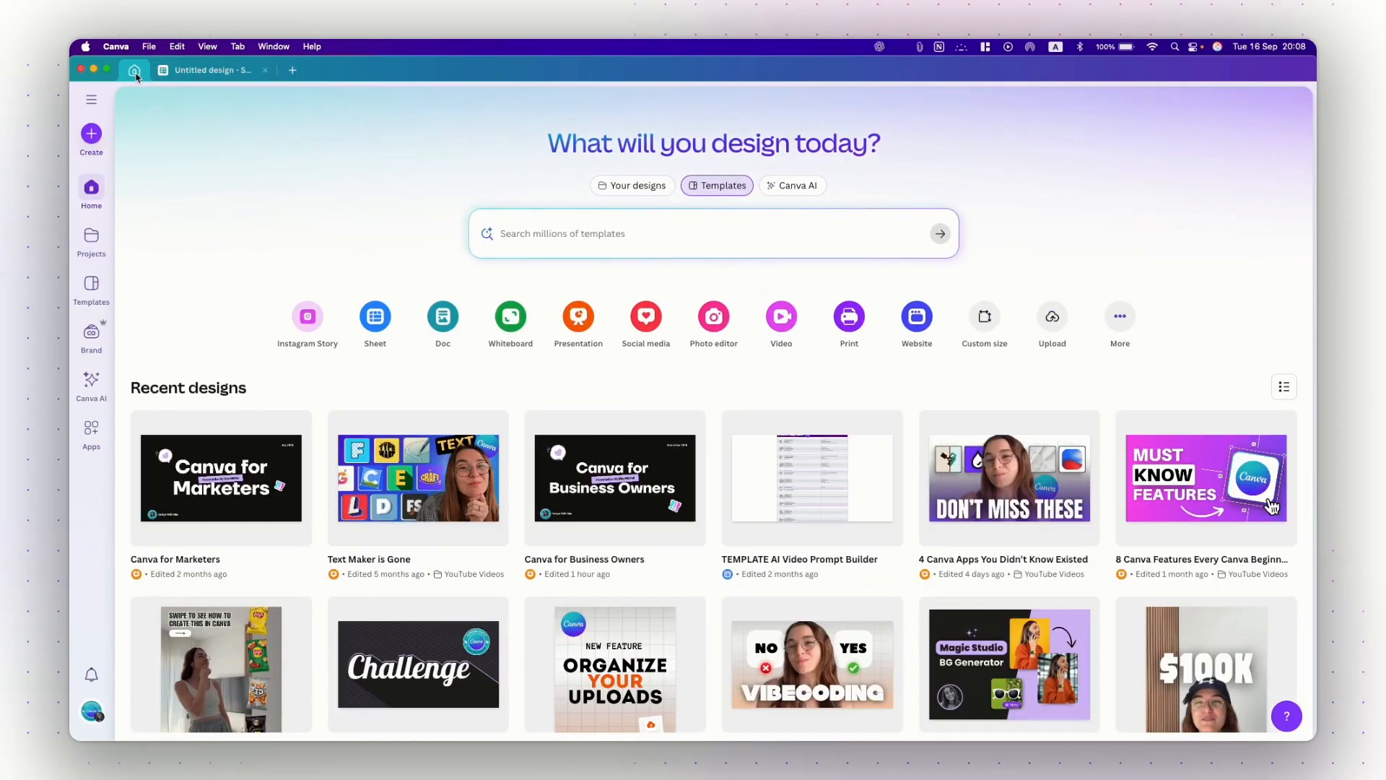
pyautogui.click(447, 325)
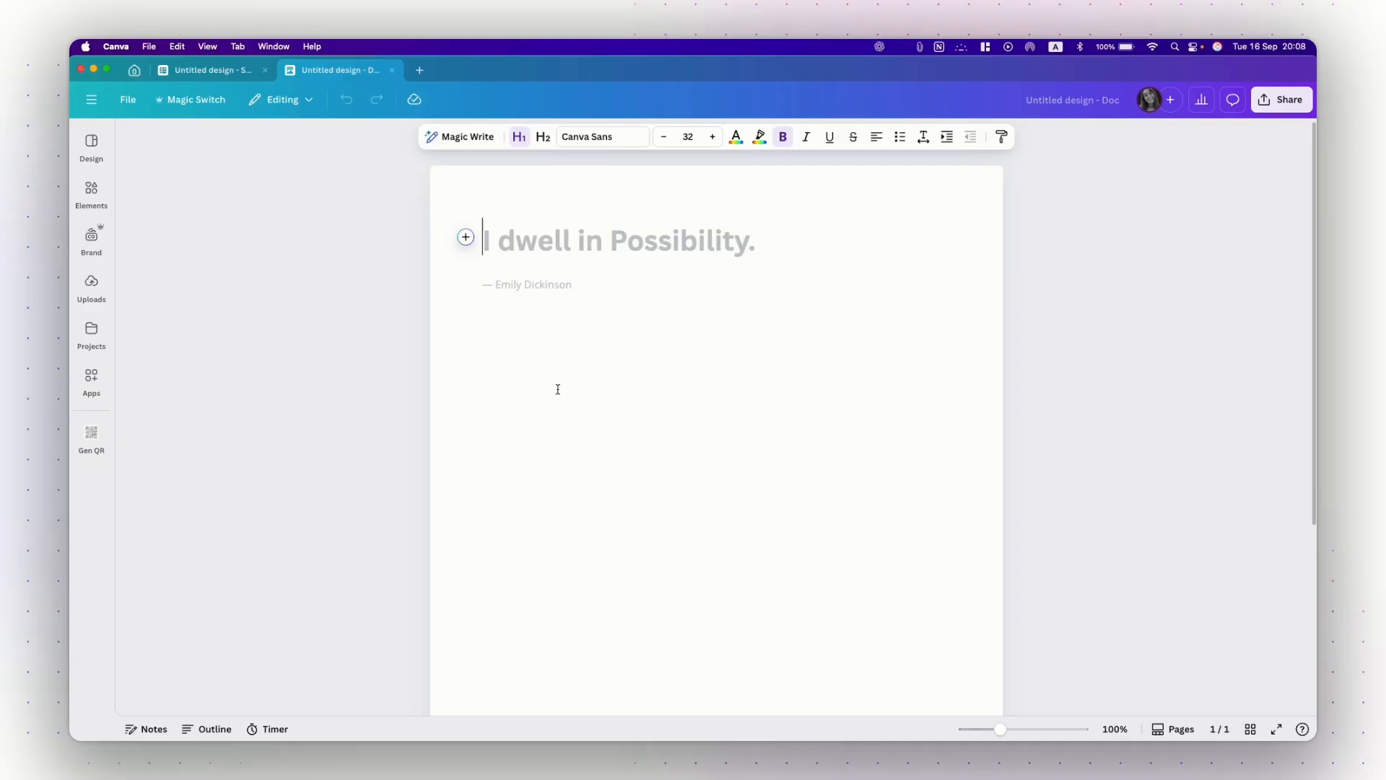
pyautogui.scroll(-1, 647, 508)
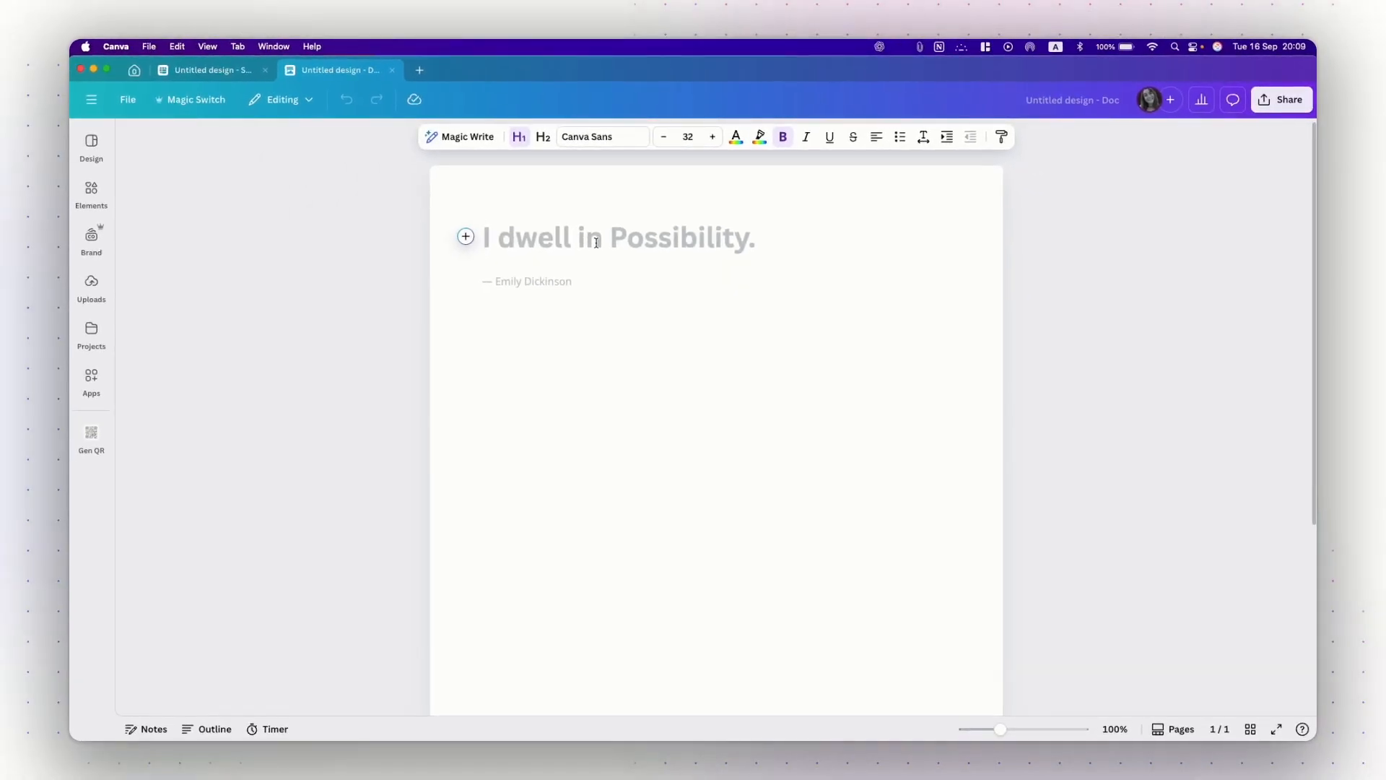
# - Create a blank whiteboard from the home page and look through its suggested templates
pyautogui.click(132, 72)
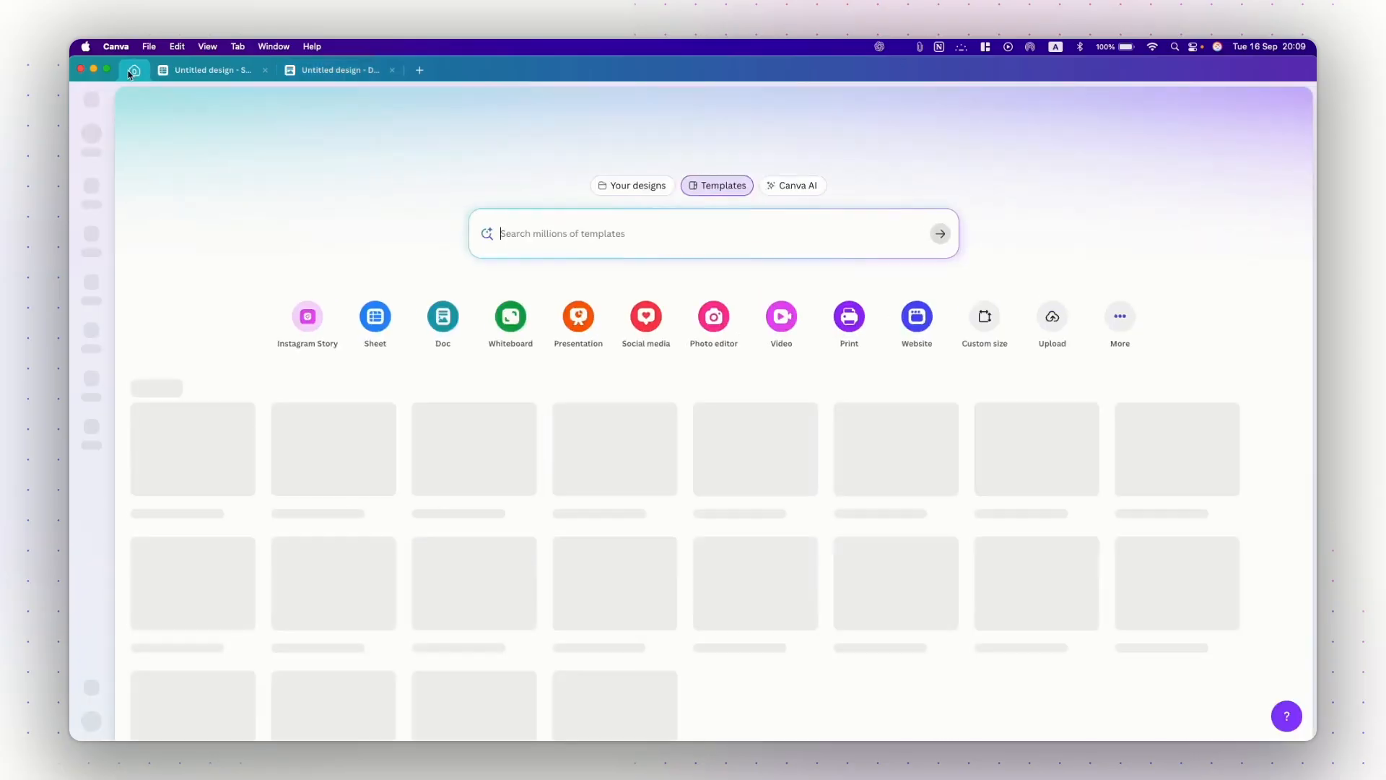
pyautogui.click(520, 322)
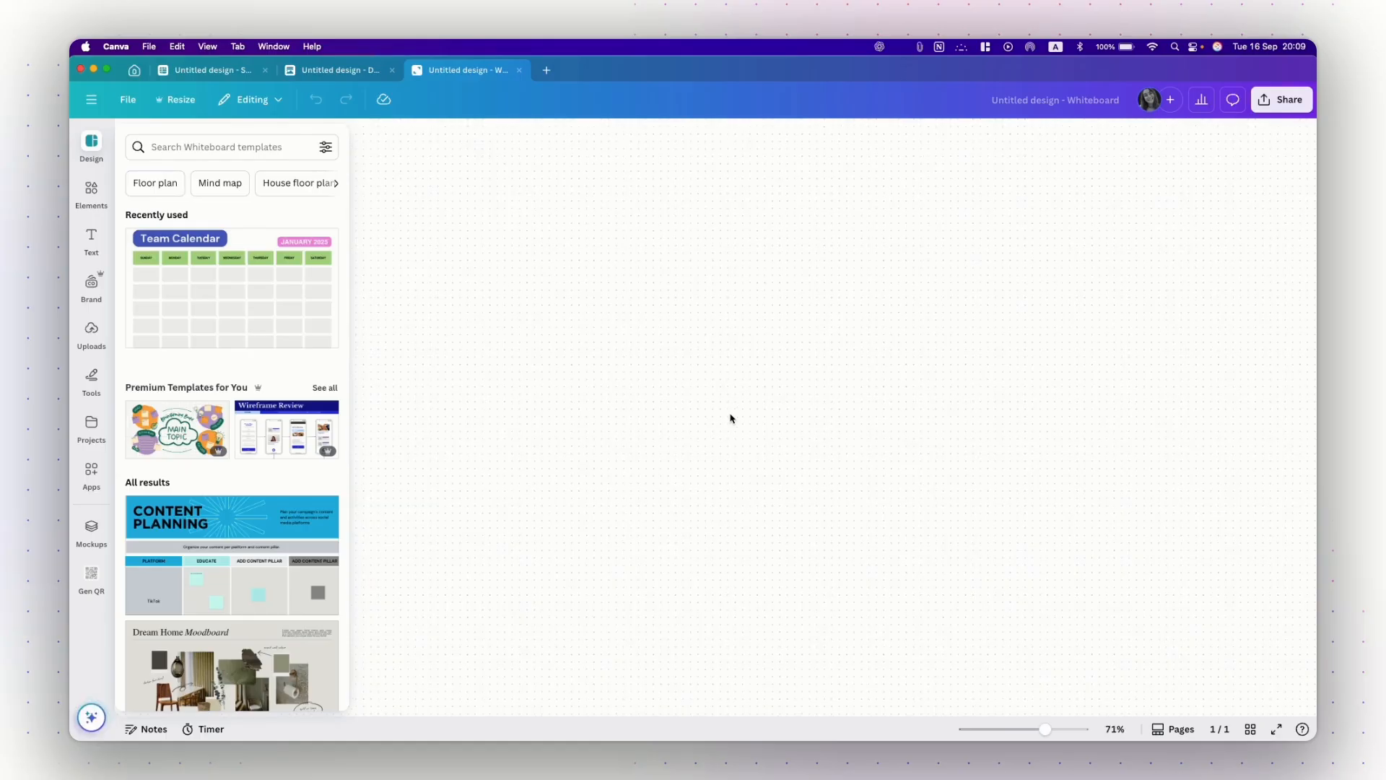
pyautogui.scroll(-5, 286, 554)
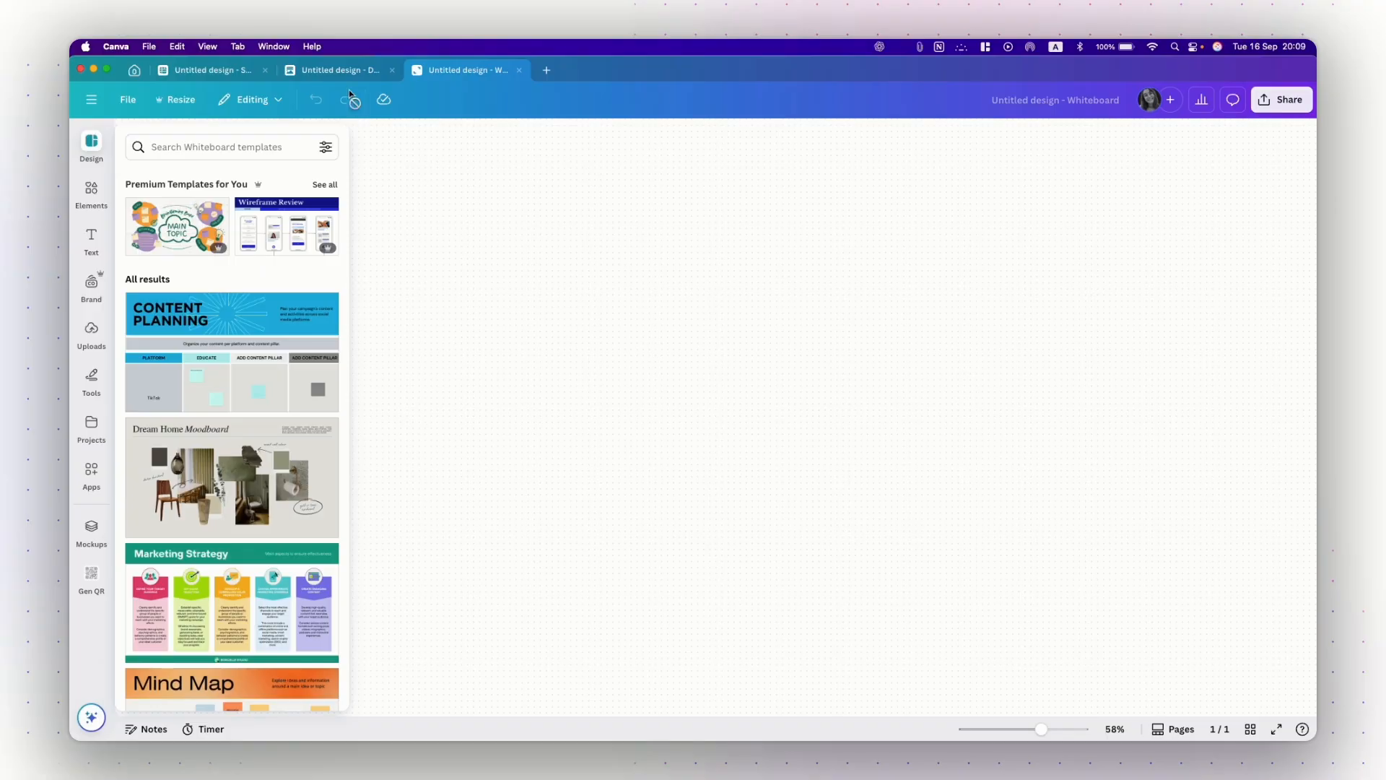
# - Revisit the open doc and sheet, and browse the available doc templates
pyautogui.click(334, 71)
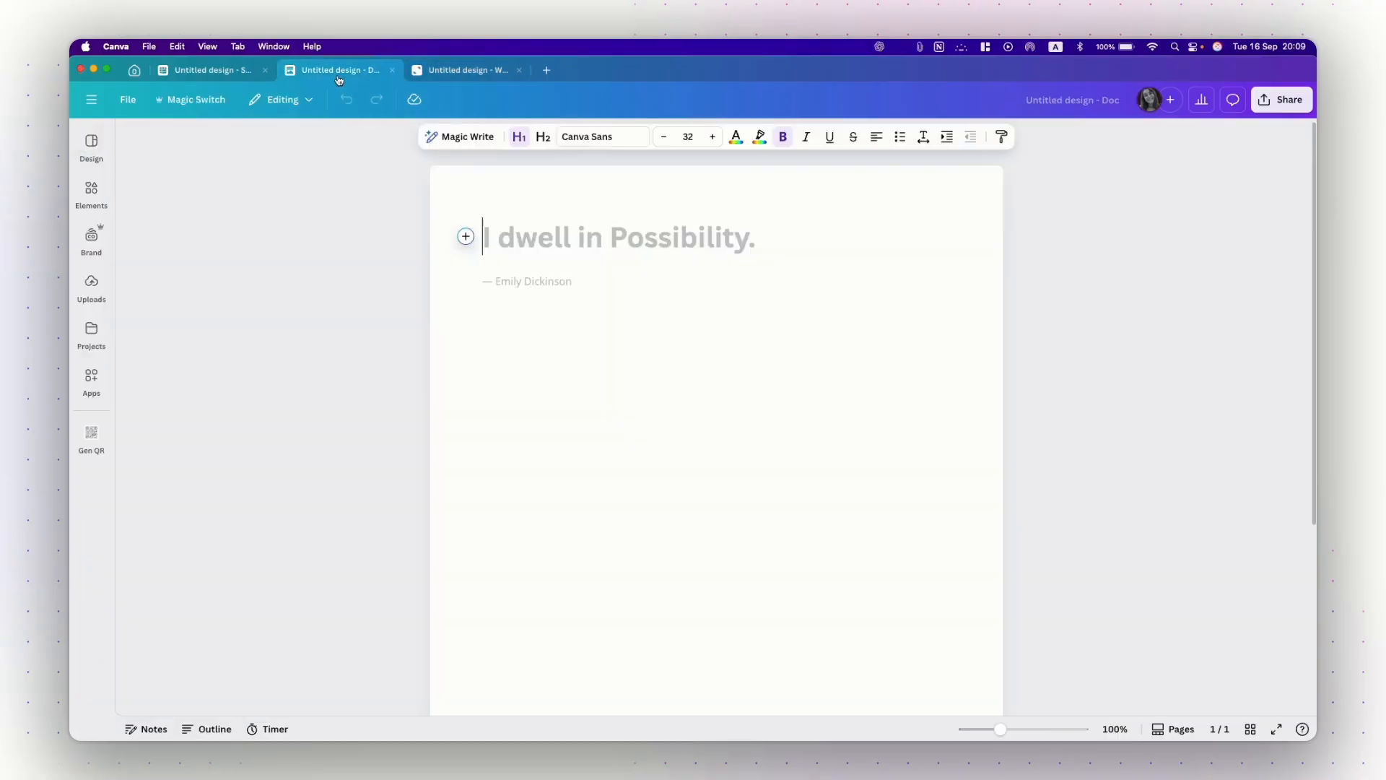
pyautogui.click(214, 72)
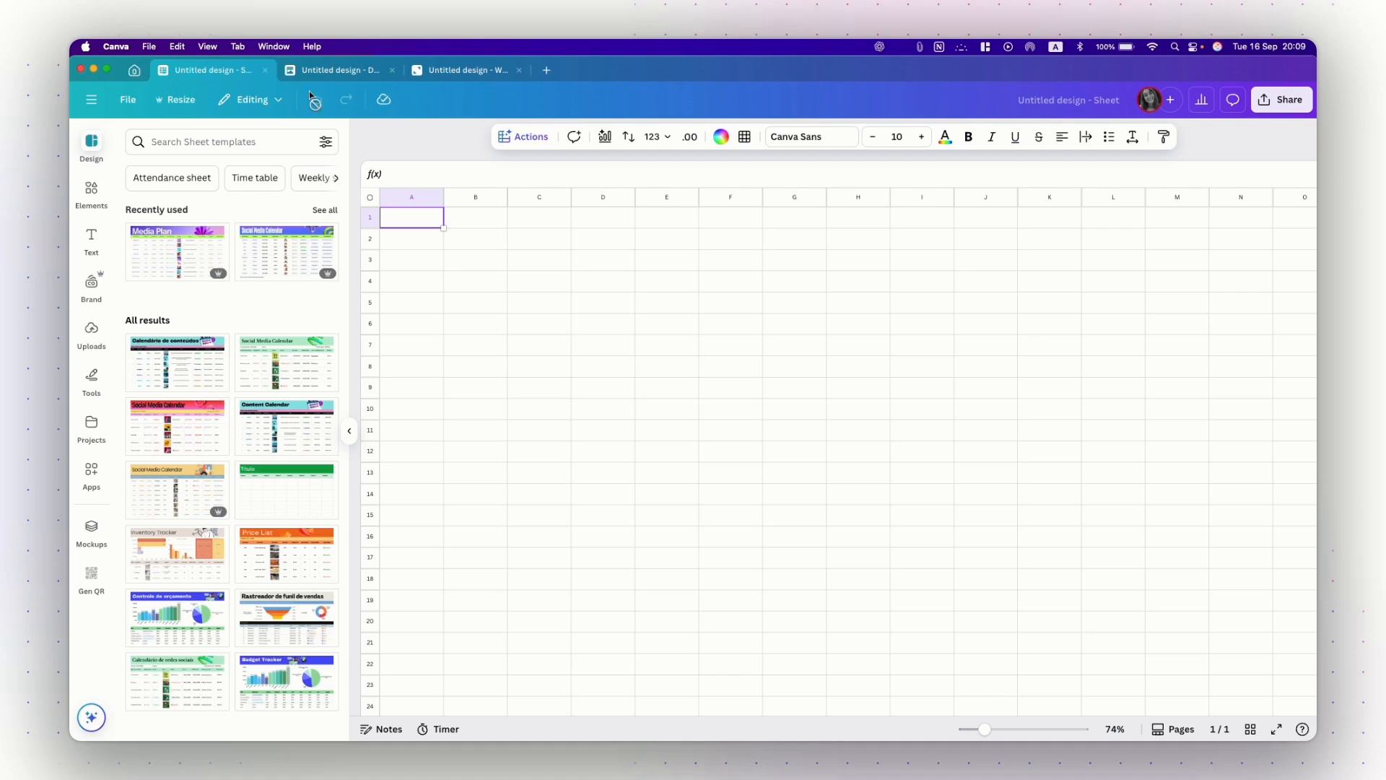
pyautogui.click(335, 75)
pyautogui.click(105, 153)
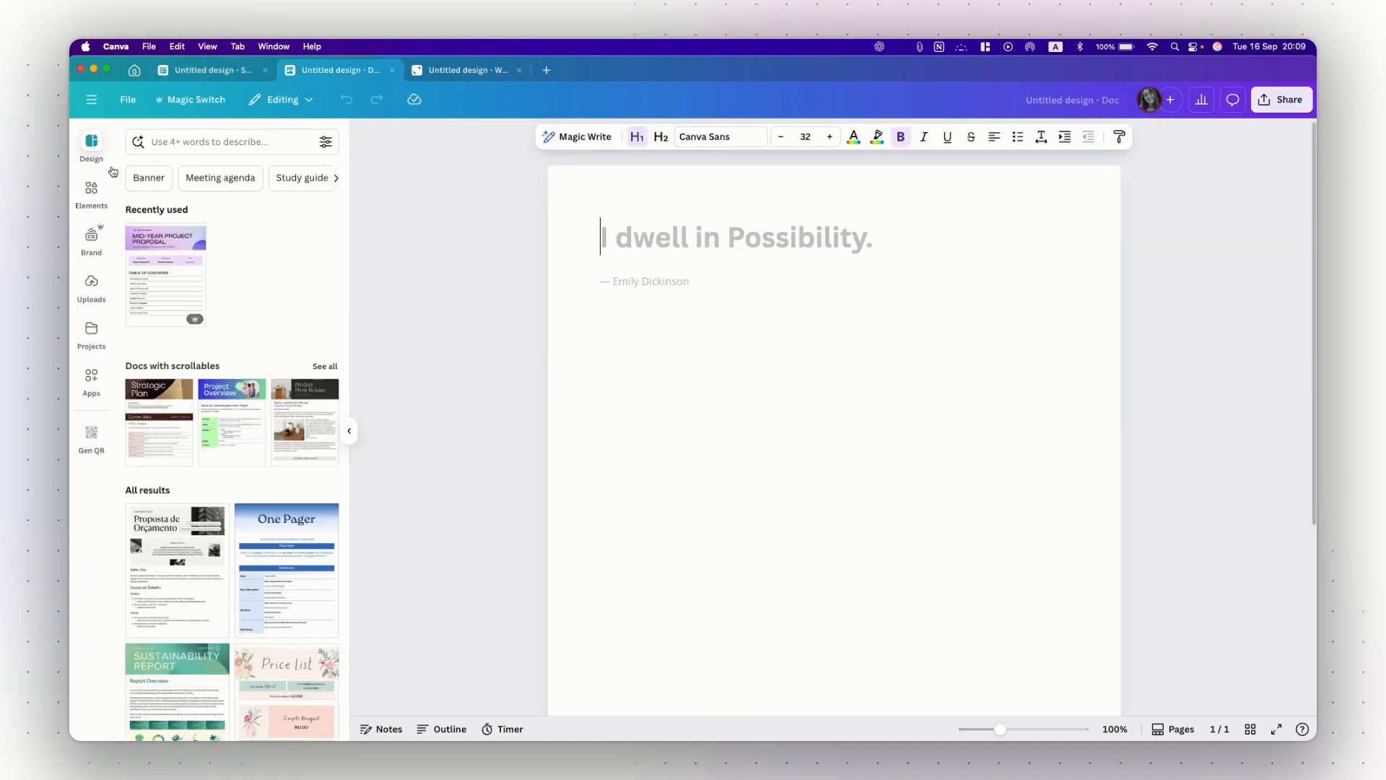
pyautogui.scroll(-3, 260, 488)
pyautogui.click(253, 556)
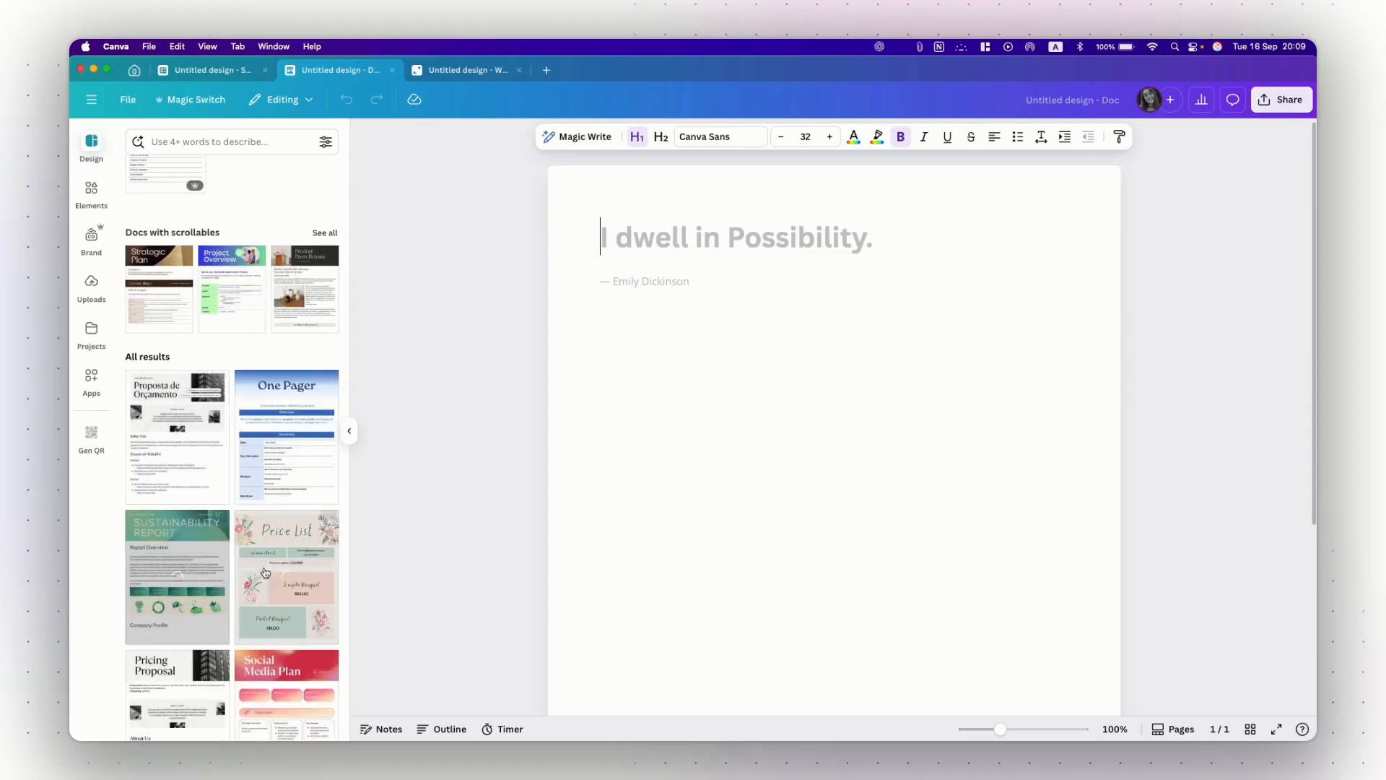
pyautogui.scroll(-2, 255, 553)
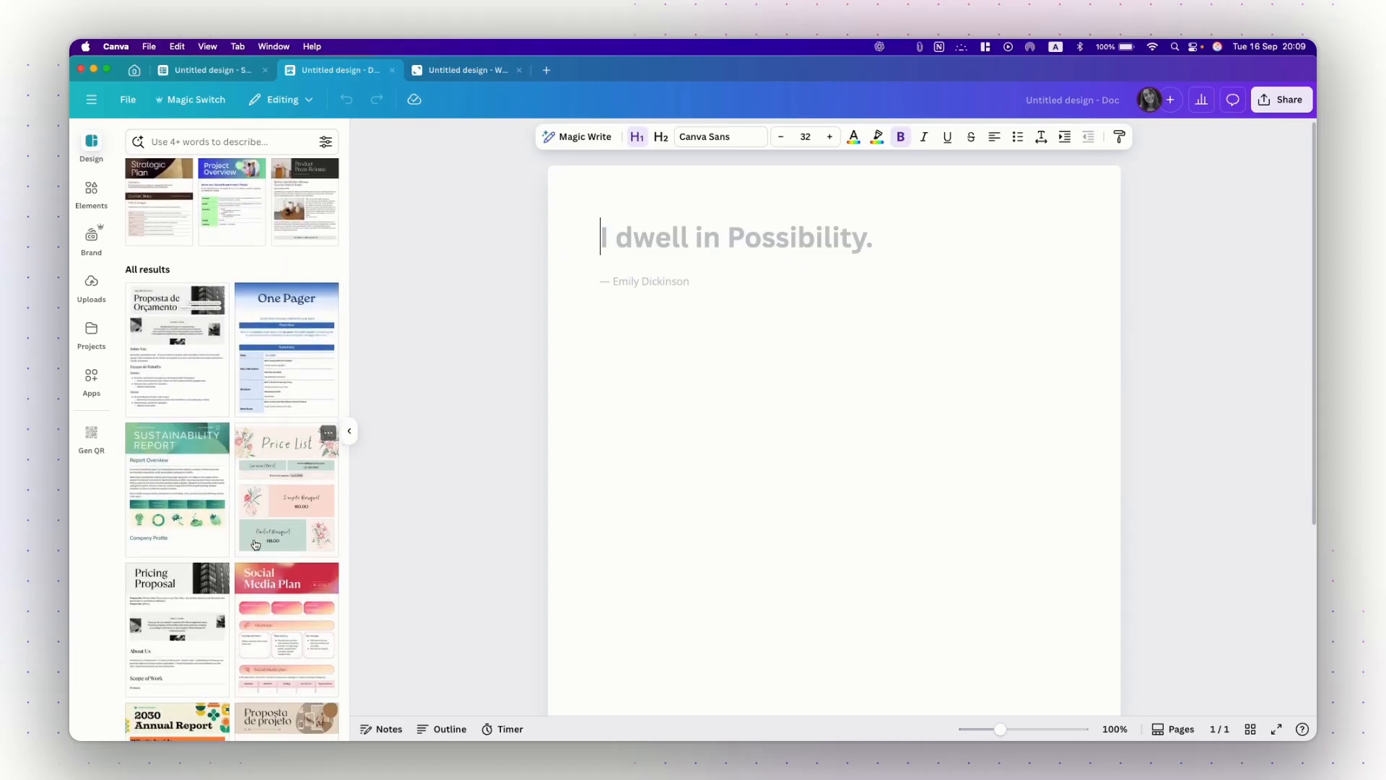
# - Return to the whiteboard design and look over its empty canvas
pyautogui.click(468, 72)
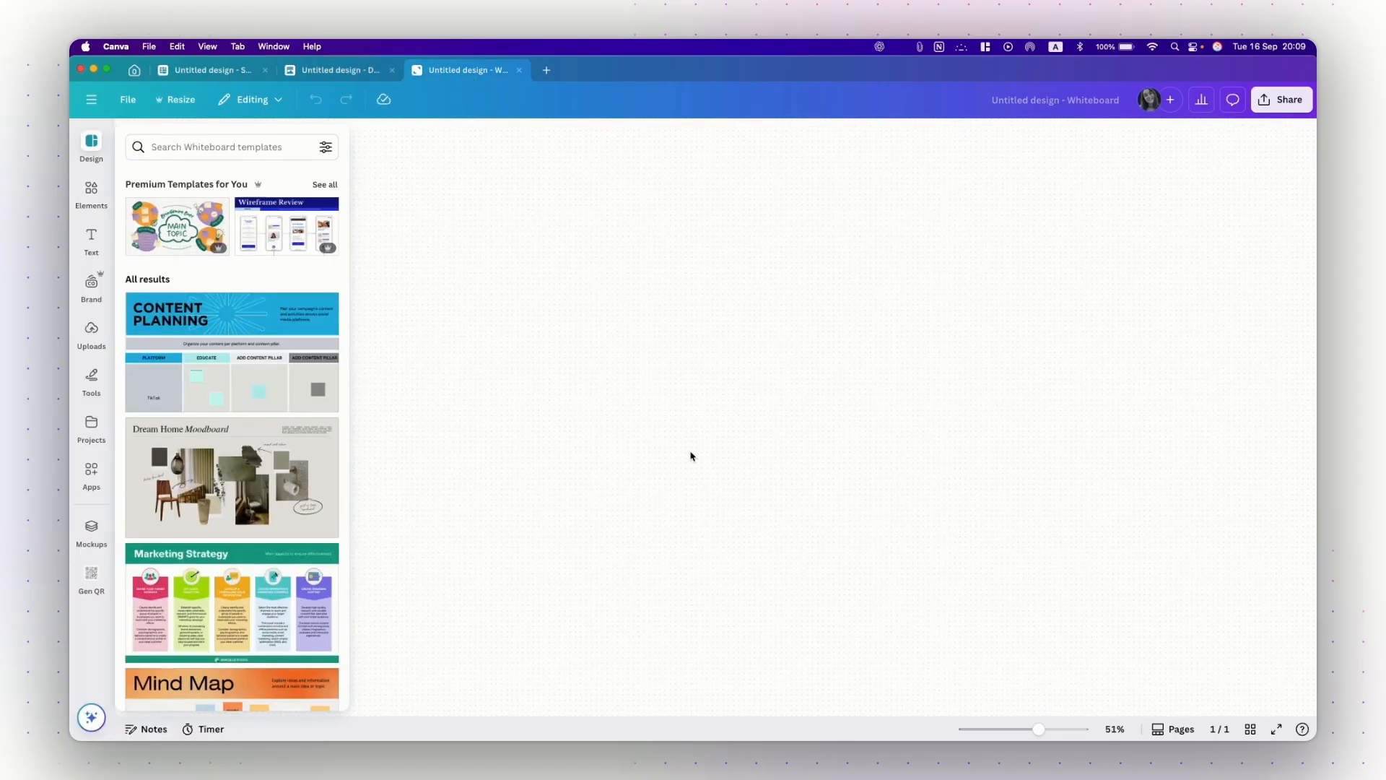
pyautogui.moveTo(583, 340); pyautogui.dragTo(884, 473)
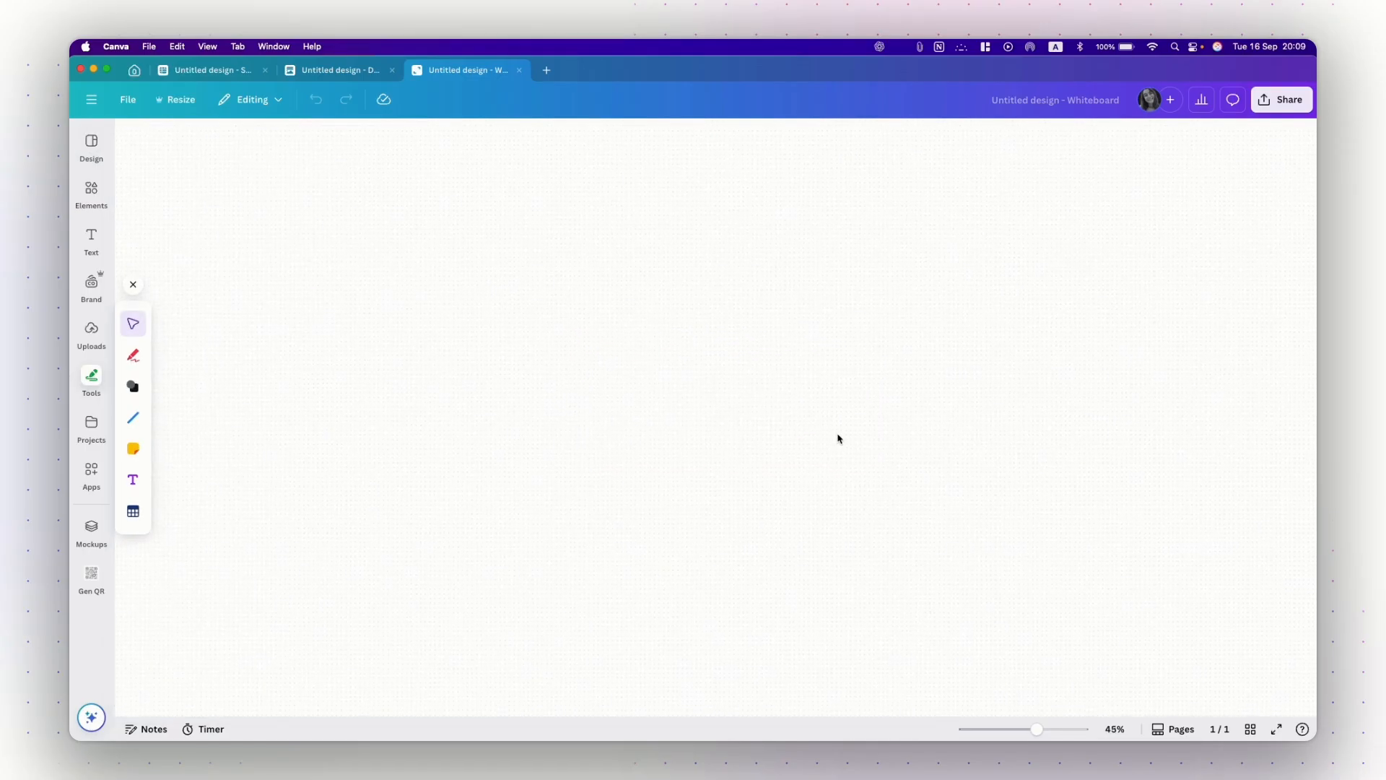
pyautogui.scroll(2, 837, 438)
pyautogui.scroll(-2, 752, 431)
# - Create a blank presentation from the home page and check its pixel dimensions in the file details
pyautogui.click(134, 71)
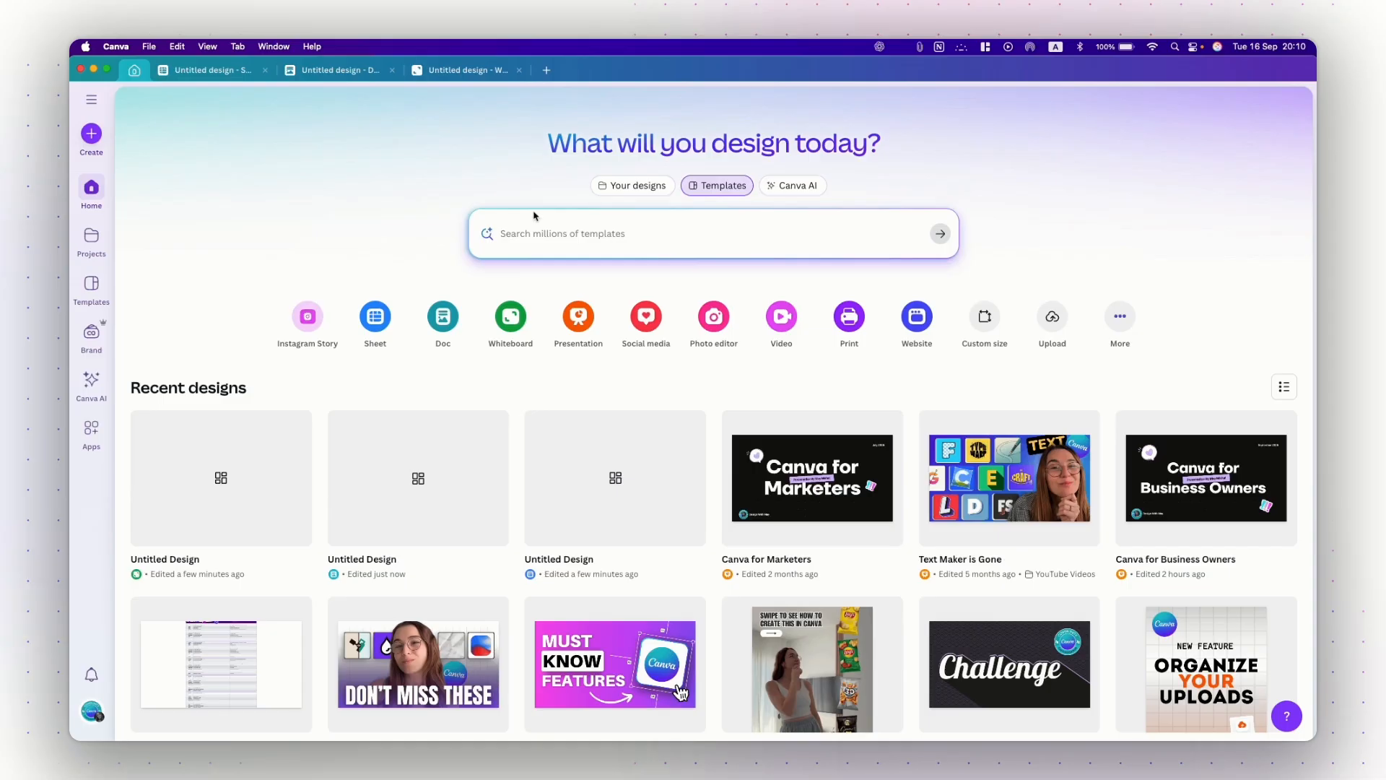
pyautogui.click(580, 318)
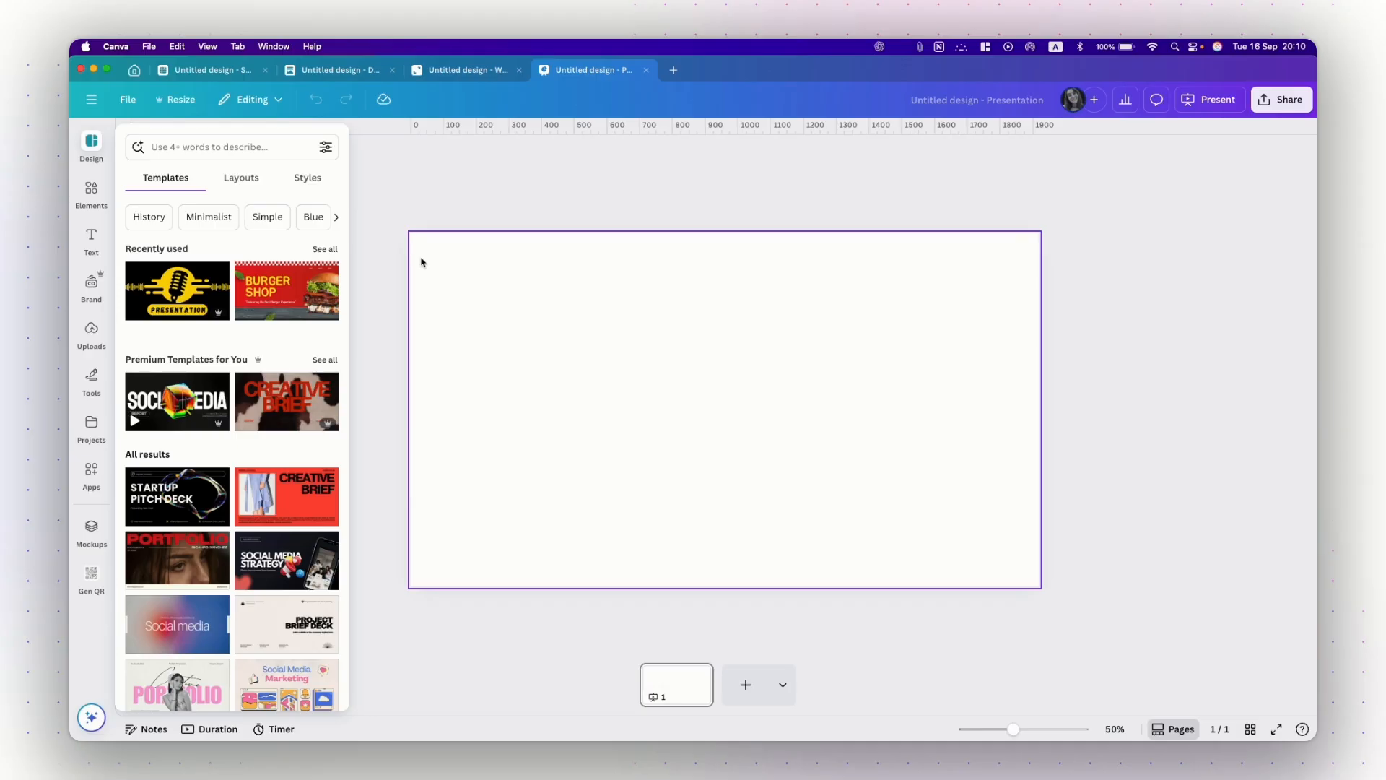
pyautogui.click(131, 101)
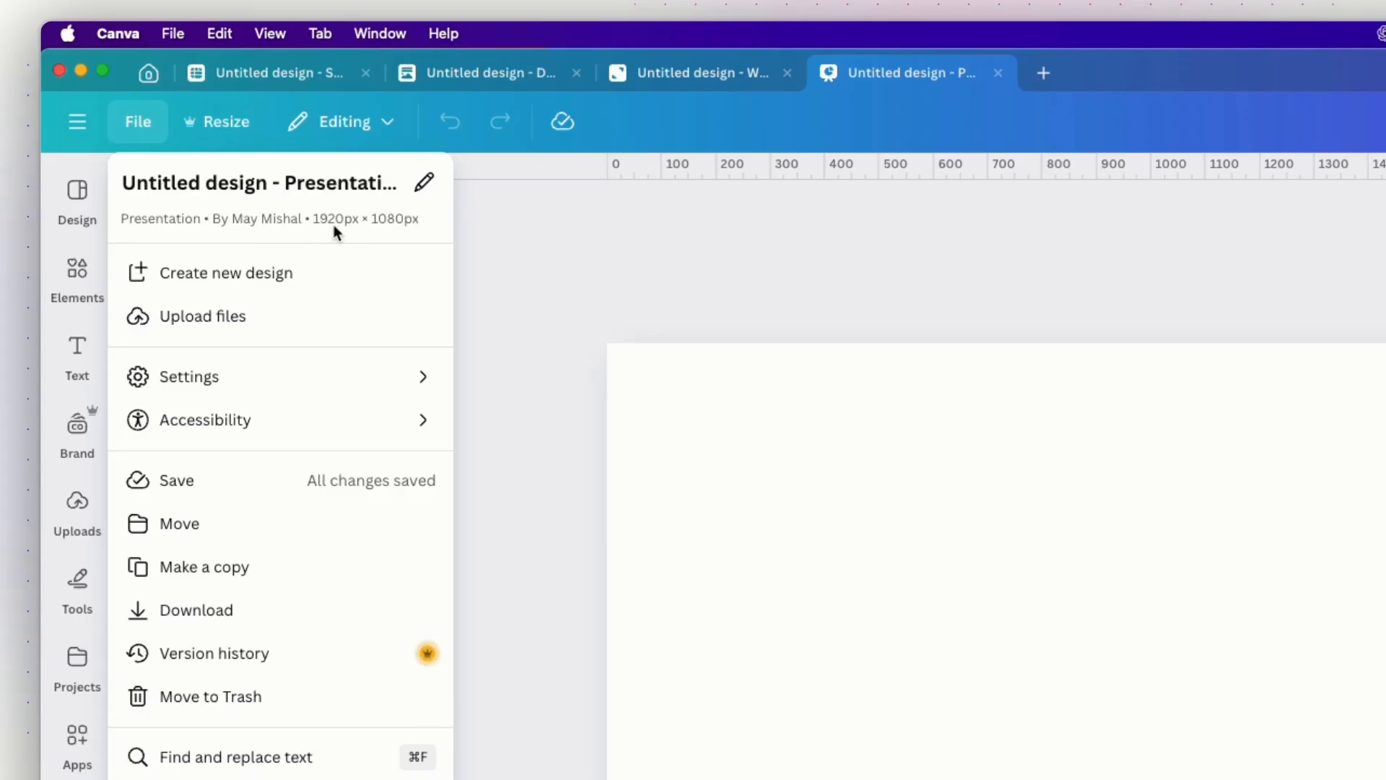
pyautogui.click(795, 334)
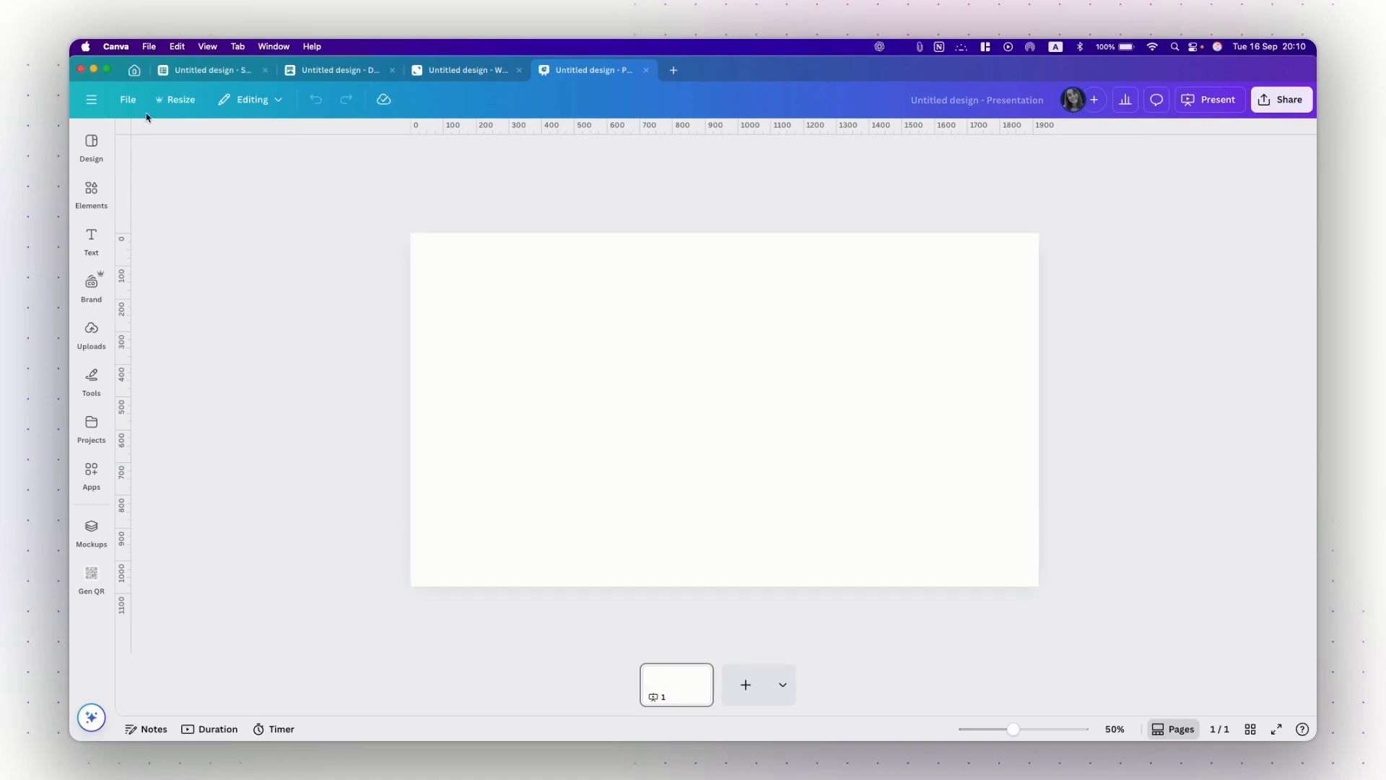
# - Examine the popular social media design formats and their sizes, and return to the home page
pyautogui.click(135, 70)
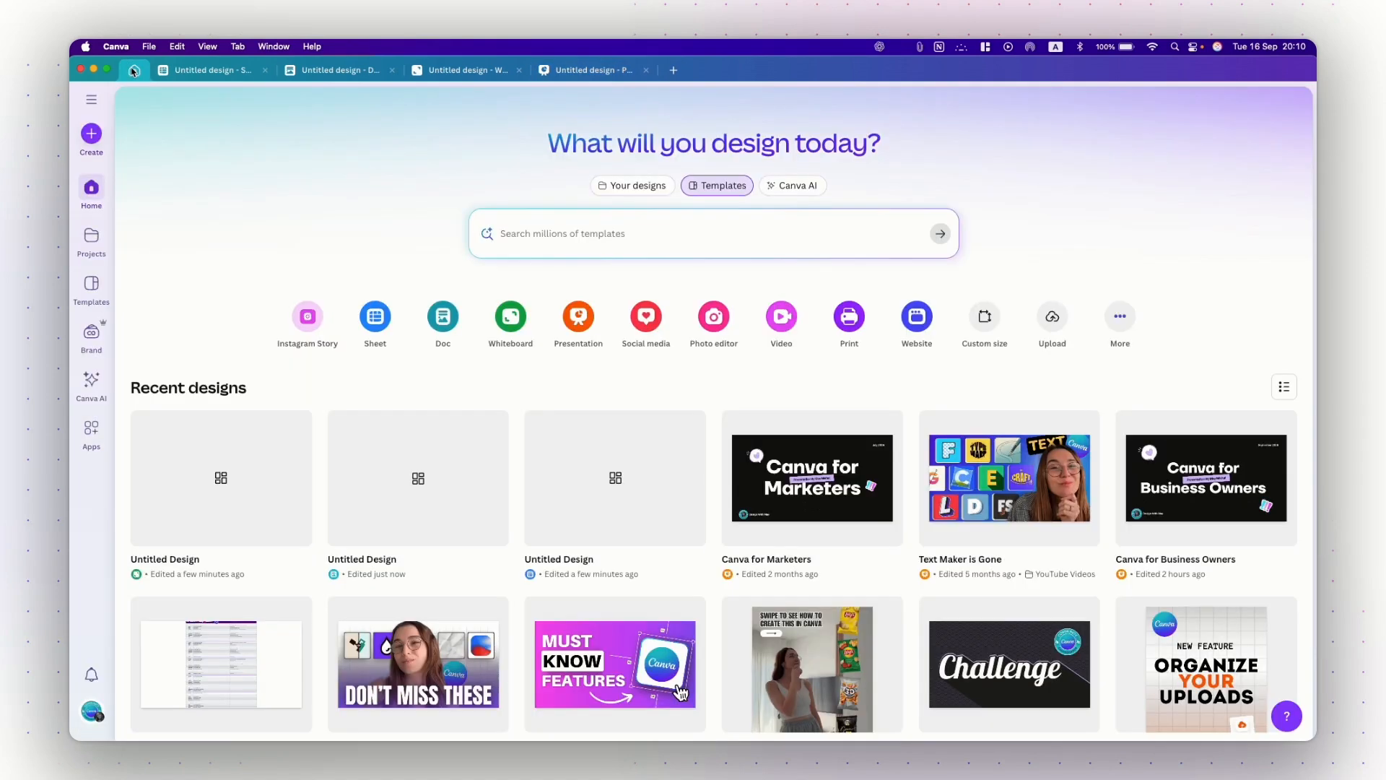
pyautogui.click(649, 322)
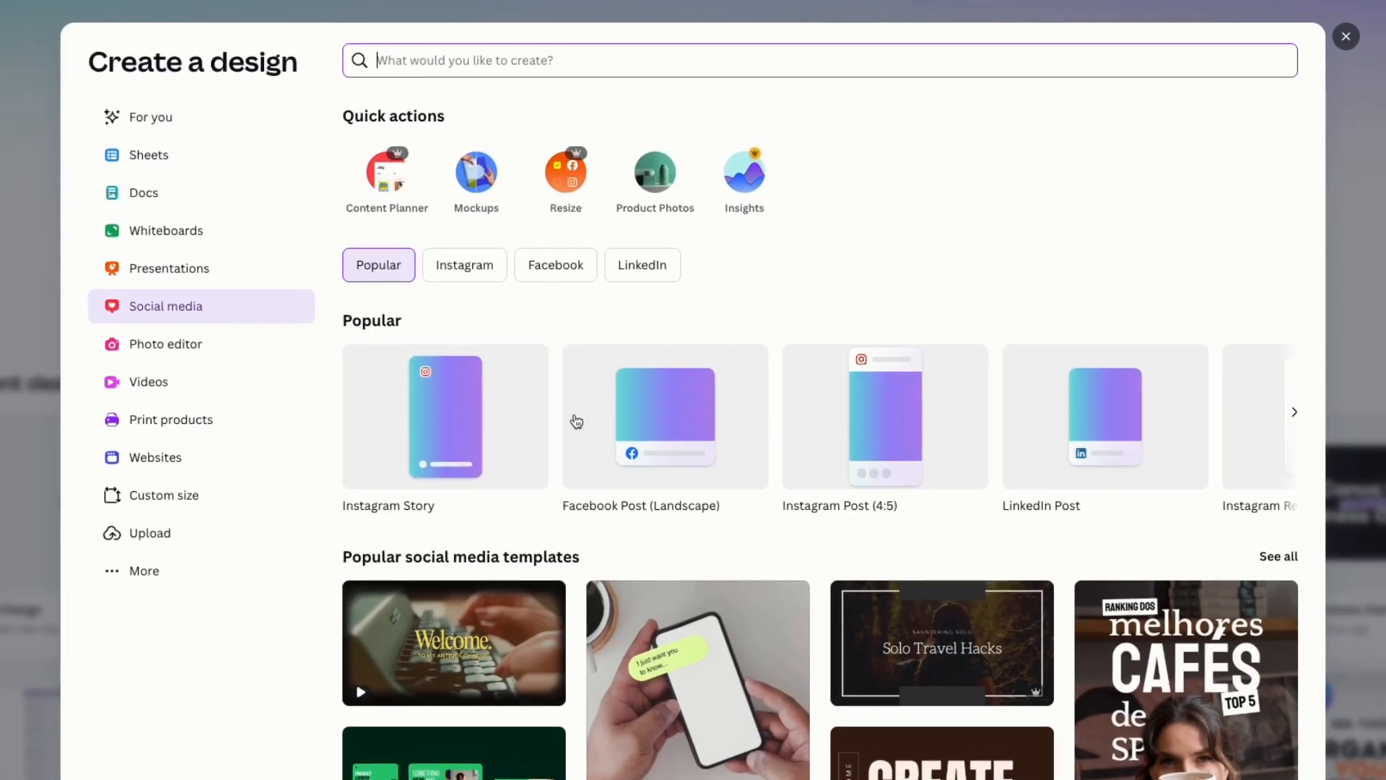
pyautogui.hscroll(3, 856, 432)
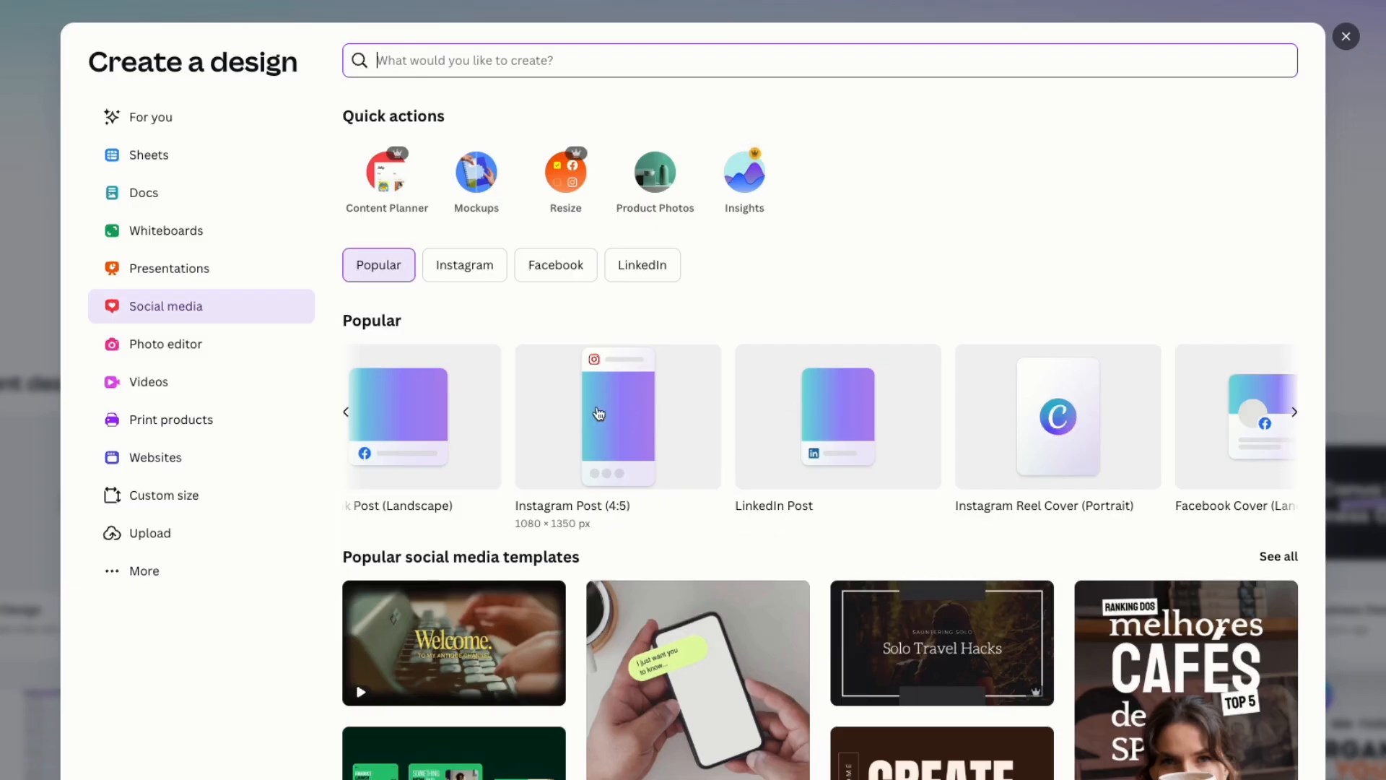
pyautogui.hscroll(3, 968, 470)
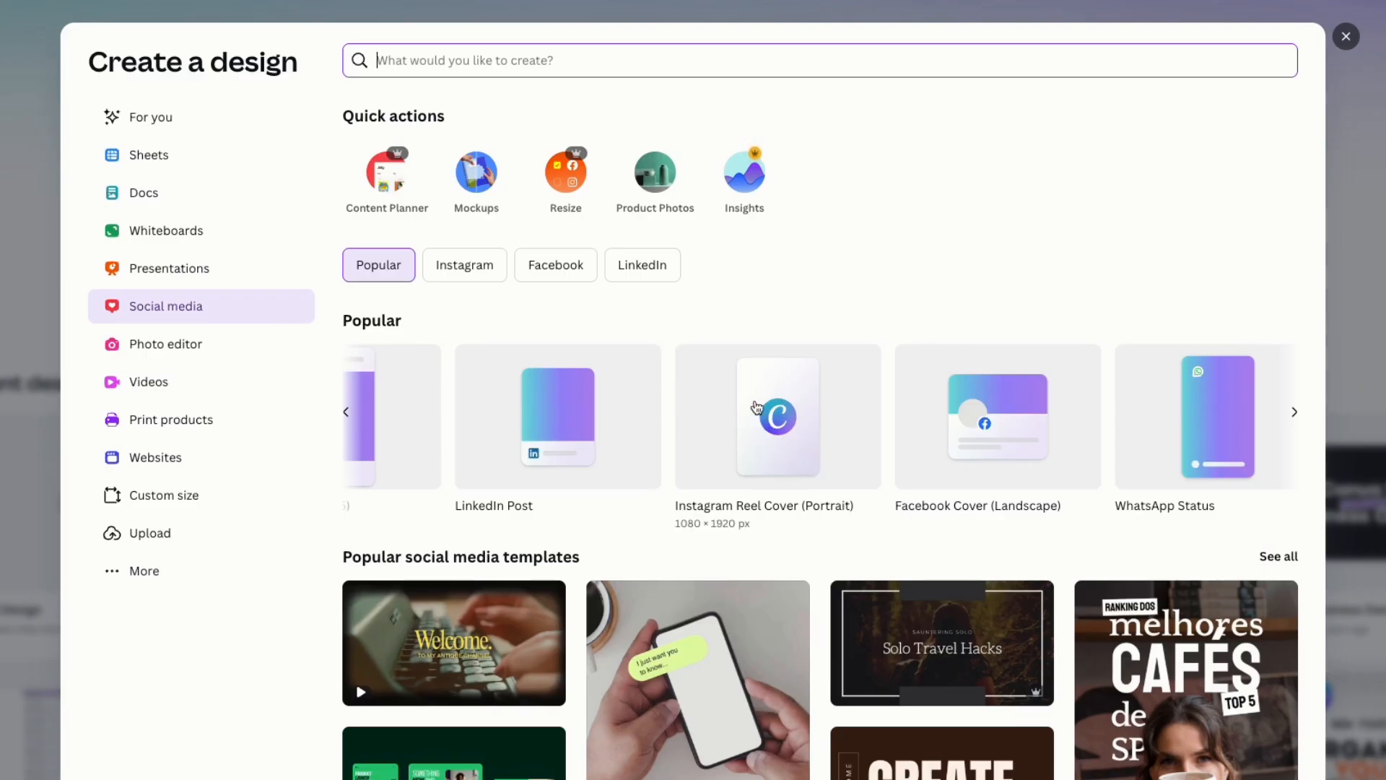
pyautogui.hscroll(3, 1094, 421)
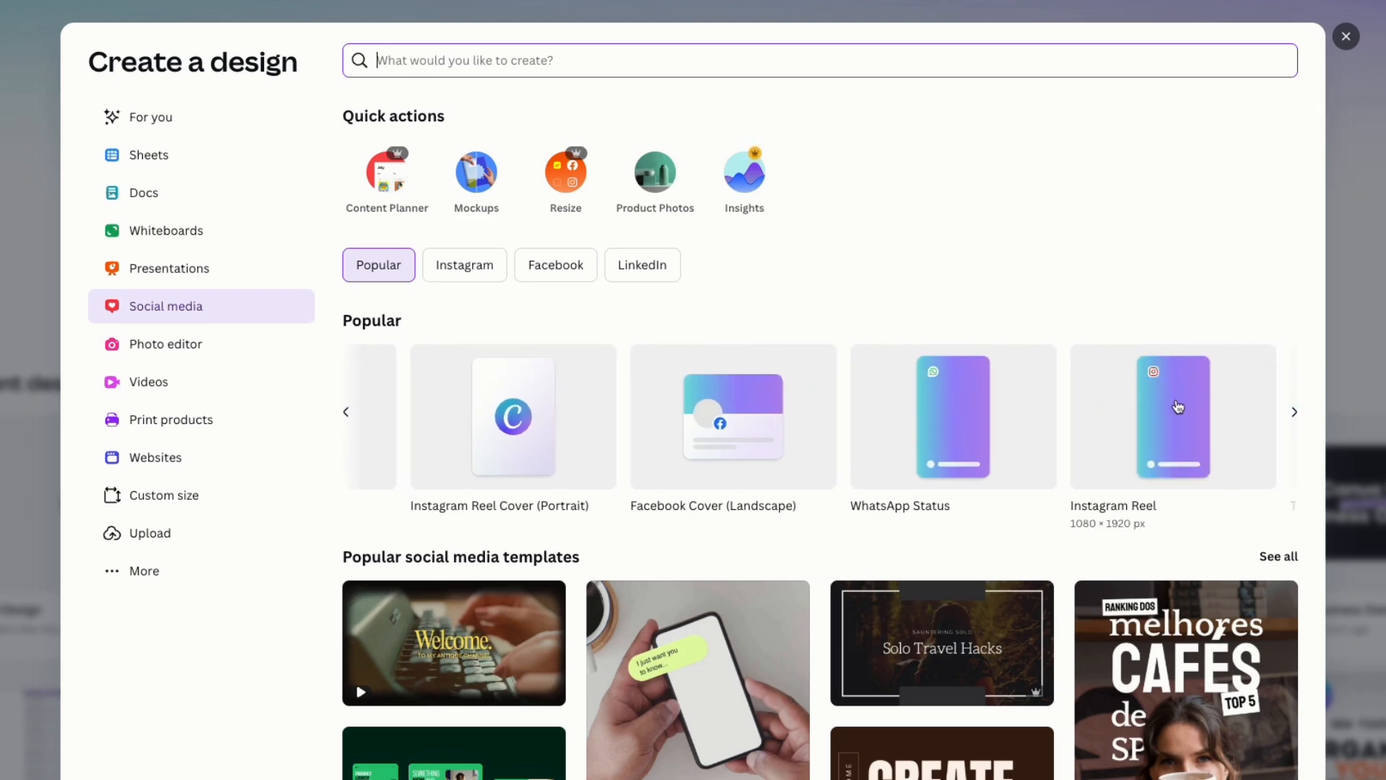
pyautogui.hscroll(-3, 794, 416)
pyautogui.hscroll(-3, 794, 416)
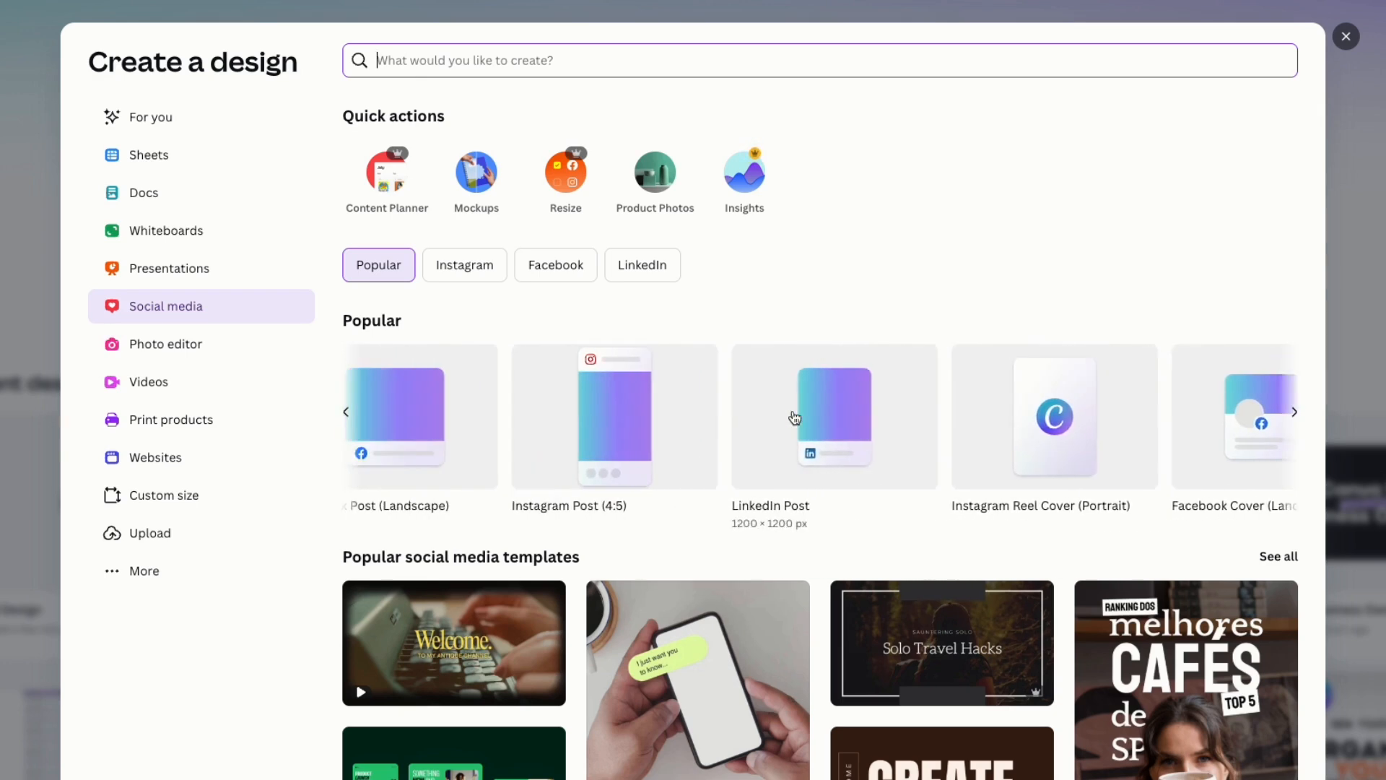
pyautogui.hscroll(-2, 683, 426)
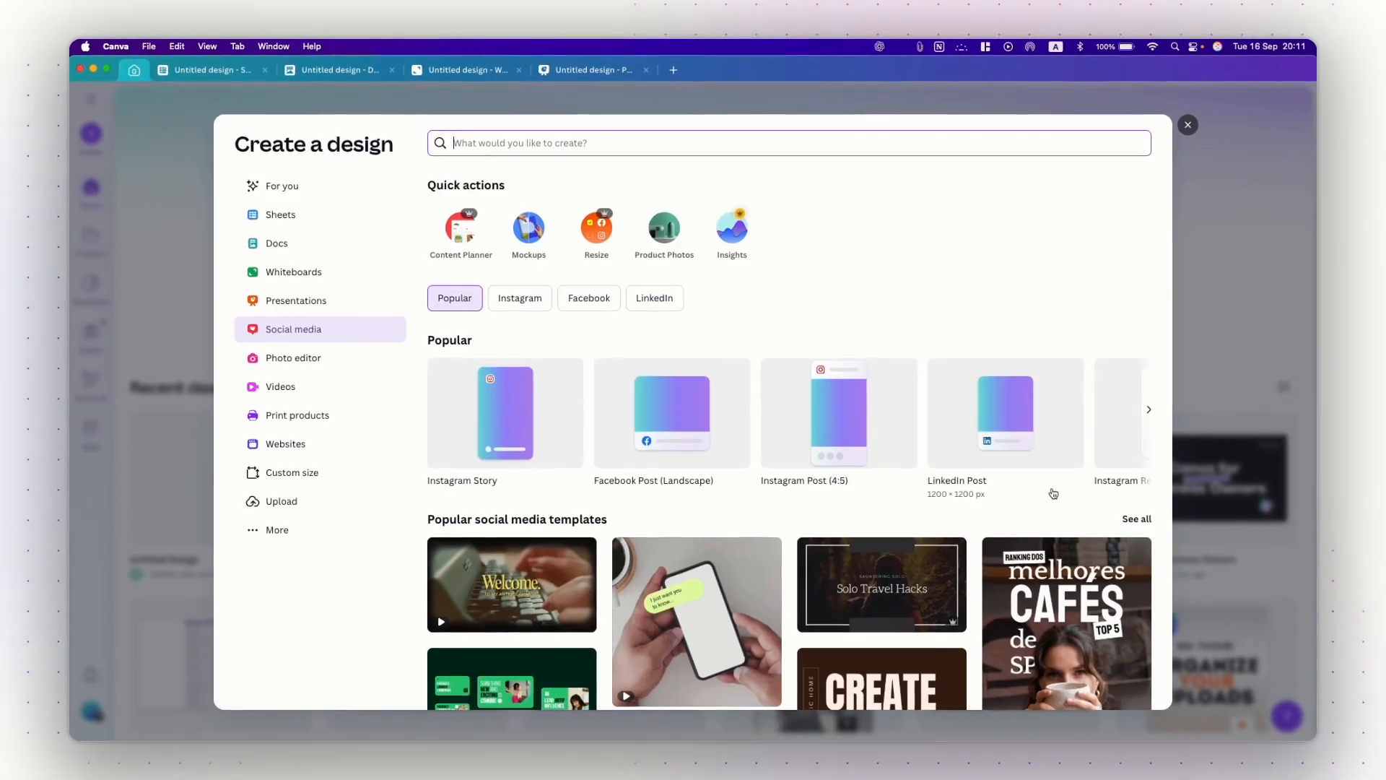
pyautogui.click(1346, 36)
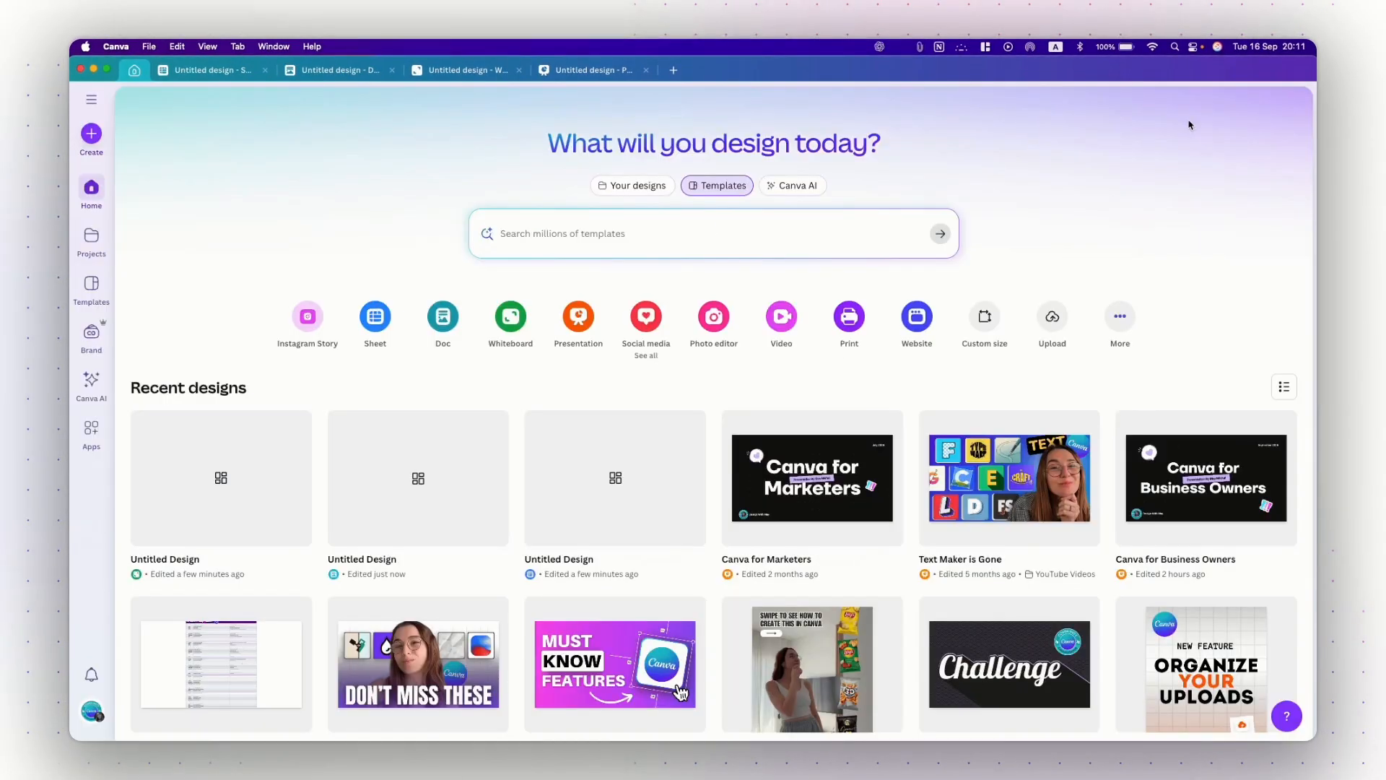
# - Open the photo of the woman holding up four fingers in the photo editor
pyautogui.click(717, 324)
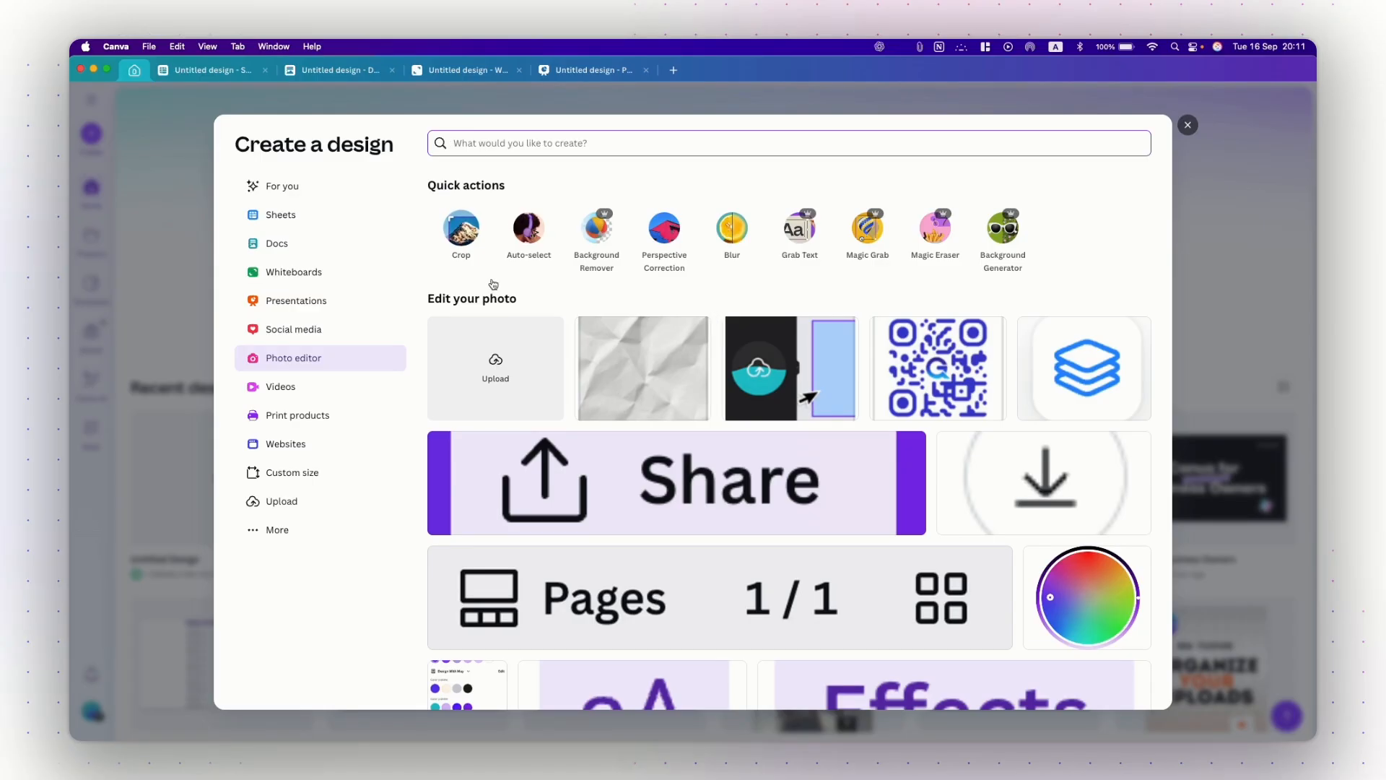
pyautogui.scroll(-10, 700, 513)
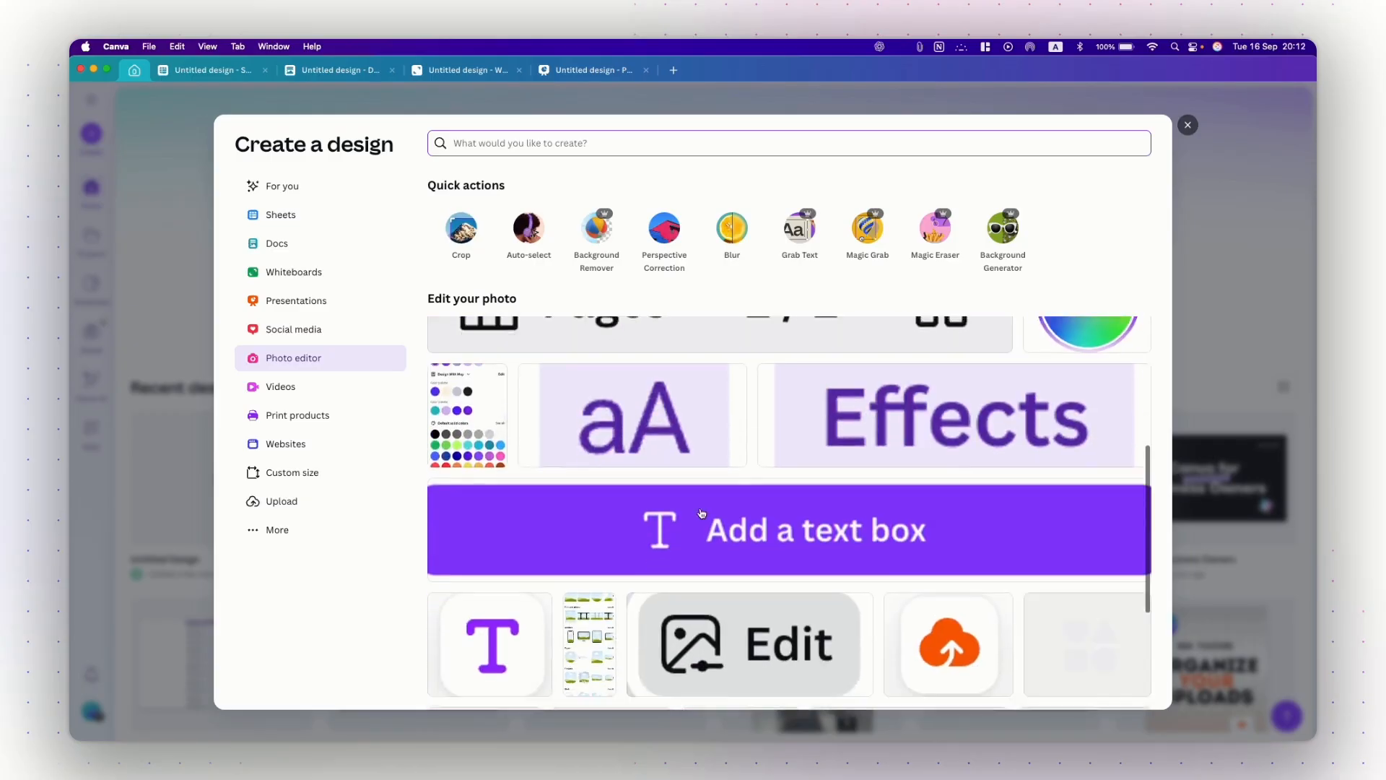
pyautogui.scroll(-5, 700, 513)
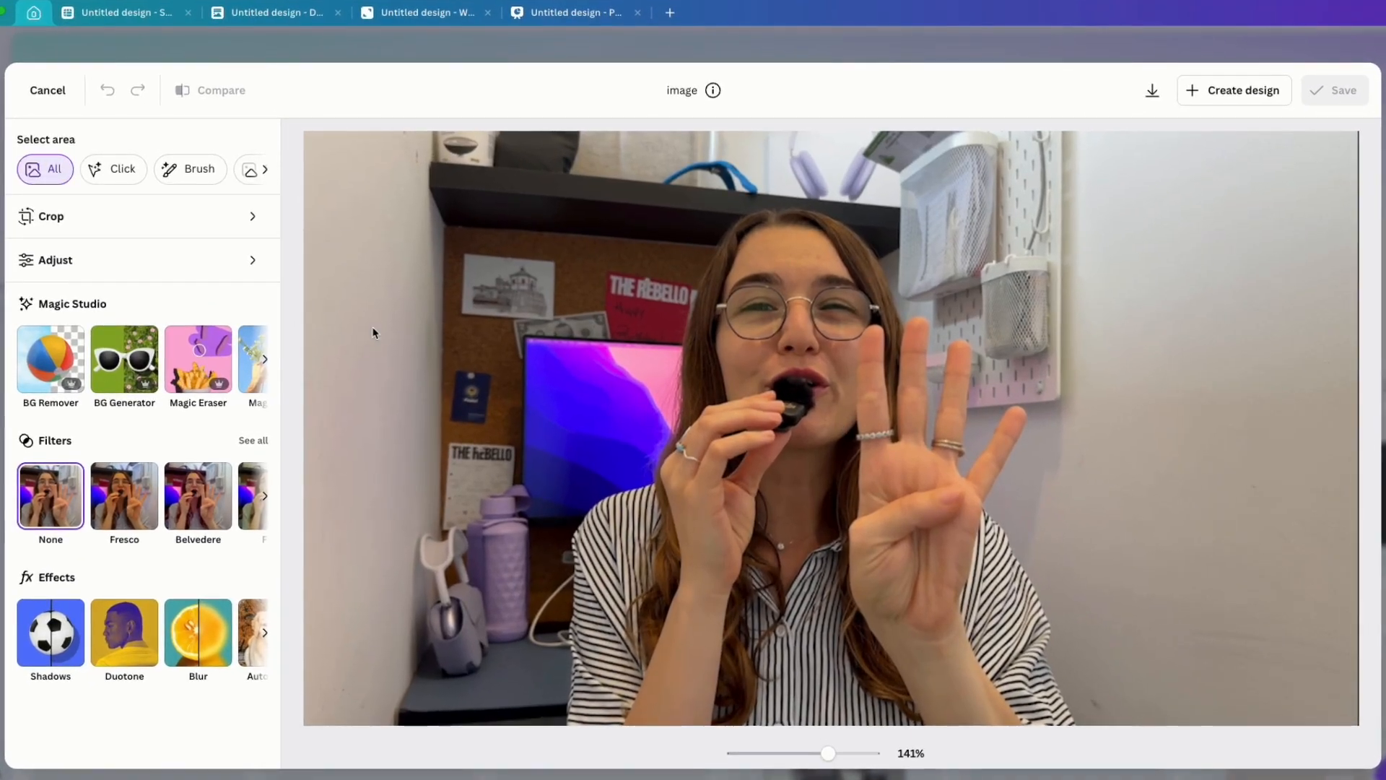
# - Crop the photo to a 1:1 aspect ratio
pyautogui.click(134, 219)
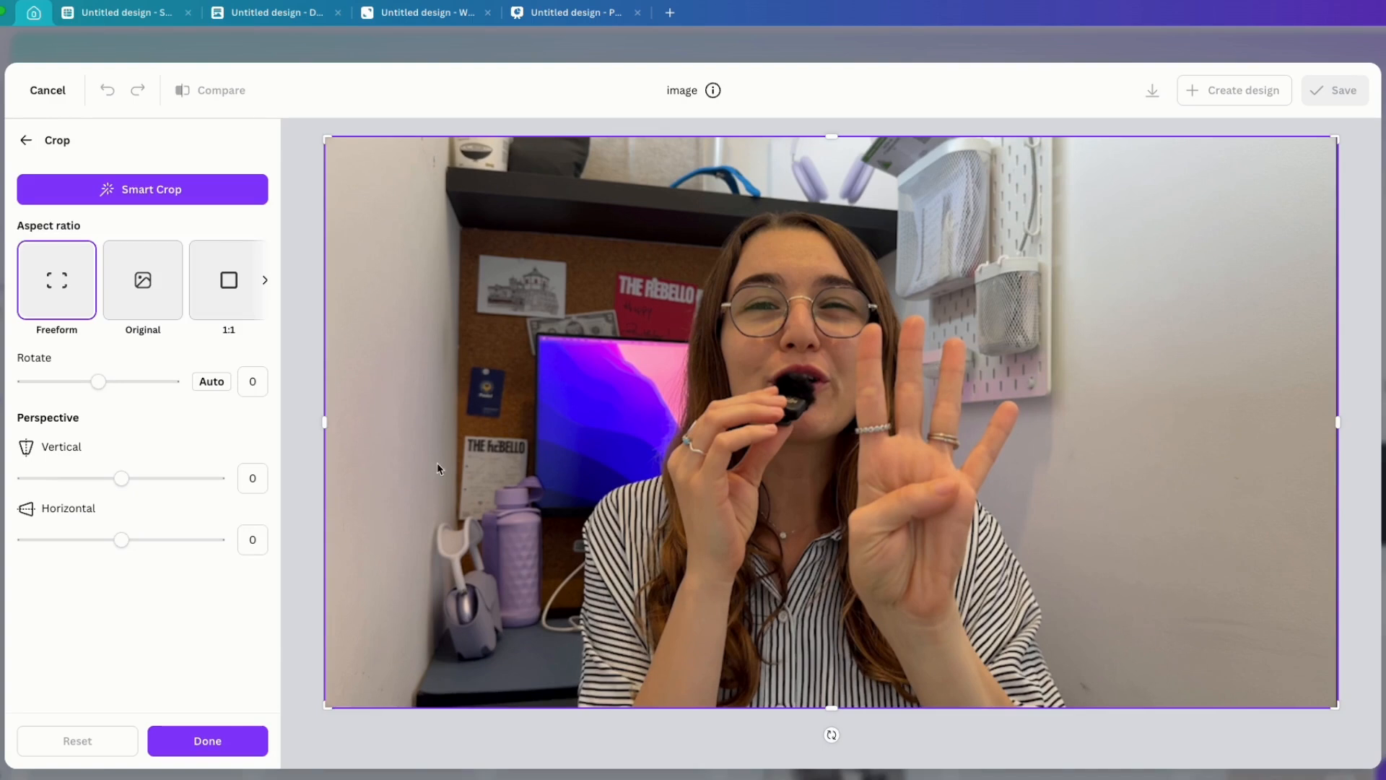
pyautogui.click(221, 300)
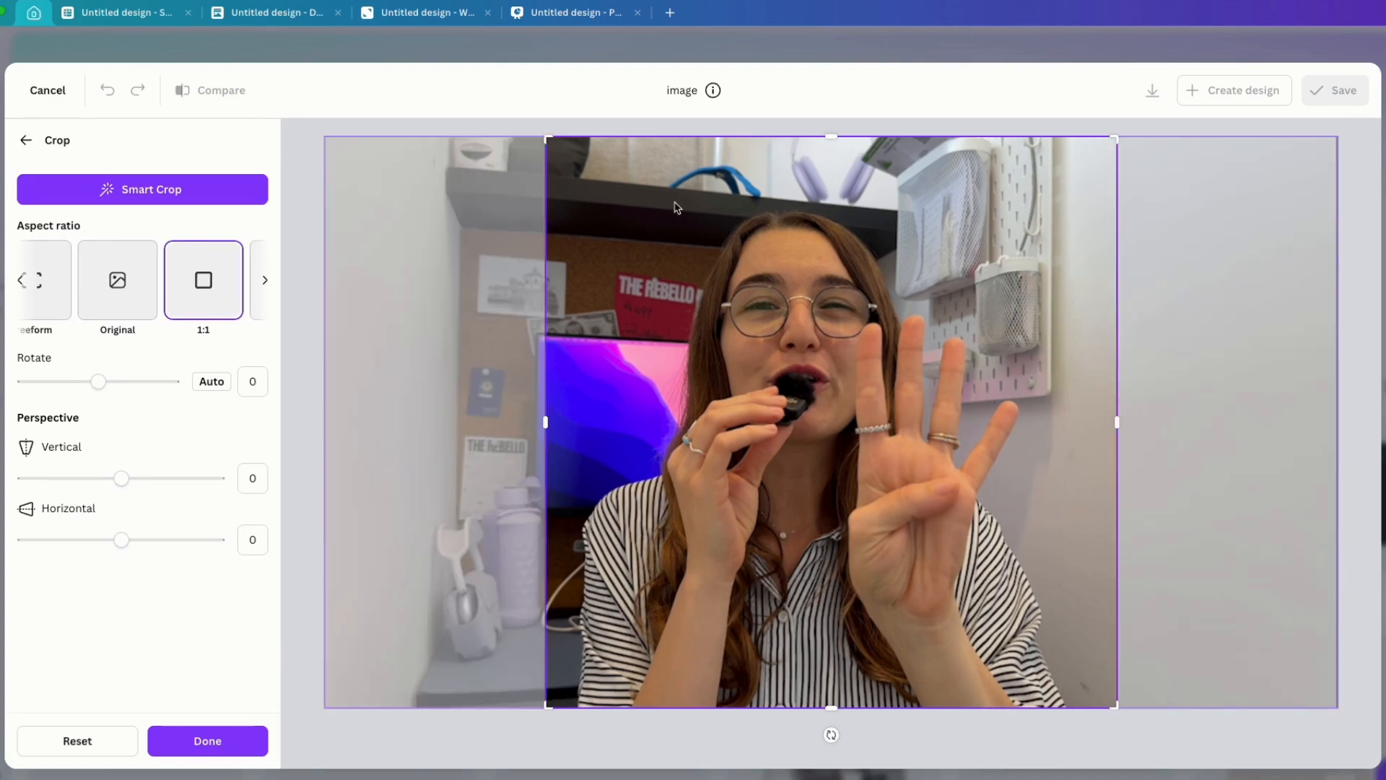
pyautogui.click(207, 741)
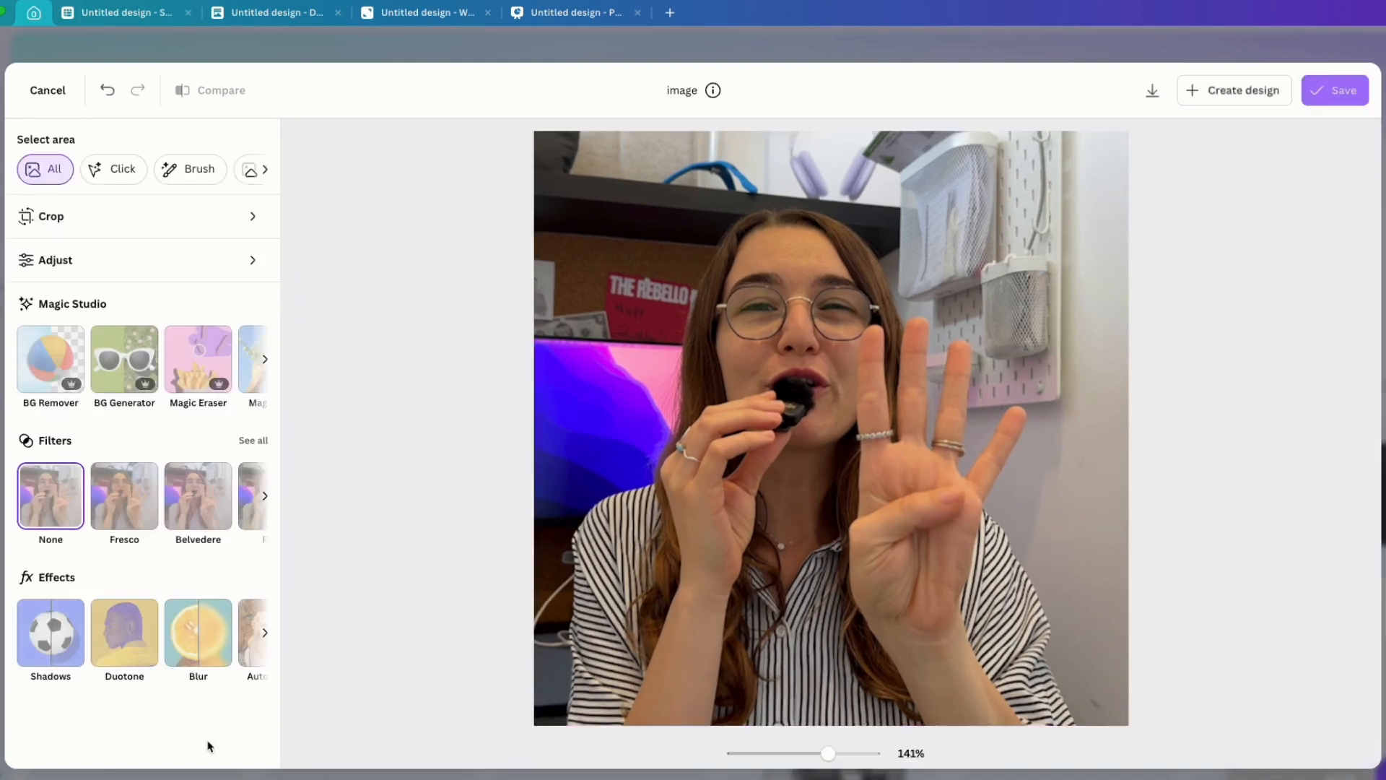
# - Adjust the whole photo by setting its temperature to -29 and brightness to 19
pyautogui.click(81, 261)
pyautogui.moveTo(122, 340); pyautogui.dragTo(93, 340)
pyautogui.moveTo(121, 490)
pyautogui.mouseDown()
pyautogui.moveTo(152, 492)
pyautogui.moveTo(110, 497)
pyautogui.moveTo(139, 494)
pyautogui.mouseUp()
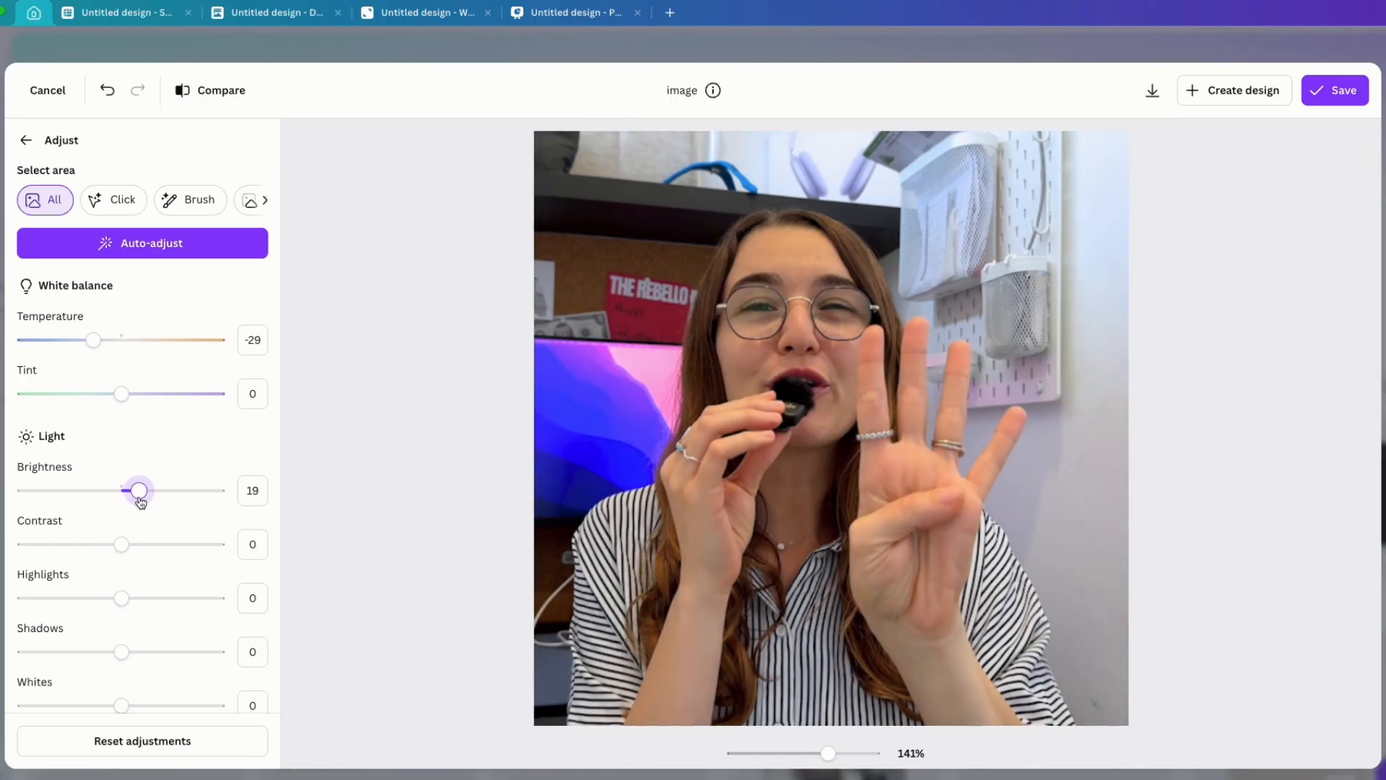
pyautogui.click(28, 141)
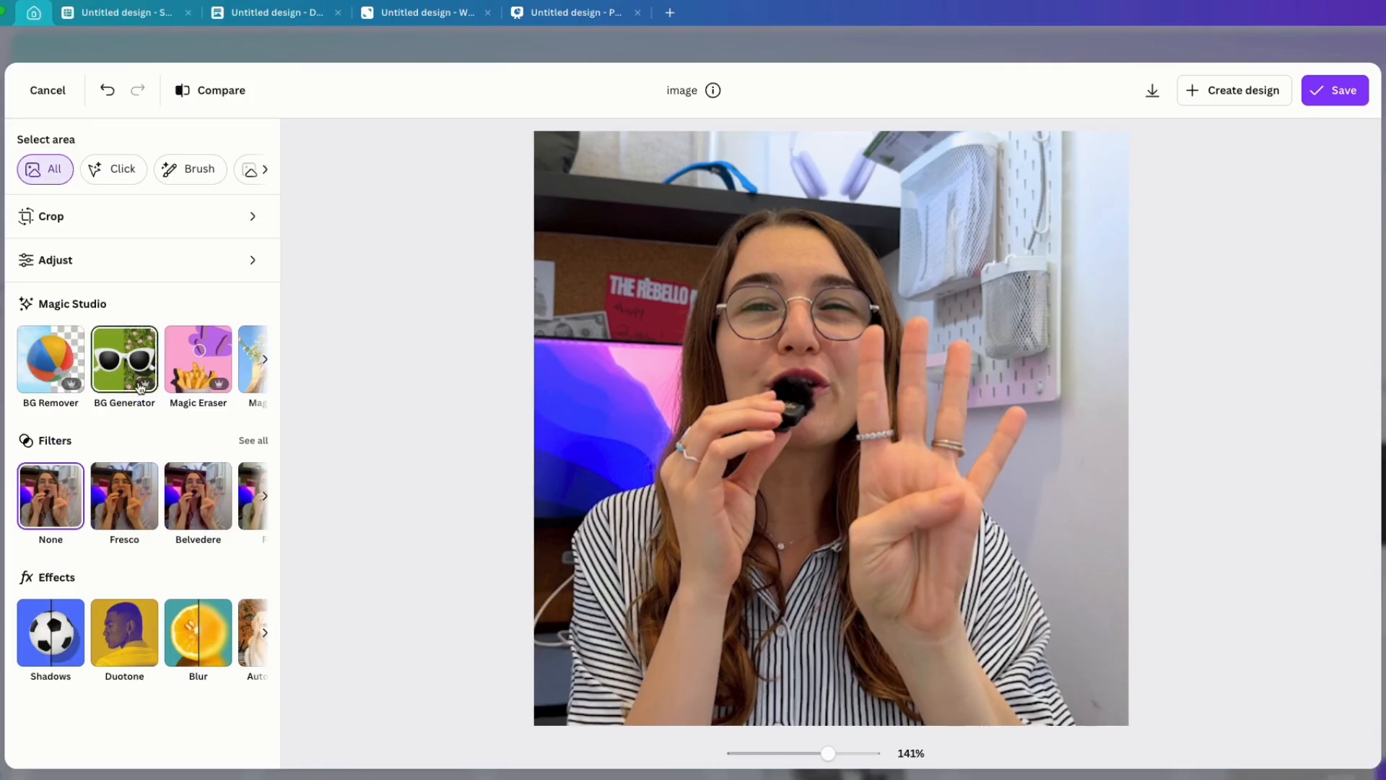
# - Review the Magic Studio tools, apply the Aero filter to the photo and slightly reduce its intensity
pyautogui.hscroll(3, 166, 363)
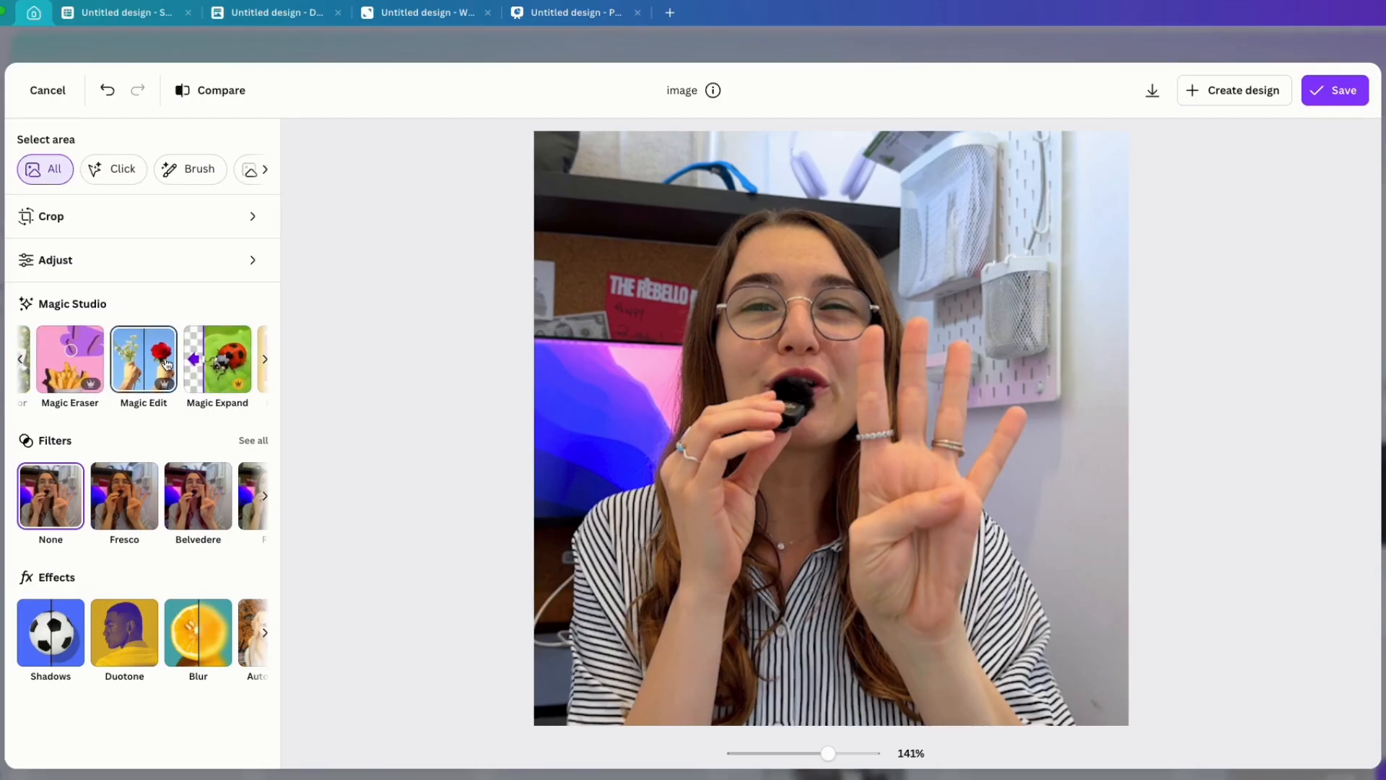
pyautogui.hscroll(-2, 166, 363)
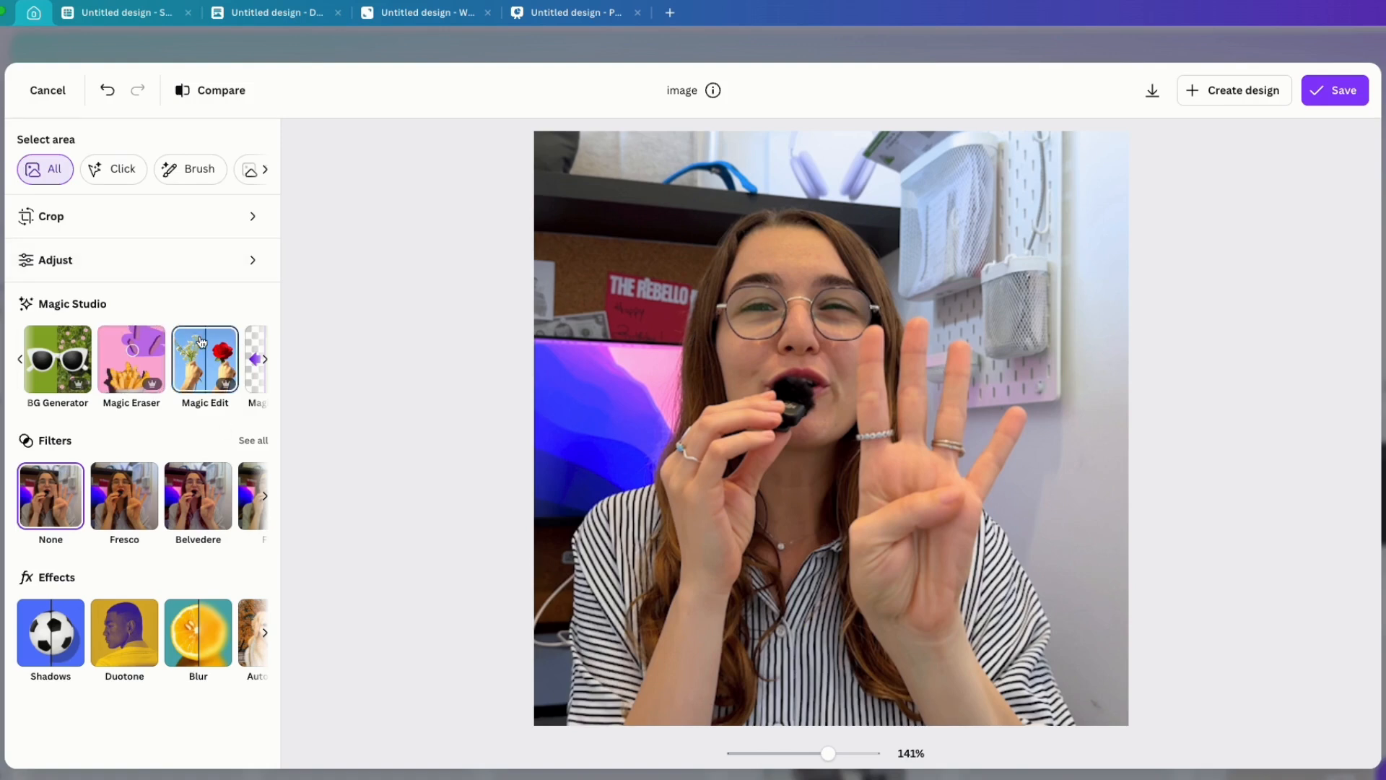
pyautogui.hscroll(3, 176, 510)
pyautogui.click(189, 511)
pyautogui.hscroll(2, 189, 510)
pyautogui.click(185, 507)
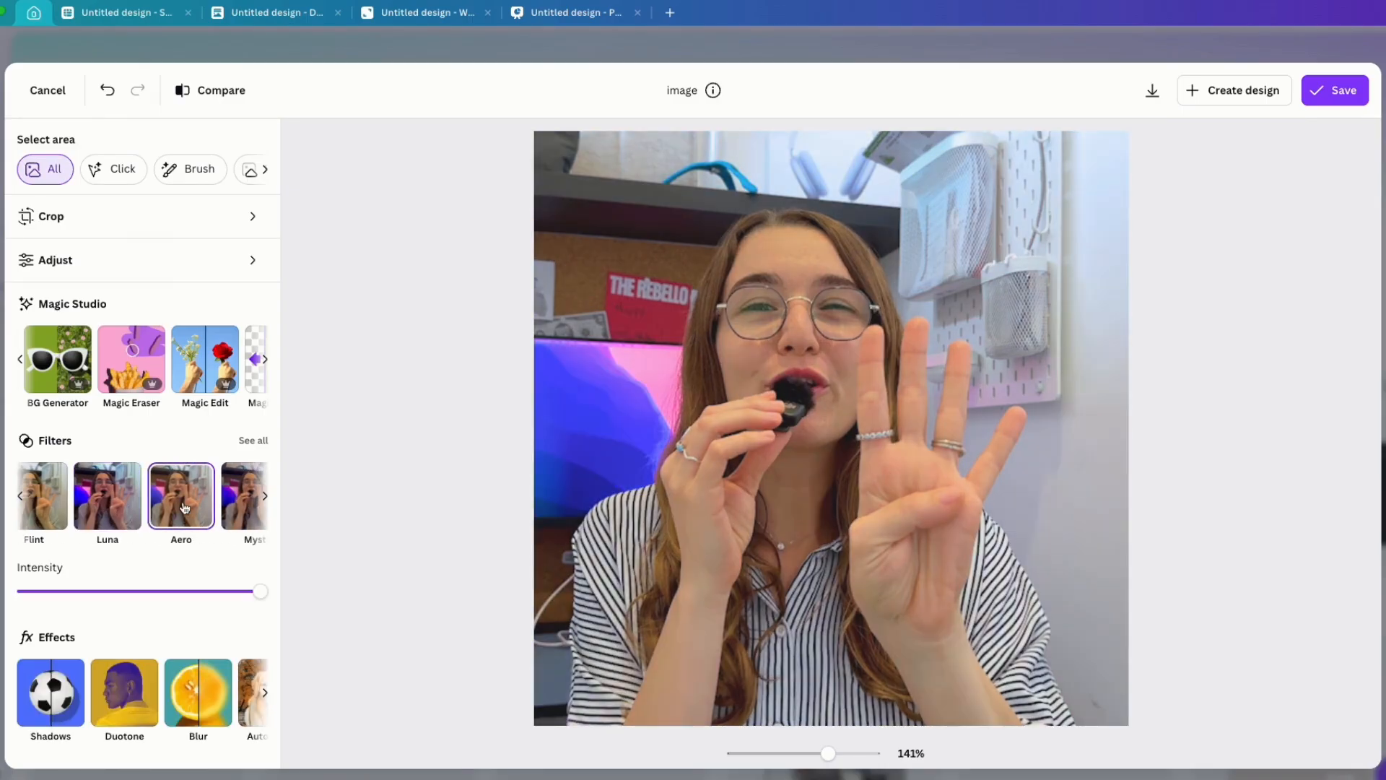
pyautogui.moveTo(260, 594); pyautogui.dragTo(232, 599)
pyautogui.hscroll(2, 194, 690)
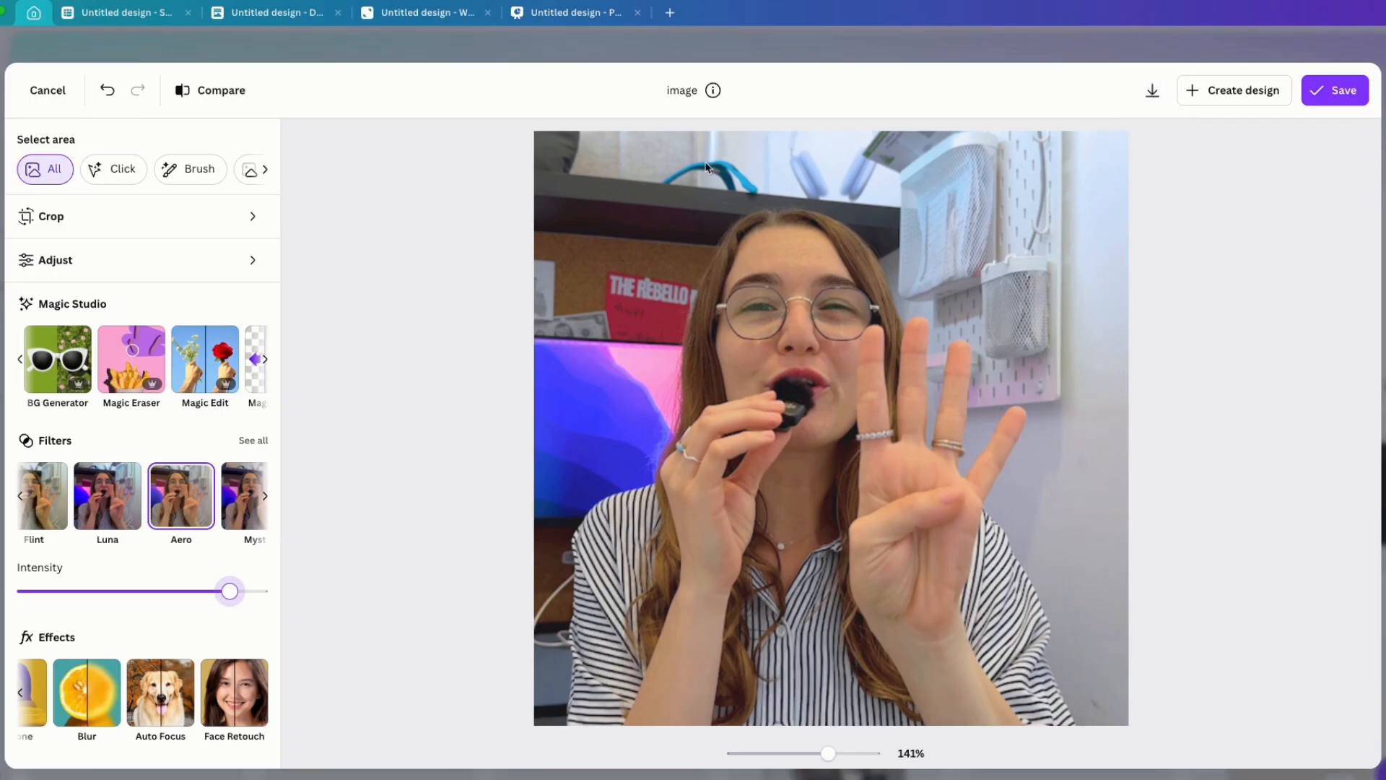
# - Compare the edited photo with the original, and return to the home page without saving the edits
pyautogui.click(221, 92)
pyautogui.click(226, 94)
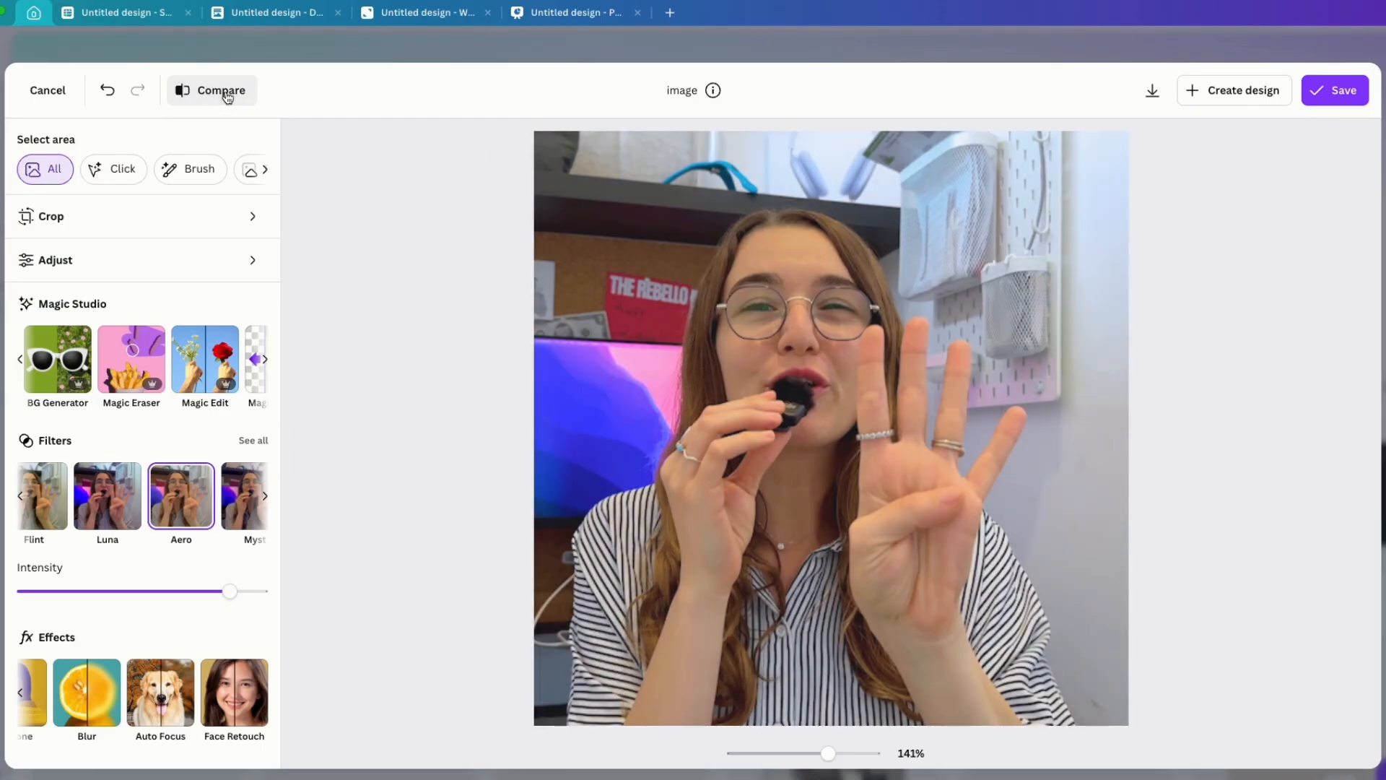
pyautogui.click(214, 97)
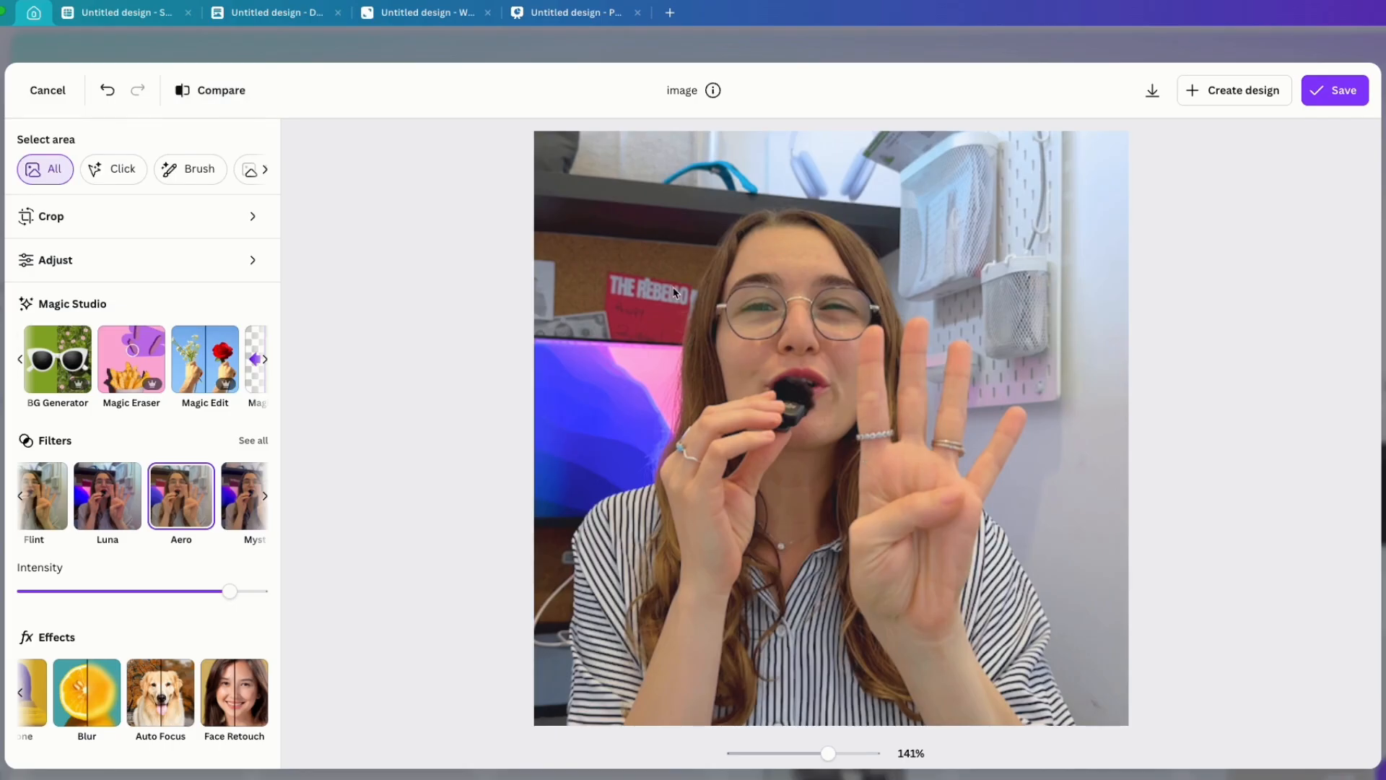
pyautogui.click(48, 90)
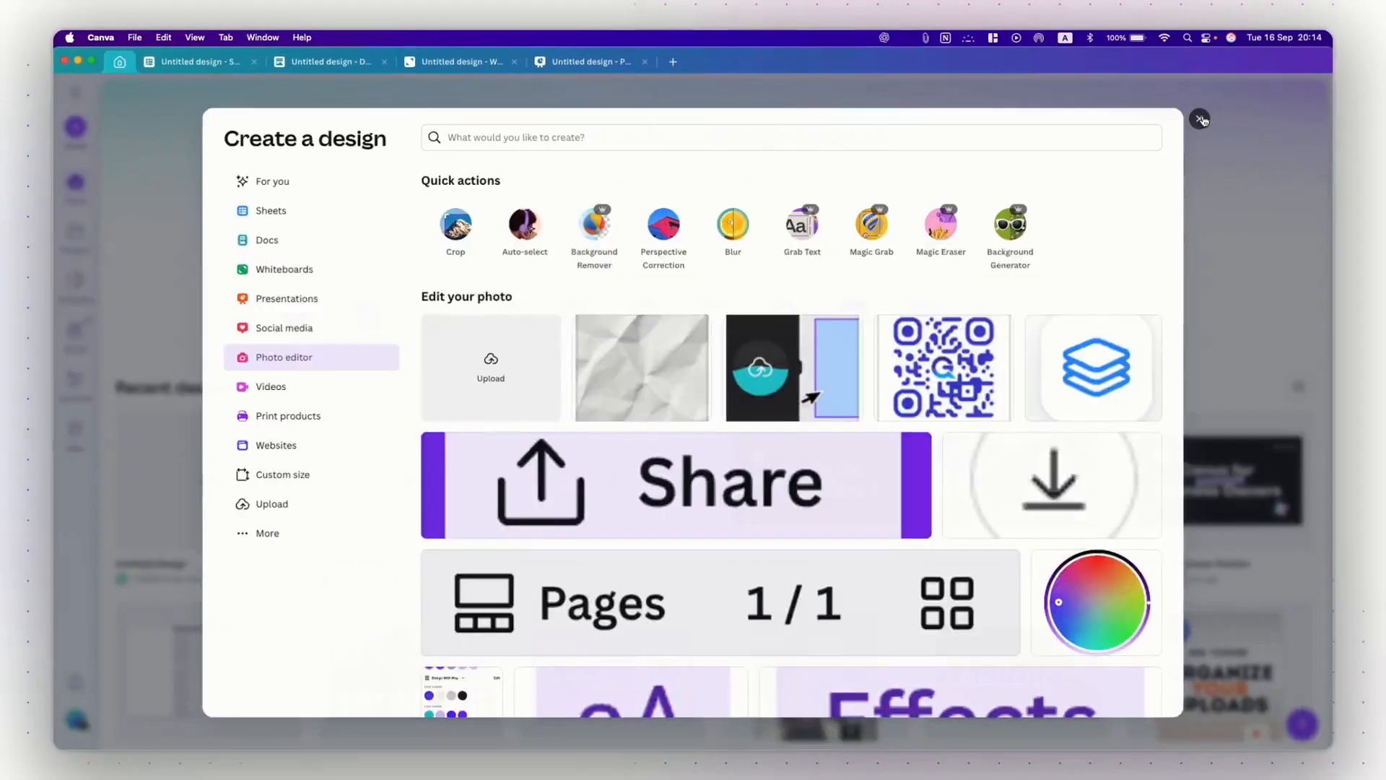
pyautogui.click(1201, 120)
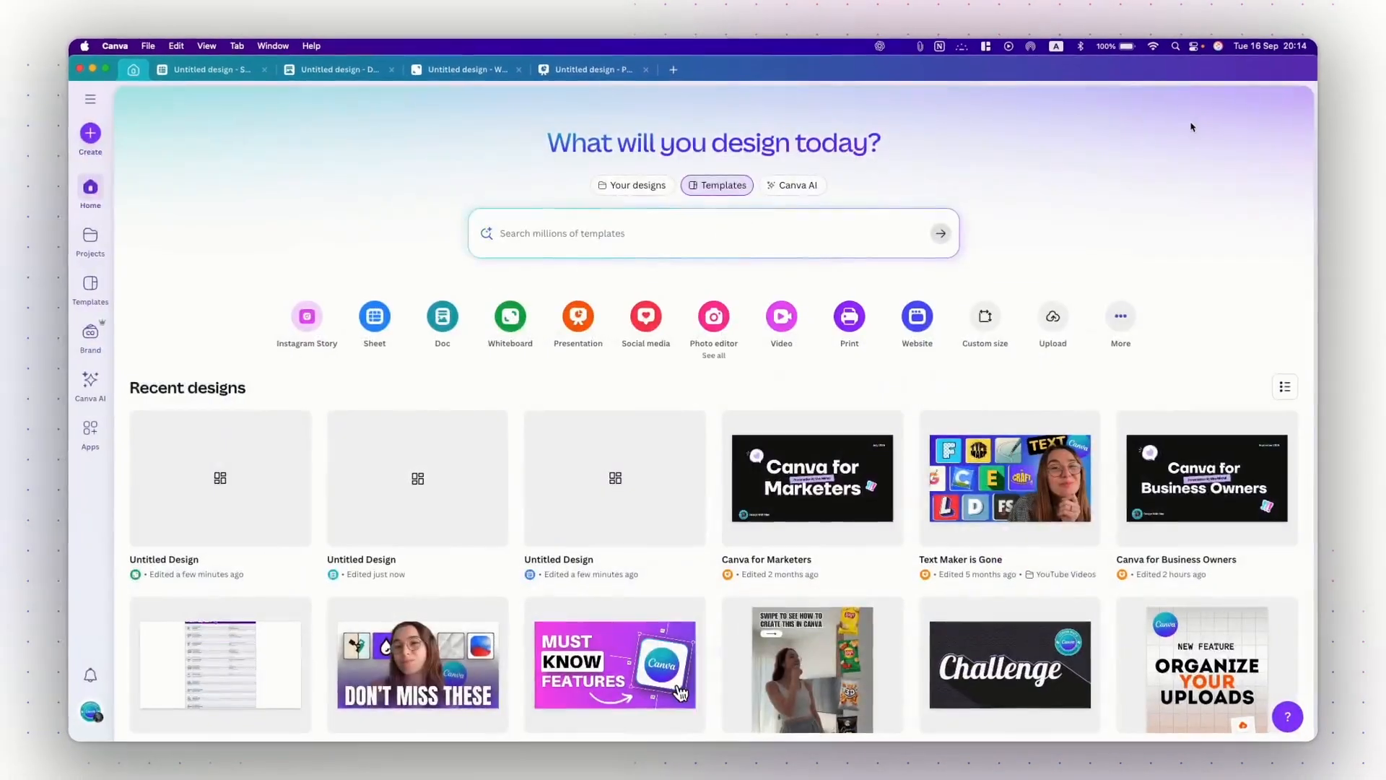
# - Examine the available video design formats, their sizes and the video templates
pyautogui.click(783, 325)
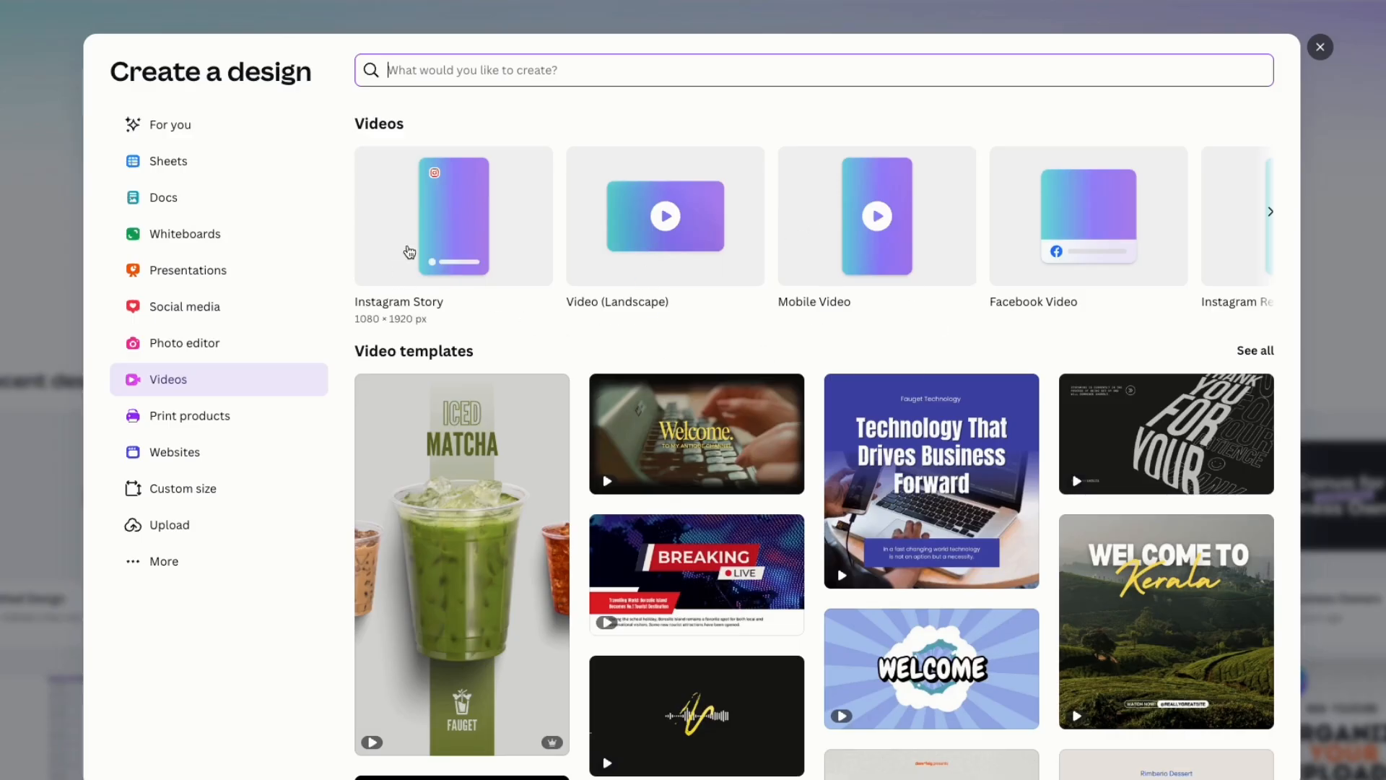
pyautogui.hscroll(5, 1008, 263)
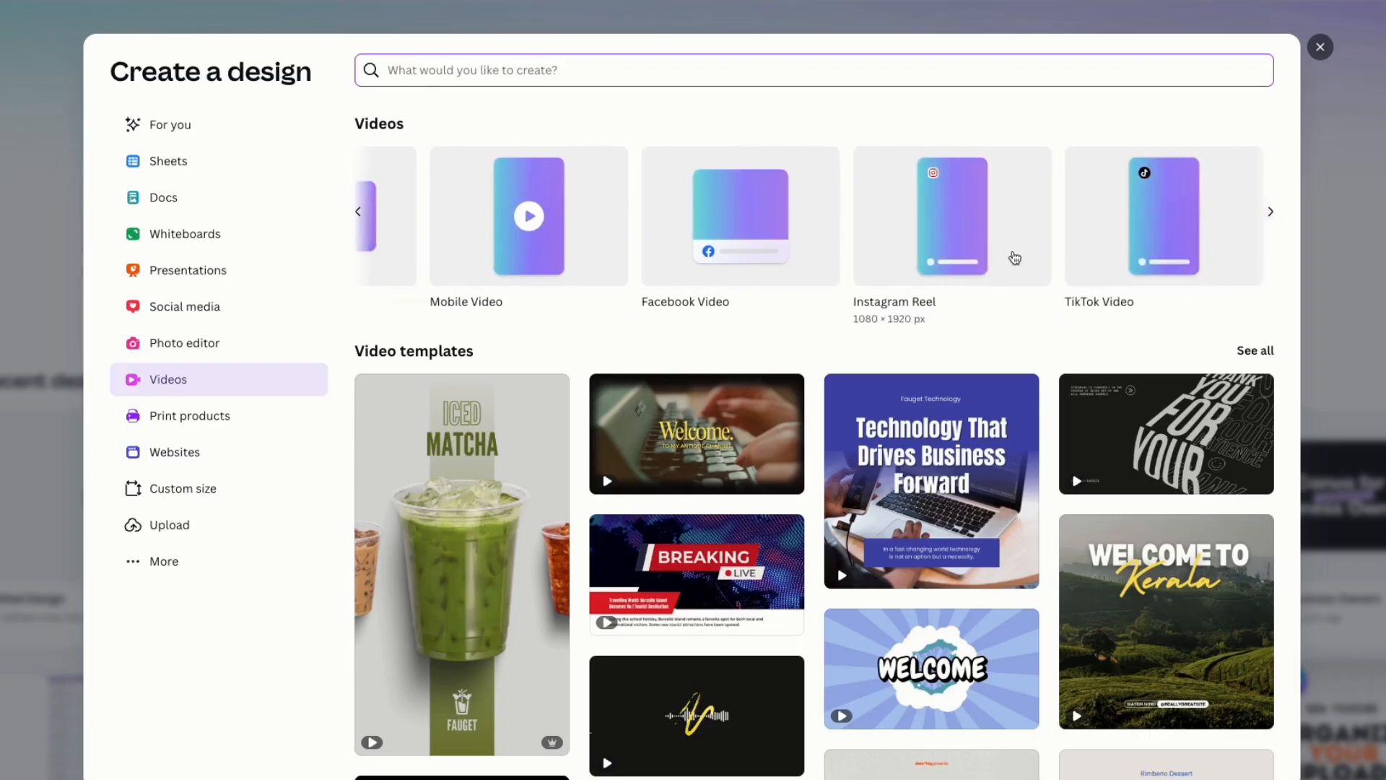
pyautogui.hscroll(5, 1015, 258)
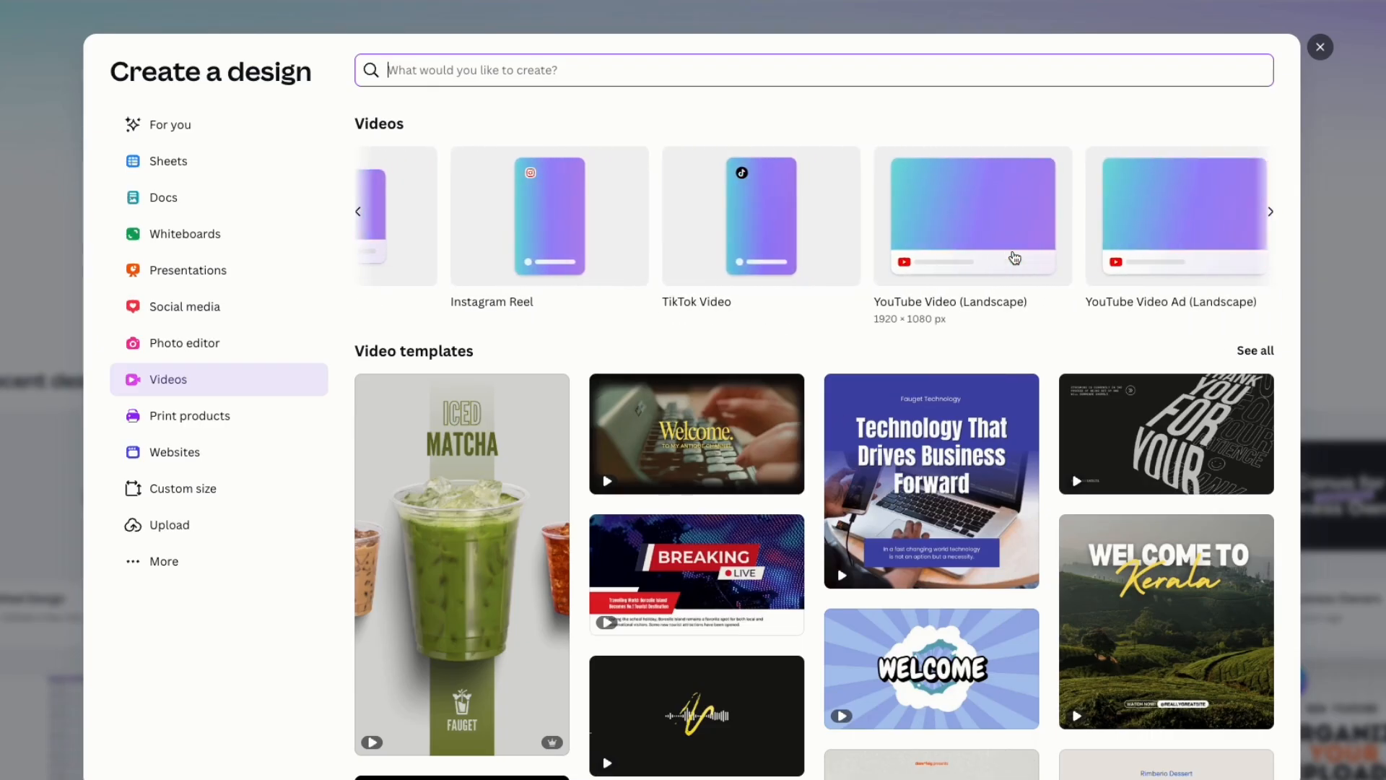
pyautogui.hscroll(2, 1014, 258)
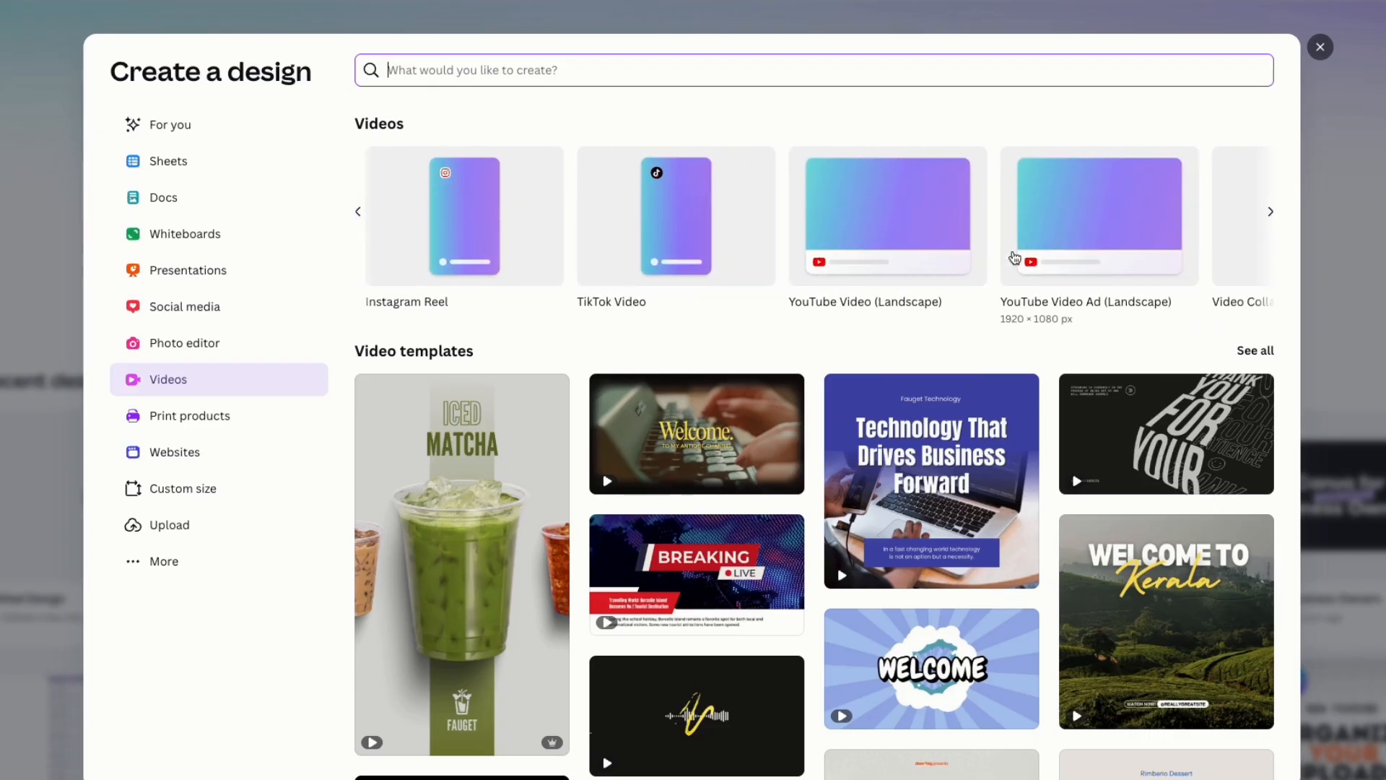
pyautogui.scroll(-2, 759, 679)
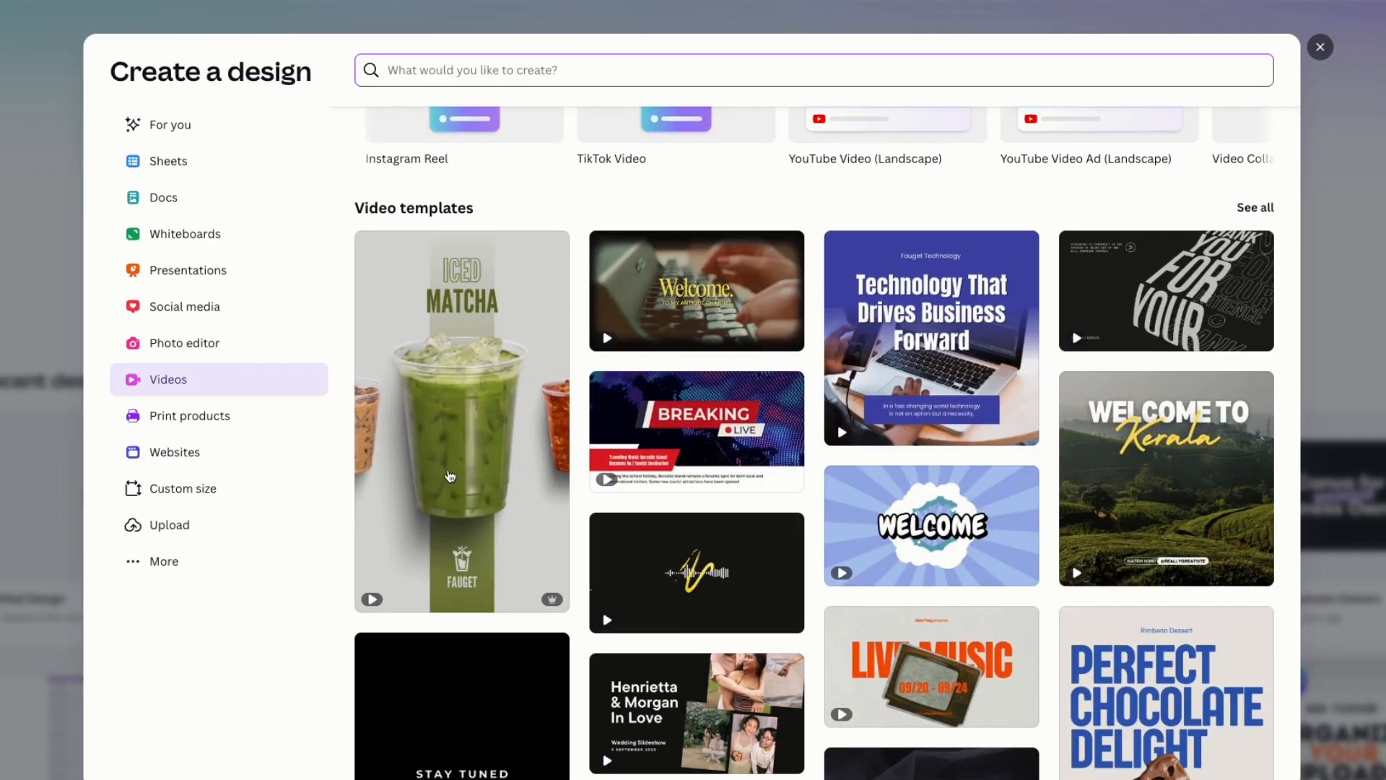
pyautogui.scroll(-3, 451, 538)
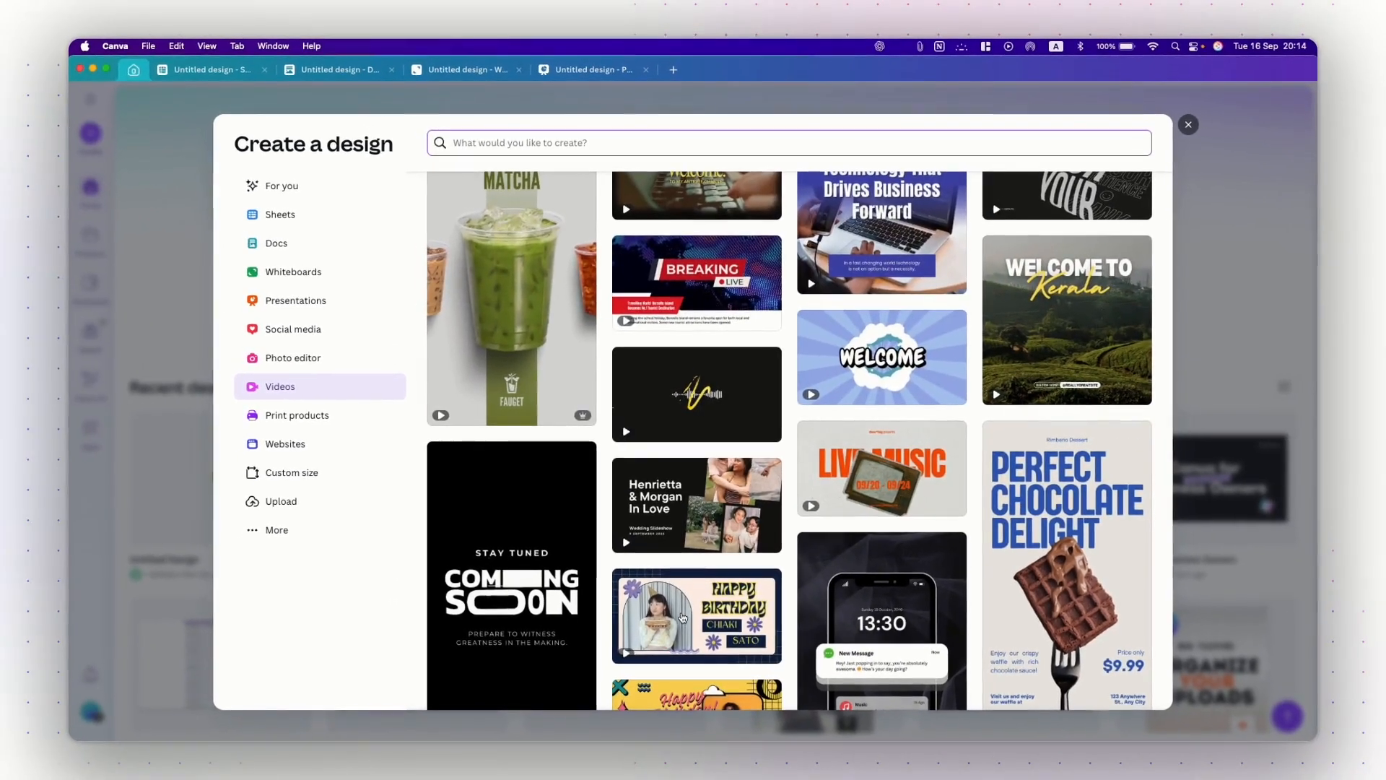
pyautogui.scroll(5, 678, 673)
pyautogui.scroll(1, 683, 618)
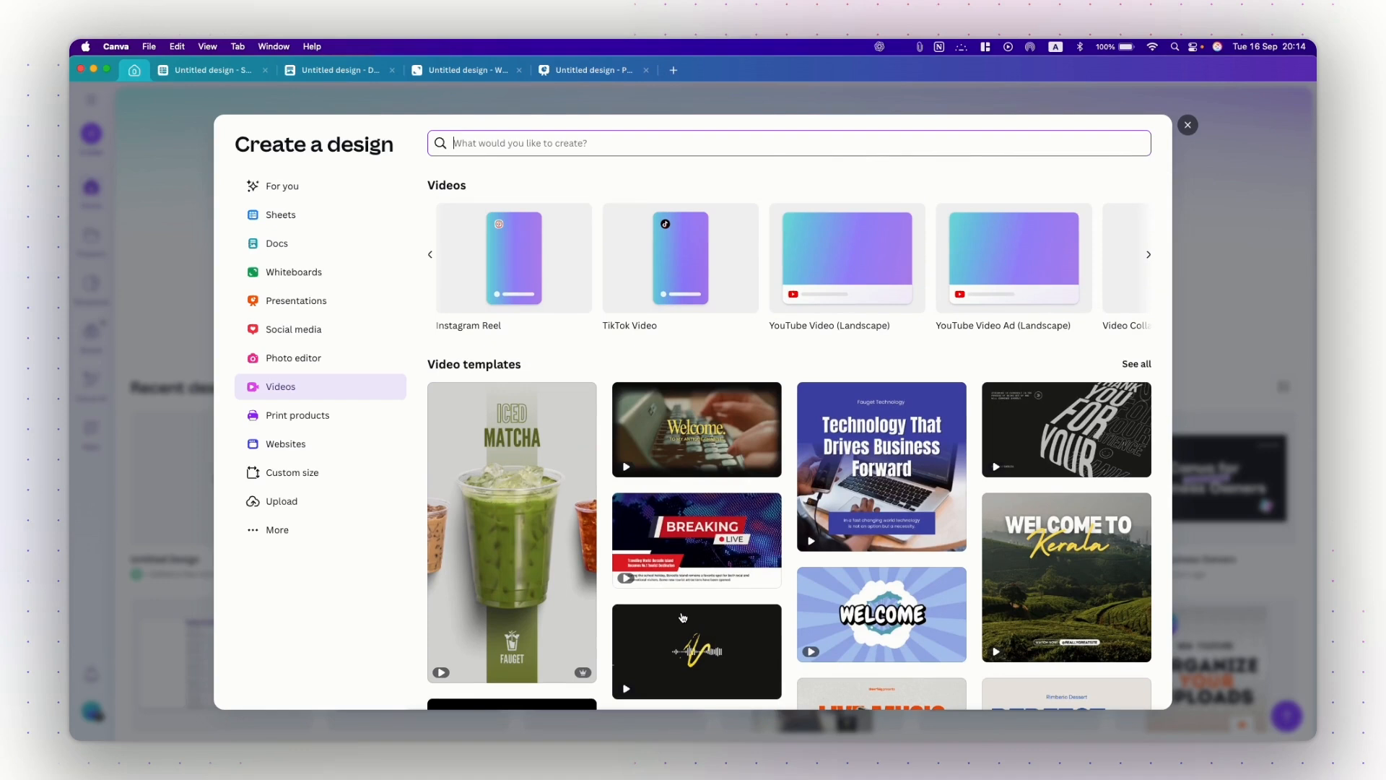
# - Create a mobile video design and apply the Elegant Beige Launching Soon Instagram Reel template to it
pyautogui.click(499, 270)
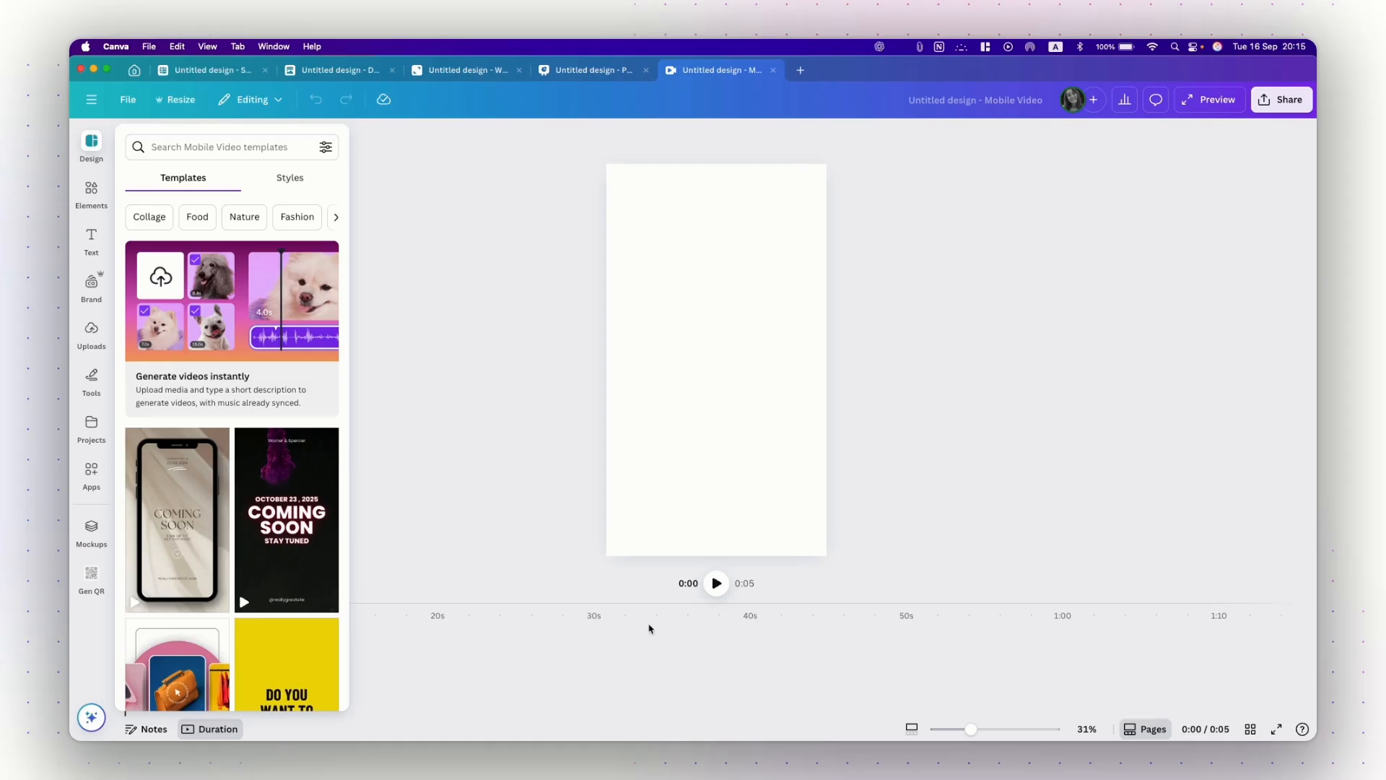
pyautogui.click(180, 520)
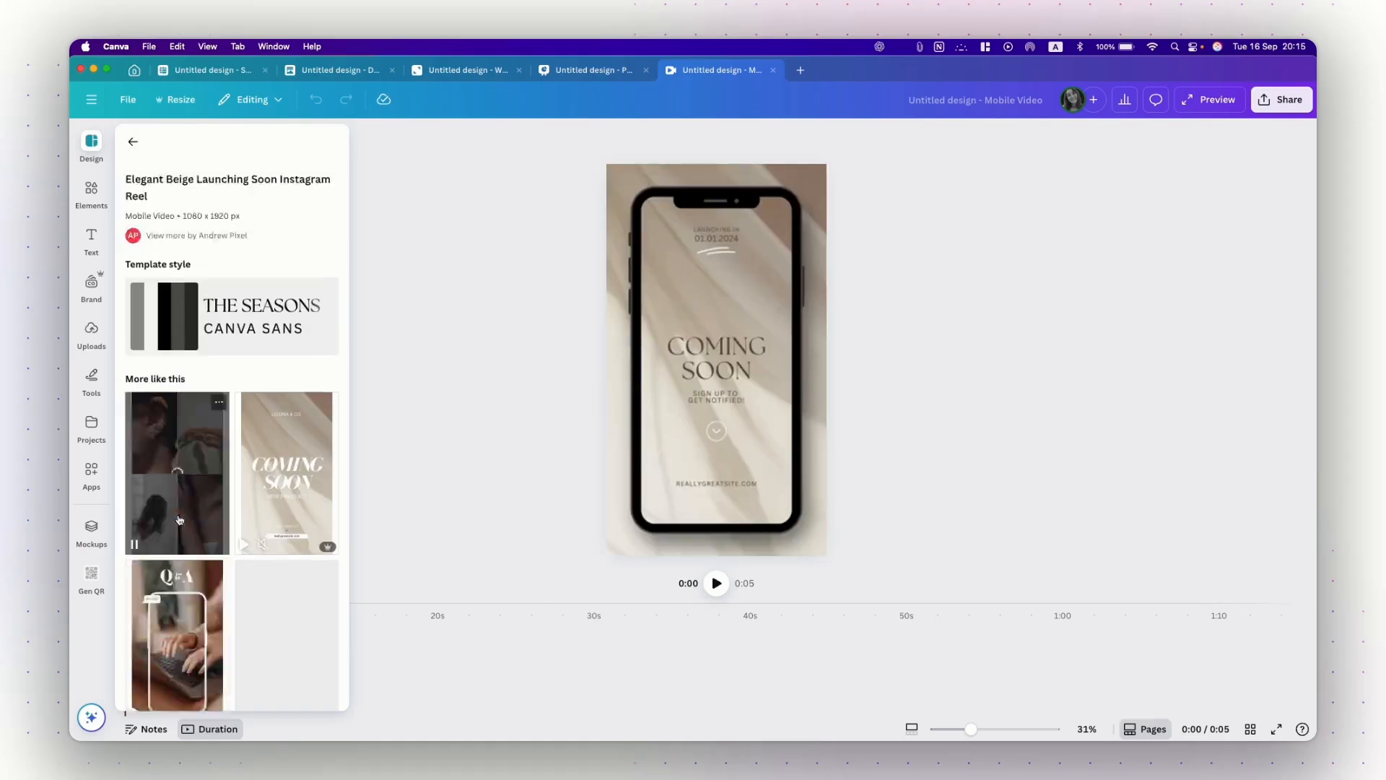
pyautogui.click(705, 312)
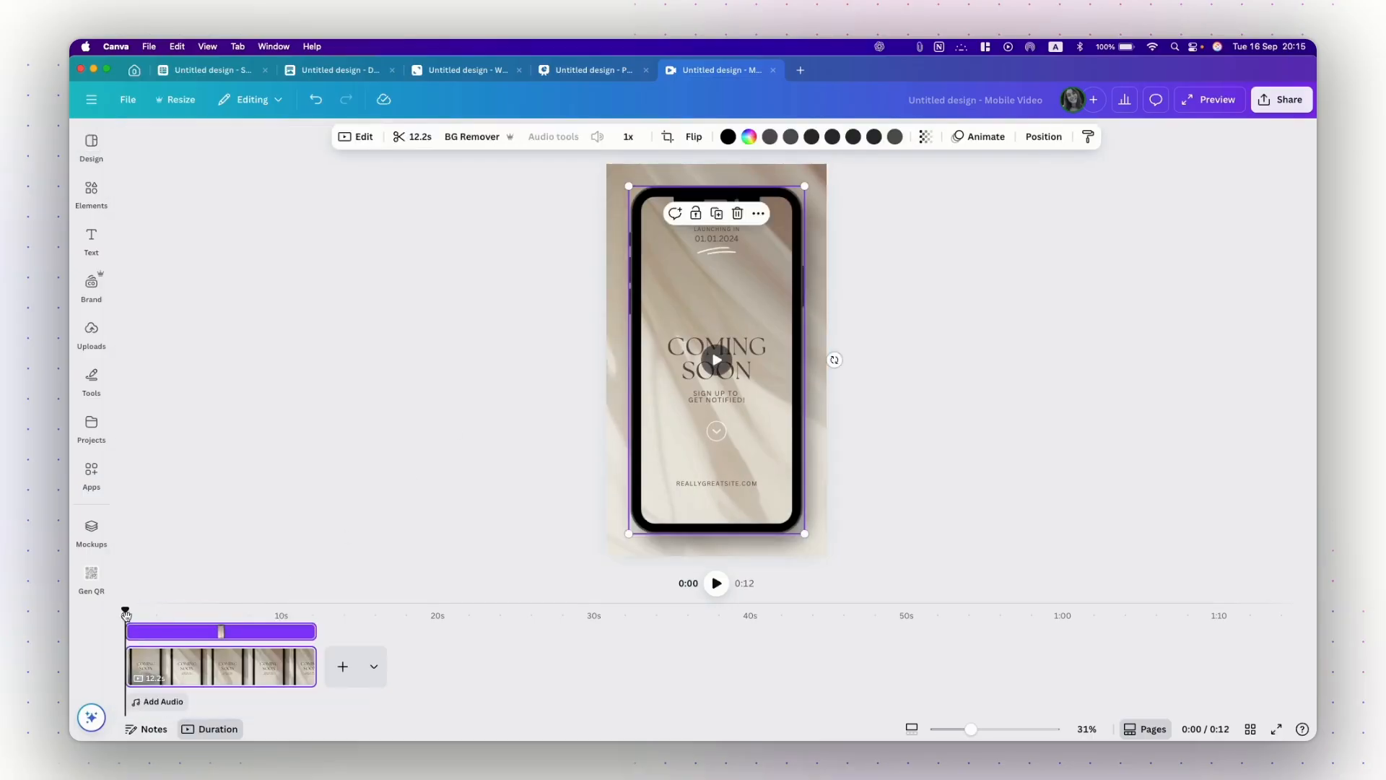
# - Add a blank second page to the video, and trim the first page's "Coming Soon" text to start about 1 second in
pyautogui.click(343, 666)
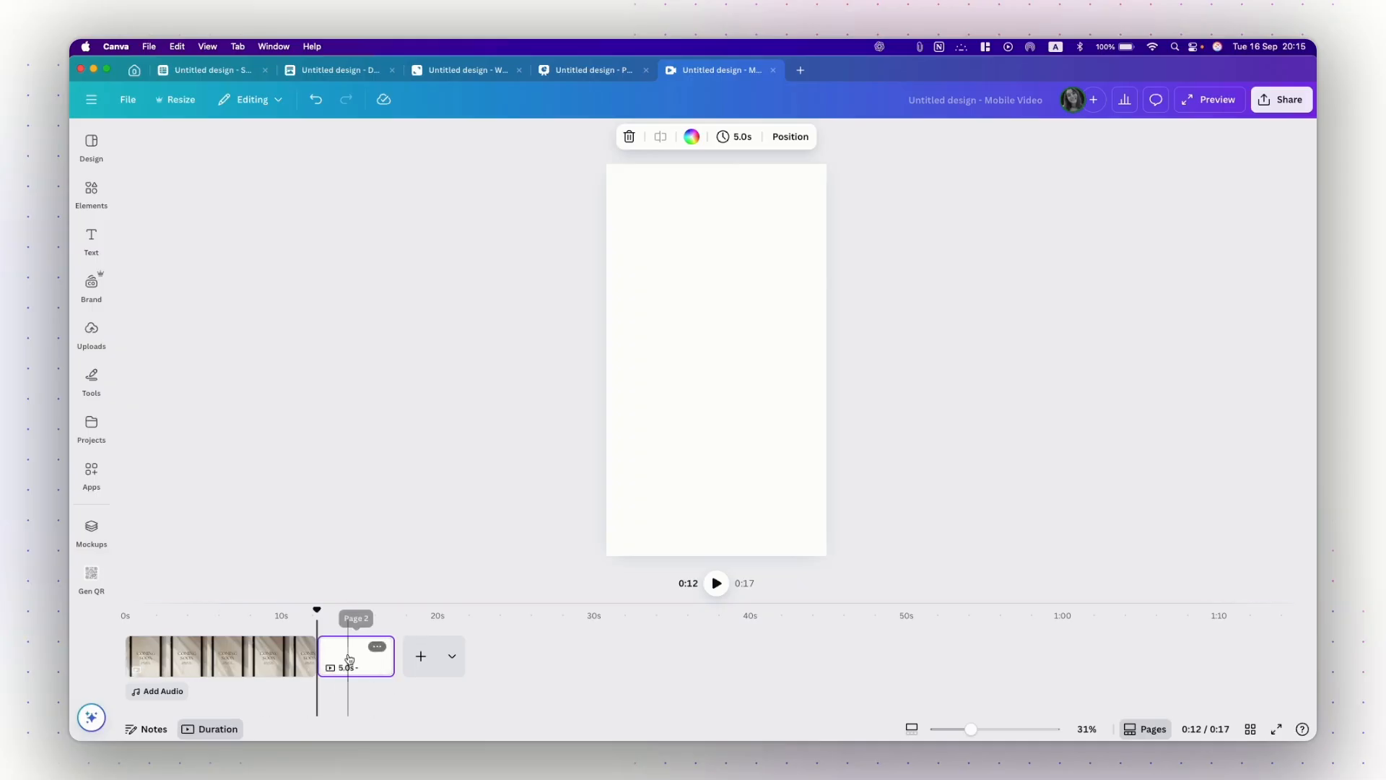
pyautogui.click(244, 661)
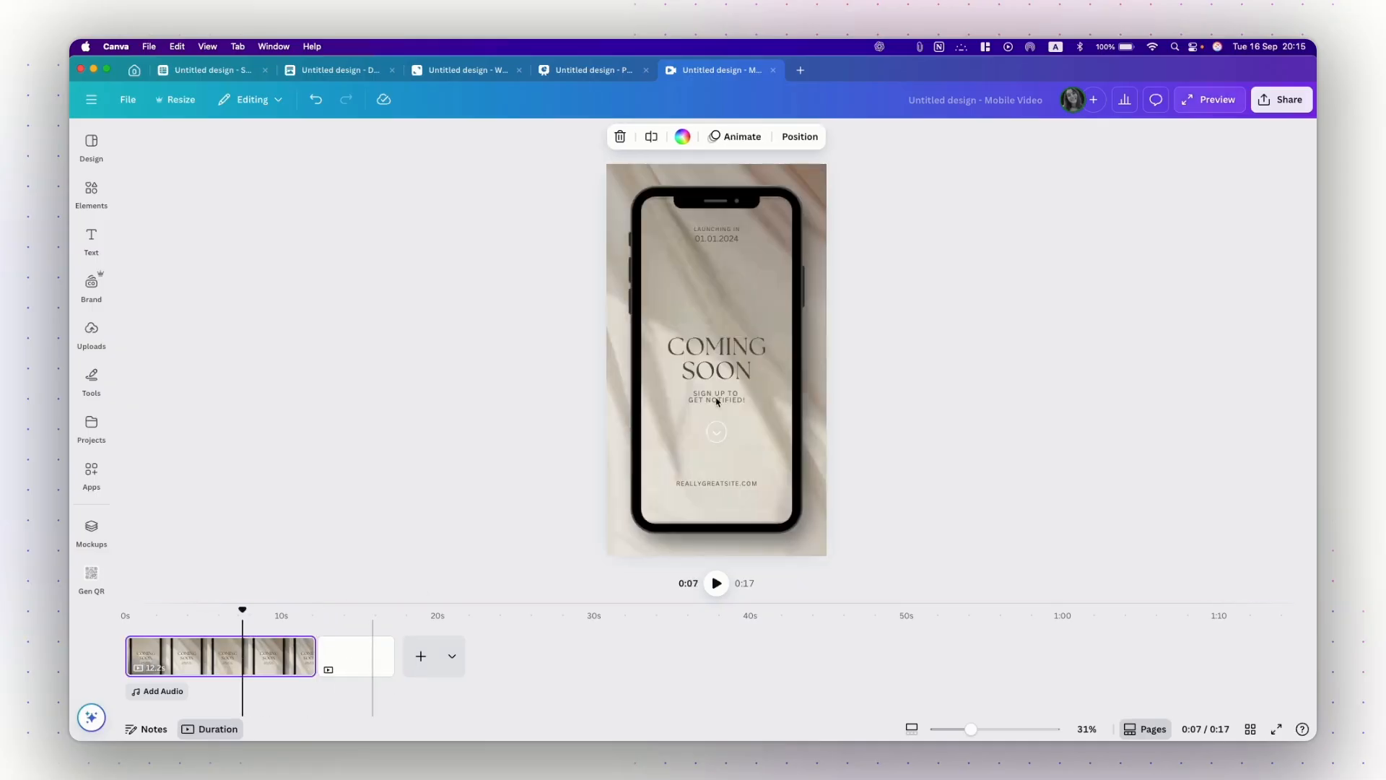
pyautogui.click(707, 355)
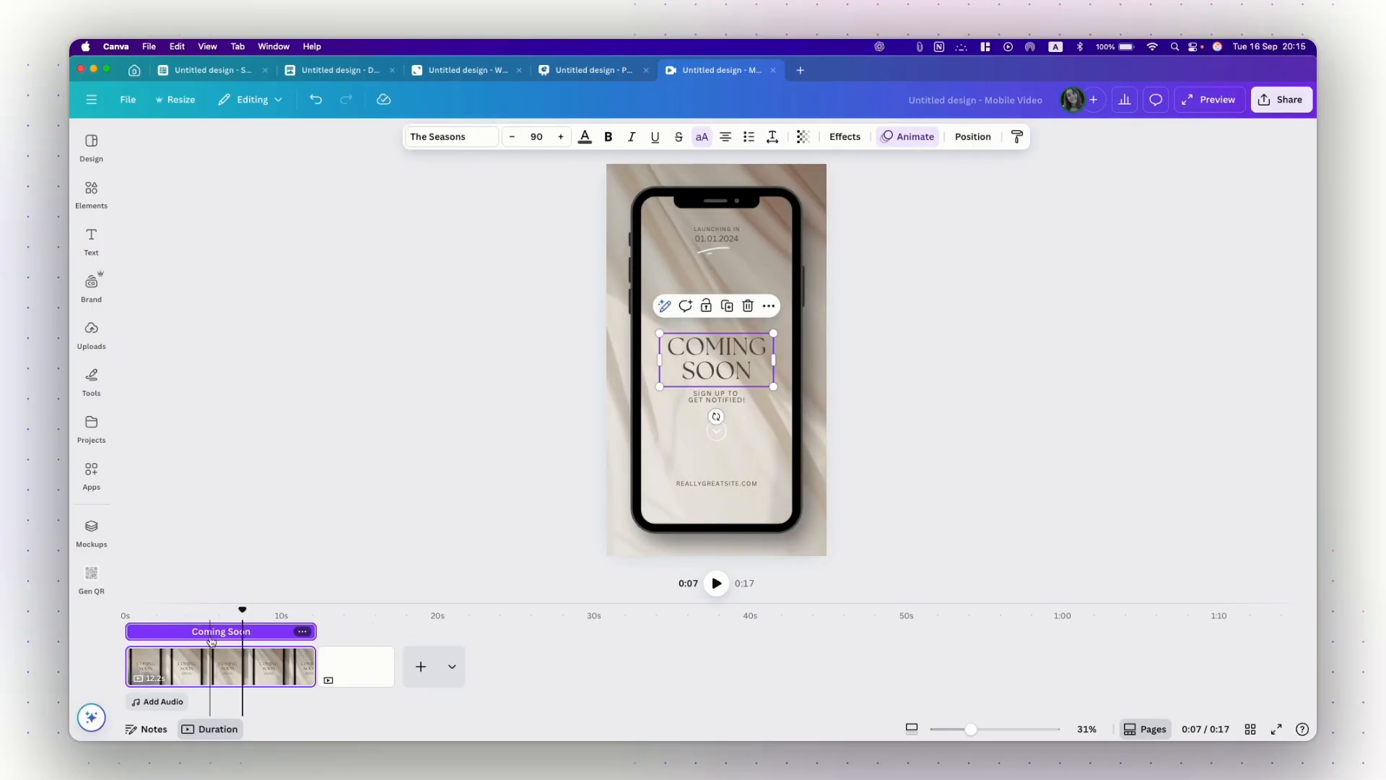
pyautogui.moveTo(141, 634); pyautogui.dragTo(148, 633)
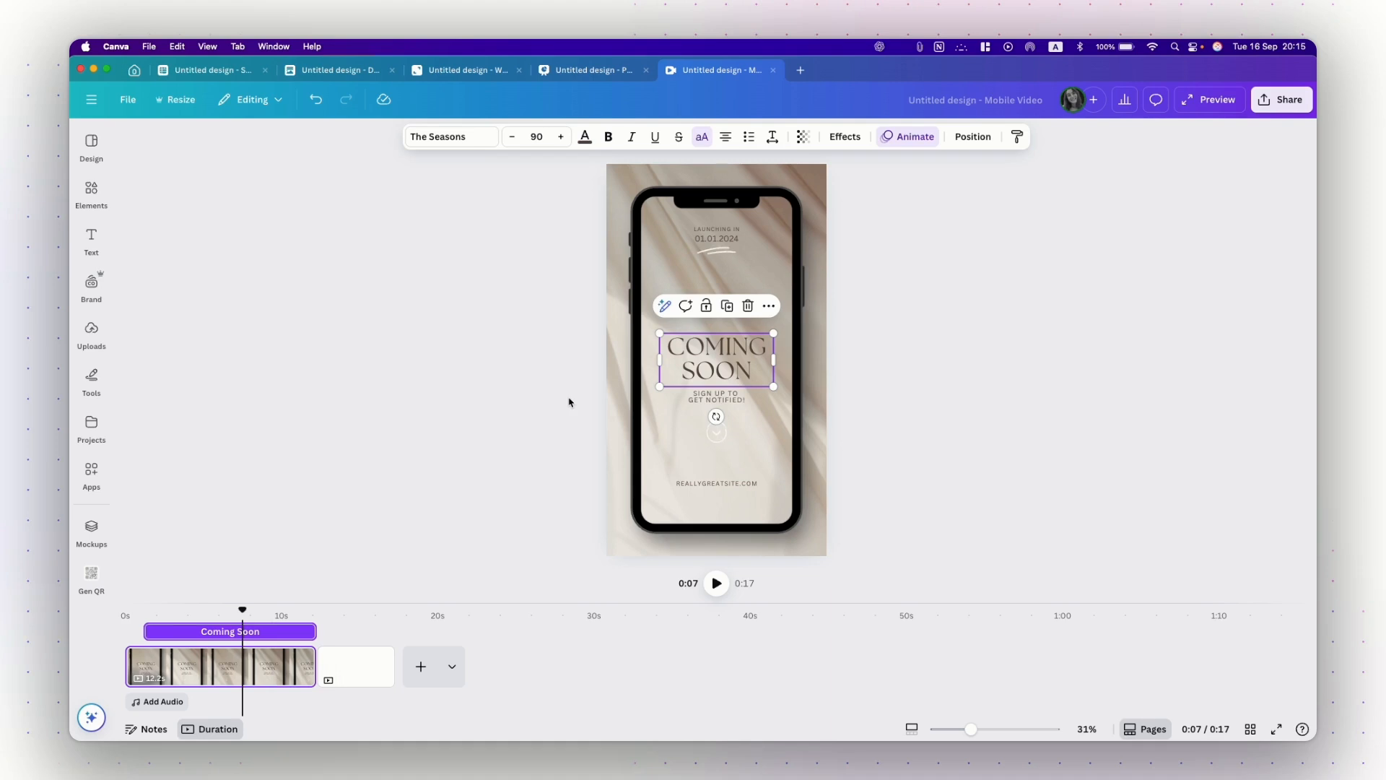
# - Examine the popular print product formats from the home page, and close the overview
pyautogui.click(134, 71)
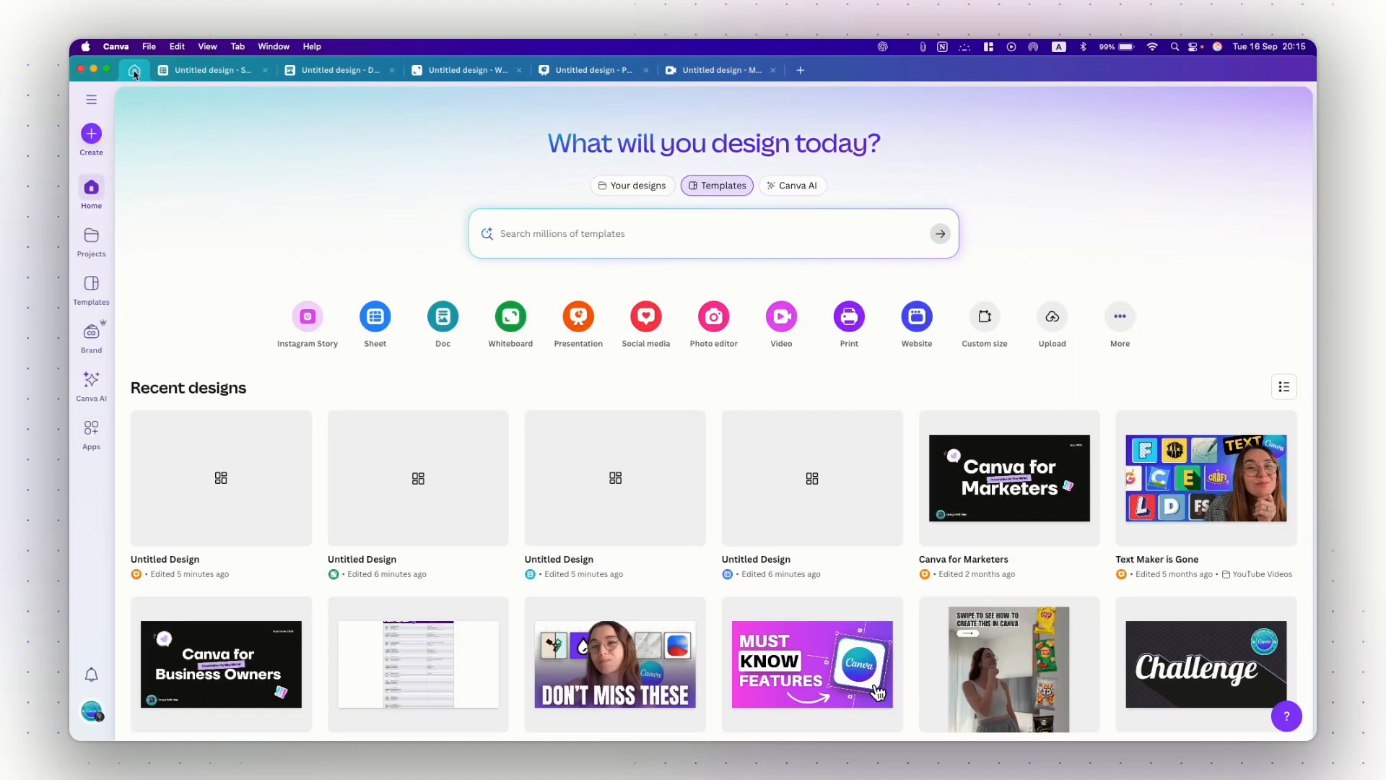
pyautogui.click(841, 318)
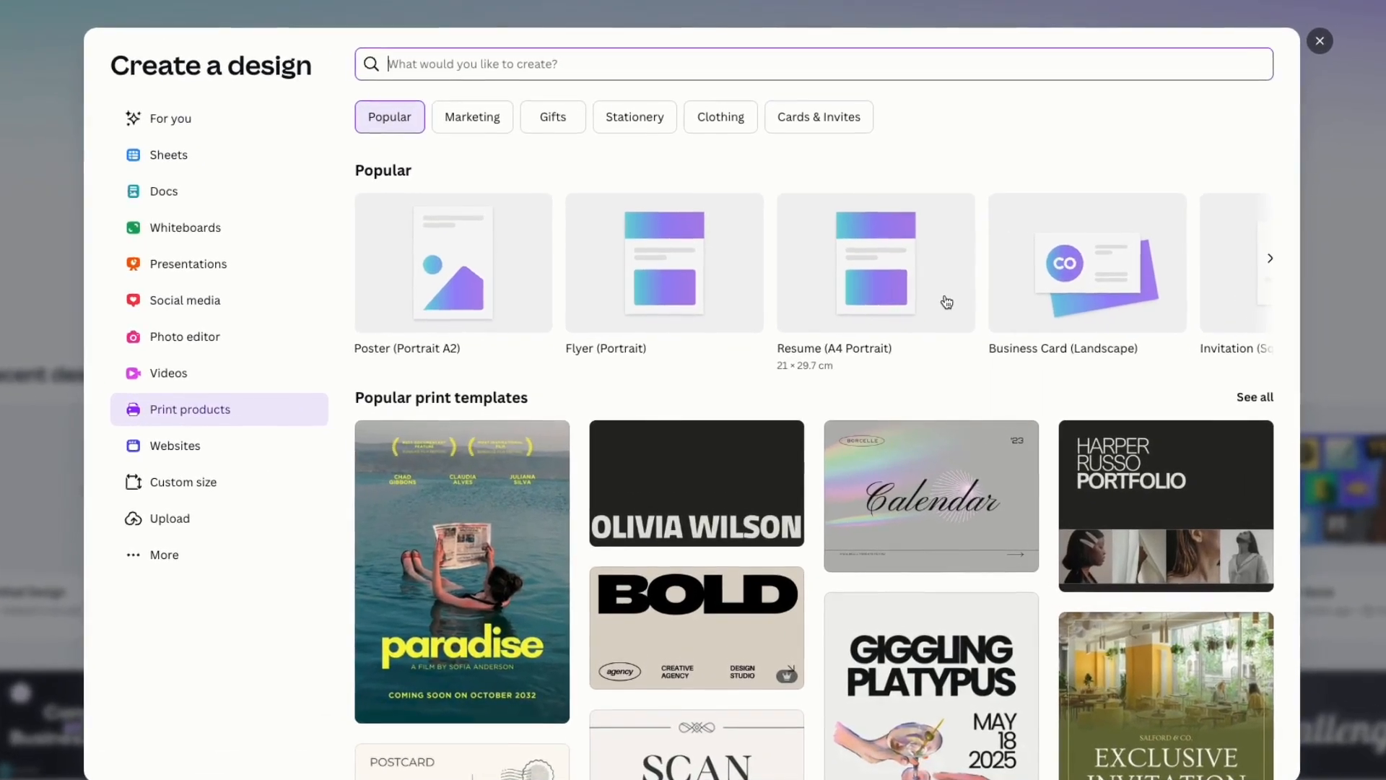
pyautogui.hscroll(2, 894, 330)
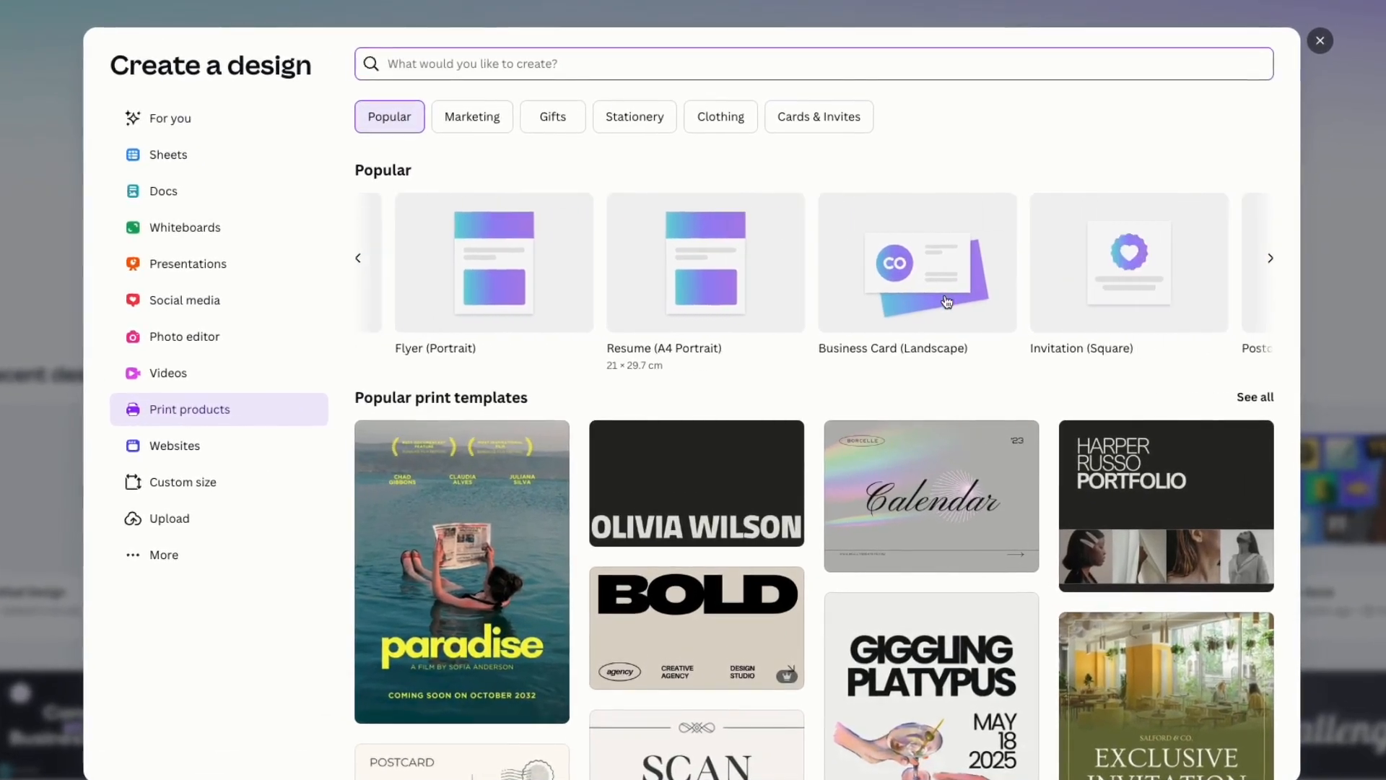
pyautogui.hscroll(5, 947, 302)
pyautogui.hscroll(5, 947, 302)
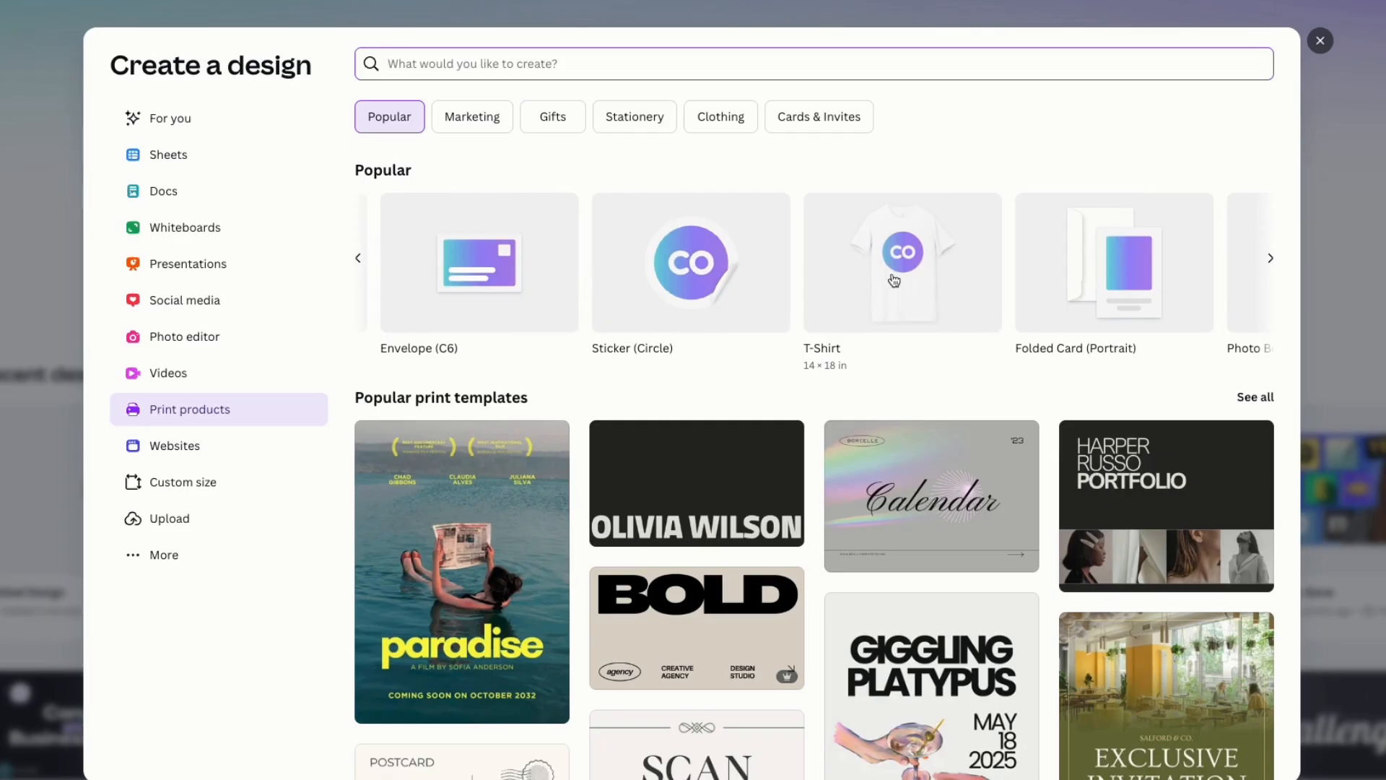
pyautogui.hscroll(4, 888, 285)
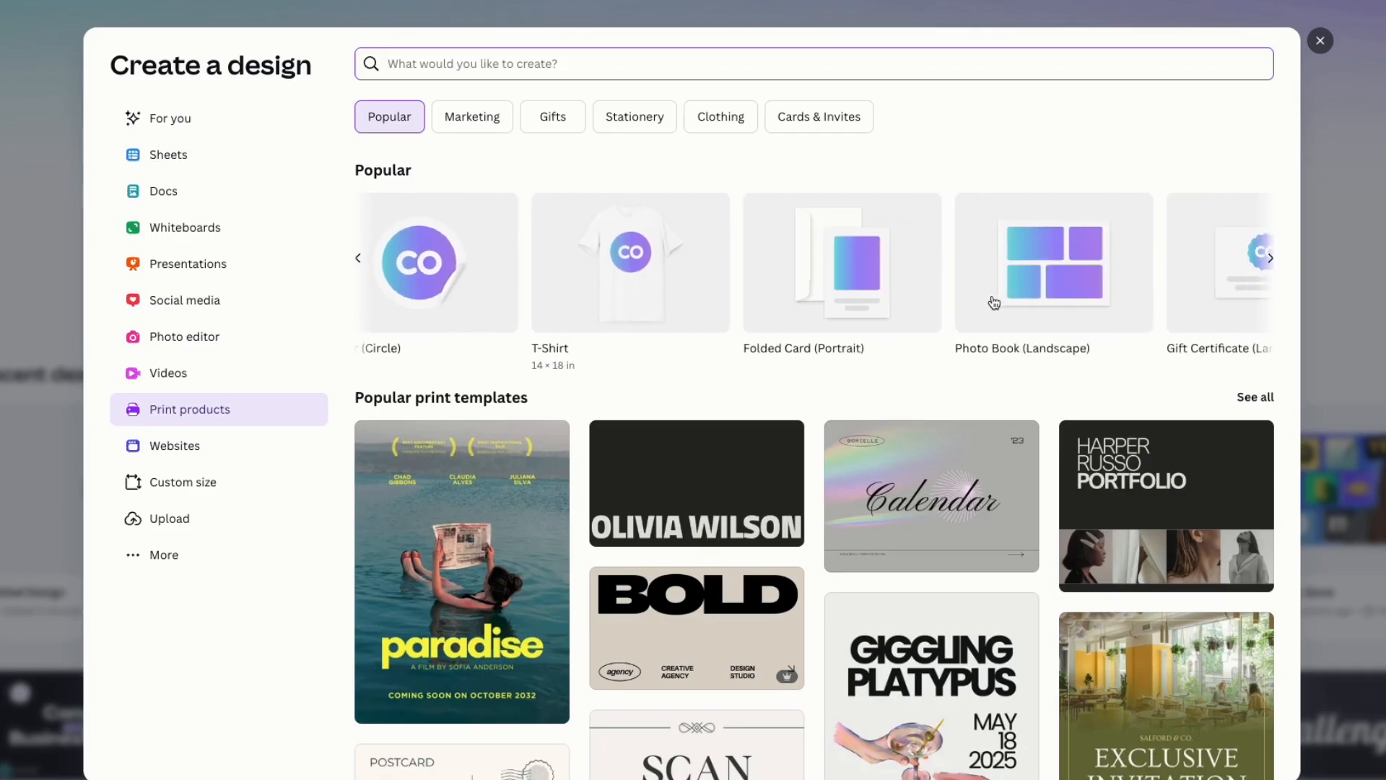
pyautogui.hscroll(4, 937, 291)
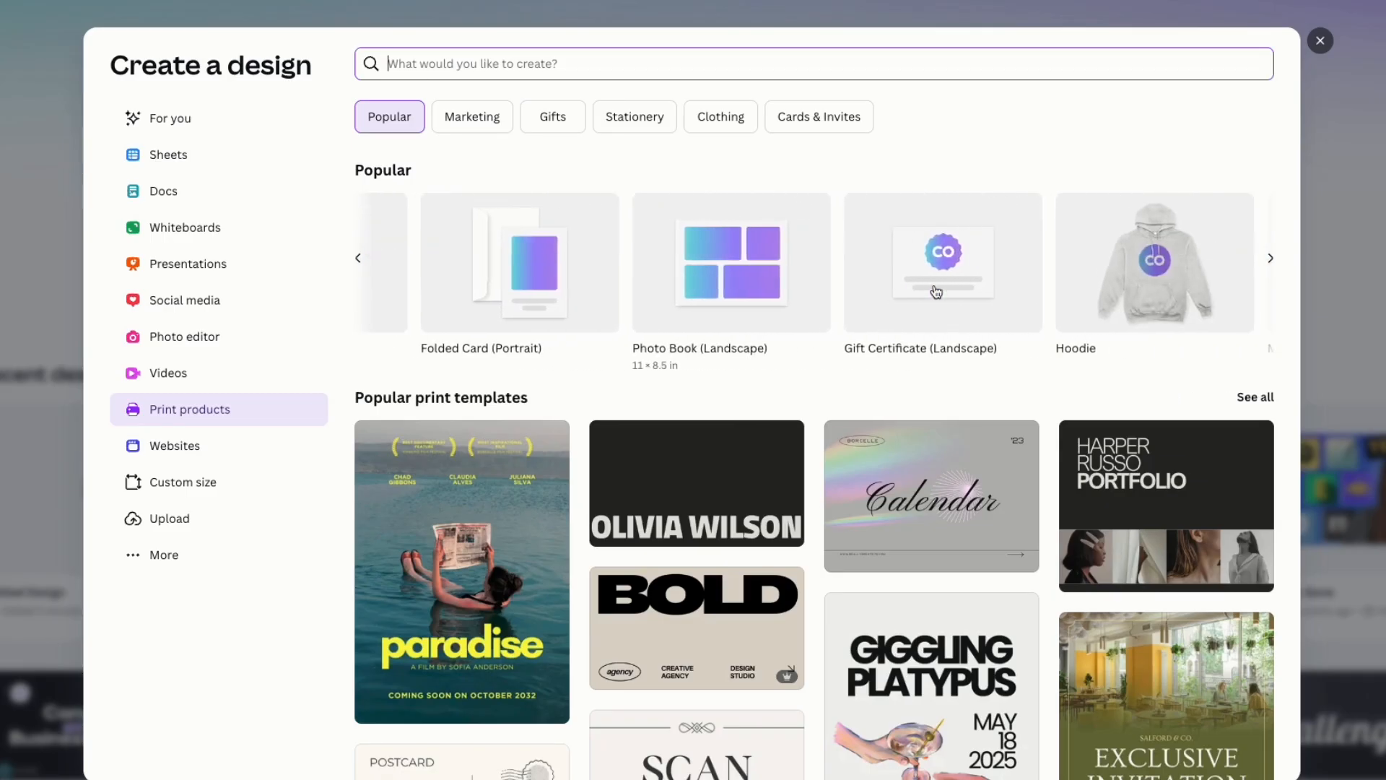
pyautogui.hscroll(2, 937, 292)
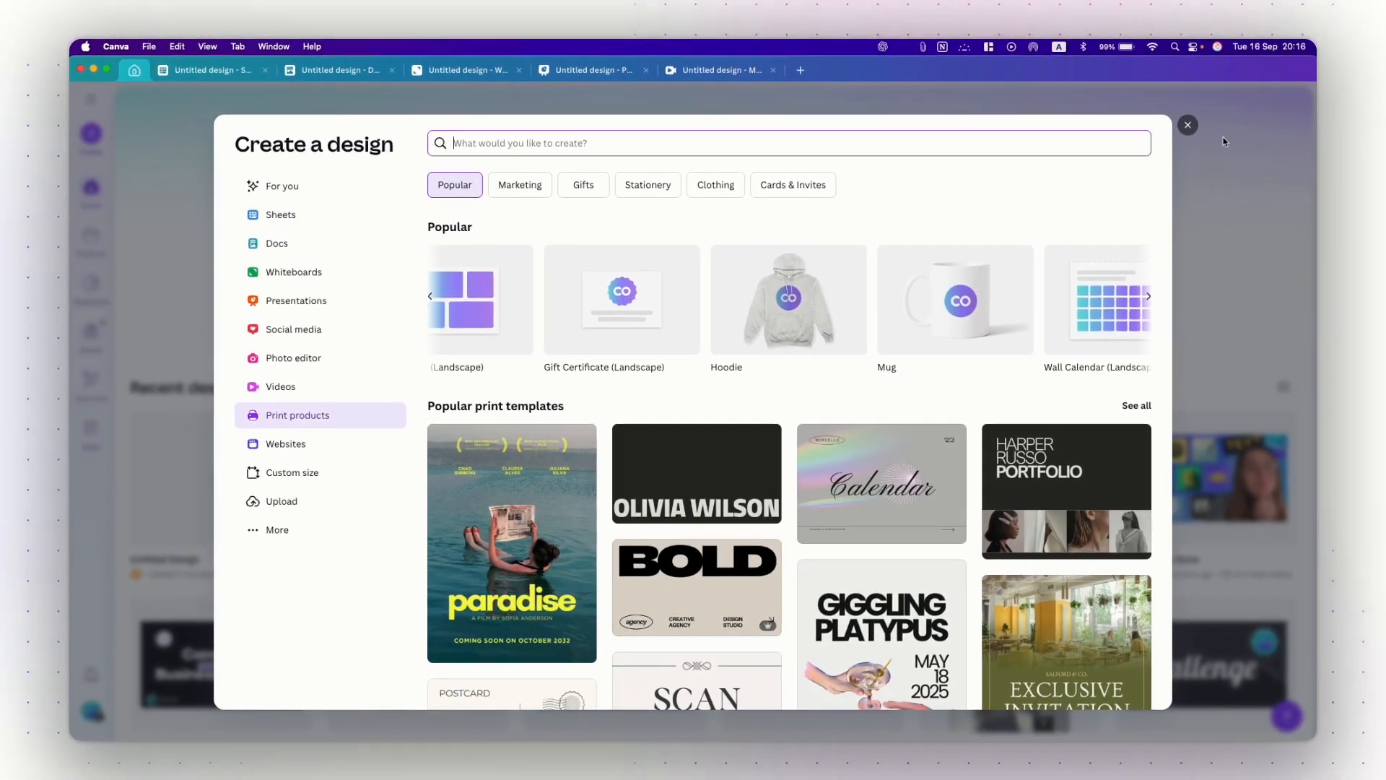
pyautogui.click(1190, 127)
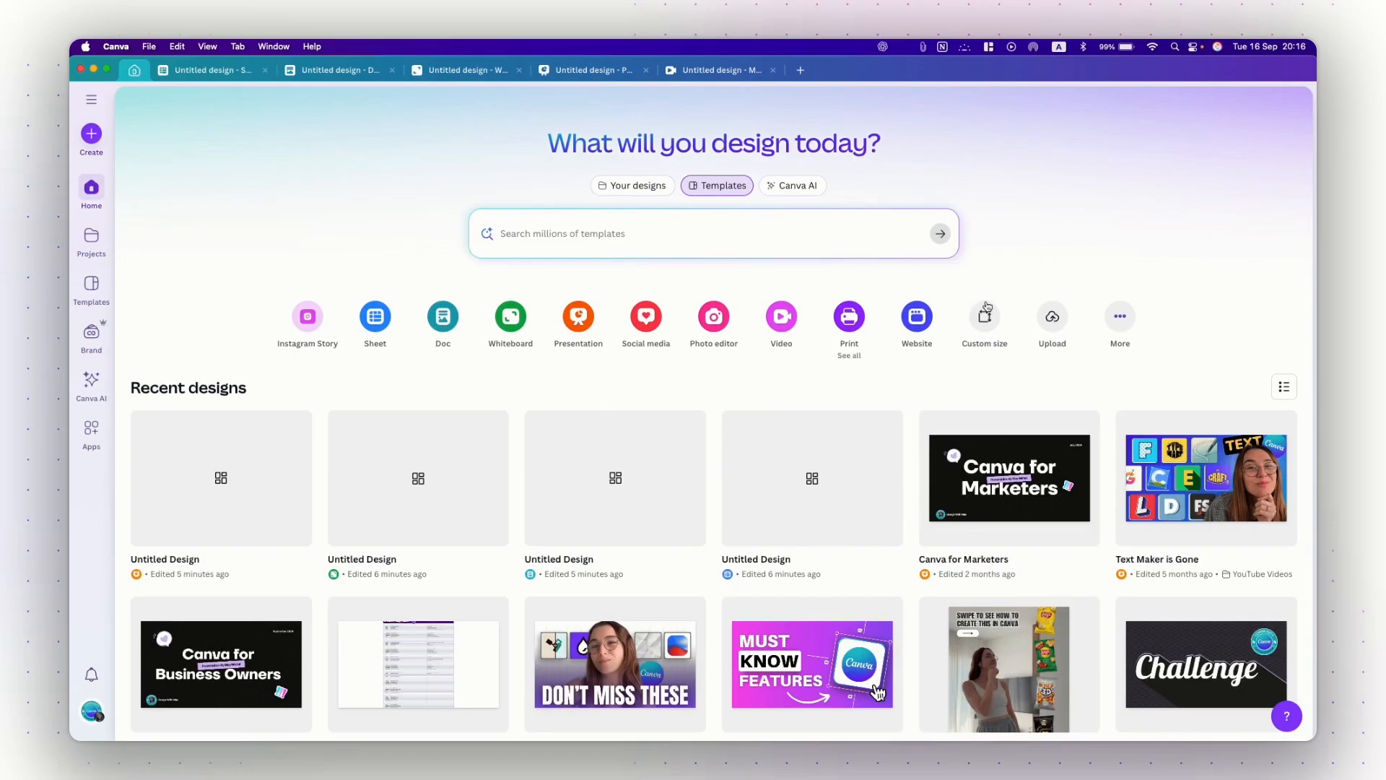
# - Create a blank website design with a second section on its page, and close the design
pyautogui.click(917, 317)
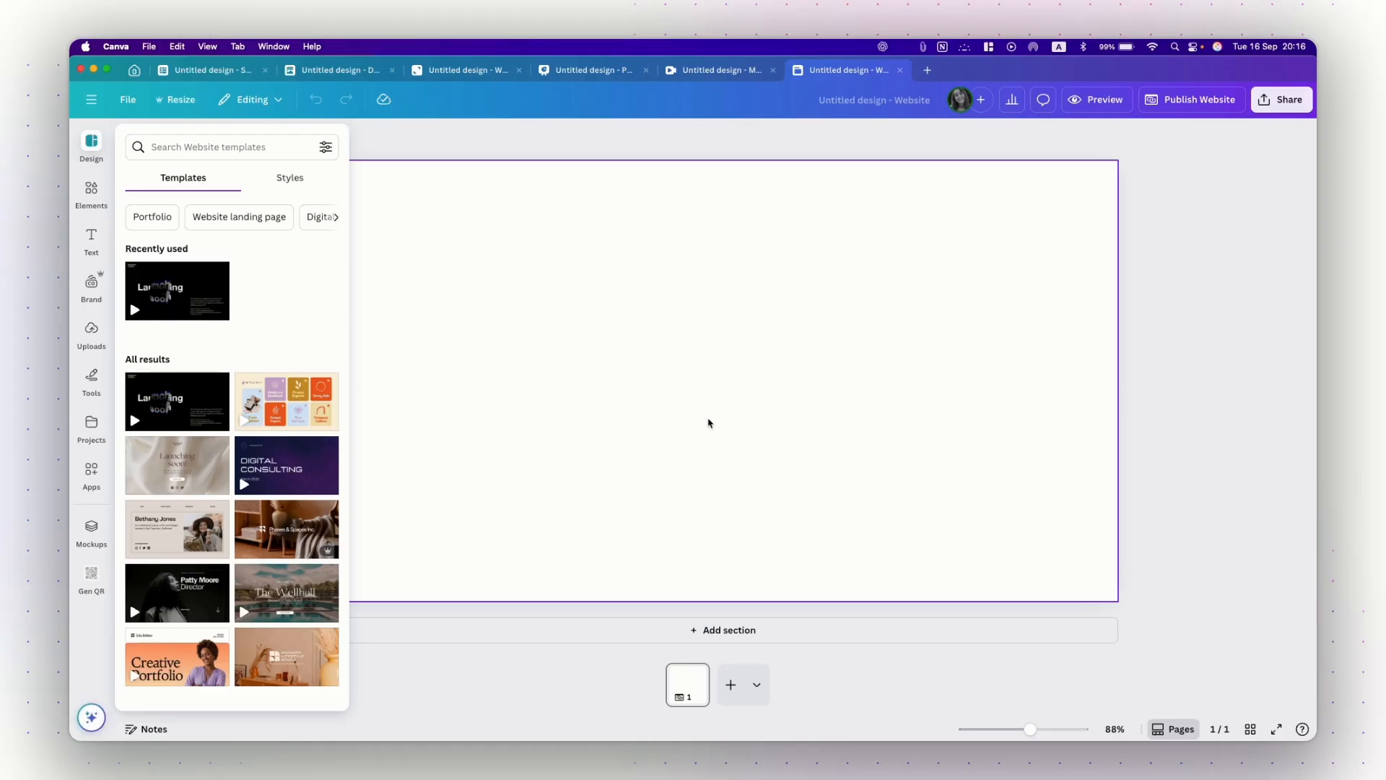
pyautogui.scroll(-3, 708, 423)
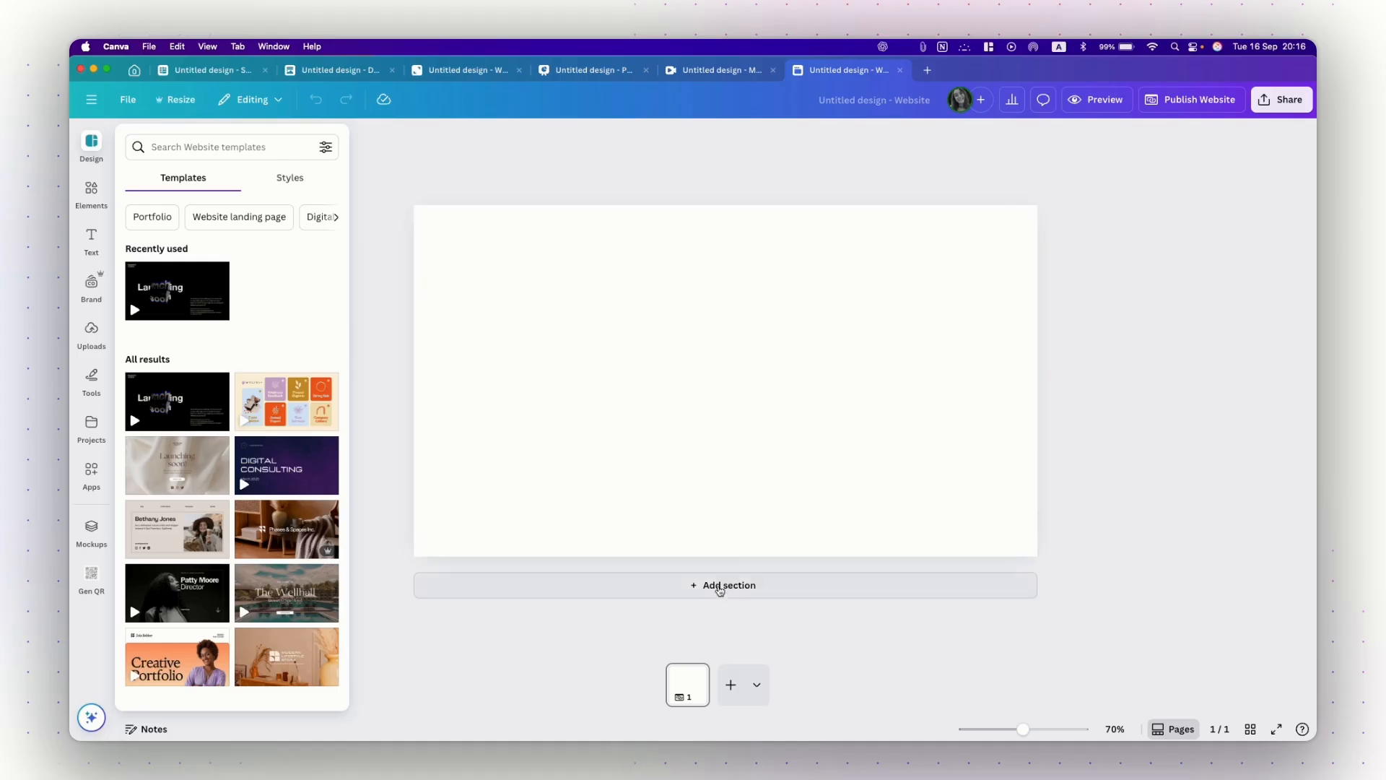
pyautogui.click(742, 592)
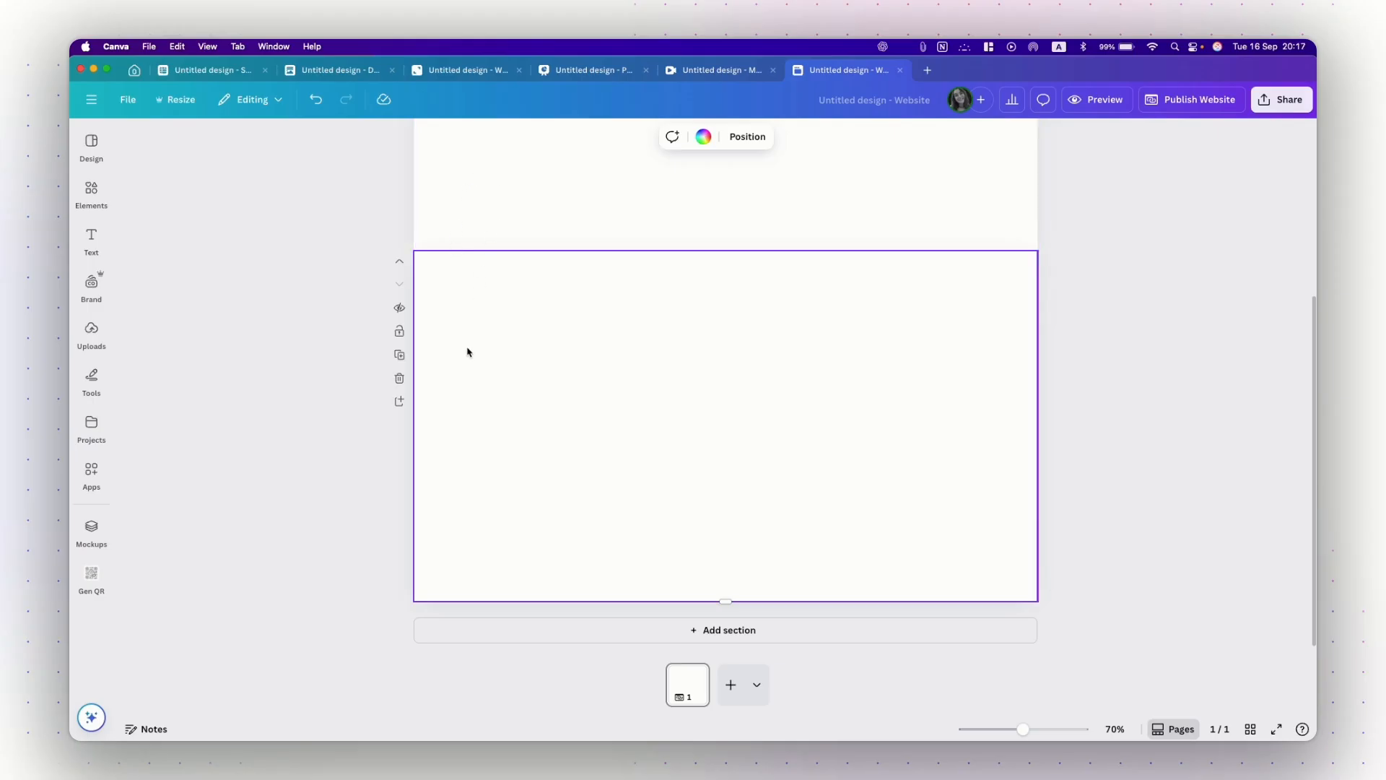
pyautogui.scroll(-2, 550, 388)
pyautogui.scroll(3, 550, 390)
pyautogui.scroll(2, 550, 390)
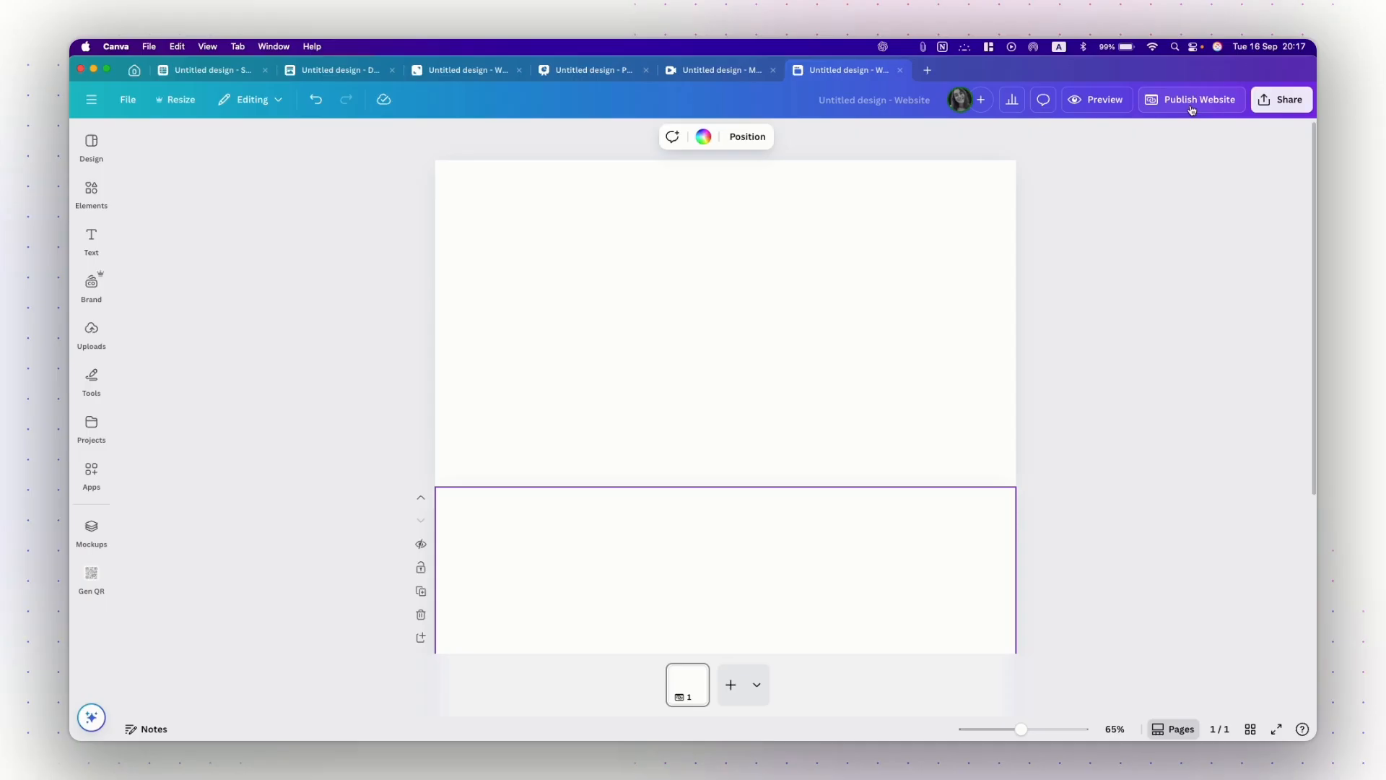
pyautogui.click(900, 70)
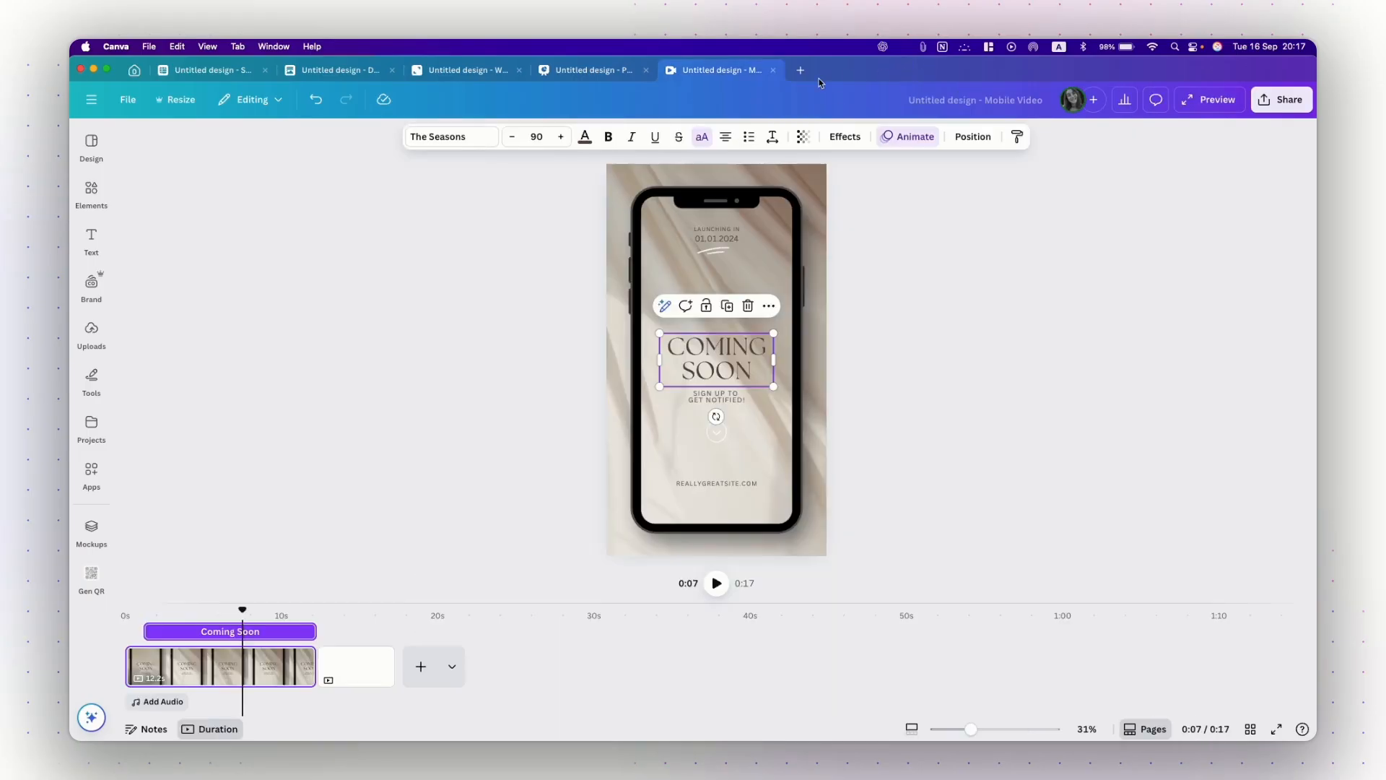
# - Close the open mobile video, presentation, whiteboard and doc designs
pyautogui.click(773, 70)
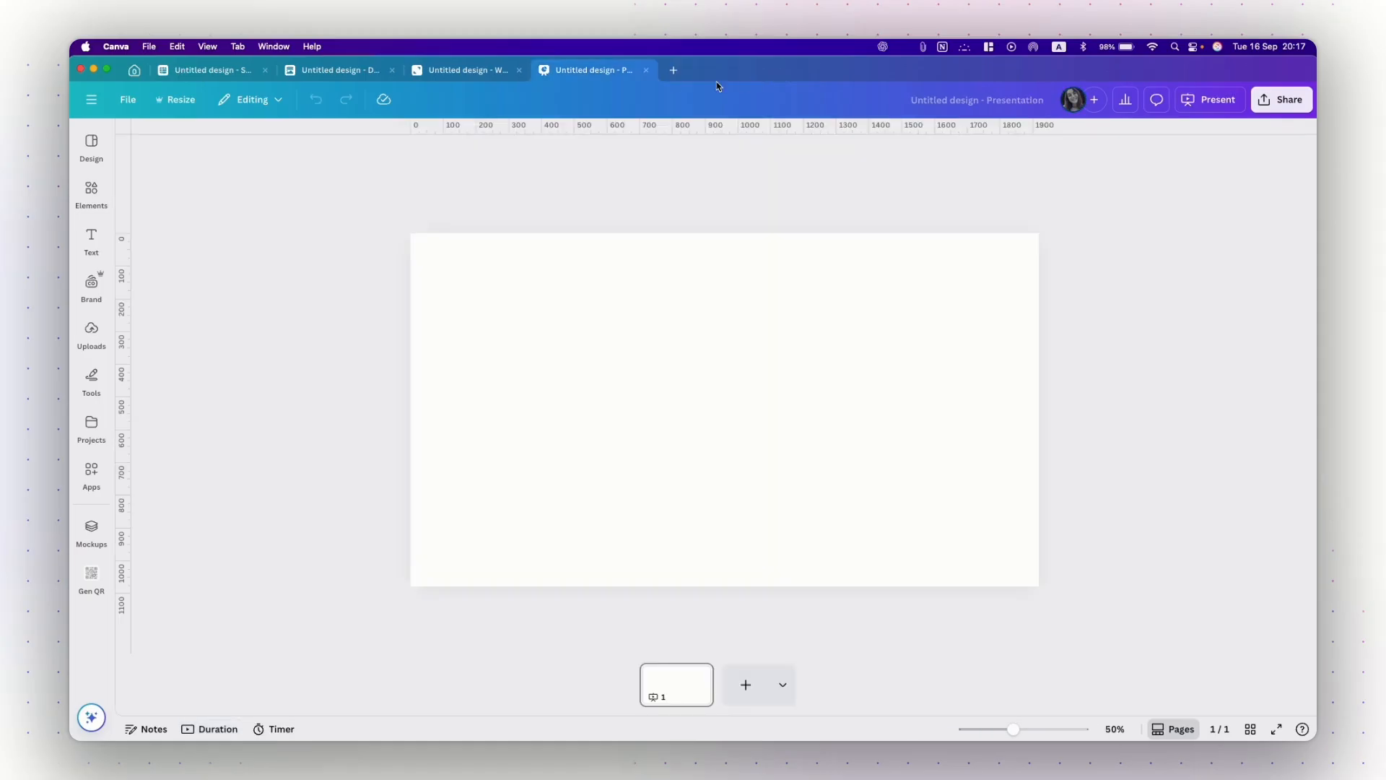
pyautogui.click(646, 70)
pyautogui.click(519, 70)
pyautogui.click(392, 70)
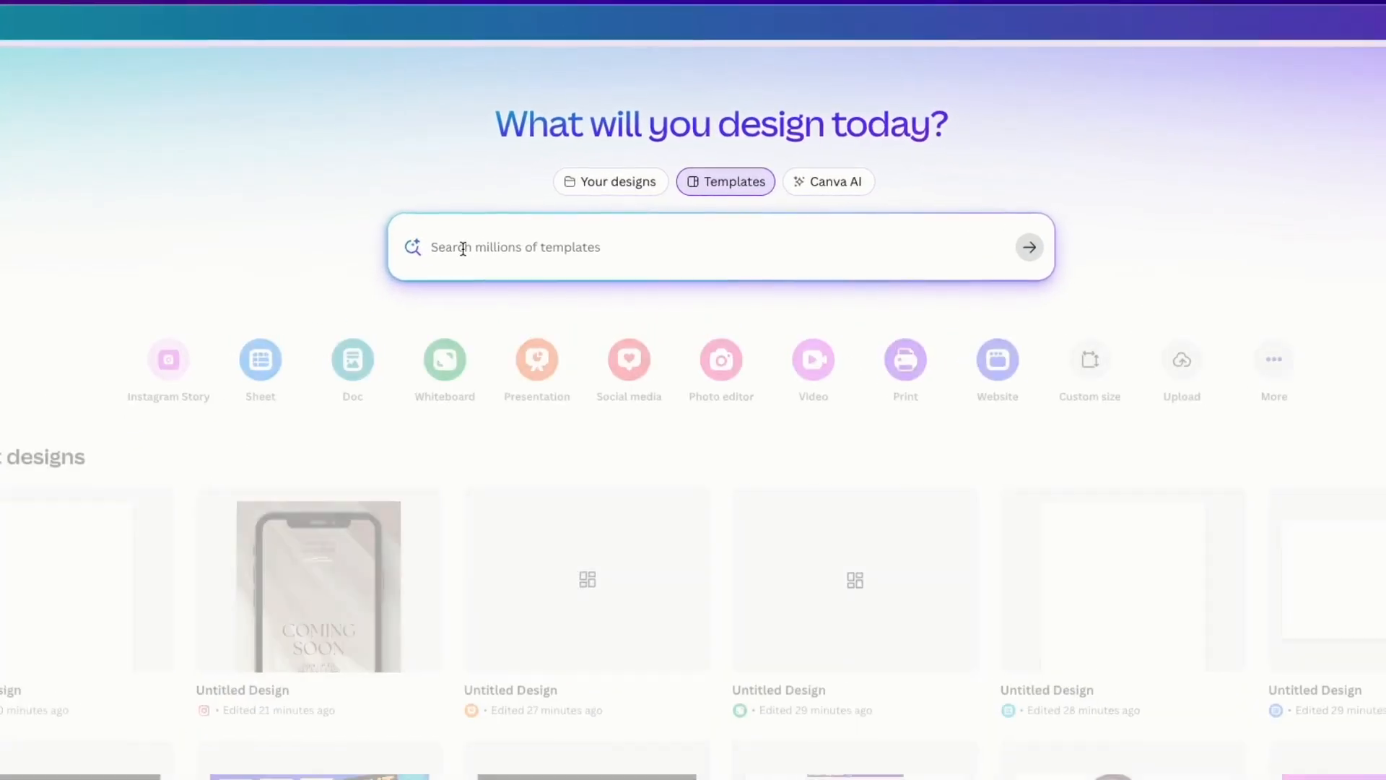
# - Search the template library for "cafe" and look through the matching templates
pyautogui.click(463, 249)
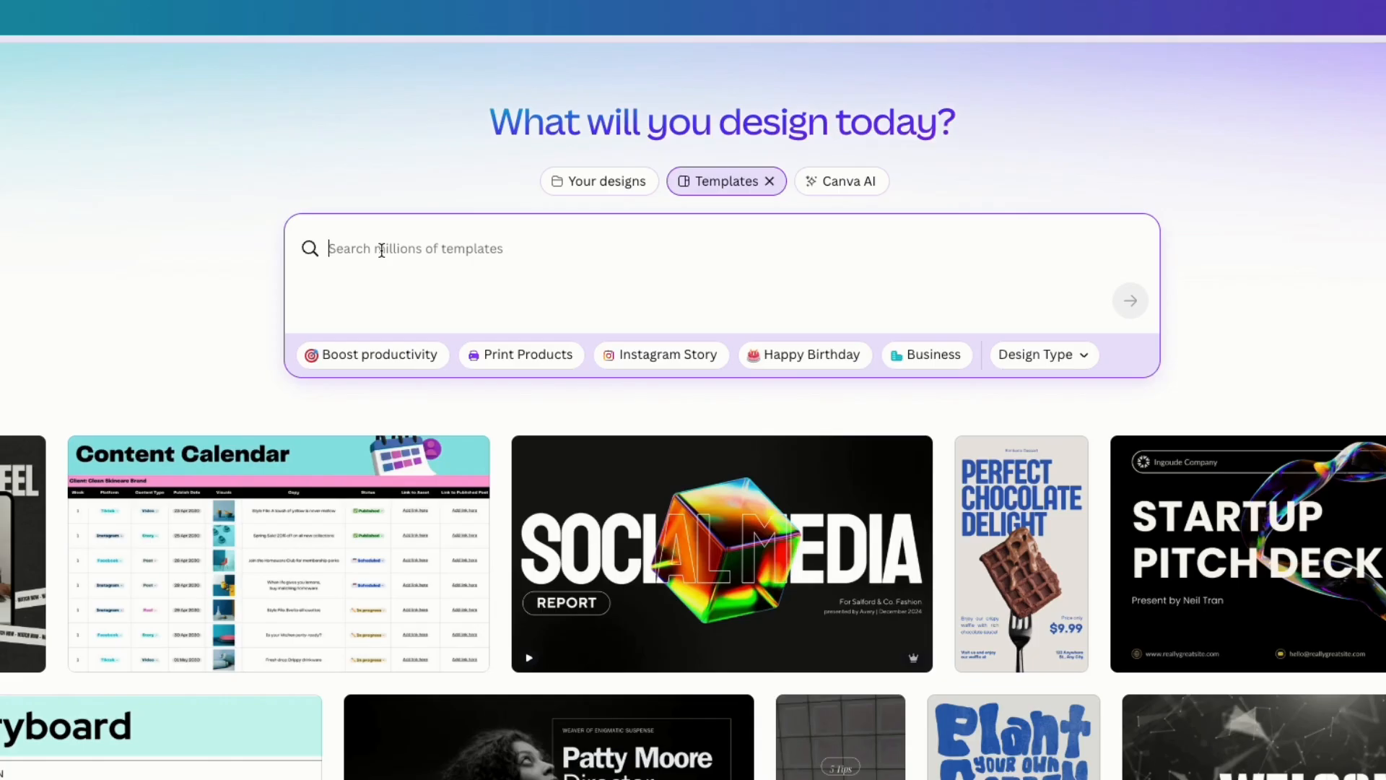
pyautogui.write('ca')
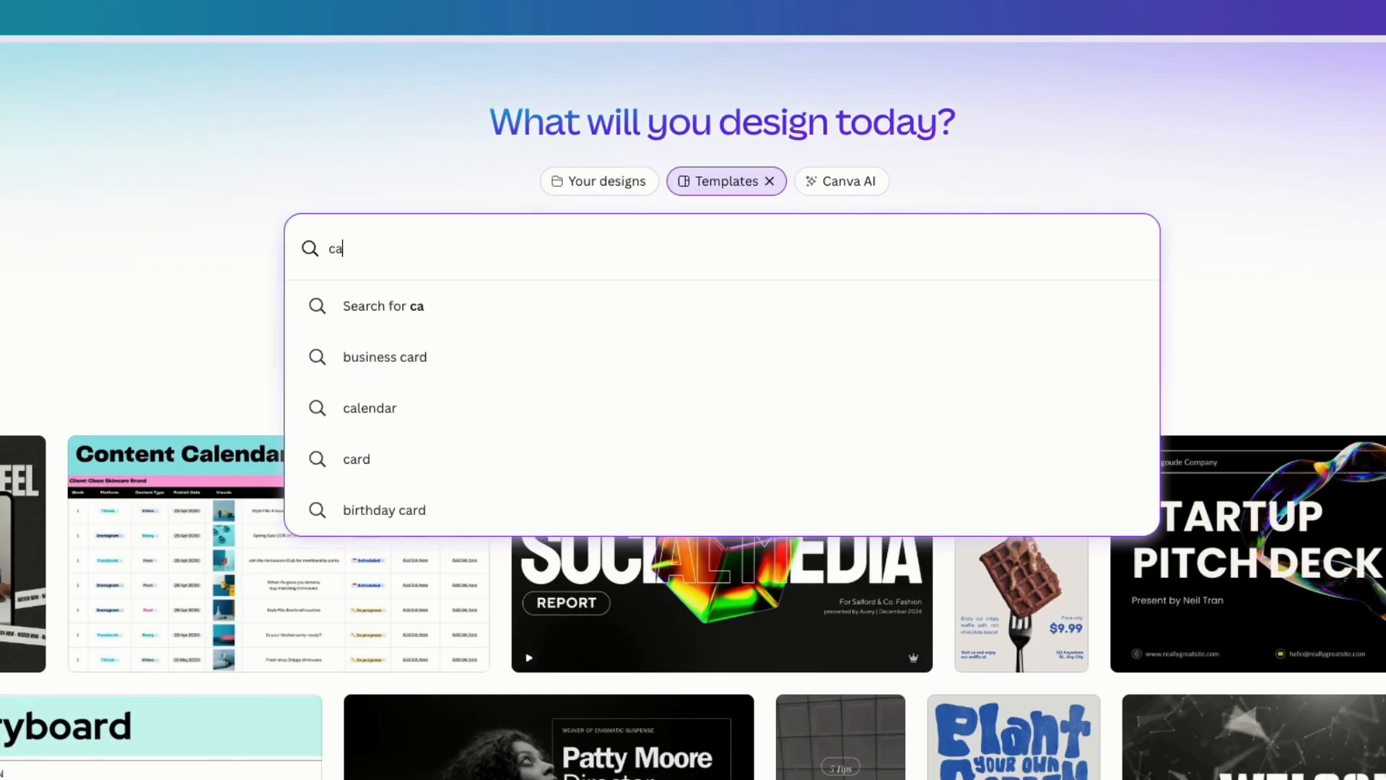
pyautogui.write('fe')
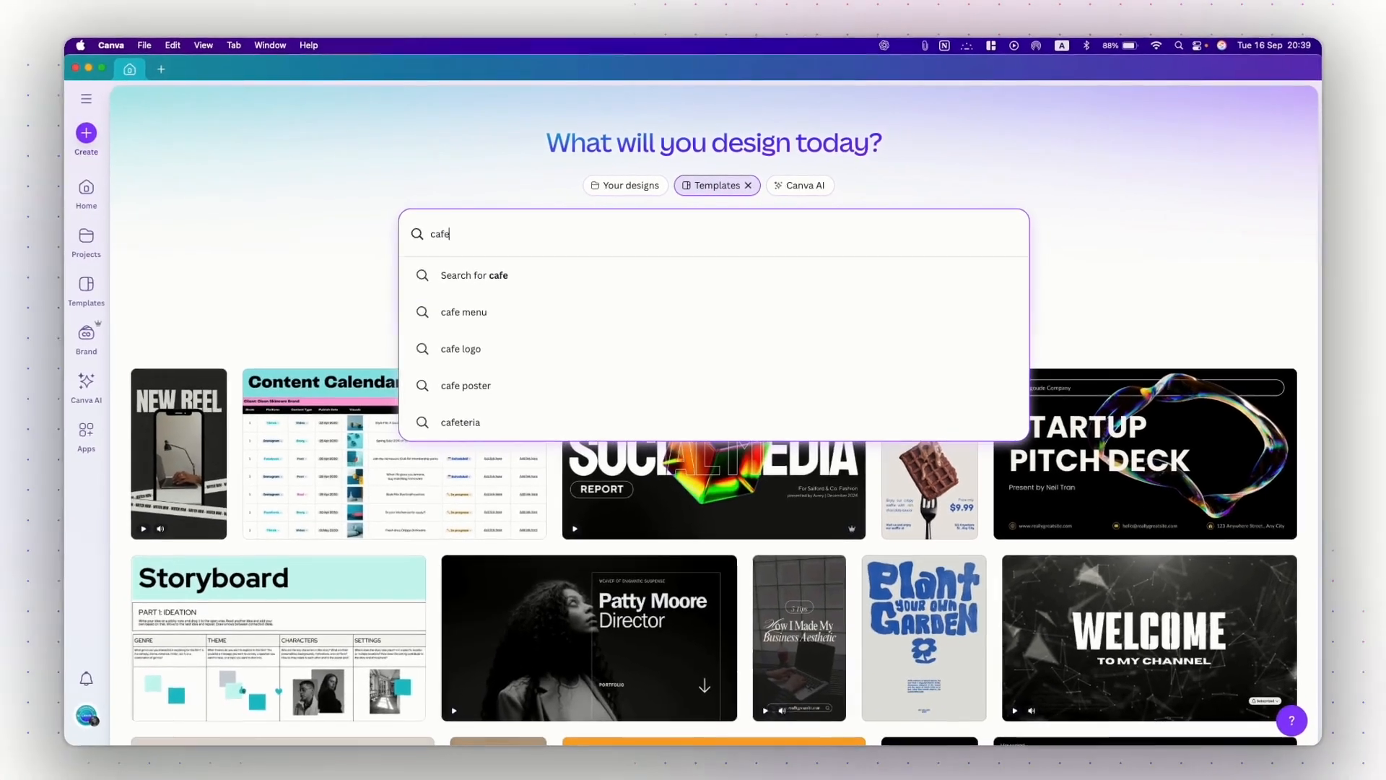
pyautogui.press('Return')
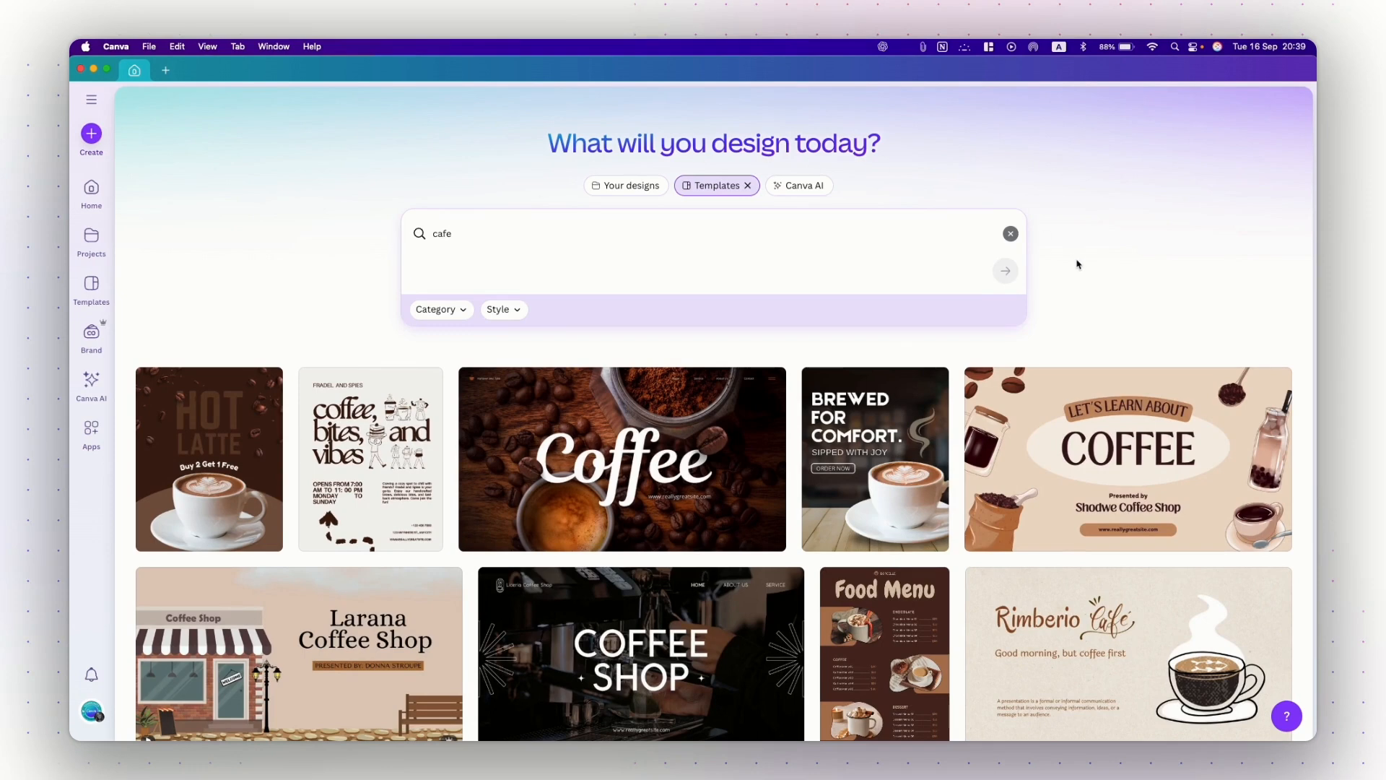
pyautogui.scroll(-3, 1079, 266)
pyautogui.scroll(-5, 1079, 267)
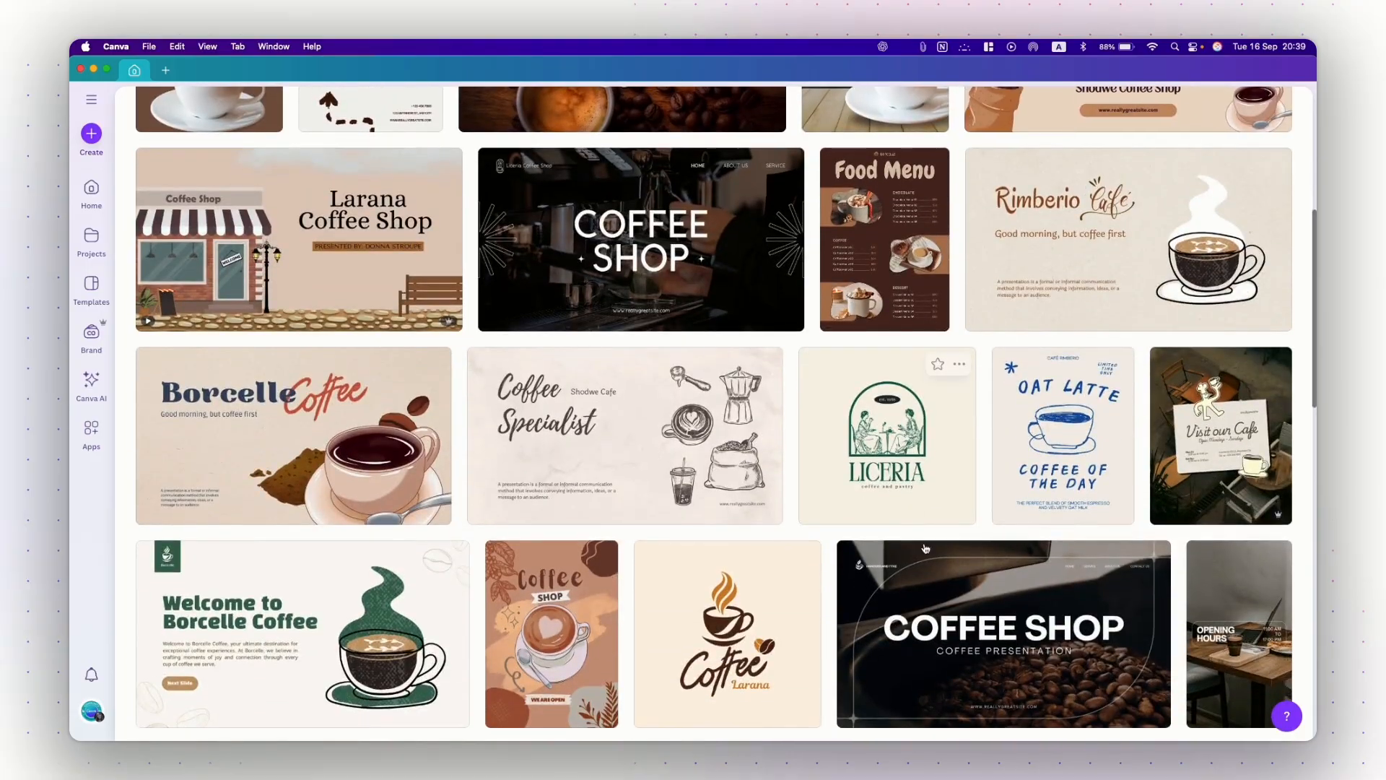
pyautogui.scroll(-3, 903, 469)
pyautogui.scroll(10, 828, 543)
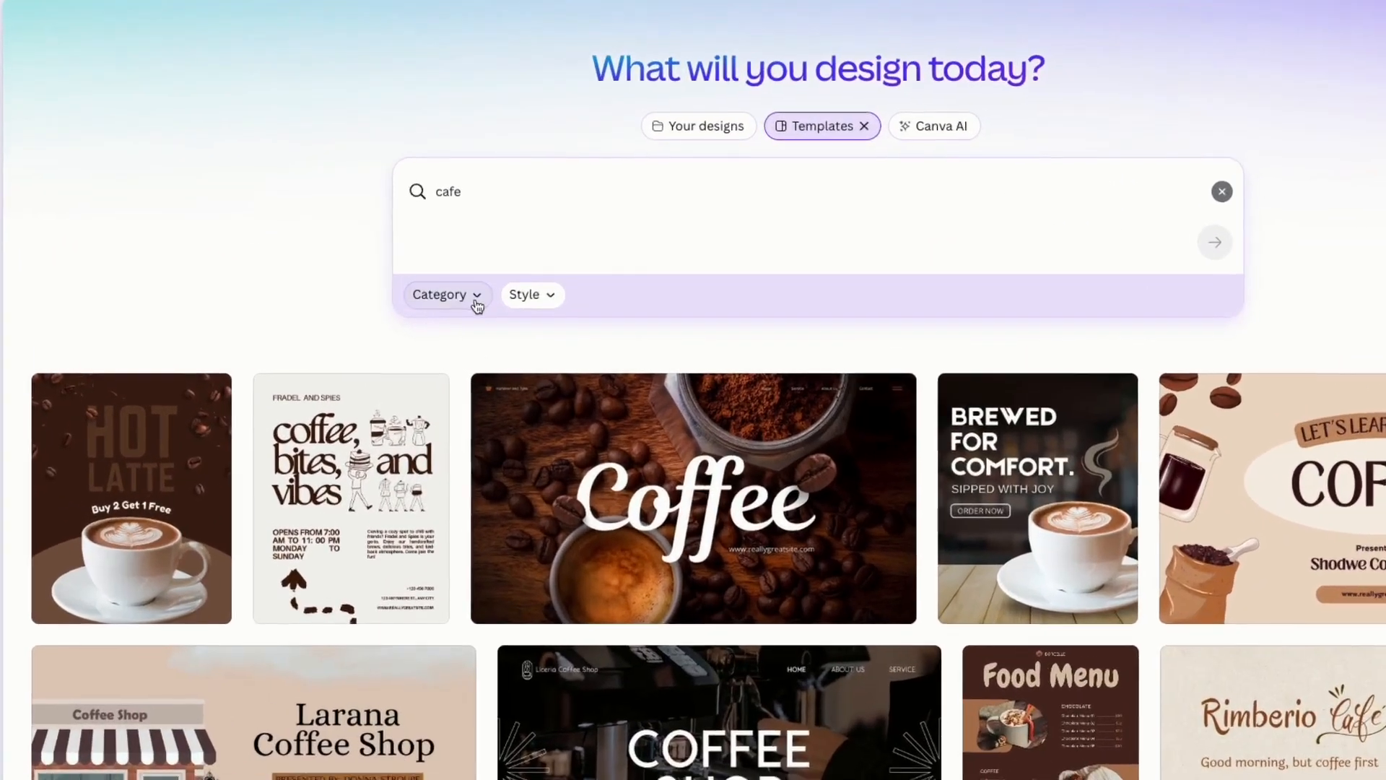
# - Filter the cafe templates to the Your Story category
pyautogui.click(462, 312)
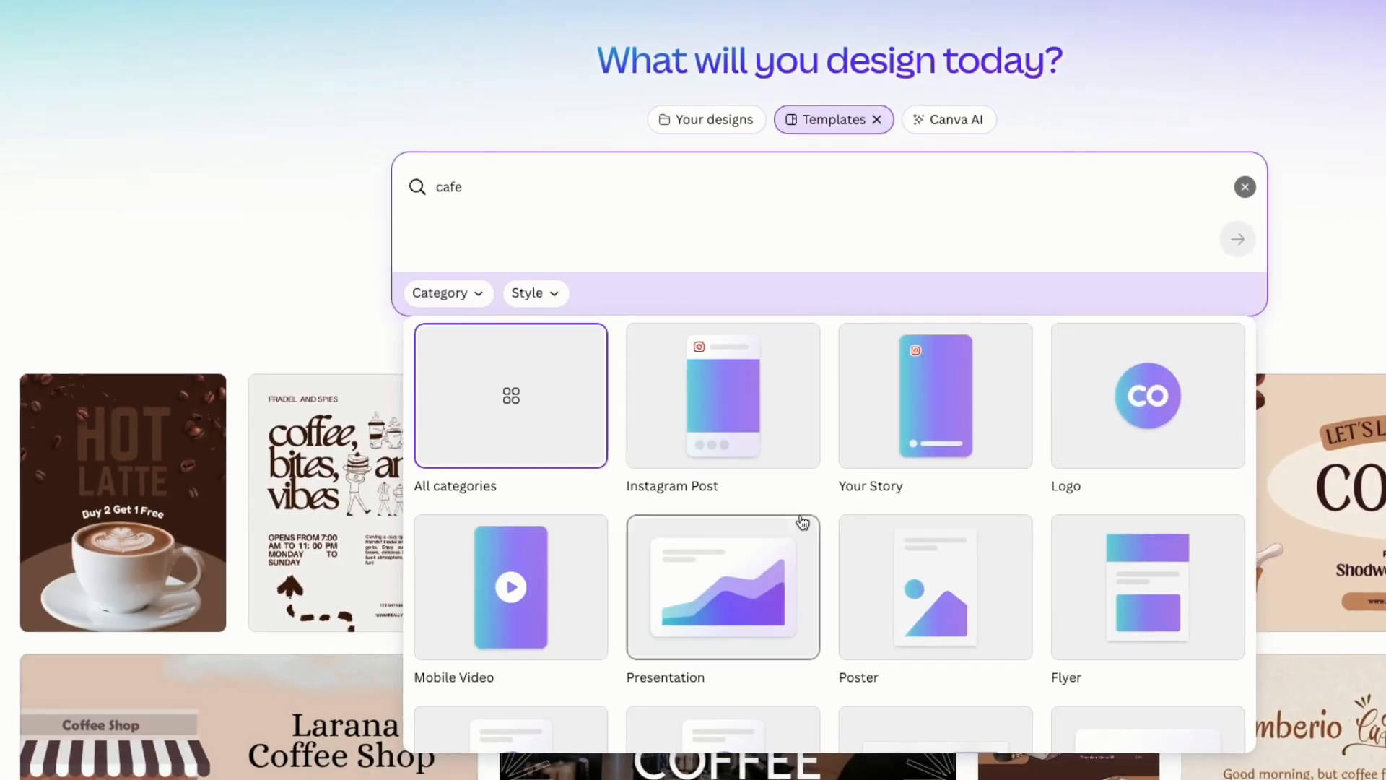
pyautogui.click(924, 452)
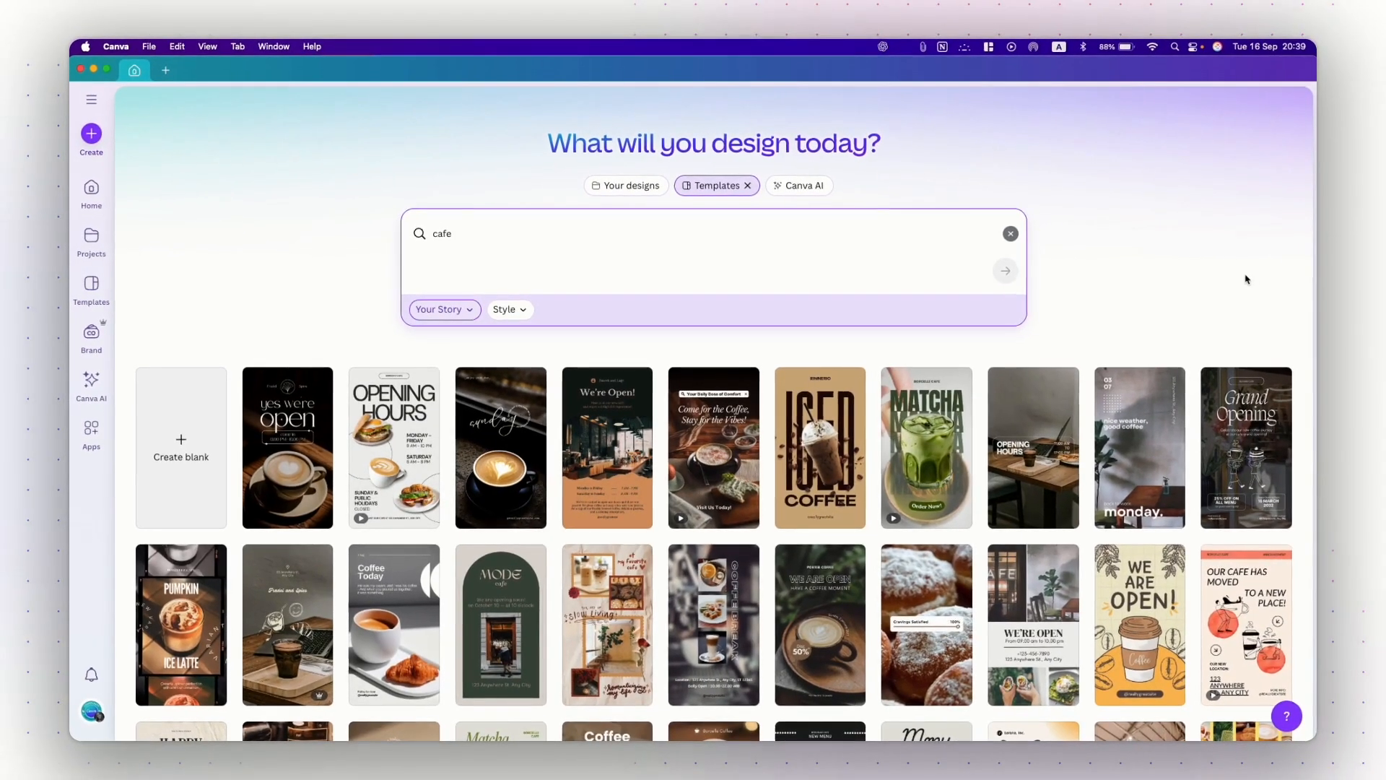
pyautogui.scroll(-2, 1246, 280)
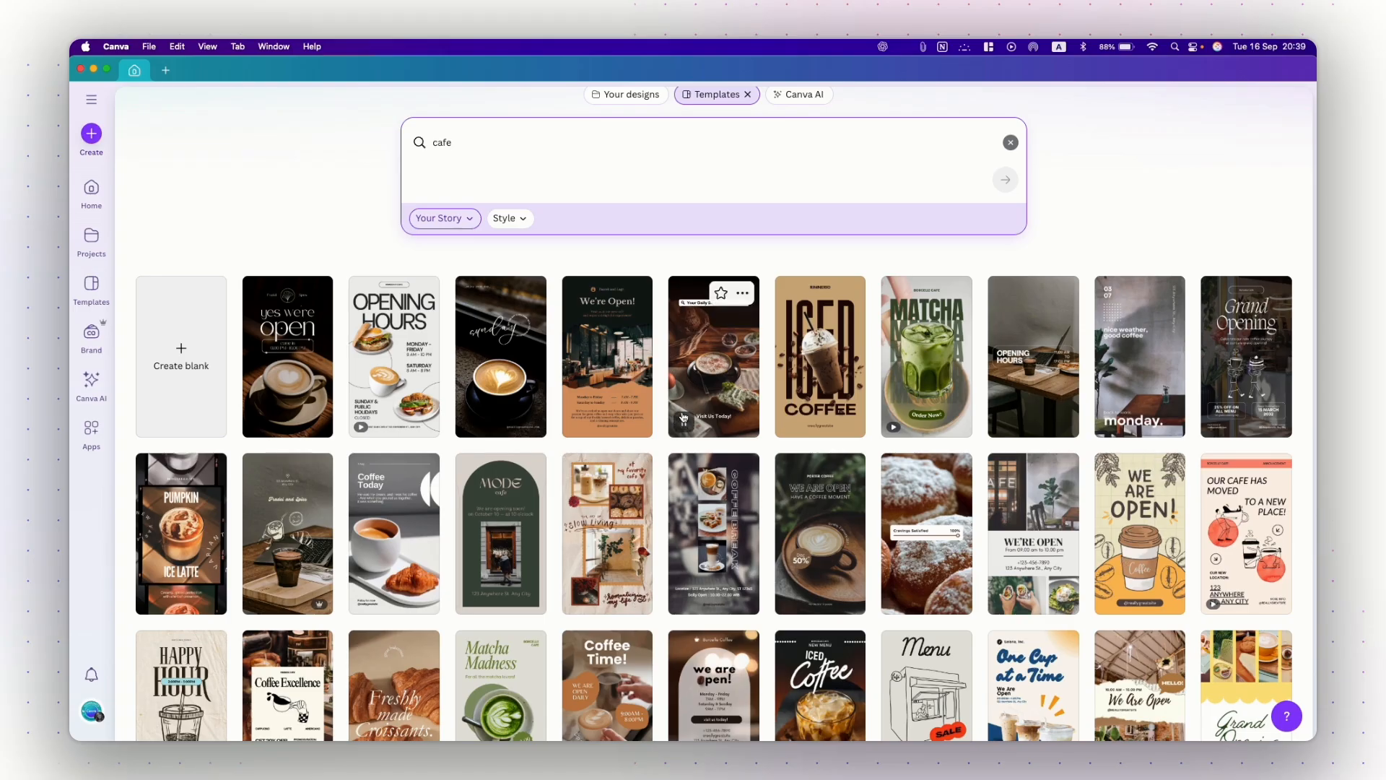
# - Preview the Grey Black Minimalist Cafe Opening Hours Instagram Story template and examine the similar templates suggested for it
pyautogui.click(383, 362)
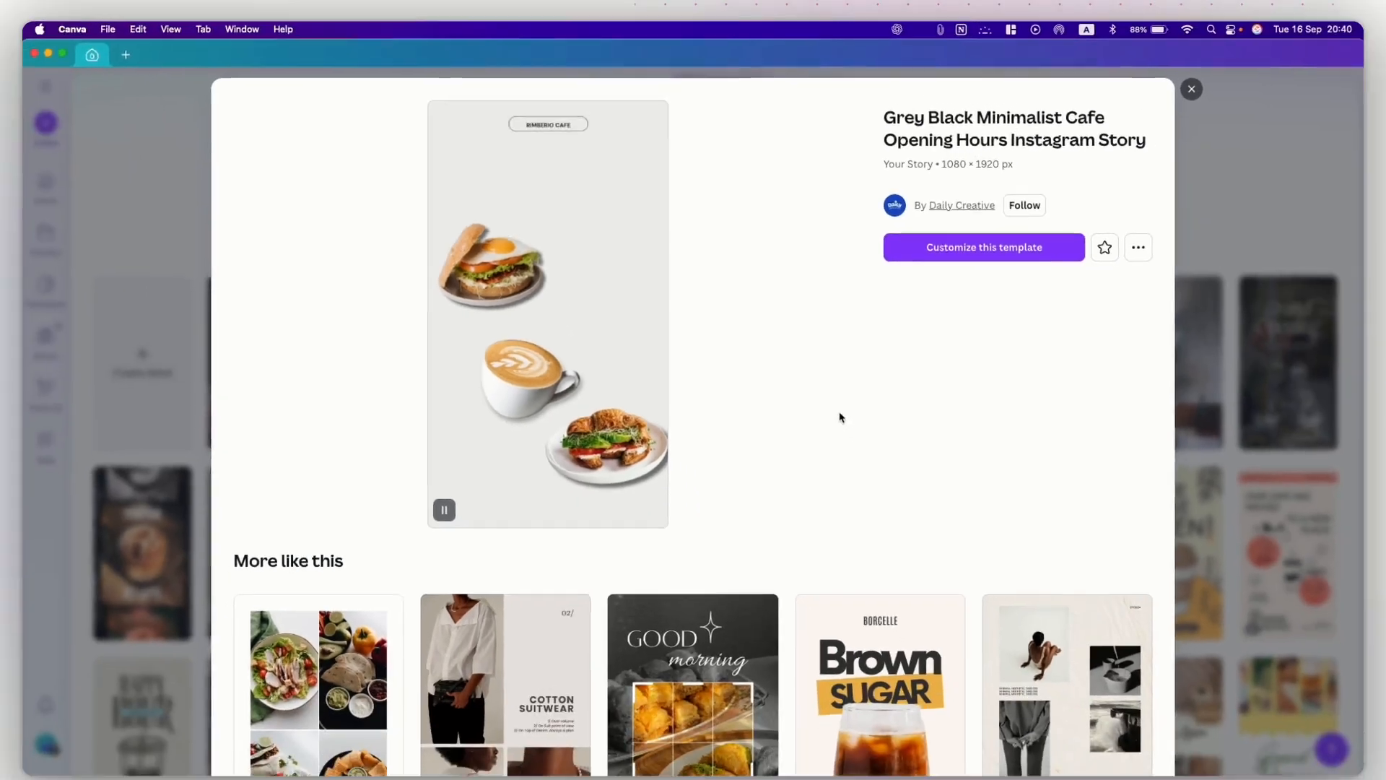
pyautogui.scroll(-4, 885, 462)
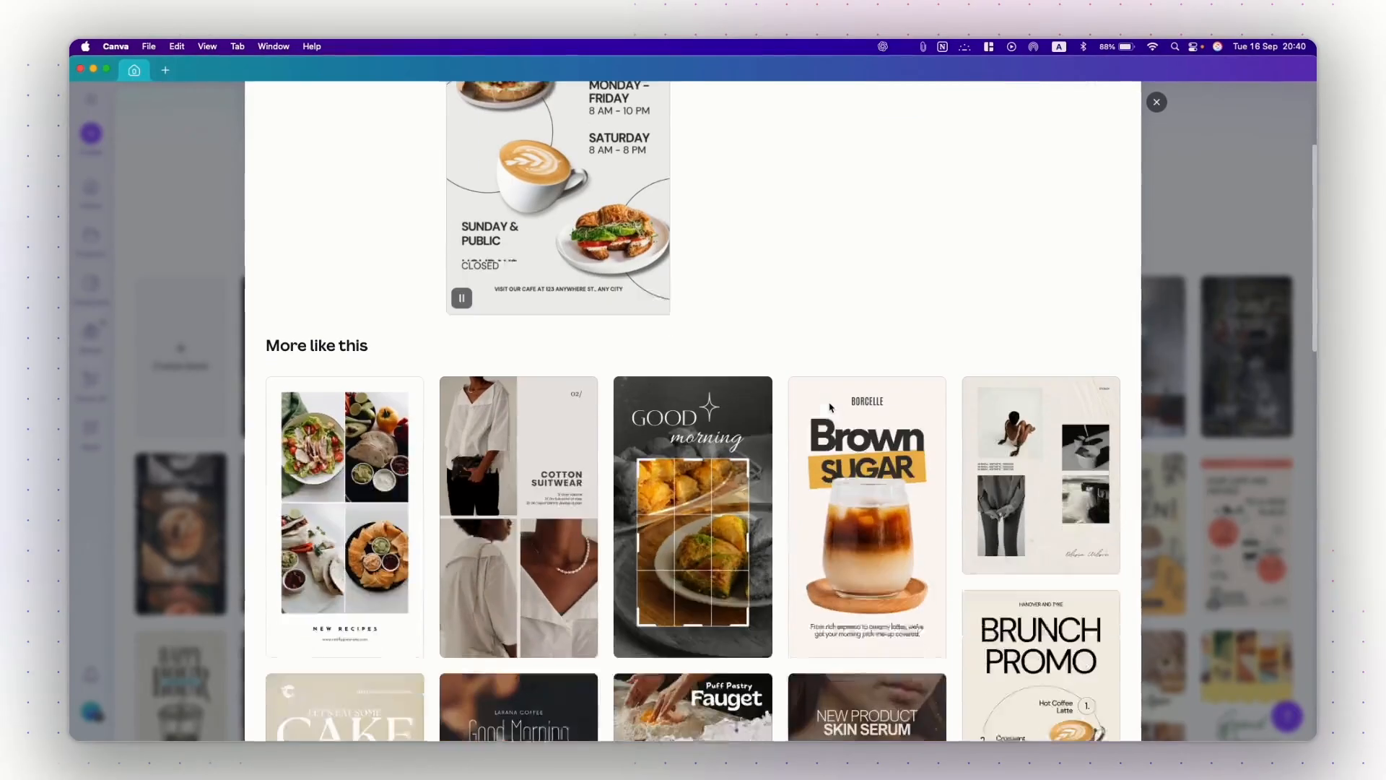
pyautogui.scroll(-1, 830, 408)
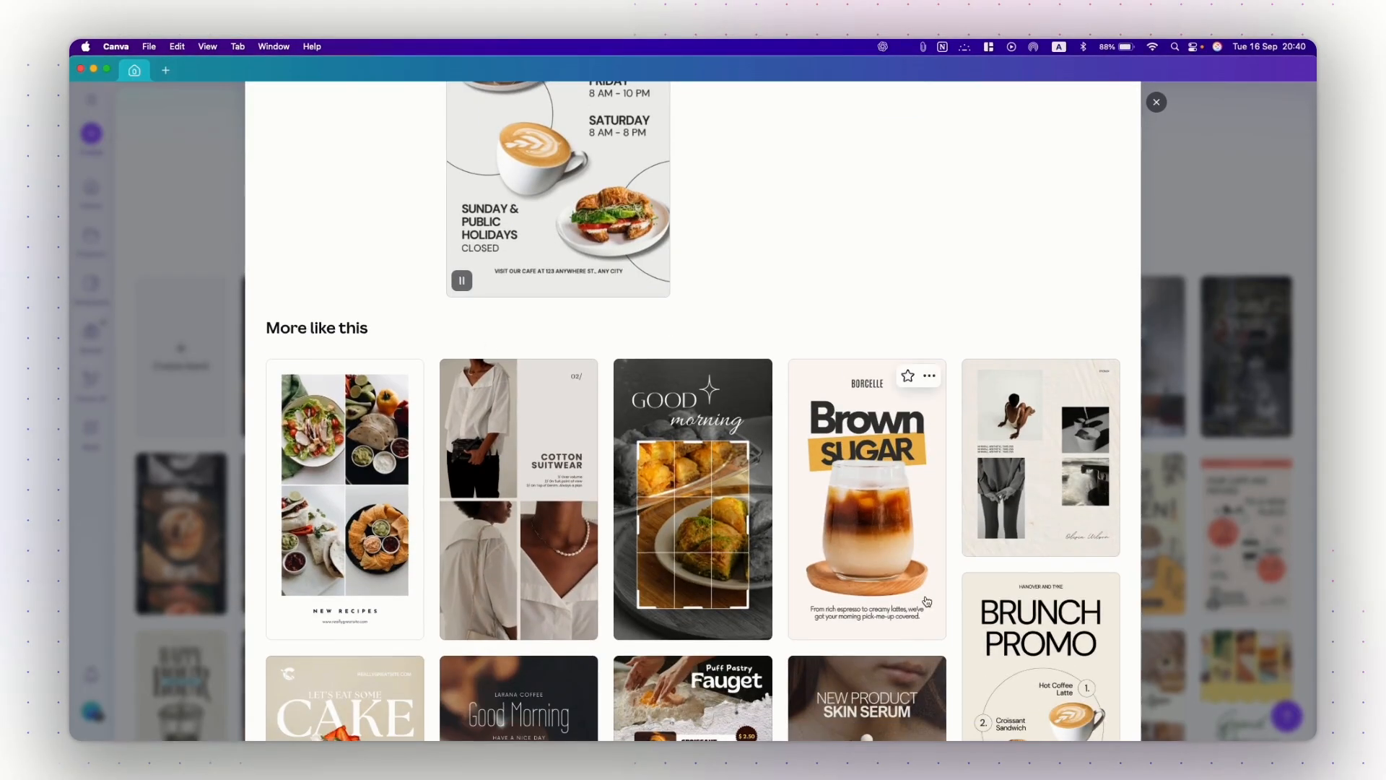
pyautogui.scroll(-2, 891, 534)
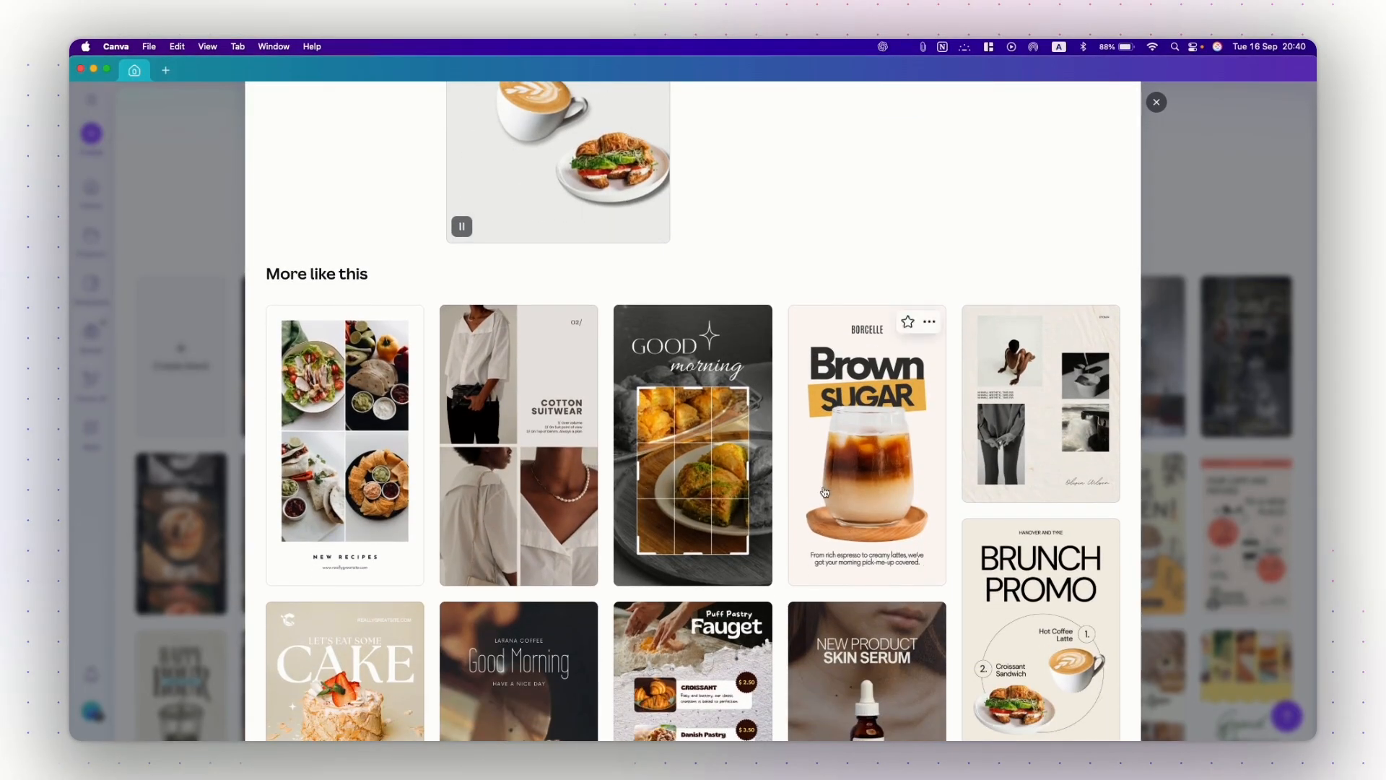
pyautogui.scroll(-3, 866, 433)
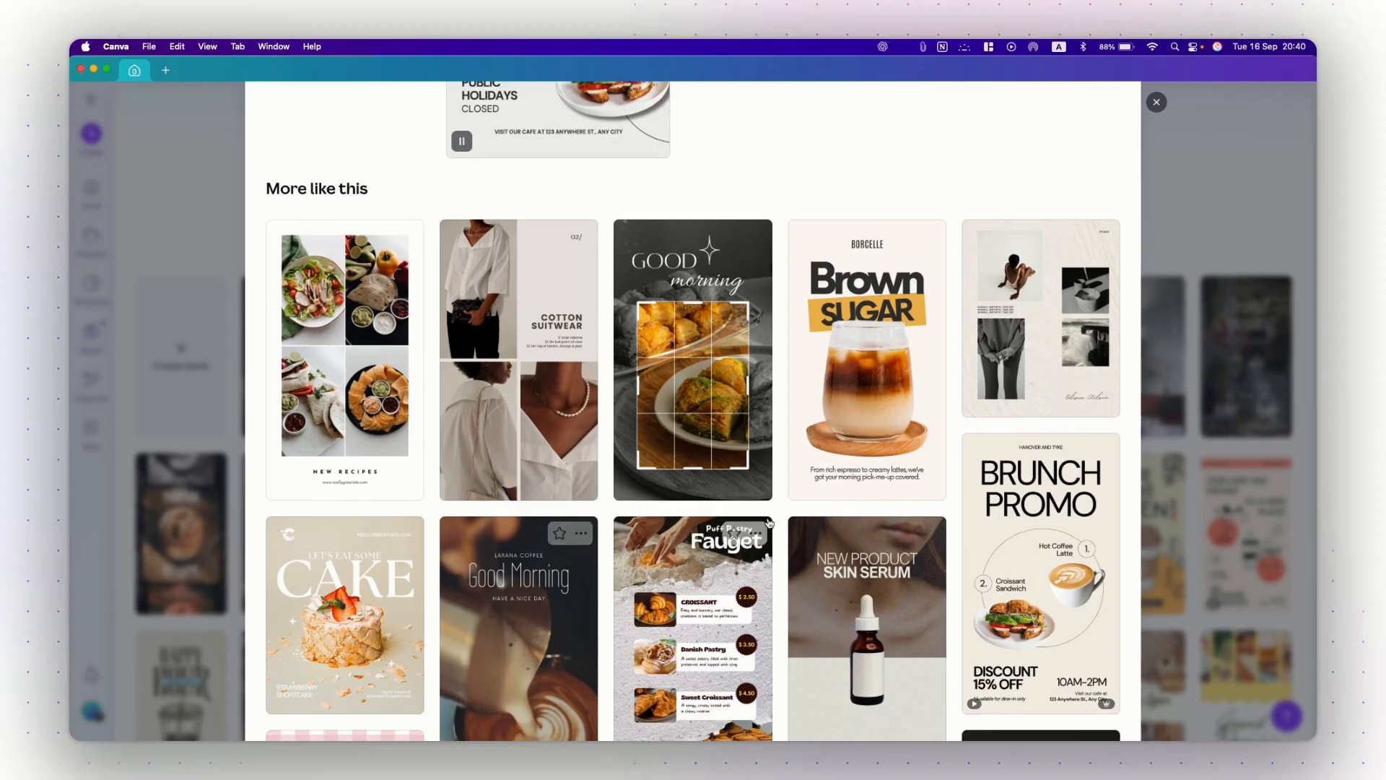
pyautogui.scroll(-5, 811, 445)
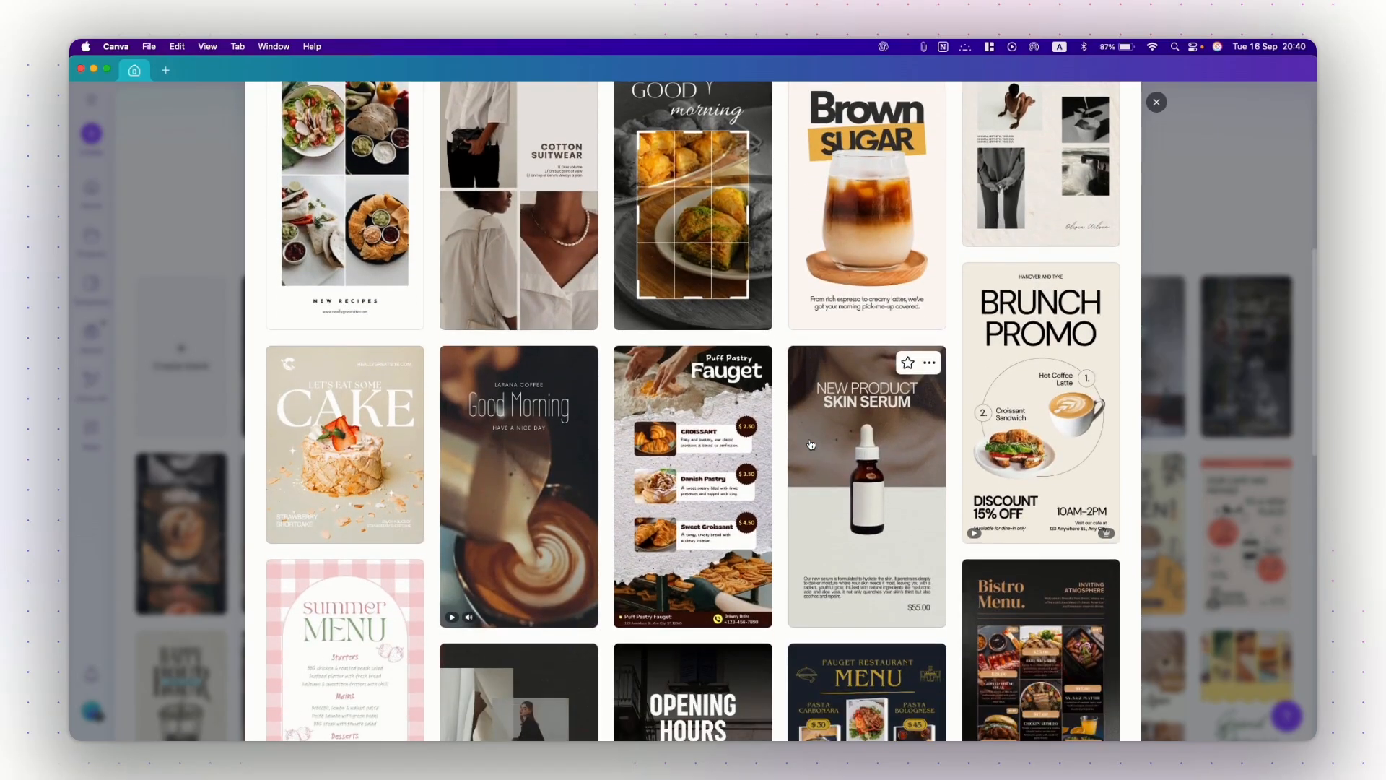
pyautogui.scroll(-2, 798, 675)
pyautogui.scroll(-2, 798, 675)
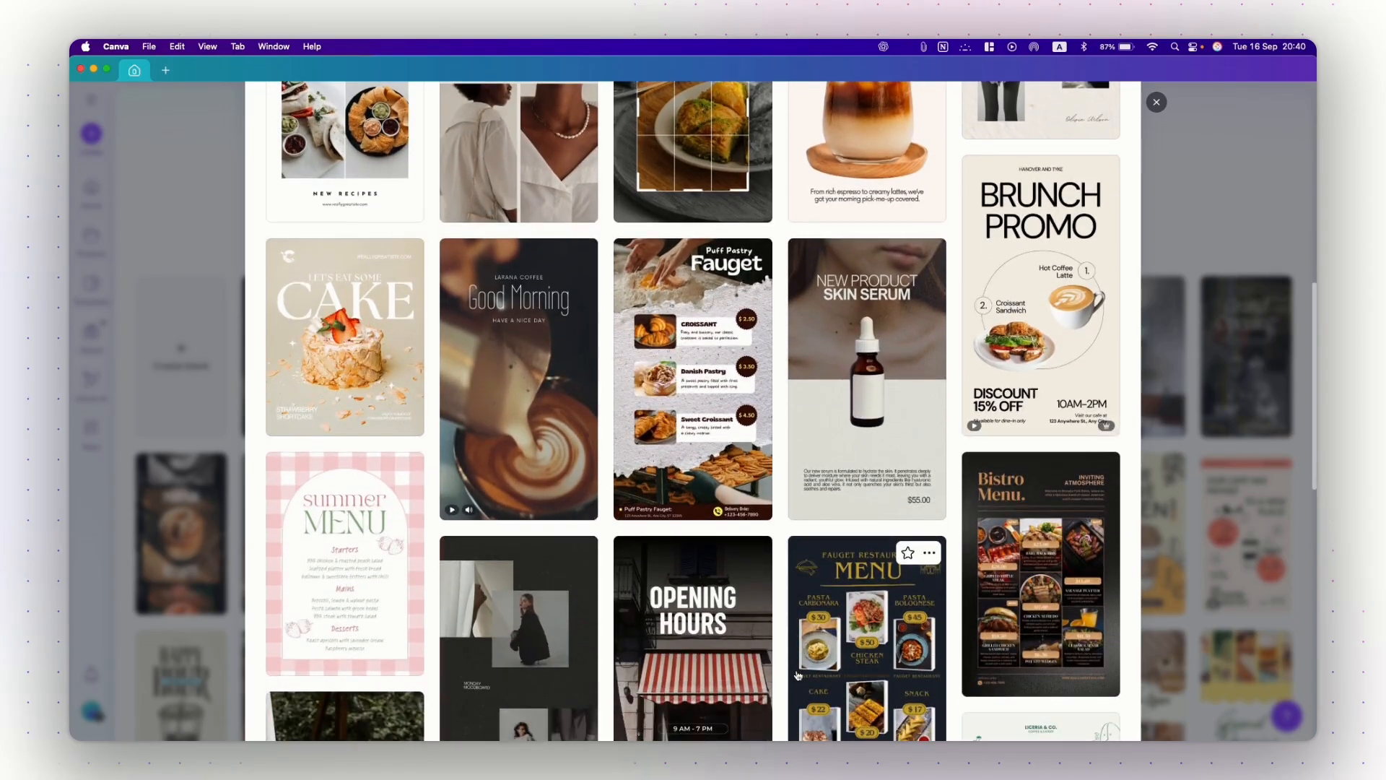
pyautogui.scroll(10, 798, 676)
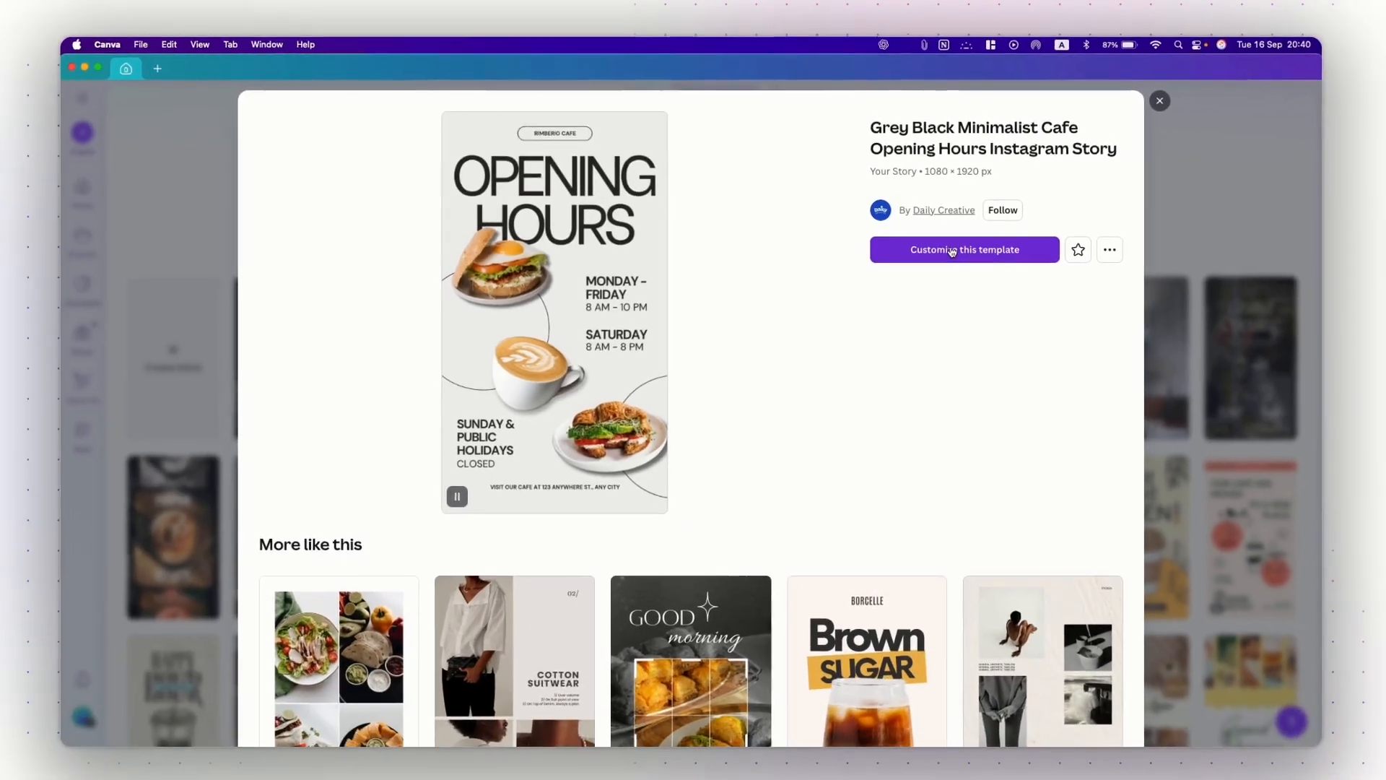
# - Create a design from the Grey Black Minimalist Cafe Opening Hours Instagram Story template, and try selecting its burger image and heading
pyautogui.click(963, 254)
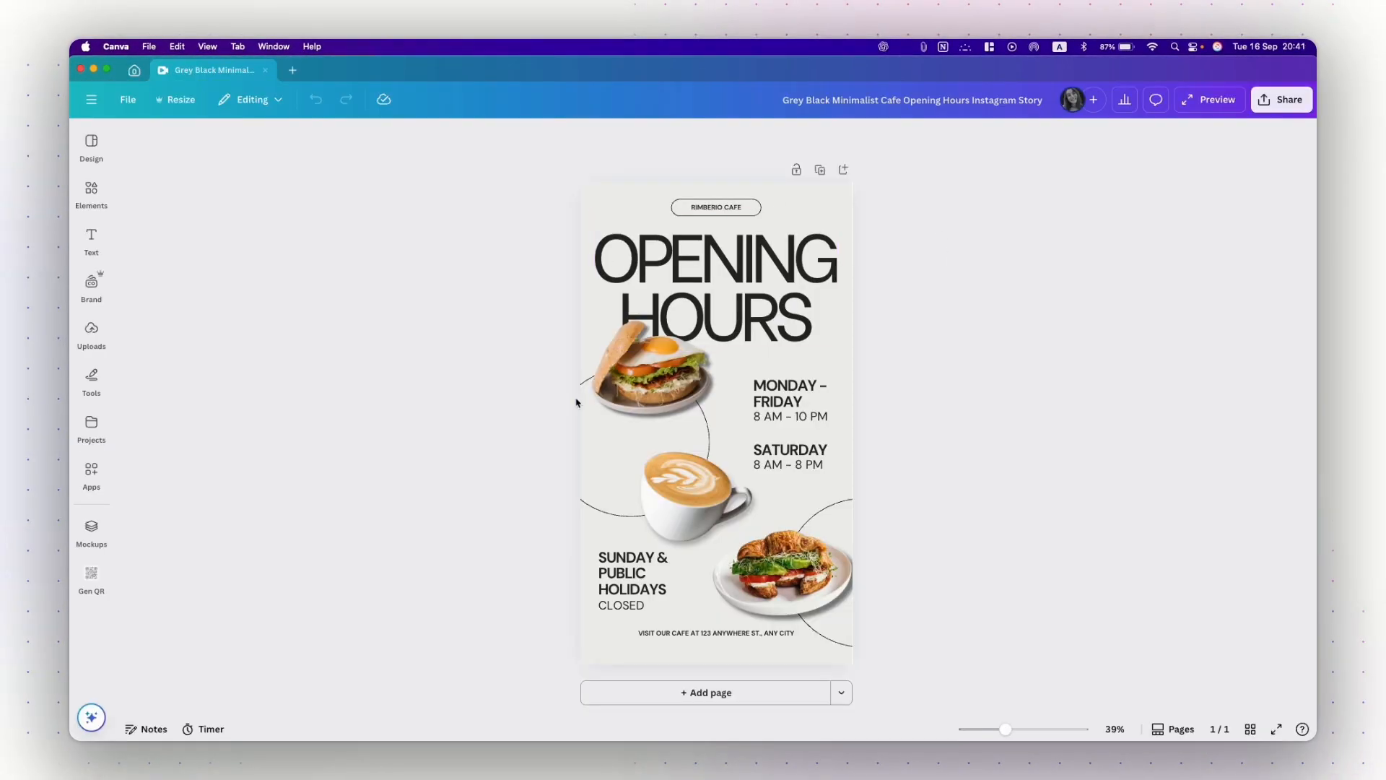
pyautogui.click(661, 368)
pyautogui.click(773, 316)
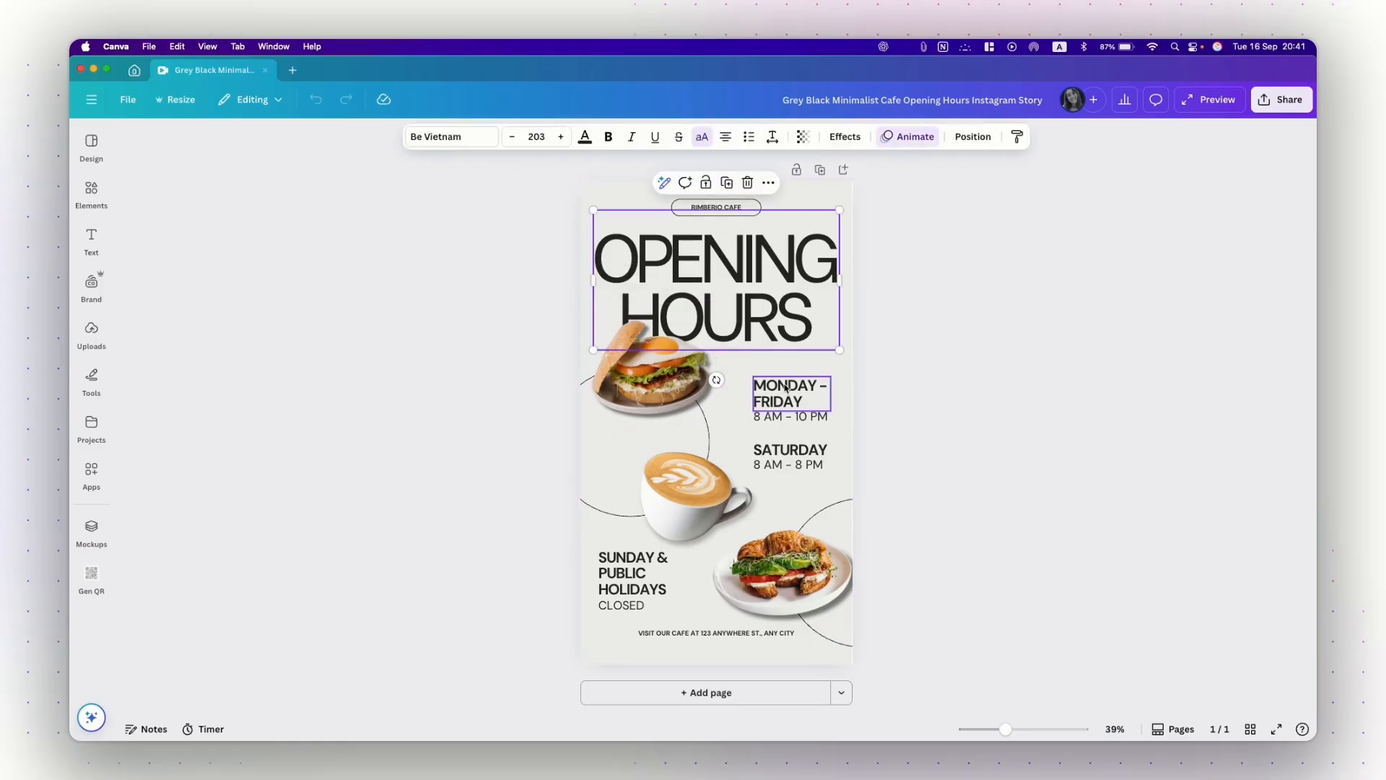
pyautogui.click(887, 456)
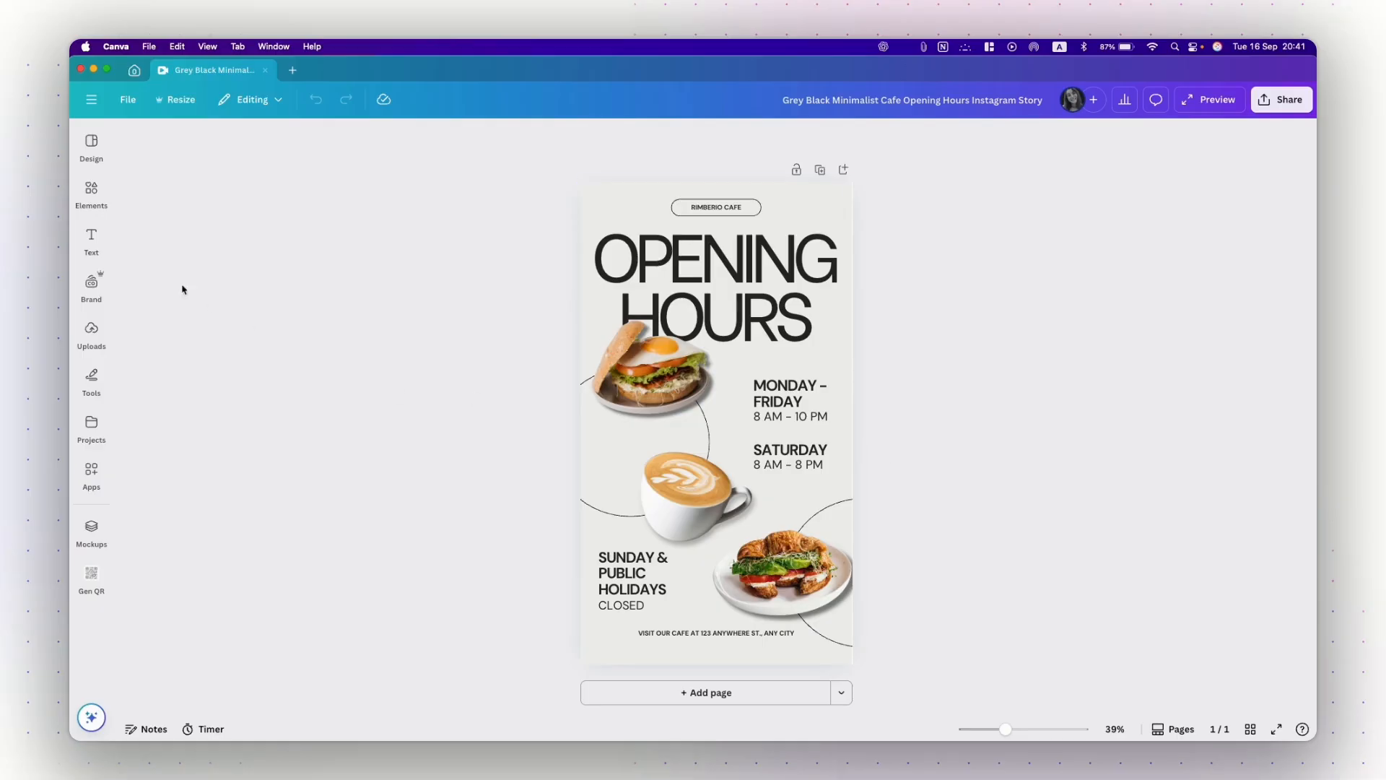
# - Search the design elements for "iced coffee" and browse all matching graphics
pyautogui.click(96, 209)
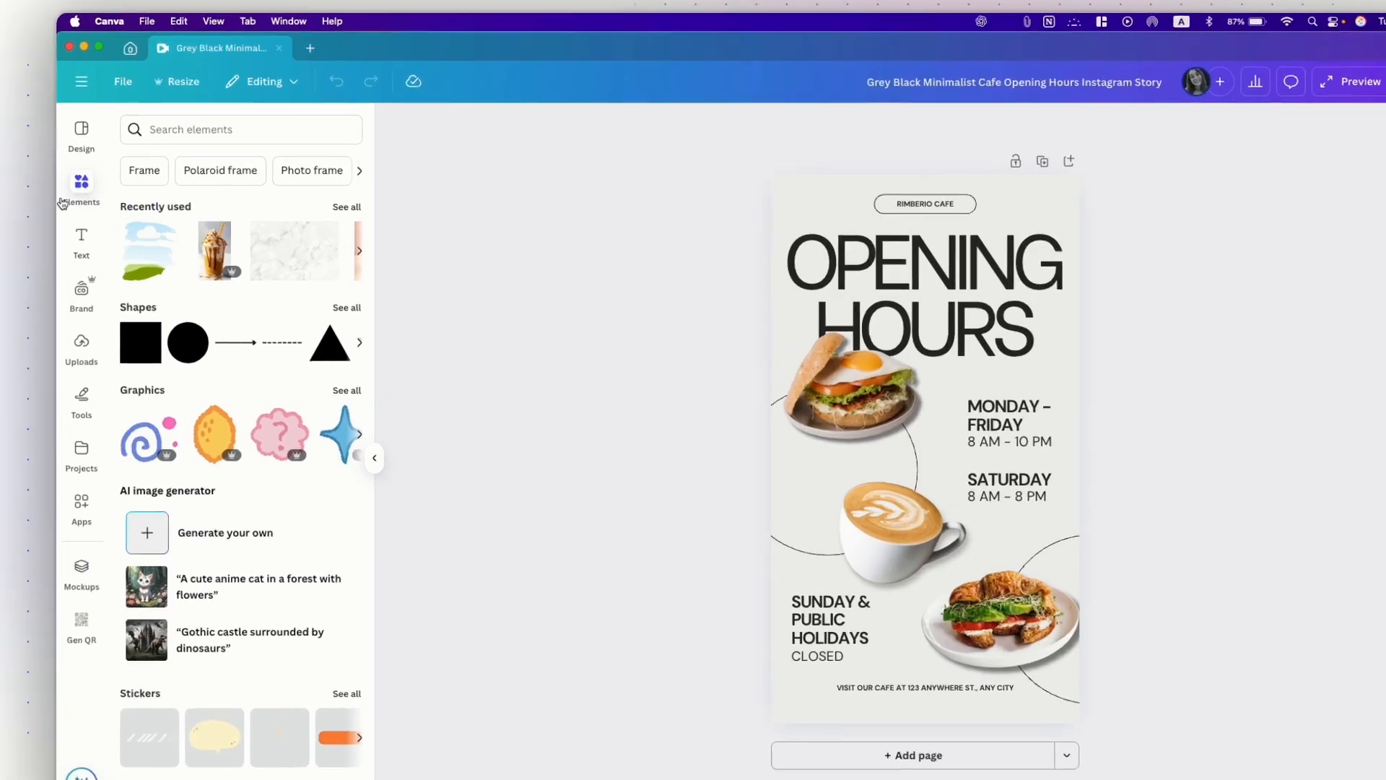
pyautogui.click(215, 116)
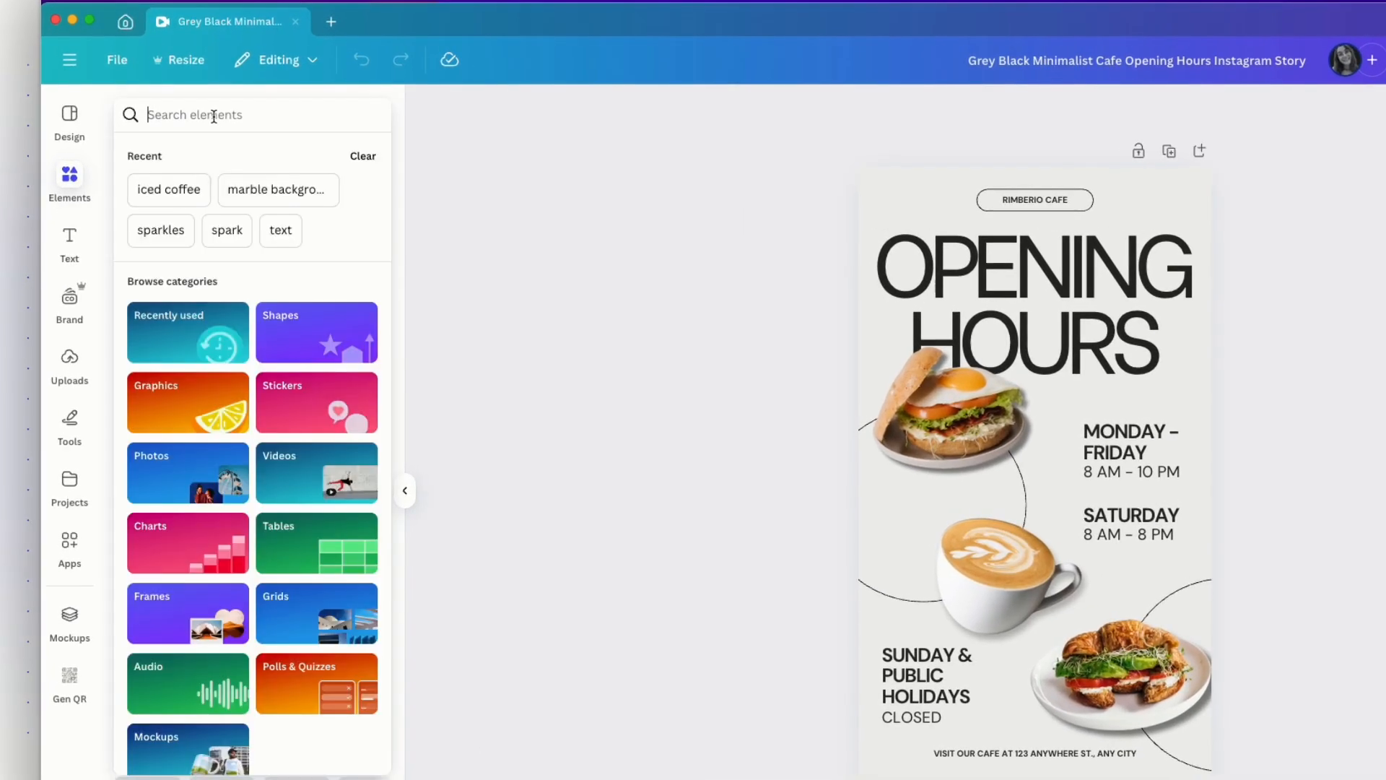
pyautogui.click(163, 190)
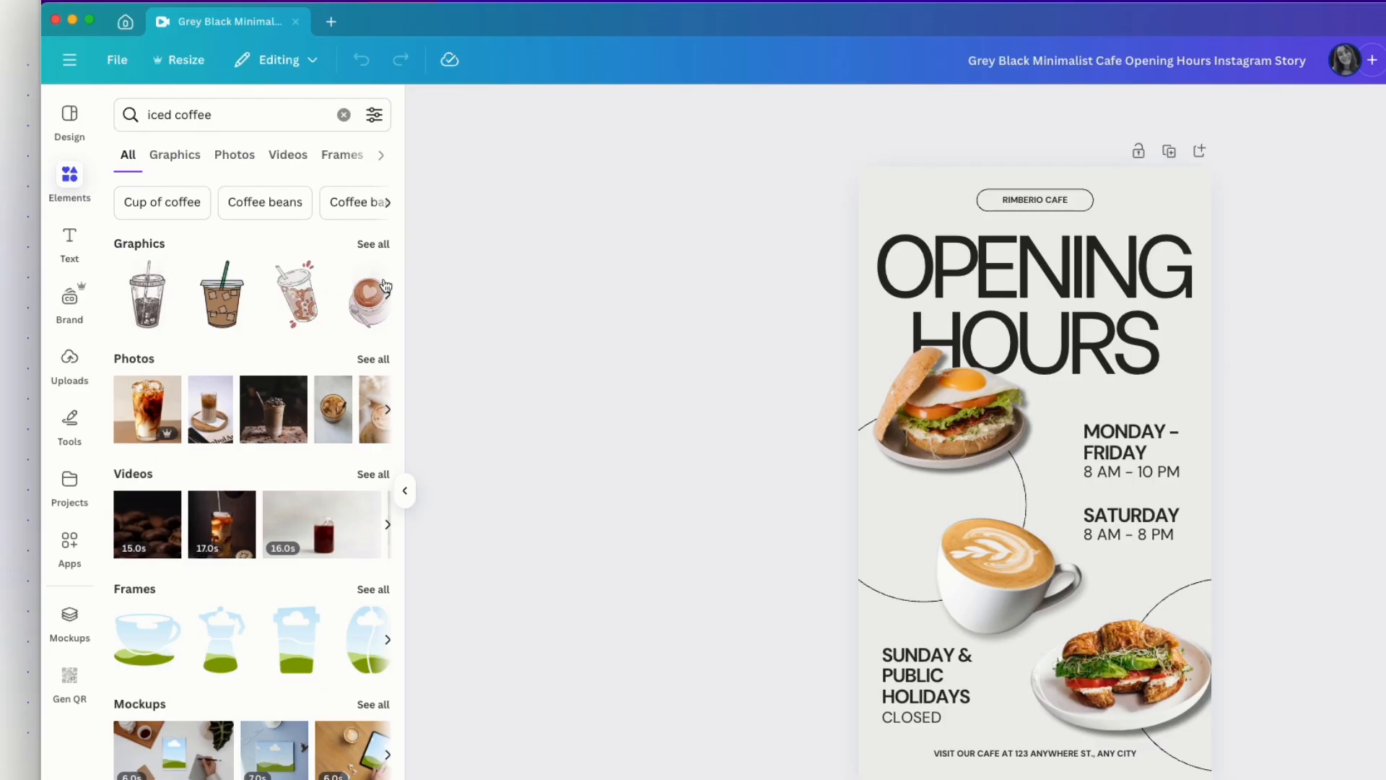
pyautogui.click(373, 246)
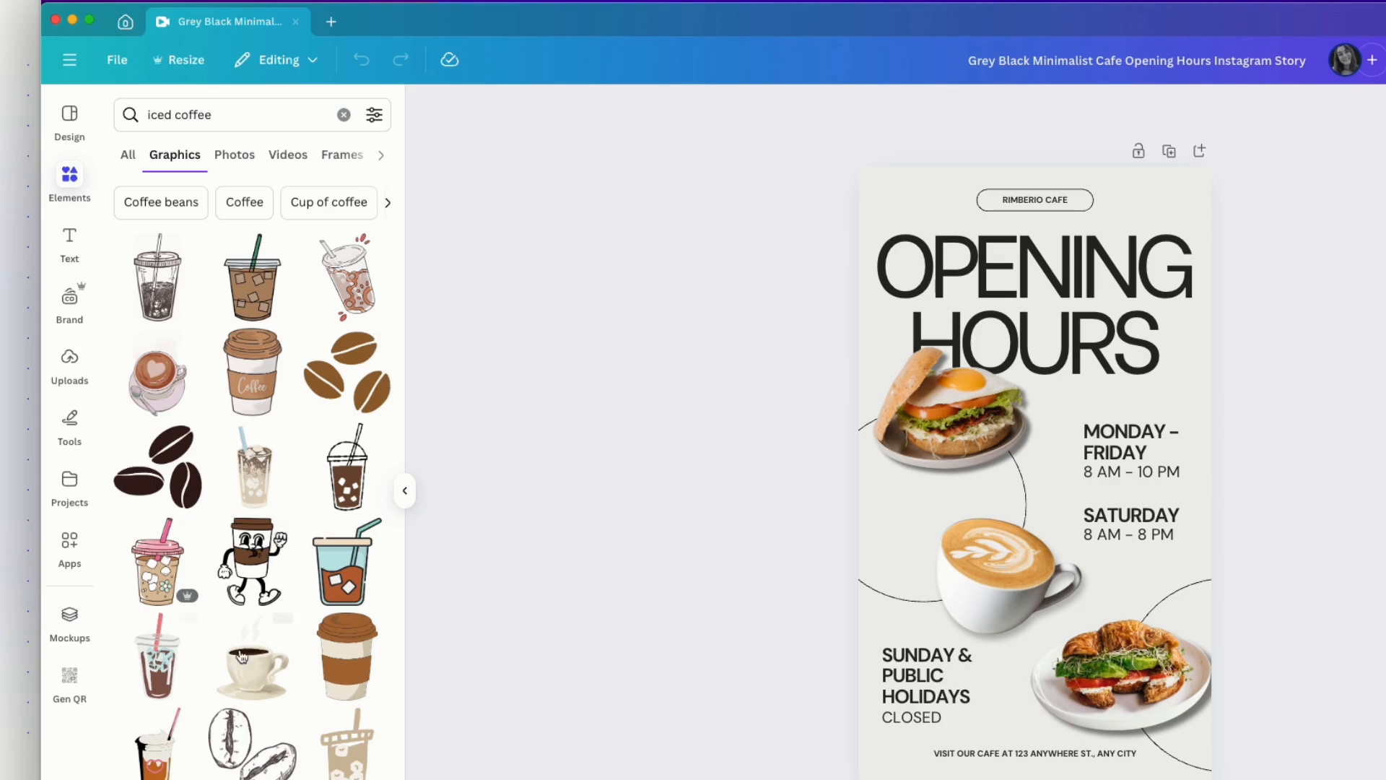
pyautogui.scroll(-6, 241, 655)
pyautogui.scroll(-3, 256, 645)
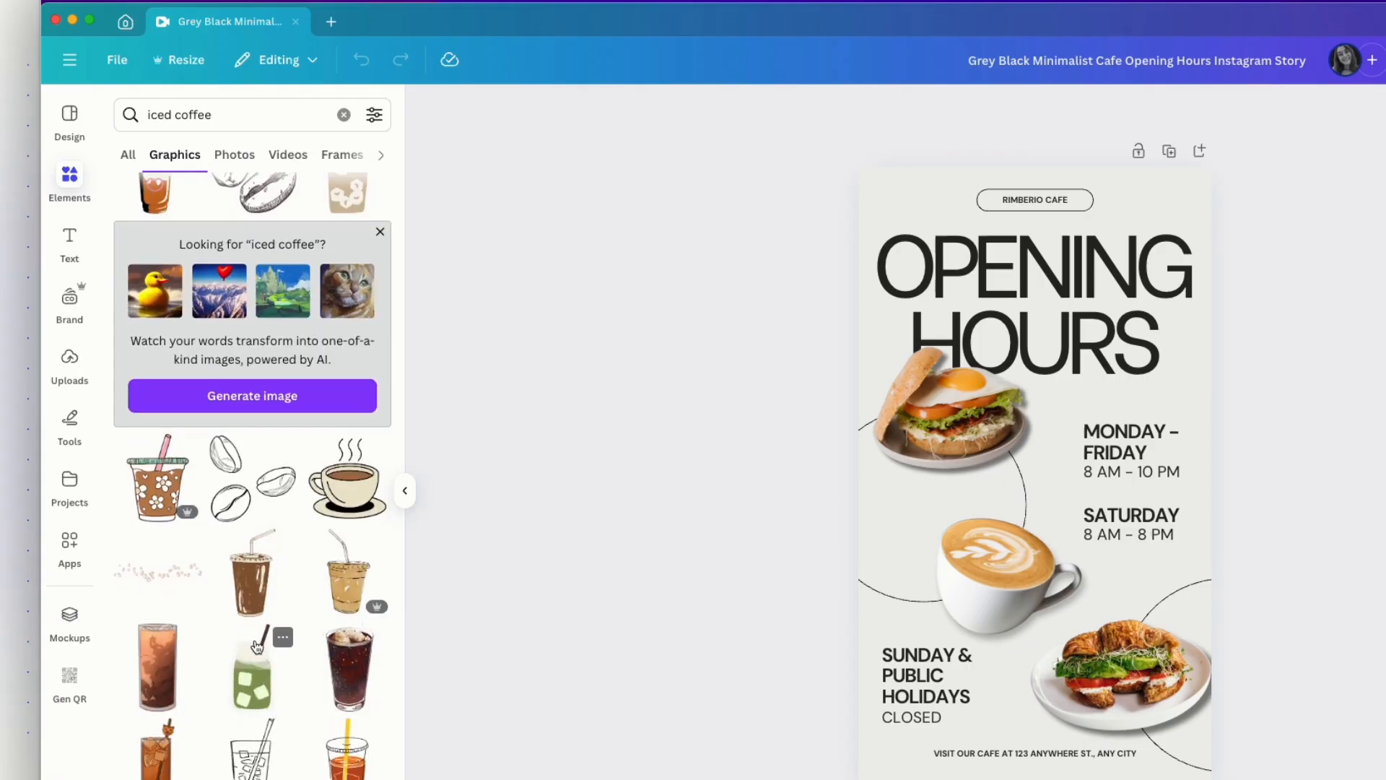
# - Try the brown iced coffee cup graphic with the straw over the page's food images, and delete it
pyautogui.click(254, 584)
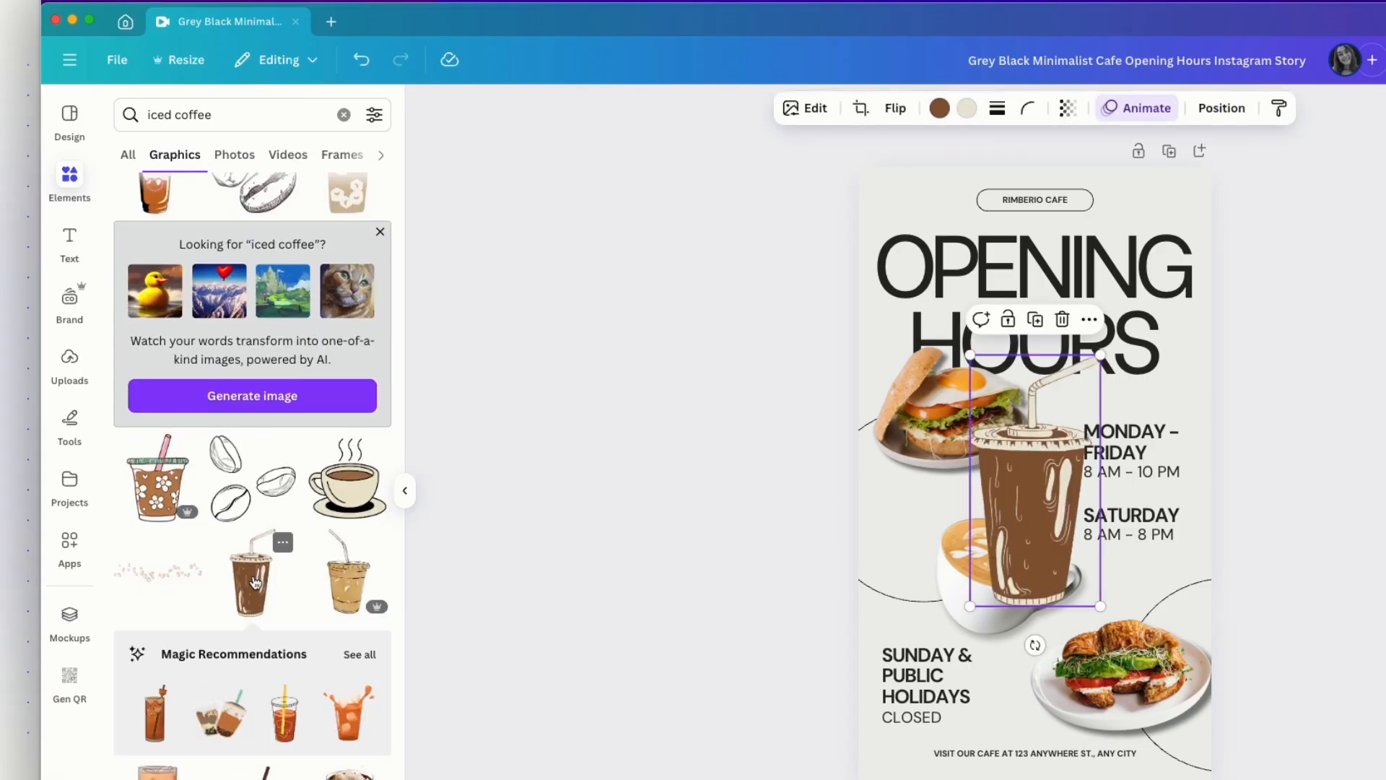
pyautogui.moveTo(1020, 519); pyautogui.dragTo(916, 540)
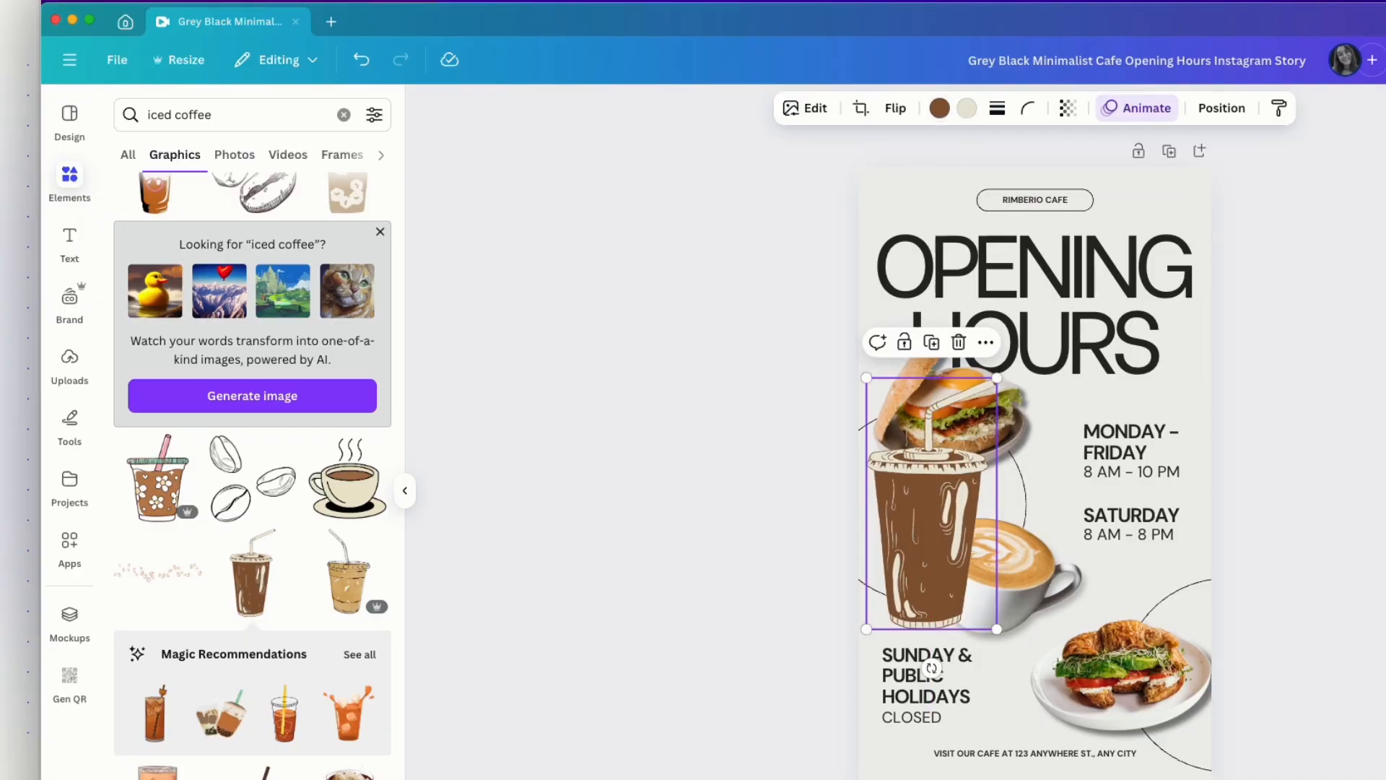
pyautogui.press('Delete')
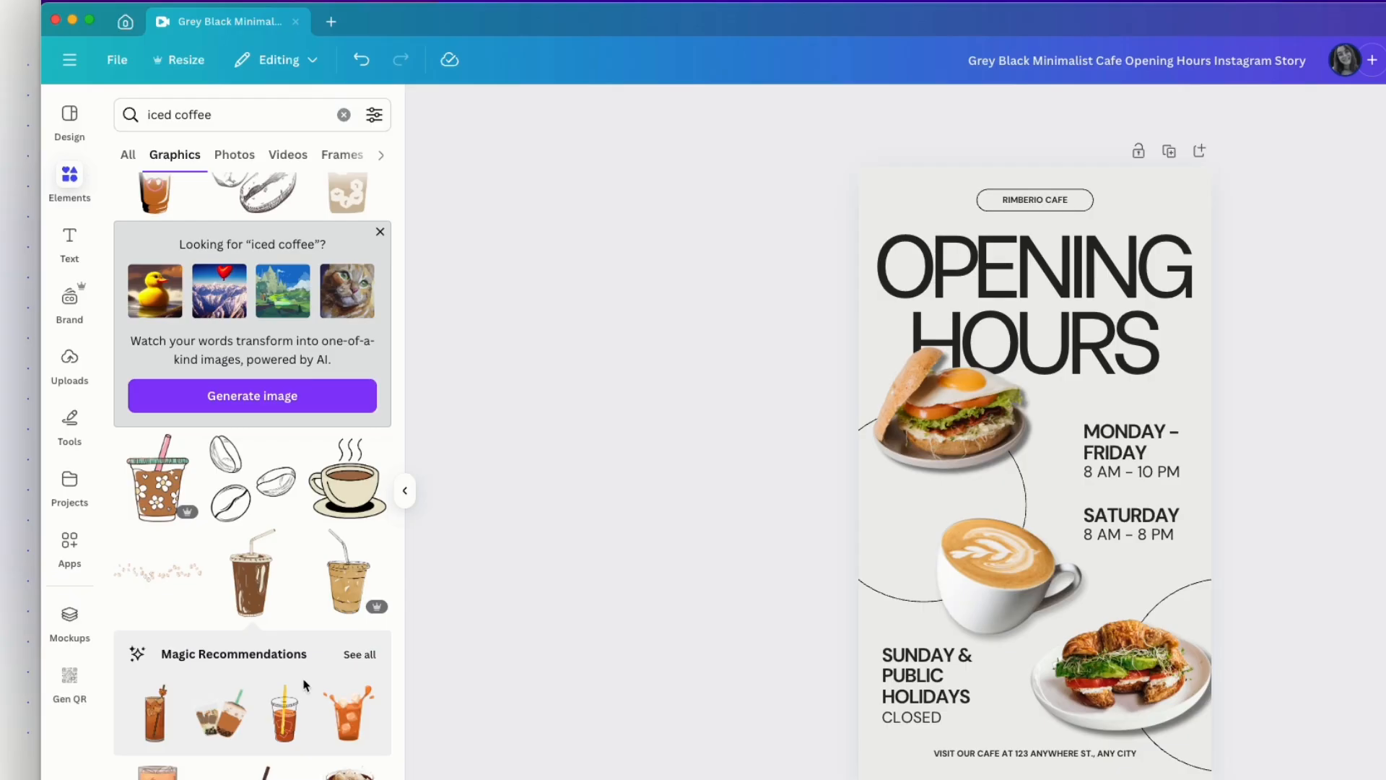
# - Look through the iced coffee graphics and photos, and review the other element types available for the search
pyautogui.scroll(-2, 304, 683)
pyautogui.scroll(6, 304, 683)
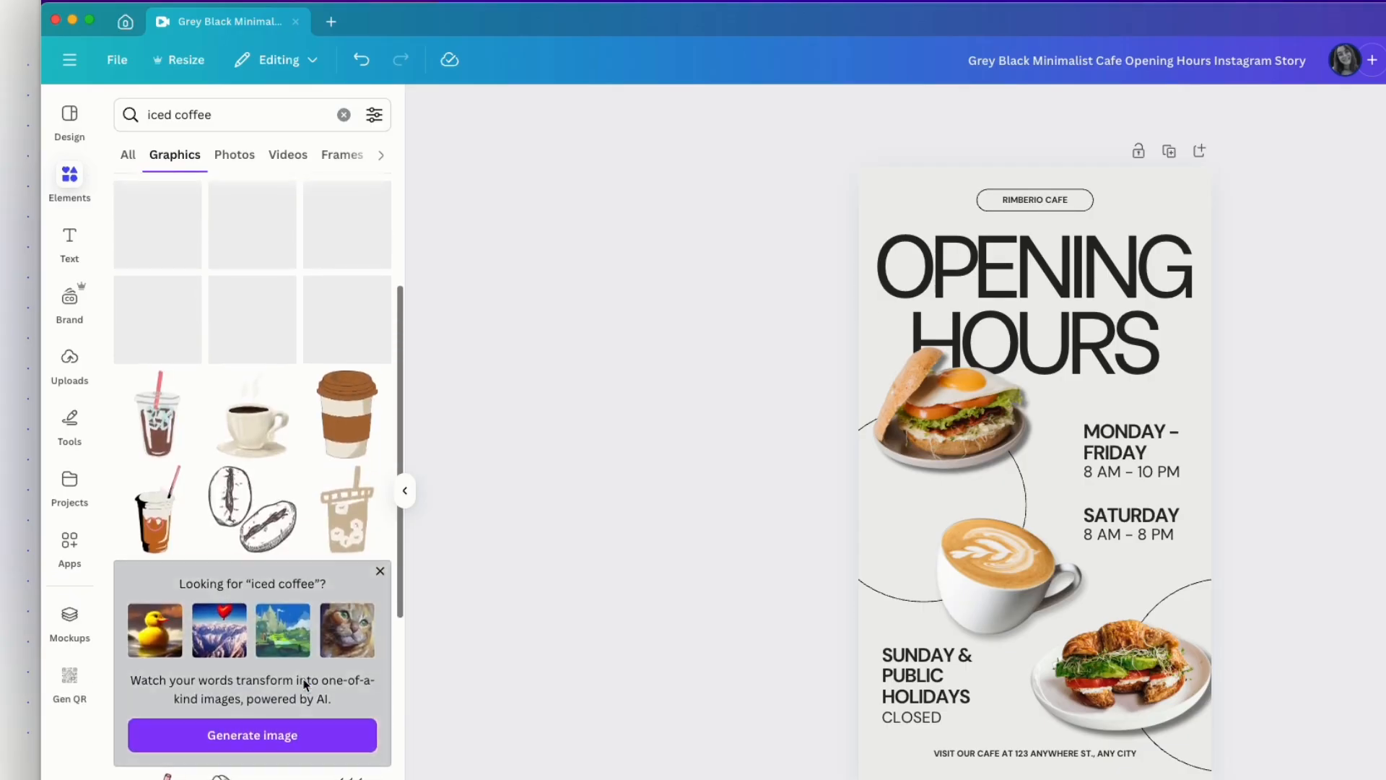
pyautogui.scroll(3, 304, 684)
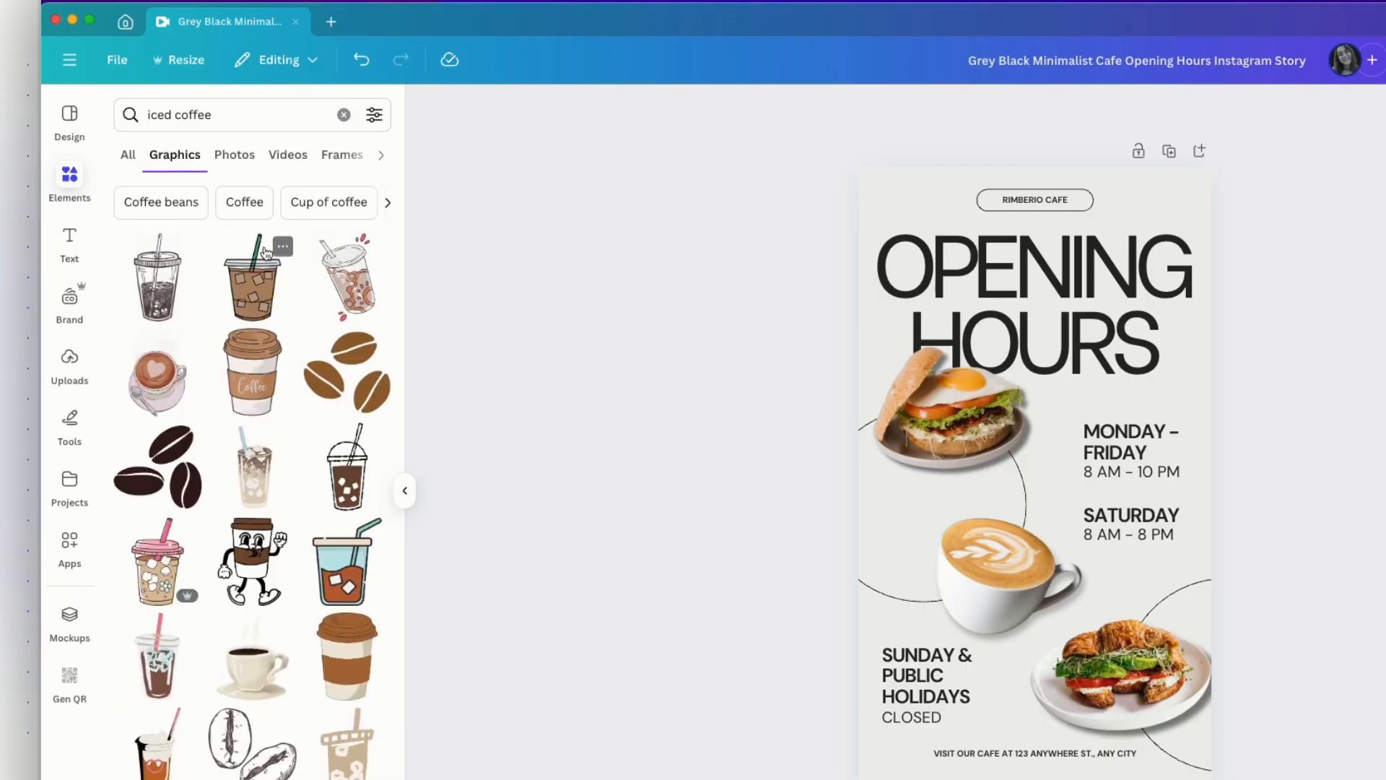
pyautogui.click(241, 158)
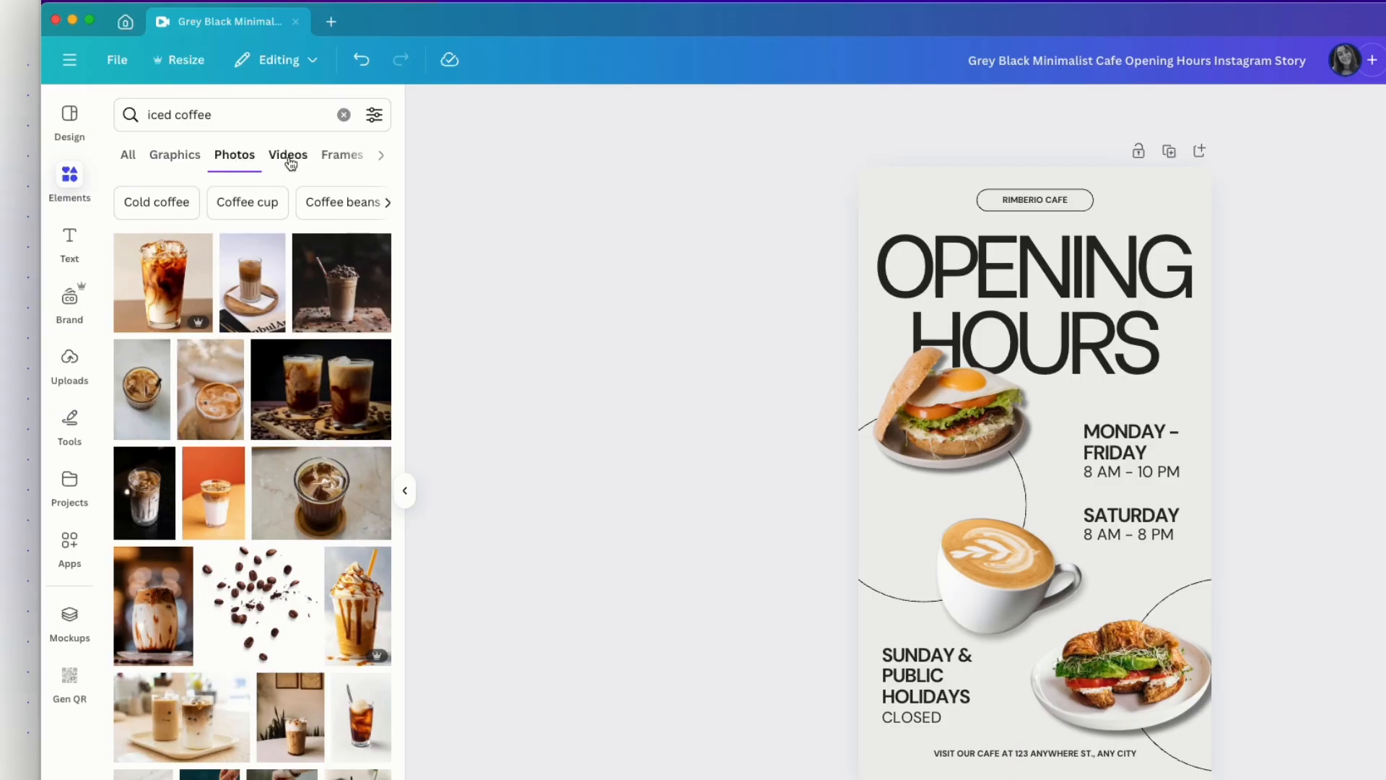
pyautogui.hscroll(3, 288, 160)
pyautogui.hscroll(4, 318, 160)
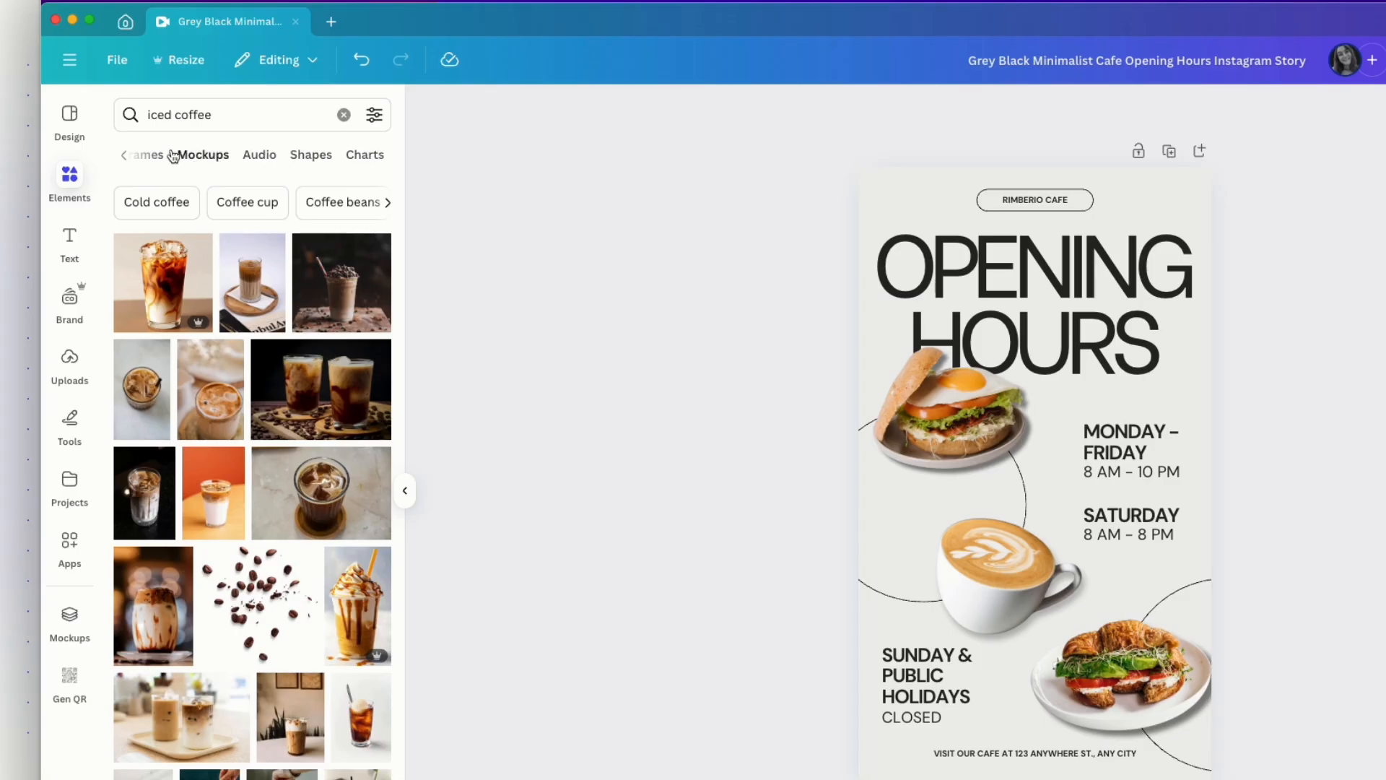
pyautogui.hscroll(-5, 224, 155)
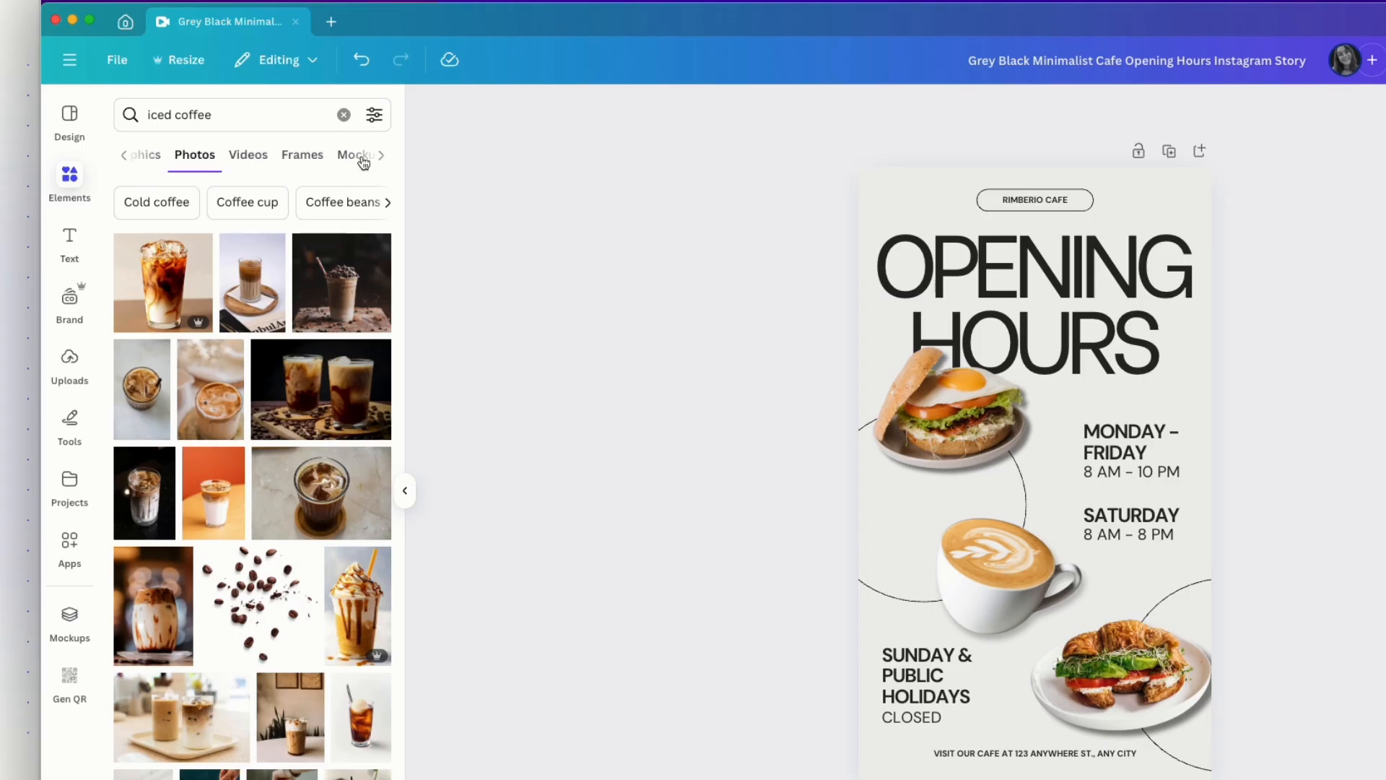
# - Browse the iced coffee photos, add the glass photo with the orange background to the page, and remove its background
pyautogui.hscroll(-3, 217, 158)
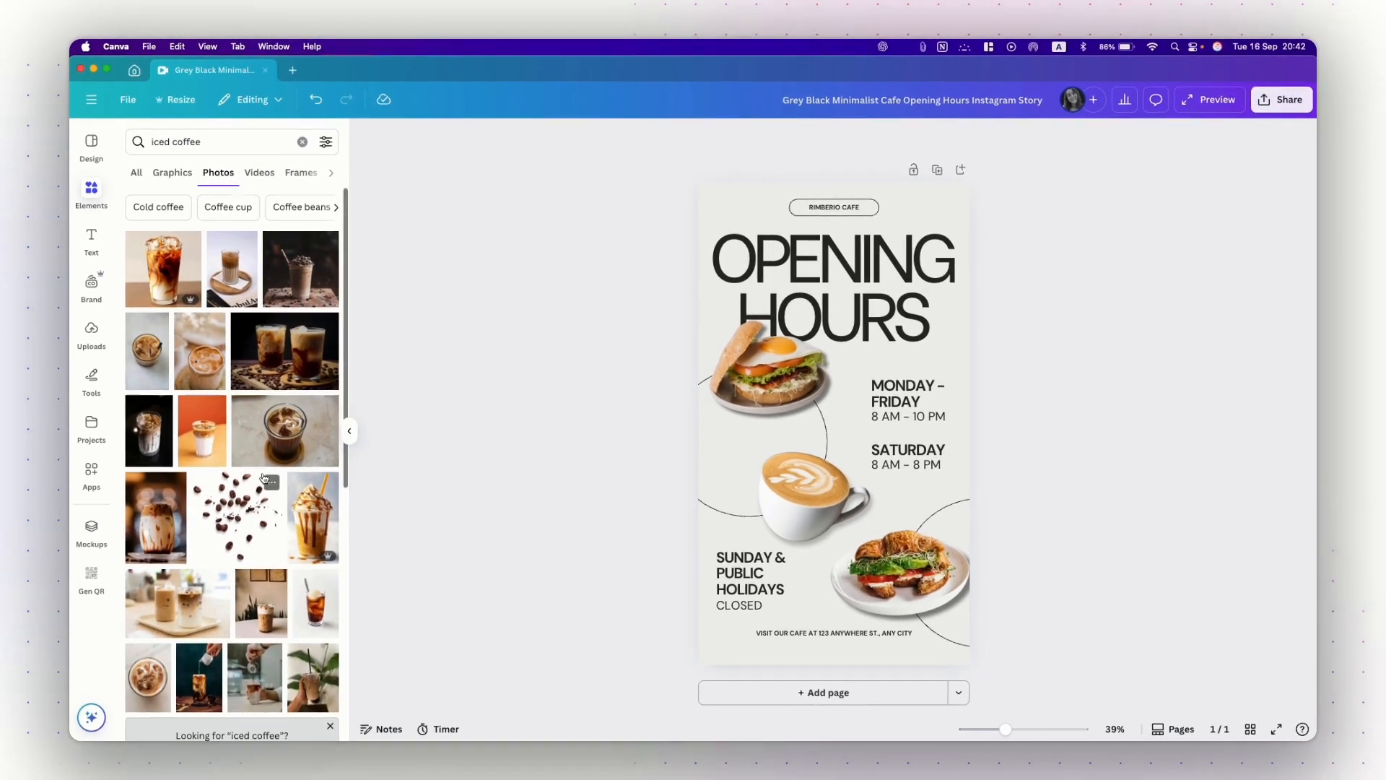
pyautogui.scroll(-2, 264, 478)
pyautogui.scroll(2, 264, 478)
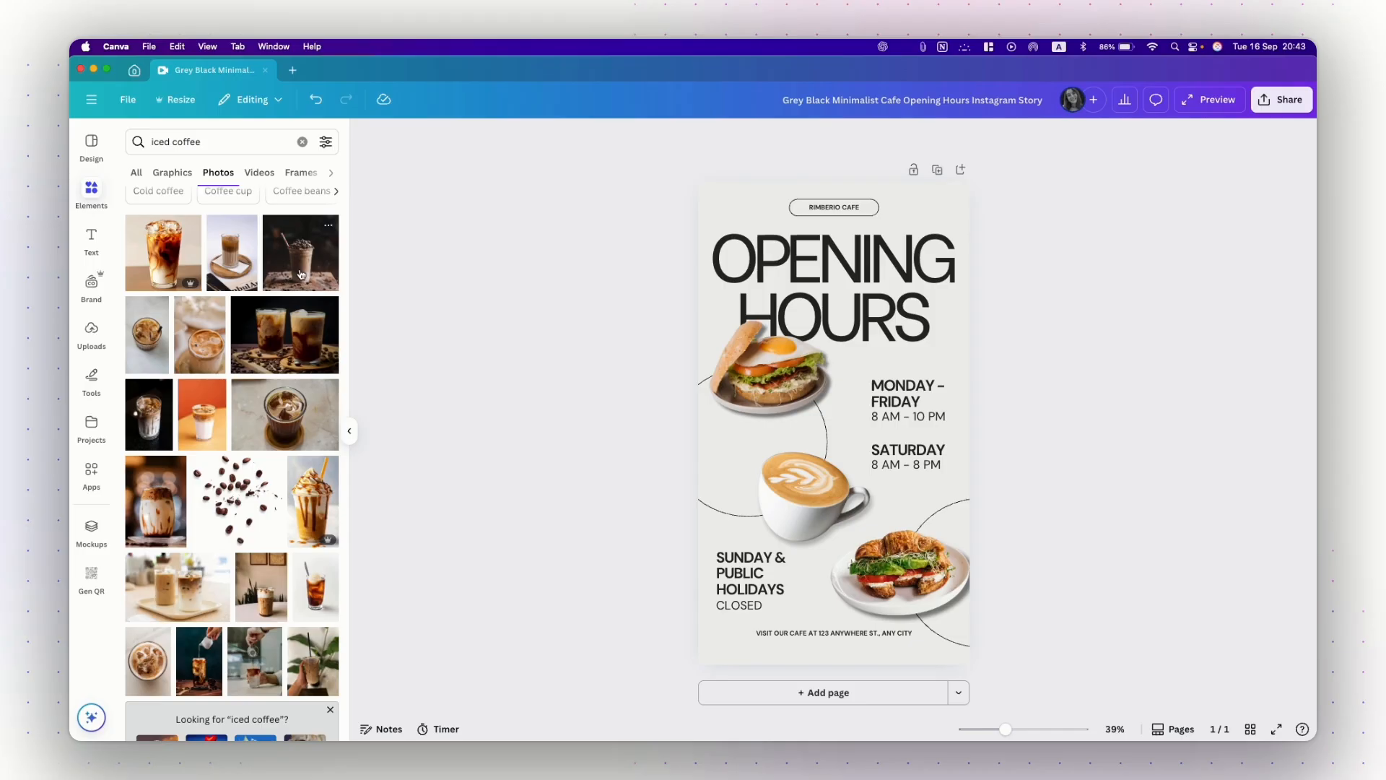
pyautogui.click(207, 428)
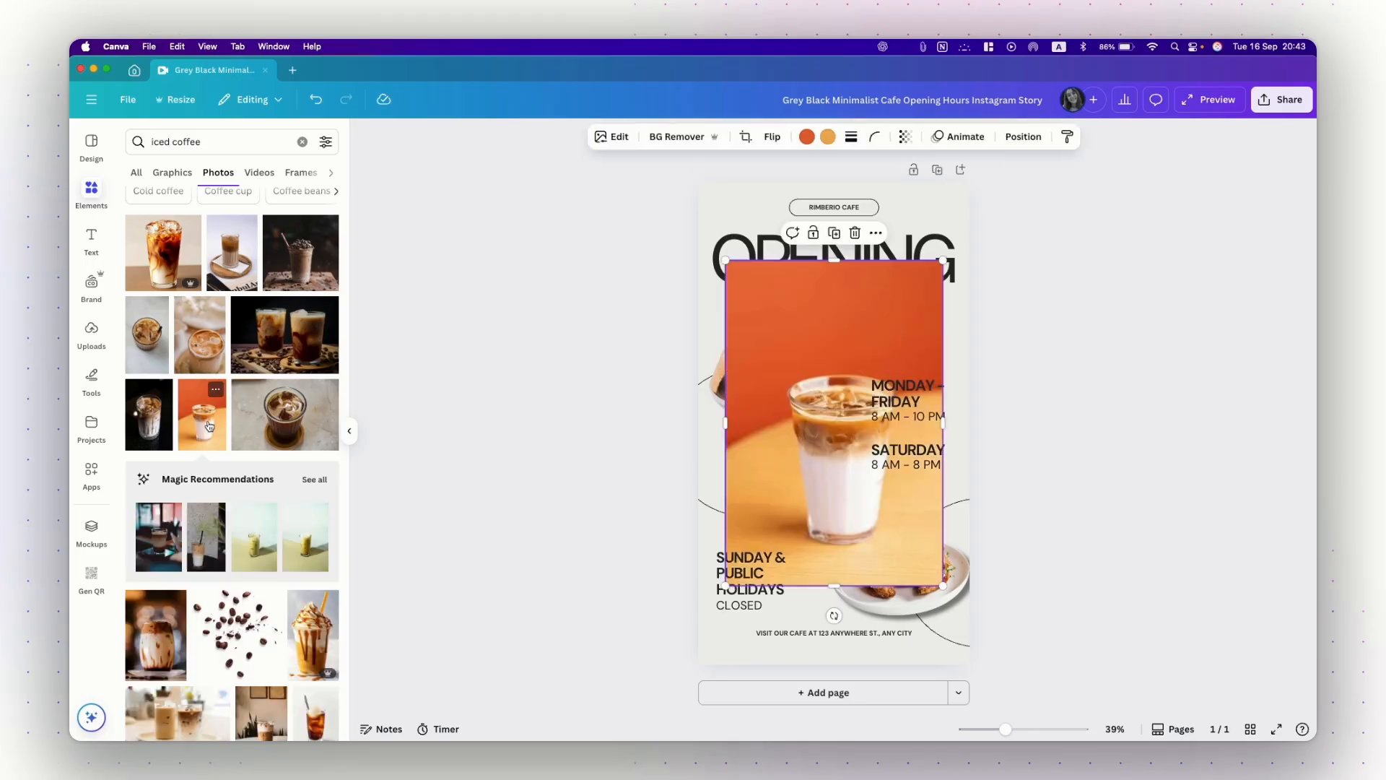
pyautogui.moveTo(794, 493); pyautogui.dragTo(808, 522)
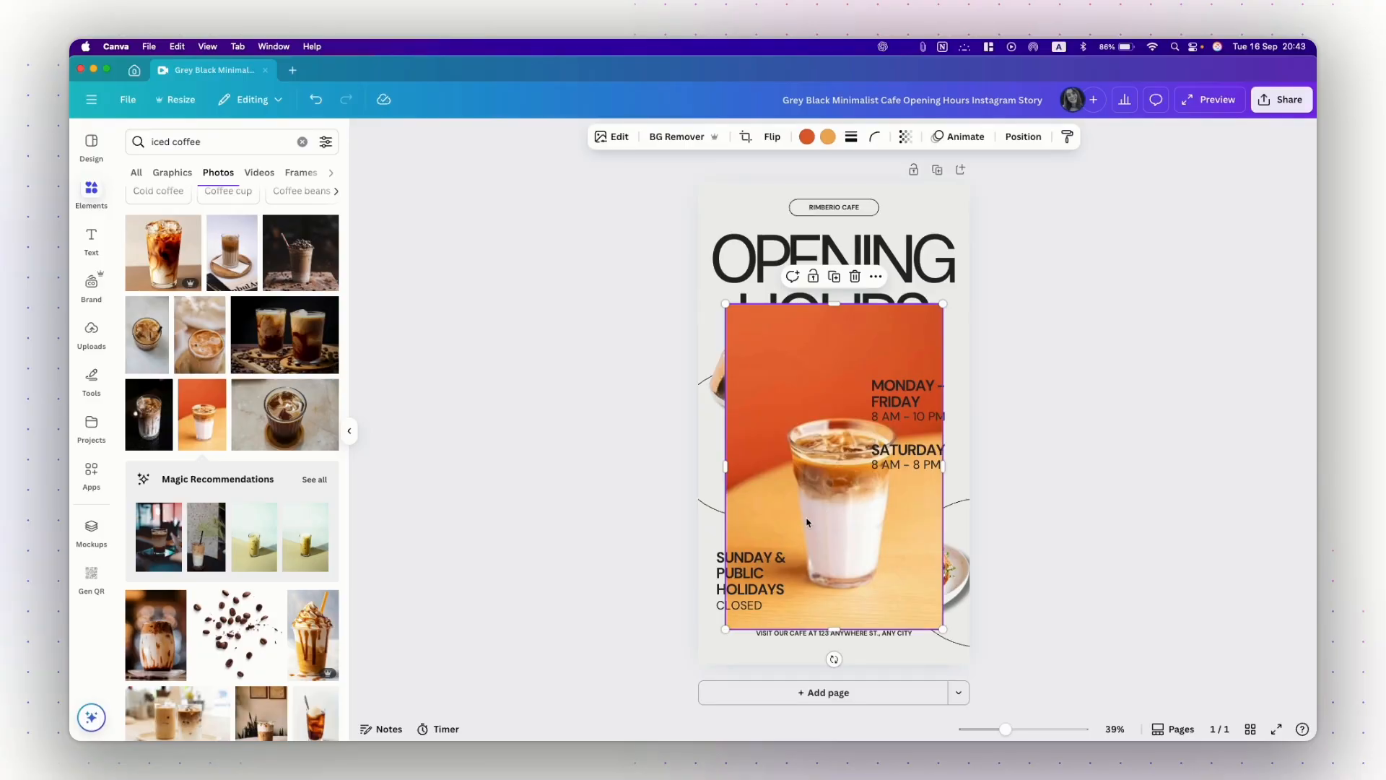
pyautogui.click(676, 141)
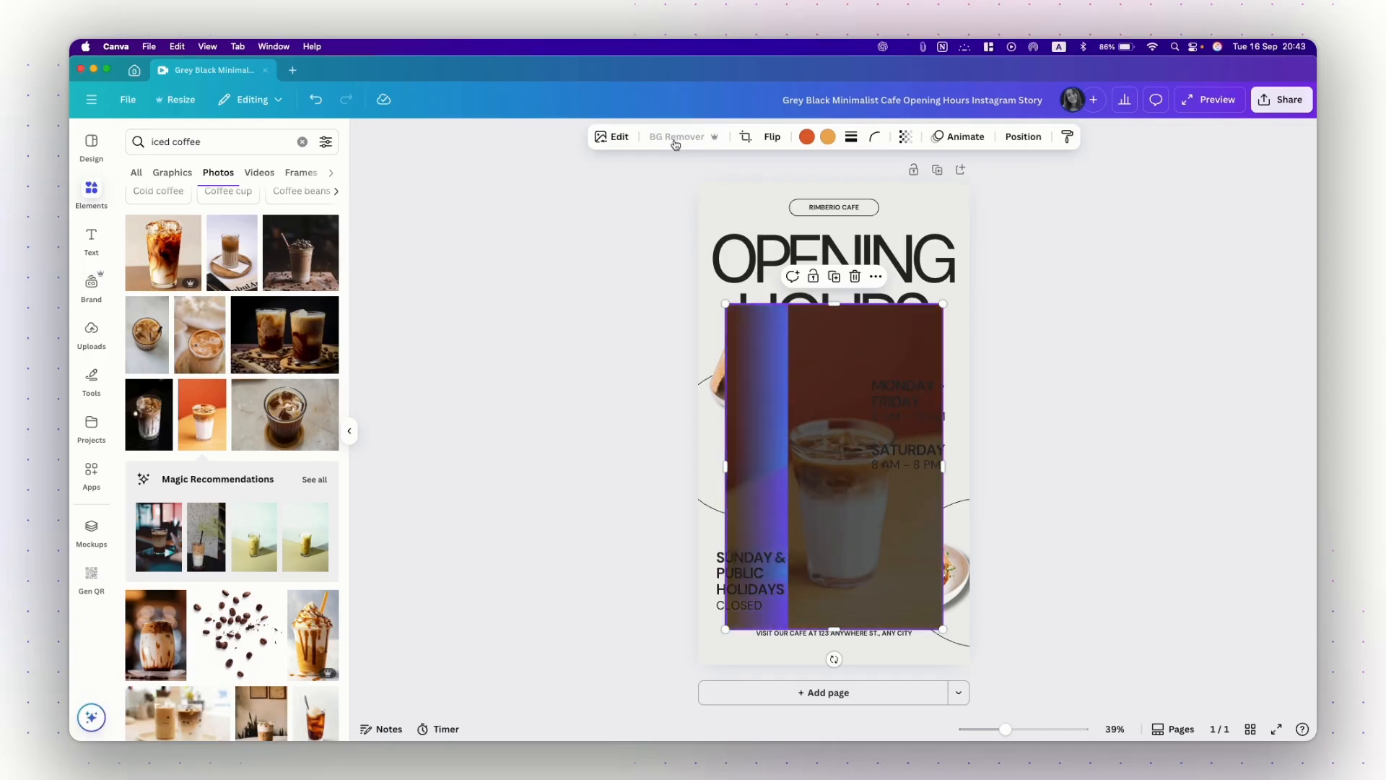
# - Shrink the iced coffee cutout and position it beside the latte cup, above the Sunday hours text
pyautogui.moveTo(848, 475); pyautogui.dragTo(759, 482)
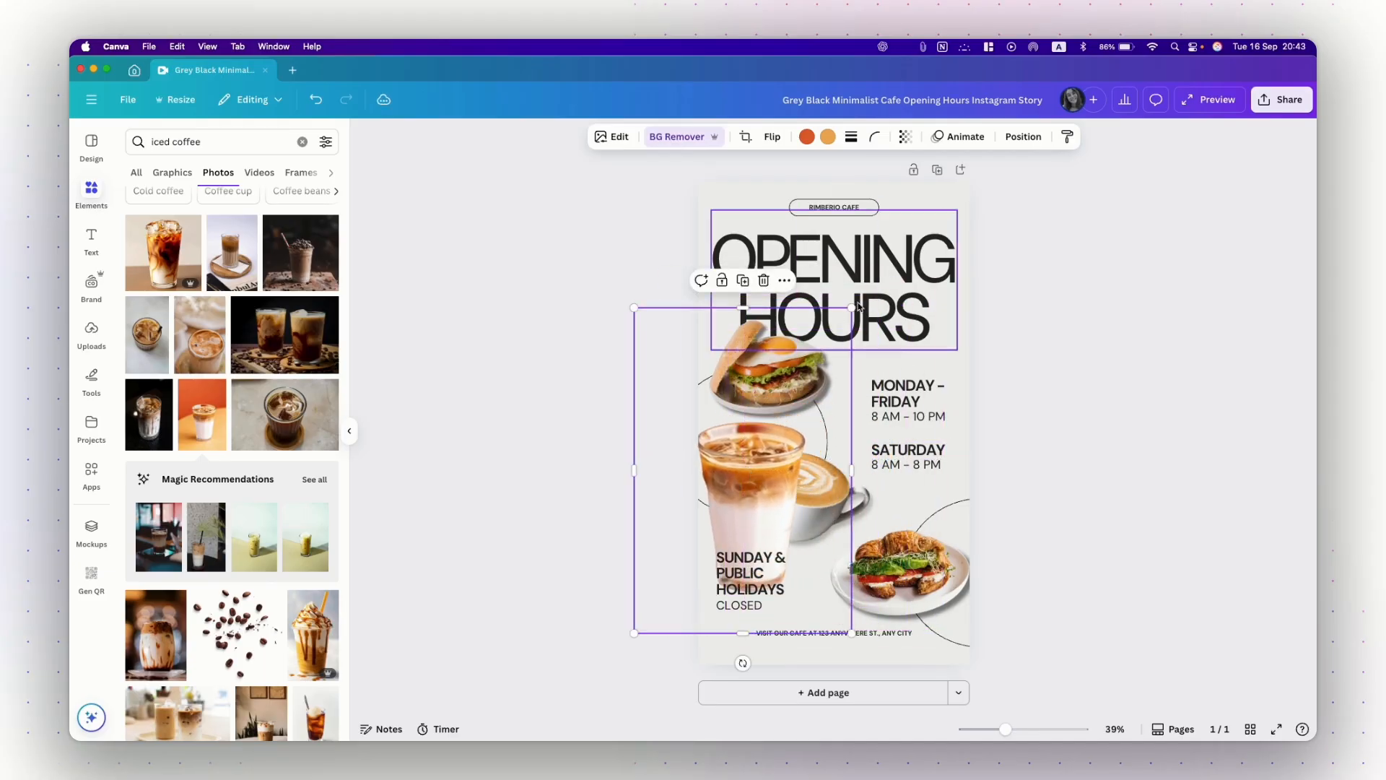
pyautogui.moveTo(852, 307); pyautogui.dragTo(790, 400)
pyautogui.moveTo(751, 494); pyautogui.dragTo(767, 466)
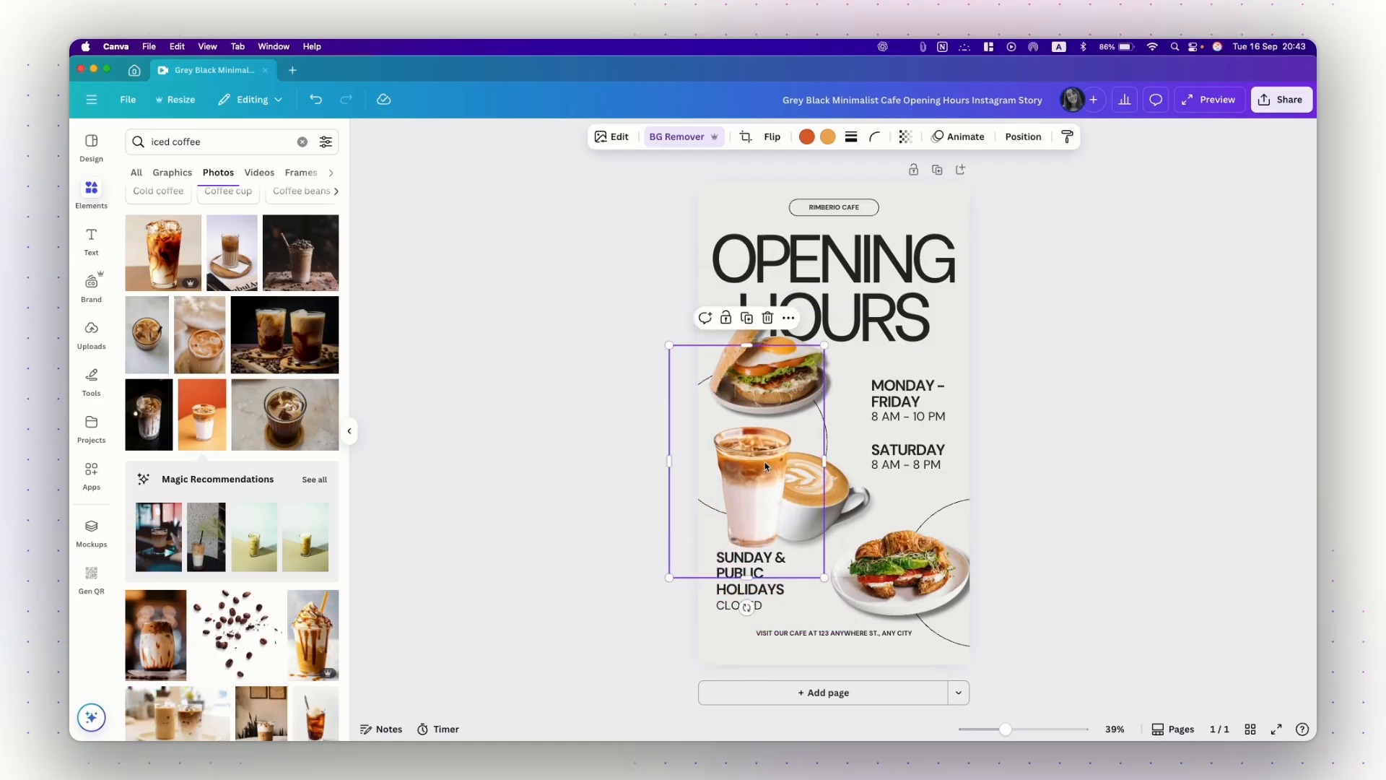
# - Flip the iced coffee cutout horizontally
pyautogui.scroll(5, 765, 467)
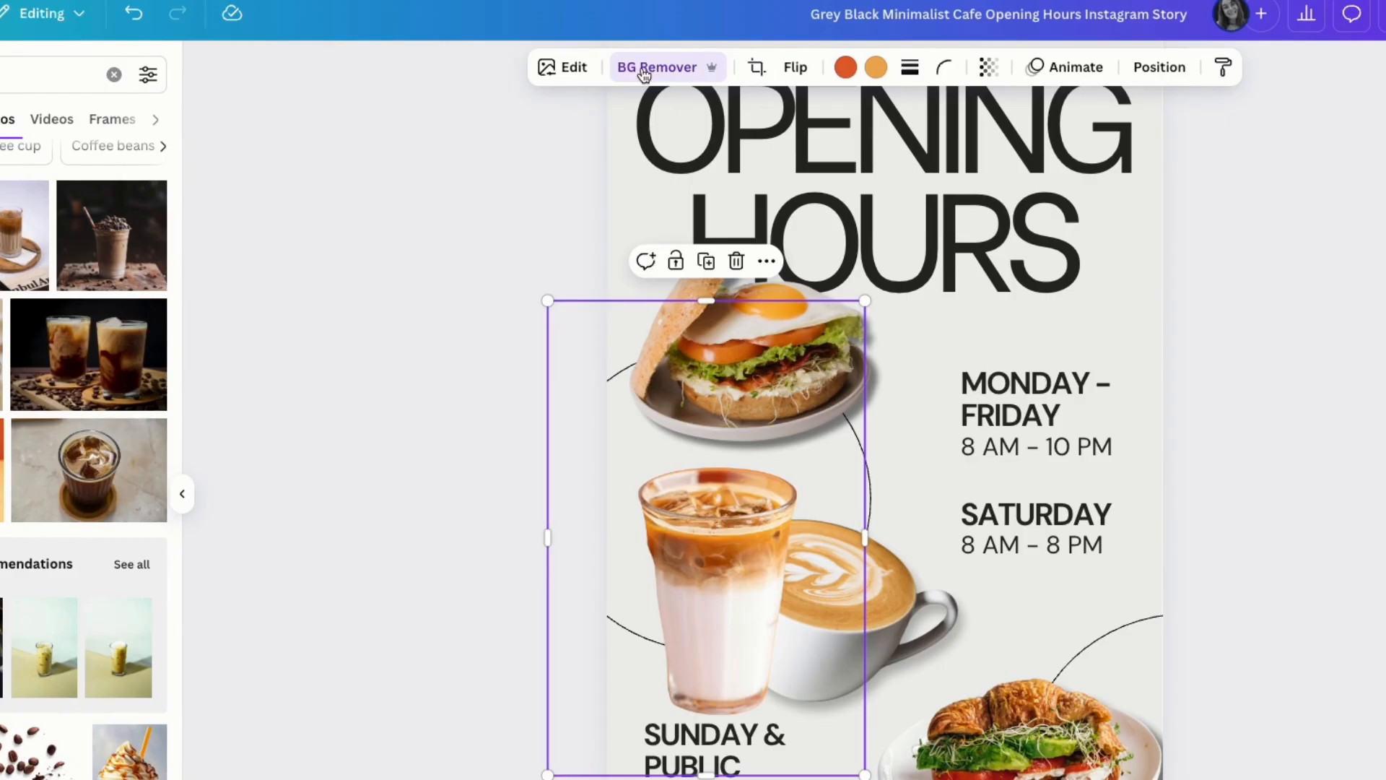
pyautogui.click(796, 68)
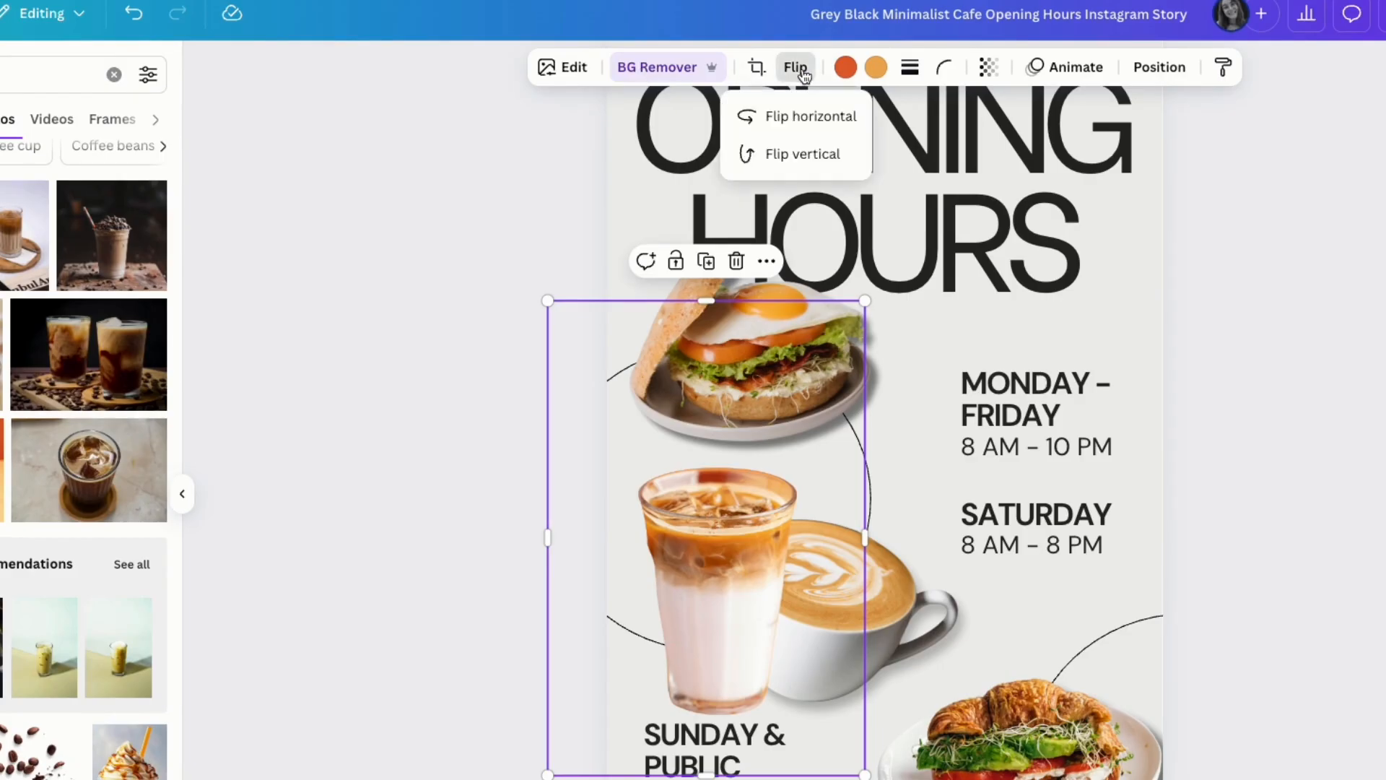
pyautogui.click(822, 127)
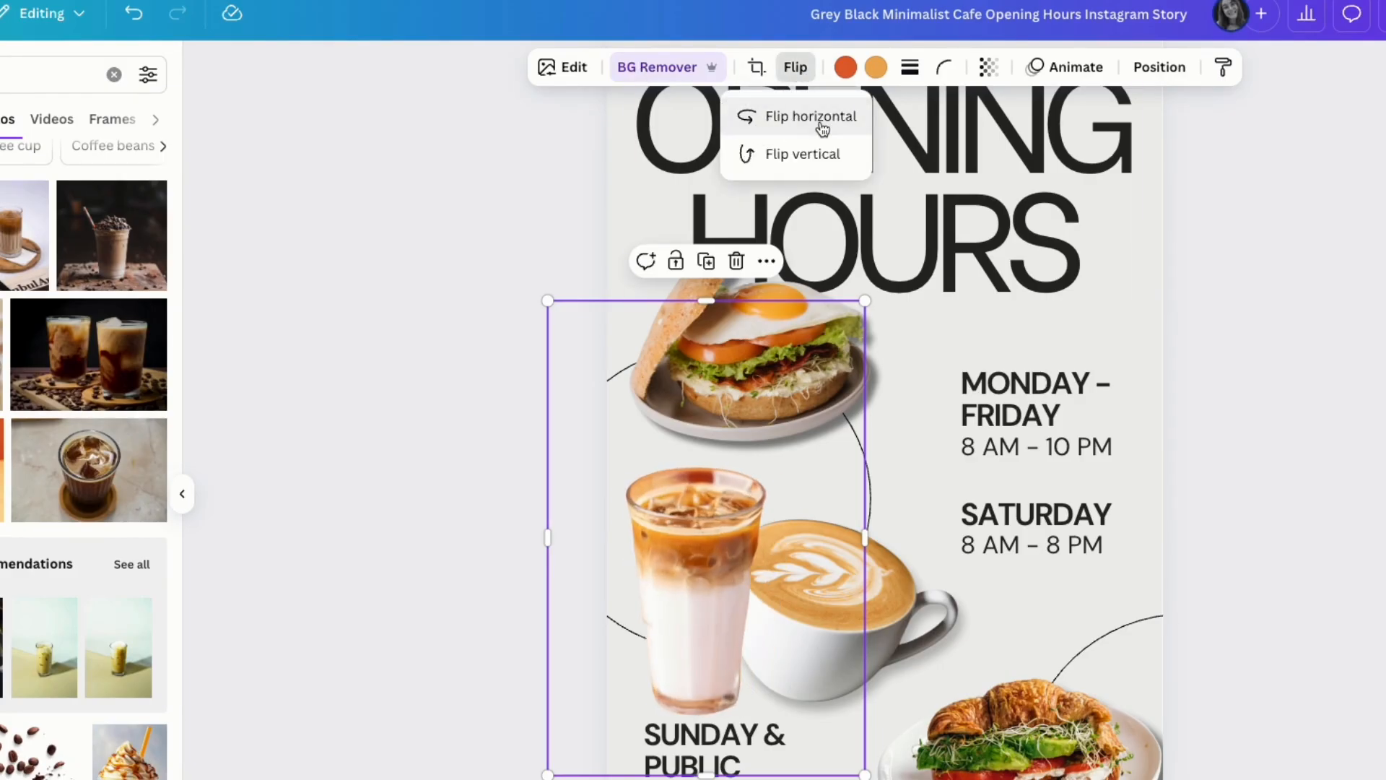
# - Try flipping the iced coffee cutout vertically, undo and redo the flip, and undo it again
pyautogui.click(793, 156)
pyautogui.click(793, 155)
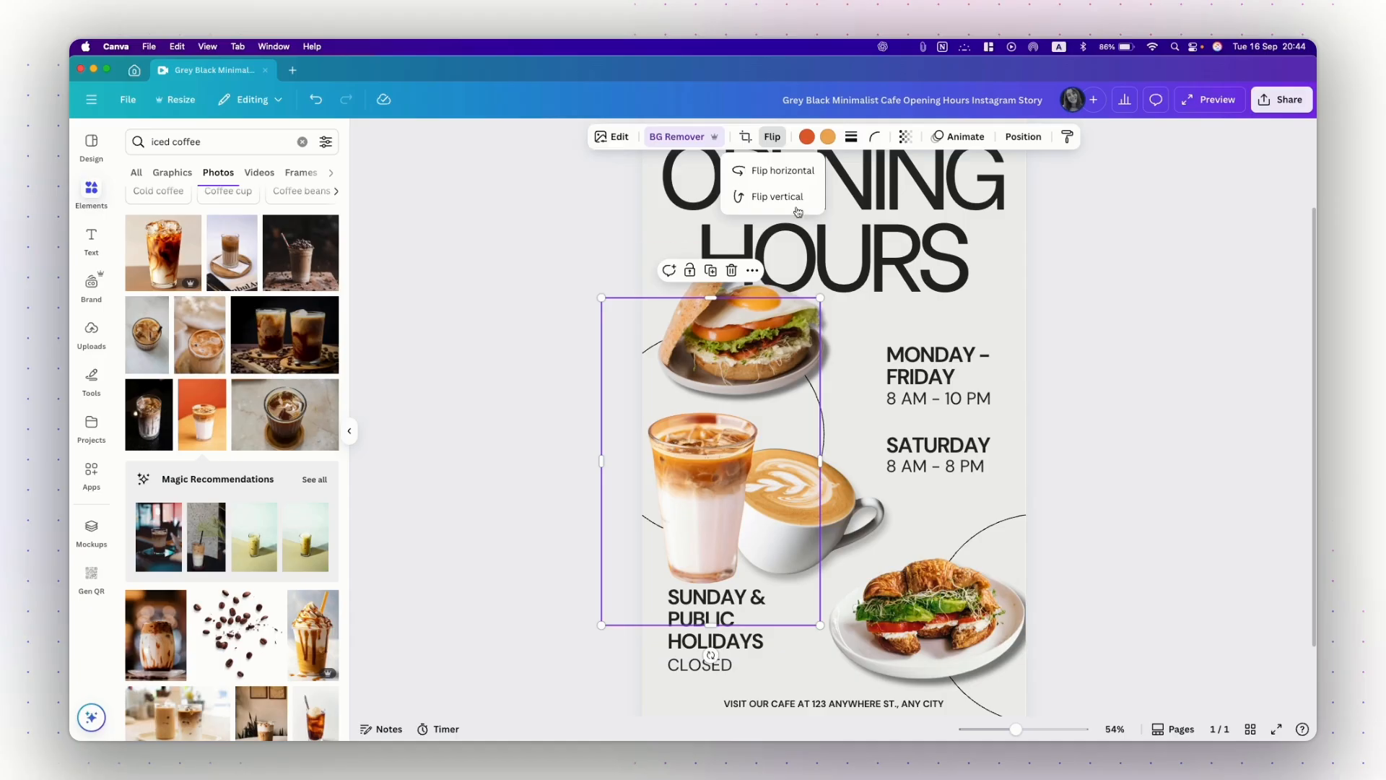
pyautogui.click(777, 196)
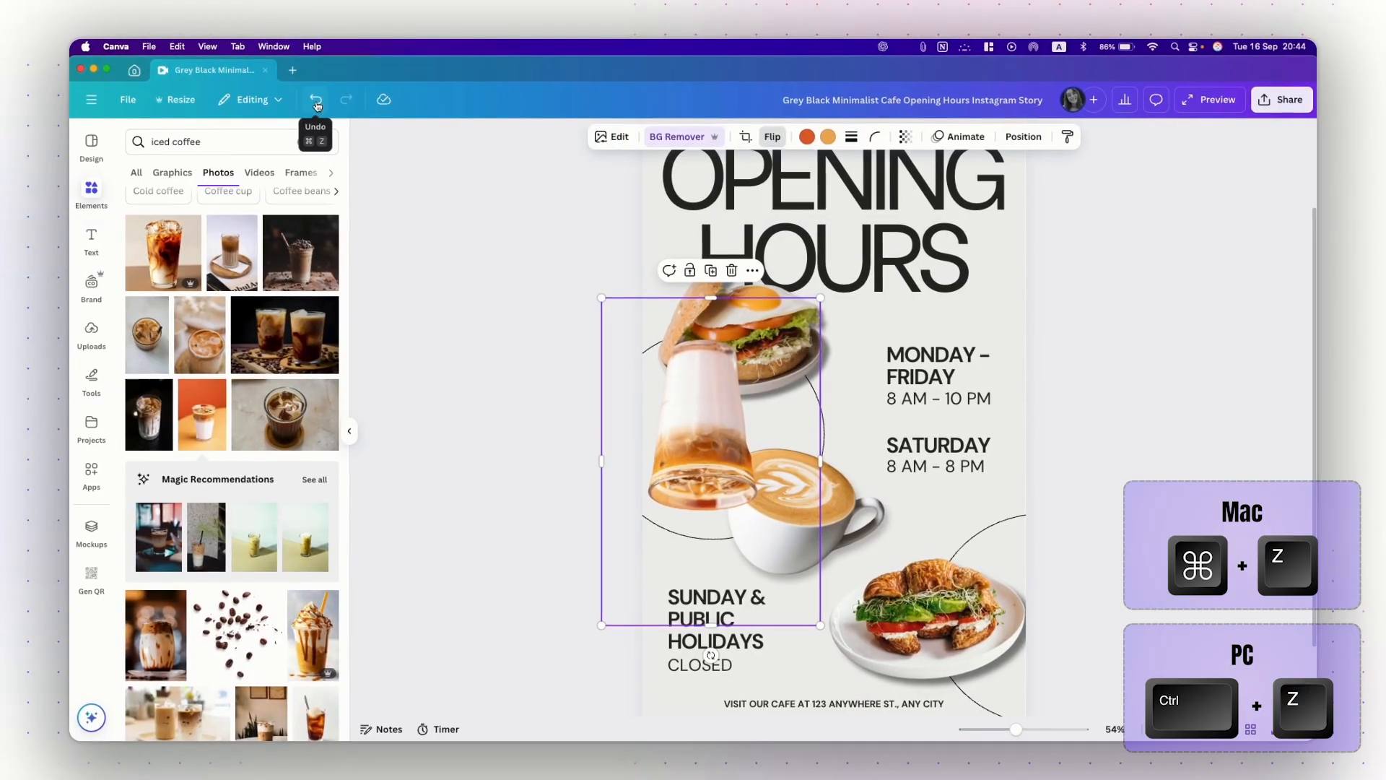
pyautogui.click(315, 100)
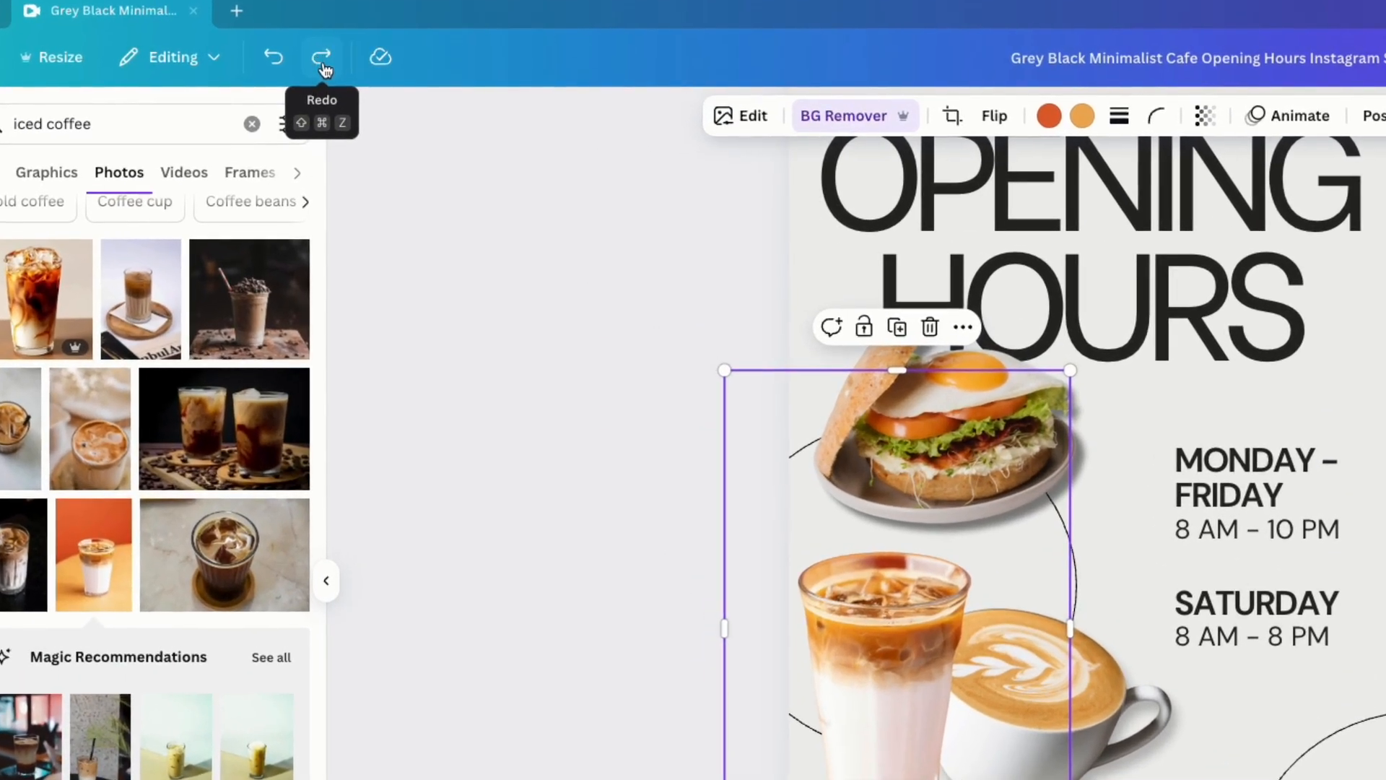
pyautogui.click(322, 61)
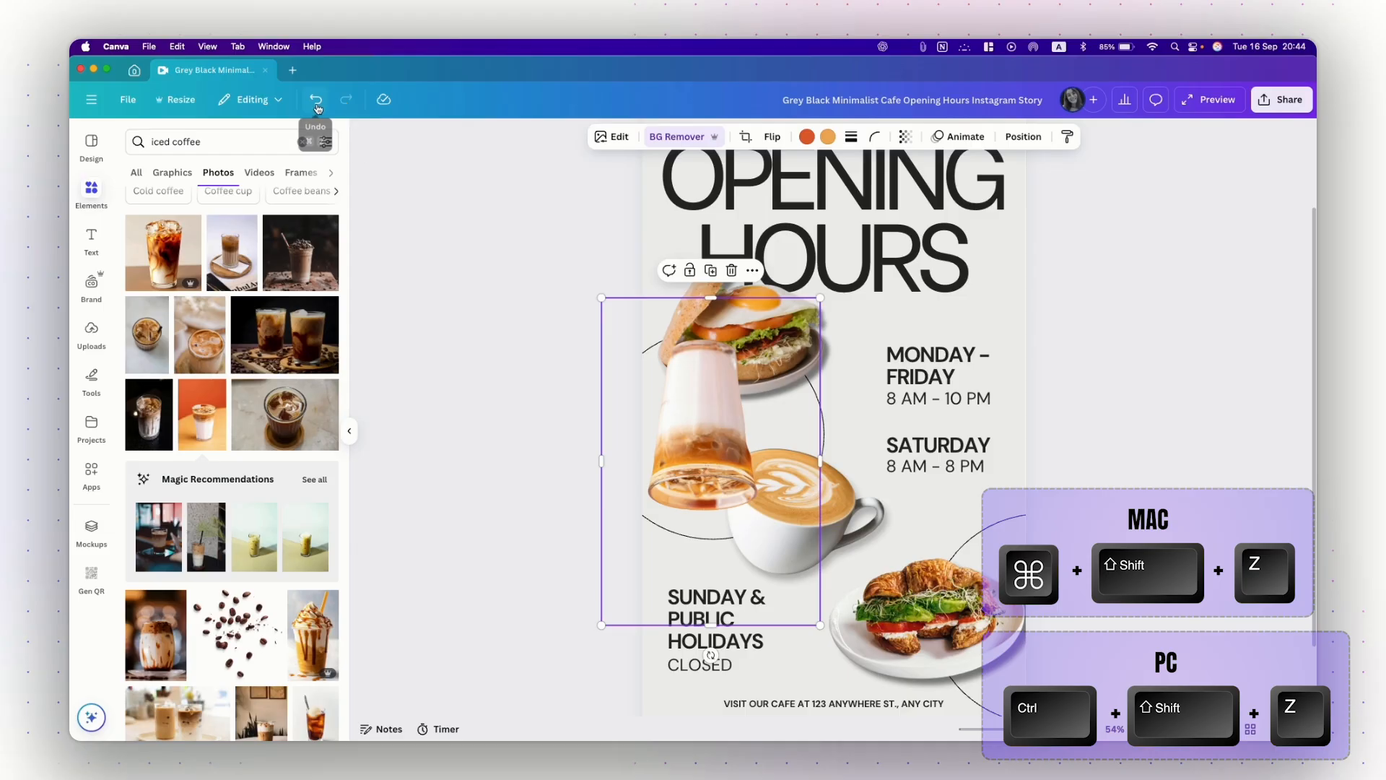
pyautogui.click(316, 100)
# - Nudge the iced coffee cutout towards the page's left edge, and check the editing options for the weekday text and page background
pyautogui.moveTo(703, 485); pyautogui.dragTo(697, 479)
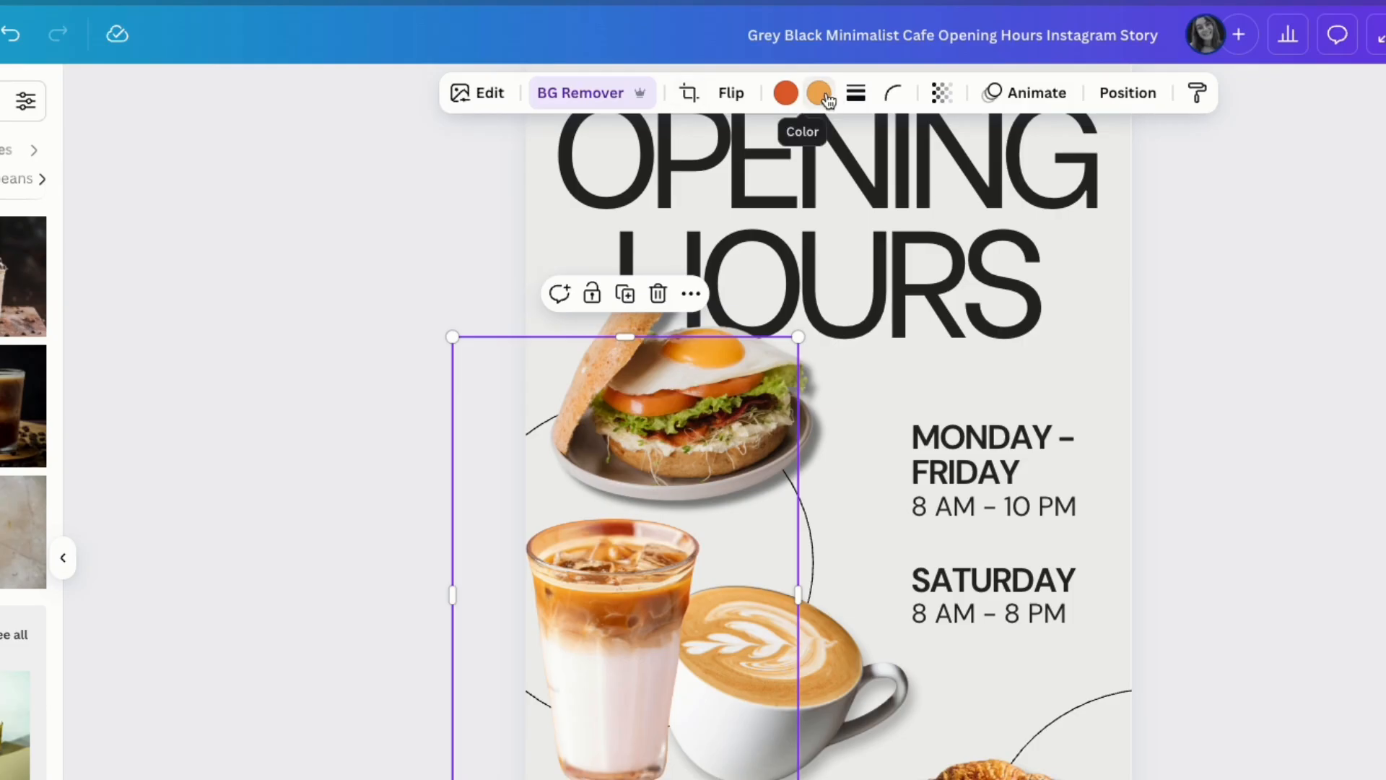
pyautogui.click(949, 460)
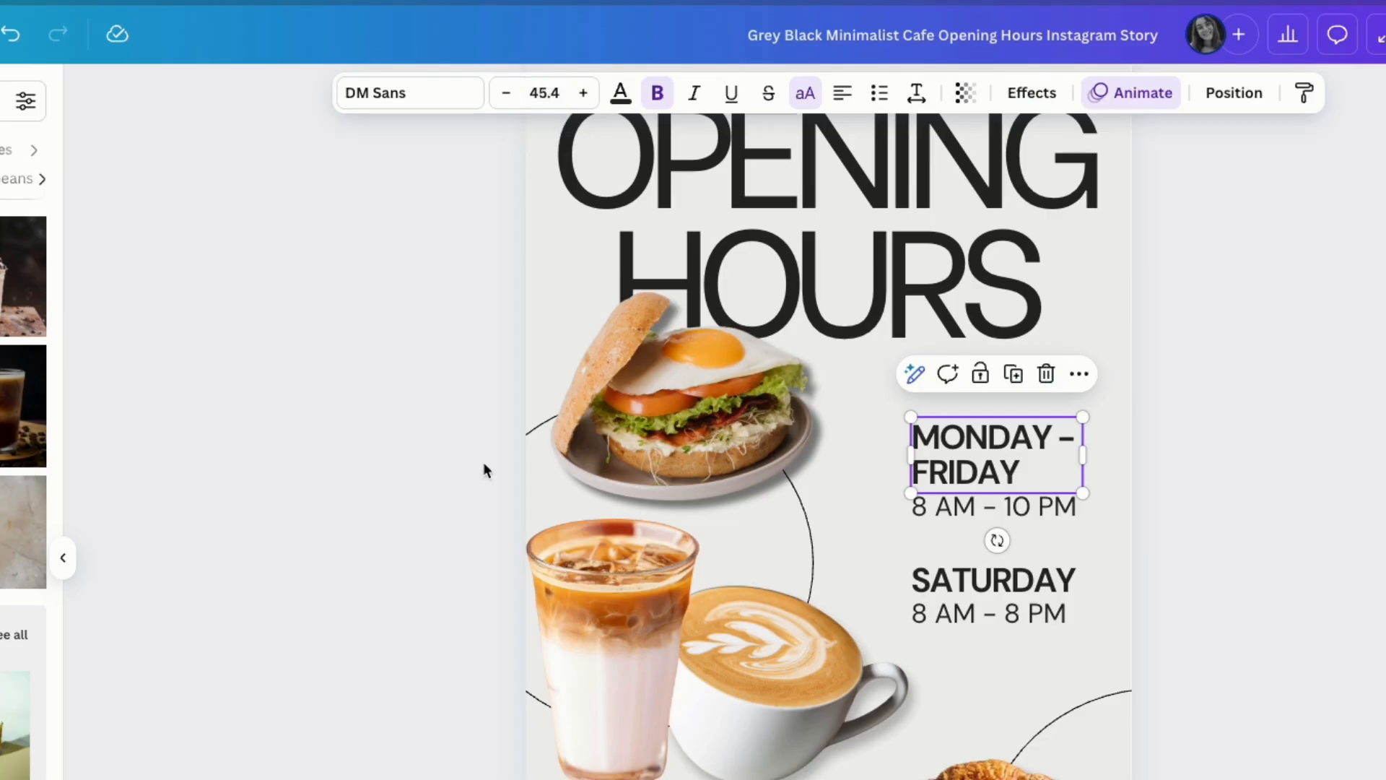
pyautogui.click(543, 247)
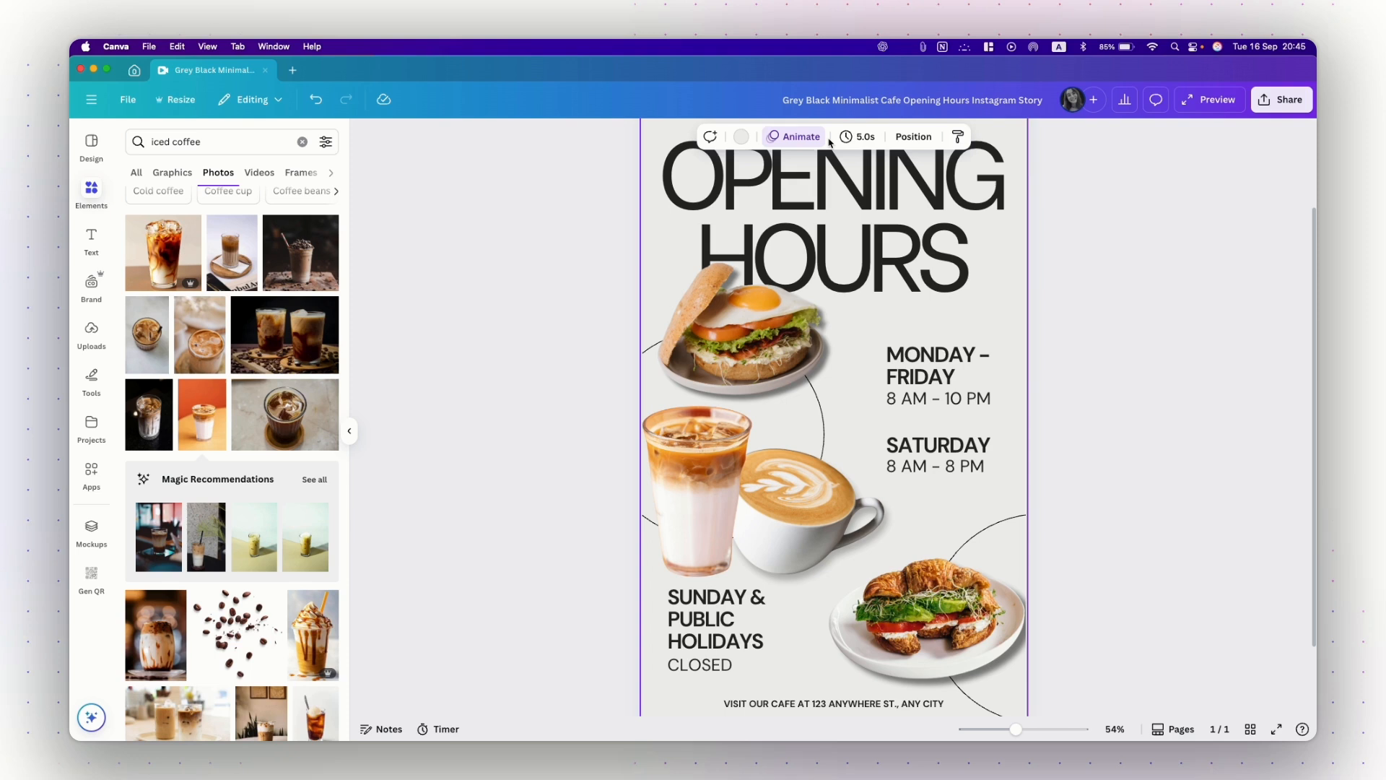
pyautogui.click(594, 444)
pyautogui.scroll(-3, 594, 444)
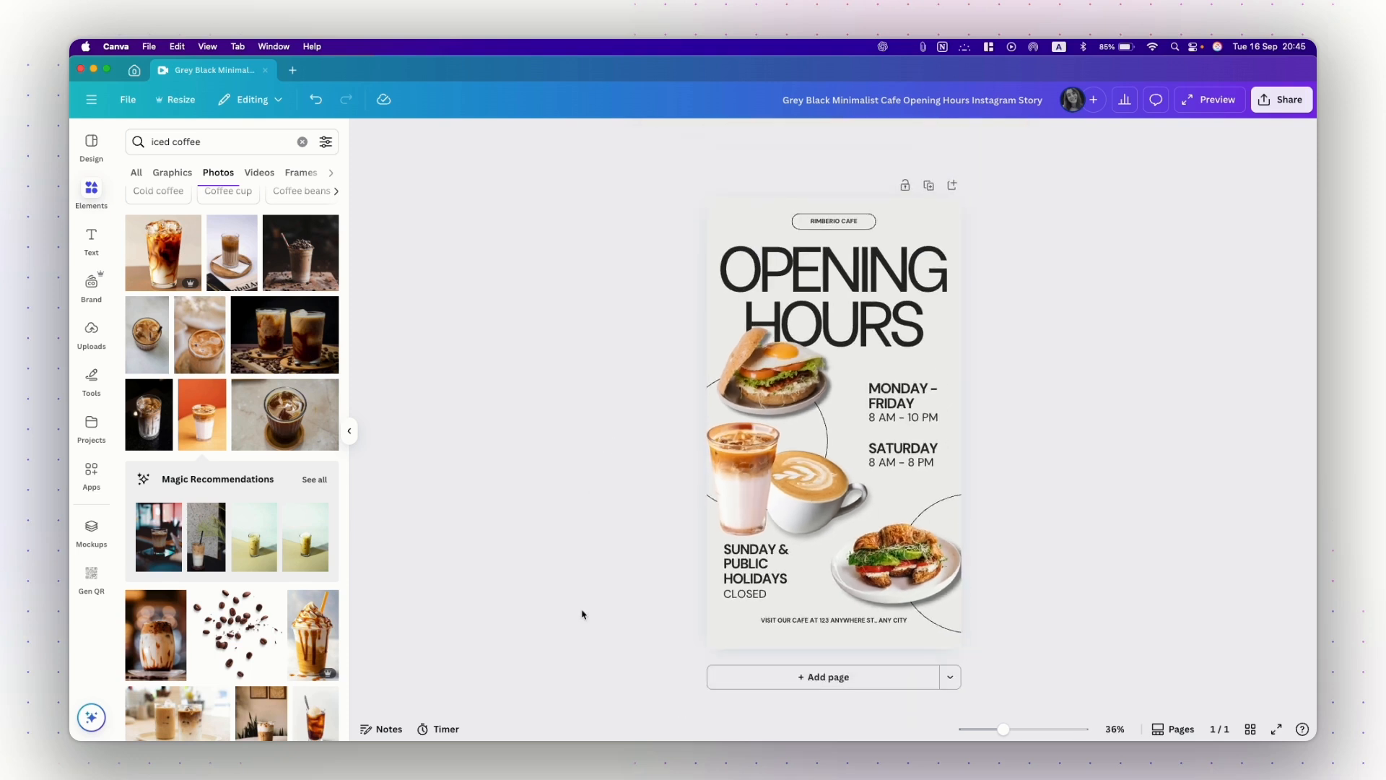
# - Add a second page with the caramel frappe photo on it, and set the photo's corner rounding to 57
pyautogui.click(824, 678)
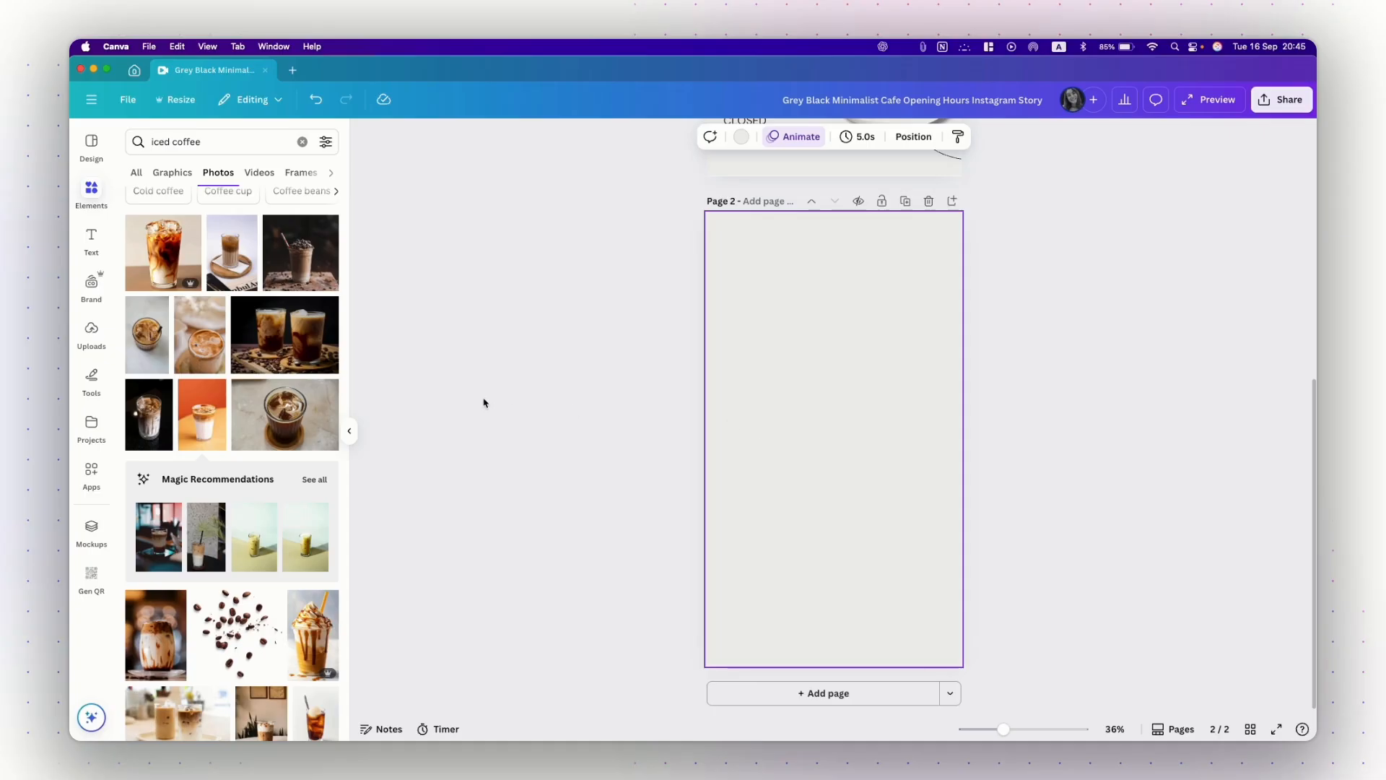
pyautogui.click(313, 640)
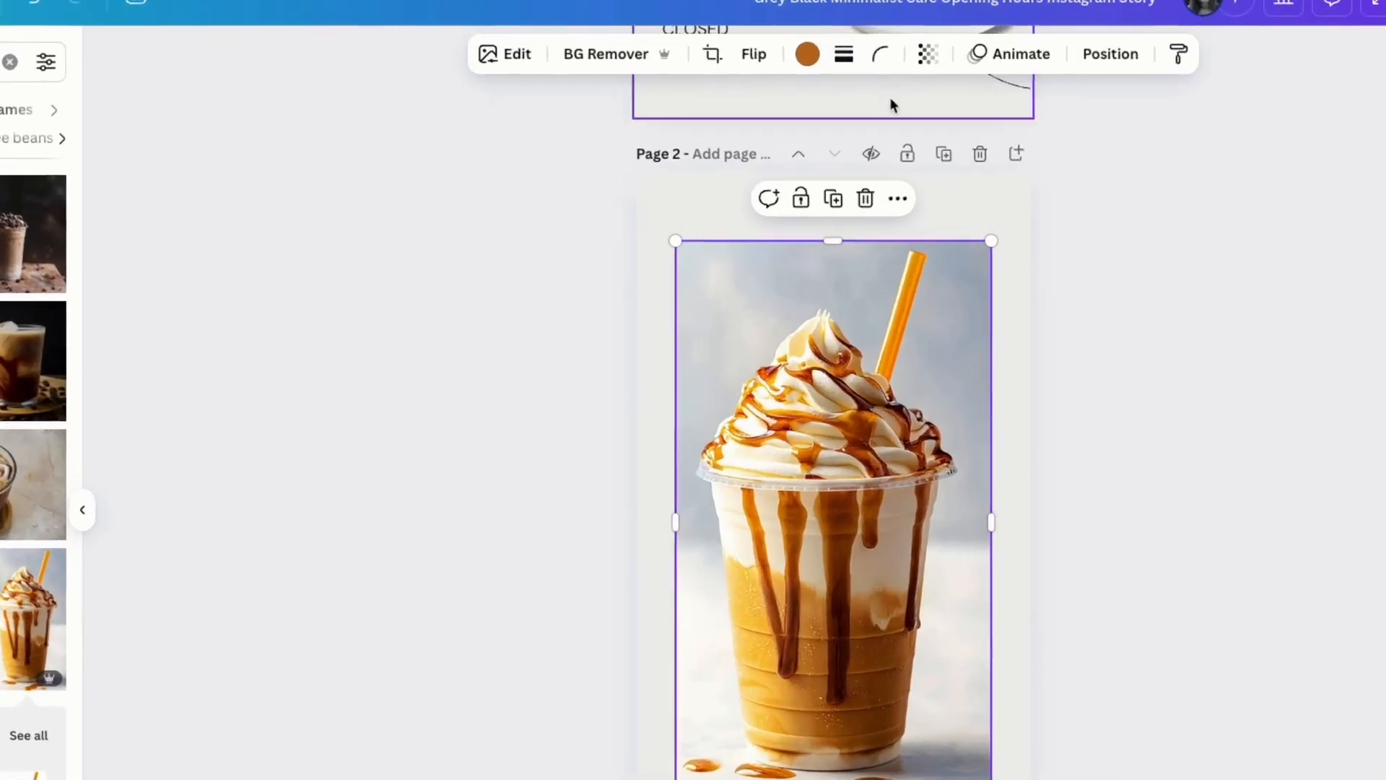
pyautogui.click(884, 52)
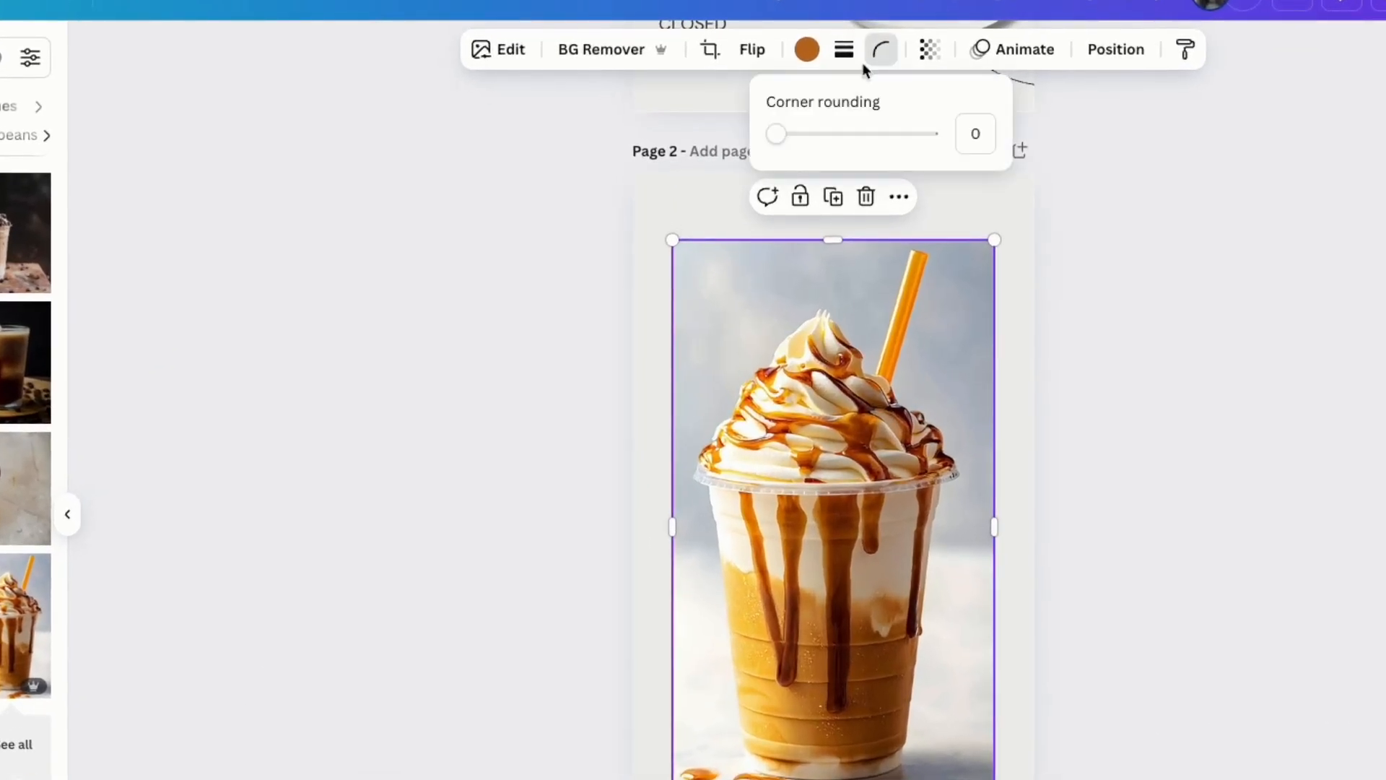
pyautogui.moveTo(778, 135); pyautogui.dragTo(863, 135)
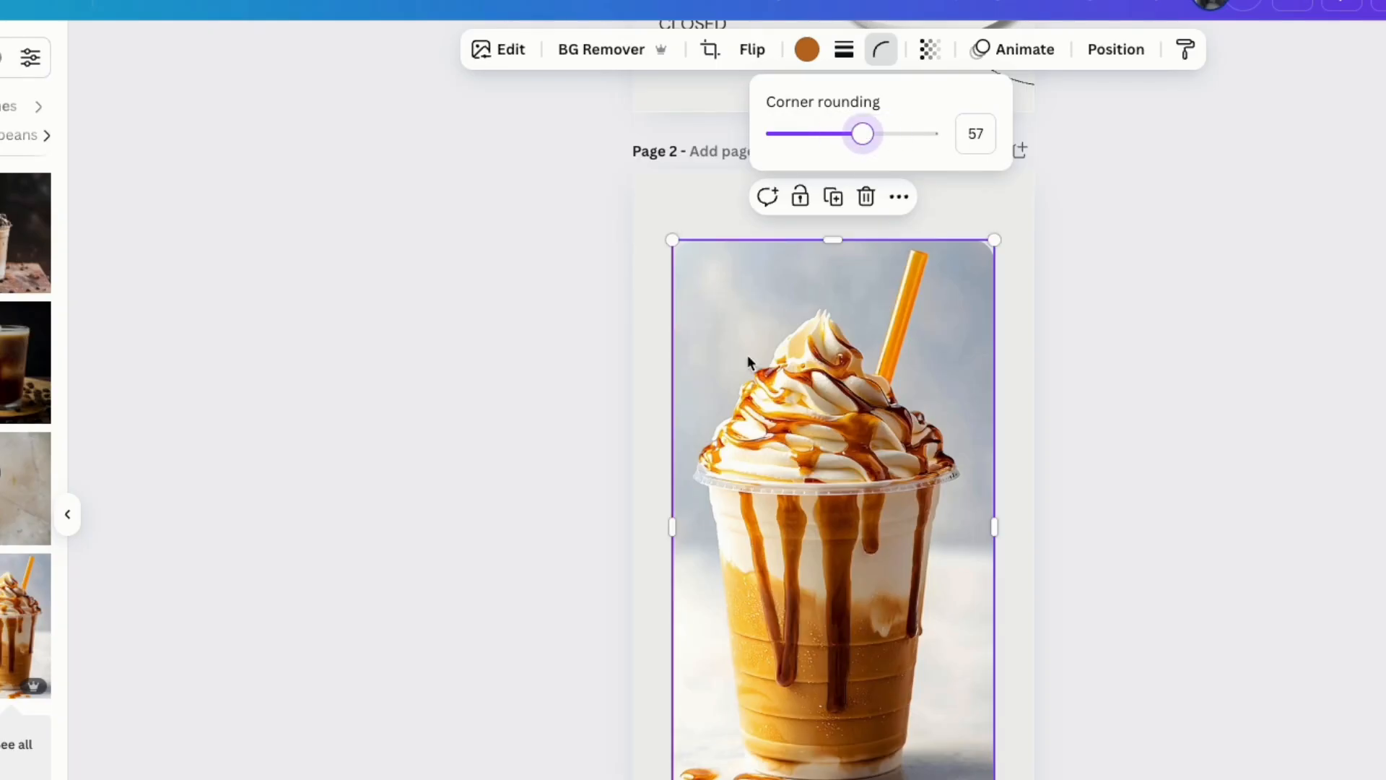
pyautogui.click(616, 328)
pyautogui.click(638, 331)
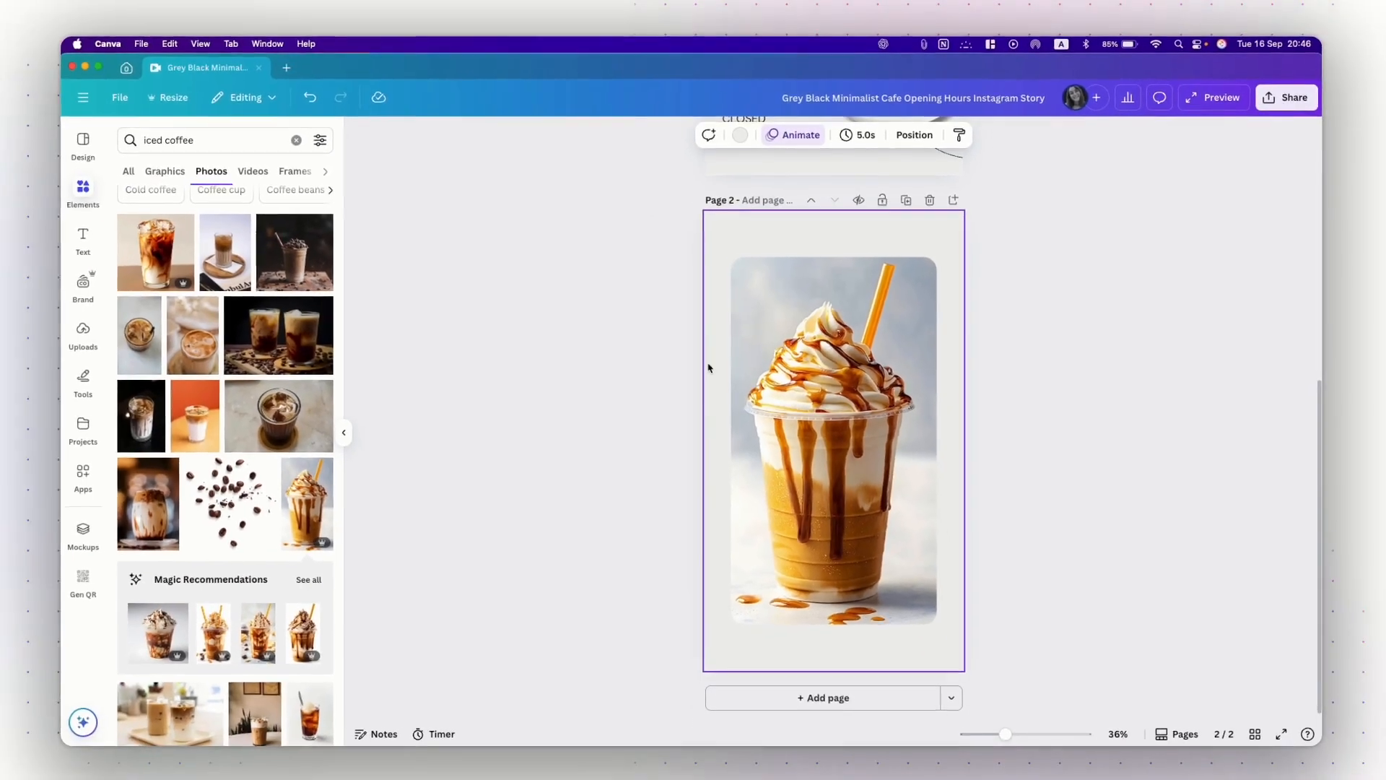
# - Give the frappe photo a solid border with stroke weight 15 in the dark brown photo color
pyautogui.click(809, 303)
pyautogui.click(841, 138)
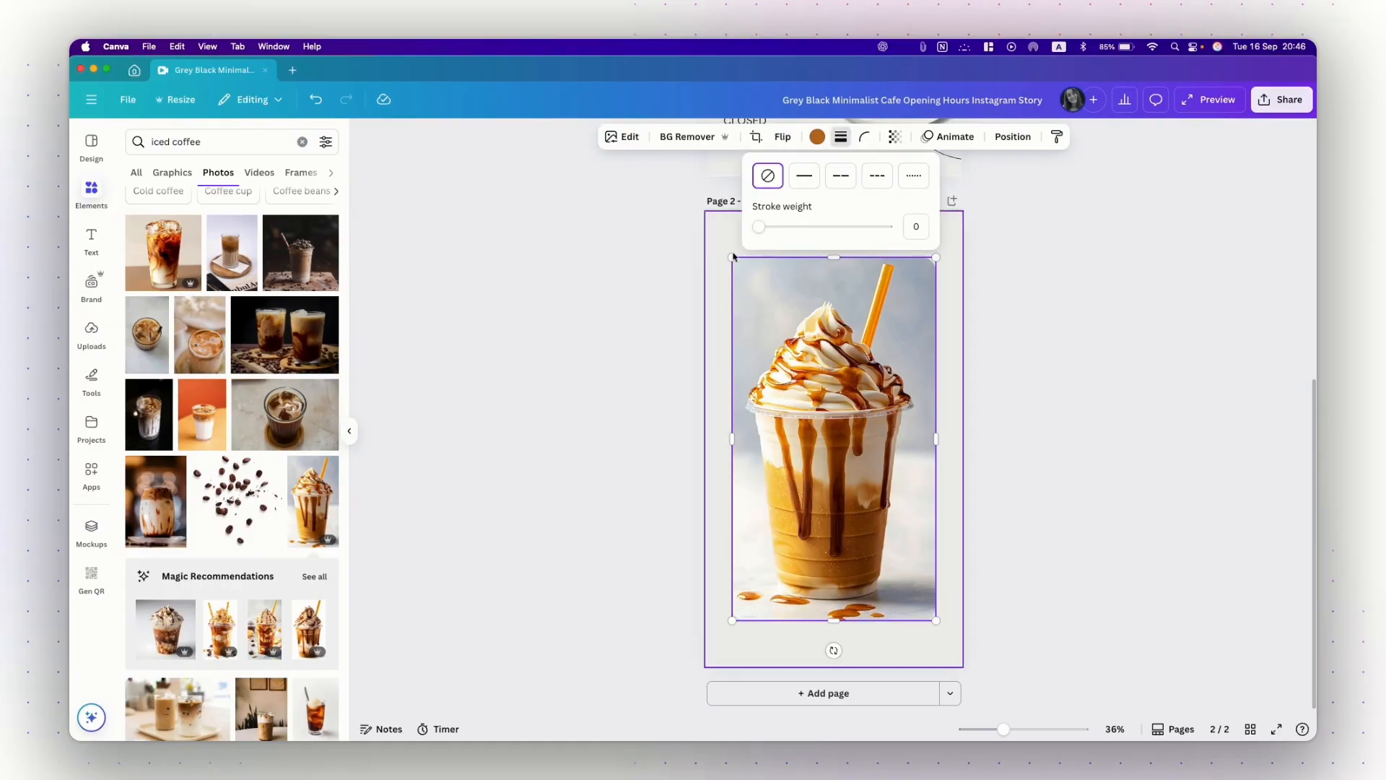
pyautogui.click(805, 178)
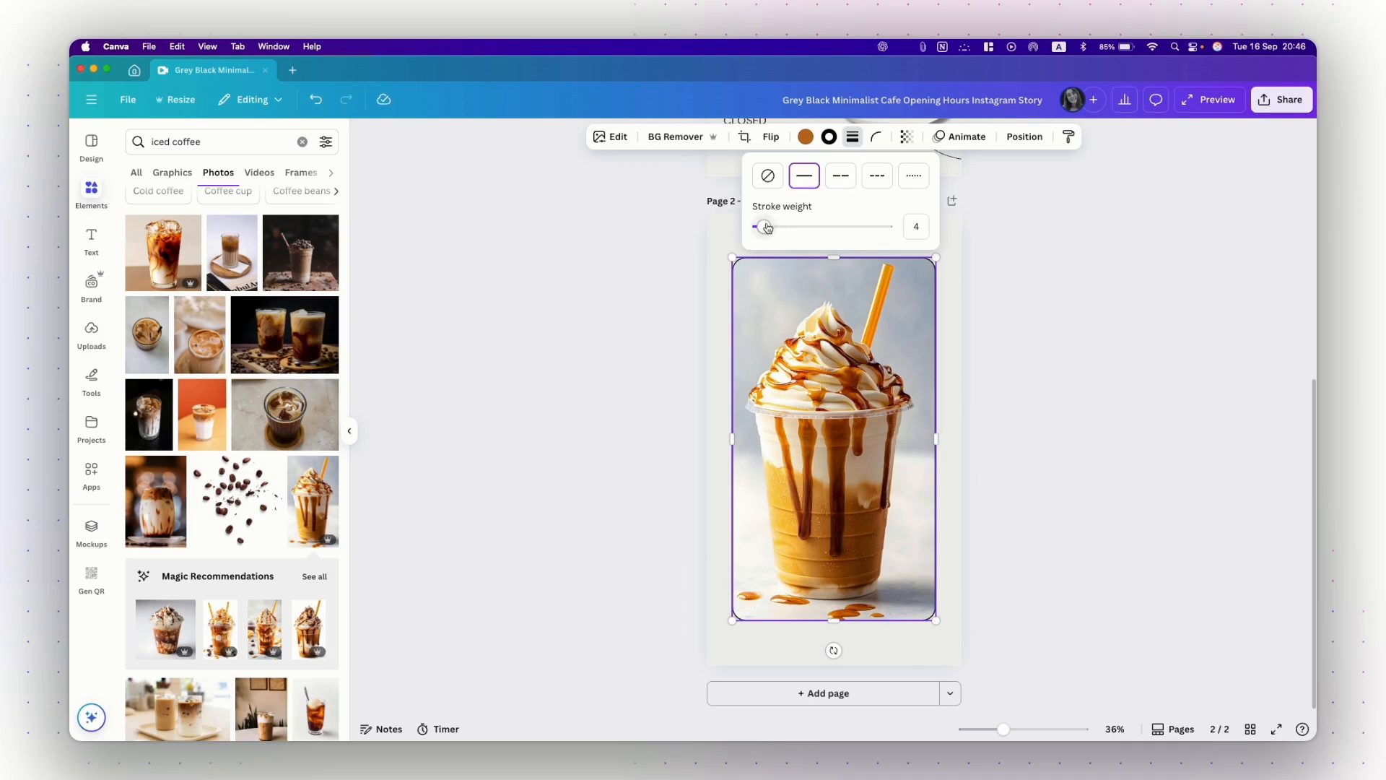
pyautogui.moveTo(768, 228)
pyautogui.mouseDown()
pyautogui.moveTo(794, 229)
pyautogui.moveTo(778, 230)
pyautogui.mouseUp()
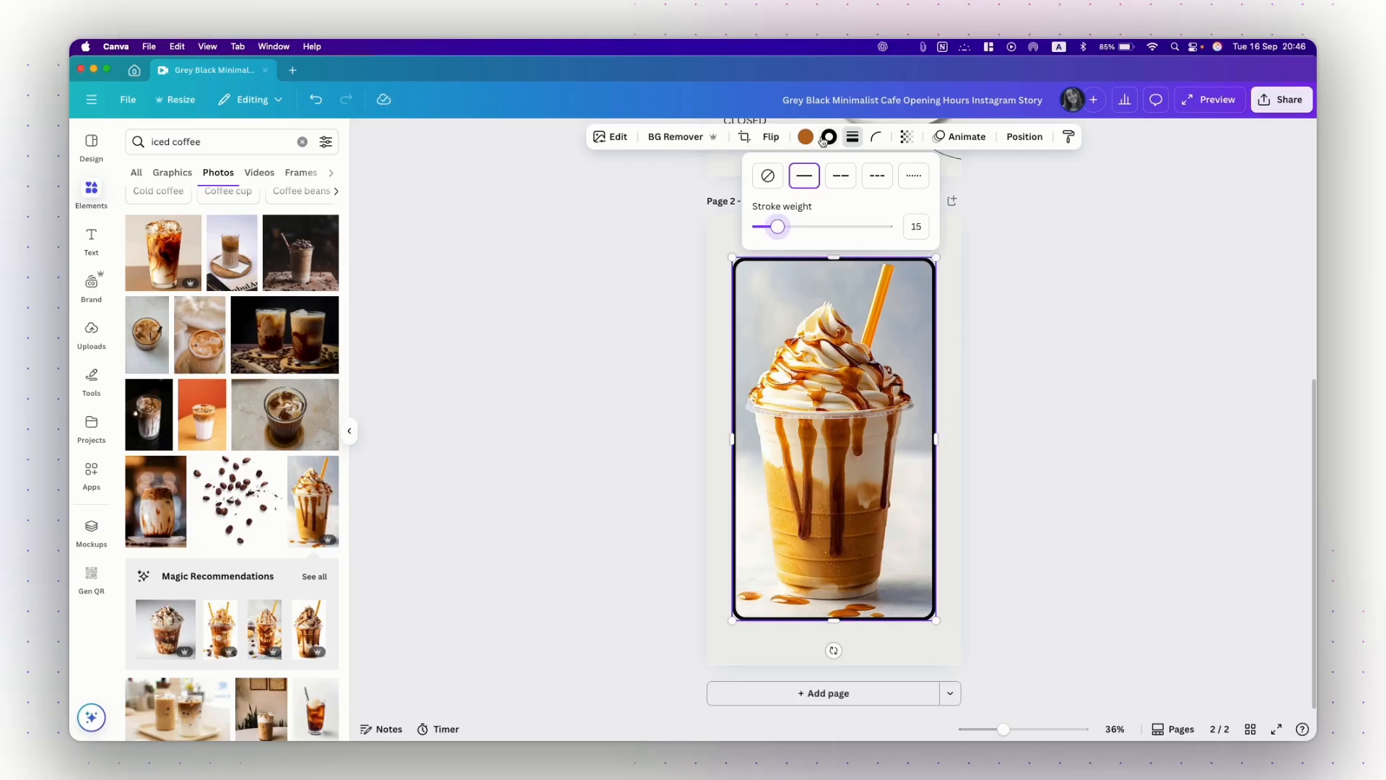
pyautogui.click(828, 137)
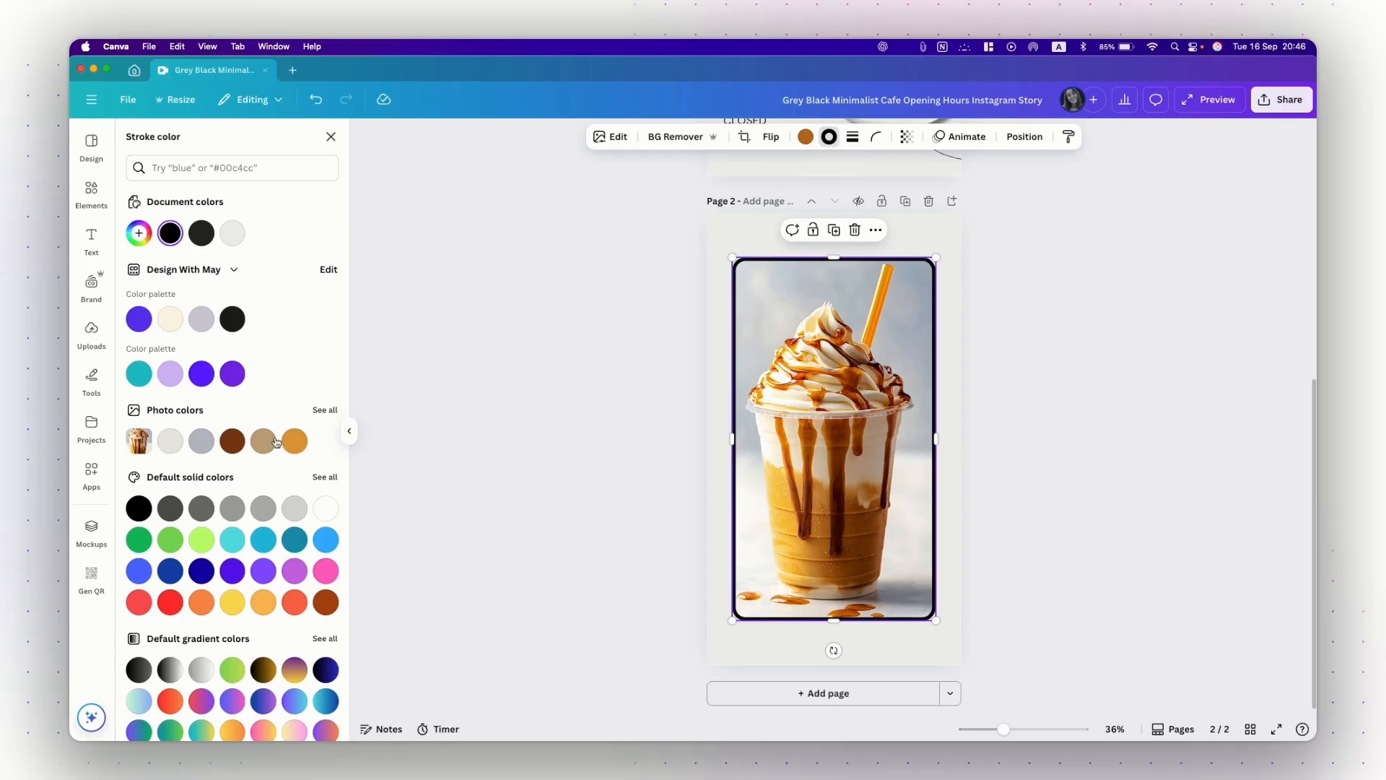
pyautogui.click(235, 445)
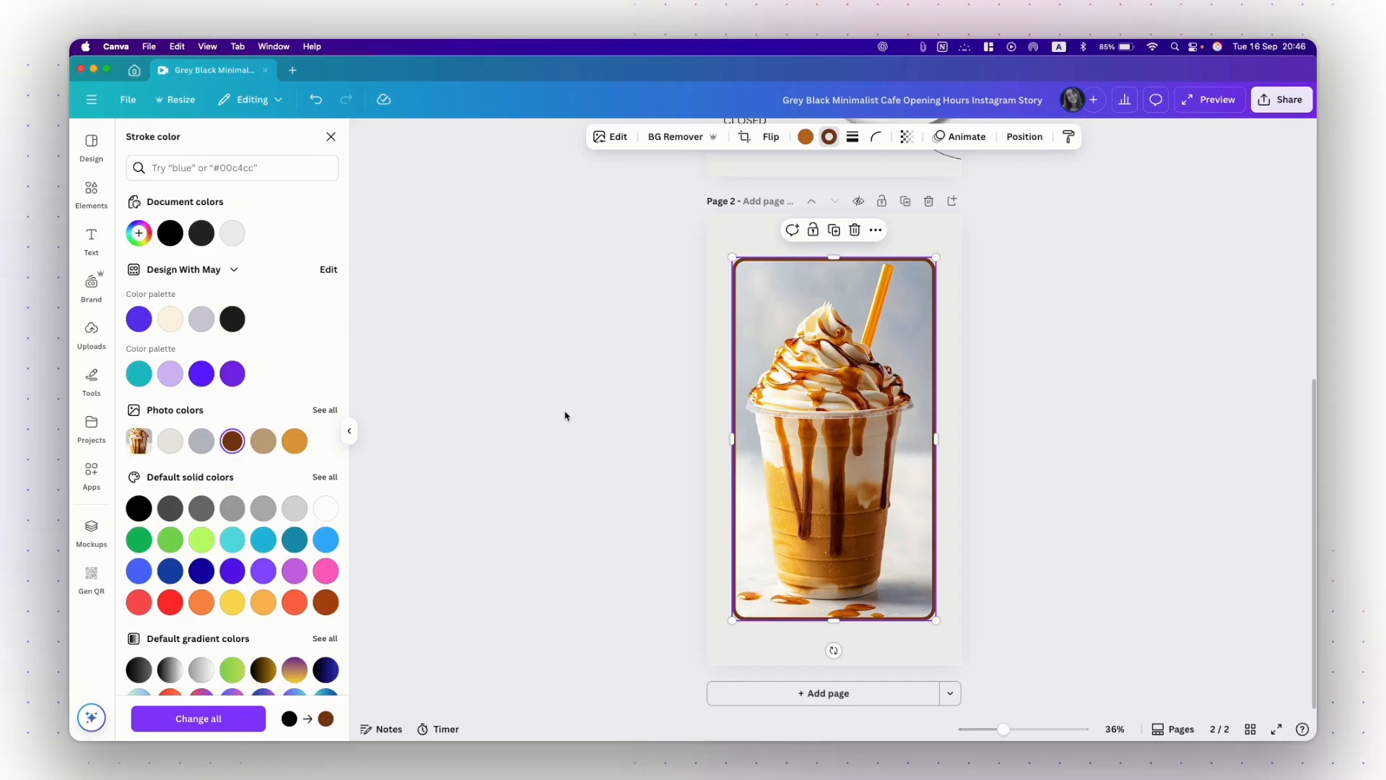
# - Try recoloring the frappe photo with the light grey photo color, and undo the recolor
pyautogui.click(806, 137)
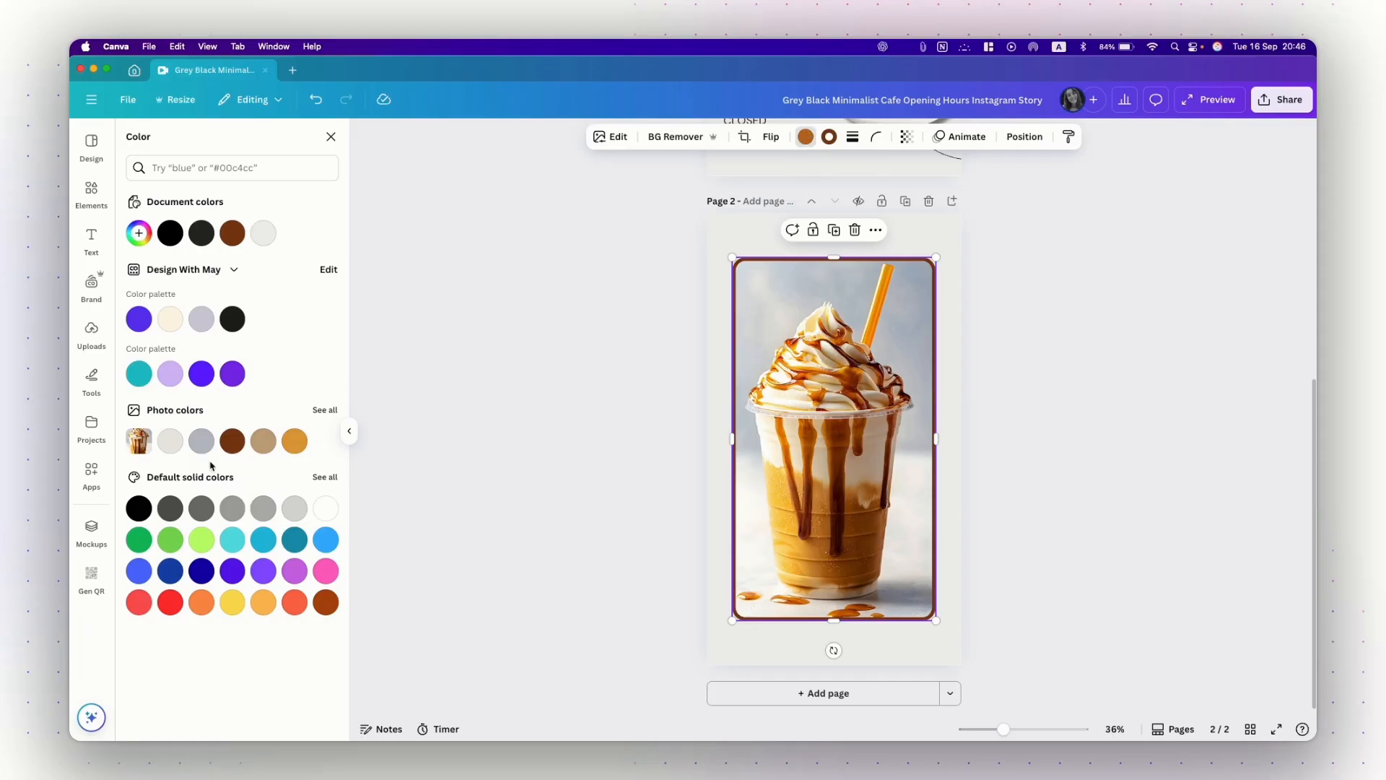
pyautogui.click(171, 442)
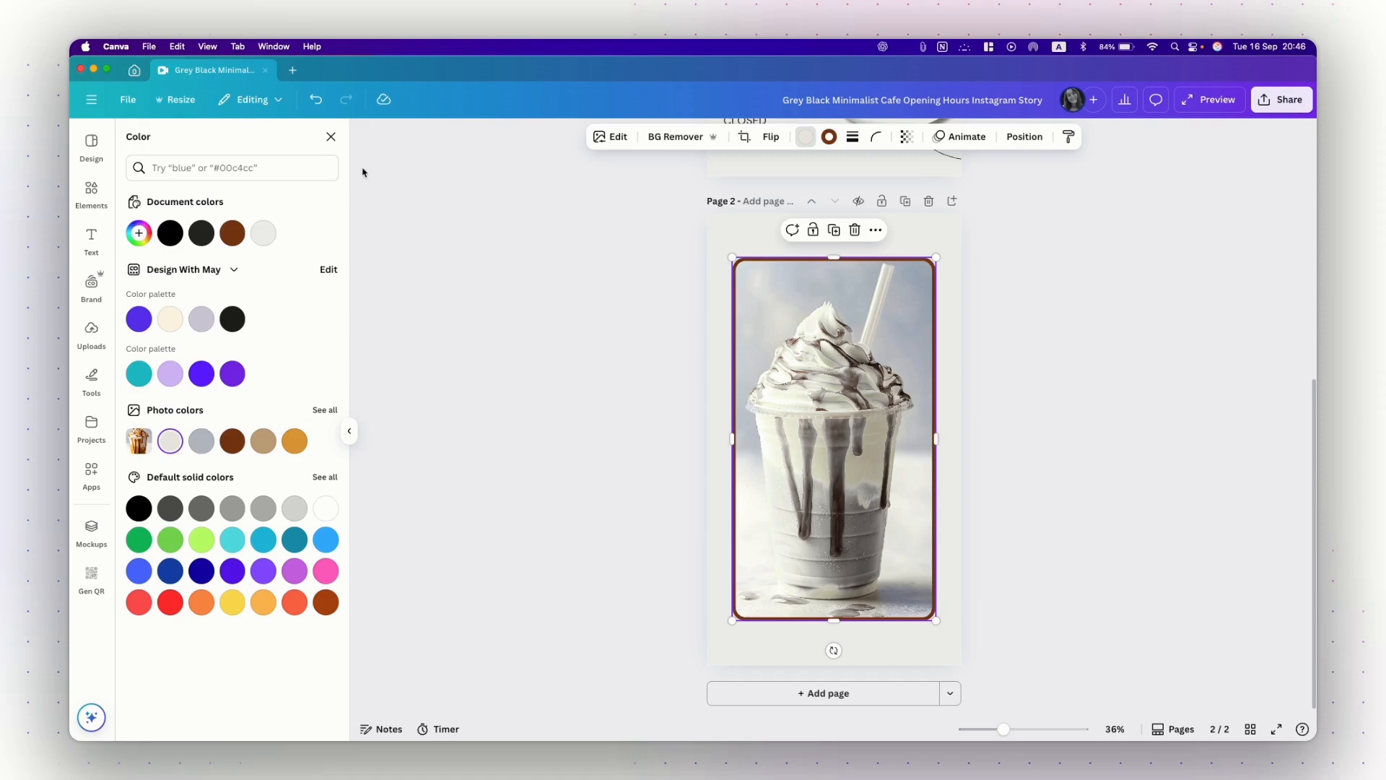
pyautogui.click(317, 107)
pyautogui.click(622, 434)
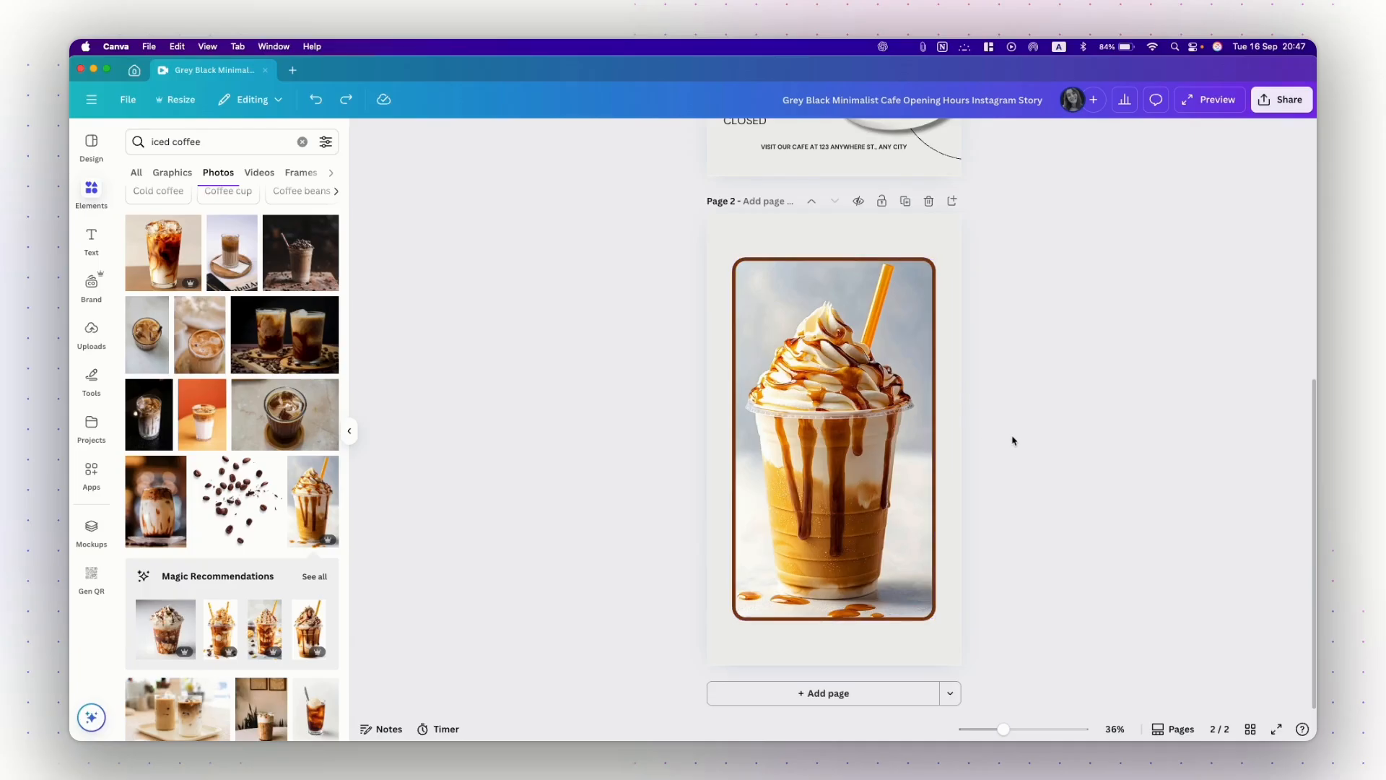
# - Look up the frappe photo's info and show more elements by its creator
pyautogui.rightClick(833, 391)
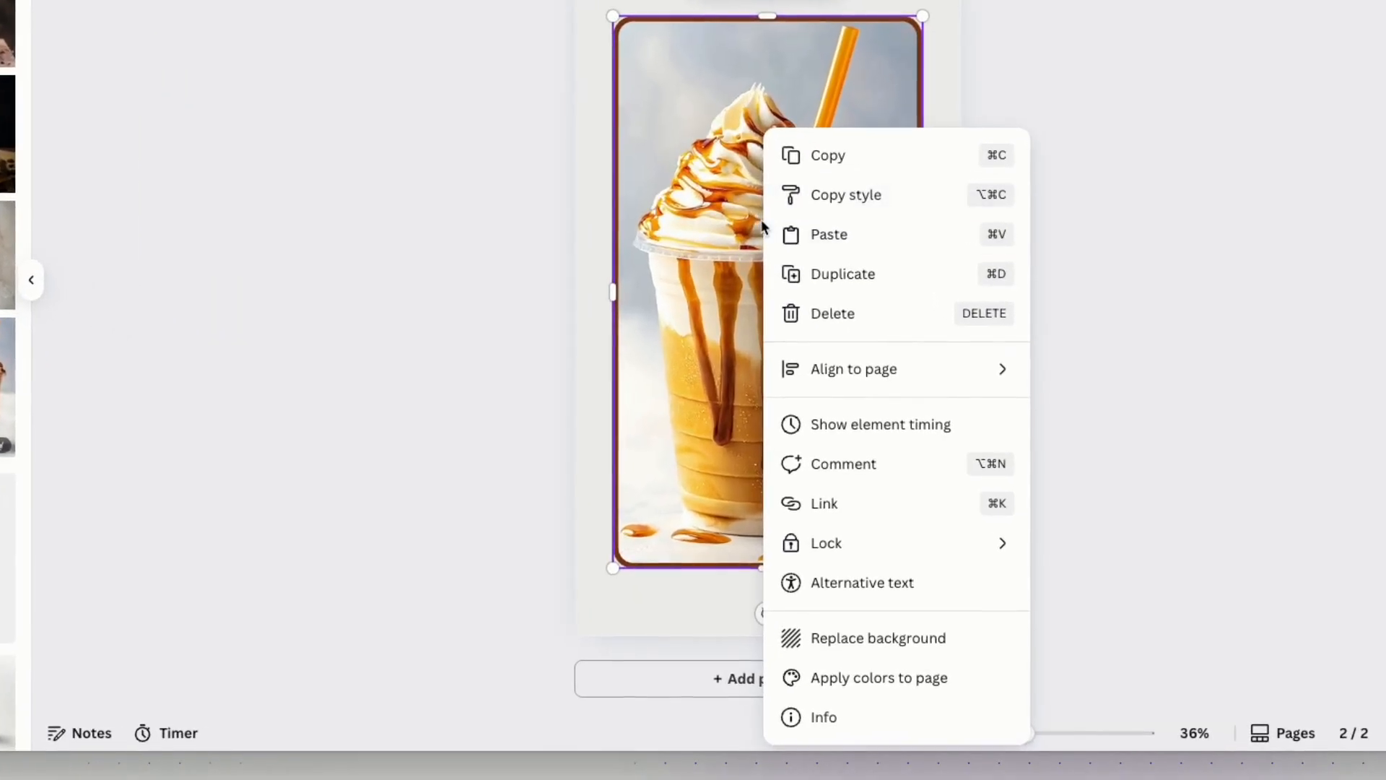
pyautogui.click(850, 718)
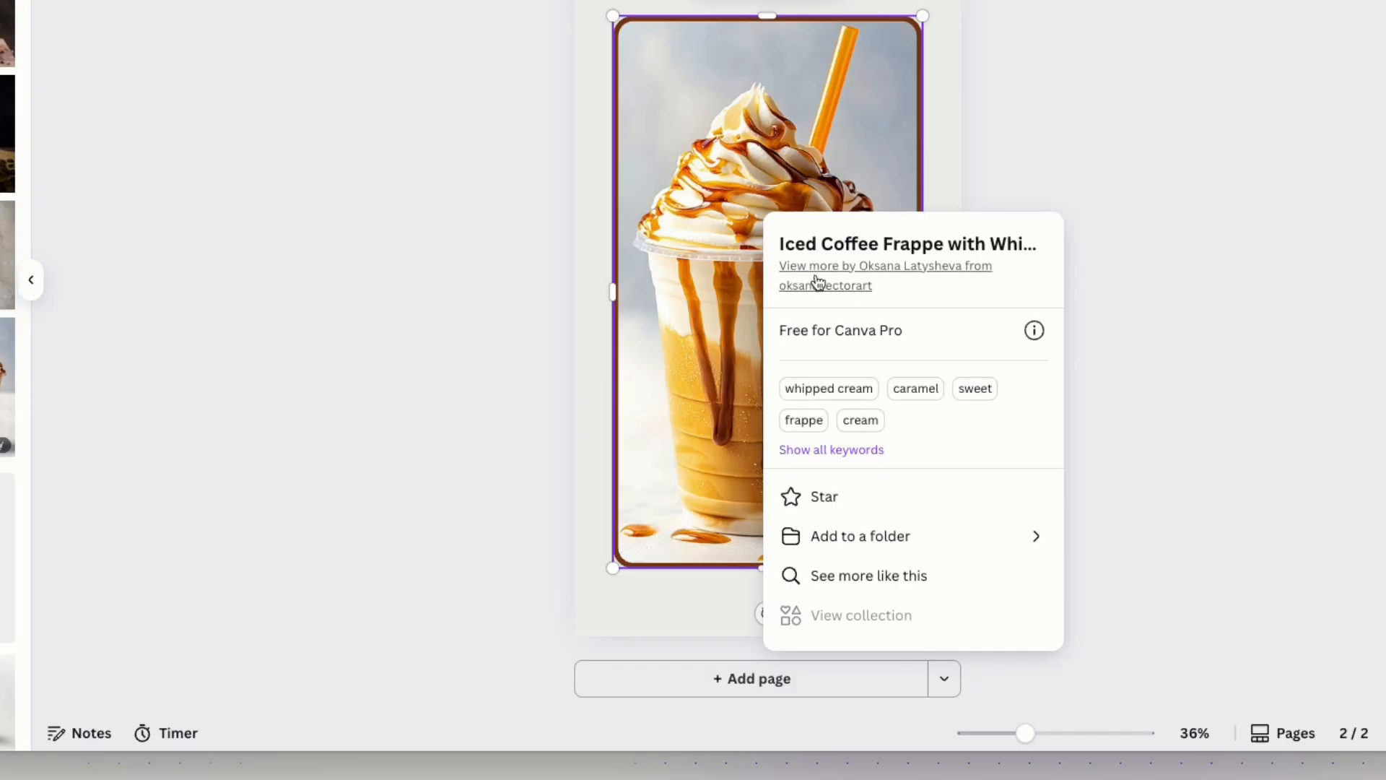
pyautogui.click(817, 283)
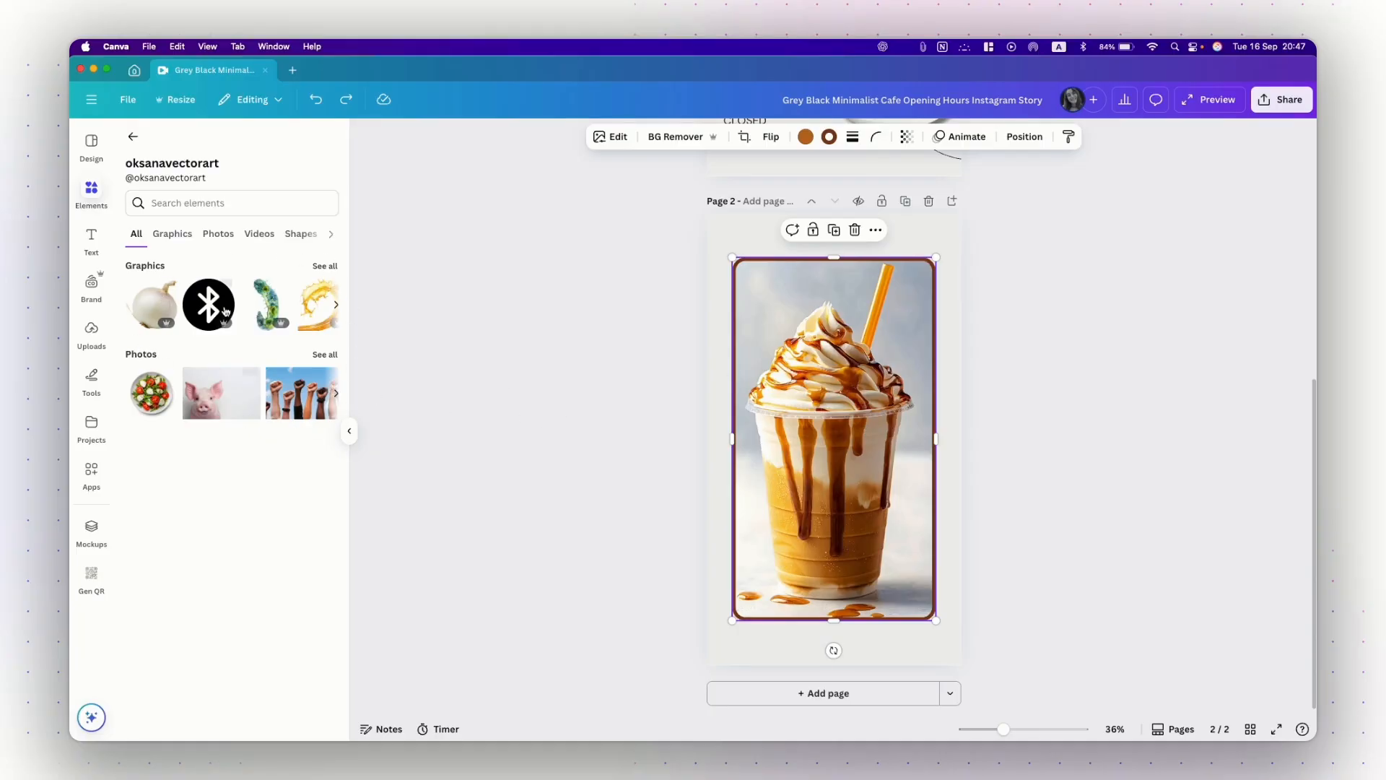
# - Read the licensing terms in the frappe photo's info, and close them
pyautogui.rightClick(785, 424)
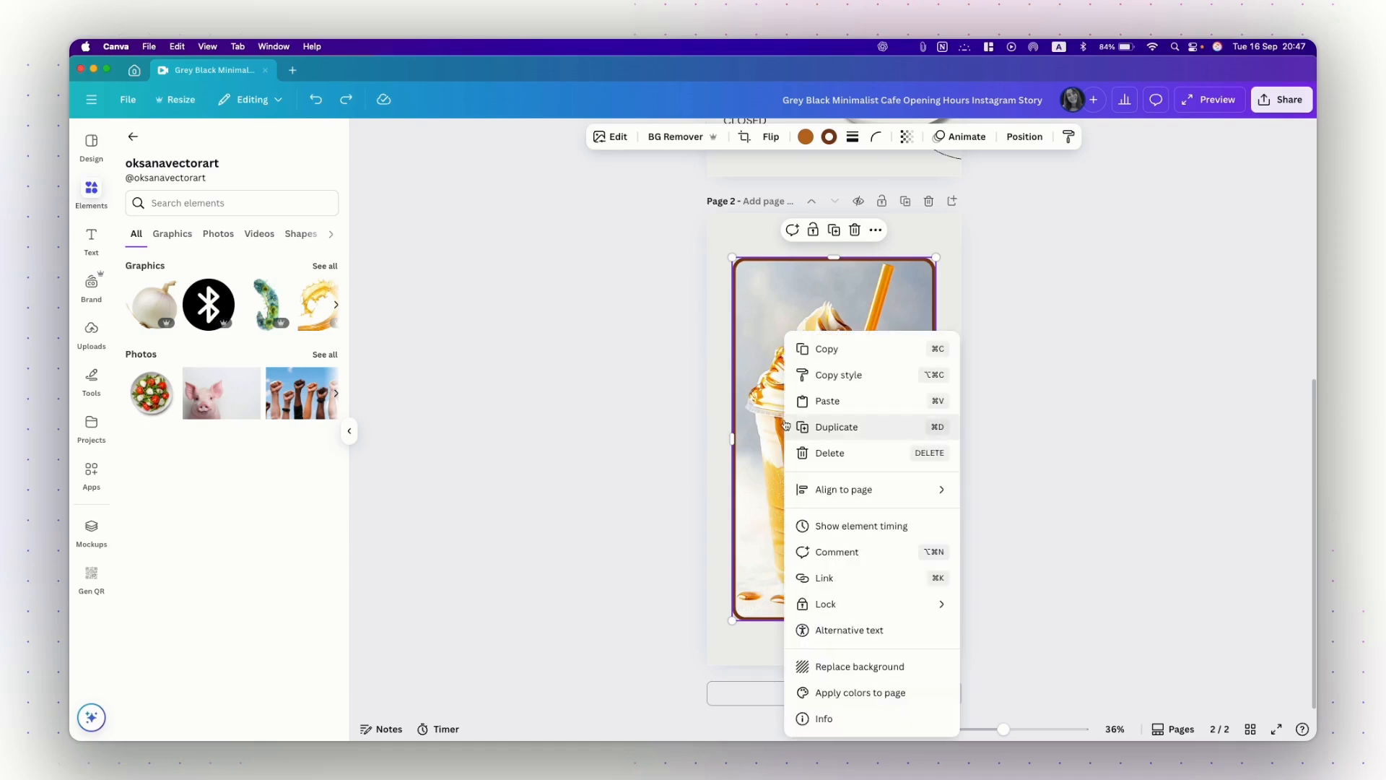
pyautogui.click(829, 717)
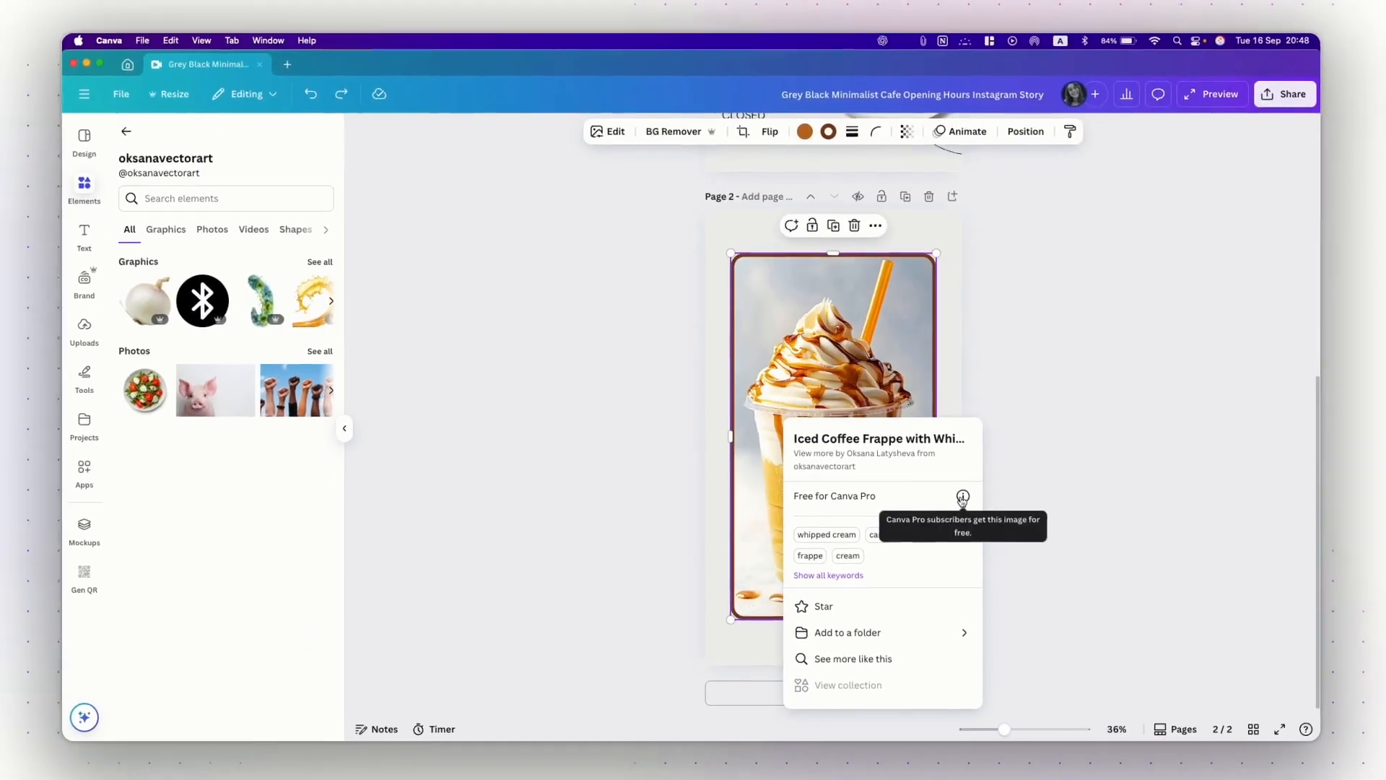
pyautogui.click(996, 379)
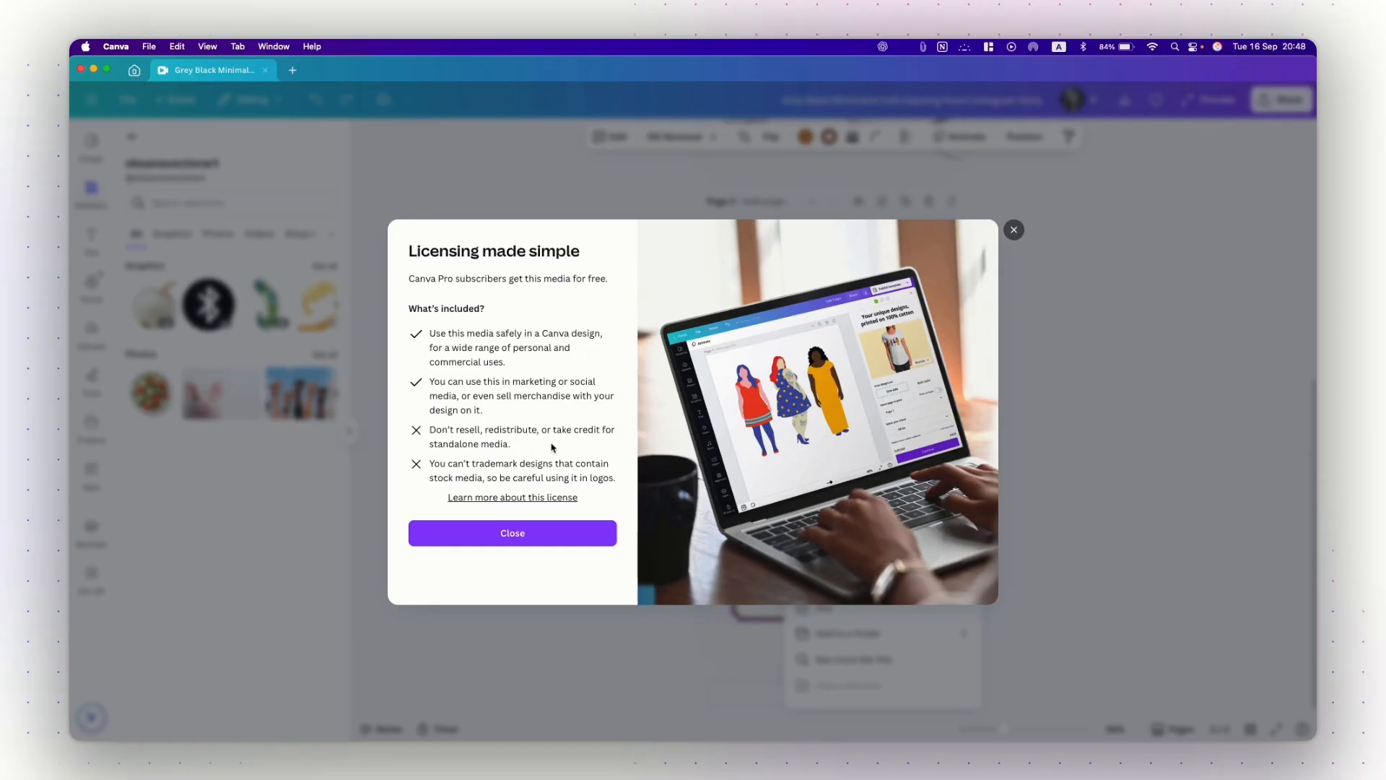
pyautogui.click(1014, 230)
# - Show all keywords listed in the frappe photo's info
pyautogui.rightClick(794, 570)
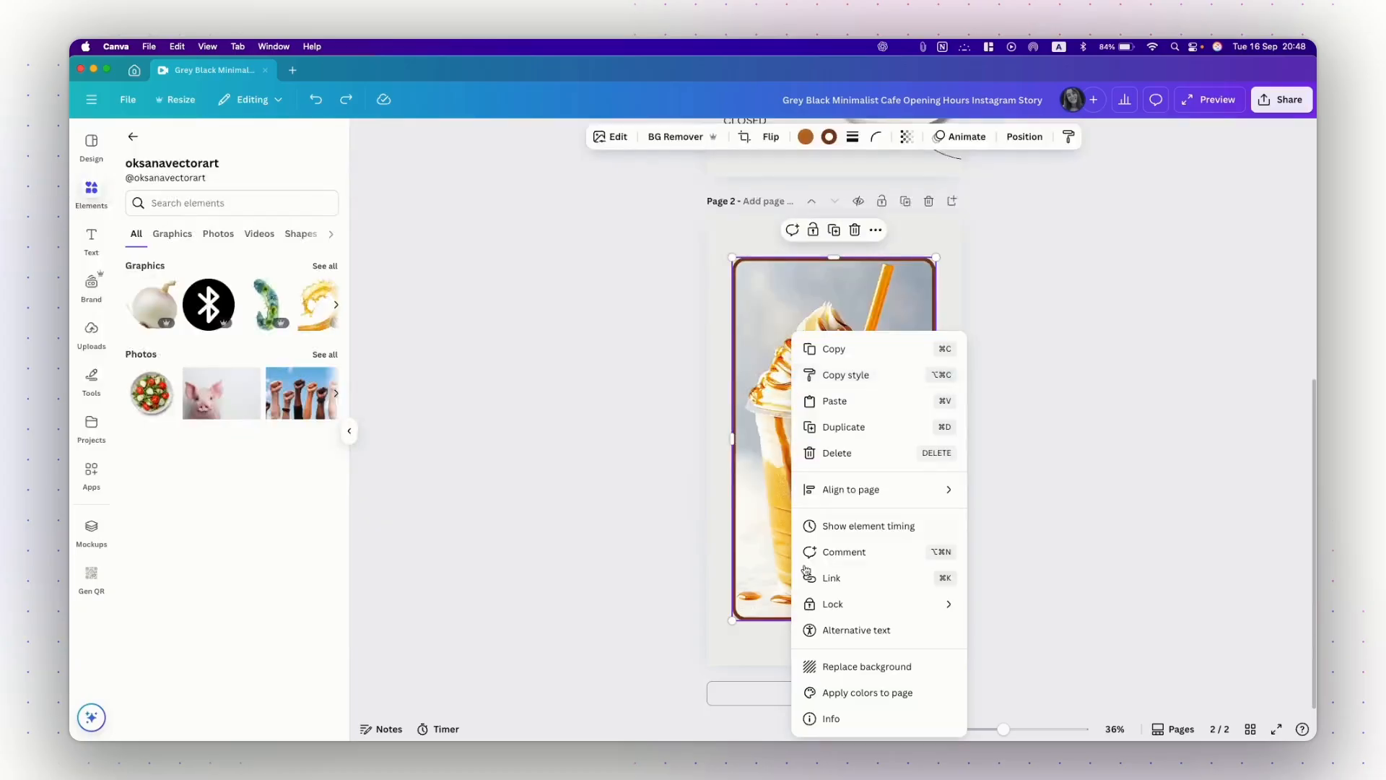
pyautogui.click(827, 719)
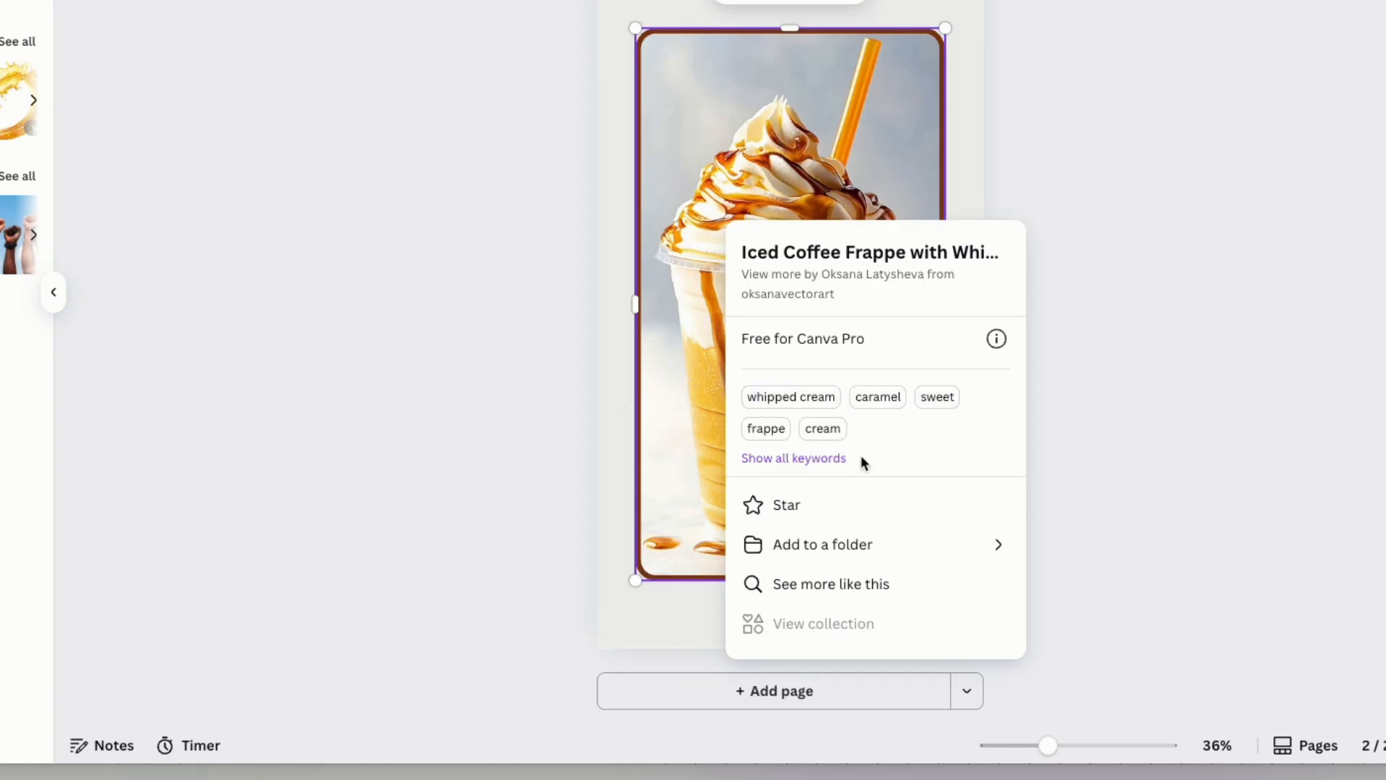
pyautogui.click(771, 466)
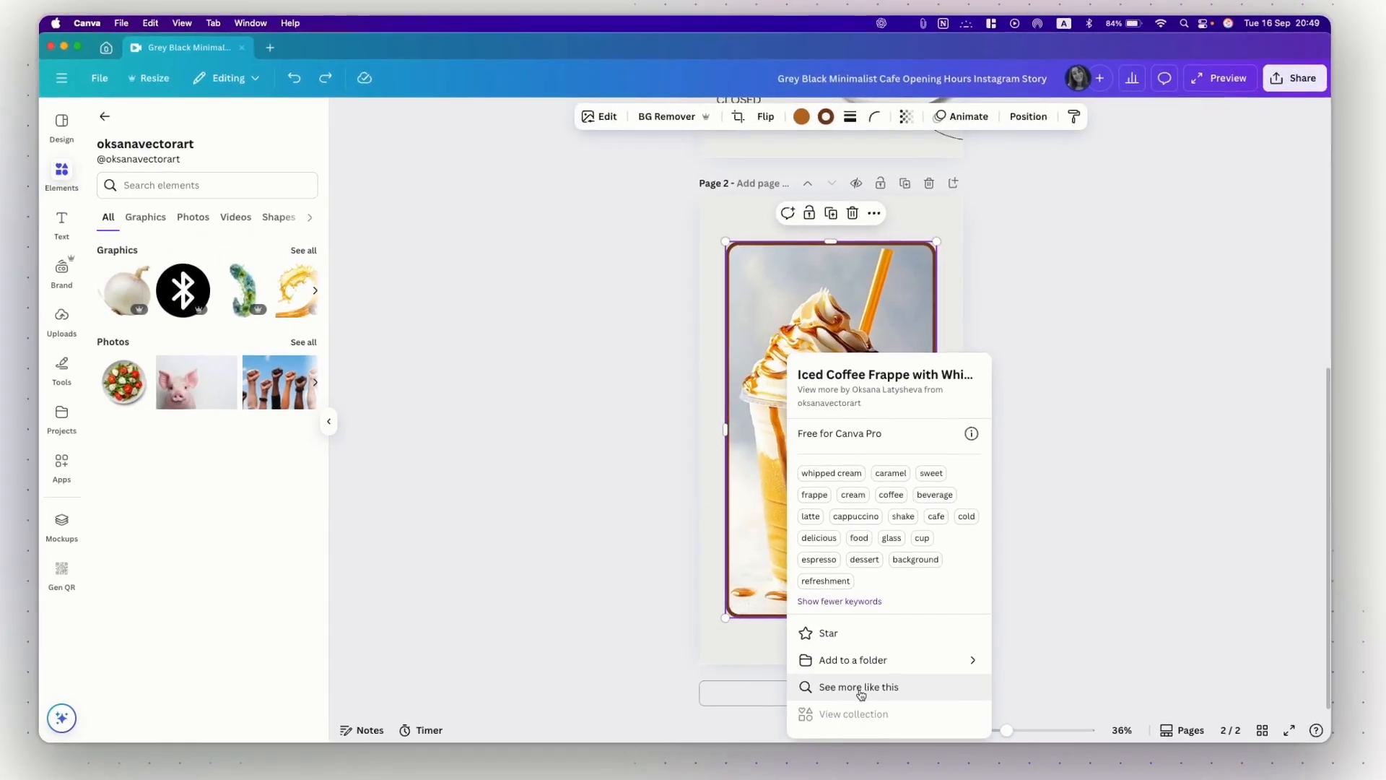
# - Find more images like the frappe photo and browse the Magic recommendations
pyautogui.click(859, 690)
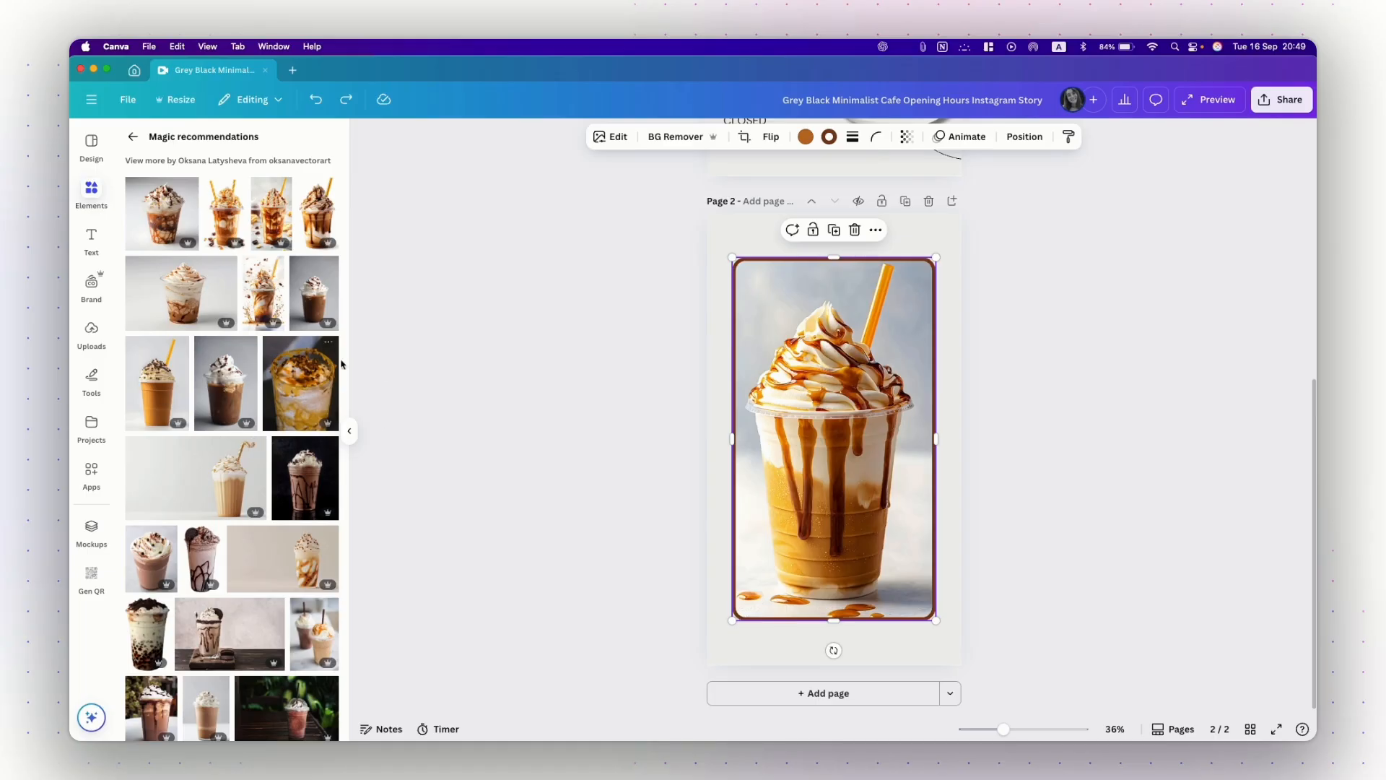
pyautogui.scroll(-5, 273, 474)
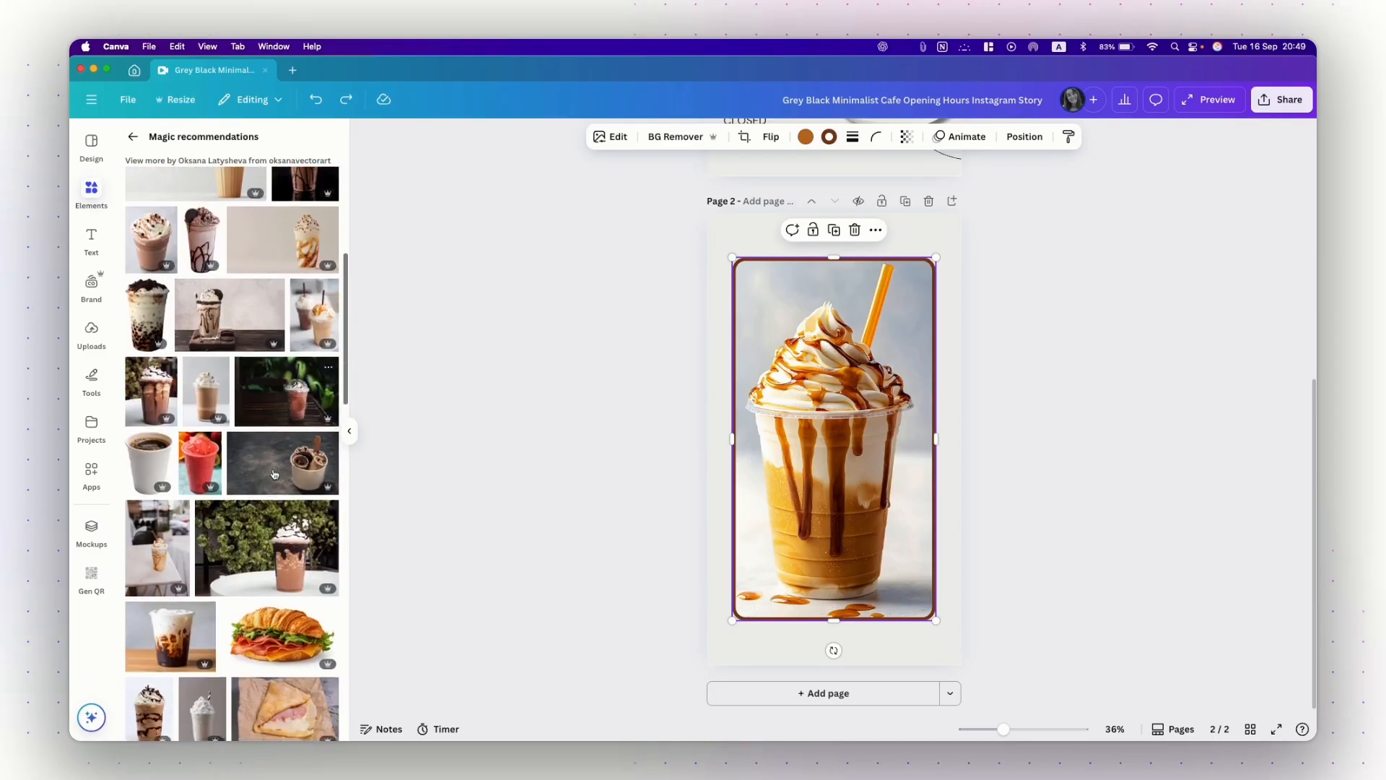
pyautogui.scroll(1, 226, 457)
pyautogui.scroll(-3, 226, 457)
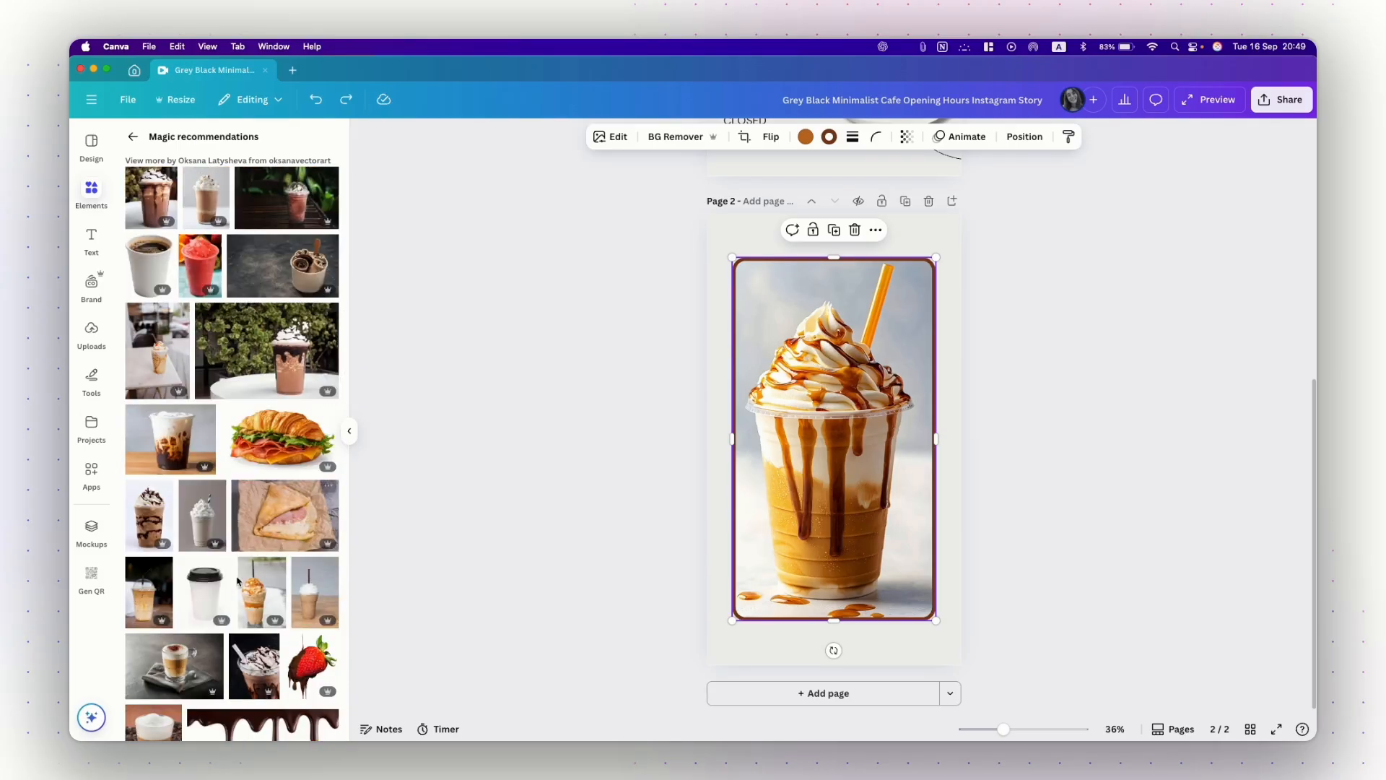
pyautogui.scroll(-2, 238, 579)
pyautogui.scroll(10, 238, 588)
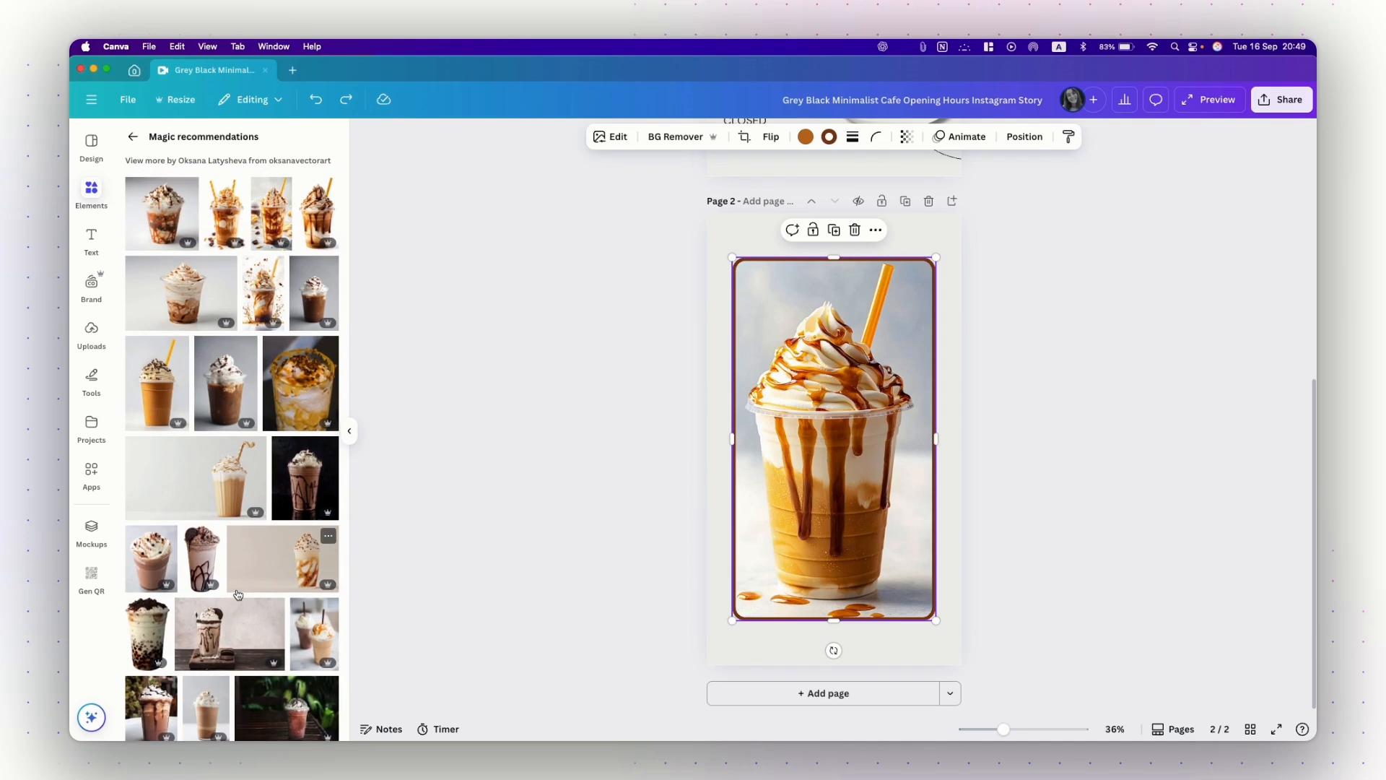
# - Check the frappe photo's info again, then close it and deselect the photo
pyautogui.rightClick(835, 398)
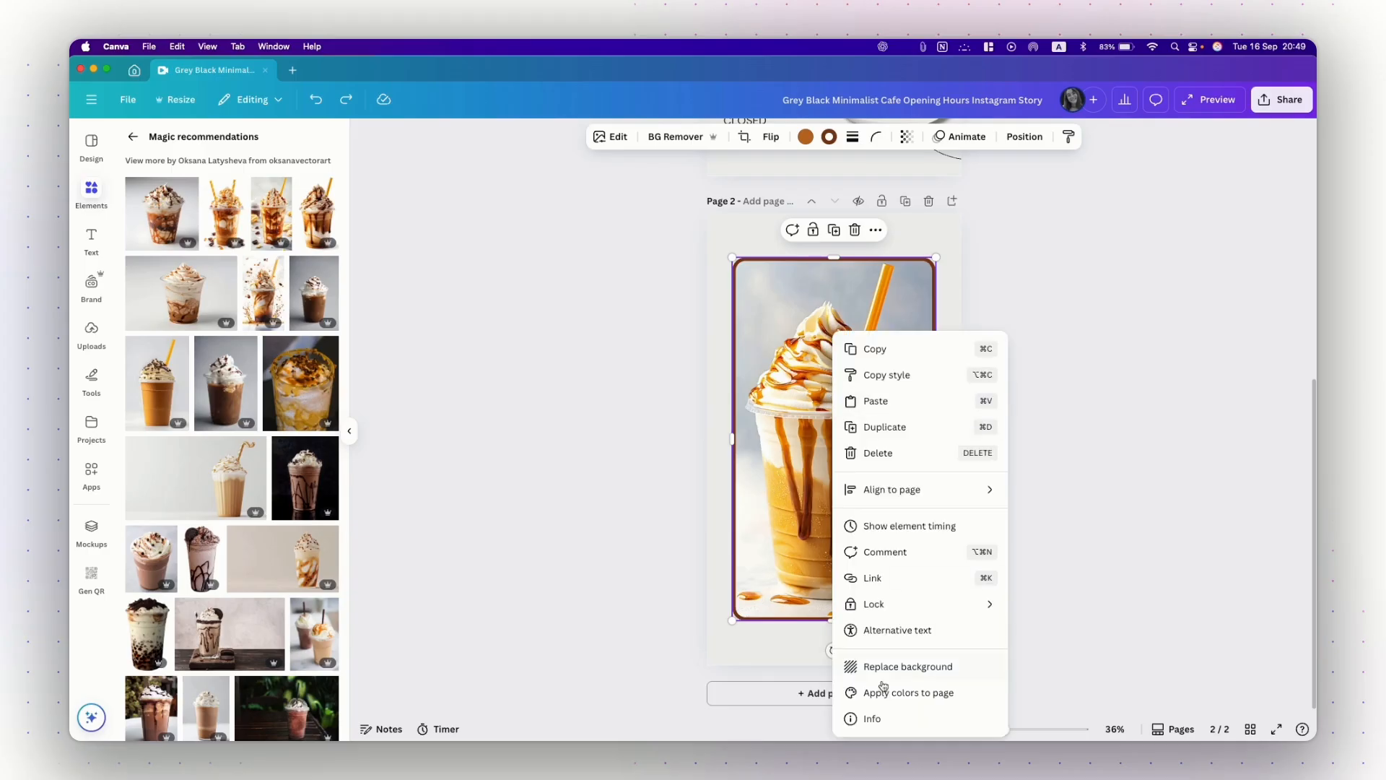
pyautogui.click(888, 721)
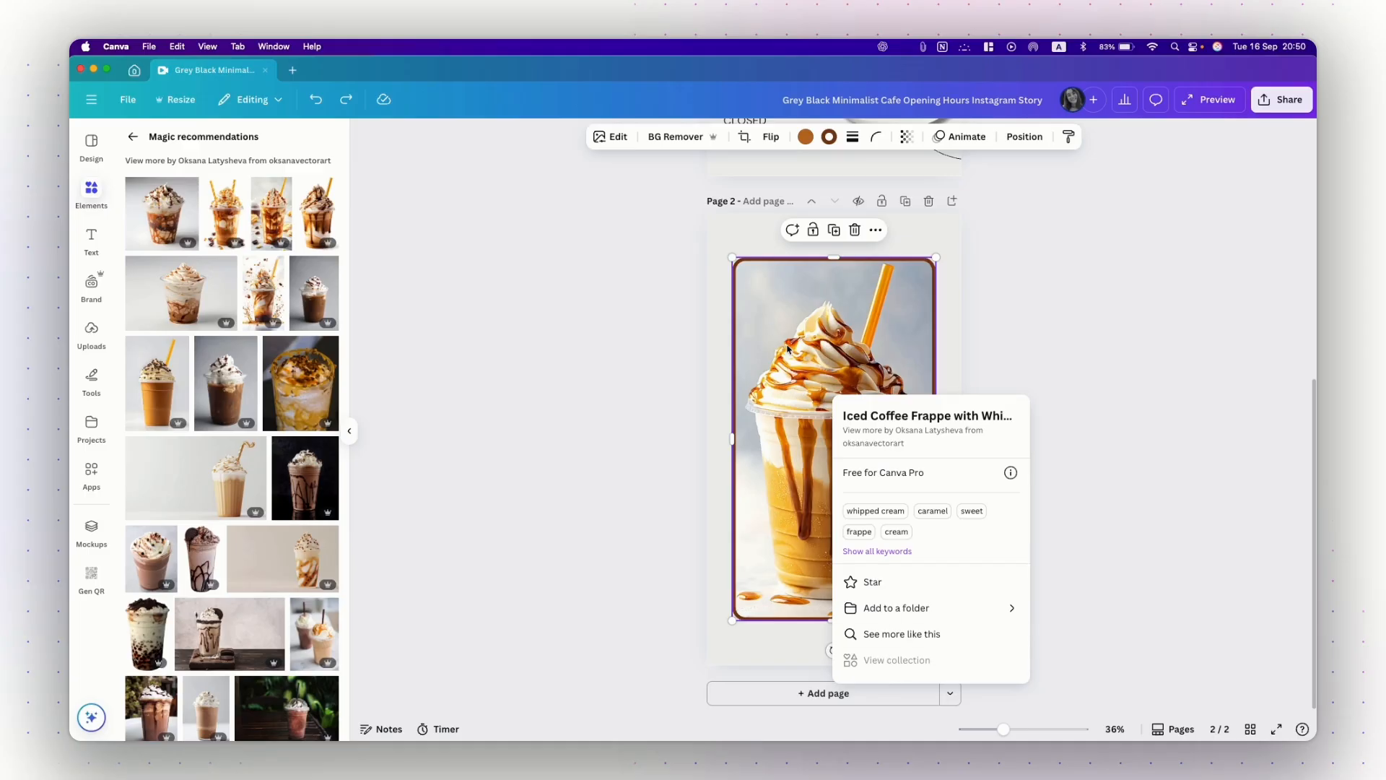
pyautogui.click(654, 360)
pyautogui.click(654, 360)
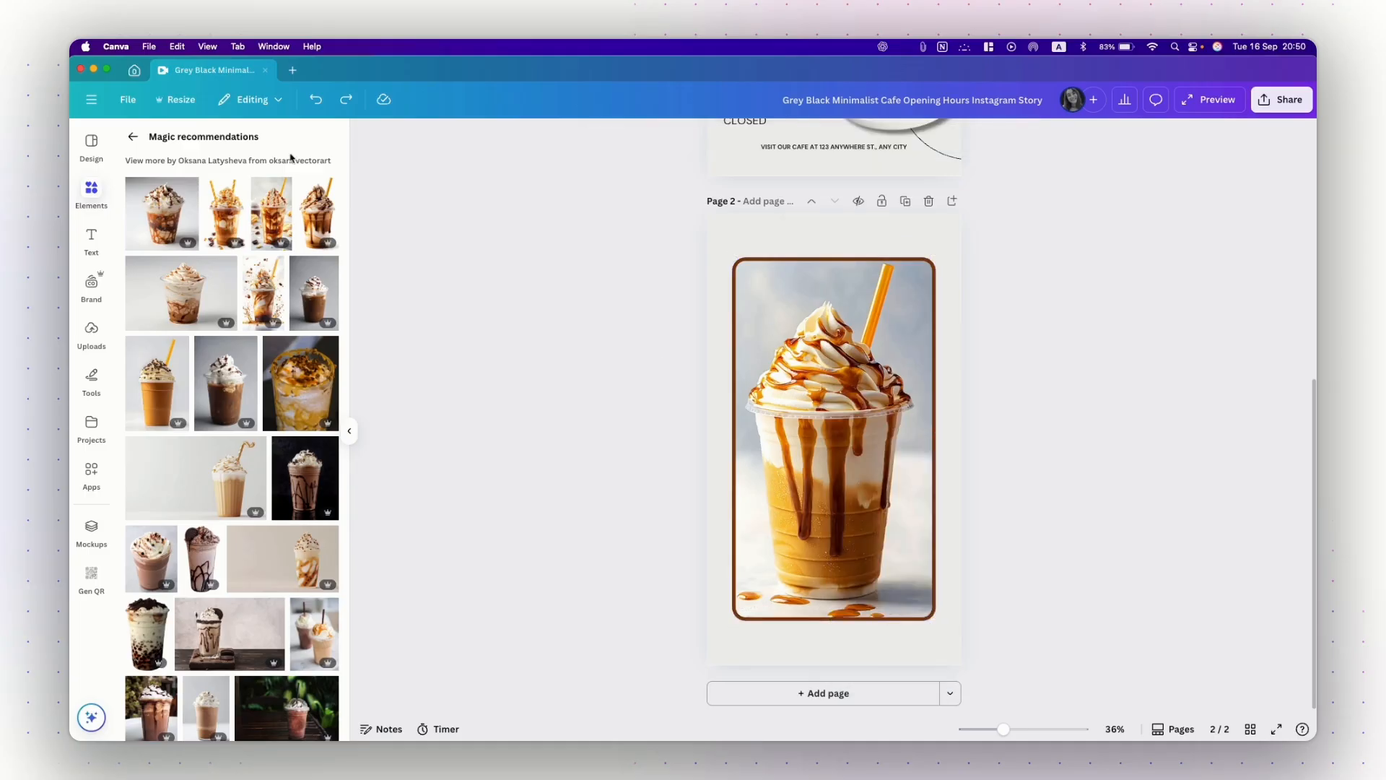
# - Return to the element library, search for iced coffee again and browse all matching graphics
pyautogui.click(135, 139)
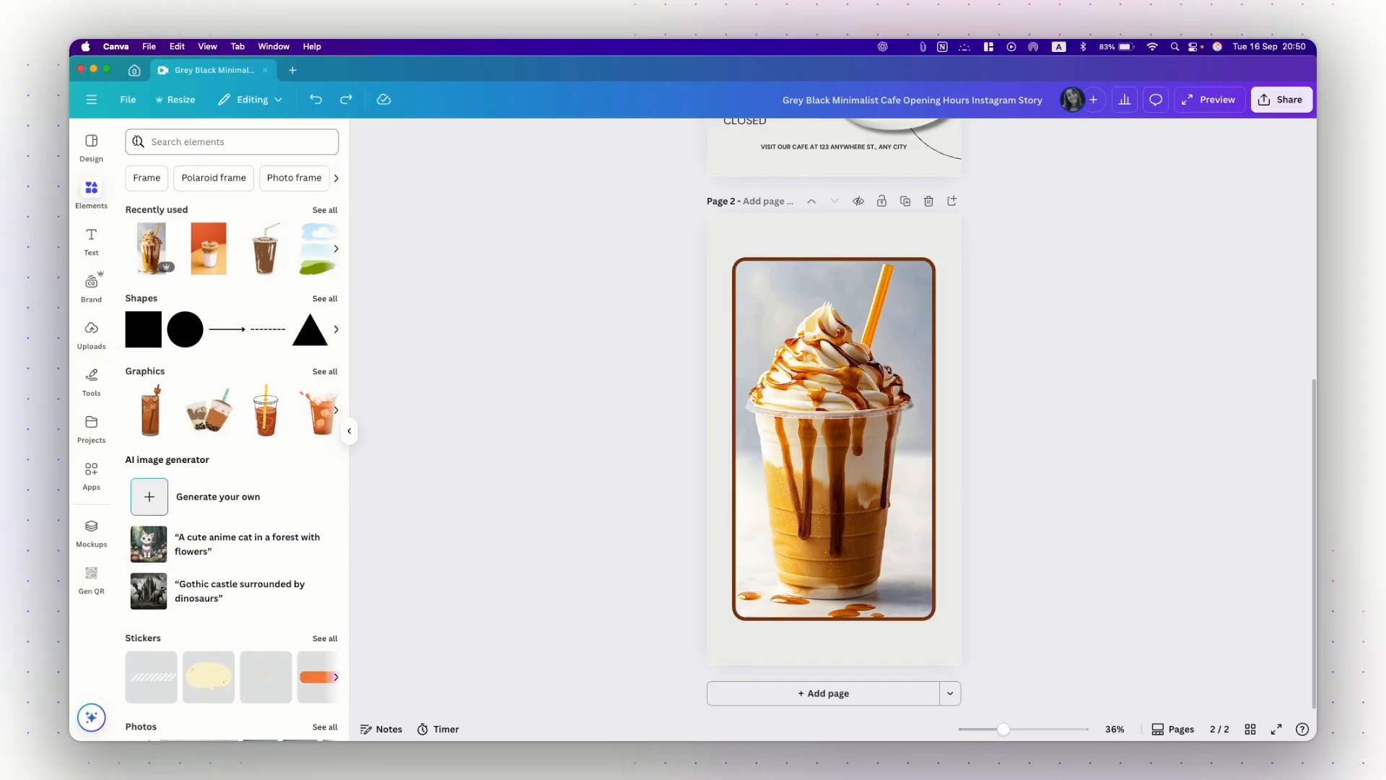
pyautogui.click(139, 142)
pyautogui.click(162, 214)
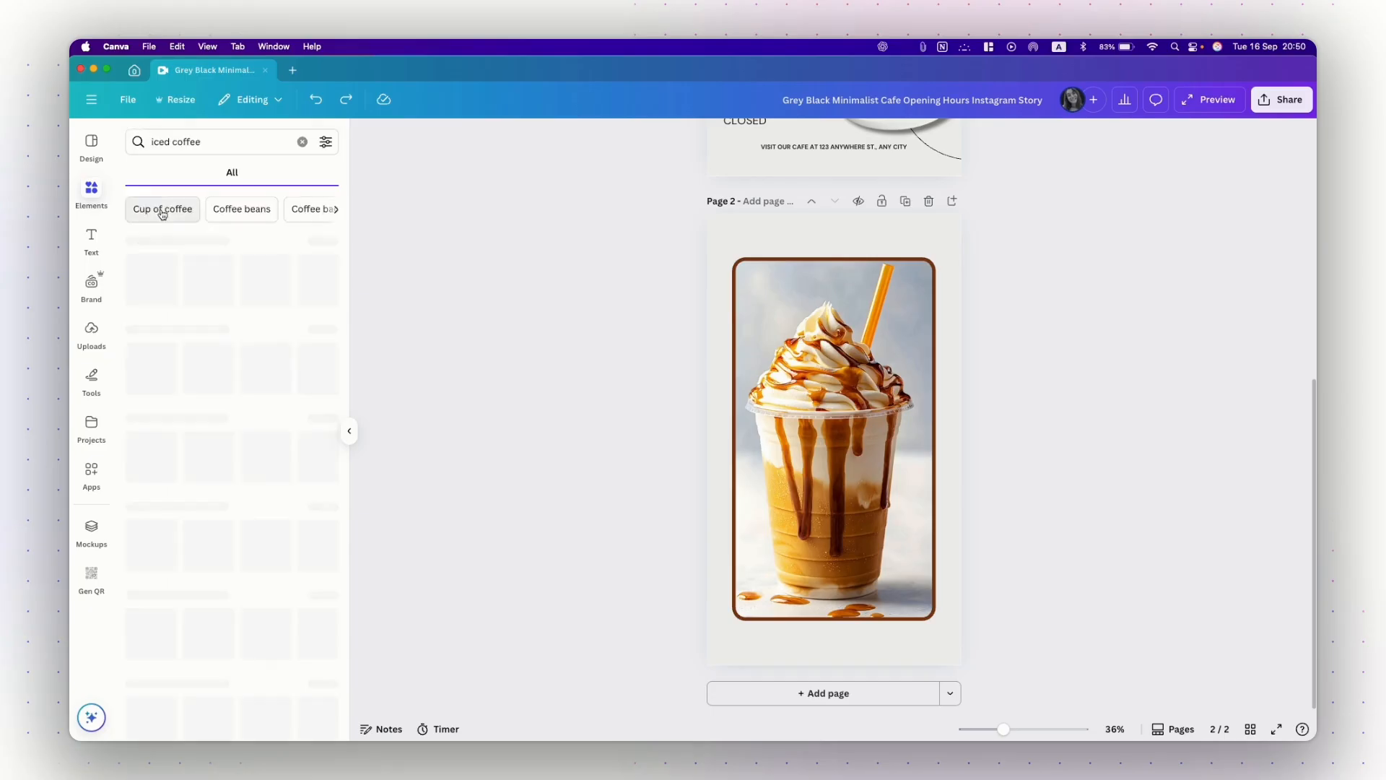
pyautogui.click(326, 243)
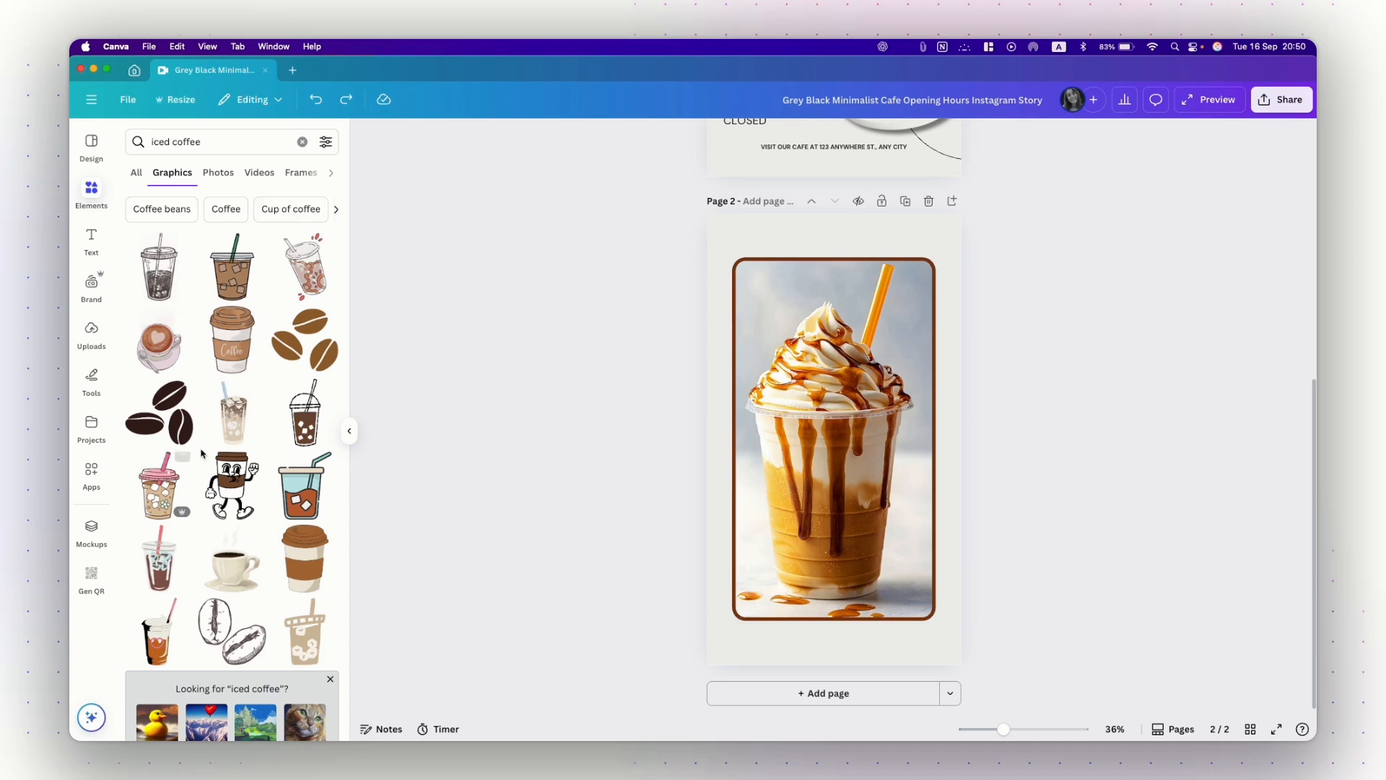
pyautogui.scroll(-3, 295, 457)
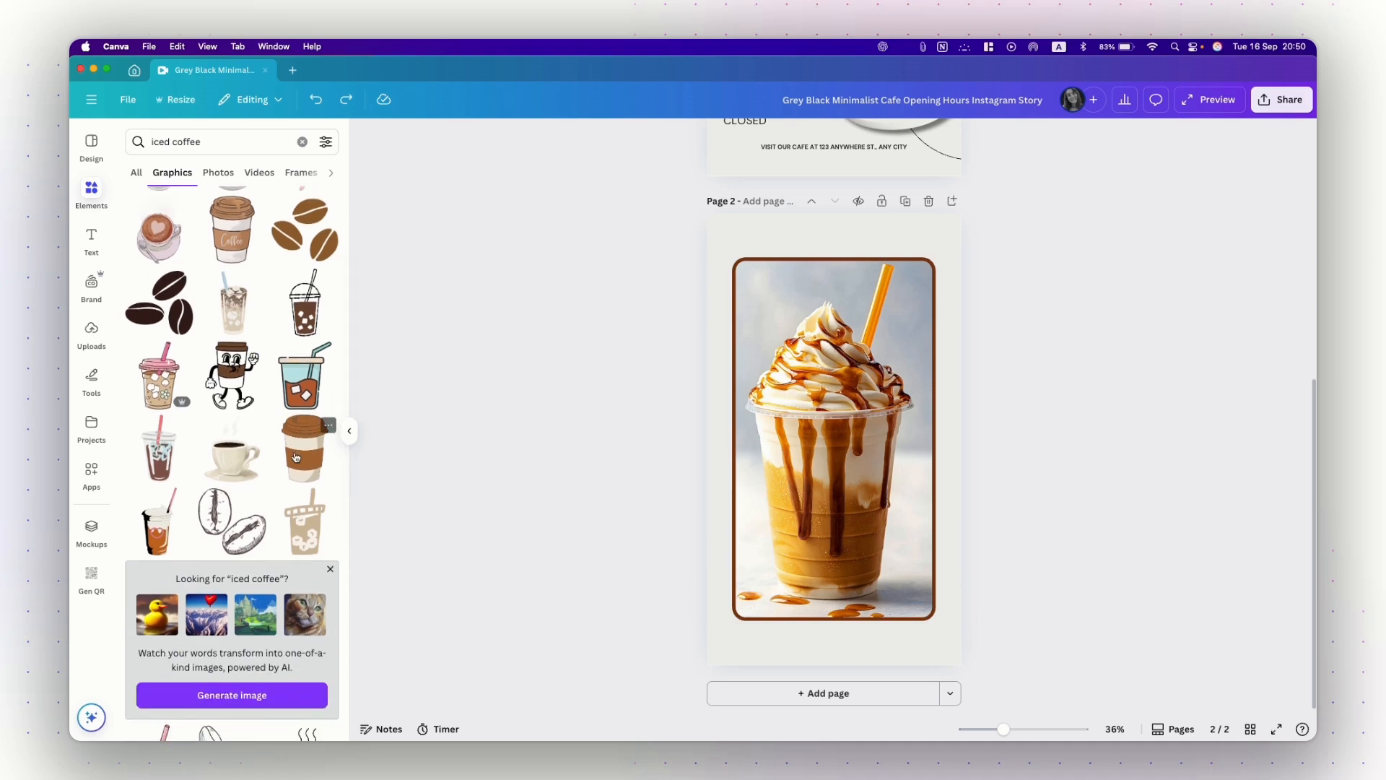
# - Add the brown takeaway coffee cup graphic to page 2 to check its info, and delete the graphic
pyautogui.click(296, 456)
pyautogui.rightClick(806, 437)
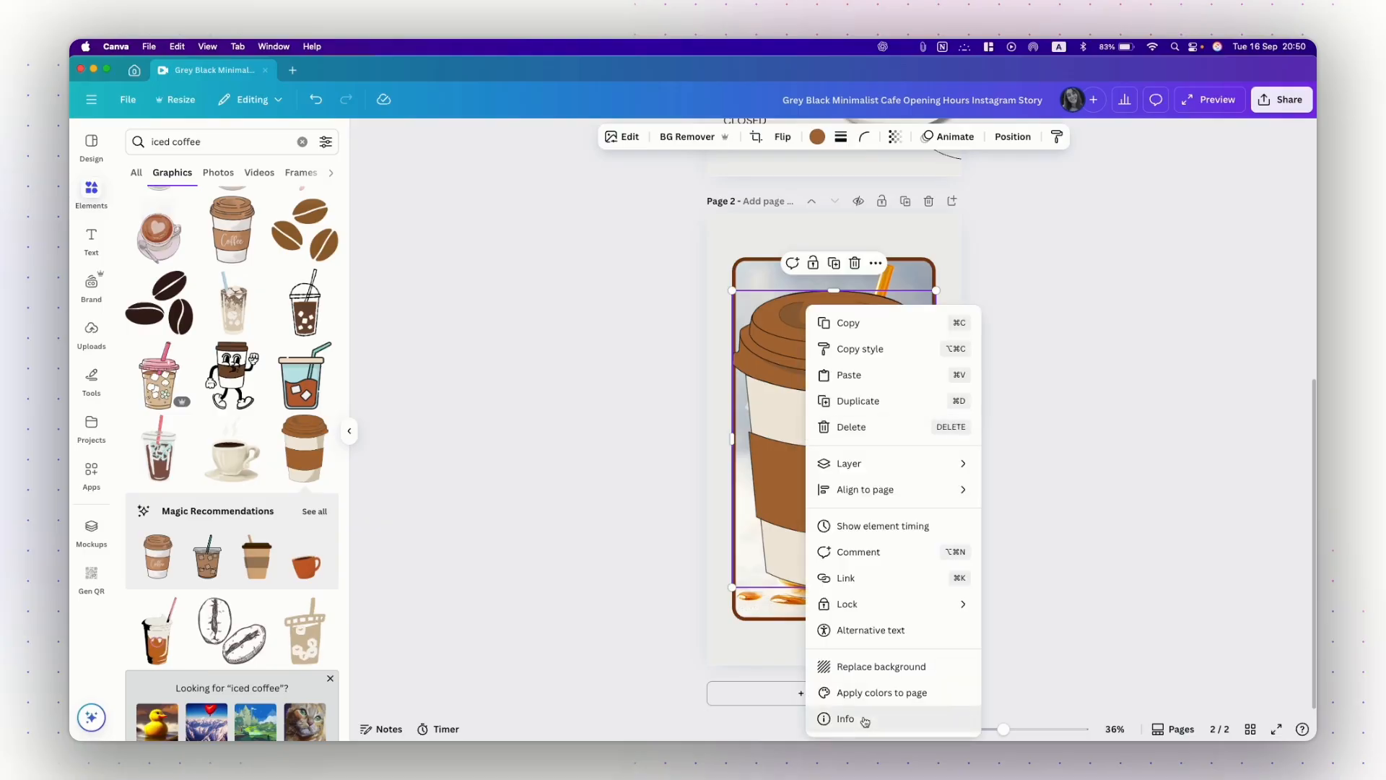
pyautogui.click(864, 721)
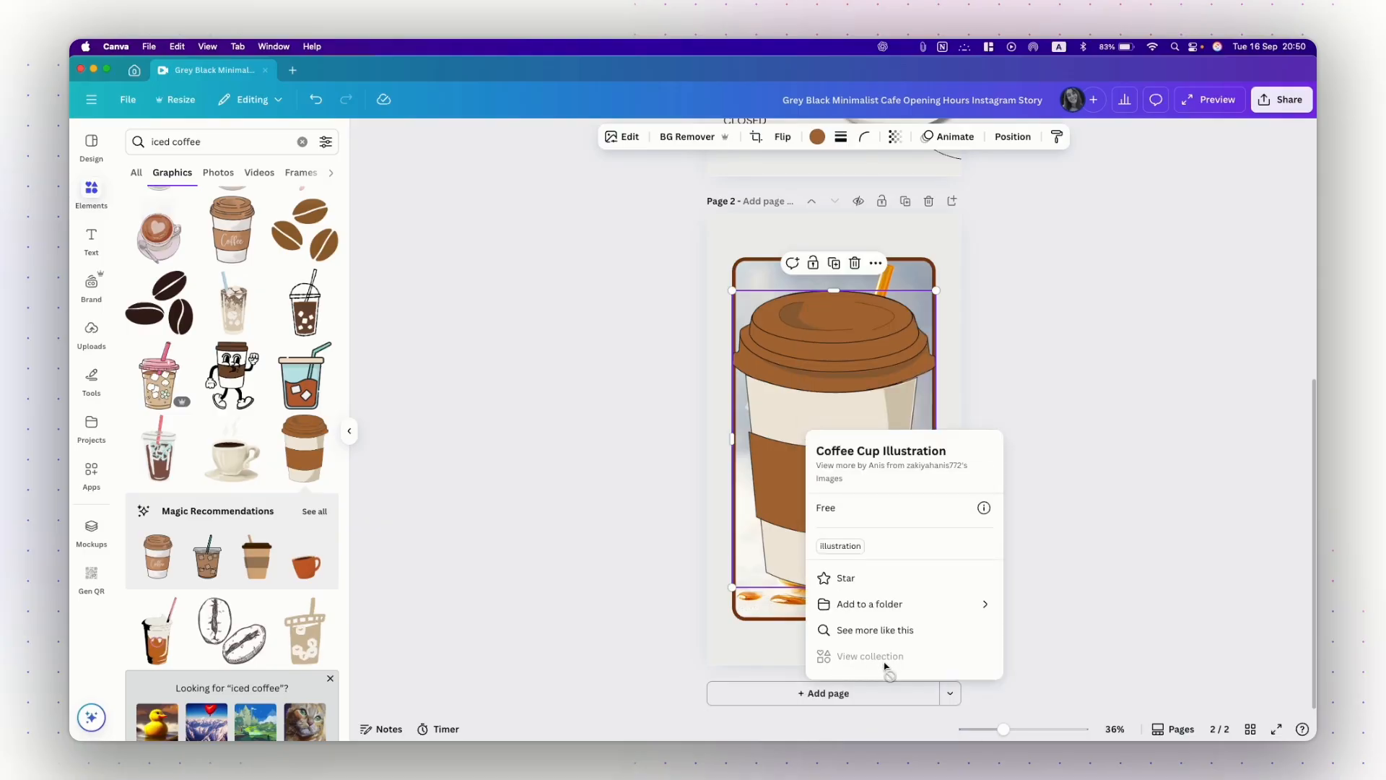
pyautogui.click(595, 518)
pyautogui.click(794, 474)
pyautogui.press('Delete')
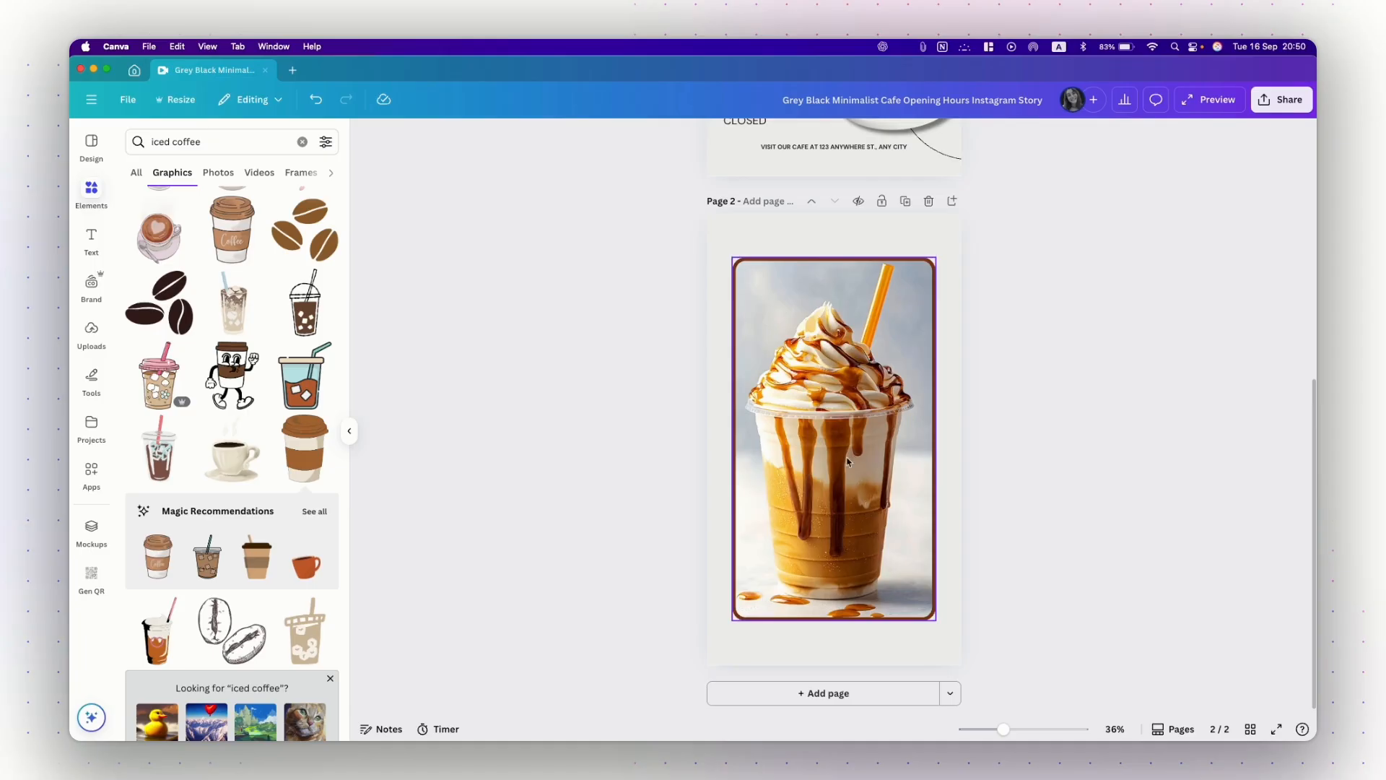
# - Place the three-bean coffee sketch at page 2's lower-left corner to check its info, and delete the sketch
pyautogui.click(238, 628)
pyautogui.moveTo(816, 459); pyautogui.dragTo(756, 634)
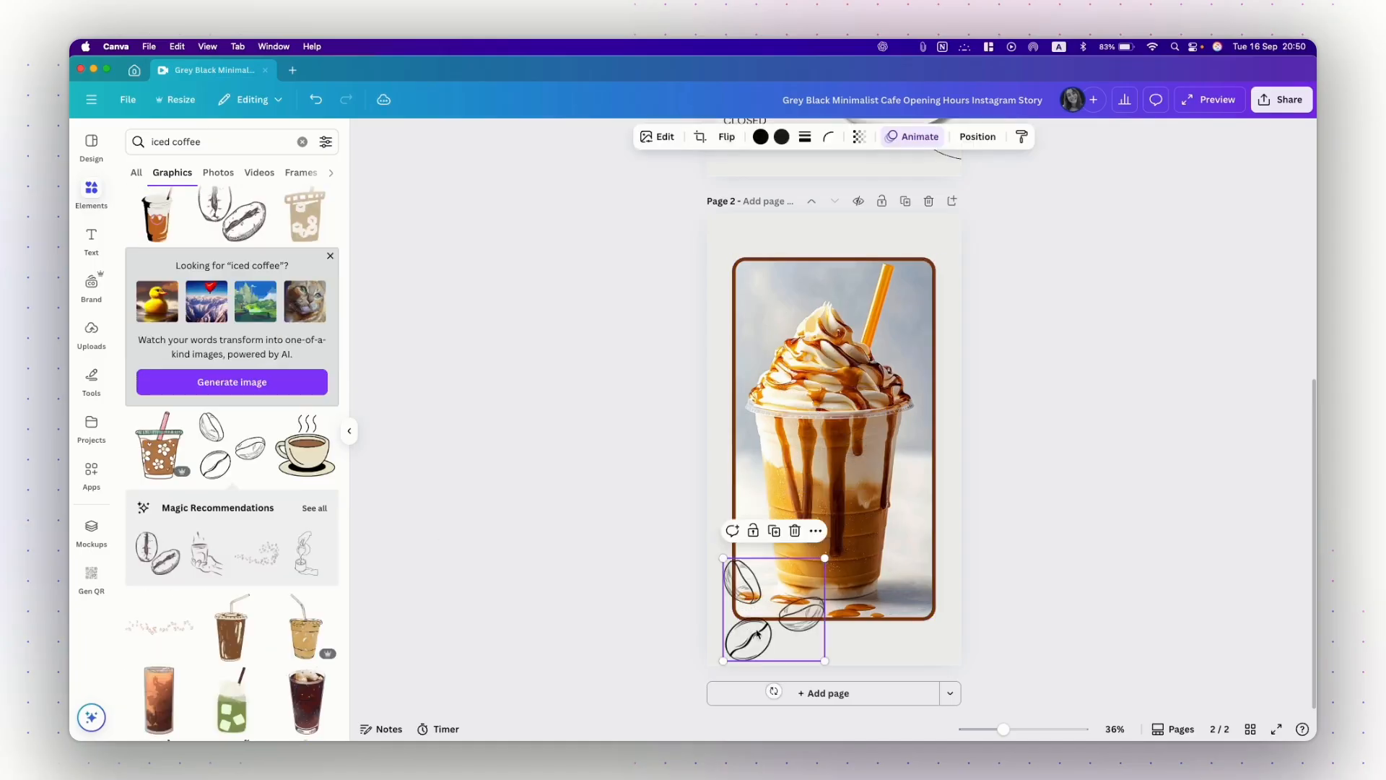
pyautogui.rightClick(756, 633)
pyautogui.click(814, 718)
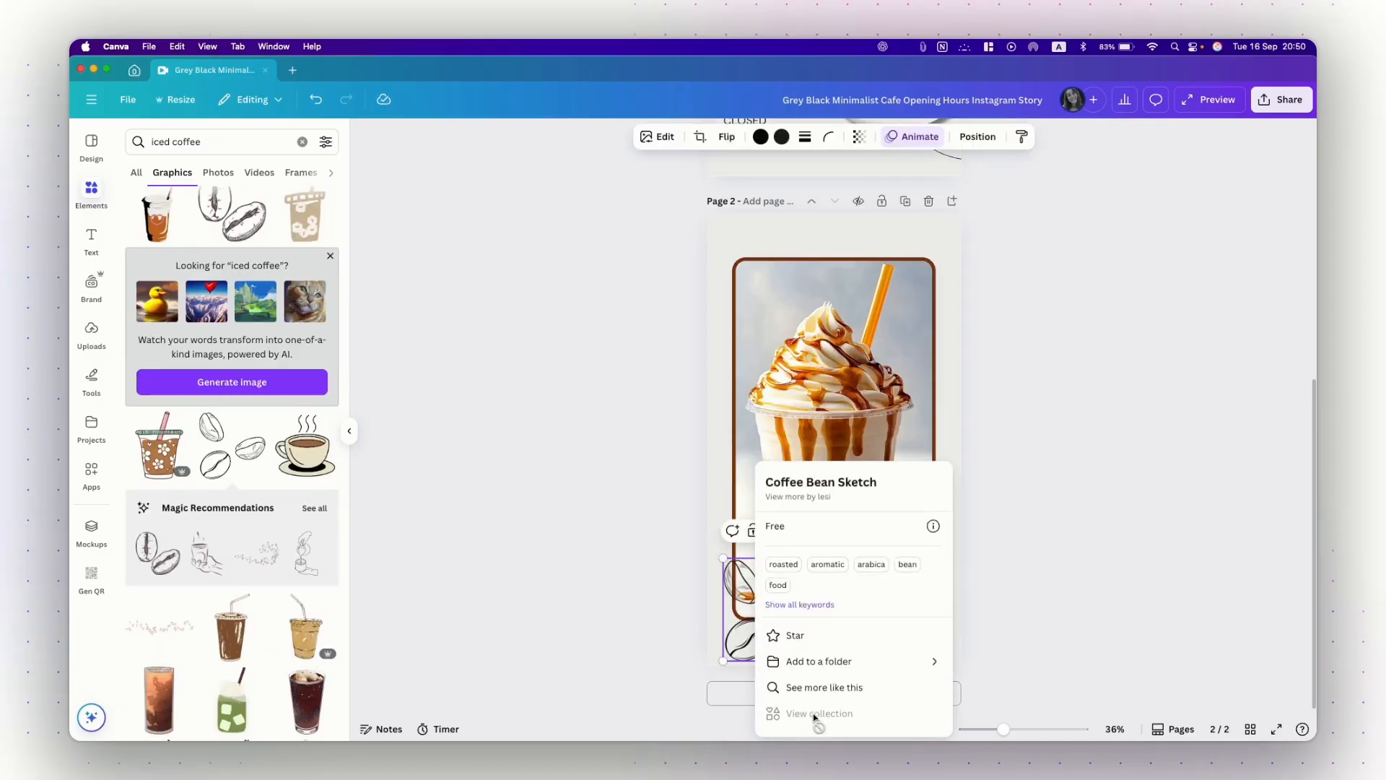
pyautogui.click(1052, 597)
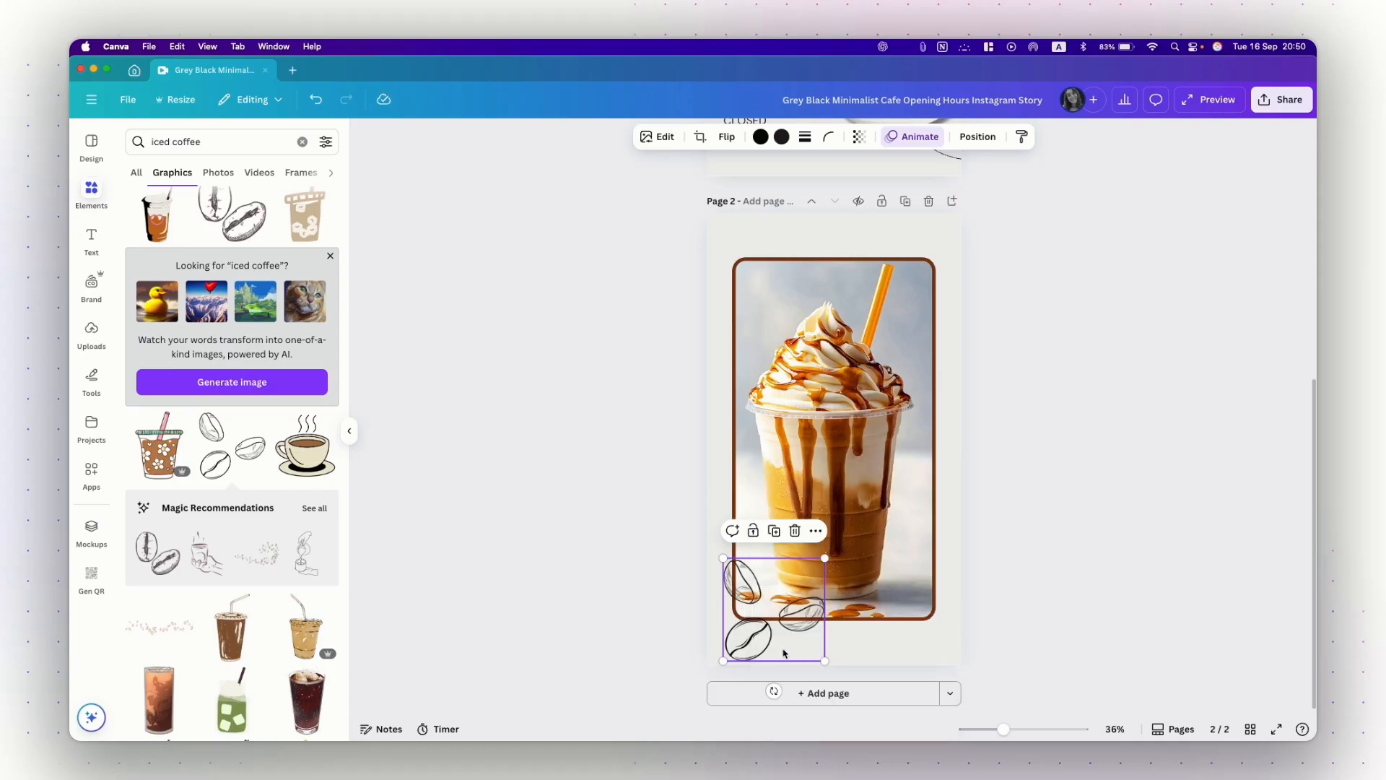
pyautogui.press('Delete')
# - Place the green iced matcha latte graphic on page 2 to check its info, and delete the graphic
pyautogui.moveTo(231, 699)
pyautogui.mouseDown()
pyautogui.moveTo(779, 545)
pyautogui.moveTo(760, 598)
pyautogui.mouseUp()
pyautogui.rightClick(761, 598)
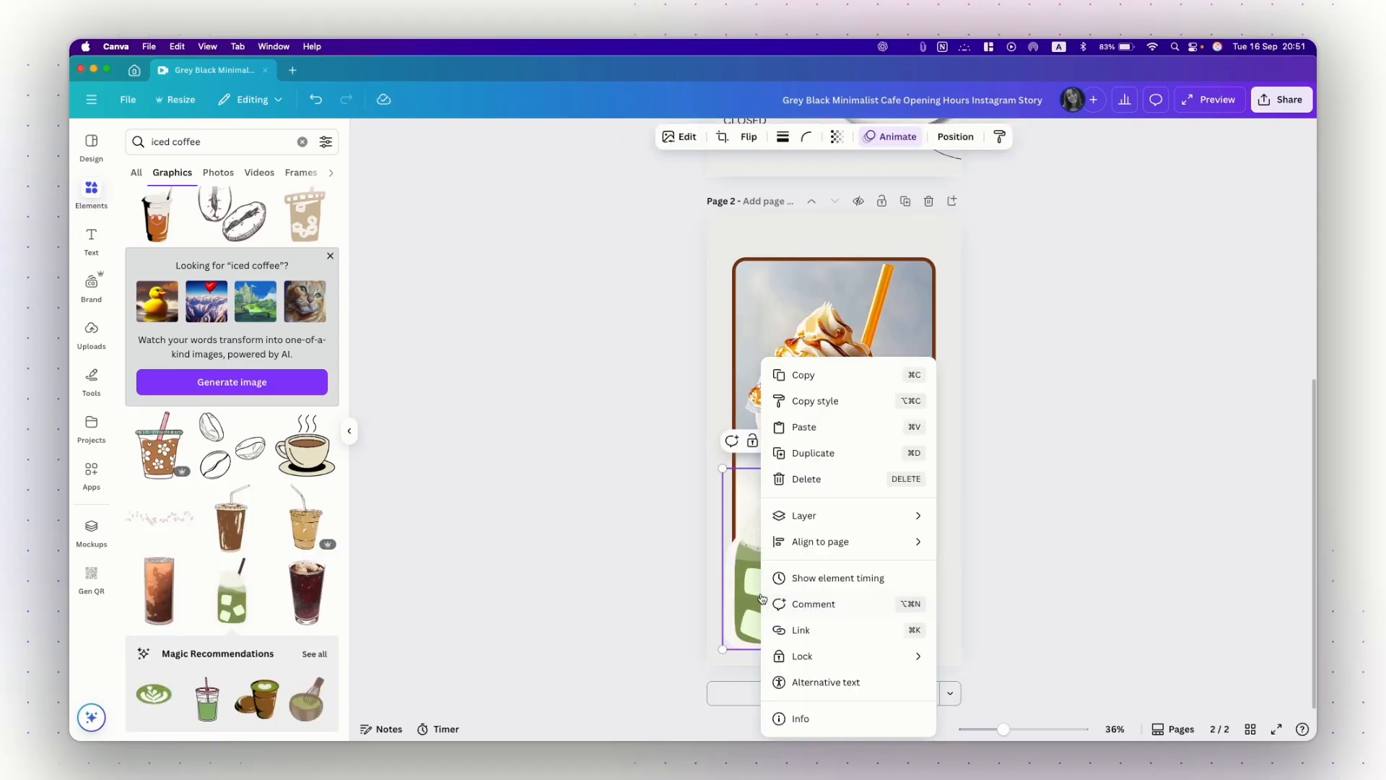
pyautogui.click(800, 718)
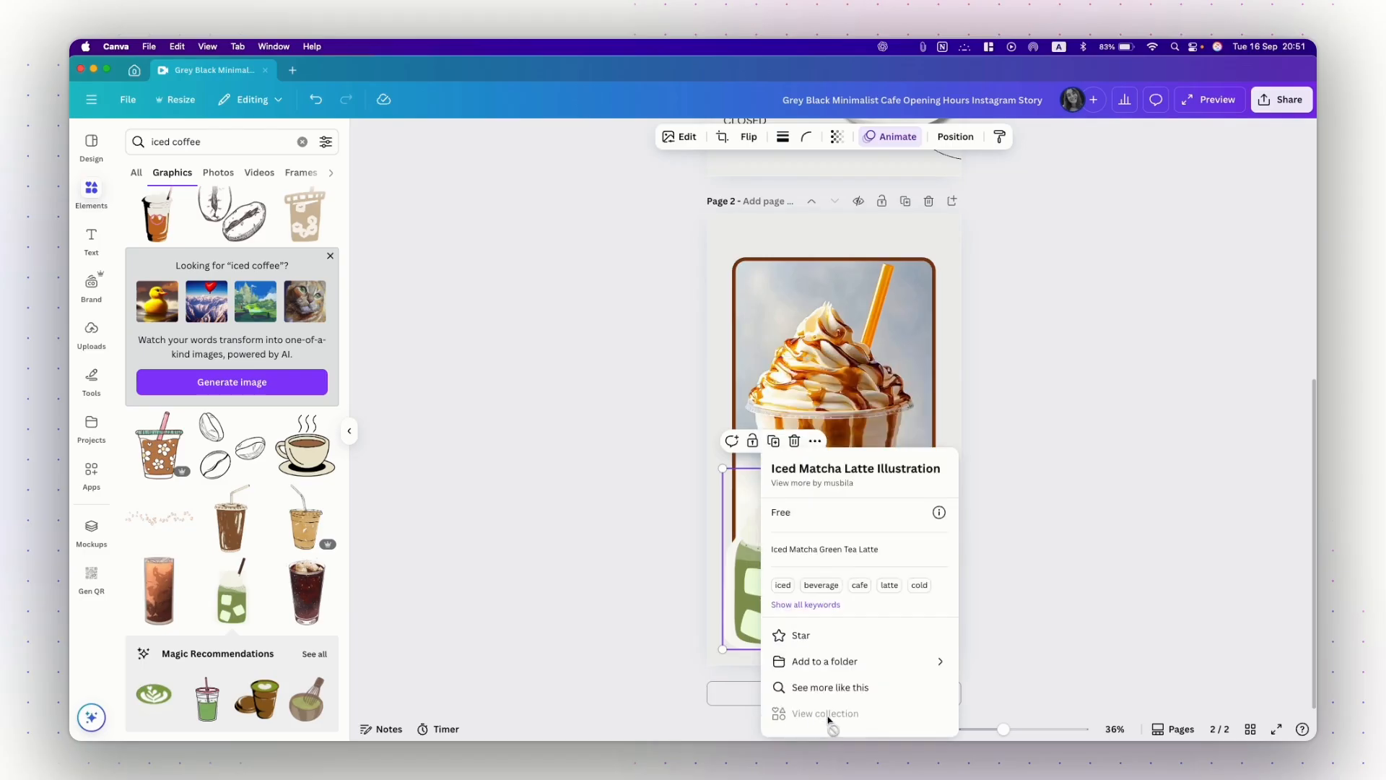
pyautogui.click(1057, 623)
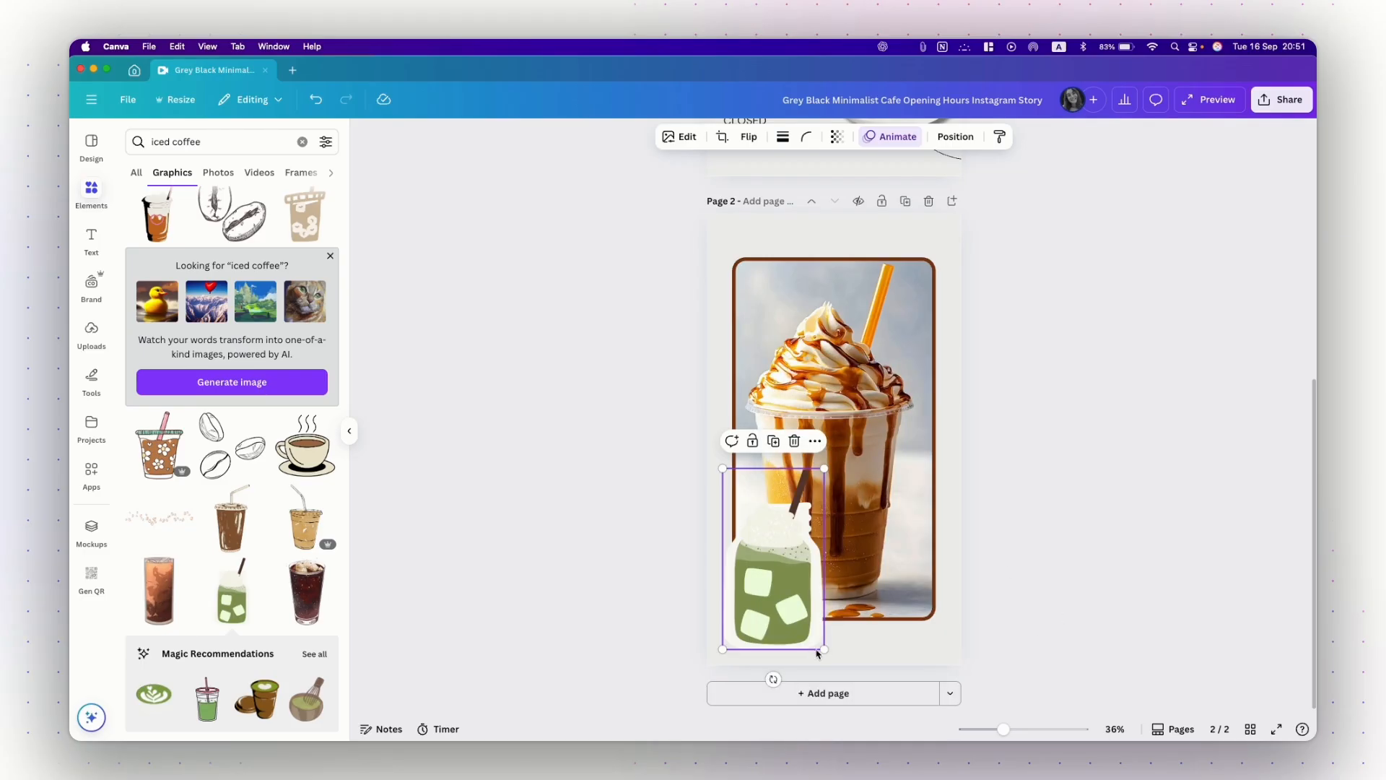
pyautogui.press('Delete')
# - Search the element library's graphics for 3d shapes
pyautogui.tripleClick(220, 145)
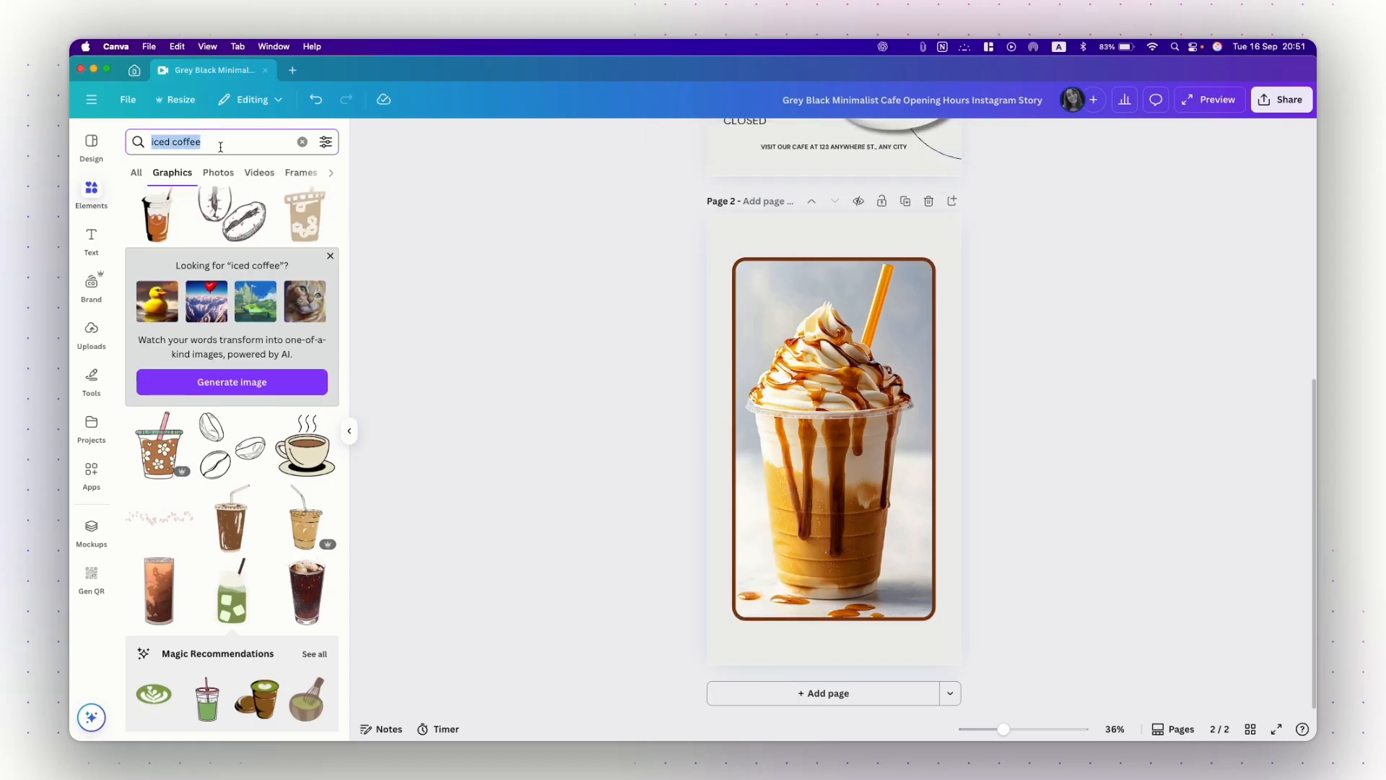
pyautogui.write('3d')
pyautogui.press('Down')
pyautogui.press('Down')
pyautogui.press('Down')
pyautogui.press('Return')
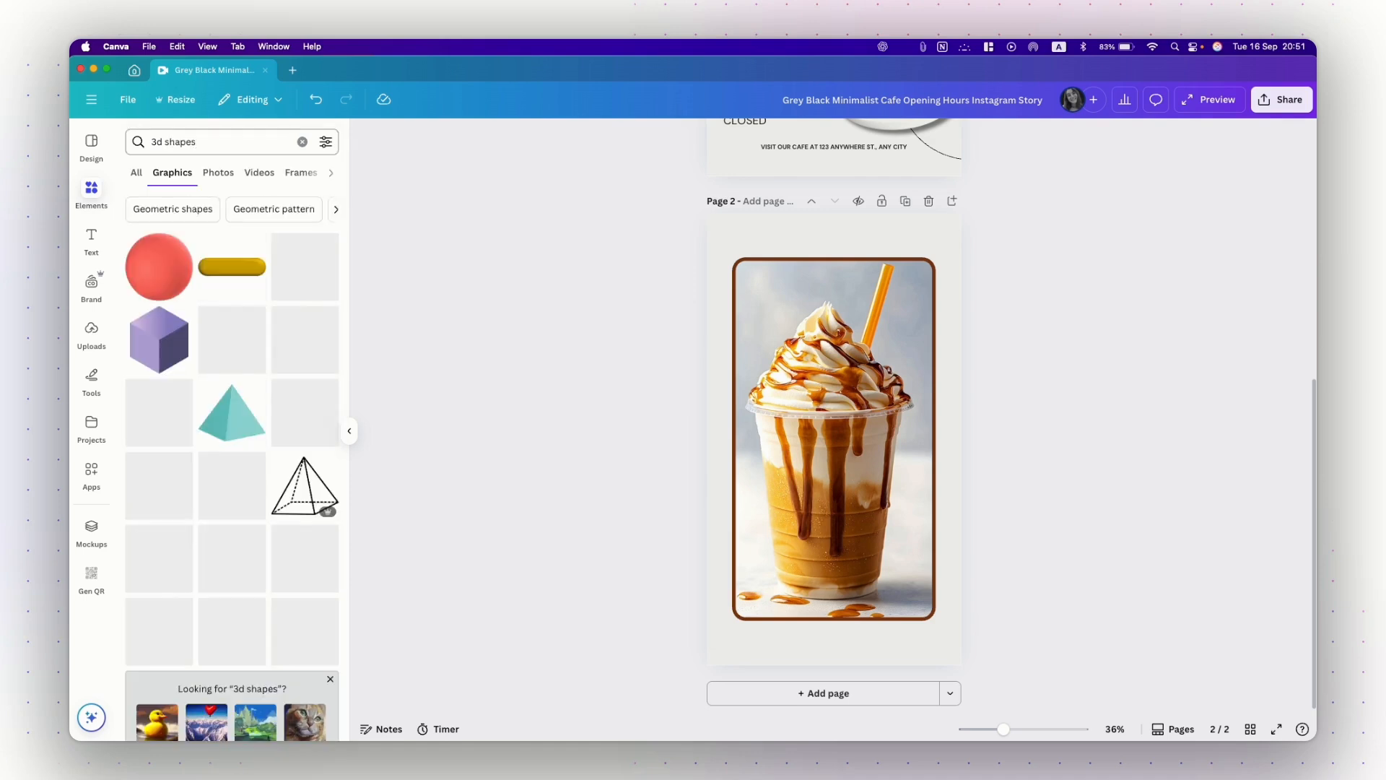
# - Add the purple 3D flower to page 2, shrunk to about half size over the photo's lower-left corner
pyautogui.click(304, 557)
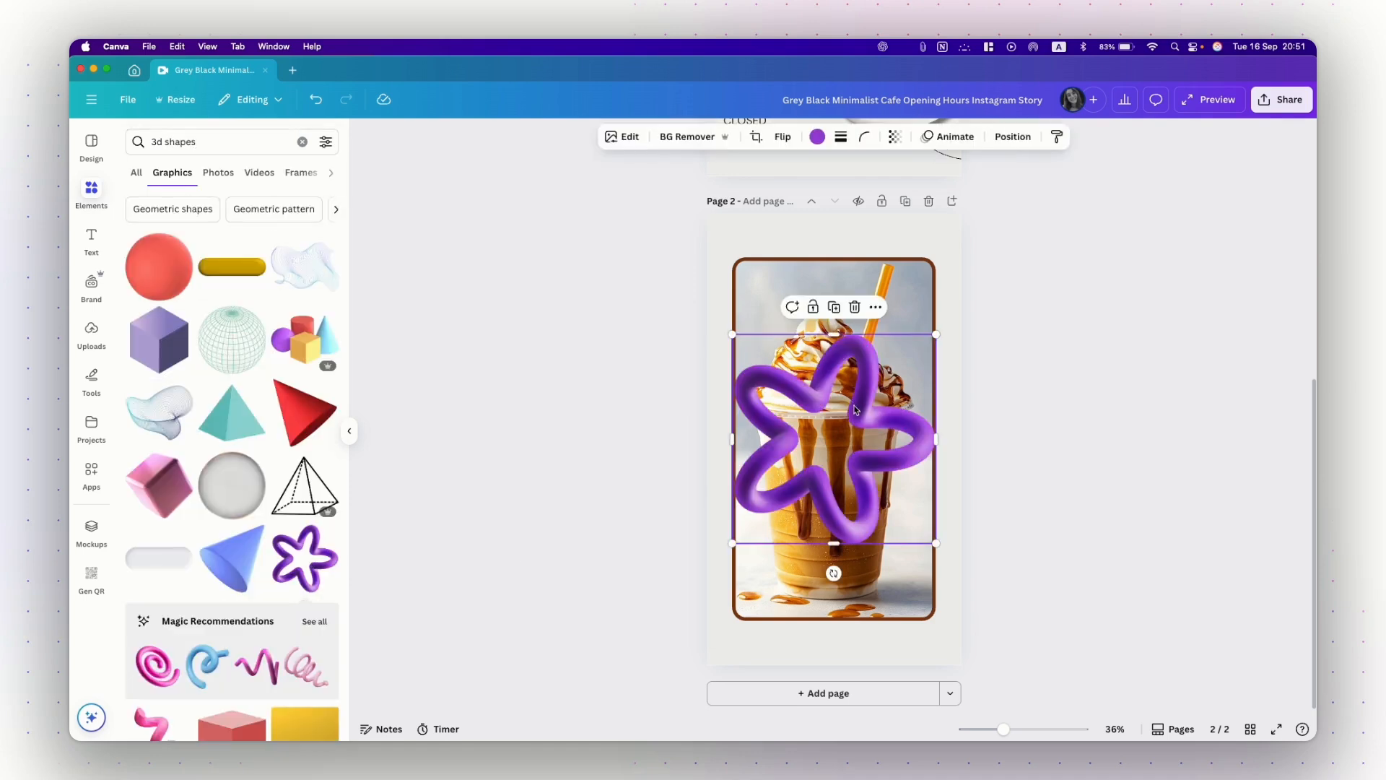
pyautogui.moveTo(855, 409); pyautogui.dragTo(816, 498)
pyautogui.moveTo(888, 426); pyautogui.dragTo(817, 521)
pyautogui.moveTo(780, 594); pyautogui.dragTo(787, 579)
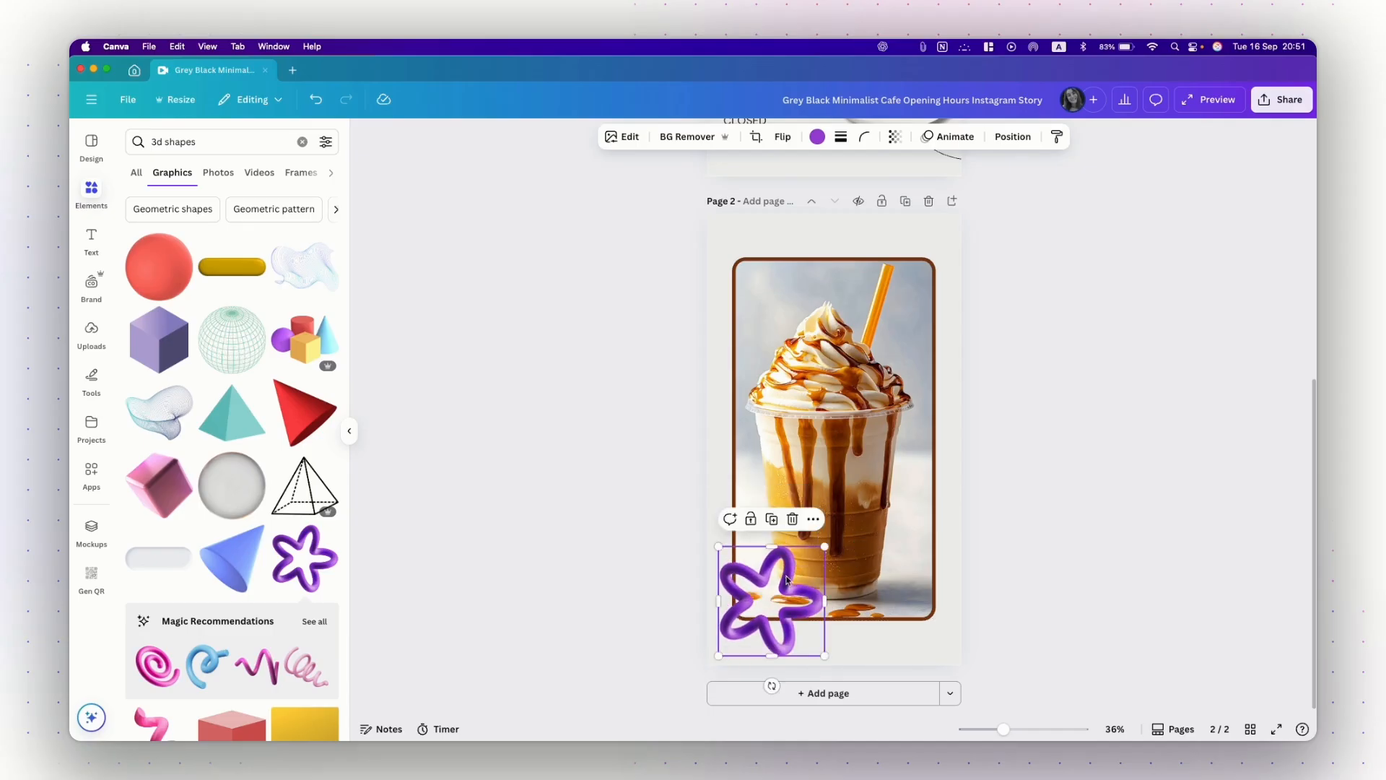
# - Open the purple 3D flower's info on page 2 and browse the collection of matching graphics it belongs to
pyautogui.rightClick(777, 587)
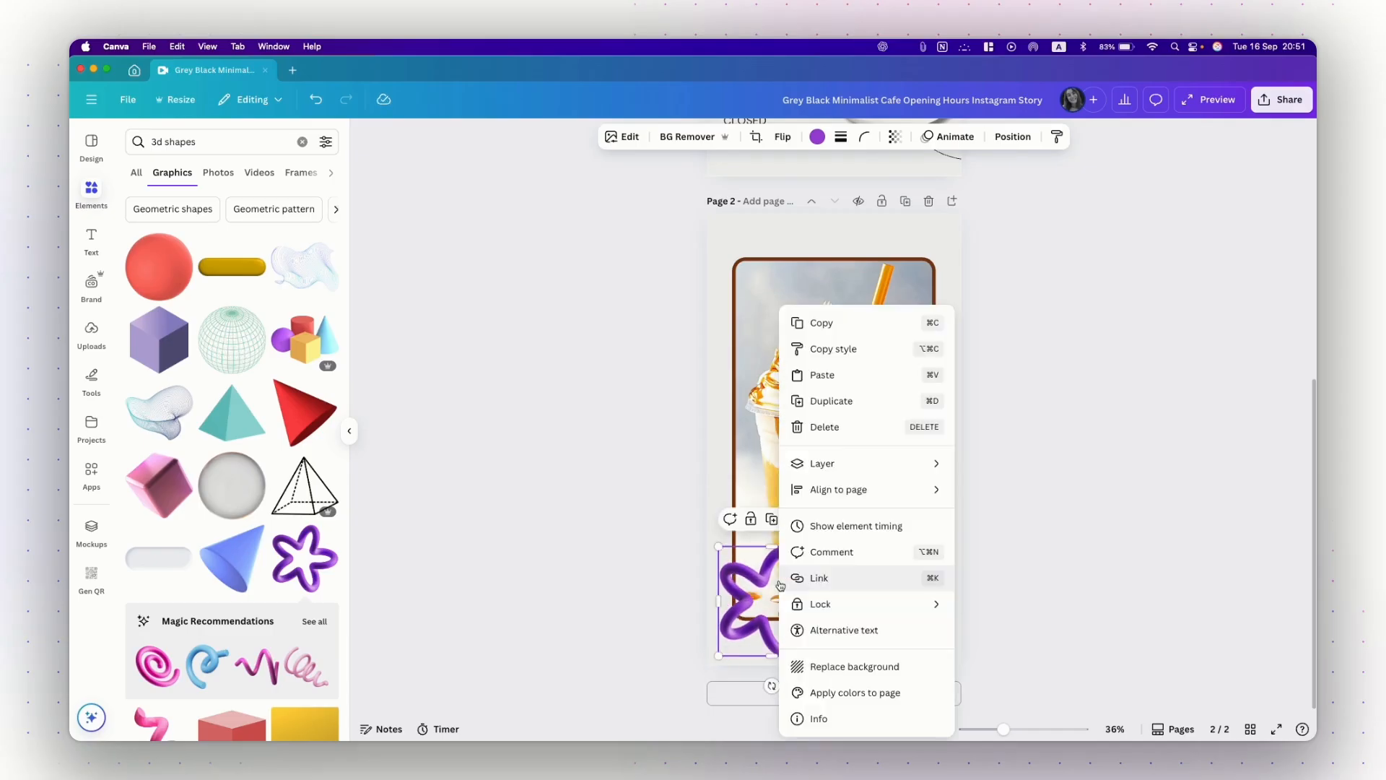
pyautogui.click(843, 721)
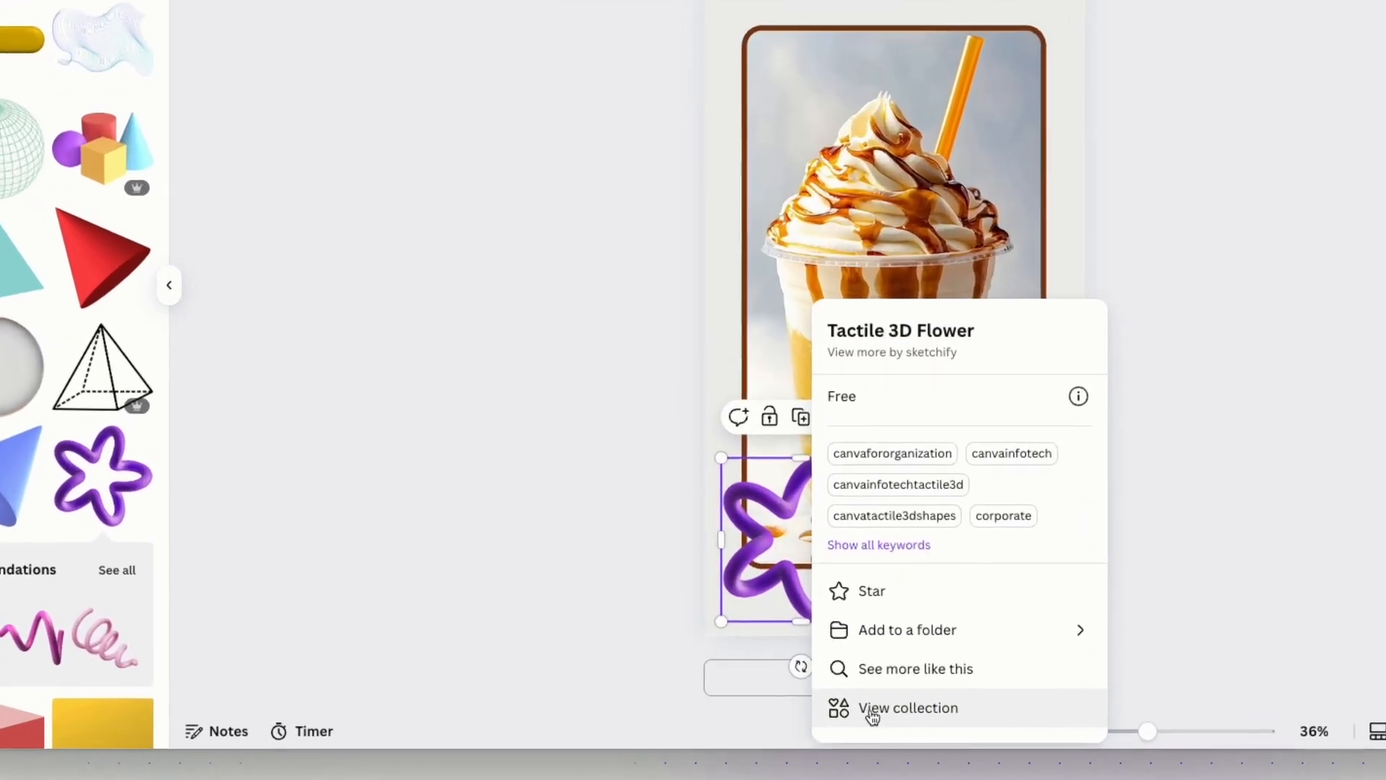
pyautogui.click(912, 715)
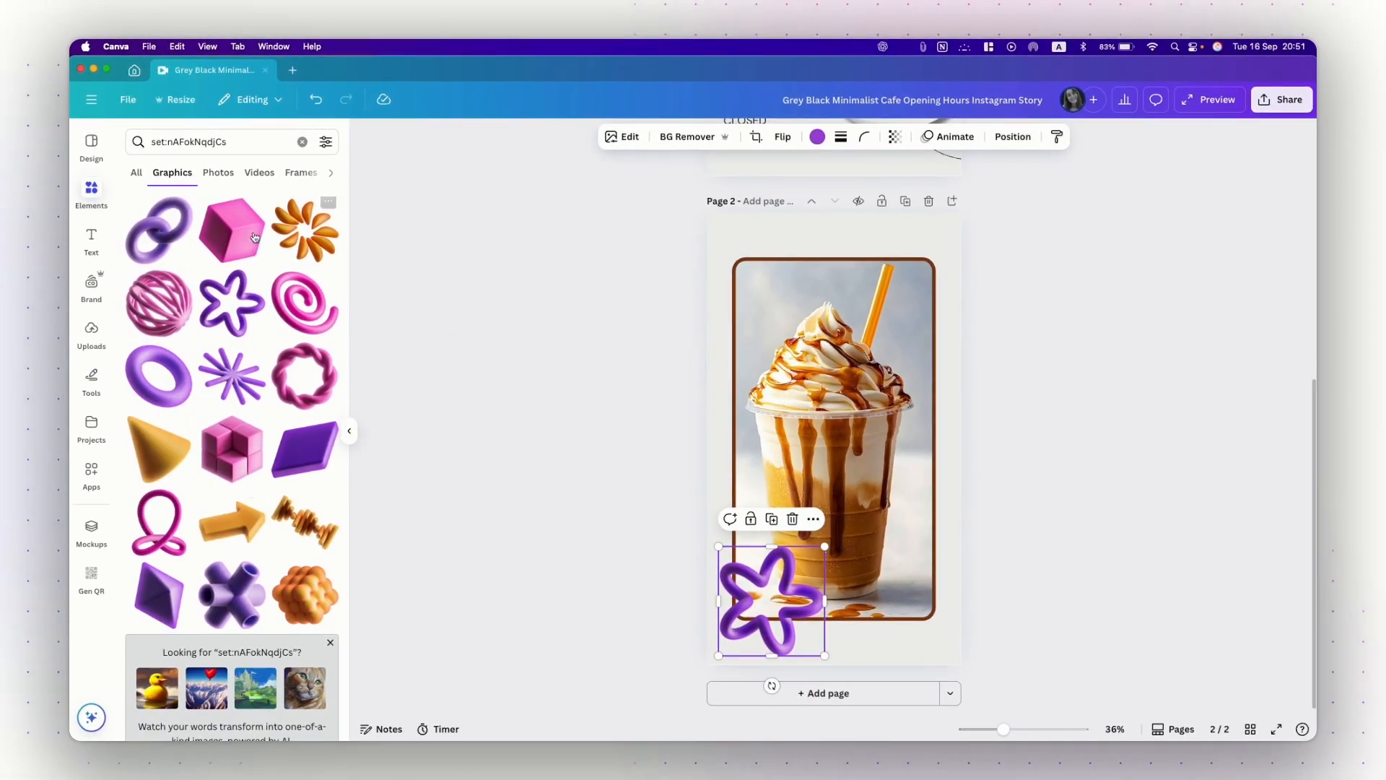
pyautogui.scroll(-5, 265, 542)
pyautogui.scroll(-3, 265, 542)
pyautogui.scroll(7, 265, 505)
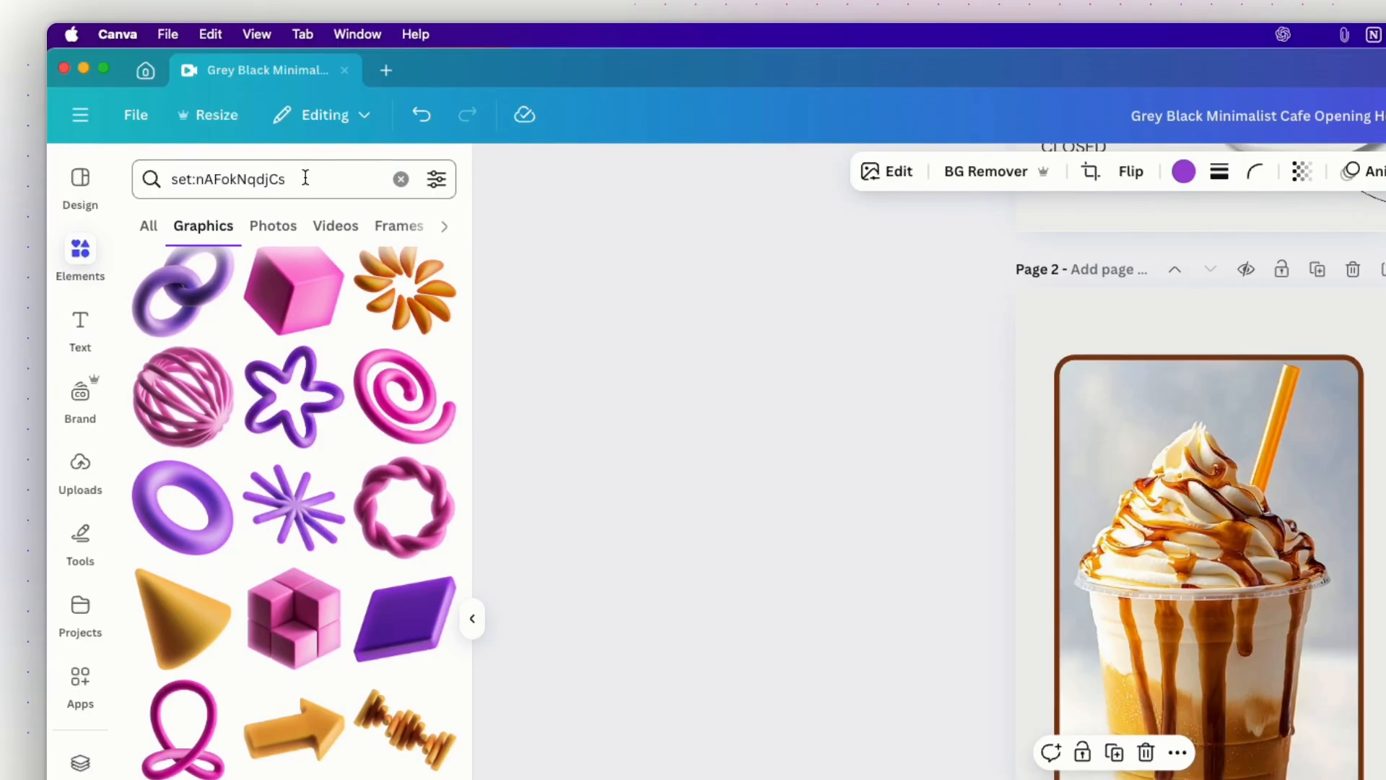
# - Select the collection's set code in the element search field
pyautogui.tripleClick(305, 178)
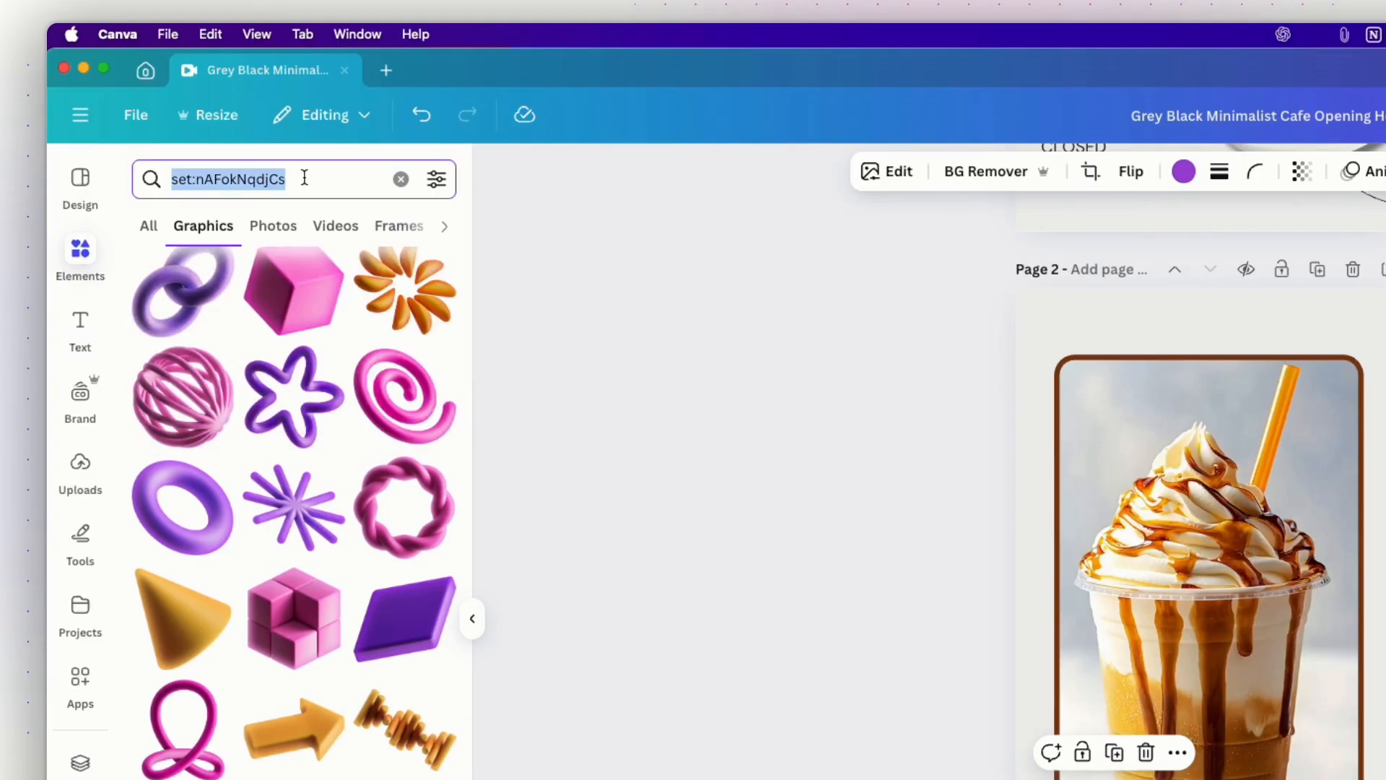
pyautogui.click(300, 179)
pyautogui.scroll(1, 323, 520)
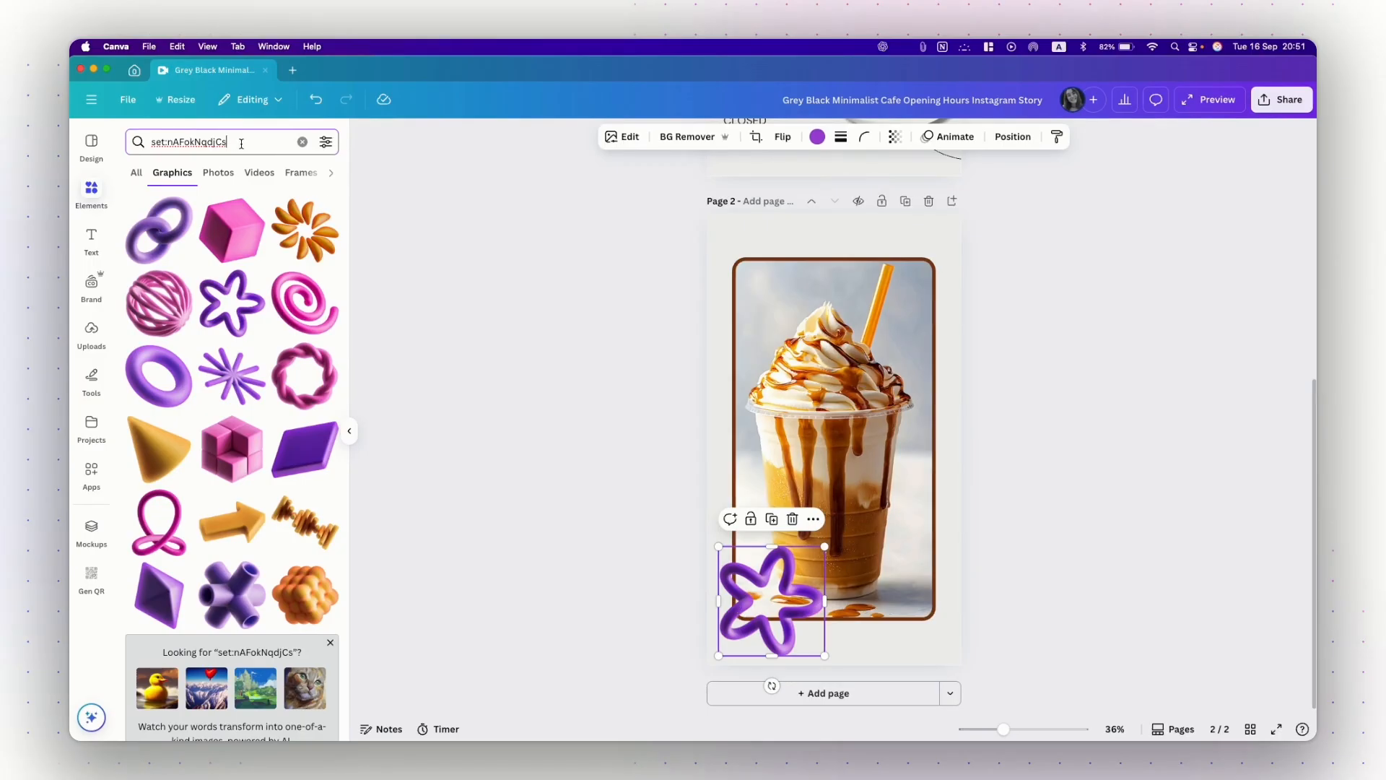
pyautogui.moveTo(241, 143); pyautogui.dragTo(153, 142)
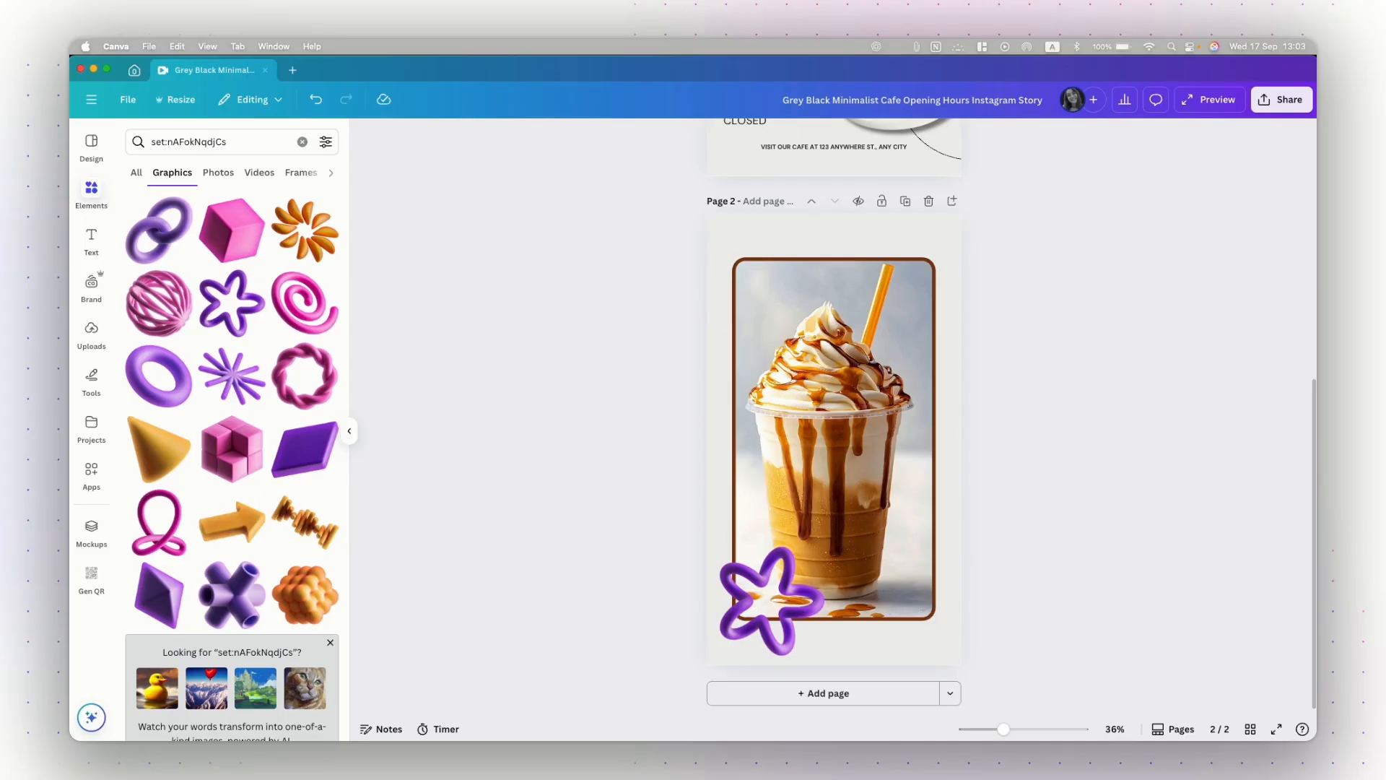
# - Import the coffee and pastries photo from the computer onto page 2 and open the uploaded images
pyautogui.moveTo(363, 551); pyautogui.dragTo(826, 449)
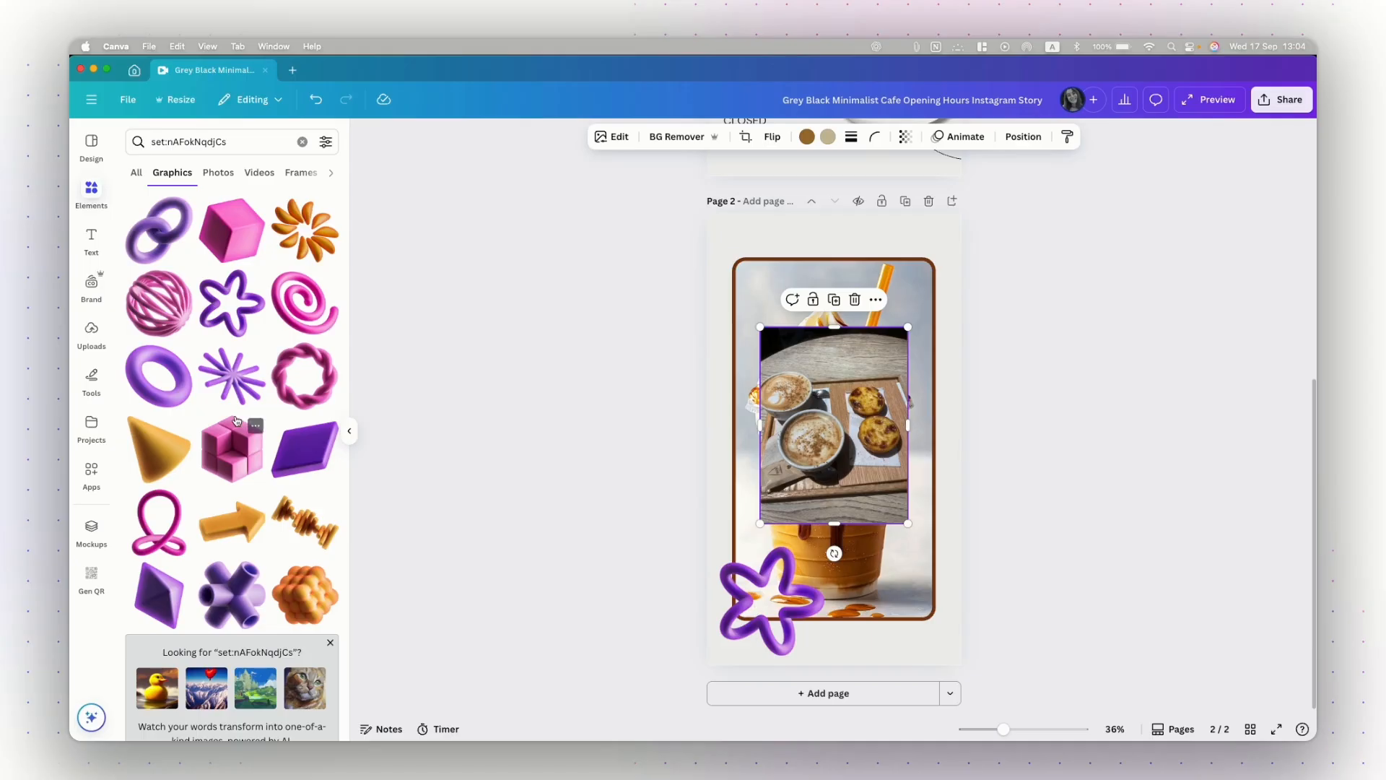
pyautogui.click(93, 330)
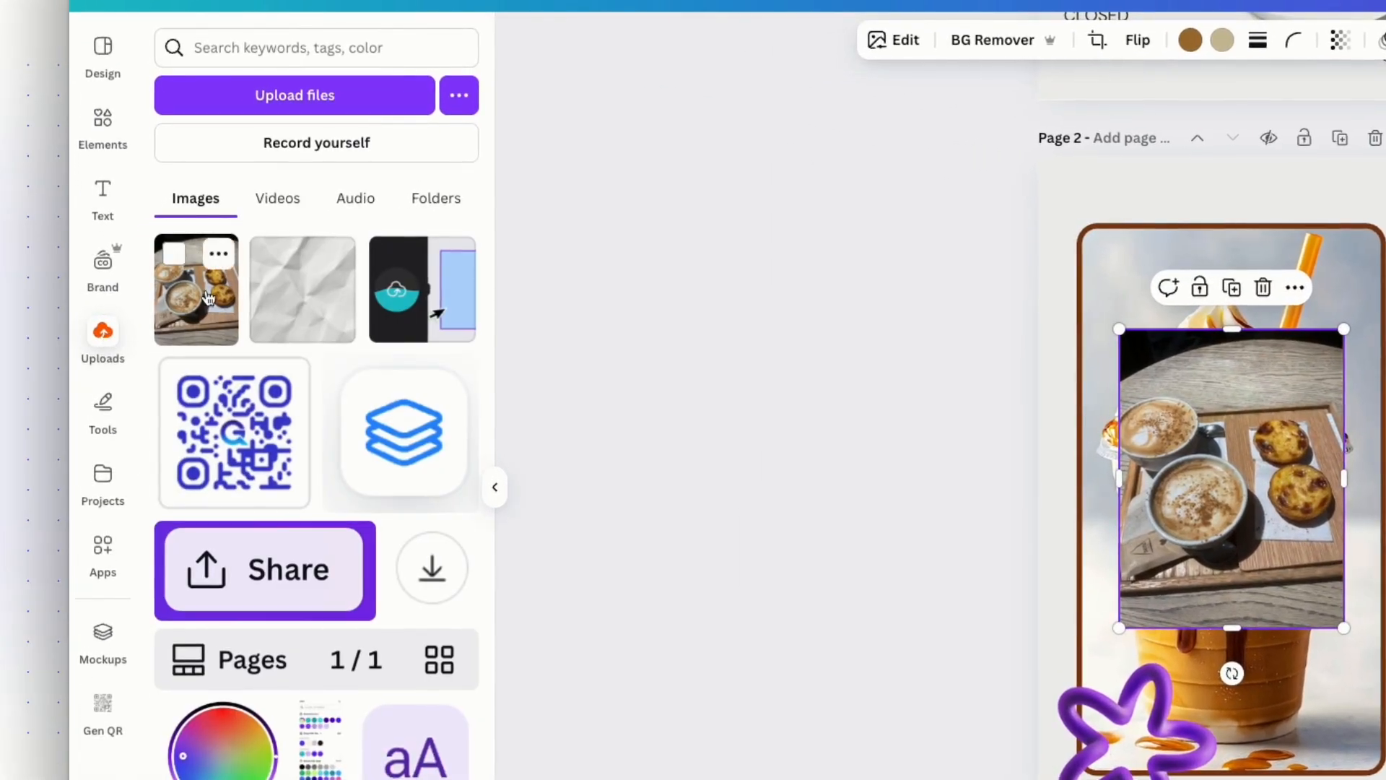
# - Add a second copy of the photo from the uploads and delete it, and move the first one to the frame's upper-left corner
pyautogui.click(208, 298)
pyautogui.moveTo(1240, 492); pyautogui.dragTo(1211, 520)
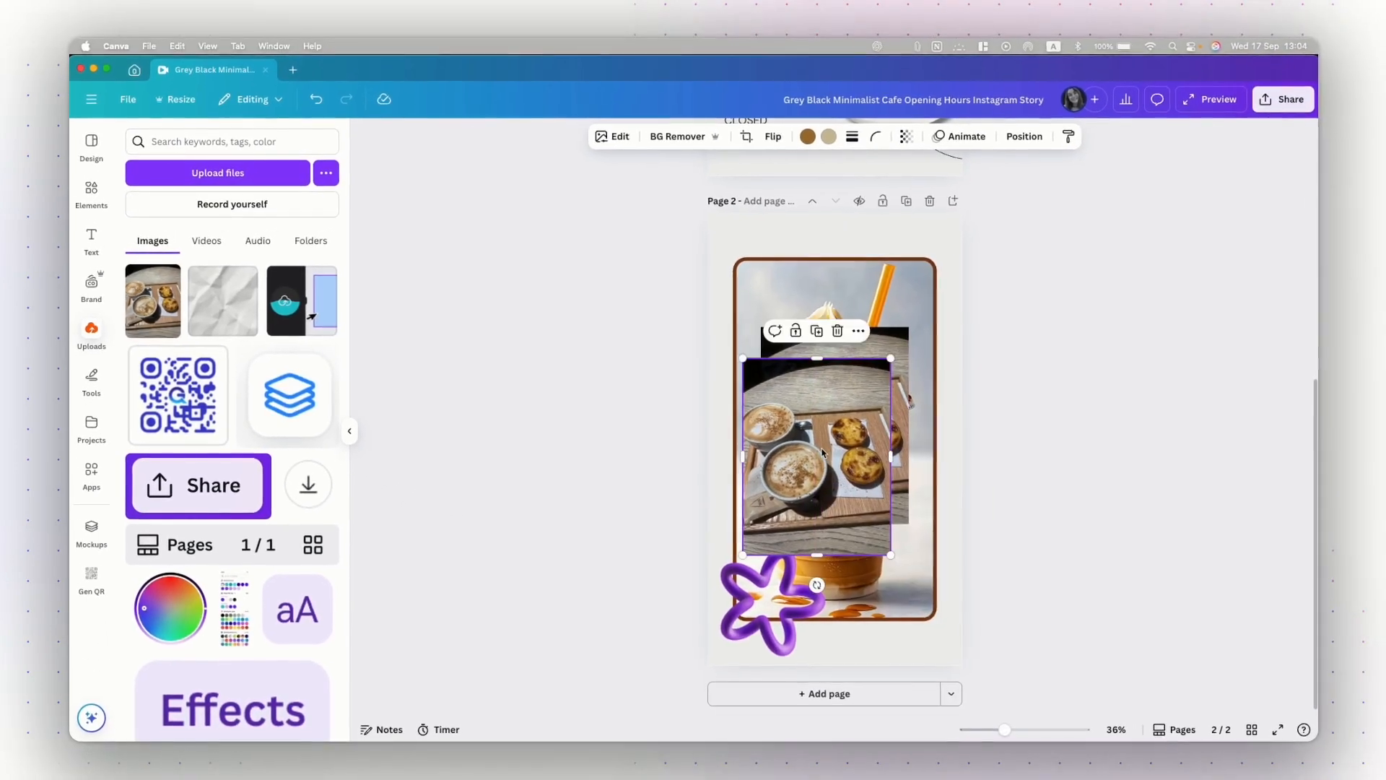
pyautogui.press('Delete')
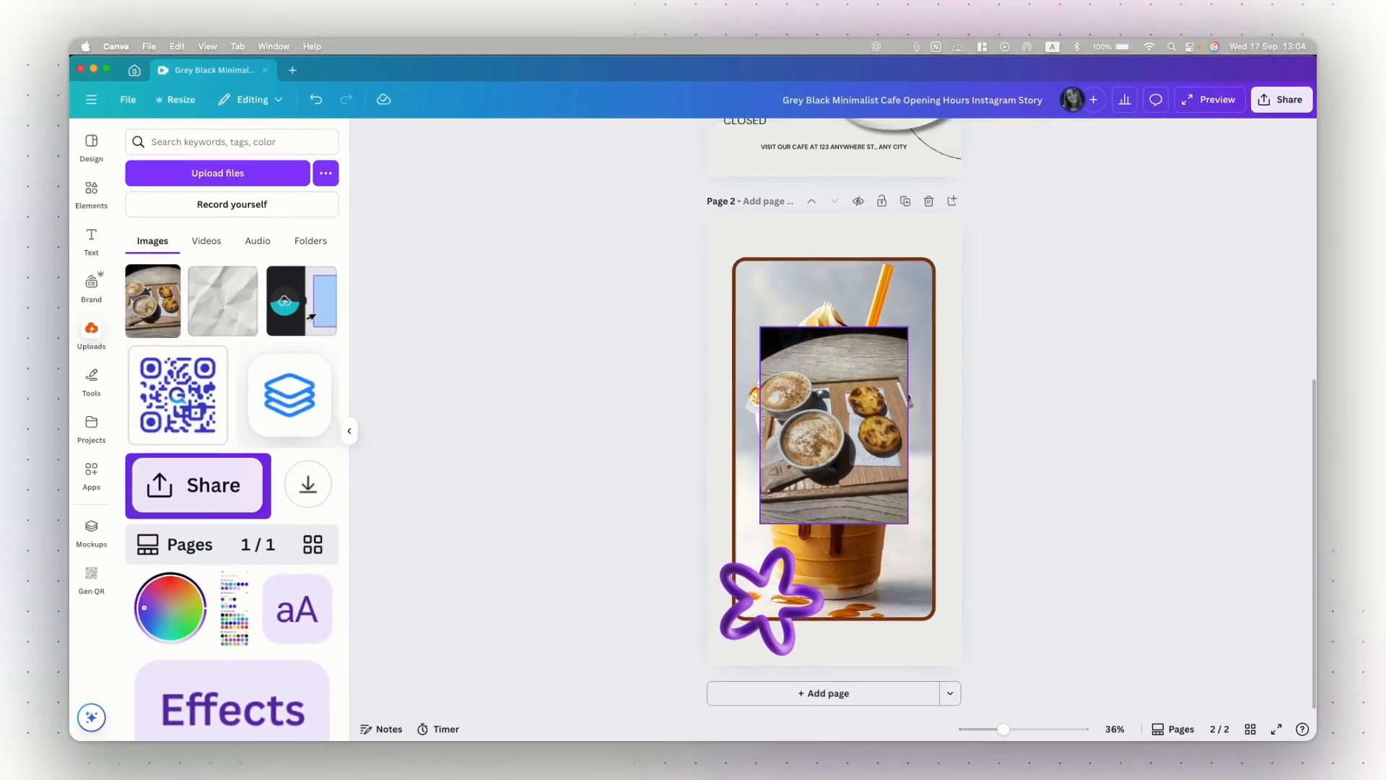
pyautogui.moveTo(840, 412); pyautogui.dragTo(814, 336)
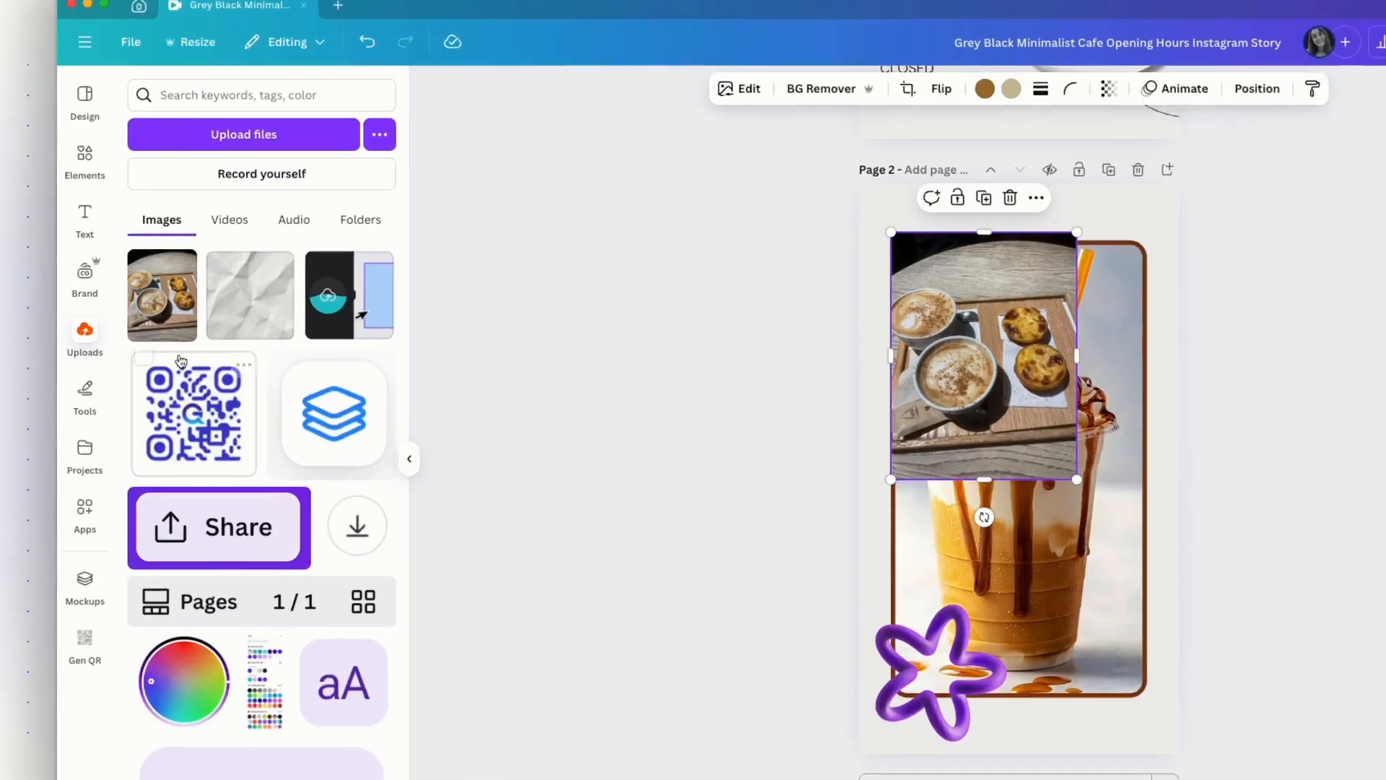
# - Check the folder choices for moving the uploaded IMG_0167.jpg, and close them without moving it
pyautogui.moveTo(215, 357)
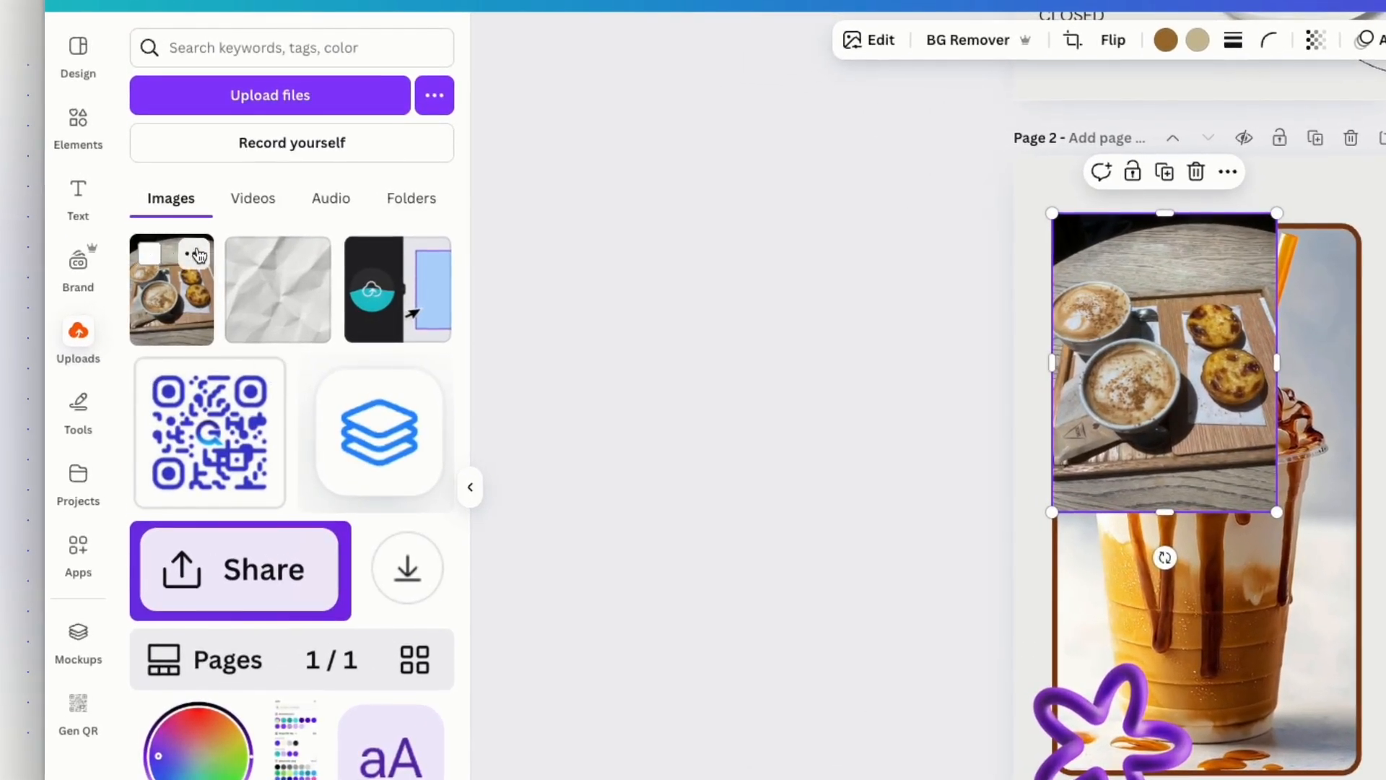
pyautogui.click(195, 255)
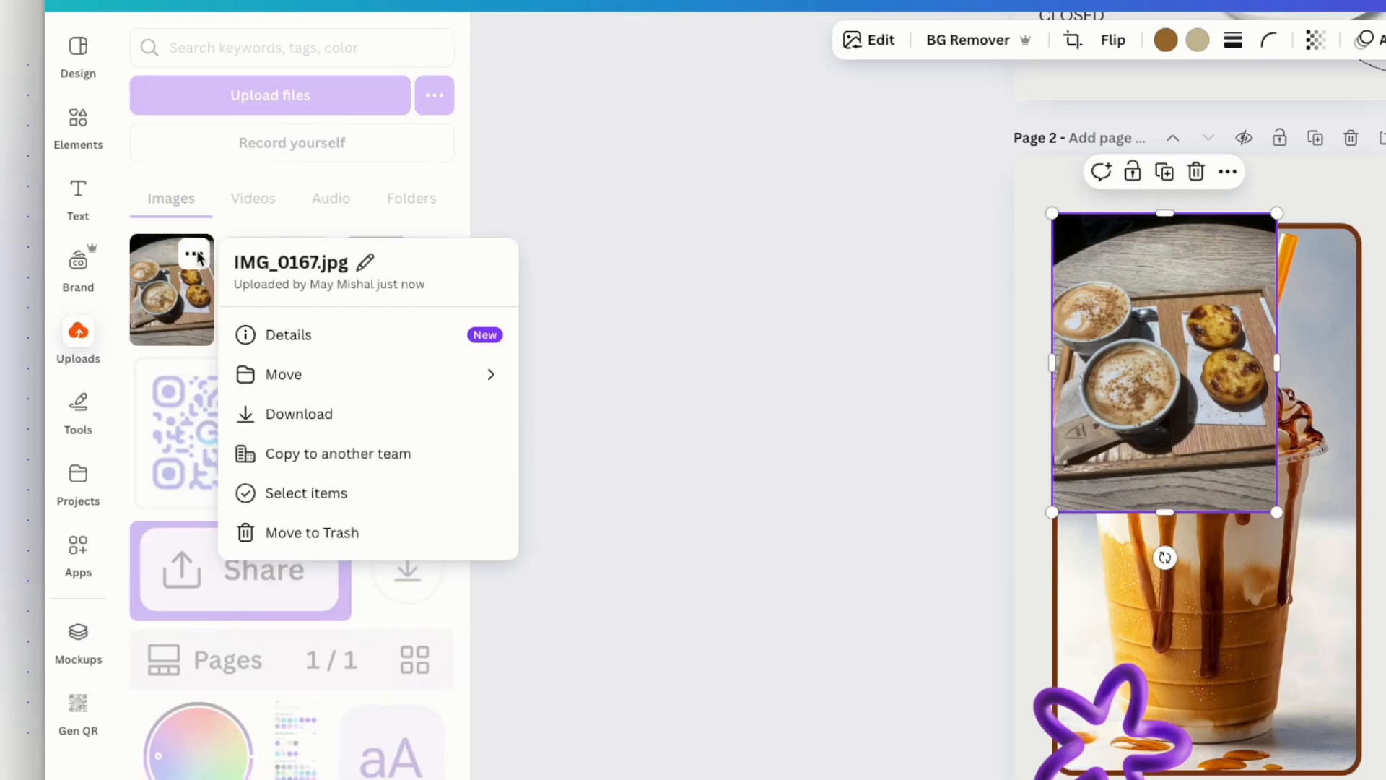
pyautogui.click(283, 377)
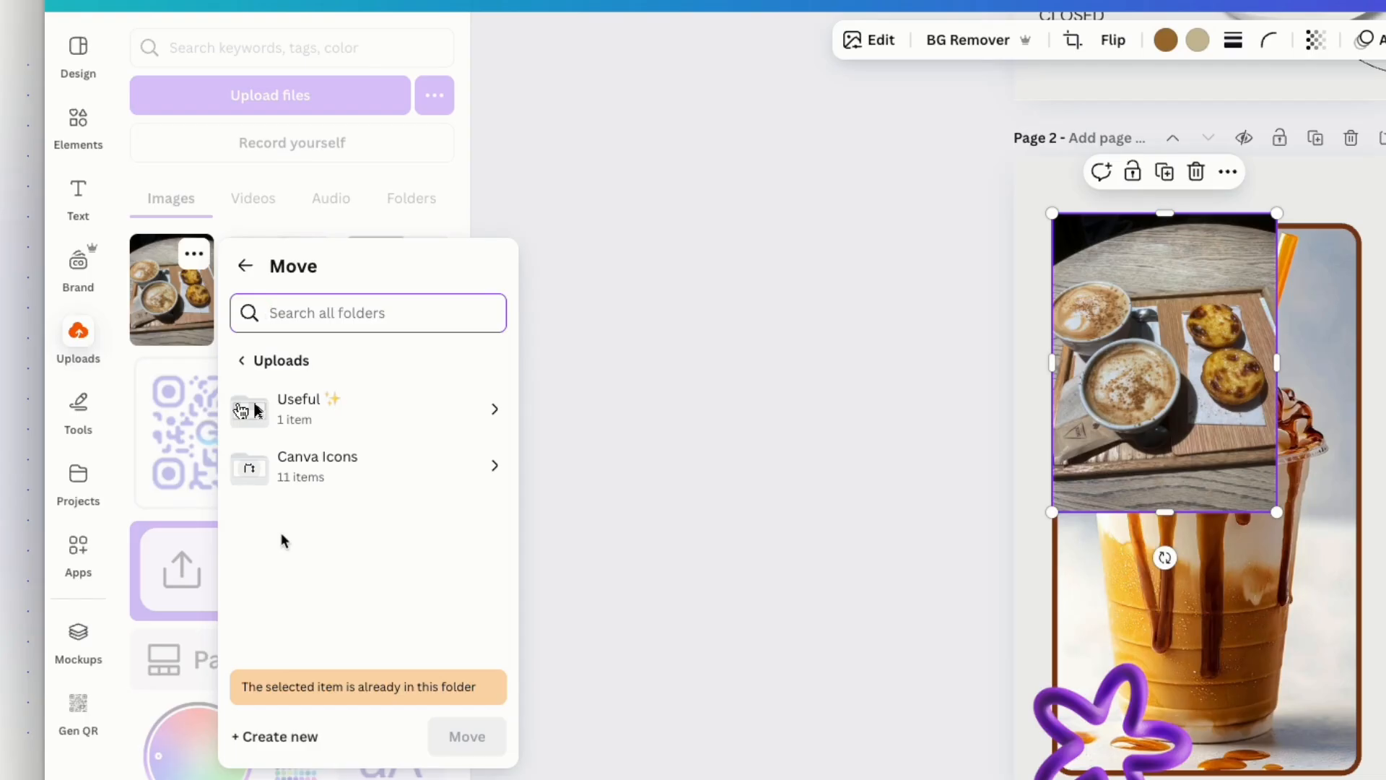
pyautogui.click(259, 215)
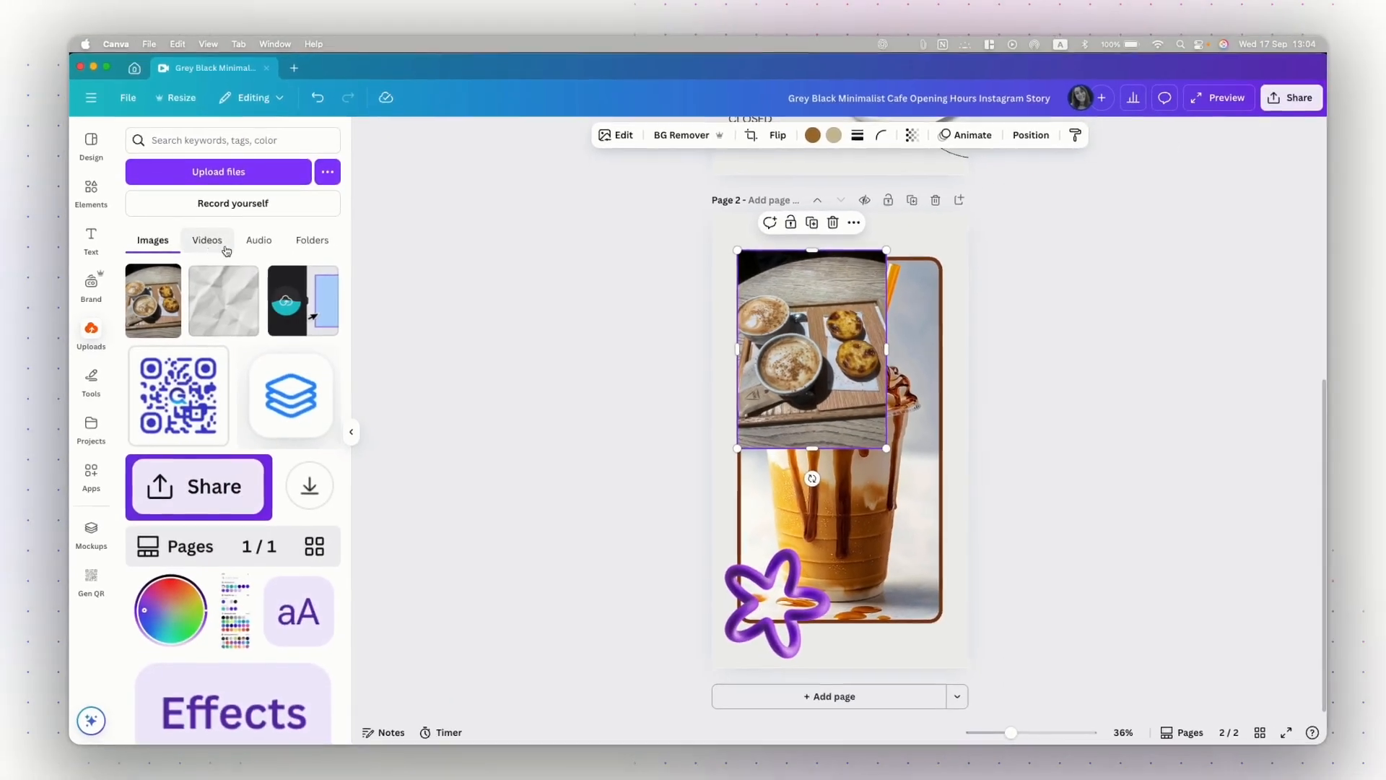
# - Browse through the uploaded images and return to the most recent ones
pyautogui.scroll(-15, 226, 612)
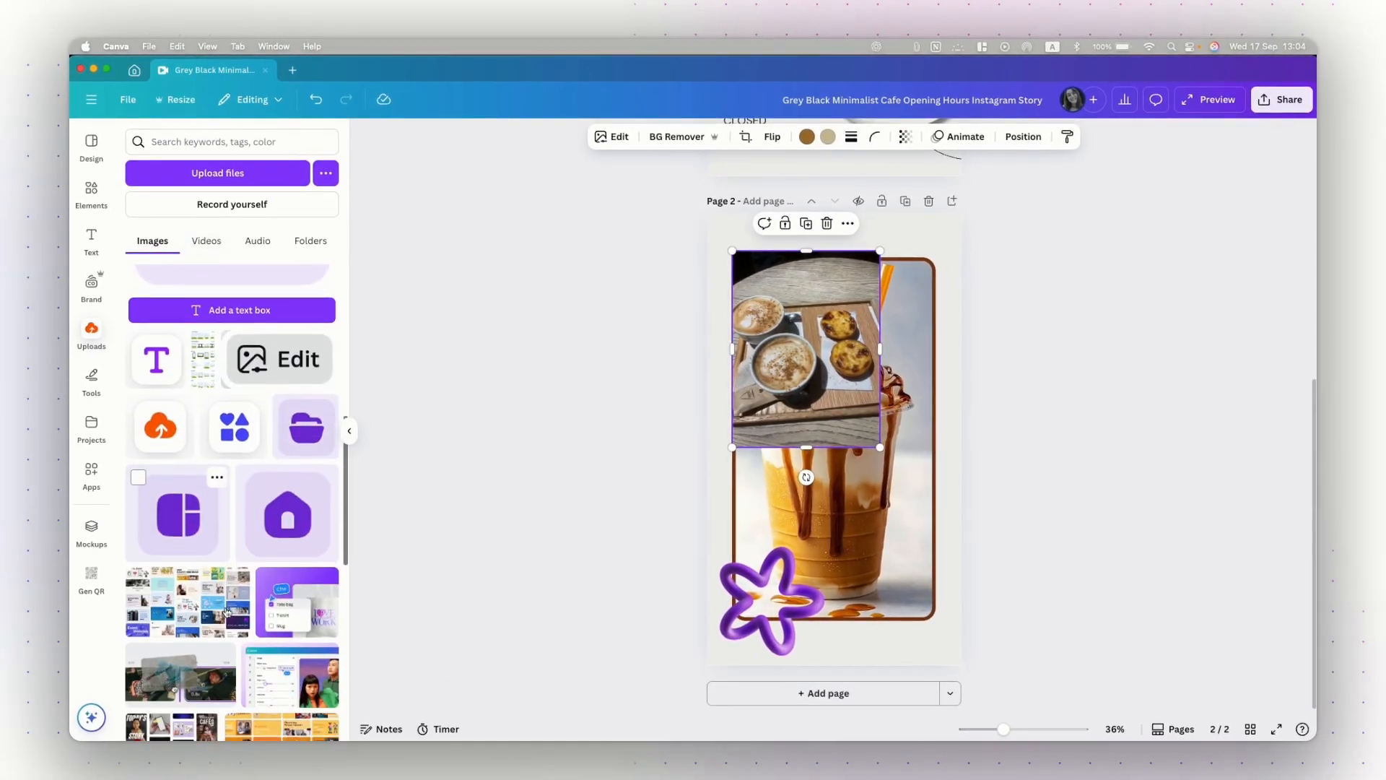
pyautogui.scroll(-15, 226, 612)
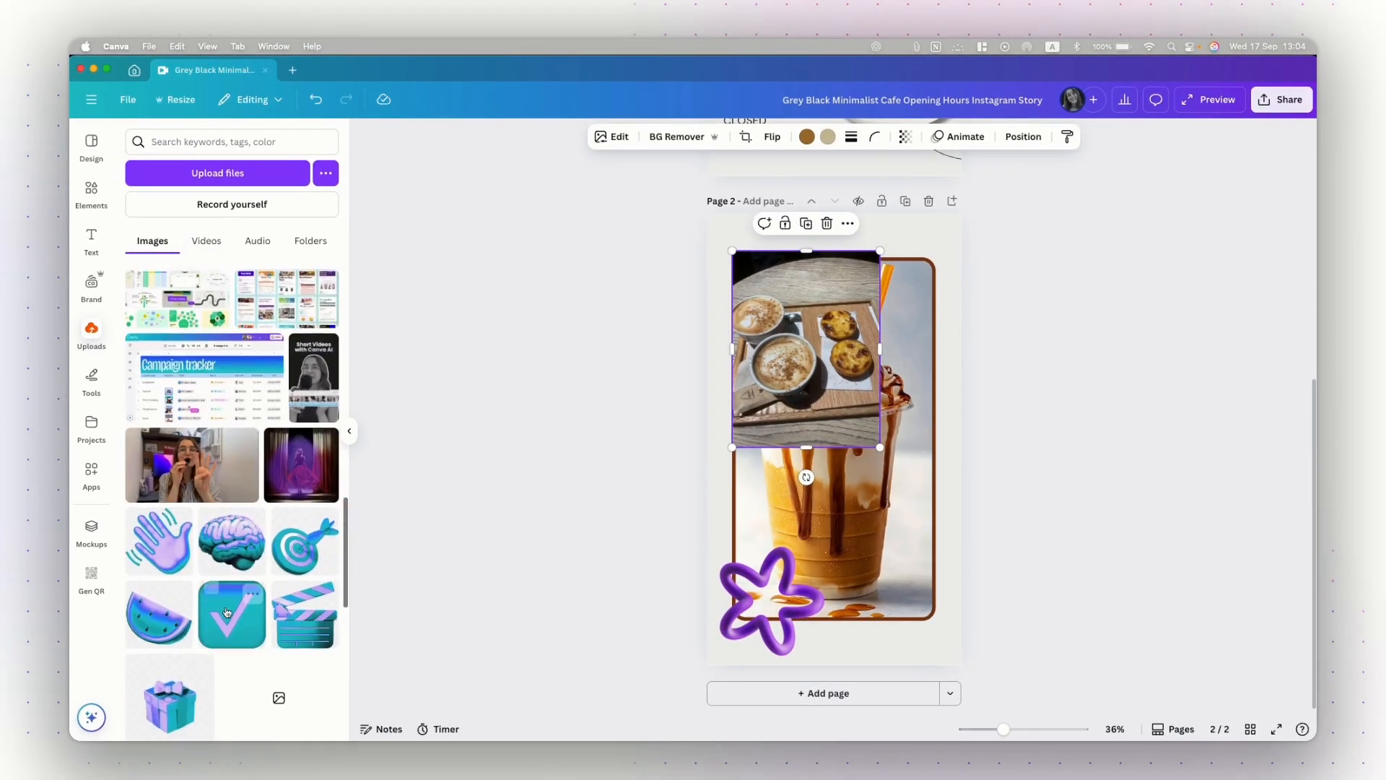
pyautogui.scroll(-10, 226, 612)
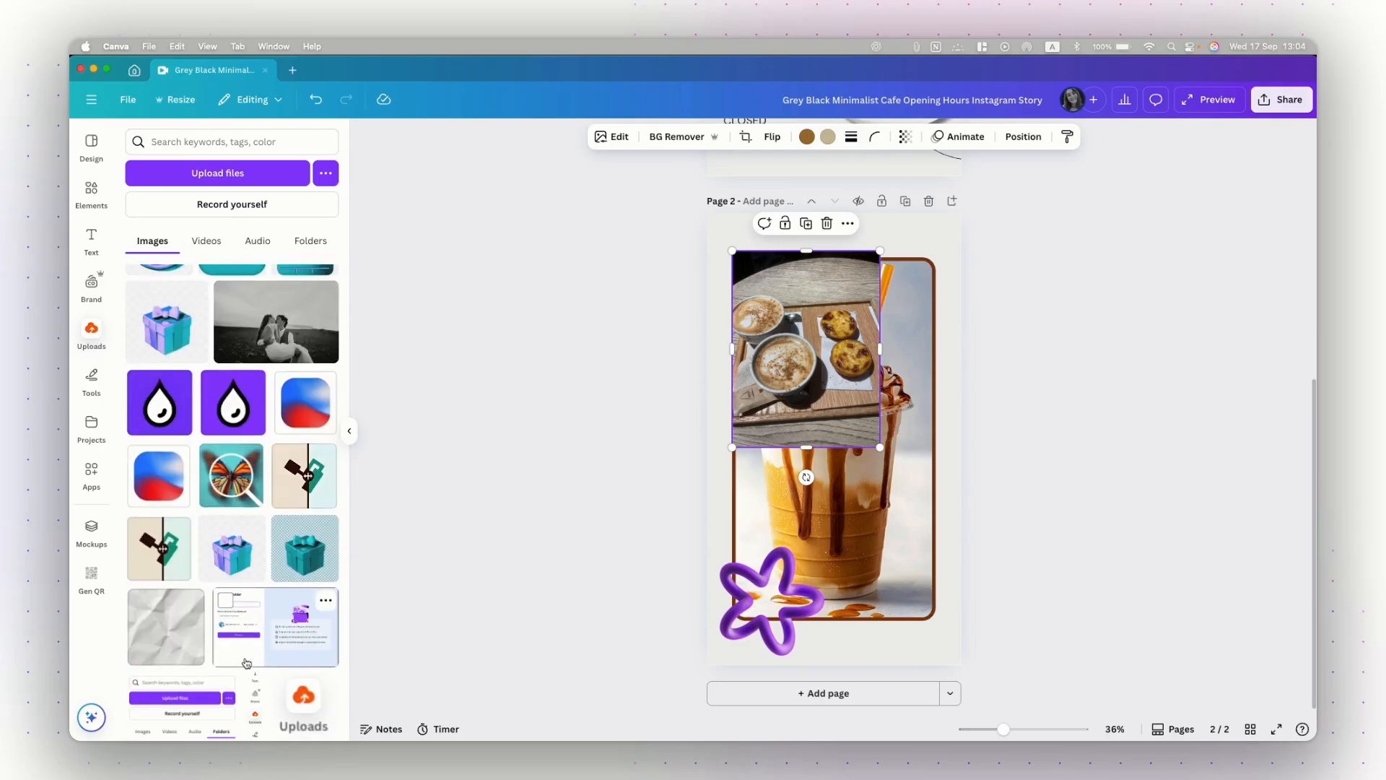
pyautogui.scroll(-15, 246, 664)
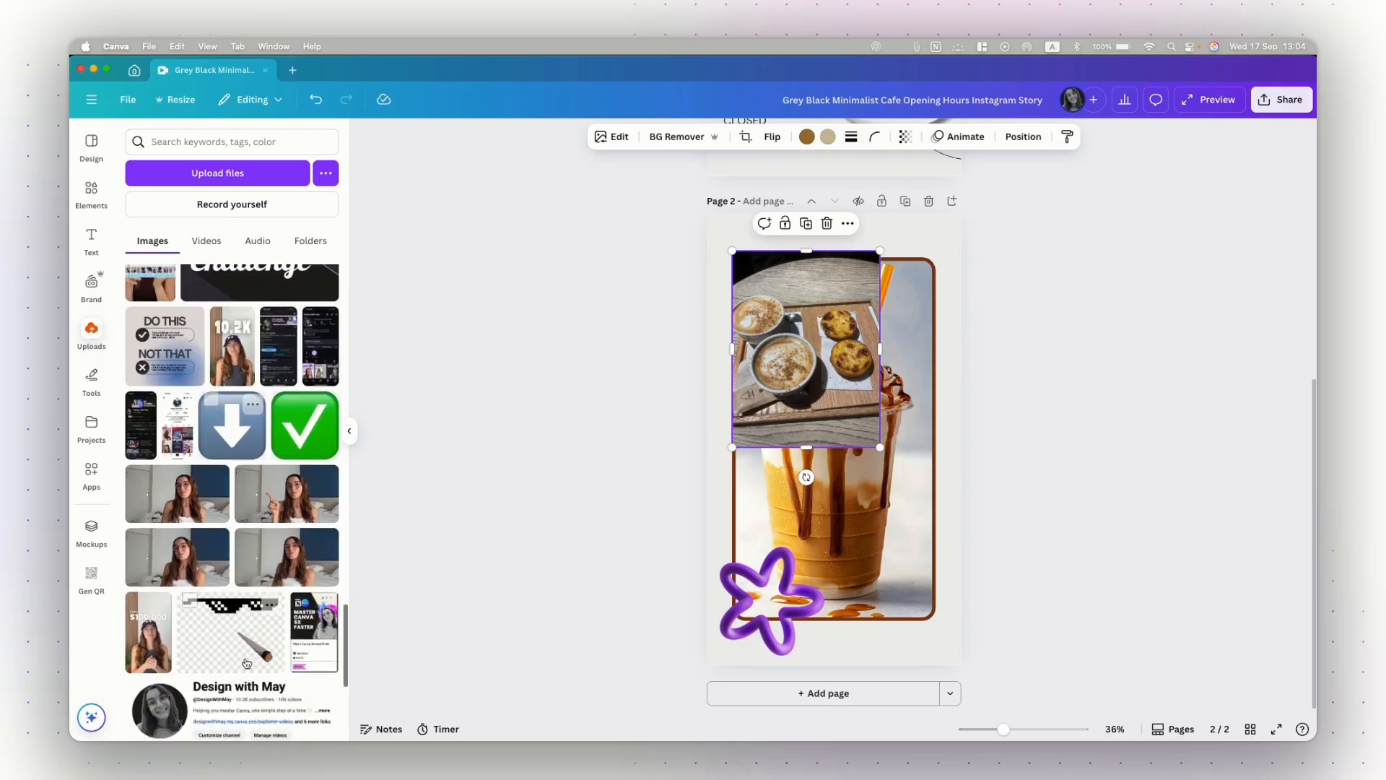
pyautogui.scroll(20, 247, 663)
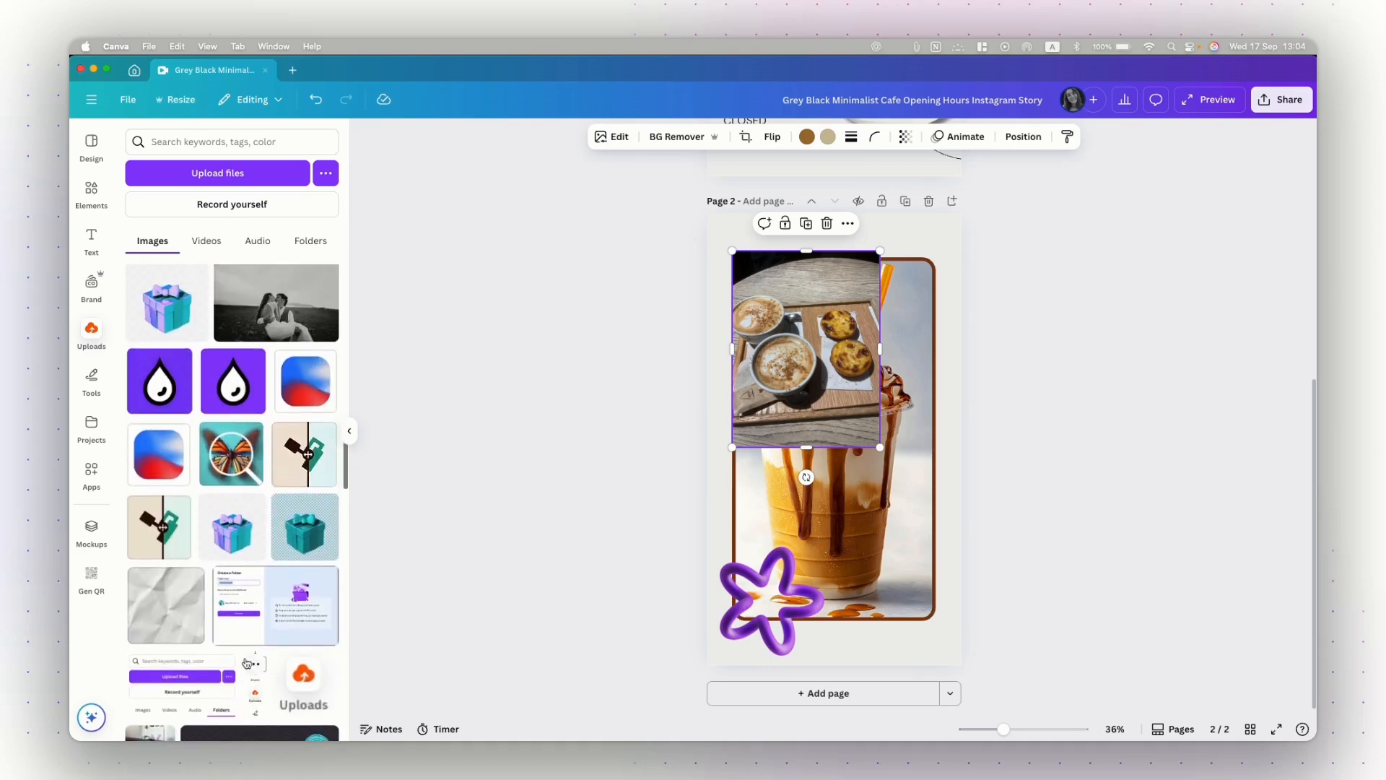
pyautogui.scroll(10, 246, 663)
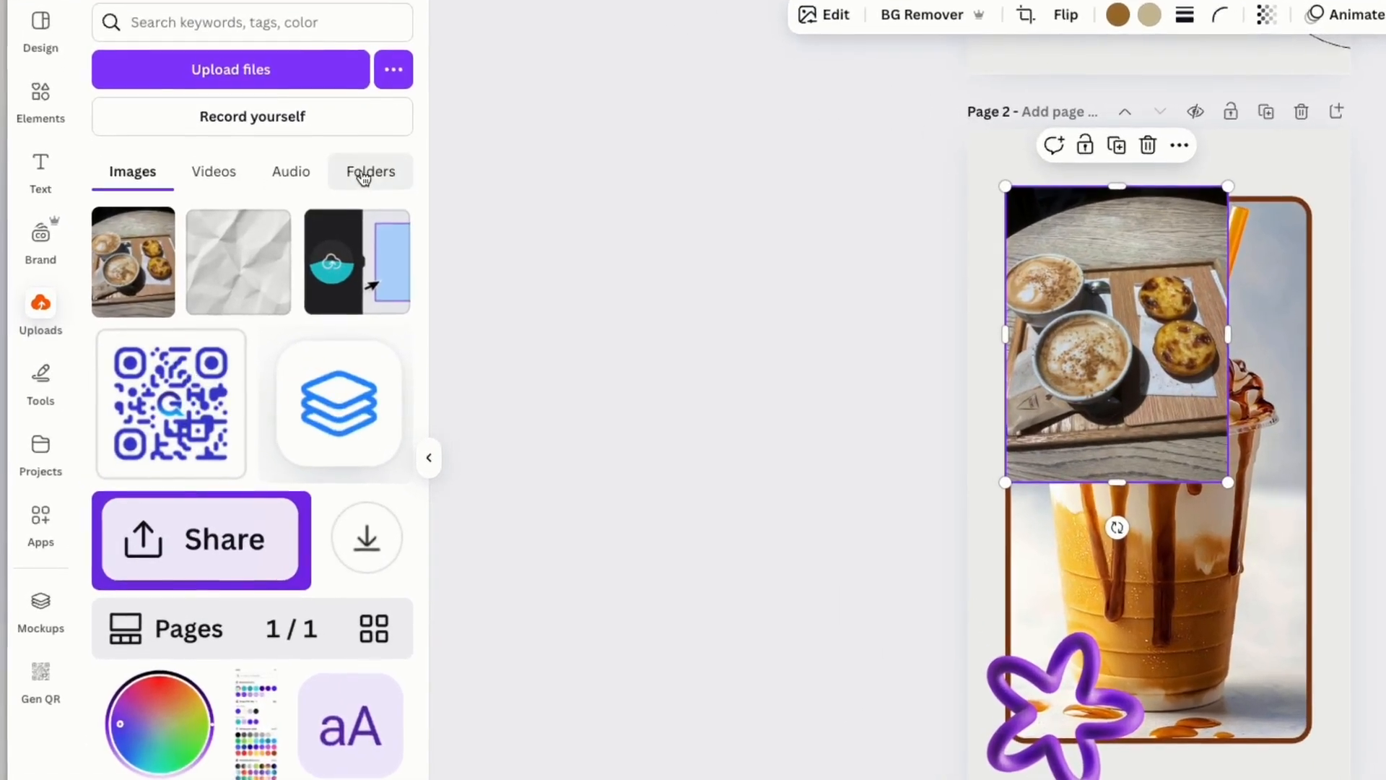
# - View the uploaded videos and audio files, and return to the upload folders
pyautogui.click(345, 201)
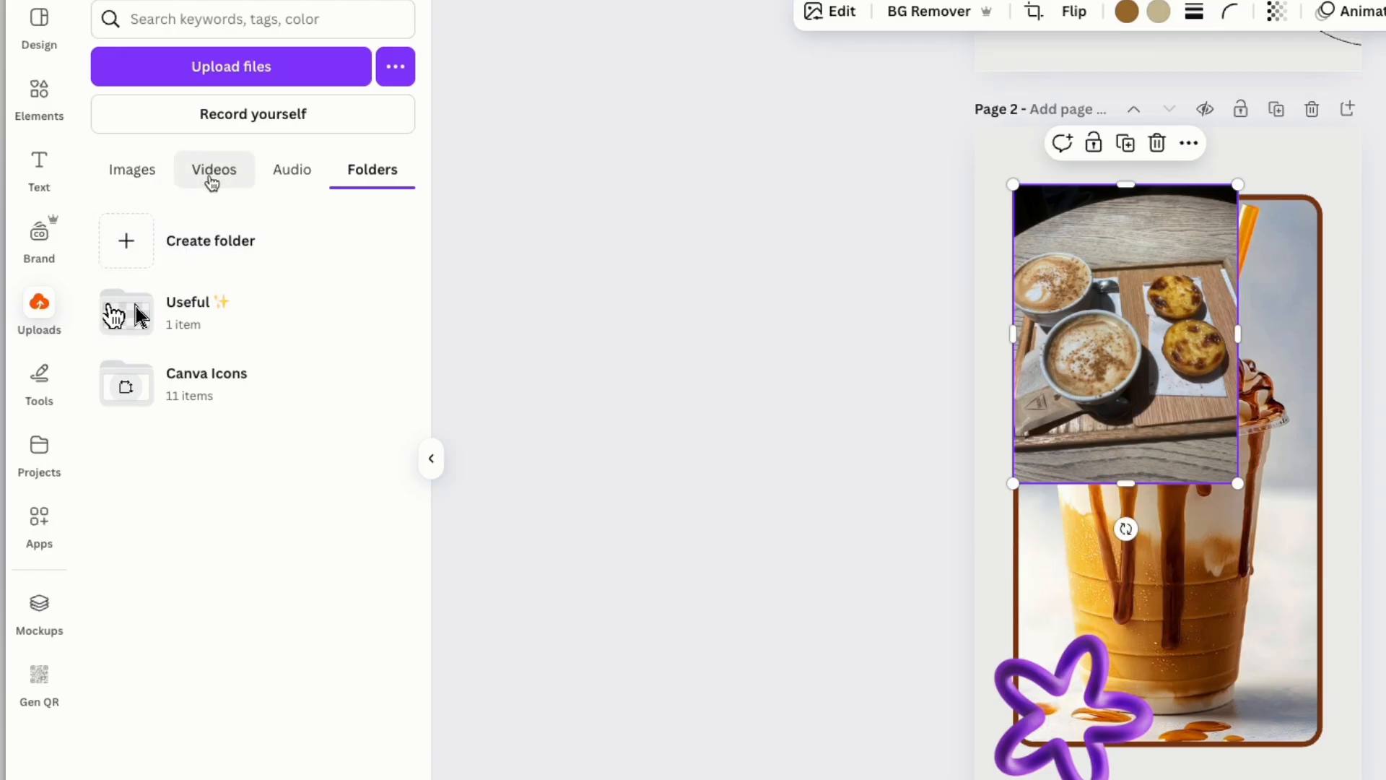
pyautogui.click(215, 173)
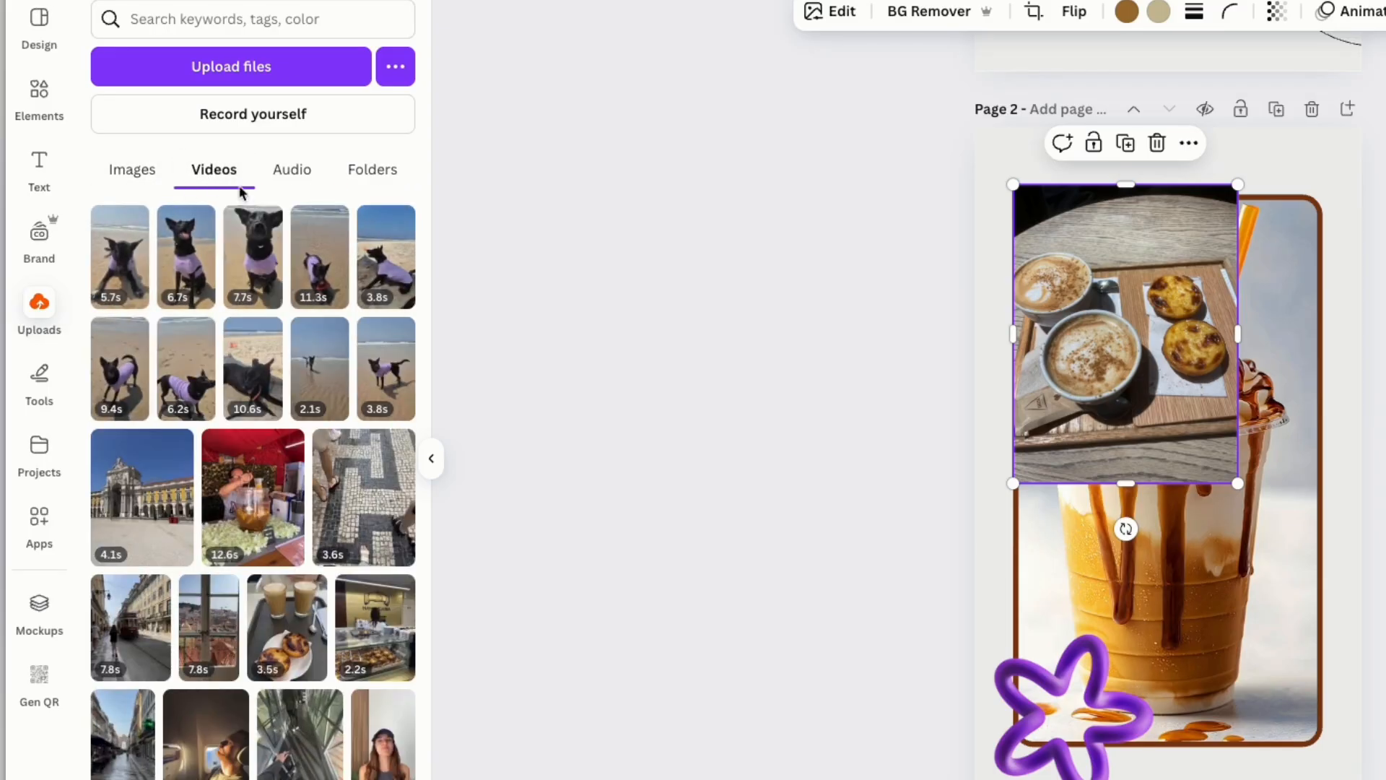
pyautogui.click(309, 170)
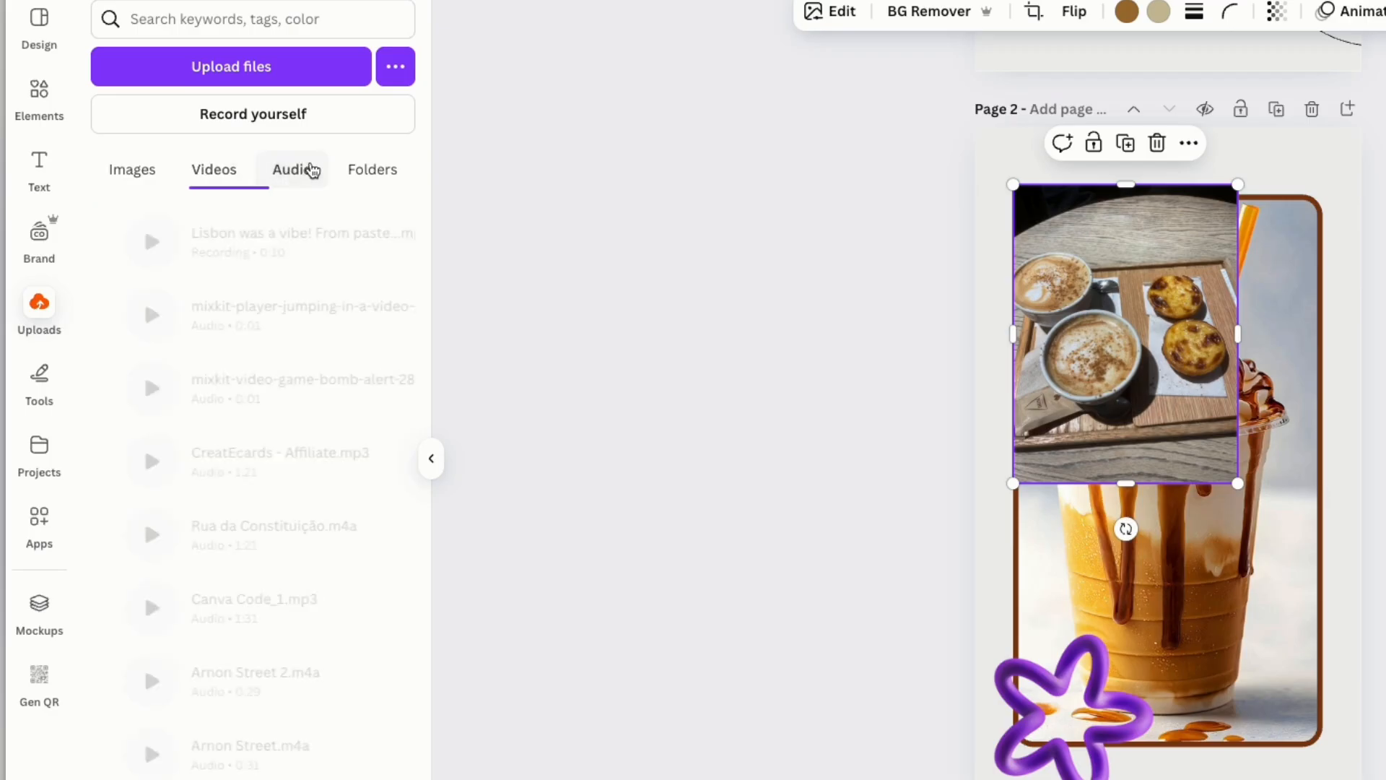
pyautogui.click(390, 170)
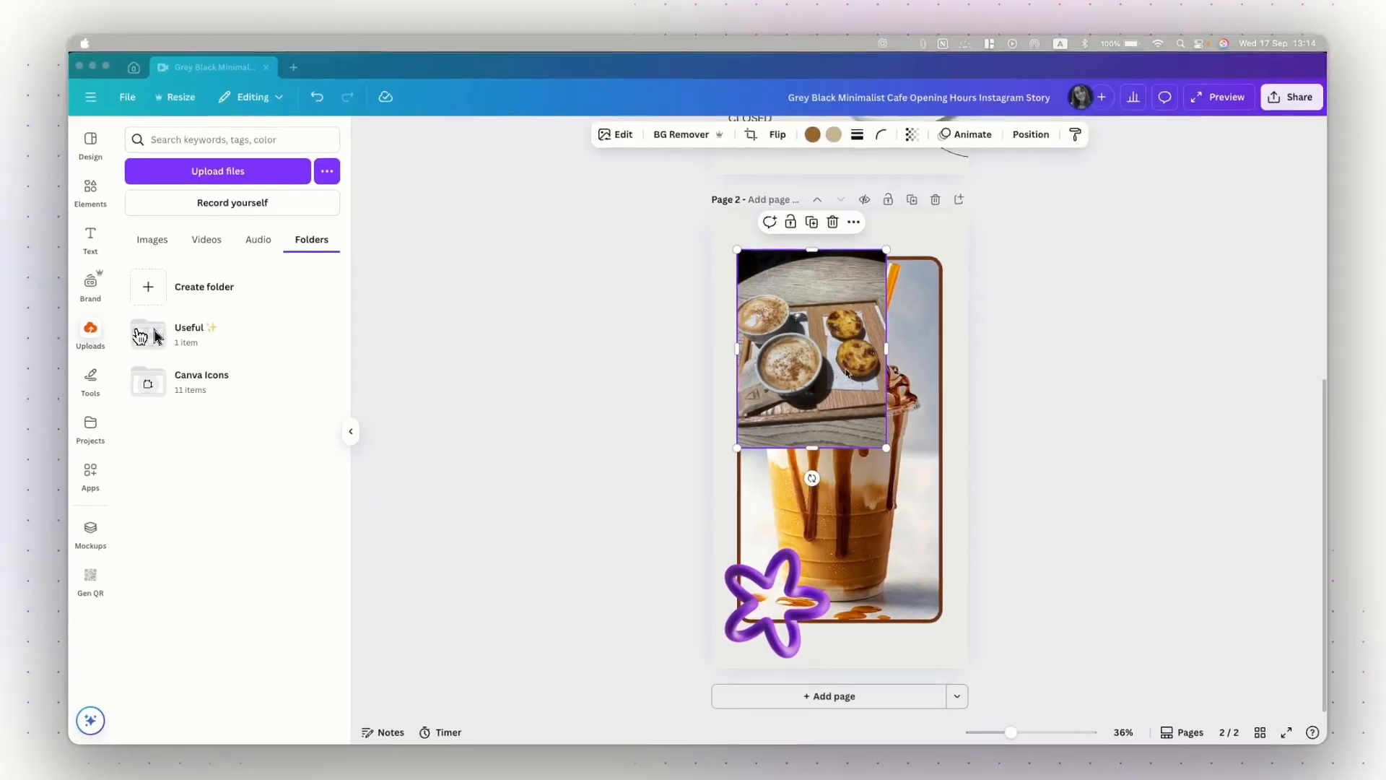
# - Cut the coffee and pastries photo from page 2 and paste it onto a new third page
pyautogui.click(791, 359)
pyautogui.moveTo(801, 377); pyautogui.dragTo(829, 416)
pyautogui.press('super+x')
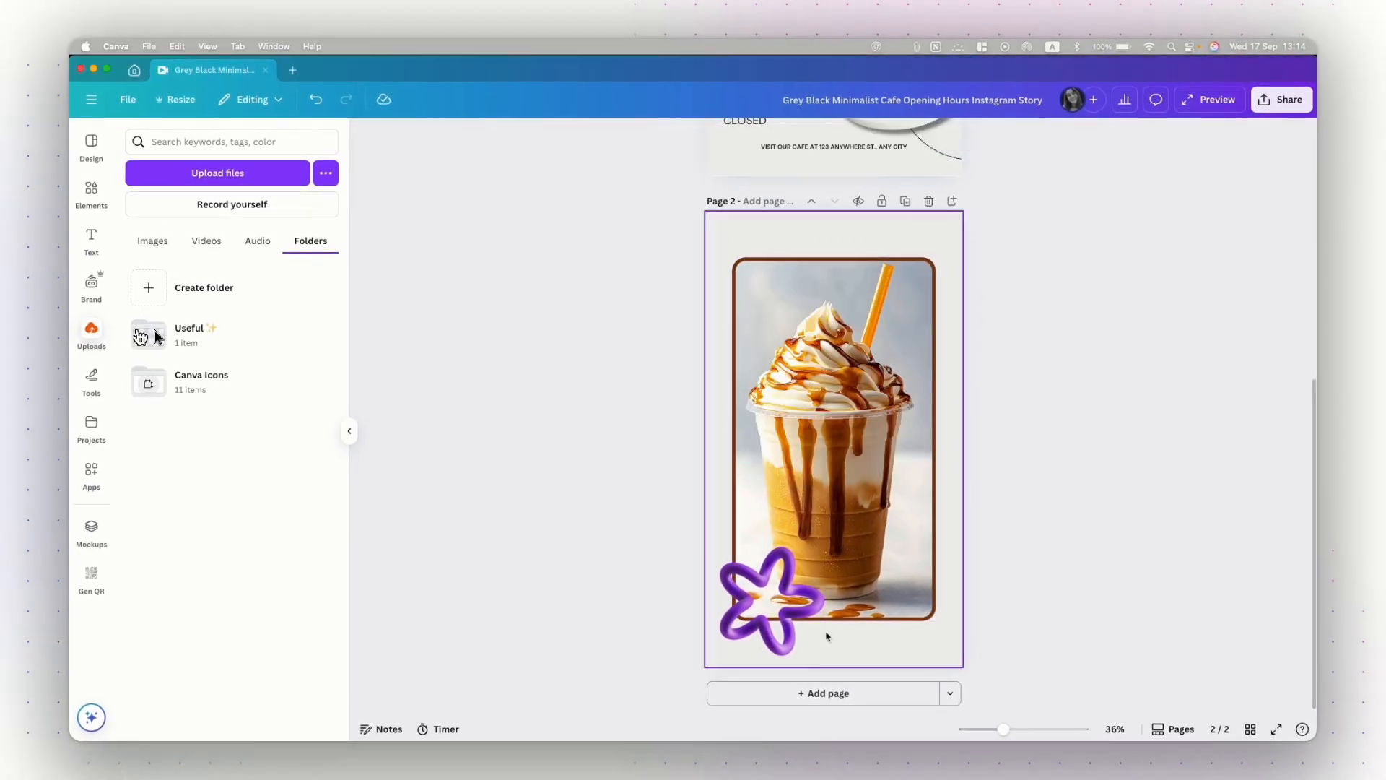
pyautogui.click(828, 693)
pyautogui.press('super+v')
# - Enlarge the photo on page 3 to nearly the page's width and centre it on the page
pyautogui.moveTo(812, 414); pyautogui.dragTo(783, 367)
pyautogui.moveTo(880, 434); pyautogui.dragTo(937, 510)
pyautogui.moveTo(818, 394); pyautogui.dragTo(840, 467)
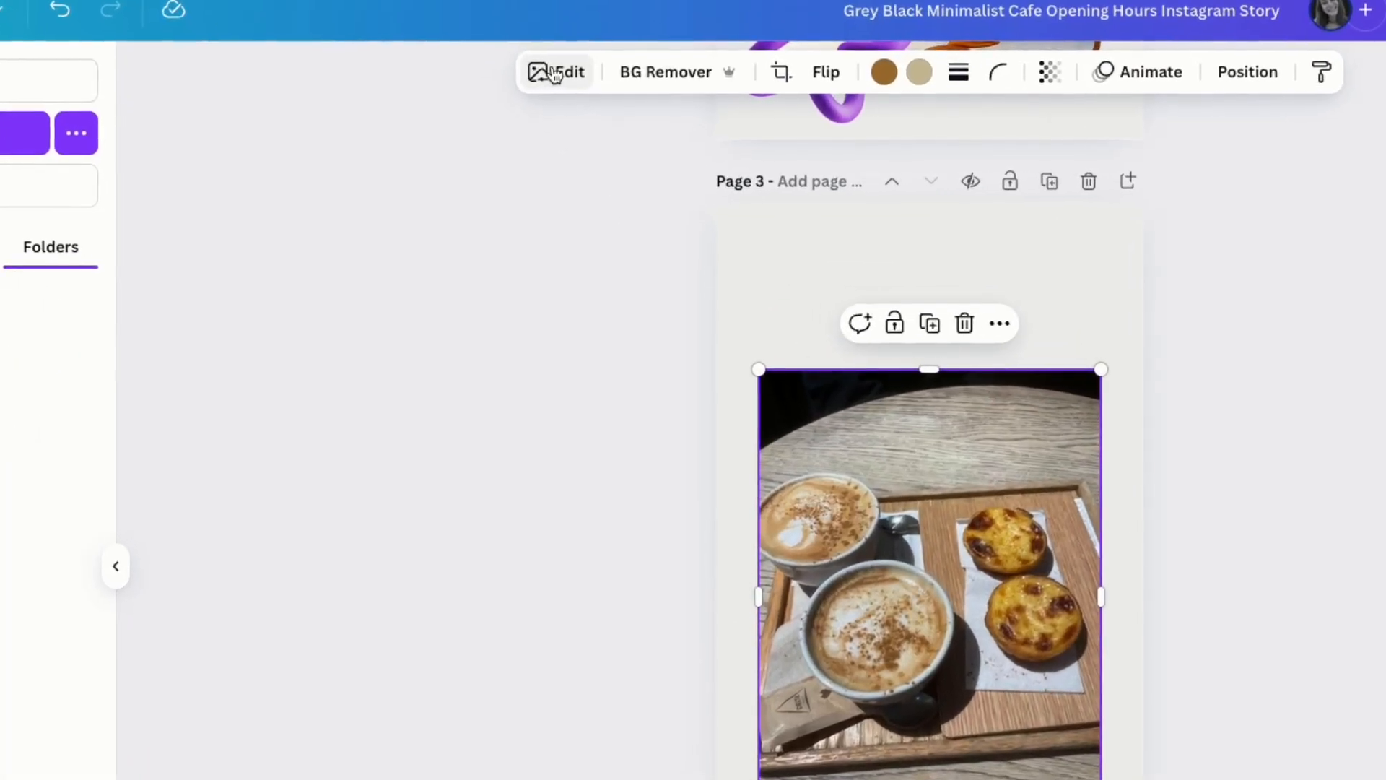
# - Open the image editing options for the page 3 photo, and look at the home page before returning to the design
pyautogui.click(555, 73)
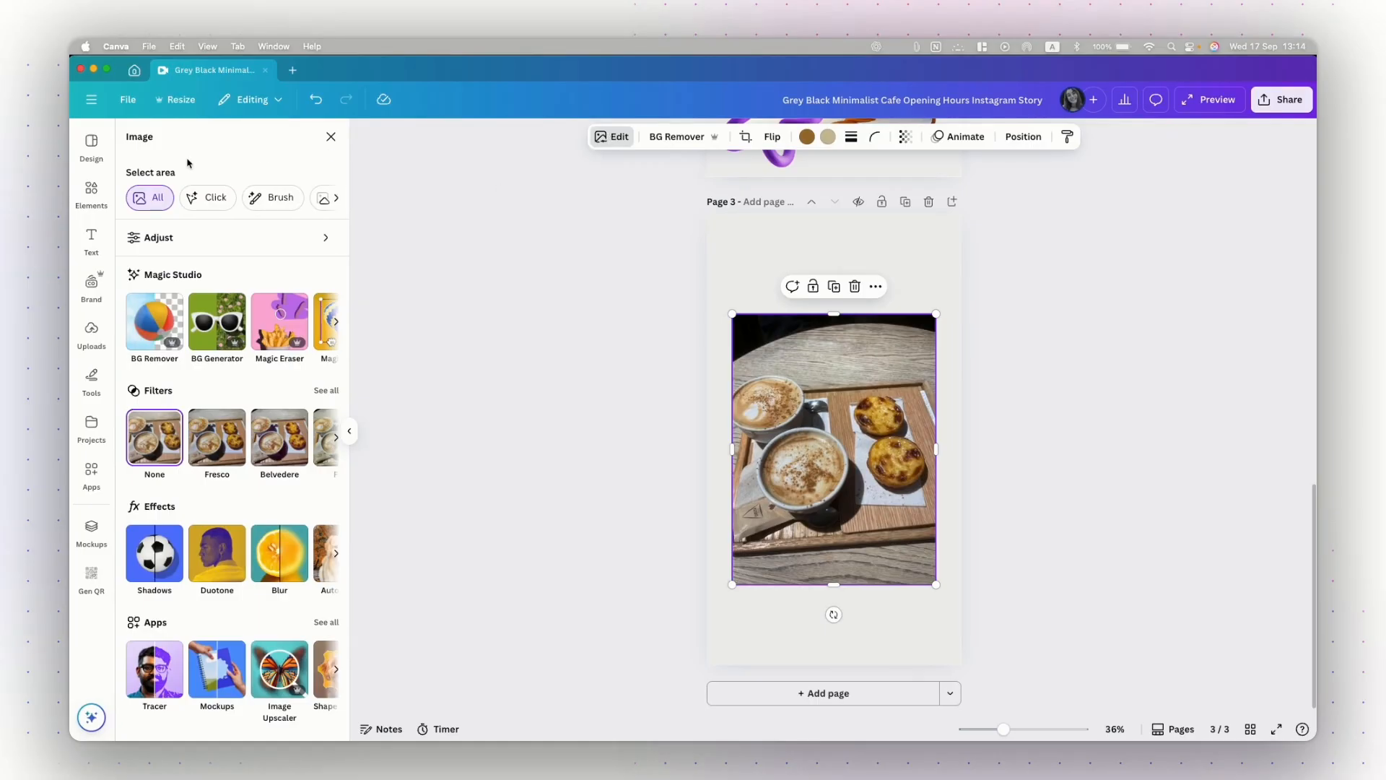
pyautogui.click(133, 71)
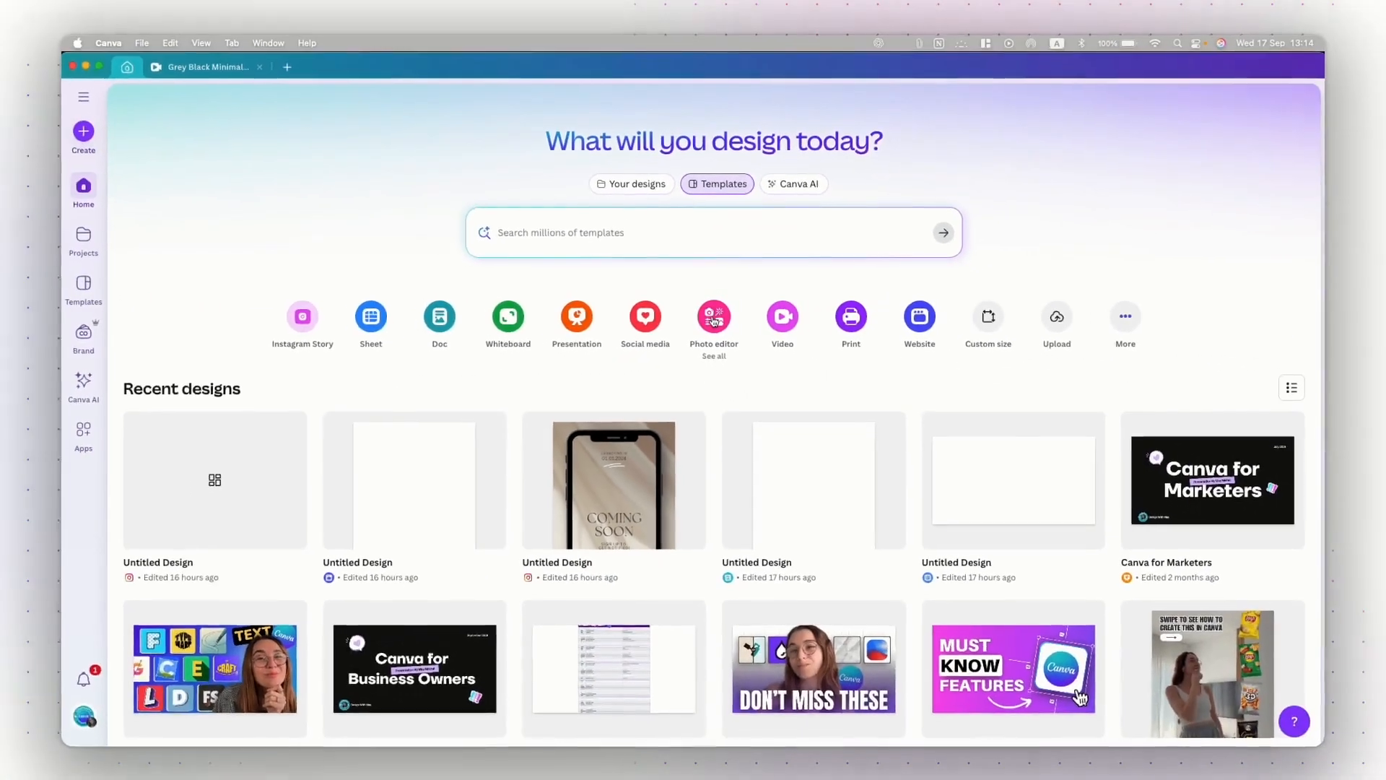
pyautogui.click(217, 75)
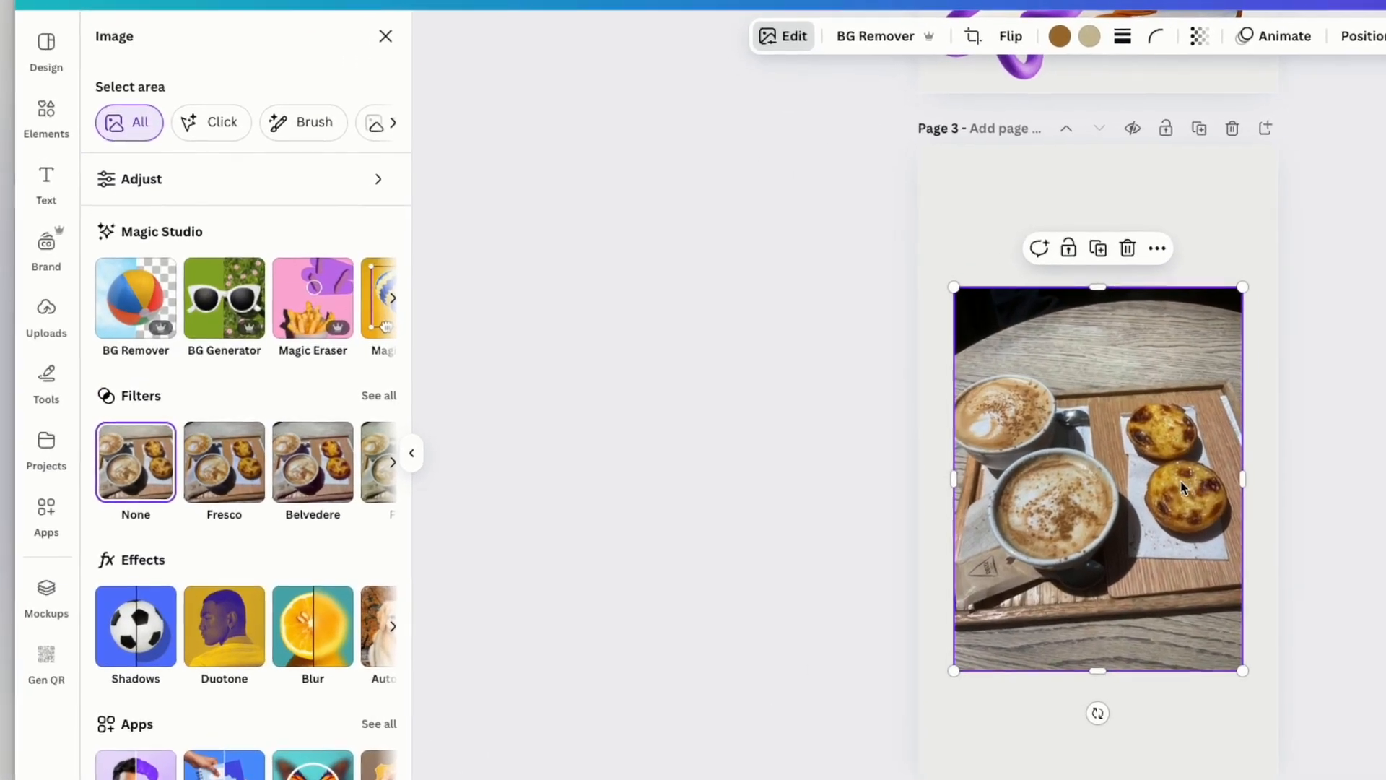
# - Open the photo's adjustment settings and examine the white balance, light and further controls
pyautogui.click(170, 238)
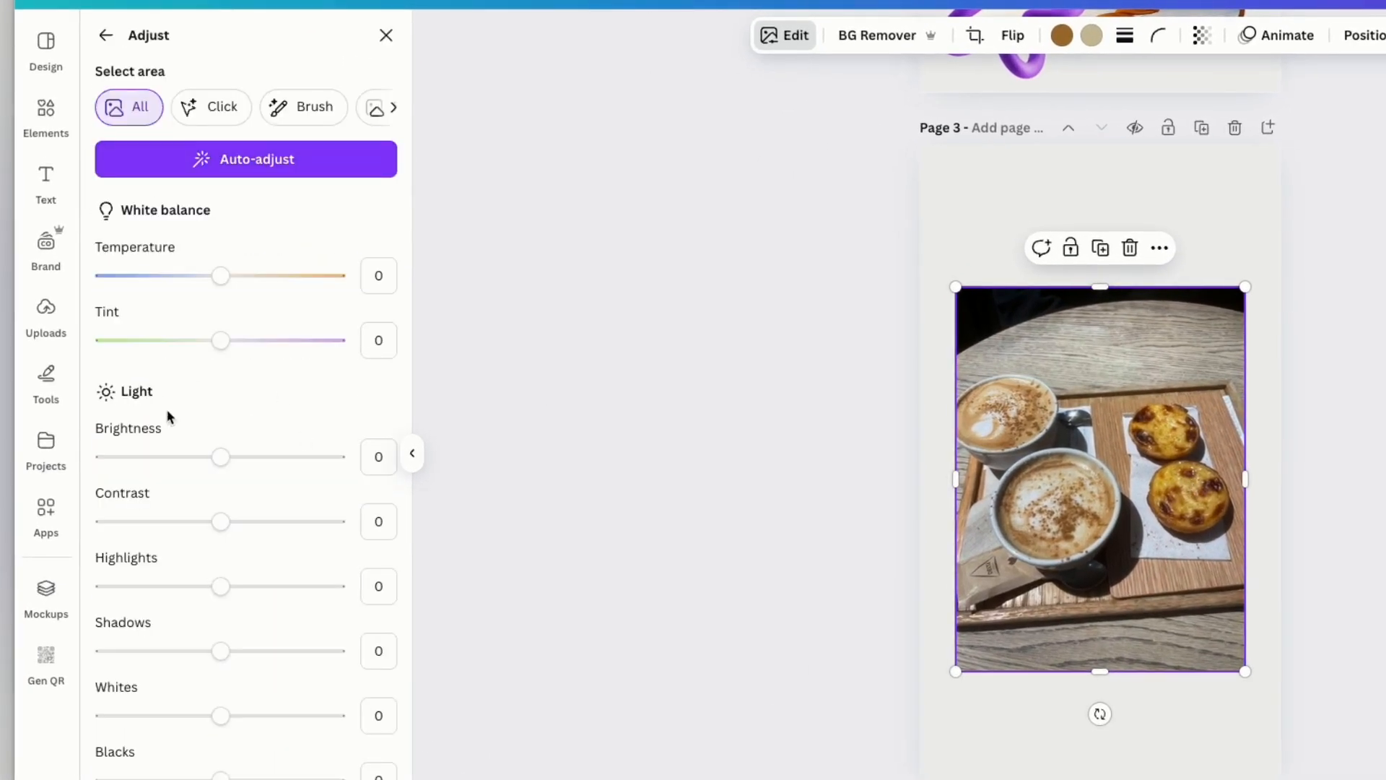
pyautogui.moveTo(229, 464)
pyautogui.mouseDown()
pyautogui.moveTo(247, 458)
pyautogui.moveTo(219, 458)
pyautogui.mouseUp()
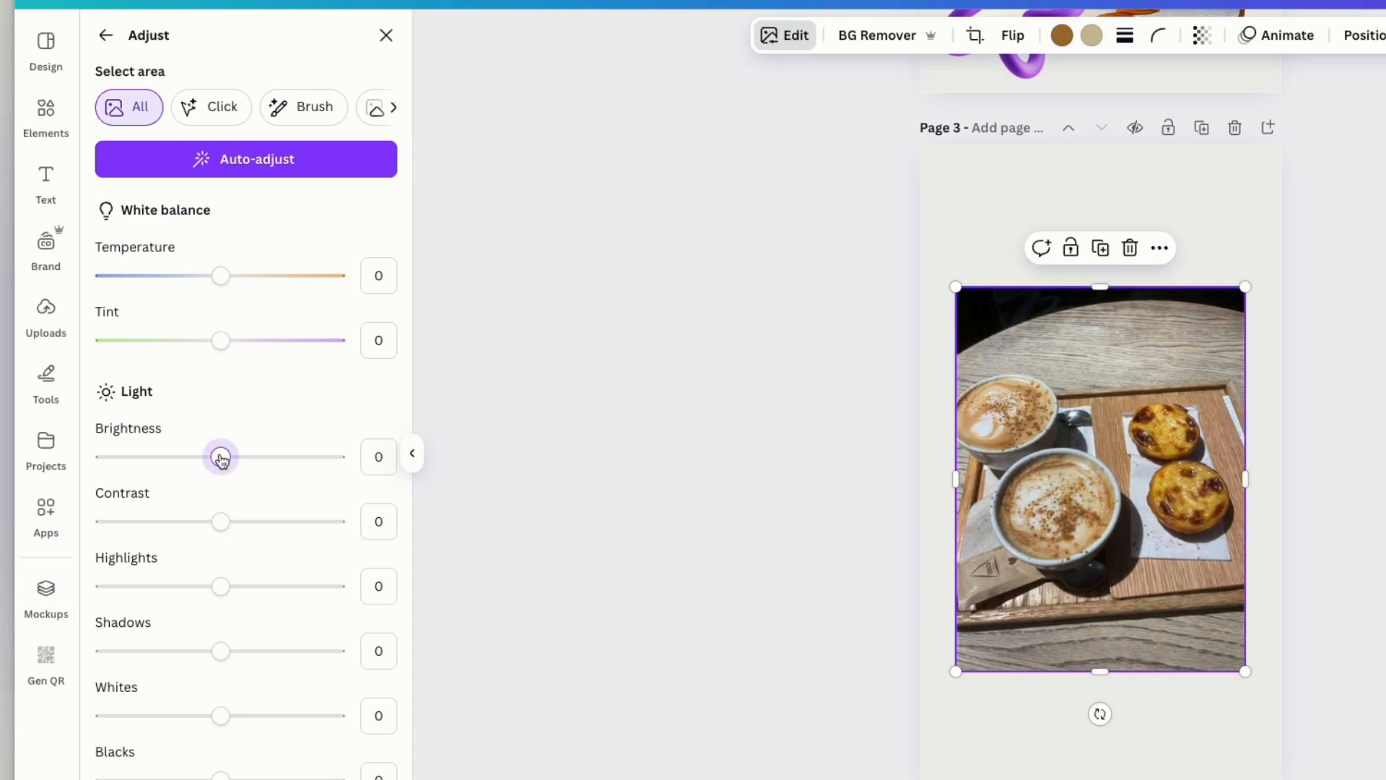
pyautogui.moveTo(222, 520)
pyautogui.mouseDown()
pyautogui.moveTo(192, 526)
pyautogui.moveTo(226, 526)
pyautogui.mouseUp()
pyautogui.scroll(-3, 214, 691)
pyautogui.scroll(-2, 214, 691)
pyautogui.scroll(5, 214, 690)
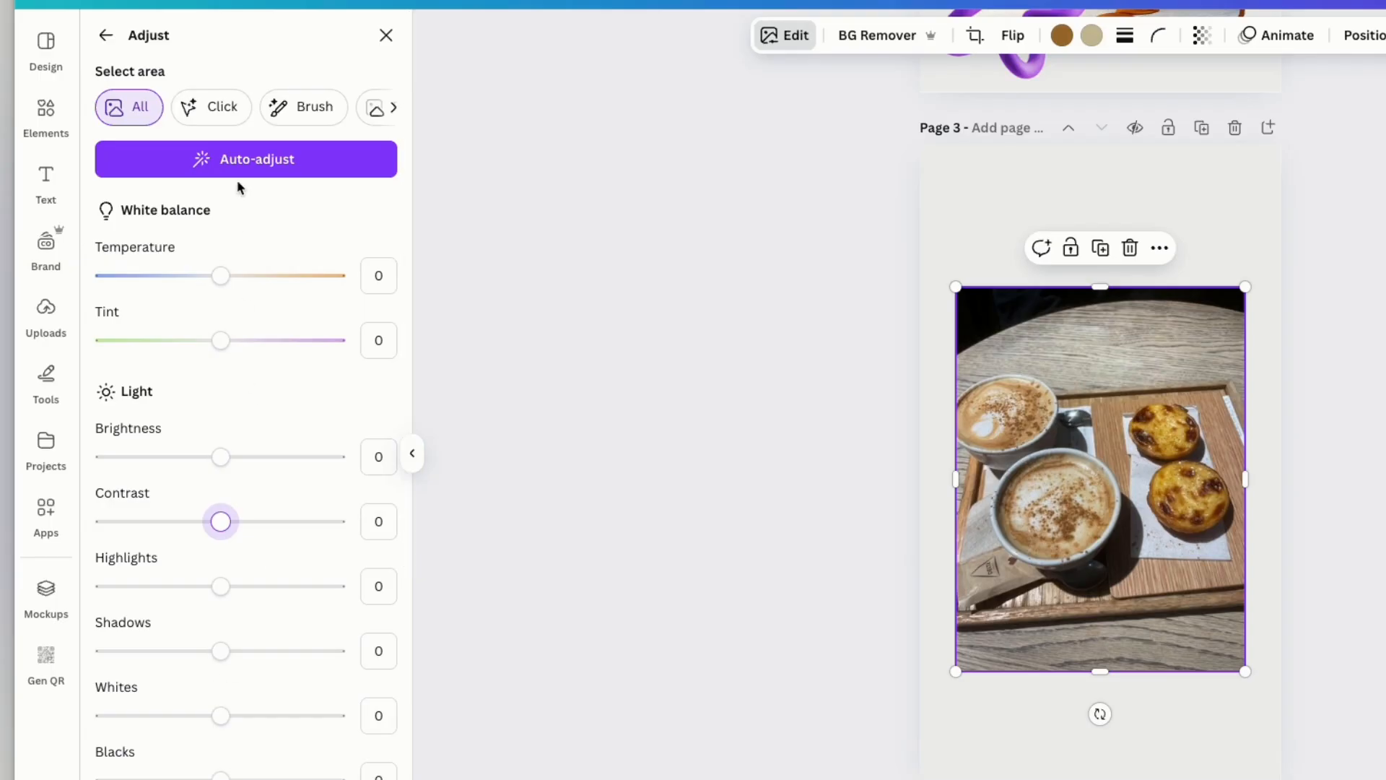
# - Limit the photo adjustments to picked areas and select both custard tarts in the photo
pyautogui.click(214, 108)
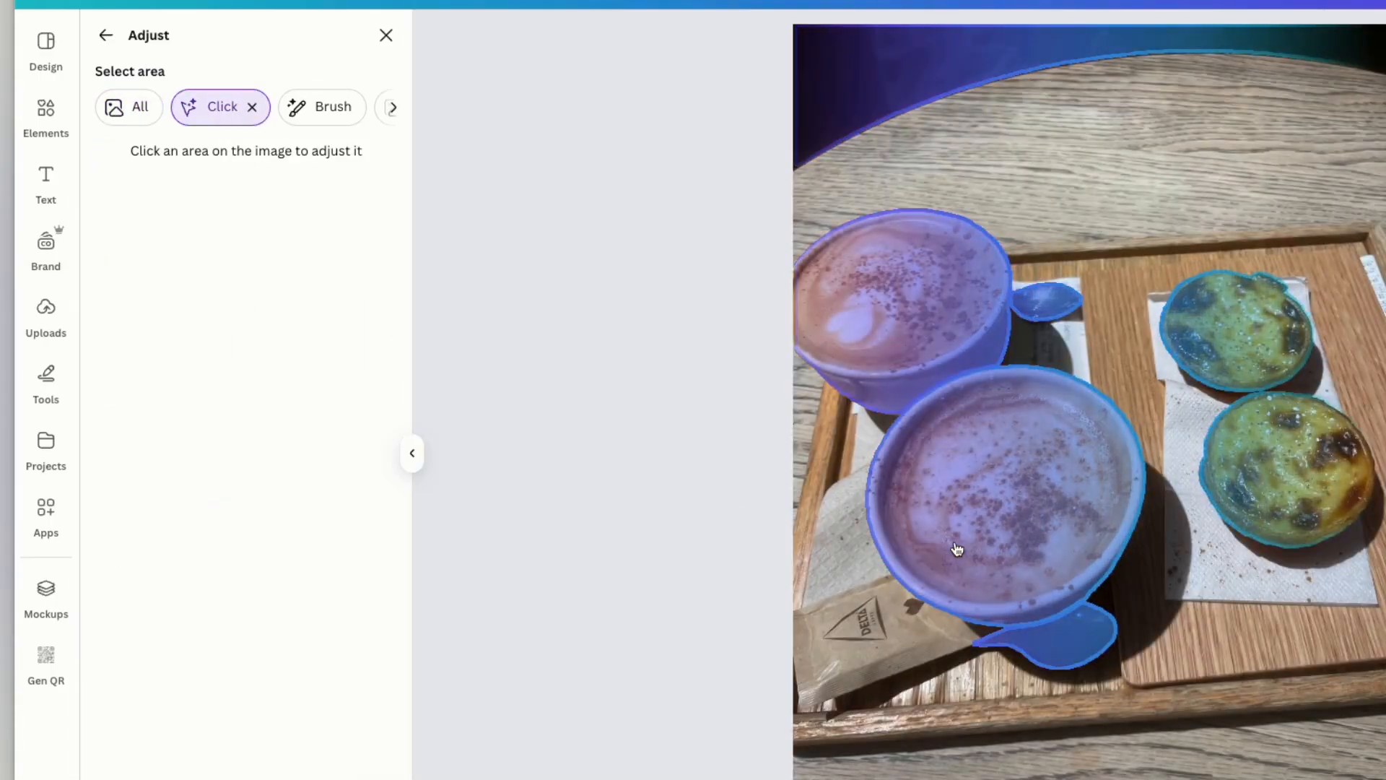
pyautogui.click(977, 527)
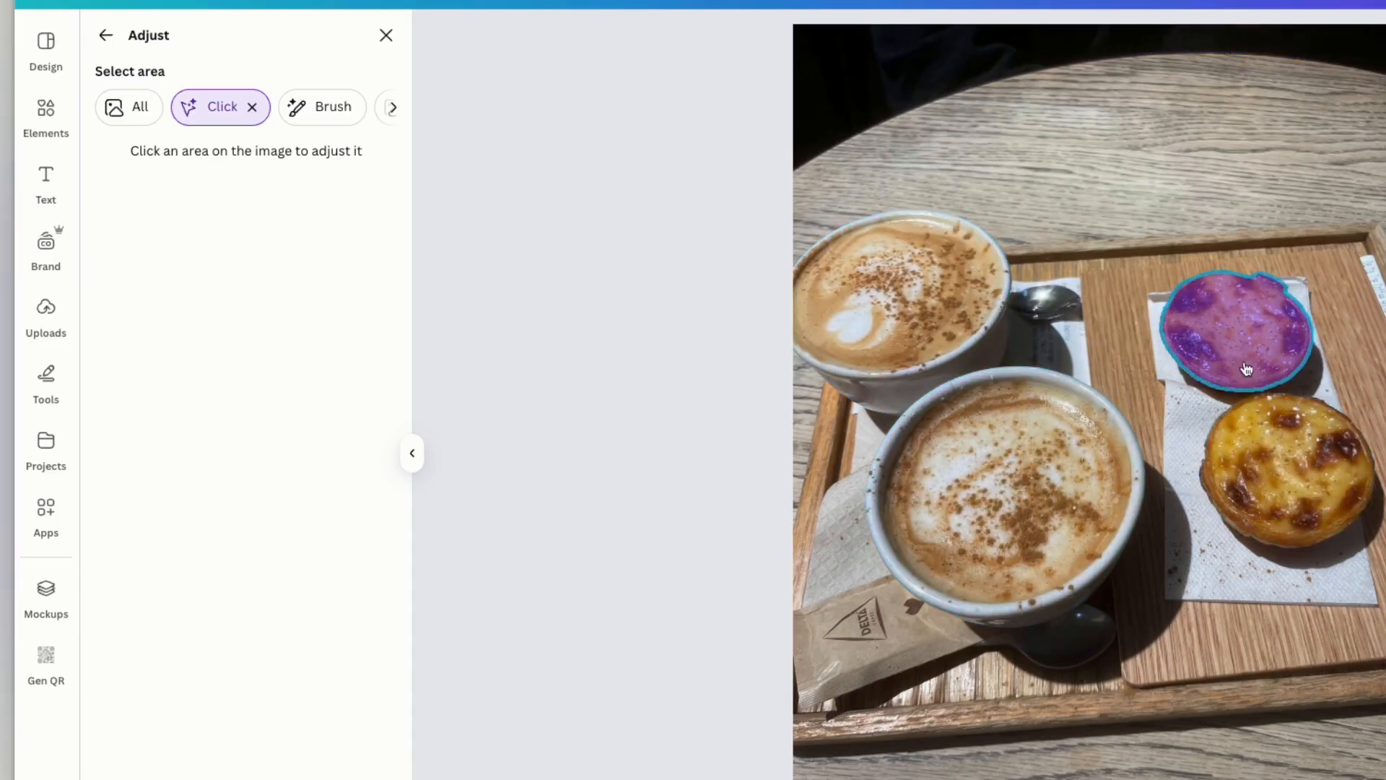
pyautogui.click(1282, 475)
pyautogui.click(1245, 352)
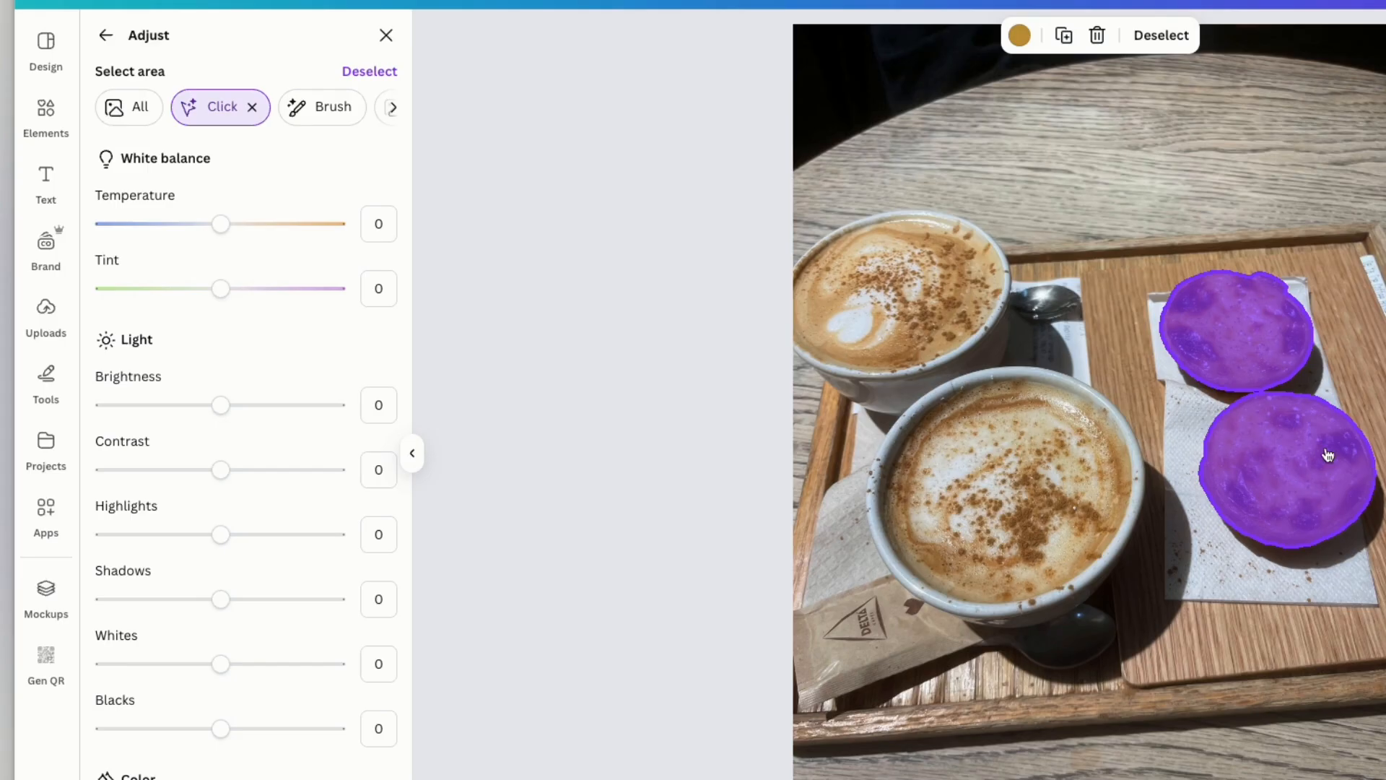
# - Set the selected tarts' brightness to 49, contrast to -41 and highlights to 53, and look at the remaining area selection options
pyautogui.moveTo(220, 405); pyautogui.dragTo(278, 414)
pyautogui.moveTo(219, 474); pyautogui.dragTo(175, 485)
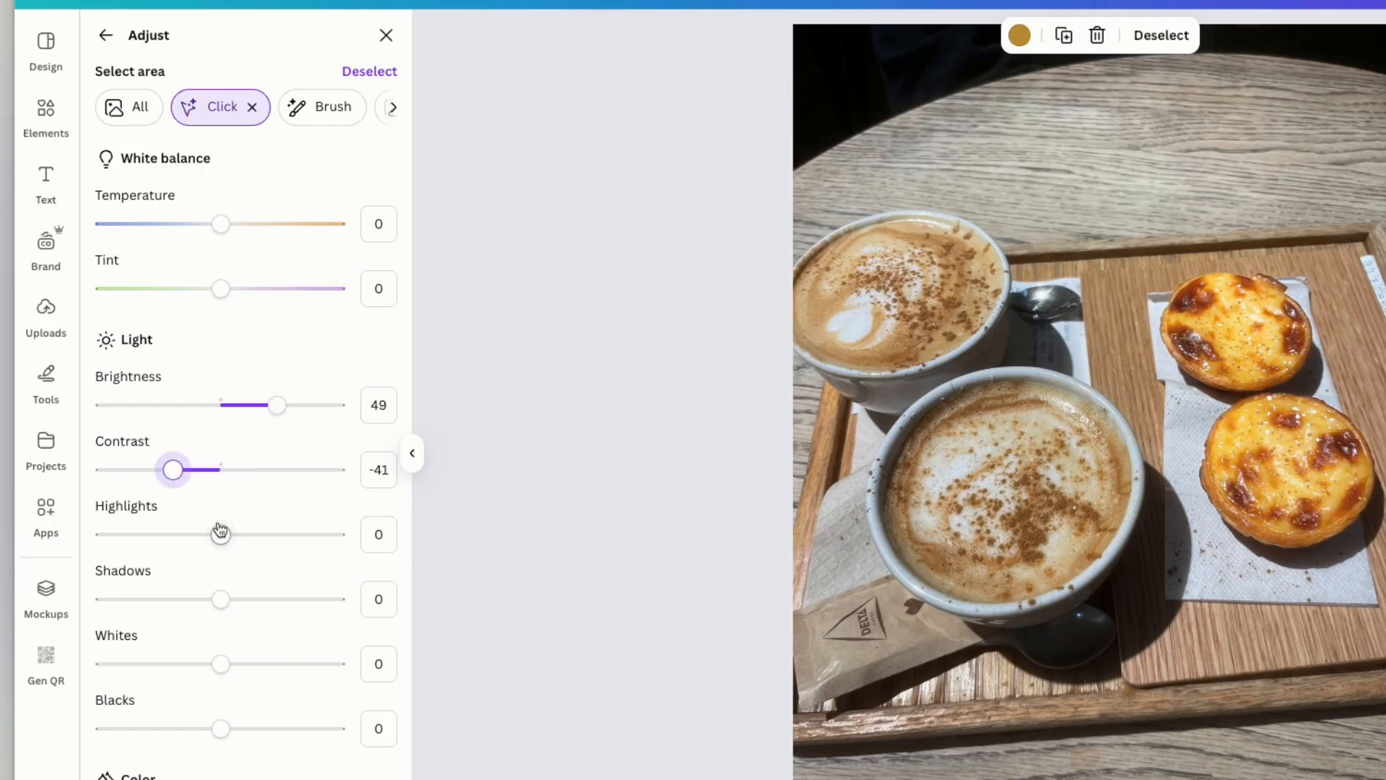
pyautogui.moveTo(220, 532); pyautogui.dragTo(283, 537)
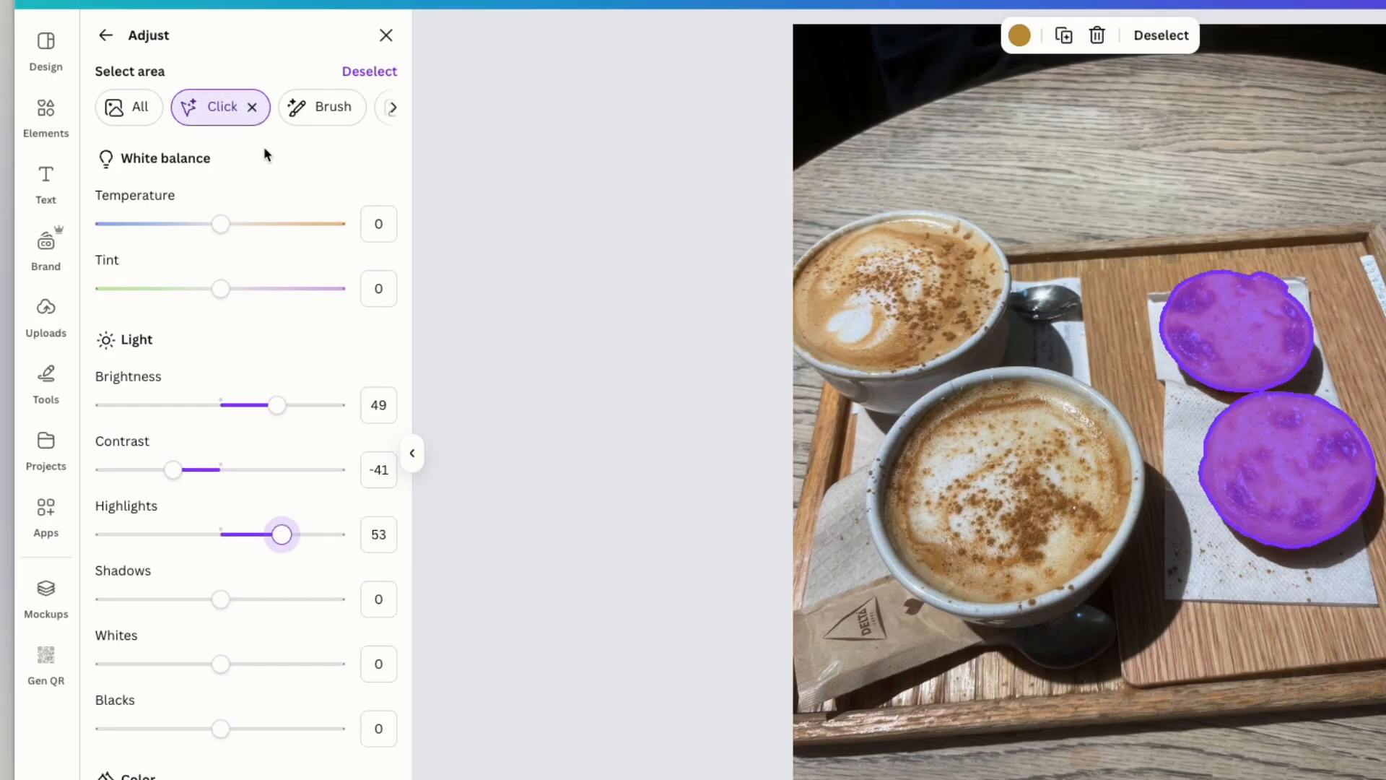
pyautogui.hscroll(4, 330, 109)
pyautogui.hscroll(2, 328, 110)
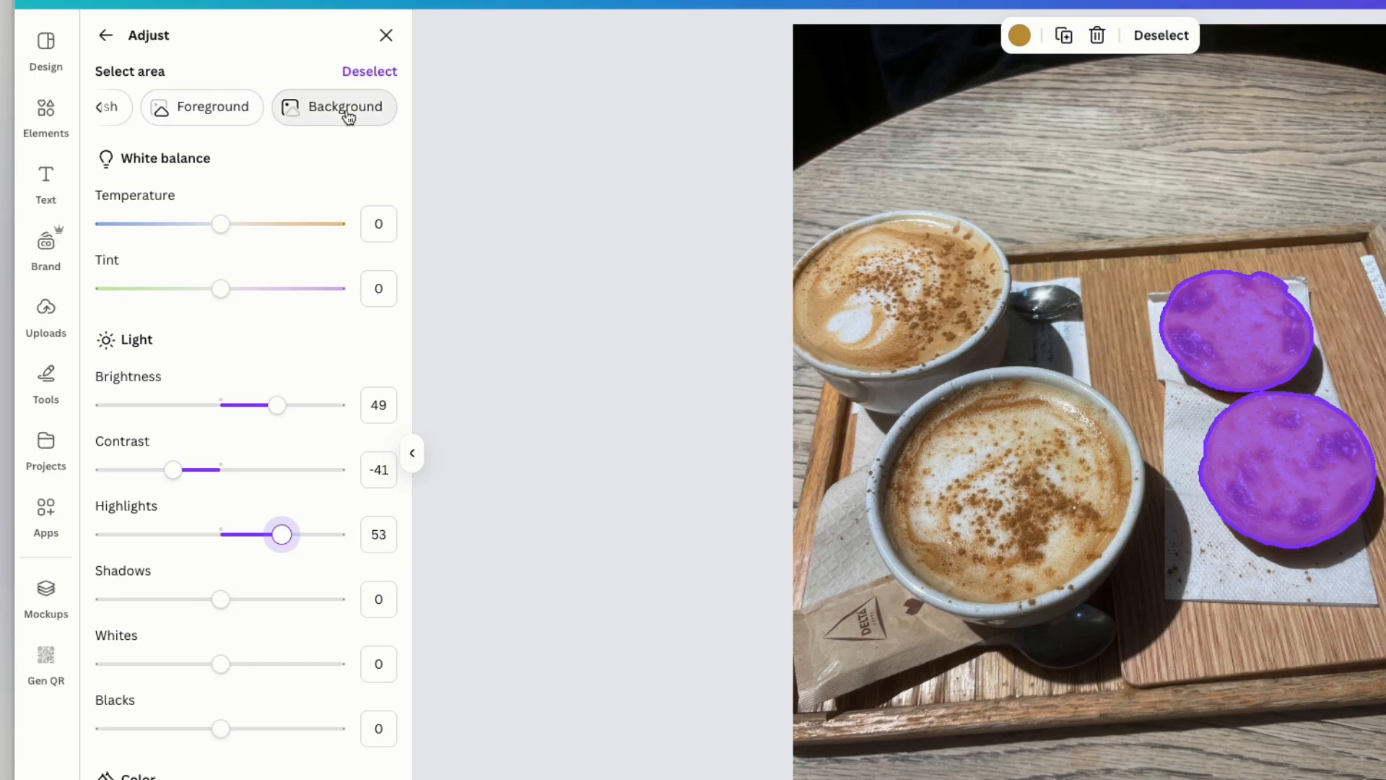
# - Return to the main image options and look through the Magic Studio tools from BG Remover to Magic Expand
pyautogui.click(106, 37)
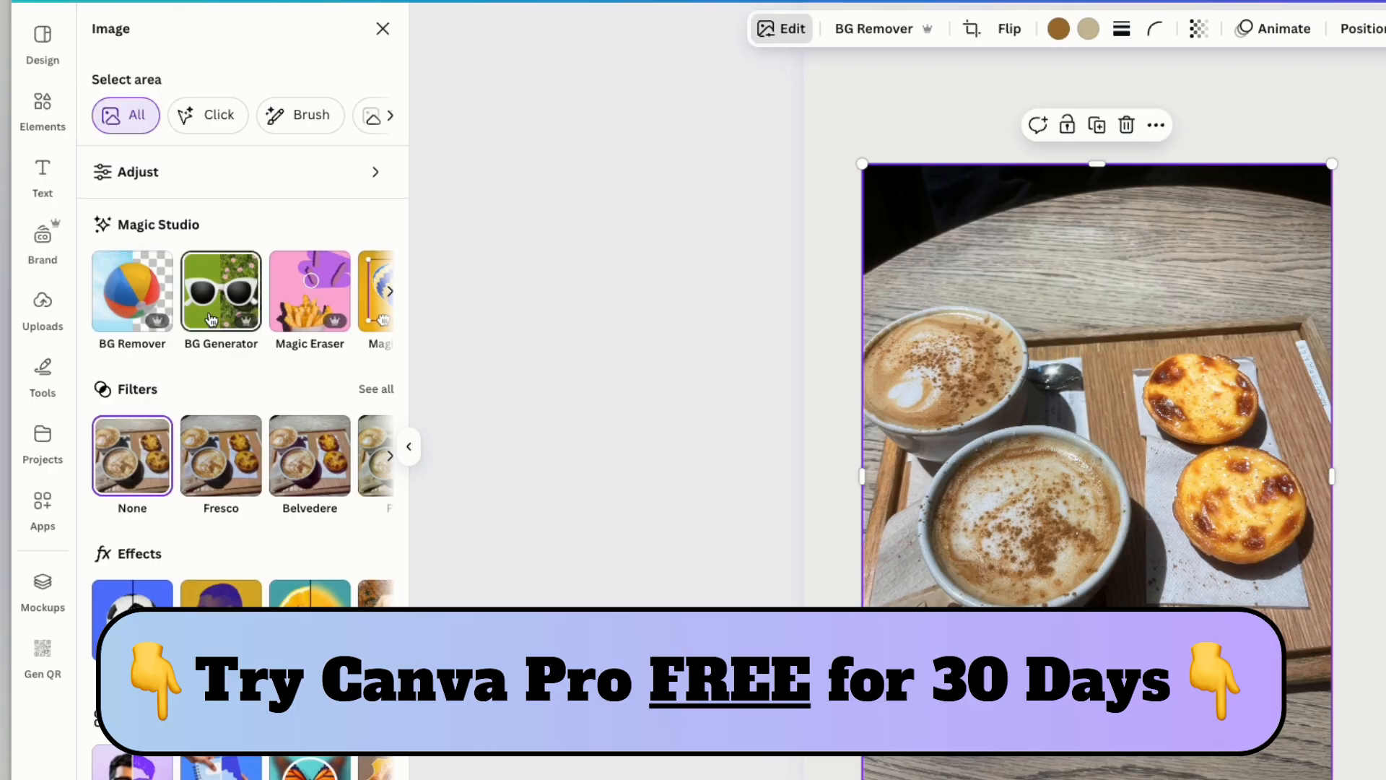
pyautogui.hscroll(2, 161, 303)
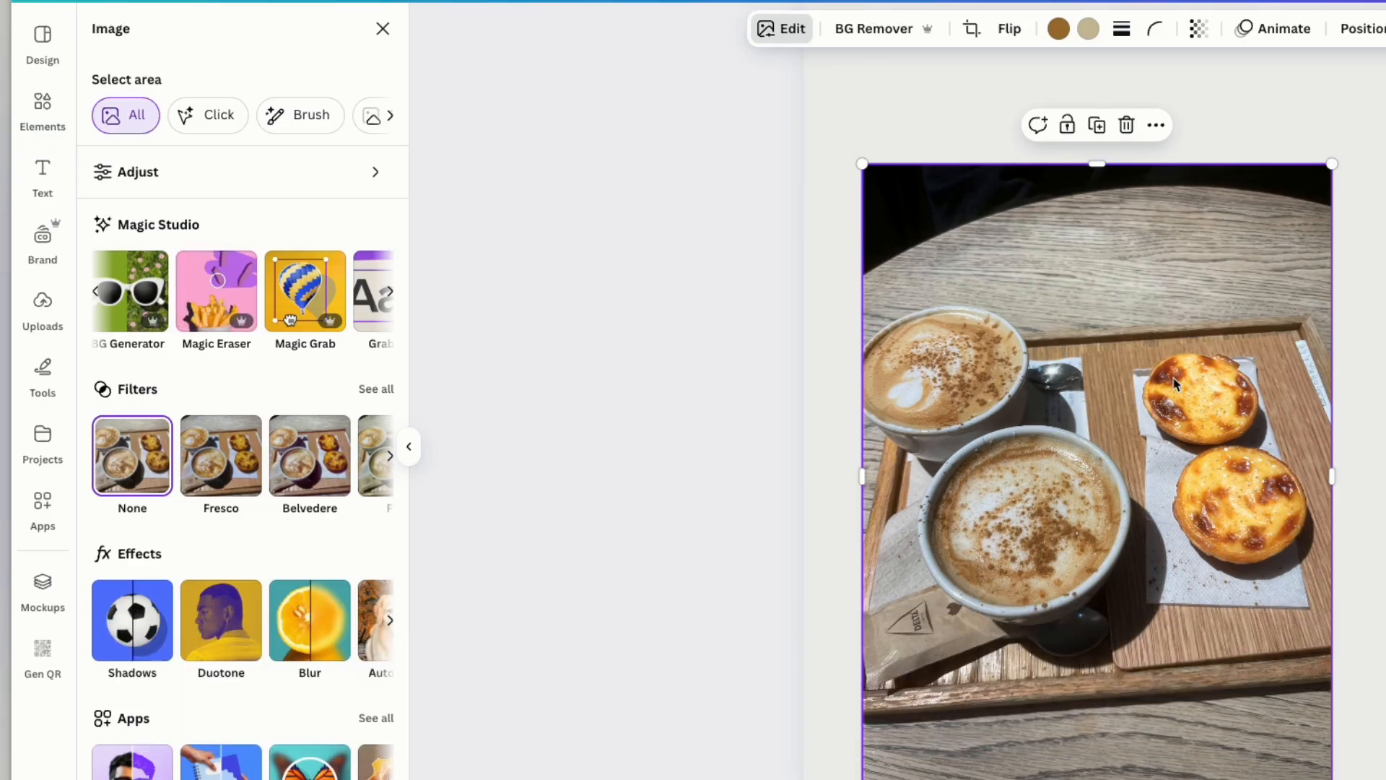
pyautogui.hscroll(1, 307, 296)
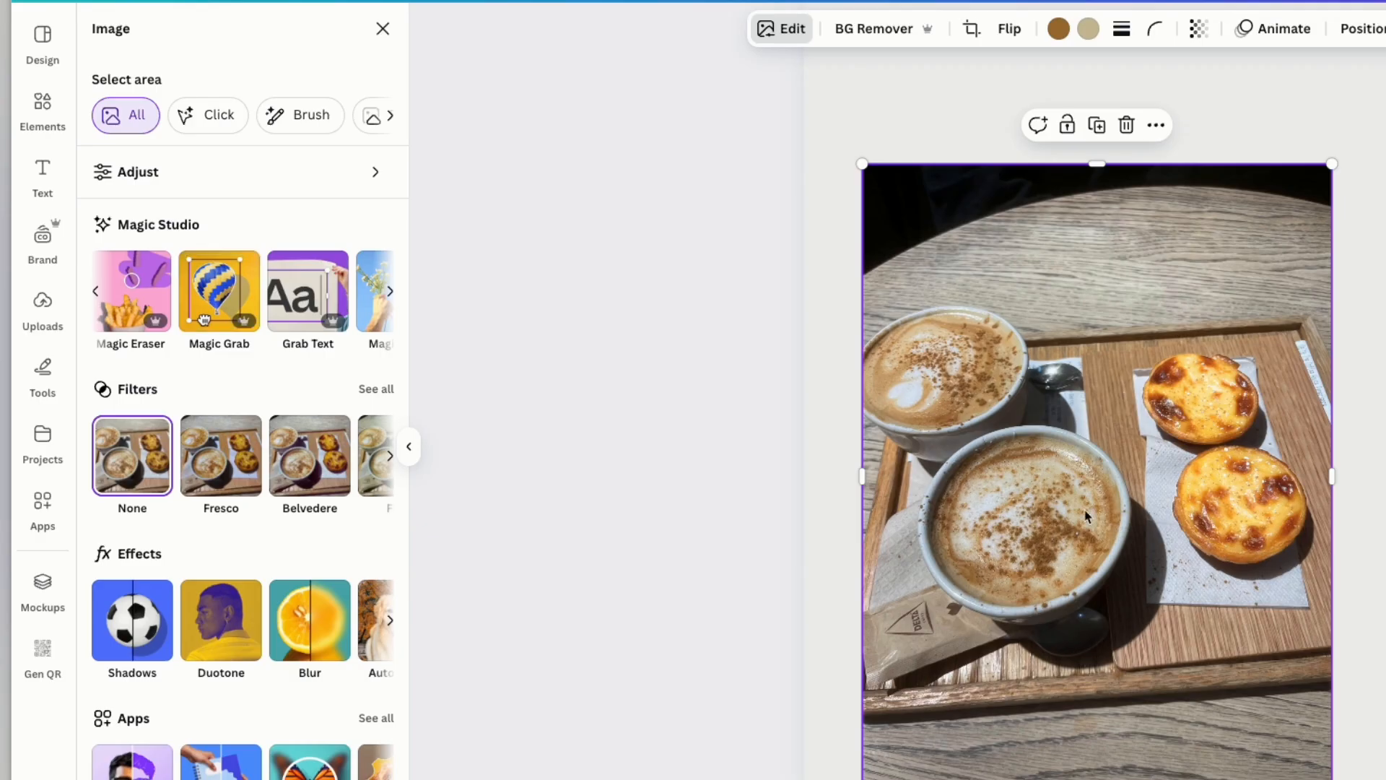
pyautogui.hscroll(1, 301, 301)
pyautogui.hscroll(3, 302, 302)
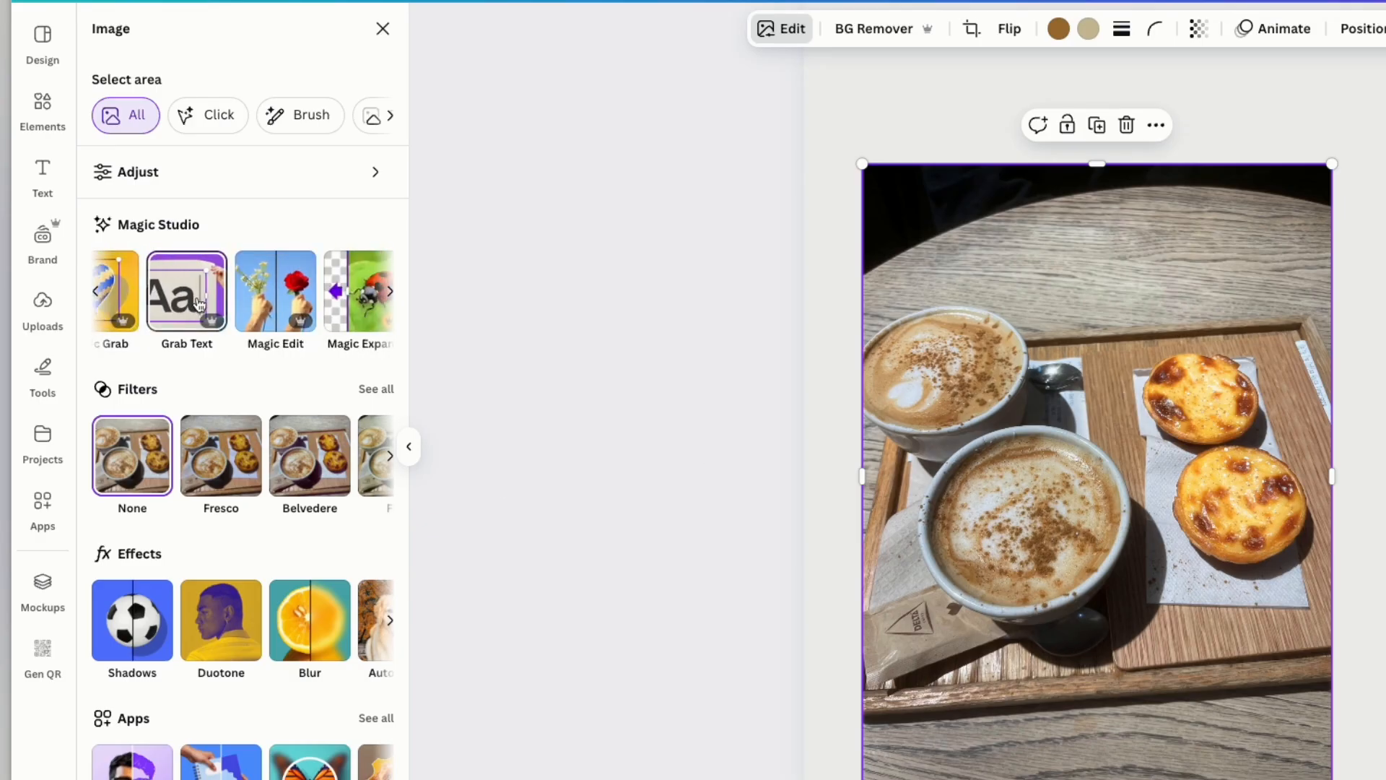
pyautogui.hscroll(1, 246, 294)
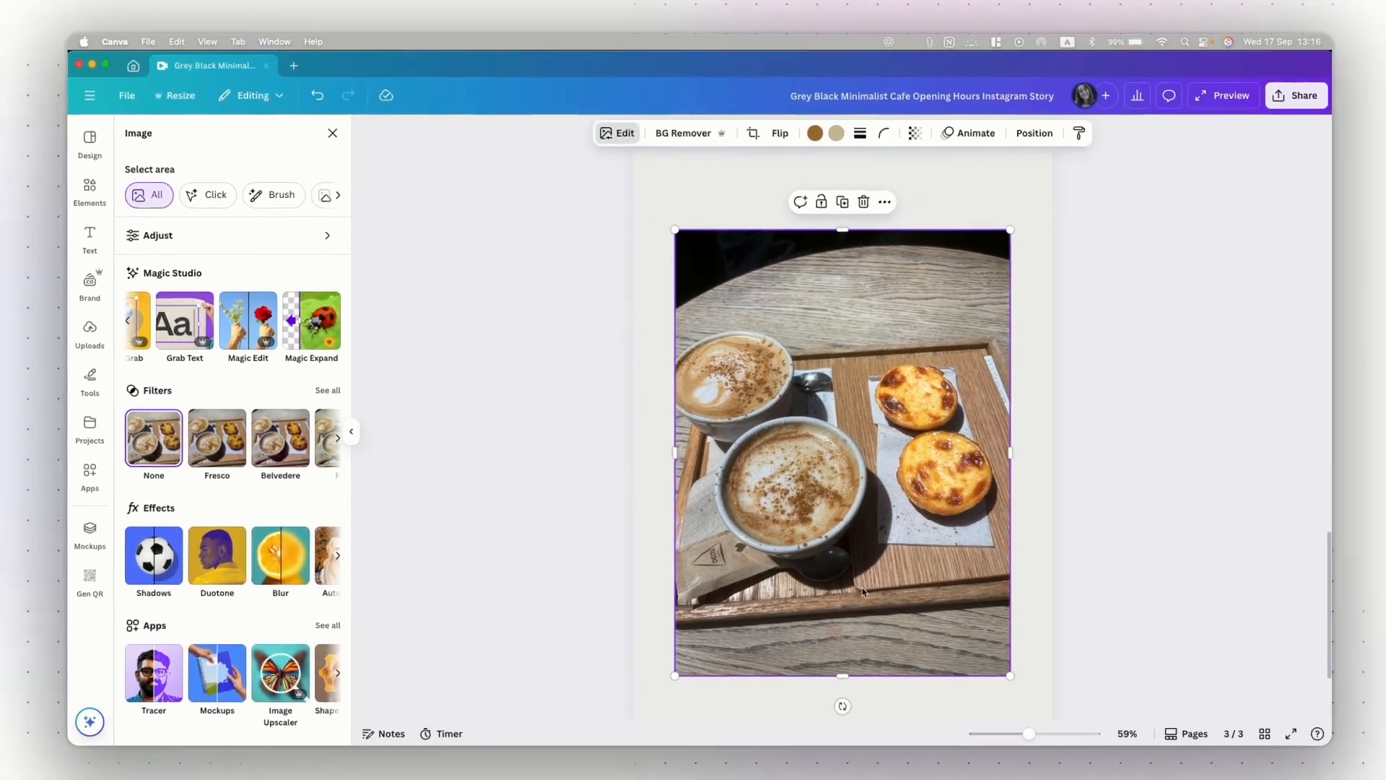
# - Move the page 3 photo up and towards the page's left edge, and look back through the Magic Studio tools
pyautogui.moveTo(920, 636); pyautogui.dragTo(888, 563)
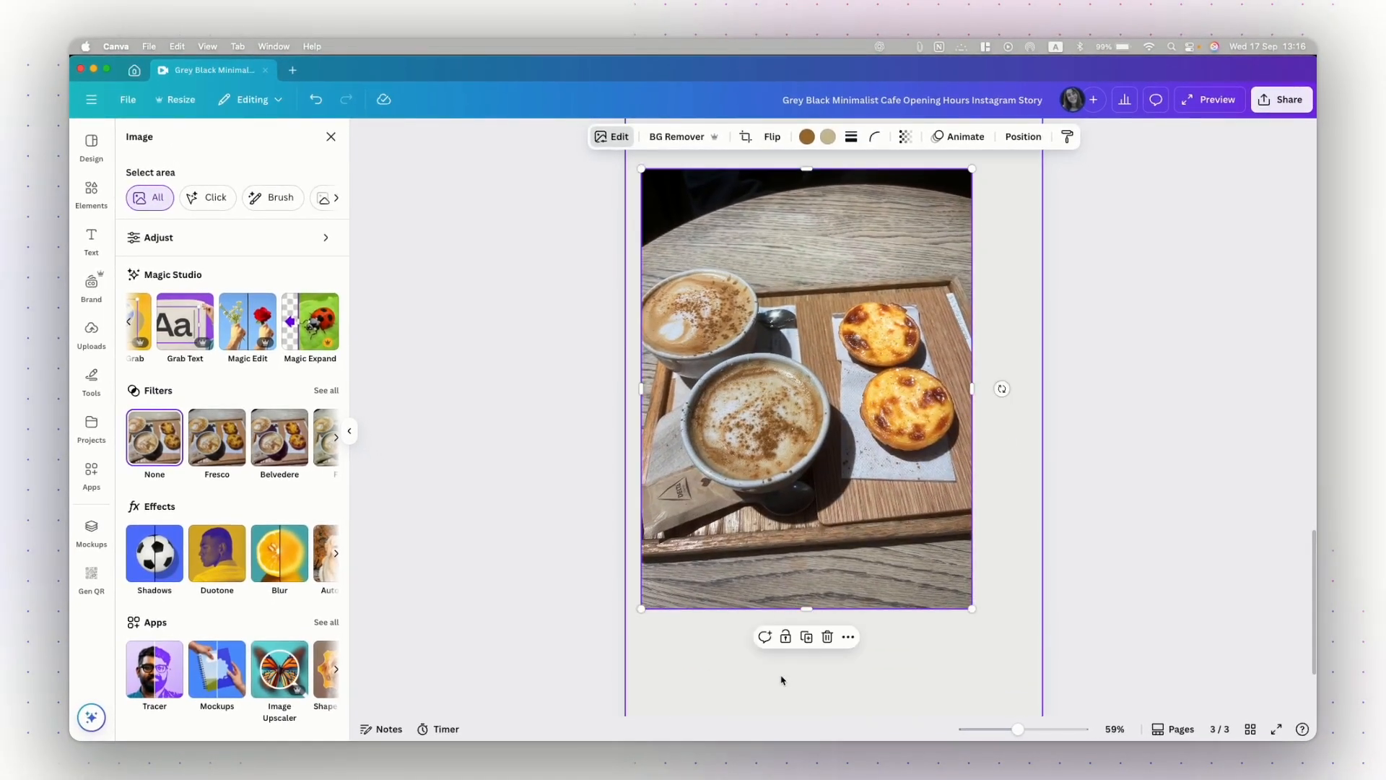
pyautogui.scroll(-2, 783, 677)
pyautogui.scroll(-2, 738, 706)
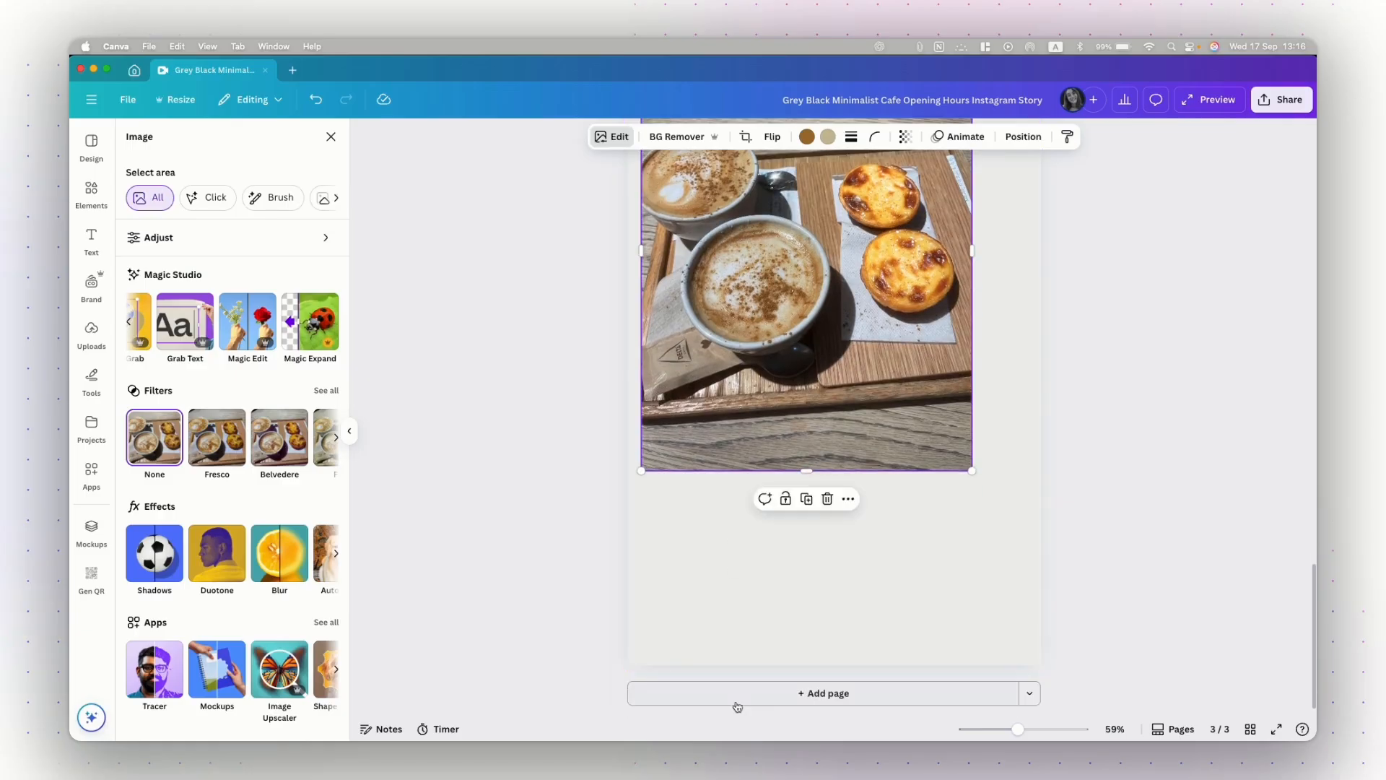
pyautogui.scroll(-3, 805, 600)
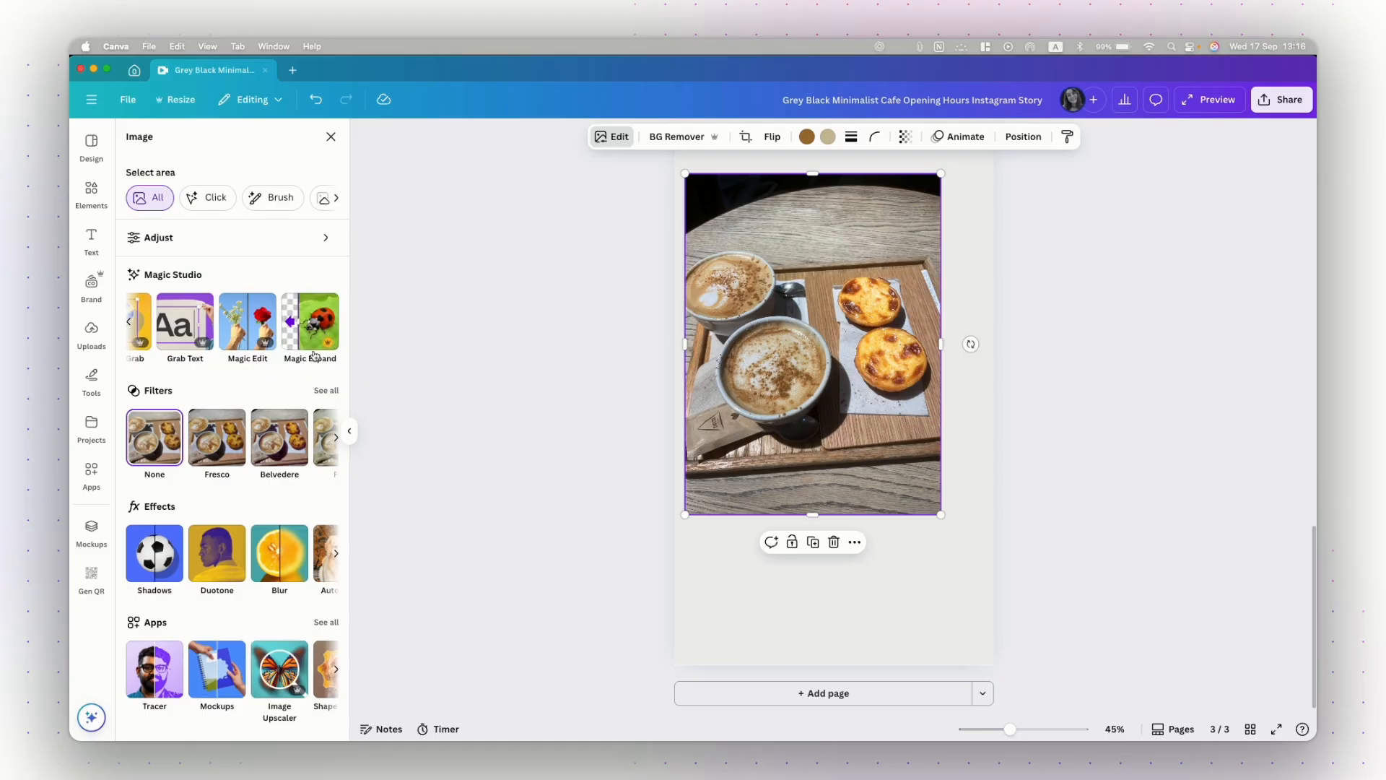
pyautogui.hscroll(5, 217, 328)
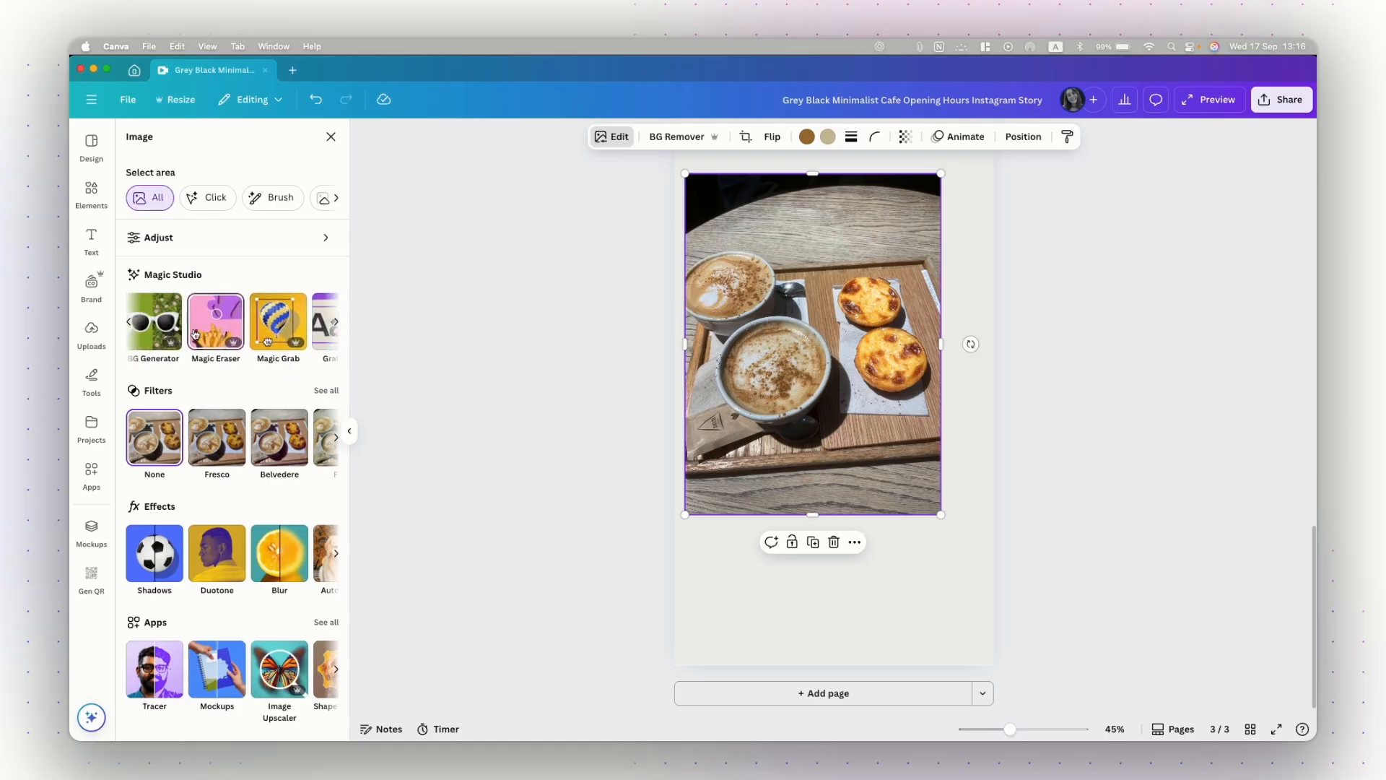
pyautogui.hscroll(-2, 193, 333)
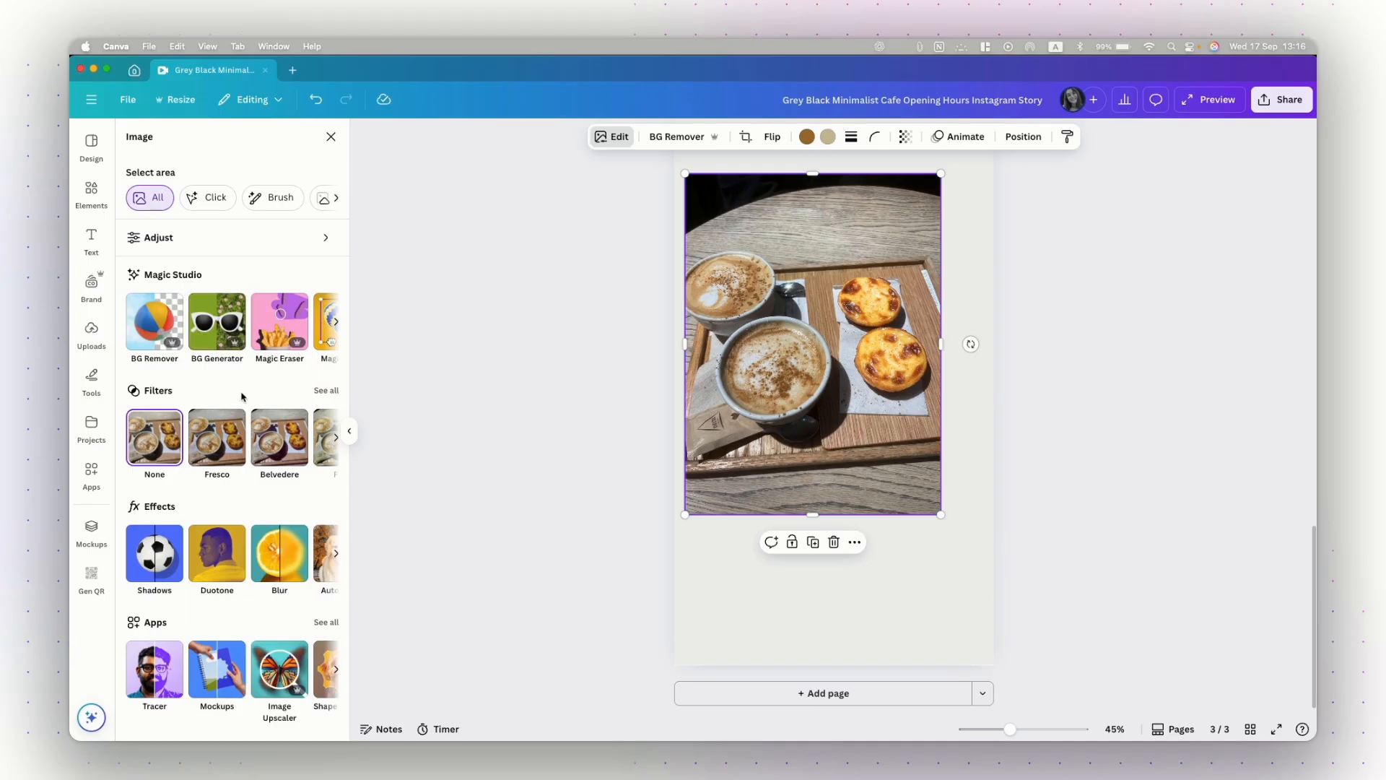
# - Browse all filters, try the Newspaper mono filter on the photo, and reset the filter to None
pyautogui.click(326, 391)
pyautogui.scroll(-3, 218, 557)
pyautogui.scroll(-10, 218, 558)
pyautogui.scroll(-10, 218, 557)
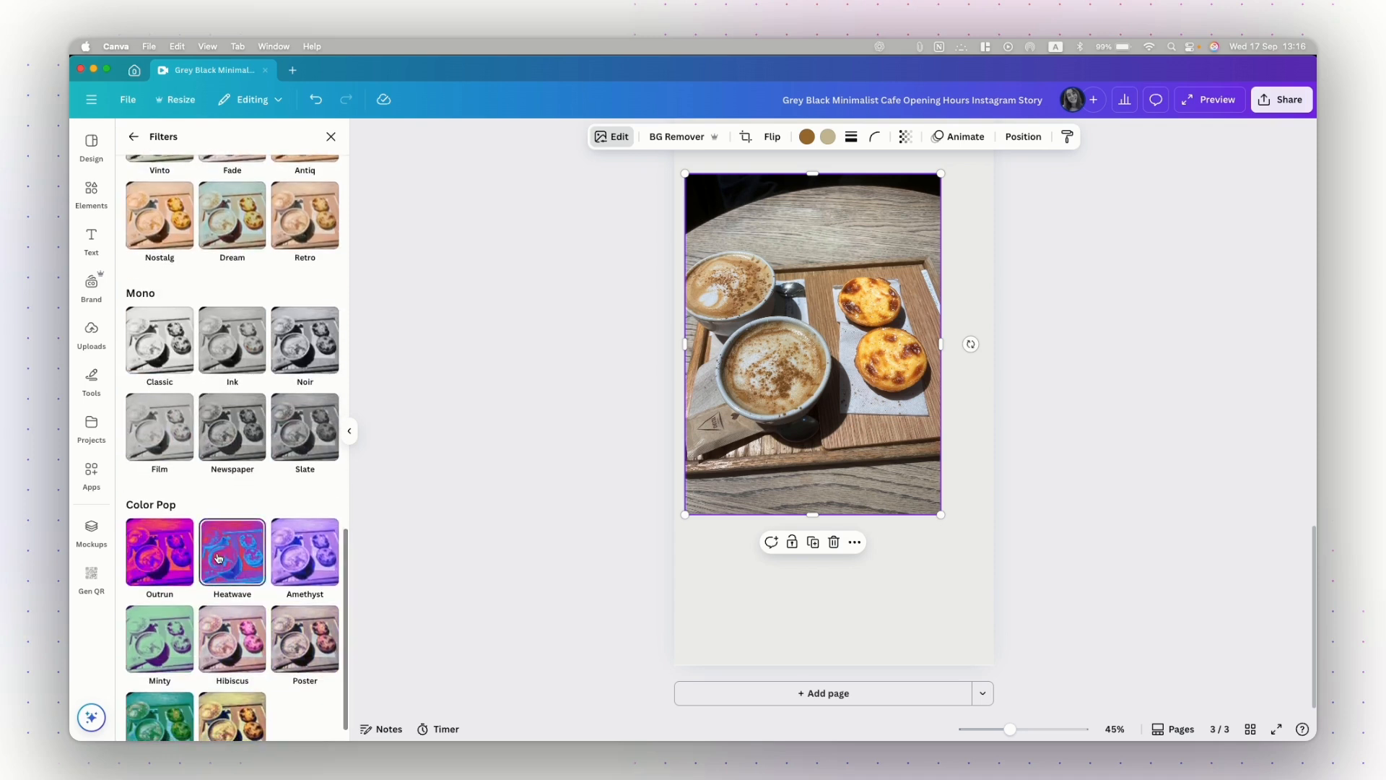
pyautogui.scroll(2, 218, 558)
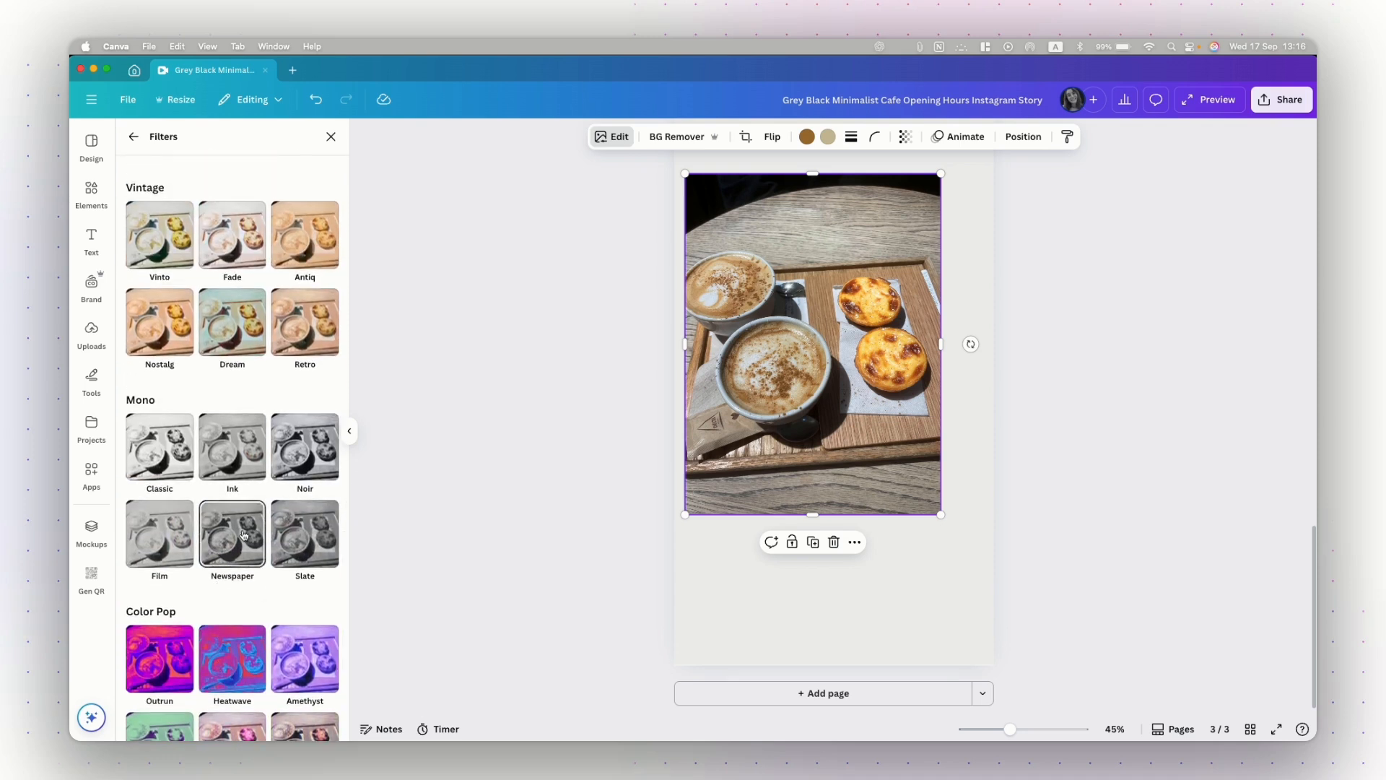
pyautogui.click(236, 538)
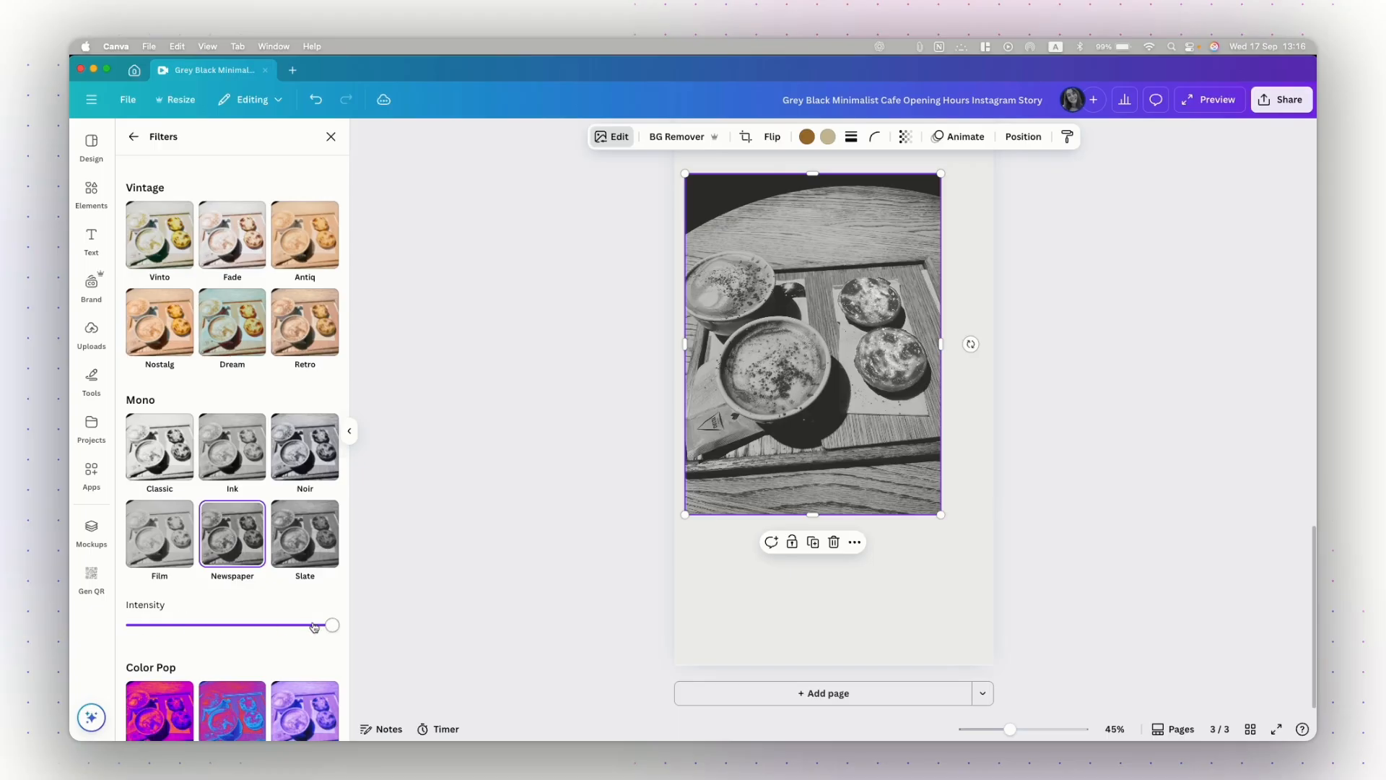
pyautogui.moveTo(332, 624)
pyautogui.mouseDown()
pyautogui.moveTo(227, 623)
pyautogui.moveTo(331, 624)
pyautogui.mouseUp()
pyautogui.scroll(10, 154, 213)
pyautogui.click(153, 213)
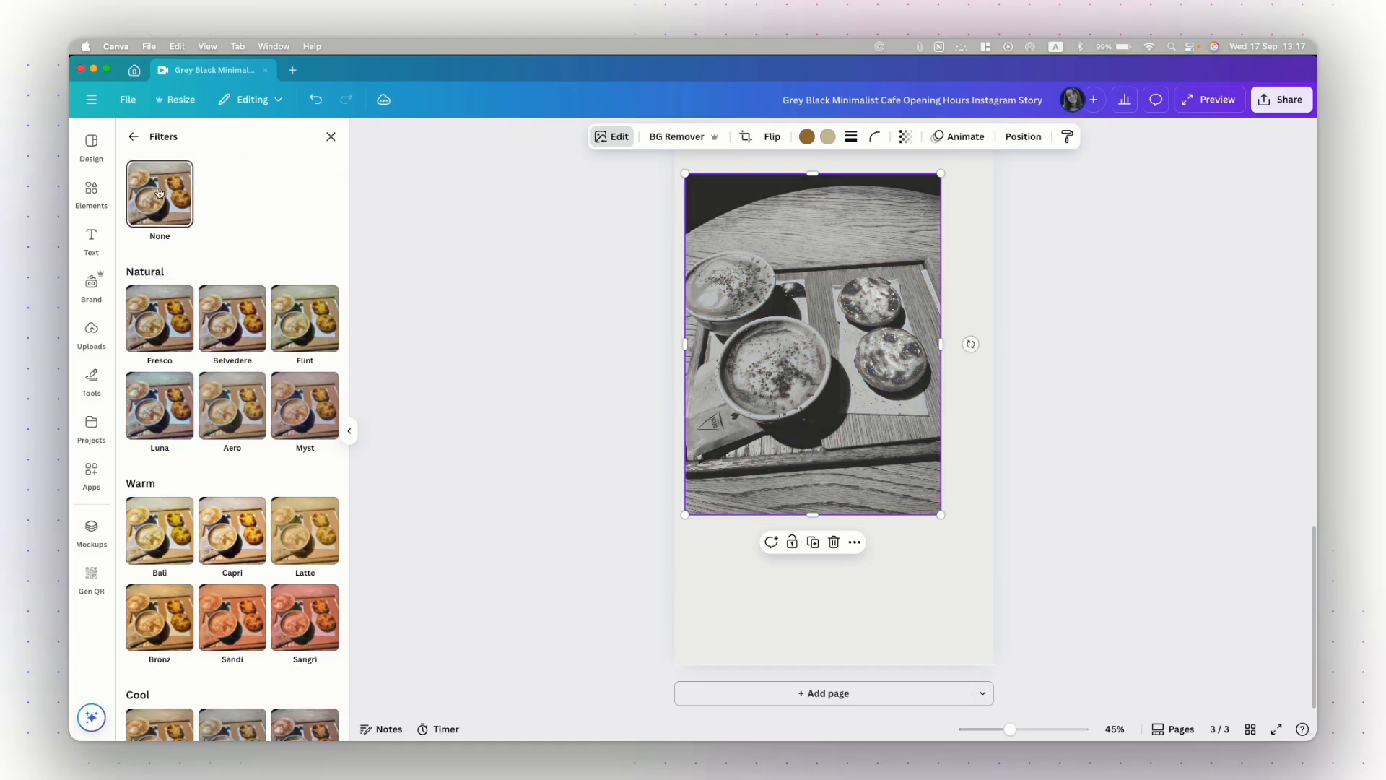
# - Return to the main image options and look through the photo effects, including Blur and Auto Focus
pyautogui.click(134, 137)
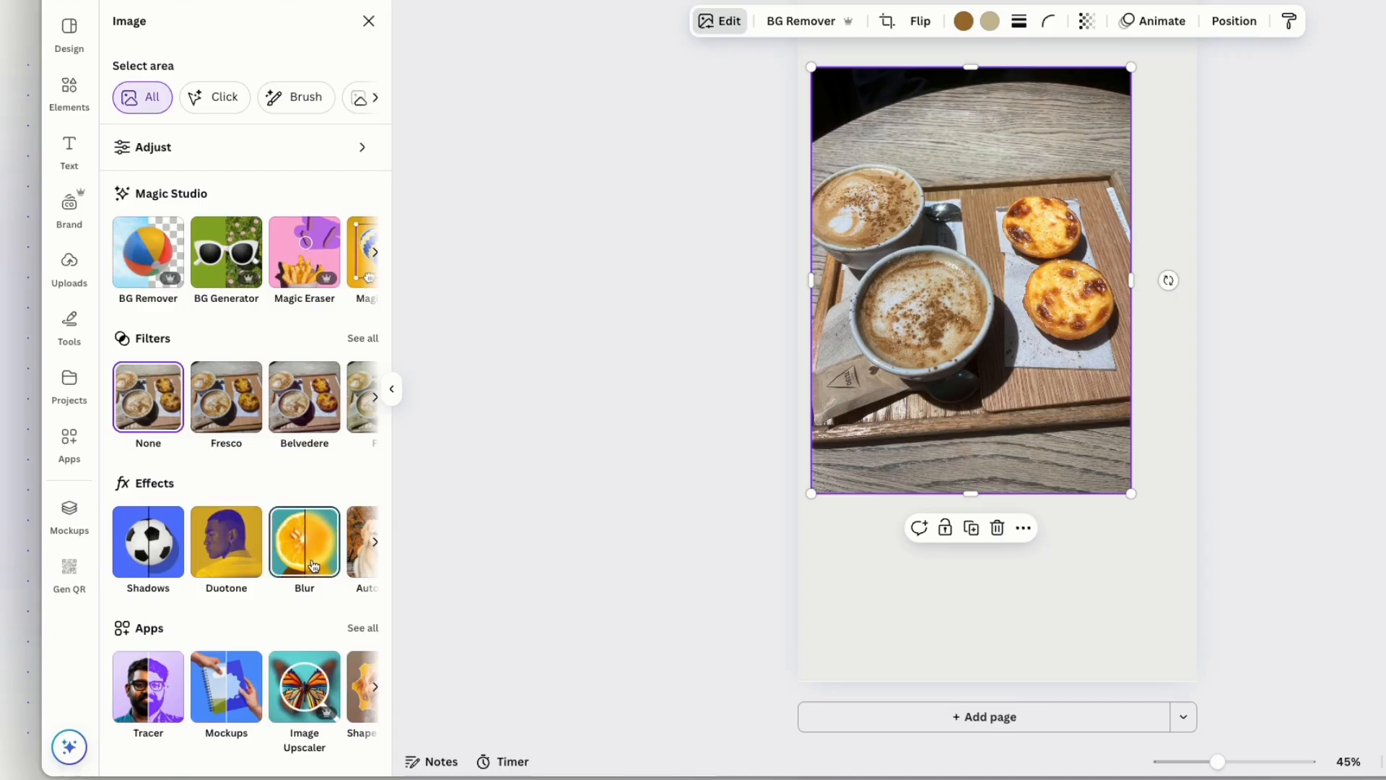
pyautogui.hscroll(1, 313, 566)
pyautogui.hscroll(3, 313, 566)
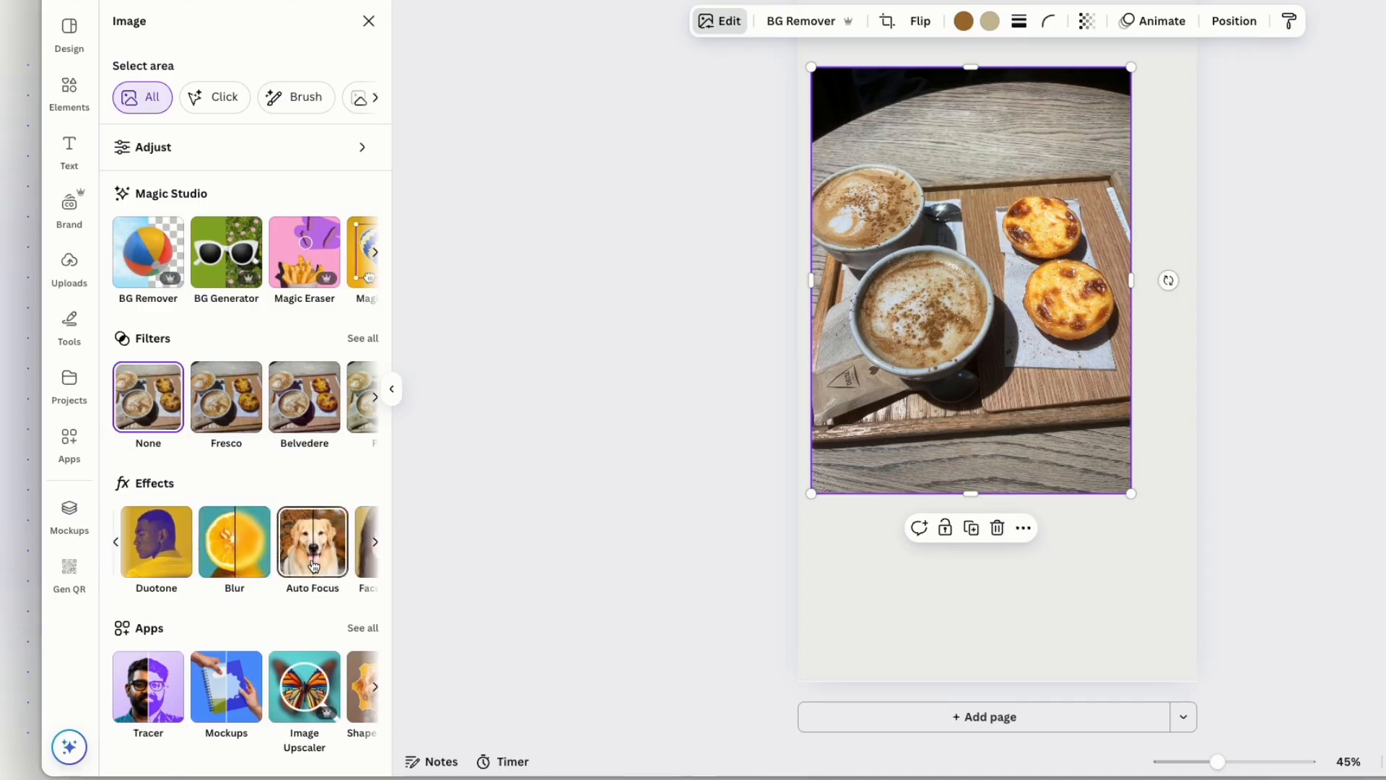
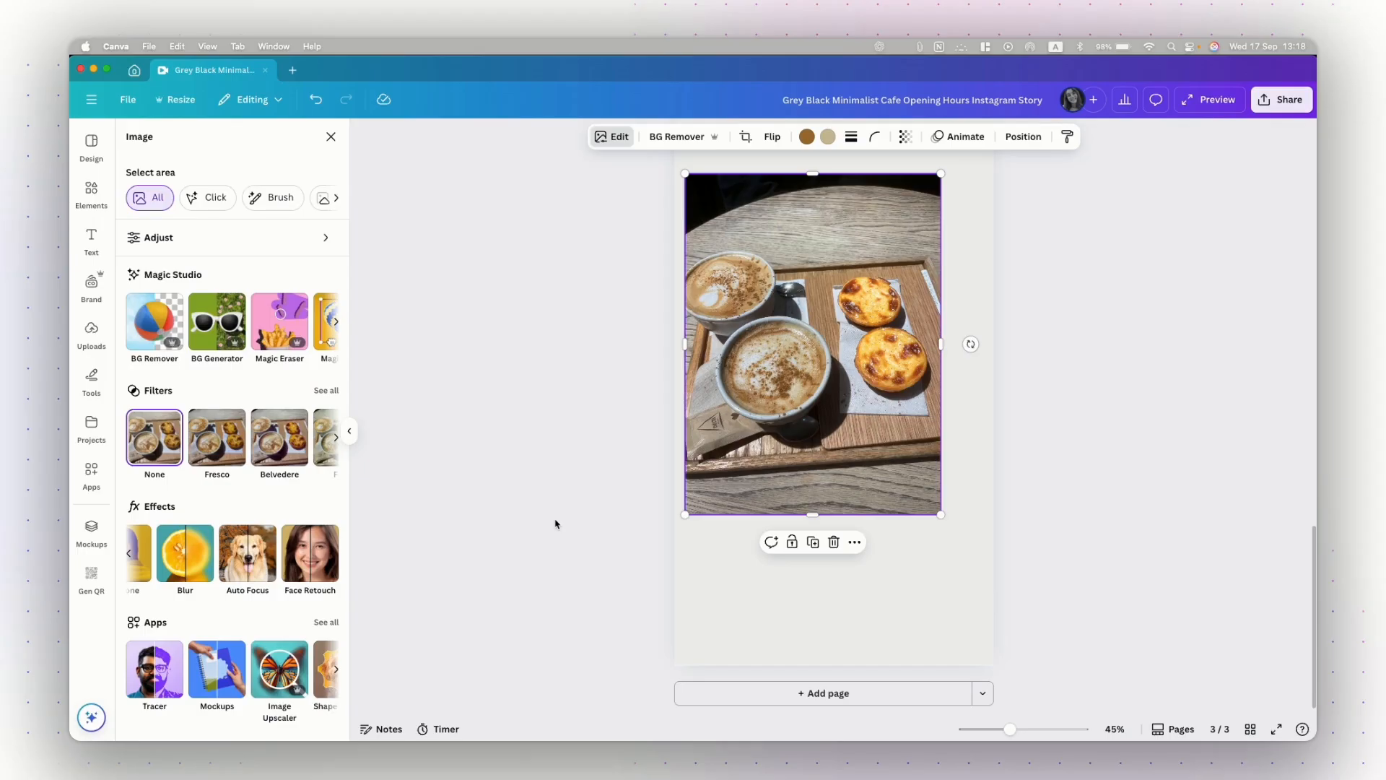
# - On page 1, move the iced coffee glass slightly right and down so it overlaps the coffee cup more
pyautogui.scroll(20, 556, 524)
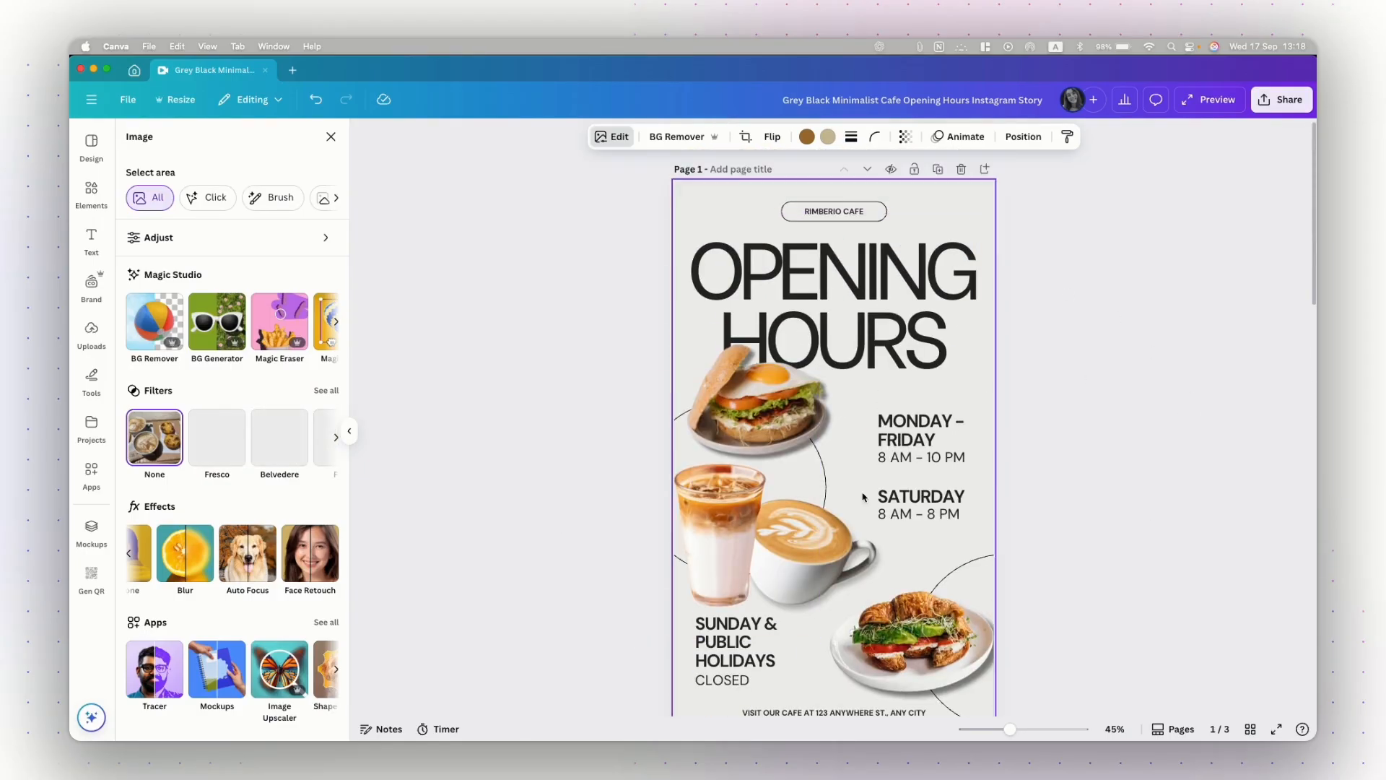
pyautogui.scroll(-2, 1035, 513)
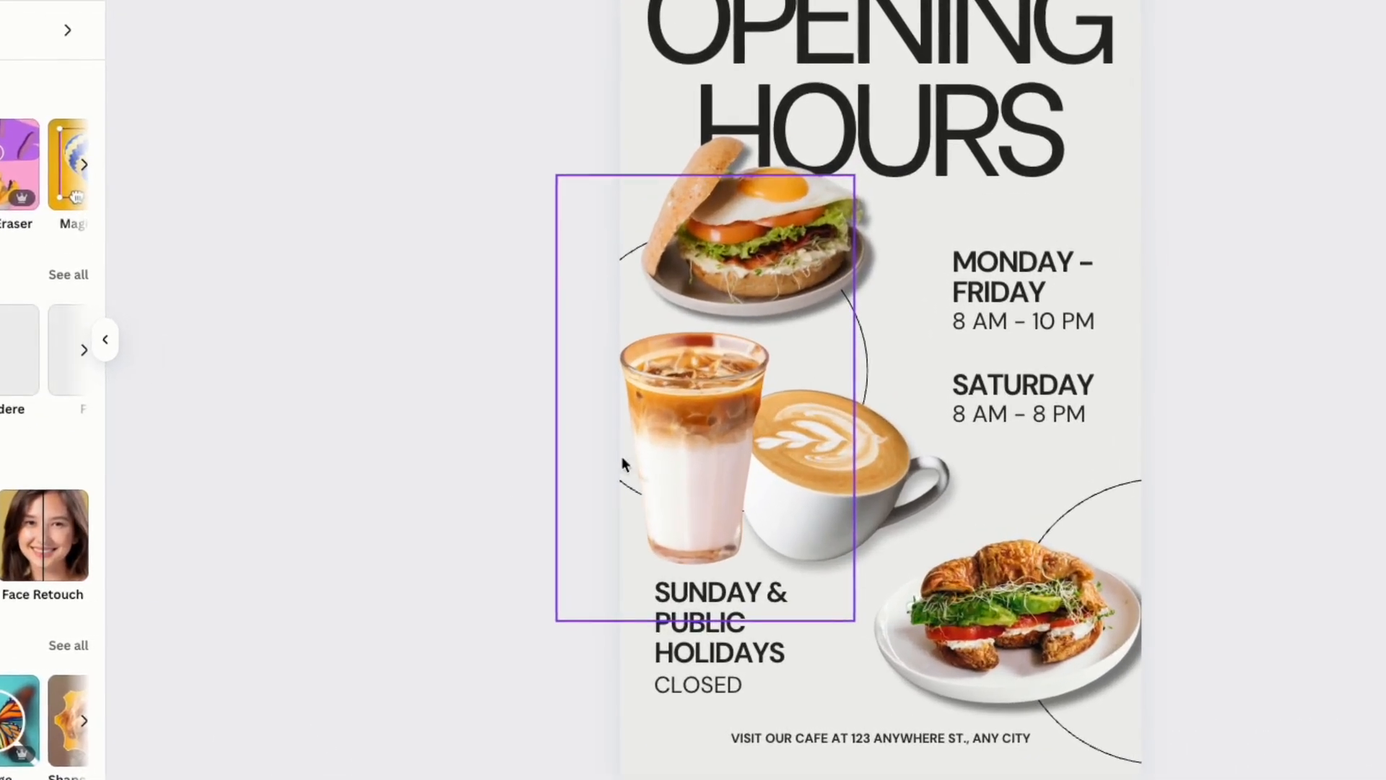
pyautogui.click(664, 451)
pyautogui.moveTo(665, 448)
pyautogui.mouseDown()
pyautogui.moveTo(769, 458)
pyautogui.moveTo(663, 467)
pyautogui.moveTo(738, 455)
pyautogui.moveTo(686, 462)
pyautogui.mouseUp()
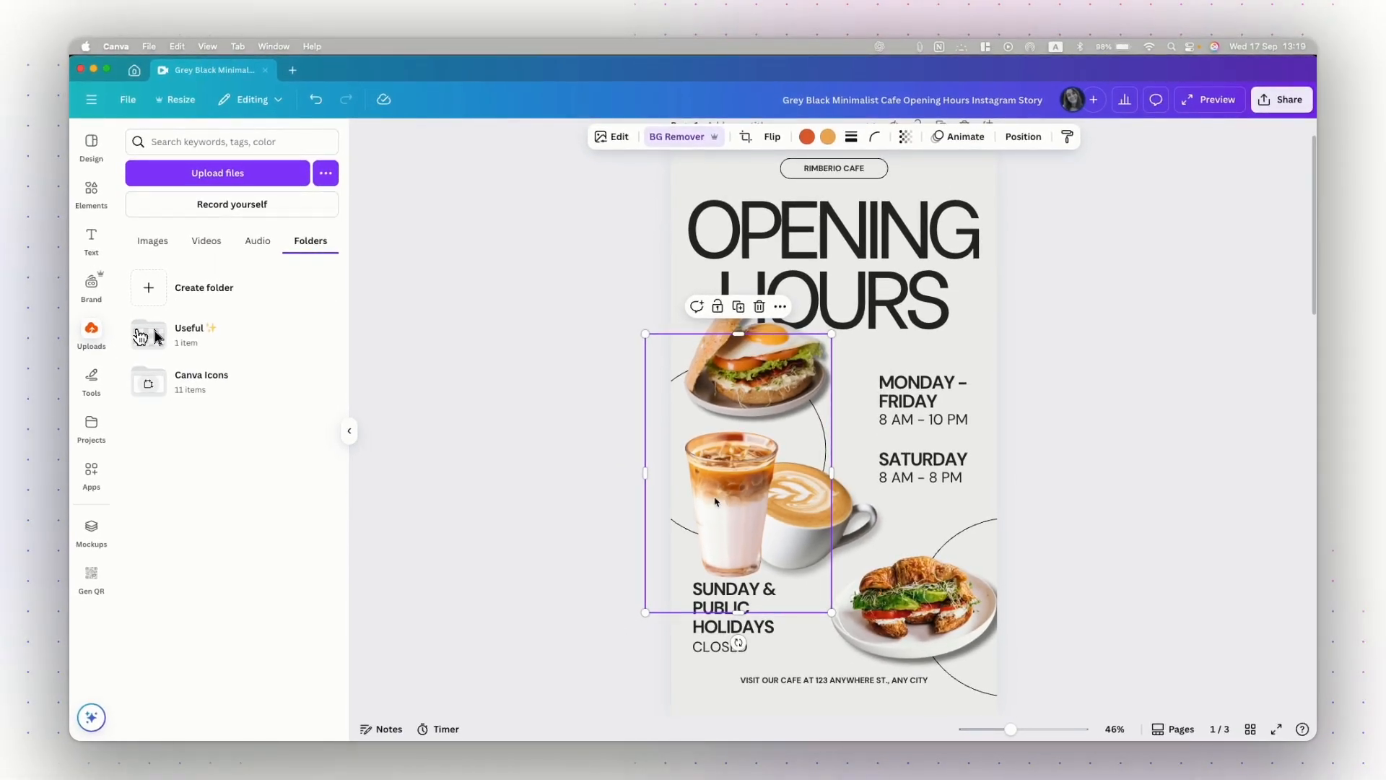
# - Try to send the iced coffee glass to the back of page 1's layers
pyautogui.rightClick(713, 510)
pyautogui.moveTo(730, 490)
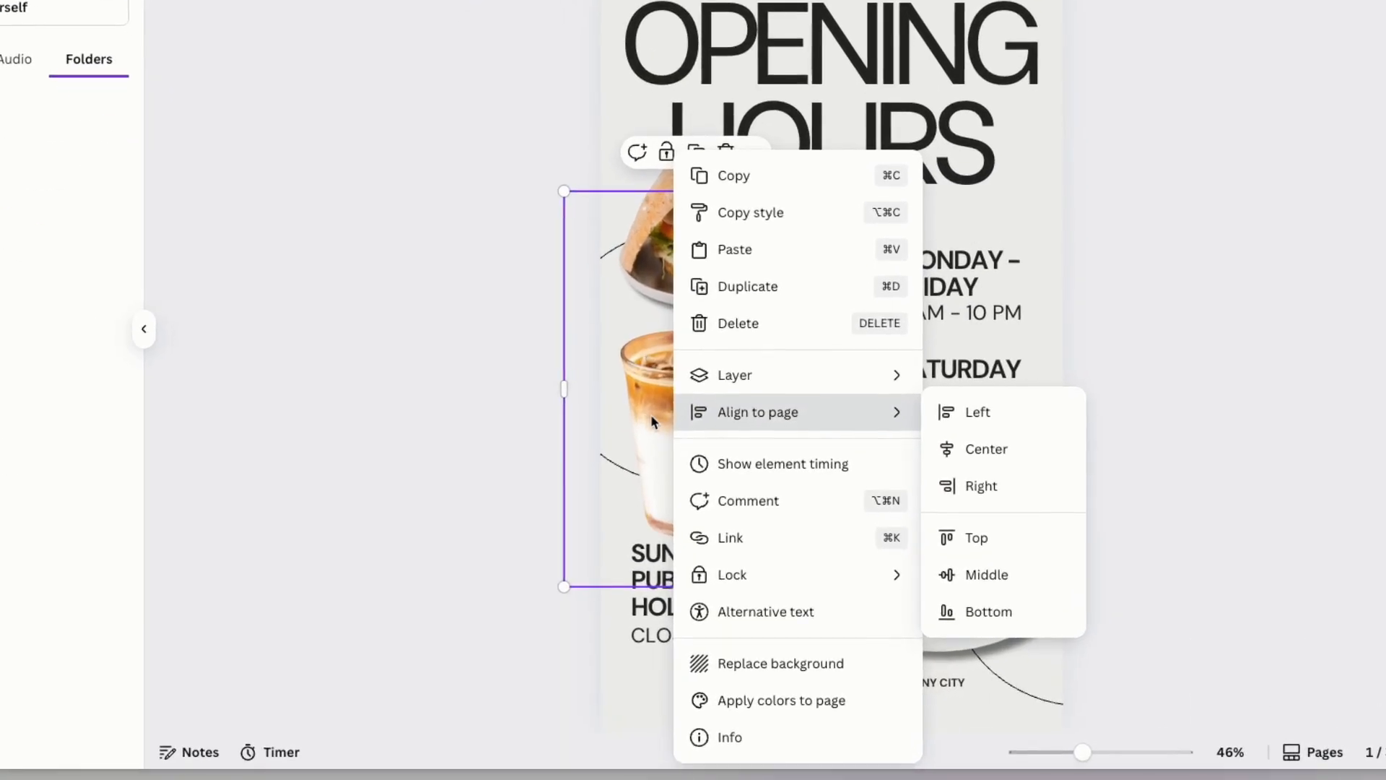
pyautogui.moveTo(755, 383)
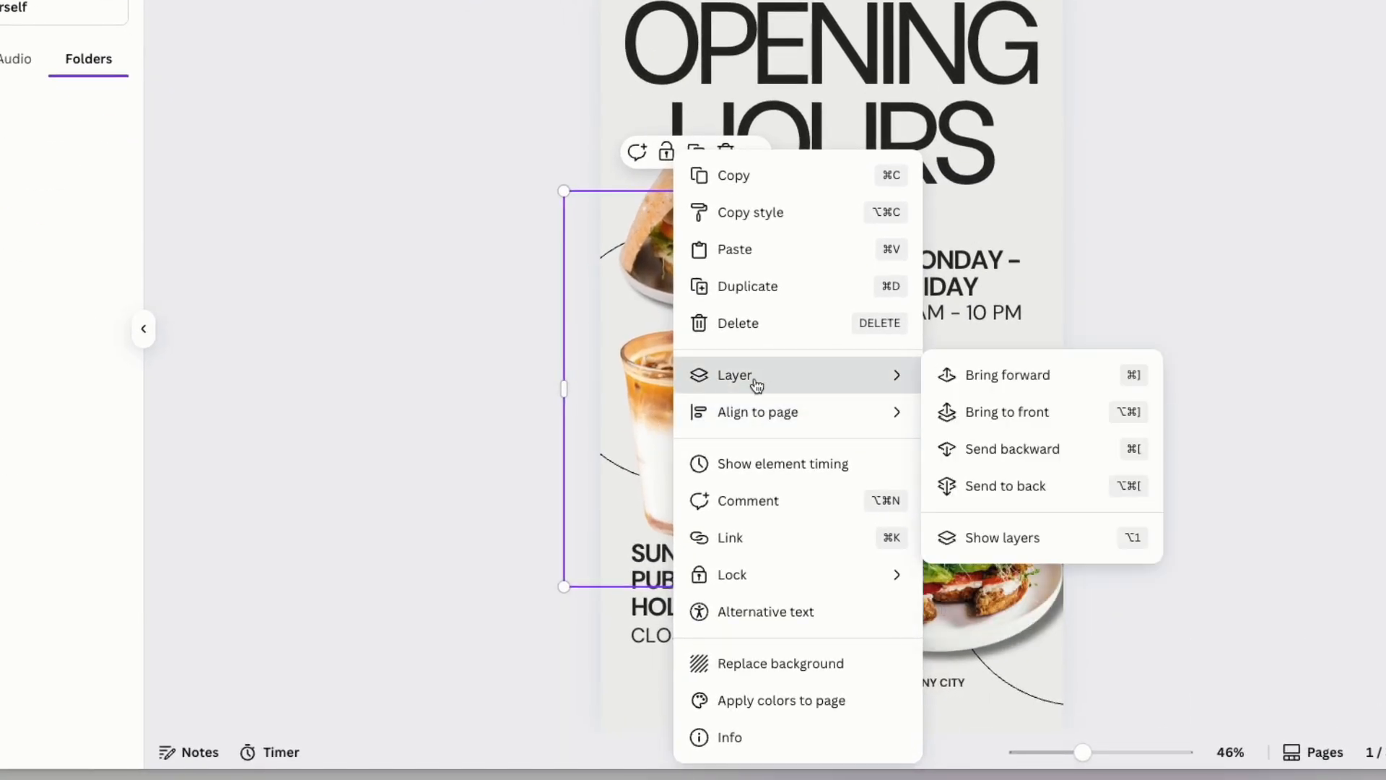
pyautogui.click(1021, 486)
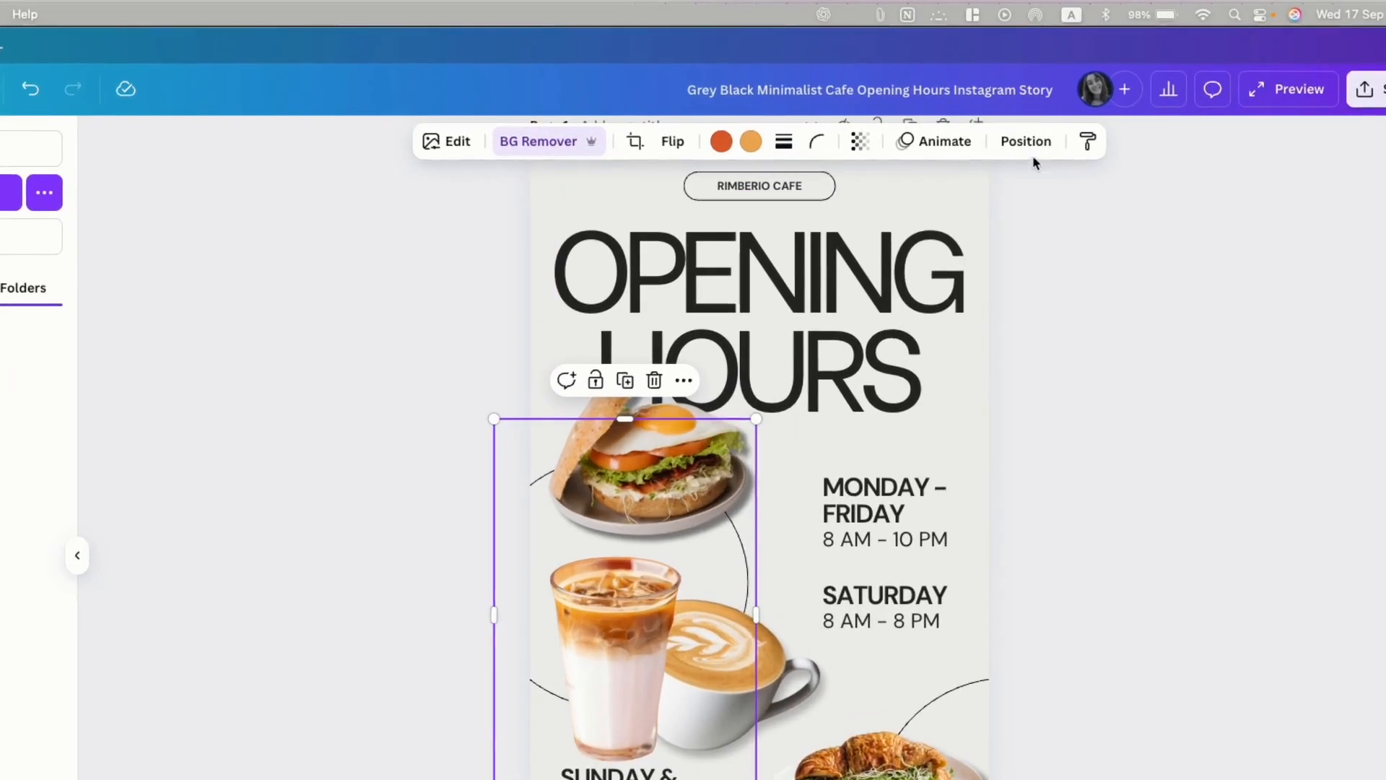
# - In page 1's layer order, move the iced coffee glass directly beneath the coffee cup
pyautogui.click(1031, 150)
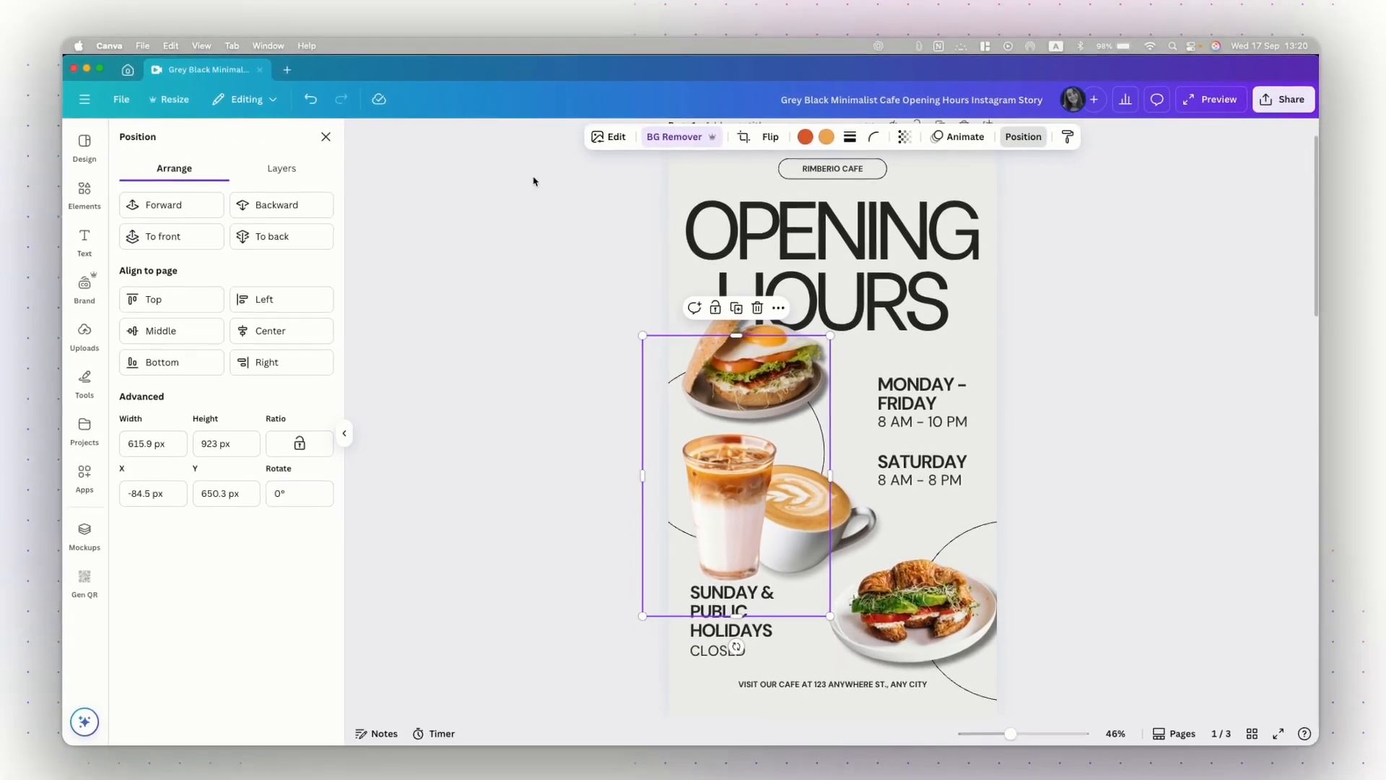
pyautogui.click(223, 171)
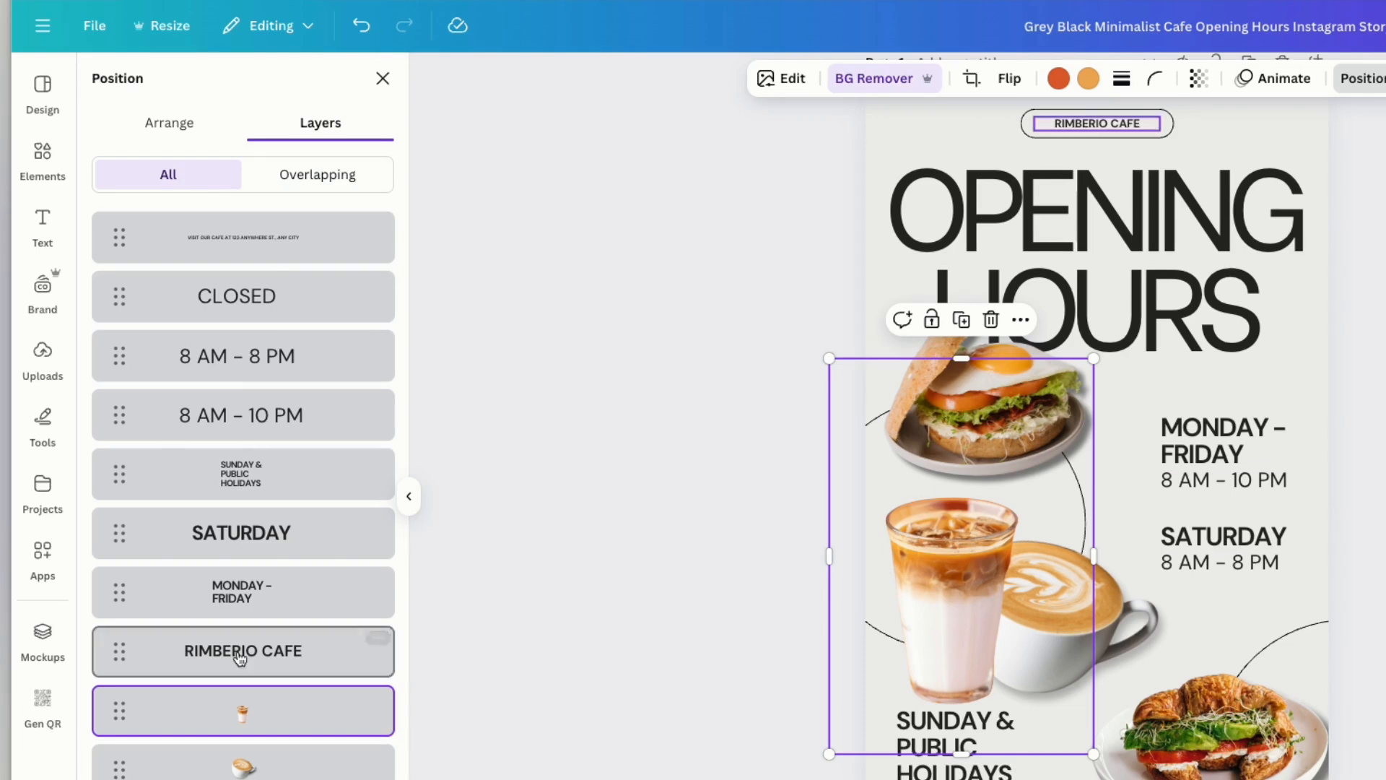
pyautogui.scroll(-5, 238, 660)
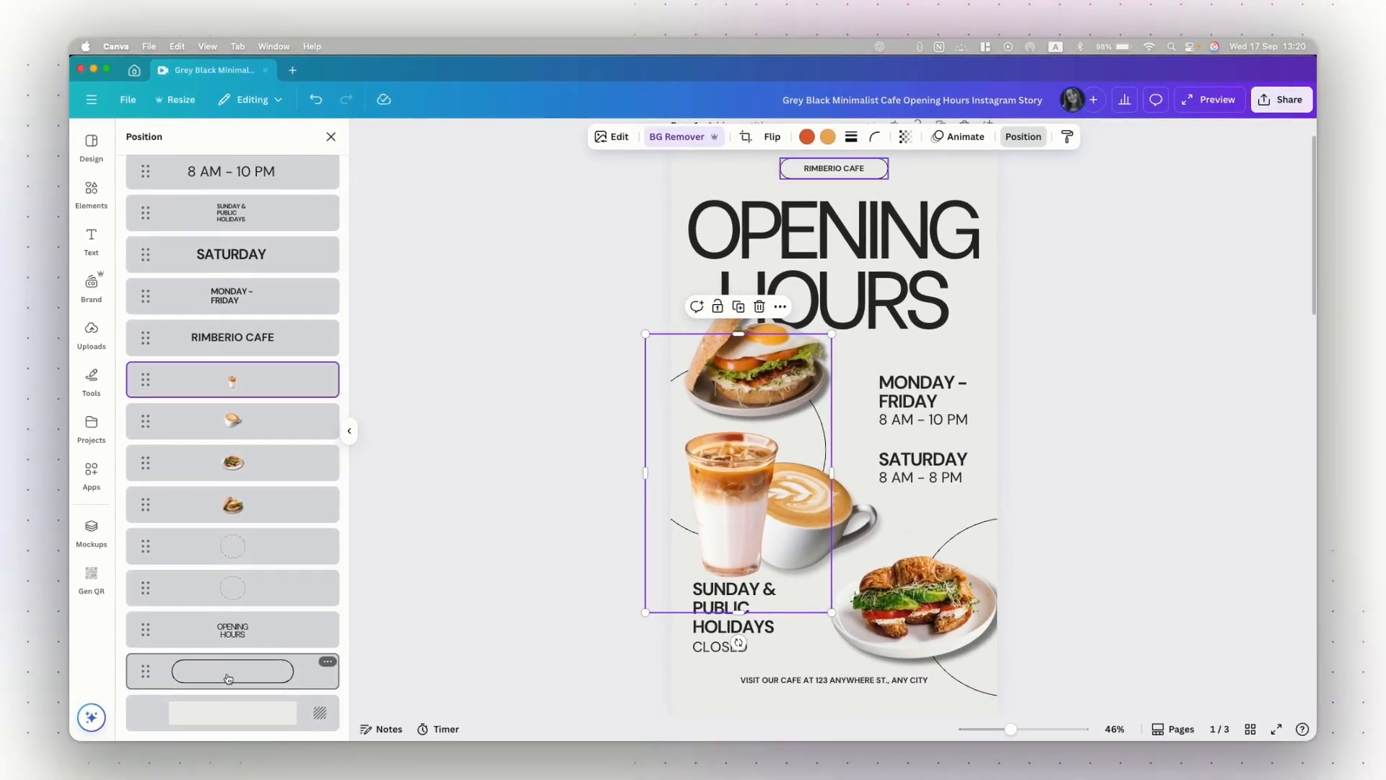
pyautogui.scroll(3, 233, 329)
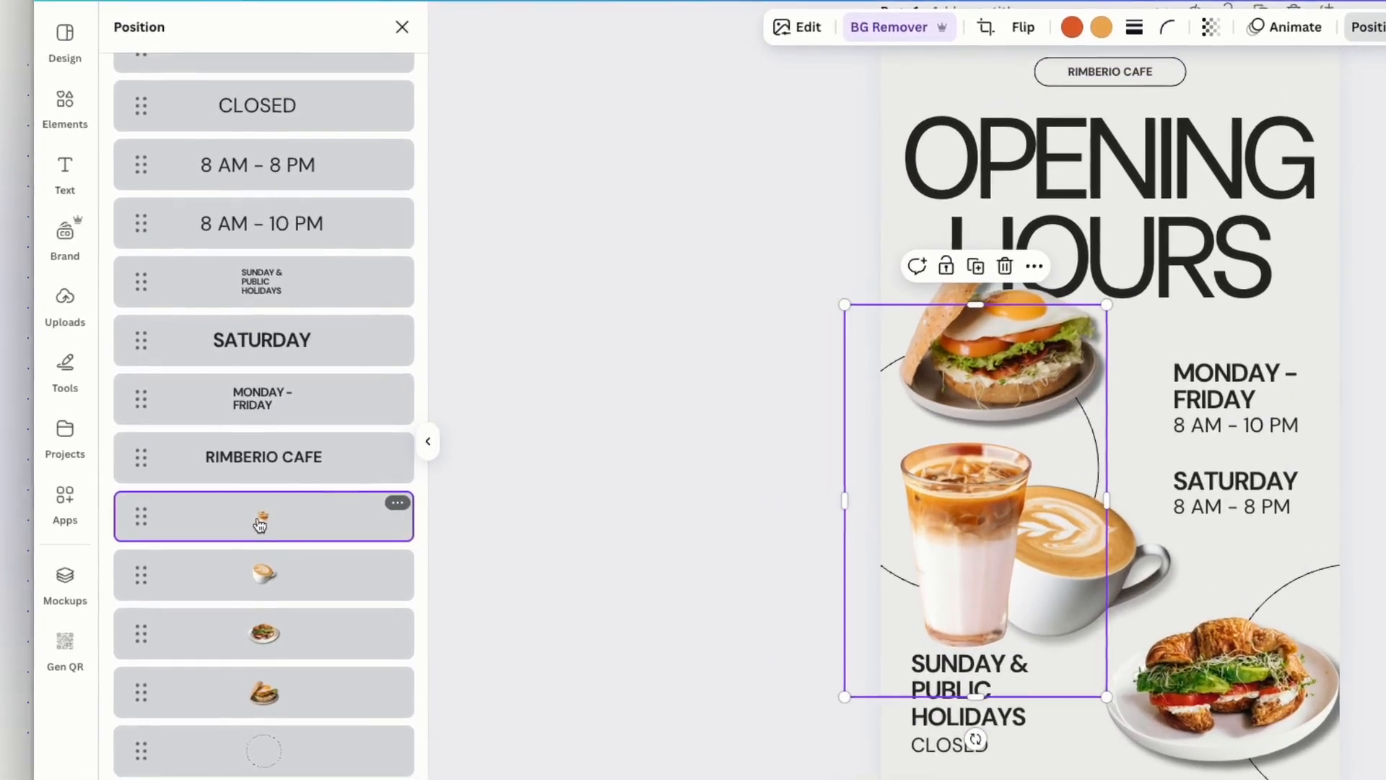
pyautogui.scroll(-2, 260, 523)
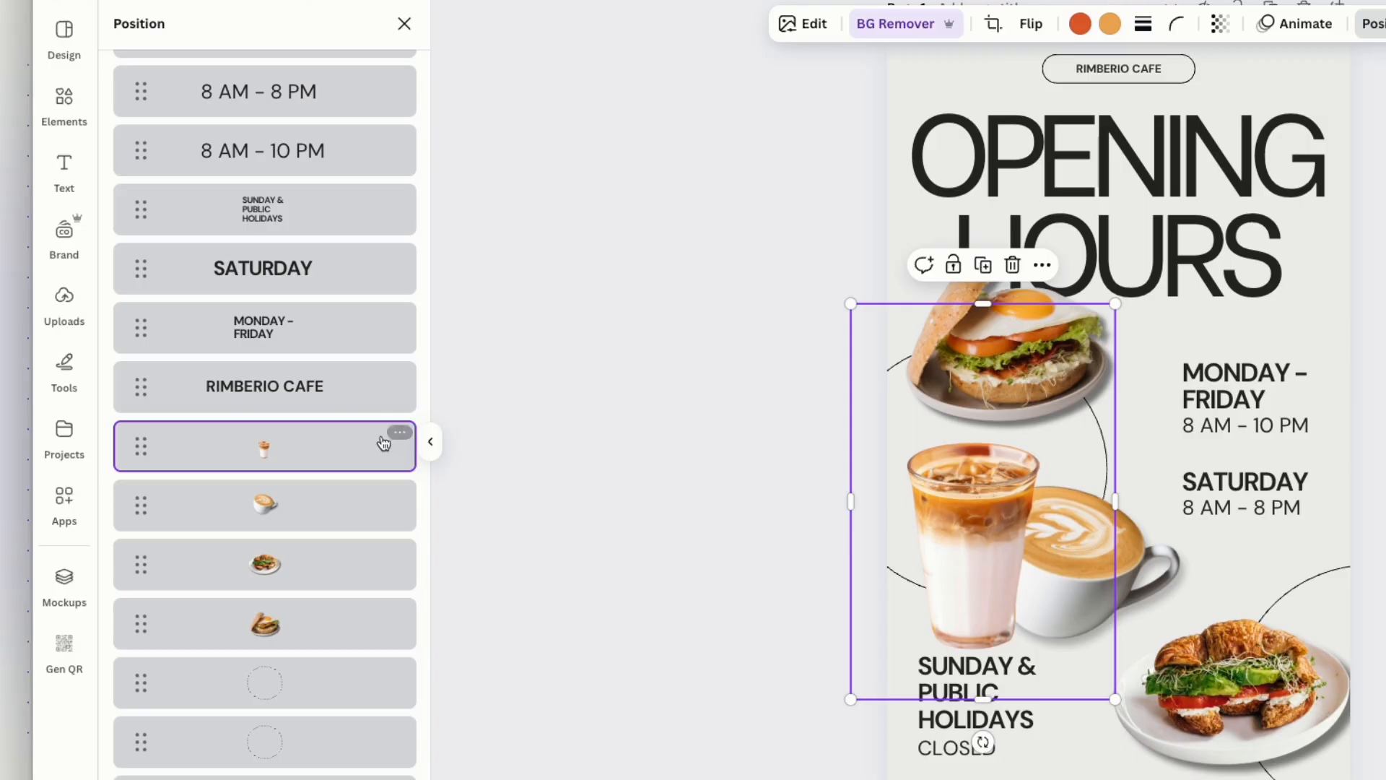
pyautogui.moveTo(297, 453); pyautogui.dragTo(287, 532)
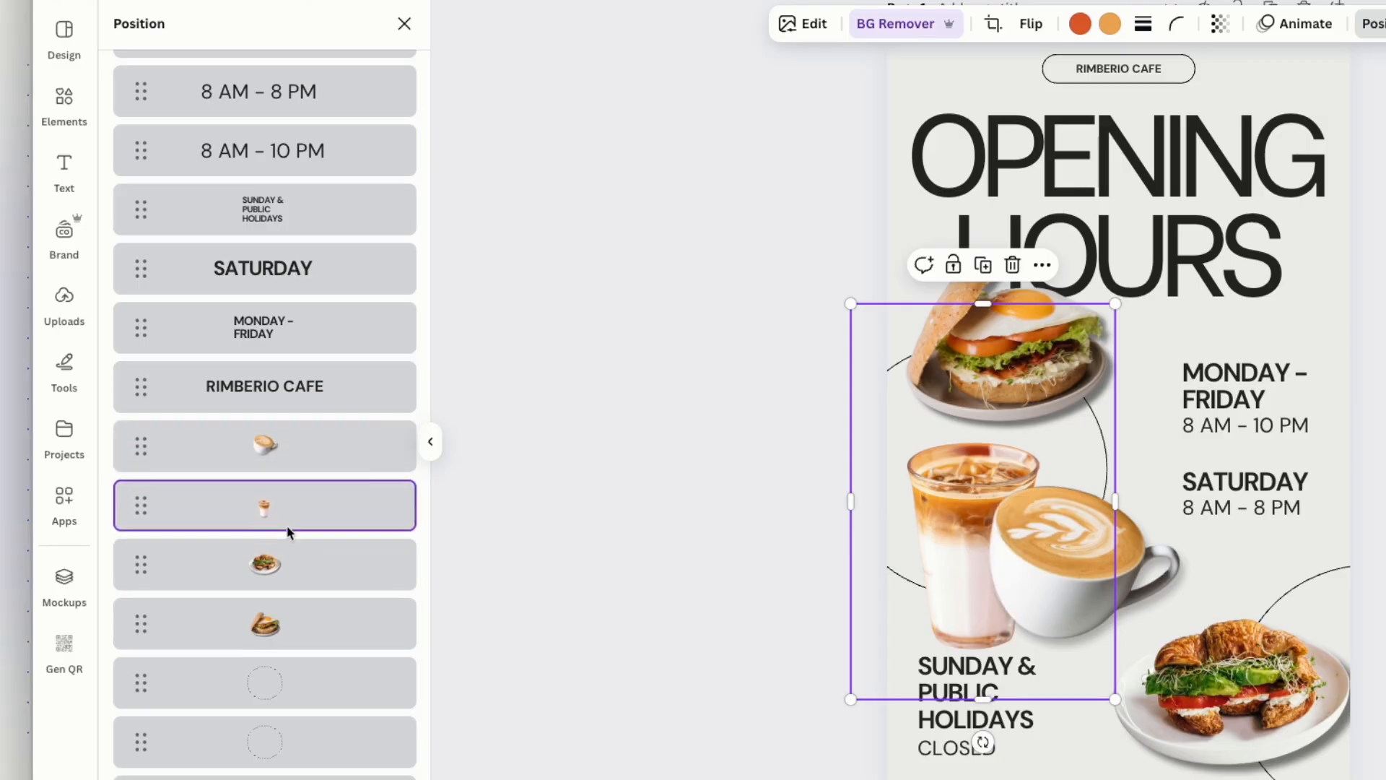
# - Send page 1's coffee cup to the back, and move its layer up to directly beneath the iced coffee glass
pyautogui.moveTo(1053, 557)
pyautogui.mouseDown()
pyautogui.moveTo(1045, 593)
pyautogui.moveTo(1050, 576)
pyautogui.mouseUp()
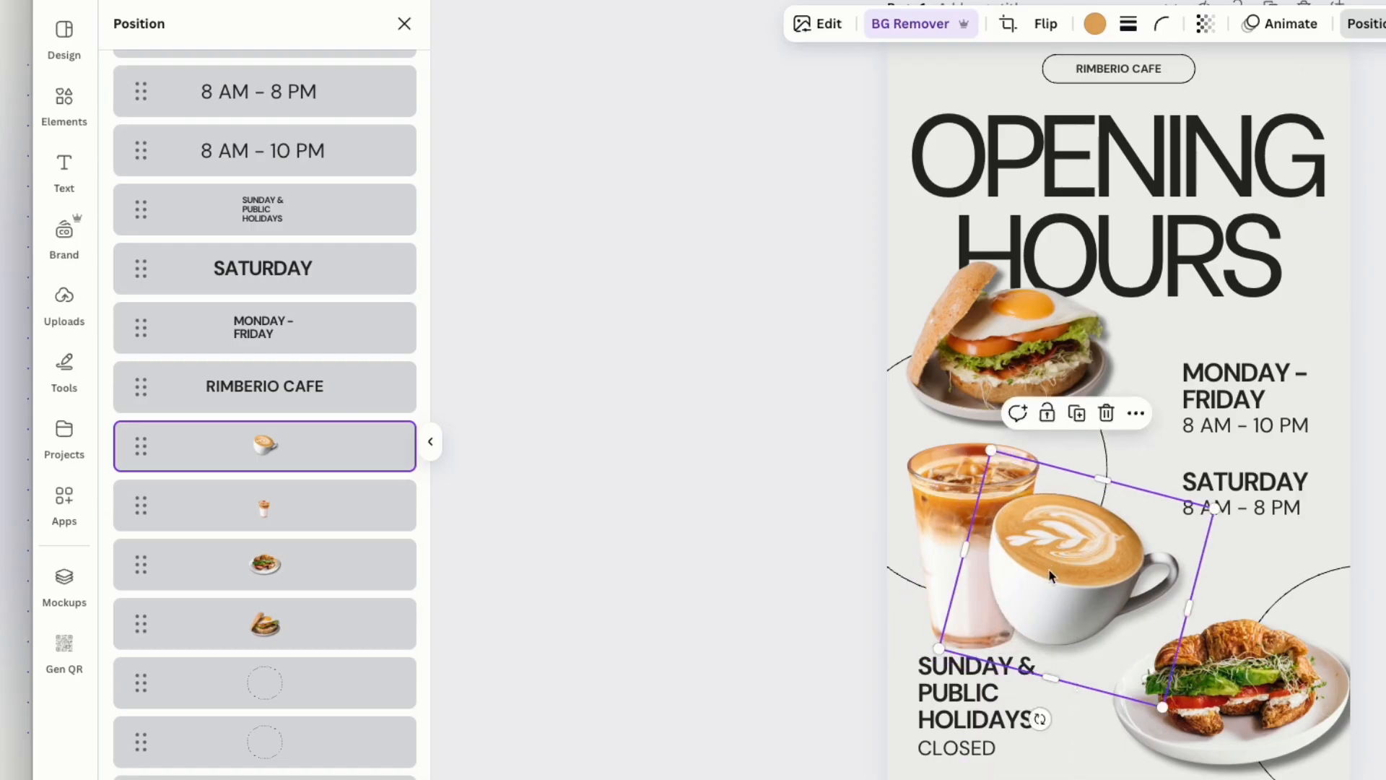
pyautogui.rightClick(1051, 575)
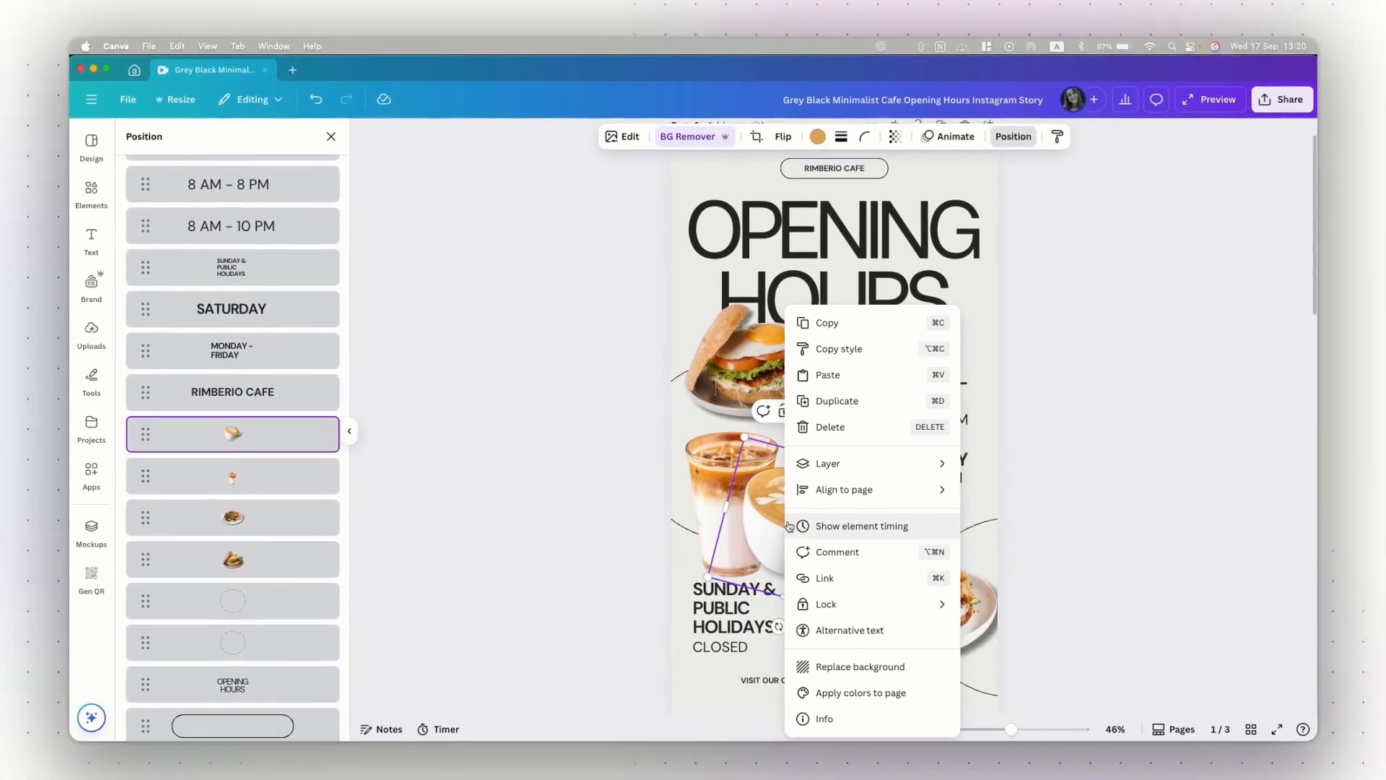
pyautogui.moveTo(829, 471)
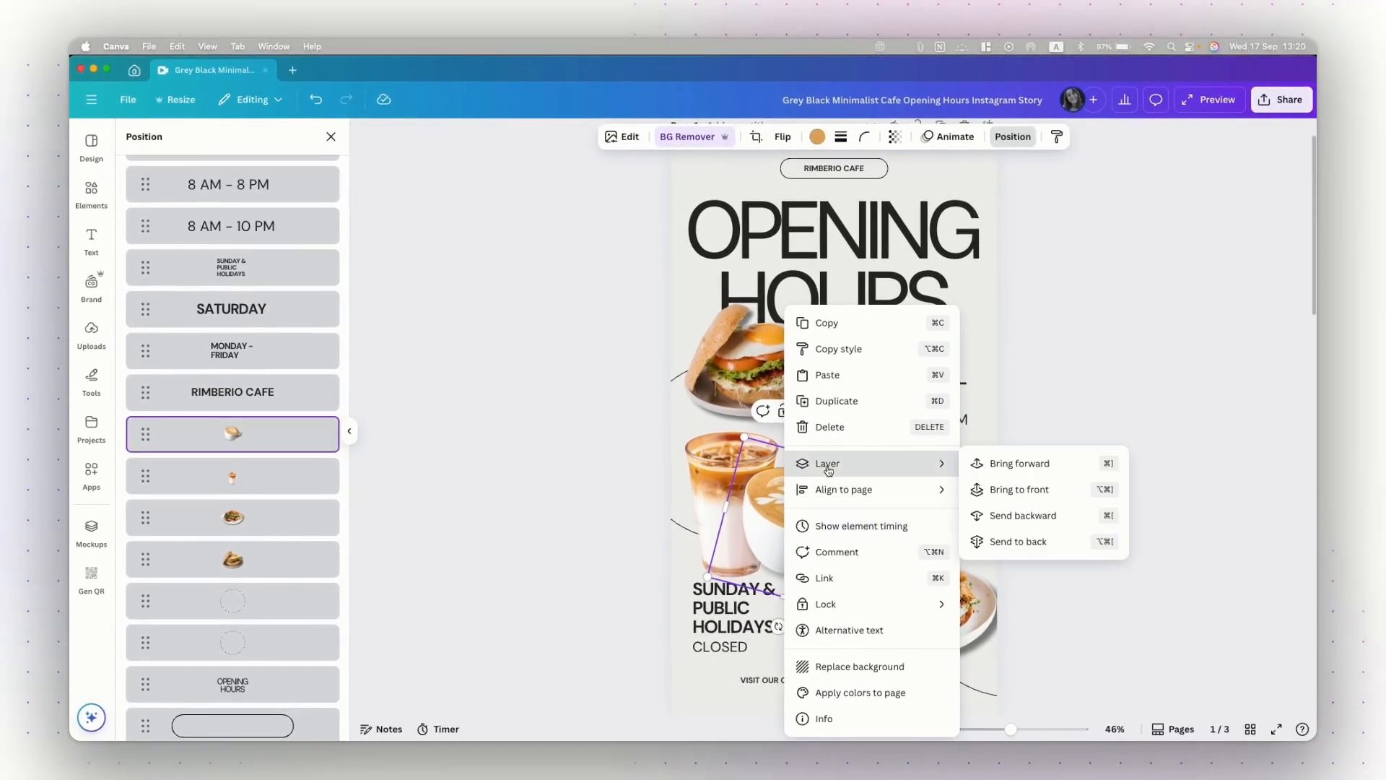
pyautogui.click(1014, 549)
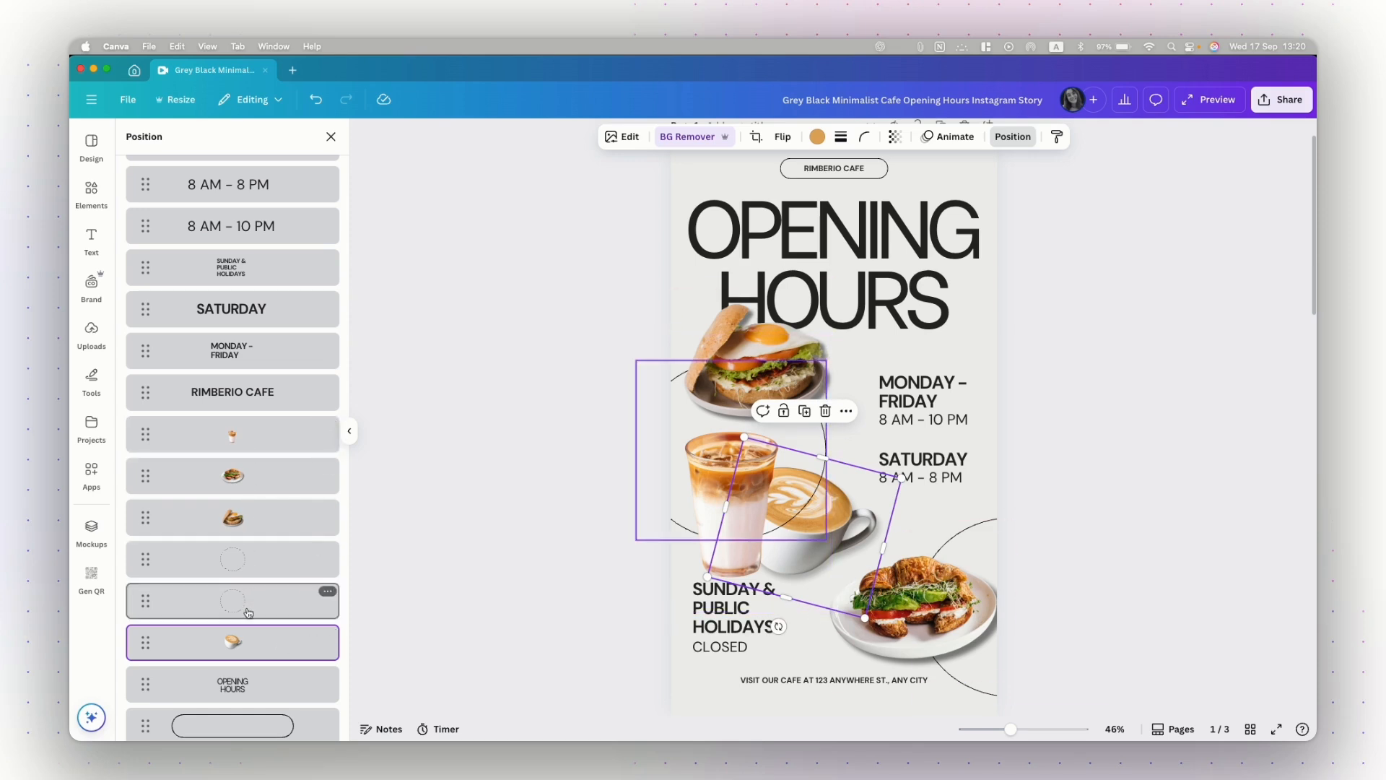
pyautogui.moveTo(246, 653); pyautogui.dragTo(248, 472)
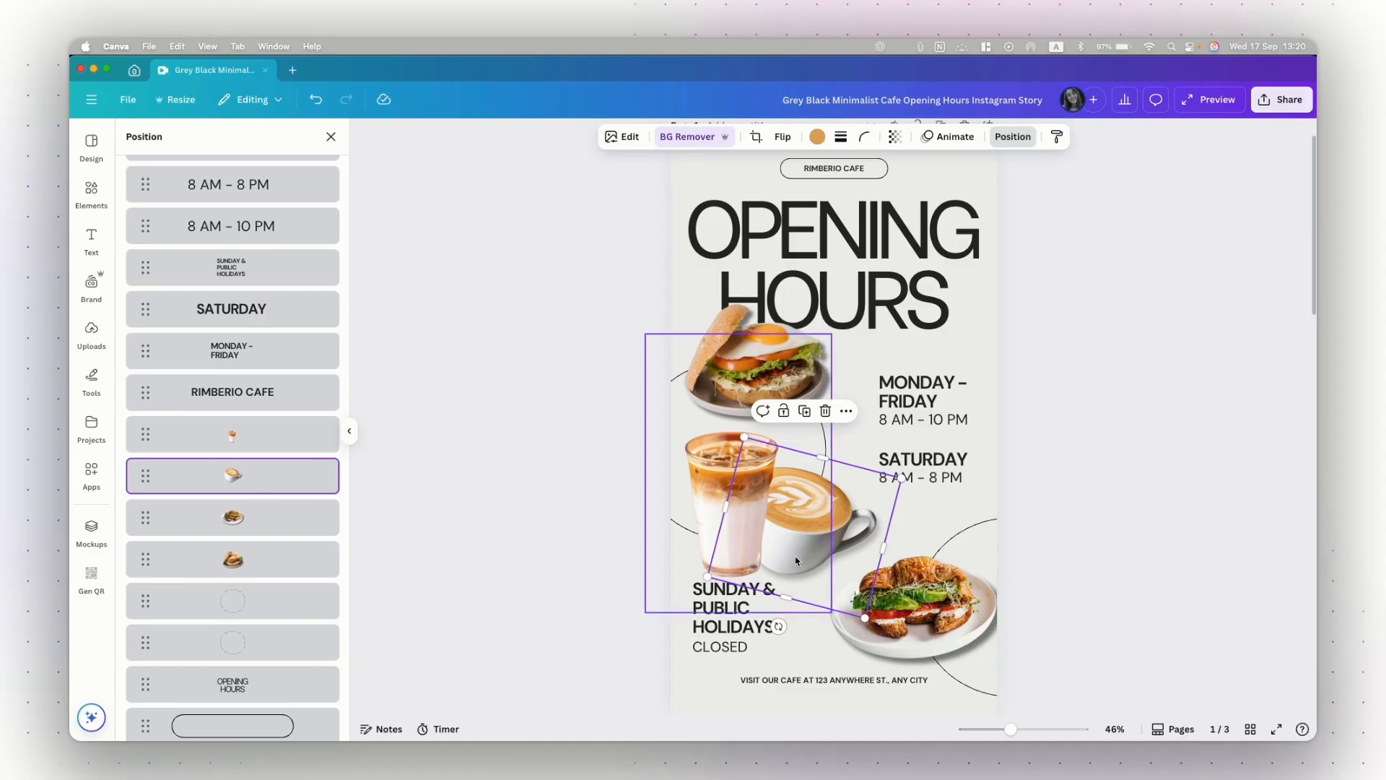
# - Send the coffee cup backward one layer at a time, beneath the food images and circle outlines
pyautogui.rightClick(840, 523)
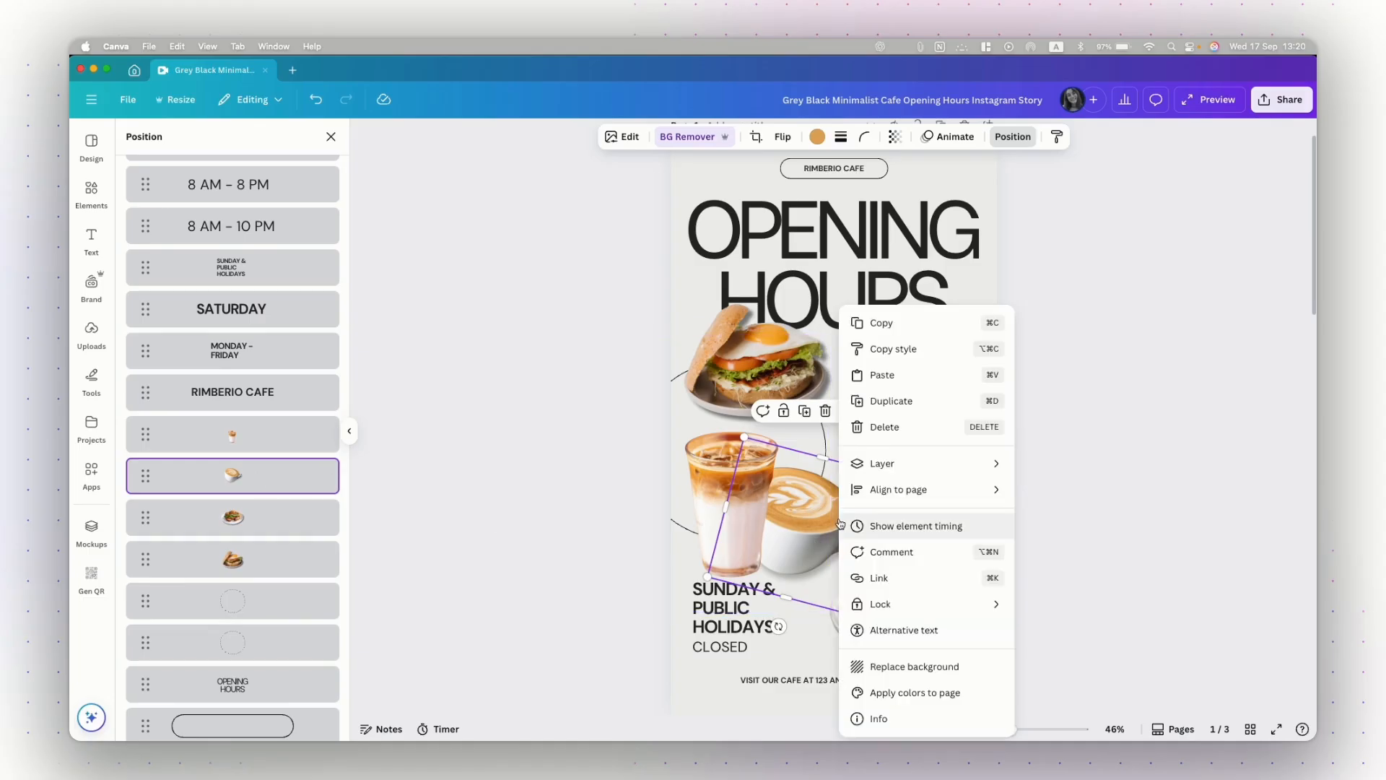
pyautogui.moveTo(899, 462)
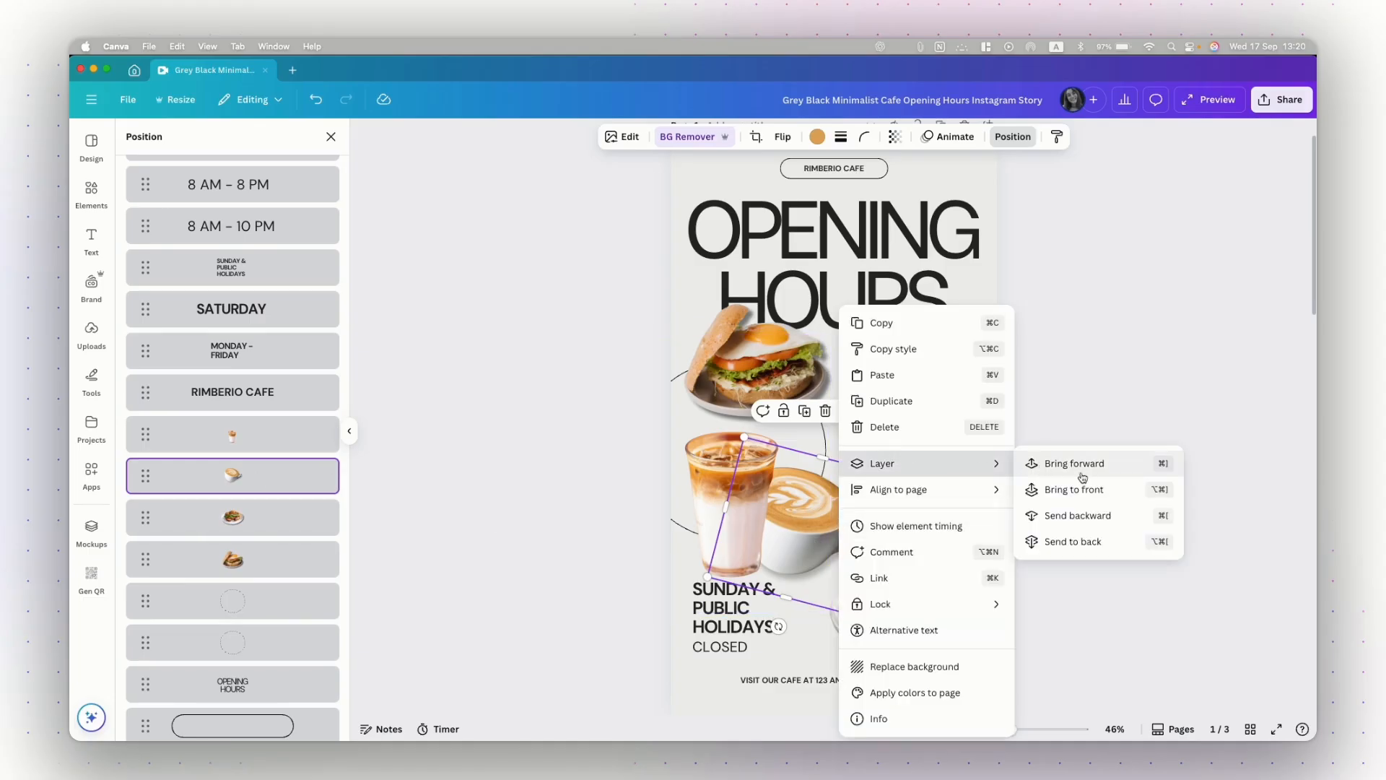
pyautogui.click(1089, 515)
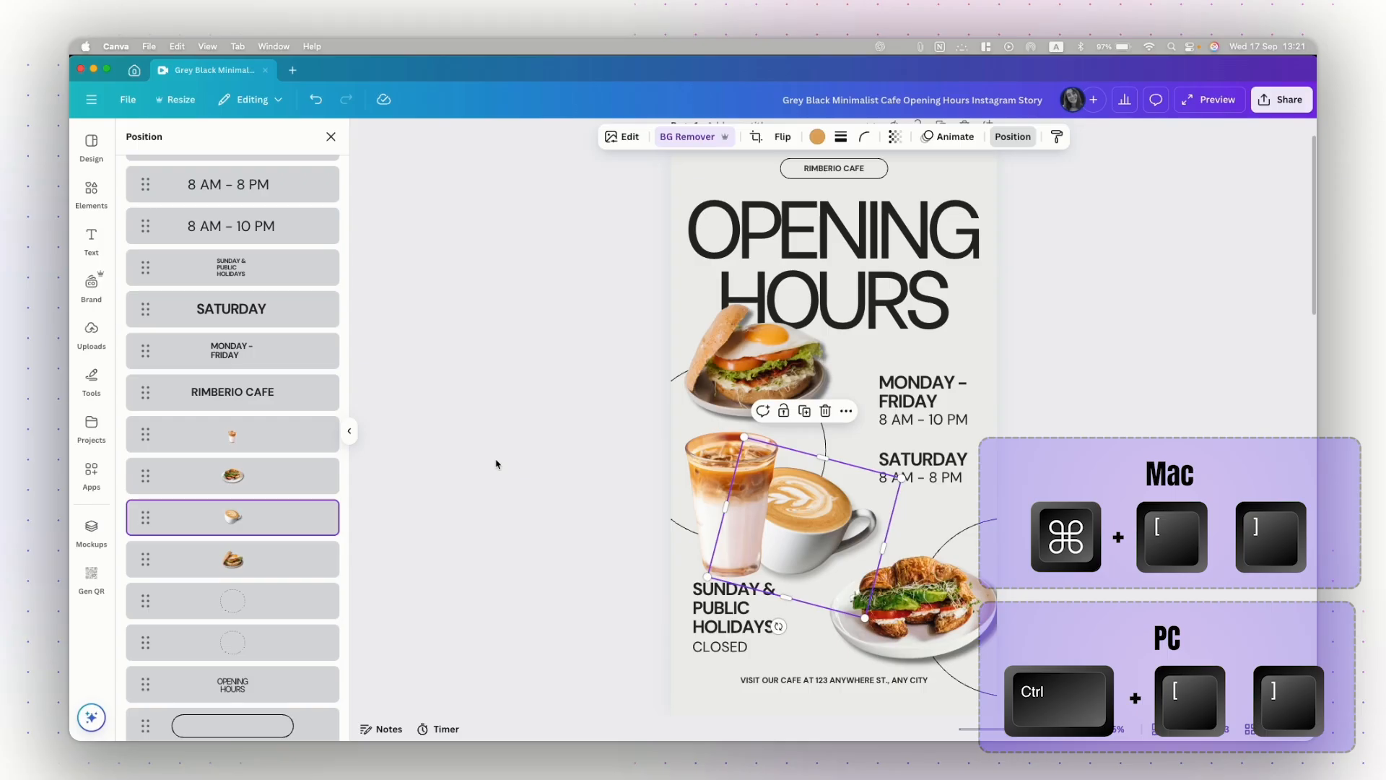
pyautogui.press('super+bracketleft')
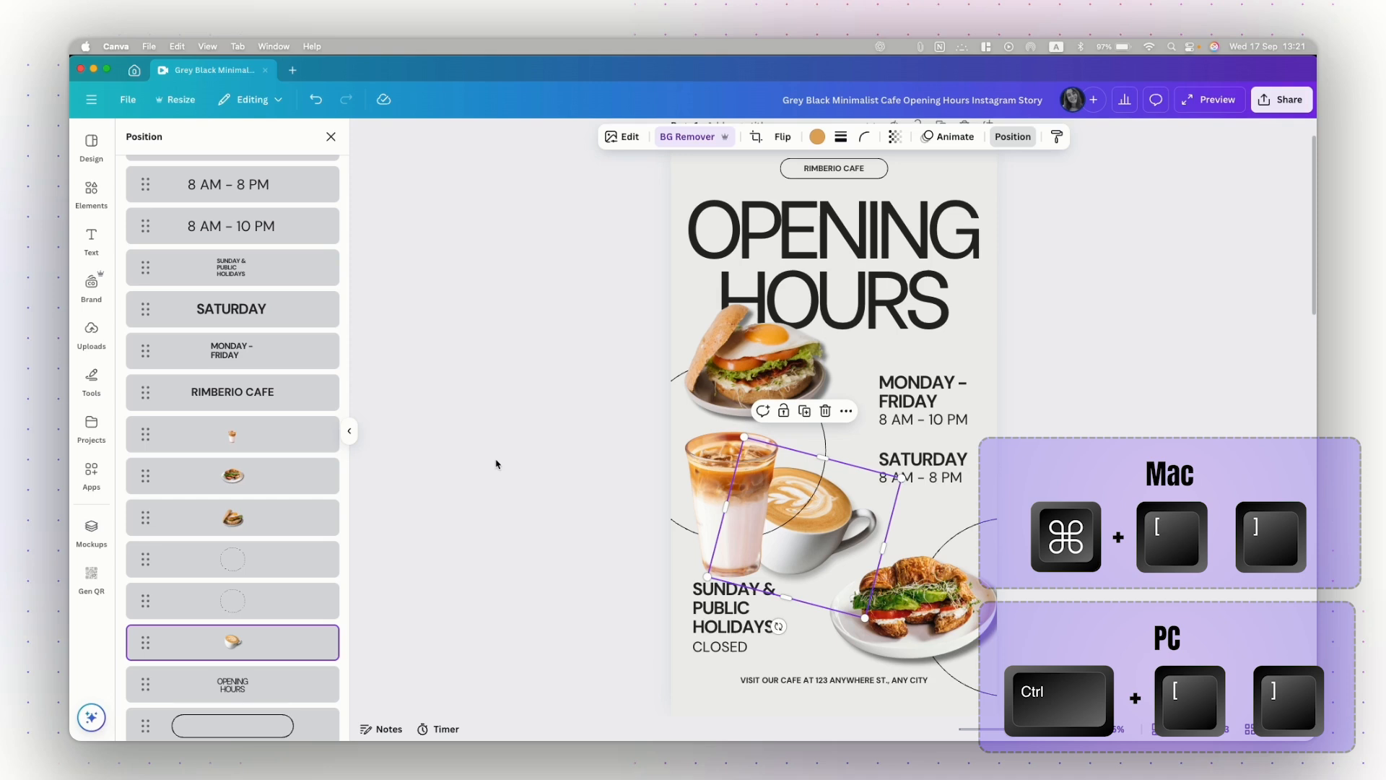
# - Bring the coffee cup forward layer by layer until it sits above the "8 AM – 8 PM" text, and deselect it
pyautogui.press('super+bracketright')
pyautogui.press('super+bracketright')
pyautogui.press('super+bracketright')
pyautogui.press('super+bracketright')
pyautogui.press('super+bracketright')
pyautogui.press('super+bracketright')
pyautogui.press('super+bracketright')
pyautogui.press('super+bracketright')
pyautogui.press('super+bracketright')
pyautogui.press('super+bracketright')
pyautogui.press('super+bracketright')
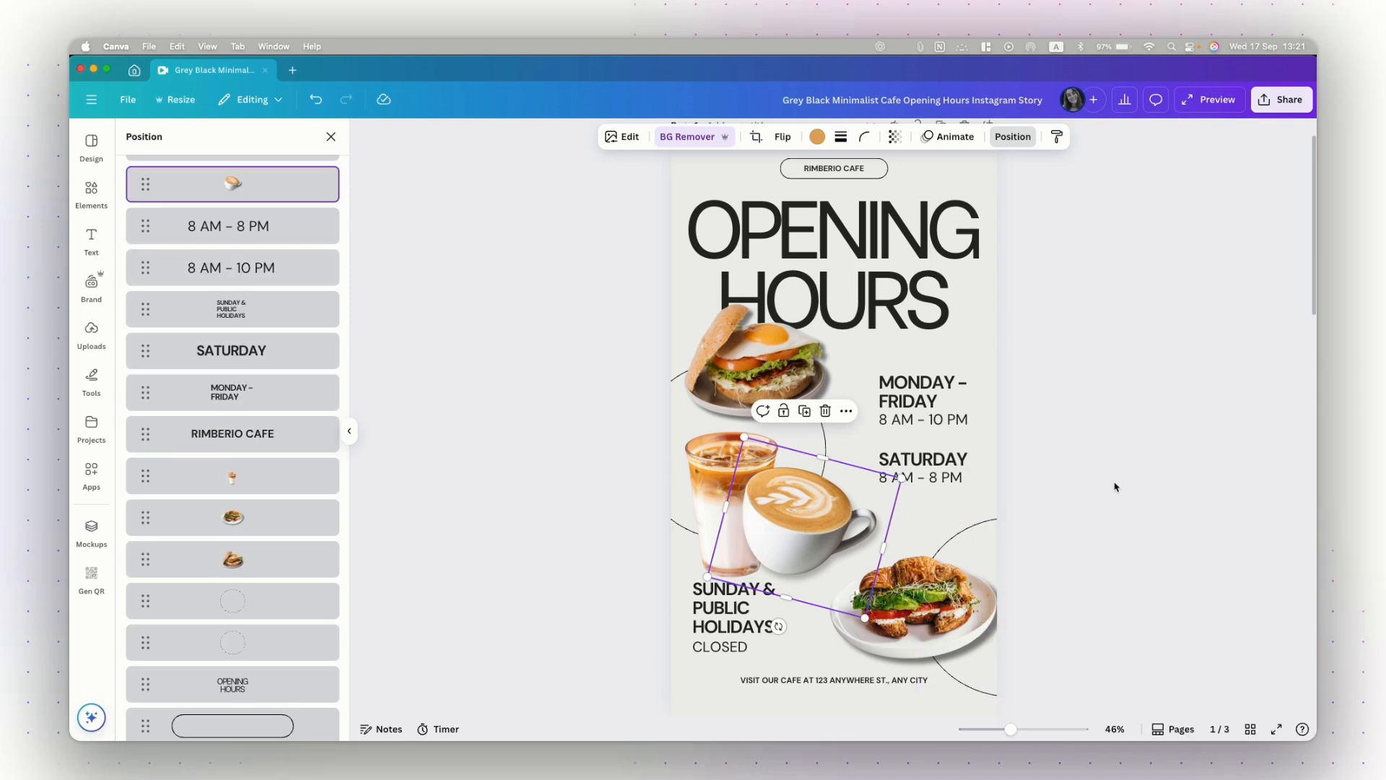
pyautogui.hotkey('alt', '1')
pyautogui.press('Escape')
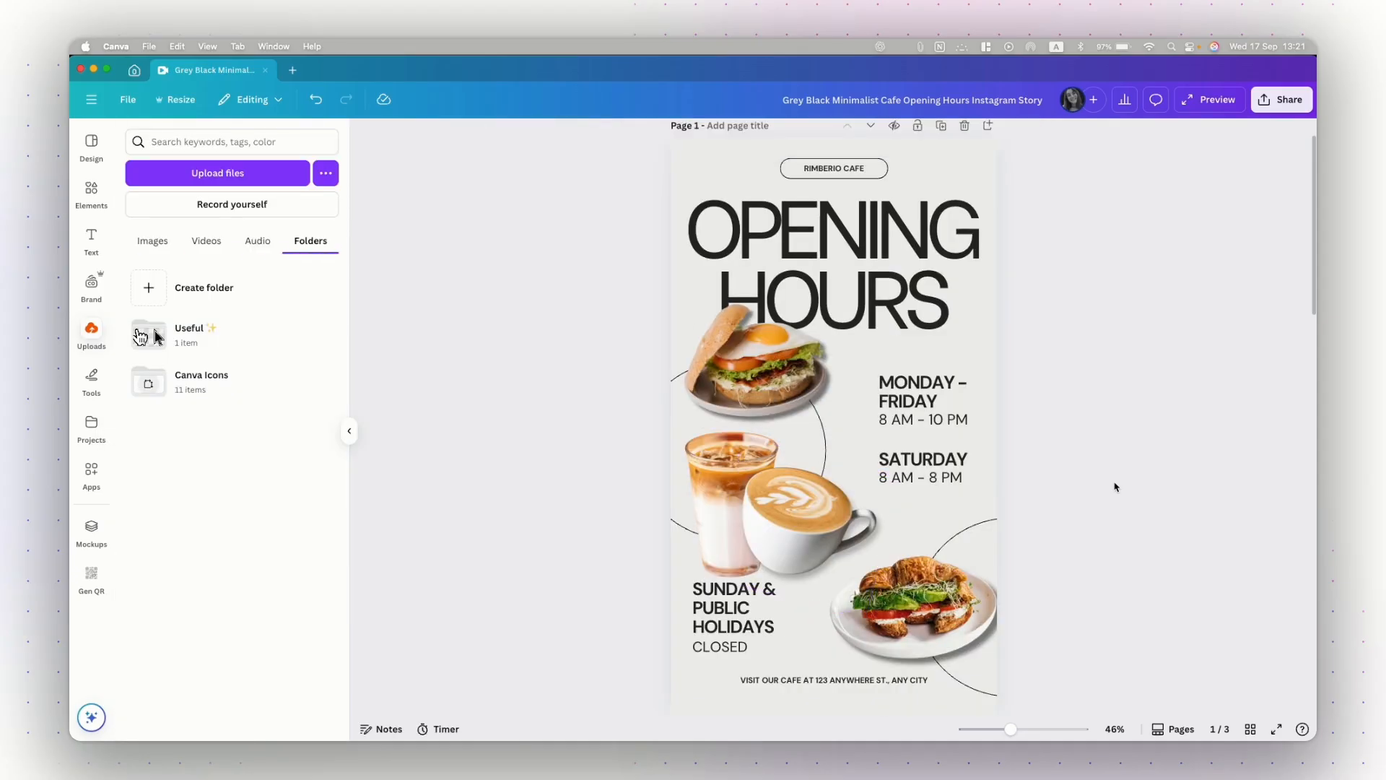
# - Move the coffee cup slightly right of the iced coffee glass, to about X 298 px, Y 1030 px, with its arrange settings open
pyautogui.moveTo(886, 545); pyautogui.dragTo(849, 543)
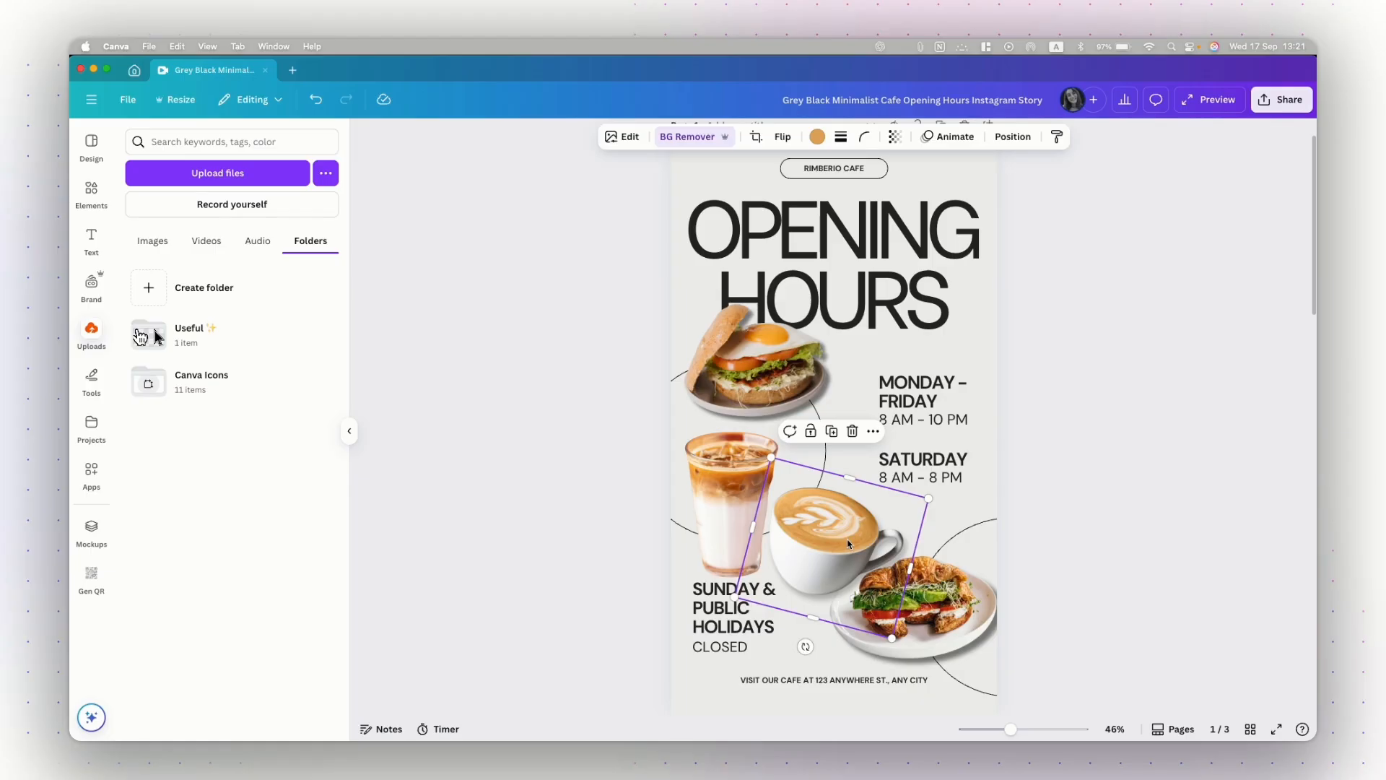
pyautogui.moveTo(830, 543); pyautogui.dragTo(819, 551)
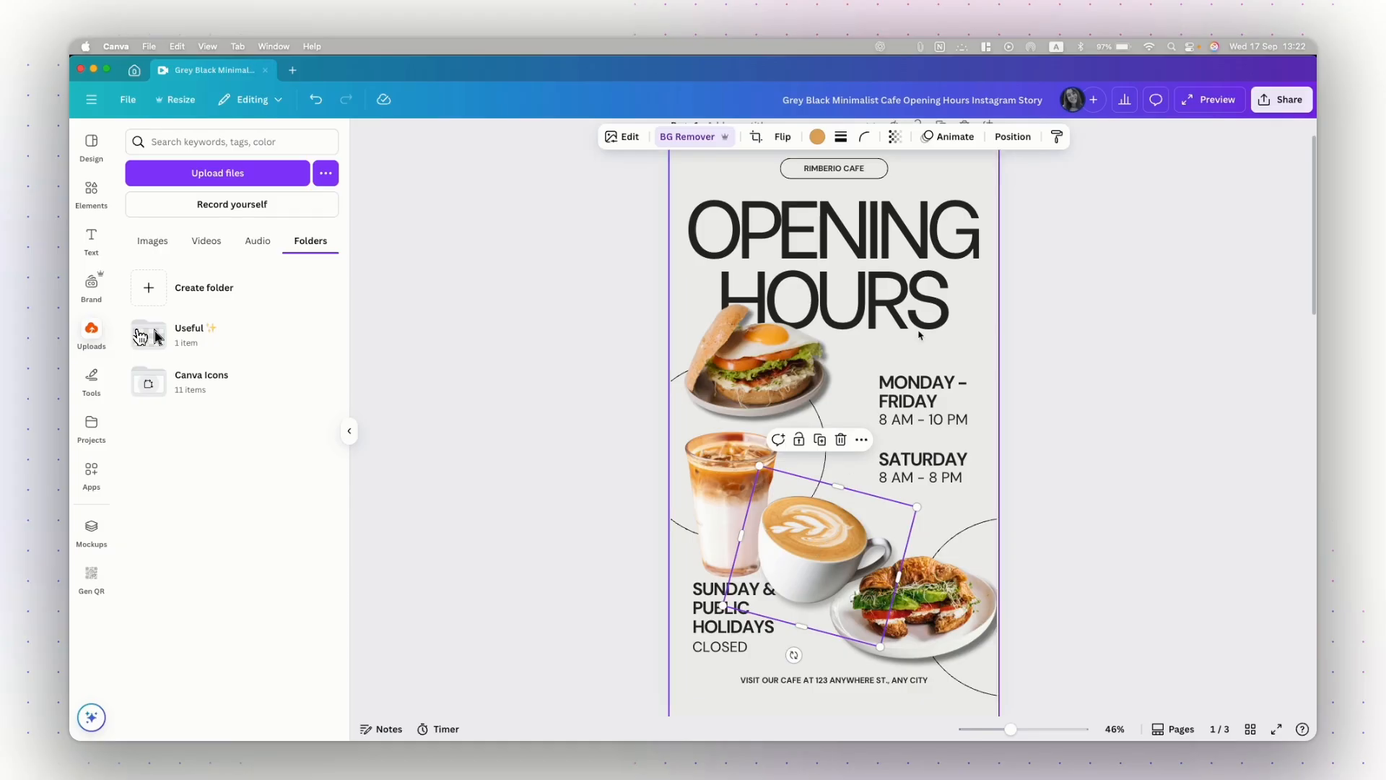
pyautogui.click(1014, 141)
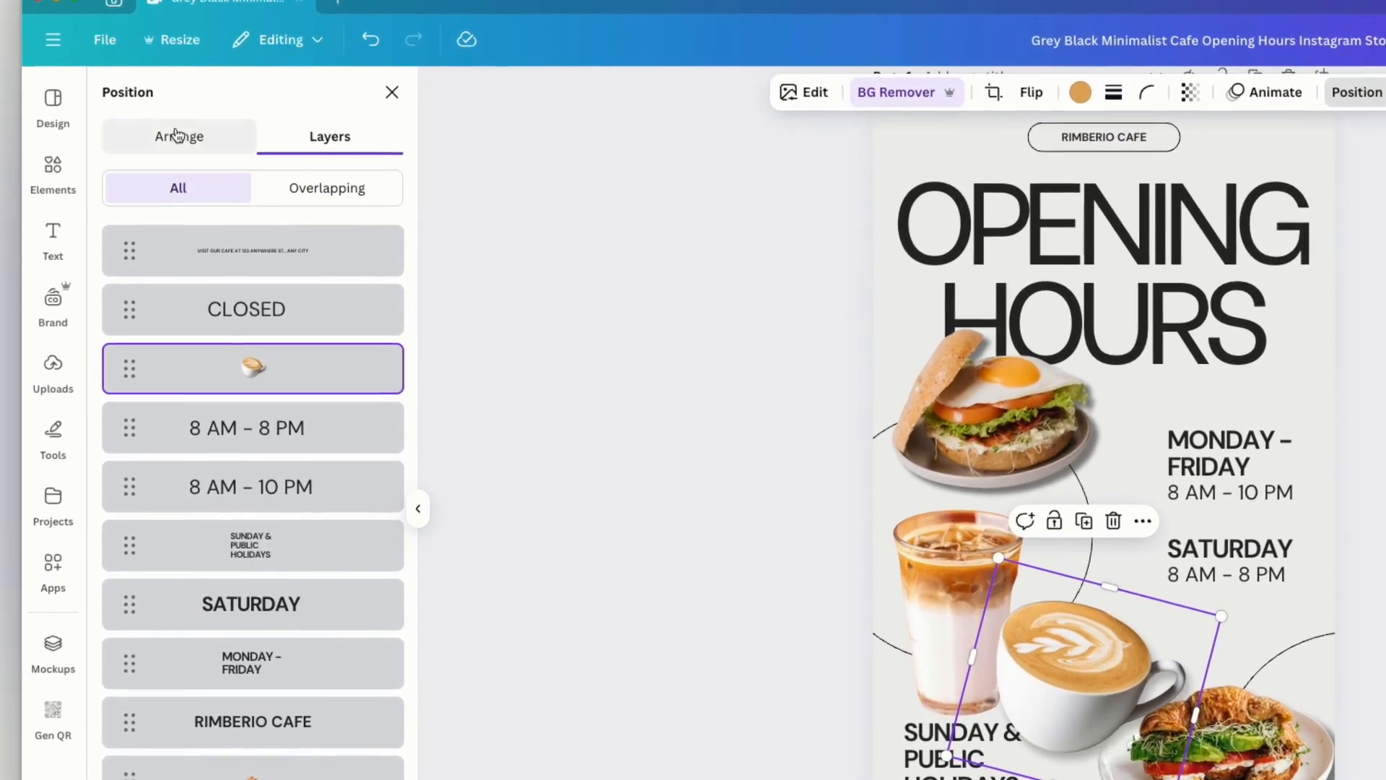
pyautogui.click(177, 141)
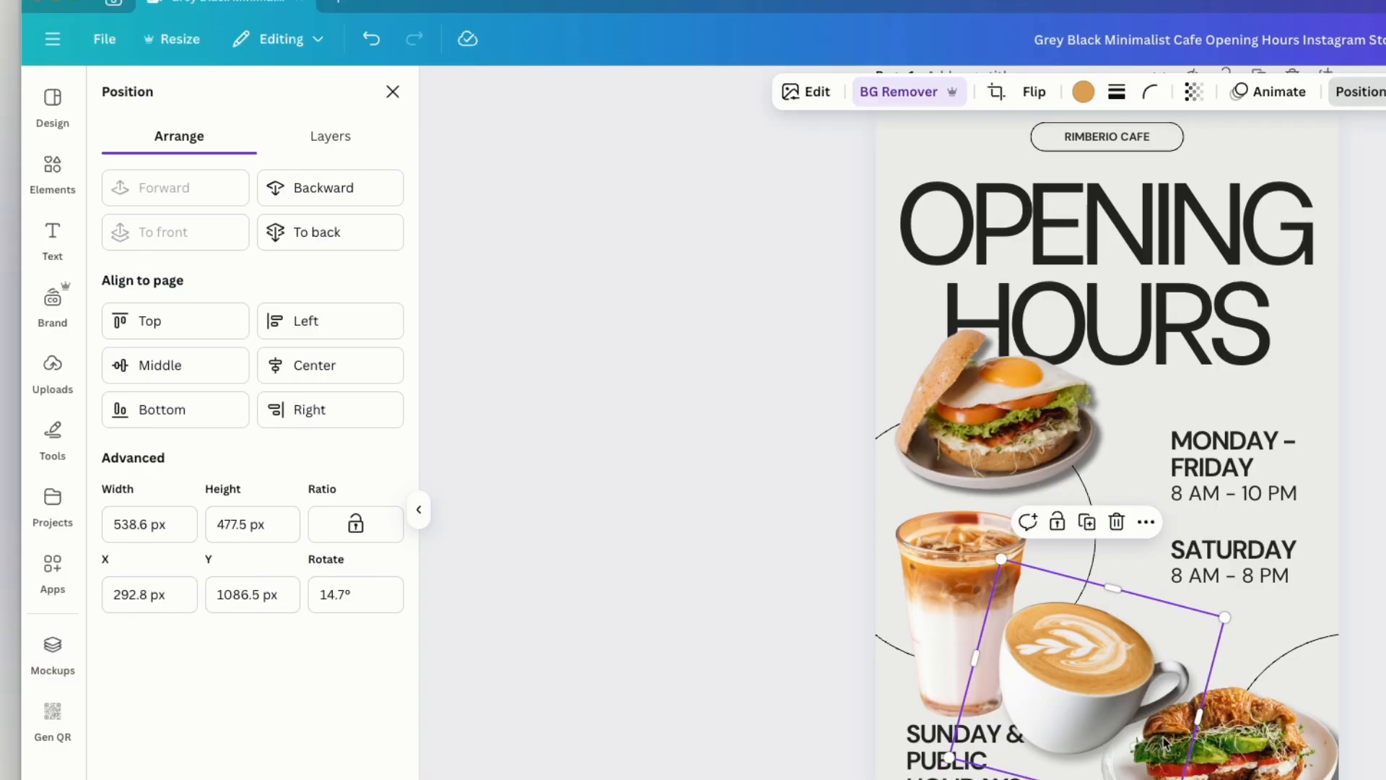
pyautogui.moveTo(1086, 692); pyautogui.dragTo(1087, 670)
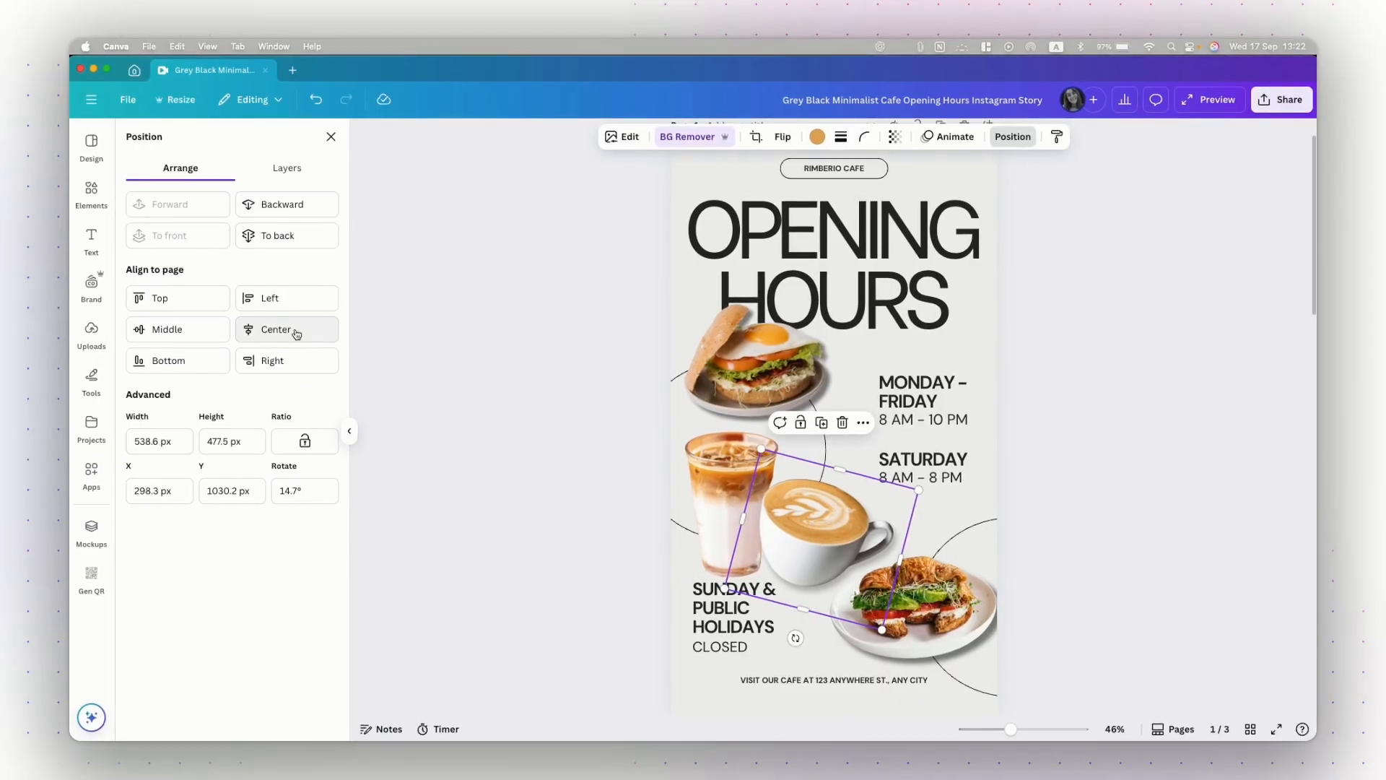
# - Align the coffee cup to the page's center and middle, and move it down and right to about X 387 px, Y 879 px
pyautogui.click(296, 333)
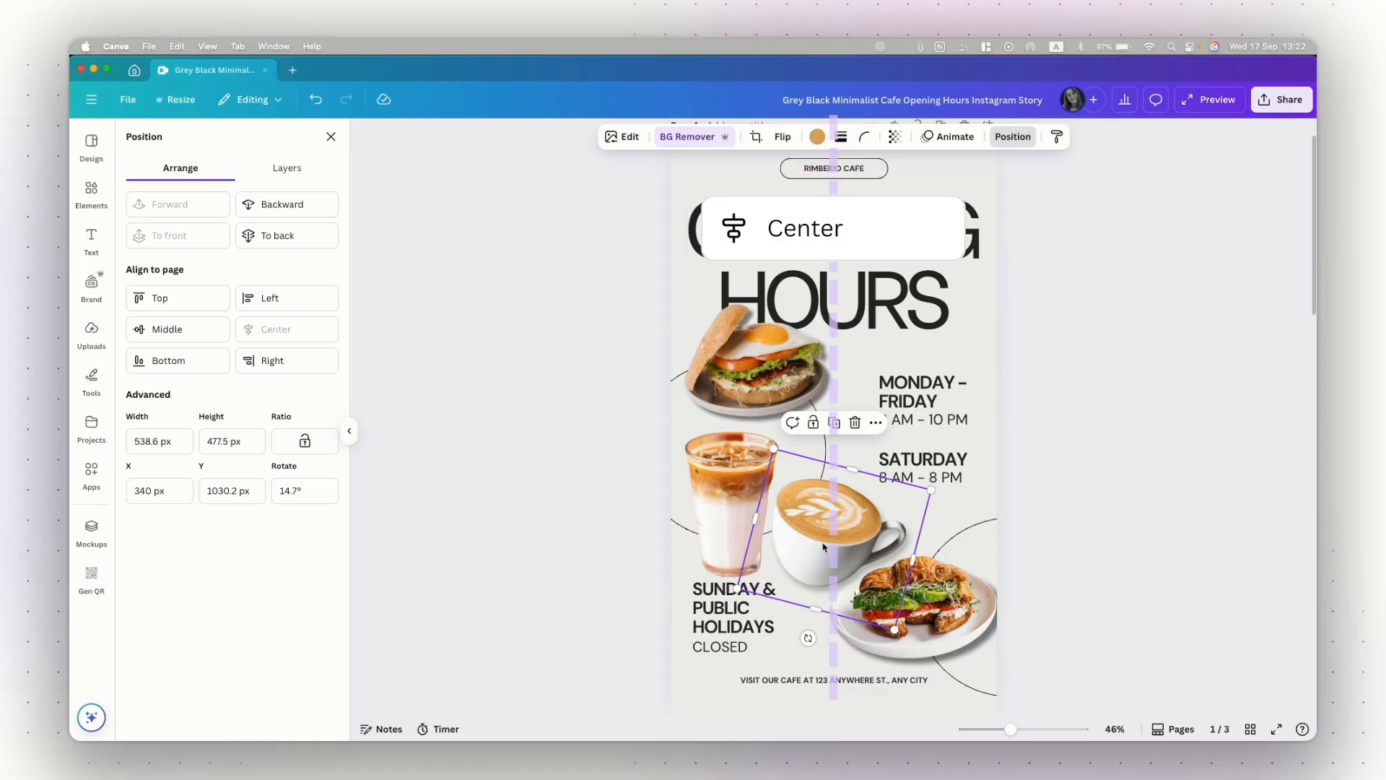
pyautogui.click(160, 330)
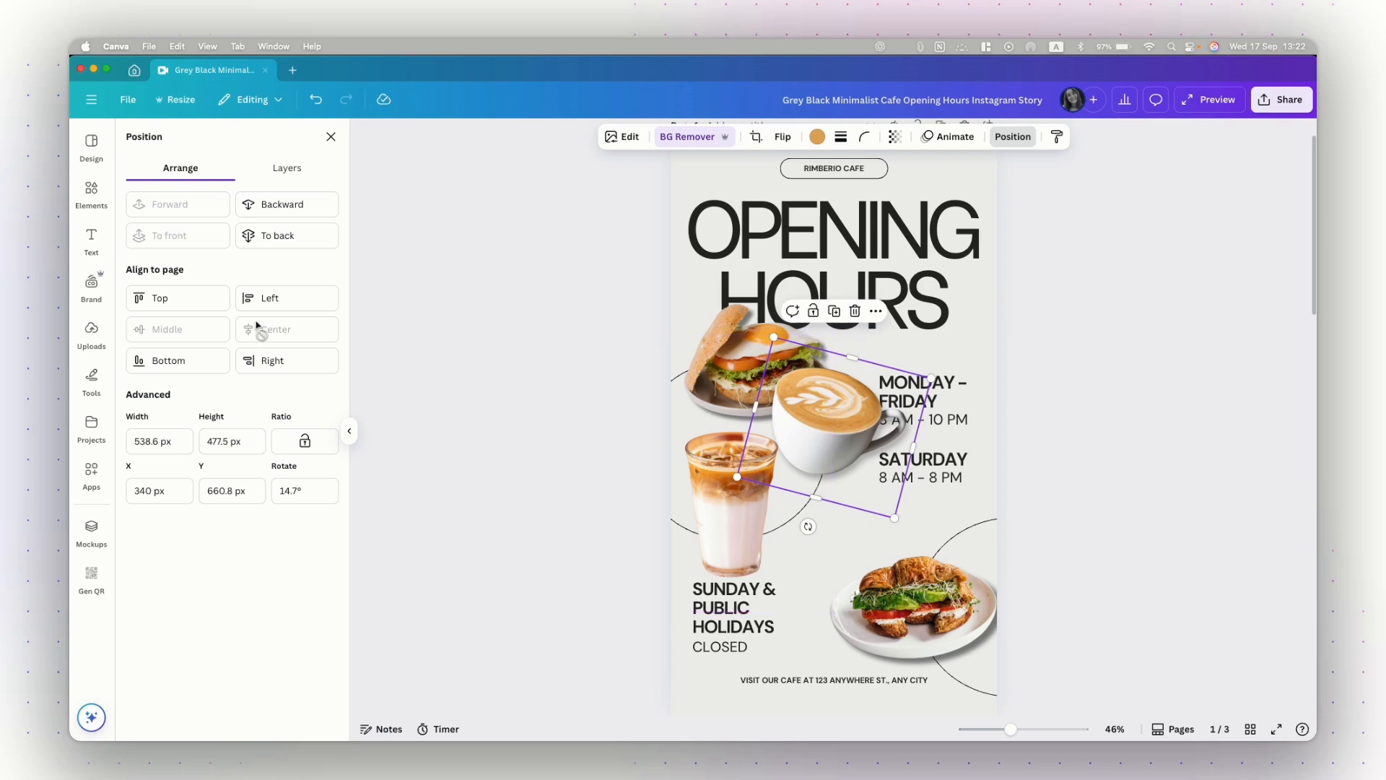
pyautogui.moveTo(815, 431); pyautogui.dragTo(840, 497)
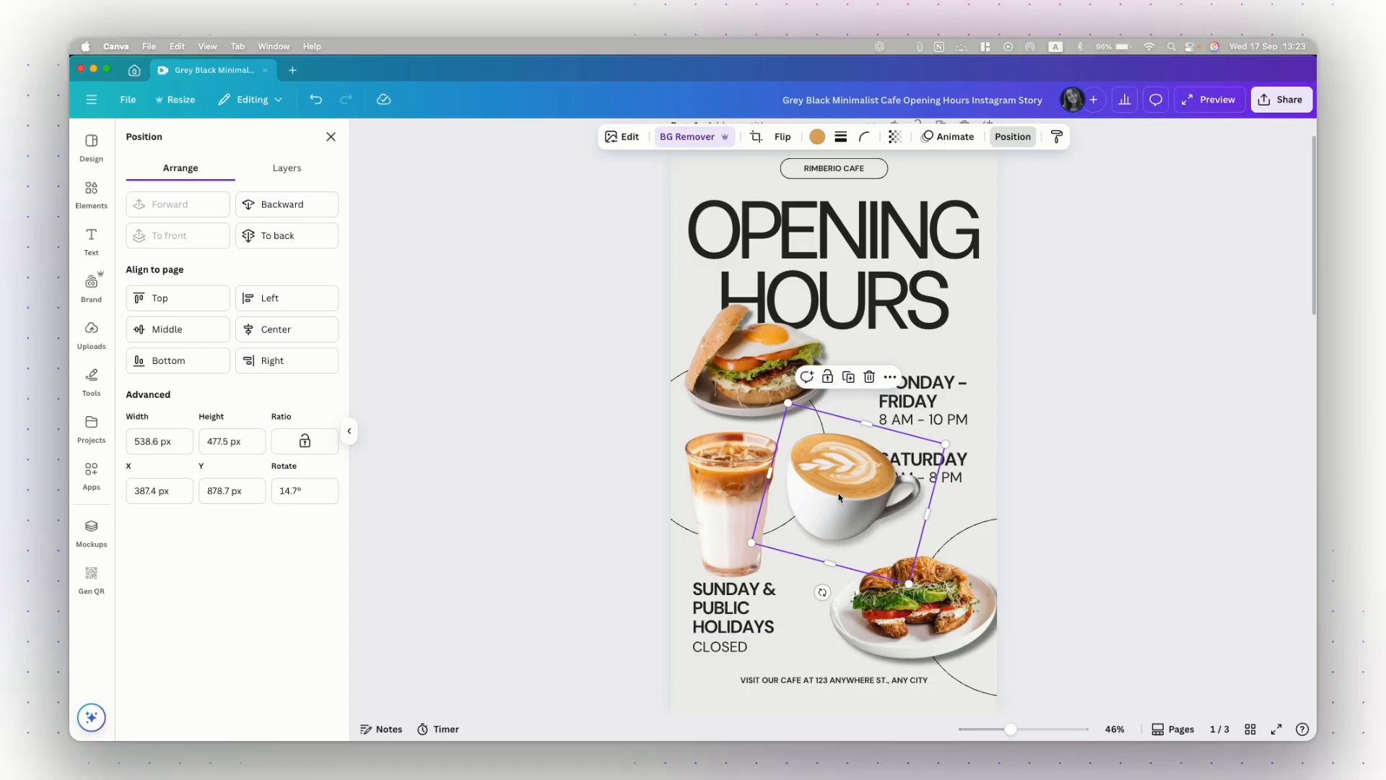
# - Select the cup, iced coffee and egg sandwich together to view their alignment and spacing options, and move the cup back over the glass
pyautogui.keyDown('shift'); pyautogui.click(743, 495); pyautogui.keyUp('shift')
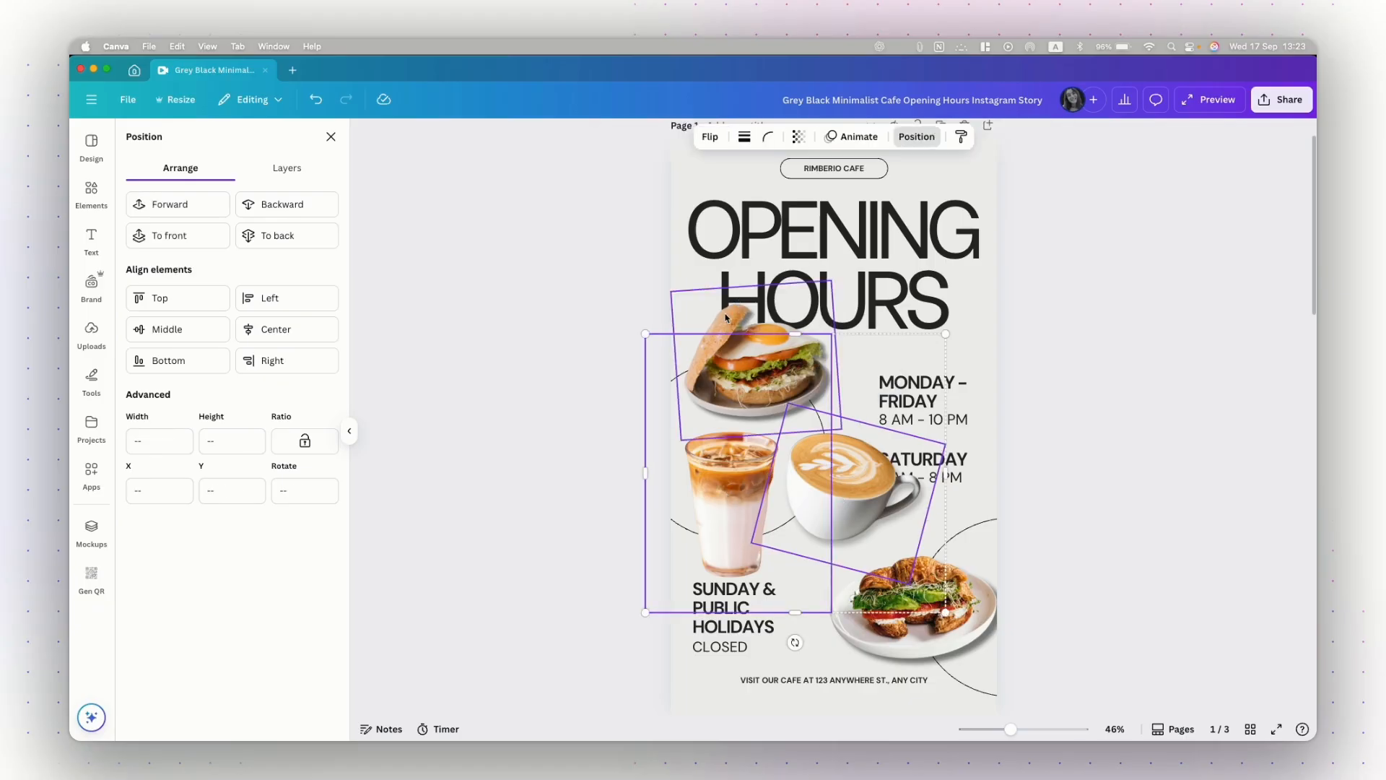
pyautogui.keyDown('shift'); pyautogui.click(726, 318); pyautogui.keyUp('shift')
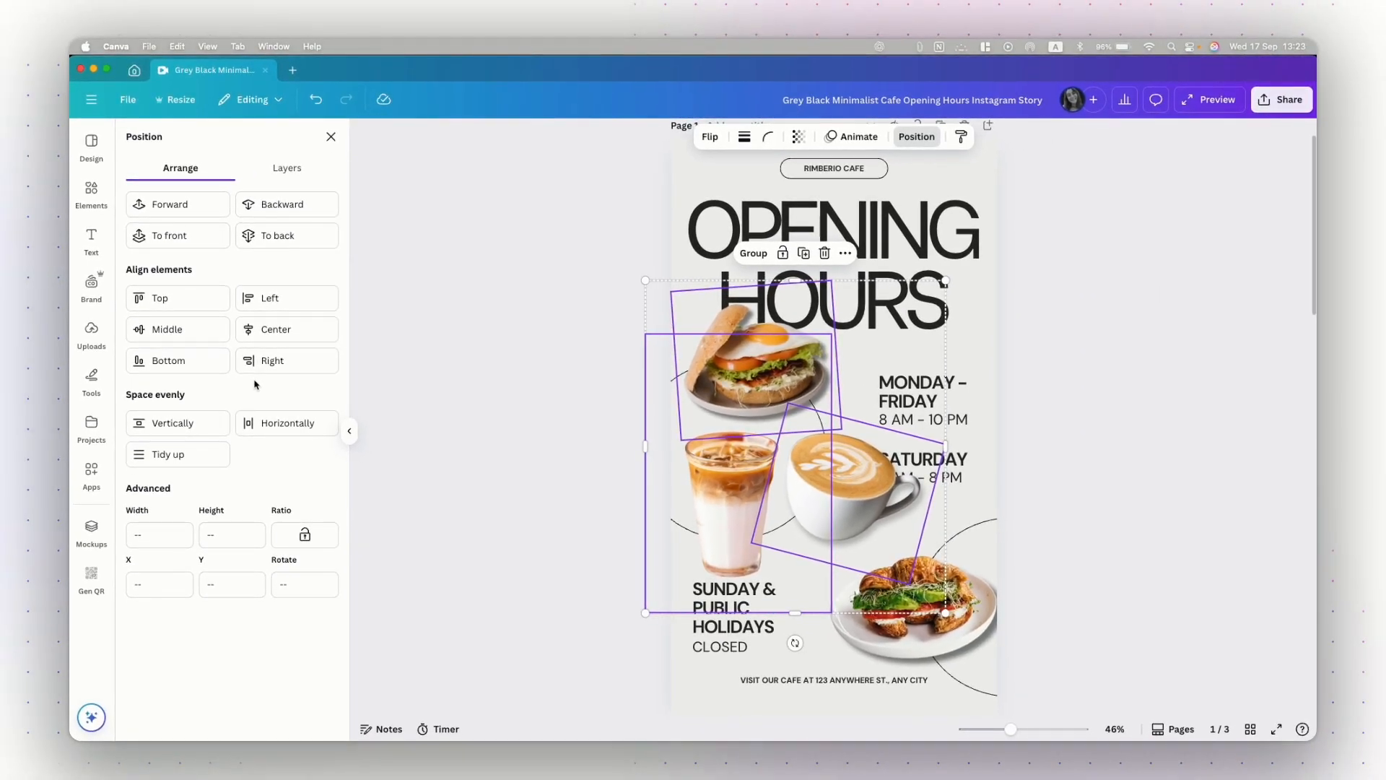
pyautogui.click(1035, 448)
pyautogui.moveTo(852, 498); pyautogui.dragTo(818, 544)
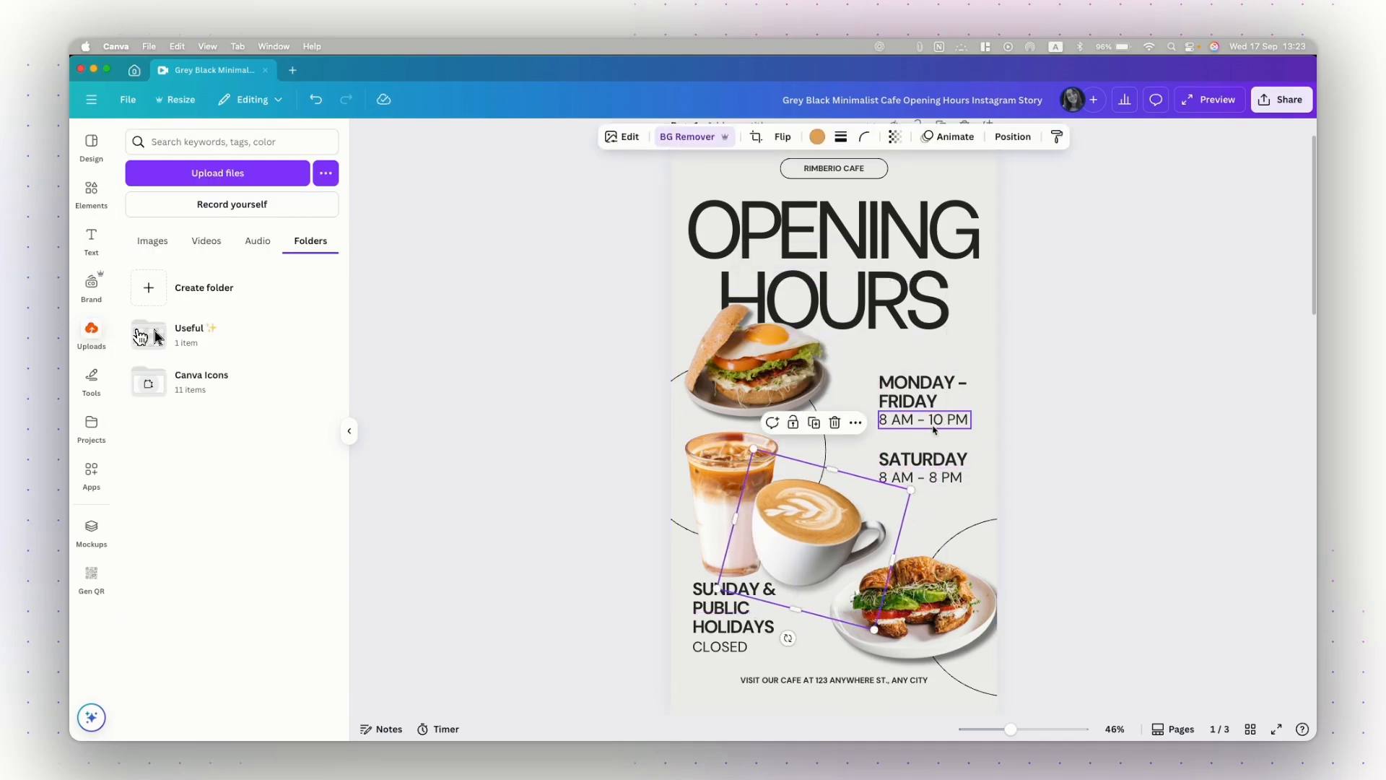
# - Try to middle-align the Monday–Friday and Saturday headings together with their hours, and undo the alignment
pyautogui.scroll(5, 939, 429)
pyautogui.click(955, 358)
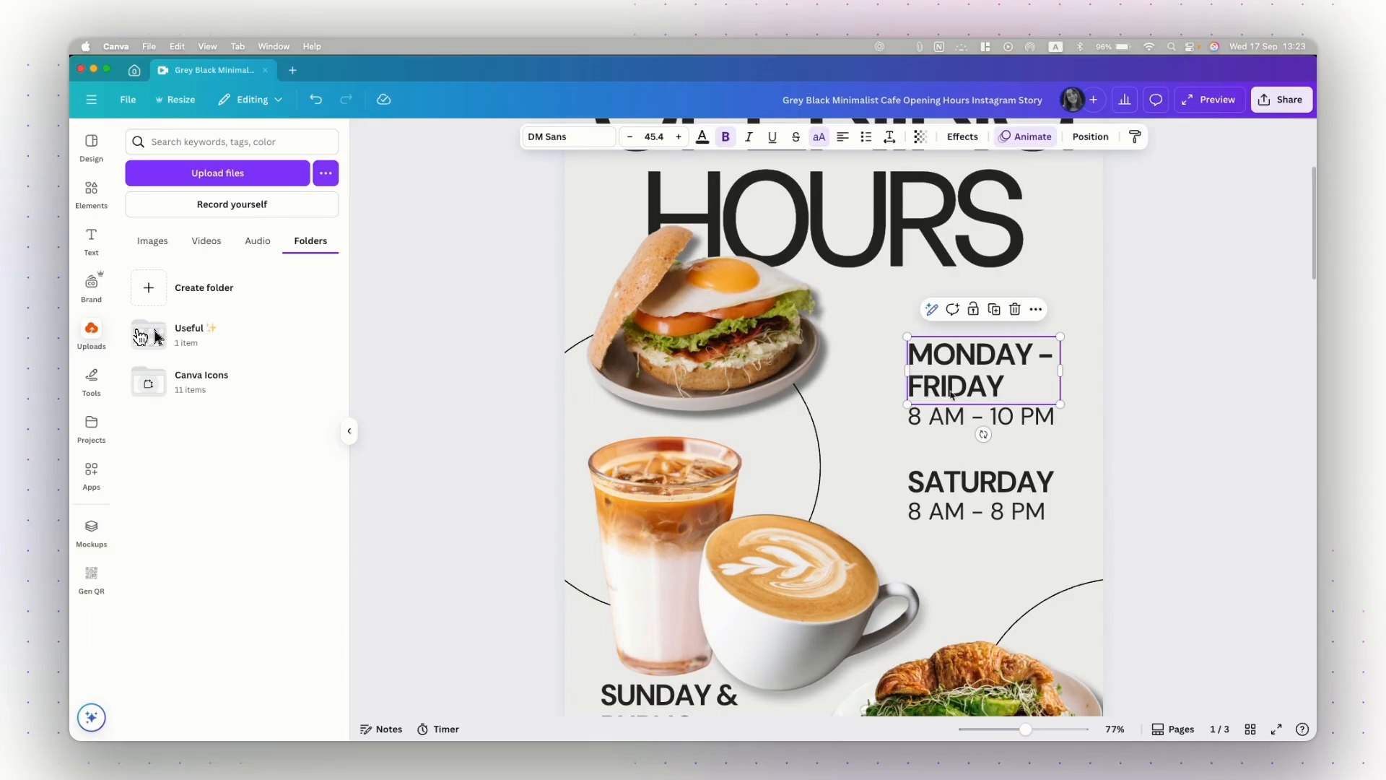
pyautogui.keyDown('shift'); pyautogui.click(946, 418); pyautogui.keyUp('shift')
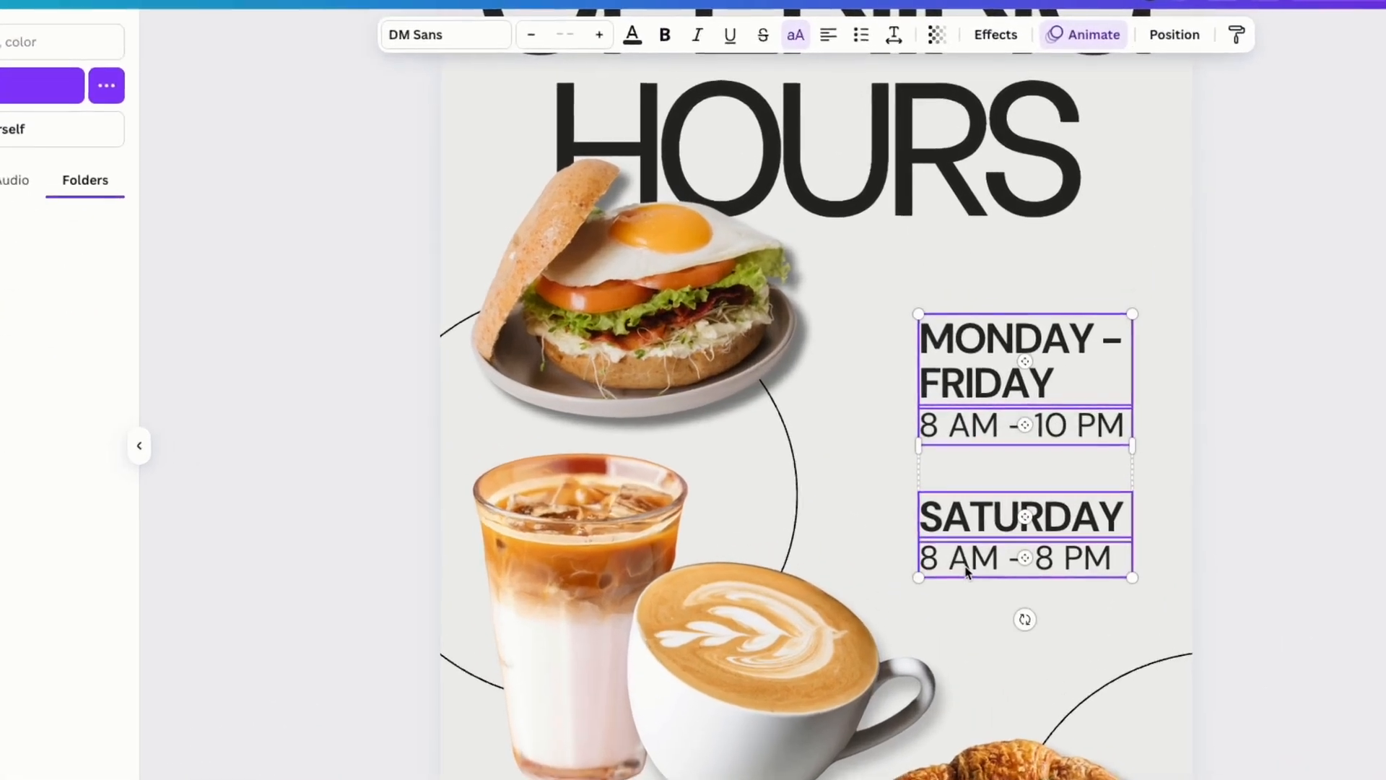
pyautogui.keyDown('shift'); pyautogui.click(940, 530); pyautogui.keyUp('shift')
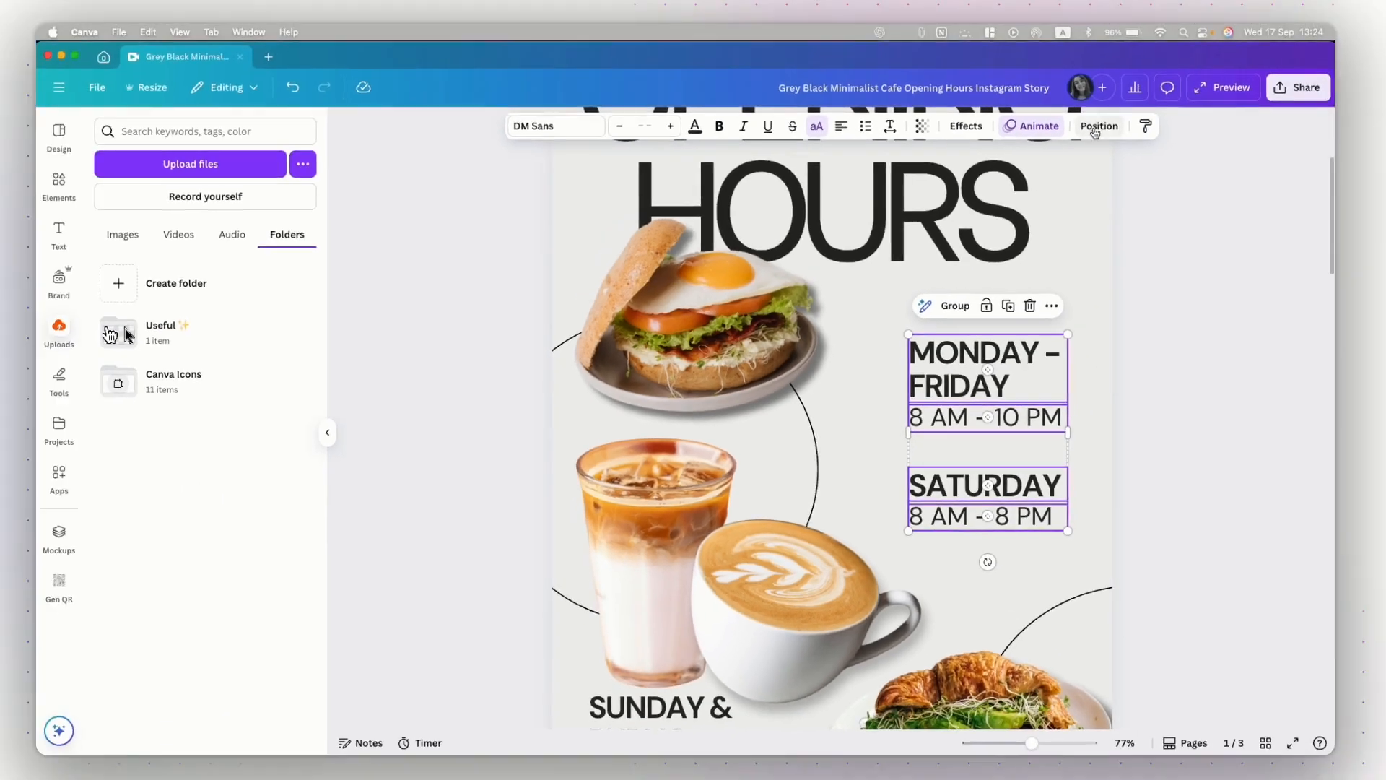
pyautogui.click(1097, 128)
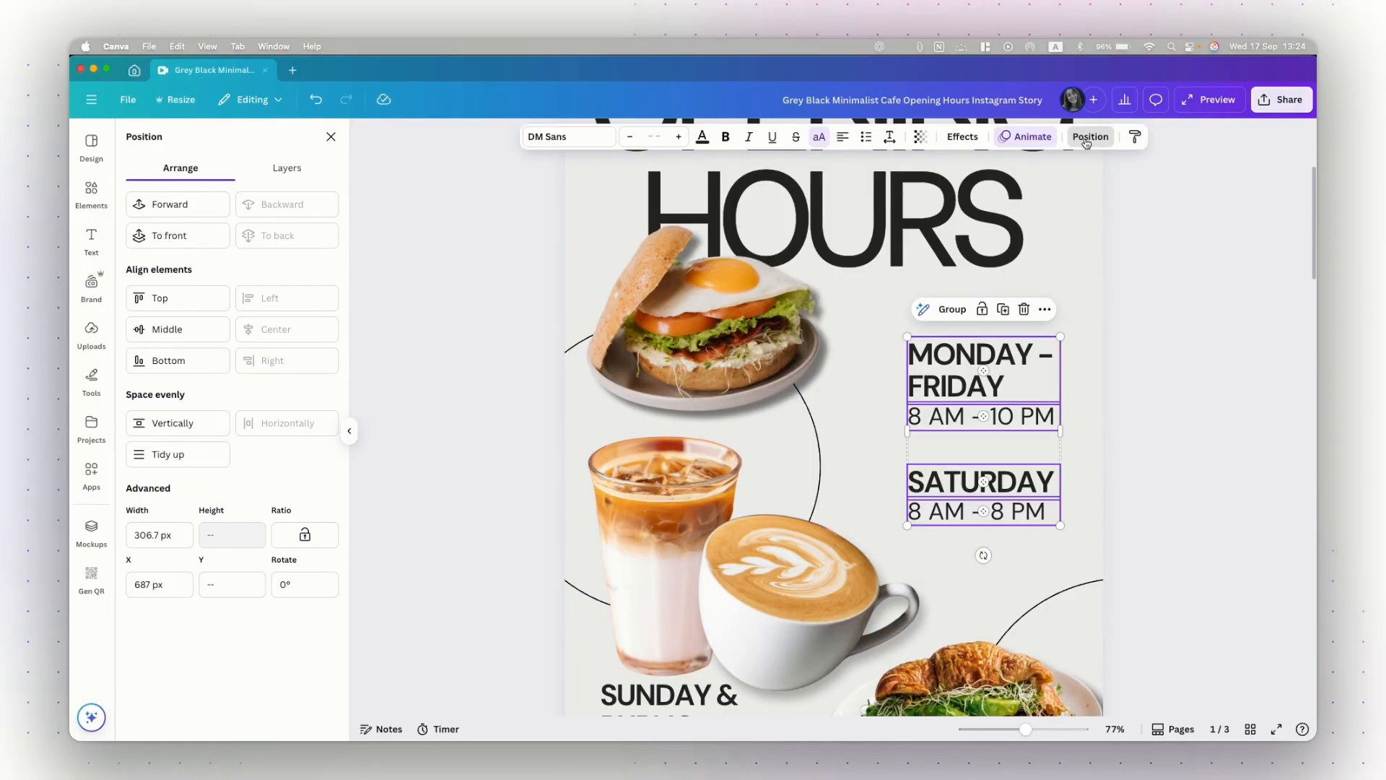
pyautogui.click(176, 329)
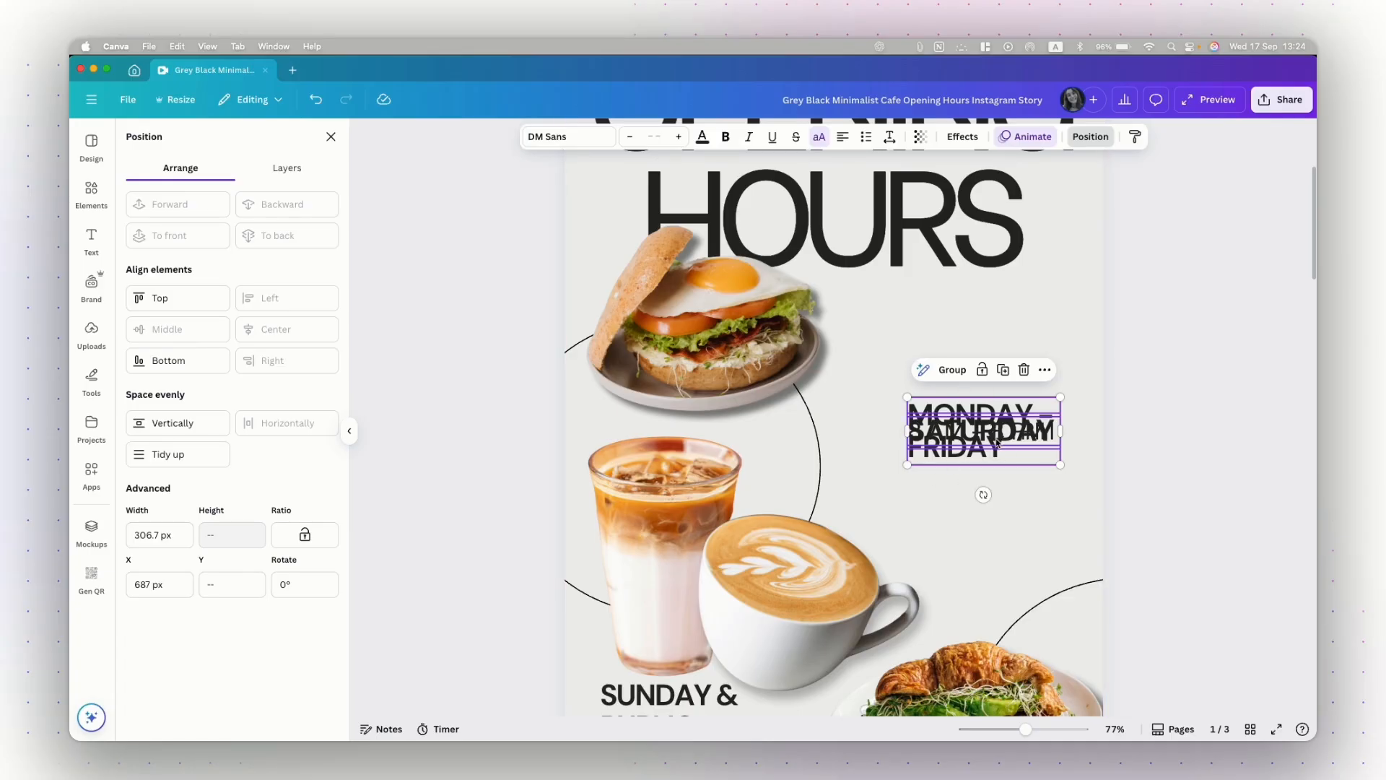
pyautogui.press('super+z')
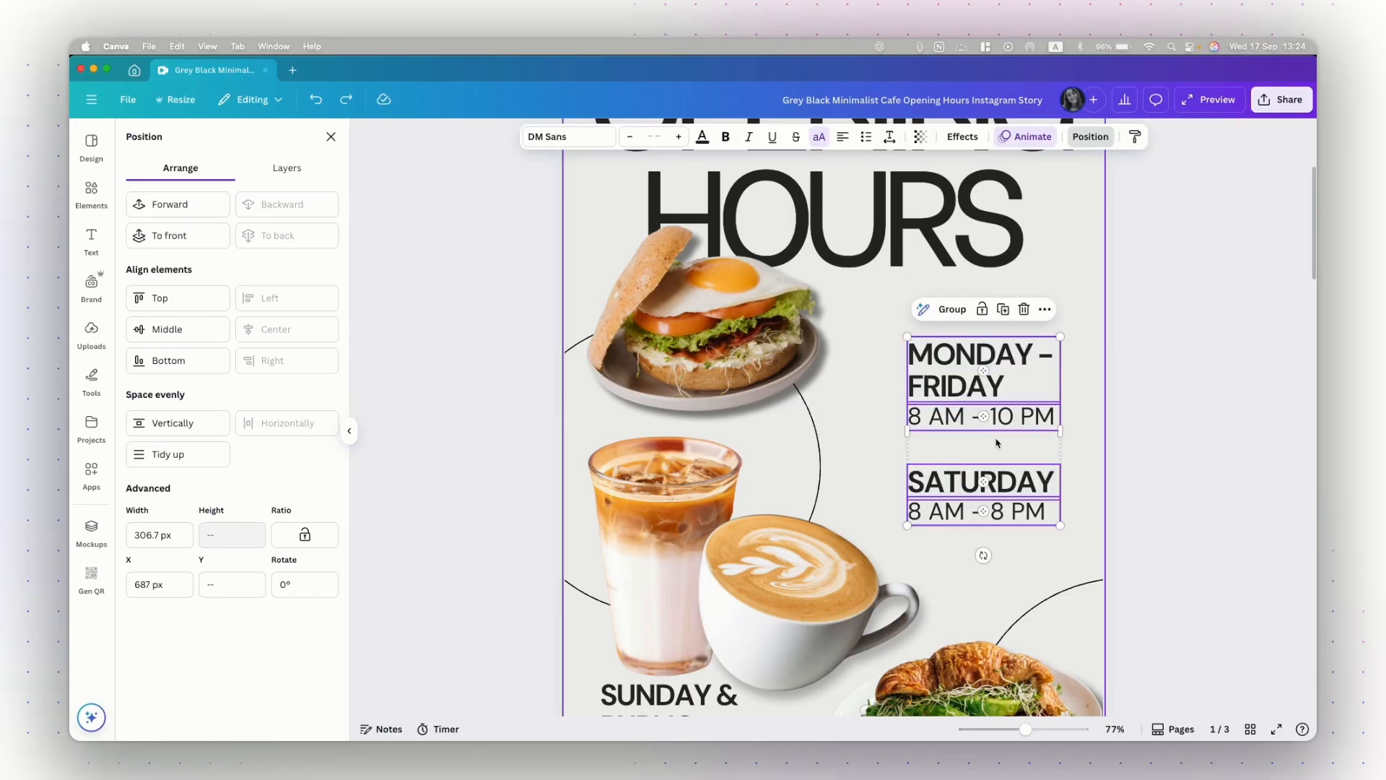
# - Shift the Monday–Friday heading, the "8 AM – 10 PM" text and the Saturday heading horizontally so their edges are staggered
pyautogui.click(1205, 434)
pyautogui.moveTo(935, 371); pyautogui.dragTo(950, 417)
pyautogui.click(960, 418)
pyautogui.moveTo(944, 478); pyautogui.dragTo(954, 483)
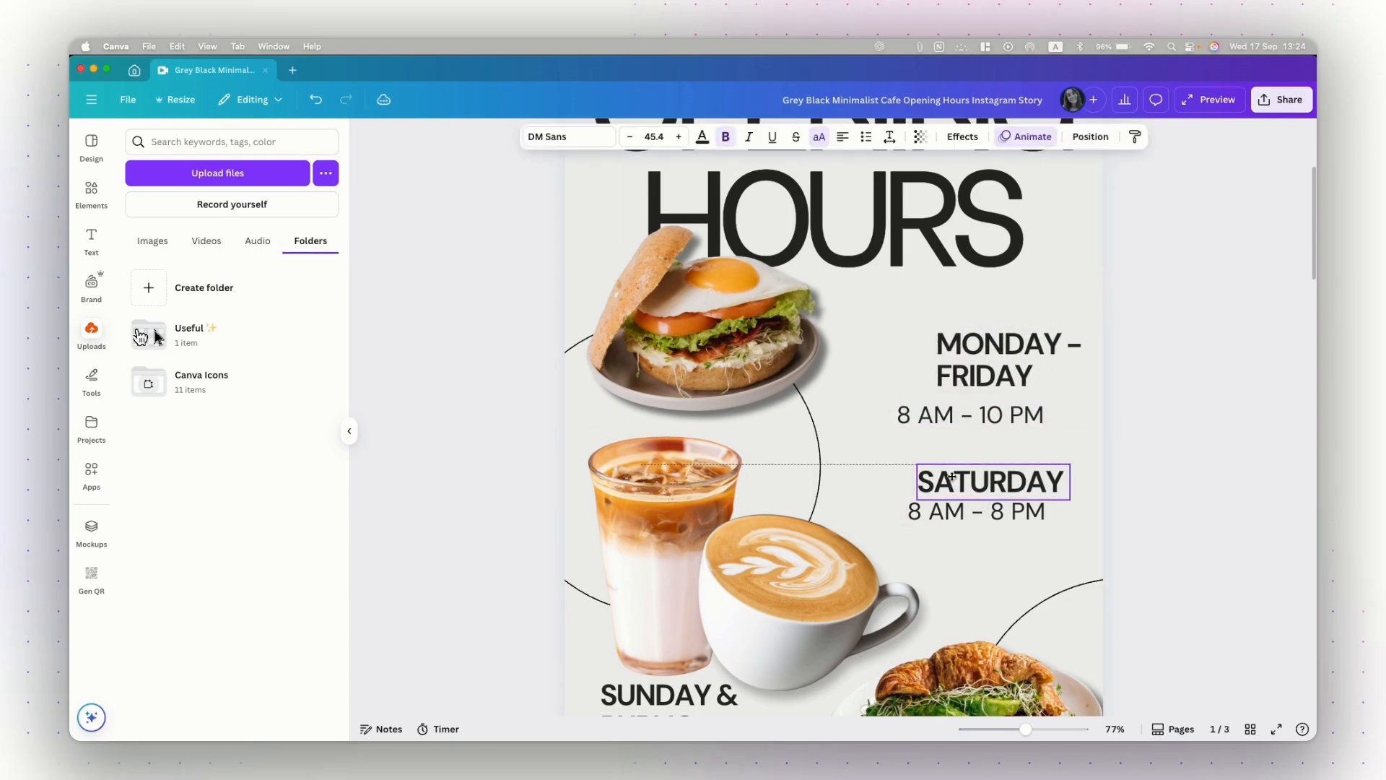
# - Select the Monday–Friday and Saturday headings with their hours, and align all four texts to their left edges
pyautogui.click(1150, 478)
pyautogui.moveTo(1151, 319); pyautogui.dragTo(981, 538)
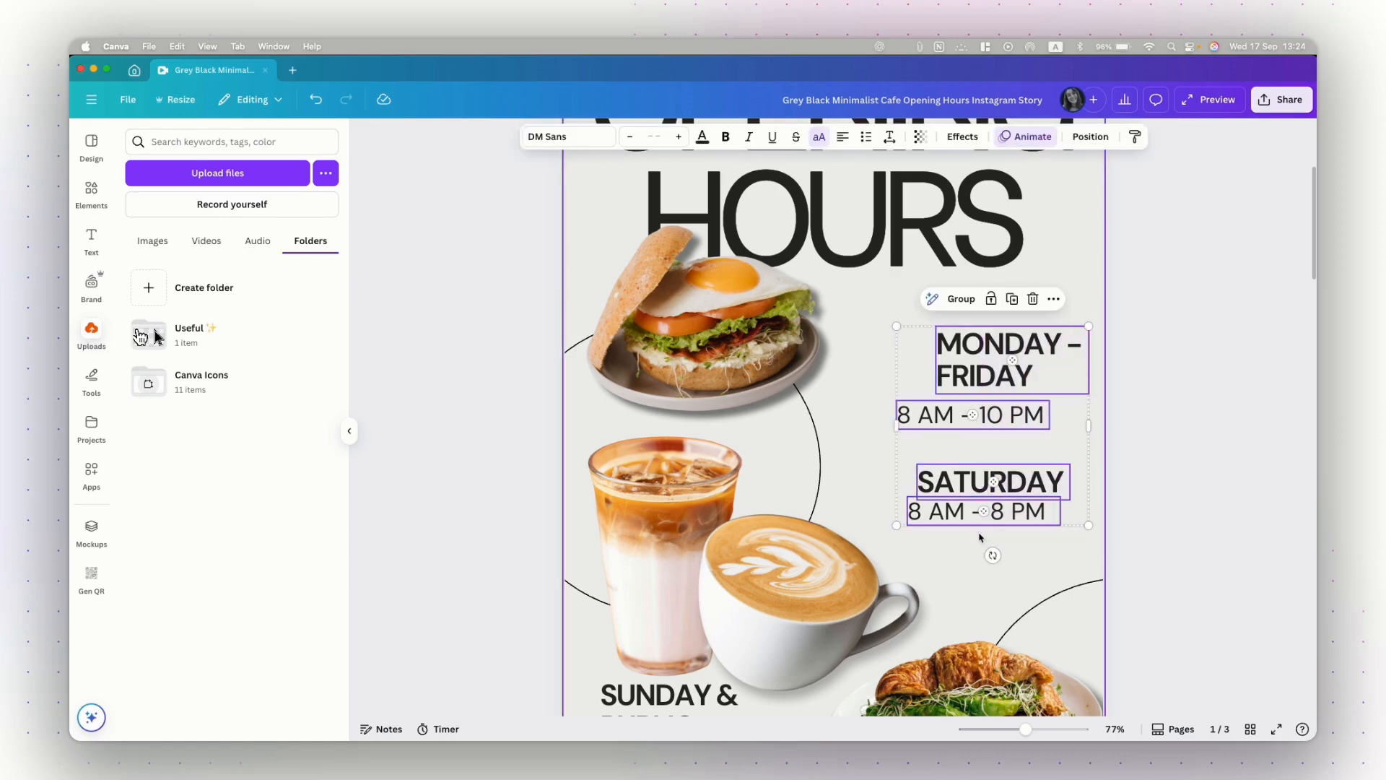
pyautogui.click(1094, 138)
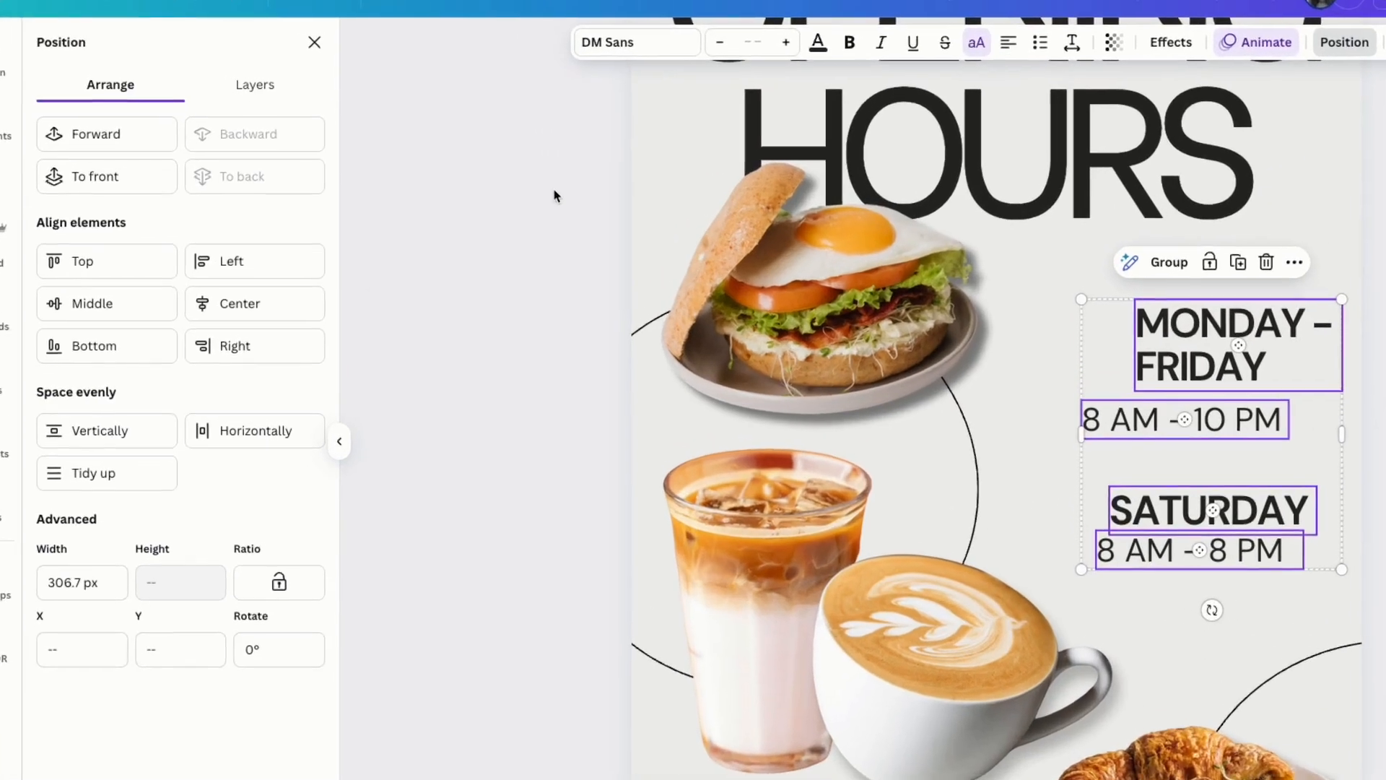
pyautogui.click(225, 256)
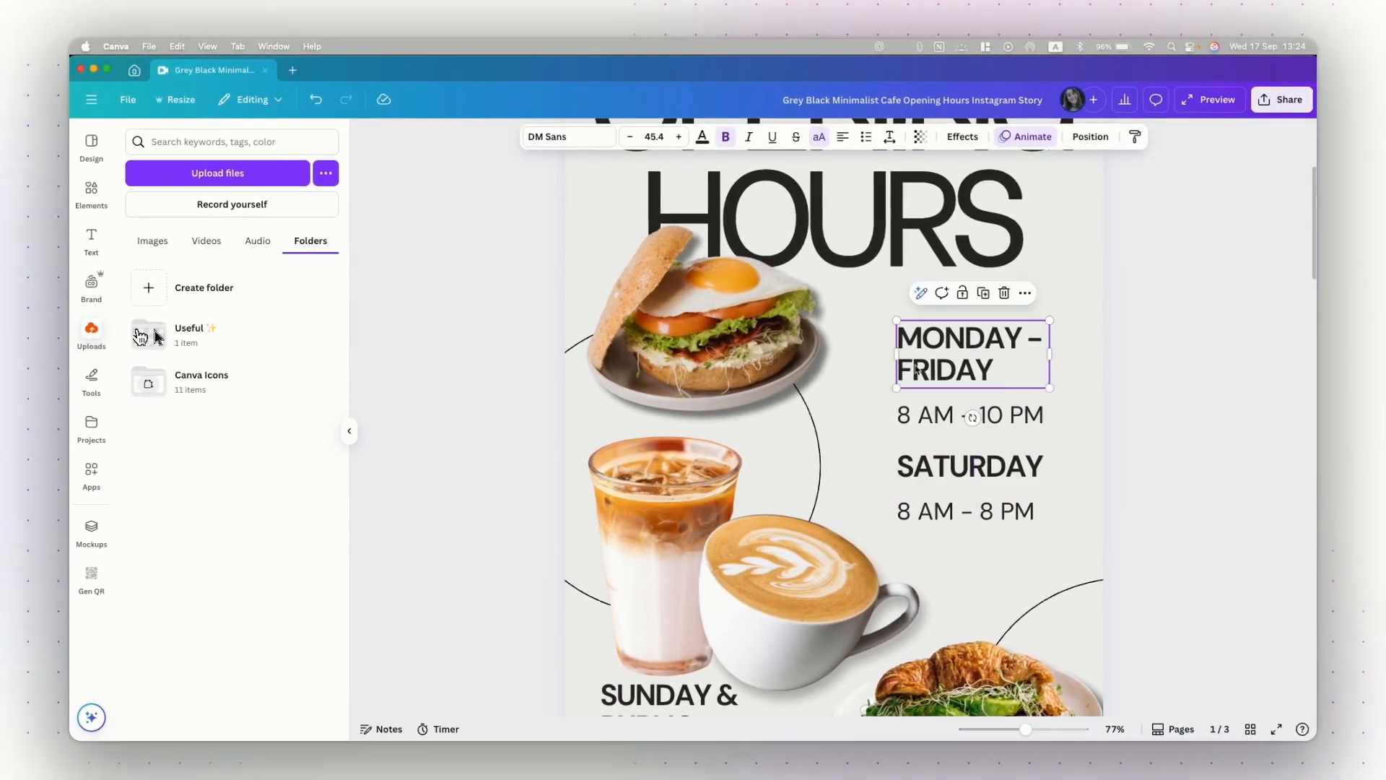
# - Select the four opening-hours texts together and space them evenly in the vertical direction
pyautogui.click(1258, 392)
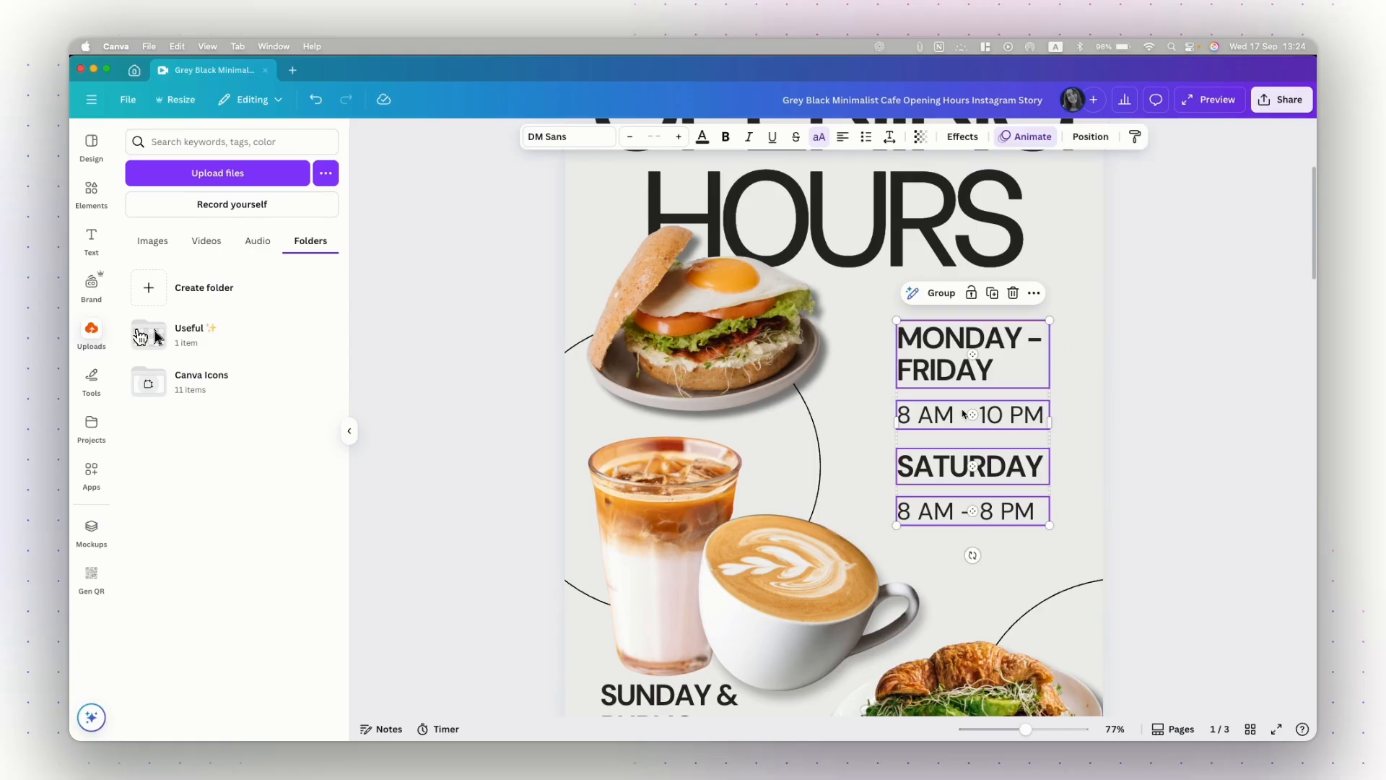
pyautogui.click(1101, 136)
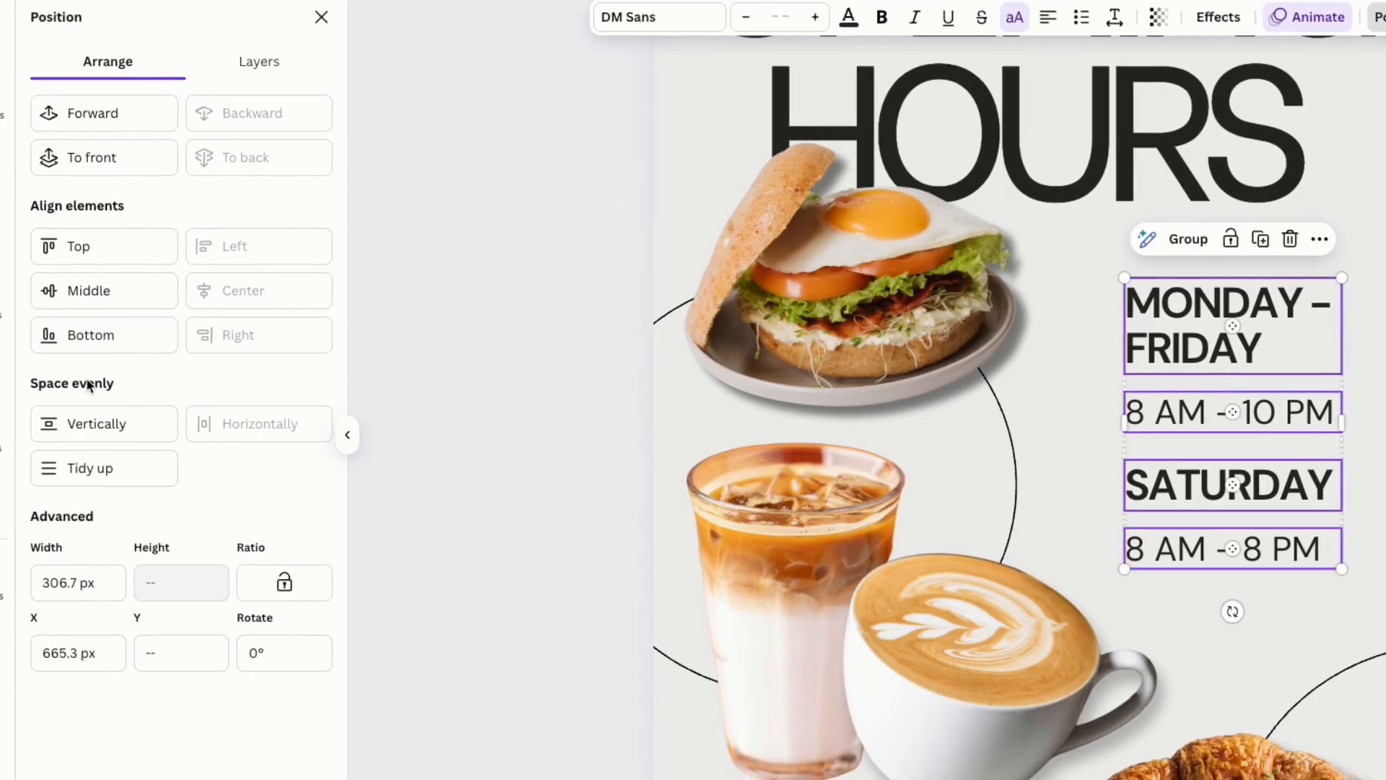
pyautogui.click(98, 424)
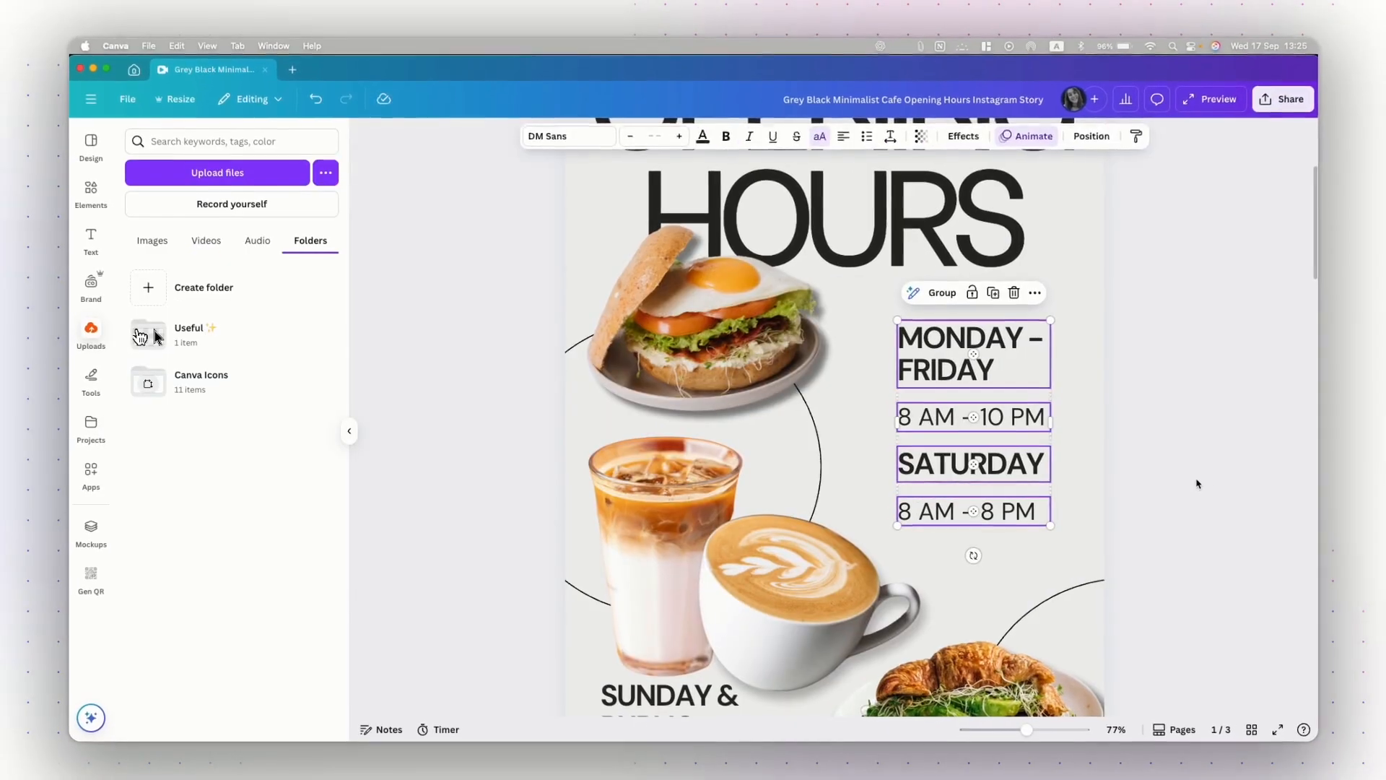
# - Move the Saturday heading down next to its hours and the "8 AM – 10 PM" text up beneath the Monday–Friday heading
pyautogui.moveTo(972, 465); pyautogui.dragTo(979, 486)
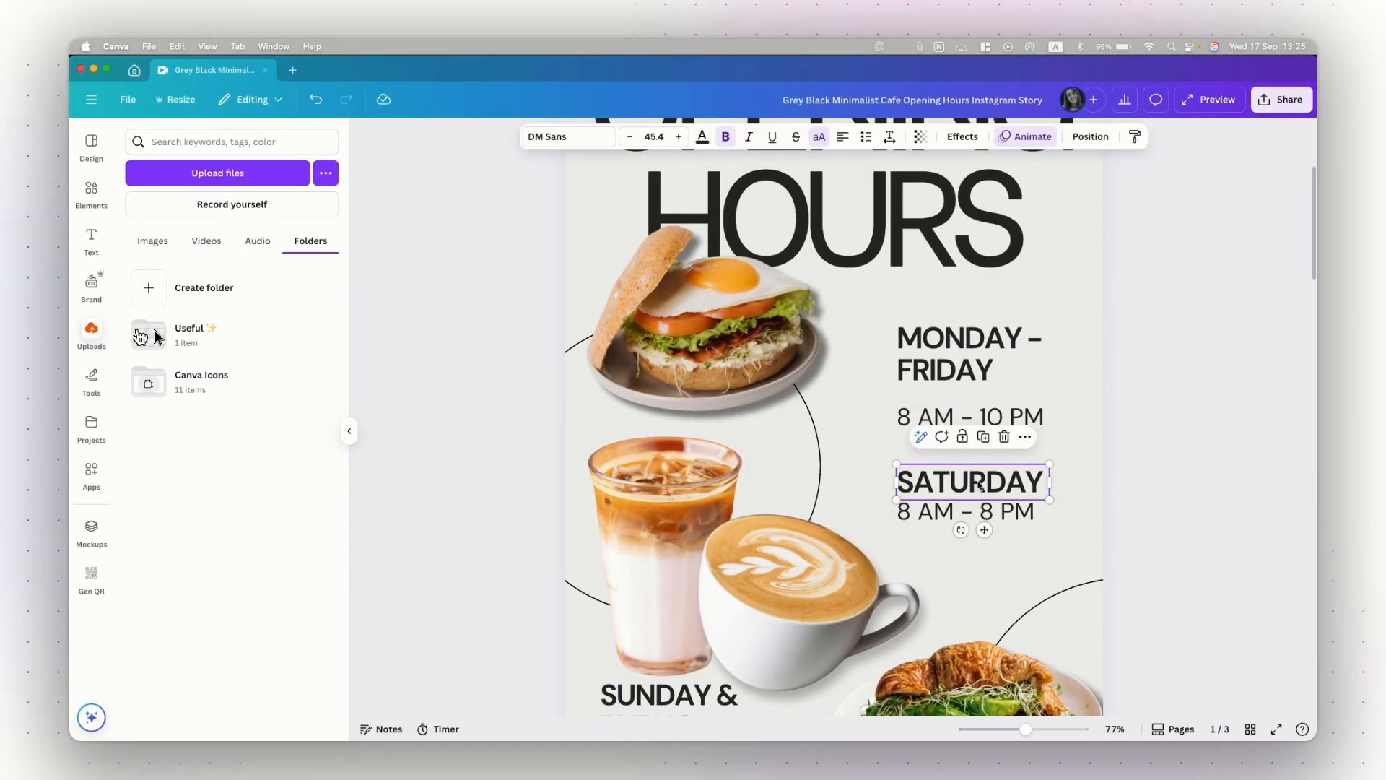
pyautogui.click(1176, 495)
pyautogui.moveTo(1149, 479); pyautogui.dragTo(895, 535)
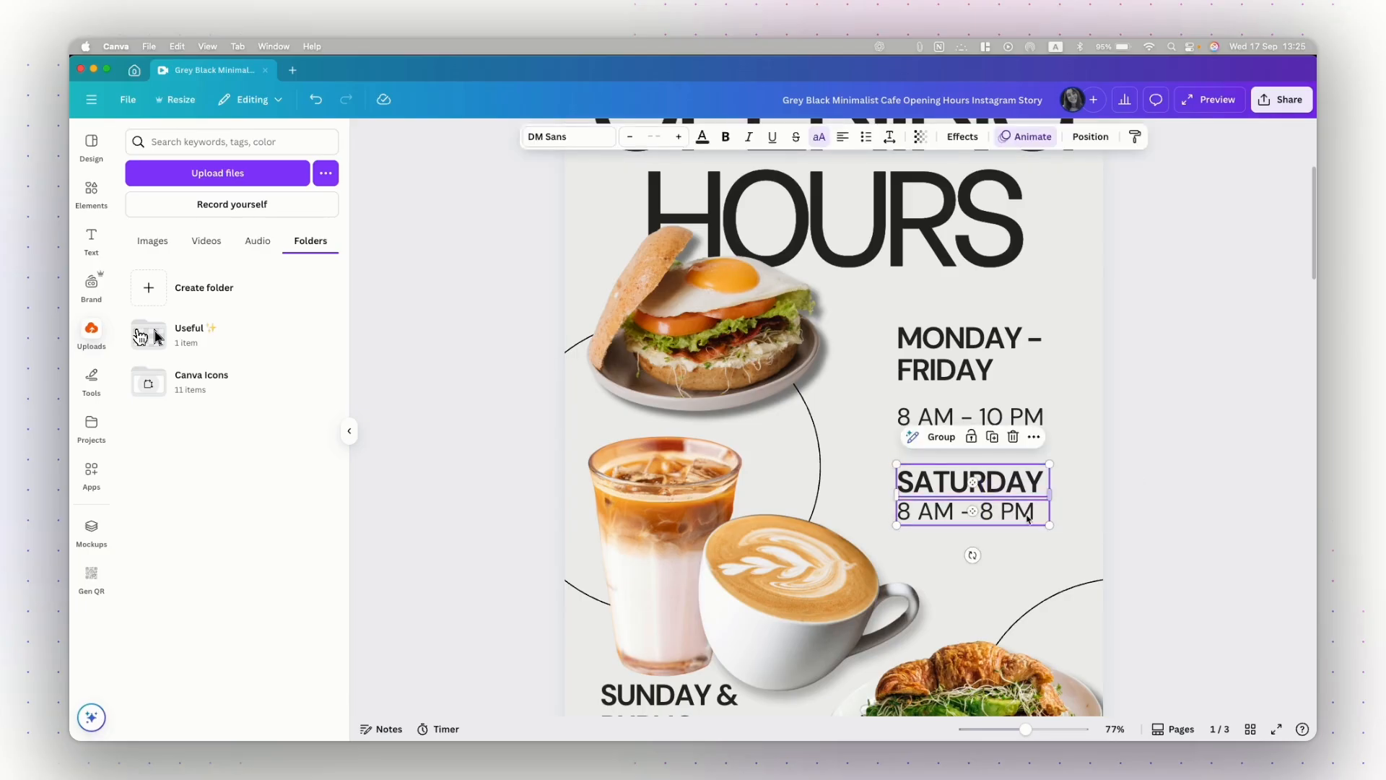
pyautogui.moveTo(958, 422); pyautogui.dragTo(953, 396)
# - Group the Monday–Friday heading with its hours, and the Saturday heading with its hours
pyautogui.click(1143, 401)
pyautogui.moveTo(1126, 354); pyautogui.dragTo(955, 416)
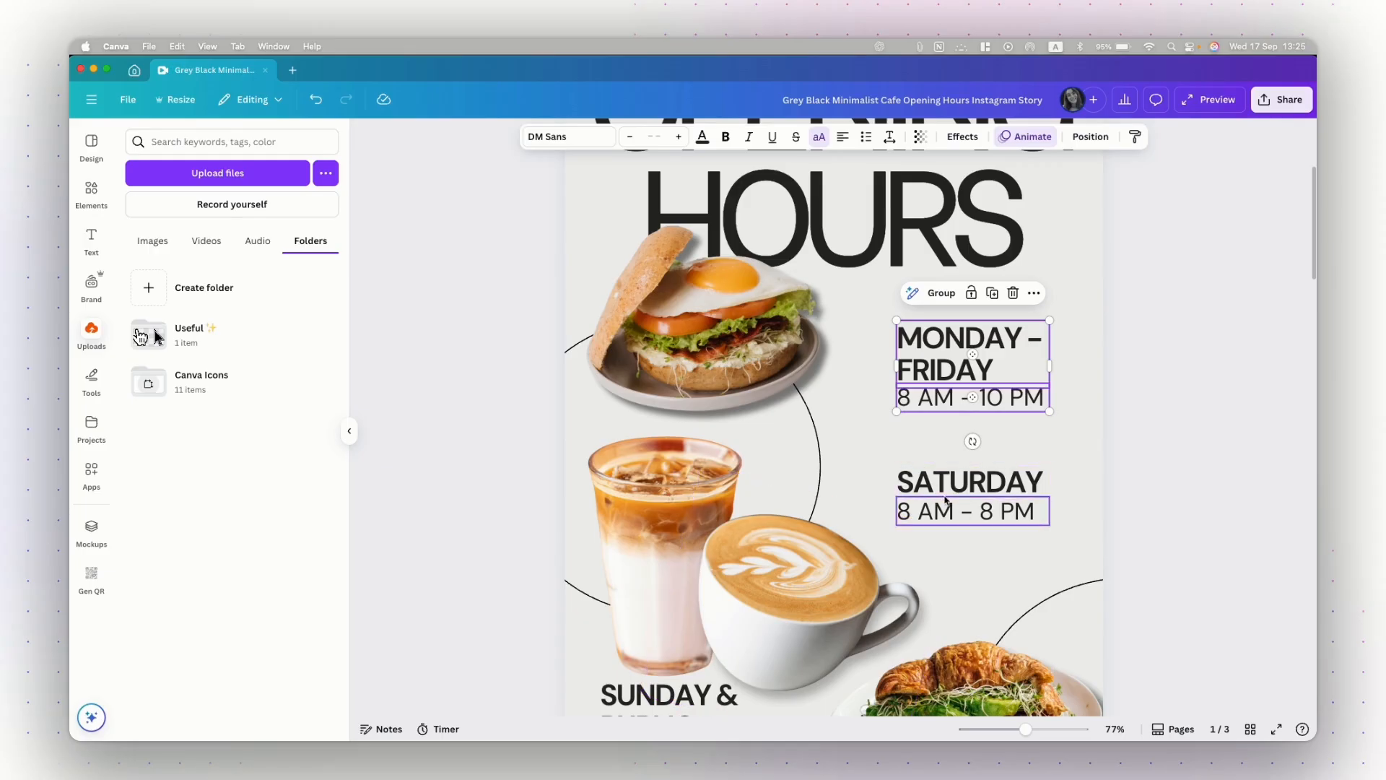
pyautogui.press('super+g')
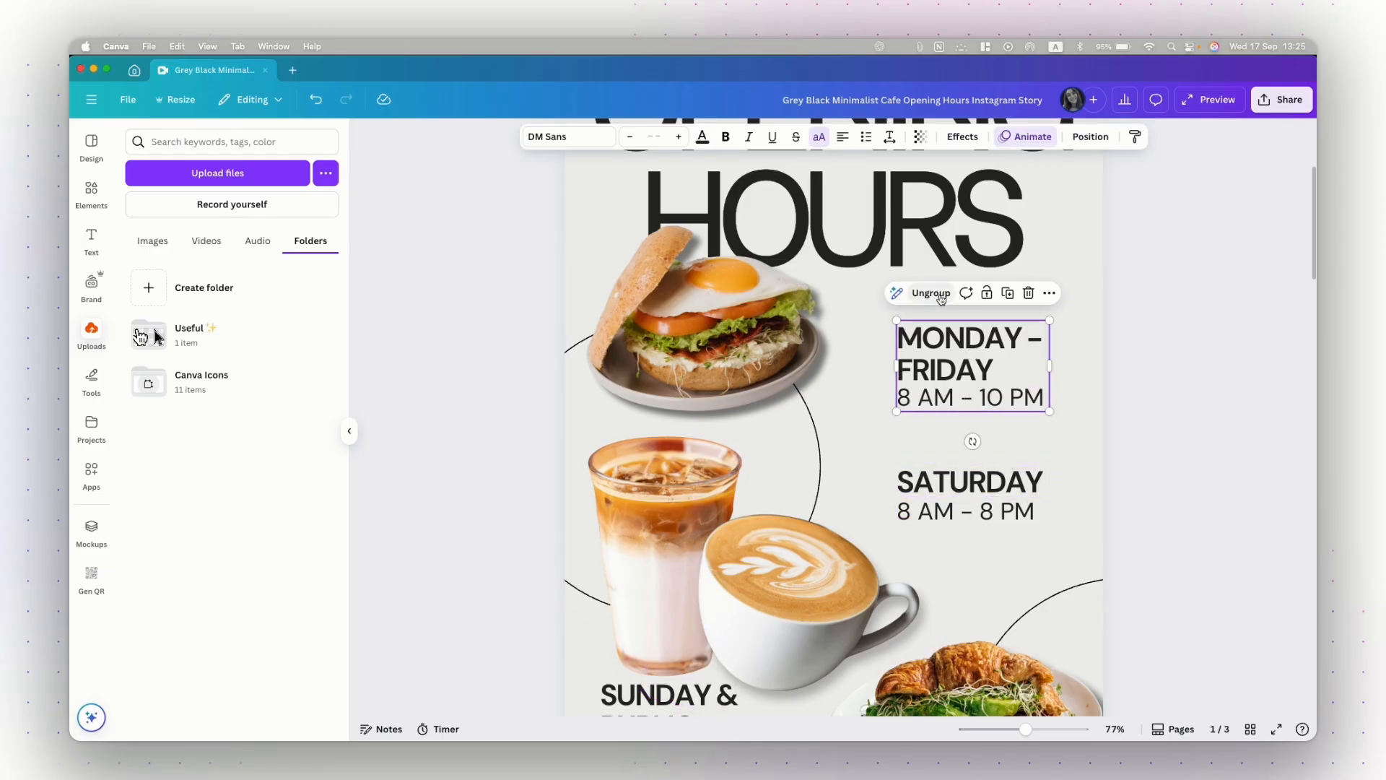
pyautogui.moveTo(1155, 470); pyautogui.dragTo(896, 534)
pyautogui.press('super+g')
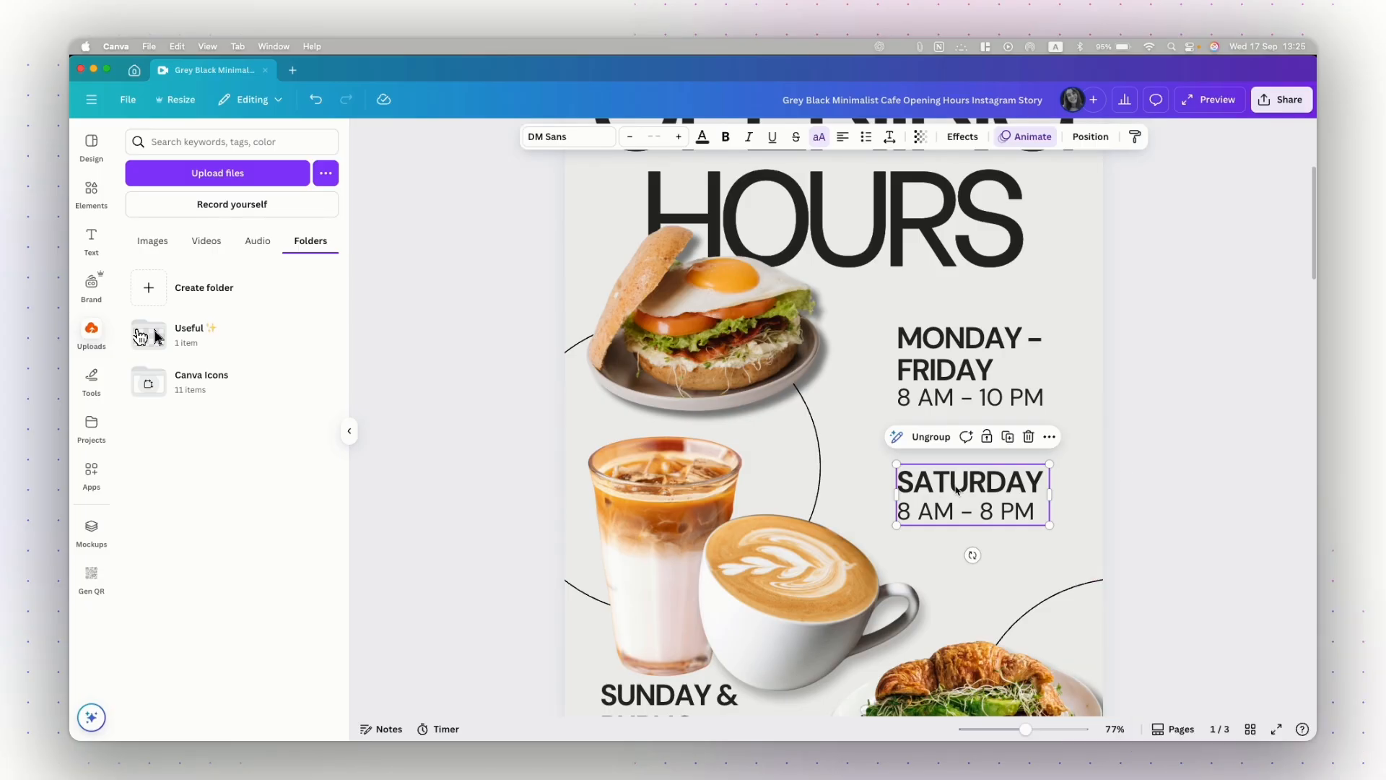
# - Ungroup the Saturday heading and its hours, and group the same two texts again
pyautogui.click(932, 437)
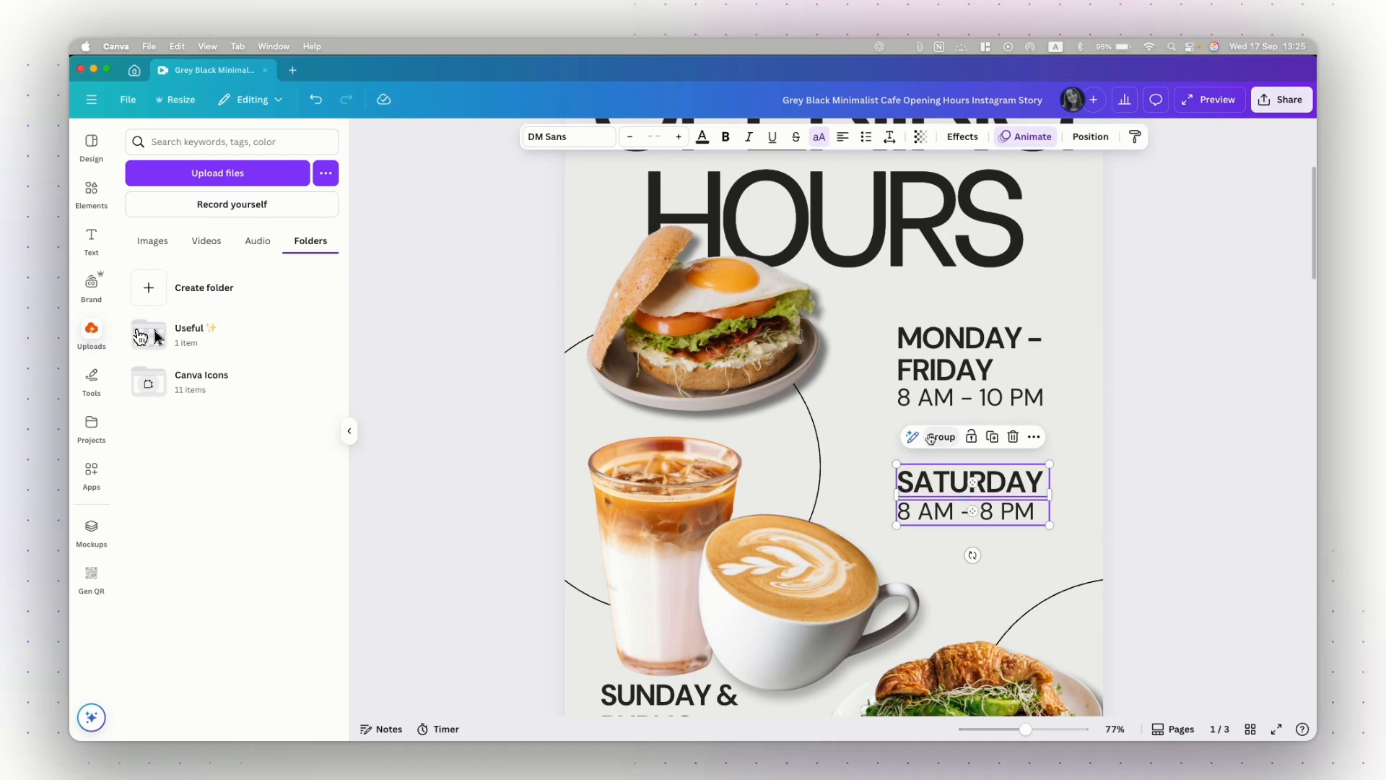
pyautogui.click(1183, 491)
pyautogui.moveTo(1137, 462); pyautogui.dragTo(958, 528)
pyautogui.press('super+g')
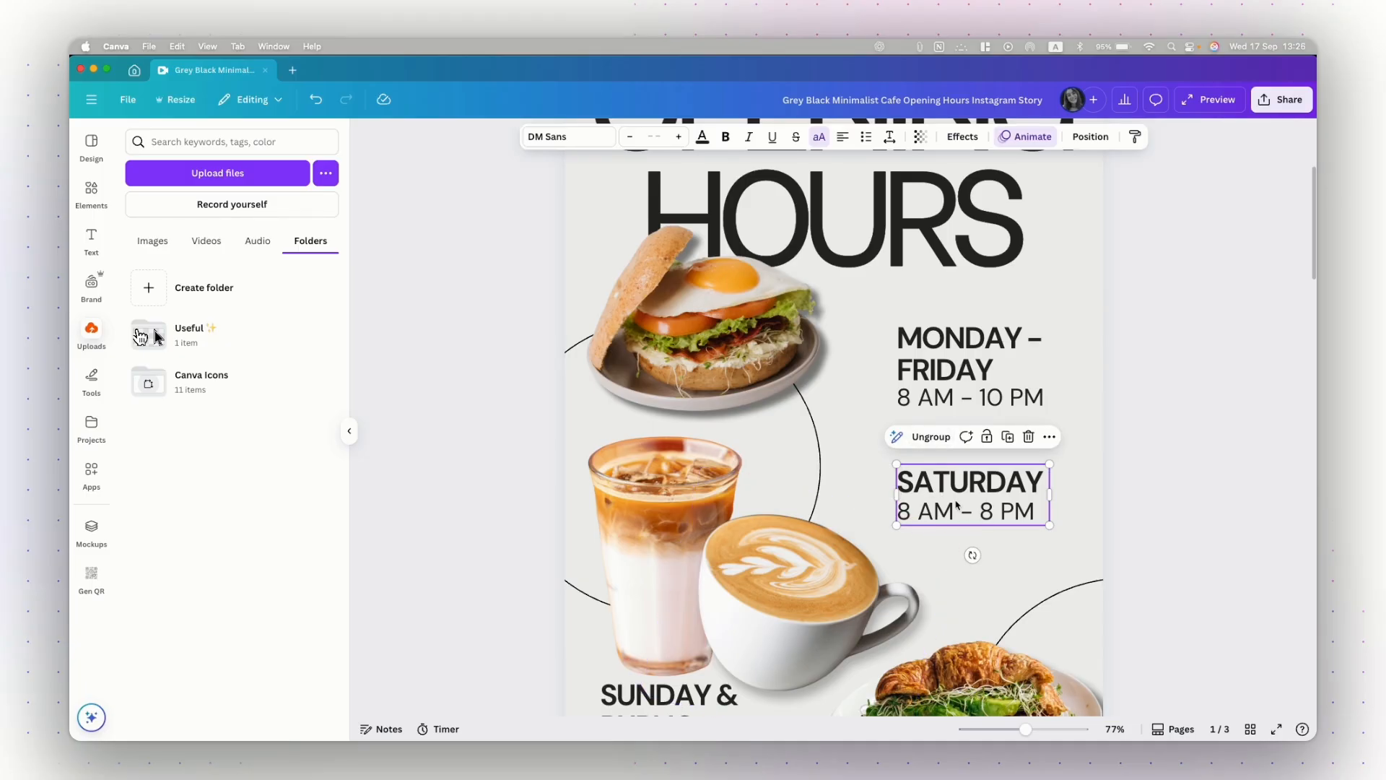
# - Check the position settings of the headings inside the groups, and select the Monday–Friday and Saturday groups together
pyautogui.click(964, 472)
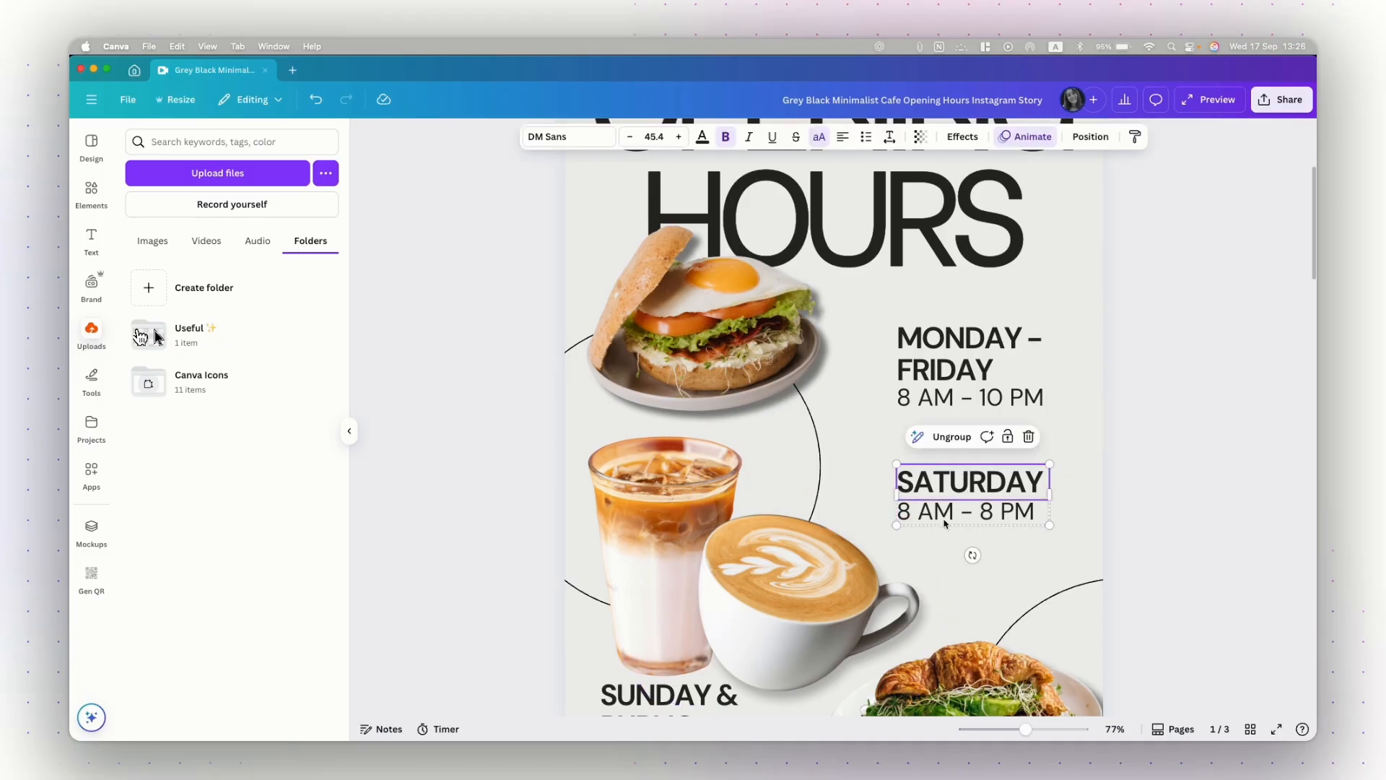
pyautogui.click(1091, 138)
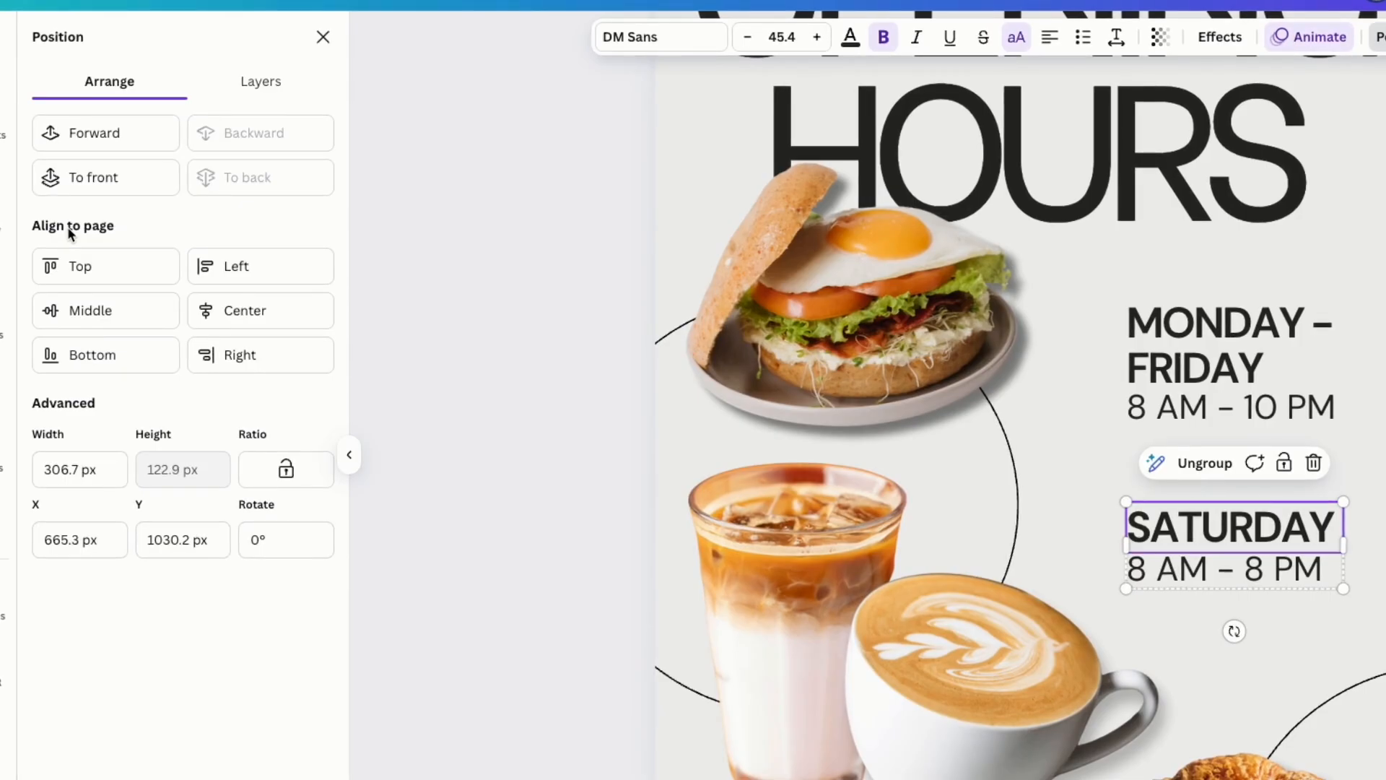
pyautogui.click(1227, 365)
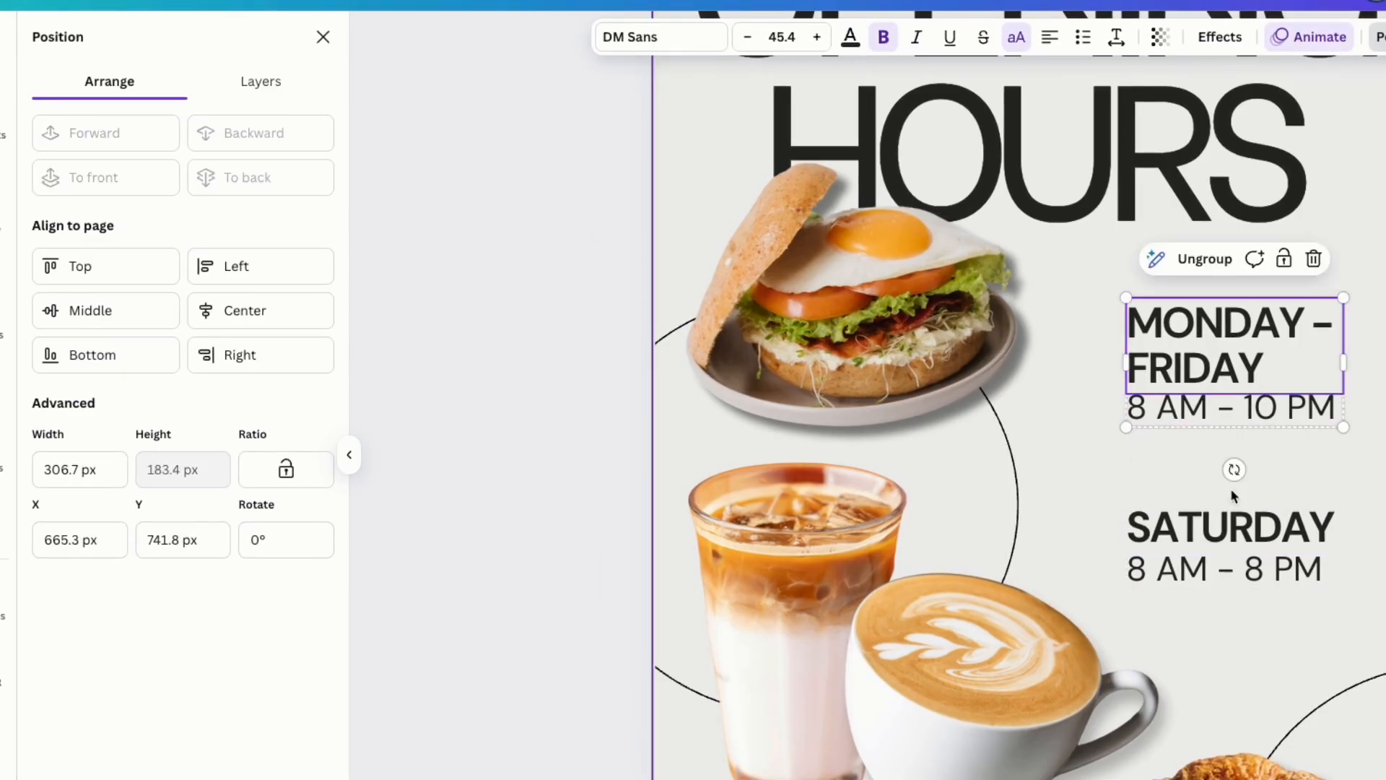
pyautogui.keyDown('shift'); pyautogui.click(1221, 530); pyautogui.keyUp('shift')
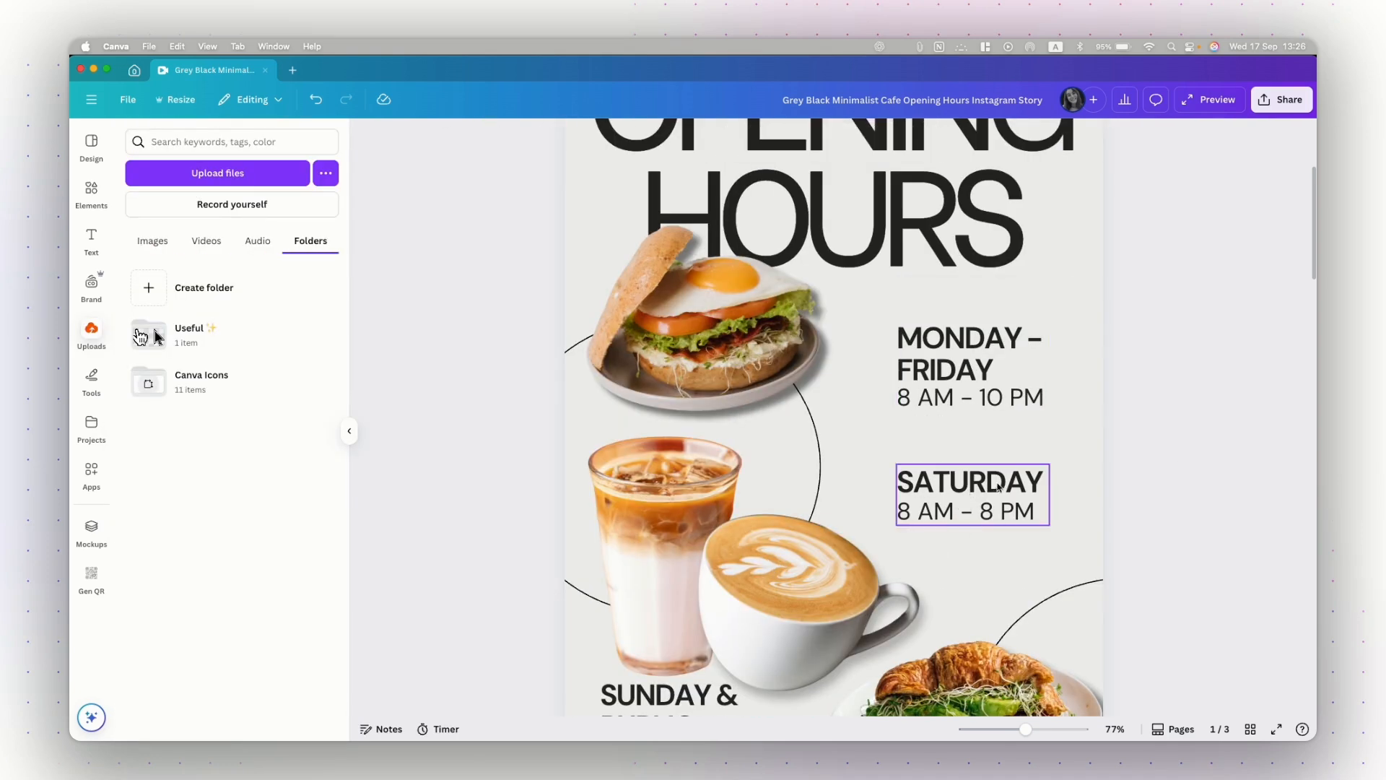
pyautogui.click(935, 511)
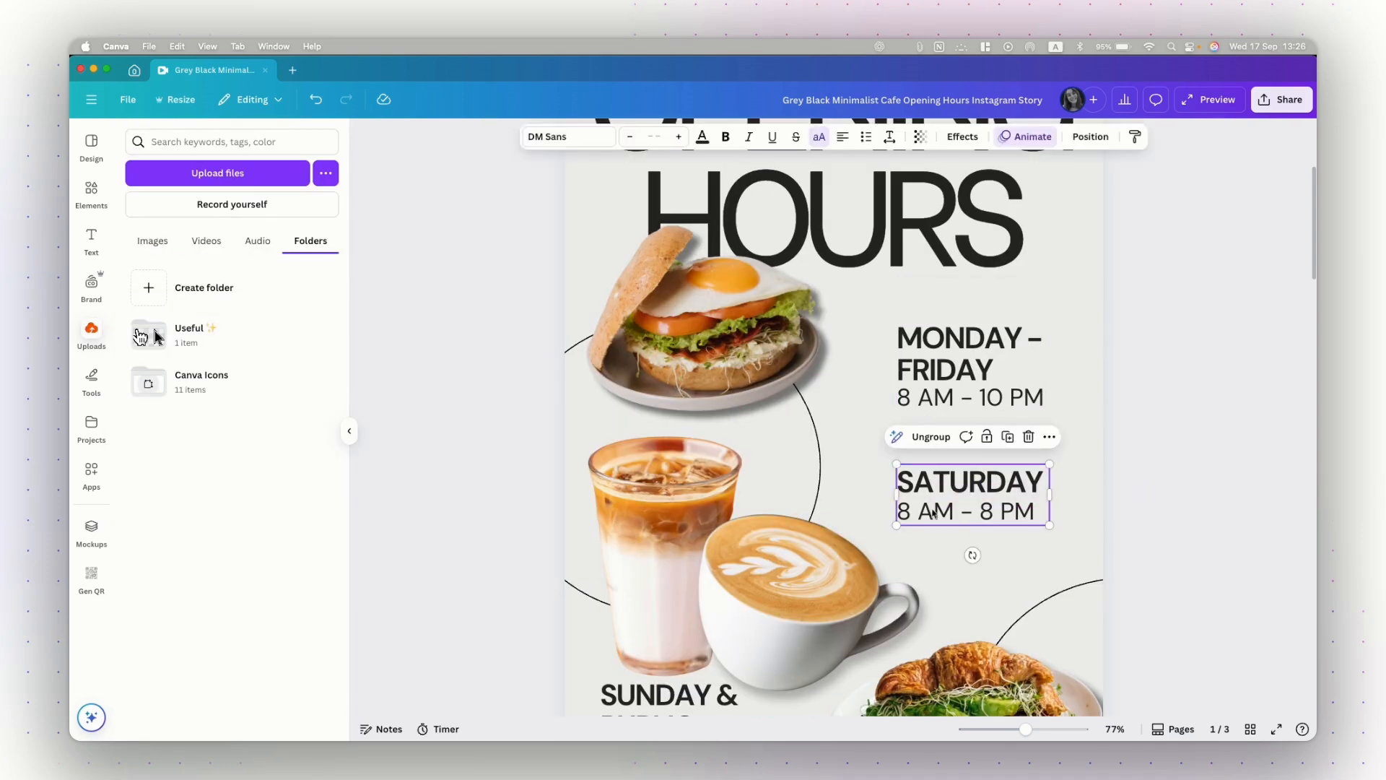
pyautogui.keyDown('shift'); pyautogui.click(972, 397); pyautogui.keyUp('shift')
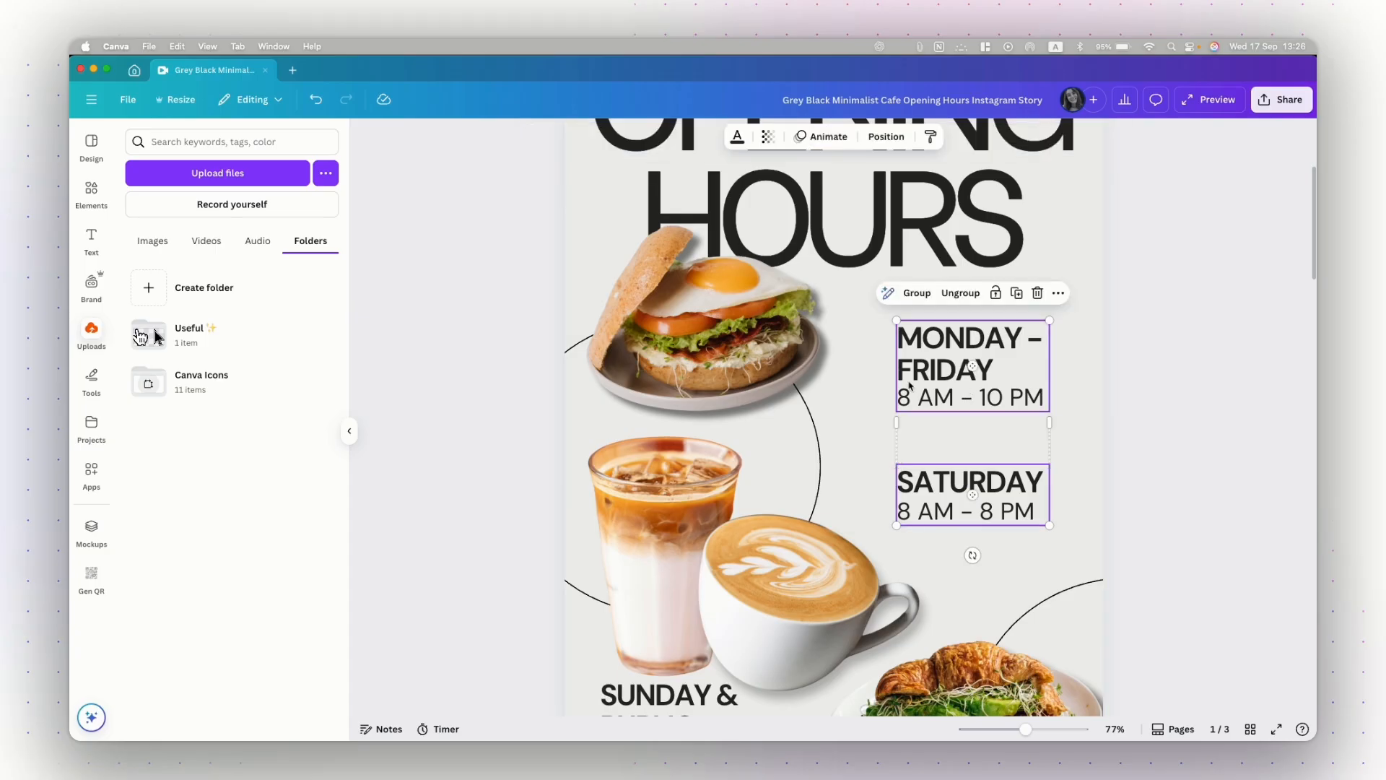
# - Move the Saturday group up closer to the Monday–Friday group, and adjust the vertical placement of the hours text
pyautogui.click(1161, 496)
pyautogui.moveTo(982, 494); pyautogui.dragTo(982, 457)
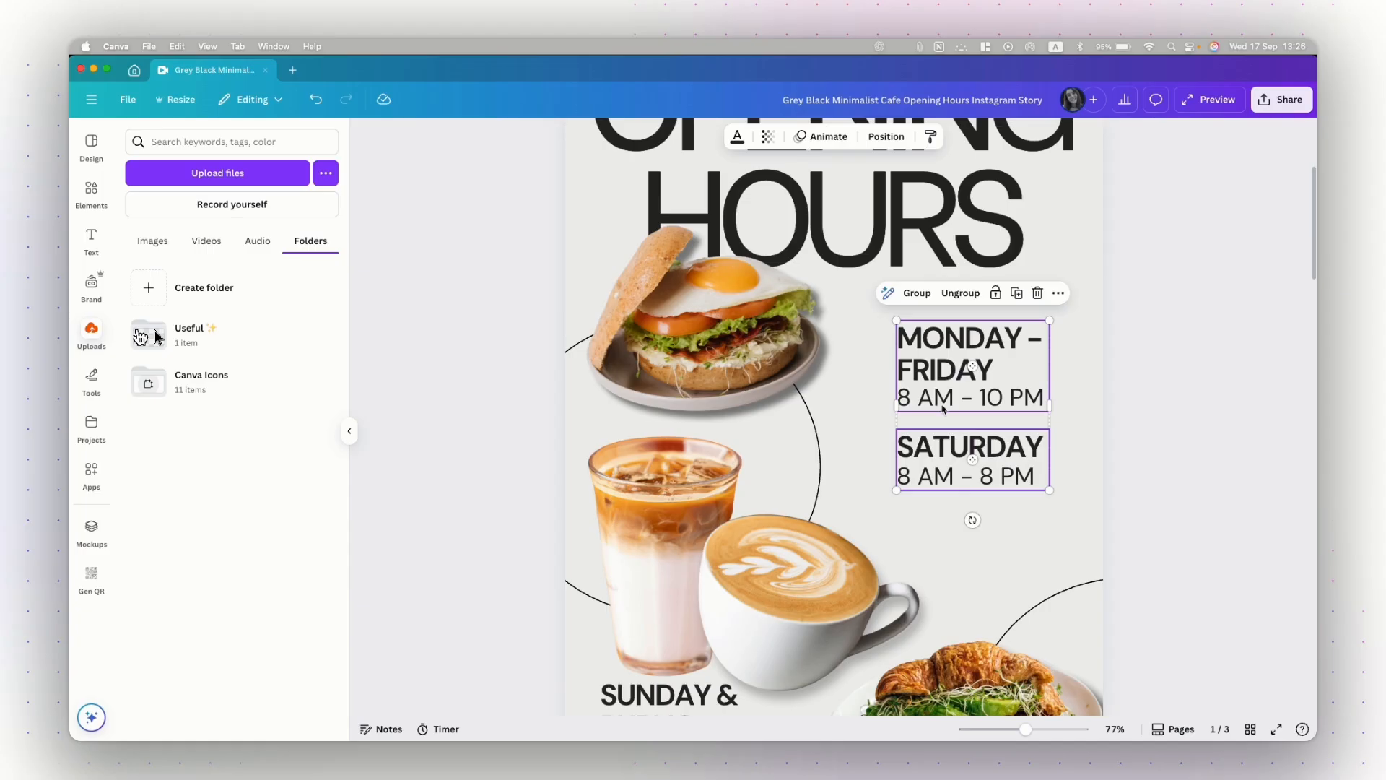
pyautogui.moveTo(942, 406); pyautogui.dragTo(942, 420)
pyautogui.click(1174, 380)
pyautogui.scroll(-3, 1174, 380)
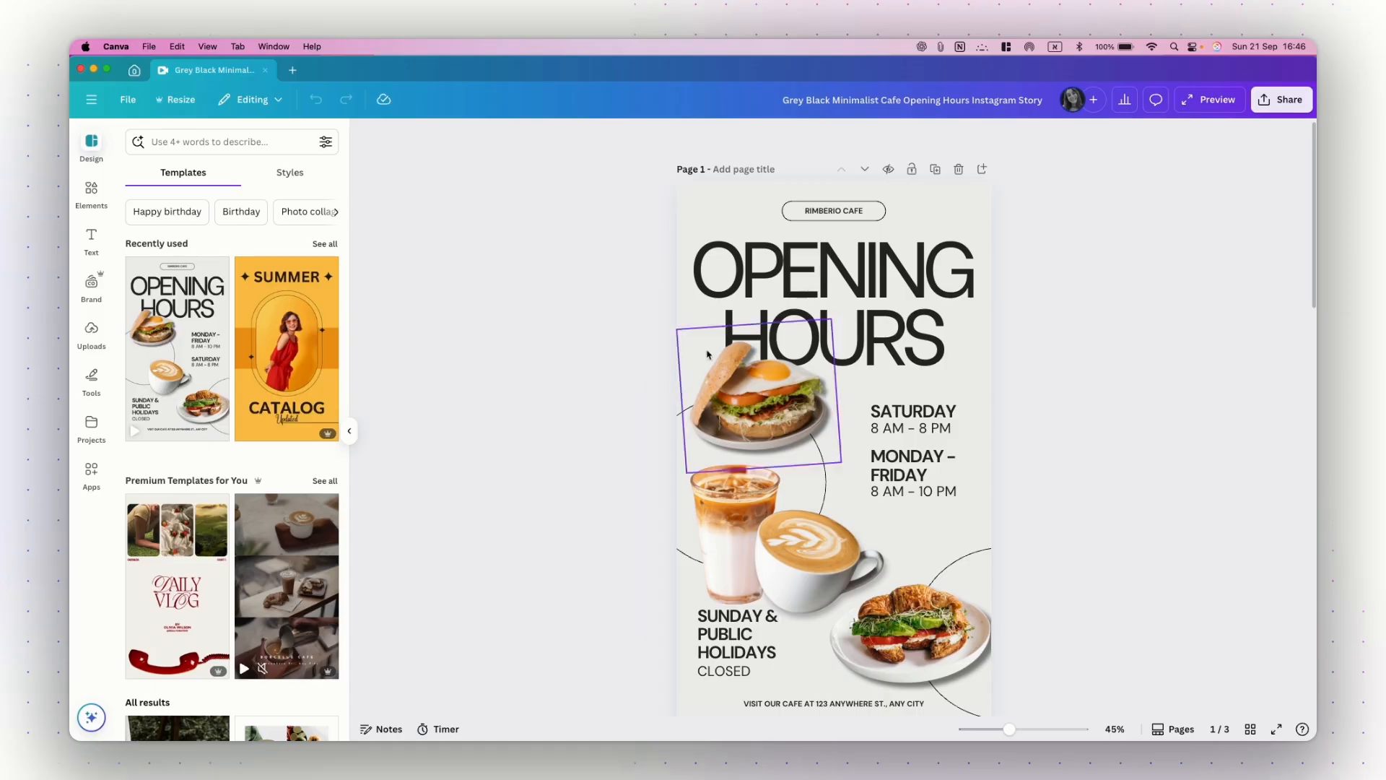
# - Open the full Frames collection among the elements and look through its frame categories
pyautogui.click(92, 198)
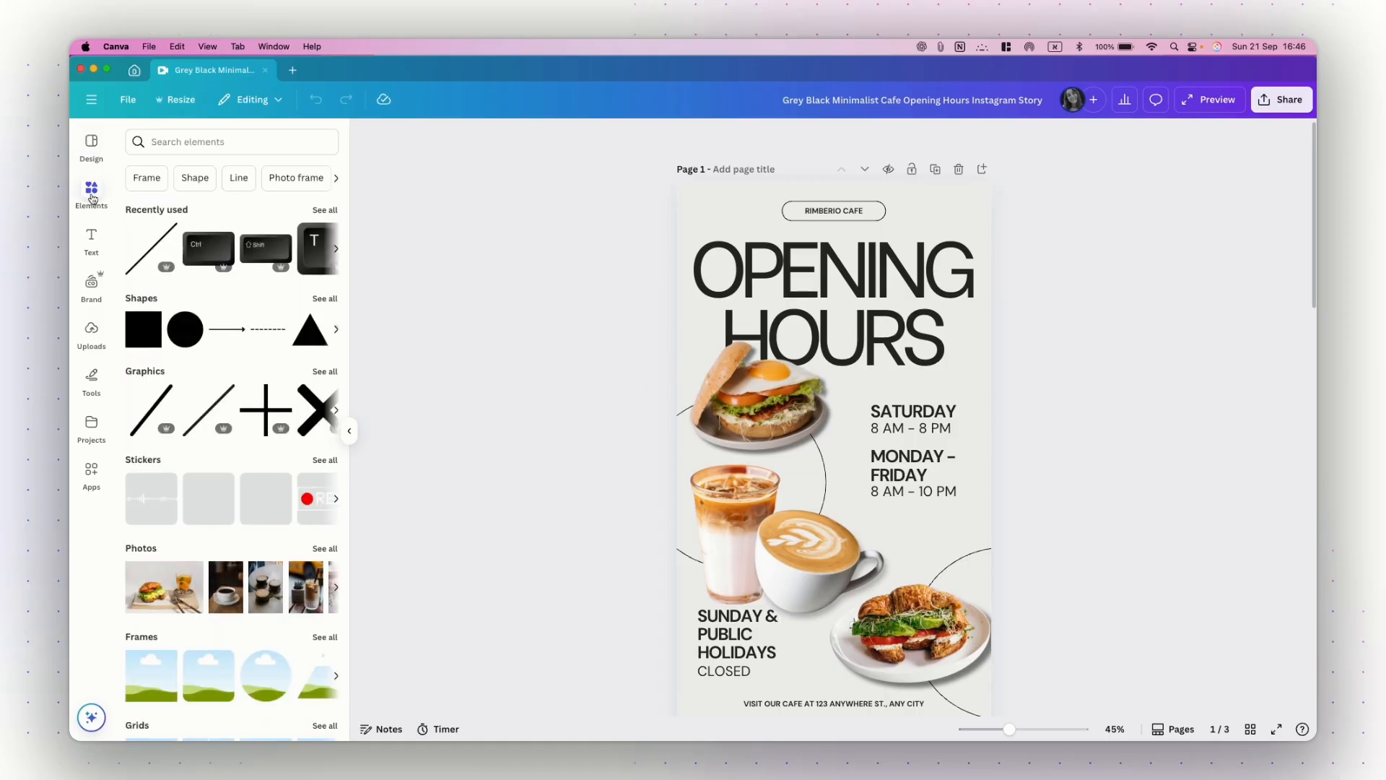
pyautogui.scroll(-5, 248, 465)
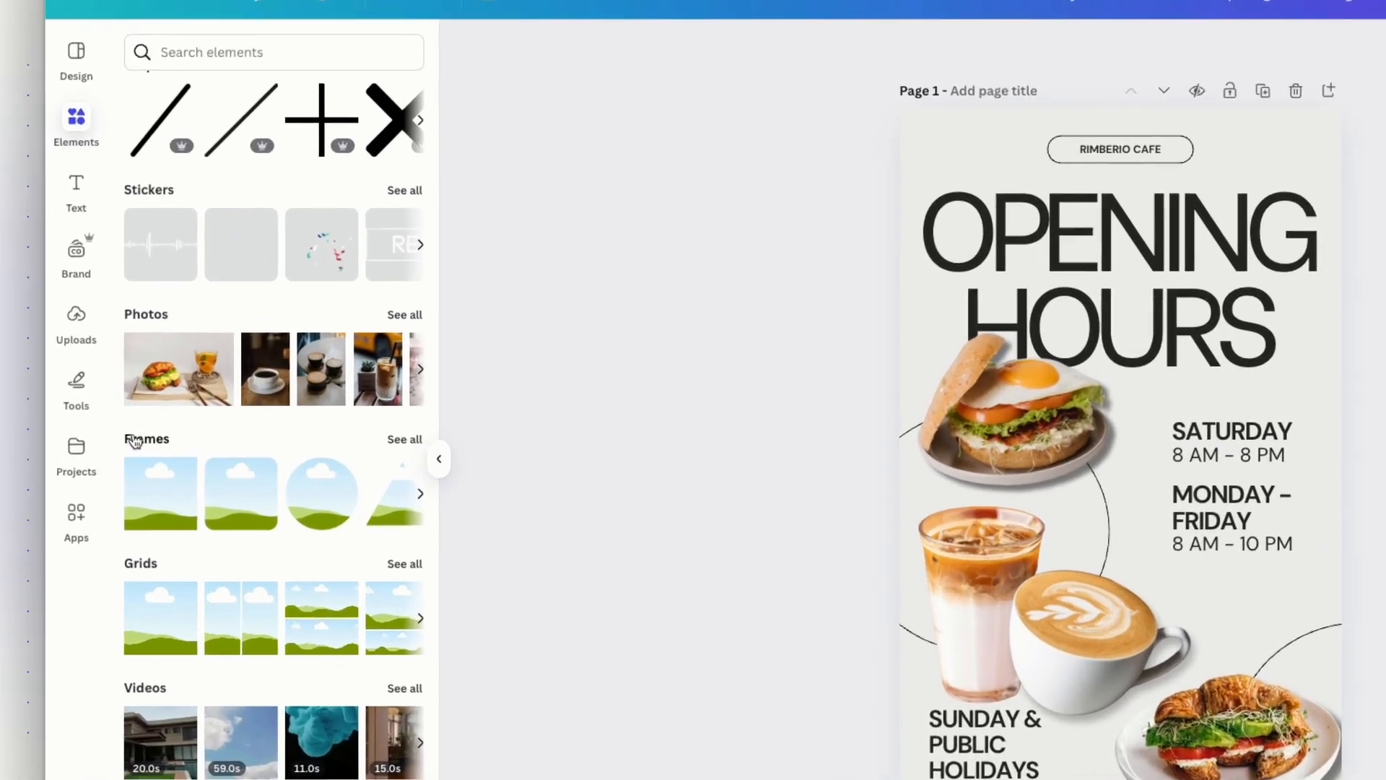
pyautogui.click(405, 441)
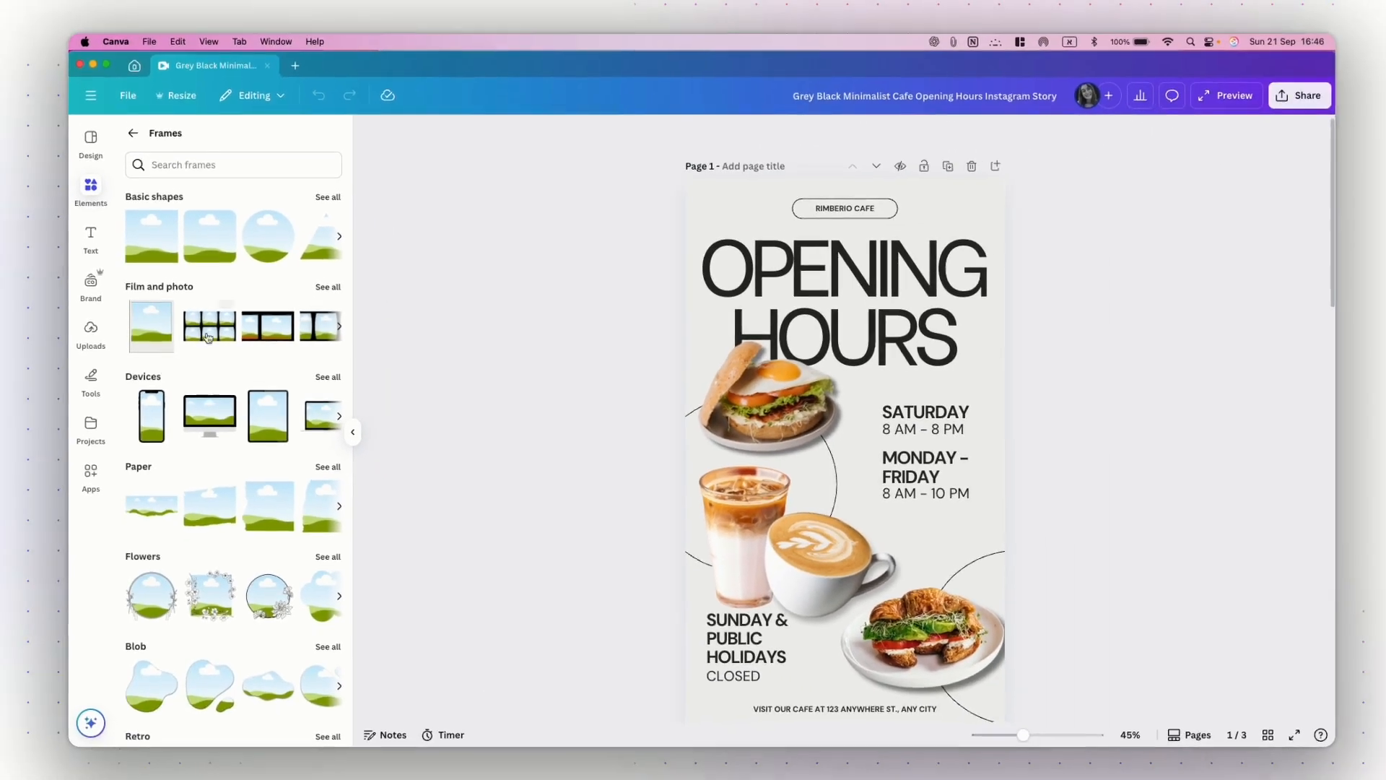
pyautogui.scroll(-5, 224, 588)
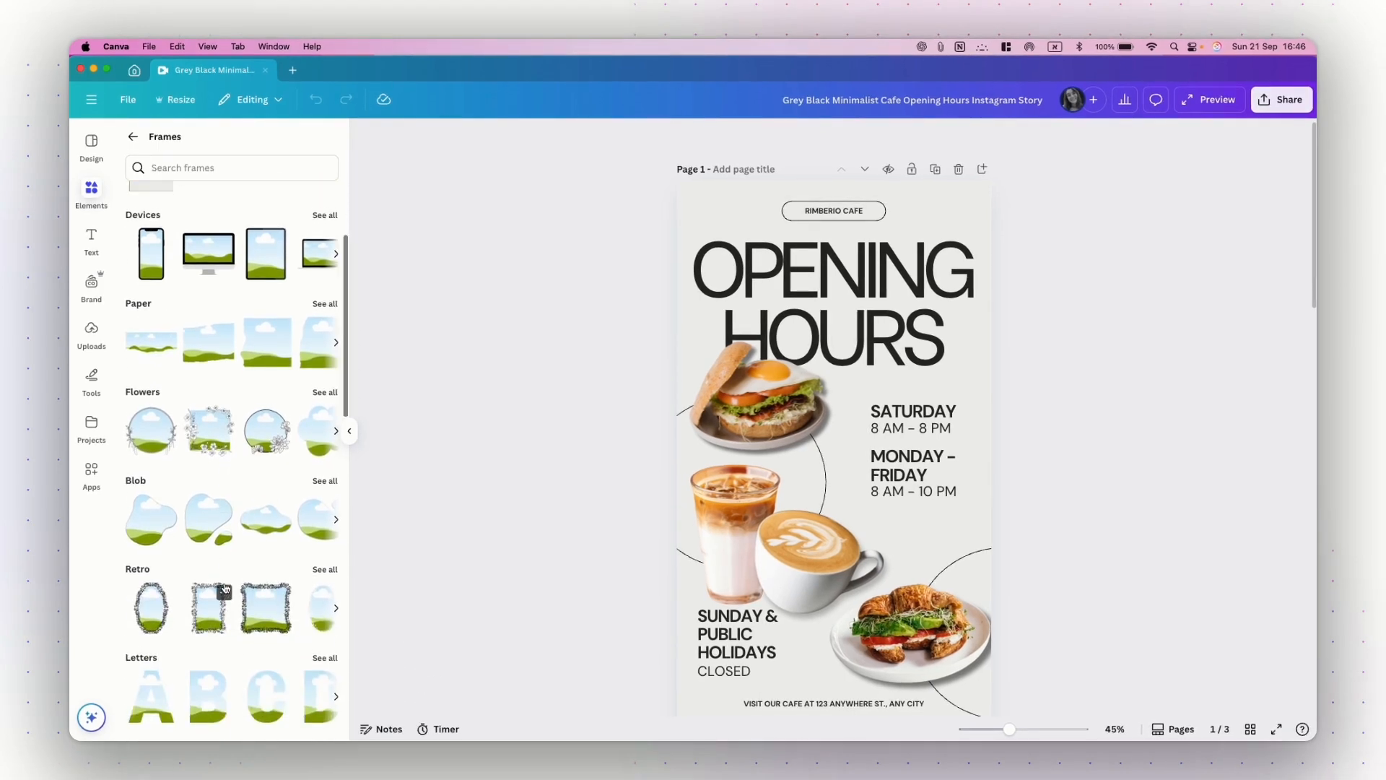
pyautogui.scroll(3, 224, 588)
pyautogui.scroll(2, 144, 317)
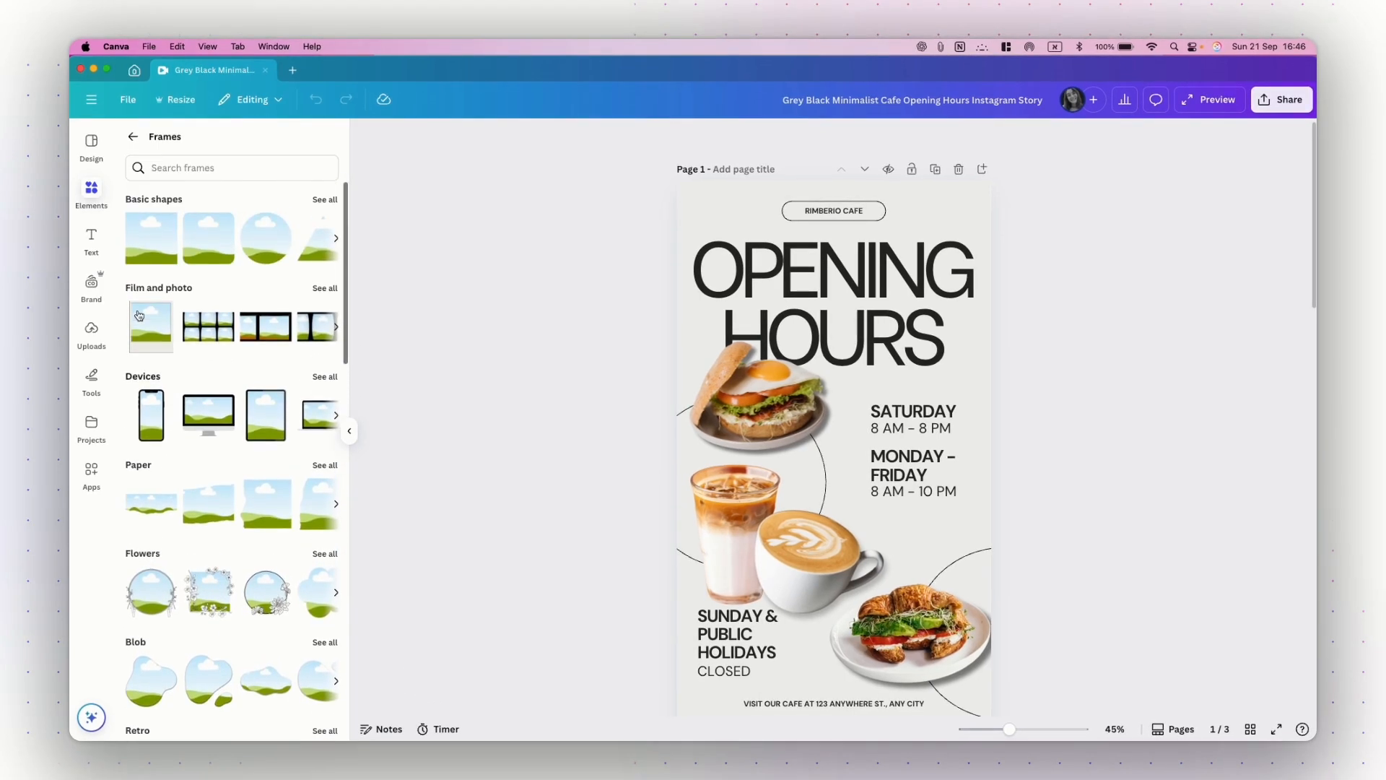
# - Add the tall blue browser-window frame from the Devices frames to the opening hours page
pyautogui.click(325, 376)
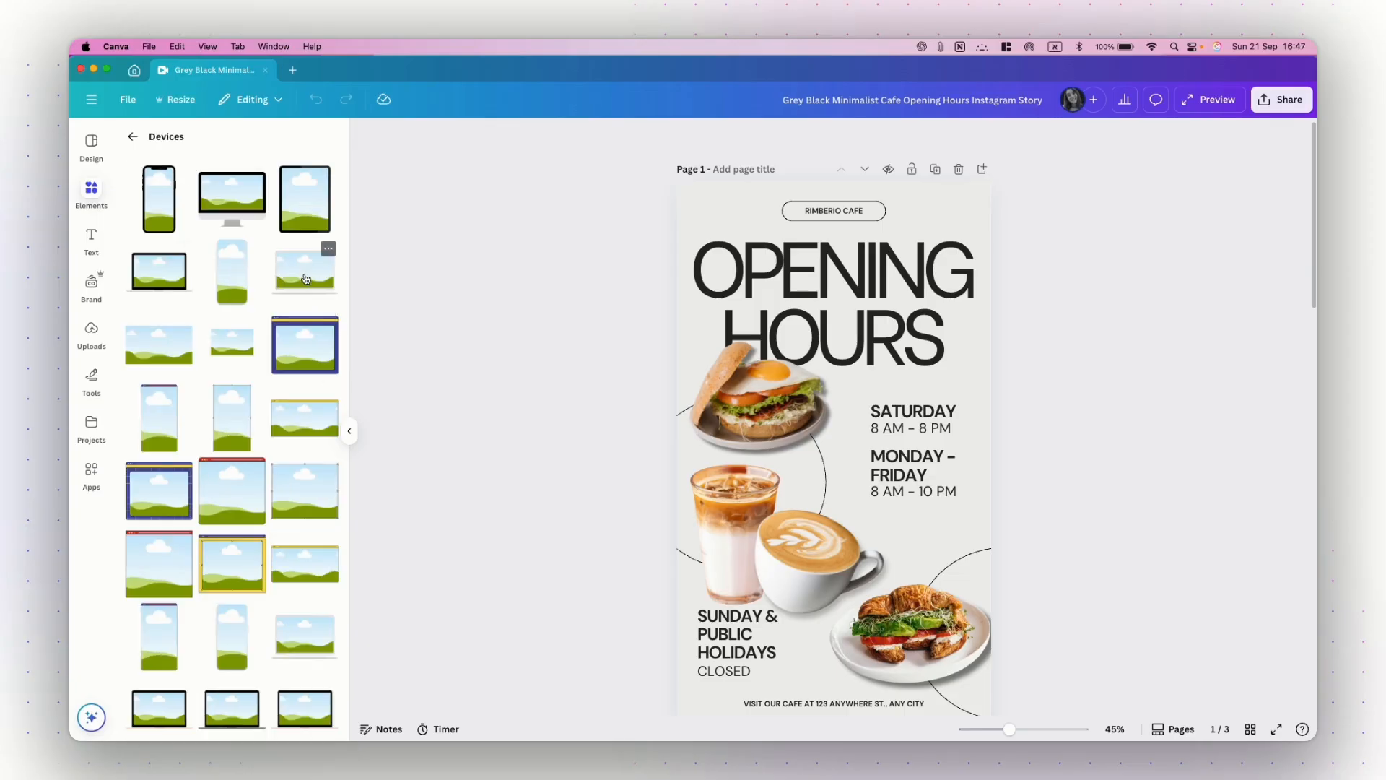
pyautogui.scroll(-2, 268, 436)
pyautogui.scroll(-2, 268, 435)
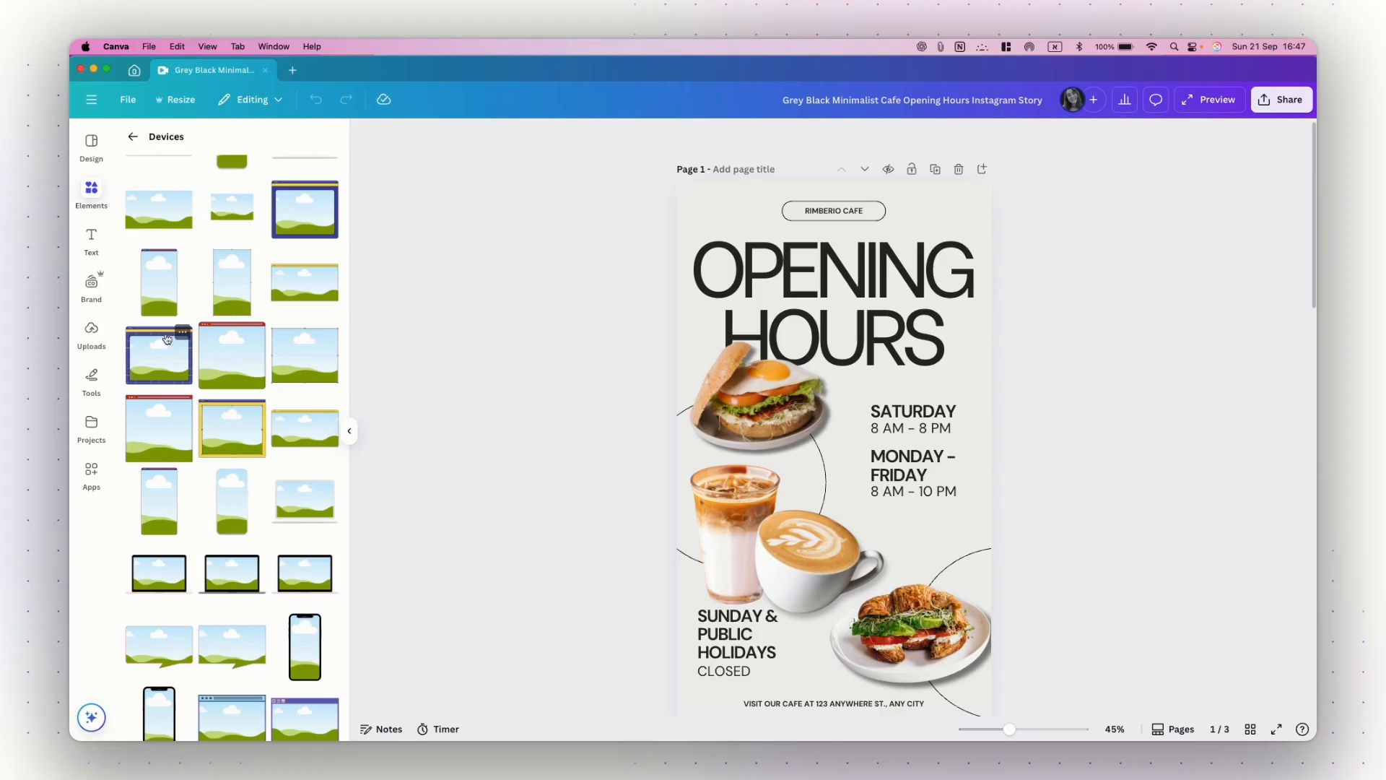
pyautogui.click(159, 289)
pyautogui.moveTo(820, 422)
pyautogui.mouseDown()
pyautogui.moveTo(836, 433)
pyautogui.moveTo(812, 420)
pyautogui.mouseUp()
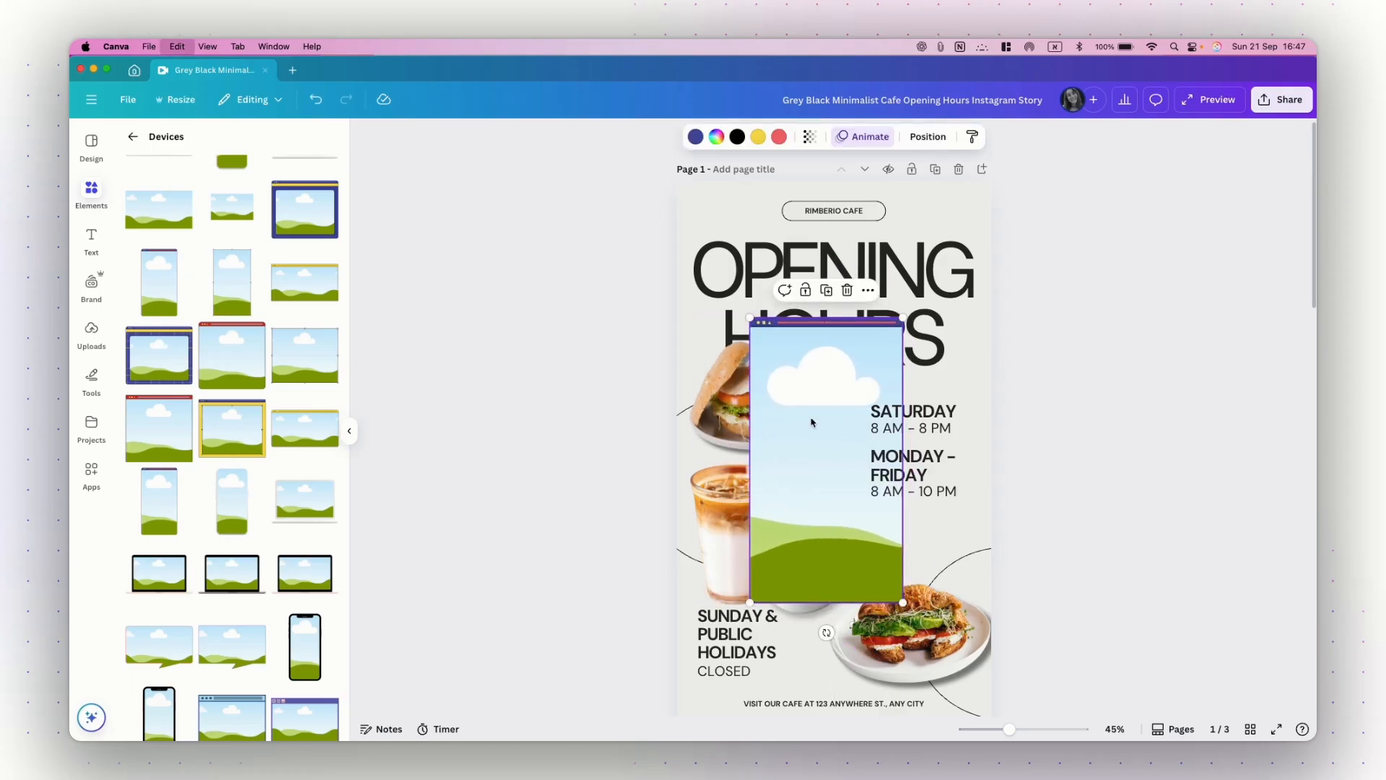
# - Cut the browser-window frame from the opening hours page and paste it onto the blank page 3
pyautogui.press('Delete')
pyautogui.scroll(-8, 811, 423)
pyautogui.scroll(-8, 812, 422)
pyautogui.click(810, 418)
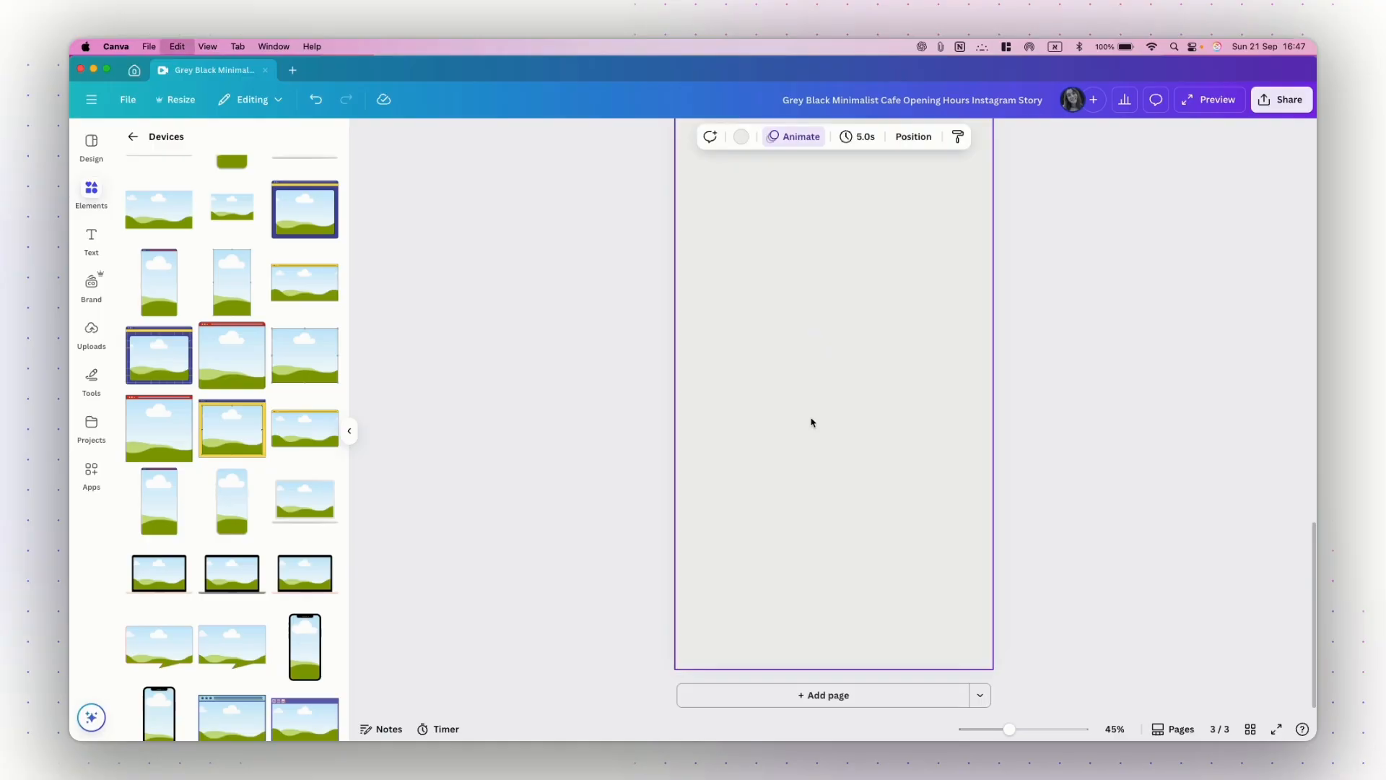
pyautogui.hotkey('ctrl', 'v')
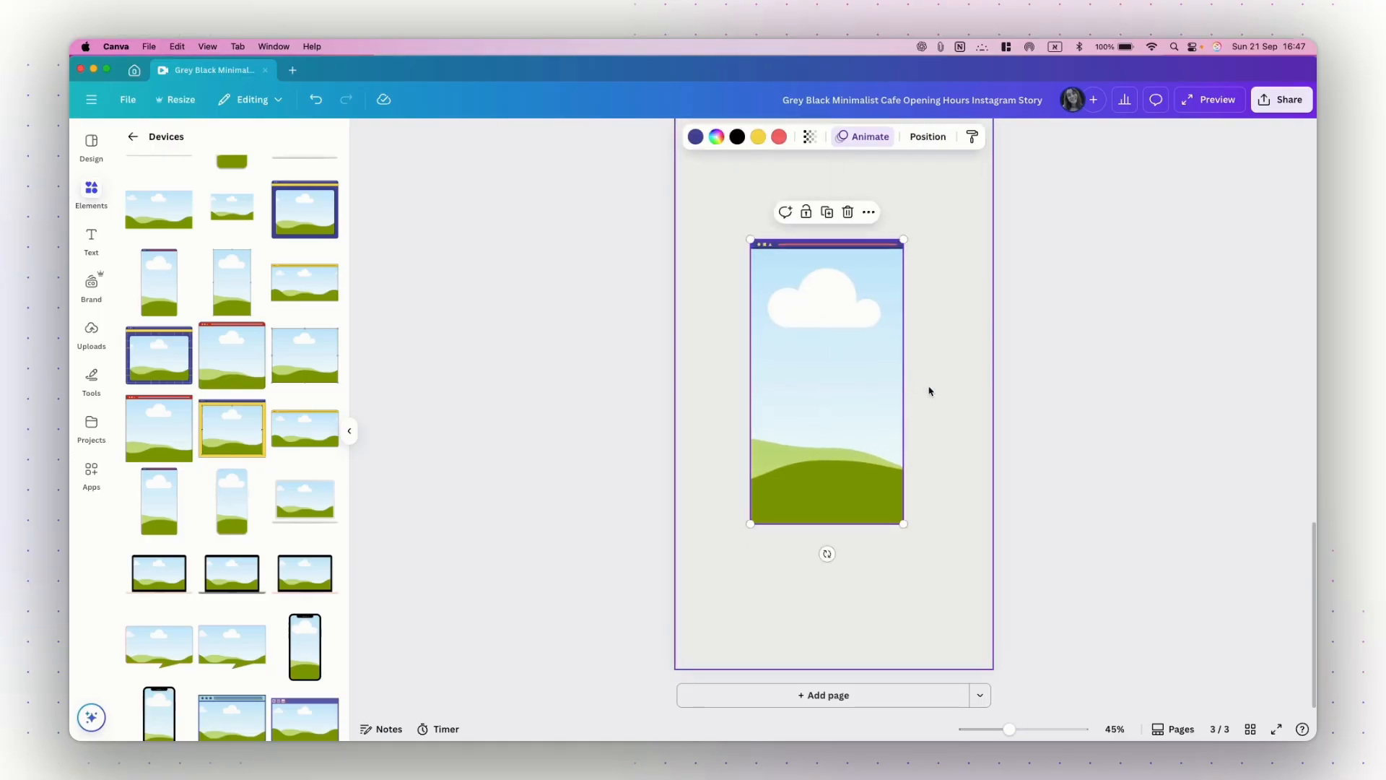
# - Bring the caramel whipped-cream drink photo down to page 3 and place it inside the browser-window frame
pyautogui.click(956, 394)
pyautogui.scroll(10, 948, 391)
pyautogui.click(828, 259)
pyautogui.moveTo(828, 258); pyautogui.dragTo(797, 621)
pyautogui.scroll(-4, 798, 622)
pyautogui.moveTo(864, 401); pyautogui.dragTo(837, 448)
pyautogui.scroll(-3, 901, 448)
pyautogui.click(978, 566)
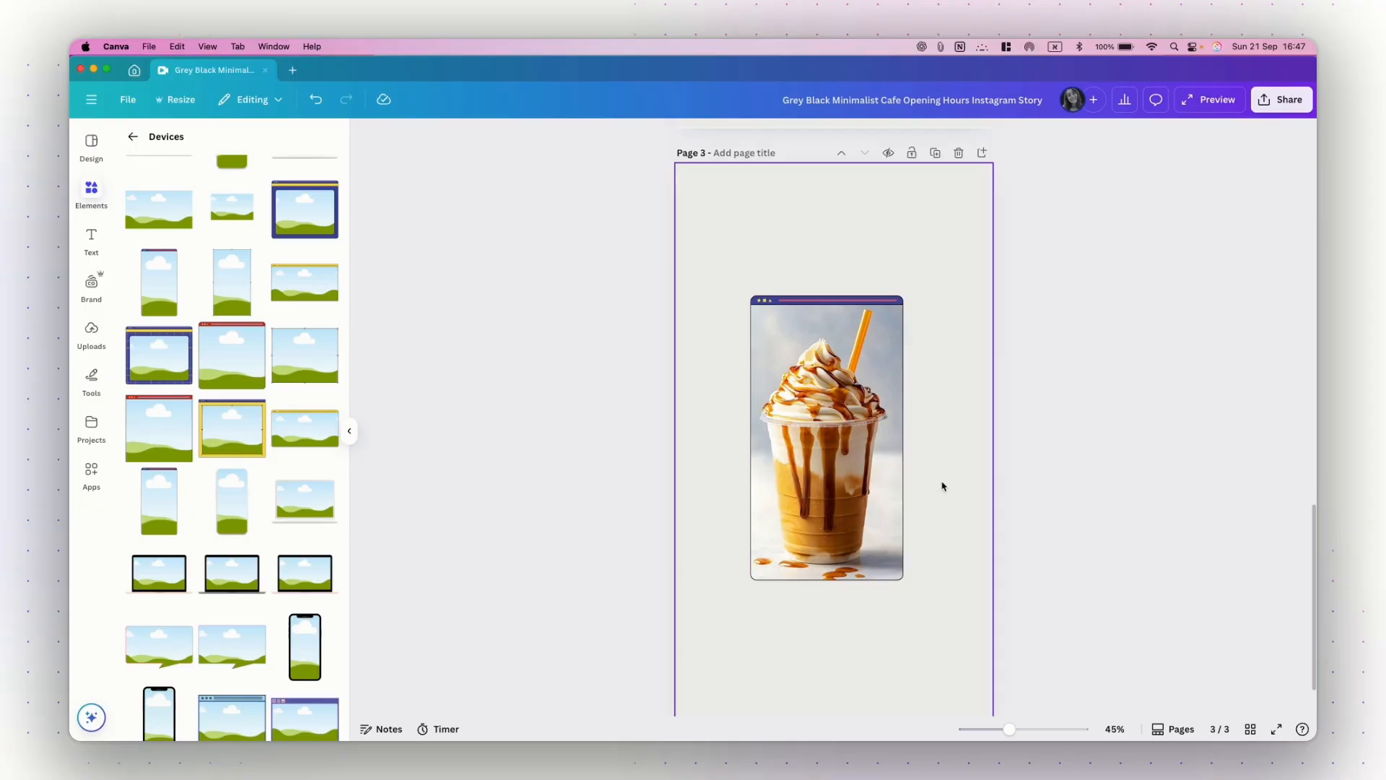
# - Enlarge the drink photo inside its frame, reposition it so the cup is centred, and apply the crop
pyautogui.doubleClick(804, 435)
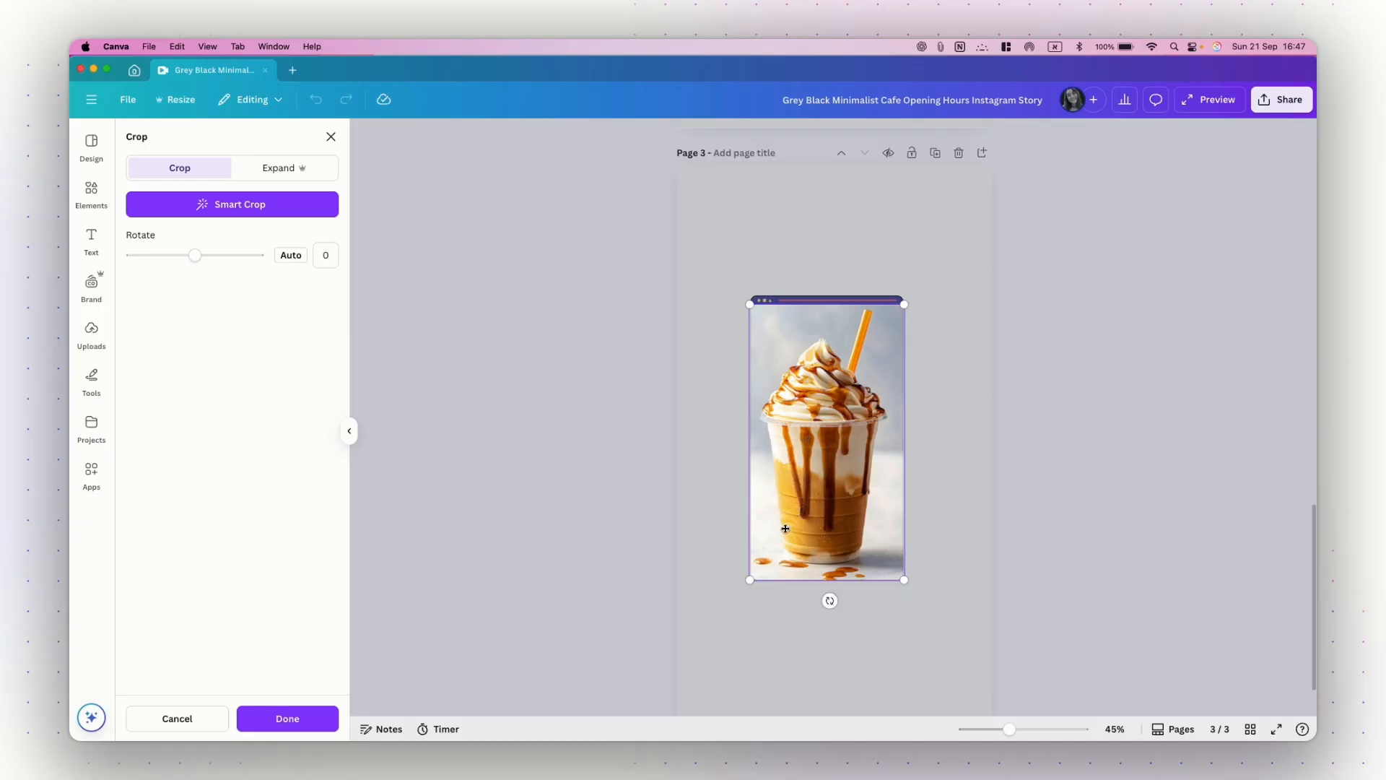
pyautogui.moveTo(748, 580); pyautogui.dragTo(694, 645)
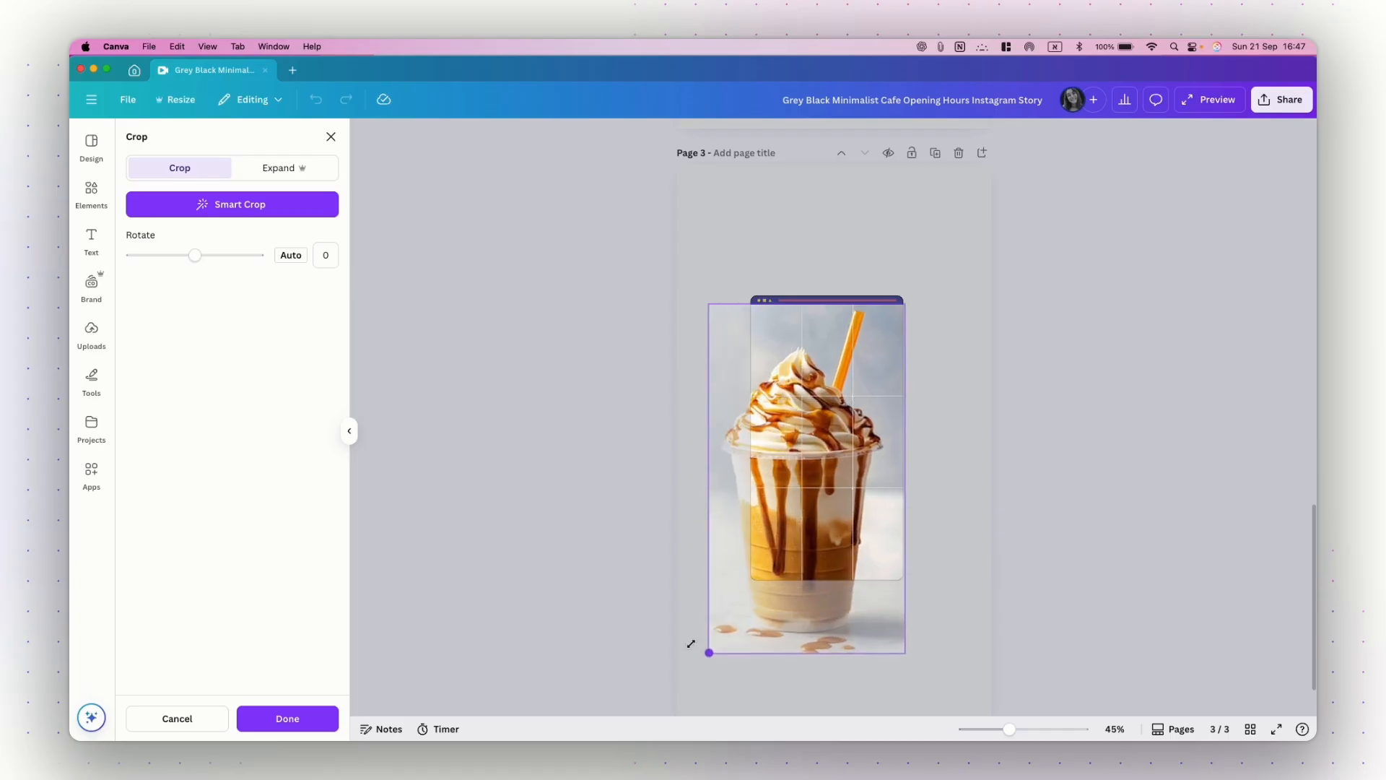
pyautogui.moveTo(798, 462); pyautogui.dragTo(837, 426)
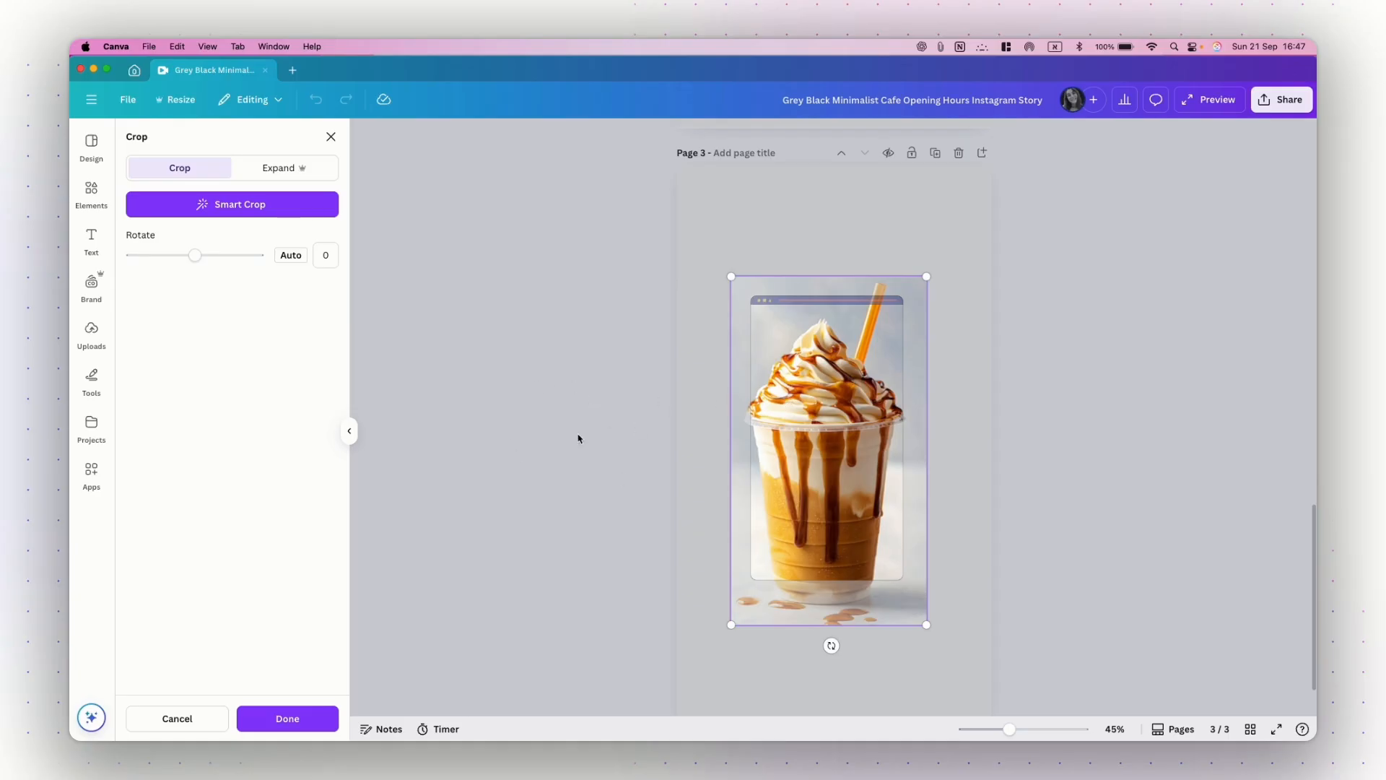
pyautogui.click(283, 719)
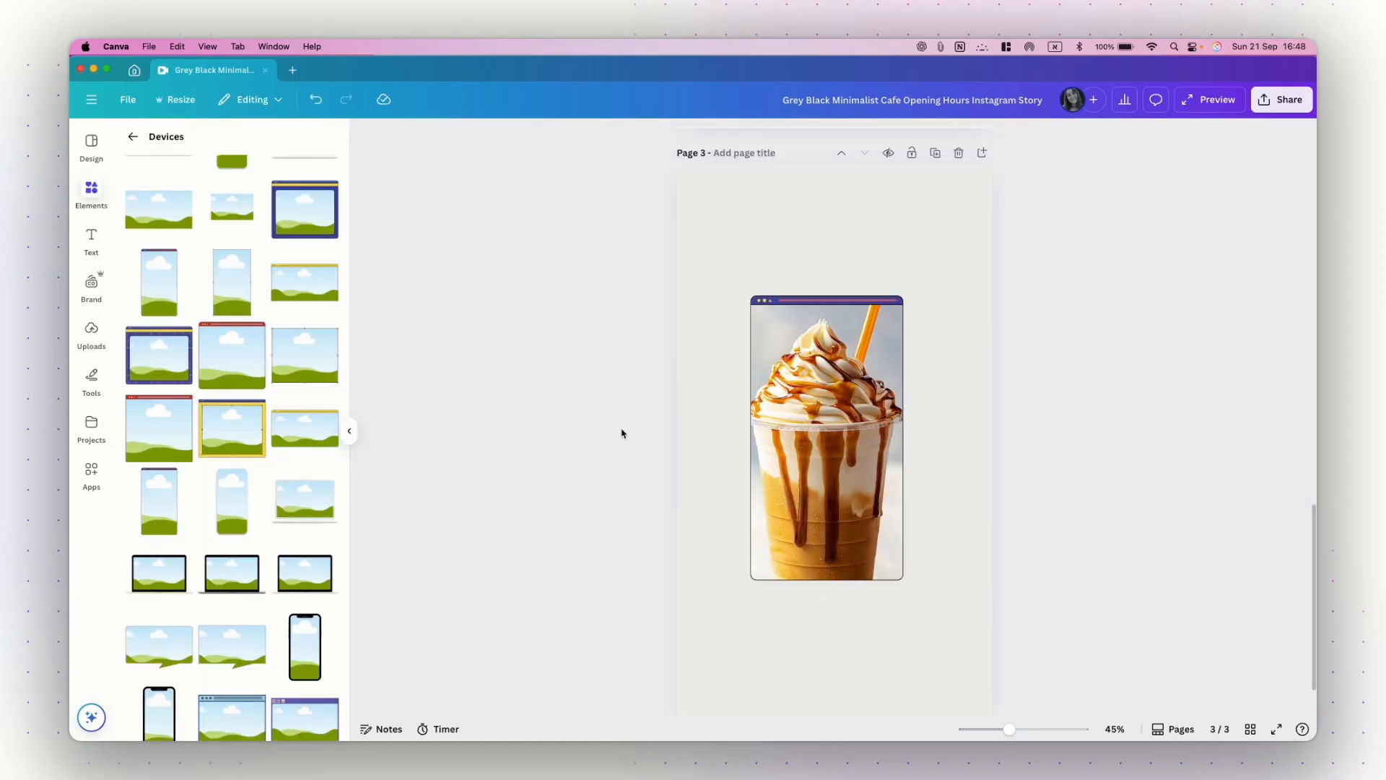
# - Replace the drink photo in page 3's browser-window frame with the teal smoke video from the video library, and preview its playback
pyautogui.click(834, 433)
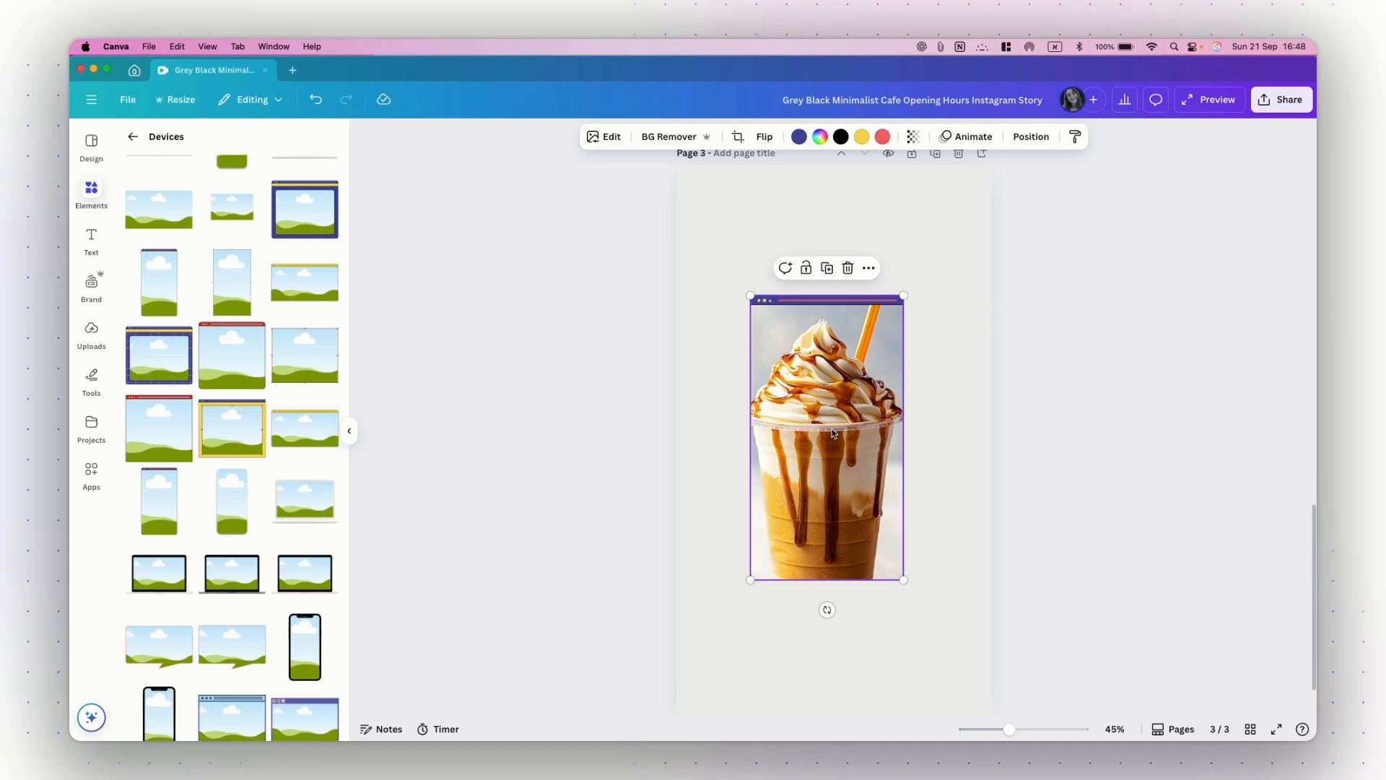
pyautogui.click(94, 191)
pyautogui.click(133, 141)
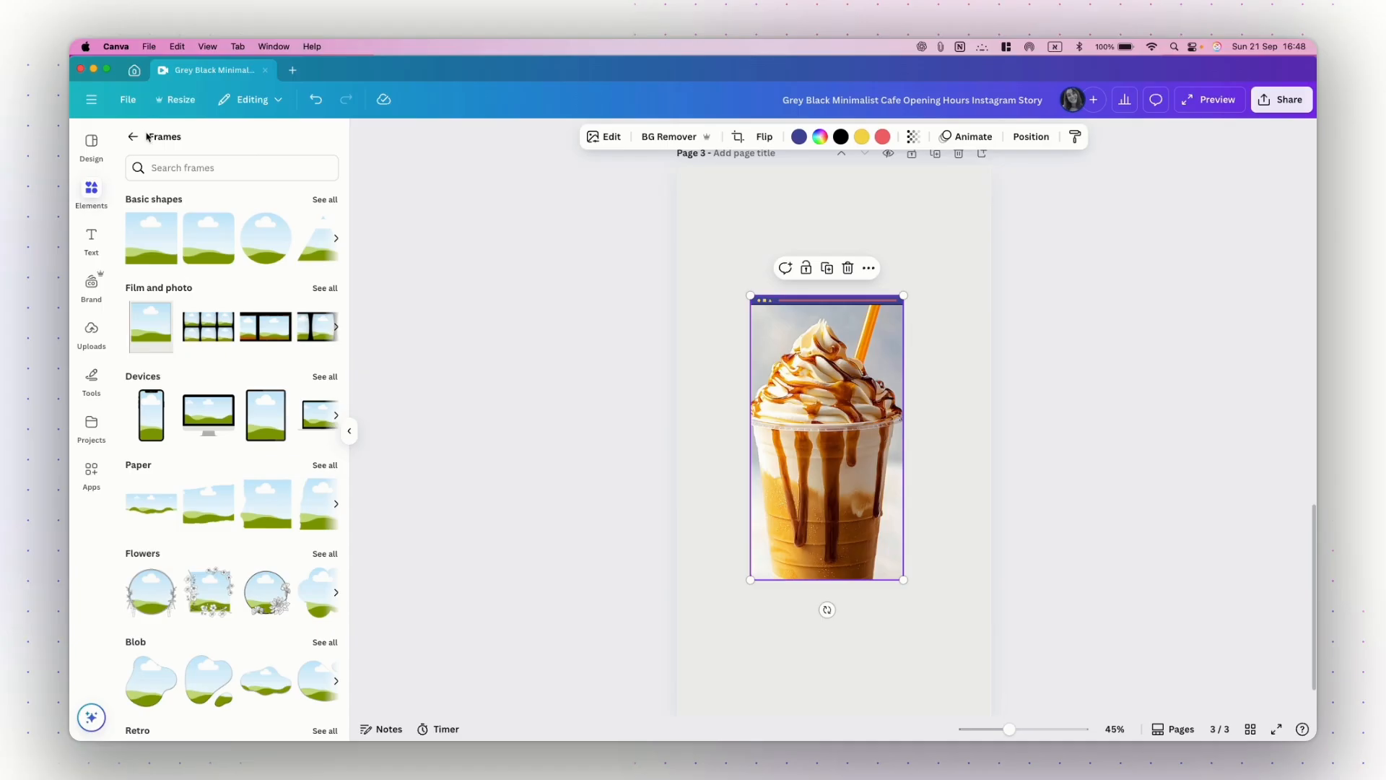
pyautogui.click(135, 139)
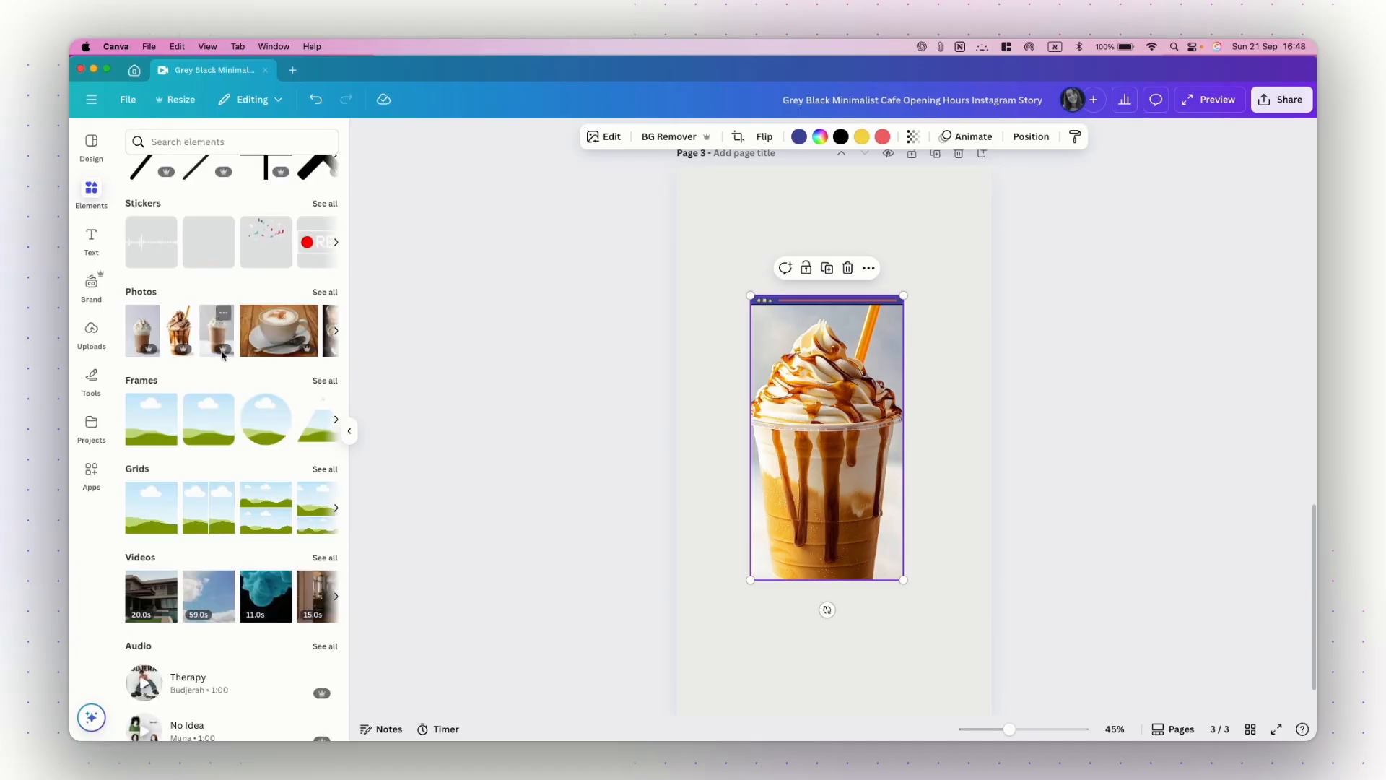
pyautogui.scroll(2, 223, 355)
pyautogui.scroll(-5, 222, 355)
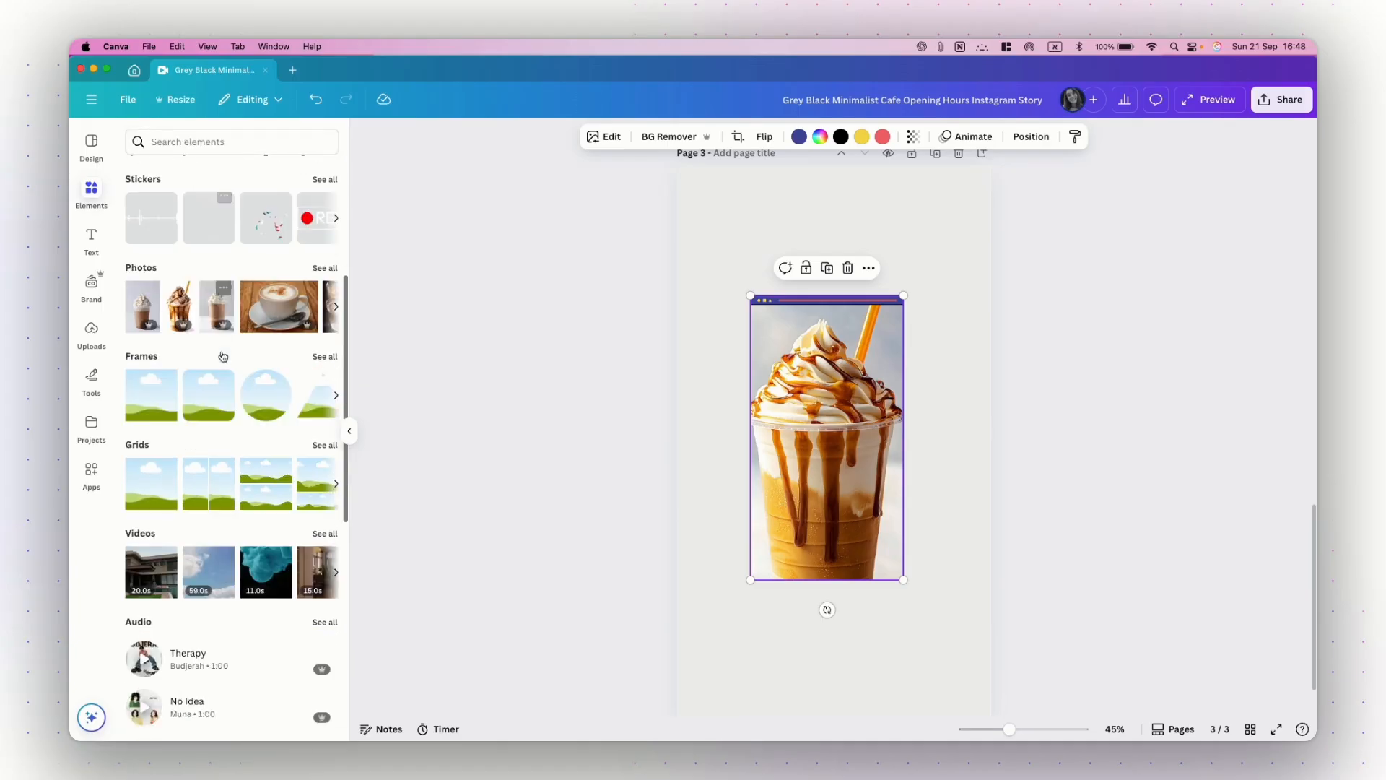
pyautogui.click(325, 420)
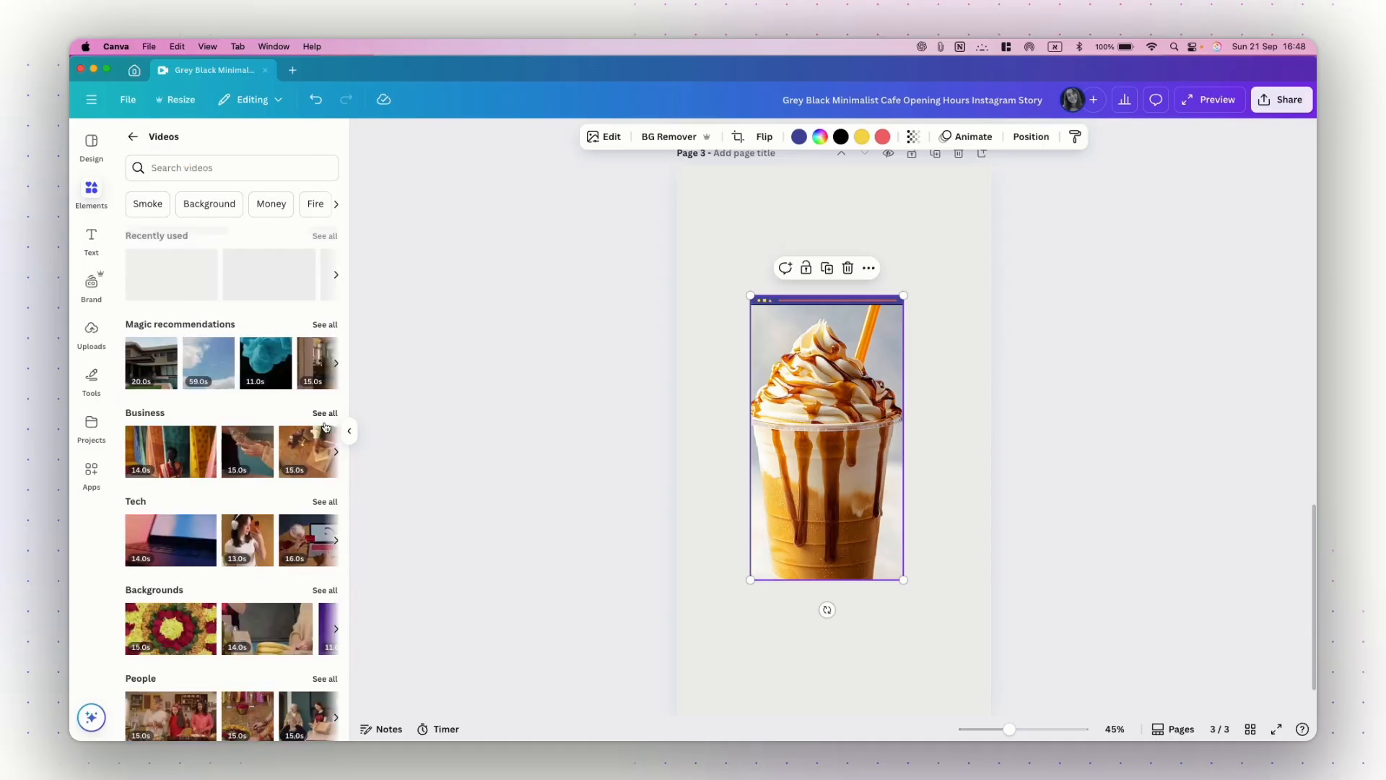
pyautogui.click(266, 361)
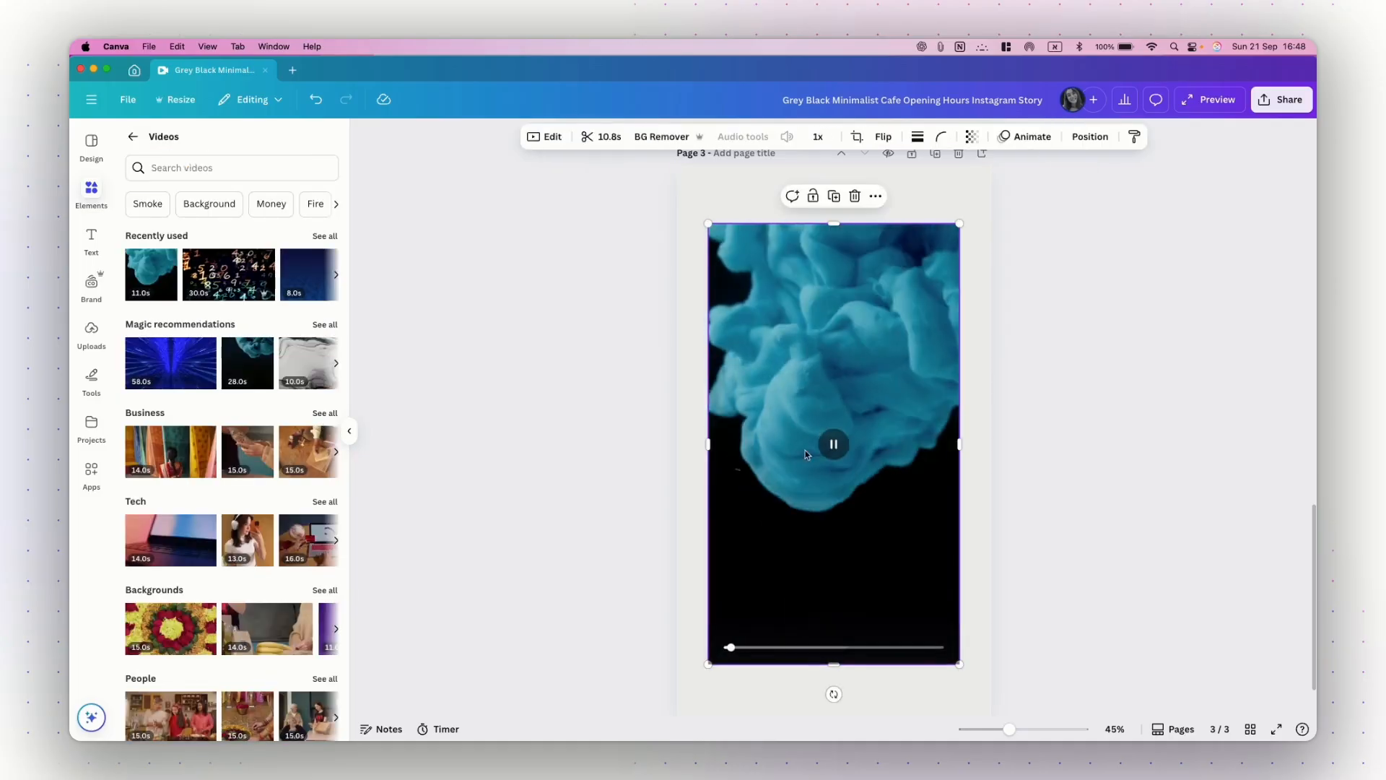
pyautogui.moveTo(829, 389)
pyautogui.mouseDown()
pyautogui.moveTo(810, 405)
pyautogui.moveTo(807, 374)
pyautogui.moveTo(846, 372)
pyautogui.moveTo(820, 343)
pyautogui.moveTo(827, 365)
pyautogui.mouseUp()
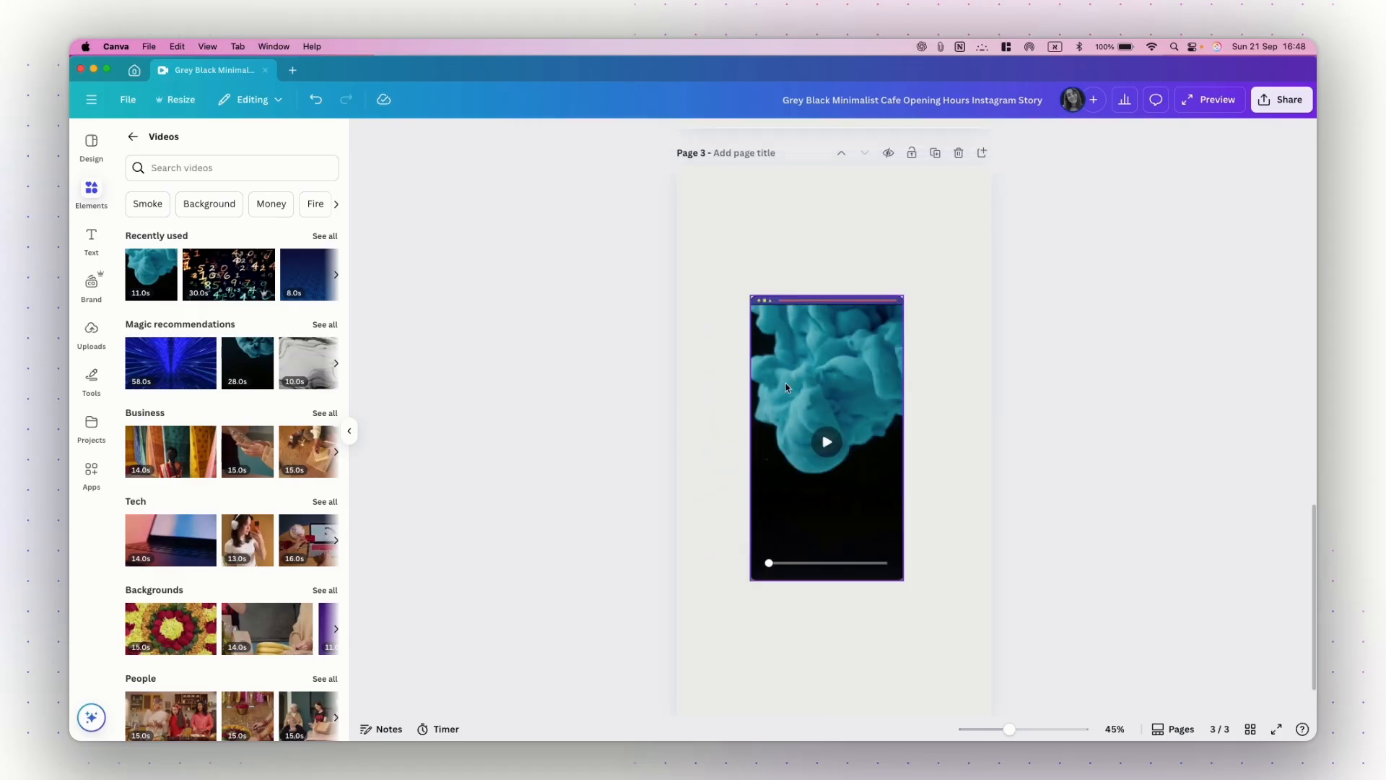
pyautogui.click(828, 444)
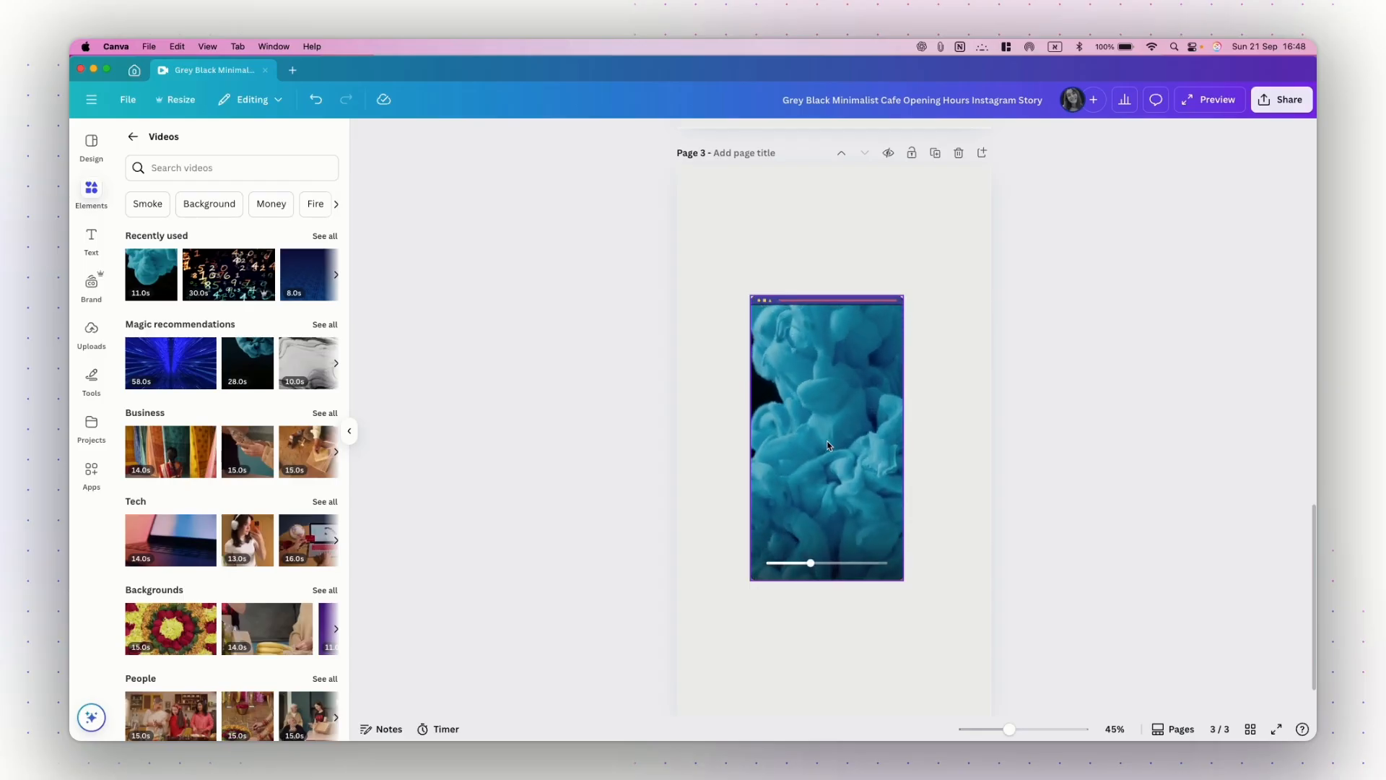
pyautogui.click(820, 435)
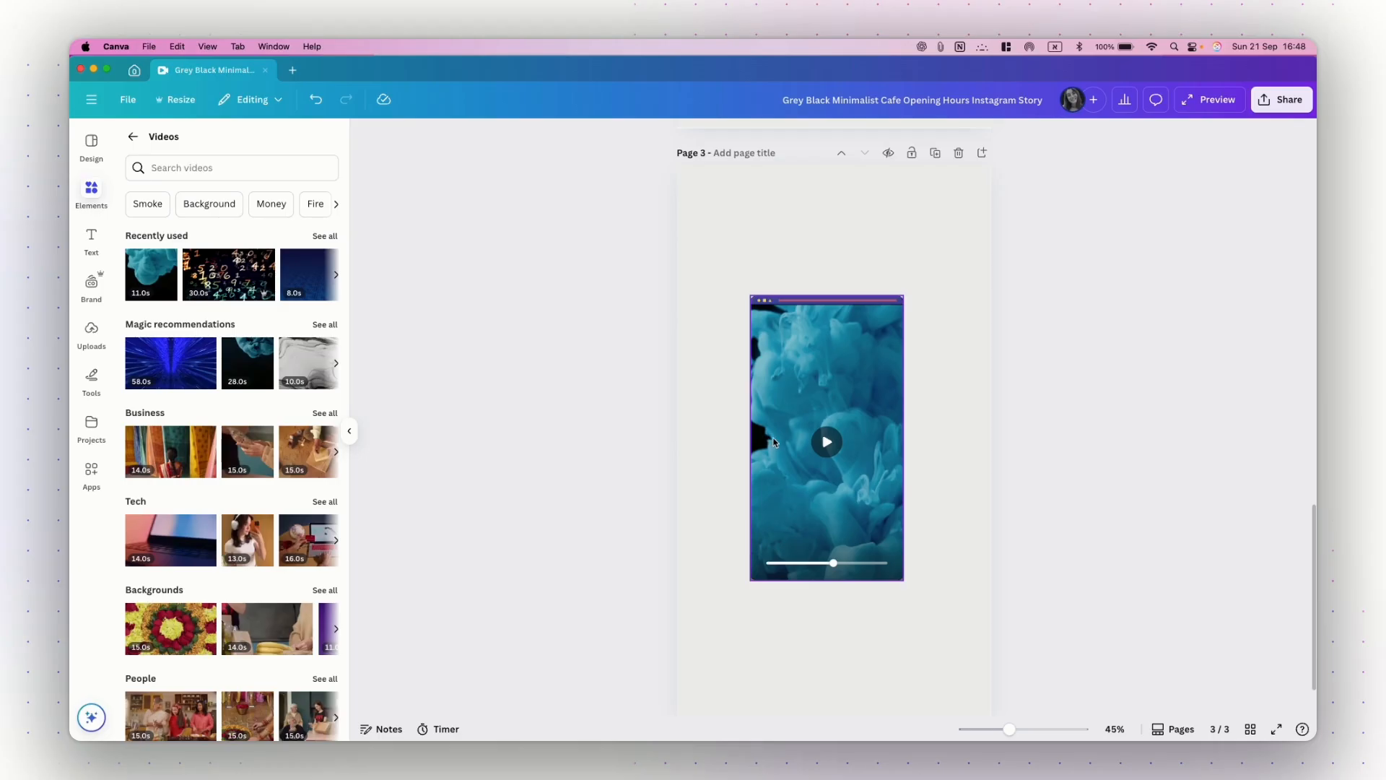
# - Detach the smoke video from the browser-window frame and move it to the right of the frame
pyautogui.rightClick(803, 378)
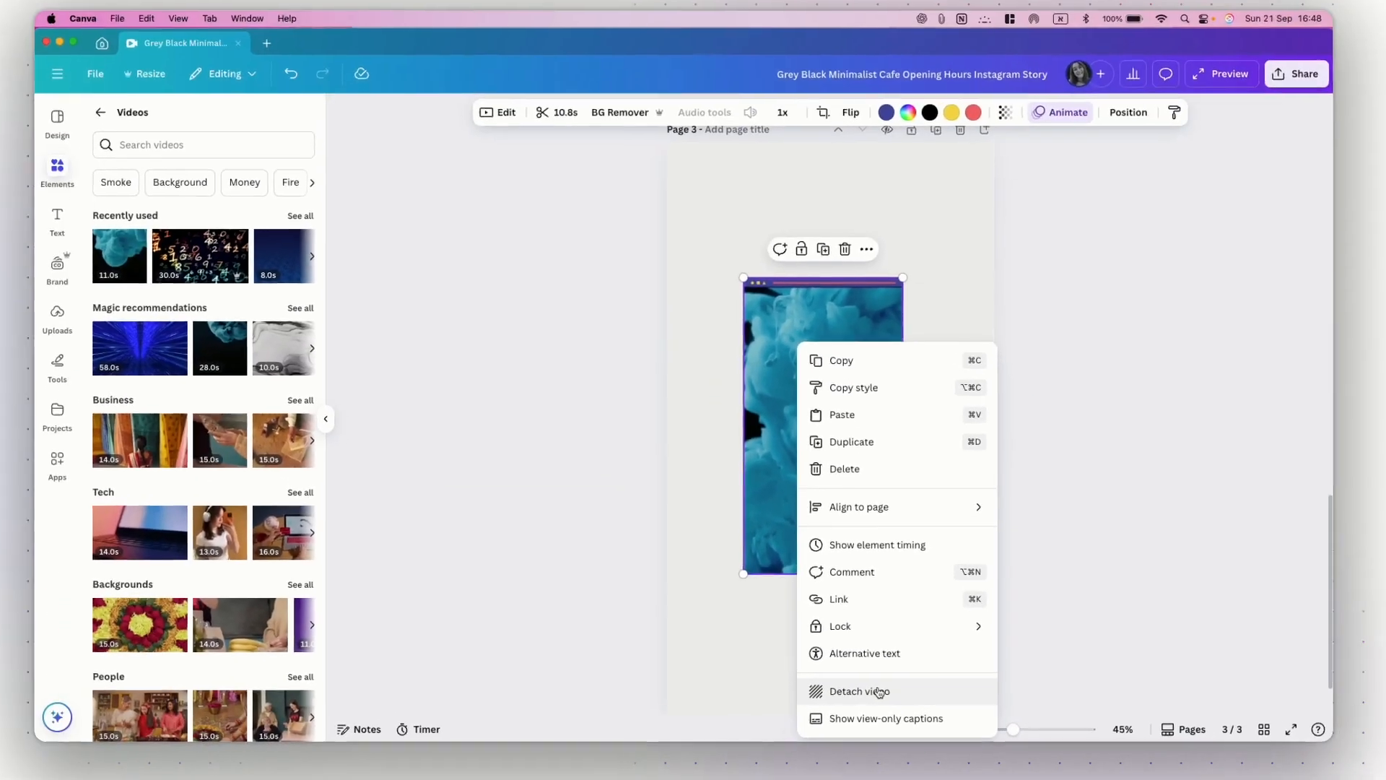
pyautogui.click(865, 681)
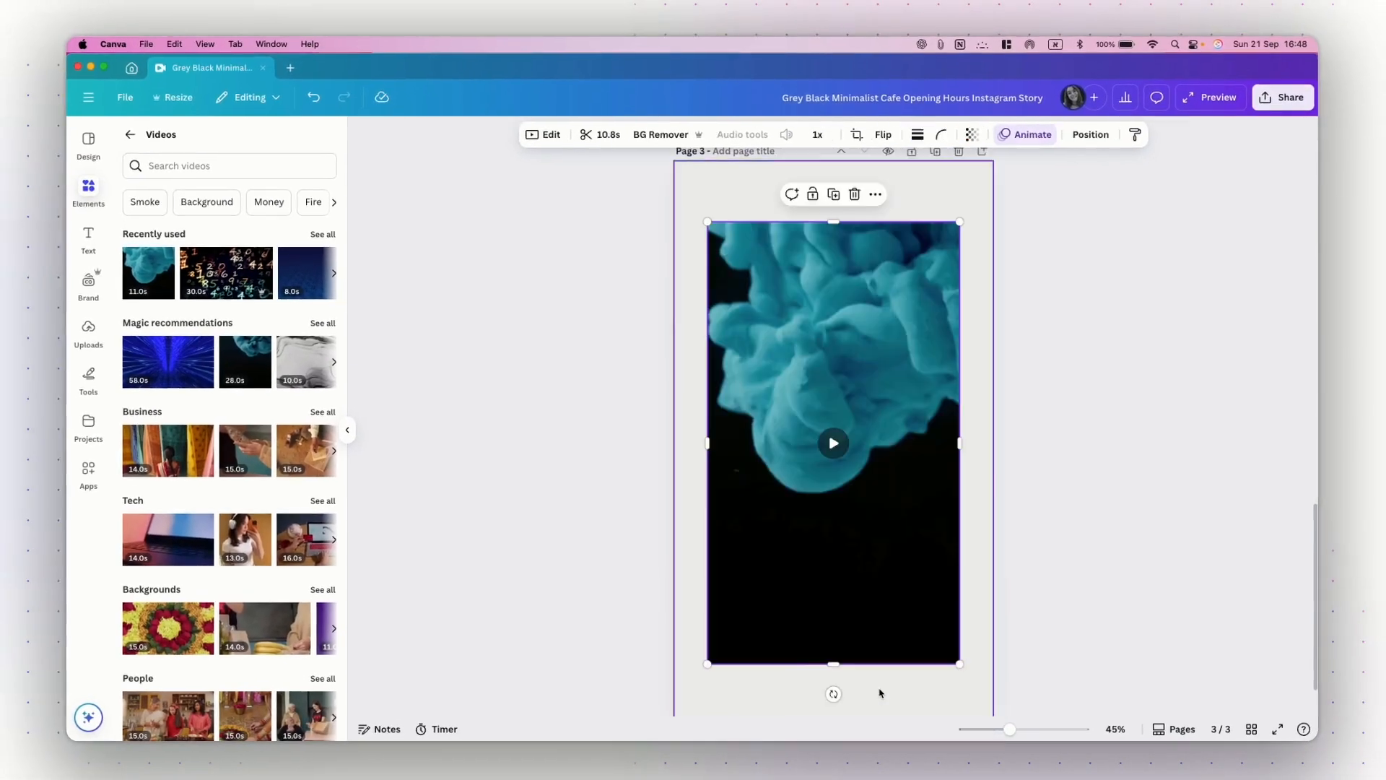
pyautogui.moveTo(808, 280); pyautogui.dragTo(1022, 350)
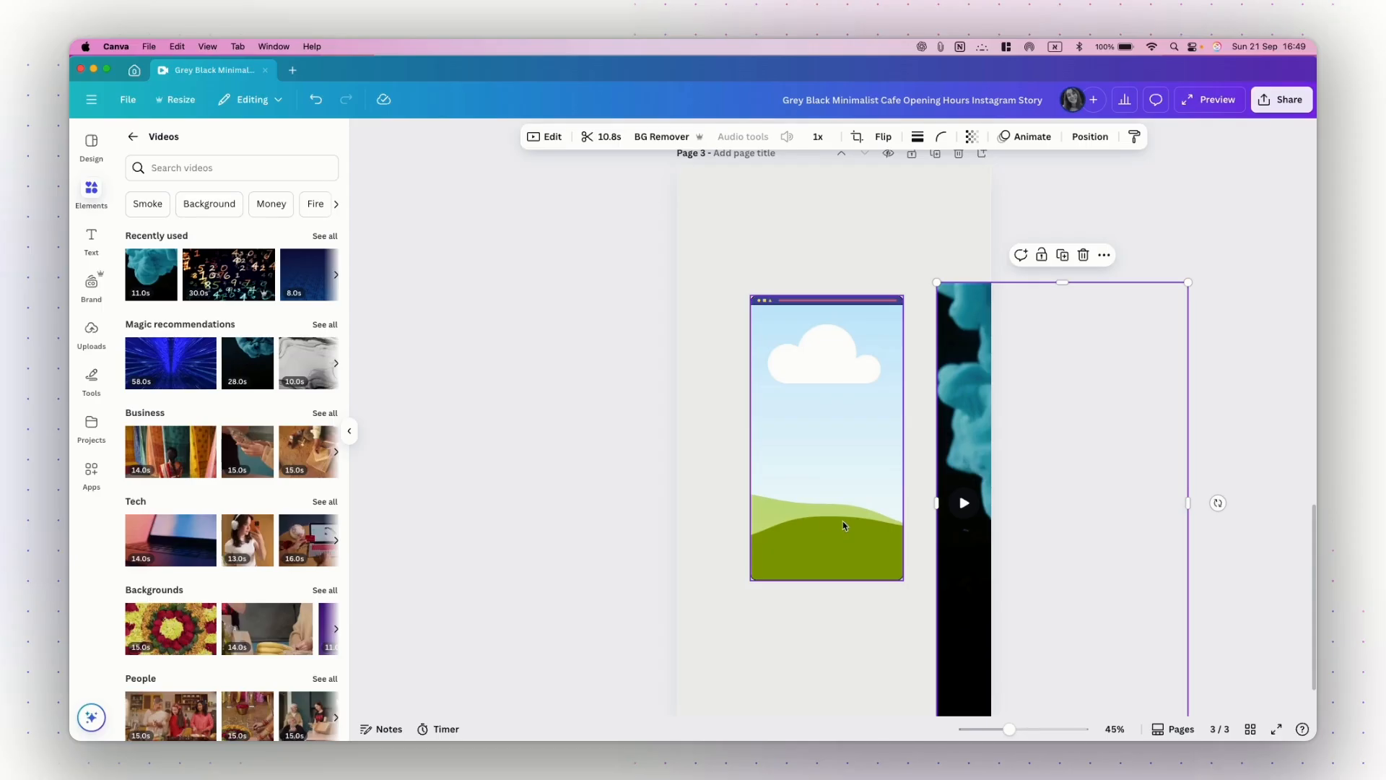
# - Delete the detached smoke video and the empty browser-window frame from page 3
pyautogui.moveTo(964, 430); pyautogui.dragTo(945, 416)
pyautogui.press('BackSpace')
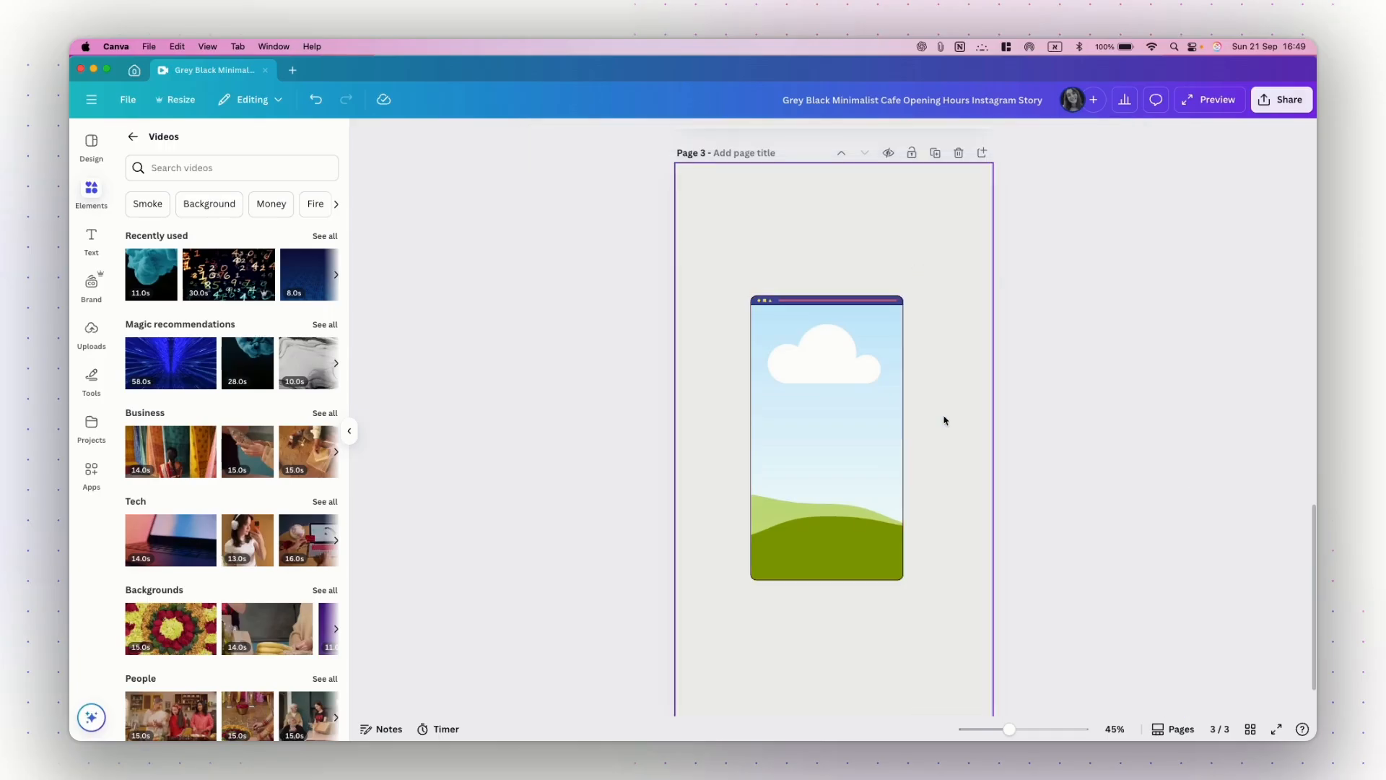
pyautogui.click(824, 441)
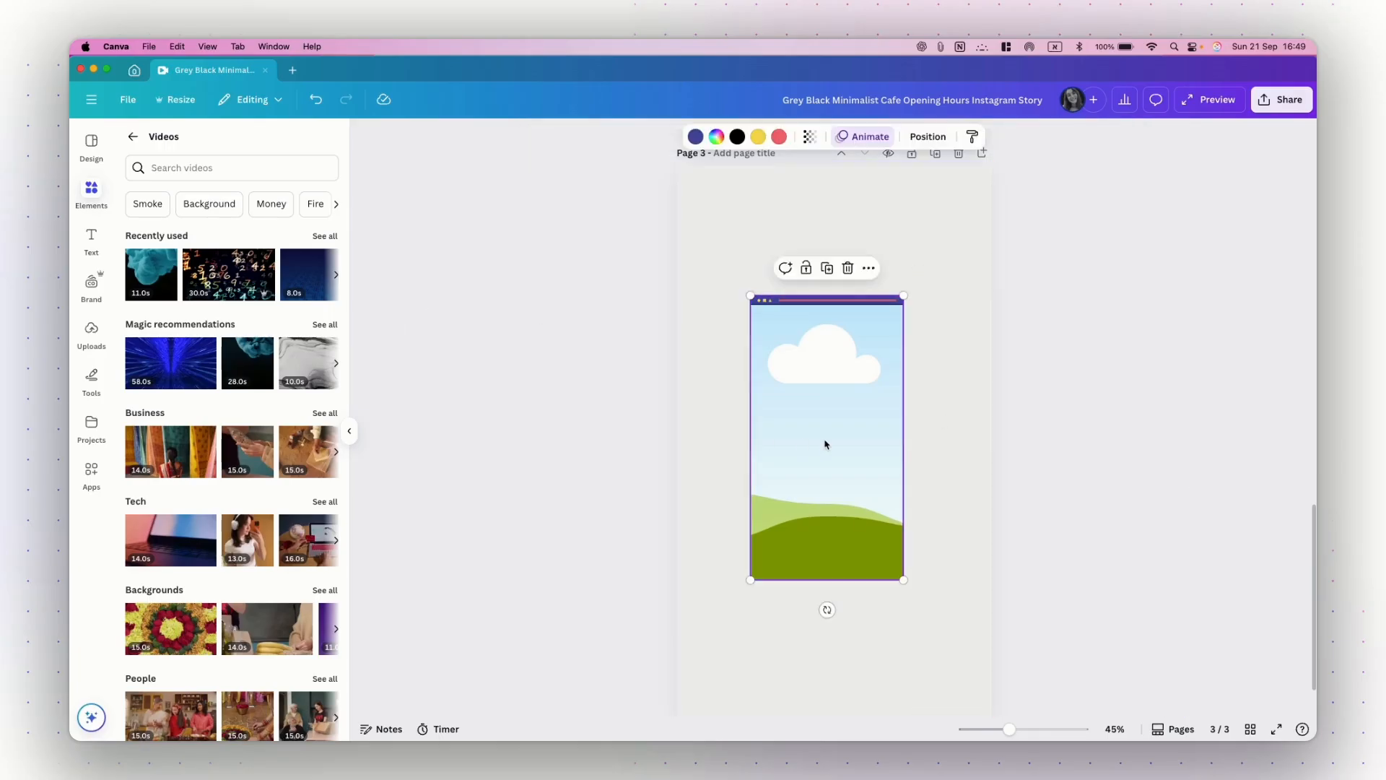
pyautogui.press('BackSpace')
# - Search the elements for "coffee" and add the coffee bean frame to the opening hours page
pyautogui.scroll(15, 787, 395)
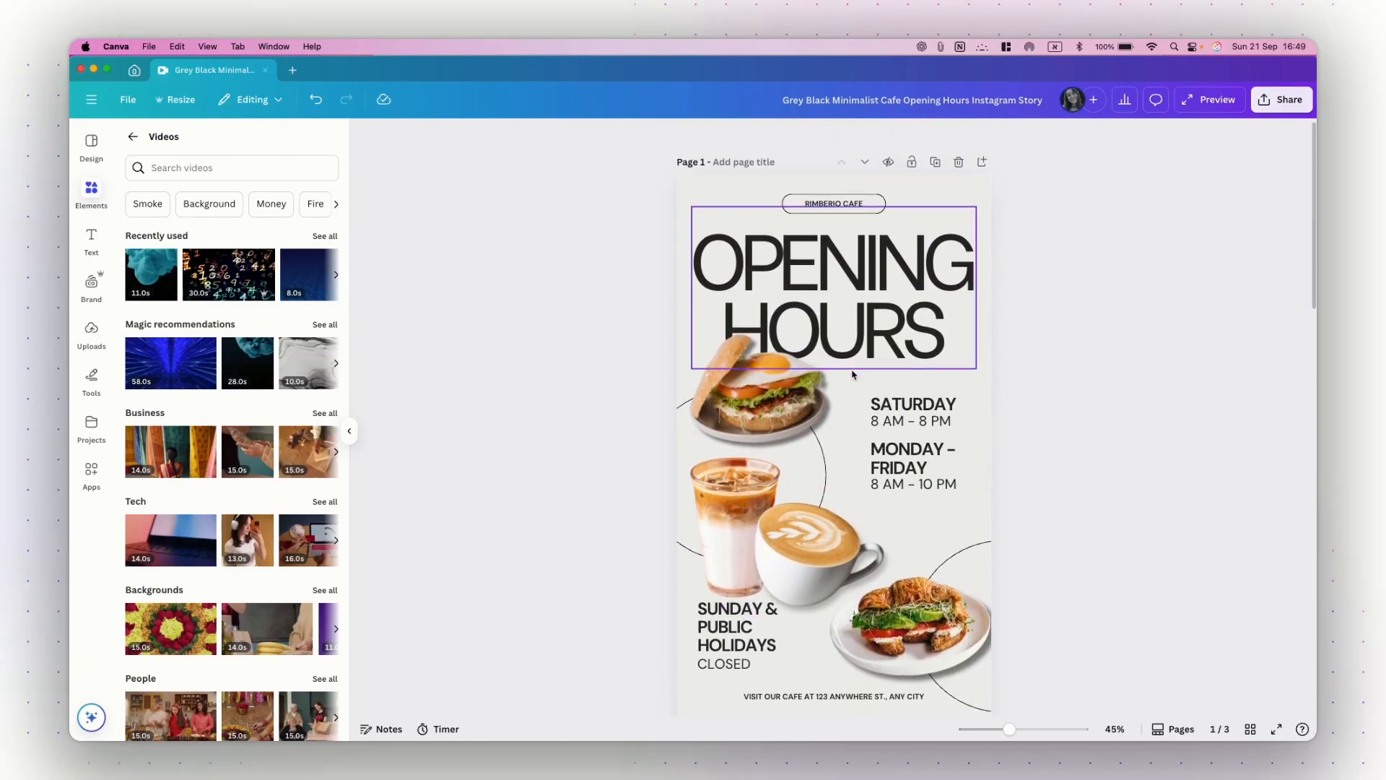
pyautogui.scroll(-2, 831, 361)
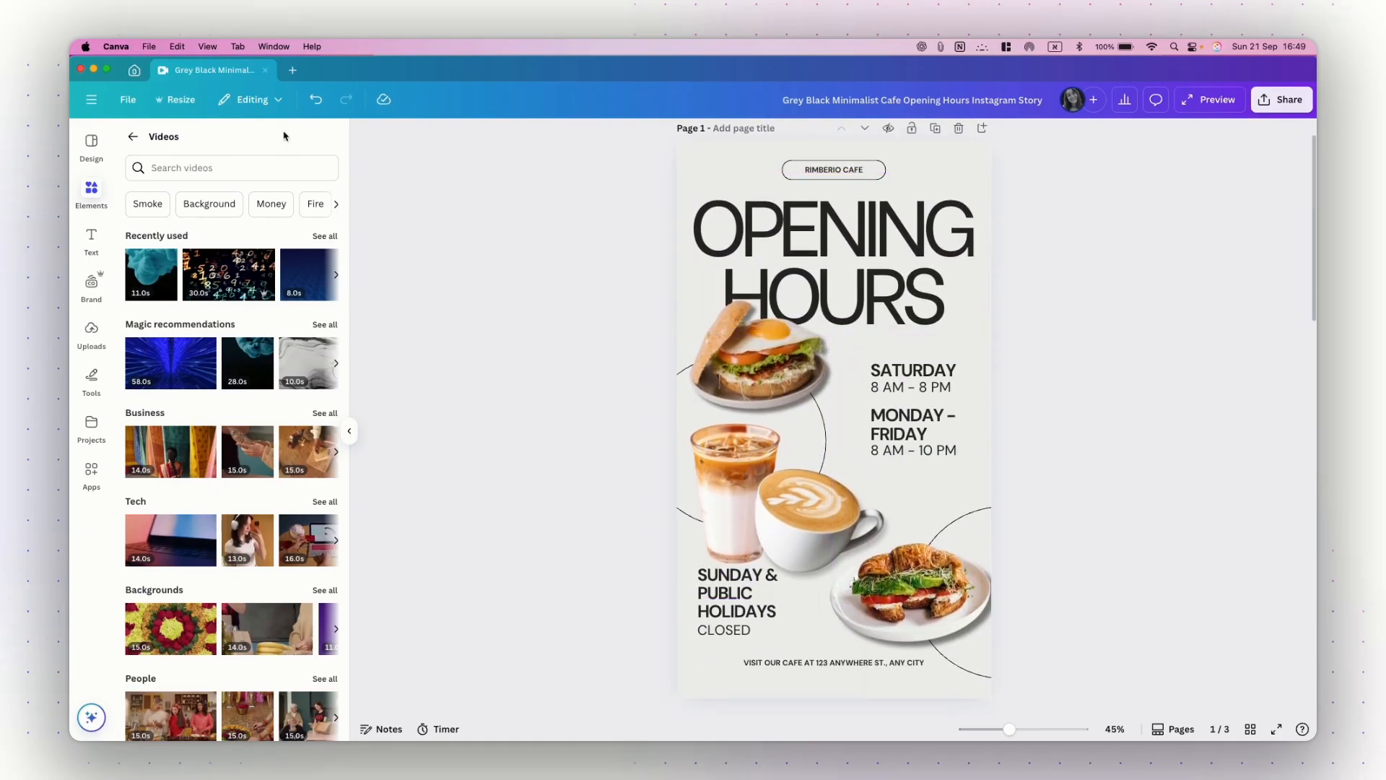
pyautogui.click(92, 191)
pyautogui.click(138, 136)
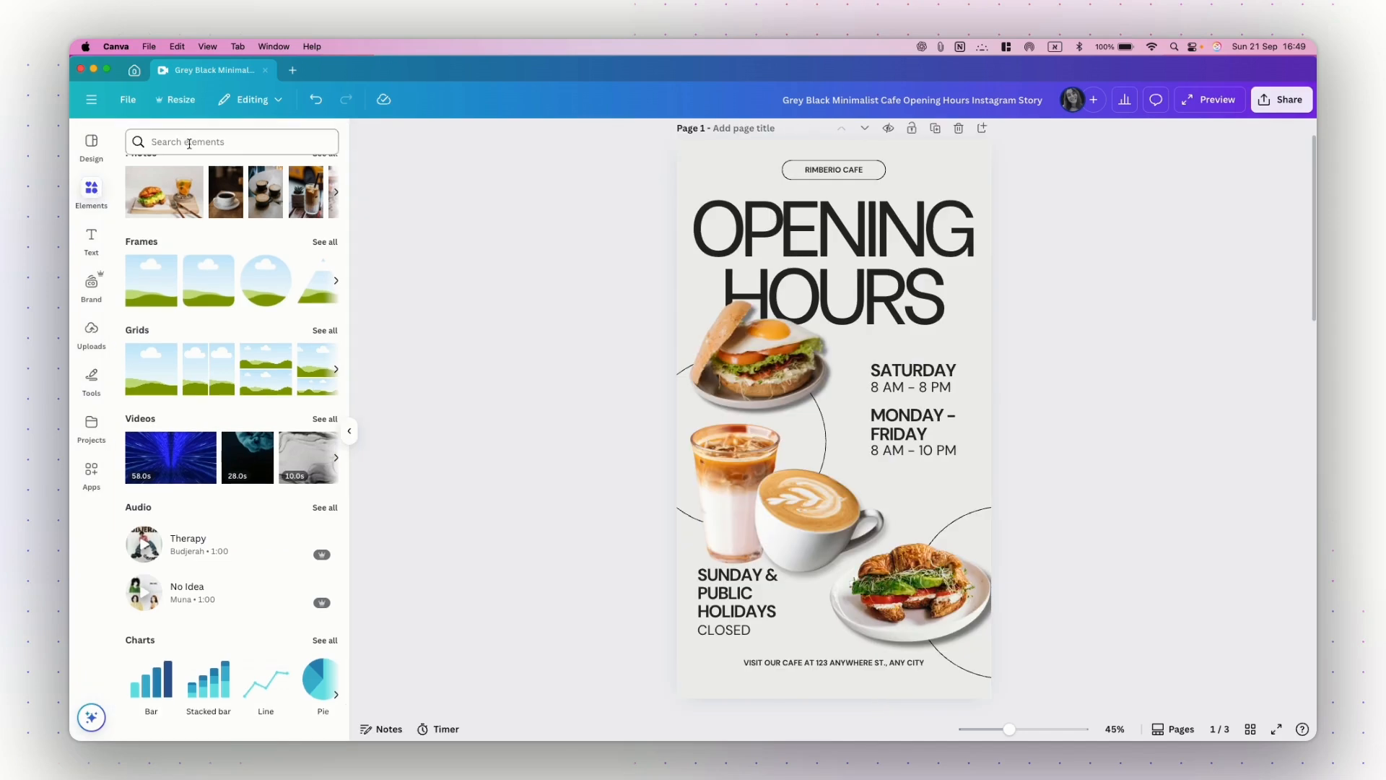
pyautogui.write('coffee')
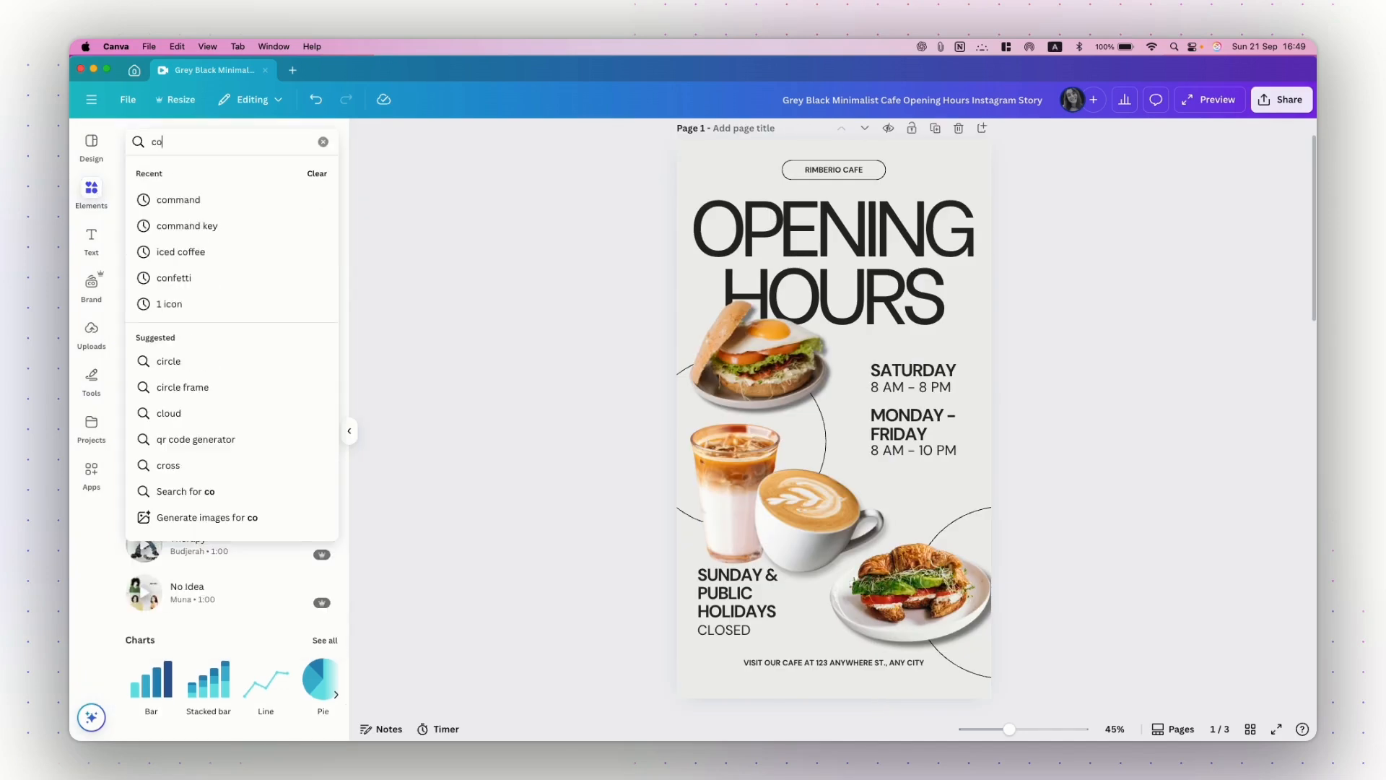
pyautogui.press('Return')
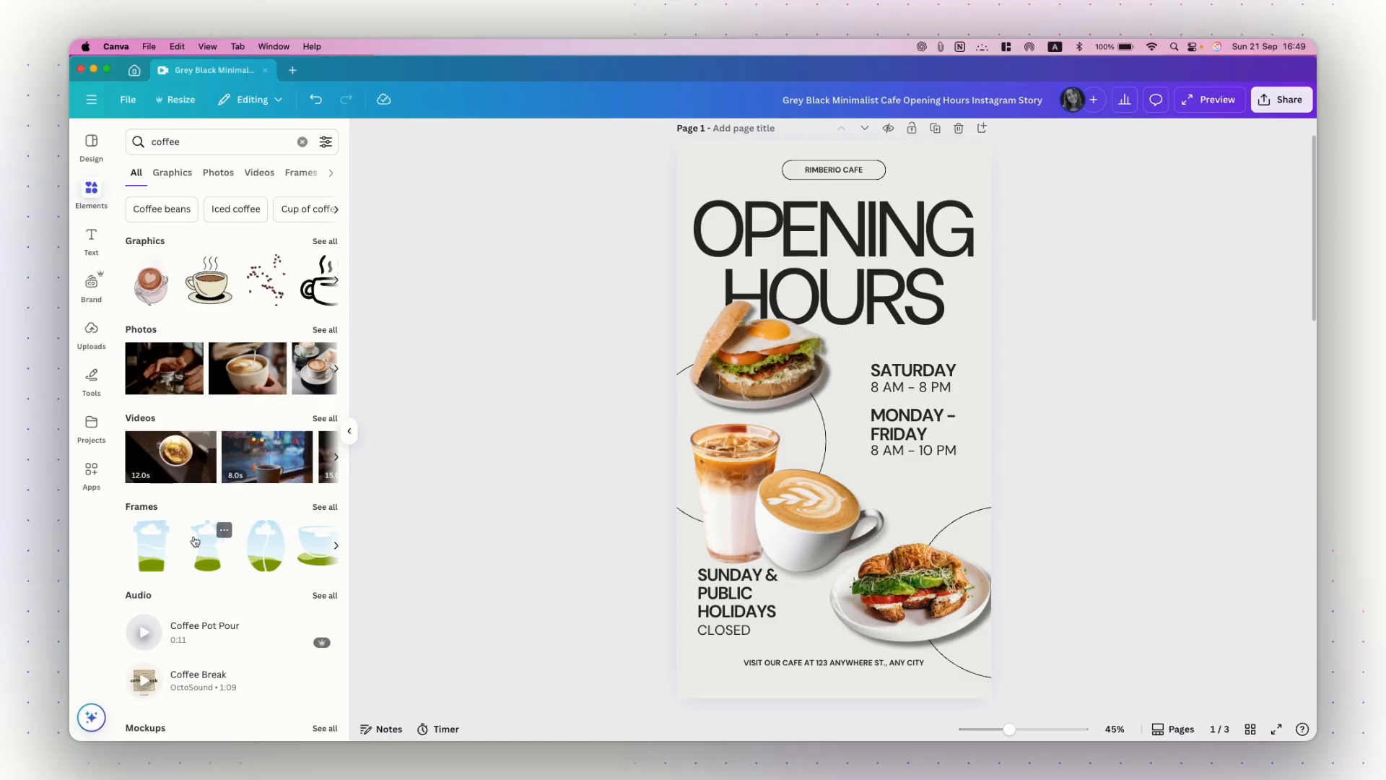
pyautogui.click(322, 509)
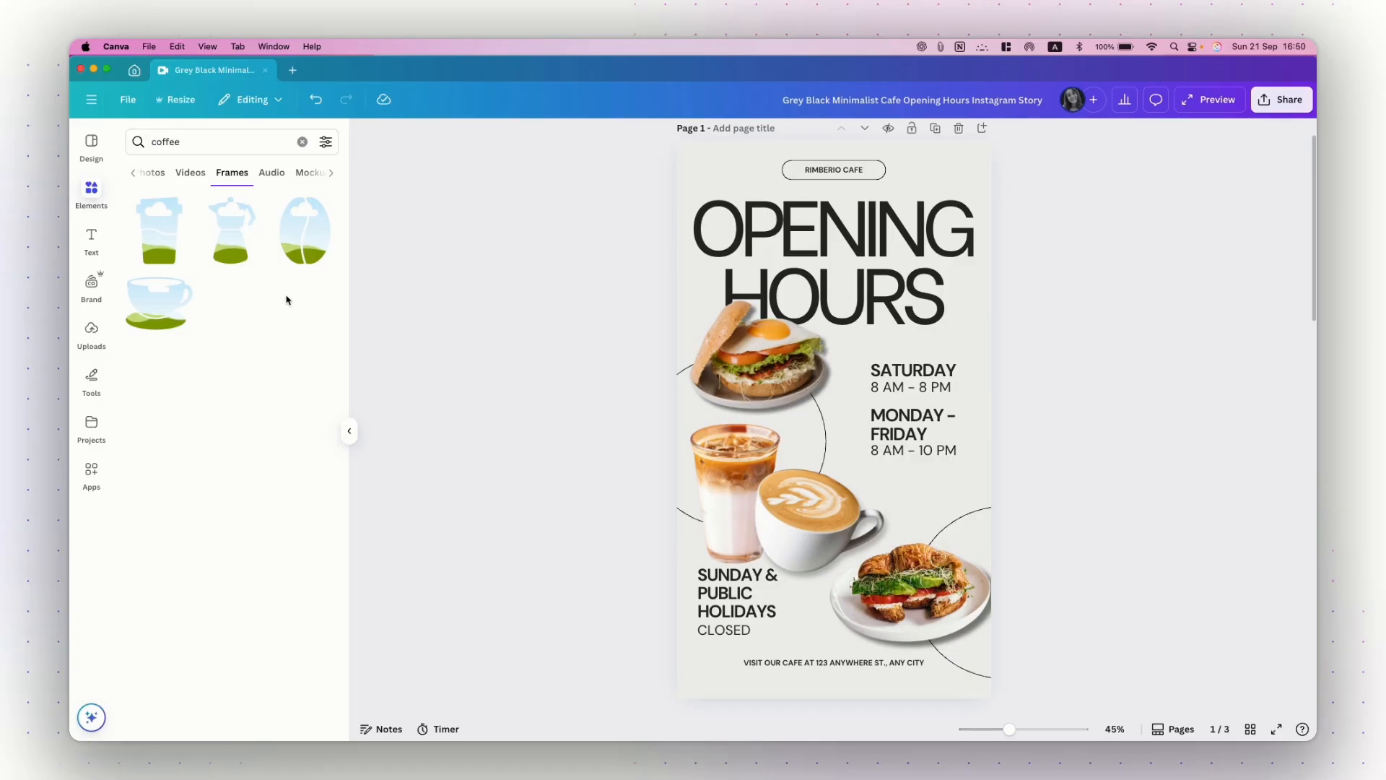
pyautogui.click(301, 233)
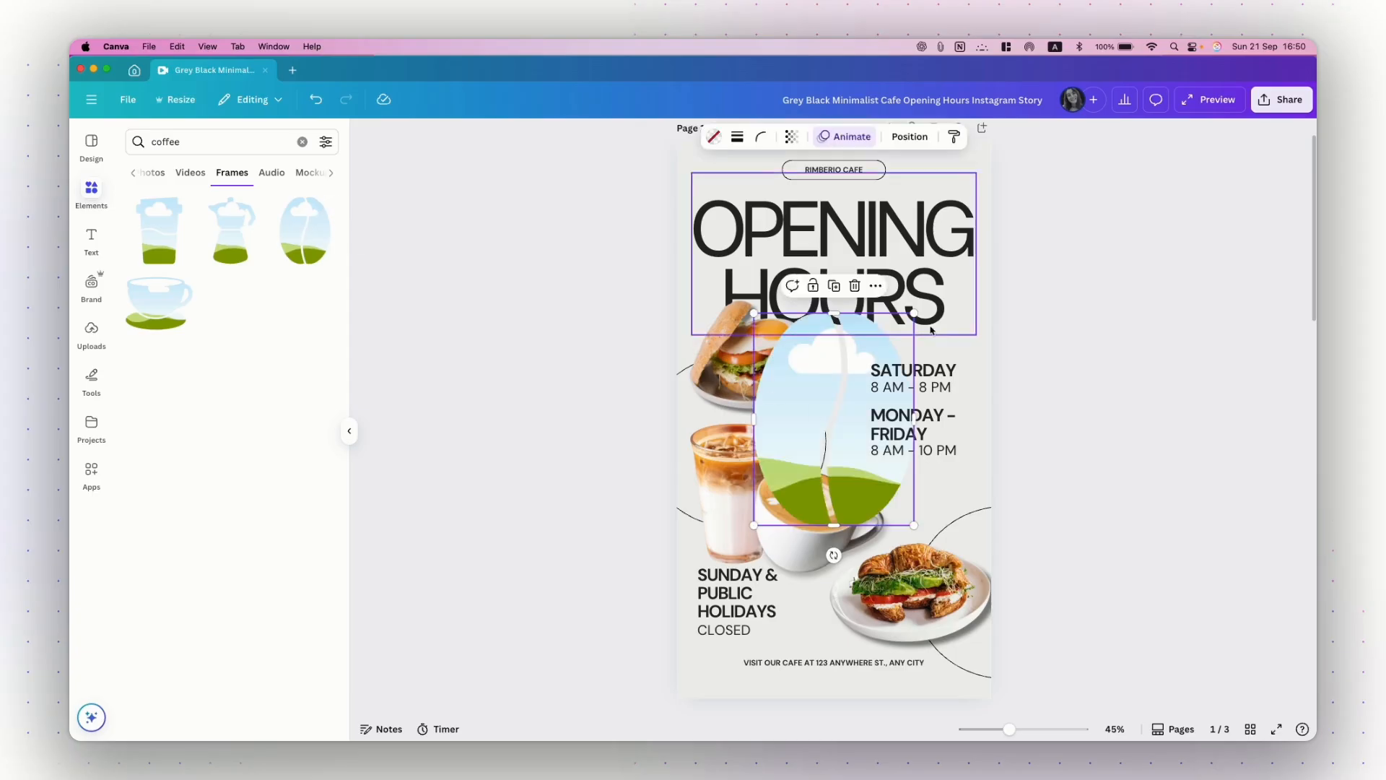
# - Shrink and tilt the coffee bean frame, and place it below the croissant plate near the page's lower-right corner
pyautogui.moveTo(916, 312); pyautogui.dragTo(821, 436)
pyautogui.moveTo(788, 555); pyautogui.dragTo(820, 549)
pyautogui.moveTo(789, 478); pyautogui.dragTo(949, 663)
pyautogui.moveTo(893, 596); pyautogui.dragTo(894, 575)
pyautogui.click(948, 654)
pyautogui.moveTo(964, 660); pyautogui.dragTo(950, 640)
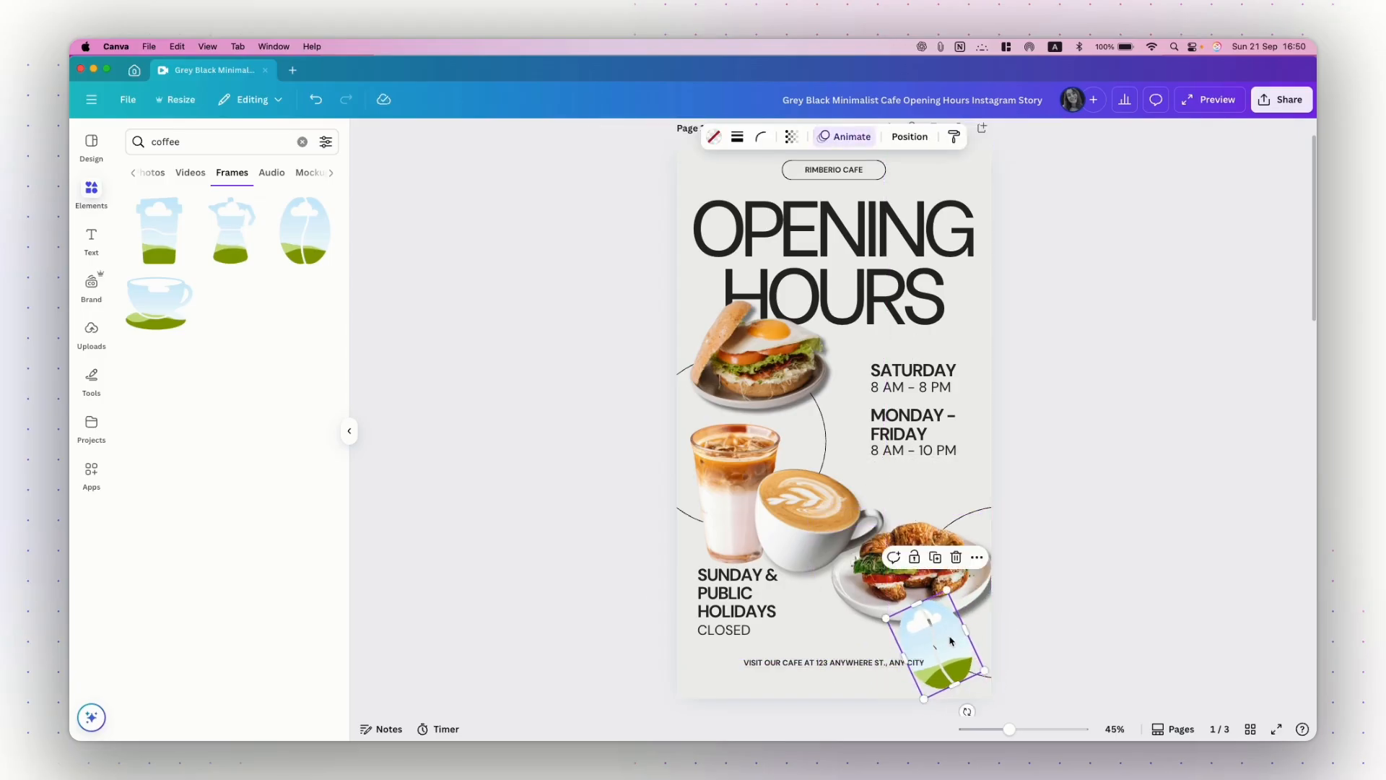
# - Find a "coffee beans" photo, fill the bean frame with it, and position the frame below the latte cup beside the croissant plate
pyautogui.click(195, 142)
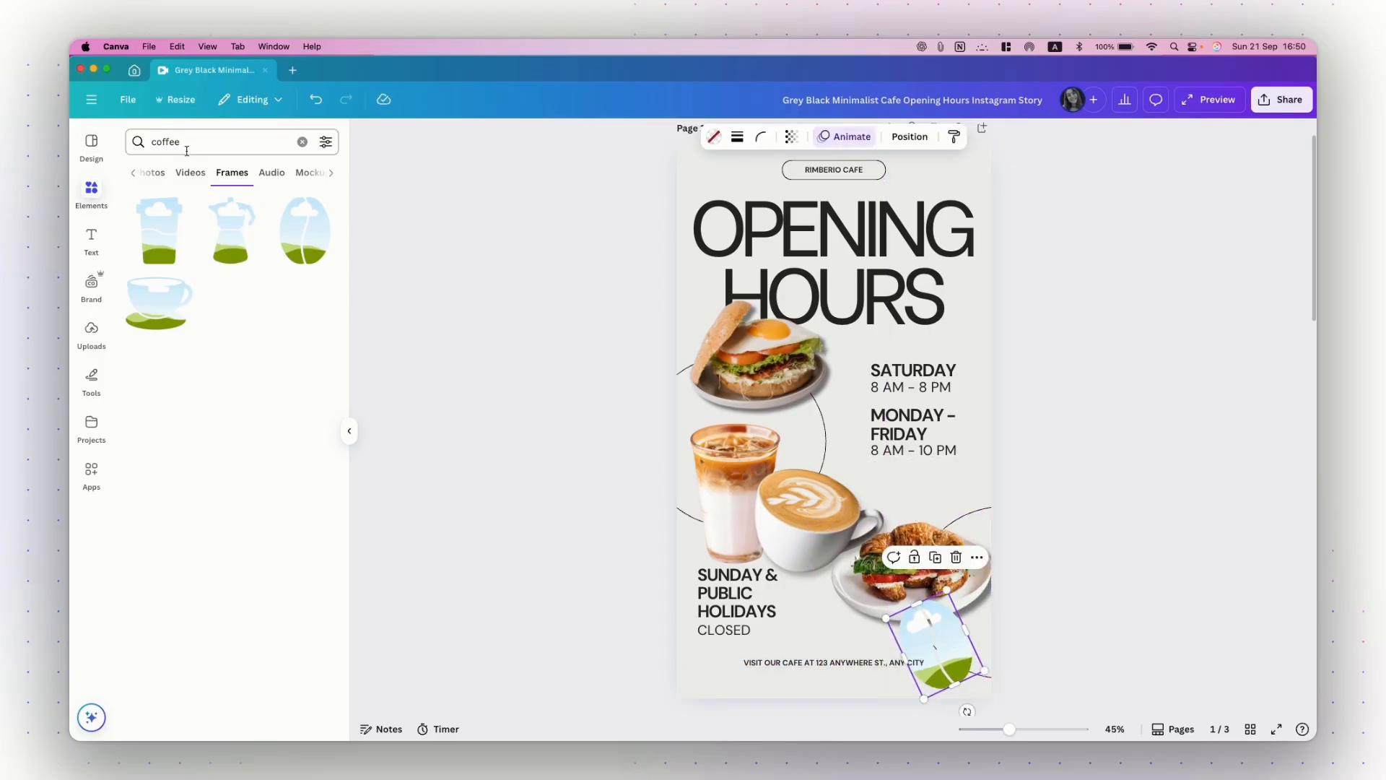
pyautogui.click(184, 309)
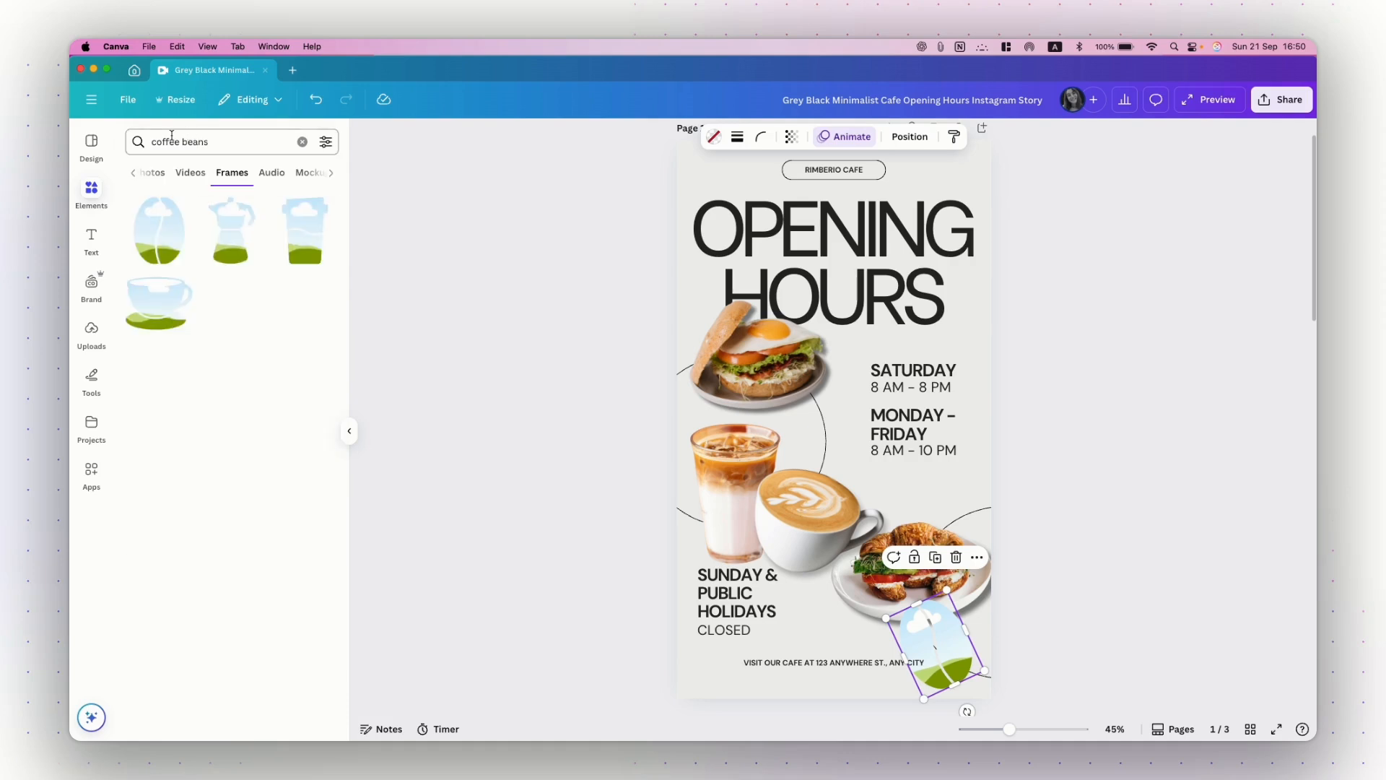
pyautogui.click(160, 175)
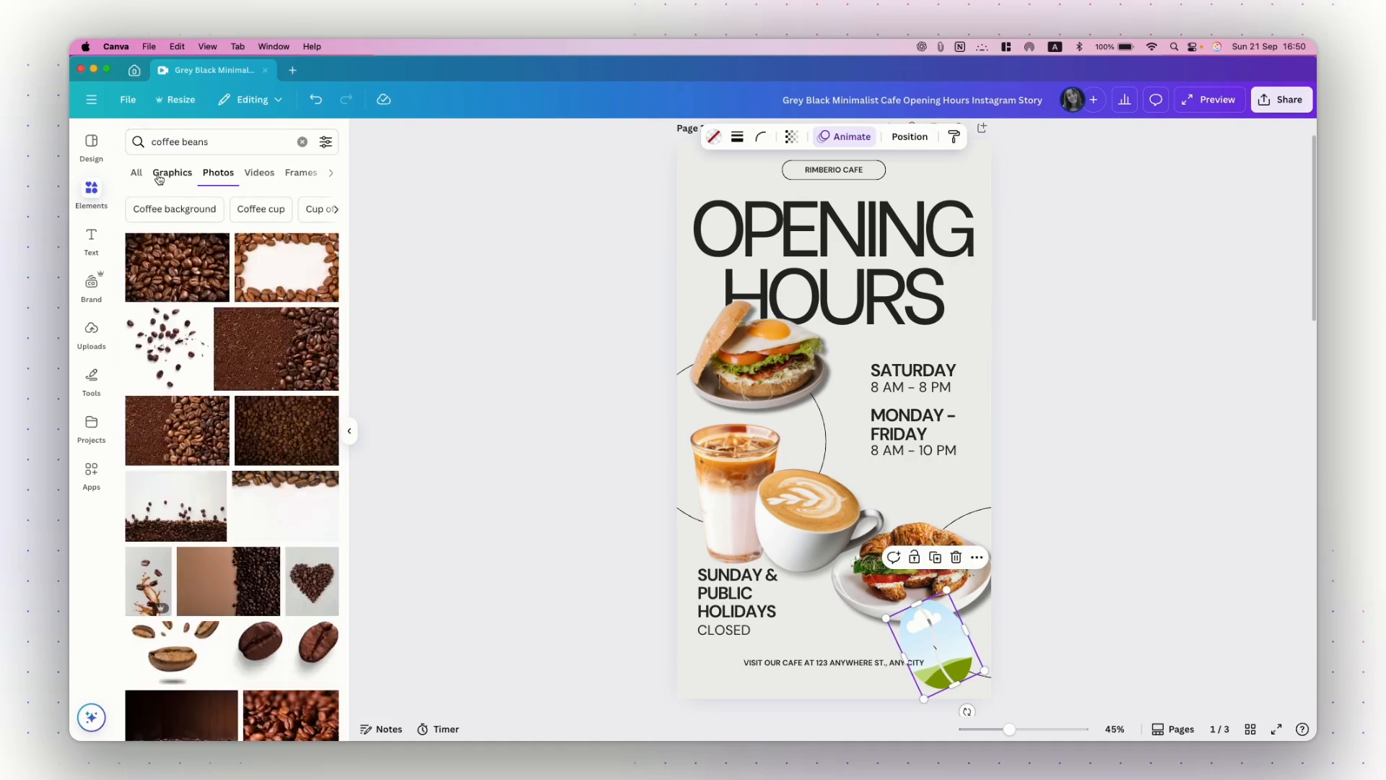
pyautogui.click(179, 273)
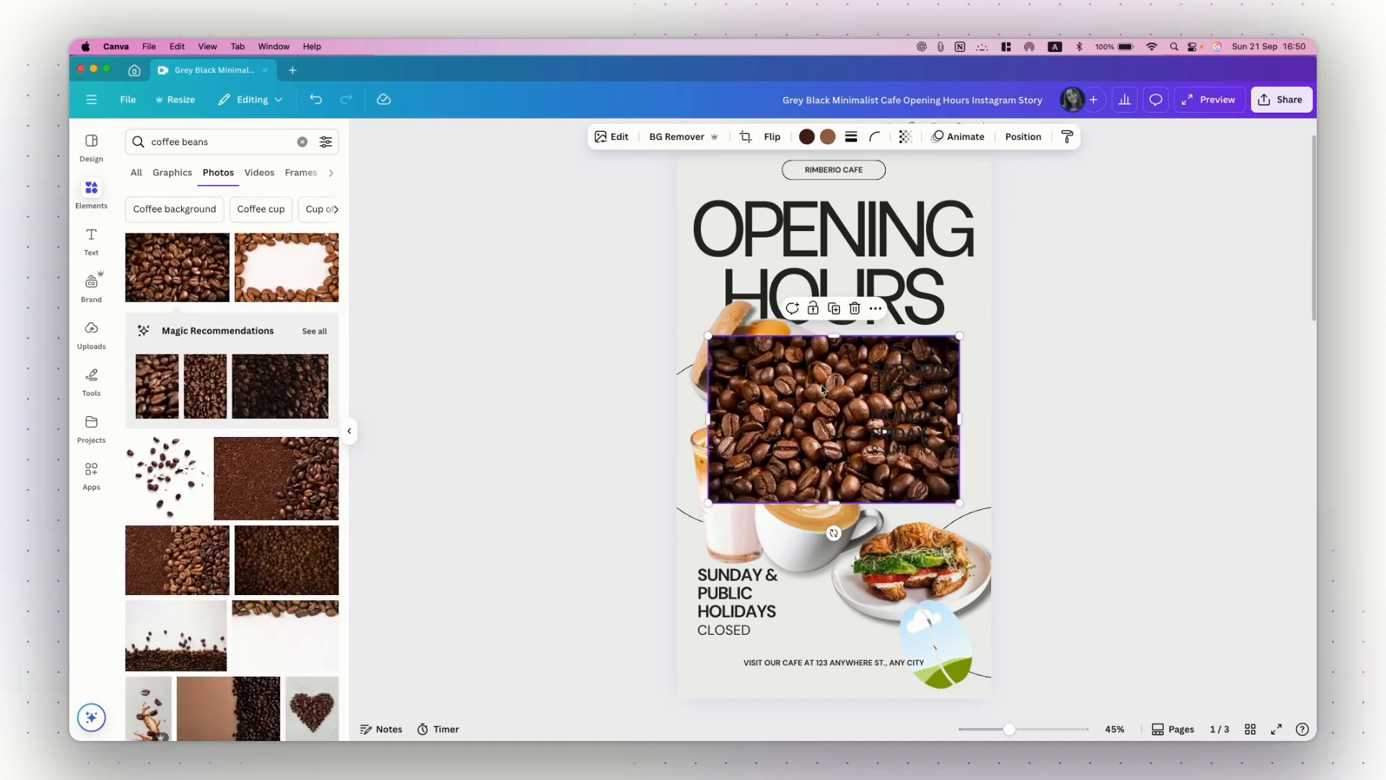
pyautogui.moveTo(803, 394); pyautogui.dragTo(804, 610)
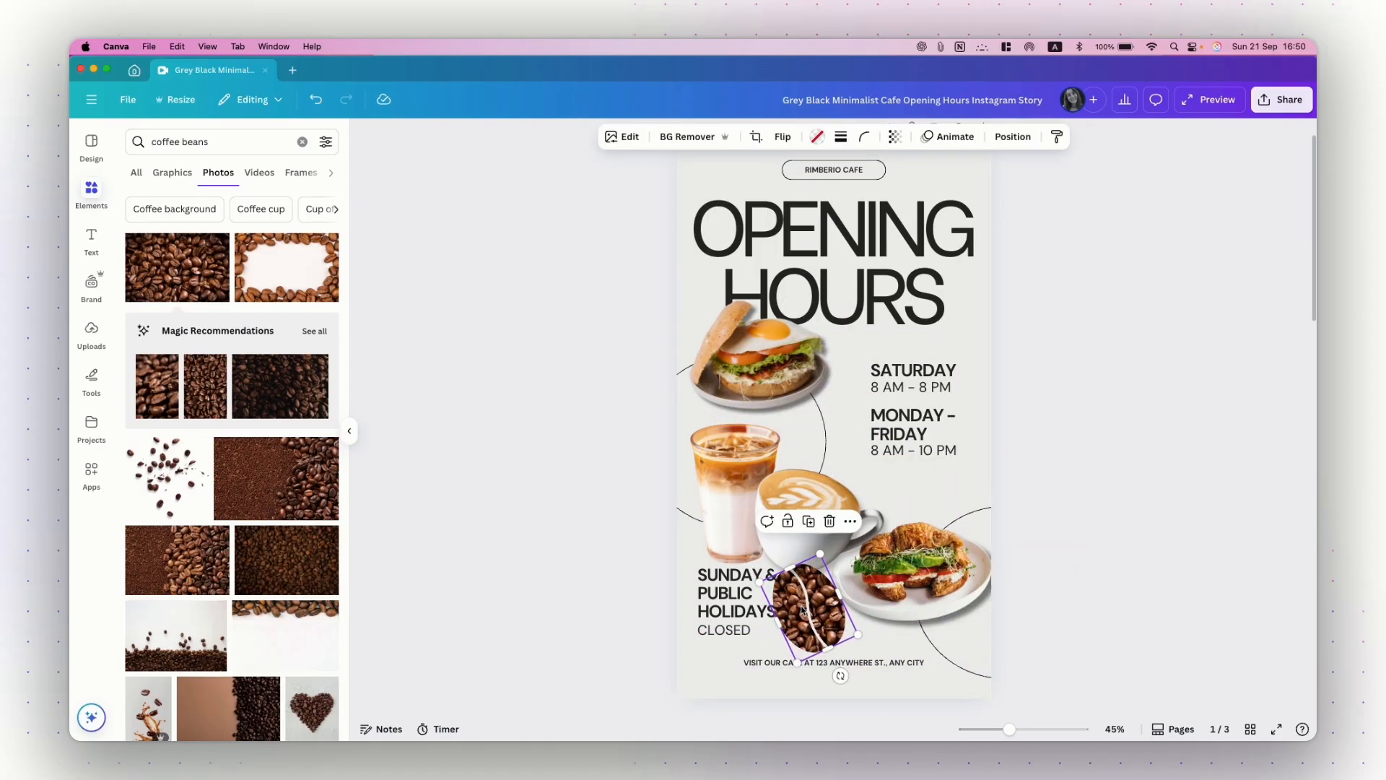
pyautogui.moveTo(804, 610); pyautogui.dragTo(818, 611)
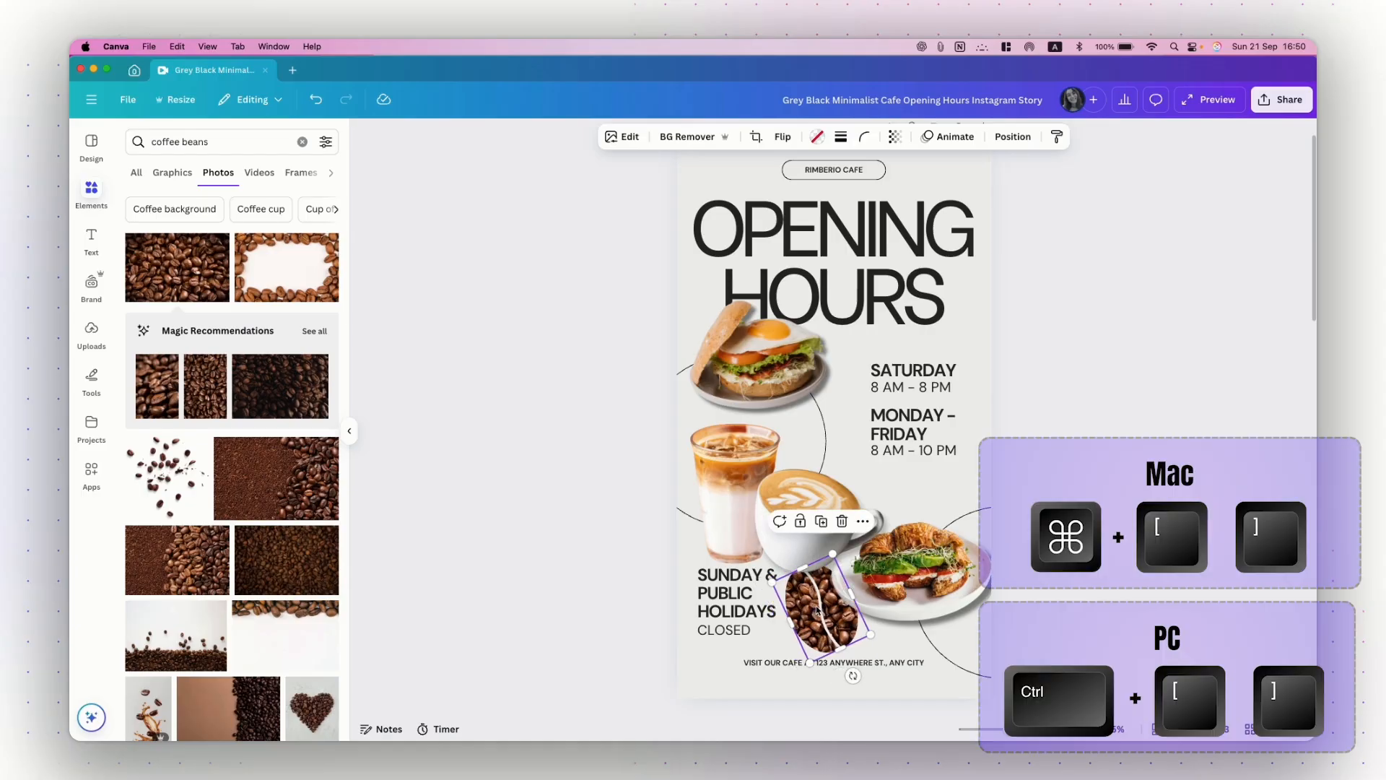
pyautogui.click(1102, 567)
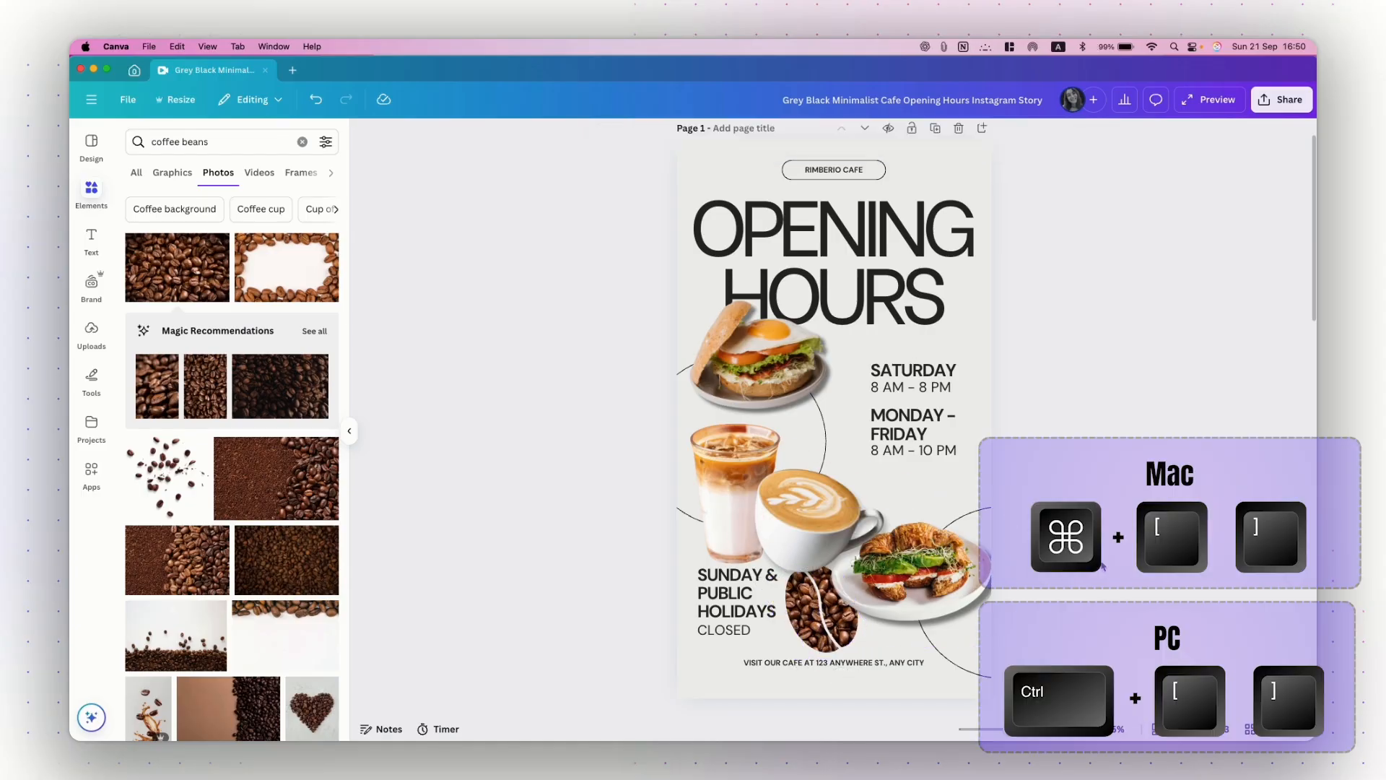
# - Remove the coffee beans photo from the bean frame and delete the emptied frame
pyautogui.click(810, 619)
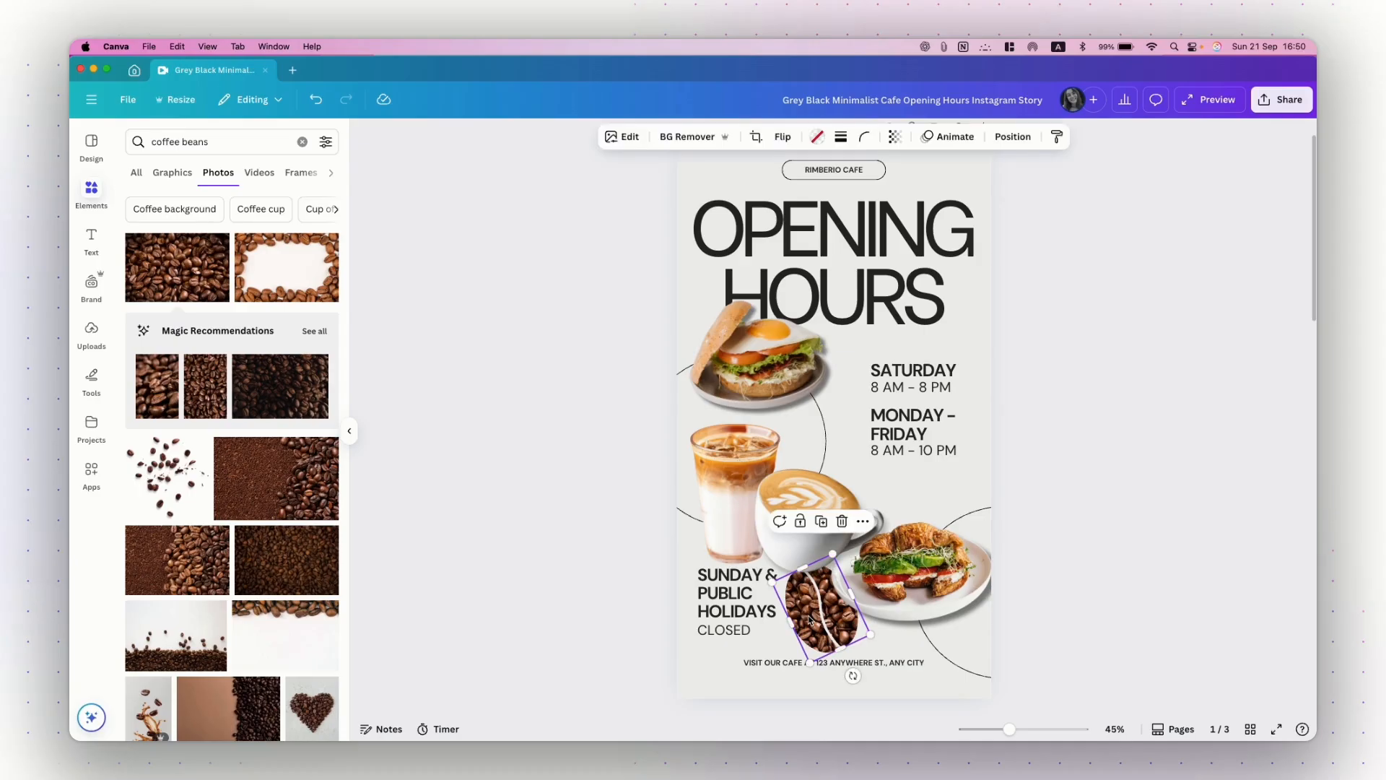
pyautogui.press('BackSpace')
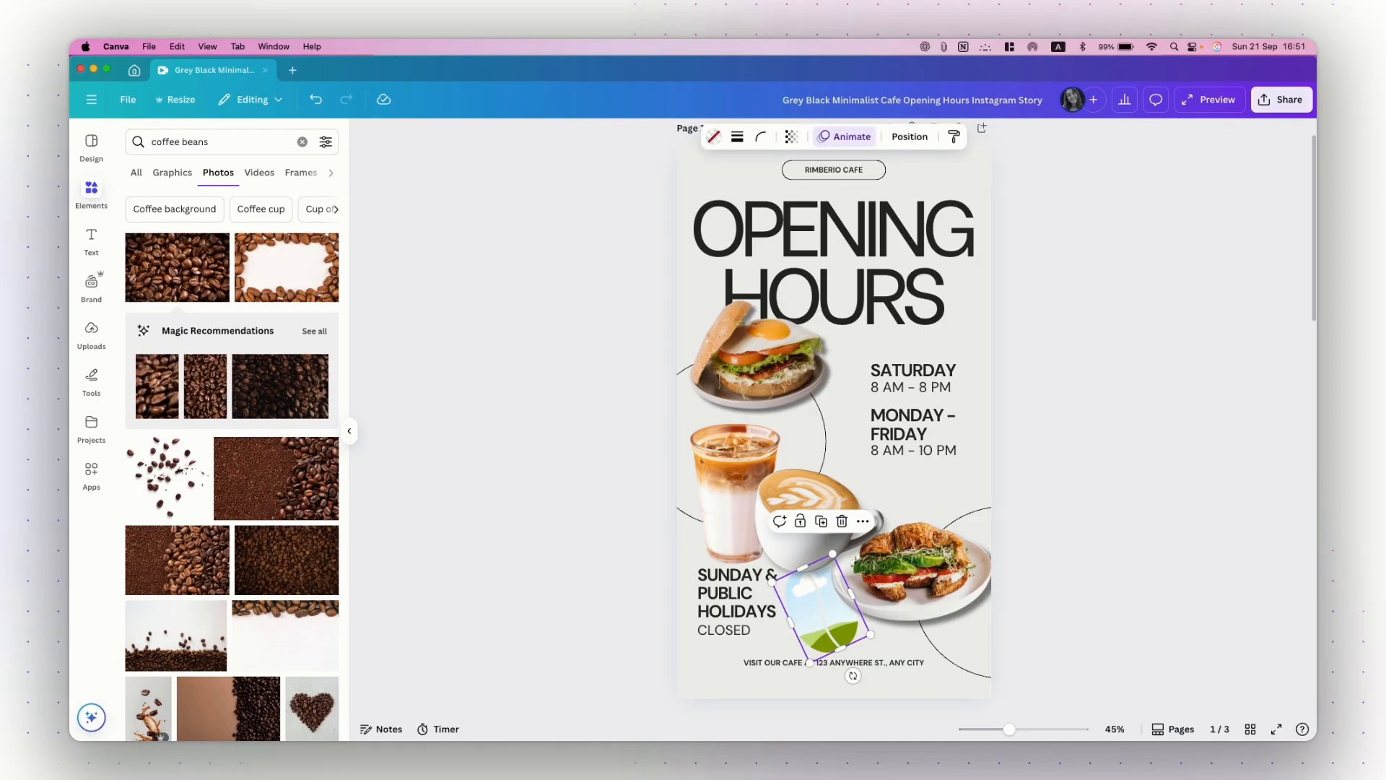
pyautogui.press('BackSpace')
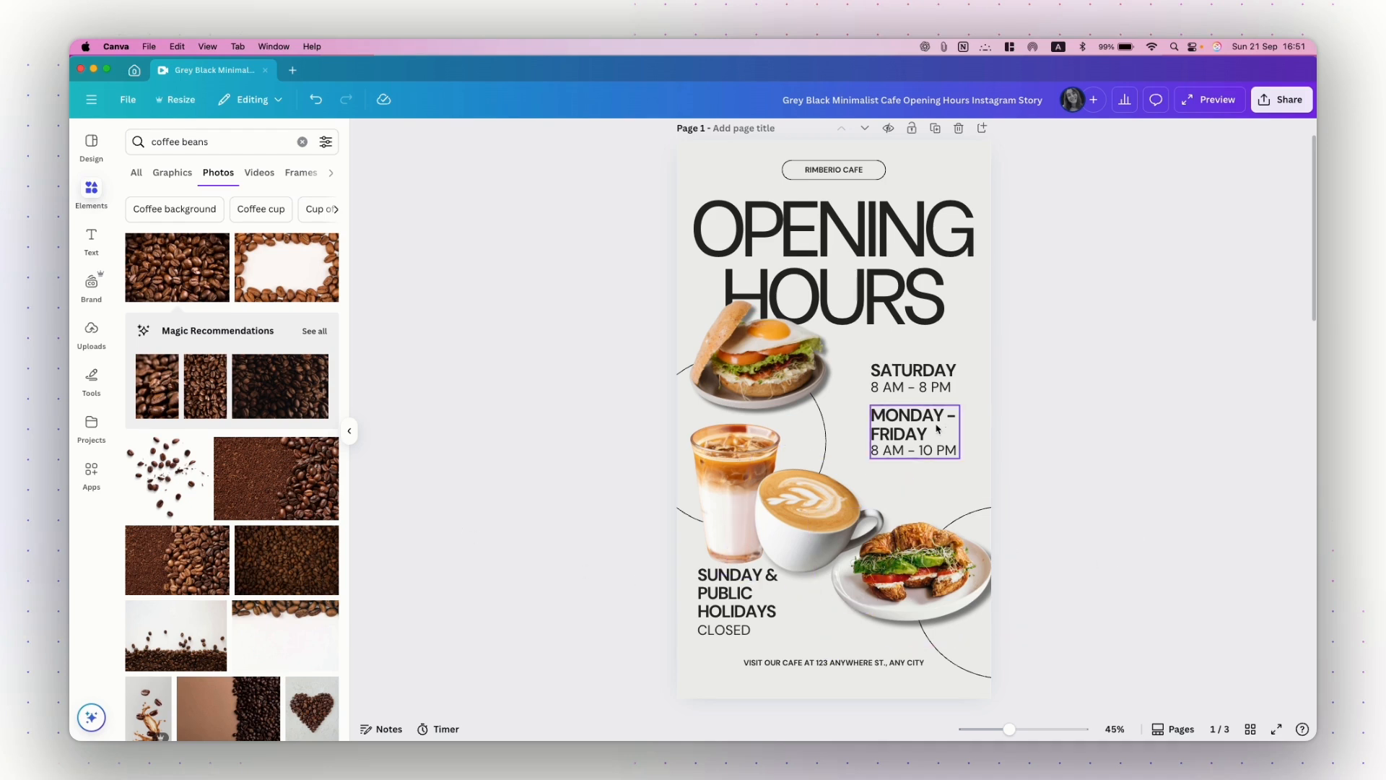
# - Ungroup the Saturday and Monday–Friday opening hours text blocks
pyautogui.click(891, 377)
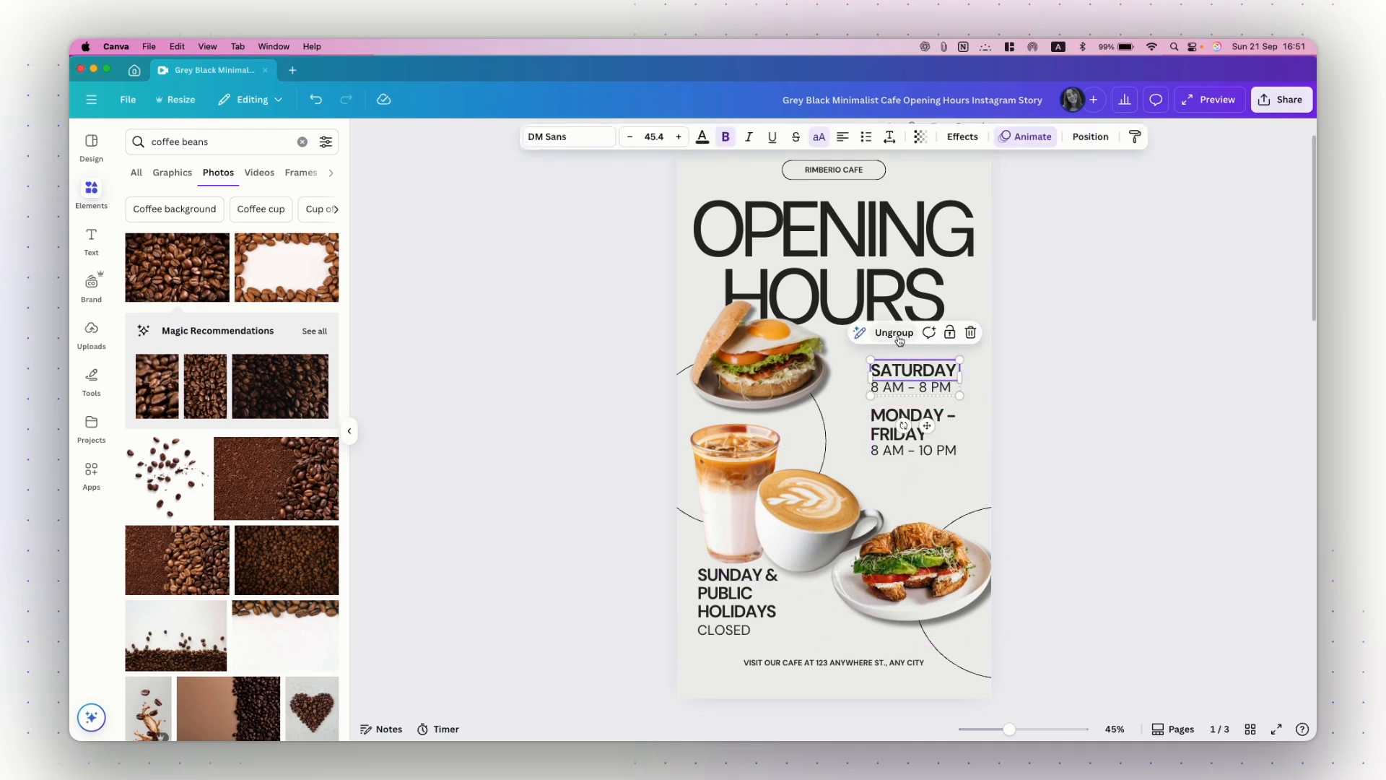
pyautogui.press('super+shift+g')
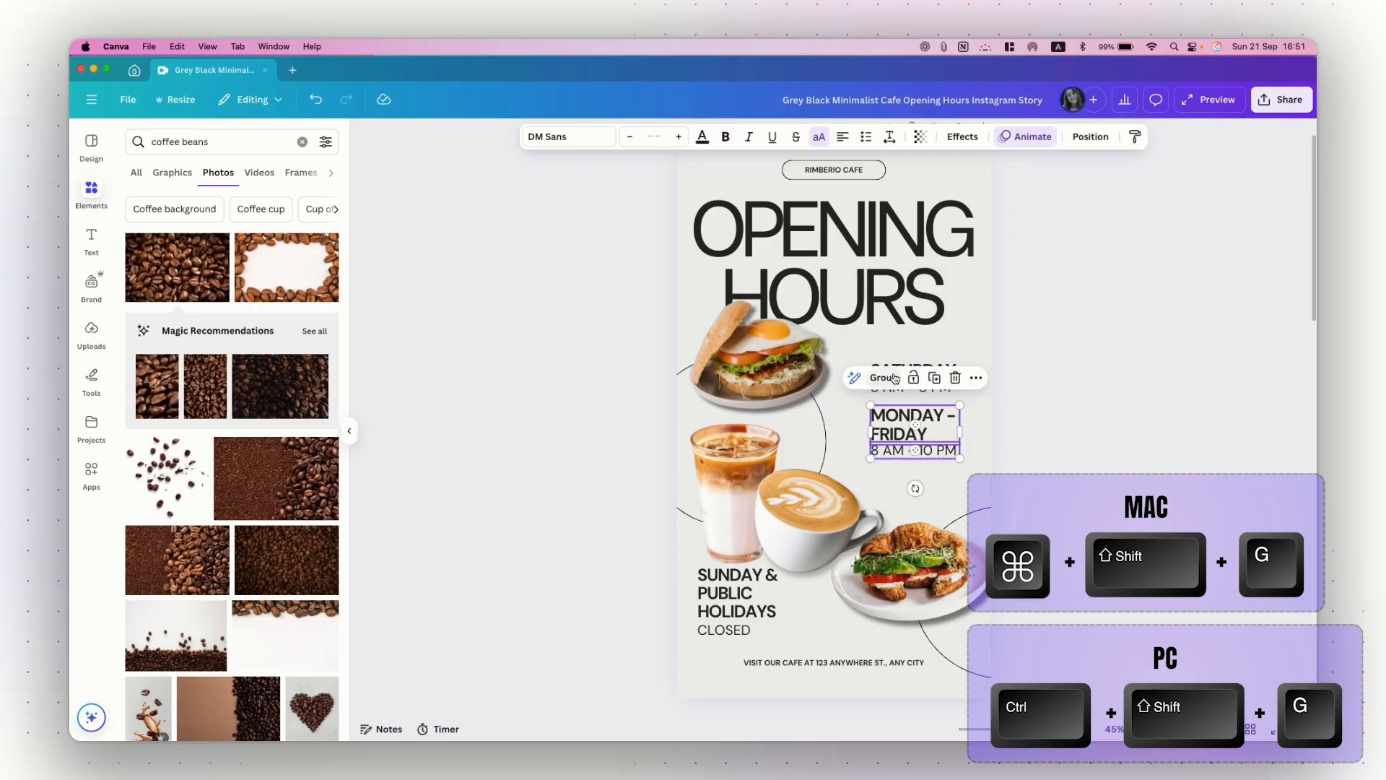
pyautogui.click(1091, 399)
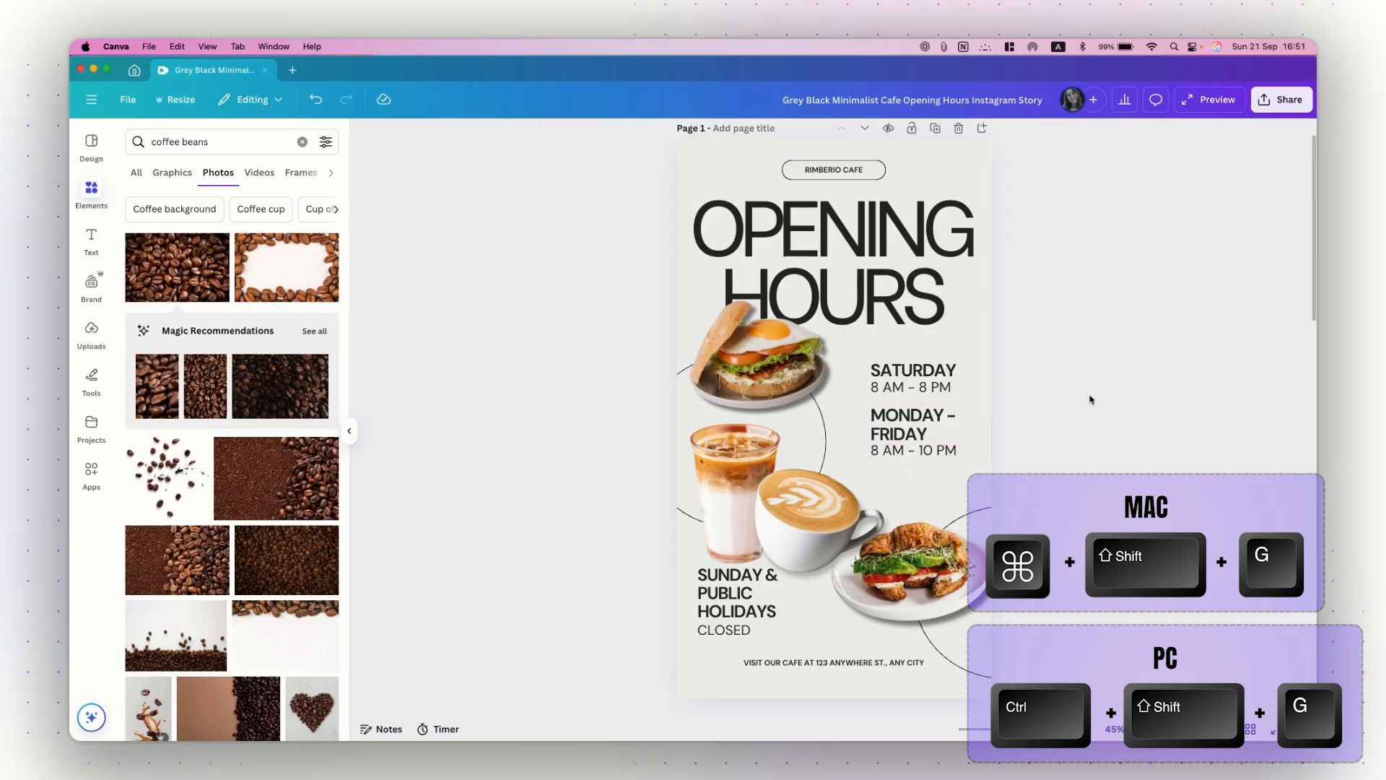
# - Swap the positions of the Saturday hours and the Monday–Friday hours on the cafe page
pyautogui.click(914, 394)
pyautogui.keyDown('shift'); pyautogui.click(903, 453); pyautogui.keyUp('shift')
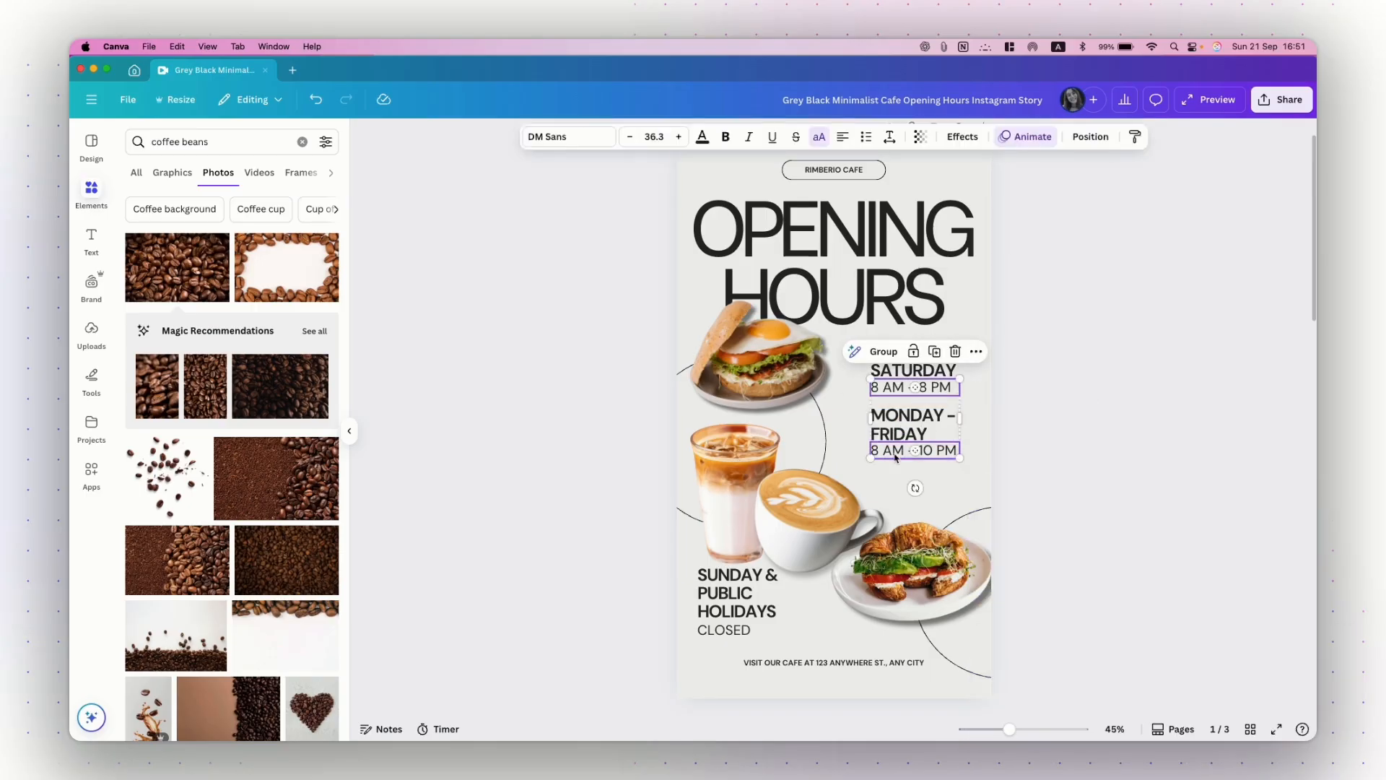
pyautogui.scroll(5, 950, 416)
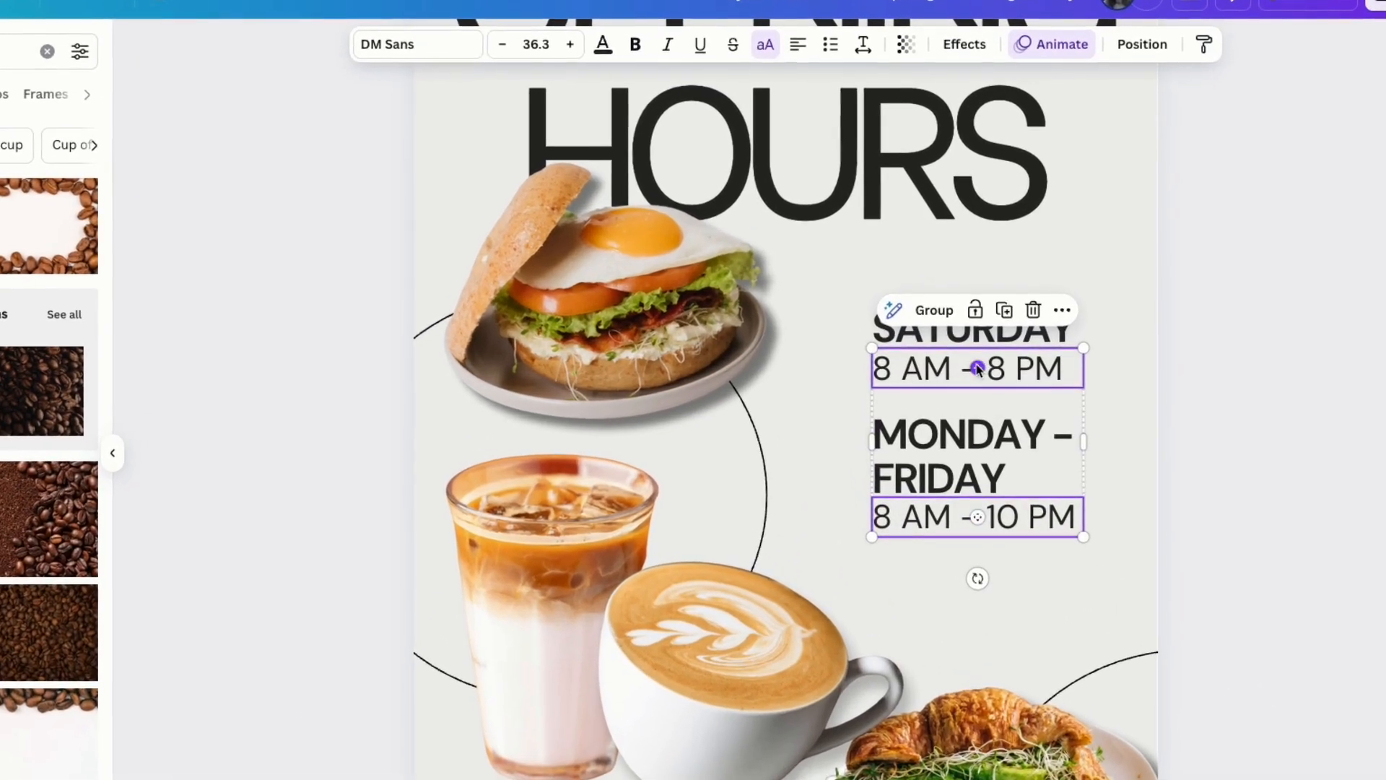
pyautogui.moveTo(976, 369); pyautogui.dragTo(978, 517)
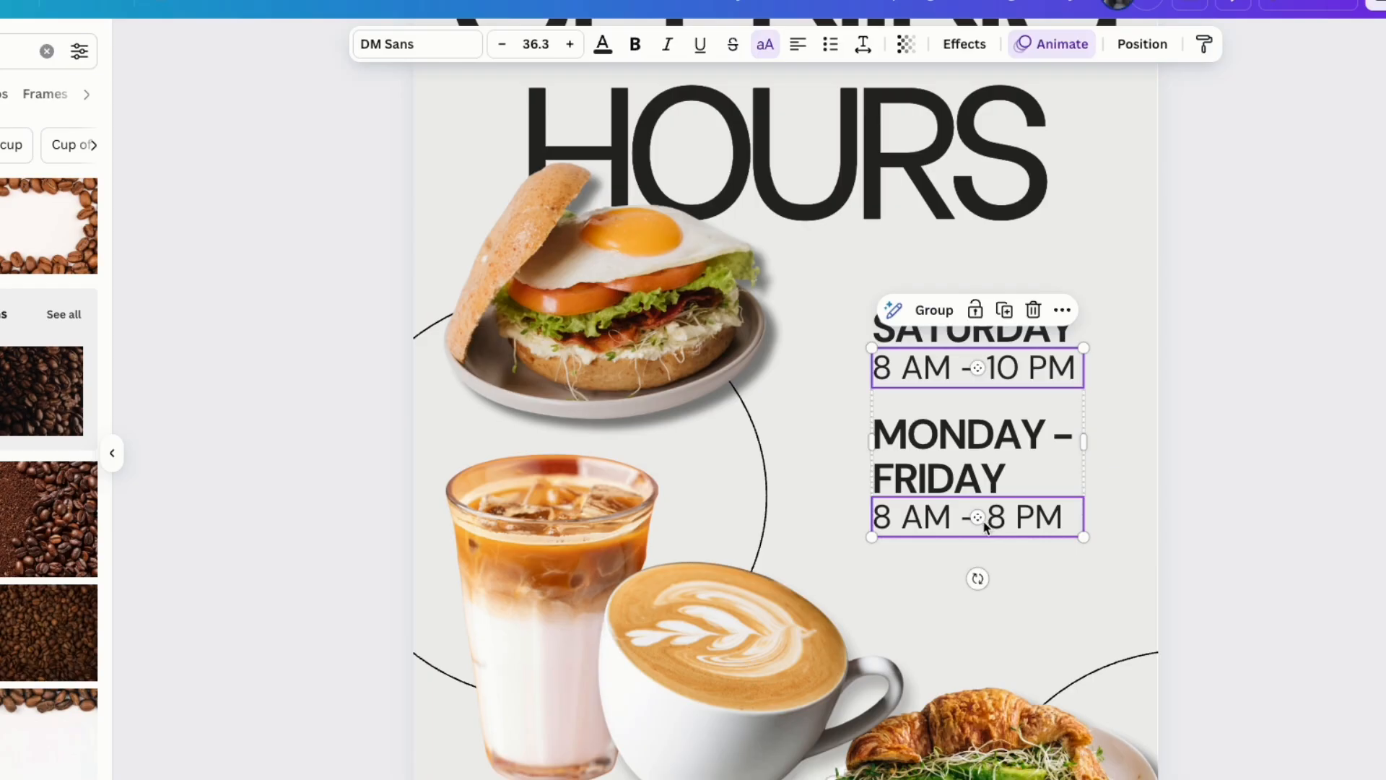
# - Try to swap the hours by hand: move the Saturday hours off the page and put the Monday–Friday hours under SATURDAY
pyautogui.moveTo(976, 519); pyautogui.dragTo(1151, 433)
pyautogui.click(1158, 430)
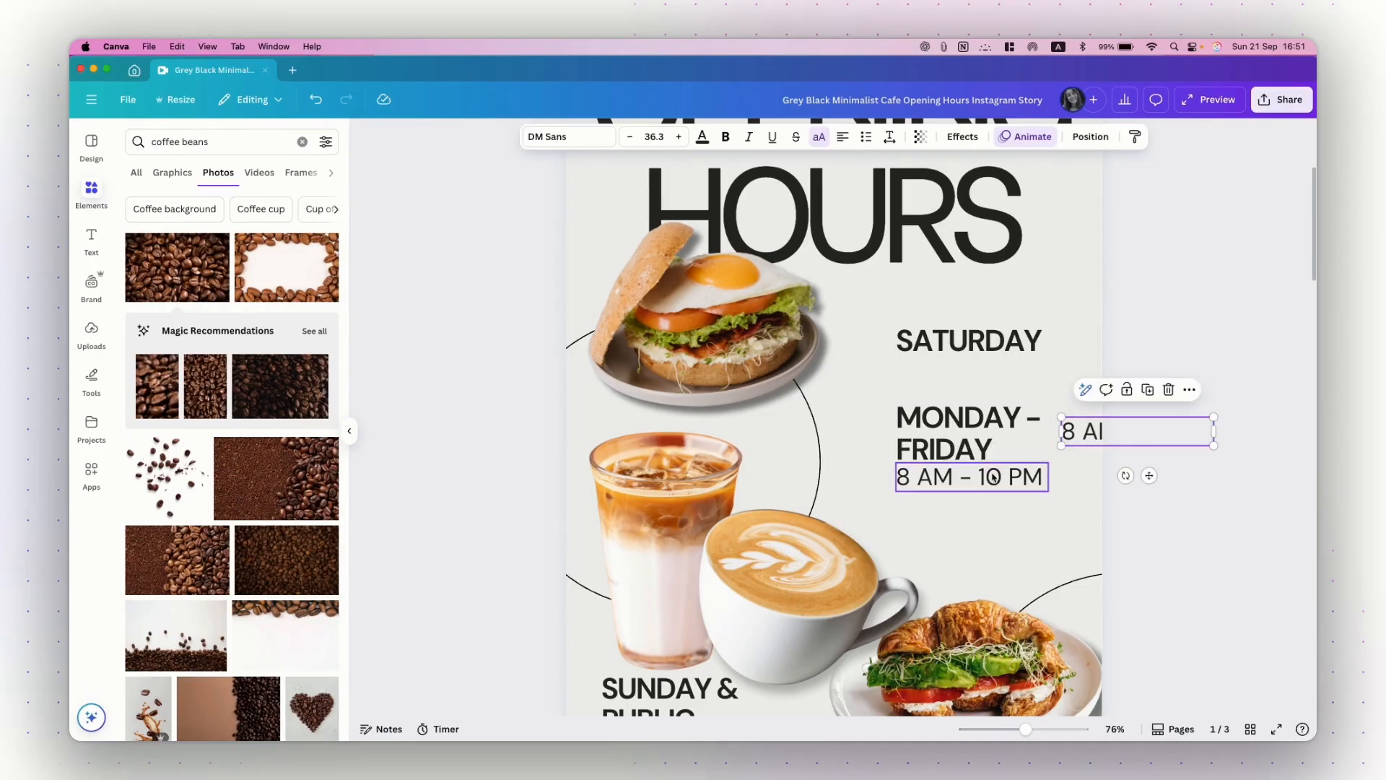
pyautogui.moveTo(993, 473); pyautogui.dragTo(996, 364)
pyautogui.moveTo(1078, 429); pyautogui.dragTo(921, 481)
# - Undo the manual moves of the two hours texts
pyautogui.press('super+z')
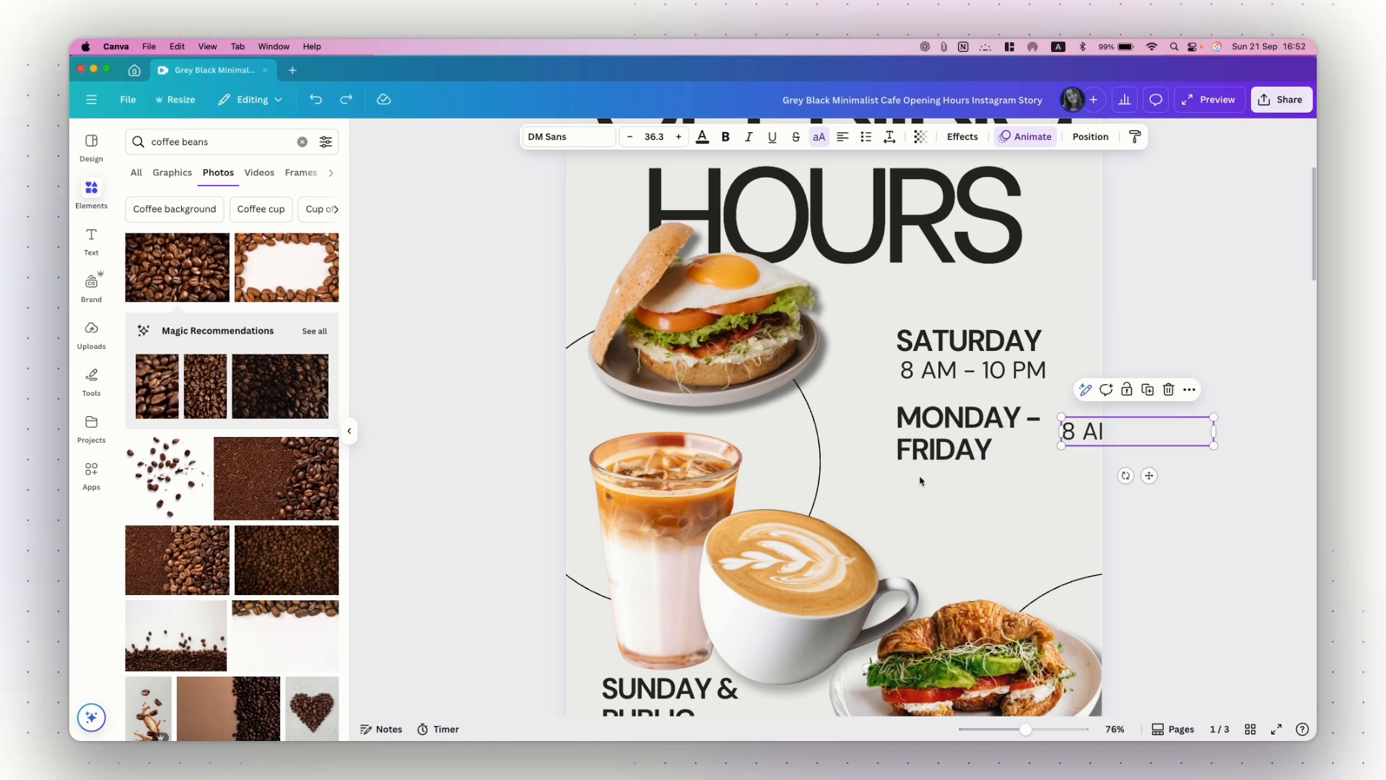
pyautogui.press('super+z')
pyautogui.press('super+z')
# - Swap three elements together so "8 AM – 10 PM" sits under SATURDAY and "8 AM – 8 PM" sits above the MONDAY – FRIDAY heading
pyautogui.keyDown('shift'); pyautogui.click(933, 372); pyautogui.keyUp('shift')
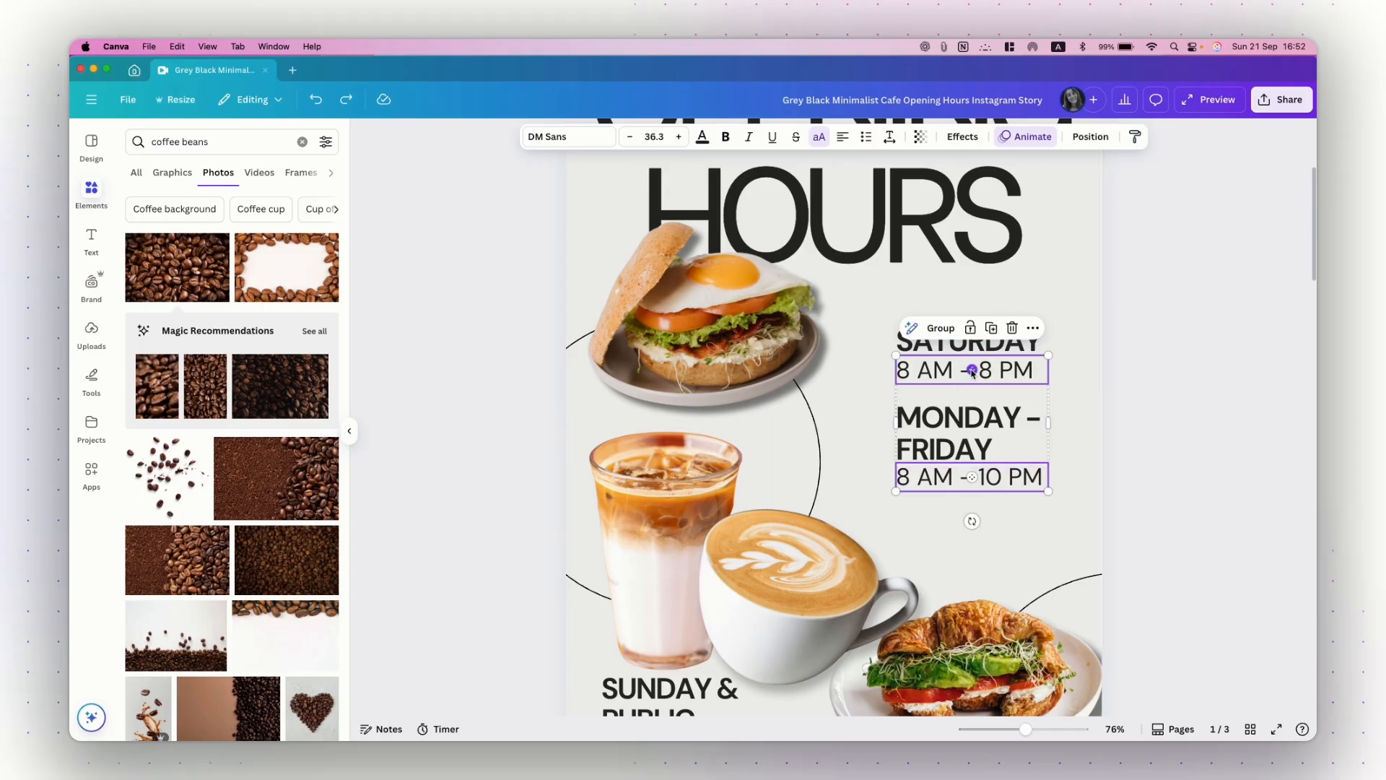
pyautogui.keyDown('shift'); pyautogui.click(945, 435); pyautogui.keyUp('shift')
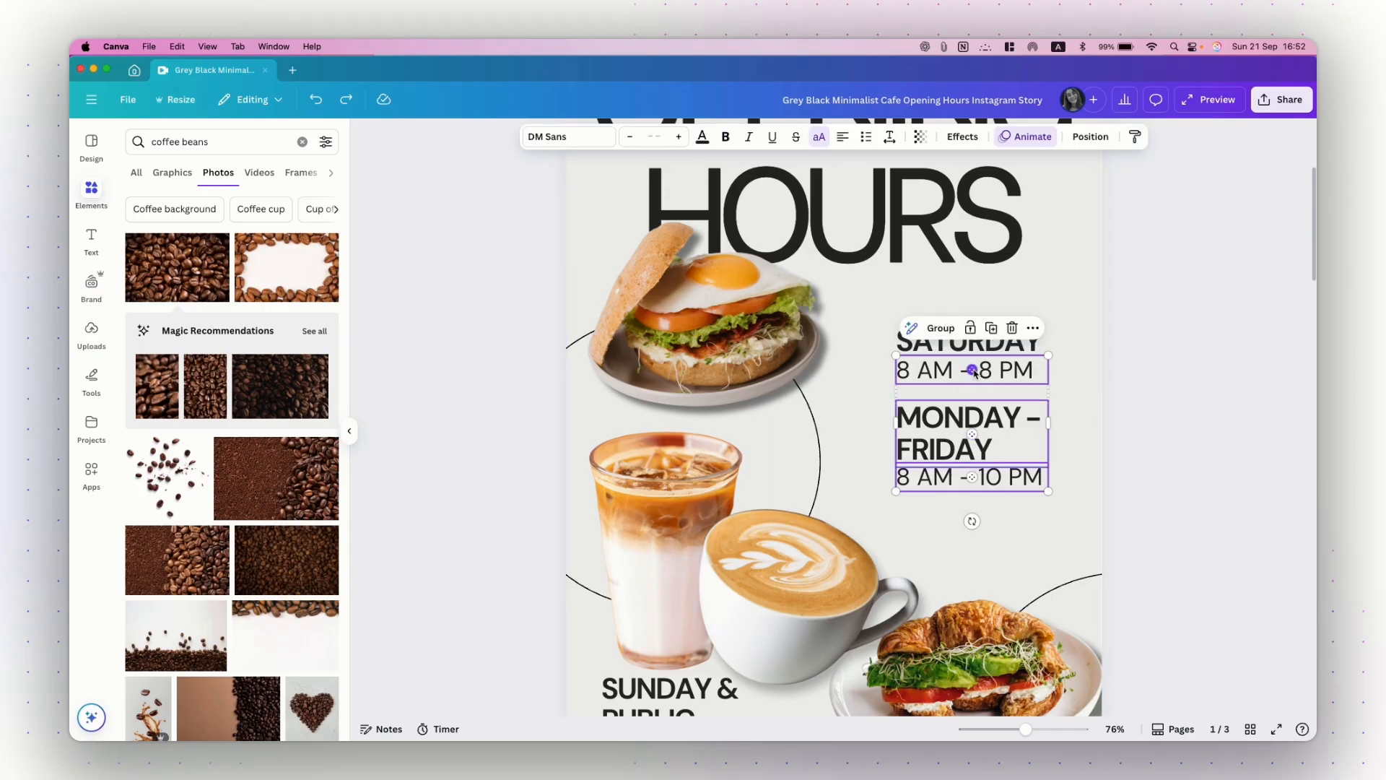
pyautogui.moveTo(975, 435); pyautogui.dragTo(971, 476)
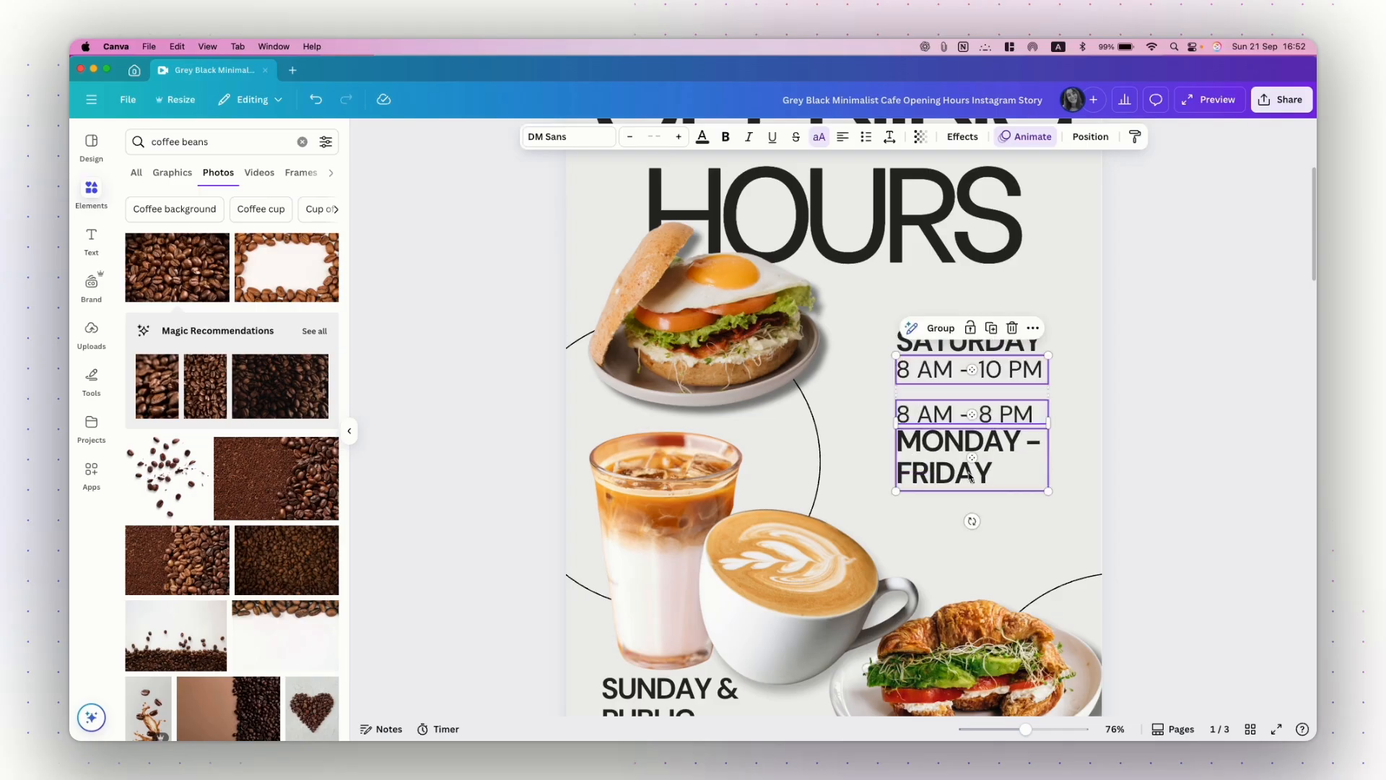
pyautogui.click(1114, 401)
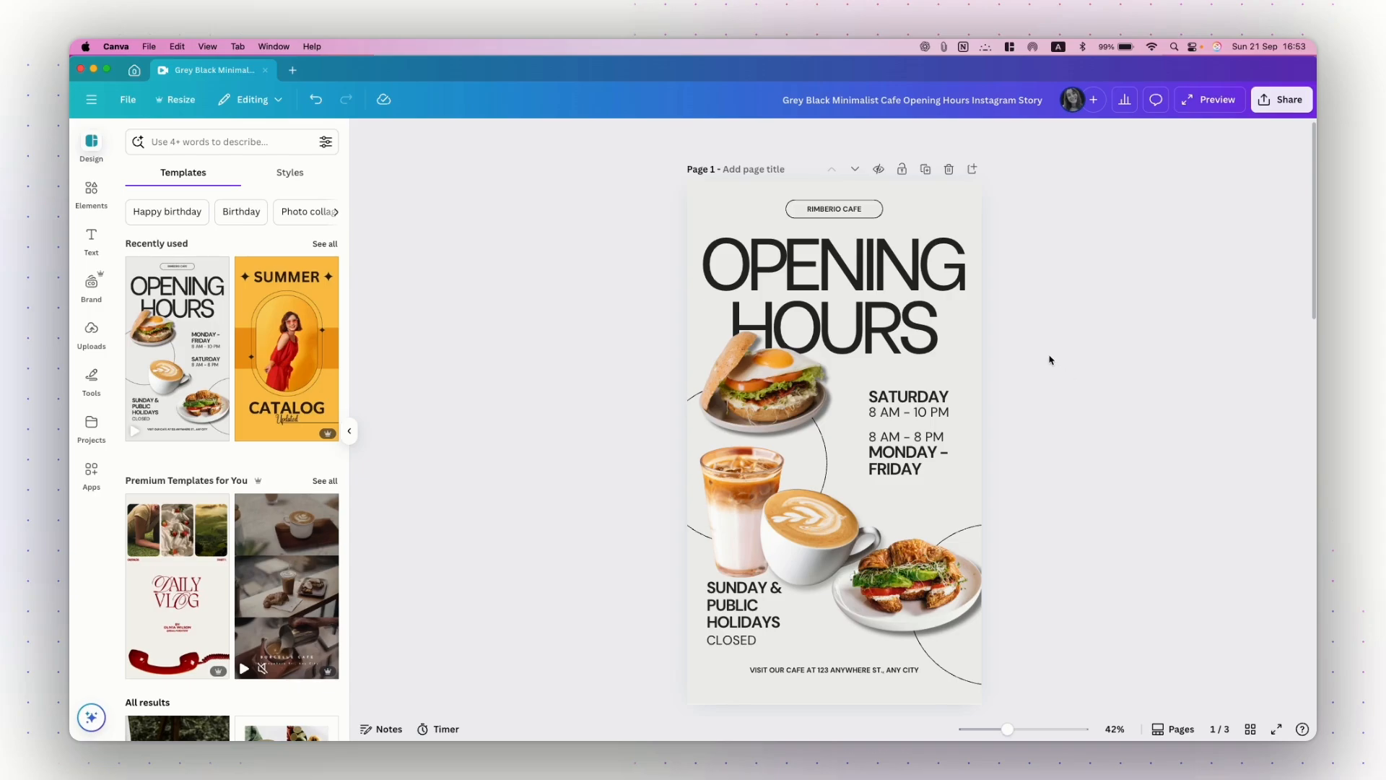
# - Increase the OPENING HOURS heading's font size to 208, and reduce it to 206
pyautogui.click(867, 302)
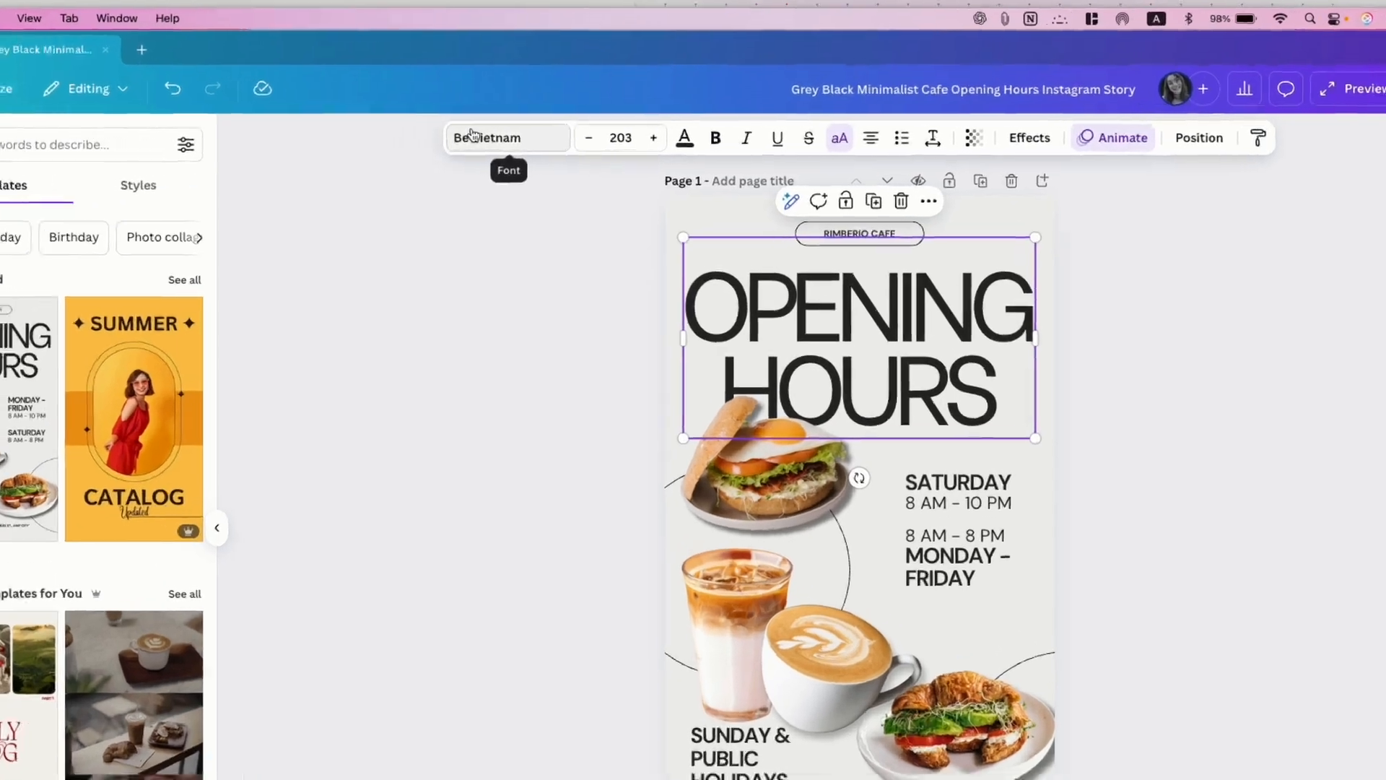
pyautogui.click(650, 141)
pyautogui.click(650, 142)
pyautogui.click(650, 142)
pyautogui.click(649, 141)
pyautogui.click(650, 142)
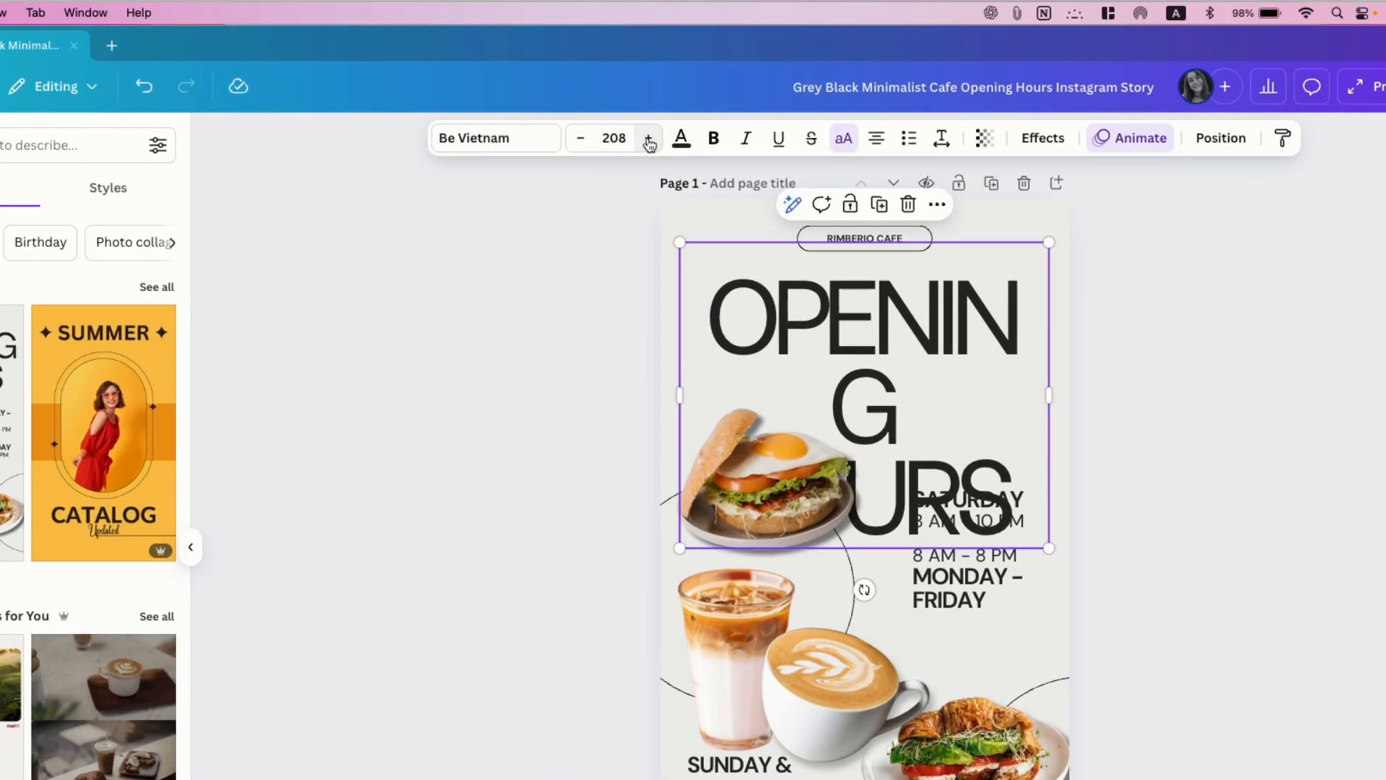
pyautogui.click(581, 142)
pyautogui.click(581, 142)
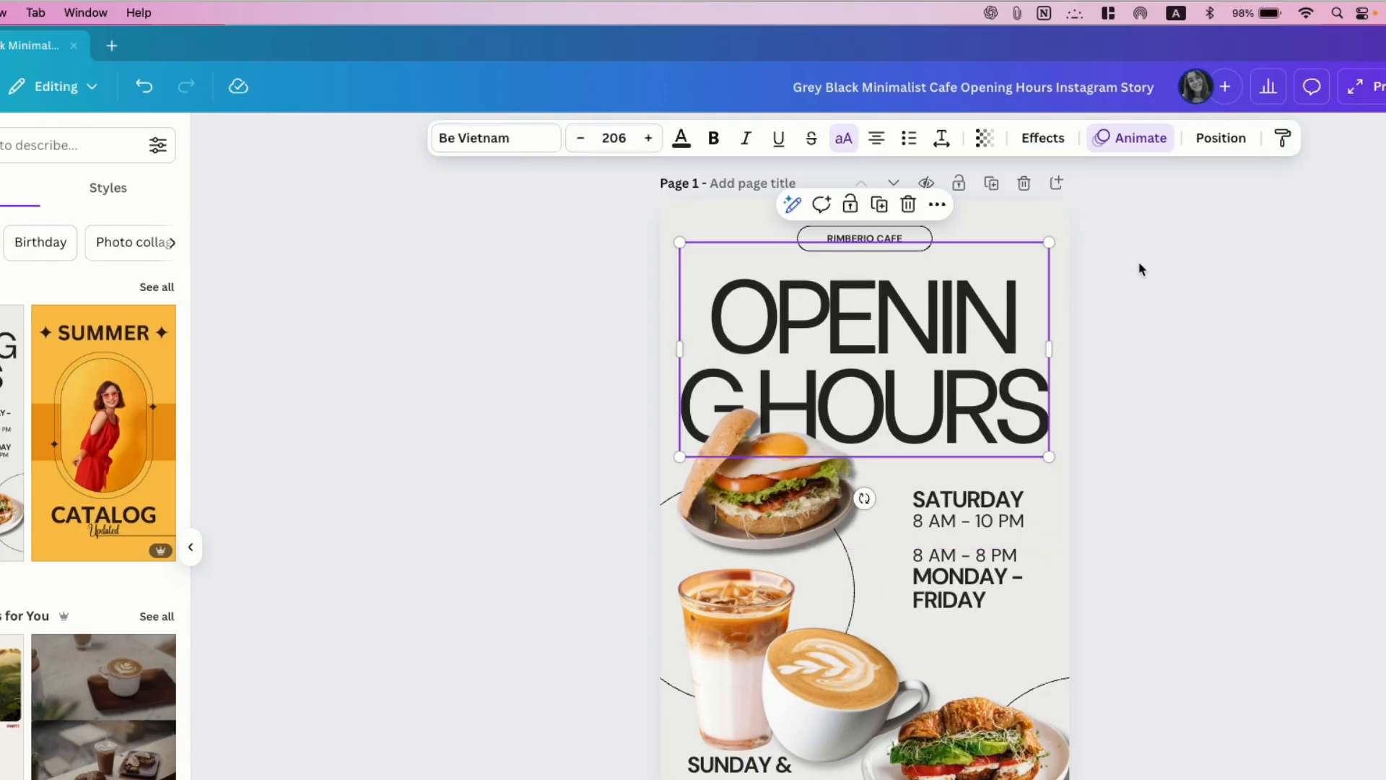
# - Scale the OPENING HOURS heading down to font size 184 and narrow its text box until OPENING breaks across lines
pyautogui.moveTo(1048, 460); pyautogui.dragTo(1010, 433)
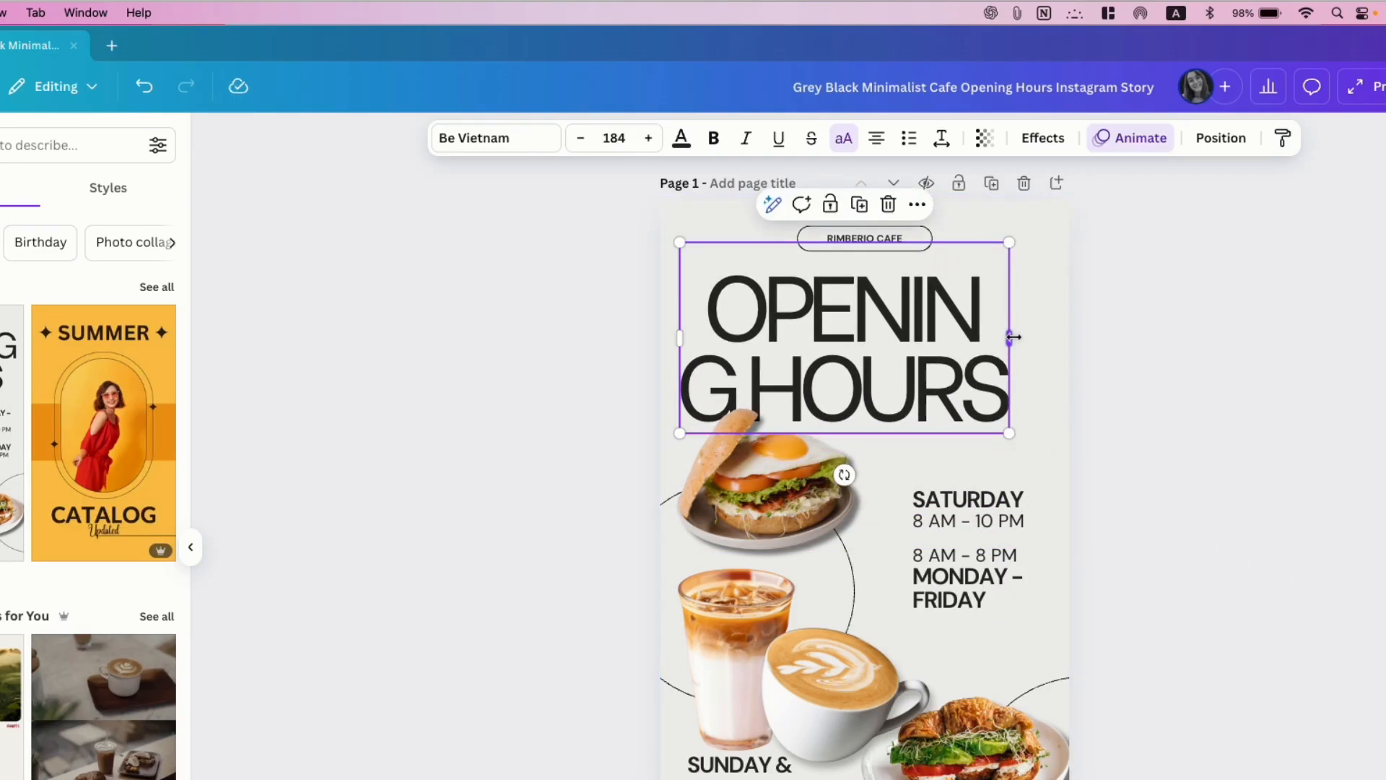
pyautogui.moveTo(1014, 337)
pyautogui.mouseDown()
pyautogui.moveTo(1001, 372)
pyautogui.moveTo(1020, 334)
pyautogui.mouseUp()
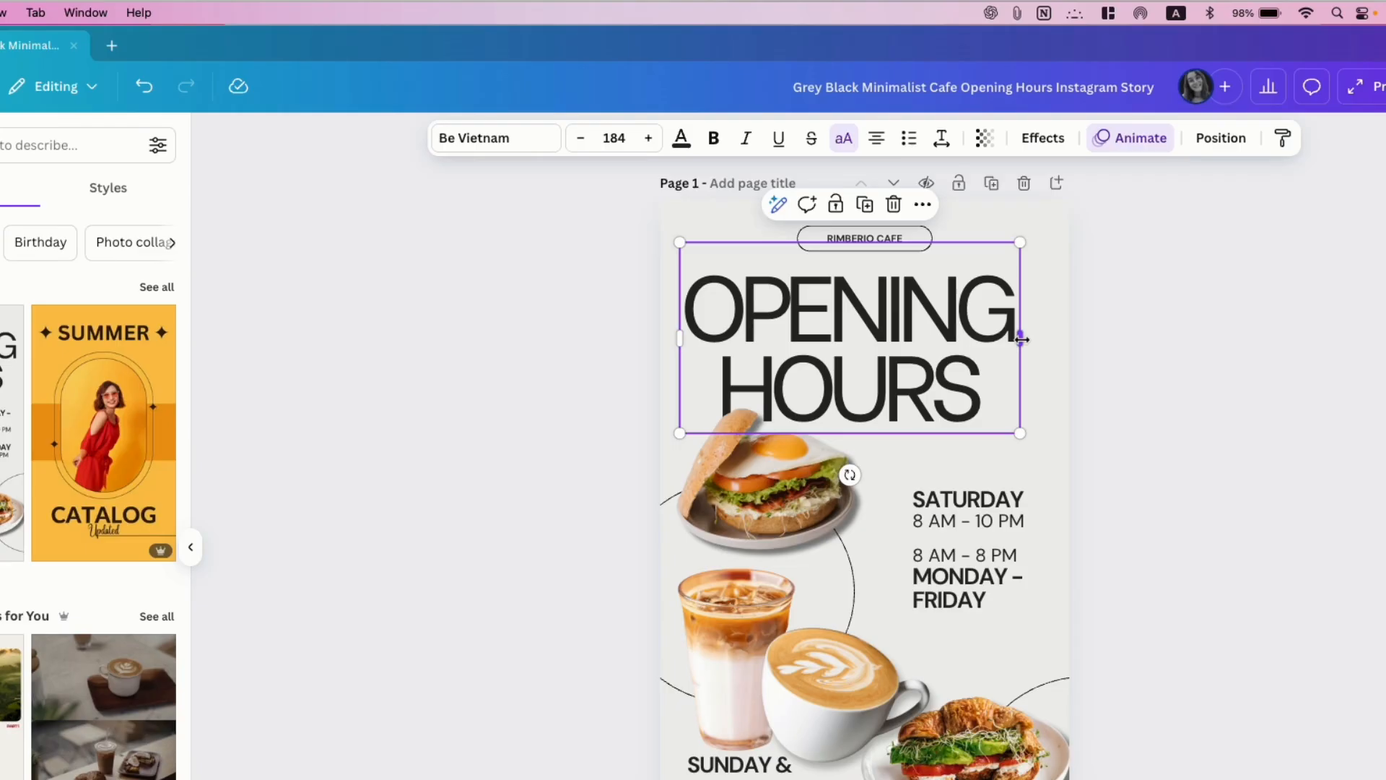
pyautogui.moveTo(1025, 340); pyautogui.dragTo(969, 368)
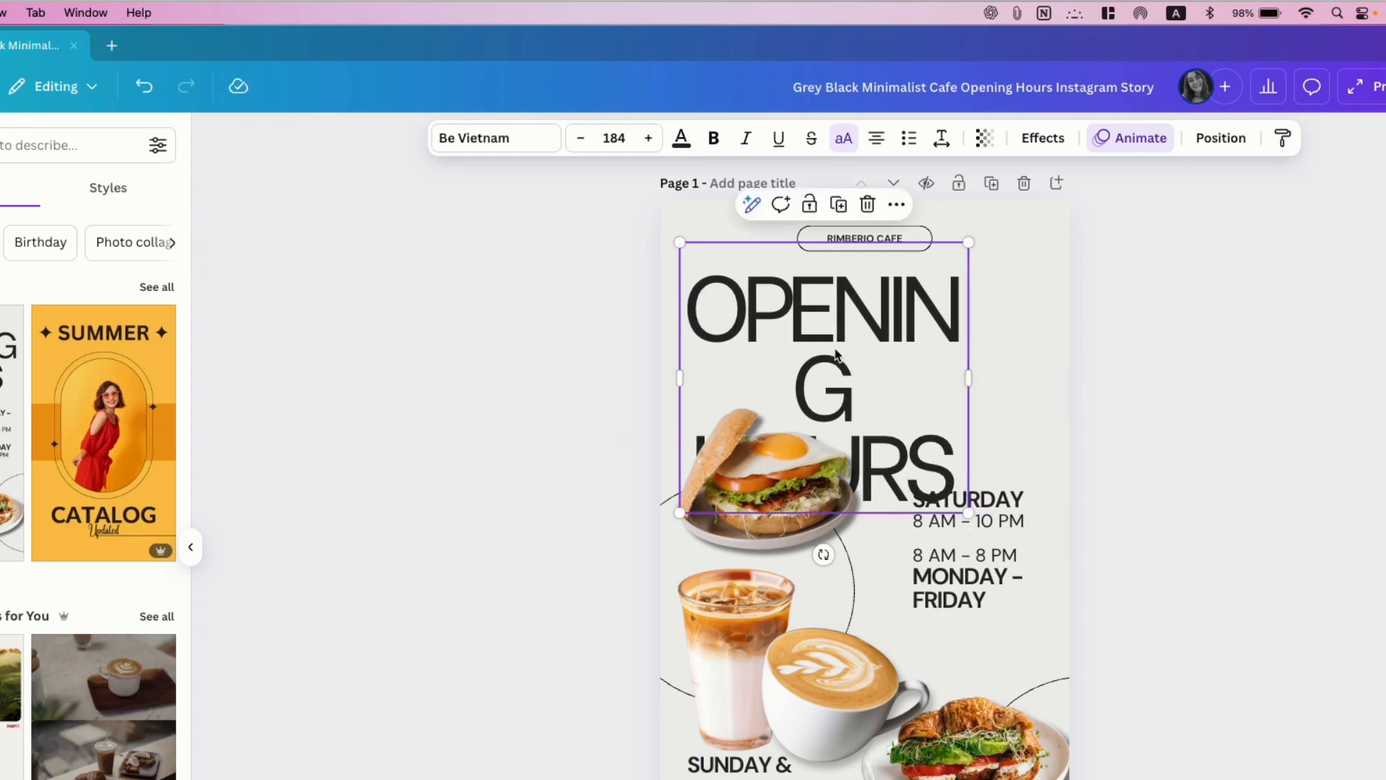
# - Reduce the OPENING HOURS heading's font size to about 162 and shift its box slightly right, near the page centre
pyautogui.click(581, 138)
pyautogui.click(581, 139)
pyautogui.click(581, 138)
pyautogui.click(580, 139)
pyautogui.click(580, 139)
pyautogui.click(581, 138)
pyautogui.click(580, 138)
pyautogui.moveTo(815, 355); pyautogui.dragTo(846, 358)
pyautogui.click(581, 139)
pyautogui.click(581, 139)
pyautogui.click(581, 139)
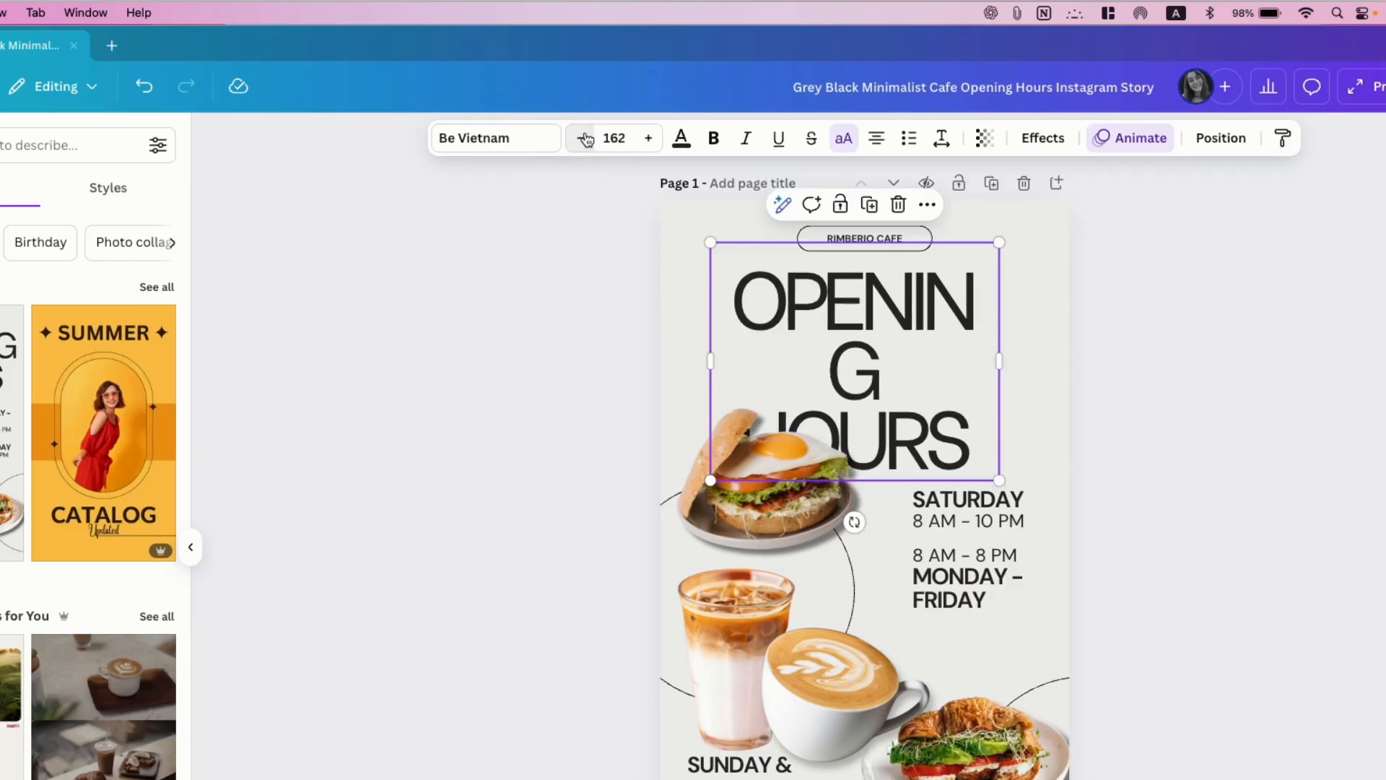
# - Set the OPENING HOURS heading's font size to 104, and scale the heading up to span most of the page width
pyautogui.click(618, 138)
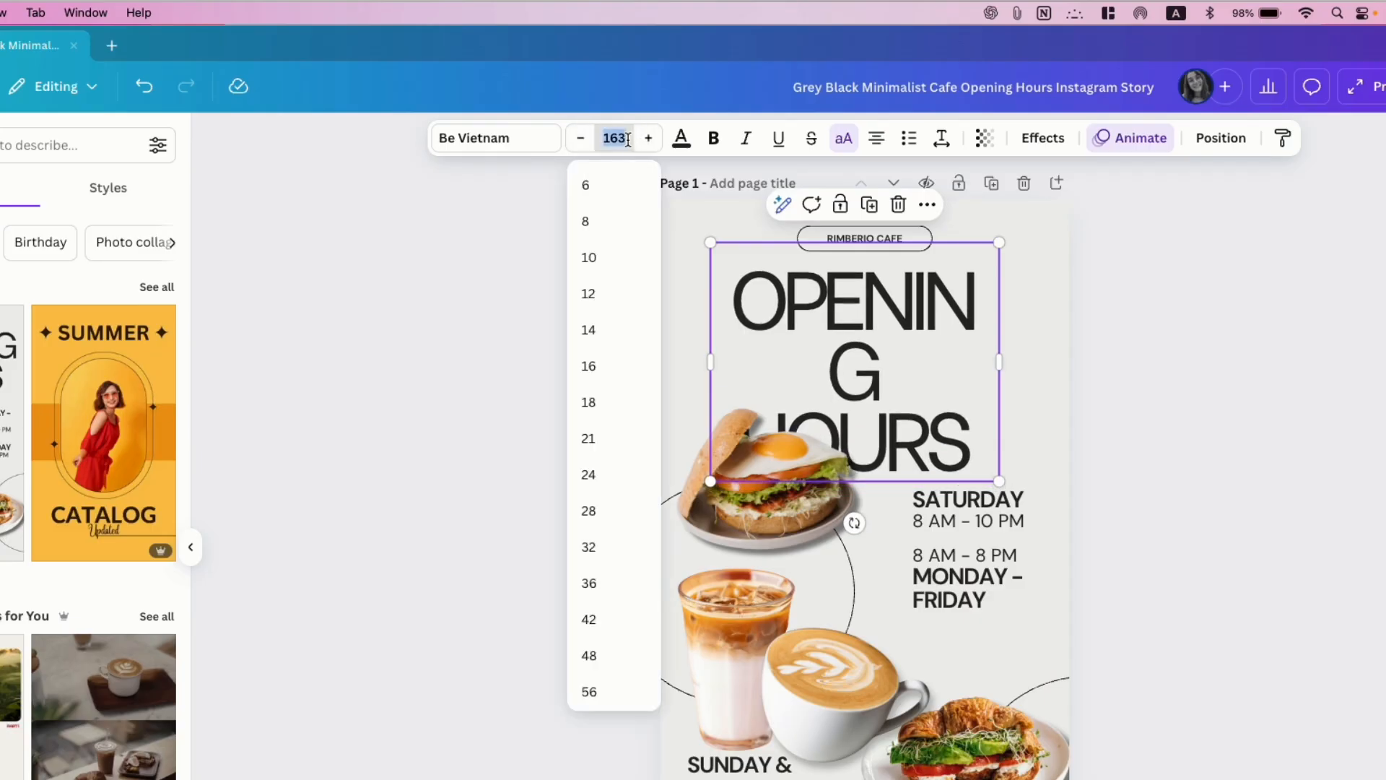
pyautogui.scroll(-5, 622, 563)
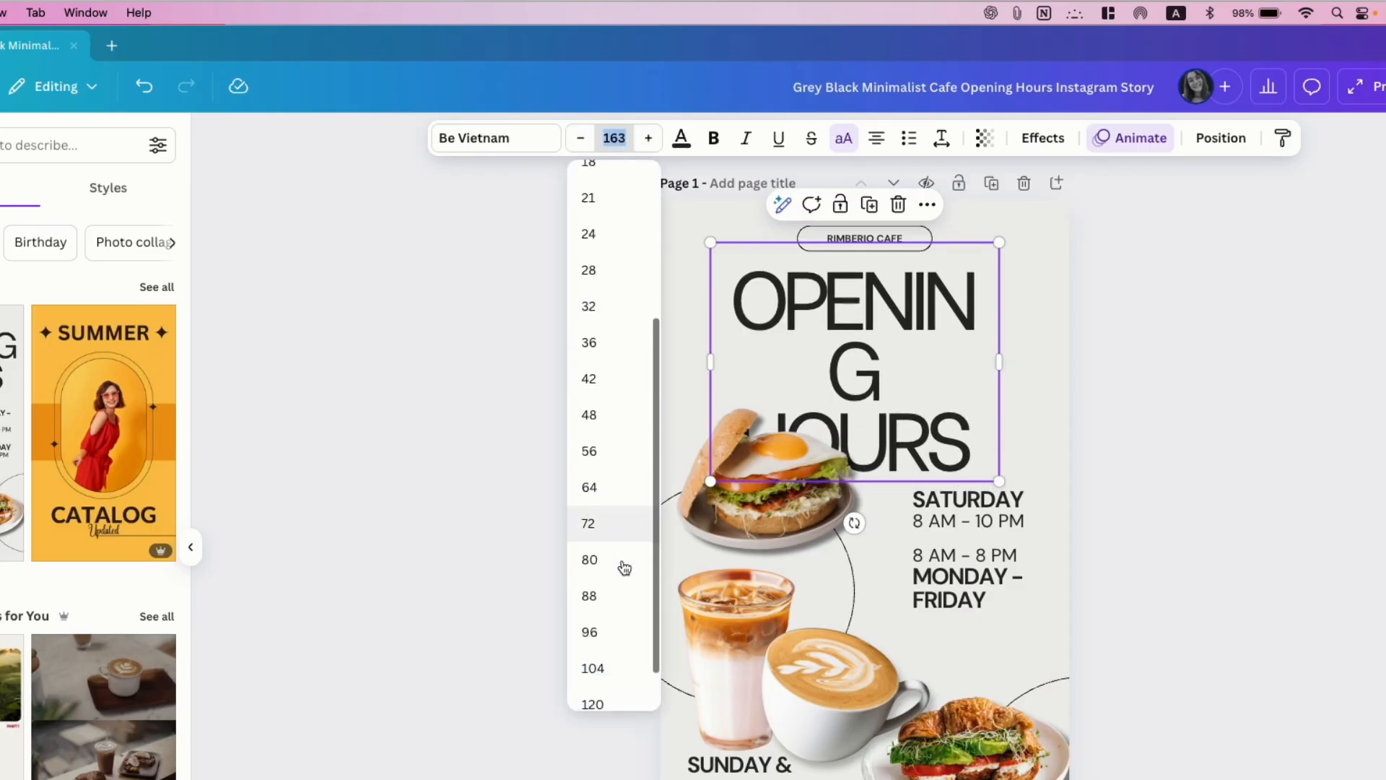
pyautogui.click(600, 626)
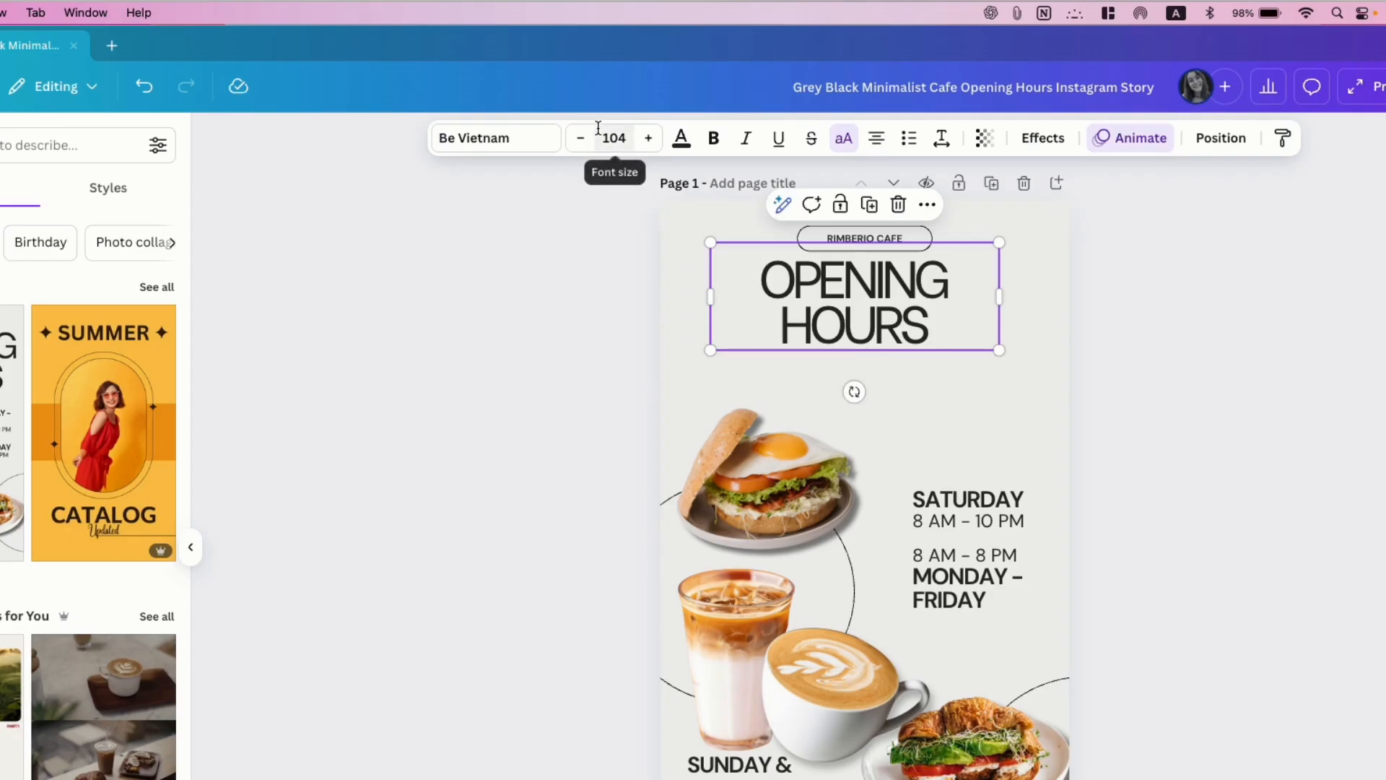
pyautogui.moveTo(710, 350); pyautogui.dragTo(678, 429)
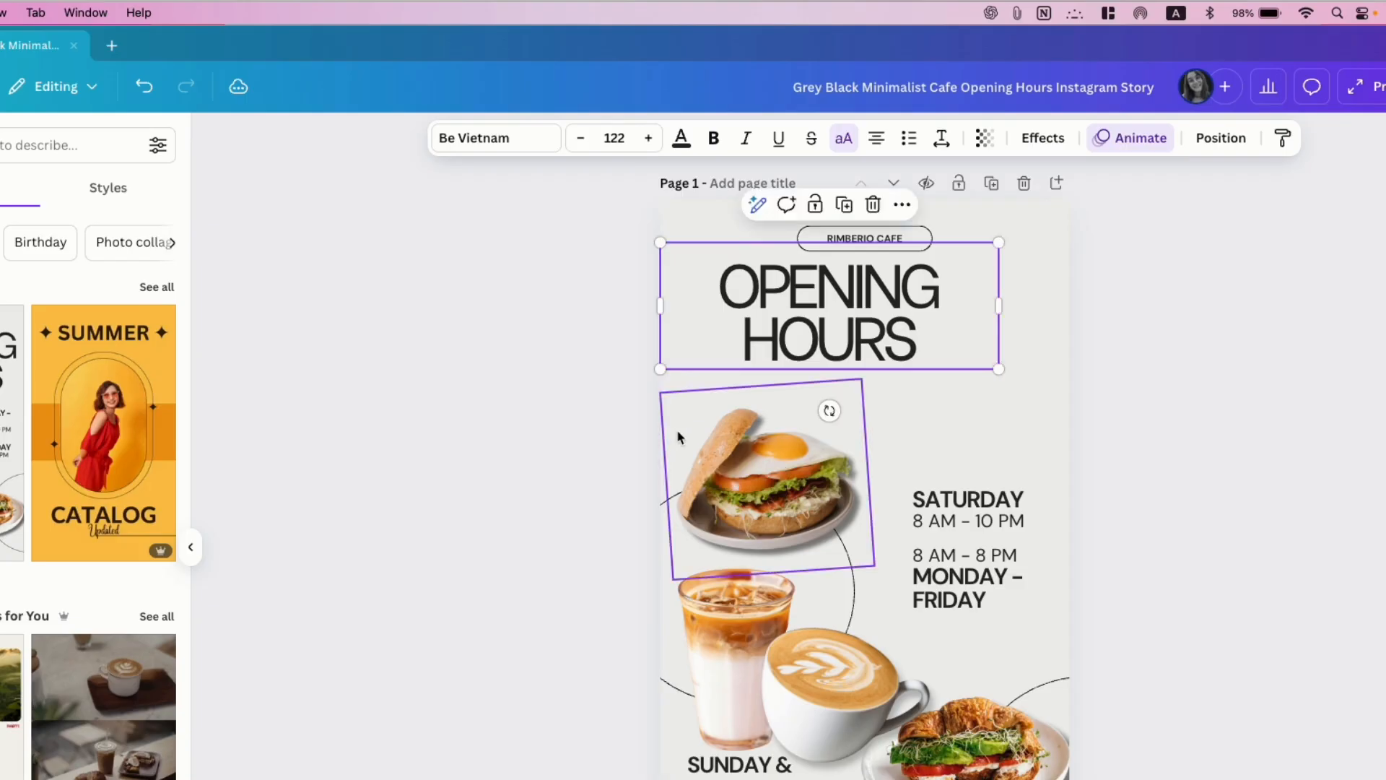
pyautogui.click(1164, 341)
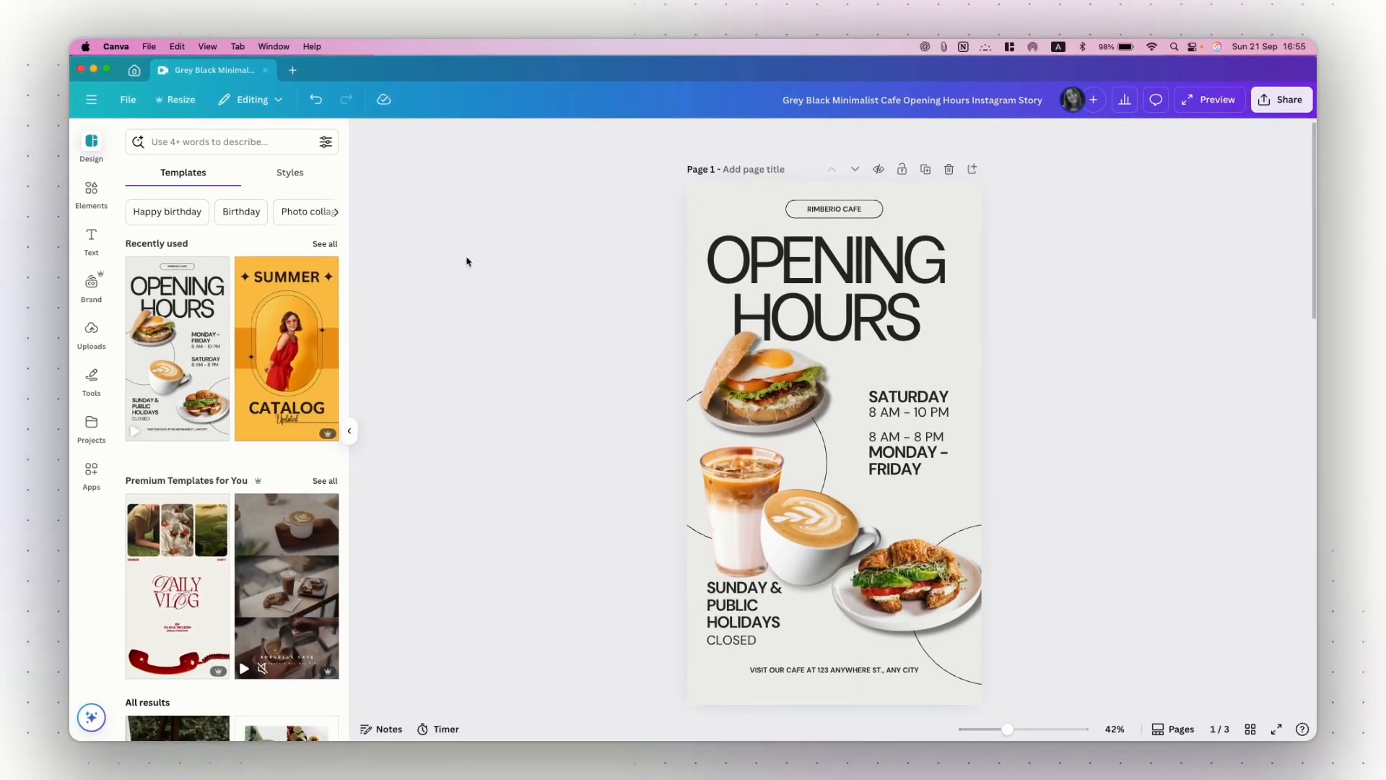
# - Add a new text box and place it below the MONDAY – FRIDAY heading, in line with the opening hours
pyautogui.click(91, 236)
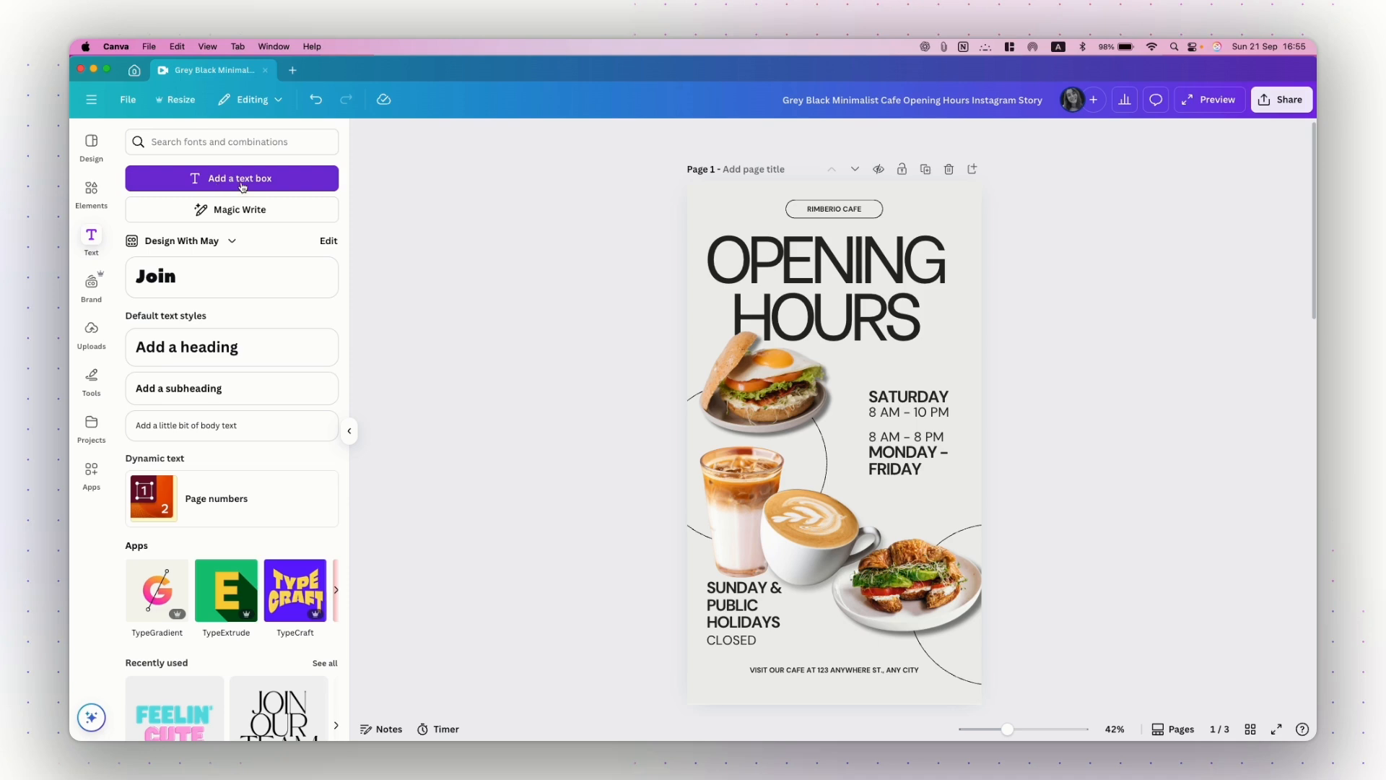
pyautogui.press('t')
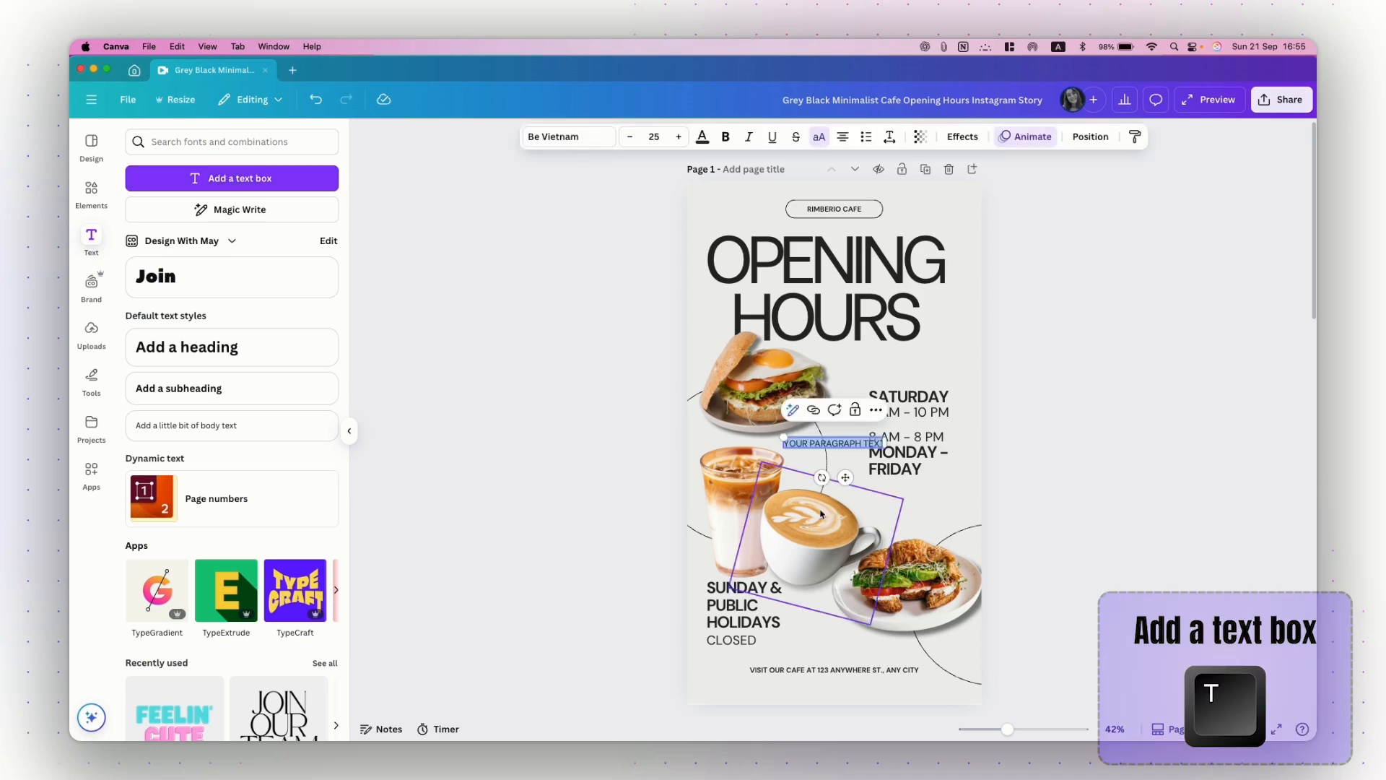
pyautogui.moveTo(845, 477); pyautogui.dragTo(853, 481)
pyautogui.scroll(3, 819, 462)
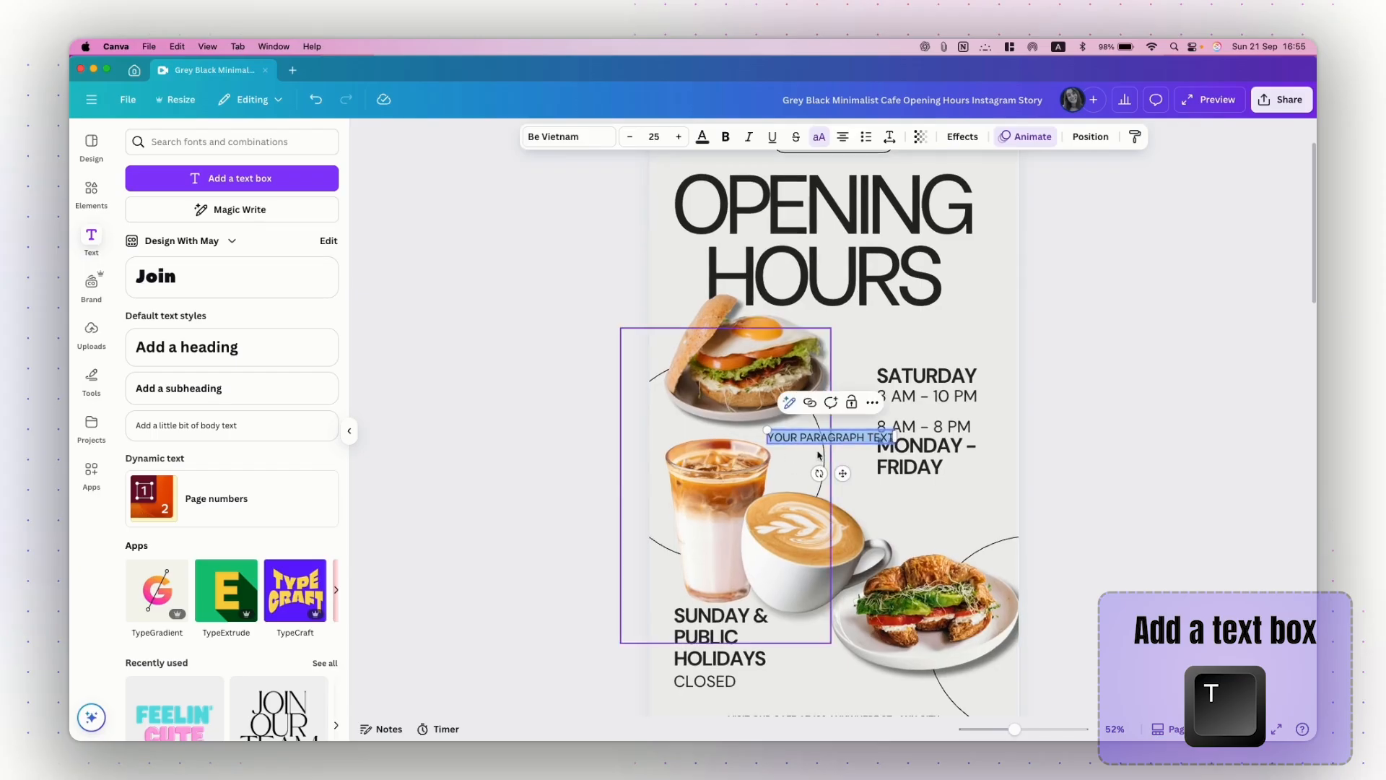
pyautogui.scroll(-3, 866, 476)
pyautogui.moveTo(916, 359); pyautogui.dragTo(1036, 412)
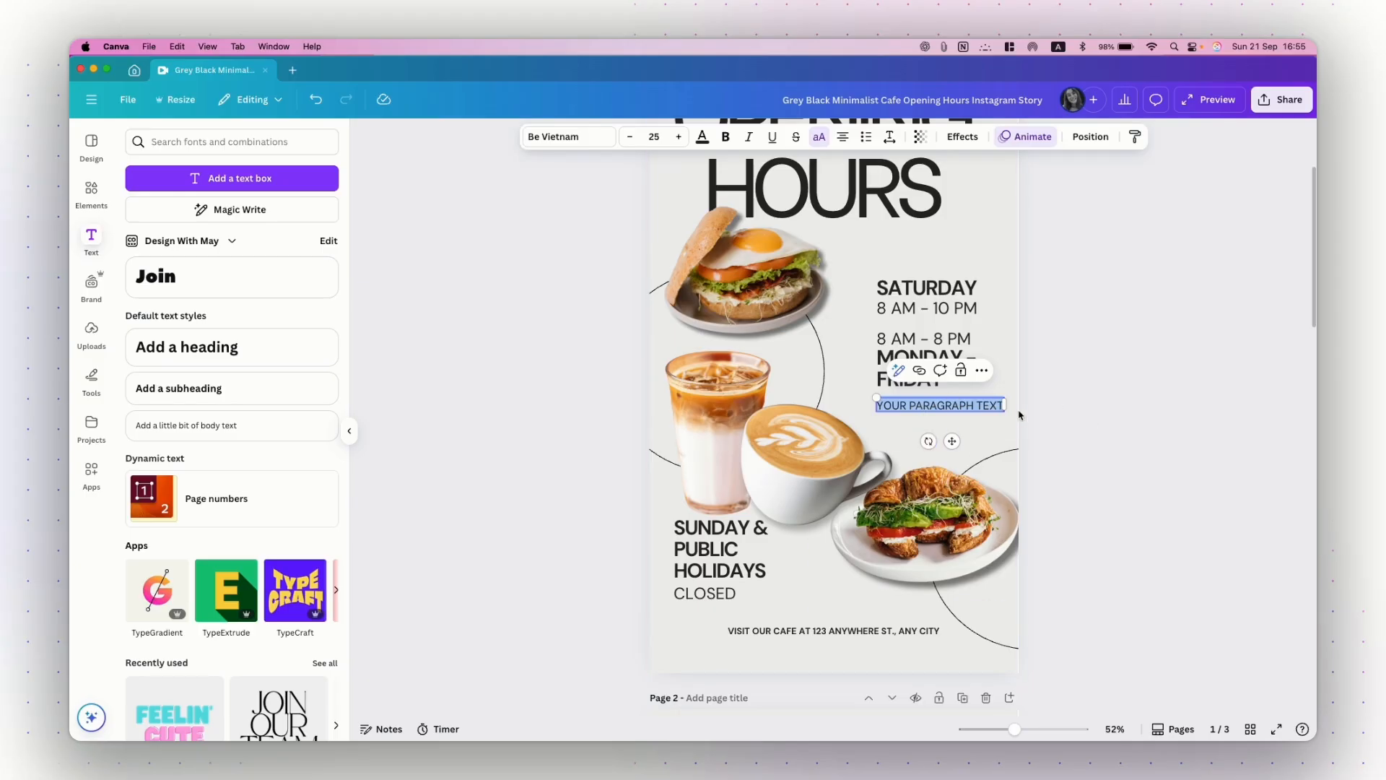
# - Enter "COME VISIT US" in the new text box, line the box up with the opening hours, and left-align its text
pyautogui.write('COME VIS')
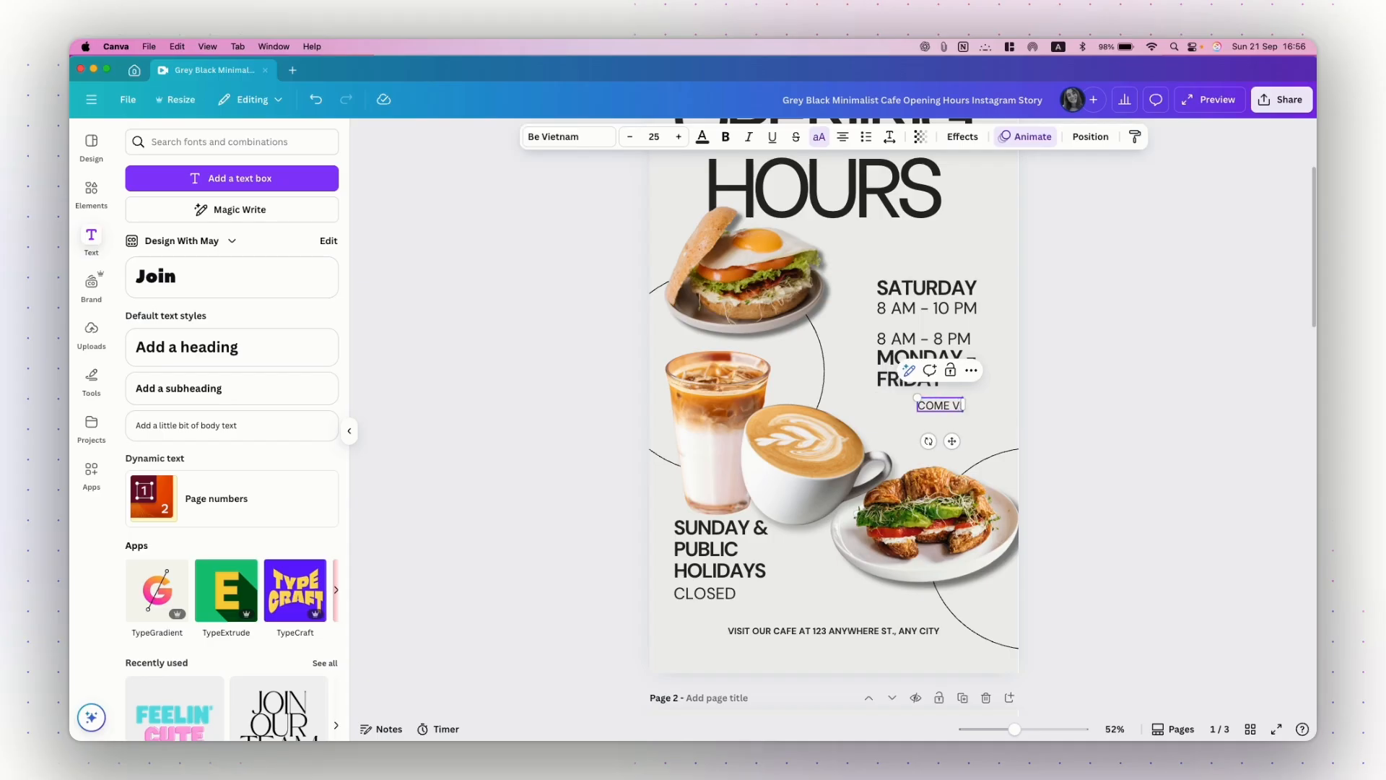
pyautogui.write('IT US')
pyautogui.moveTo(899, 405); pyautogui.dragTo(871, 405)
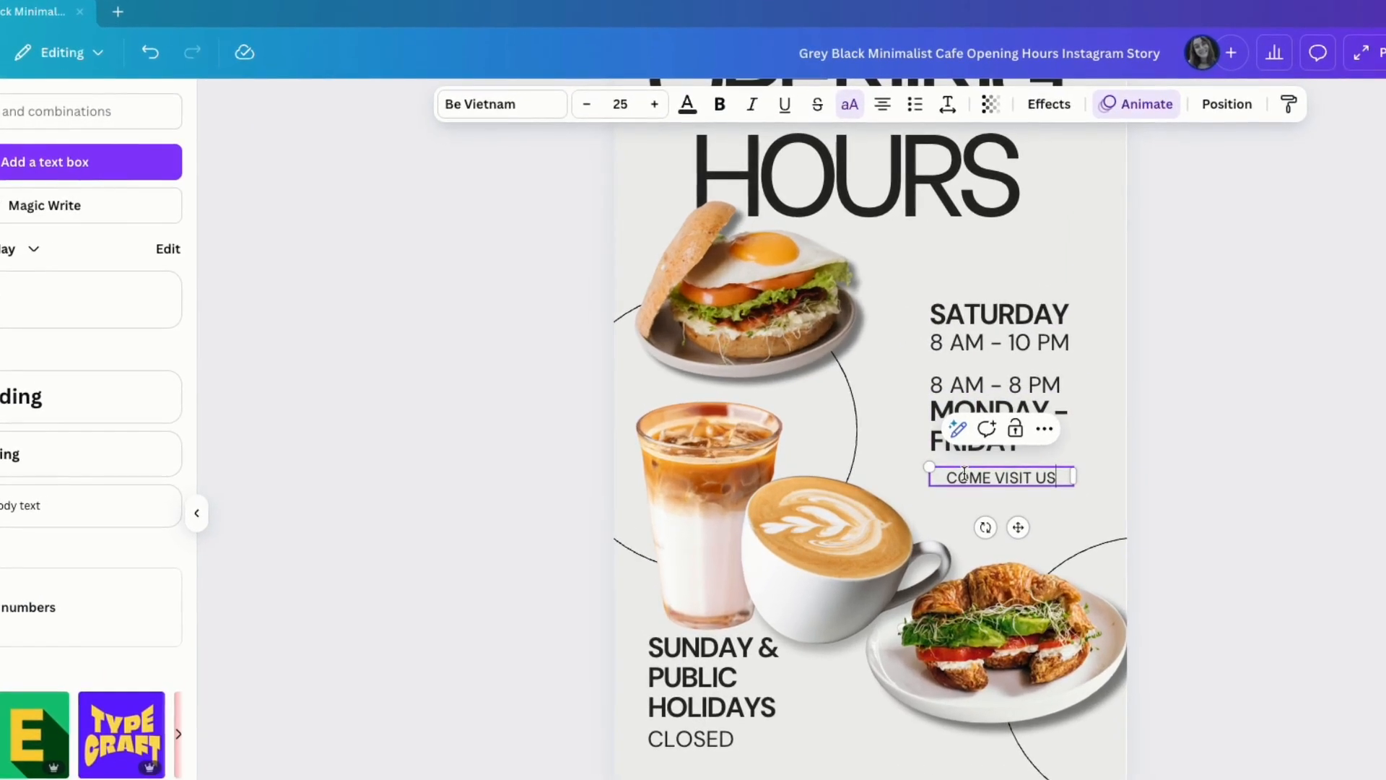
pyautogui.click(886, 108)
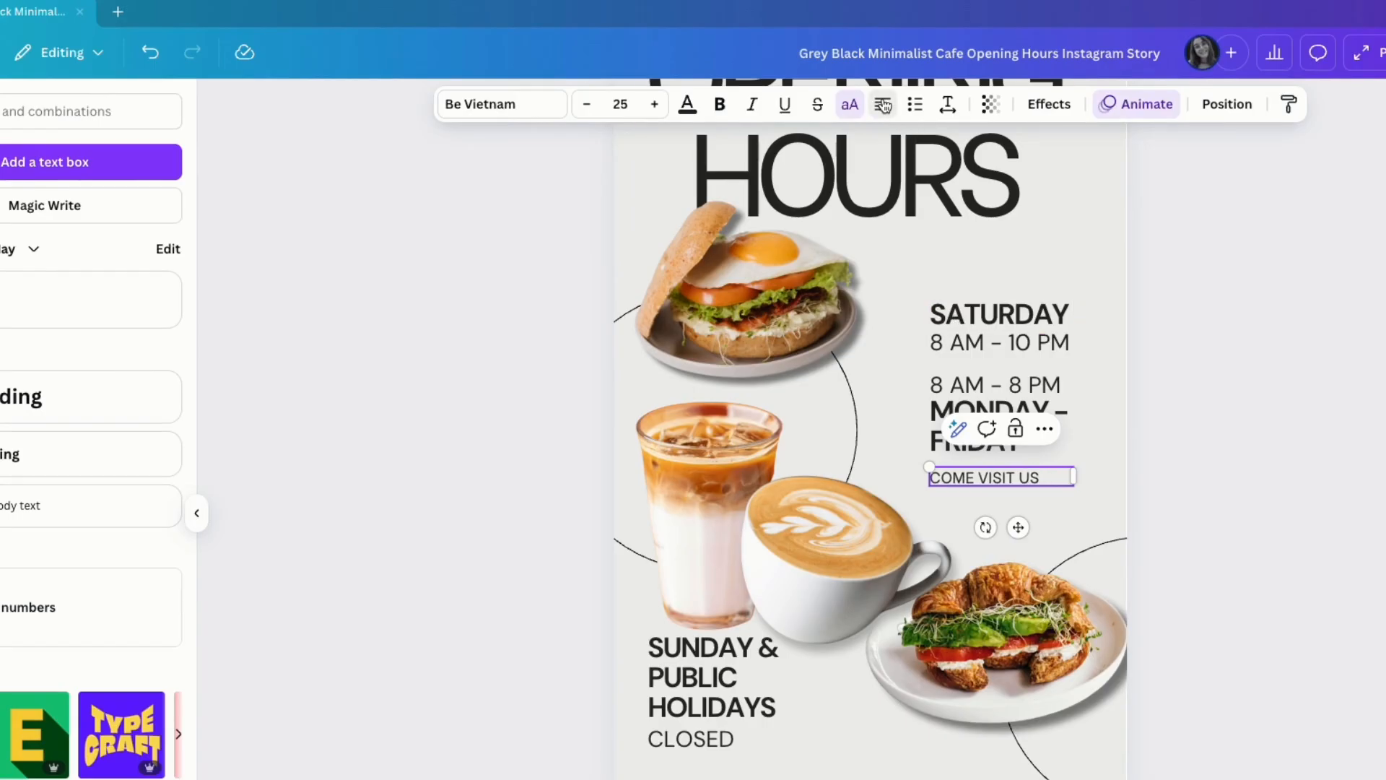
pyautogui.click(1167, 509)
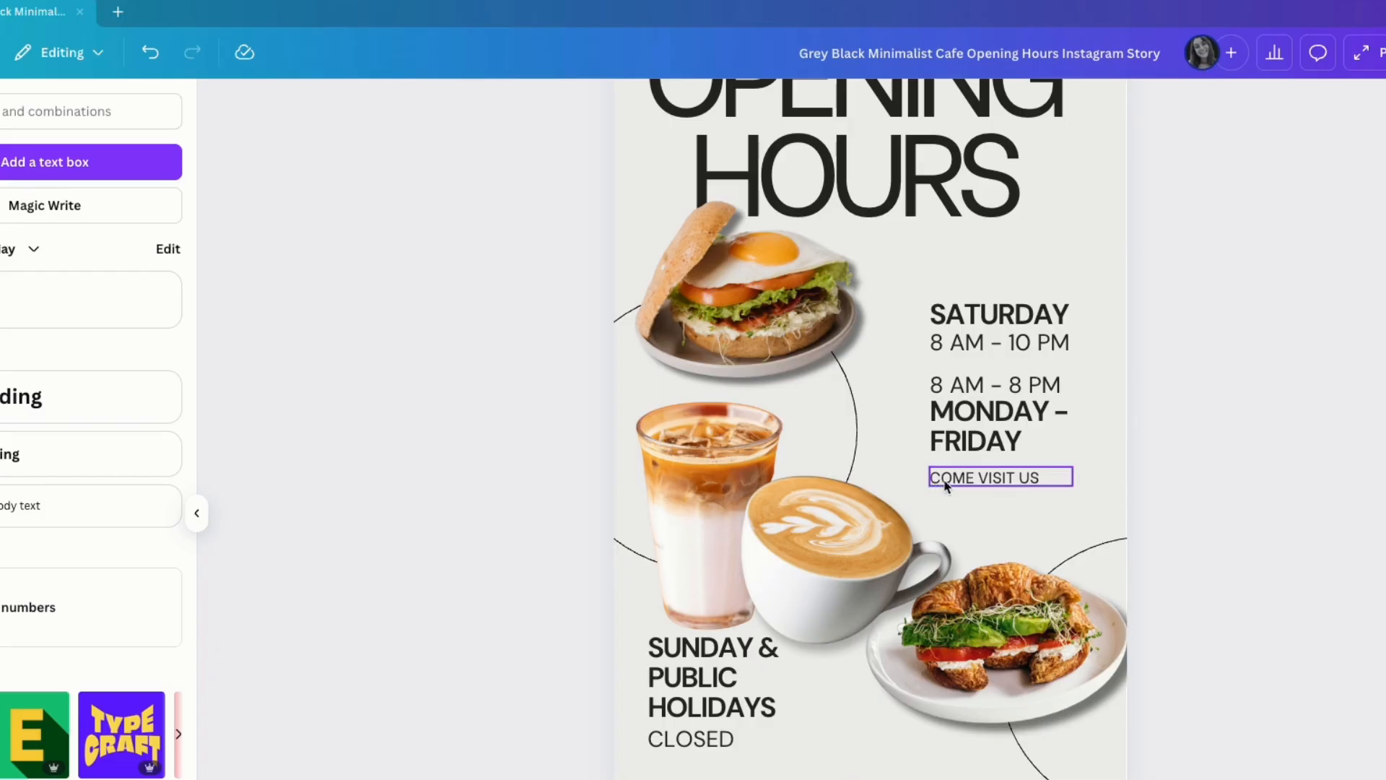
# - Color the COME VISIT US text with the reddish brown from the iced coffee's photo colors
pyautogui.moveTo(952, 483); pyautogui.dragTo(954, 482)
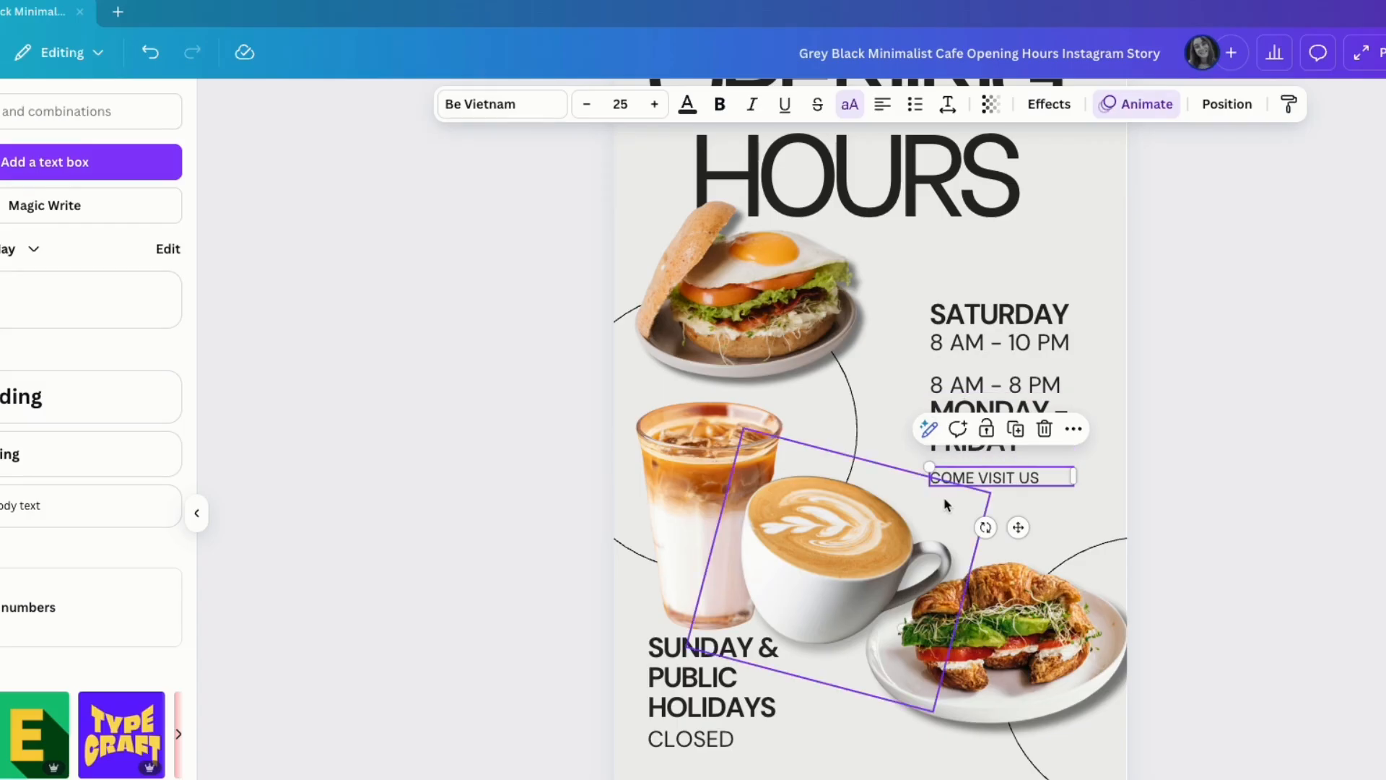
pyautogui.doubleClick(1014, 478)
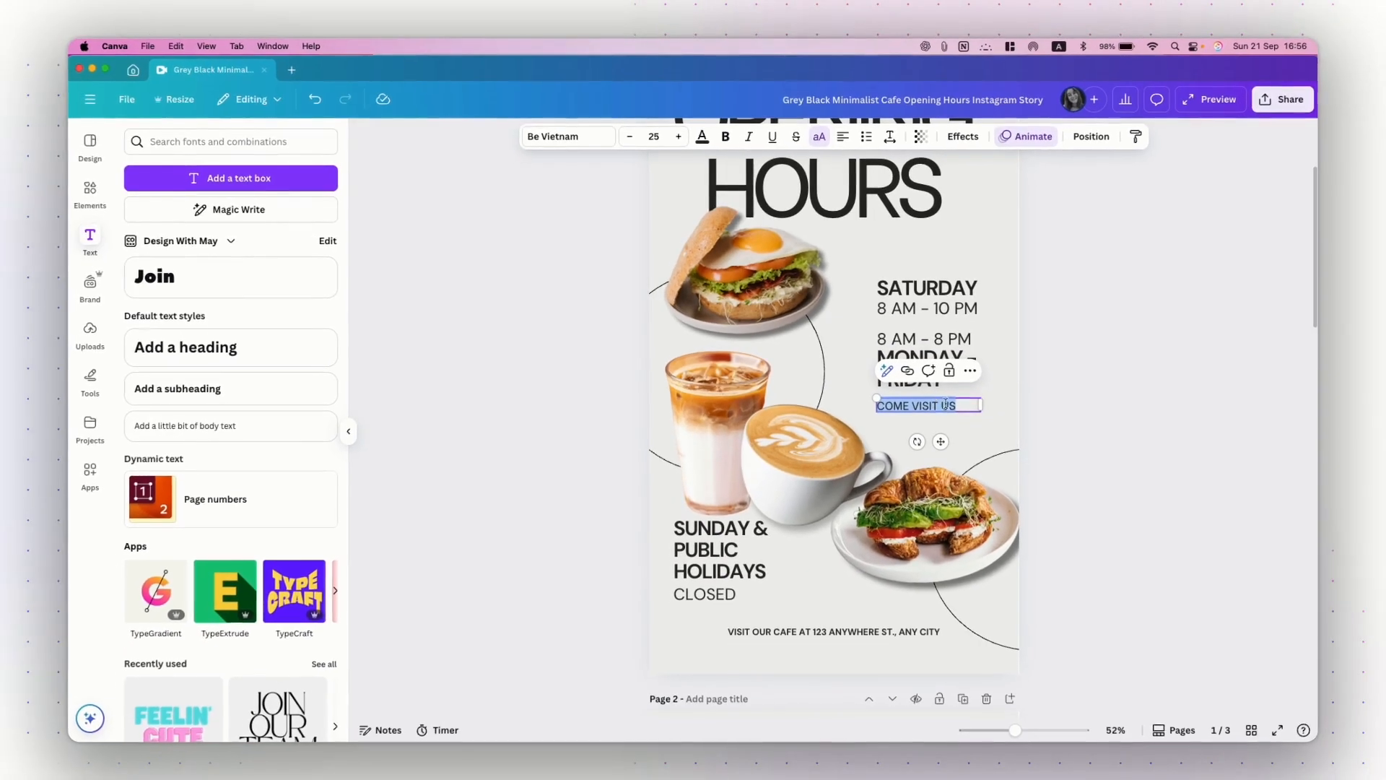
pyautogui.click(945, 405)
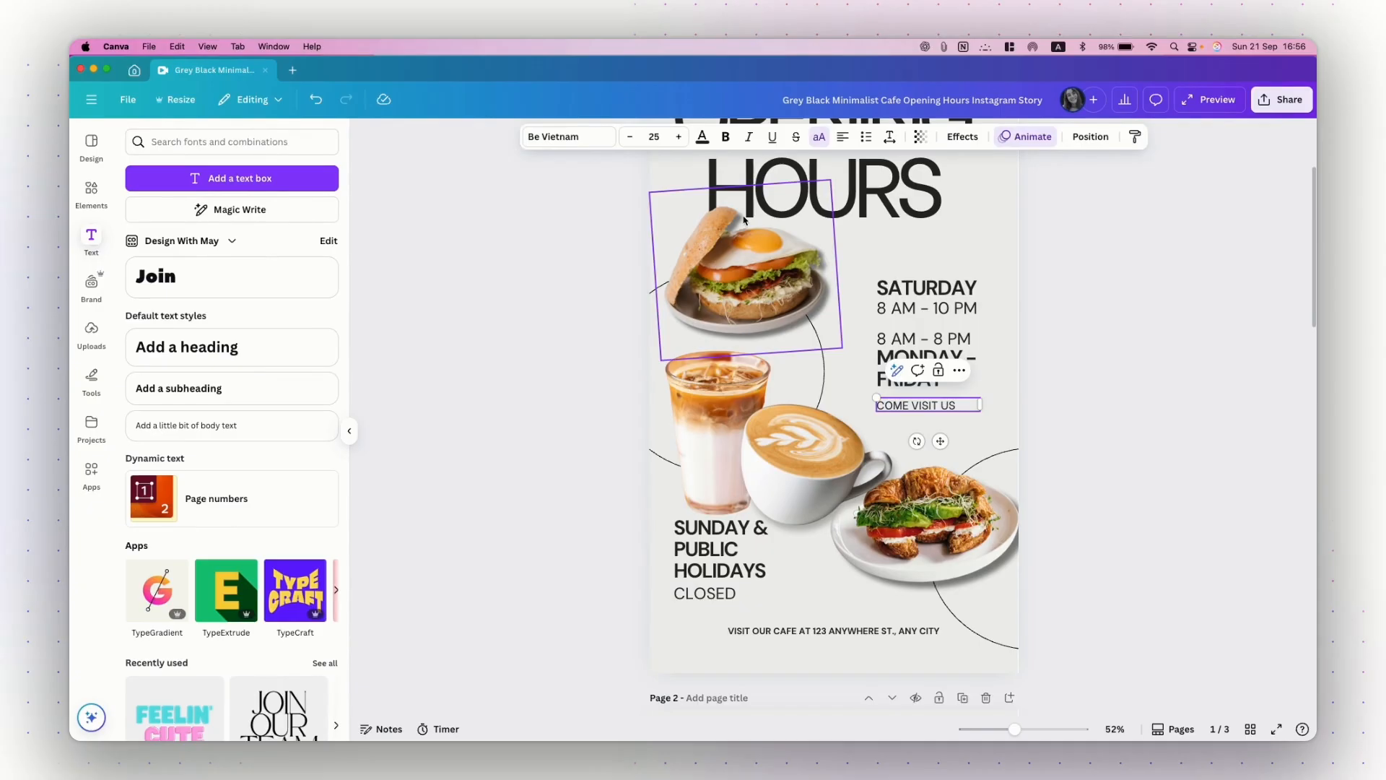
pyautogui.click(702, 138)
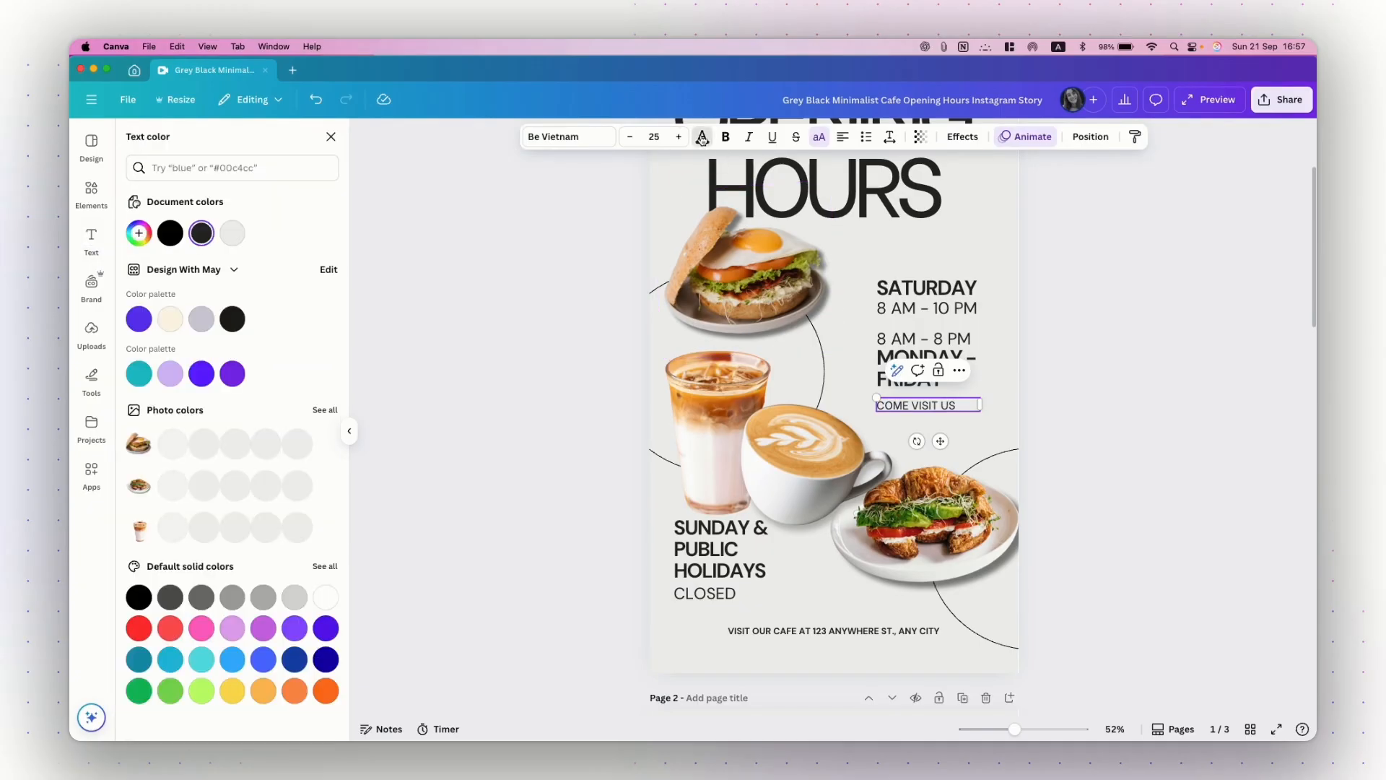
pyautogui.click(262, 514)
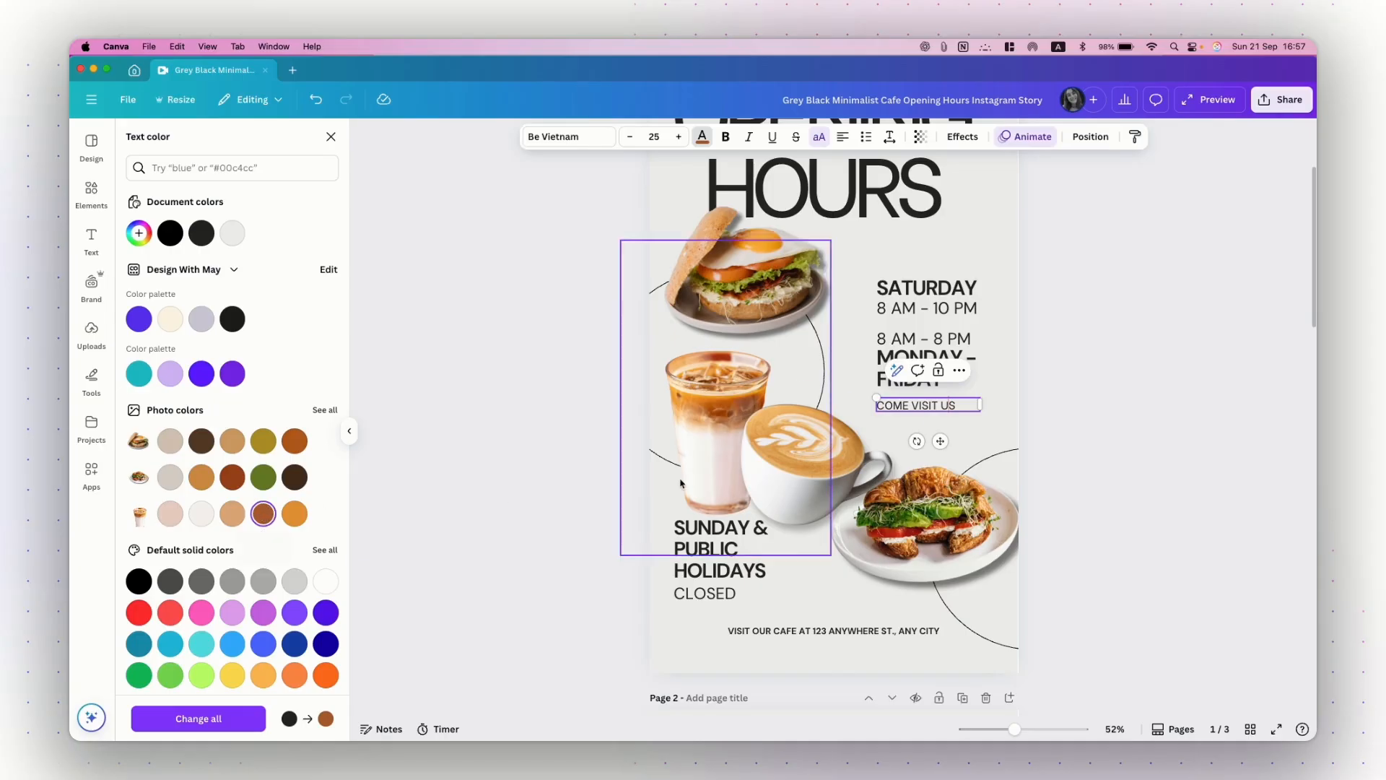
pyautogui.tripleClick(915, 406)
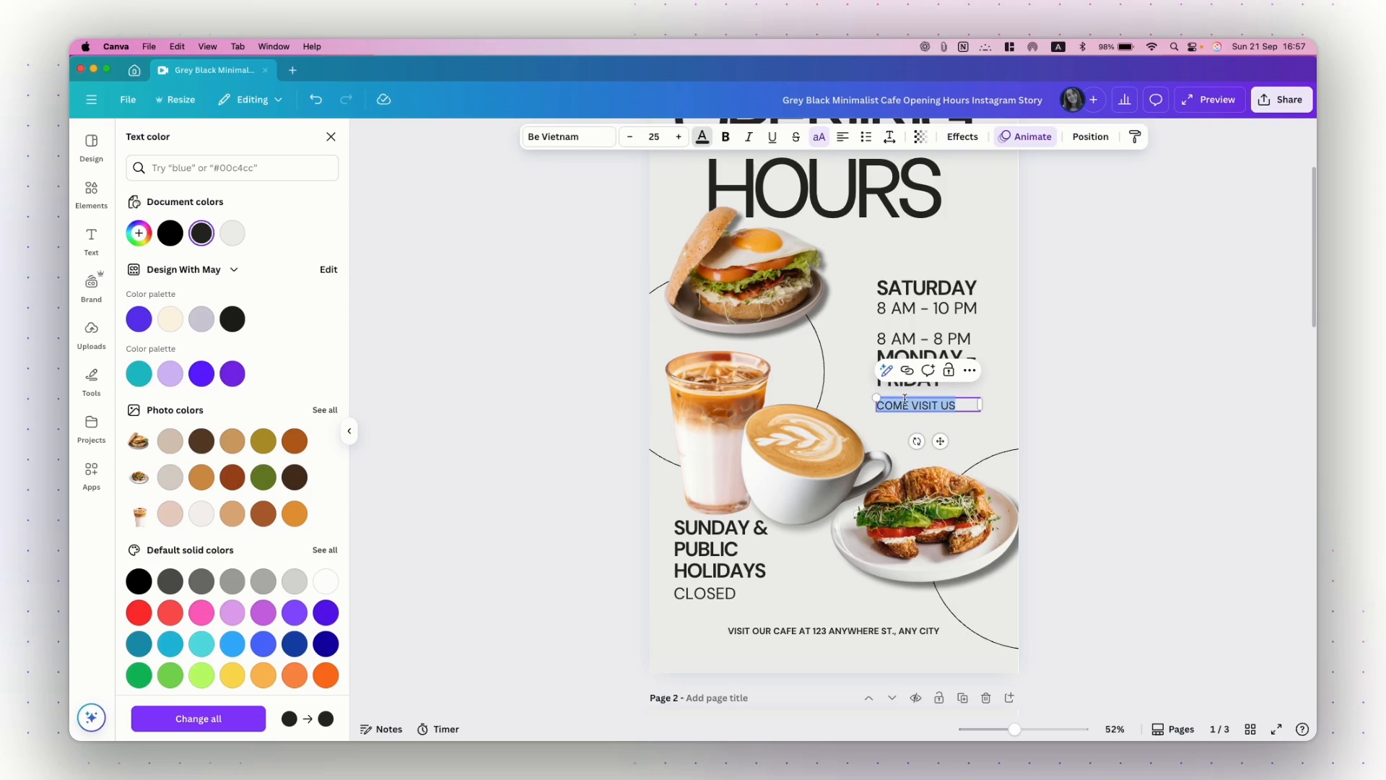
pyautogui.click(259, 516)
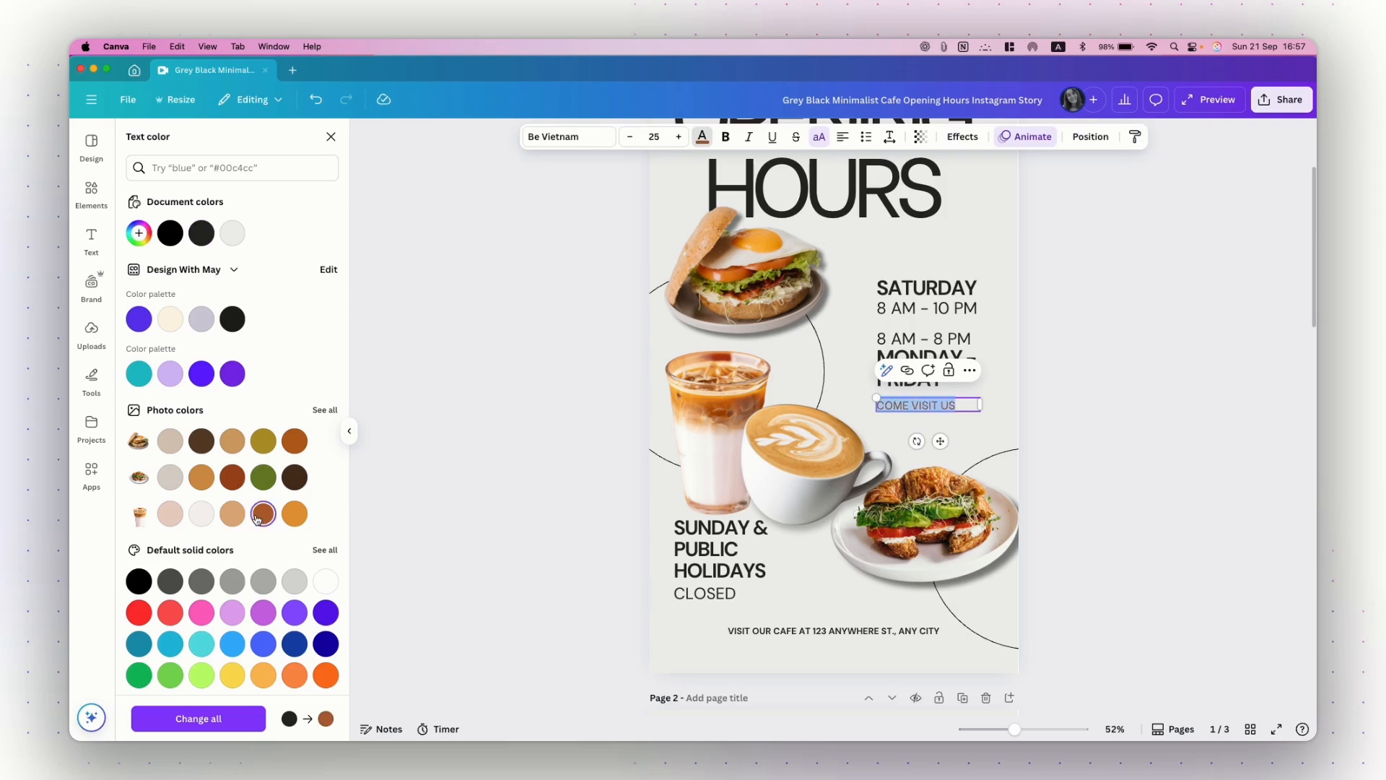
pyautogui.click(911, 404)
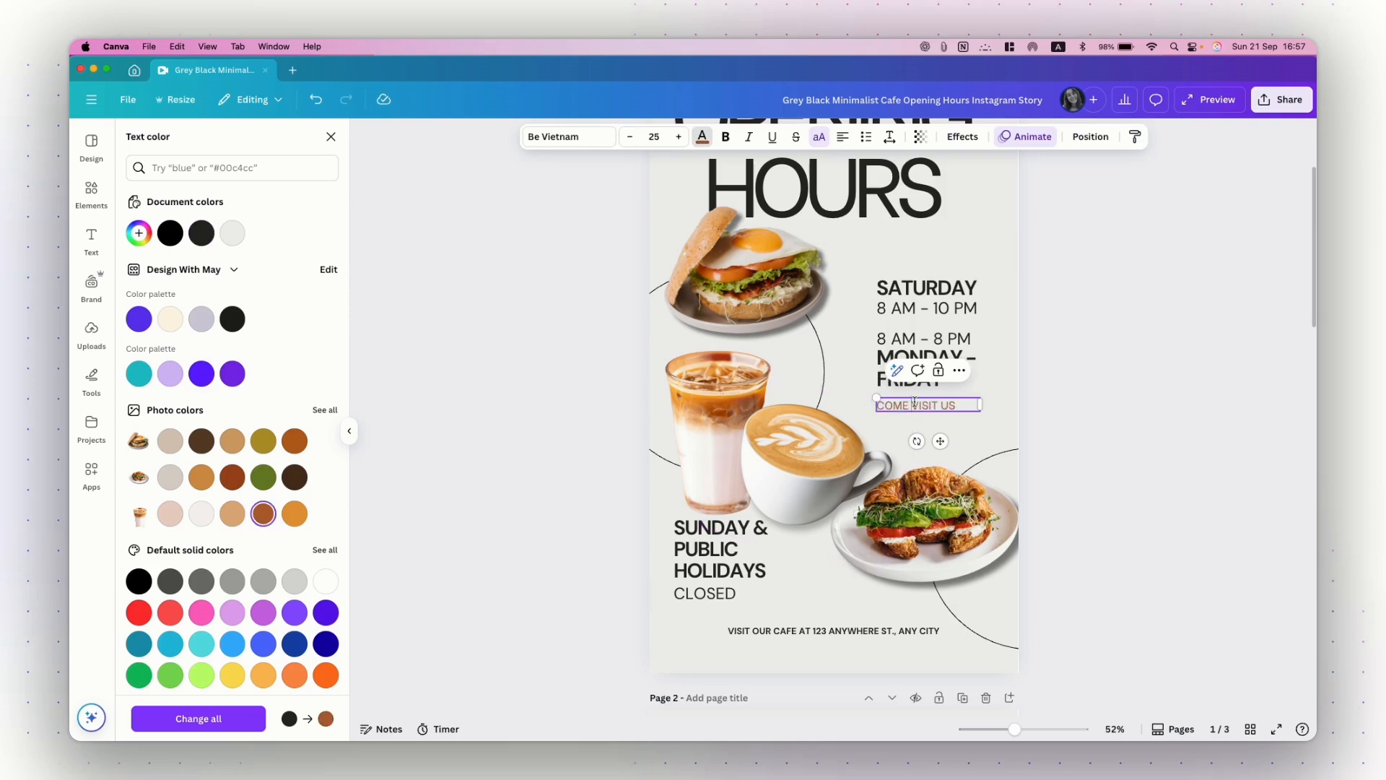
# - Make the whole COME VISIT US text box bold
pyautogui.click(1070, 395)
pyautogui.click(1049, 411)
pyautogui.click(927, 409)
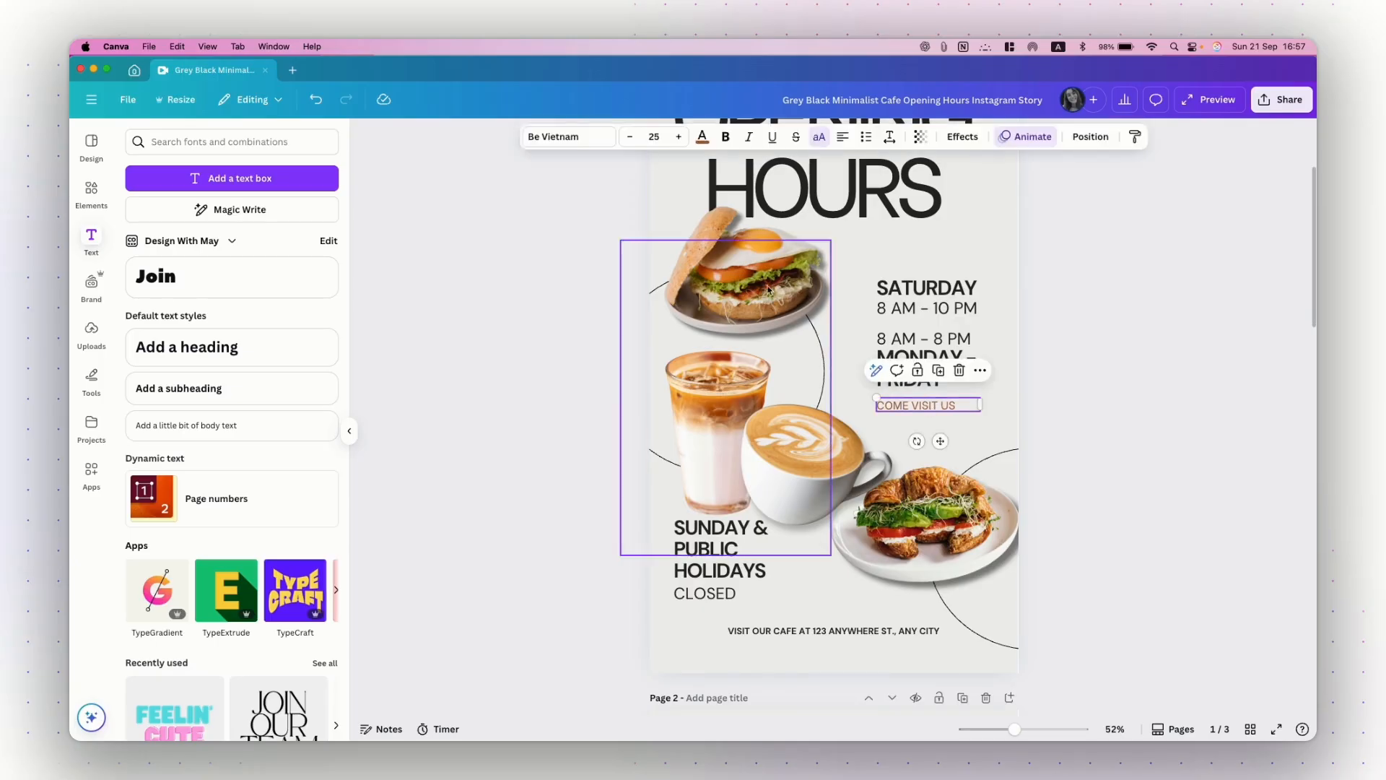
pyautogui.click(726, 141)
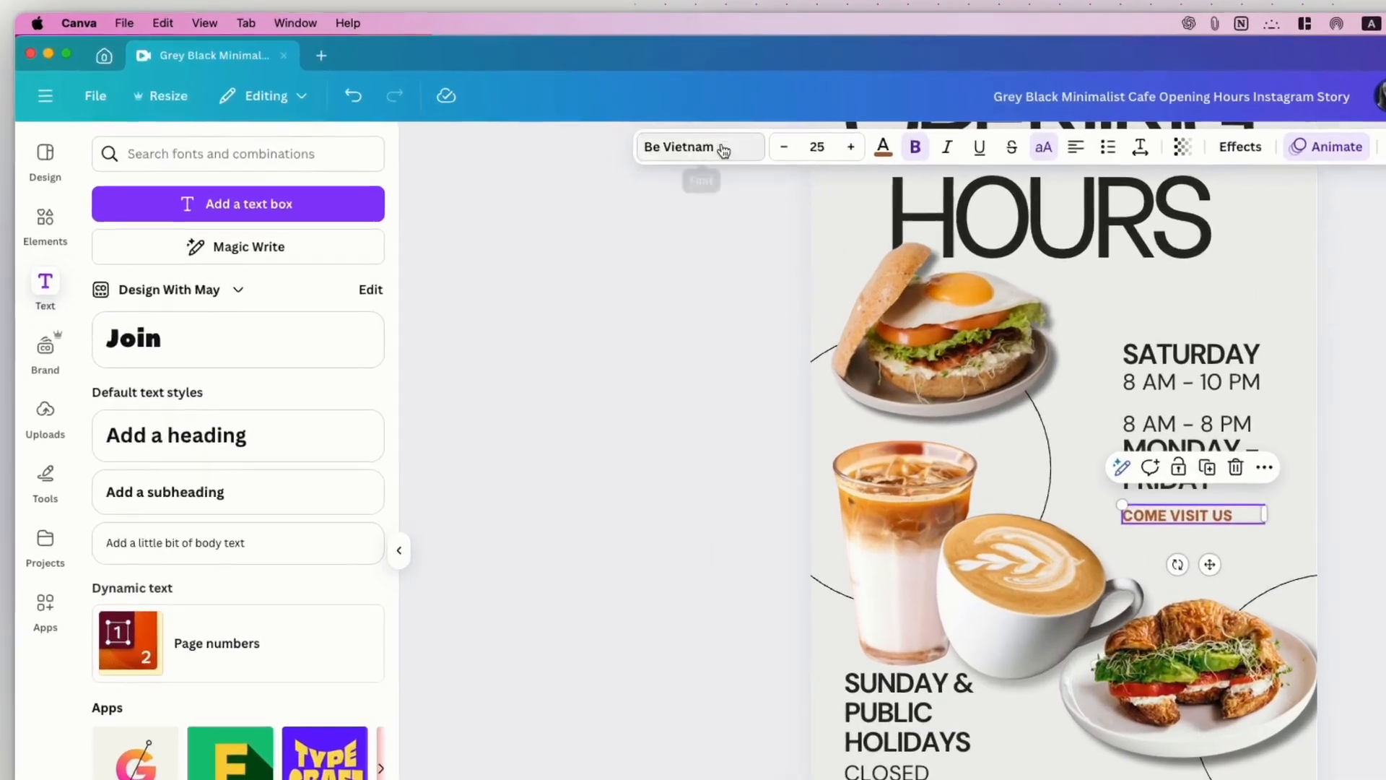
# - Browse the fonts available for the COME VISIT US text and filter them by the Bold category
pyautogui.click(581, 138)
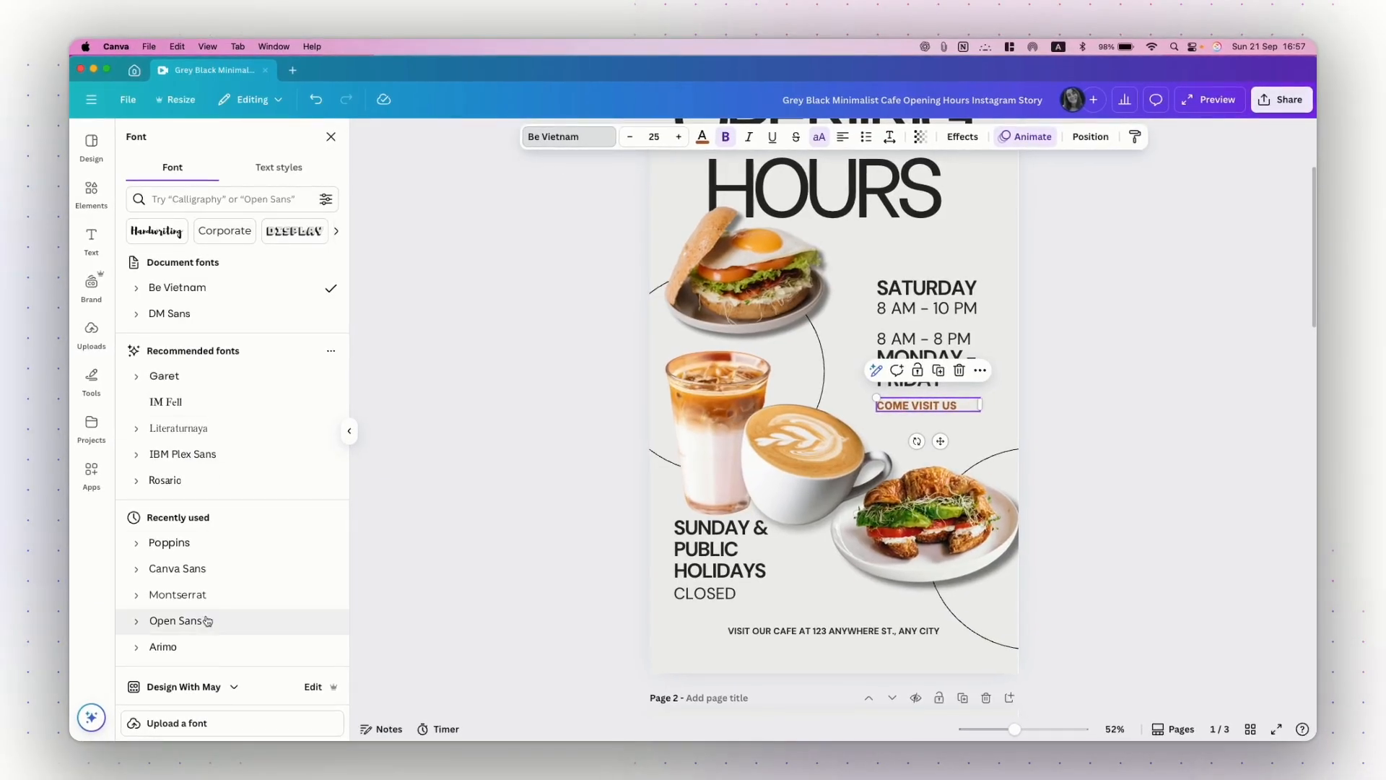
pyautogui.scroll(-5, 205, 498)
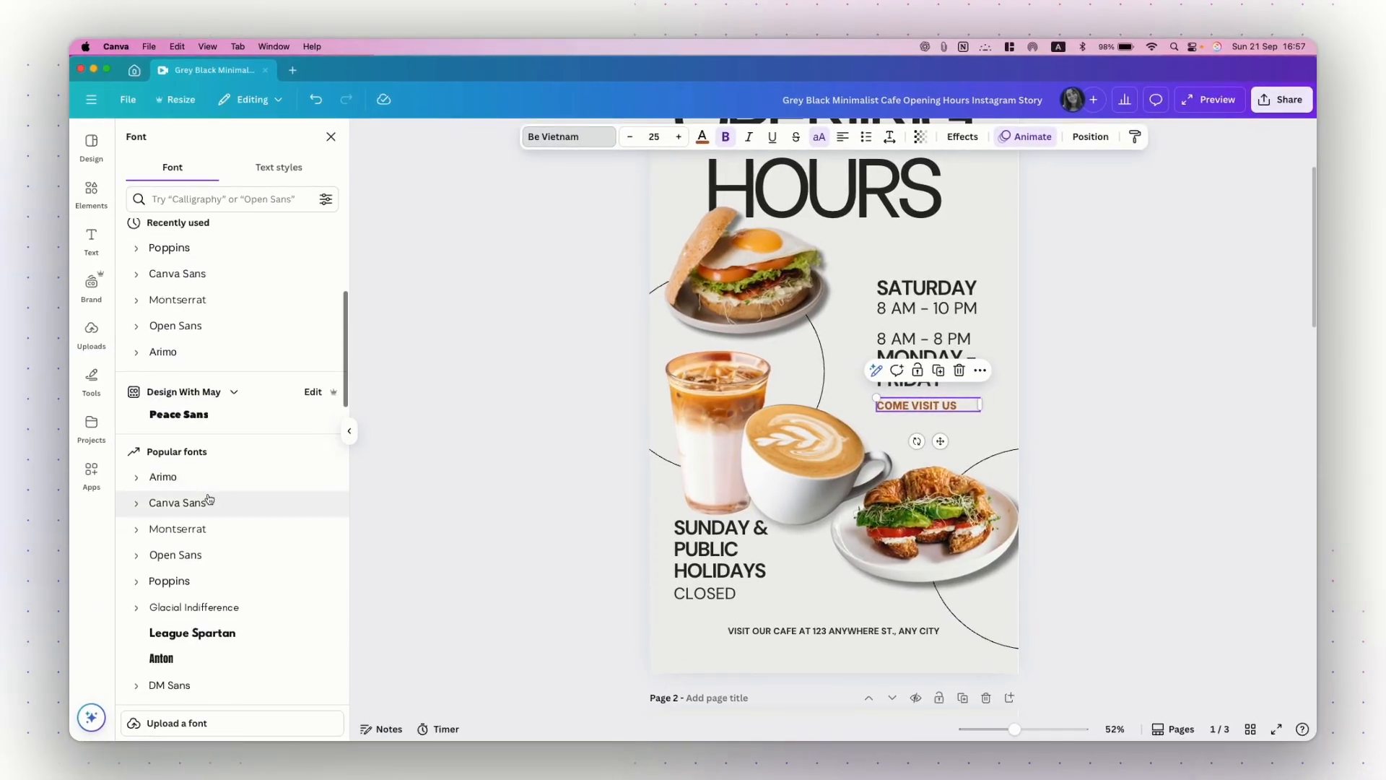
pyautogui.scroll(-3, 208, 500)
pyautogui.scroll(7, 210, 486)
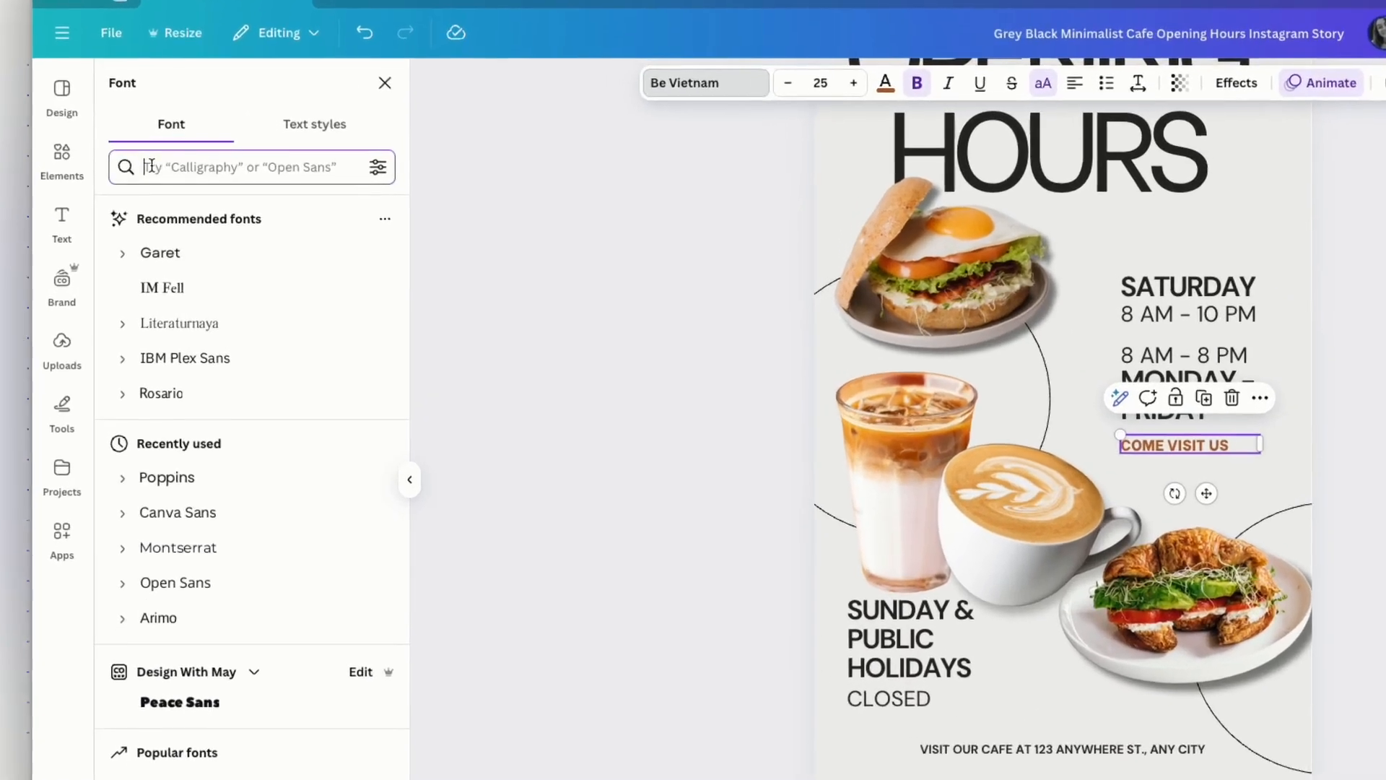
pyautogui.click(162, 199)
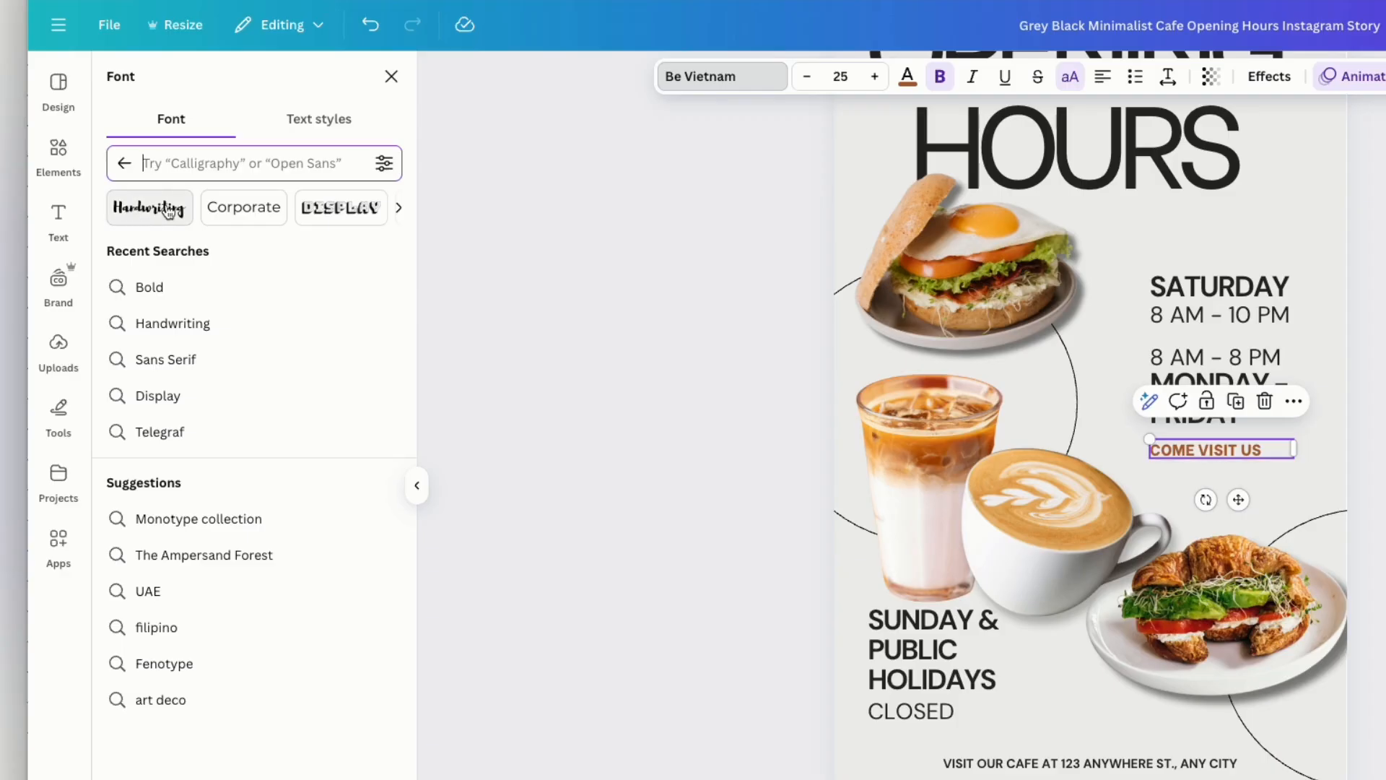
pyautogui.click(398, 207)
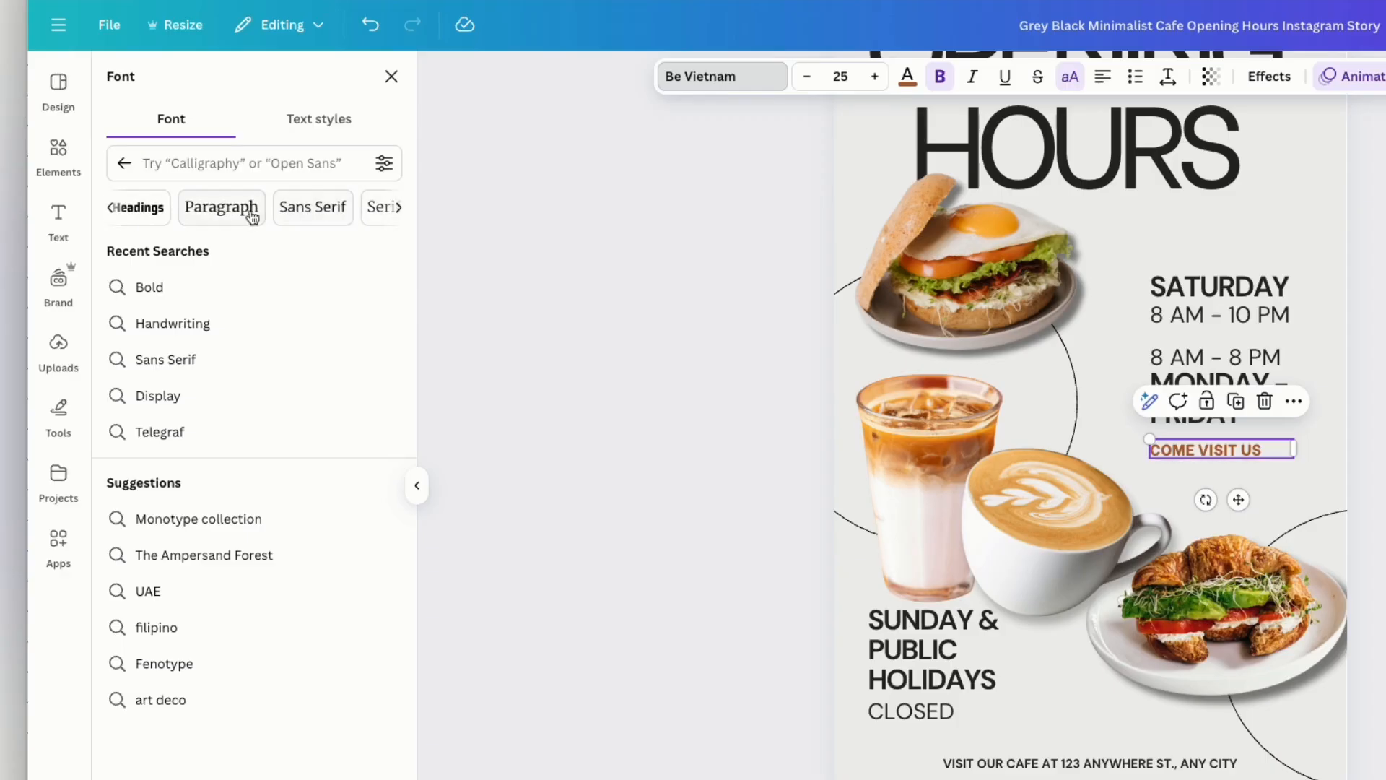
pyautogui.click(397, 208)
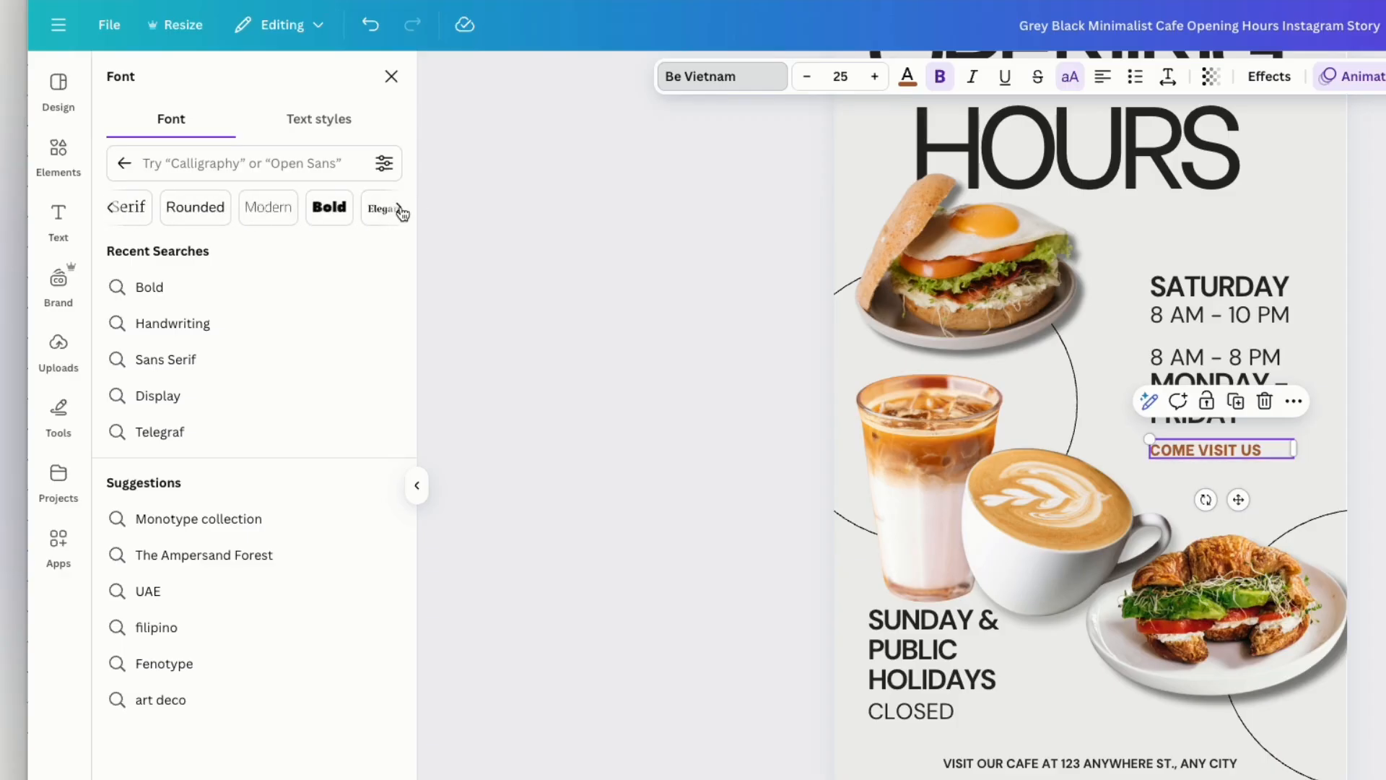
pyautogui.click(335, 212)
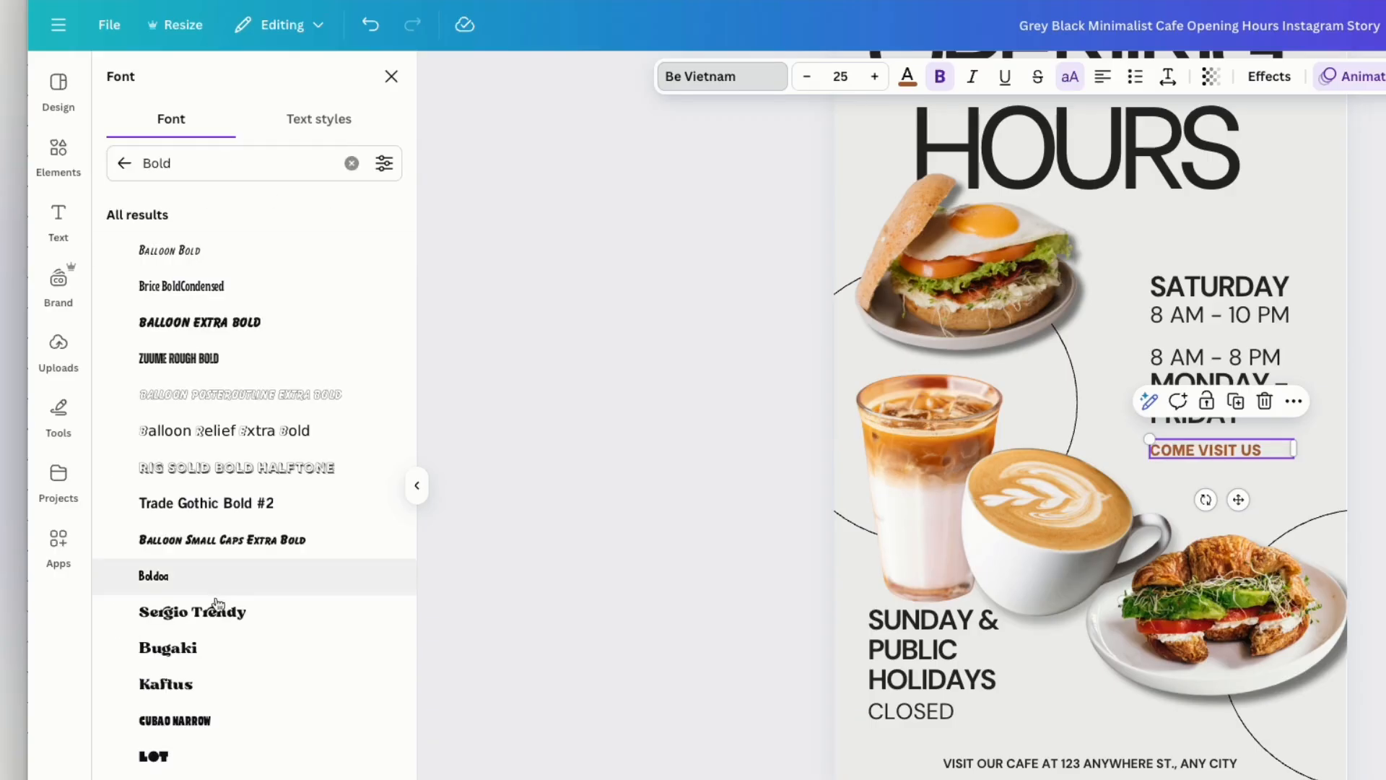
# - Set the COME VISIT US text's font to Sukar in the Black weight, and clear the font search
pyautogui.scroll(-5, 216, 628)
pyautogui.scroll(-2, 220, 642)
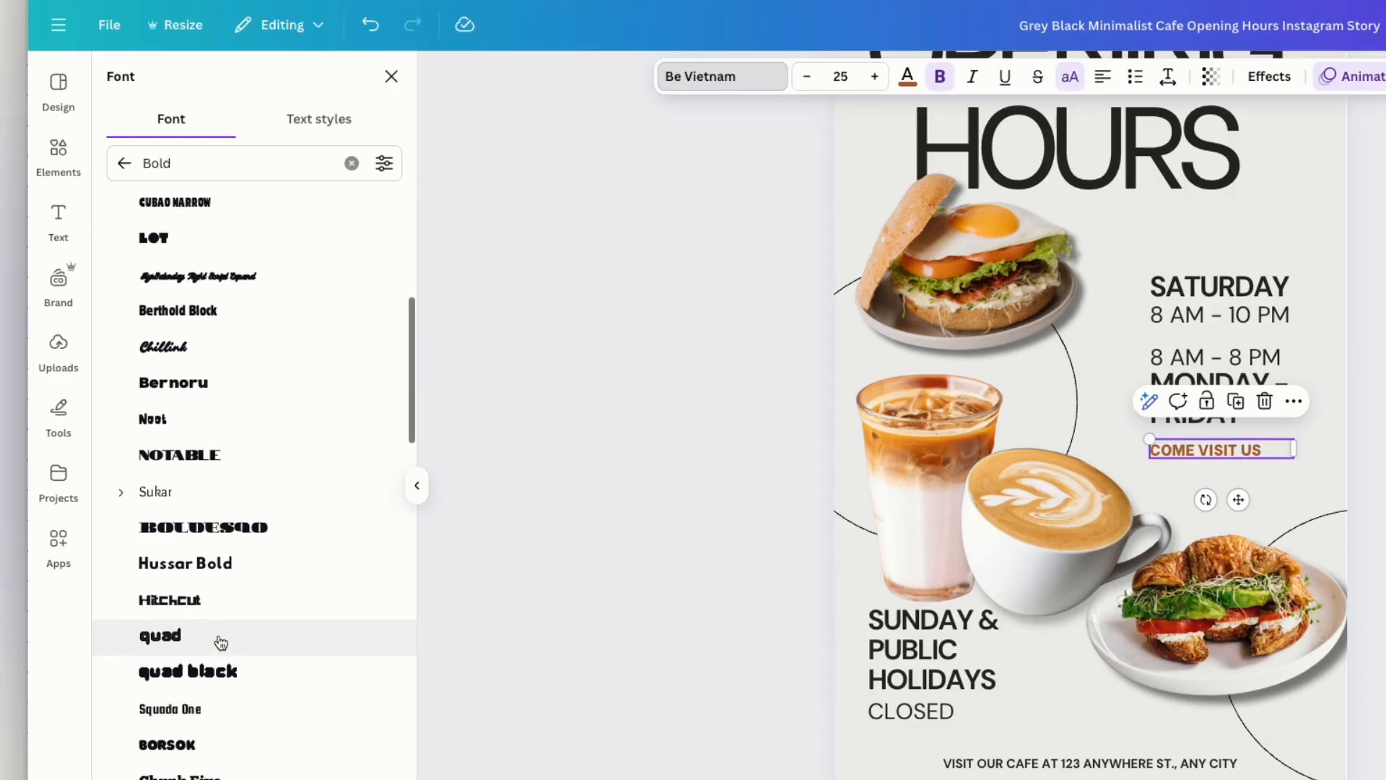
pyautogui.click(121, 493)
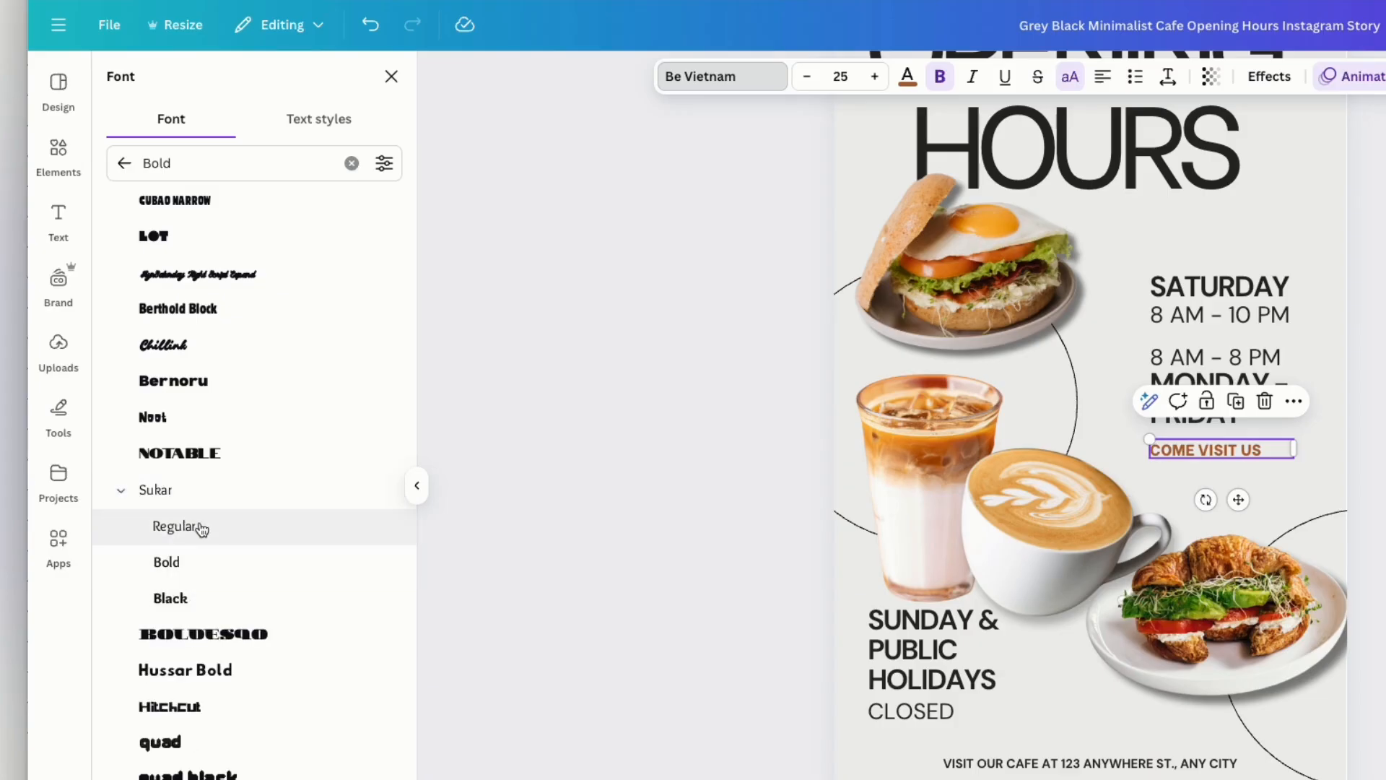
pyautogui.click(188, 601)
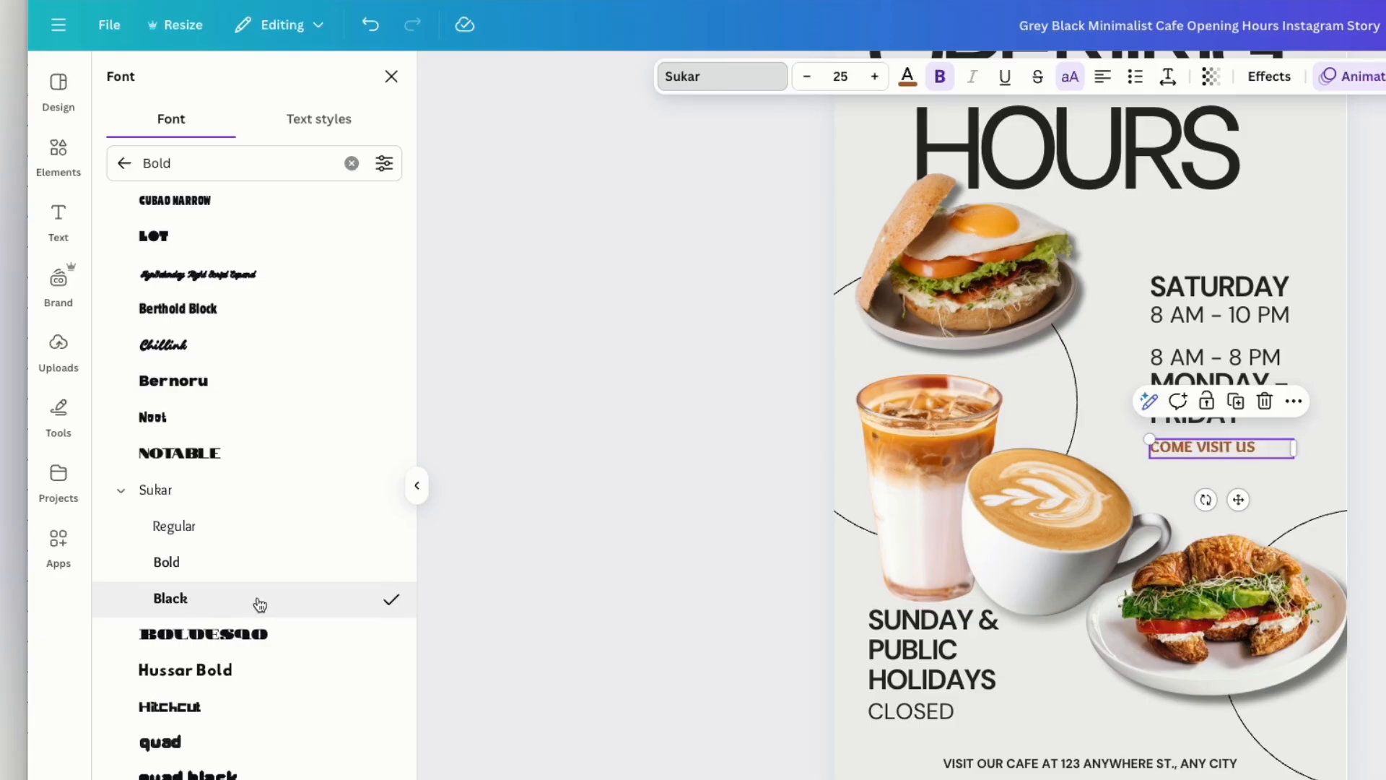
pyautogui.scroll(10, 257, 604)
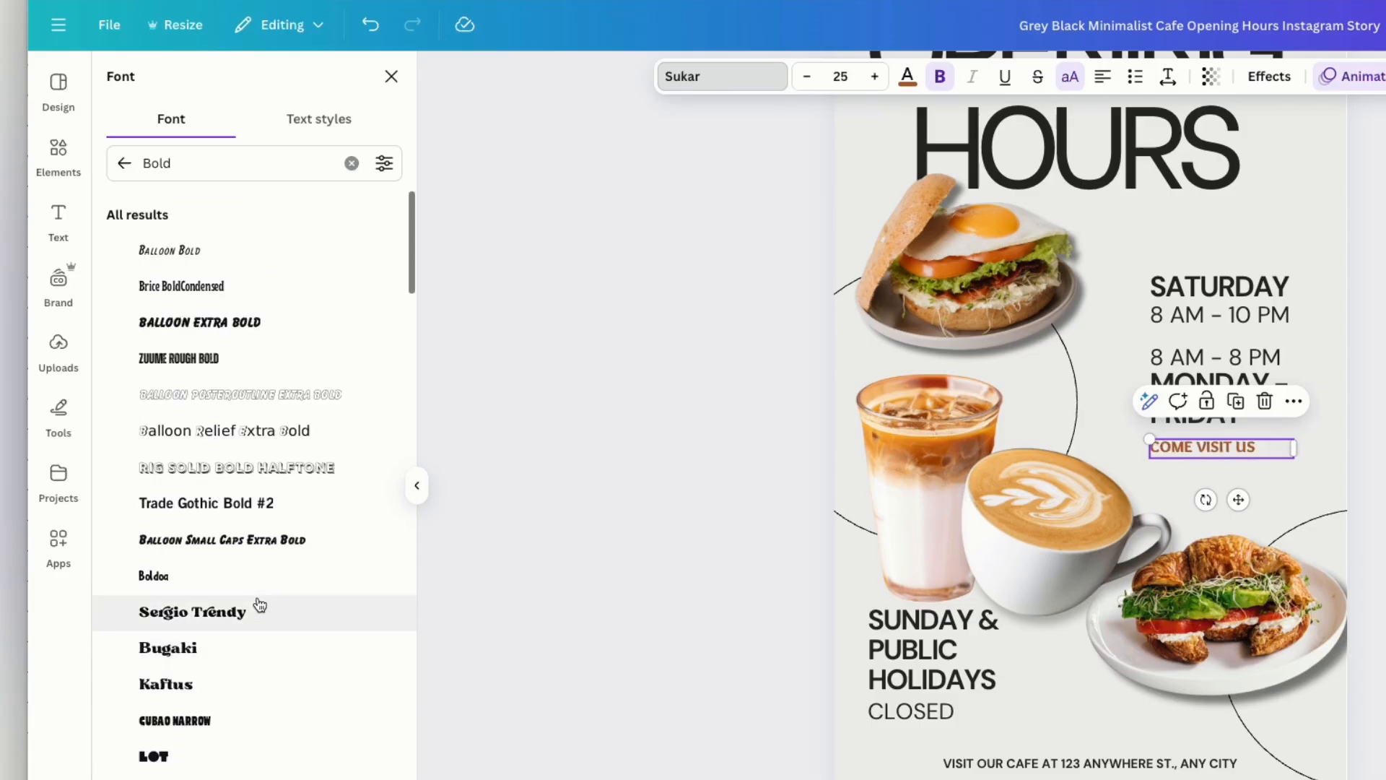
pyautogui.click(352, 164)
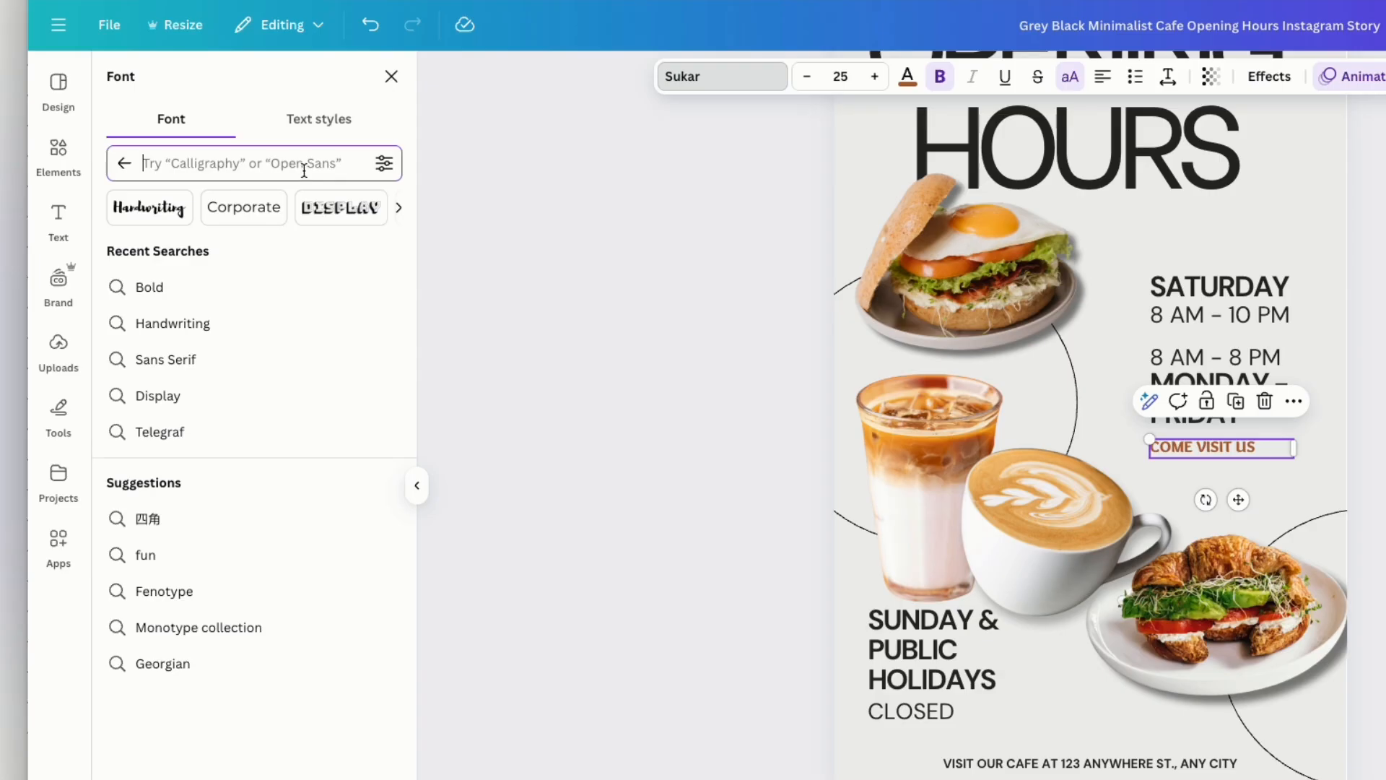
# - Look through the font search filters, including the language list and the Free and Pro price options
pyautogui.click(390, 166)
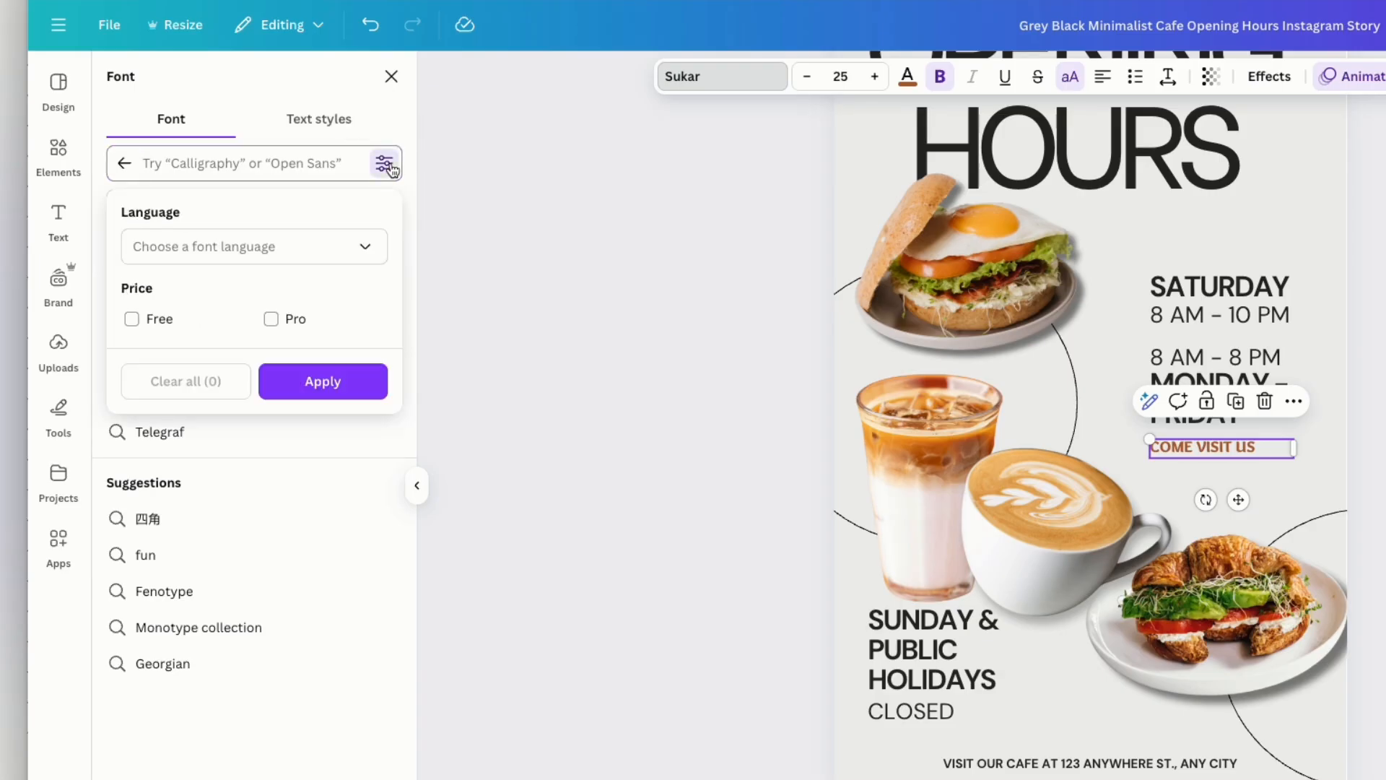
pyautogui.click(271, 261)
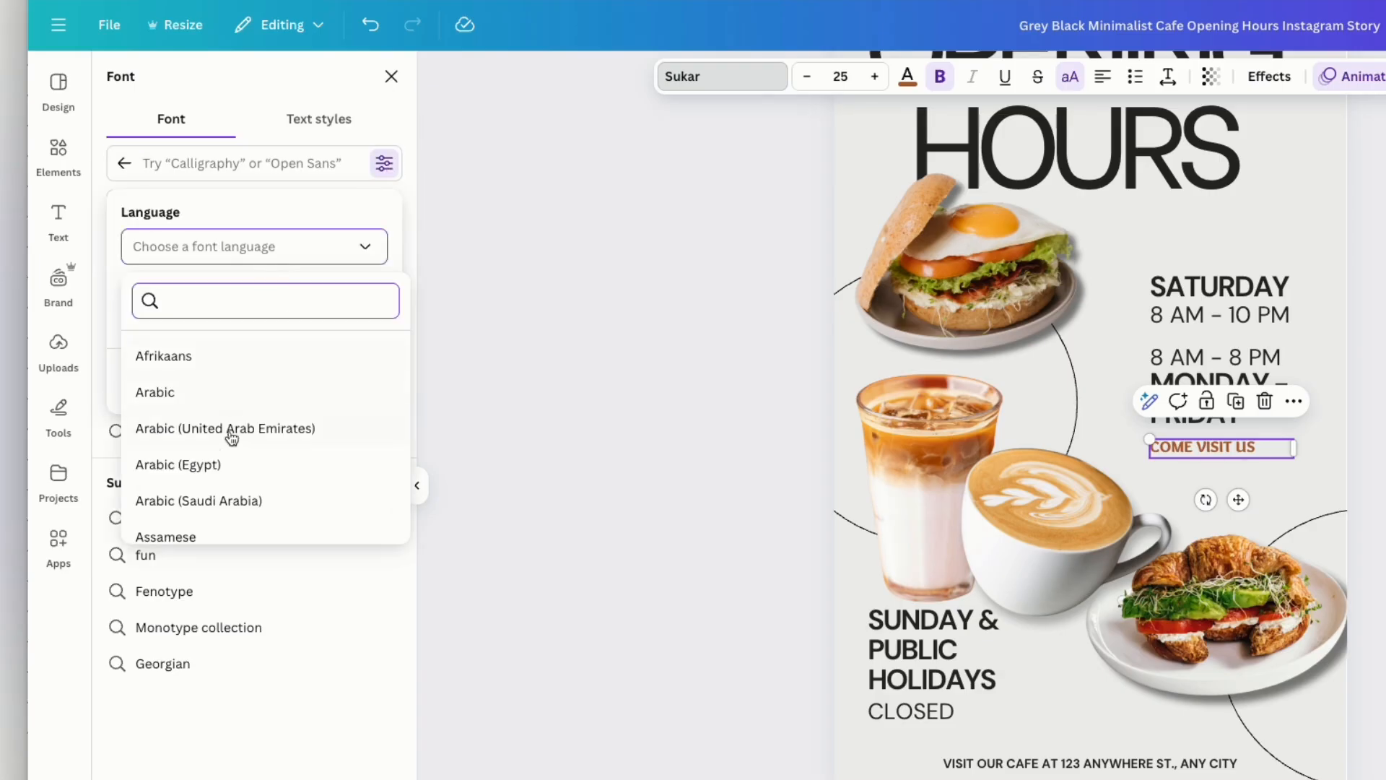
pyautogui.scroll(-2, 231, 437)
pyautogui.scroll(-5, 232, 461)
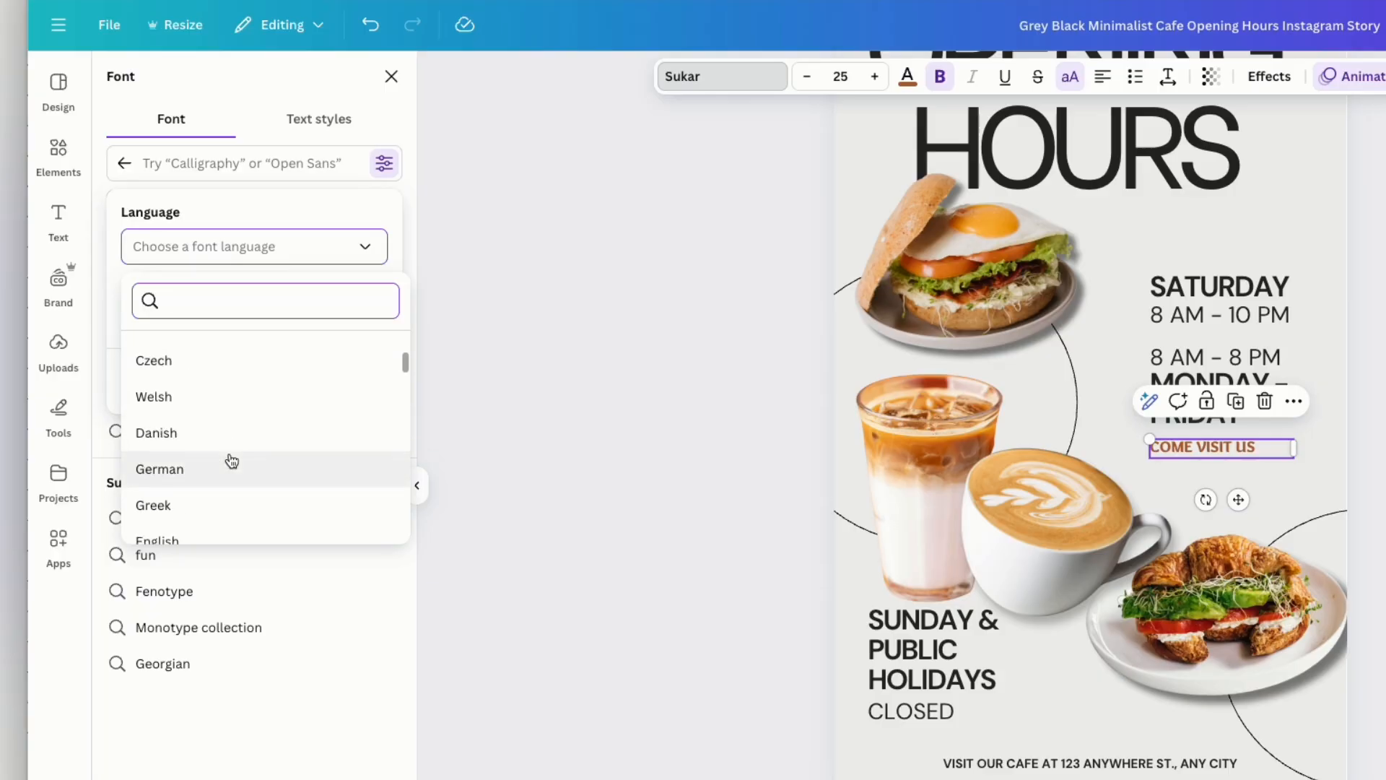
pyautogui.scroll(-5, 232, 461)
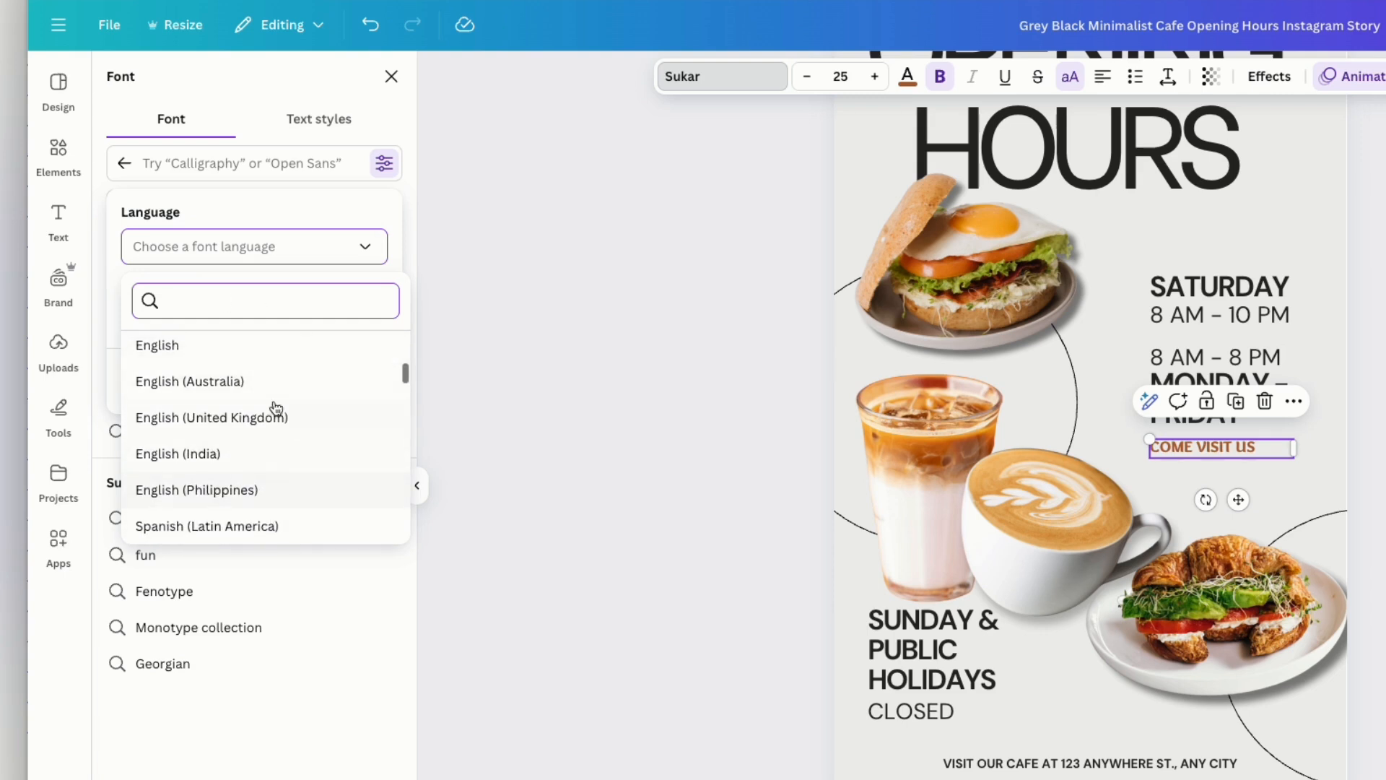
pyautogui.click(367, 251)
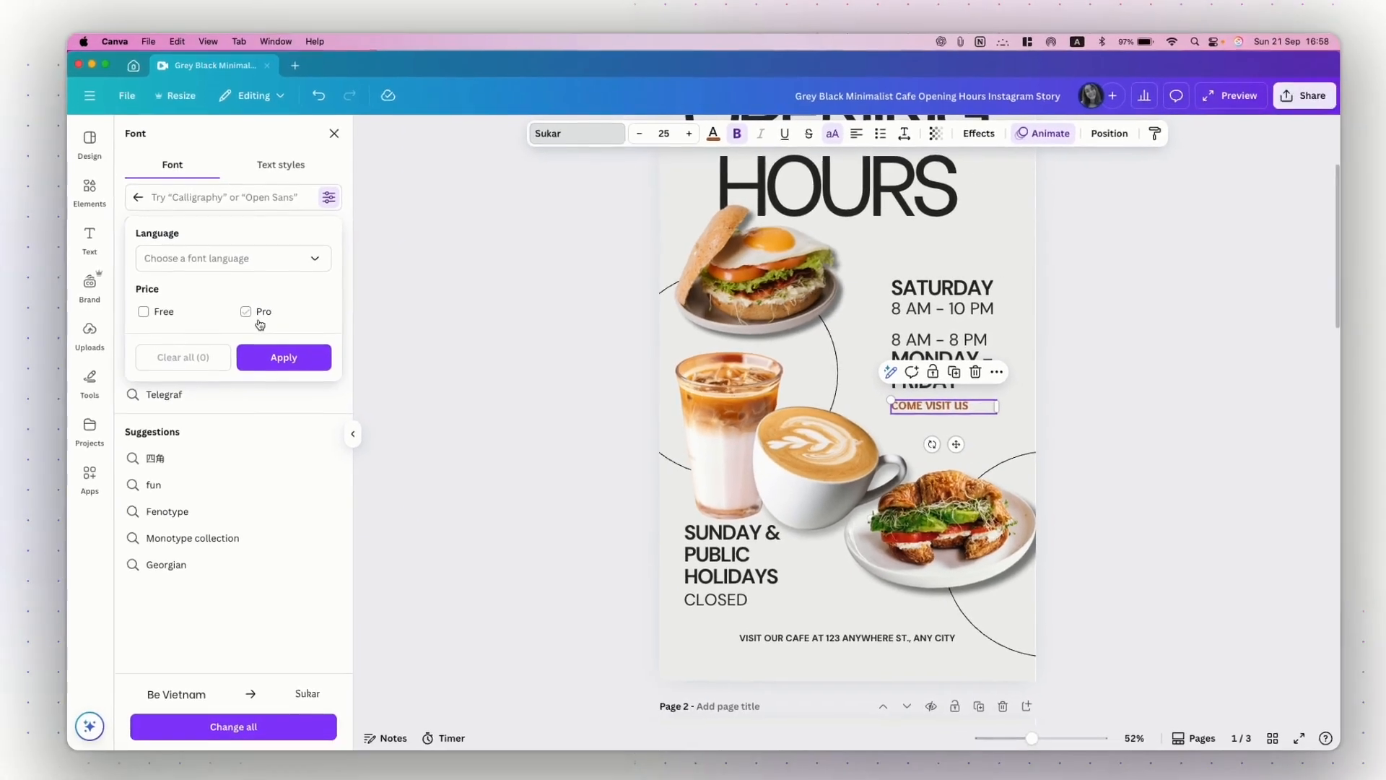
pyautogui.click(397, 460)
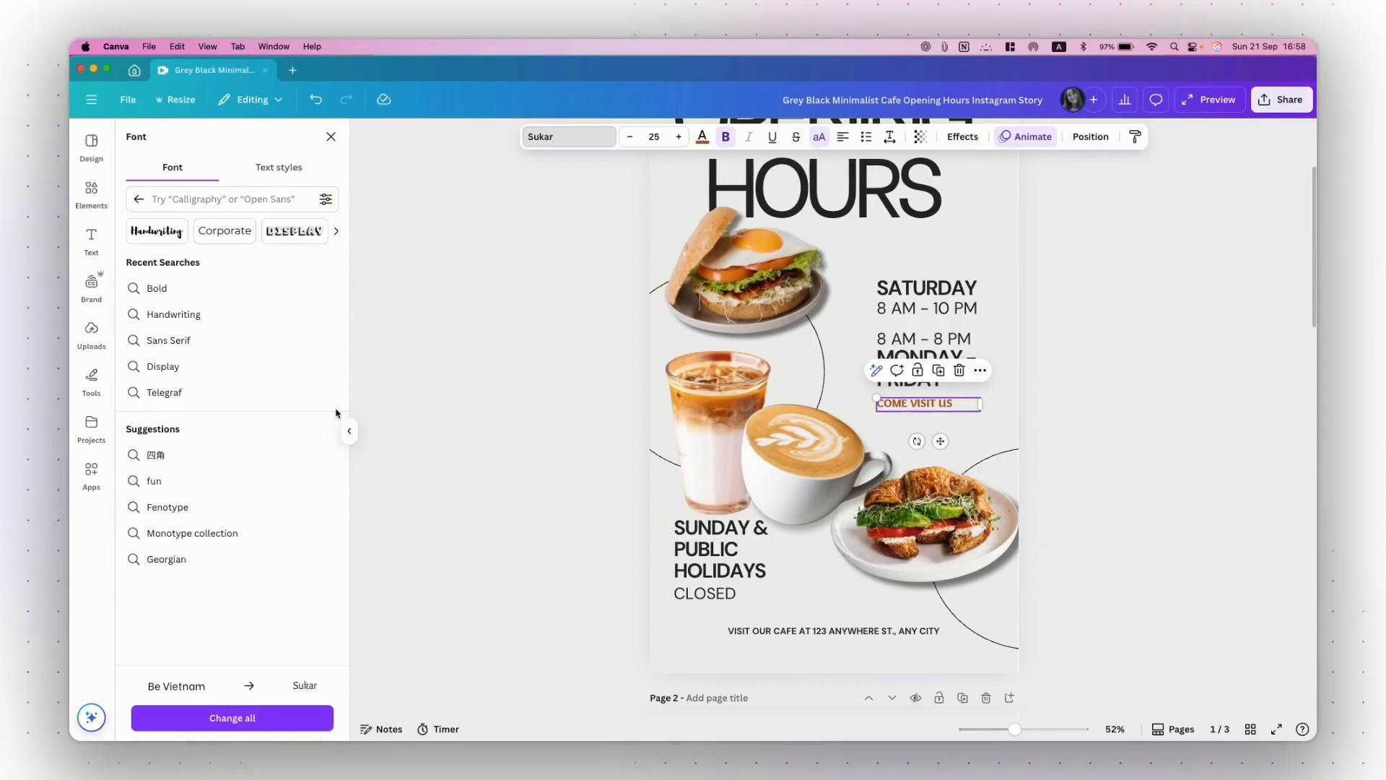
pyautogui.click(1098, 406)
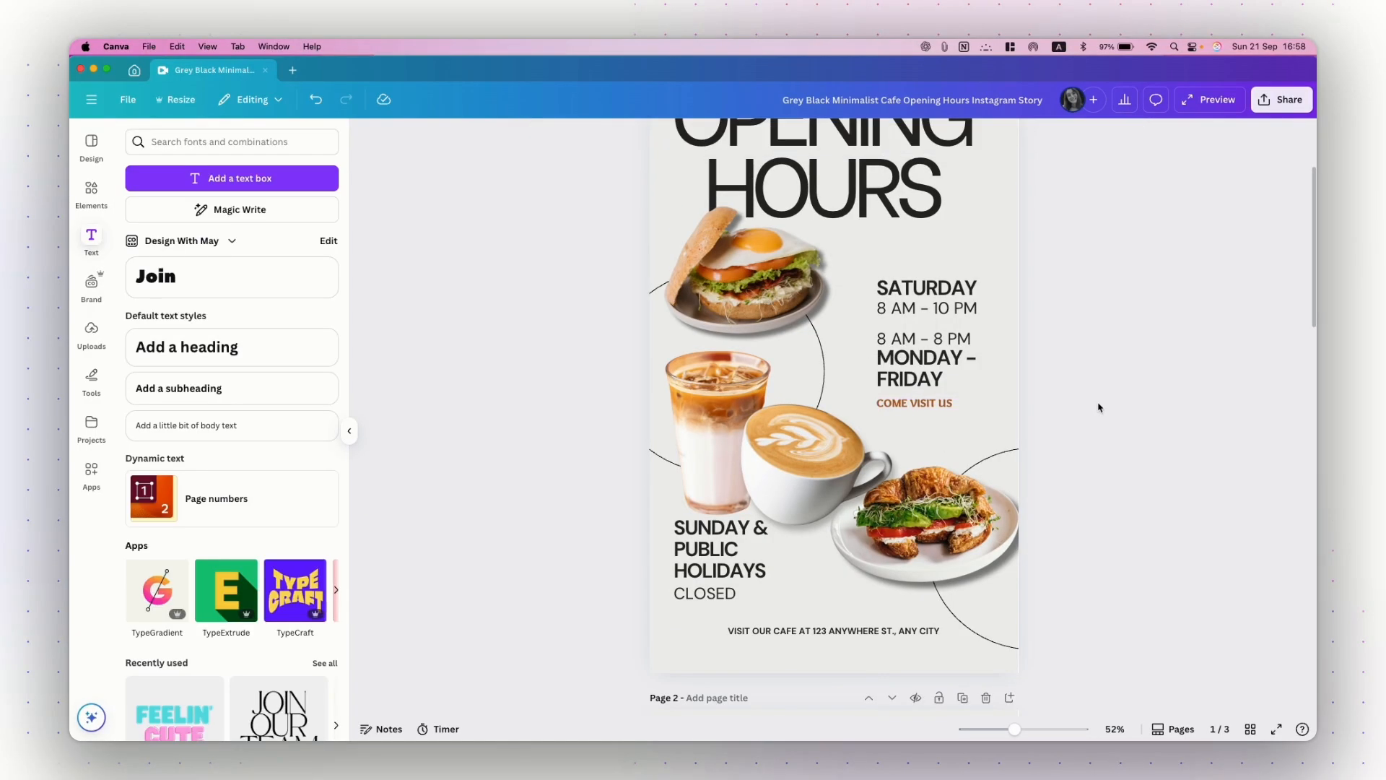
# - Apply a Shadow effect to the "COME VISIT US" text with offset 37, direction -13, blur 56 and transparency 40
pyautogui.click(919, 410)
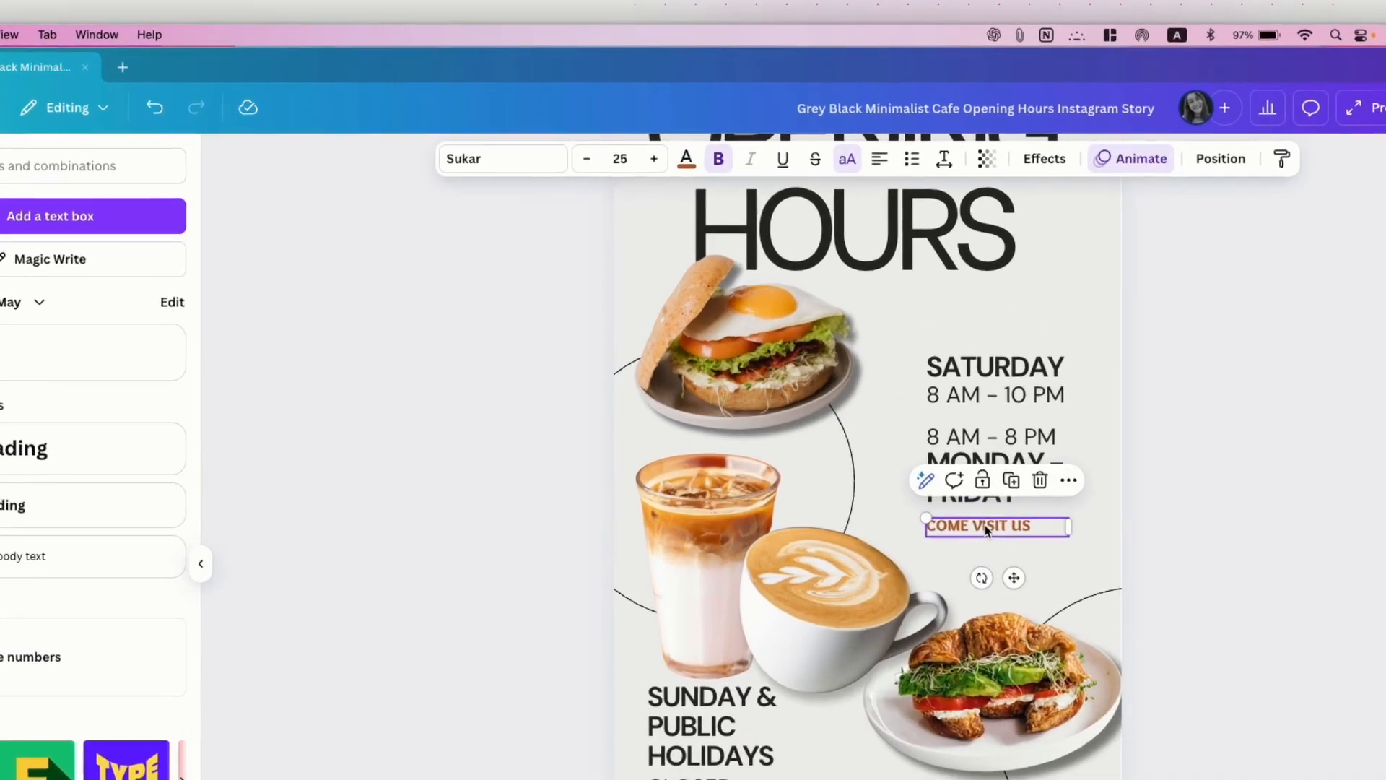
pyautogui.click(1049, 160)
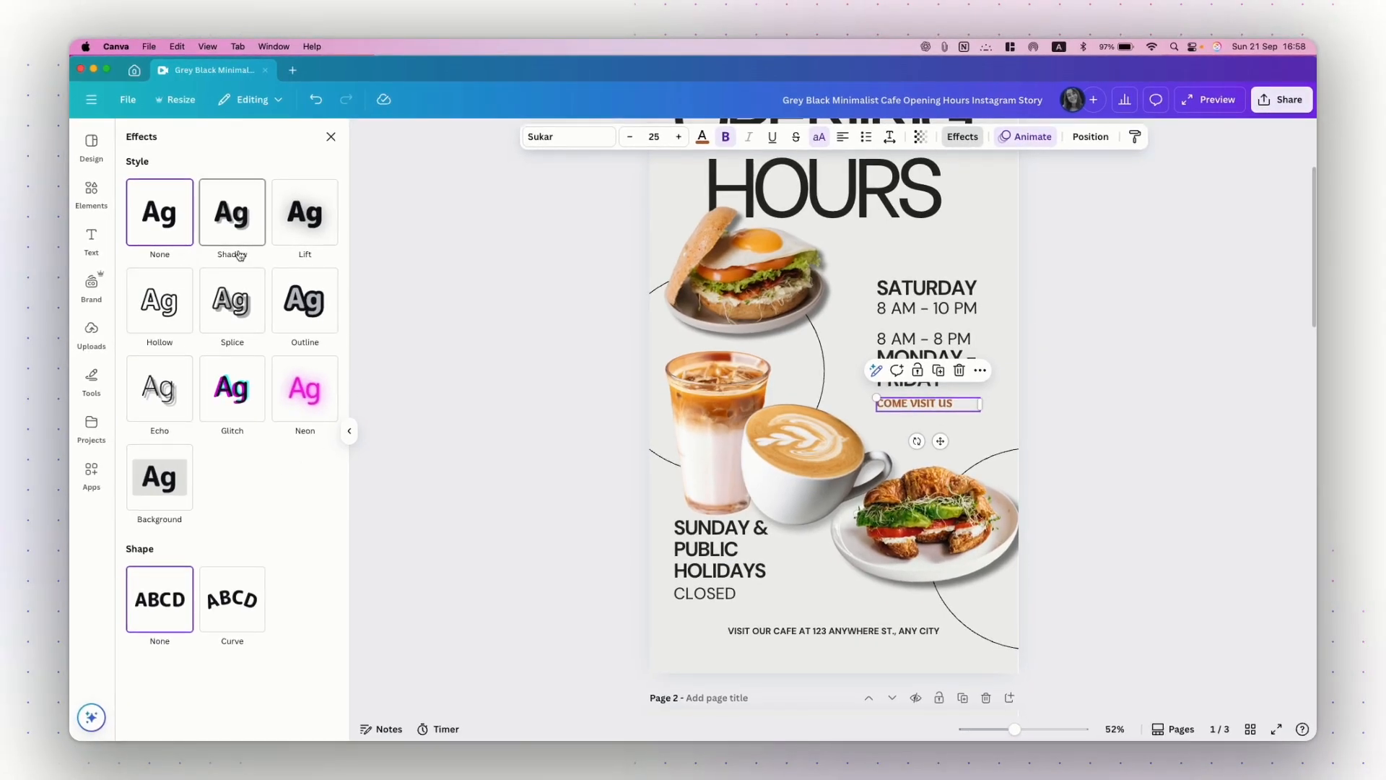
pyautogui.click(238, 229)
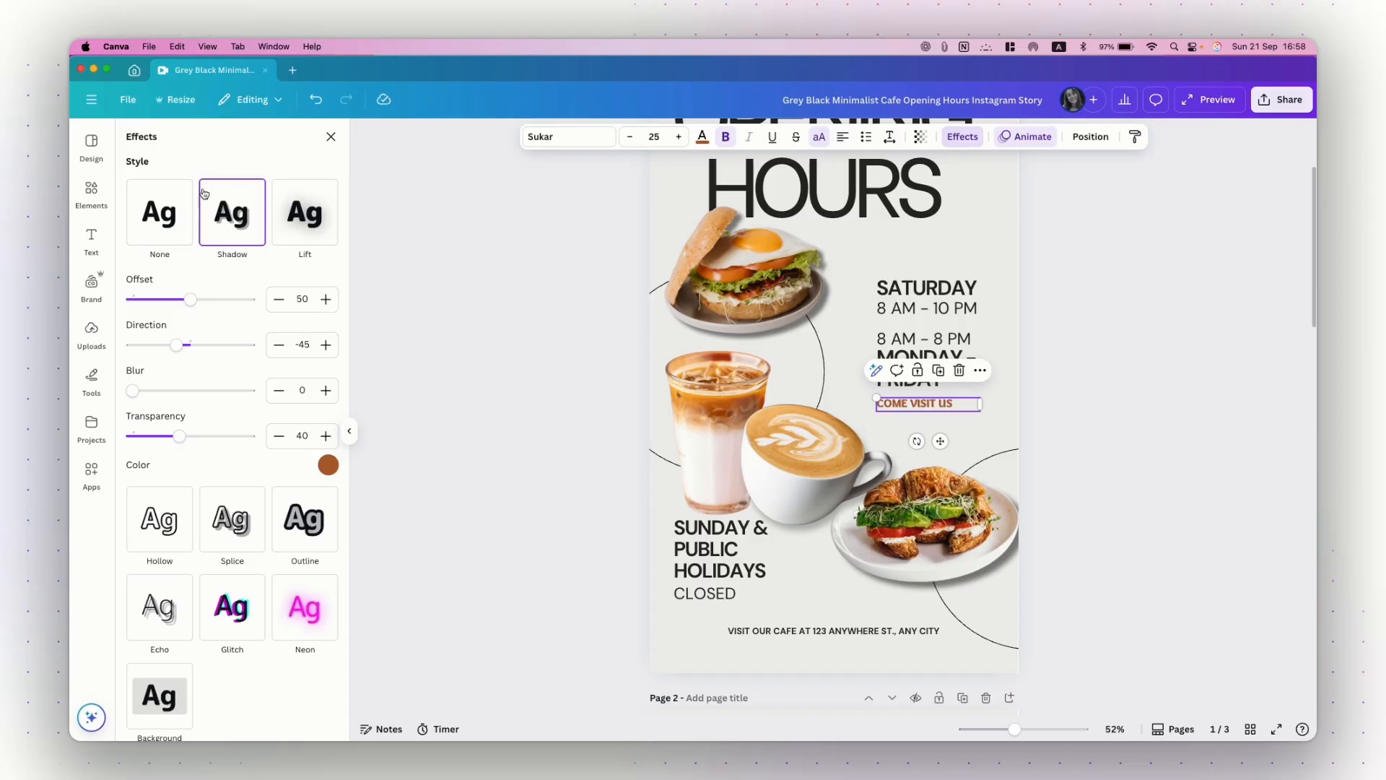
pyautogui.moveTo(190, 301); pyautogui.dragTo(175, 300)
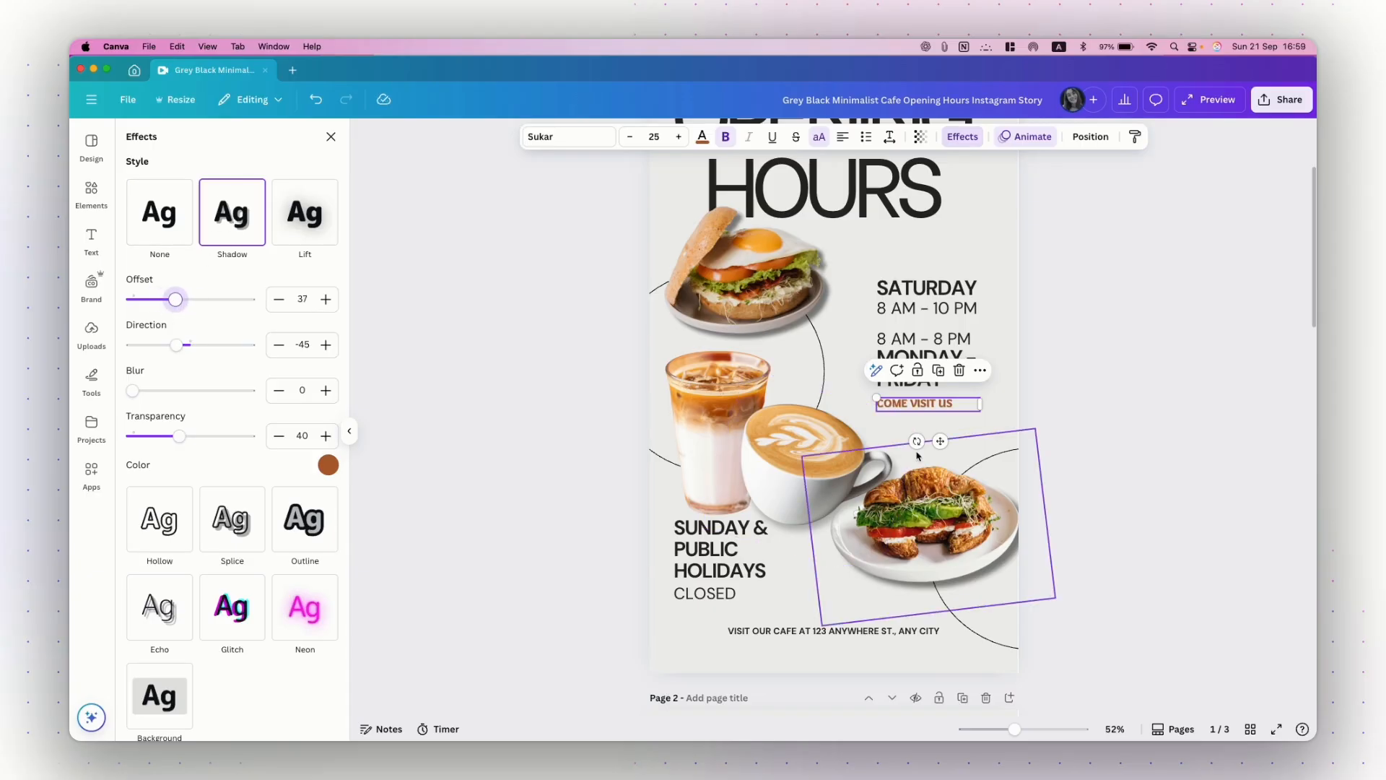
pyautogui.scroll(10, 948, 410)
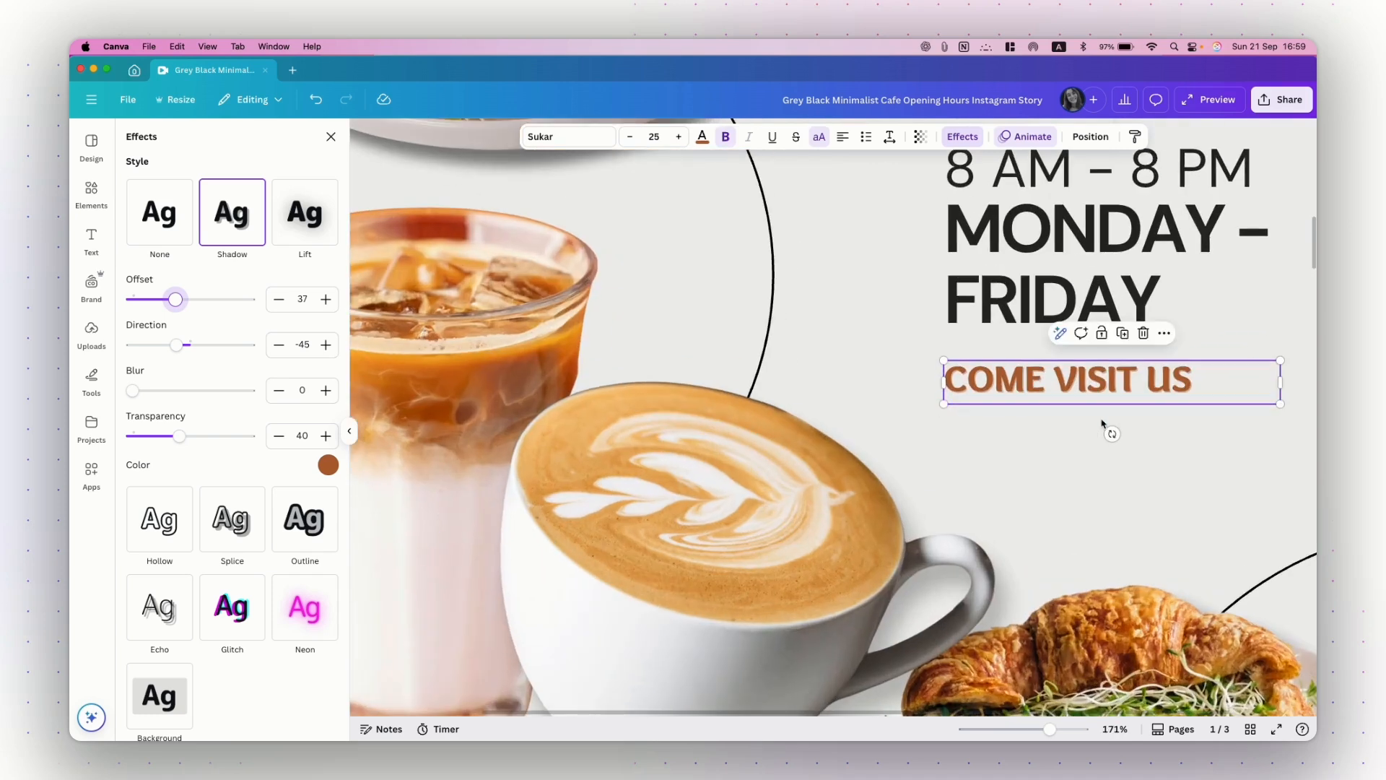
pyautogui.moveTo(176, 345)
pyautogui.mouseDown()
pyautogui.moveTo(155, 345)
pyautogui.moveTo(186, 351)
pyautogui.mouseUp()
pyautogui.moveTo(133, 390); pyautogui.dragTo(199, 390)
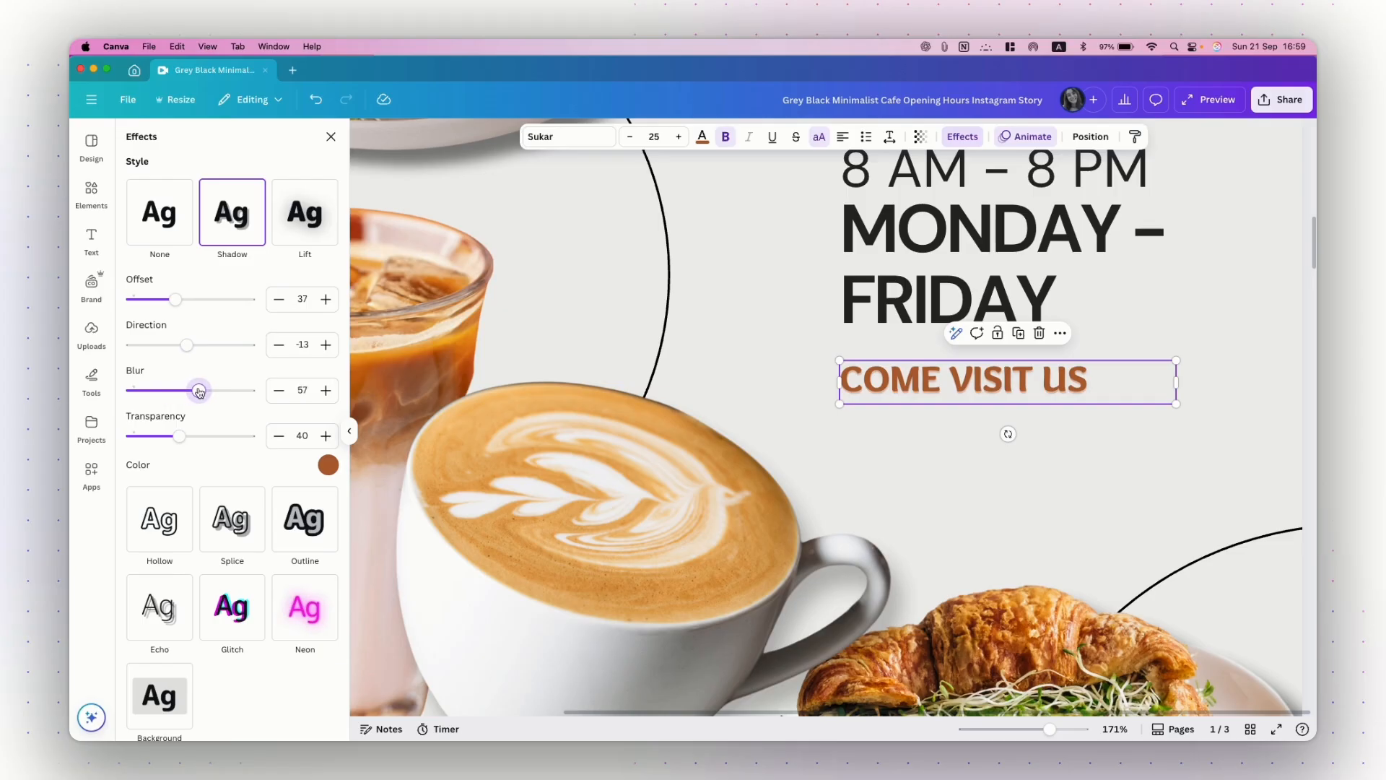
pyautogui.moveTo(179, 436)
pyautogui.mouseDown()
pyautogui.moveTo(202, 436)
pyautogui.moveTo(179, 436)
pyautogui.mouseUp()
# - Try light gray #efefef as the text's shadow color, and settle on the palette's black
pyautogui.click(328, 465)
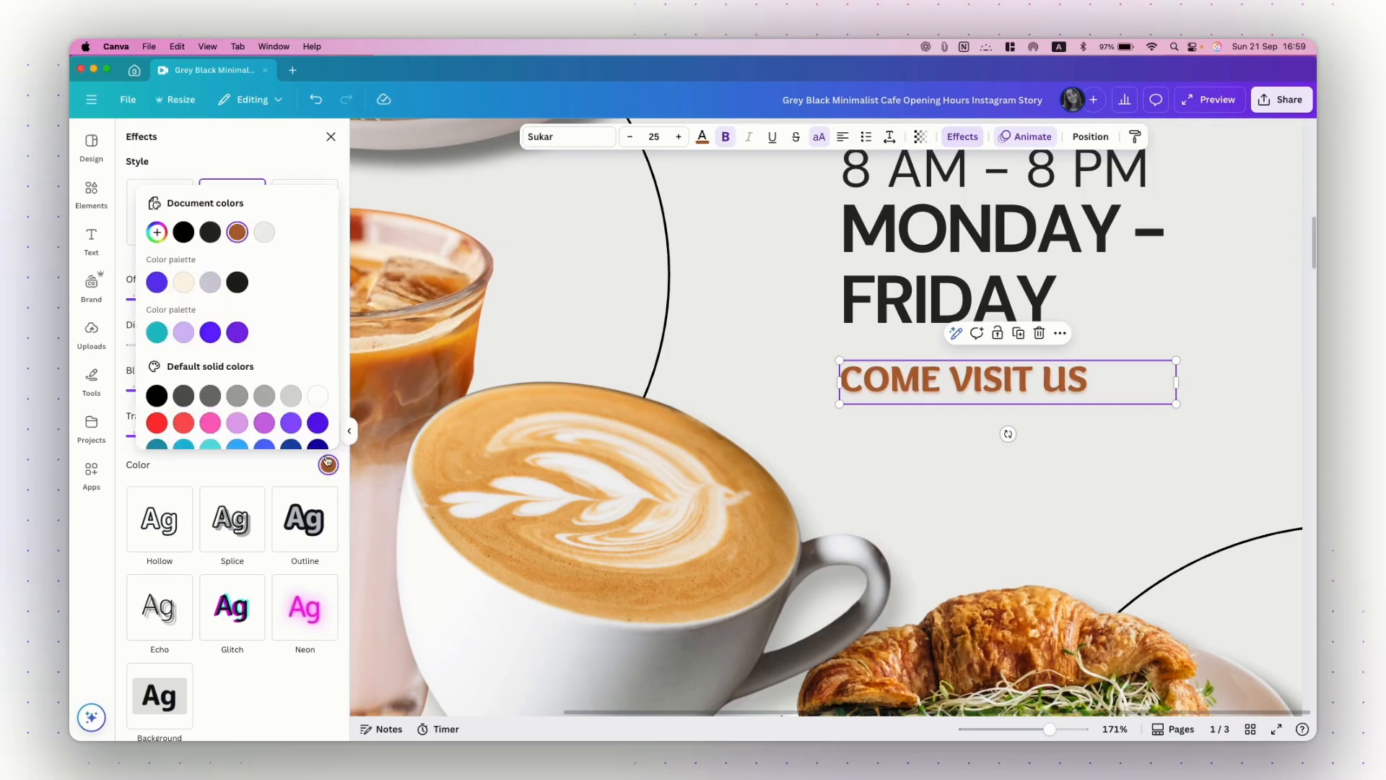
pyautogui.click(263, 232)
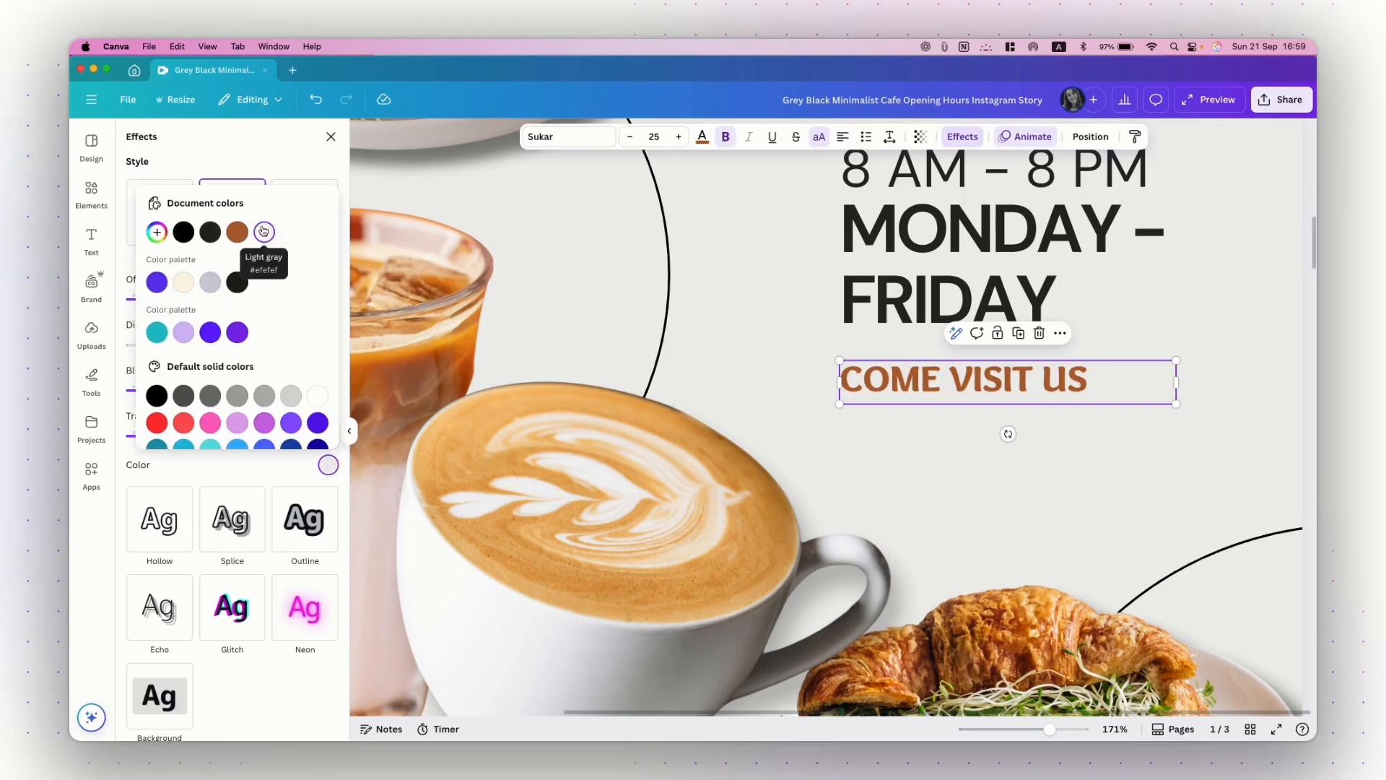
pyautogui.click(236, 283)
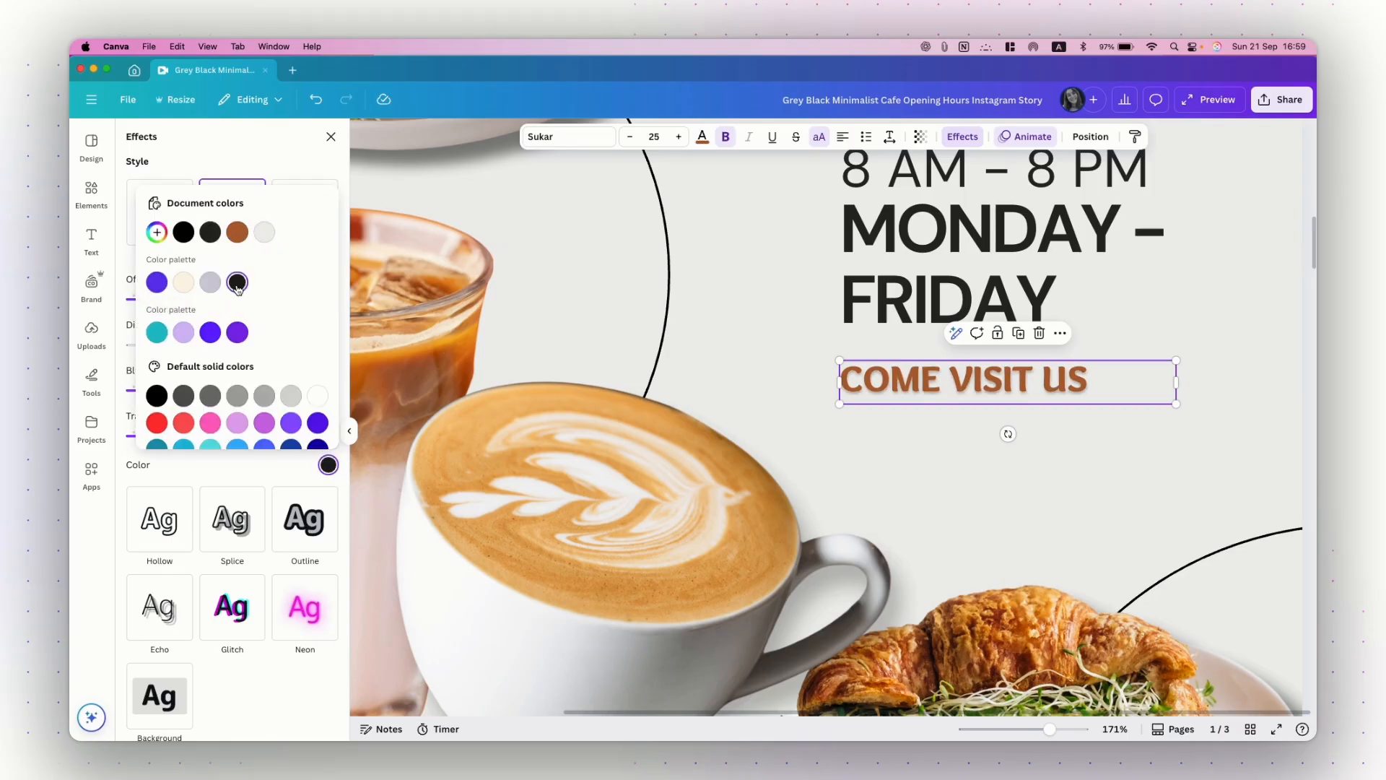
pyautogui.click(239, 468)
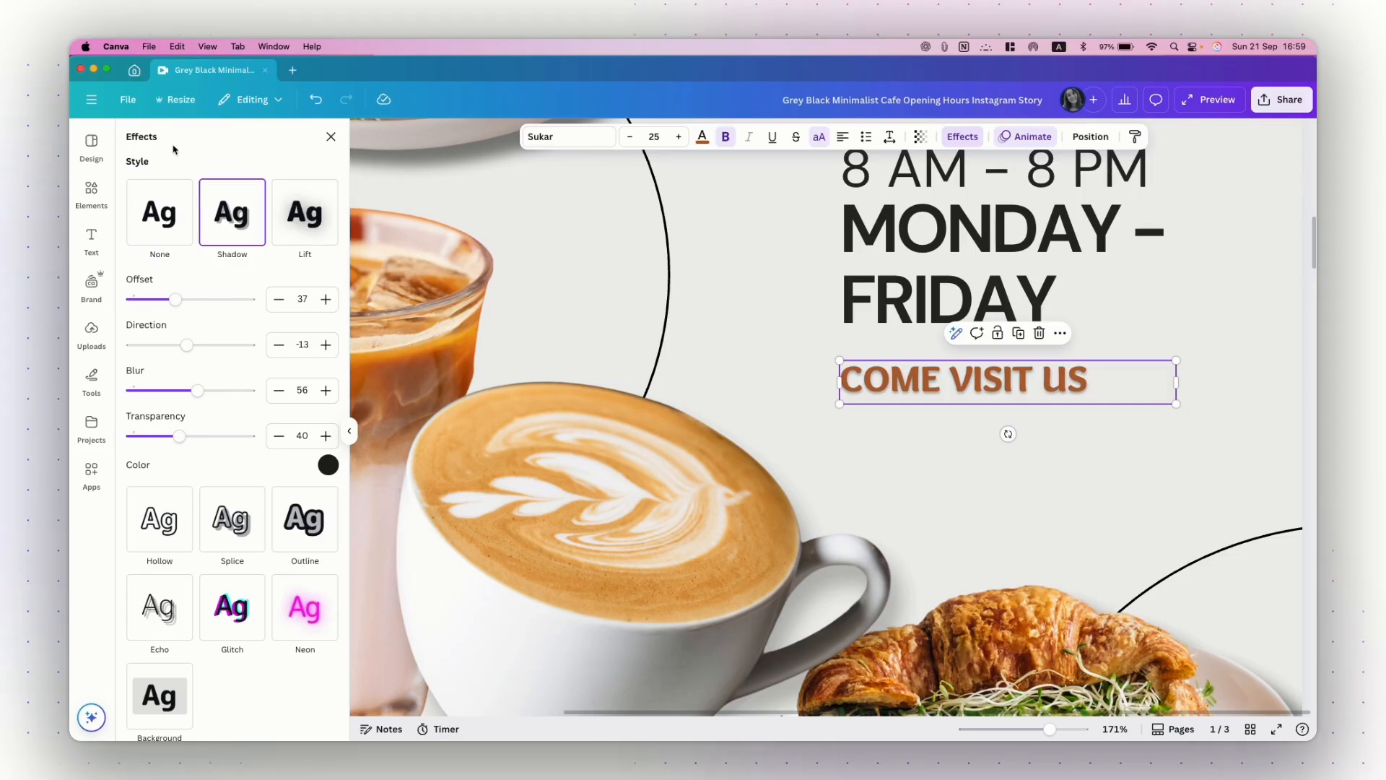
# - Remove the shadow from "COME VISIT US" and give the text a Curve shape with a value of 23
pyautogui.click(165, 217)
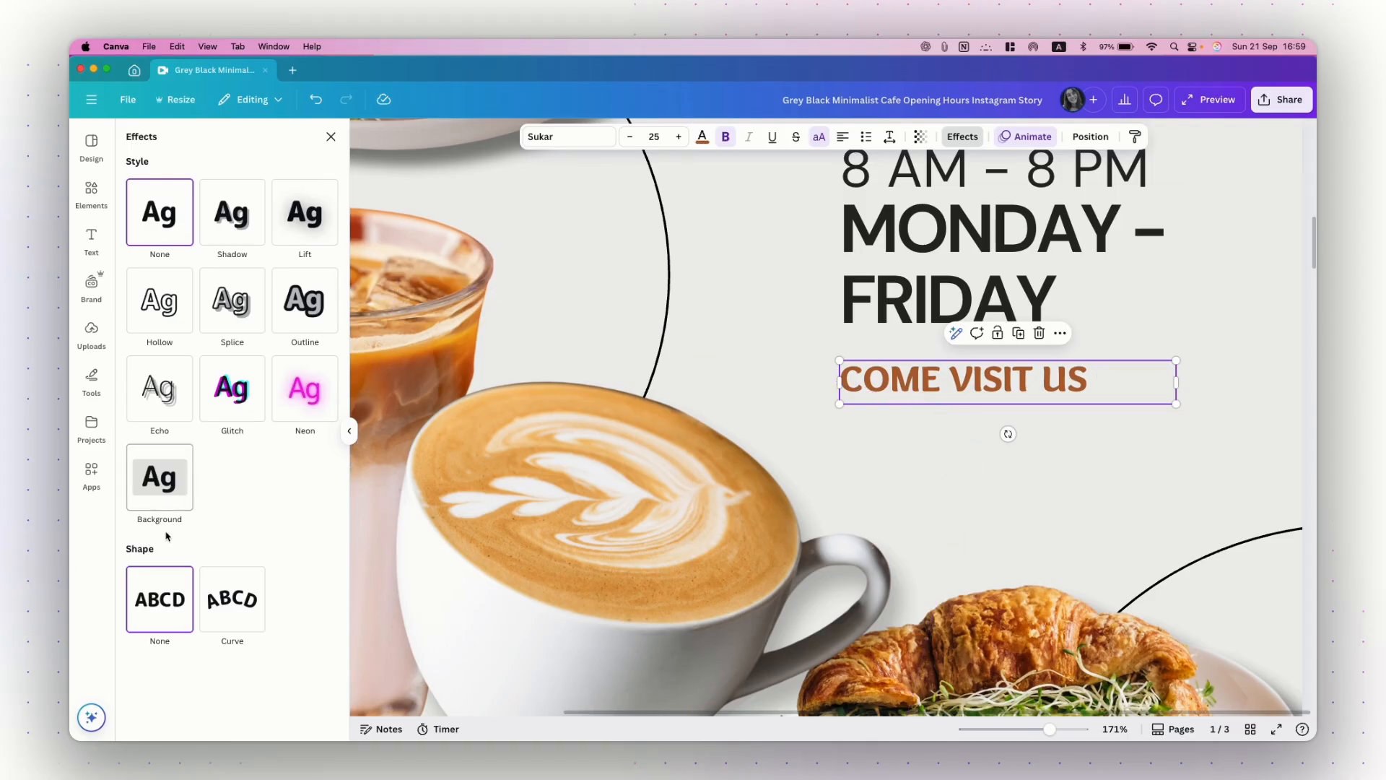
pyautogui.click(234, 613)
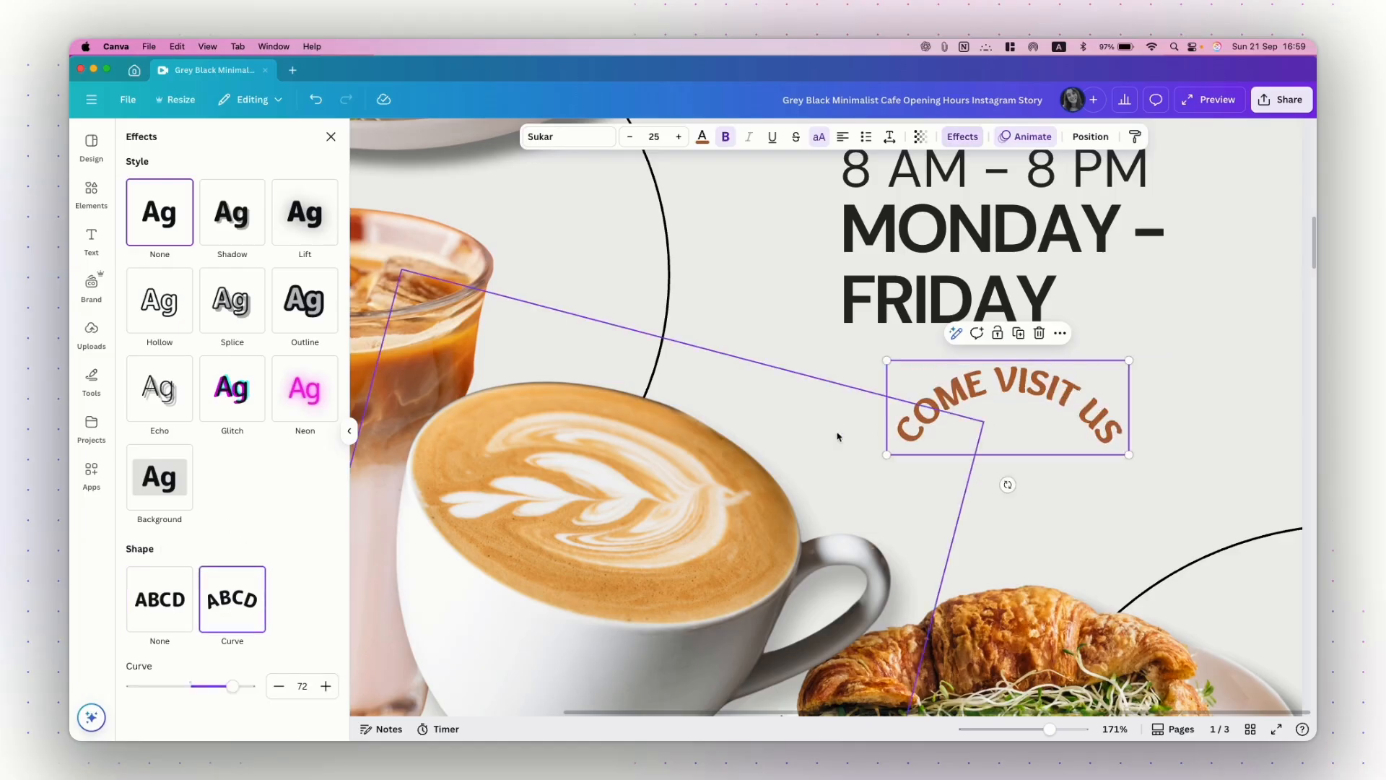
pyautogui.moveTo(235, 690); pyautogui.dragTo(205, 694)
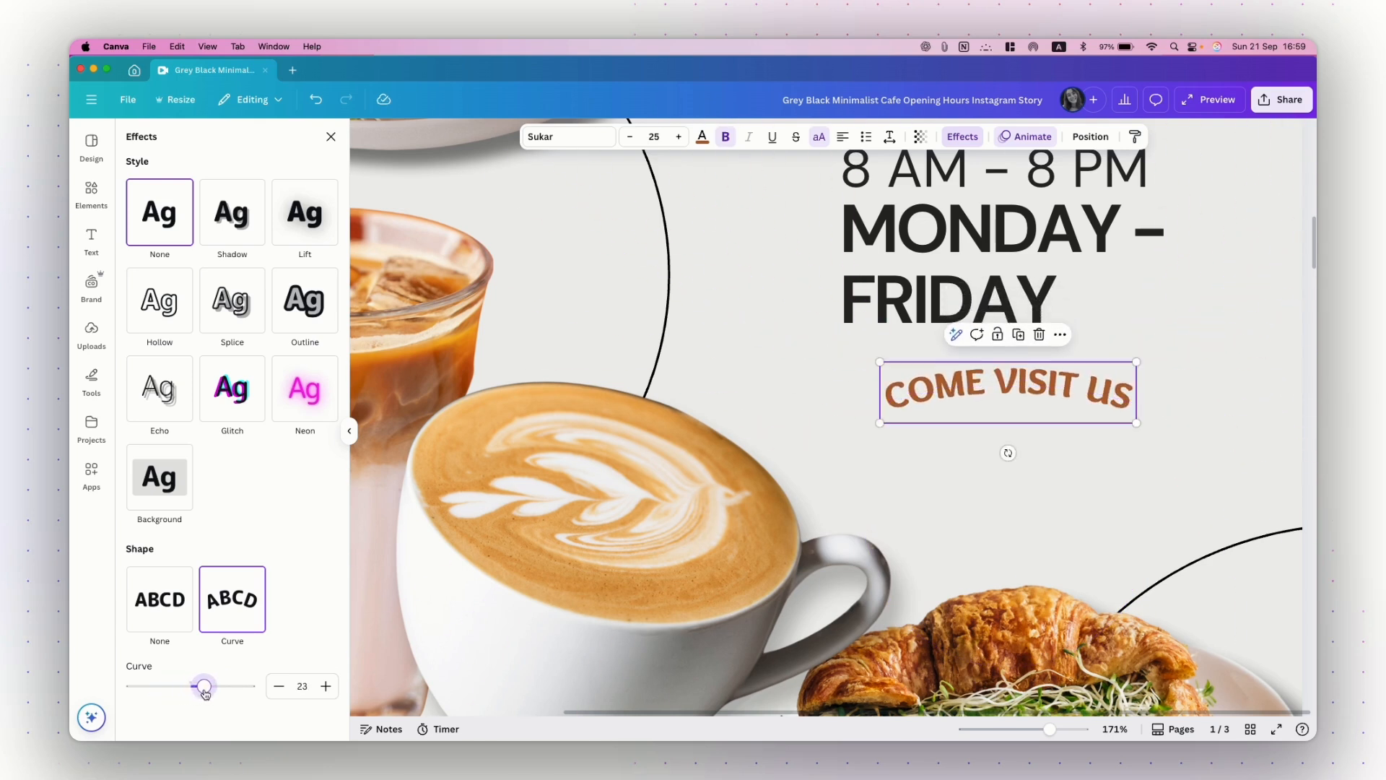
pyautogui.click(1152, 466)
# - Place the curved "COME VISIT US" text above the Saturday hours, enlarged to font size 40.5
pyautogui.scroll(-5, 1151, 468)
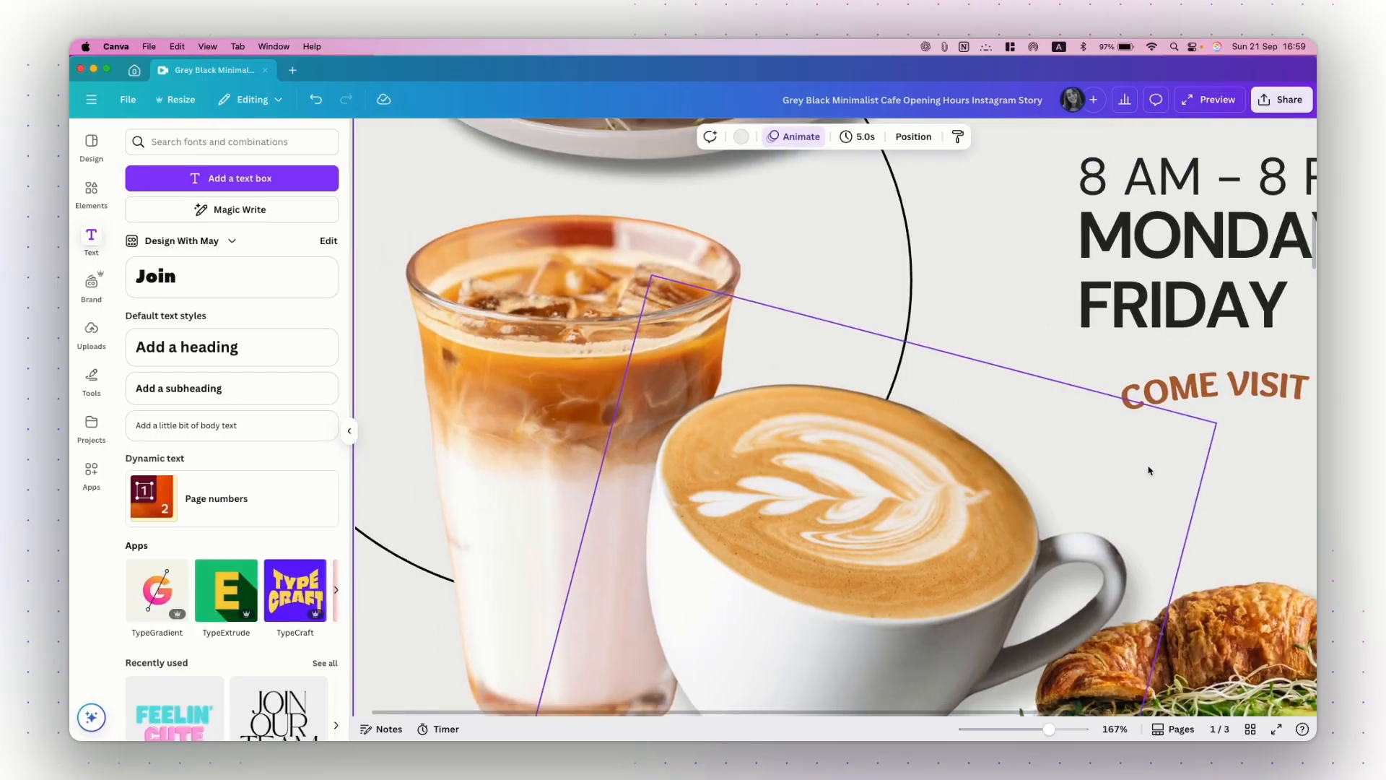
pyautogui.scroll(-2, 1150, 471)
pyautogui.moveTo(960, 485); pyautogui.dragTo(993, 290)
pyautogui.click(1180, 278)
pyautogui.scroll(-4, 1103, 430)
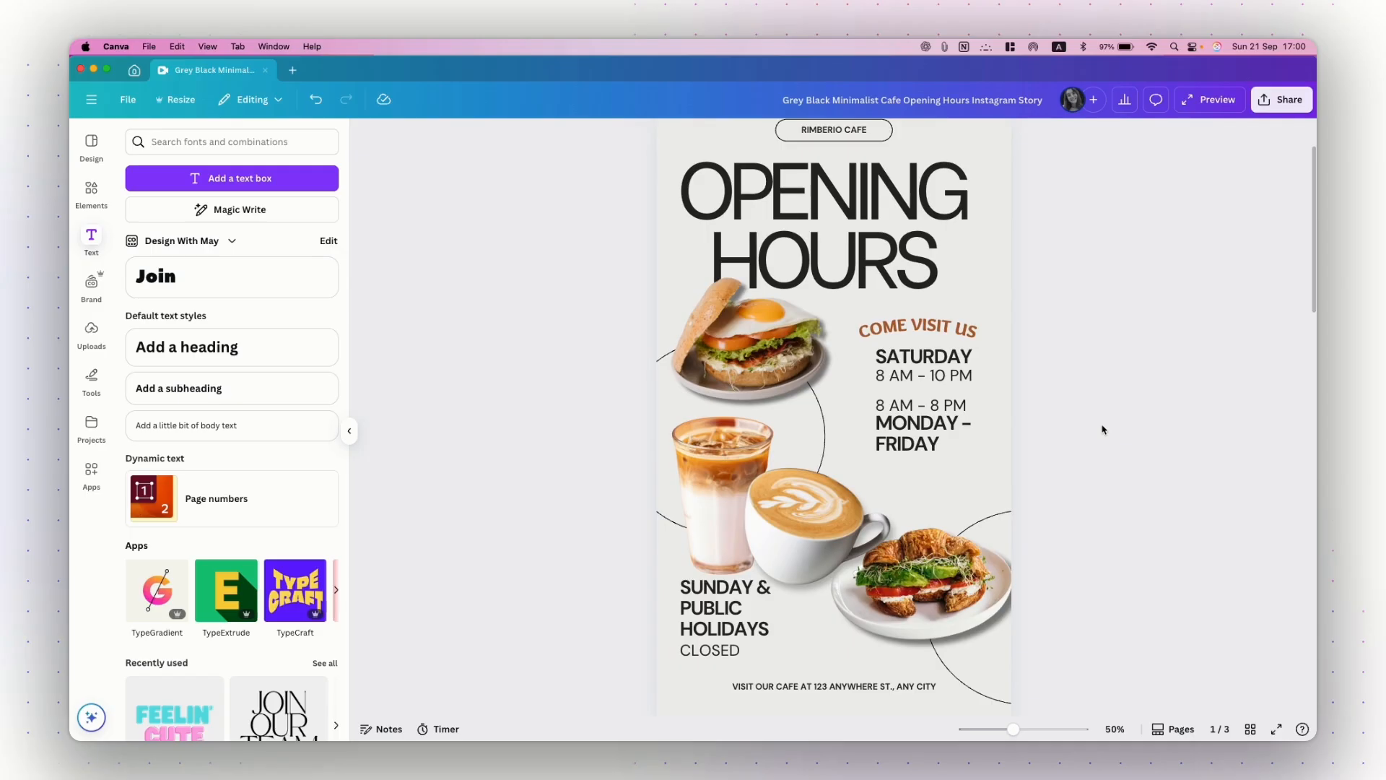
# - Copy the style of "COME VISIT US" onto the cafe address line below the images and move that line upward
pyautogui.click(918, 329)
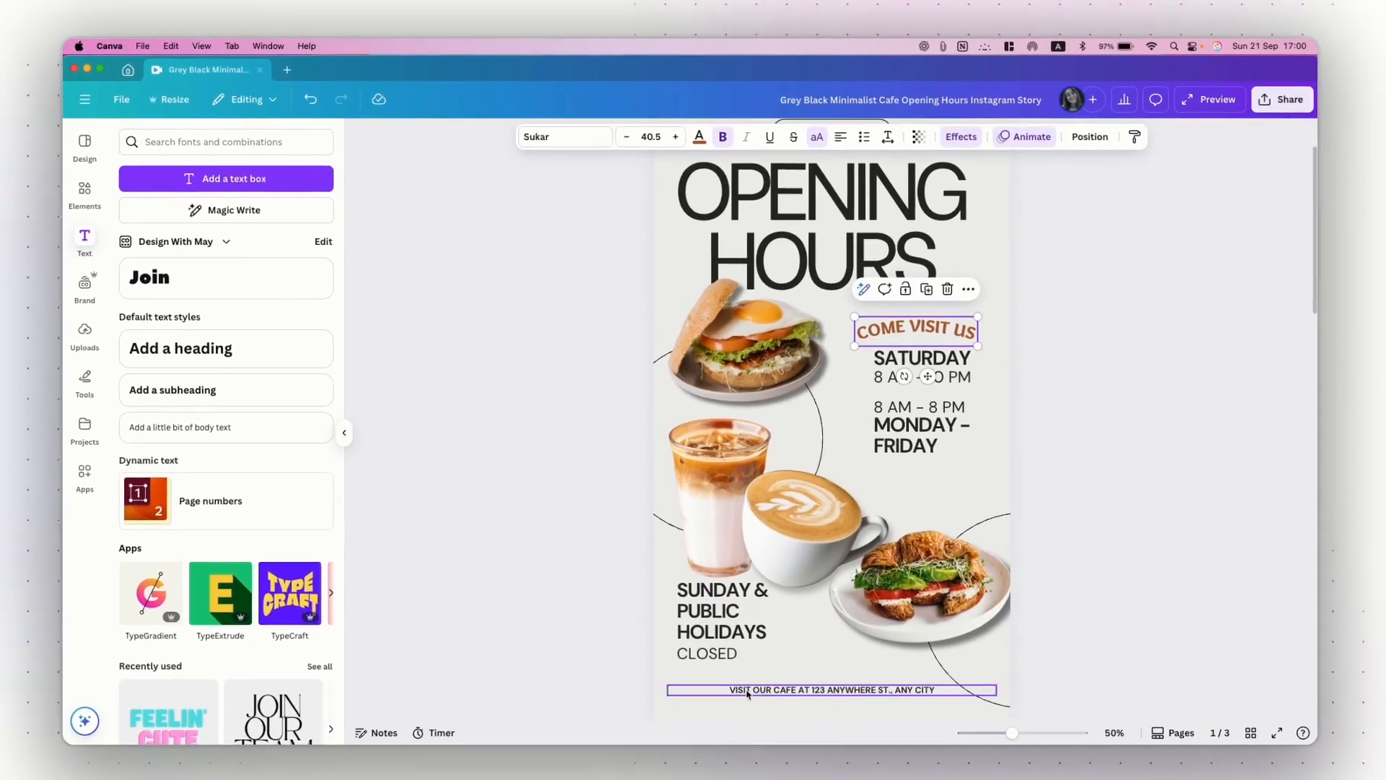
pyautogui.click(778, 685)
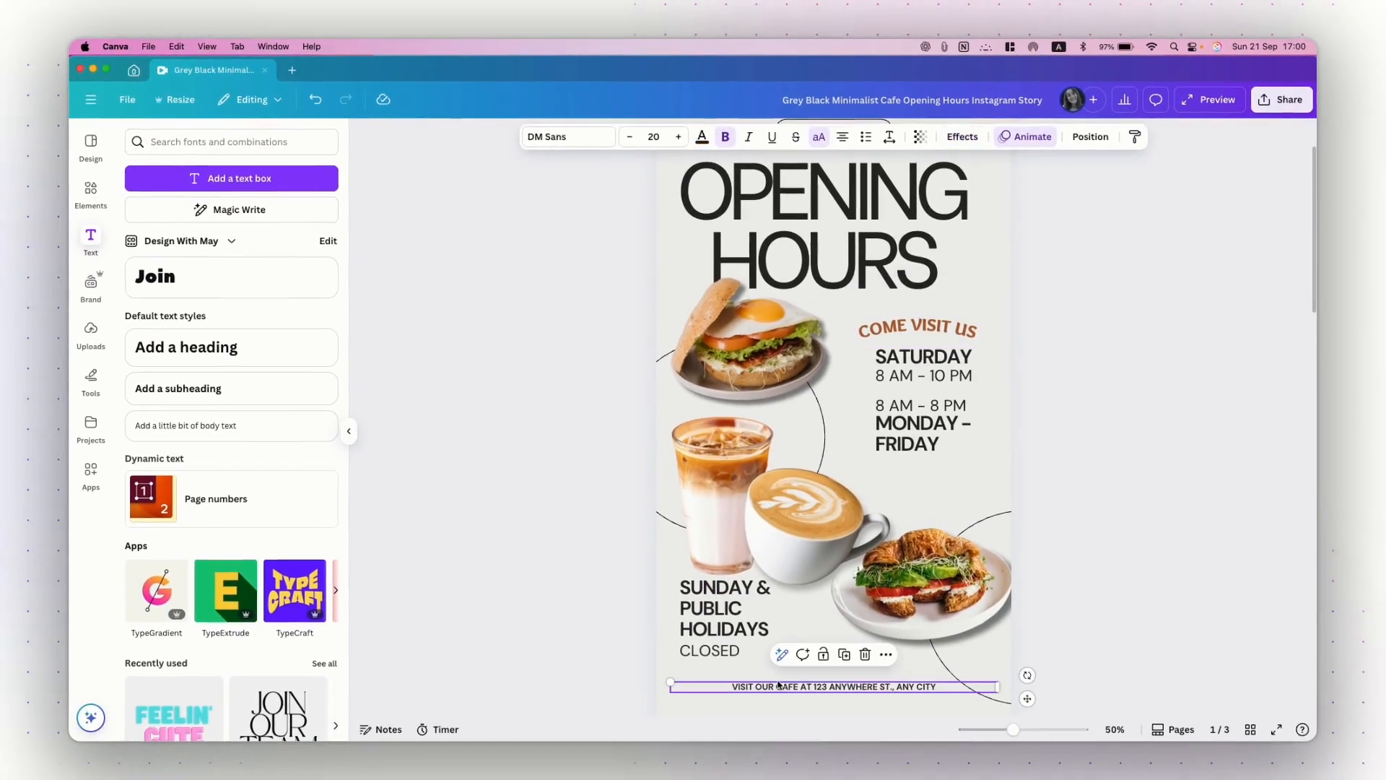
pyautogui.scroll(5, 778, 686)
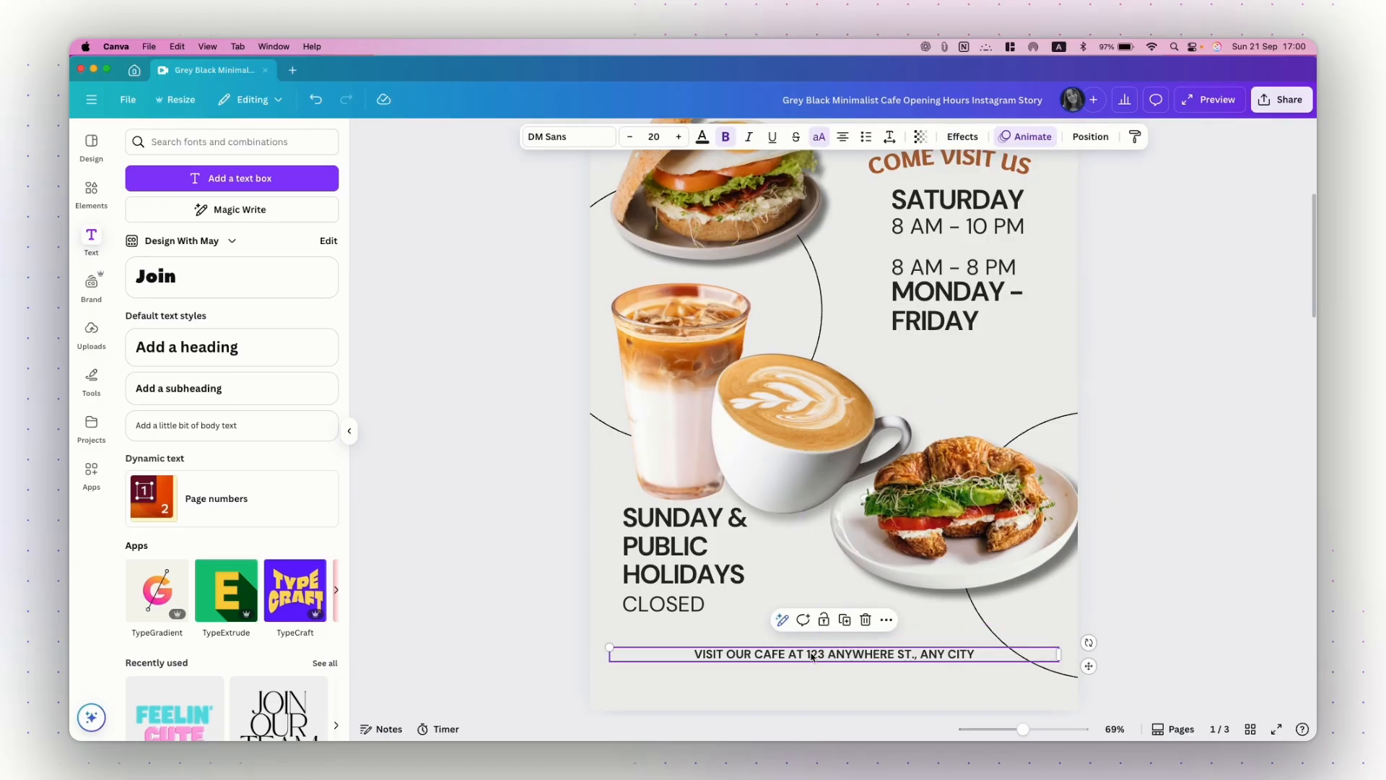
pyautogui.scroll(2, 874, 433)
pyautogui.click(935, 196)
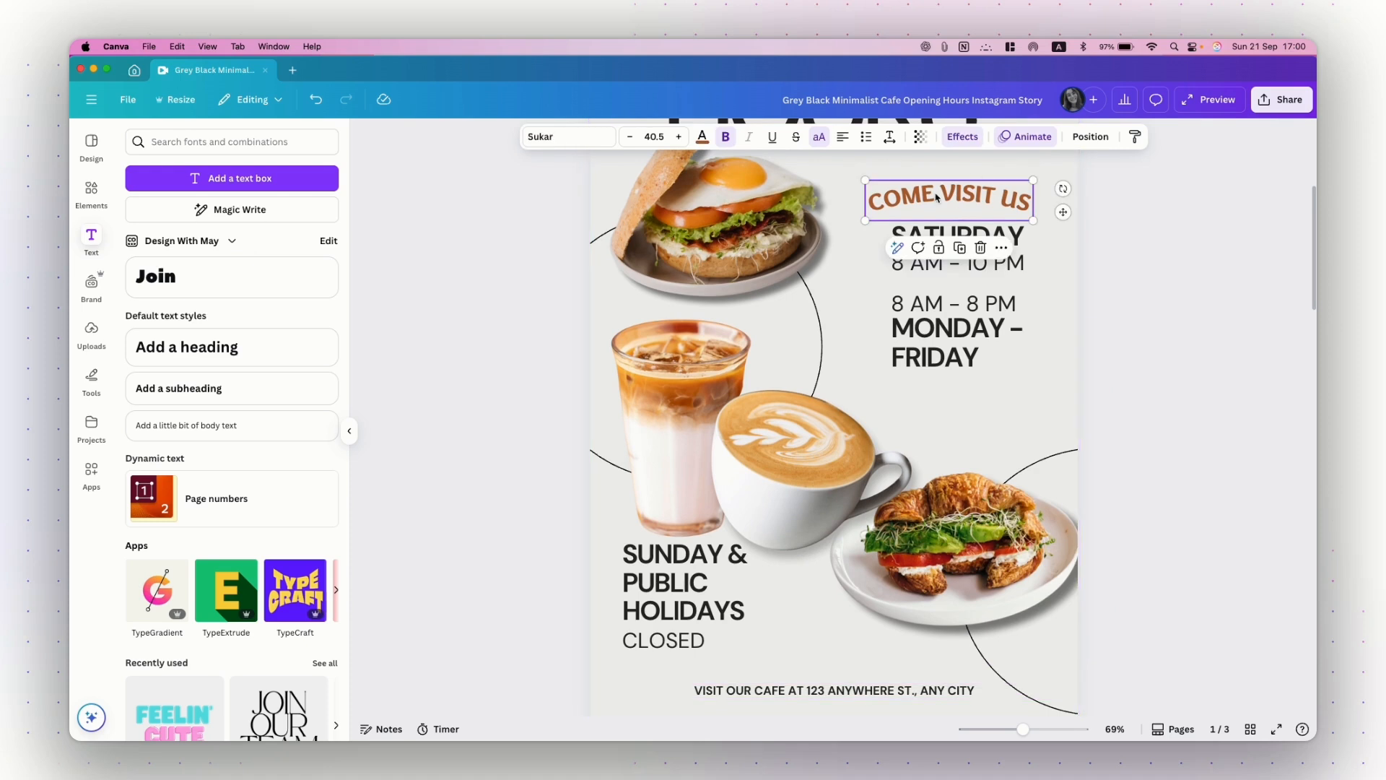
pyautogui.click(1135, 137)
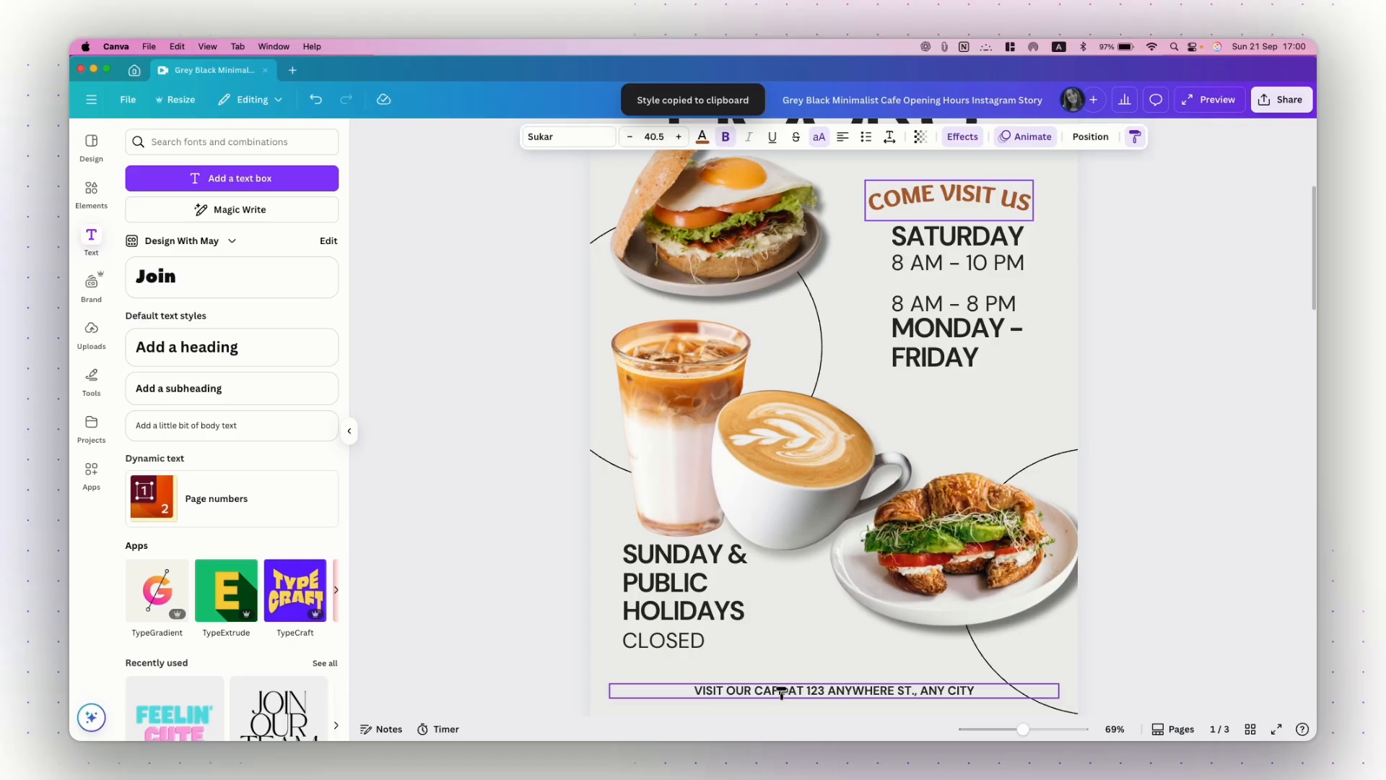
pyautogui.click(808, 695)
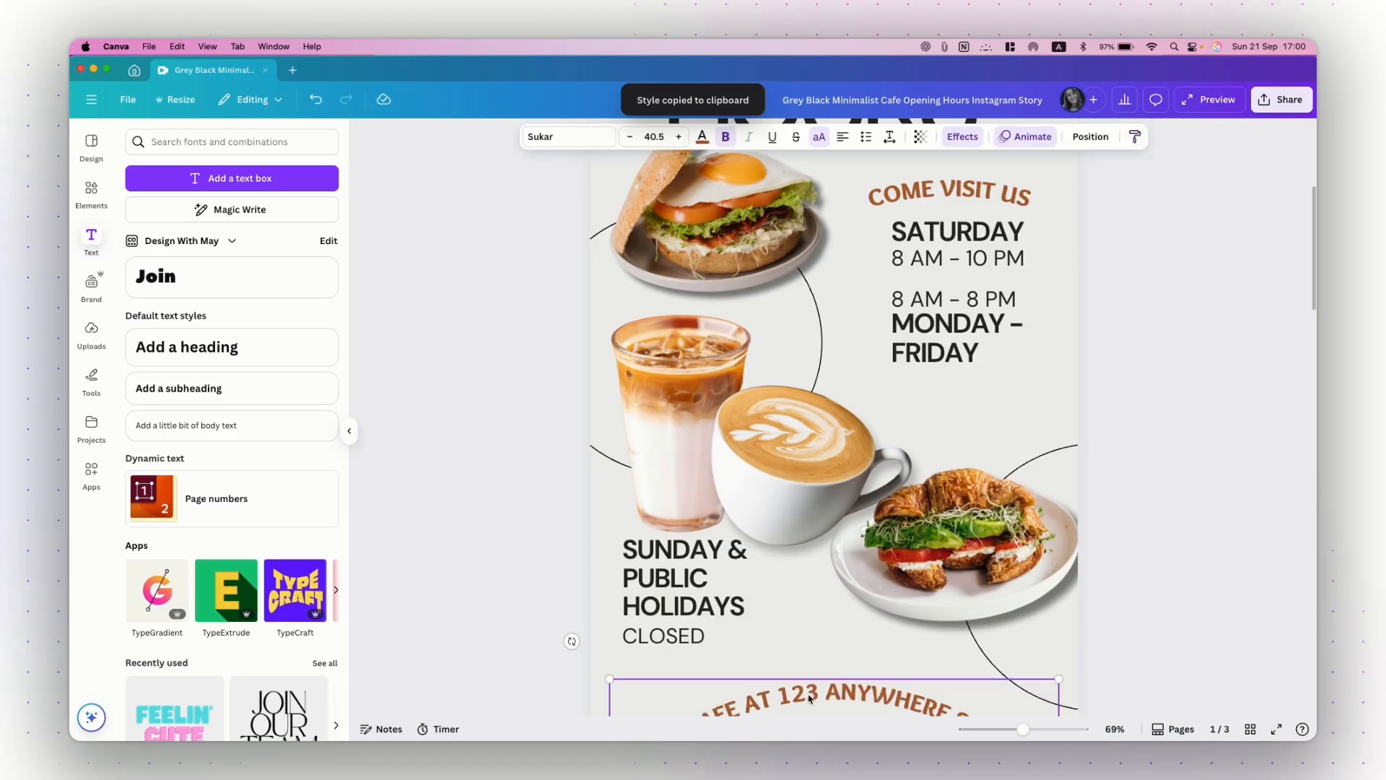
pyautogui.scroll(-3, 809, 699)
pyautogui.moveTo(792, 620); pyautogui.dragTo(811, 556)
# - Undo the address line's move and its copied style
pyautogui.press('super+z')
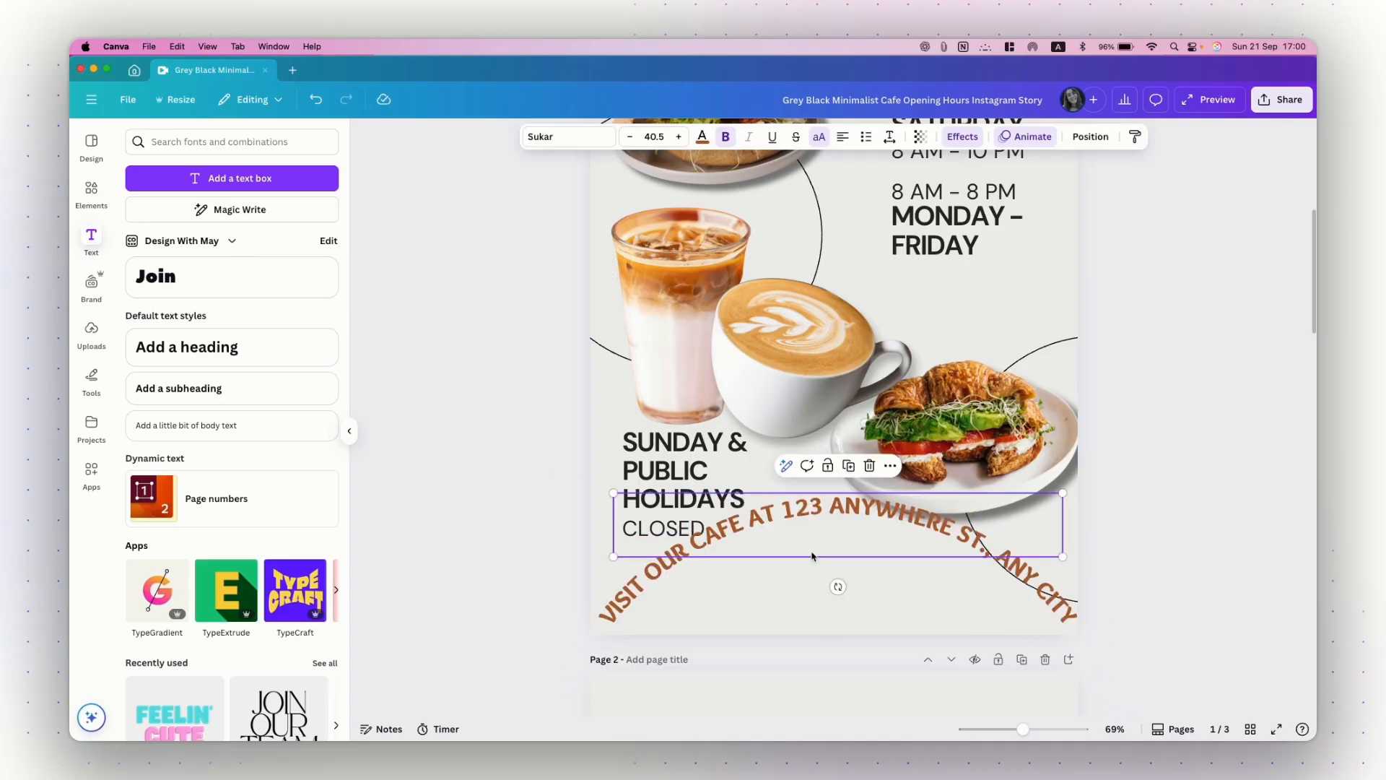
pyautogui.press('super+z')
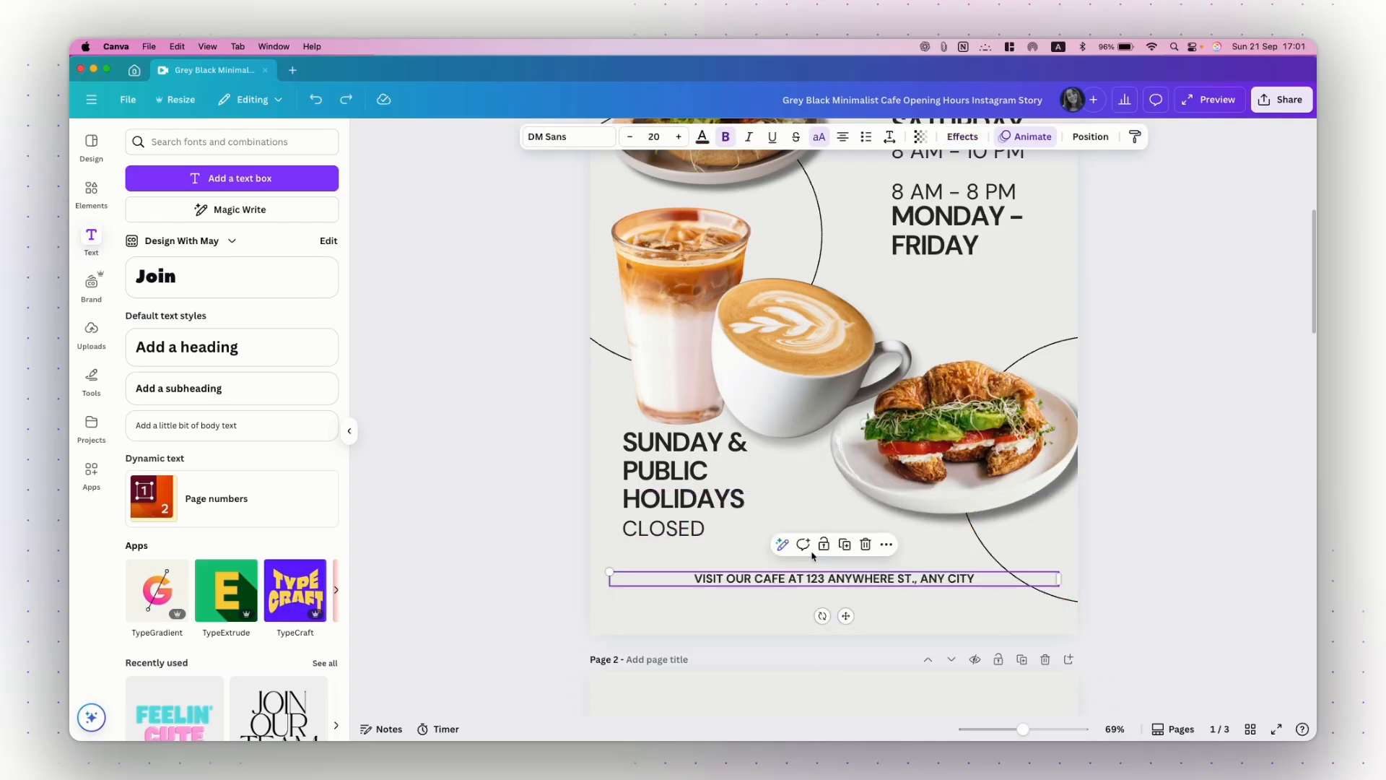
pyautogui.click(1150, 509)
pyautogui.scroll(5, 1150, 511)
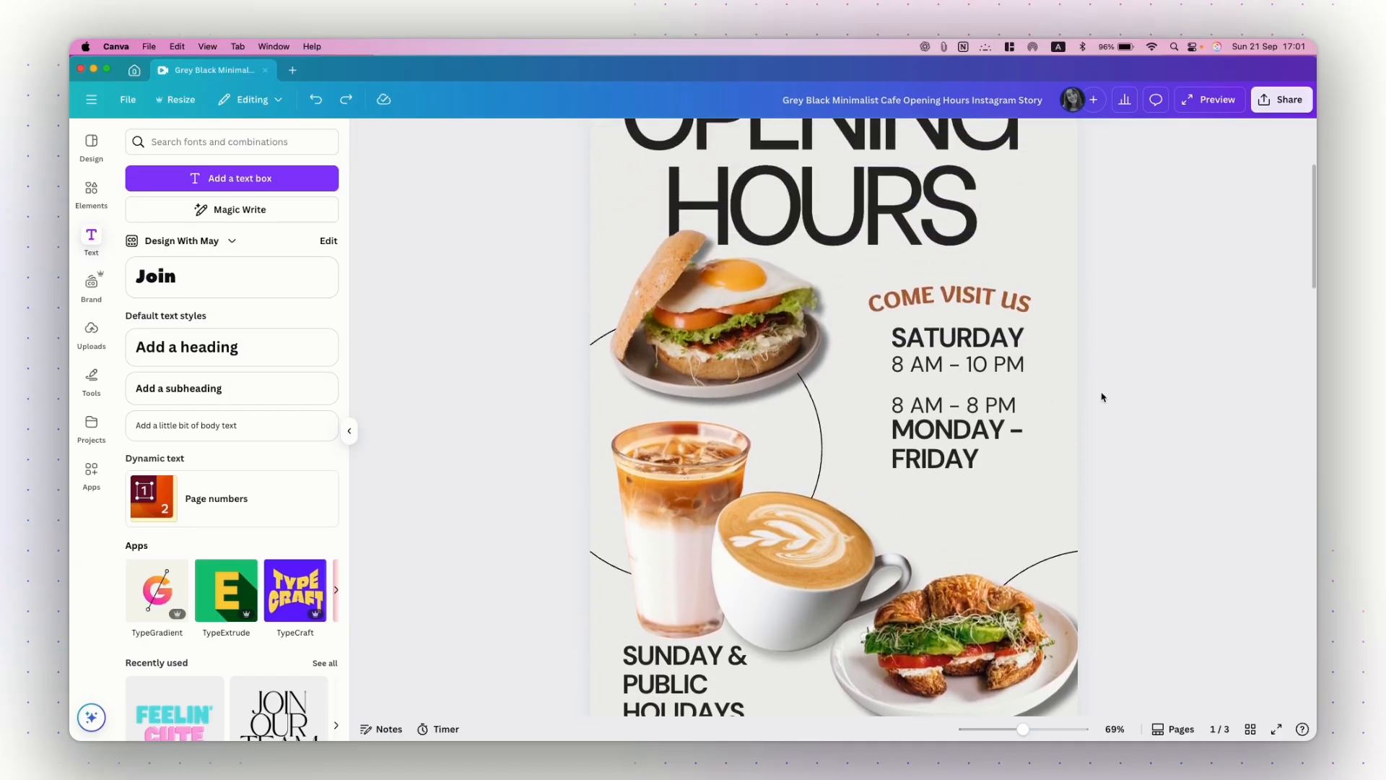
pyautogui.click(718, 320)
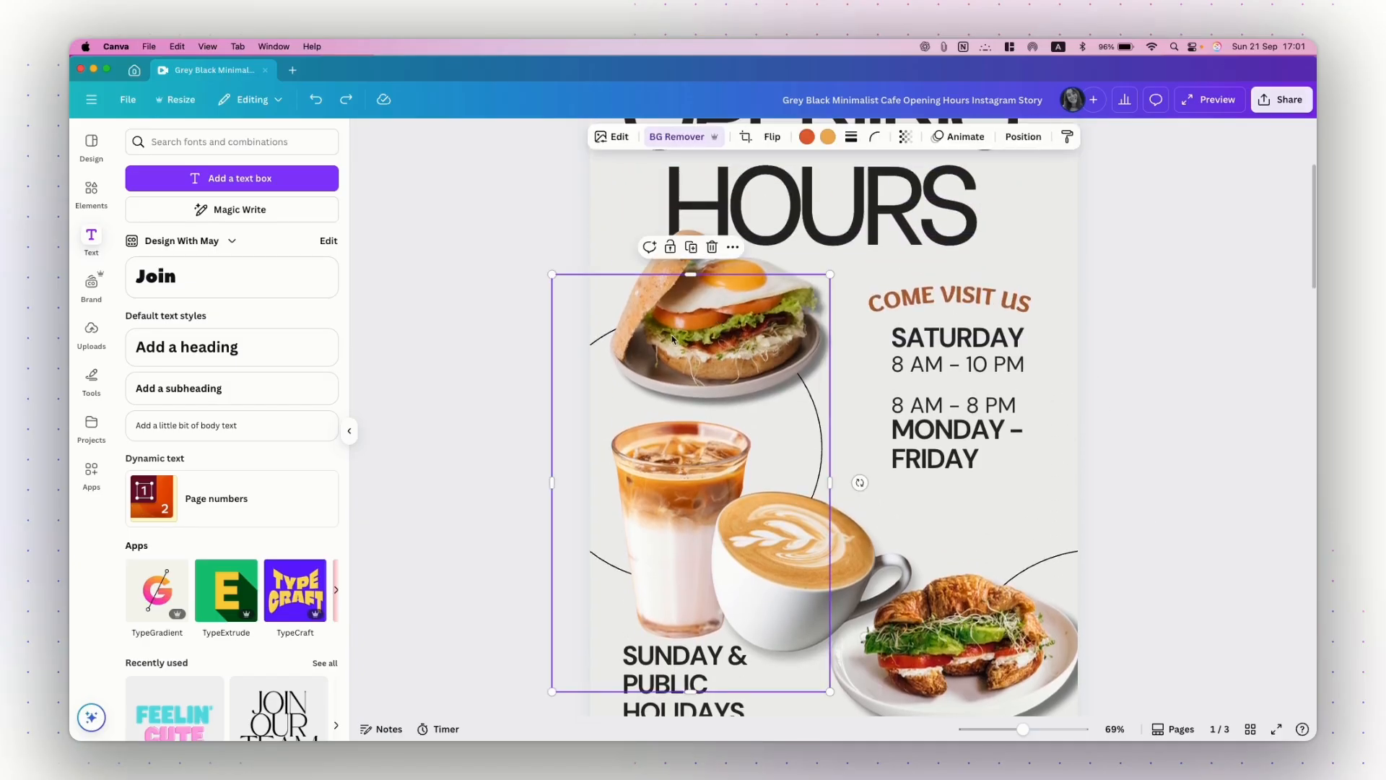
pyautogui.moveTo(648, 488); pyautogui.dragTo(640, 479)
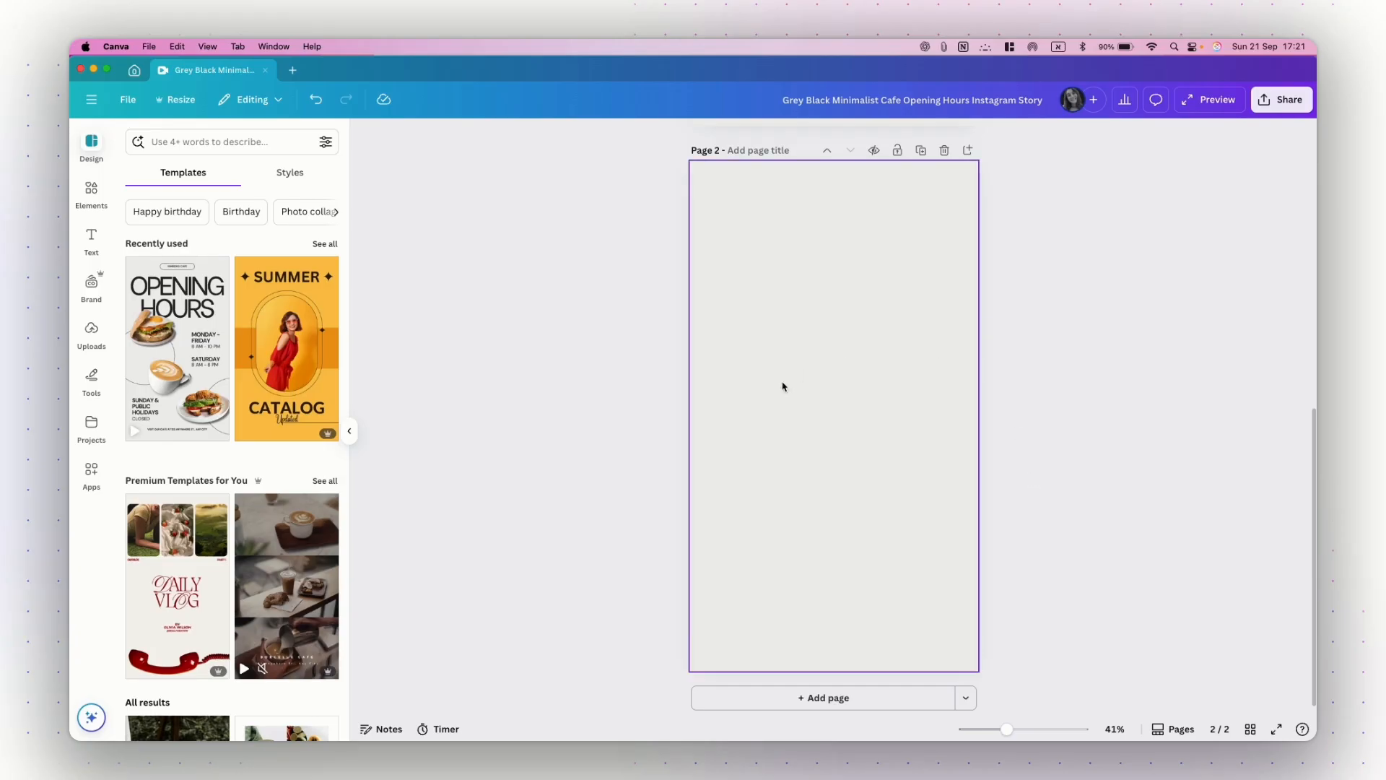
# - Add a rectangle shape to the blank page 2
pyautogui.click(828, 420)
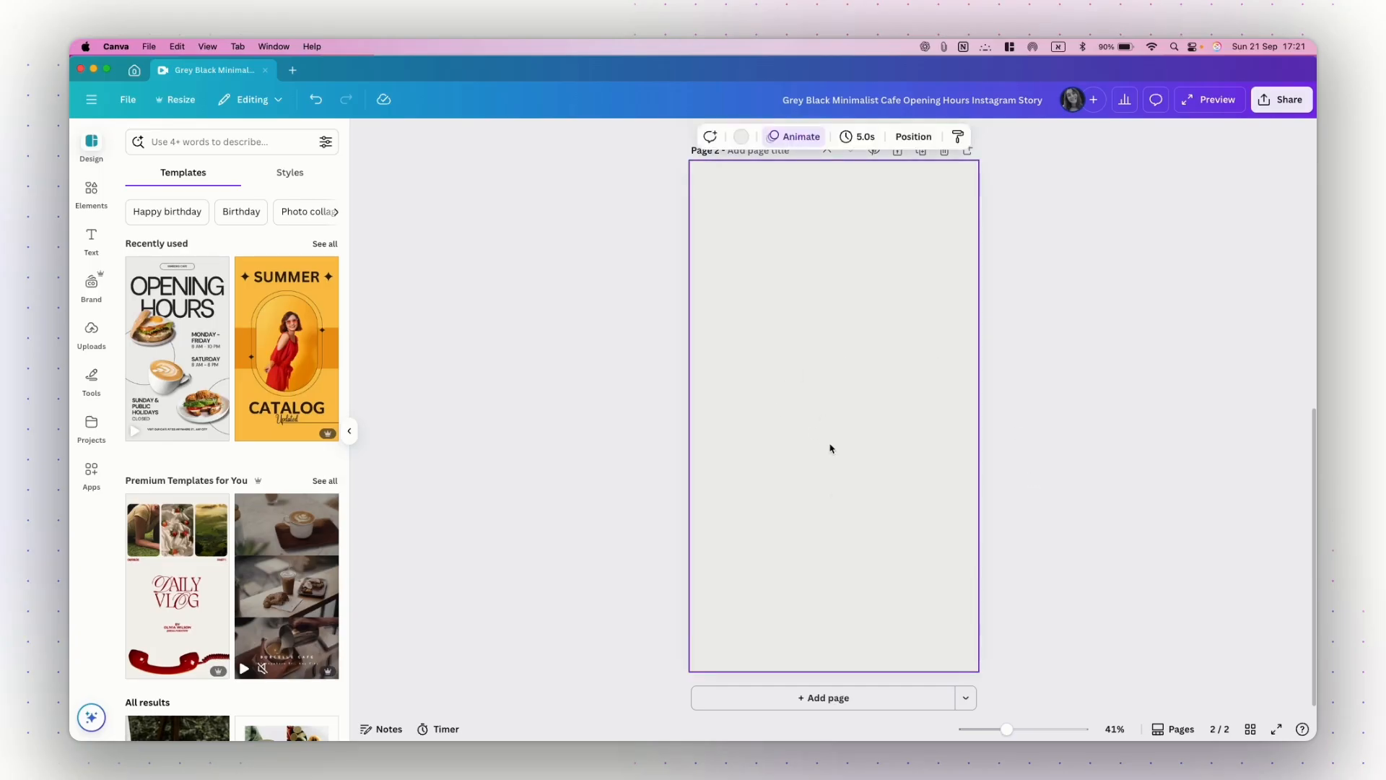
pyautogui.press('r')
pyautogui.click(911, 434)
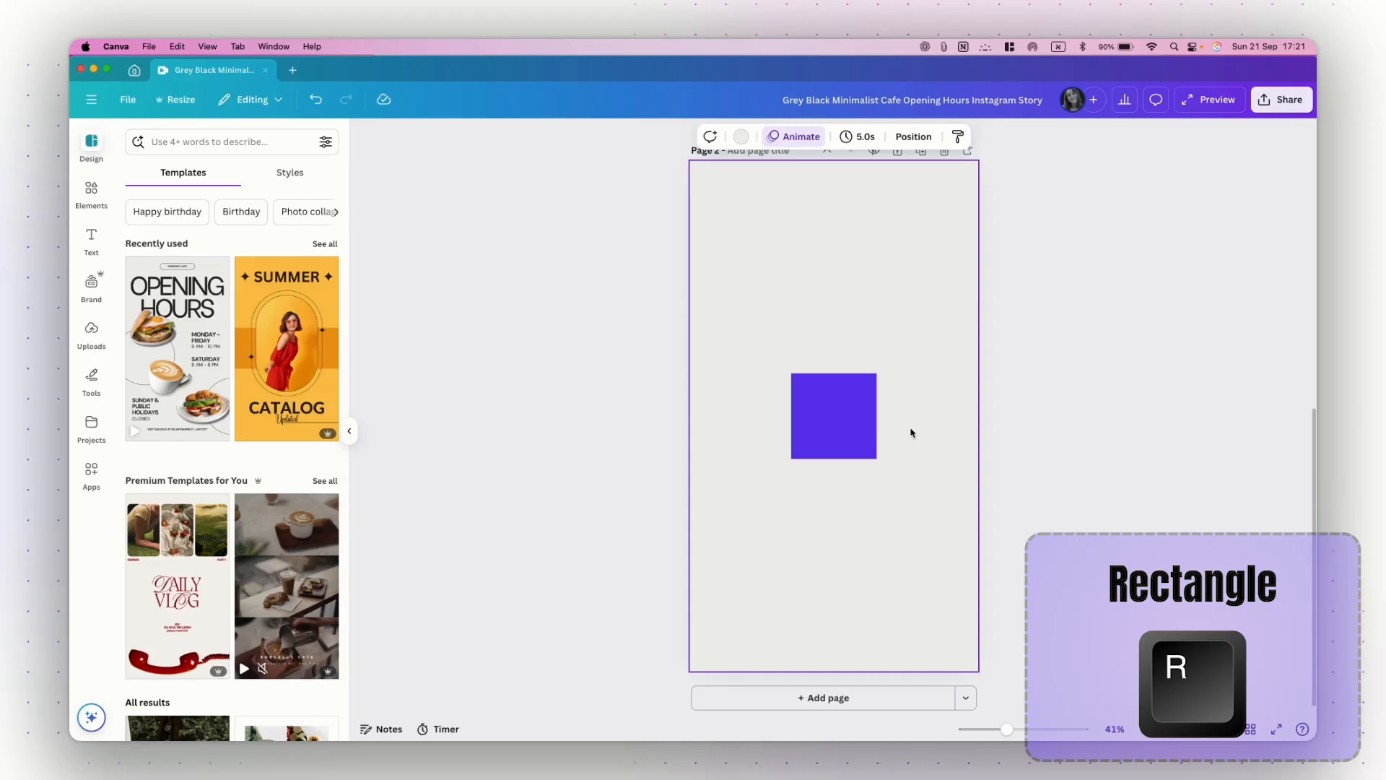
# - Add a circle shape to page 2 and place it directly above the square
pyautogui.press('c')
pyautogui.click(882, 433)
pyautogui.moveTo(866, 427); pyautogui.dragTo(861, 318)
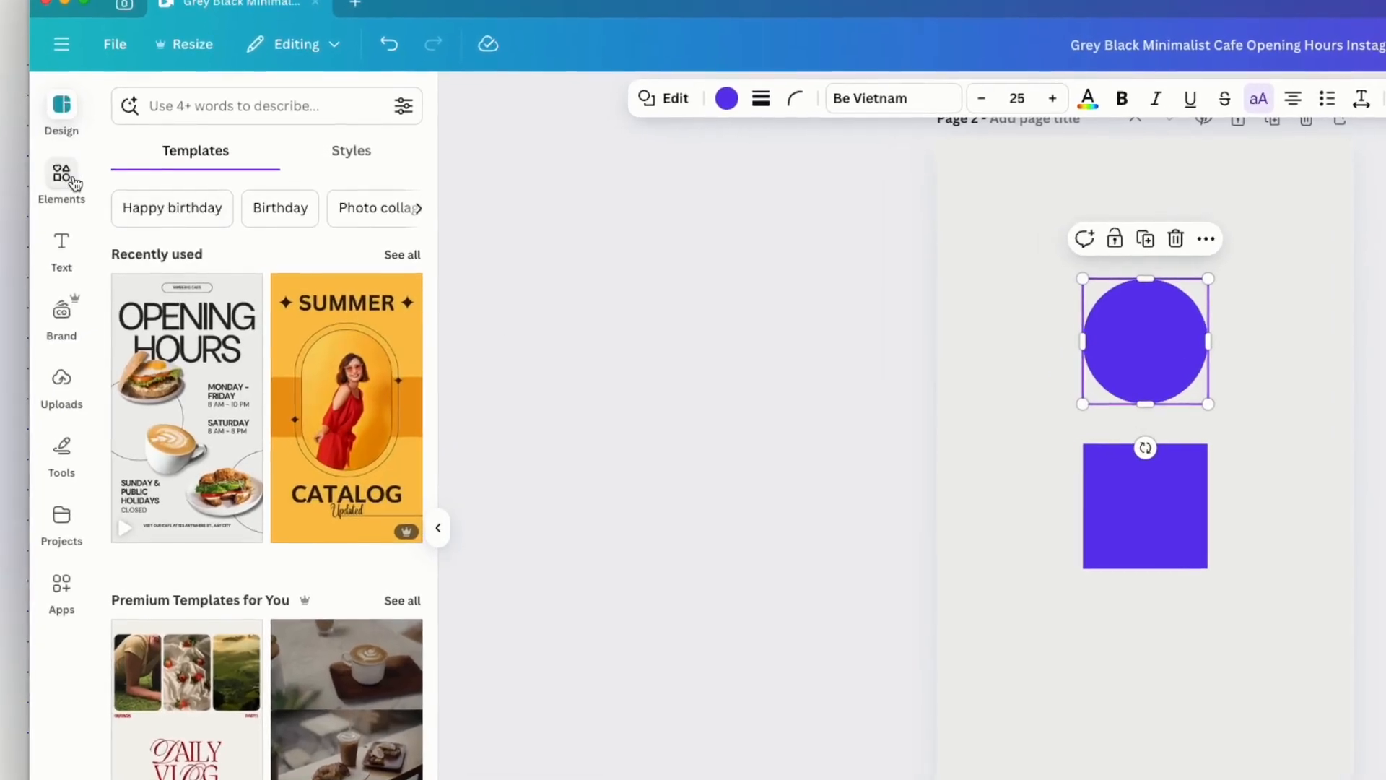
# - Browse the full library of shapes, from lines and basic shapes down to organic and abstract shapes
pyautogui.click(72, 180)
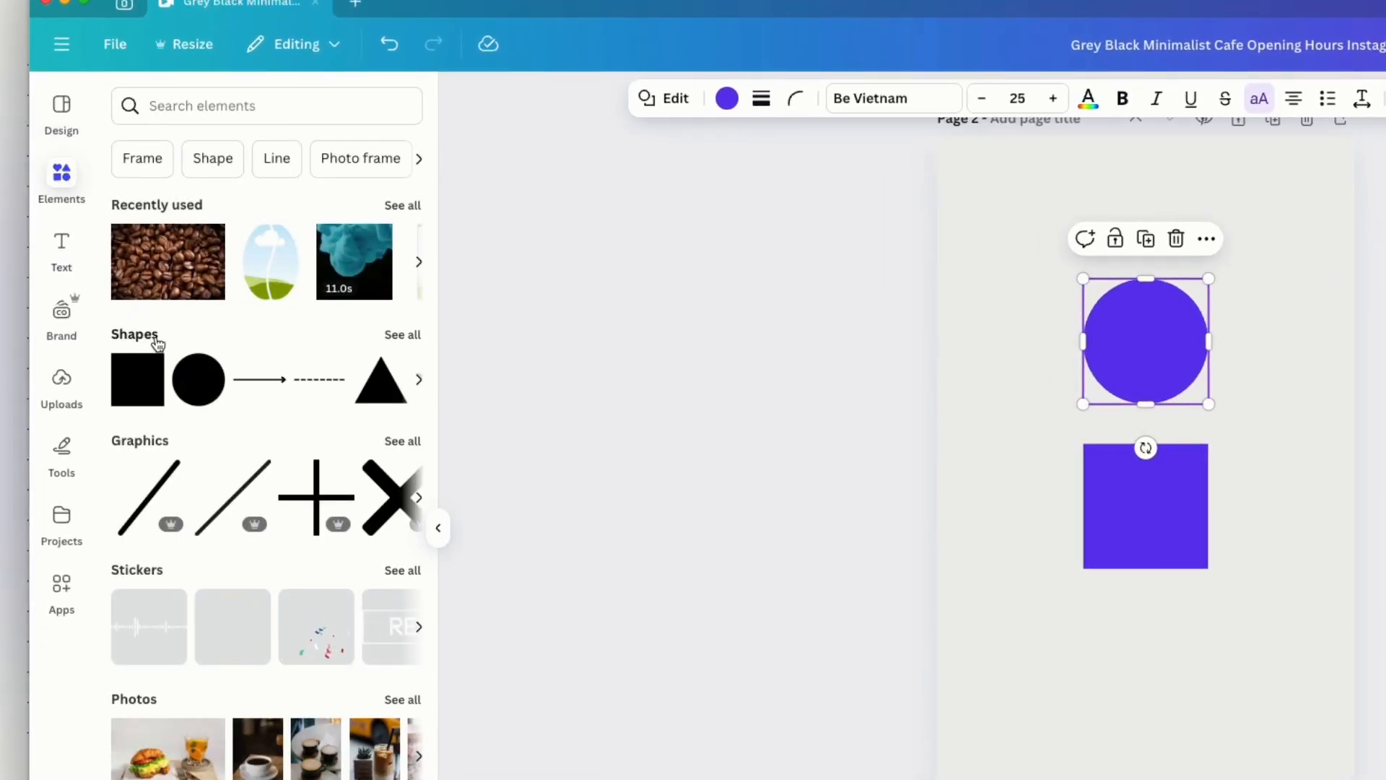
pyautogui.click(402, 336)
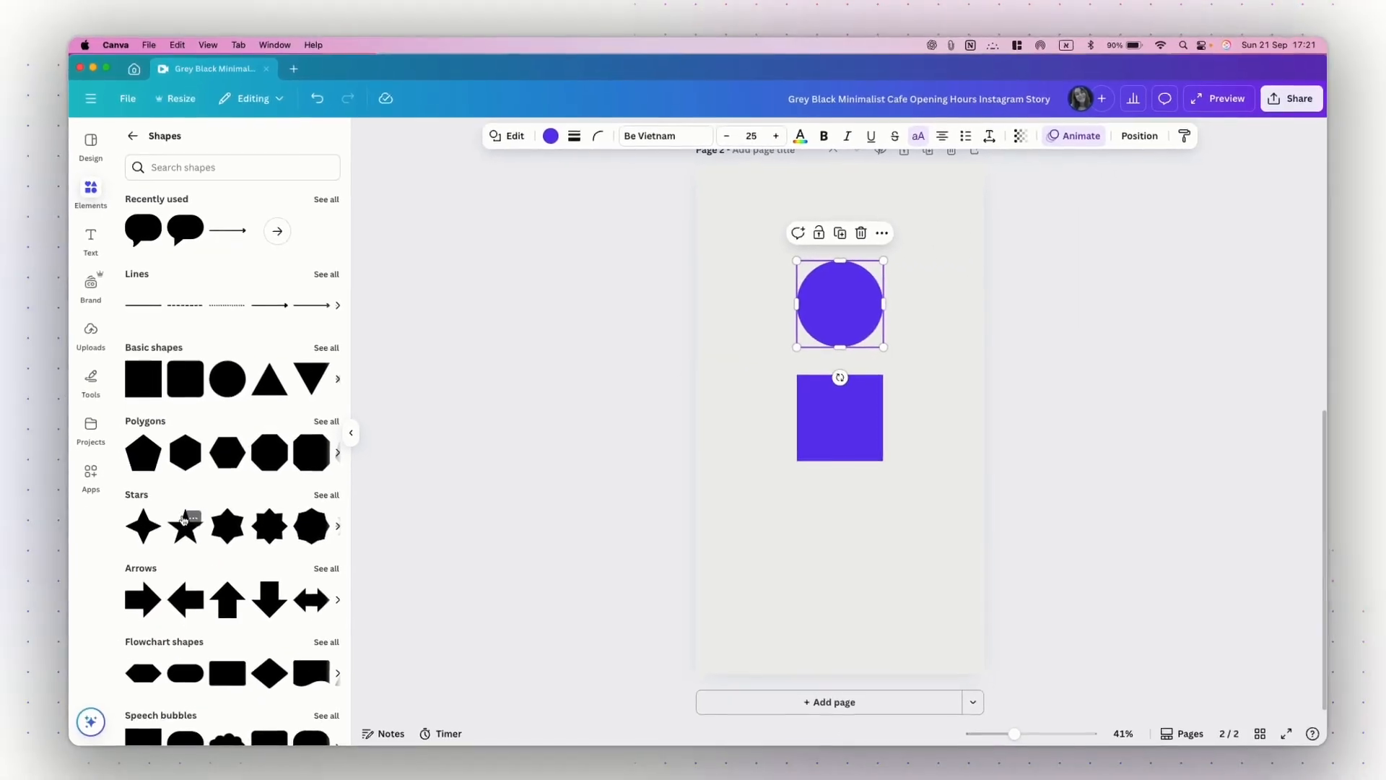
pyautogui.scroll(-2, 202, 773)
pyautogui.scroll(-10, 187, 599)
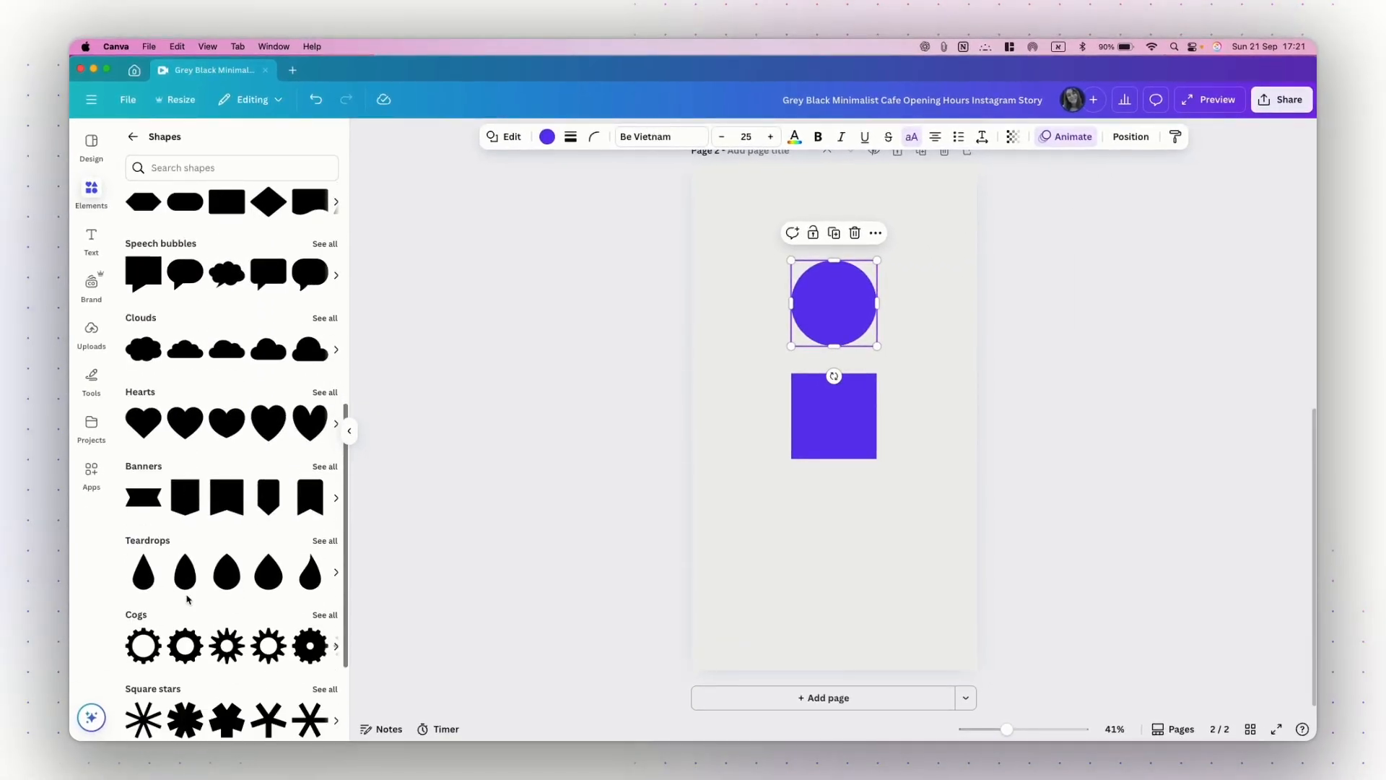
pyautogui.scroll(-3, 187, 599)
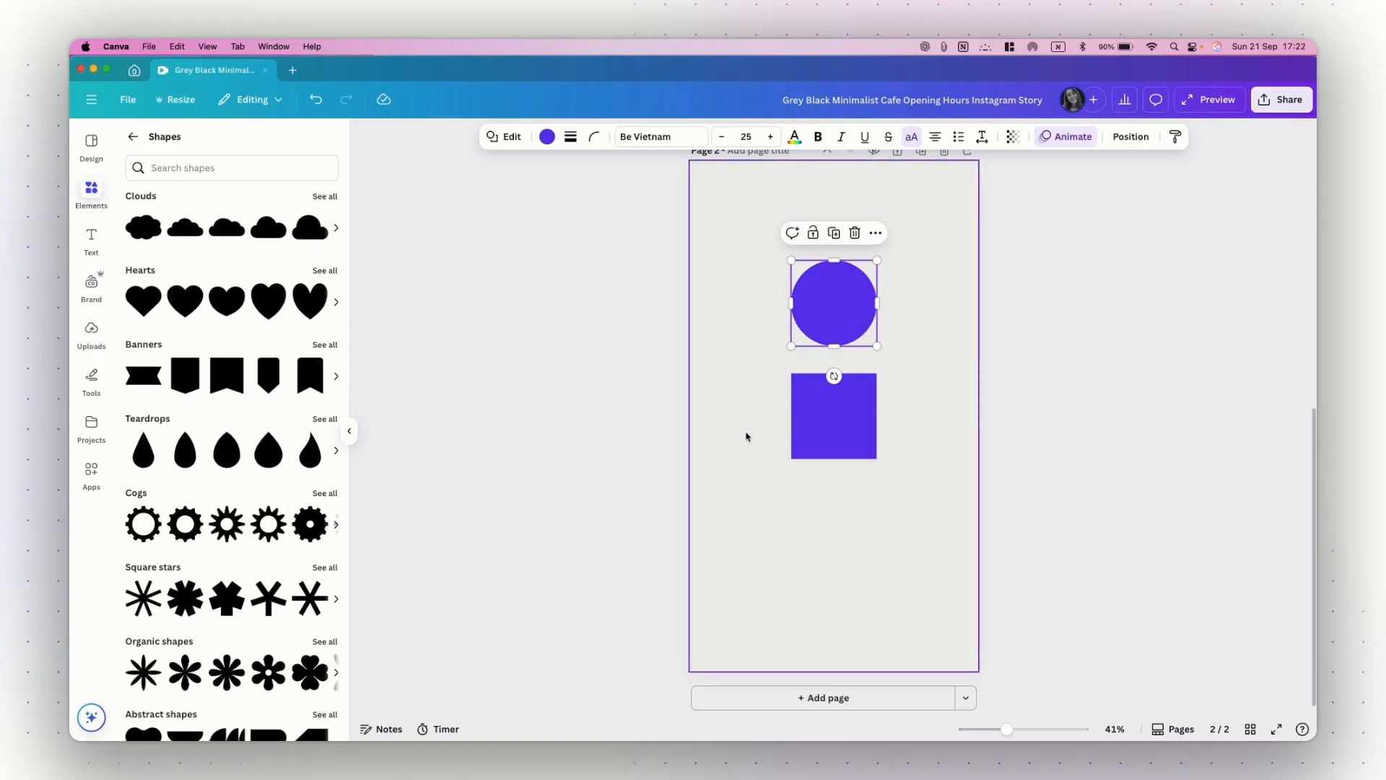
# - Delete the circle from page 2 and nudge the square slightly up and to the left
pyautogui.click(911, 358)
pyautogui.click(843, 316)
pyautogui.press('Delete')
pyautogui.click(832, 416)
pyautogui.moveTo(831, 419)
pyautogui.mouseDown()
pyautogui.moveTo(809, 418)
pyautogui.moveTo(824, 415)
pyautogui.mouseUp()
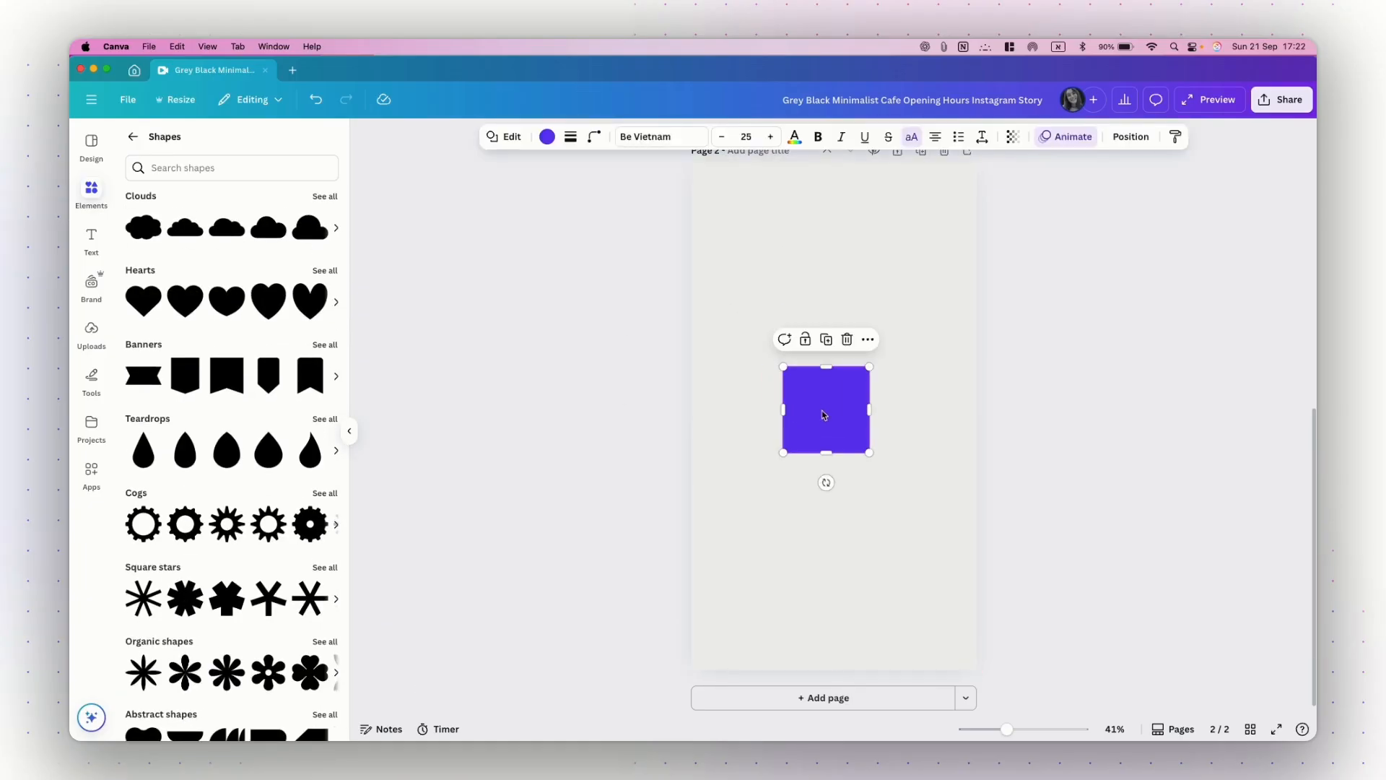
# - Fill the square with the light beige from the fourth image's photo colors and reposition it slightly
pyautogui.click(548, 137)
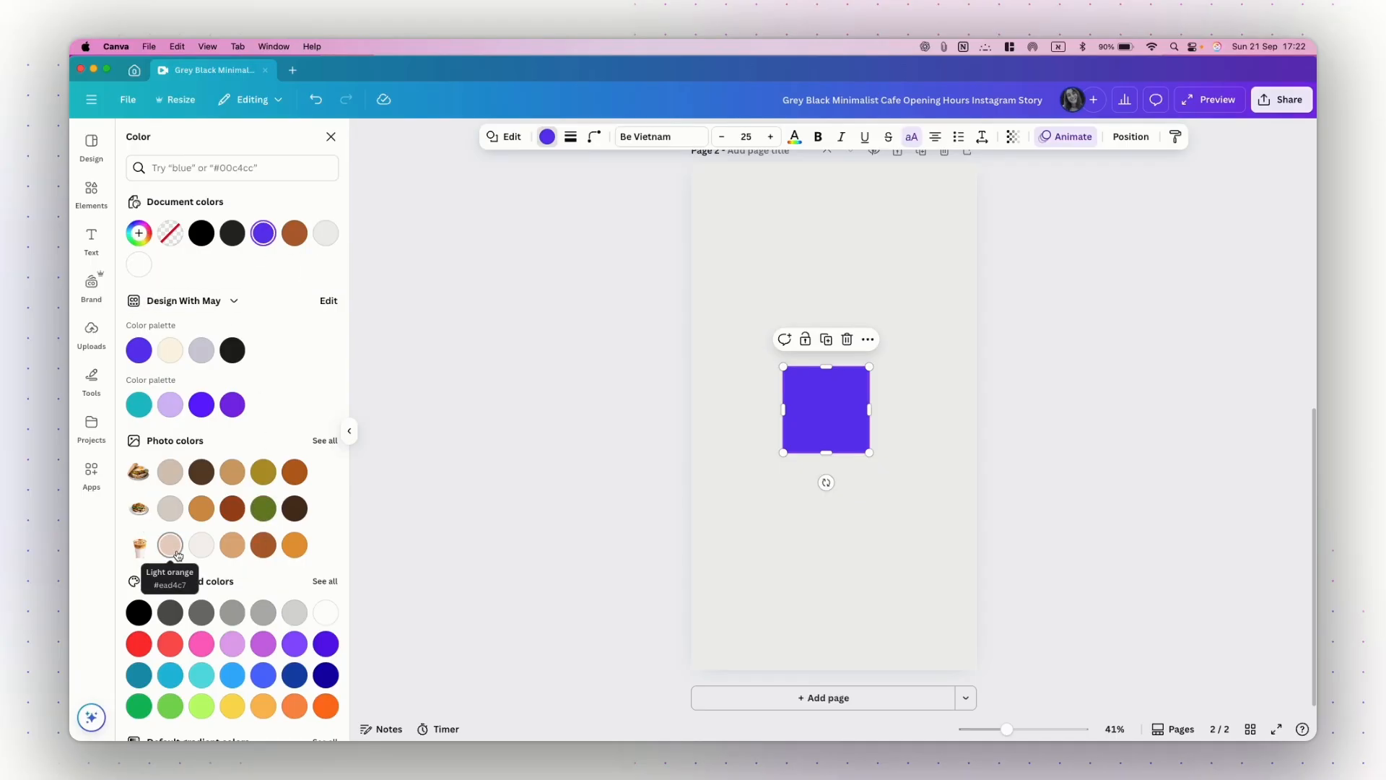
pyautogui.scroll(5, 634, 479)
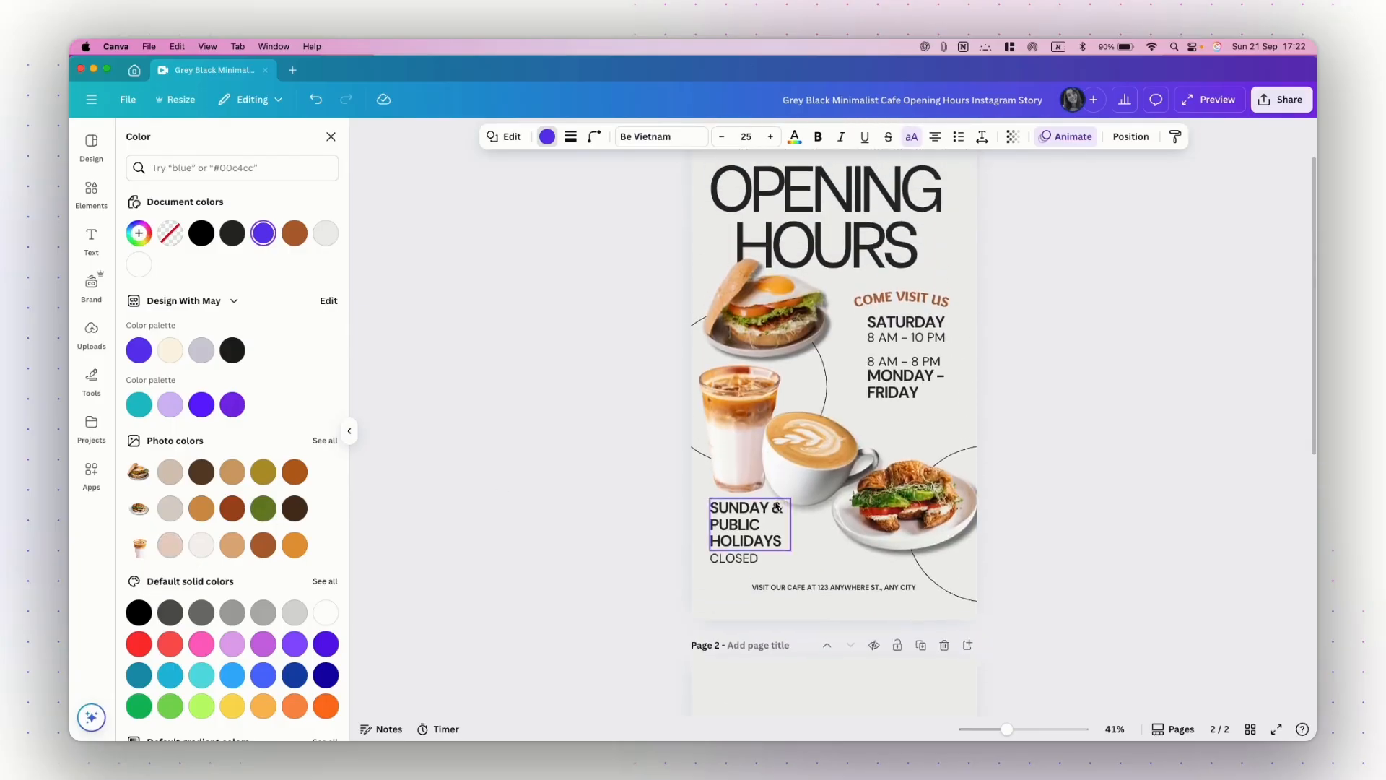
pyautogui.click(322, 442)
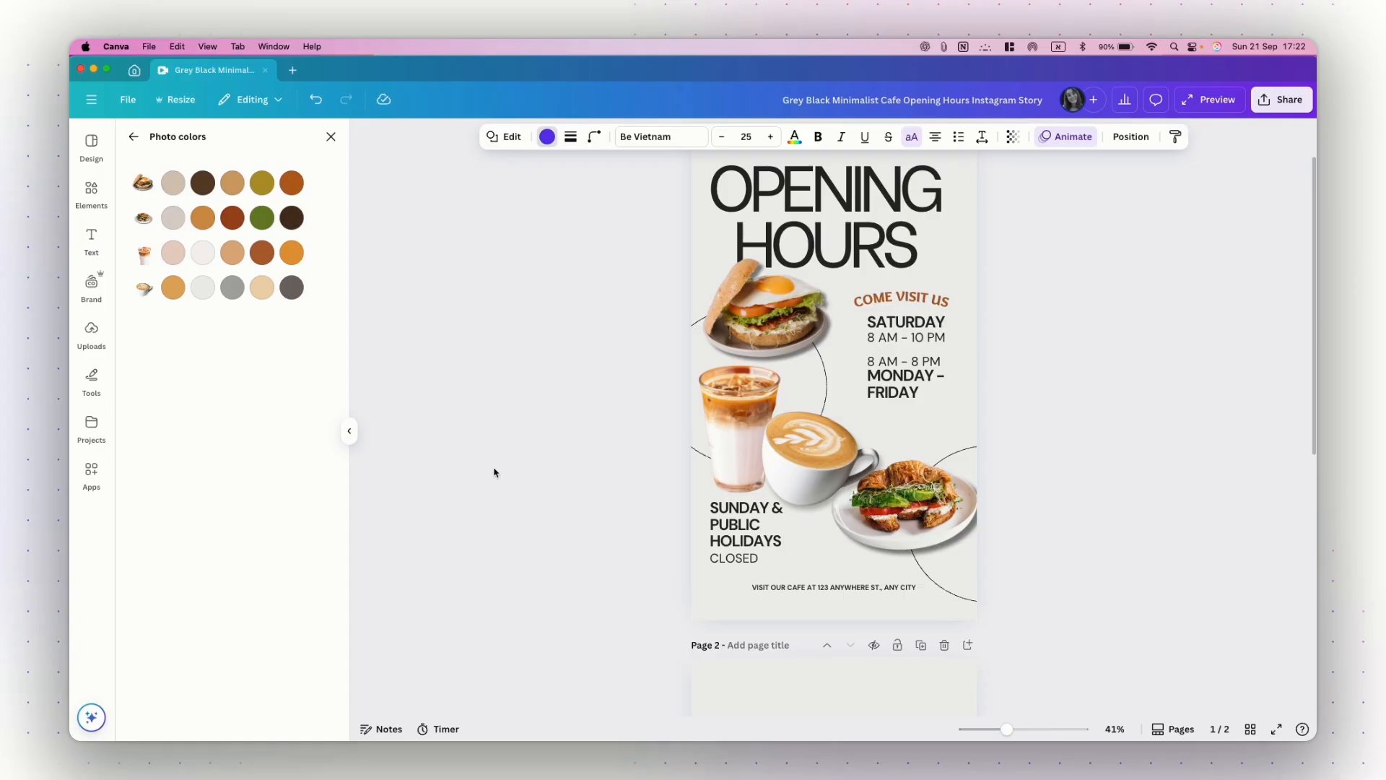
pyautogui.scroll(-6, 494, 473)
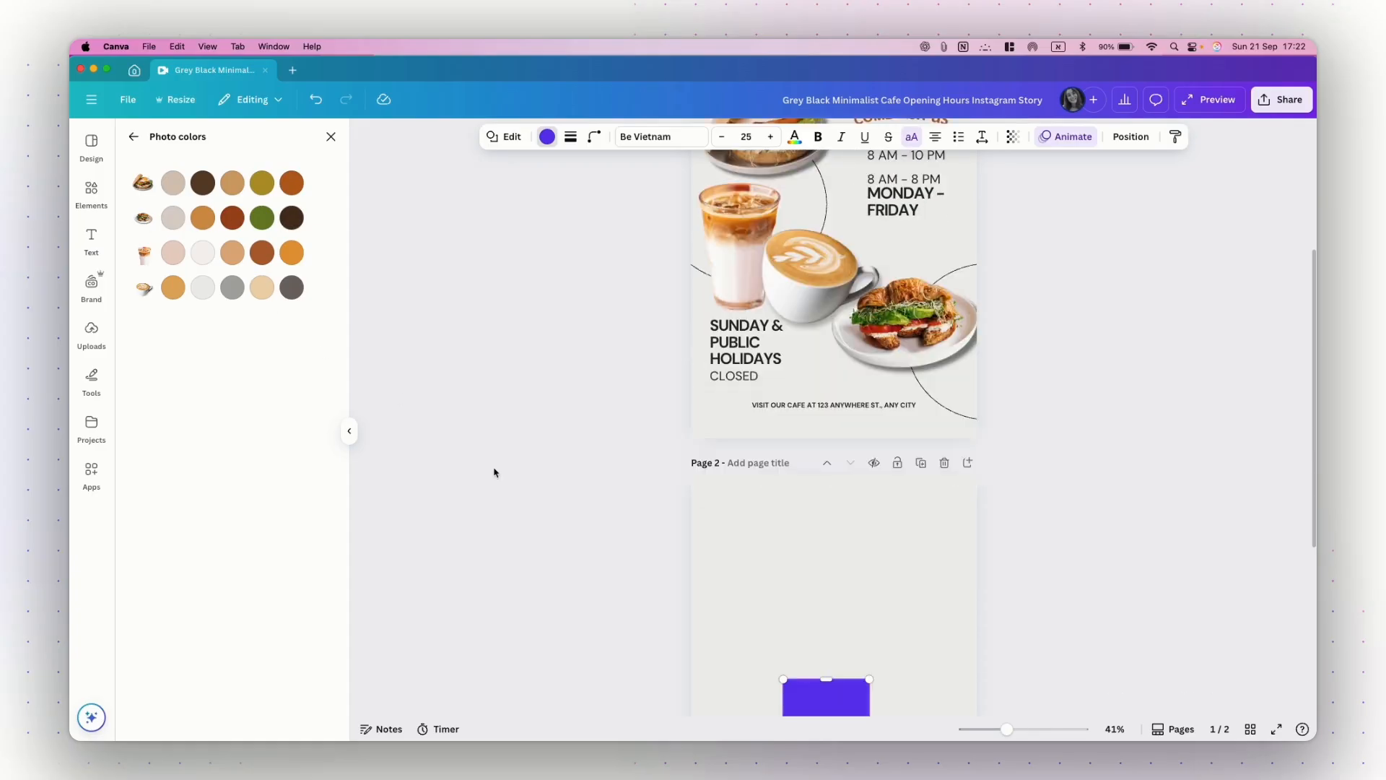
pyautogui.click(263, 282)
pyautogui.moveTo(826, 485); pyautogui.dragTo(828, 473)
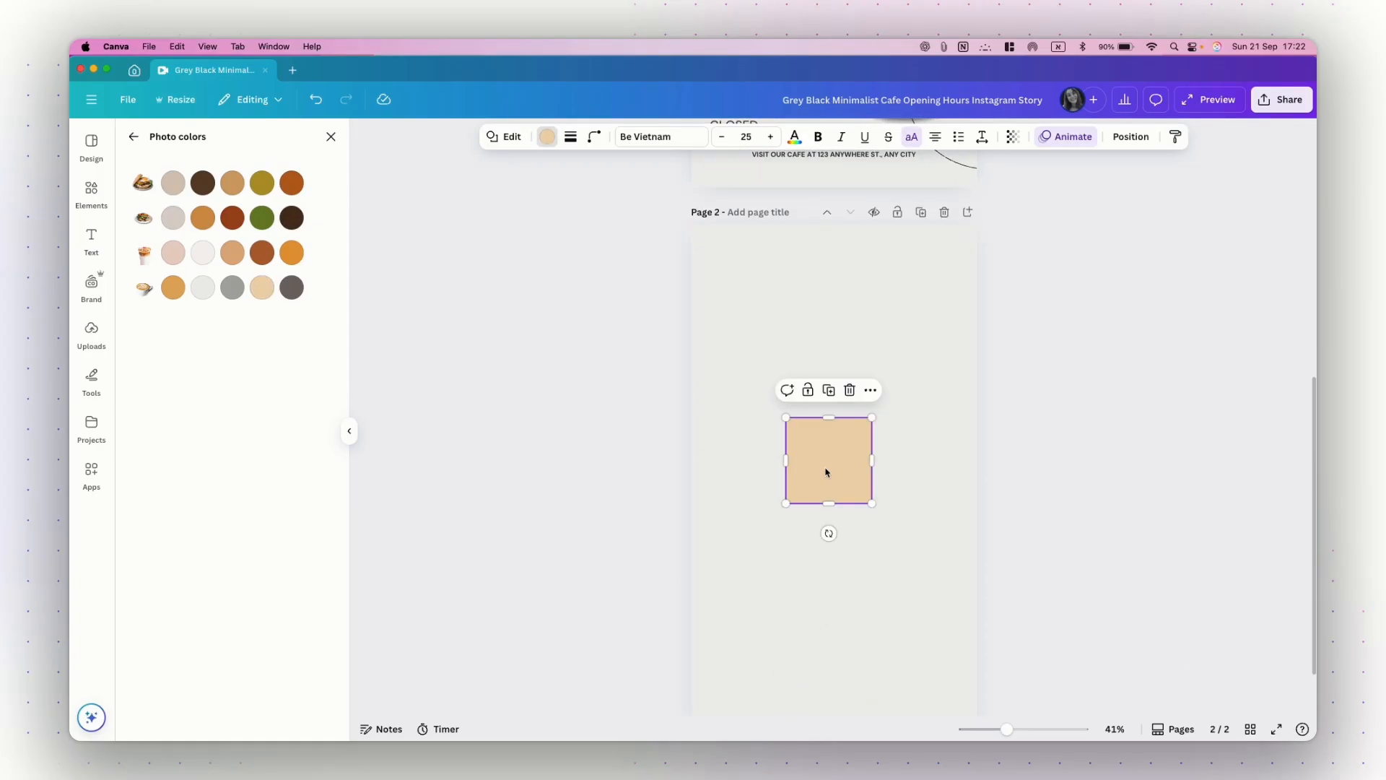
# - Give the square a custom olive green fill, #86894D
pyautogui.click(133, 136)
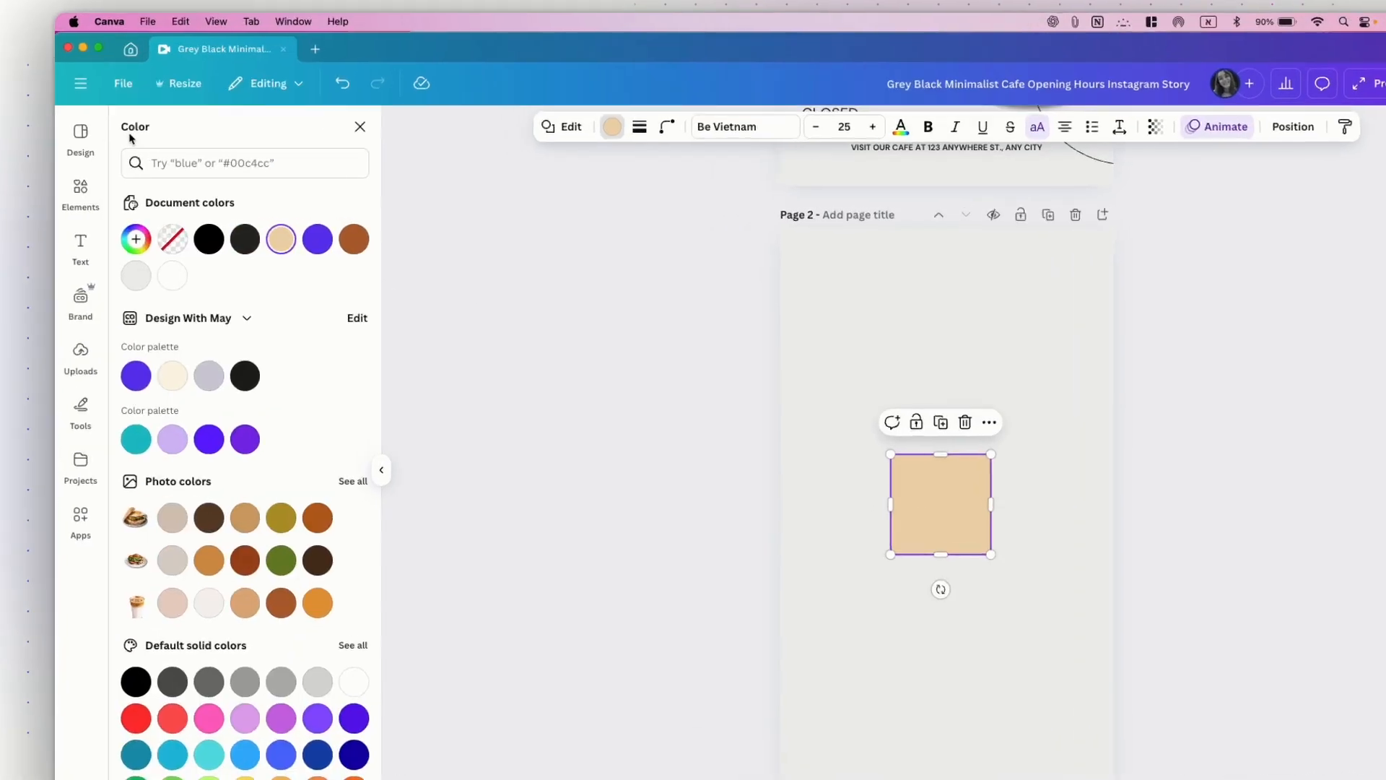
pyautogui.click(133, 252)
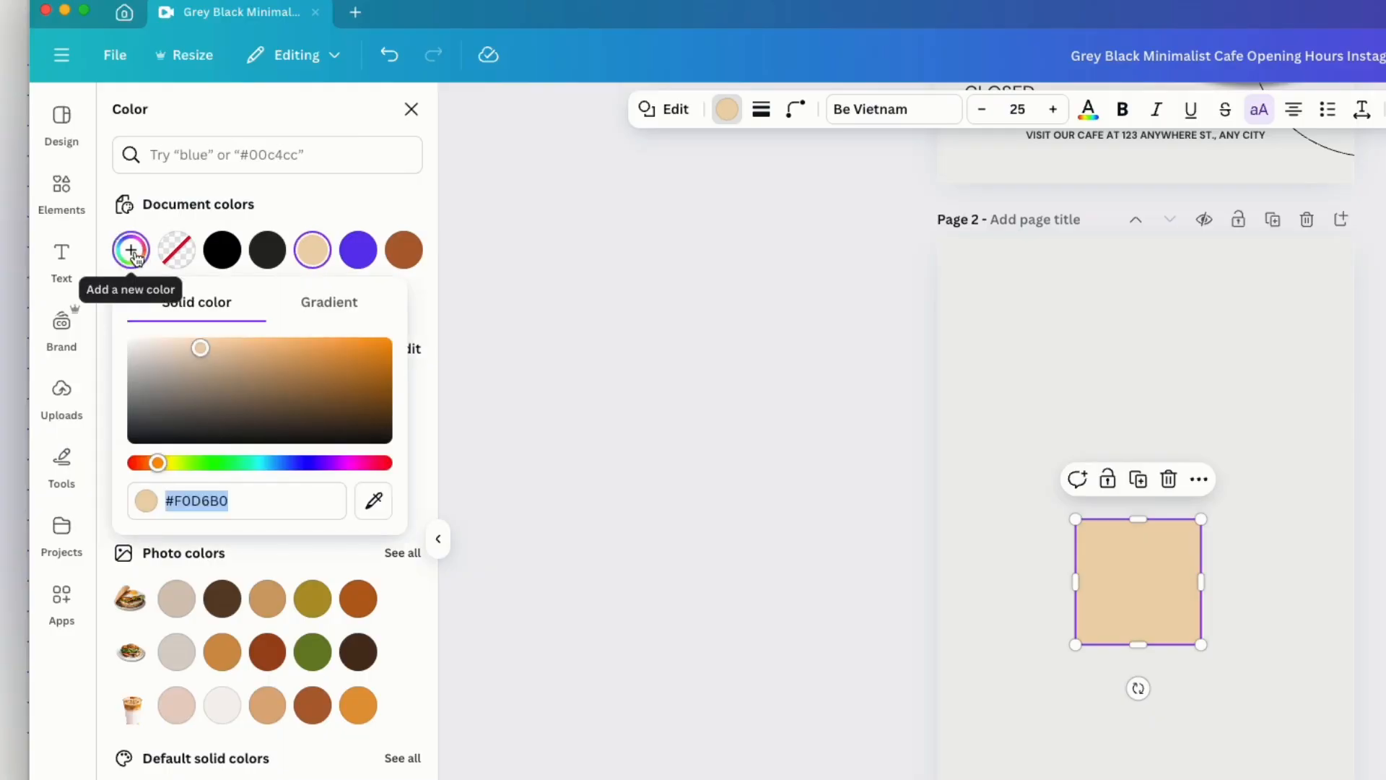
pyautogui.moveTo(157, 463)
pyautogui.mouseDown()
pyautogui.moveTo(233, 462)
pyautogui.moveTo(176, 463)
pyautogui.mouseUp()
pyautogui.moveTo(210, 371); pyautogui.dragTo(244, 390)
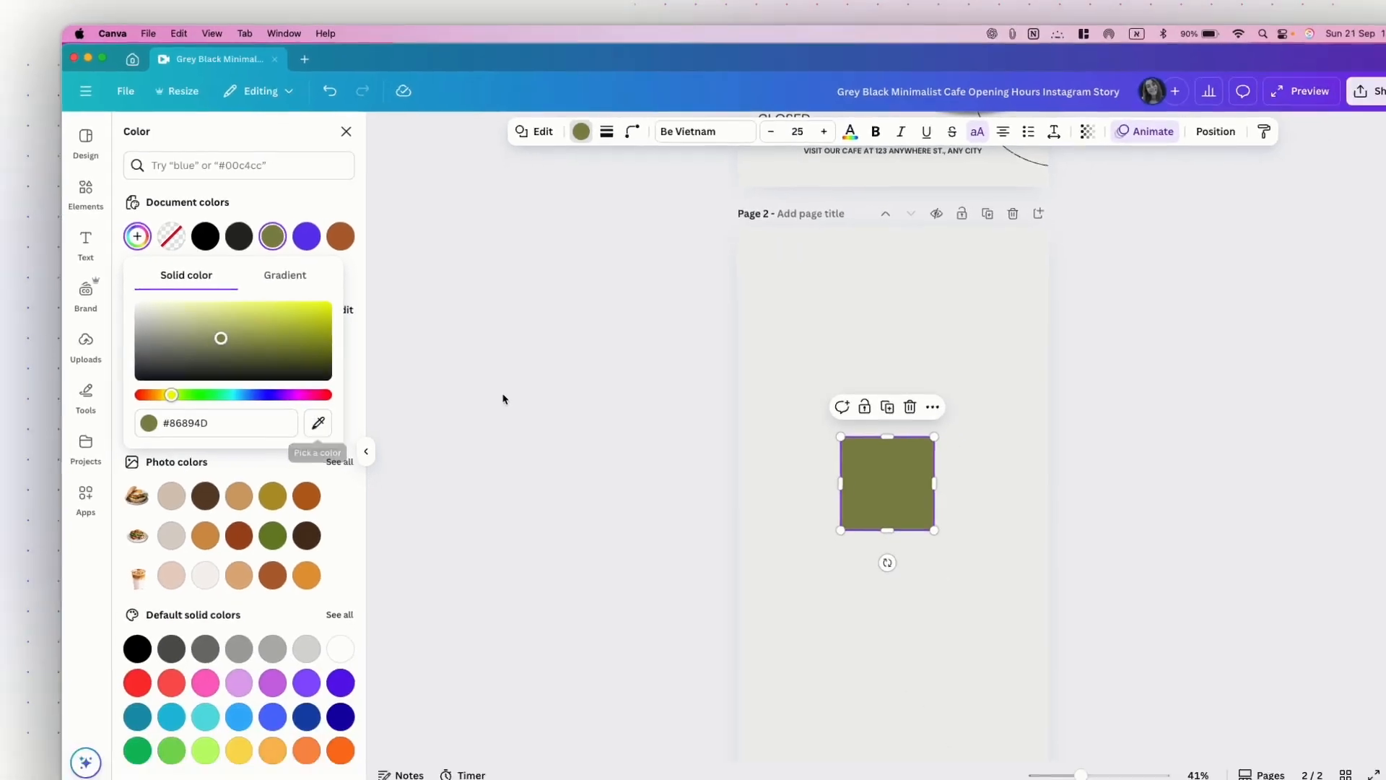
# - Sample the orange-brown of the latte on page 1 as the square's fill, #E9B166
pyautogui.scroll(5, 617, 441)
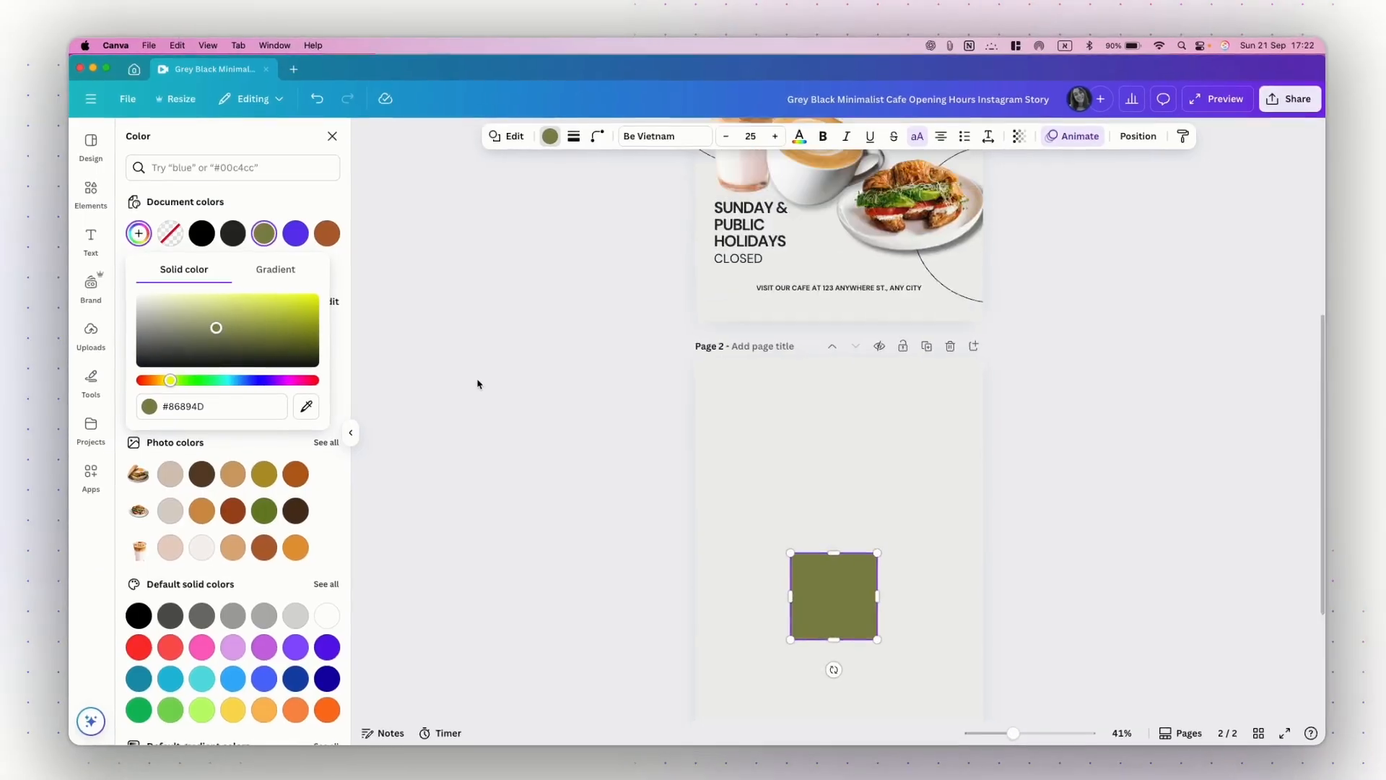
pyautogui.click(304, 404)
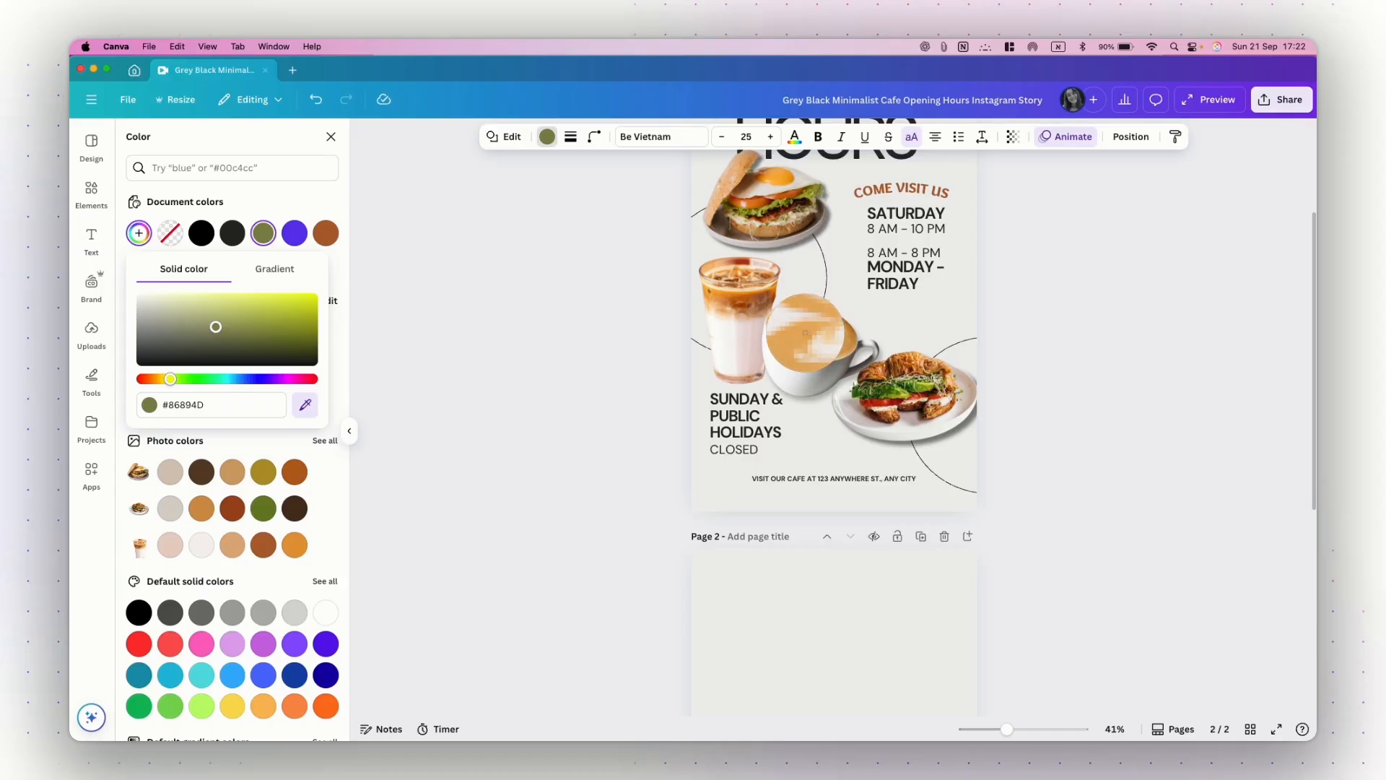
pyautogui.click(803, 335)
pyautogui.scroll(-5, 737, 569)
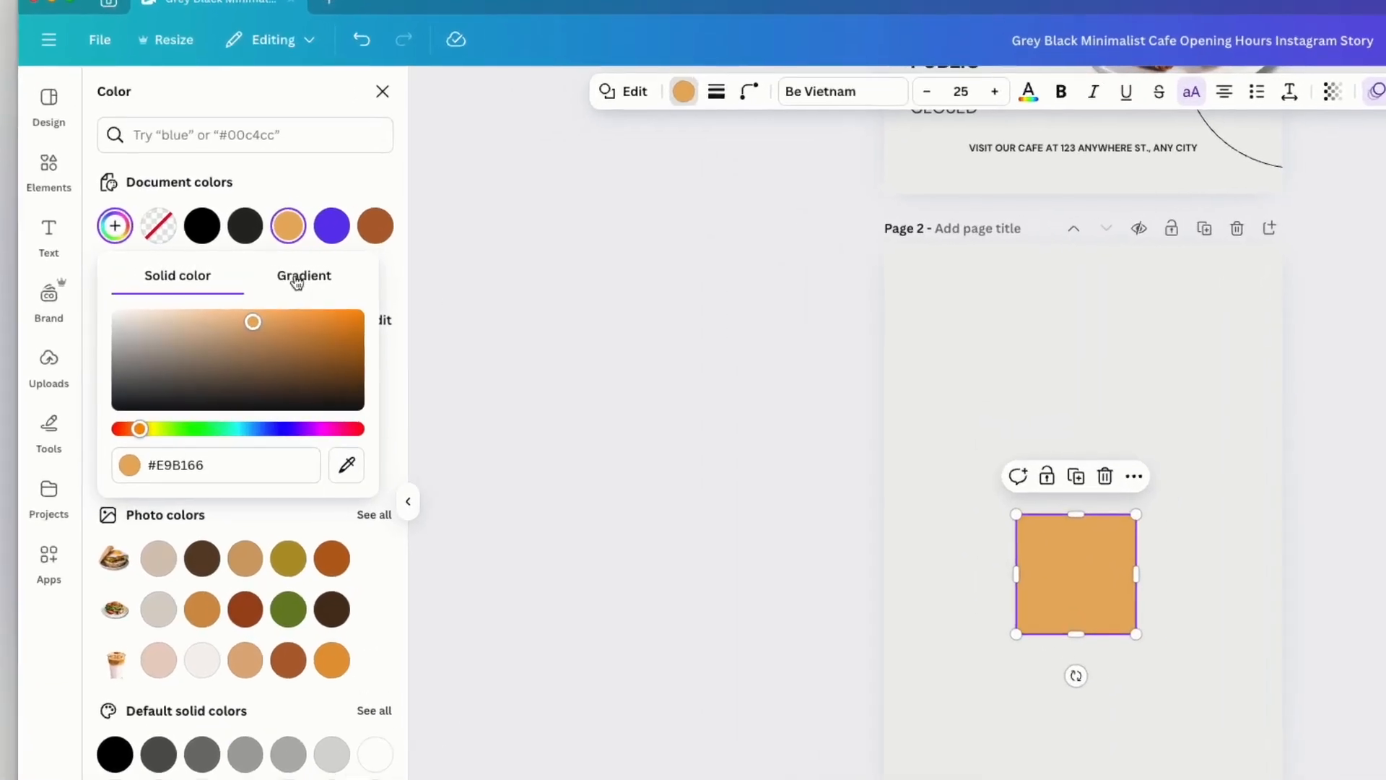
# - Switch the square's fill to a gradient and change its first color to a medium green
pyautogui.click(286, 272)
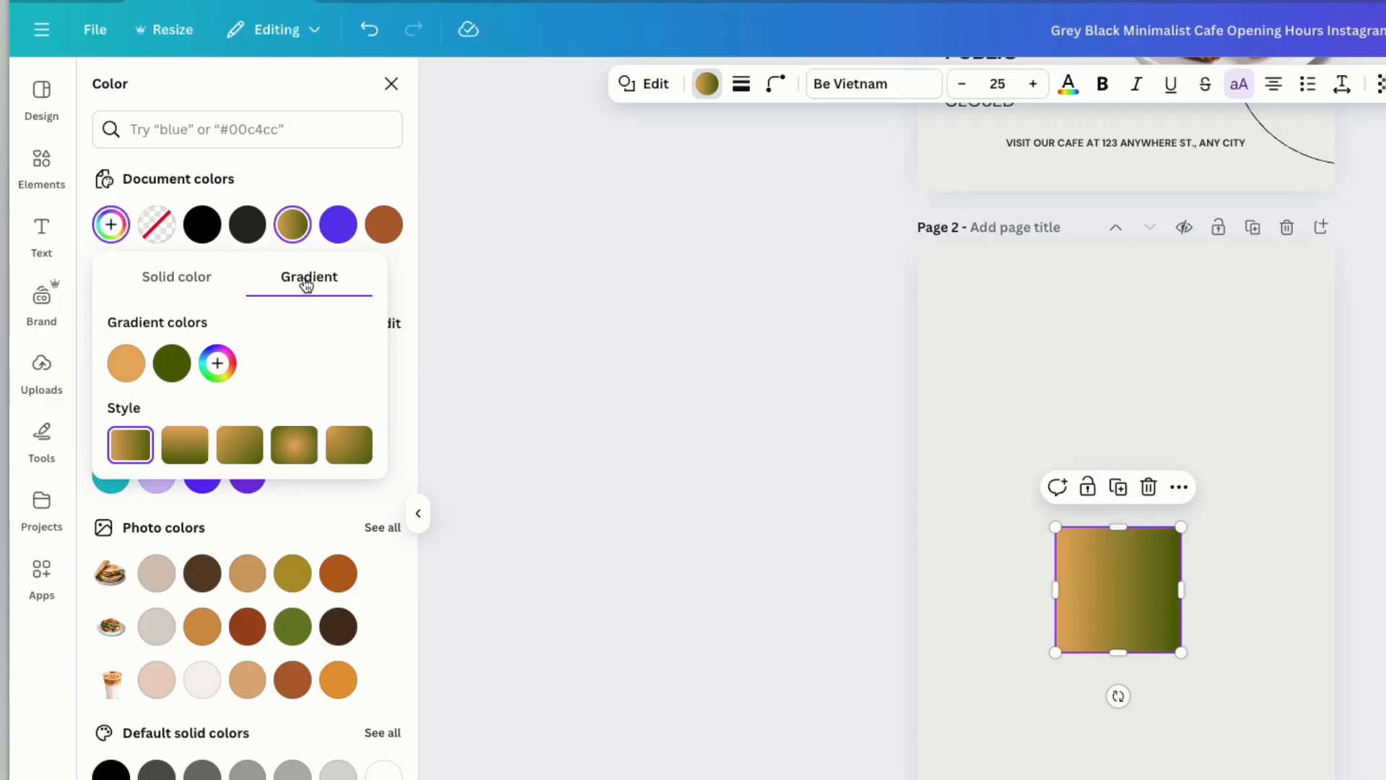
pyautogui.click(130, 368)
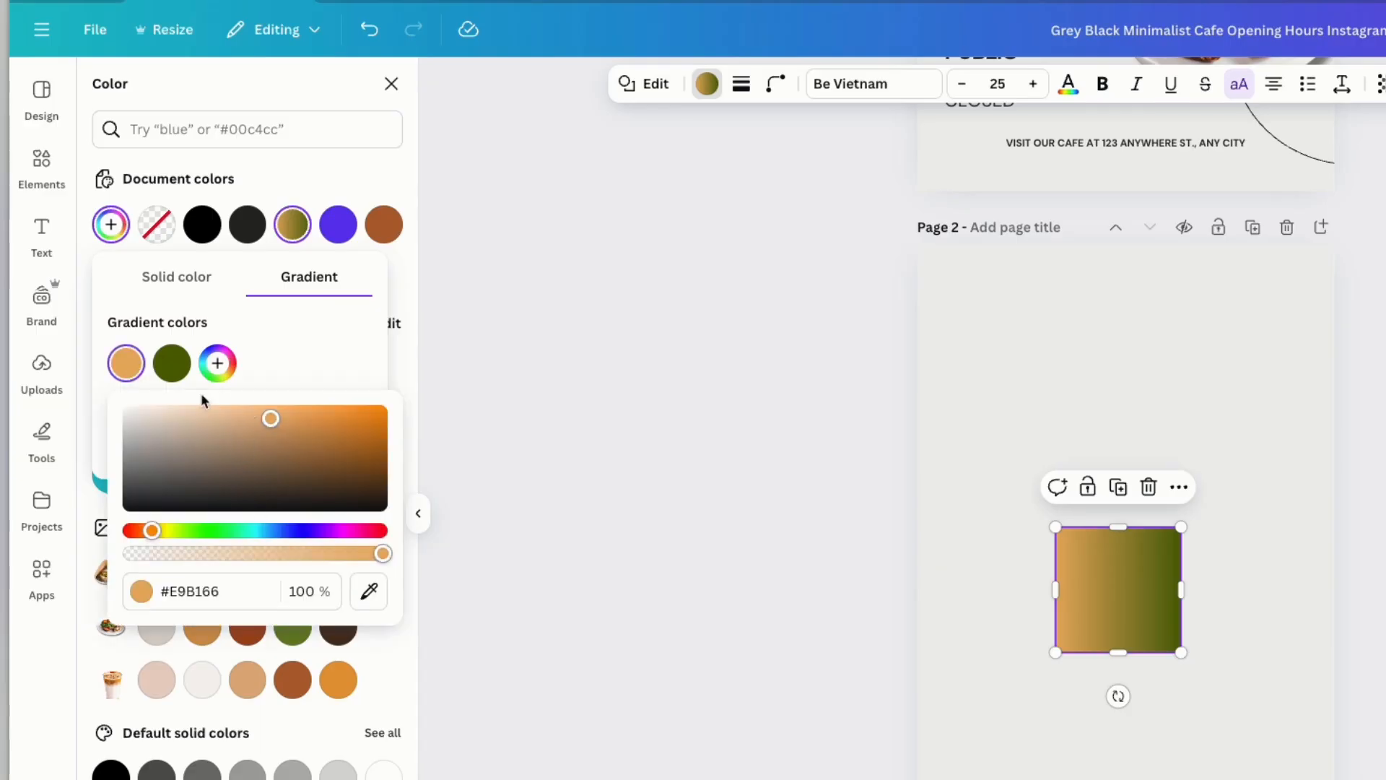
pyautogui.click(369, 591)
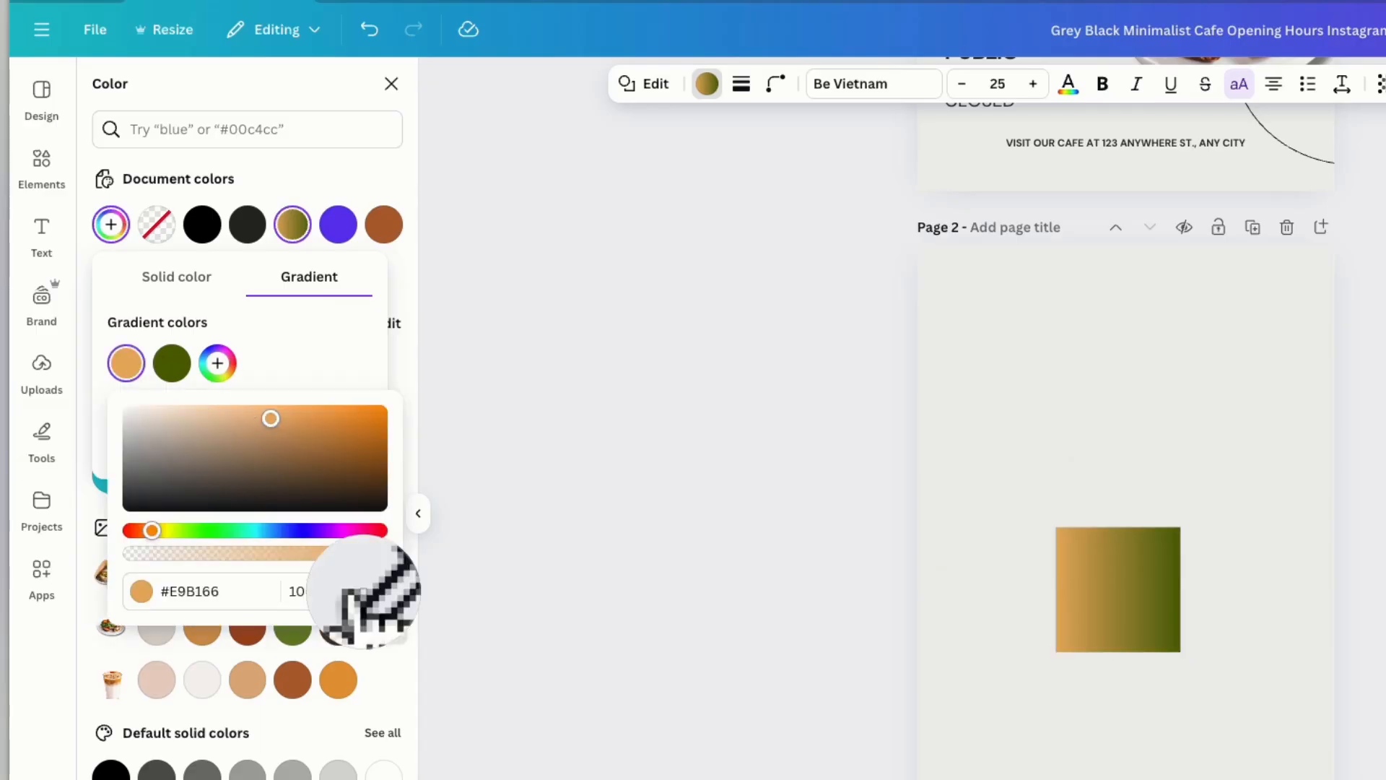
pyautogui.click(176, 368)
pyautogui.moveTo(378, 469); pyautogui.dragTo(374, 437)
pyautogui.click(297, 374)
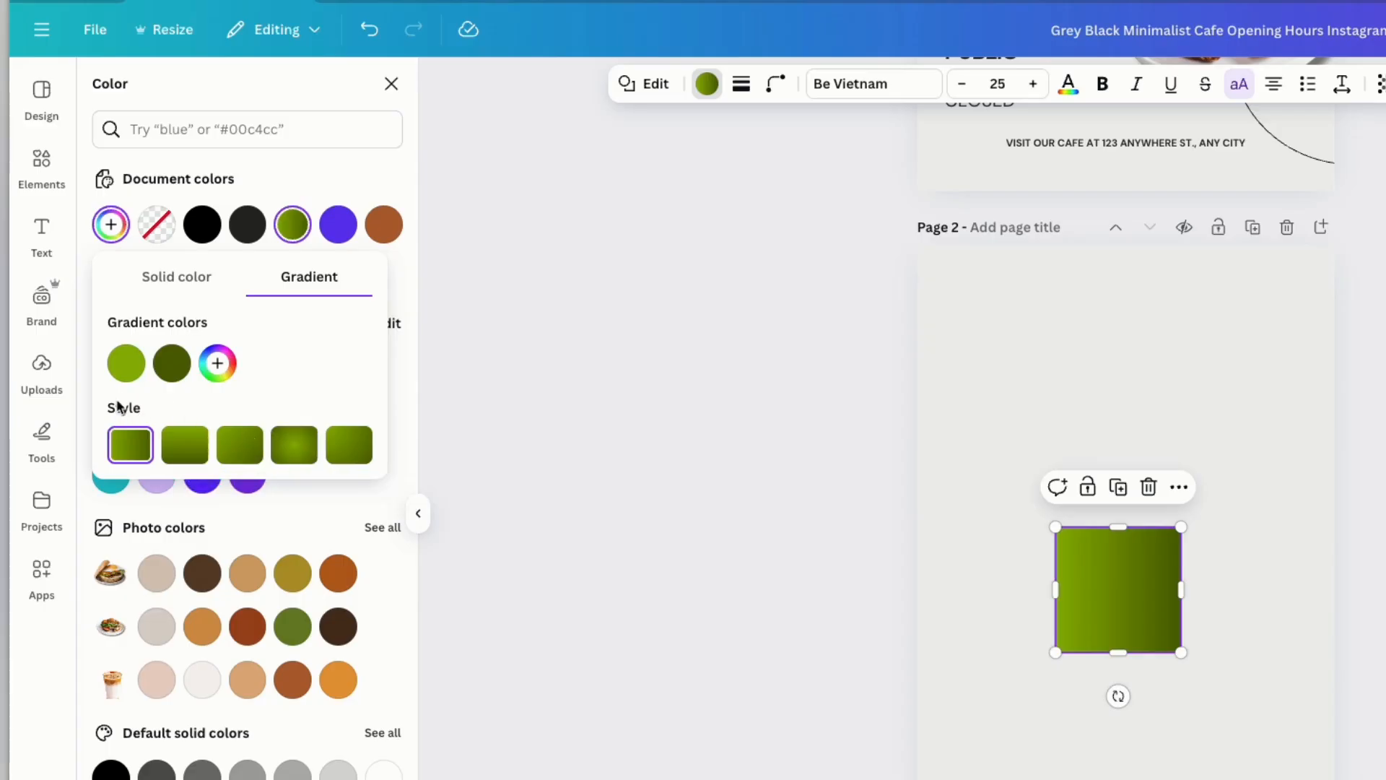
# - Try the diagonal and radial gradient styles on the square, then apply the vertical linear style
pyautogui.click(237, 445)
pyautogui.click(295, 451)
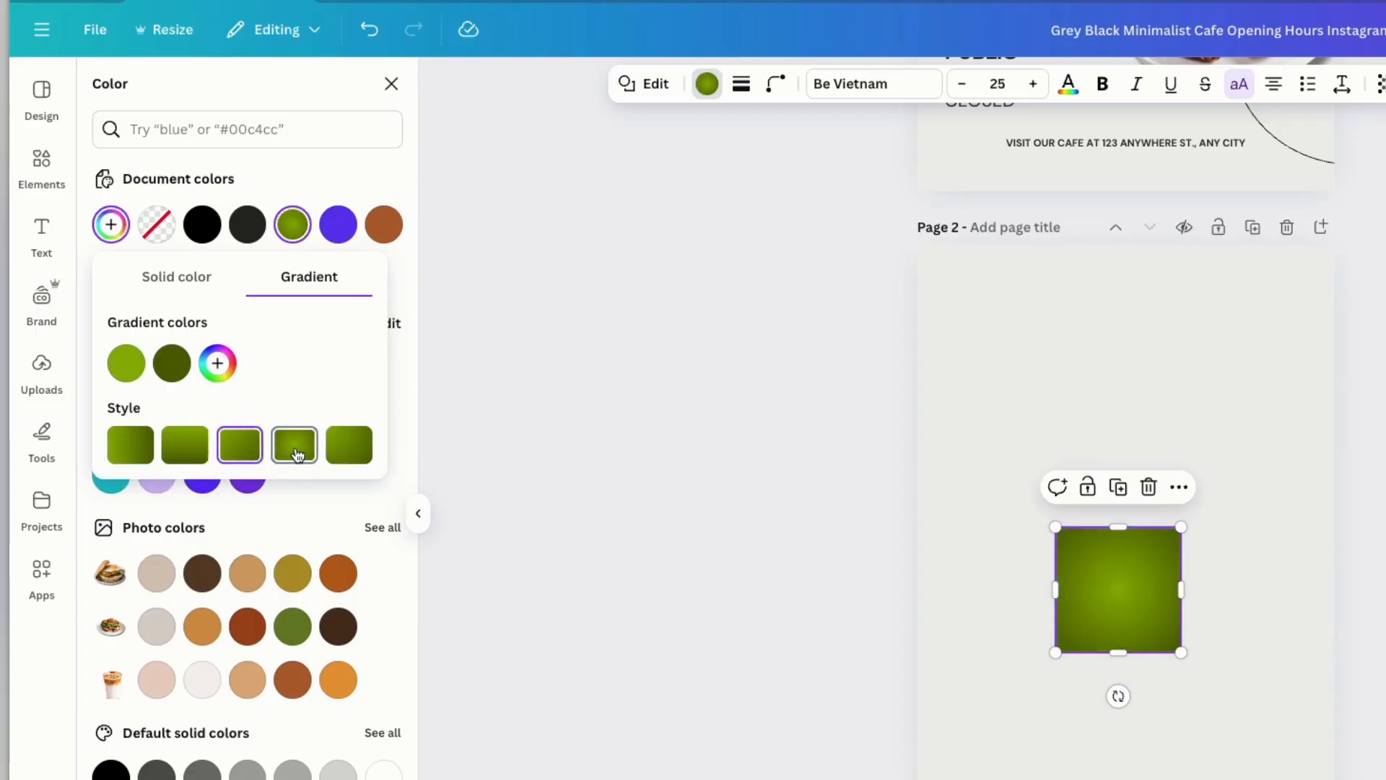
pyautogui.click(171, 449)
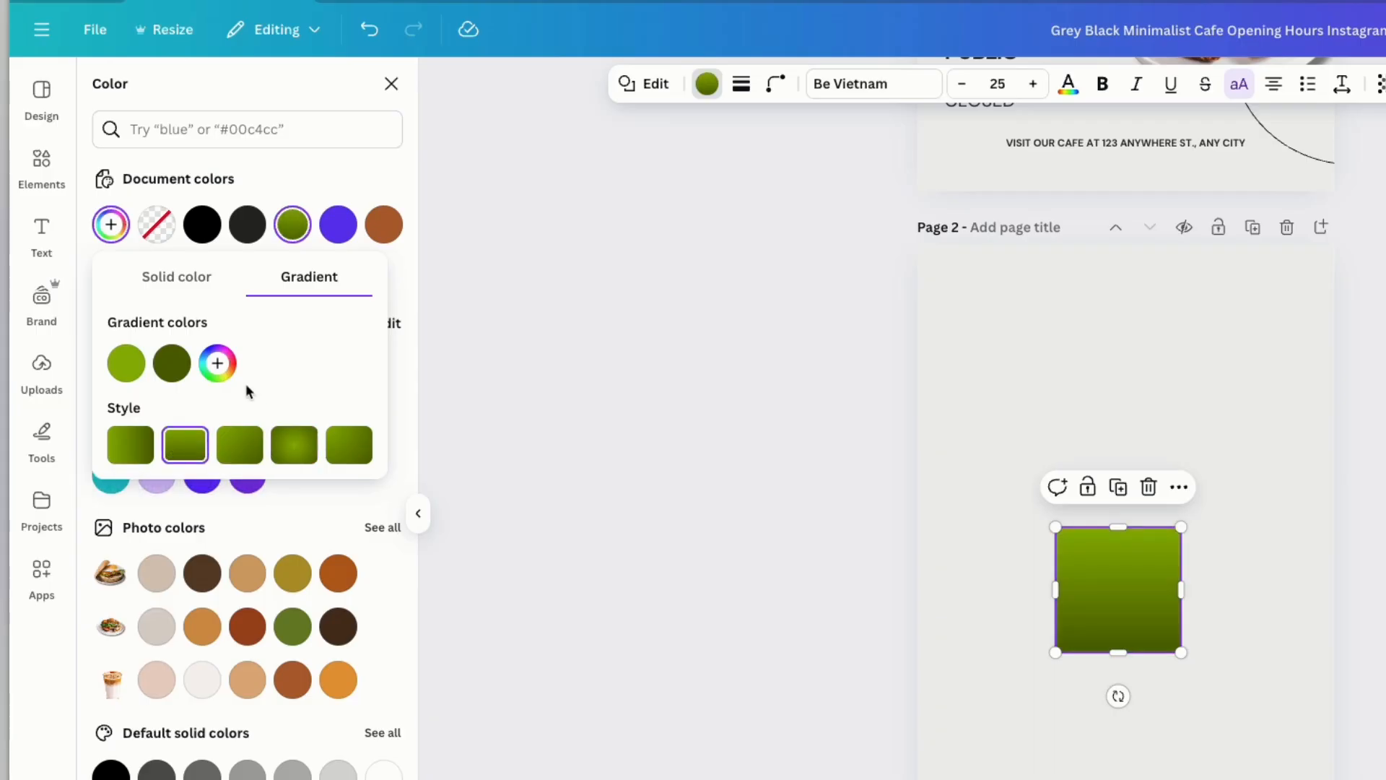
# - Add two more colors to the square's gradient and set the last one to light green #B0D939
pyautogui.click(217, 362)
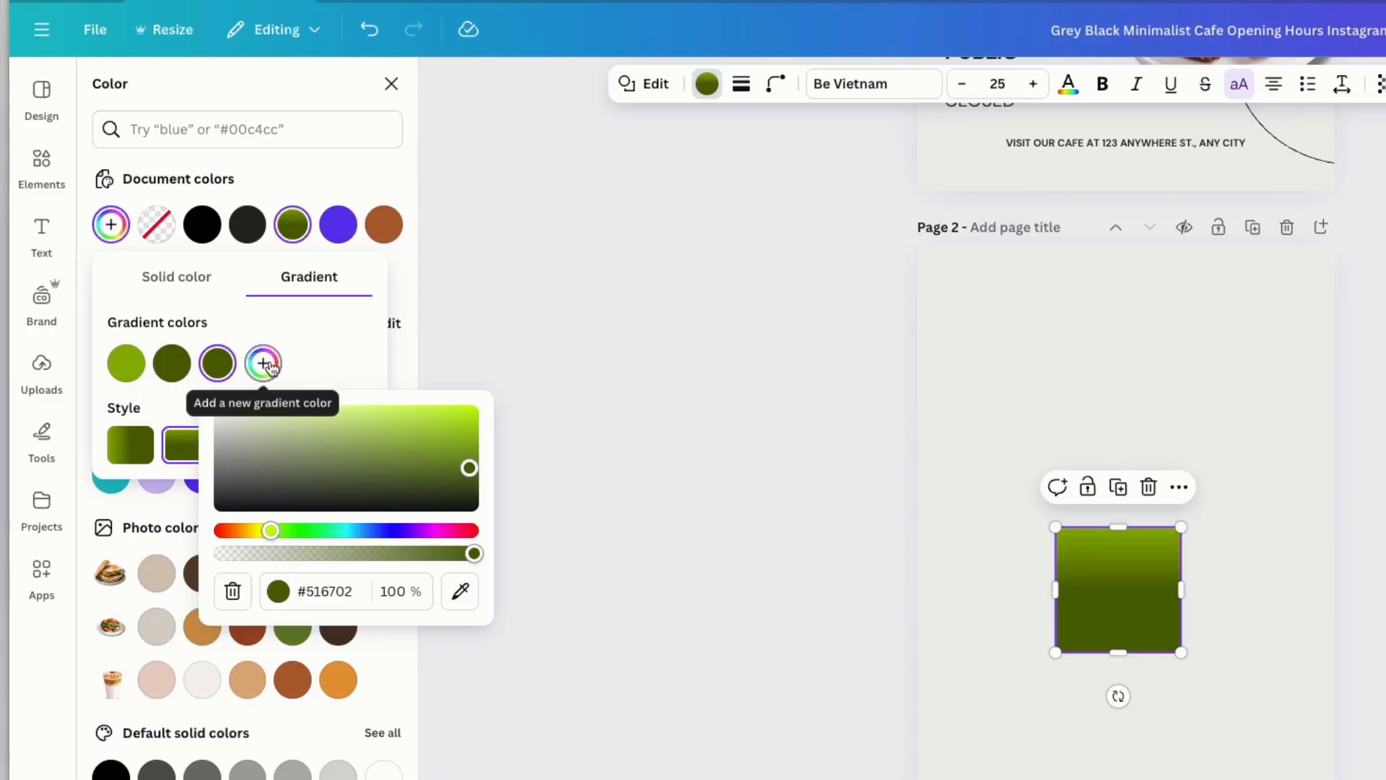
pyautogui.click(263, 367)
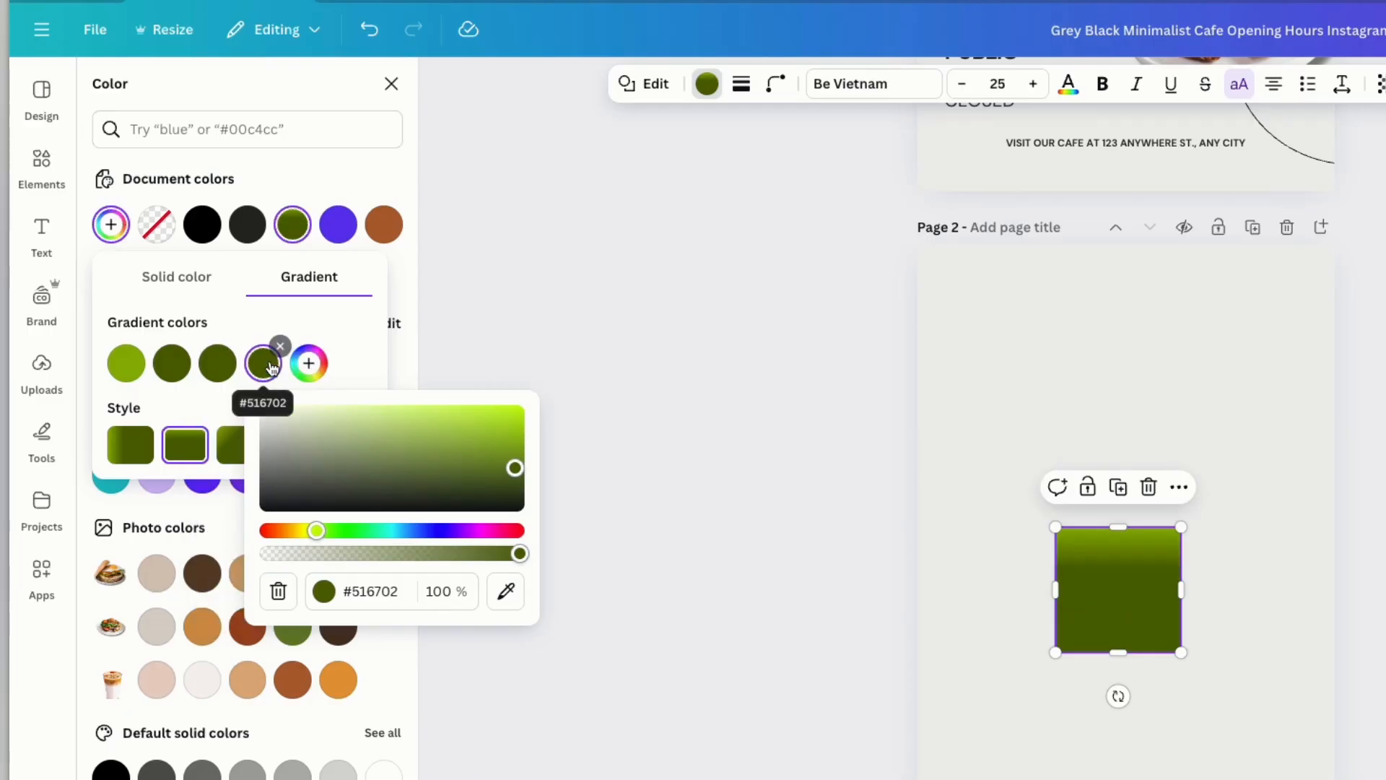
pyautogui.click(506, 590)
pyautogui.click(489, 429)
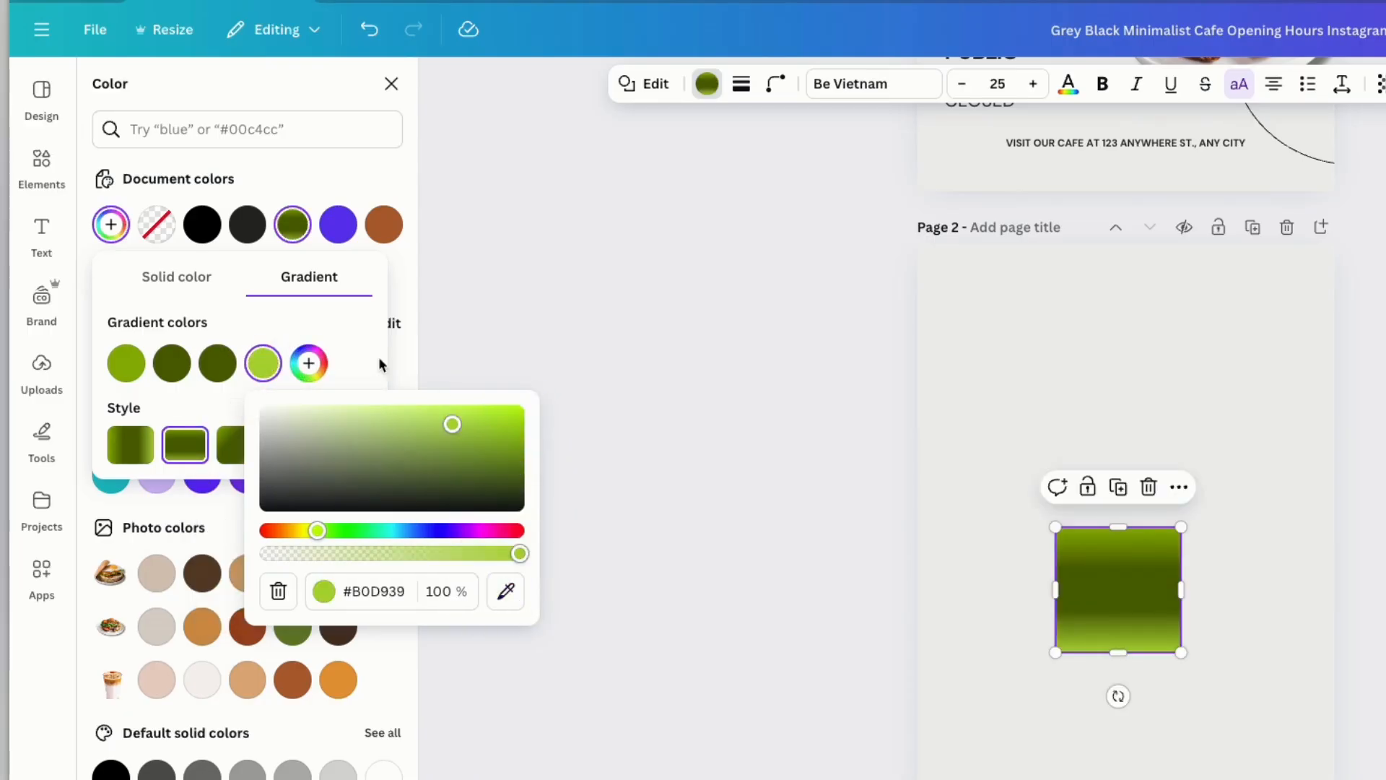
# - Change the third color of the square's gradient to a muted greyish olive
pyautogui.click(217, 363)
pyautogui.click(463, 464)
pyautogui.moveTo(463, 464); pyautogui.dragTo(302, 471)
pyautogui.click(301, 344)
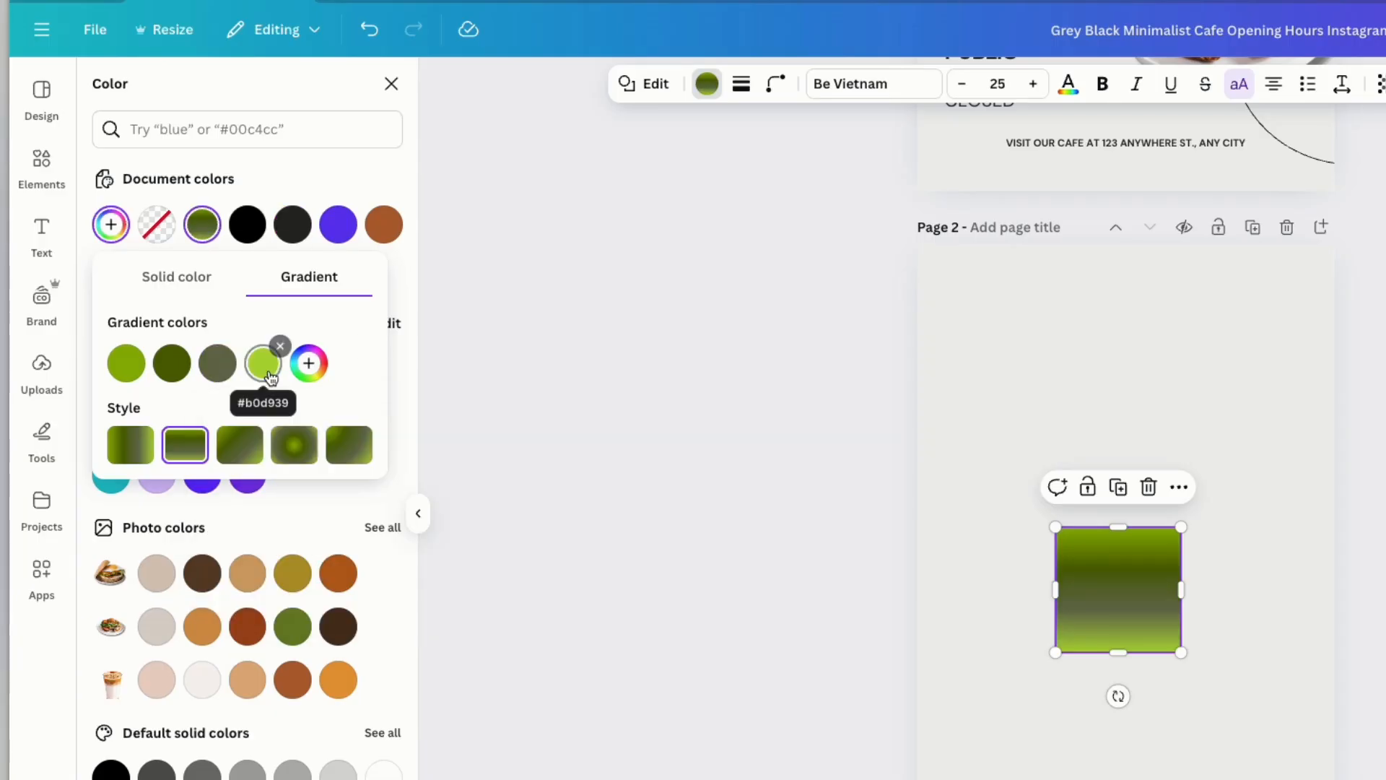
# - Make #B0D939 the first gradient color and delete the medium green and greyish olive colors
pyautogui.moveTo(270, 376); pyautogui.dragTo(124, 365)
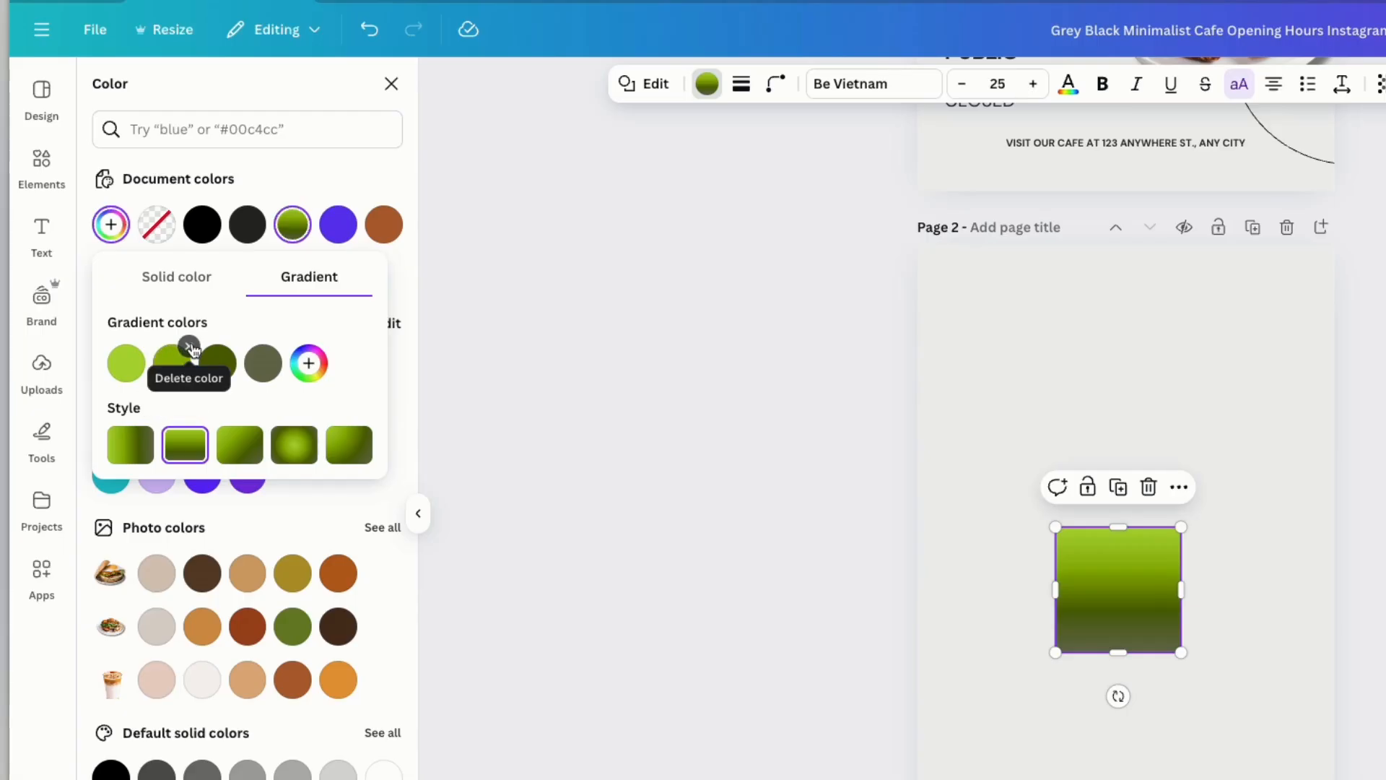
pyautogui.click(190, 347)
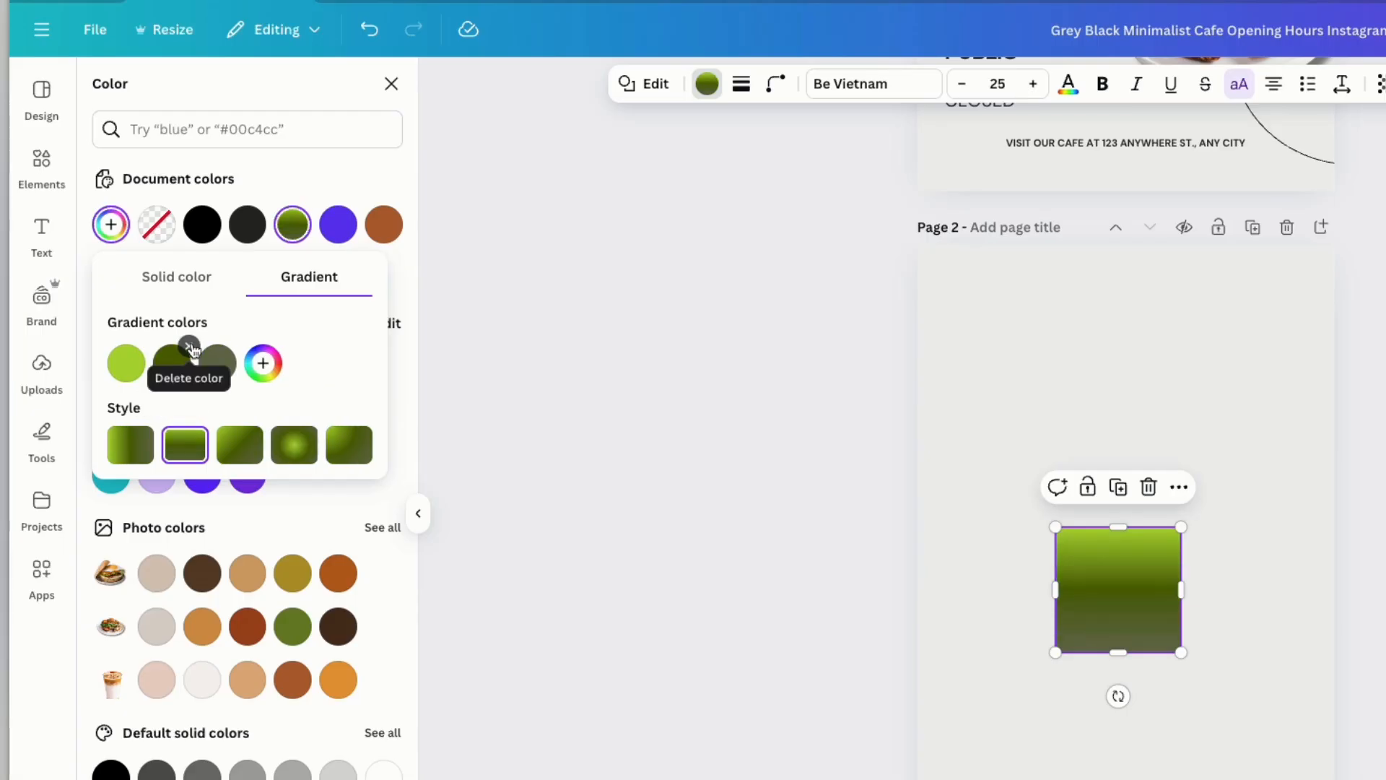
pyautogui.click(234, 346)
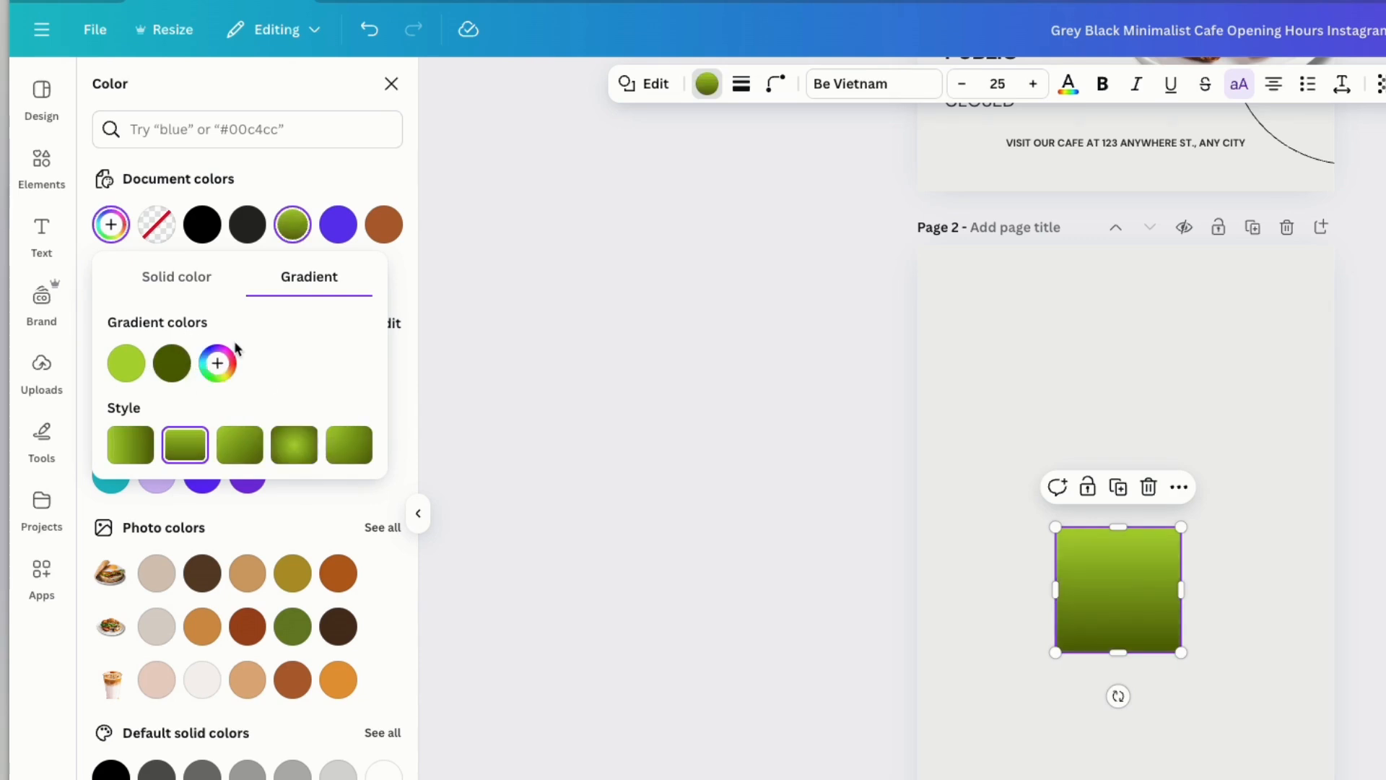
pyautogui.click(404, 363)
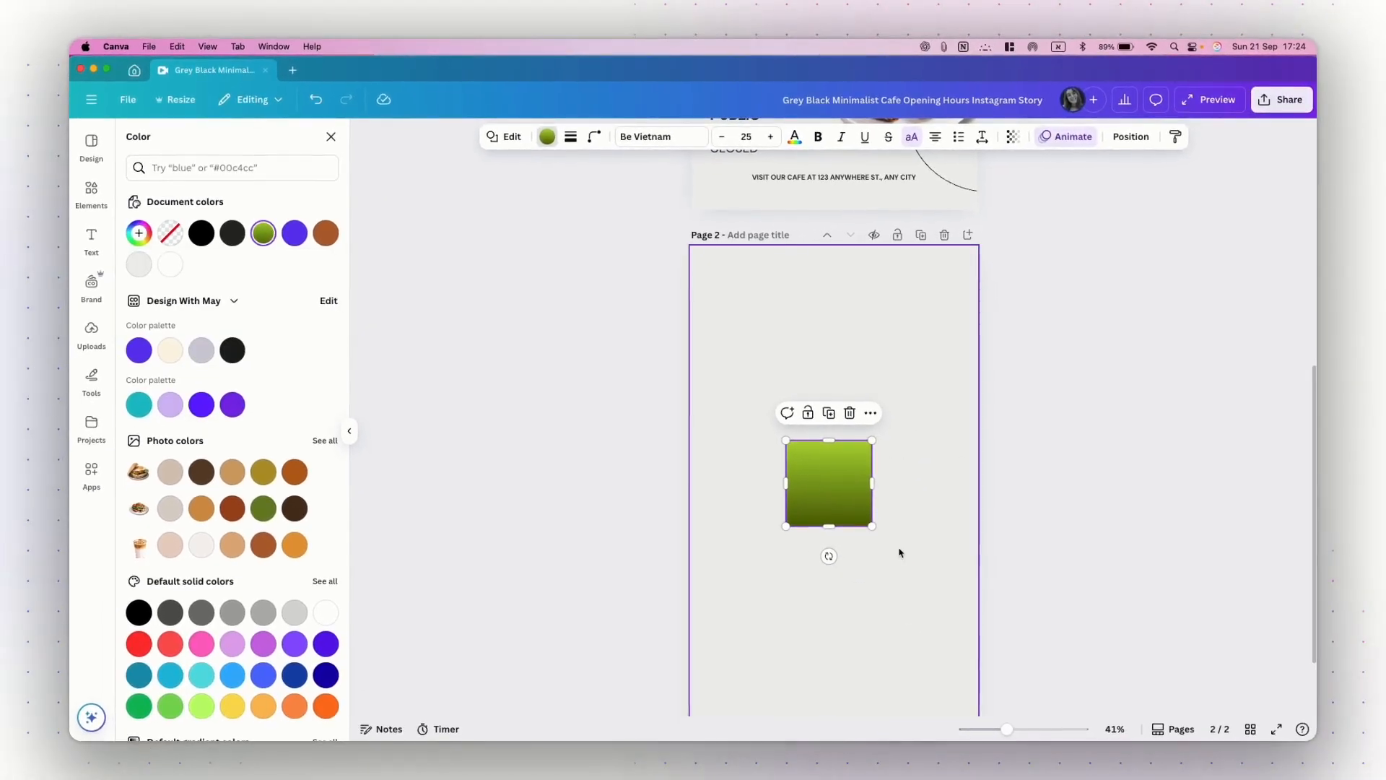
# - Nudge the gradient square up and left, and set page 1's background to the linear gradient of #b0d939 and #516702
pyautogui.moveTo(830, 486)
pyautogui.mouseDown()
pyautogui.moveTo(789, 486)
pyautogui.moveTo(805, 477)
pyautogui.mouseUp()
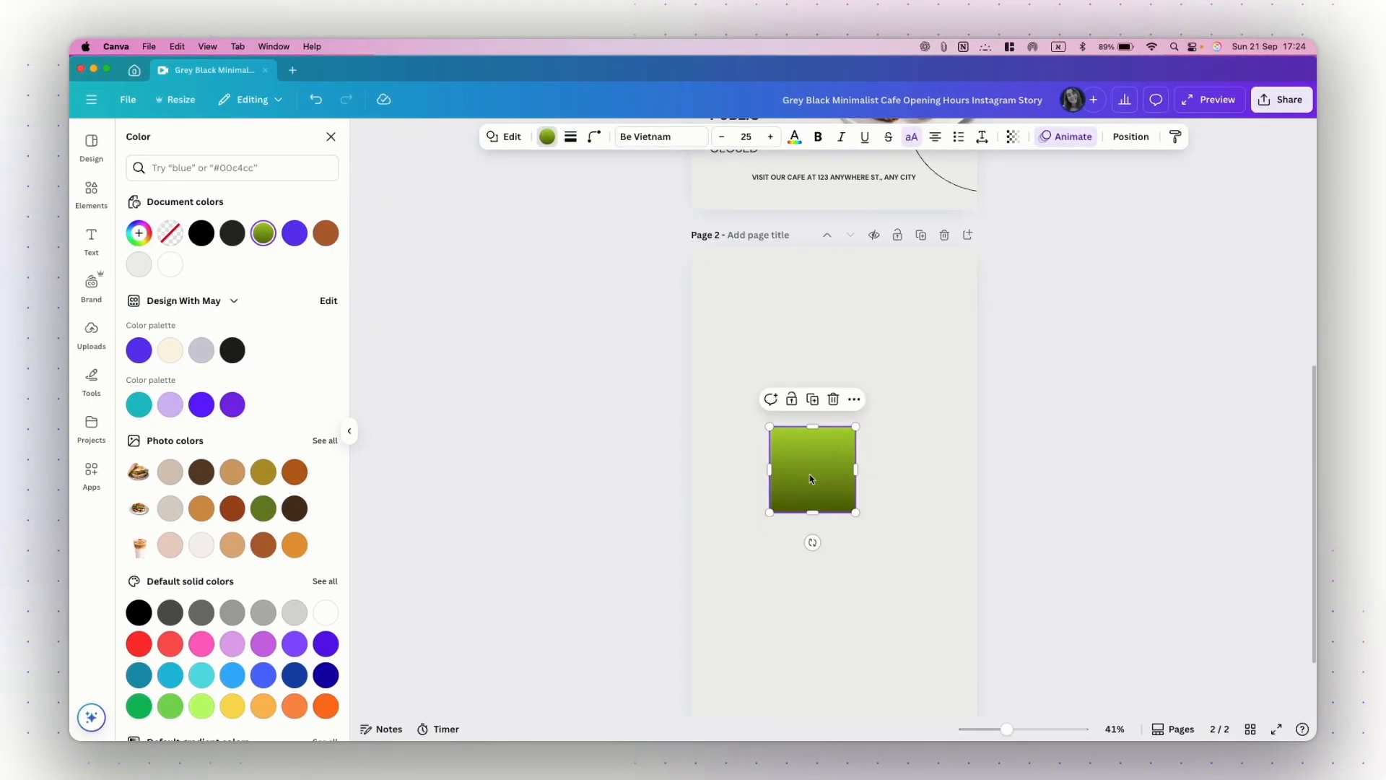
pyautogui.click(922, 433)
pyautogui.scroll(6, 922, 434)
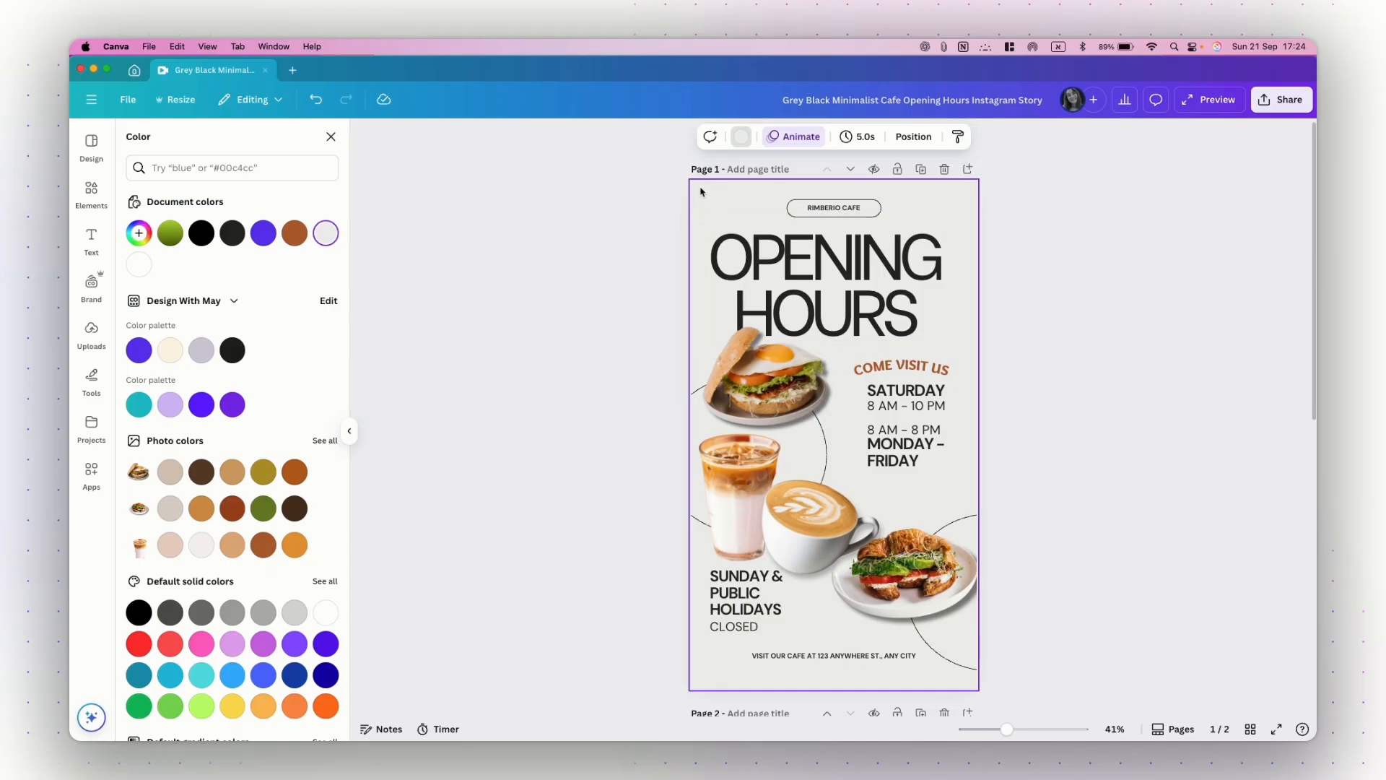
pyautogui.click(741, 137)
pyautogui.click(741, 137)
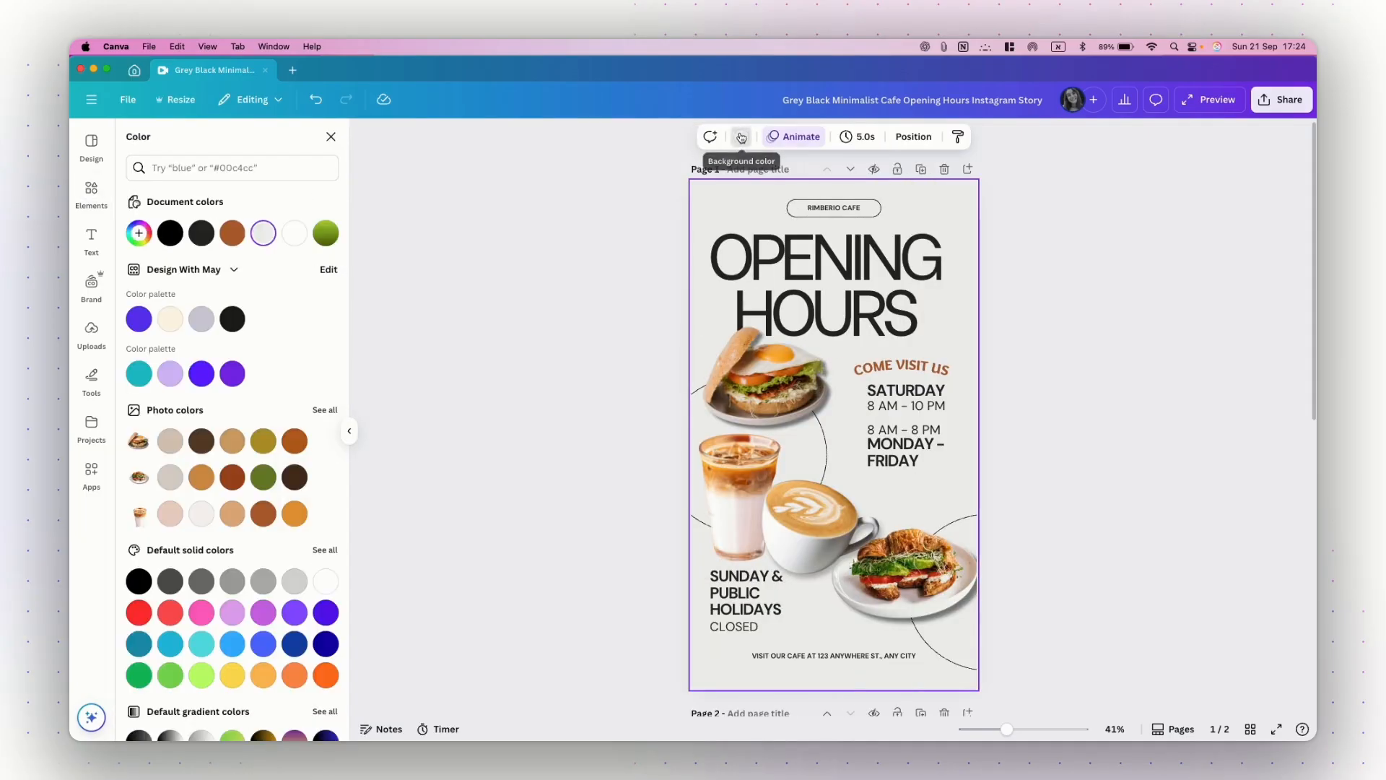
pyautogui.click(326, 234)
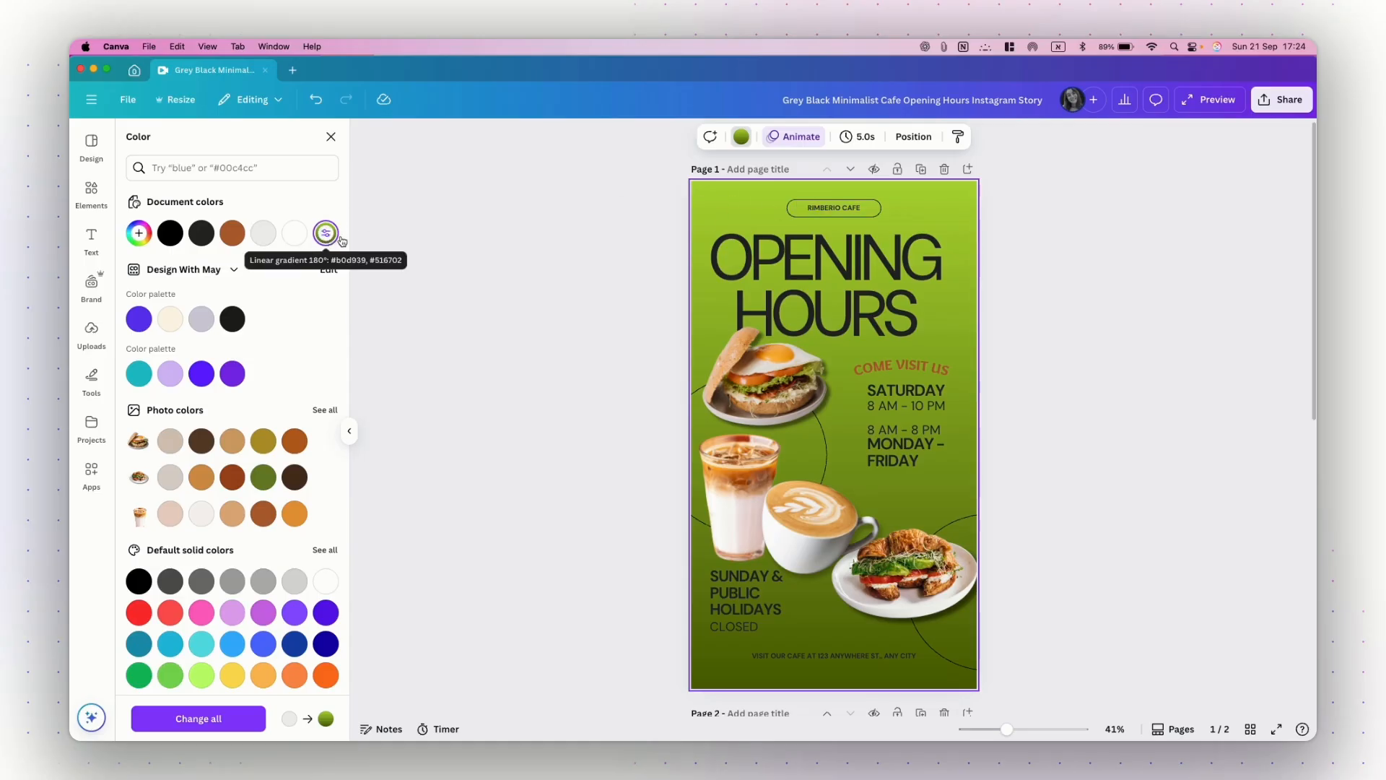
# - Undo page 1's gradient background and search the elements library for "coffee shop" photos
pyautogui.press('super+z')
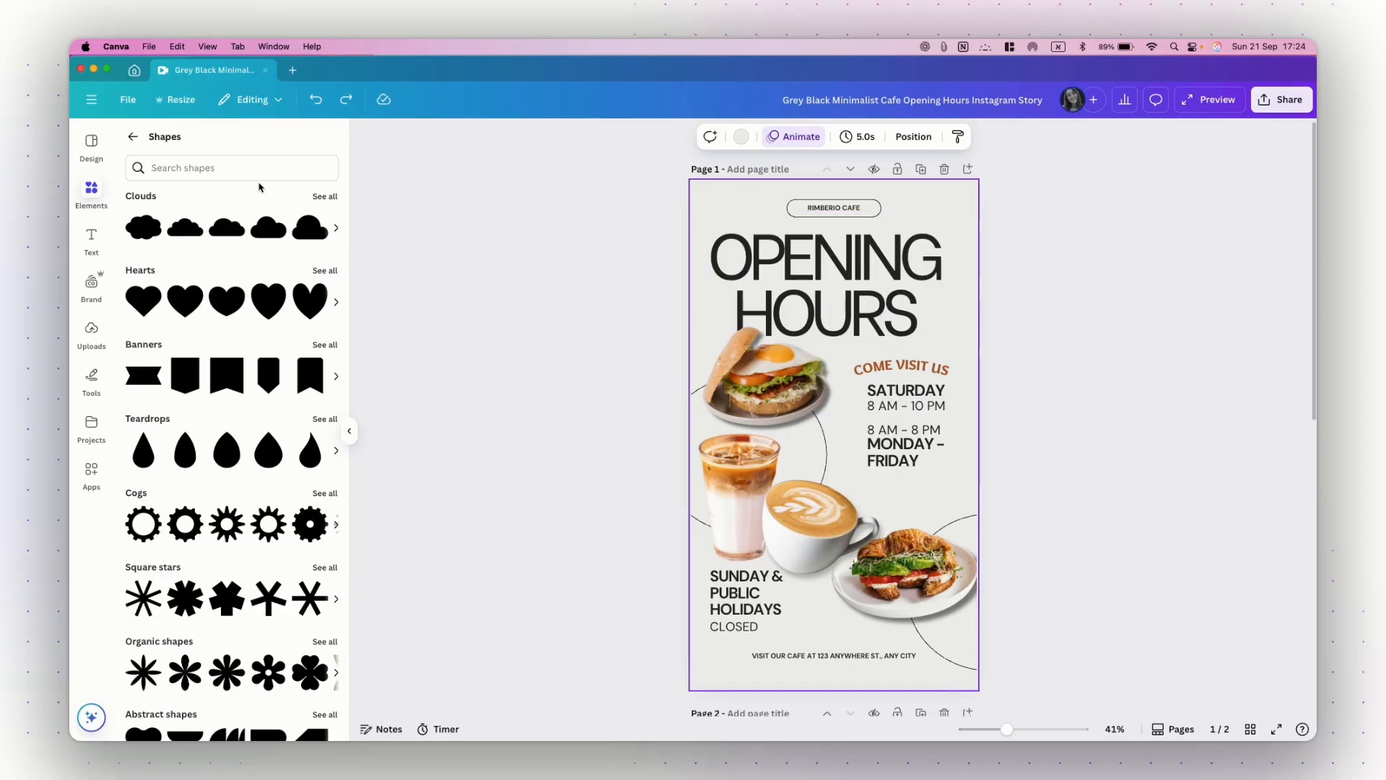
pyautogui.click(133, 137)
pyautogui.click(200, 143)
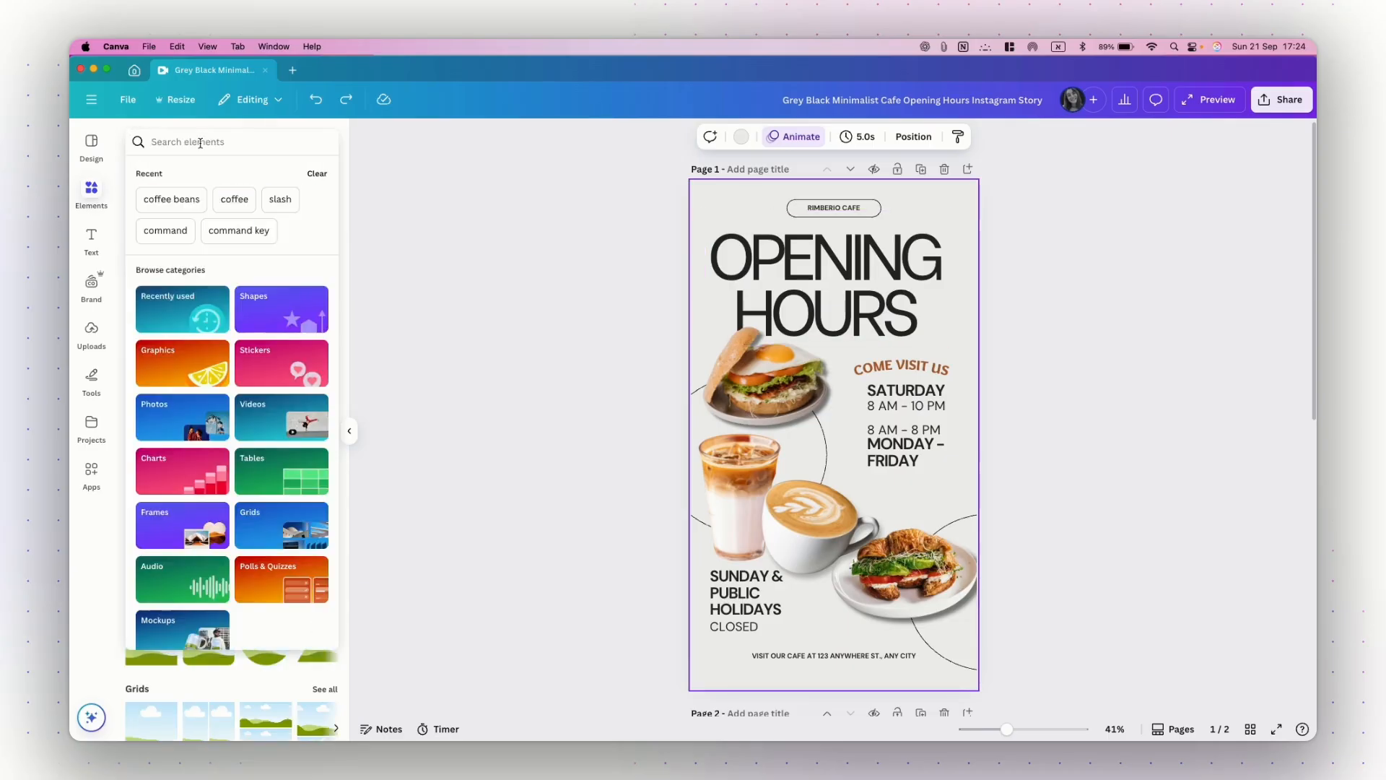
pyautogui.write('co')
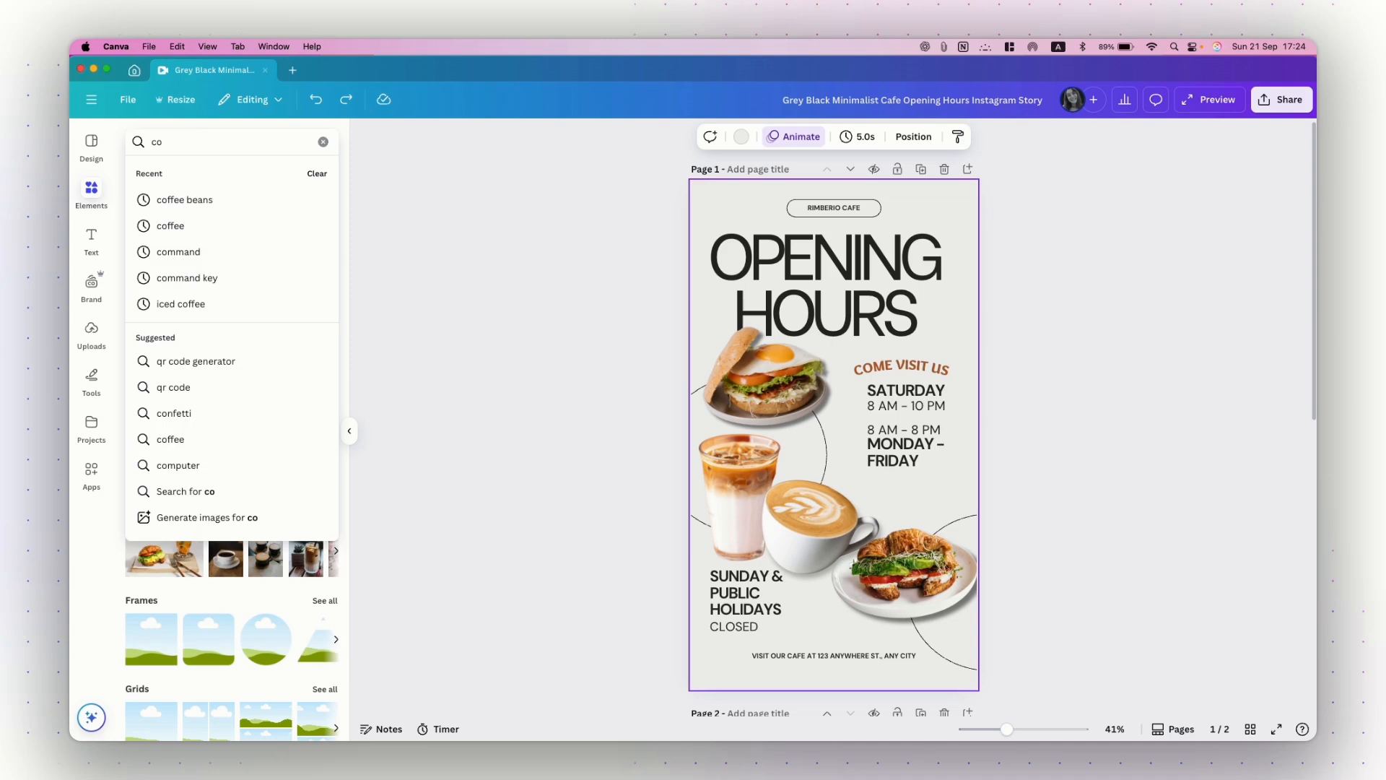
pyautogui.write('ffee shop')
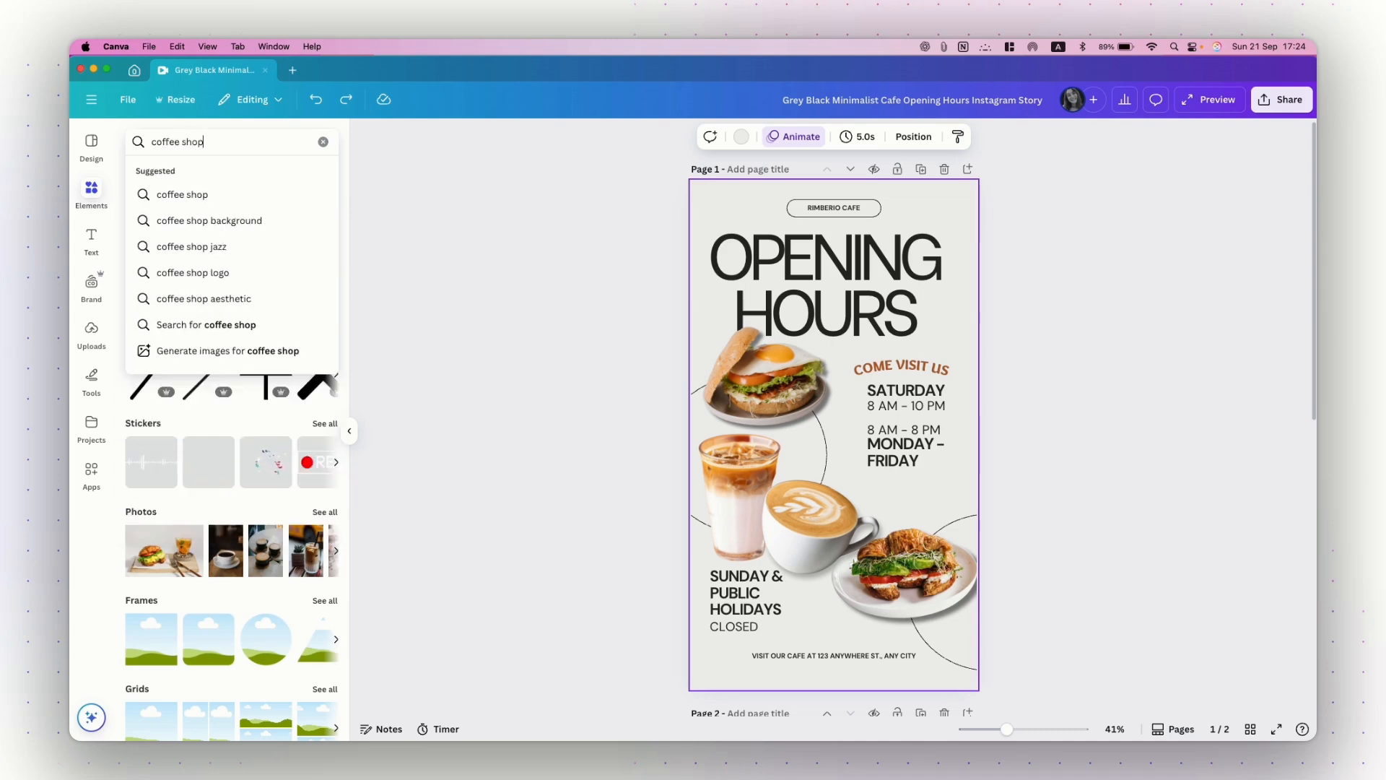
pyautogui.press('Return')
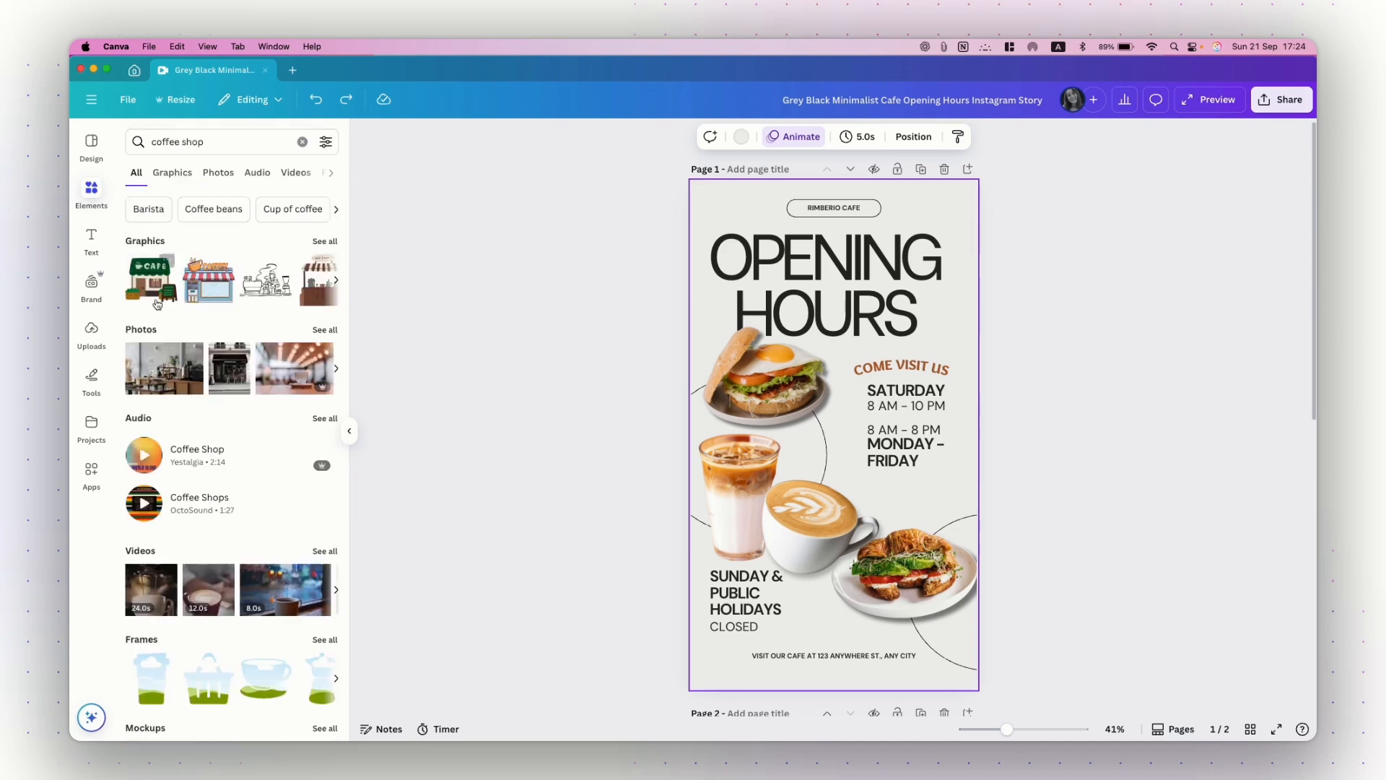
pyautogui.click(326, 330)
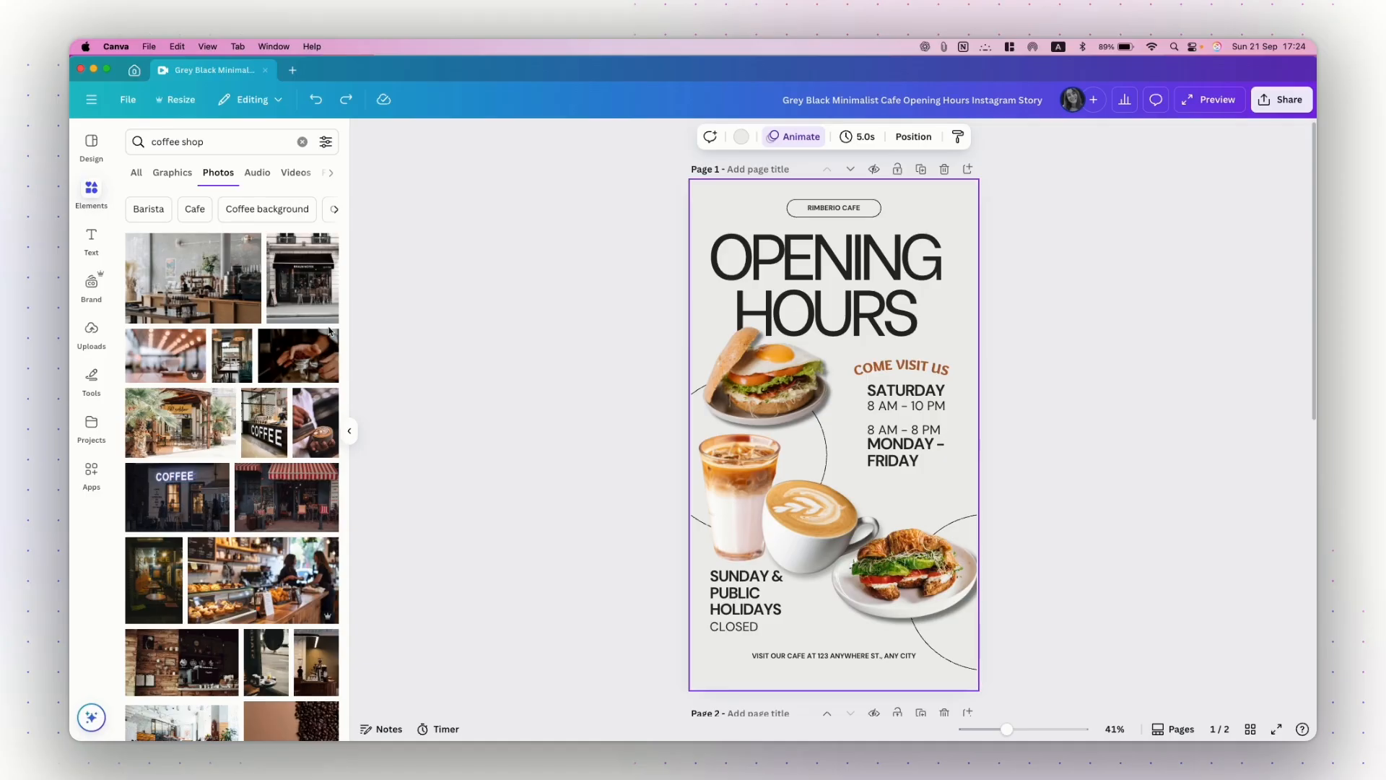
# - Add the cafe counter photo with pastries and two people to page 1 and make it the page background
pyautogui.click(279, 591)
pyautogui.moveTo(783, 438); pyautogui.dragTo(764, 363)
pyautogui.rightClick(748, 354)
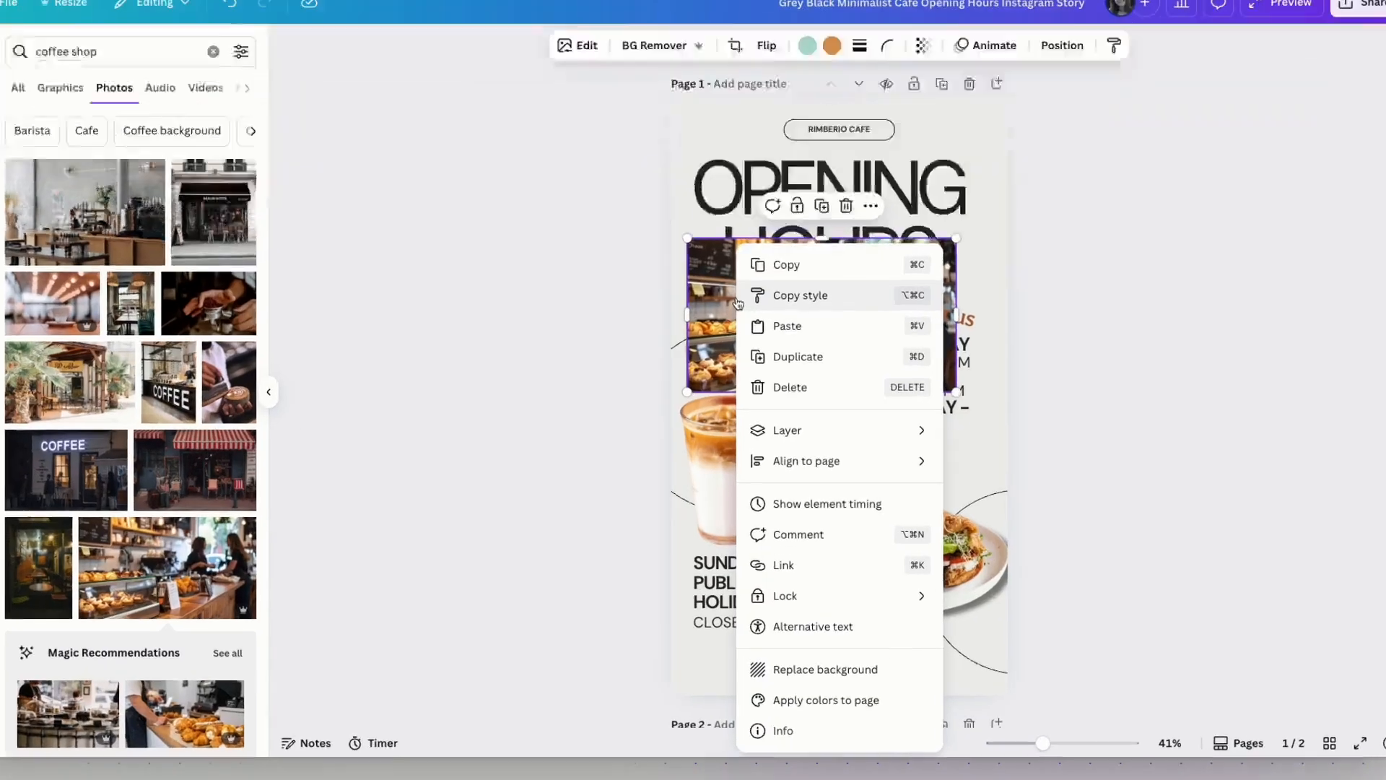
pyautogui.click(821, 682)
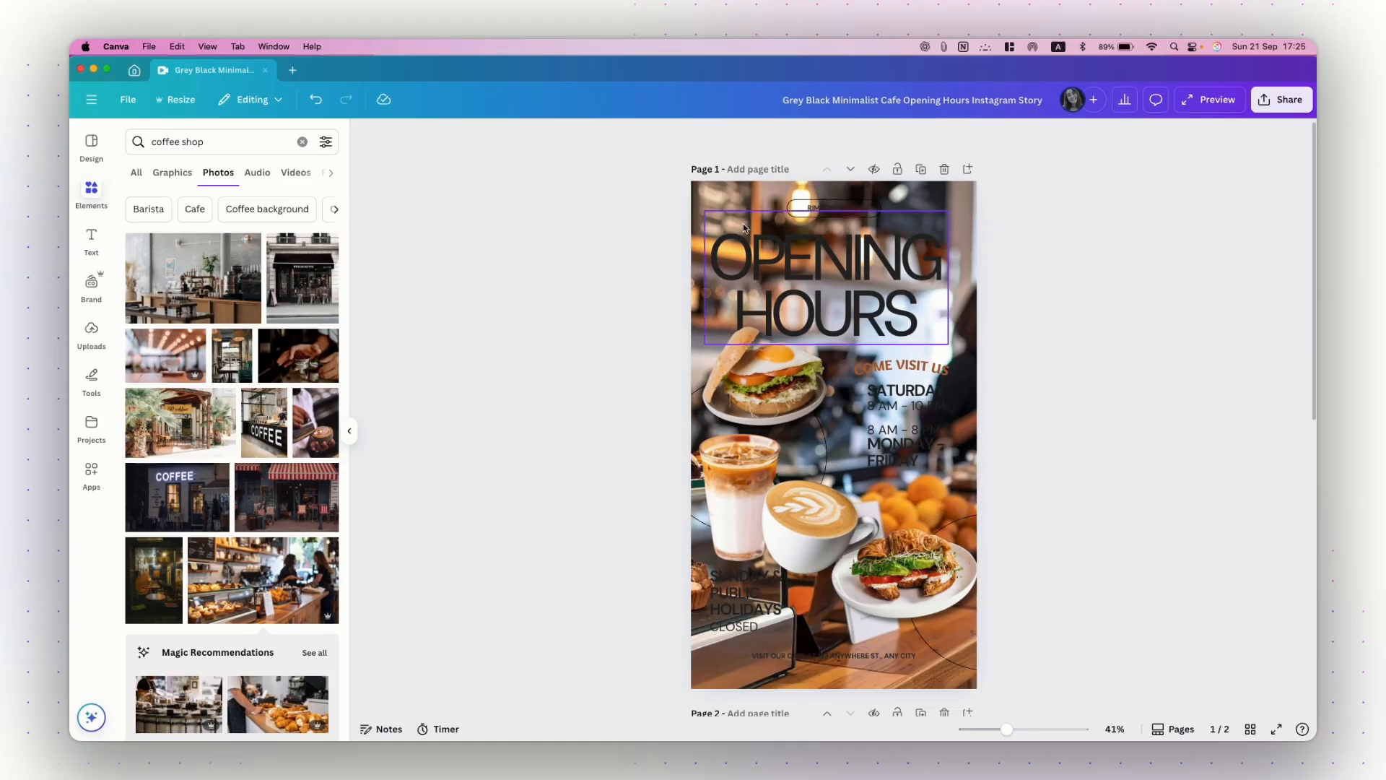
# - Move the green gradient square from page 2 to page 1 and enlarge it to about 1169 × 1974 px, covering the page
pyautogui.scroll(-8, 1042, 470)
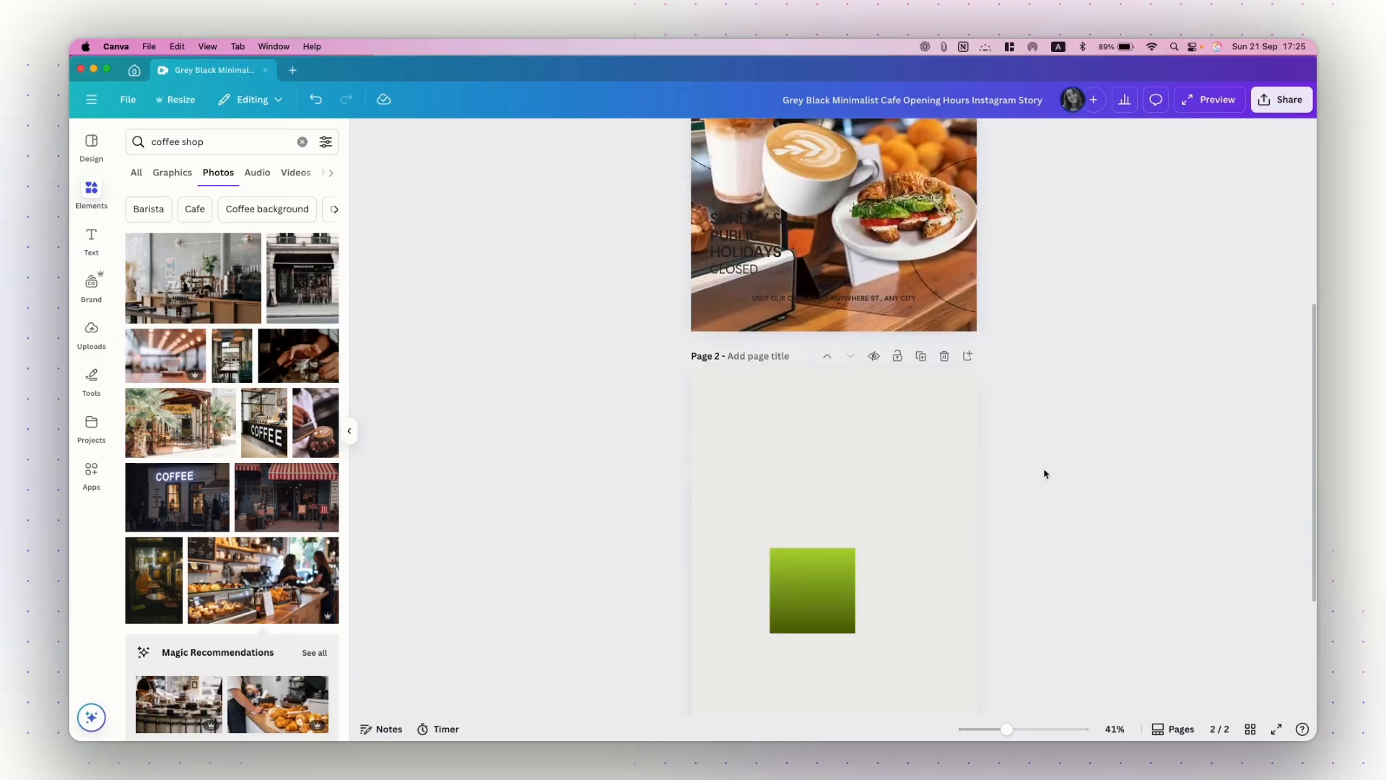
pyautogui.click(812, 494)
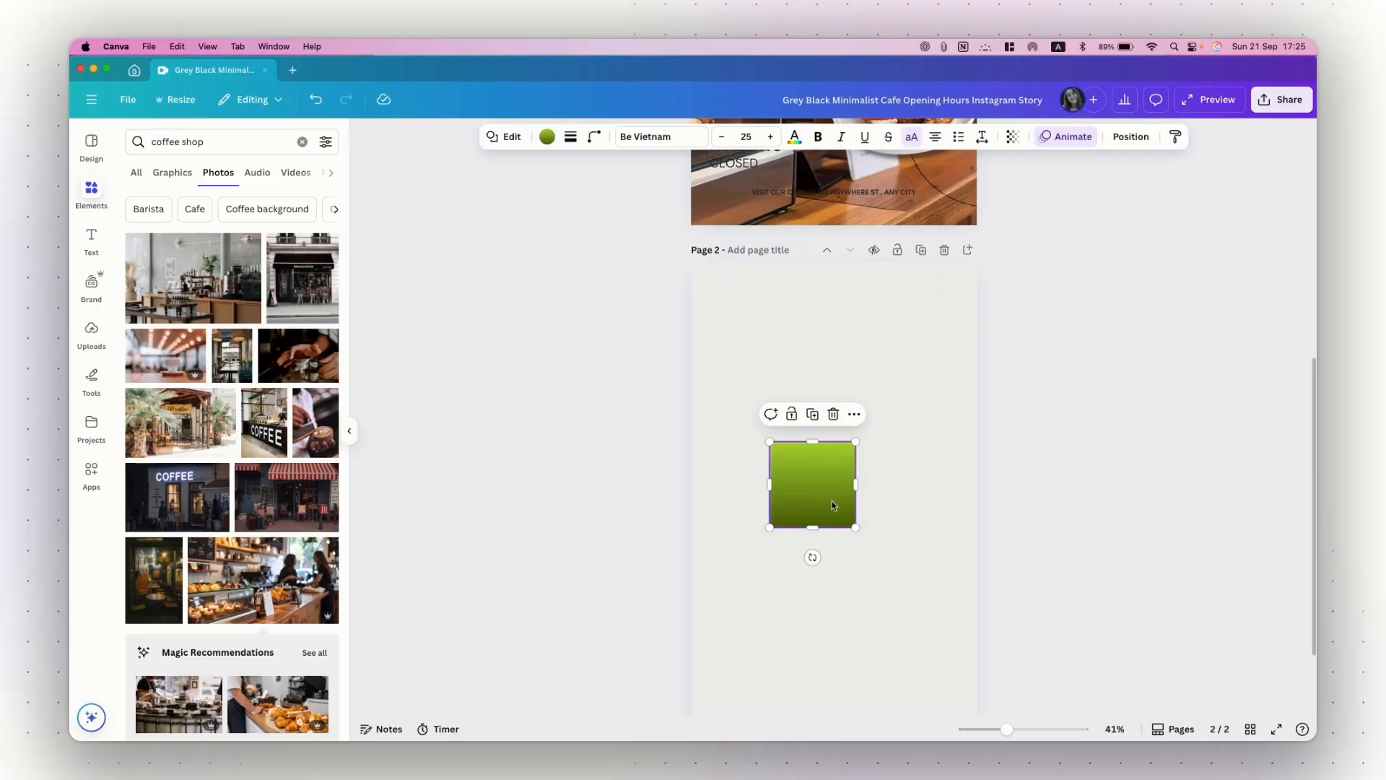
pyautogui.press('Delete')
pyautogui.scroll(7, 830, 505)
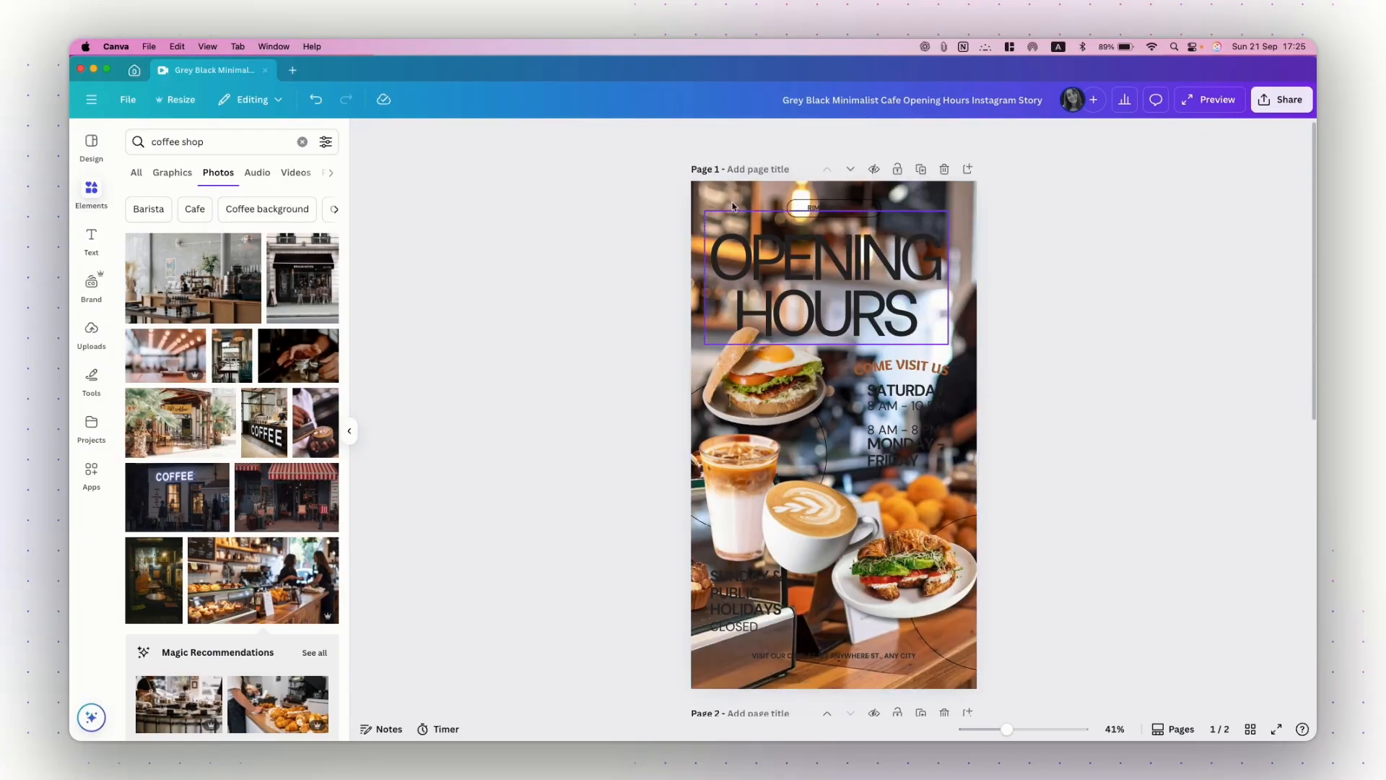
pyautogui.hotkey('ctrl', 'v')
pyautogui.moveTo(820, 393); pyautogui.dragTo(731, 206)
pyautogui.moveTo(767, 259); pyautogui.dragTo(991, 697)
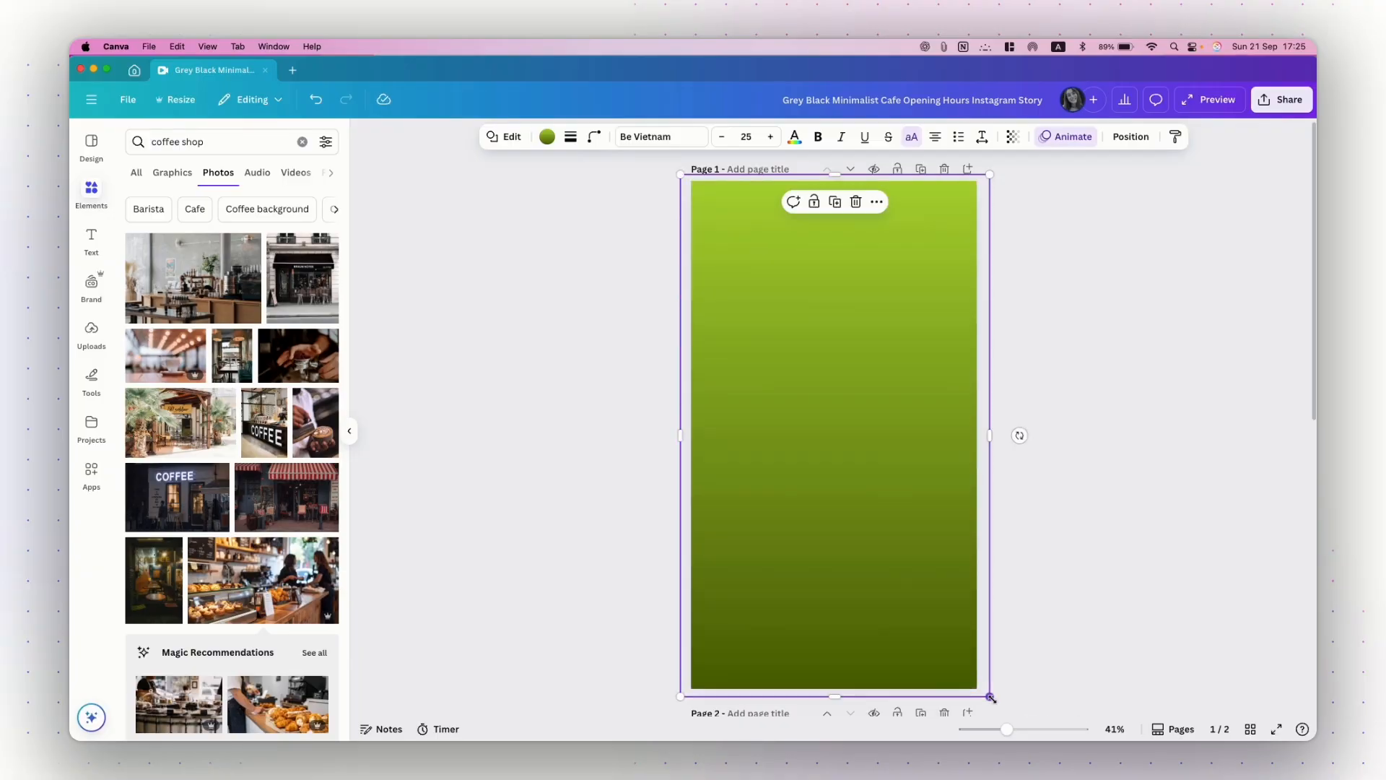
# - Move the gradient rectangle down the layer order to sit directly above the background photo
pyautogui.click(1130, 139)
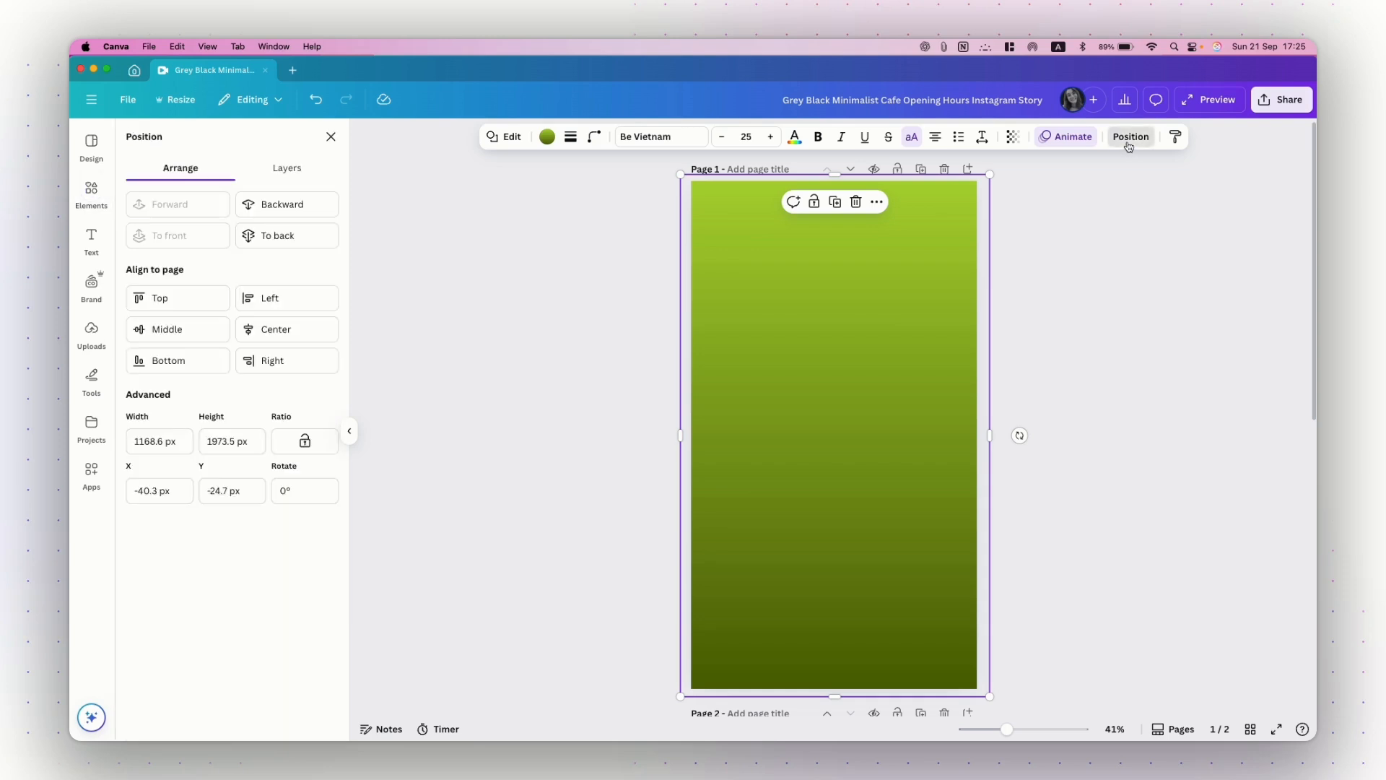
pyautogui.click(297, 165)
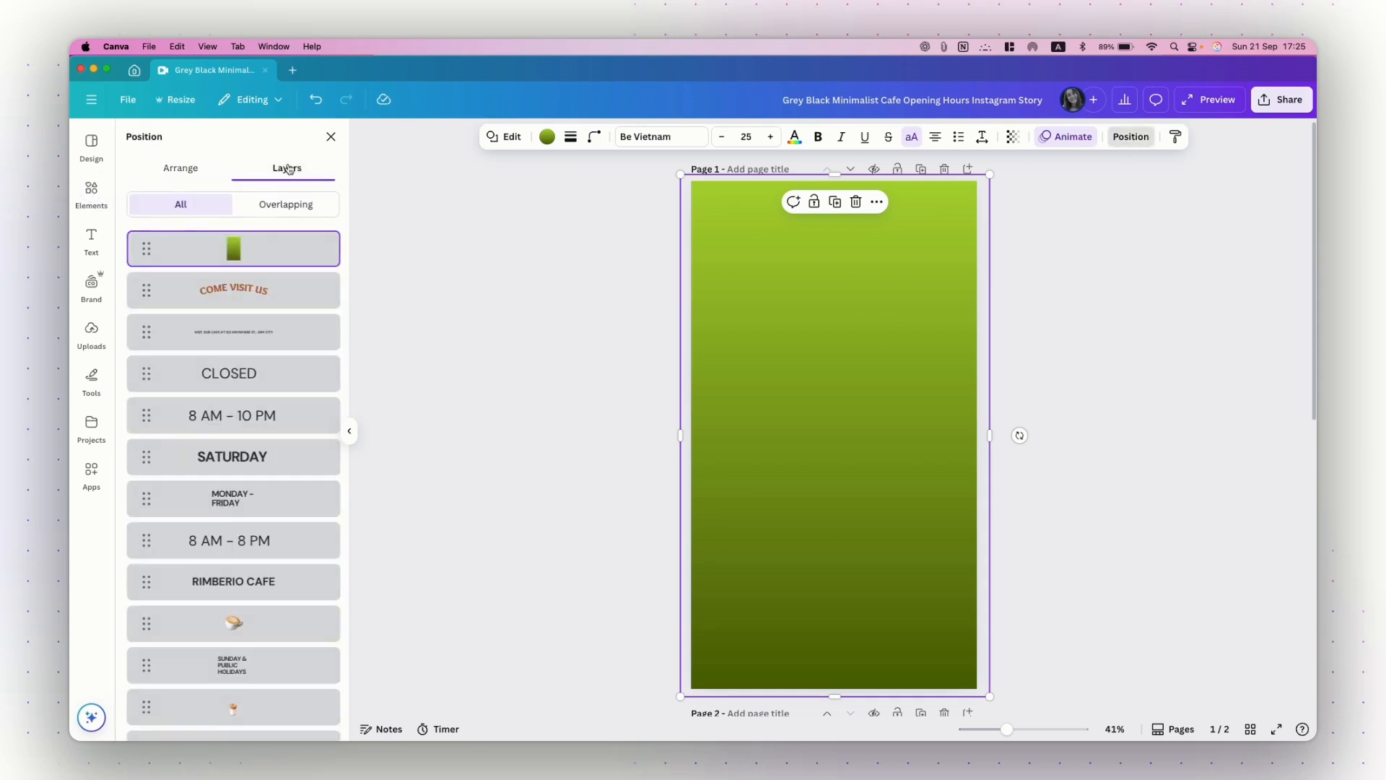
pyautogui.moveTo(247, 246); pyautogui.dragTo(229, 675)
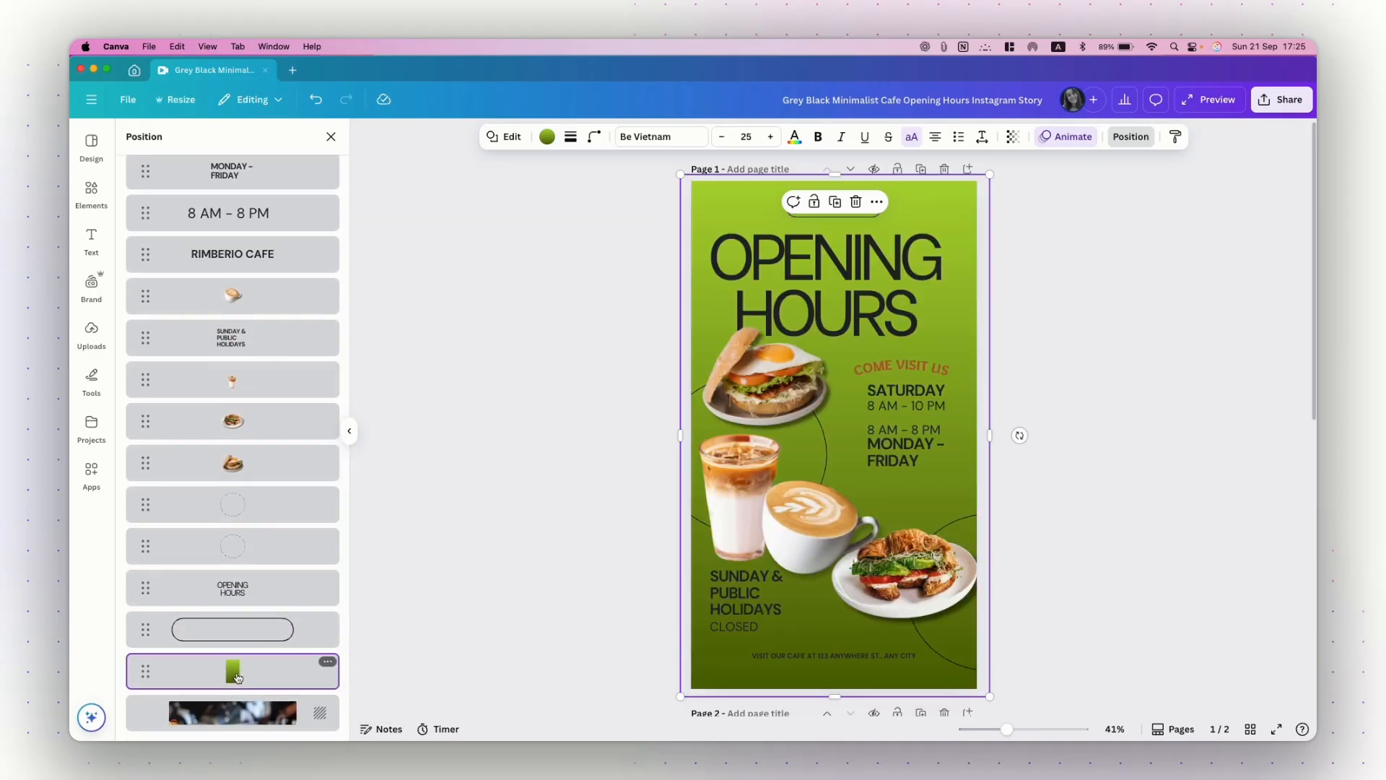
# - Set both gradient colors of the rectangle to white #FFFFFF and make the second one 100% transparent
pyautogui.click(549, 136)
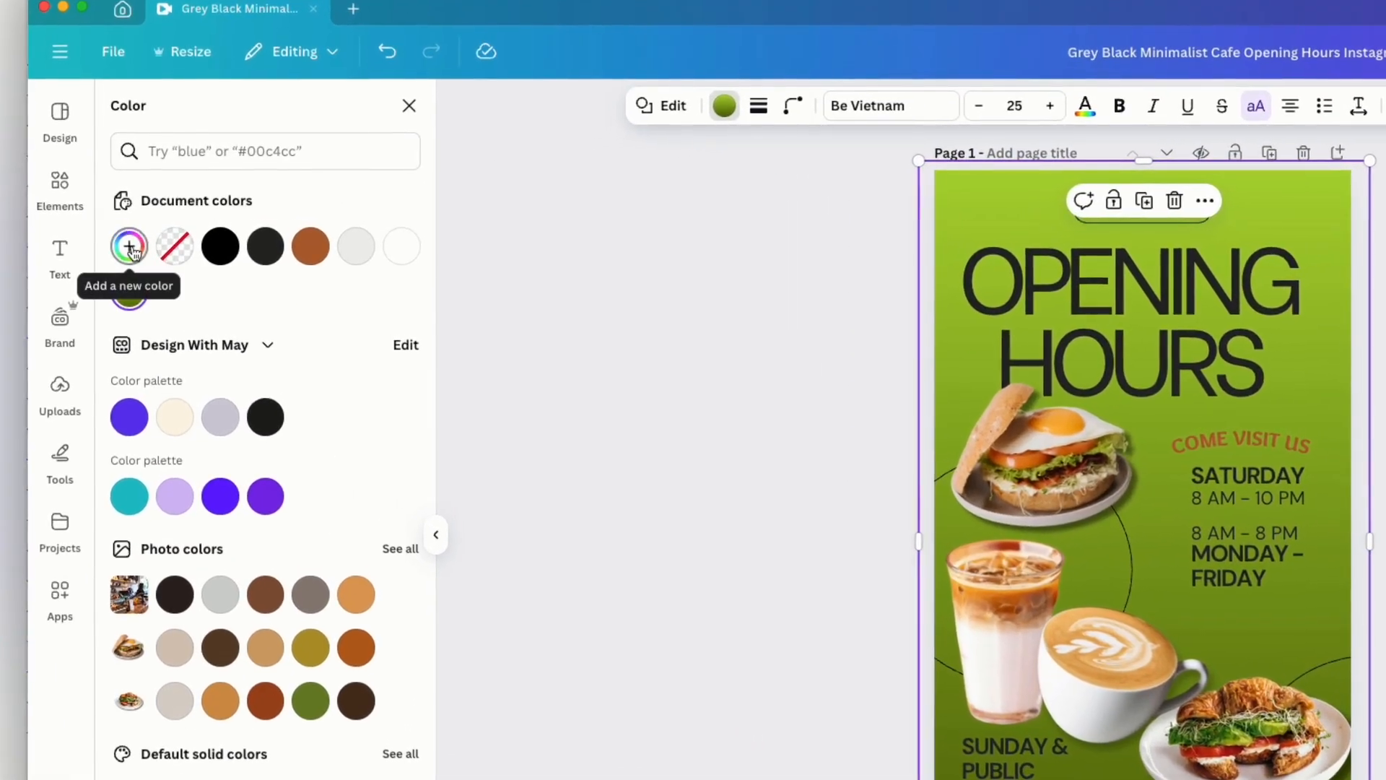
pyautogui.click(139, 233)
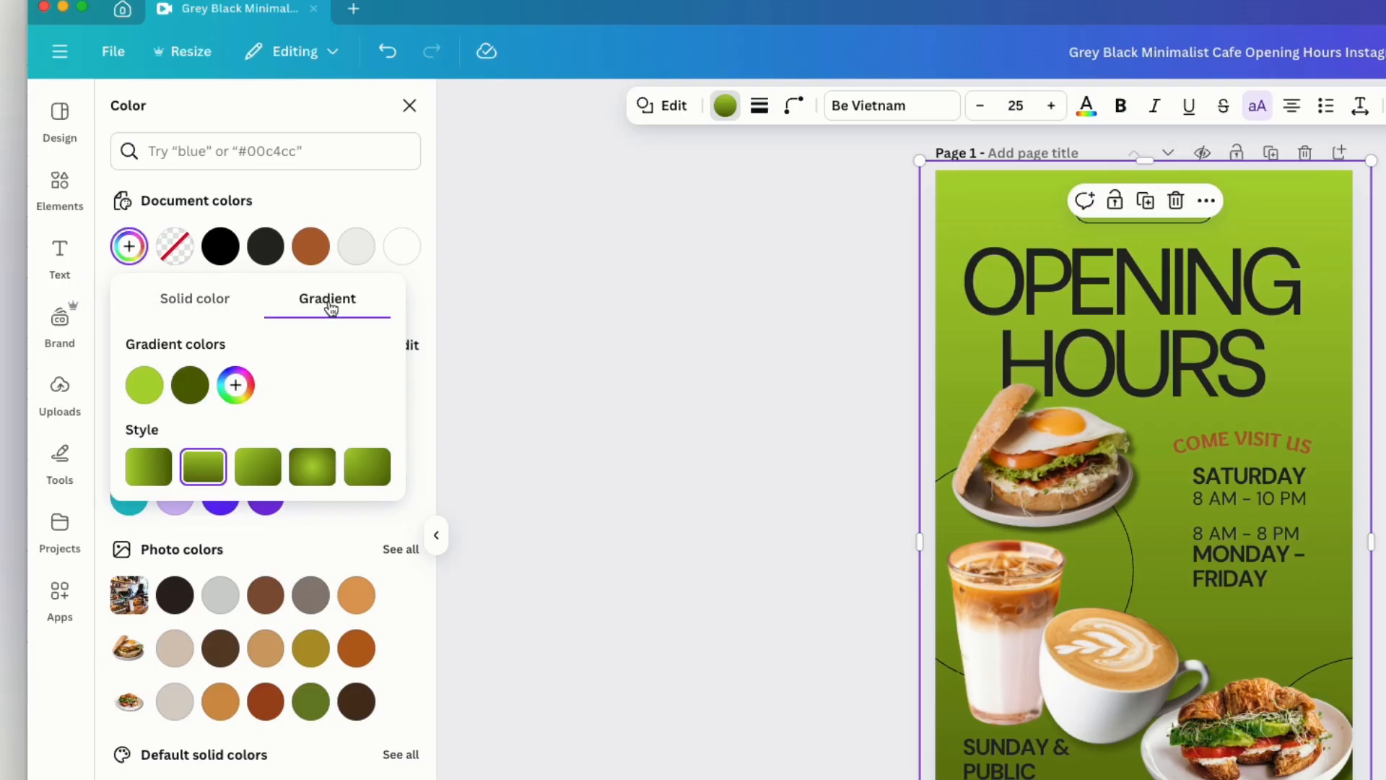
pyautogui.click(145, 385)
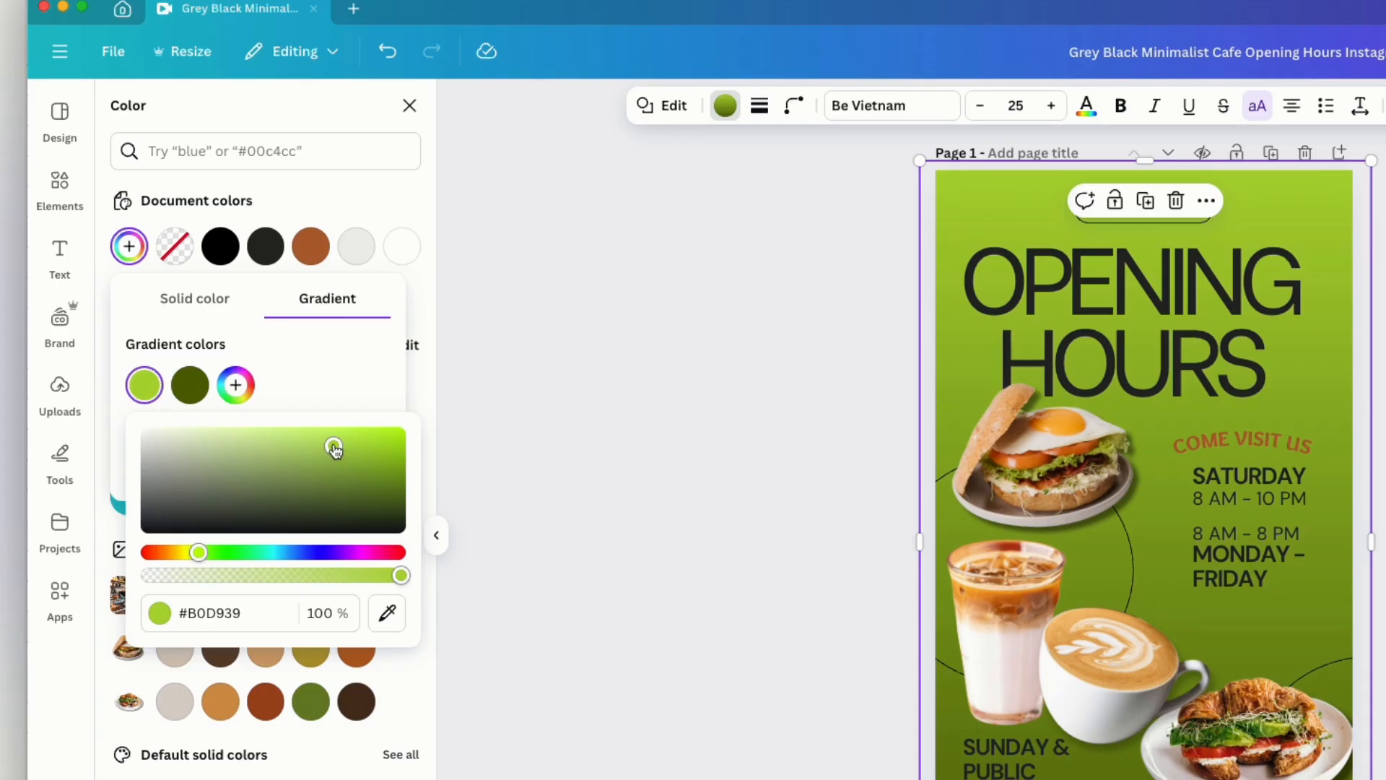
pyautogui.moveTo(334, 446); pyautogui.dragTo(148, 421)
pyautogui.click(191, 392)
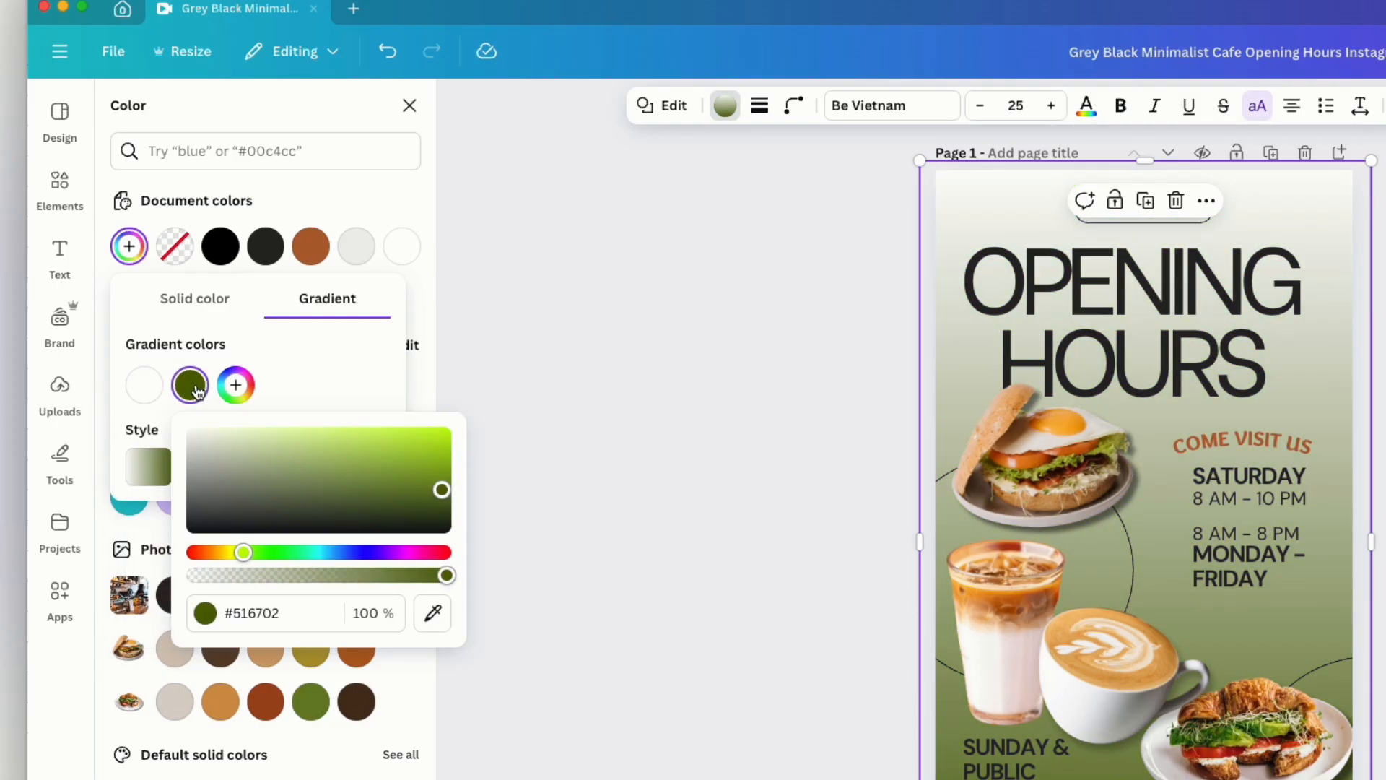
pyautogui.moveTo(400, 470); pyautogui.dragTo(190, 432)
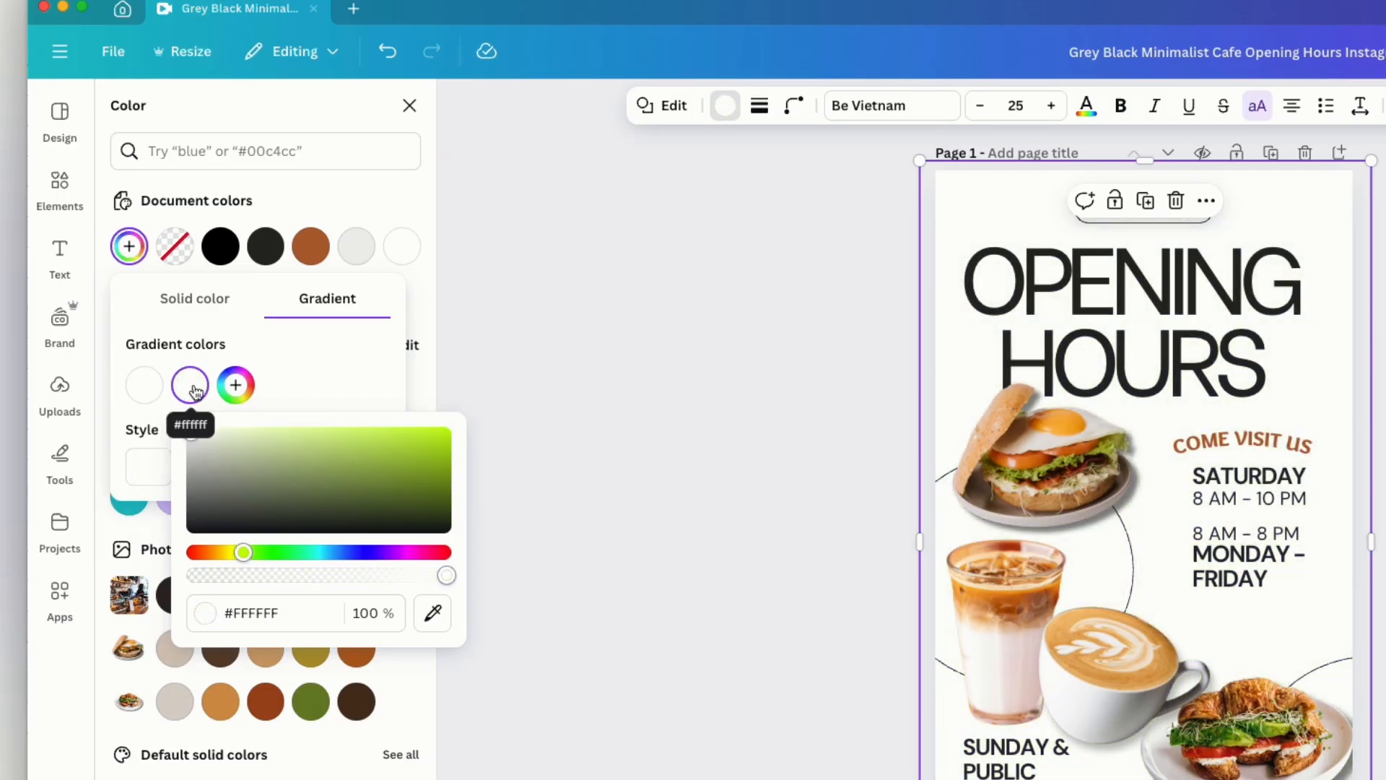
pyautogui.moveTo(447, 579); pyautogui.dragTo(157, 585)
pyautogui.click(309, 361)
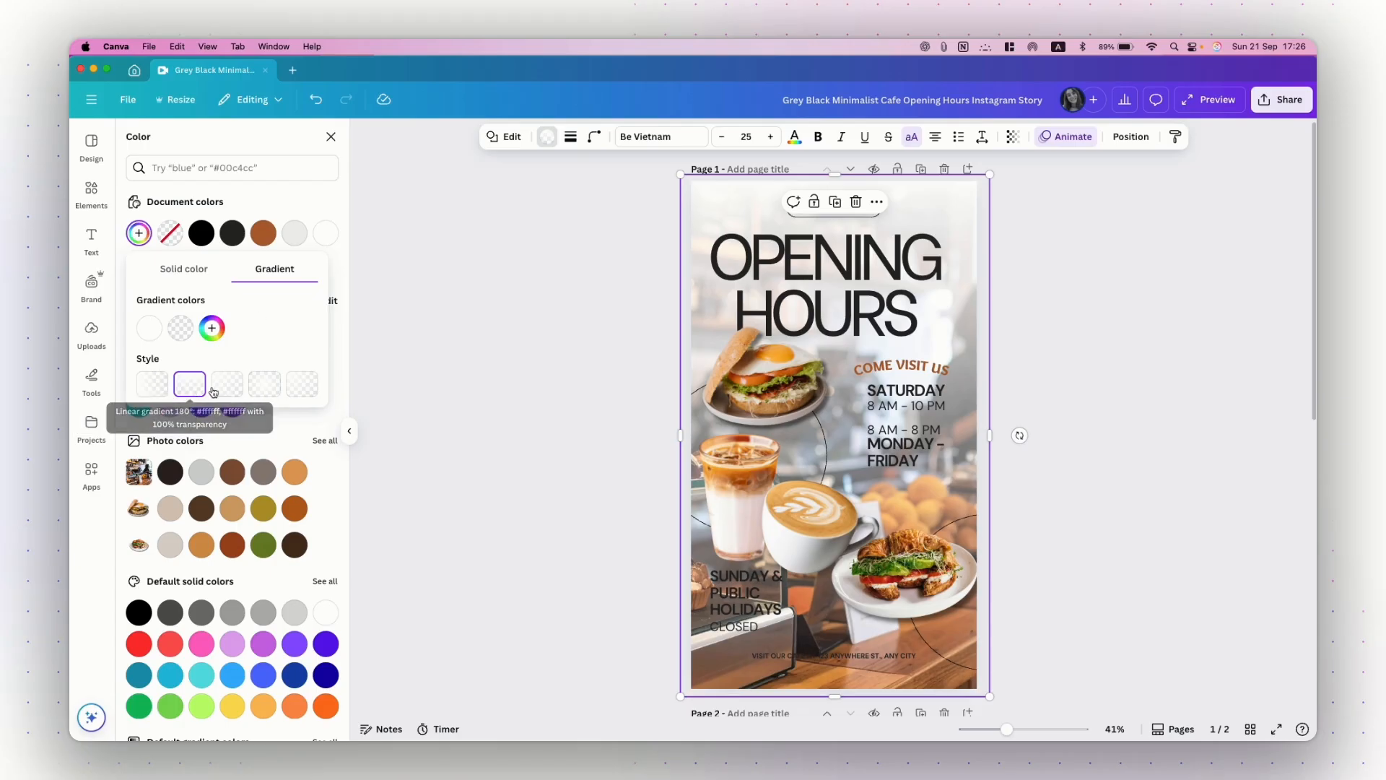
# - Try the left-to-right linear gradient style on the overlay and return to the 180° linear style
pyautogui.click(154, 386)
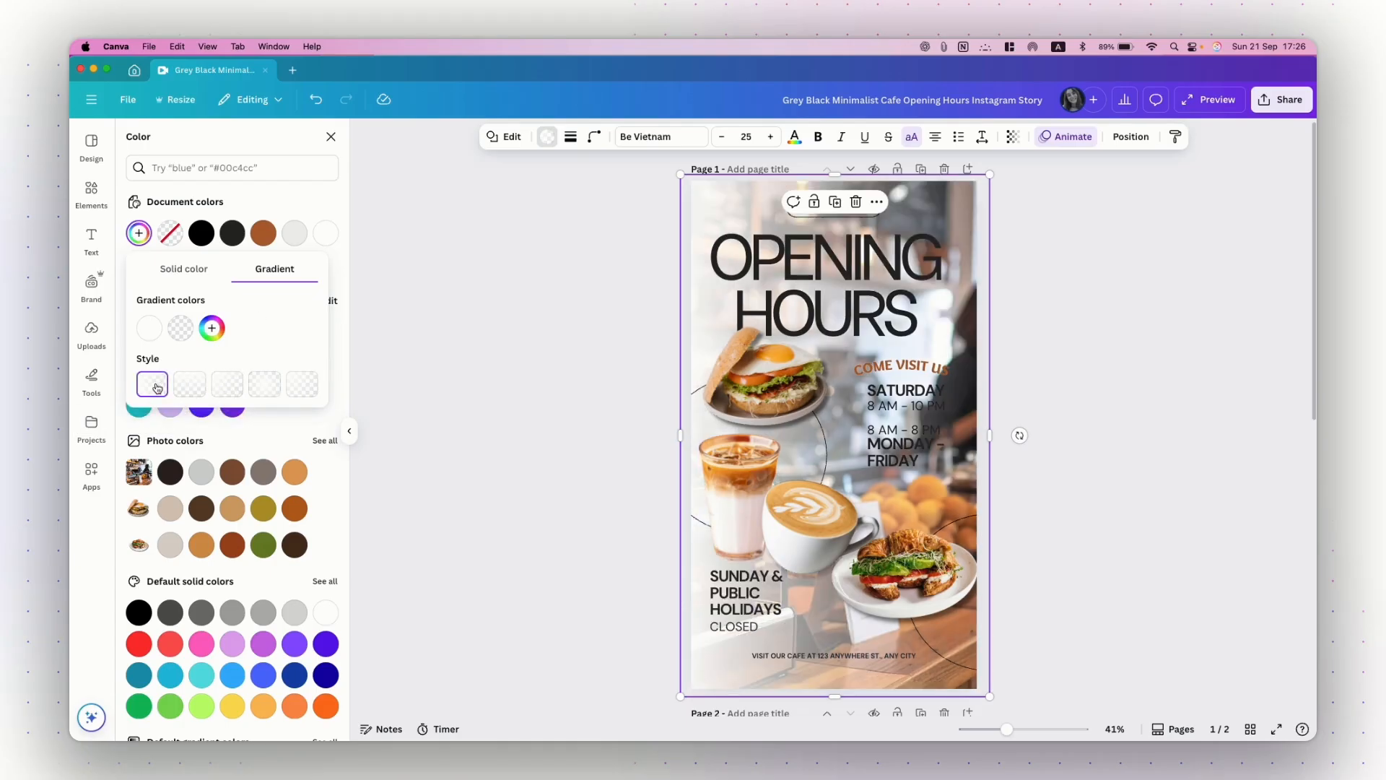
pyautogui.click(189, 387)
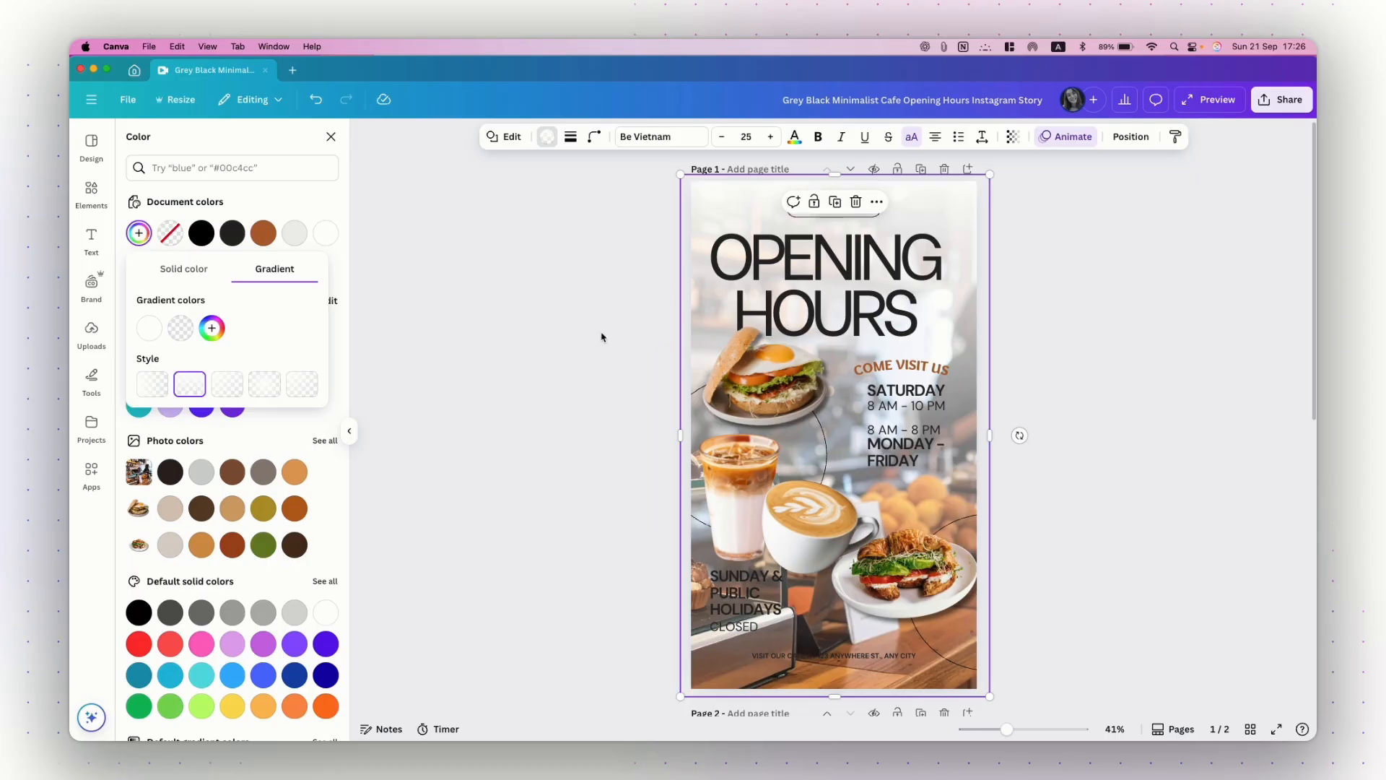
pyautogui.press('Escape')
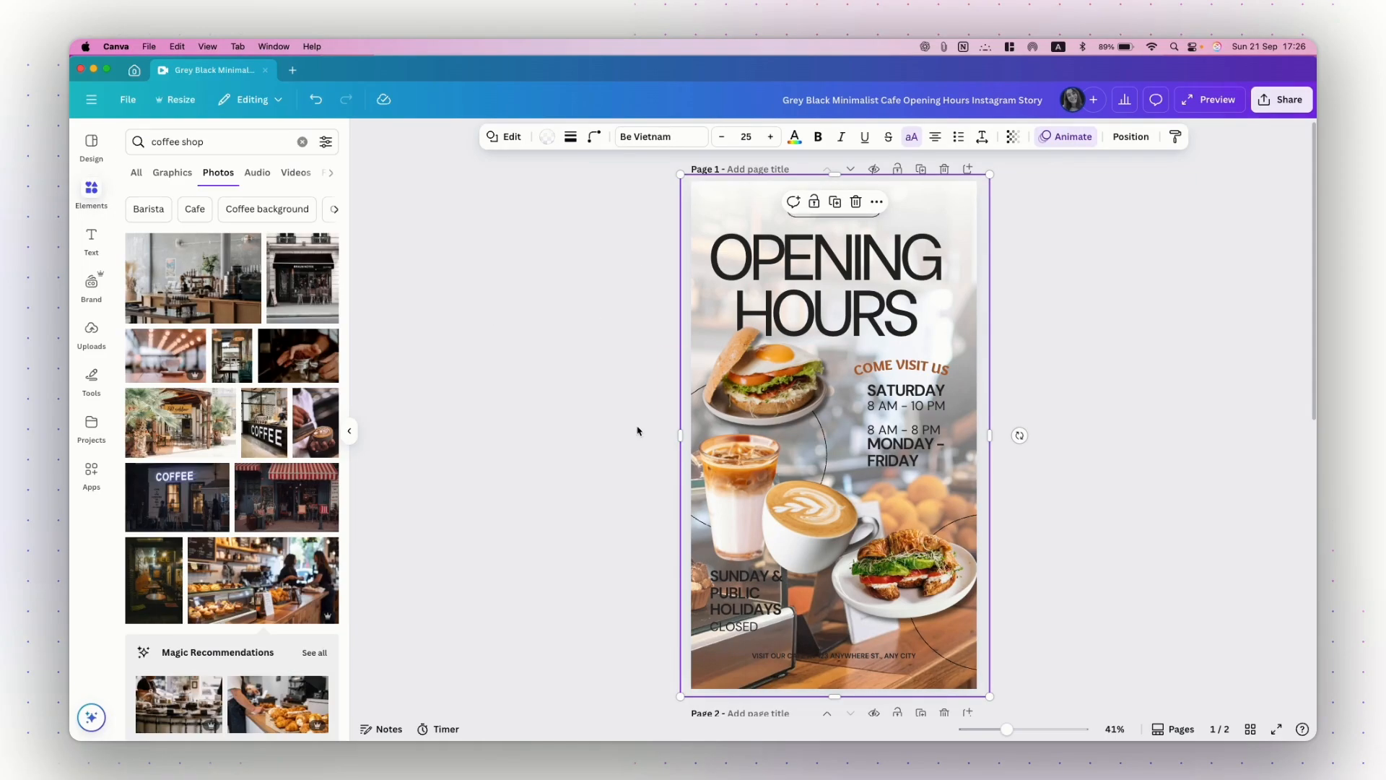
# - Rotate the white gradient overlay 180° so it fades upward, and stretch it beyond page 1's upper edge and both sides
pyautogui.moveTo(1020, 434); pyautogui.dragTo(679, 439)
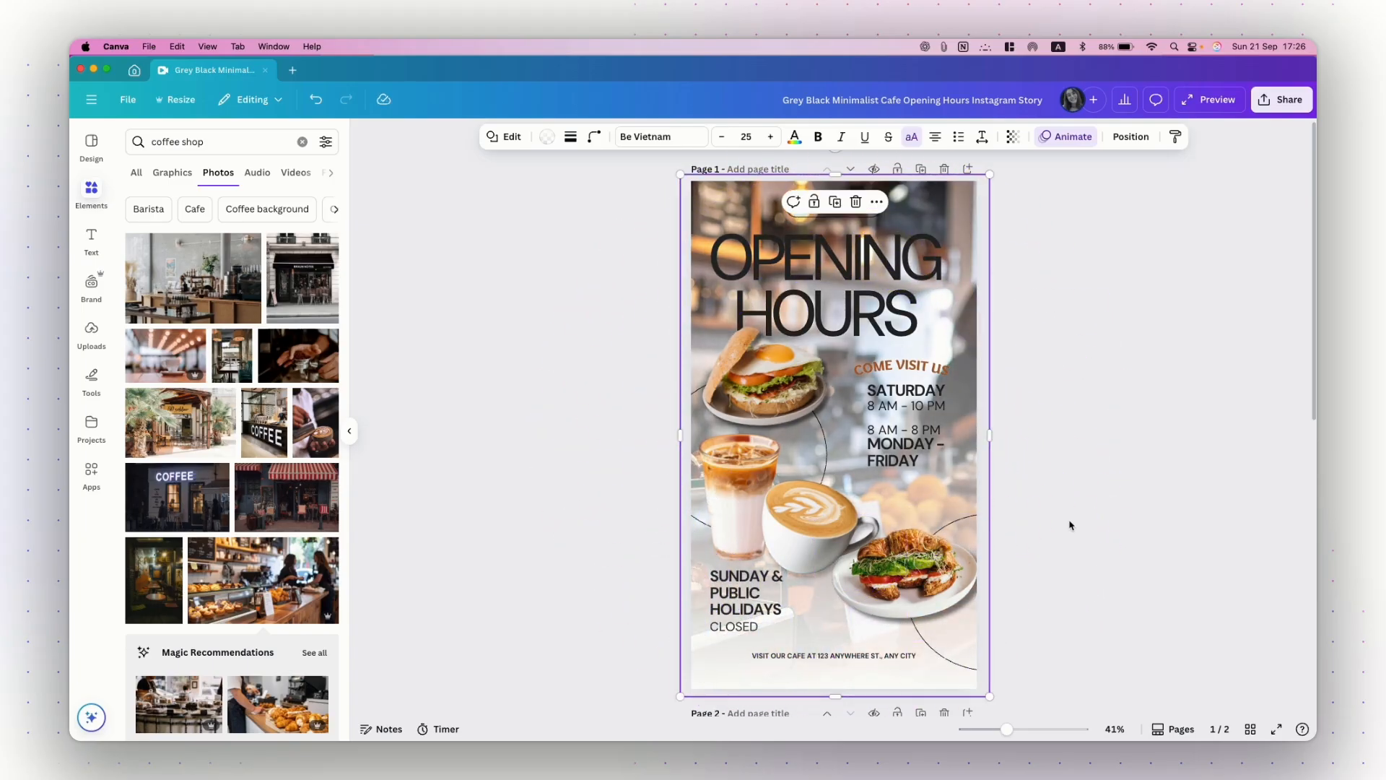
pyautogui.scroll(-3, 1069, 525)
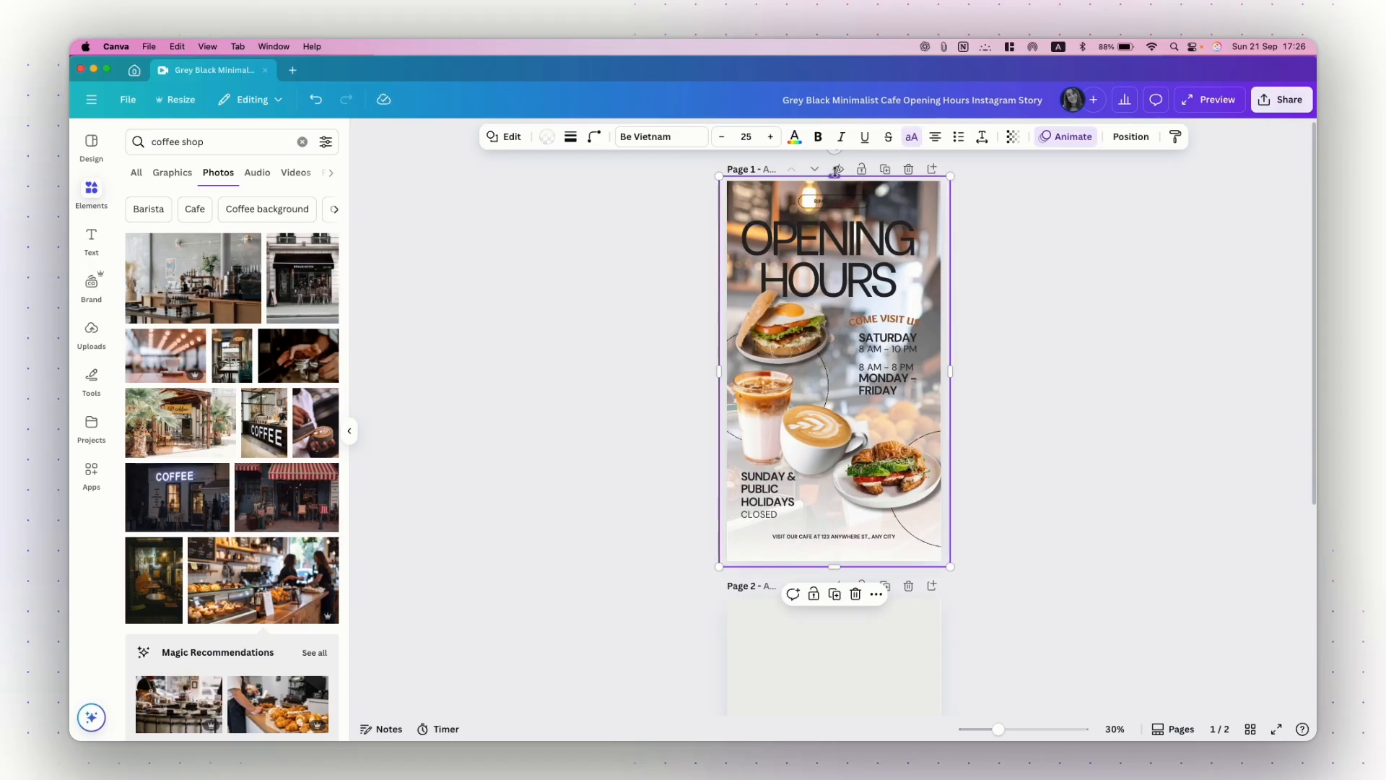
pyautogui.moveTo(835, 176); pyautogui.dragTo(838, 45)
pyautogui.scroll(-1, 955, 331)
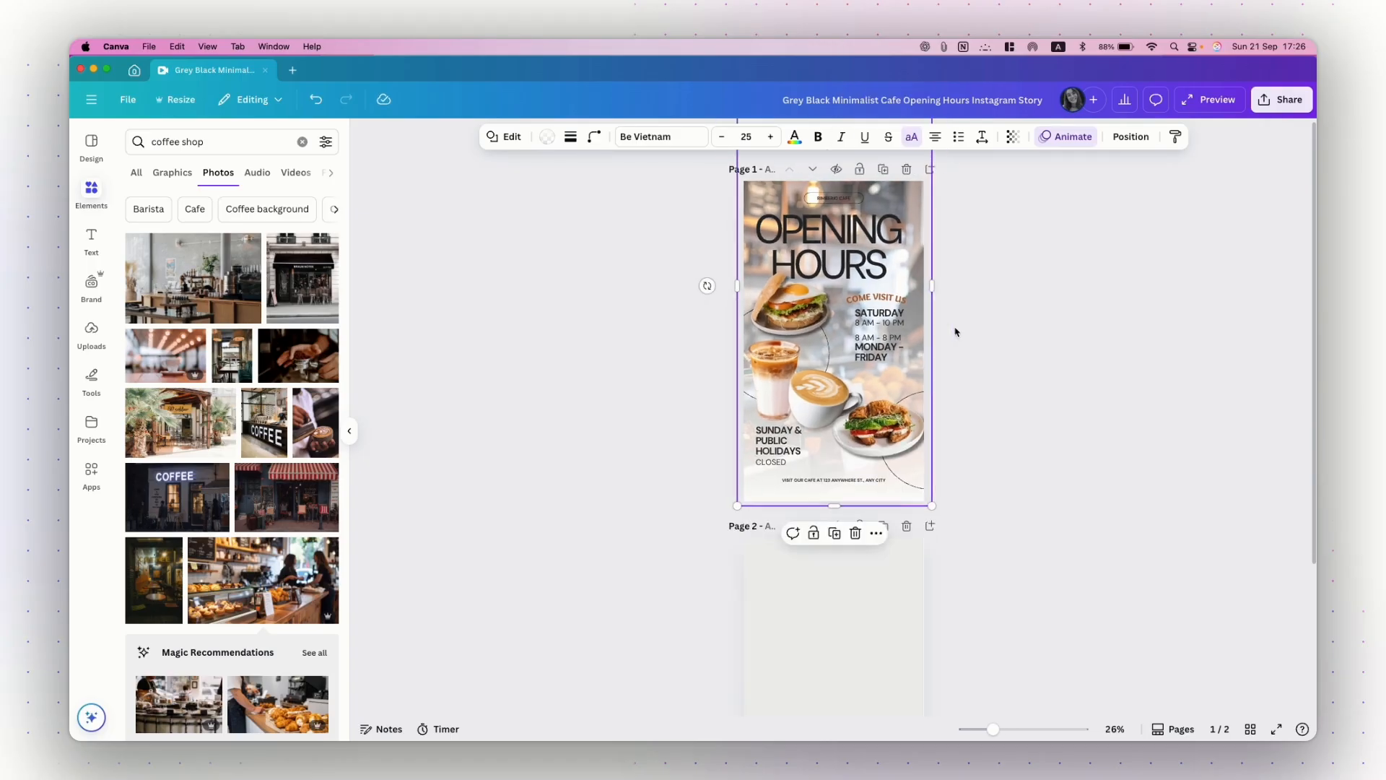
pyautogui.moveTo(932, 285); pyautogui.dragTo(962, 283)
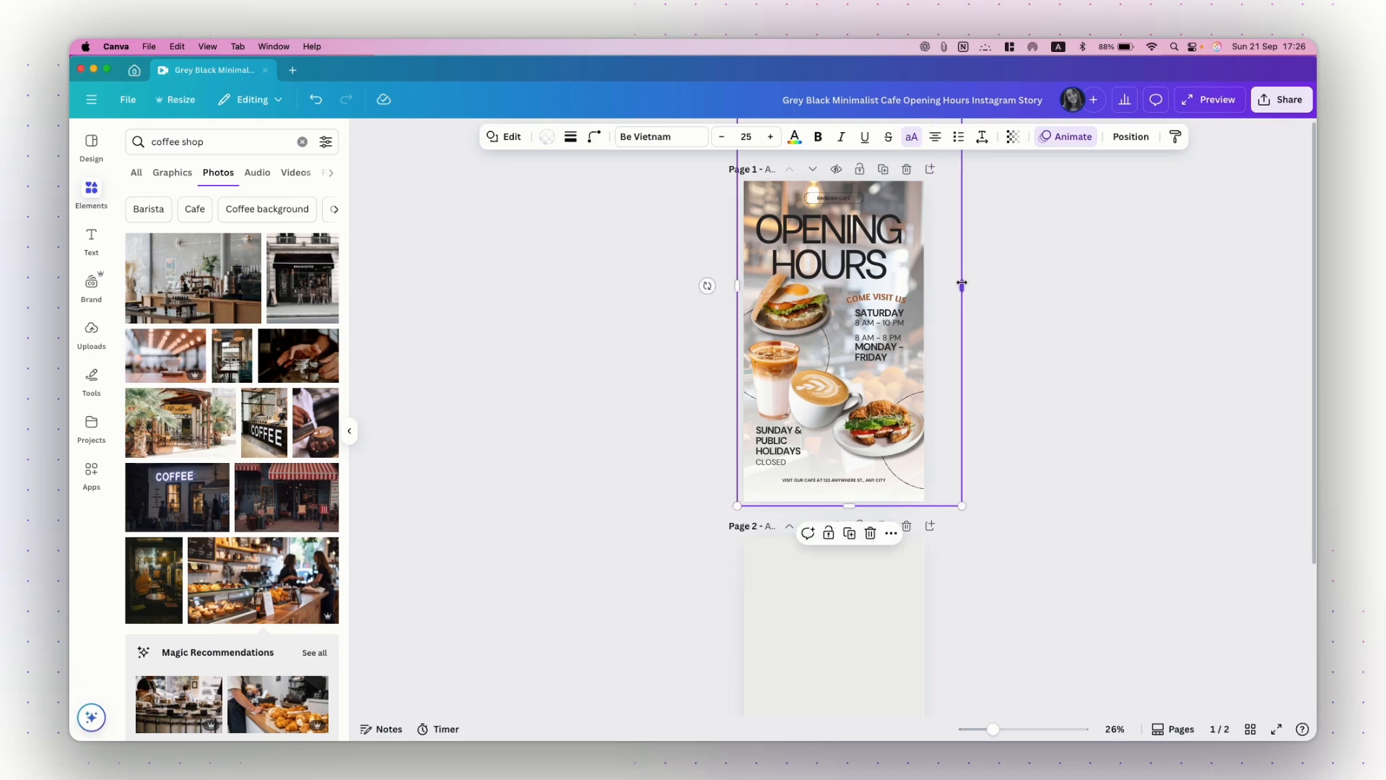
pyautogui.moveTo(737, 283); pyautogui.dragTo(718, 284)
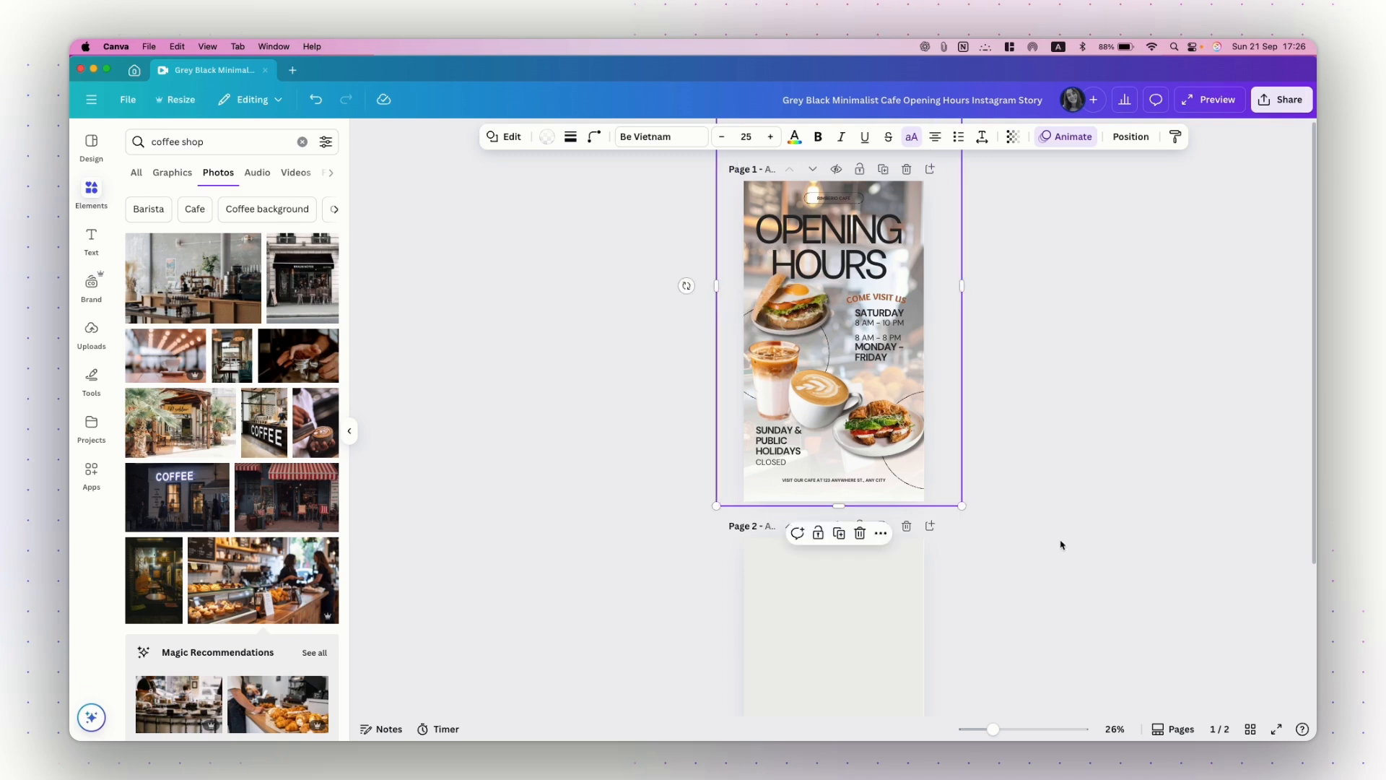
pyautogui.click(1033, 531)
pyautogui.scroll(3, 998, 413)
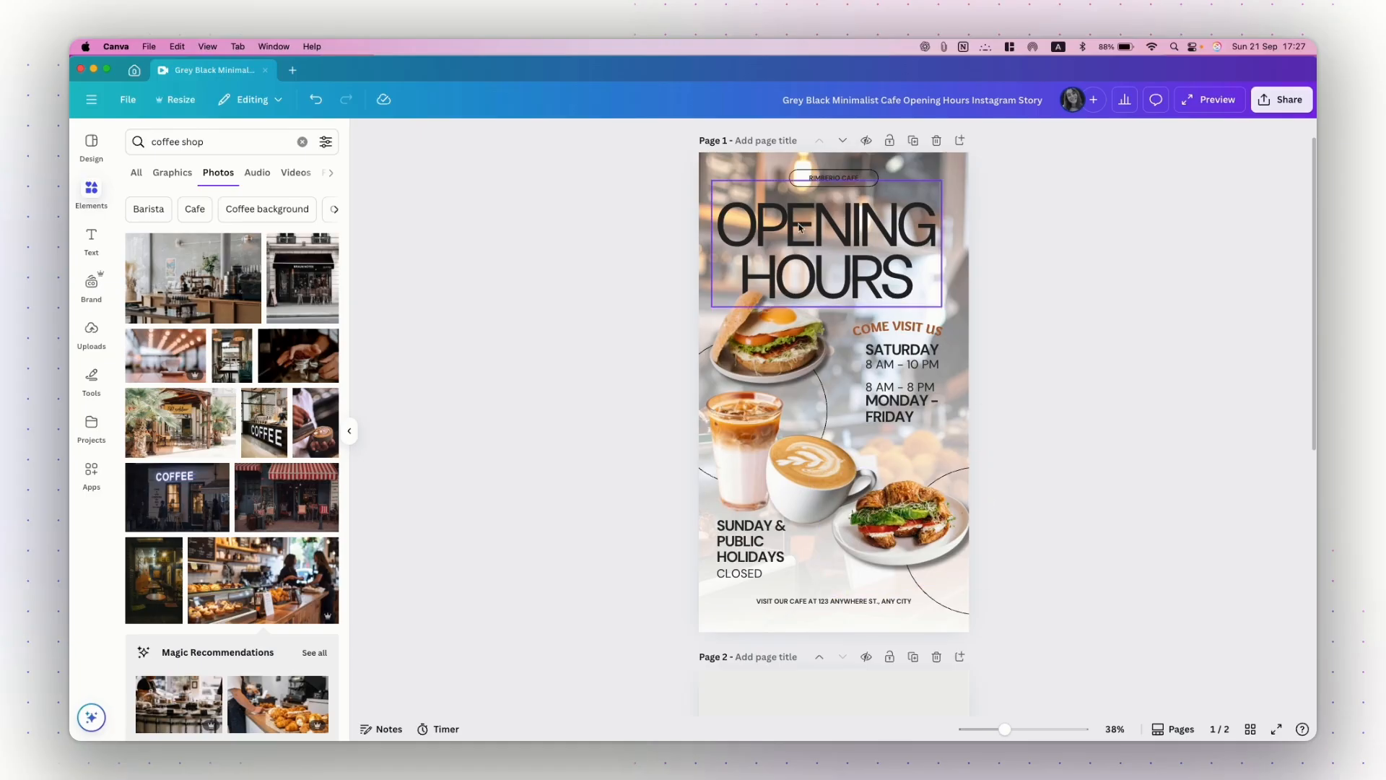
# - Delete the white gradient overlay from page 1 and undo the deletion
pyautogui.click(736, 164)
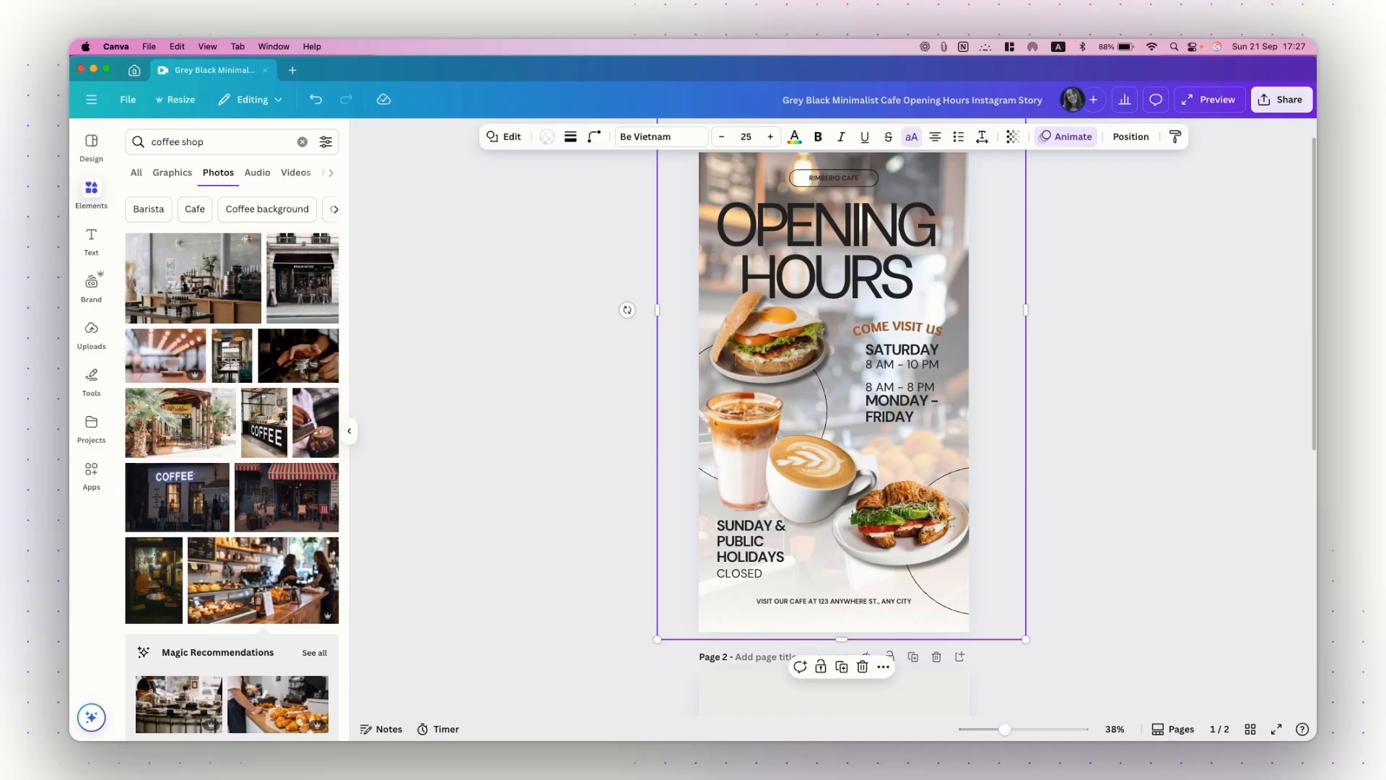
pyautogui.press('Delete')
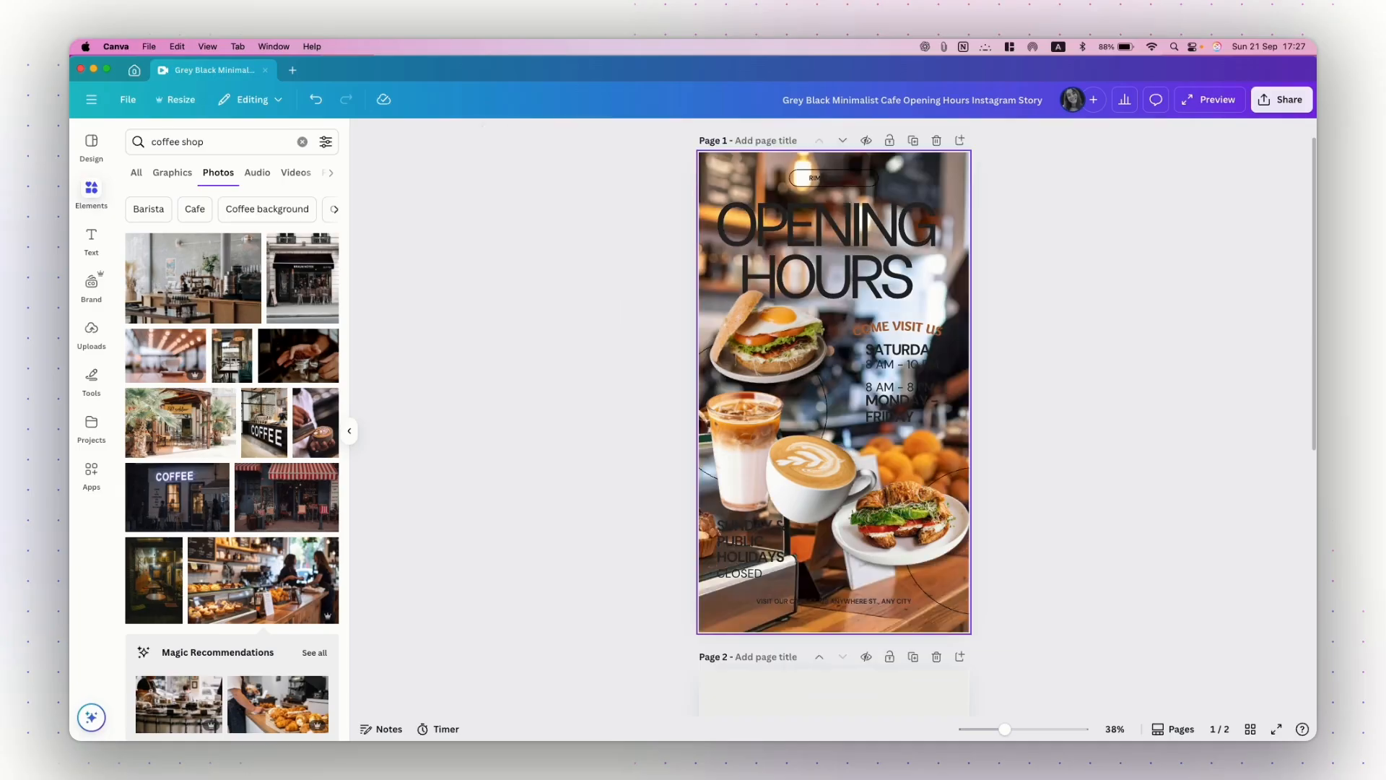
pyautogui.press('super+z')
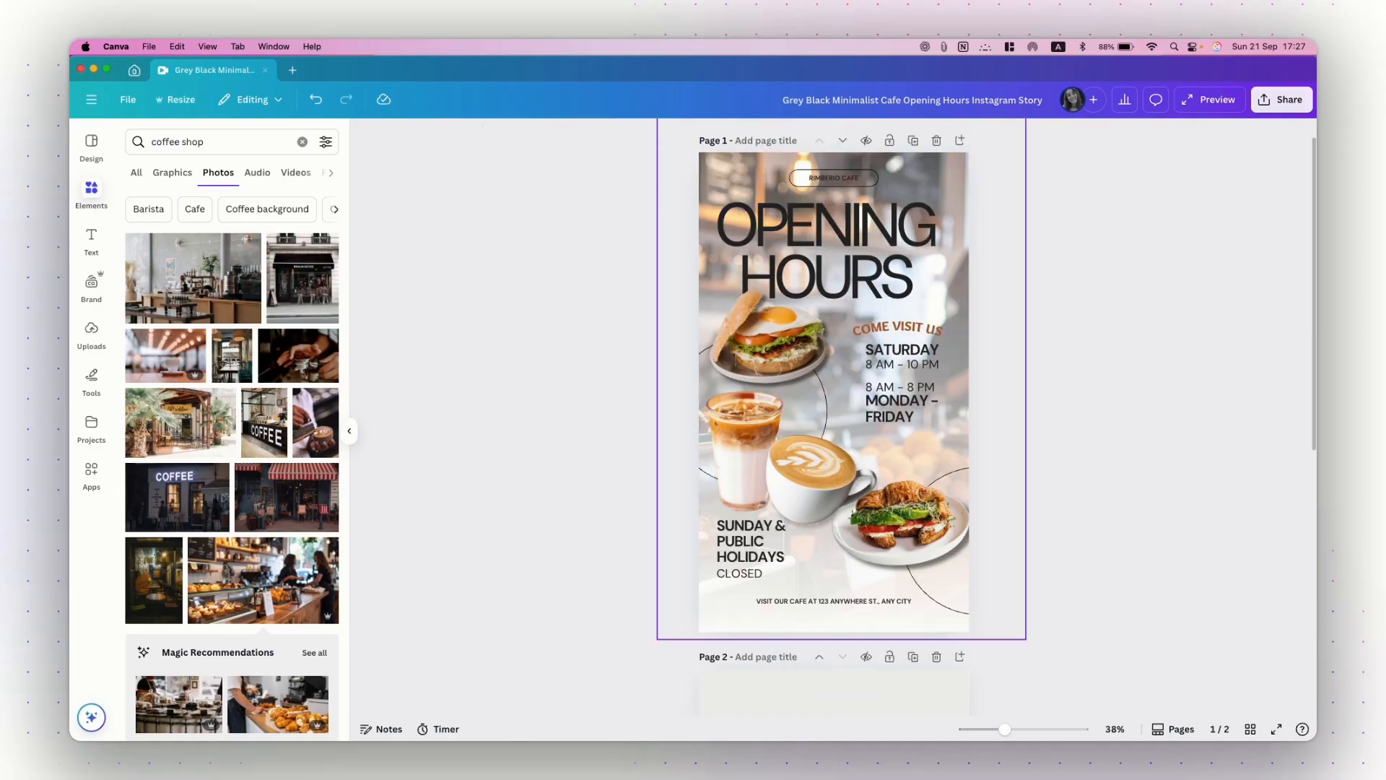
# - Set the first gradient color of page 1's white overlay to the coffee orange #C46B10, sampled from the iced latte image
pyautogui.click(713, 174)
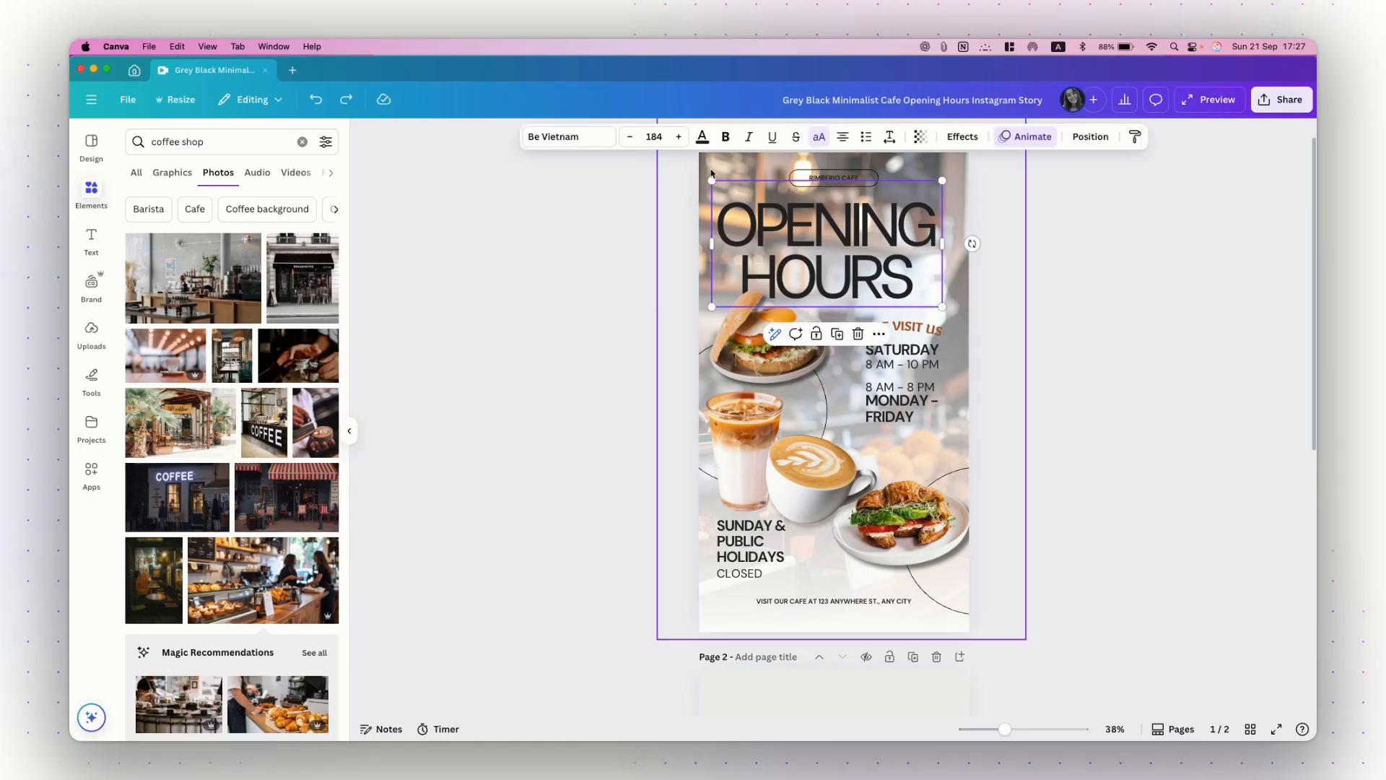
pyautogui.click(548, 136)
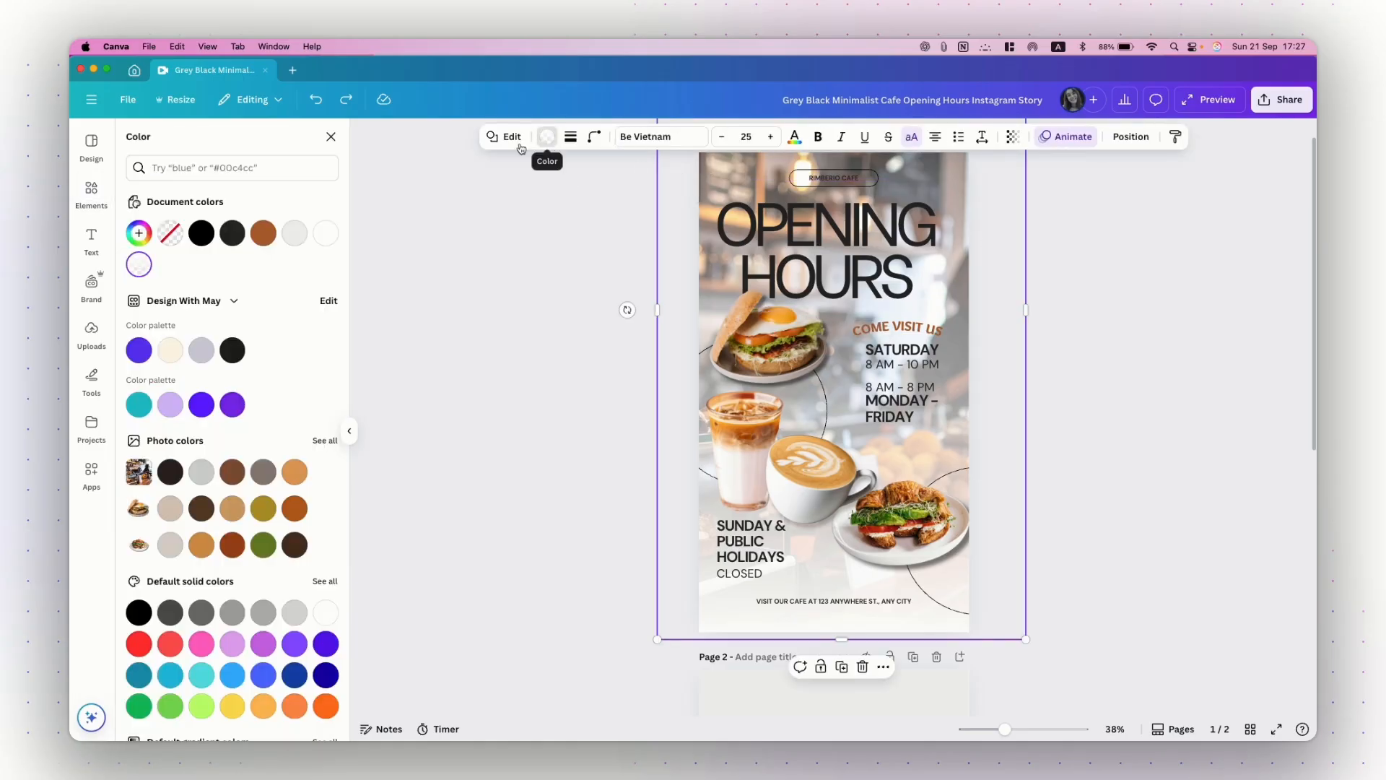
pyautogui.click(138, 266)
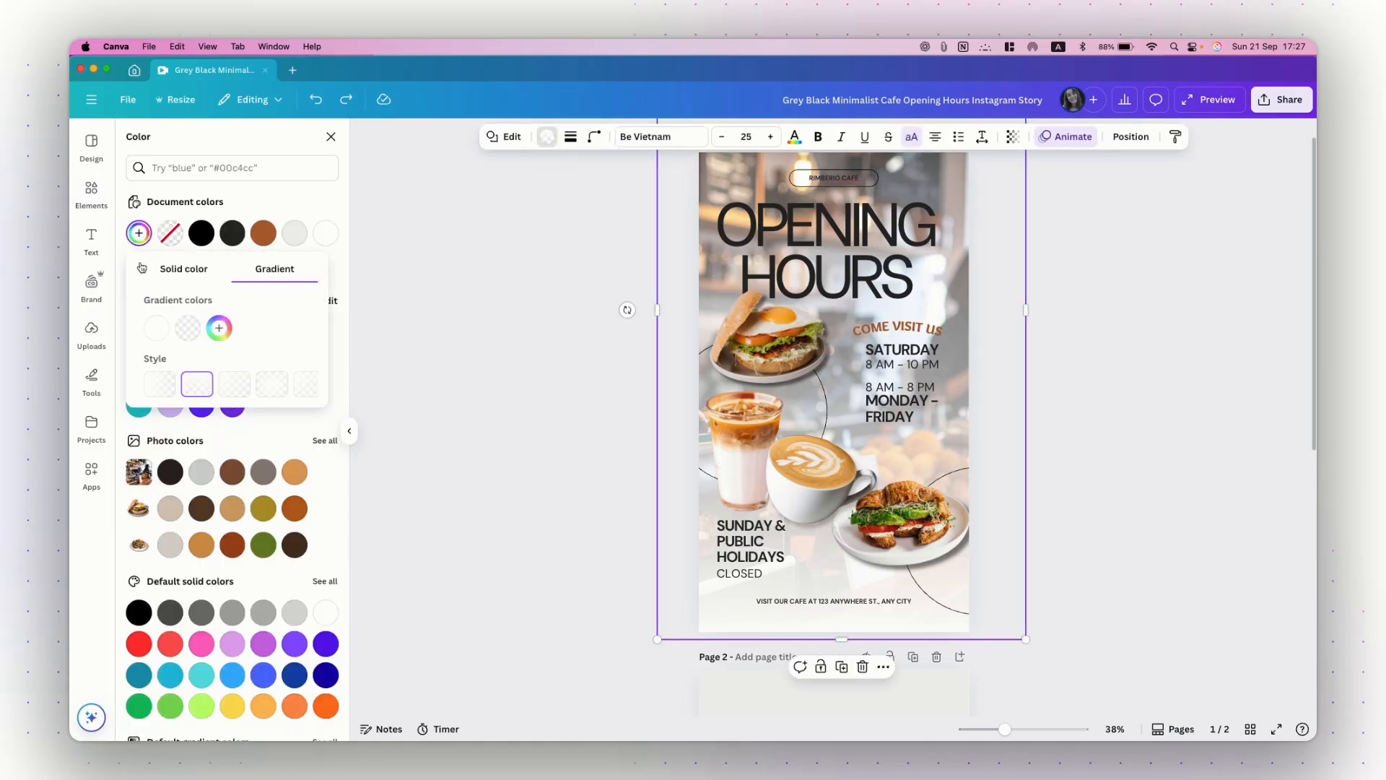
pyautogui.click(153, 331)
pyautogui.click(316, 484)
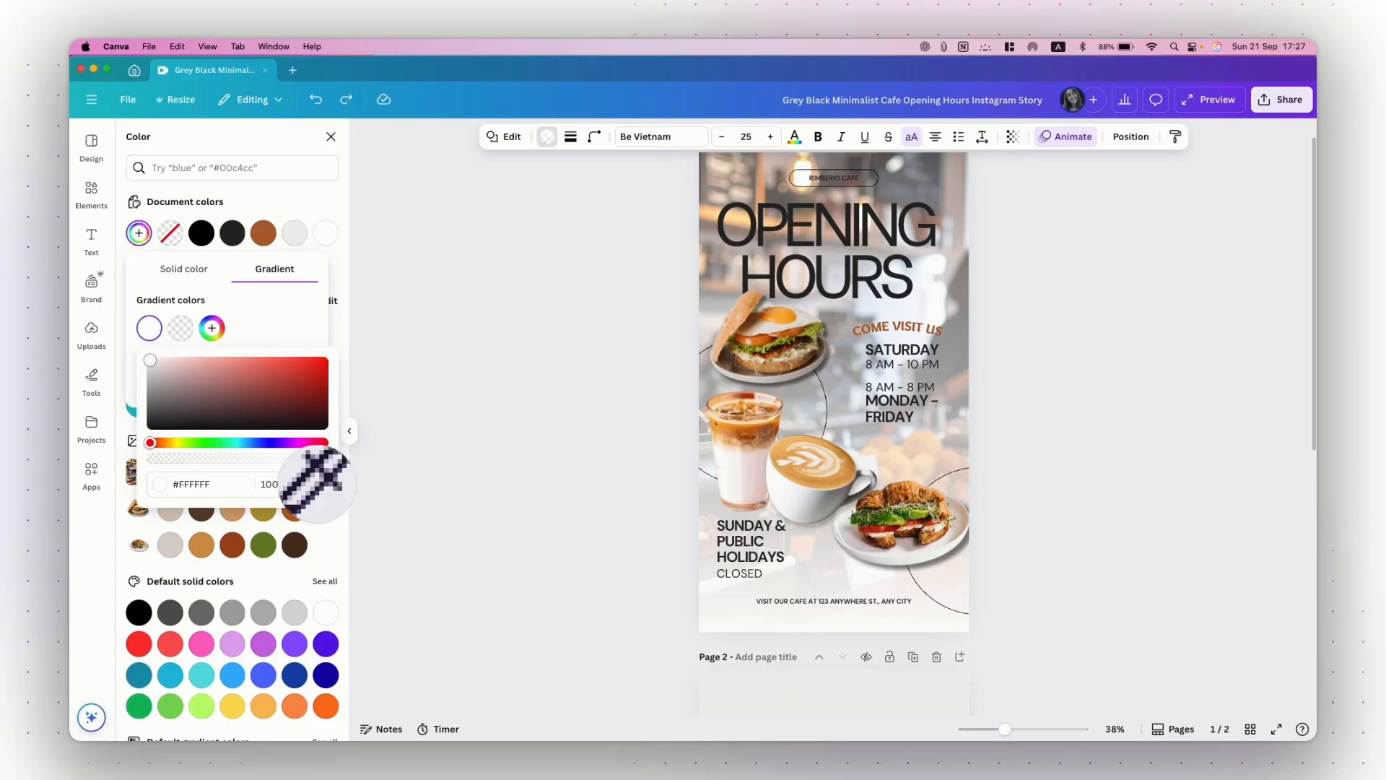
pyautogui.click(738, 430)
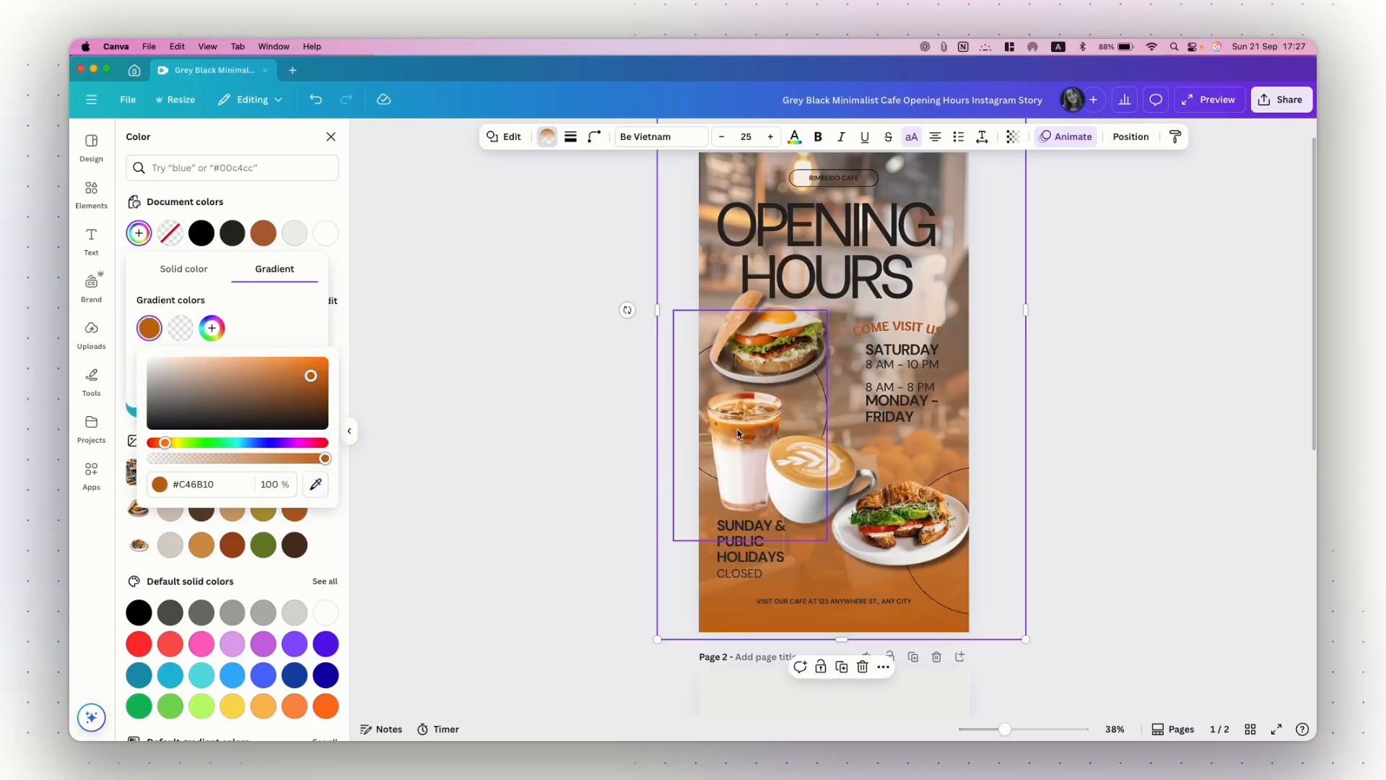
# - Sample the overlay's first gradient orange as its second gradient color, keeping that color at 0% opacity
pyautogui.click(182, 329)
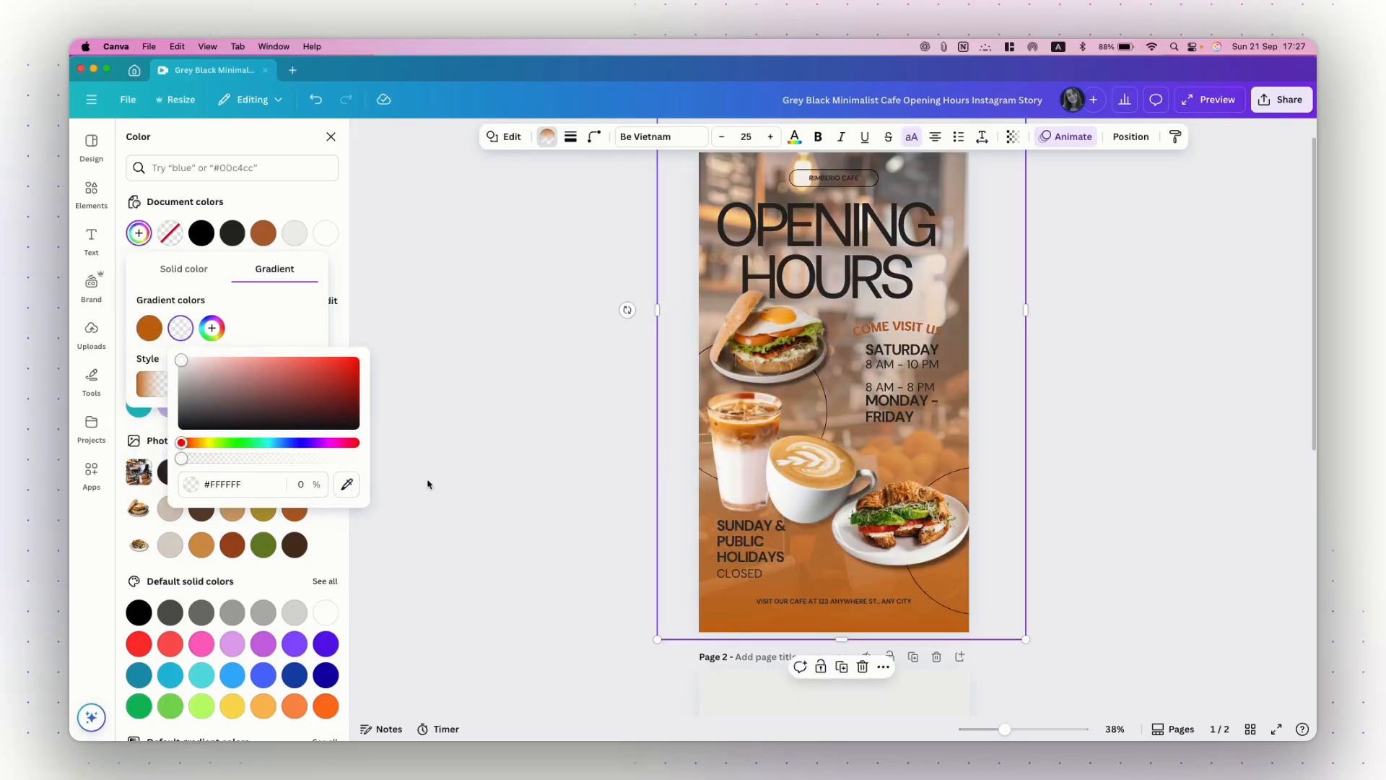
pyautogui.click(347, 484)
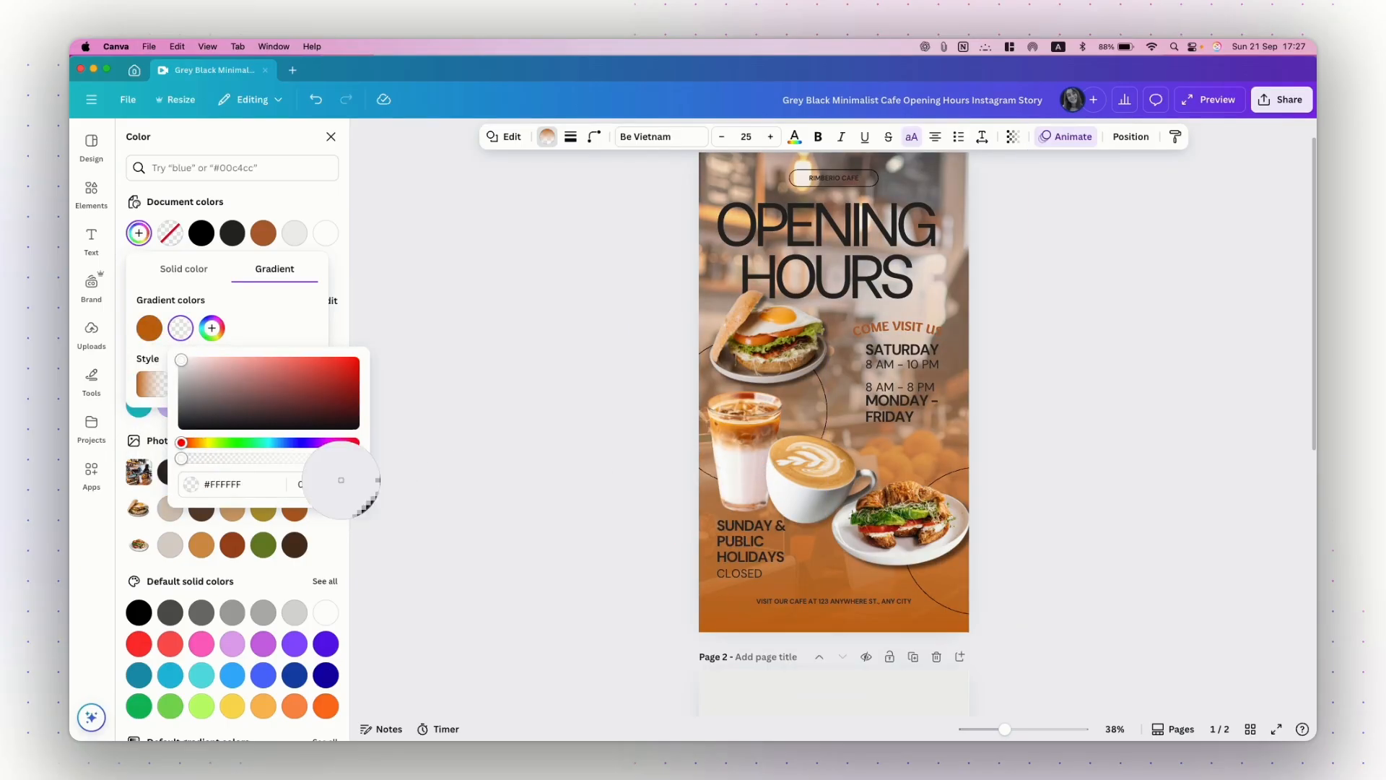
pyautogui.click(145, 333)
pyautogui.click(140, 381)
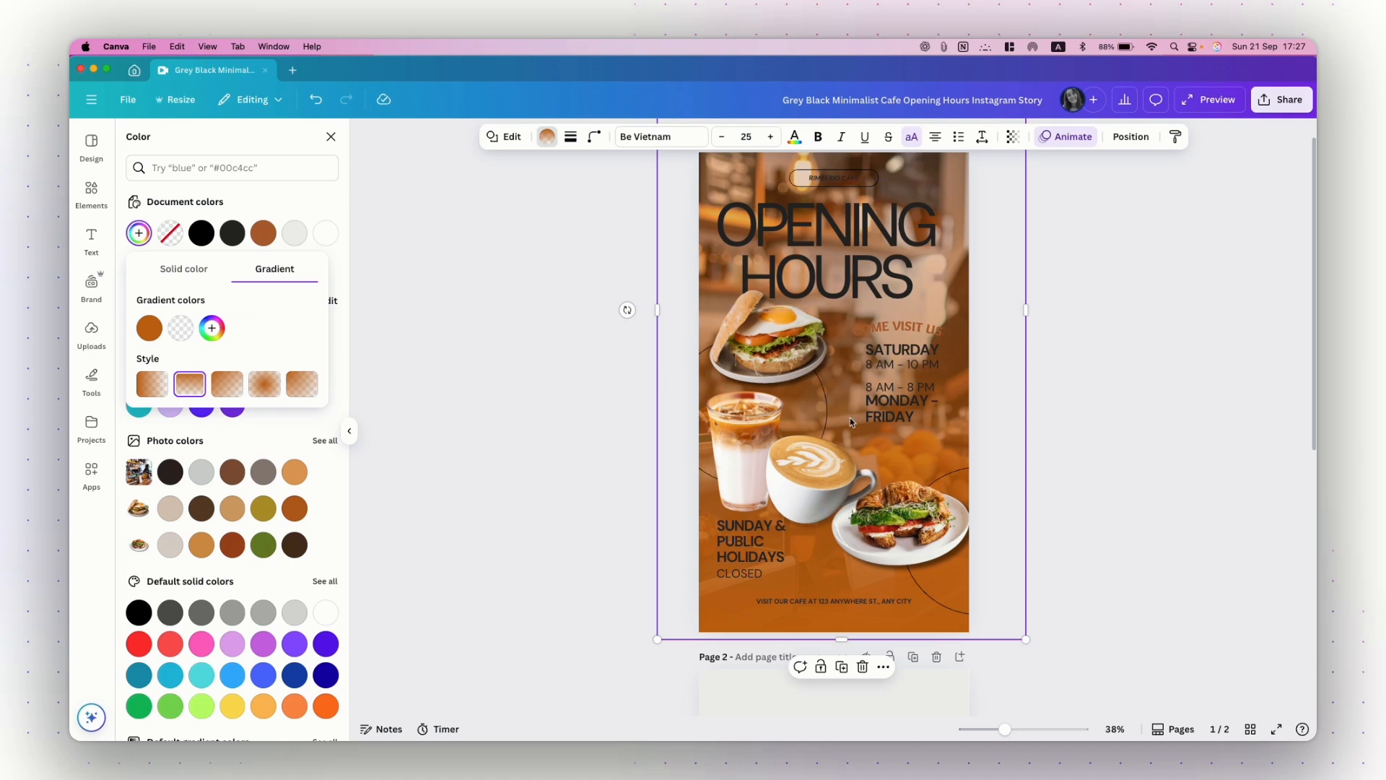
# - Lighten the overlay's first gradient color to a soft orange and sample that shade for the transparent second color
pyautogui.click(149, 328)
pyautogui.moveTo(311, 379); pyautogui.dragTo(249, 360)
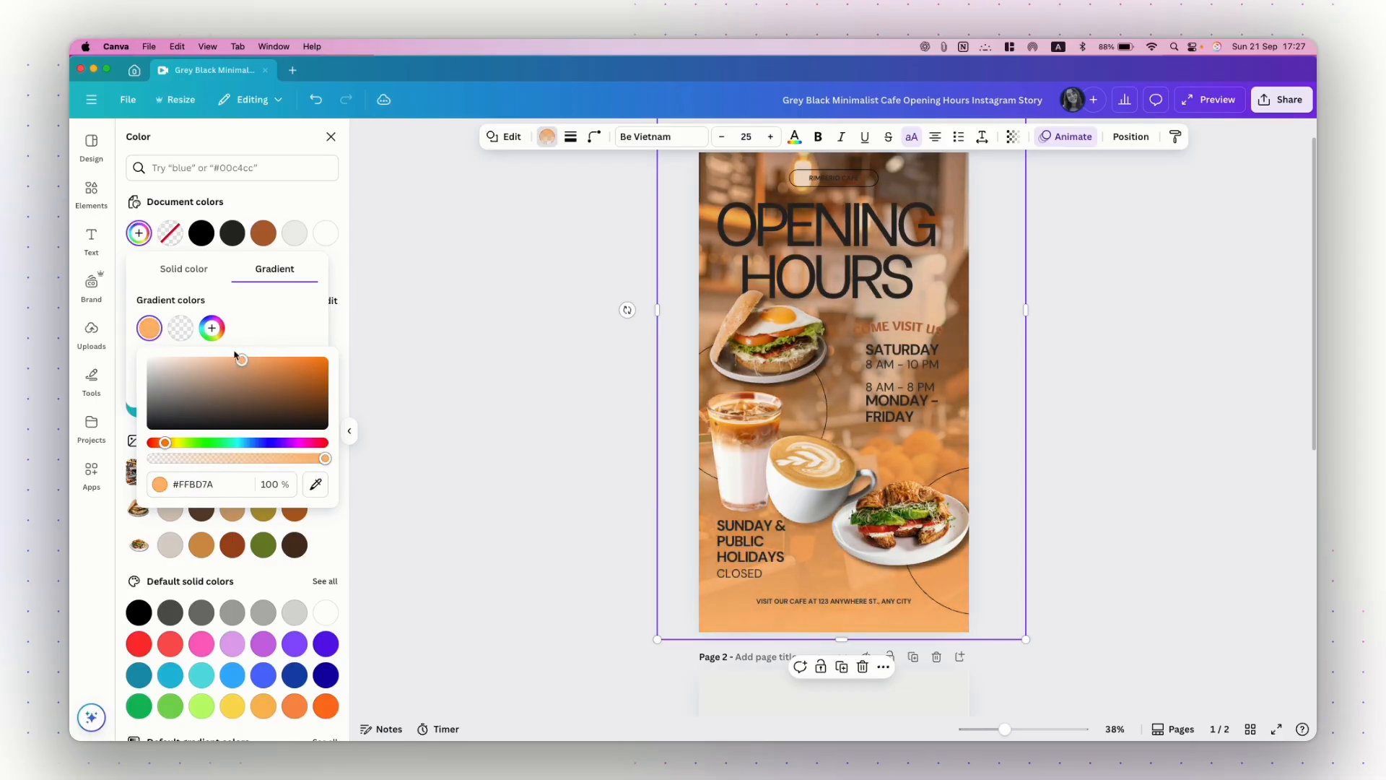
pyautogui.click(180, 328)
pyautogui.click(347, 484)
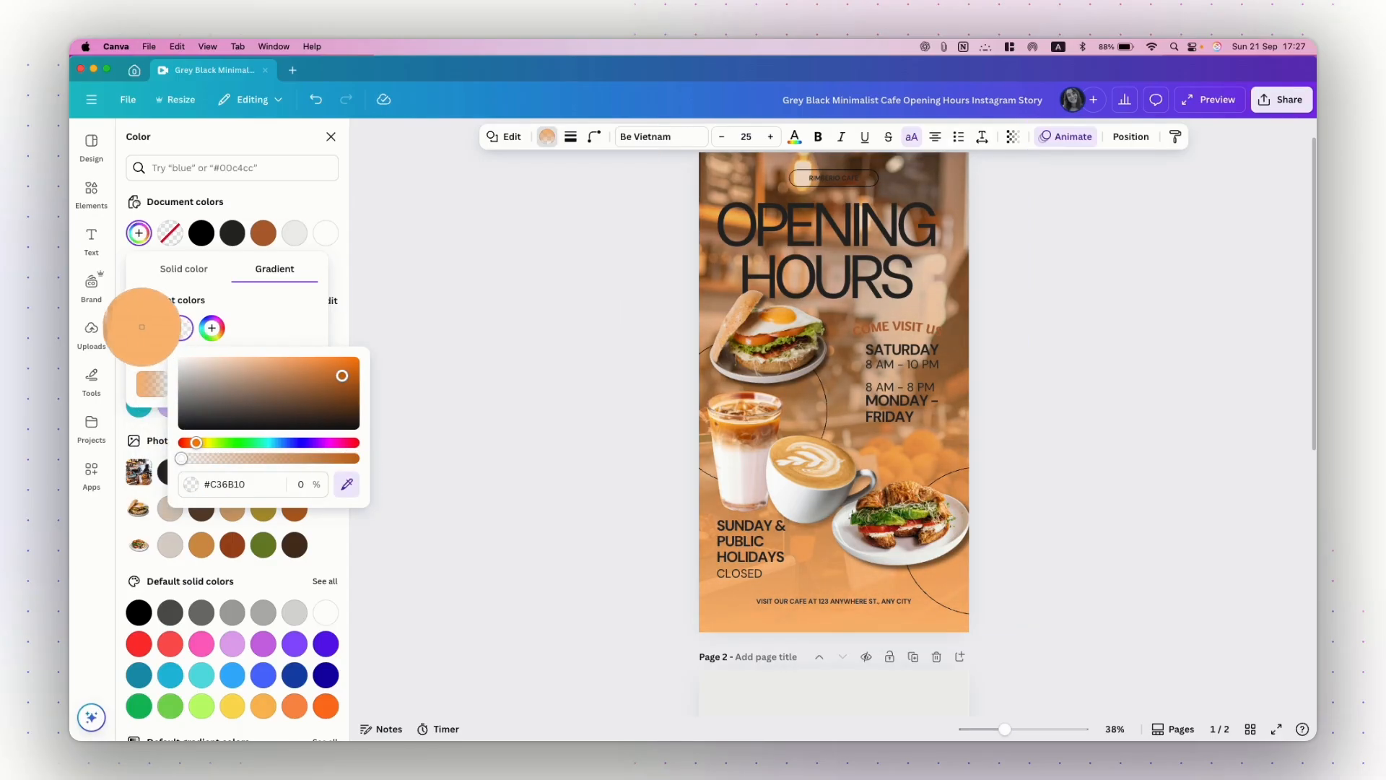
pyautogui.click(149, 328)
pyautogui.click(562, 437)
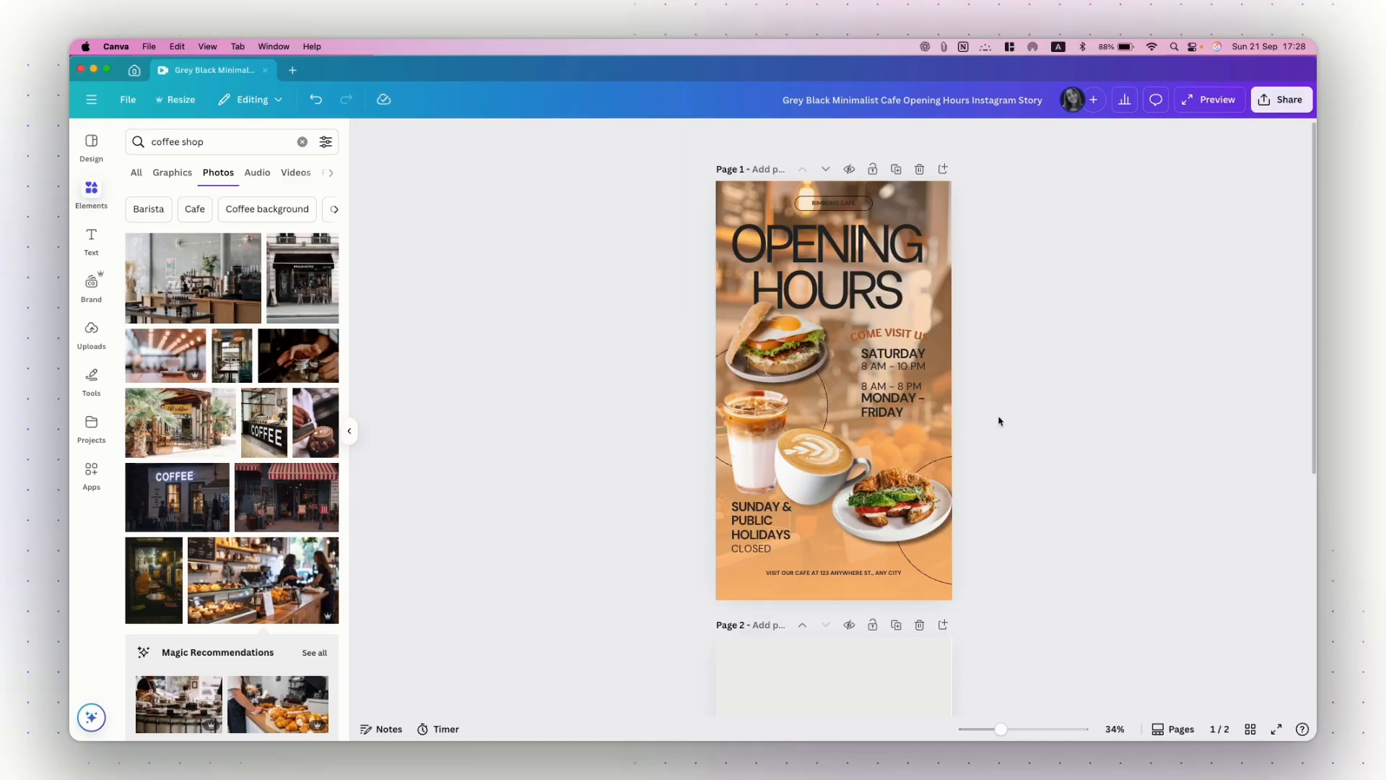
# - Look through the design styles and open the complete collection of color palettes
pyautogui.scroll(3, 1011, 353)
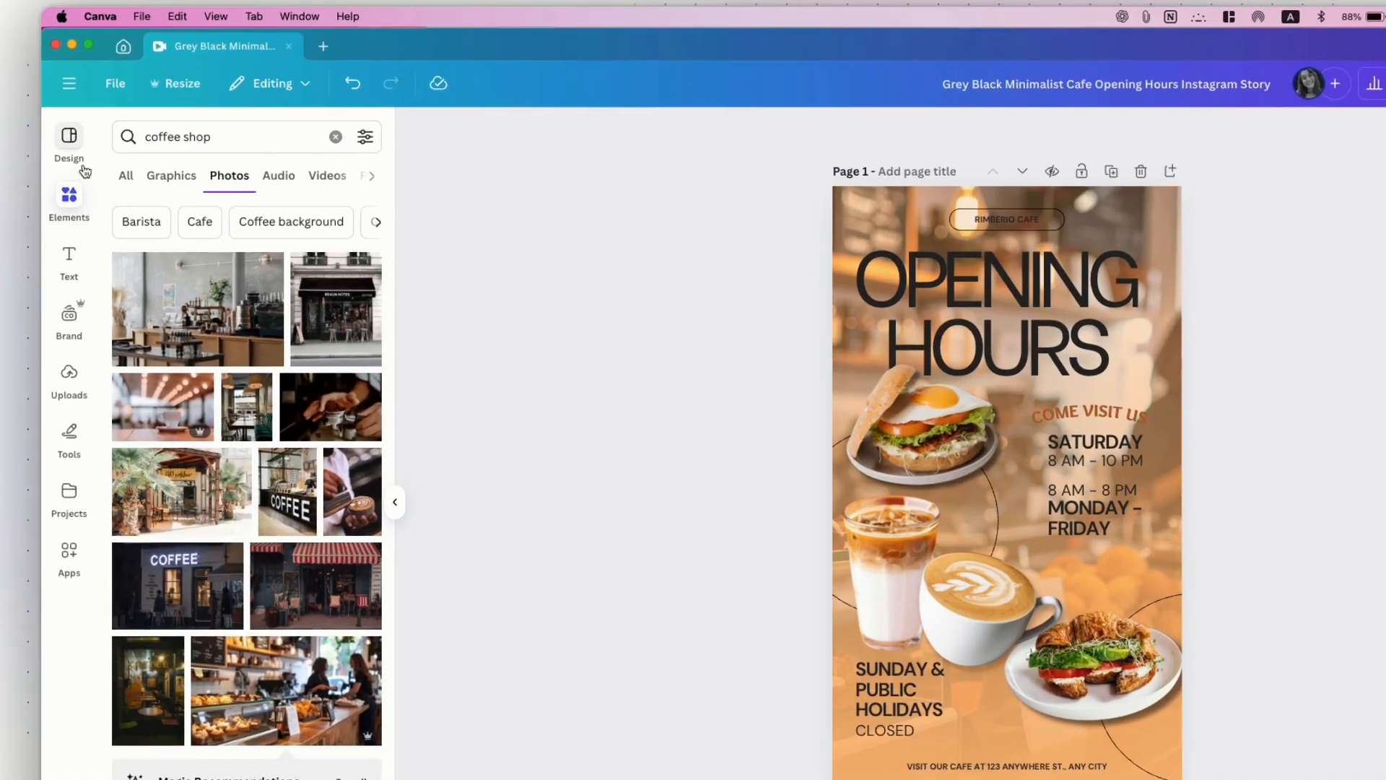
pyautogui.click(95, 154)
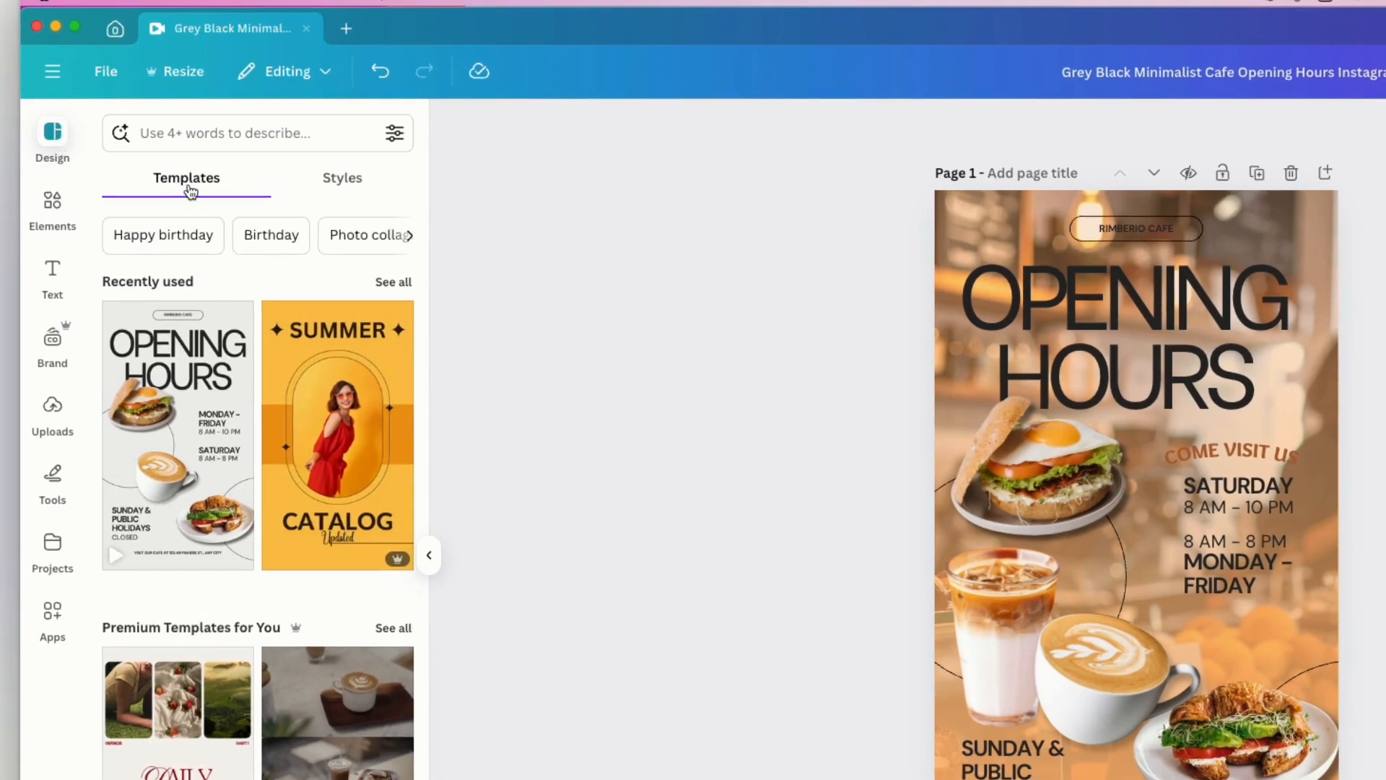
pyautogui.click(333, 184)
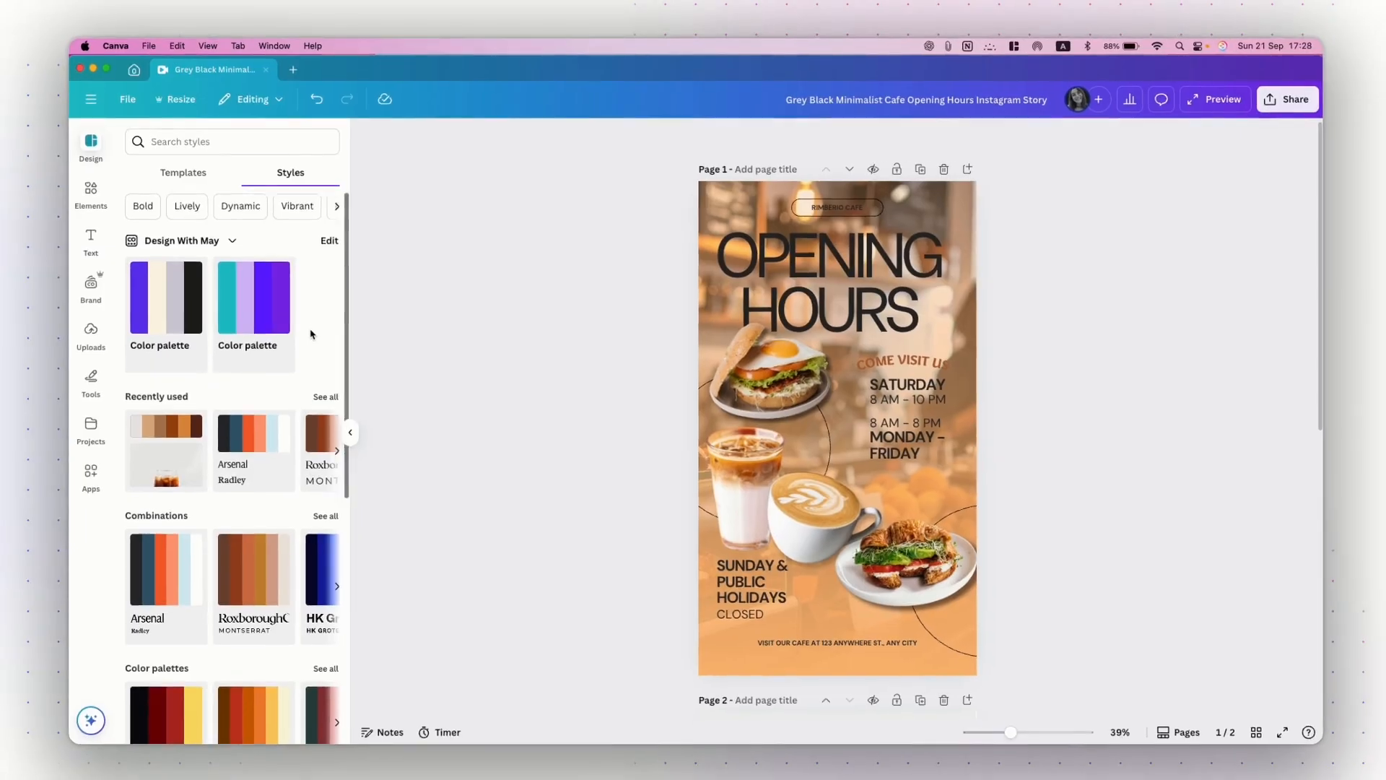
pyautogui.scroll(-5, 374, 412)
pyautogui.scroll(-1, 311, 333)
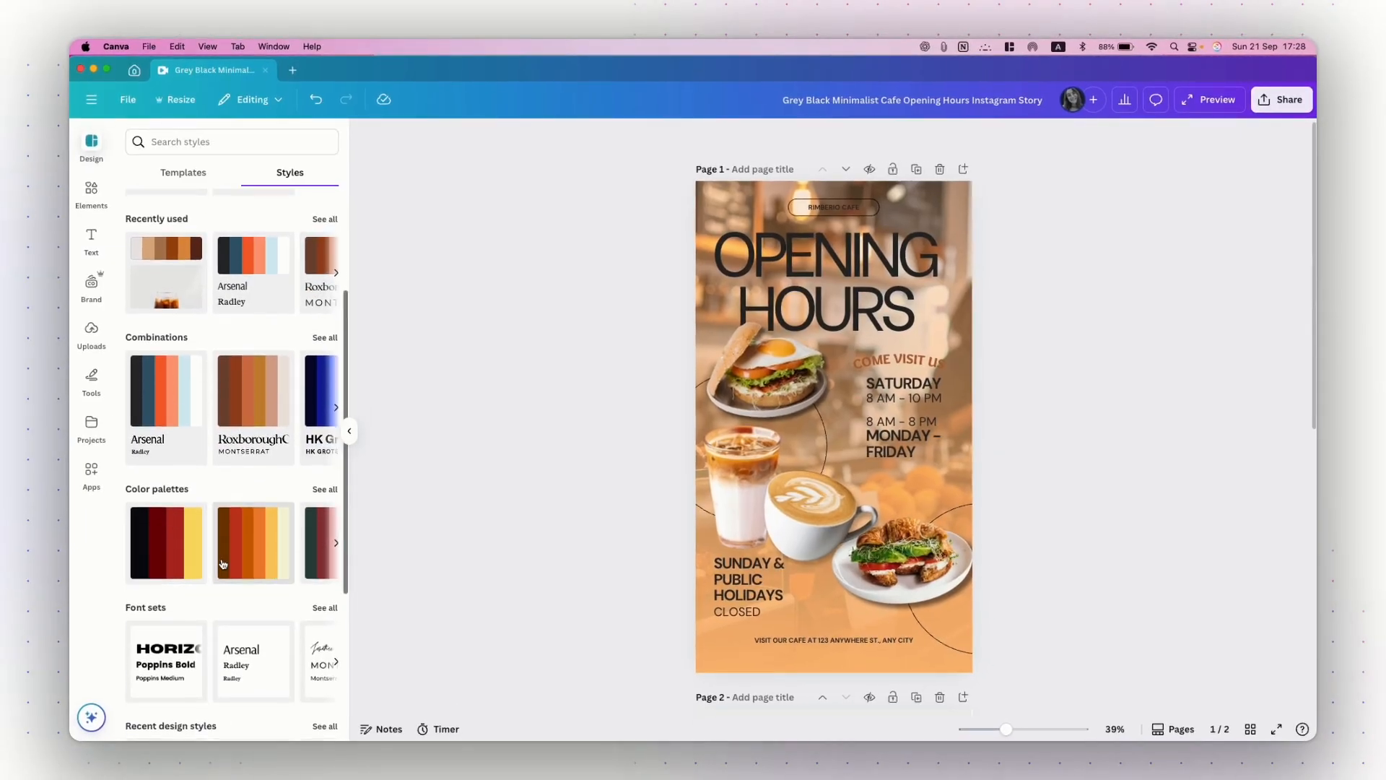
pyautogui.scroll(-1, 221, 563)
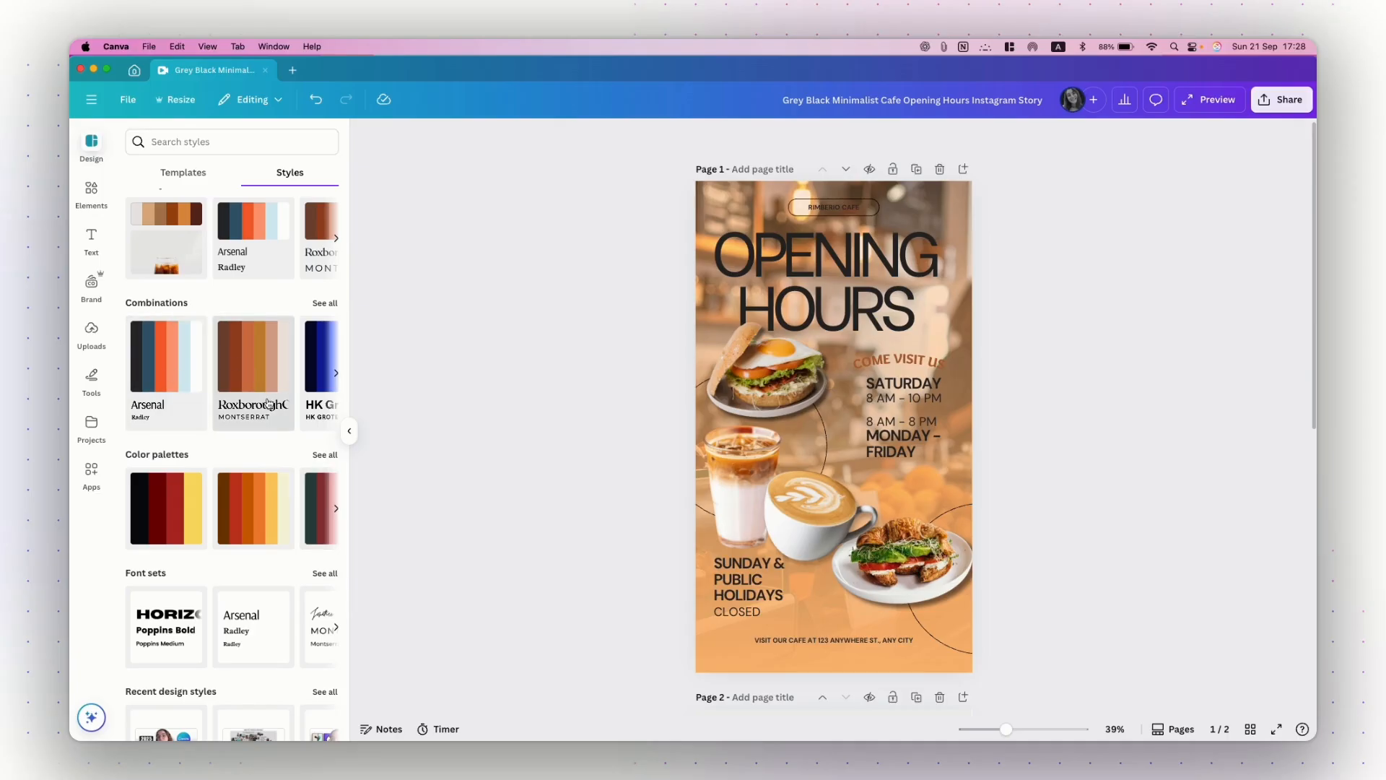
pyautogui.scroll(-2, 217, 397)
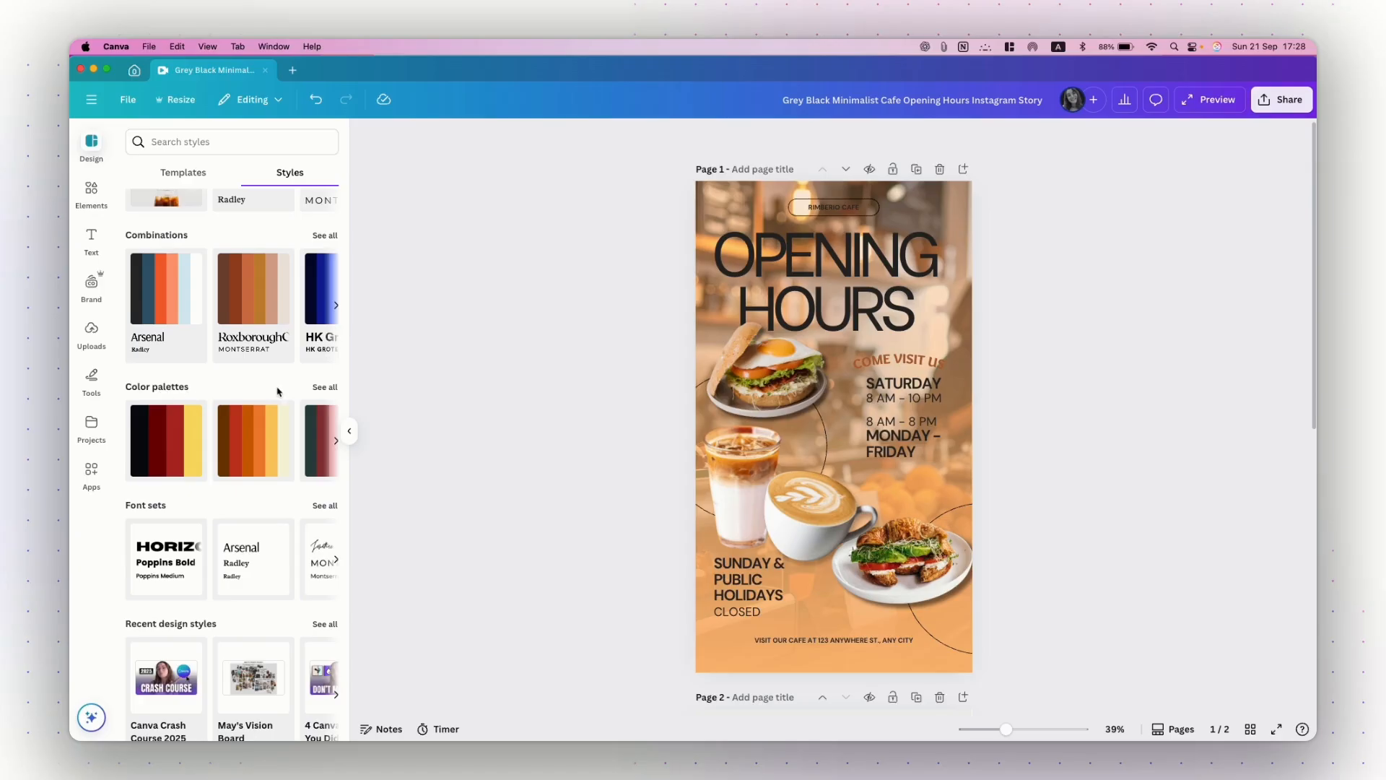
pyautogui.click(319, 389)
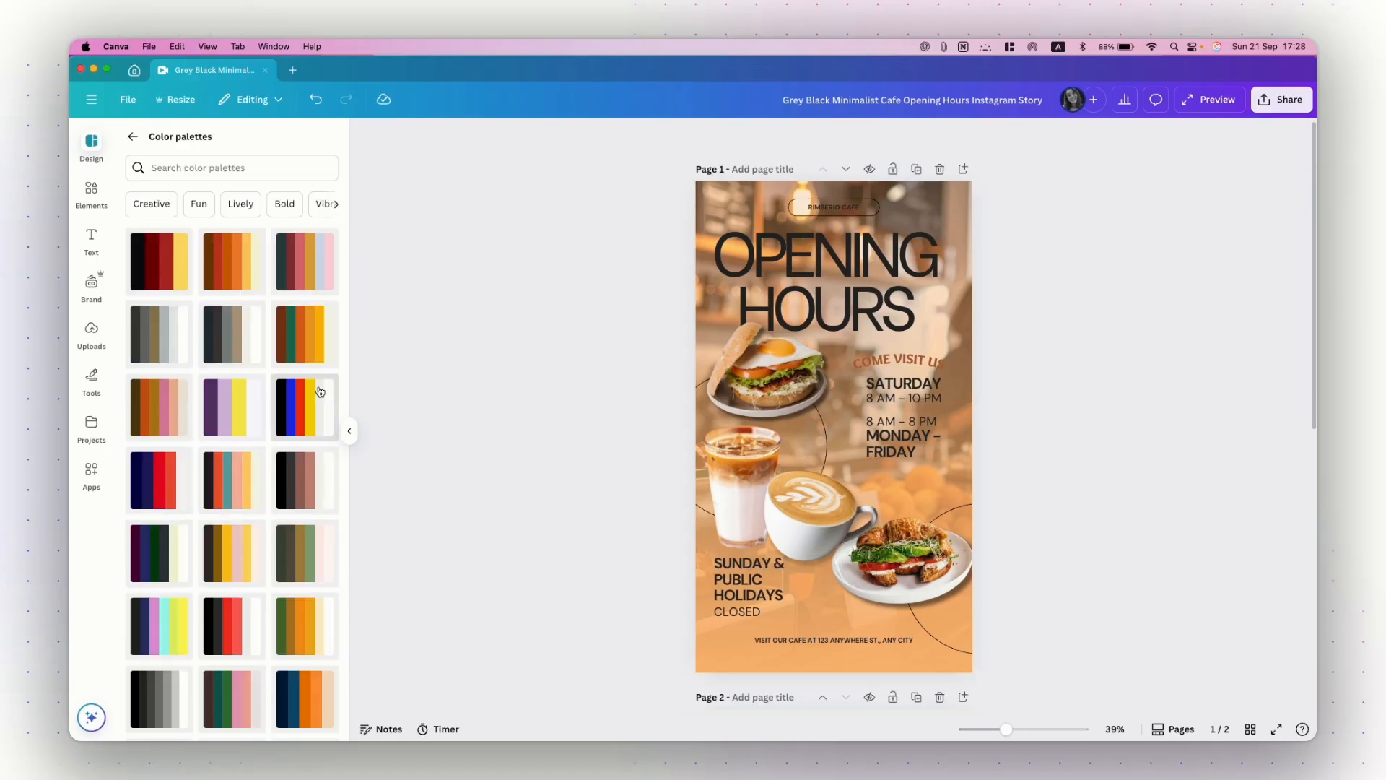
# - Apply the brown-to-cream color palette to page 1 and shuffle it until the background is dark brown with a white title
pyautogui.scroll(-3, 233, 629)
pyautogui.scroll(-10, 234, 630)
pyautogui.scroll(-8, 234, 630)
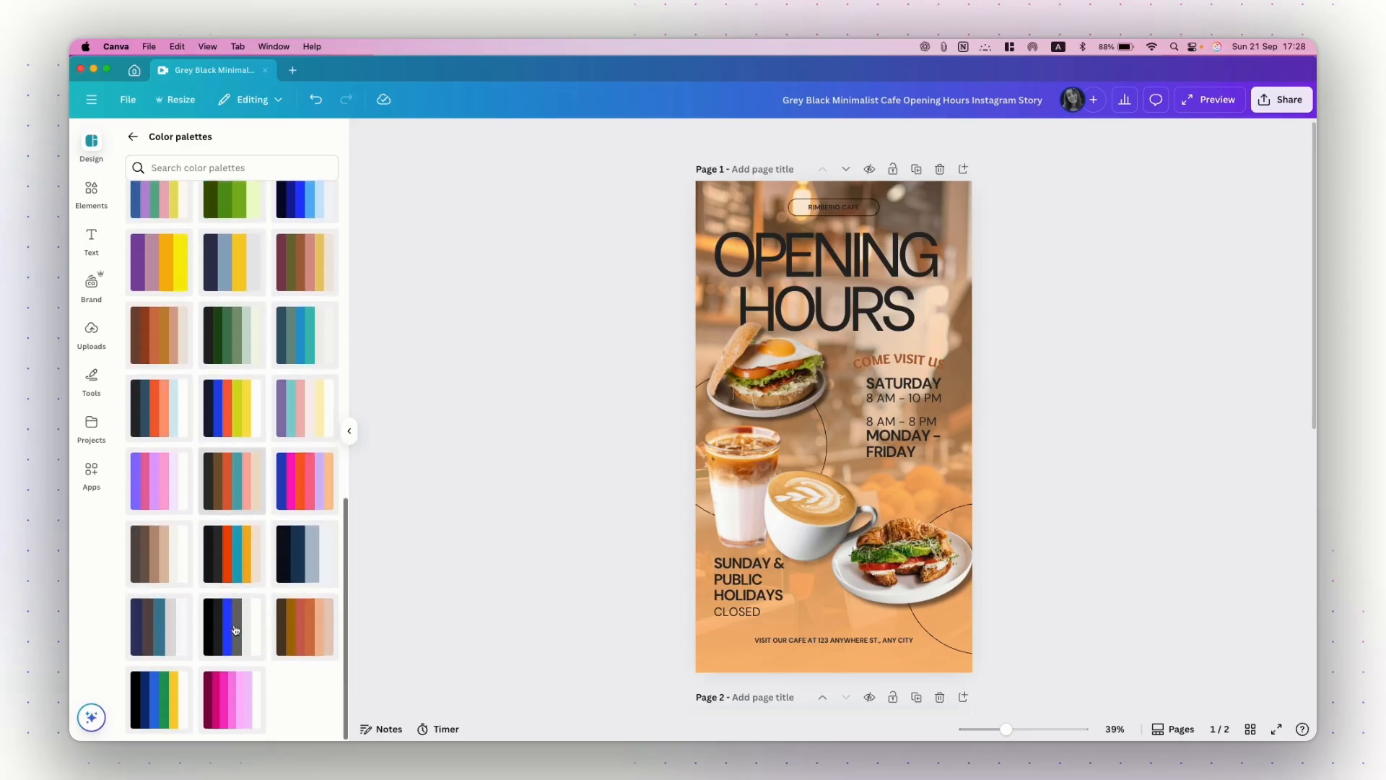
pyautogui.click(159, 556)
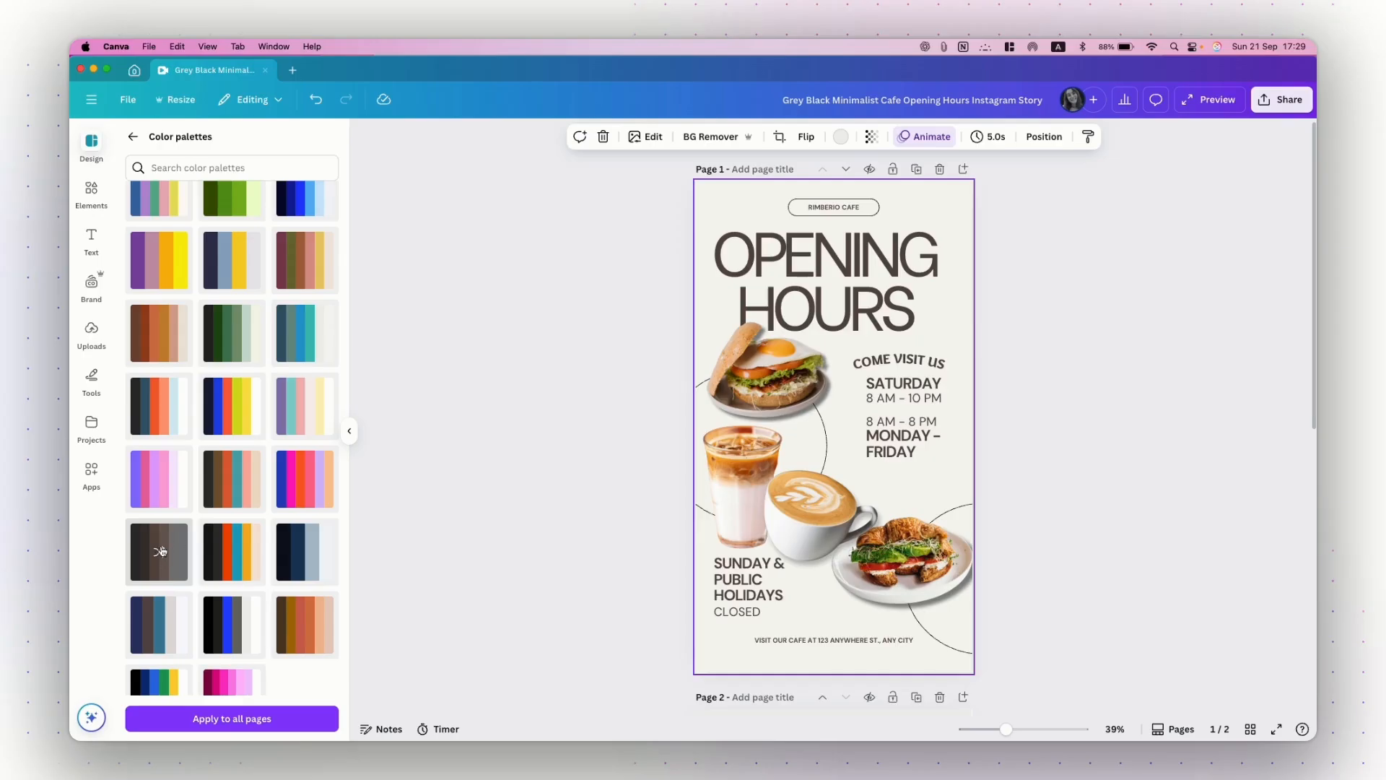
pyautogui.click(160, 552)
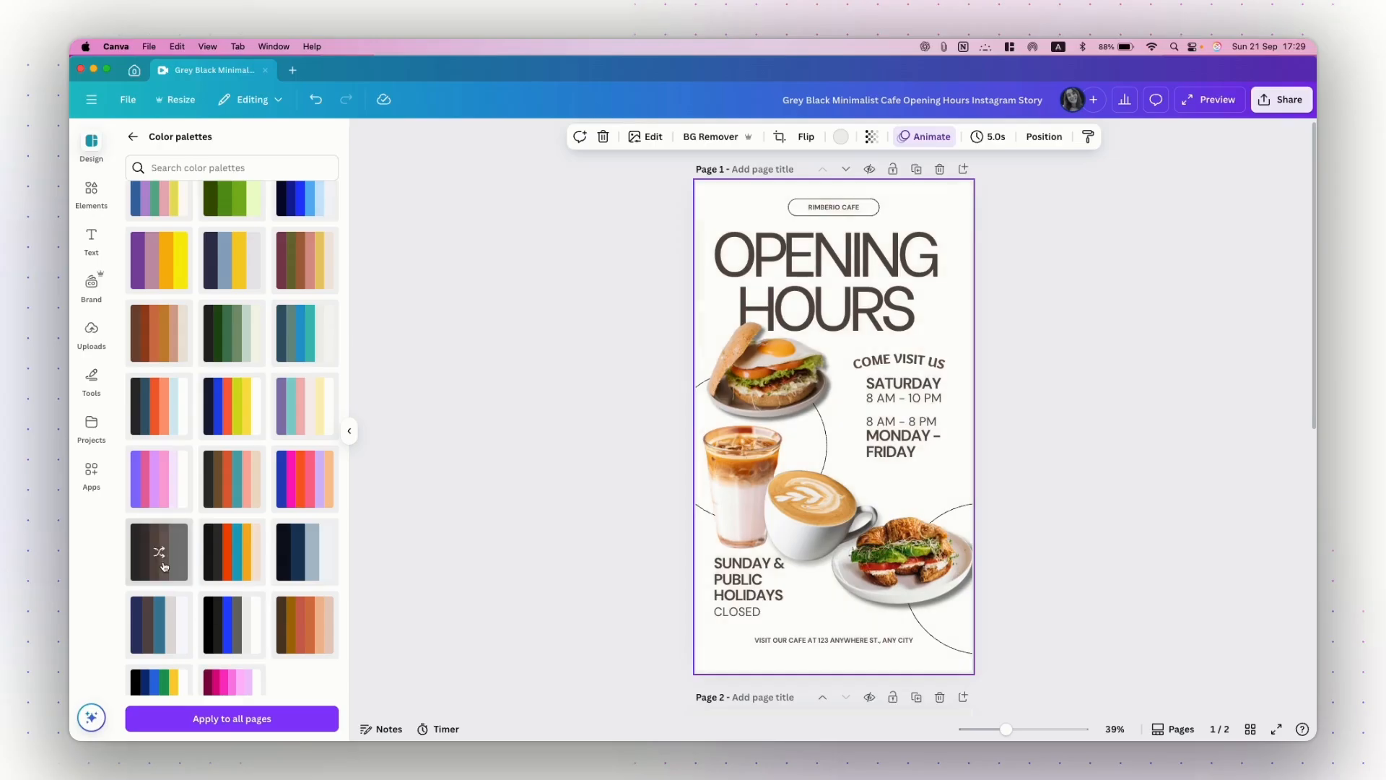
pyautogui.click(159, 552)
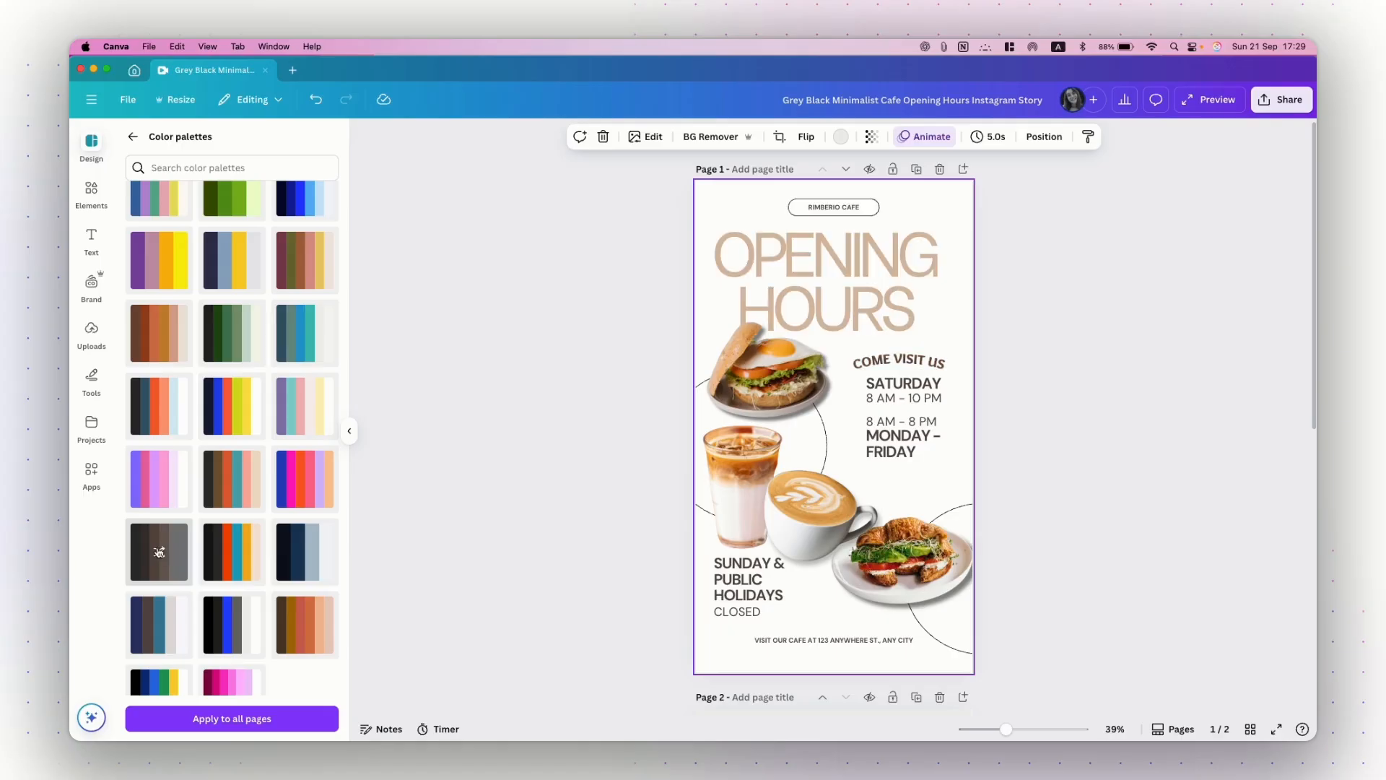
pyautogui.click(159, 551)
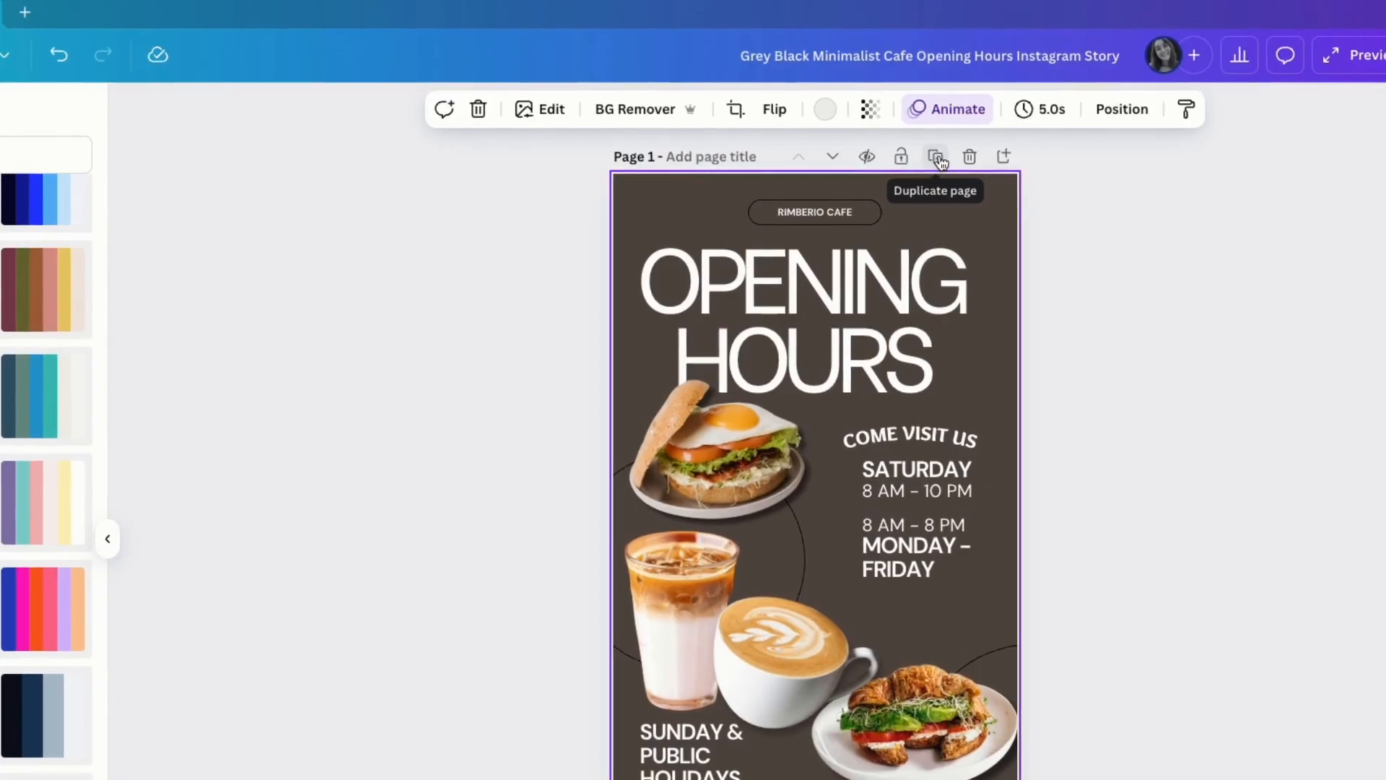
# - Duplicate page 1 and shuffle the same brown-to-cream palette on the copy to get a lighter brown background
pyautogui.click(937, 157)
pyautogui.click(742, 209)
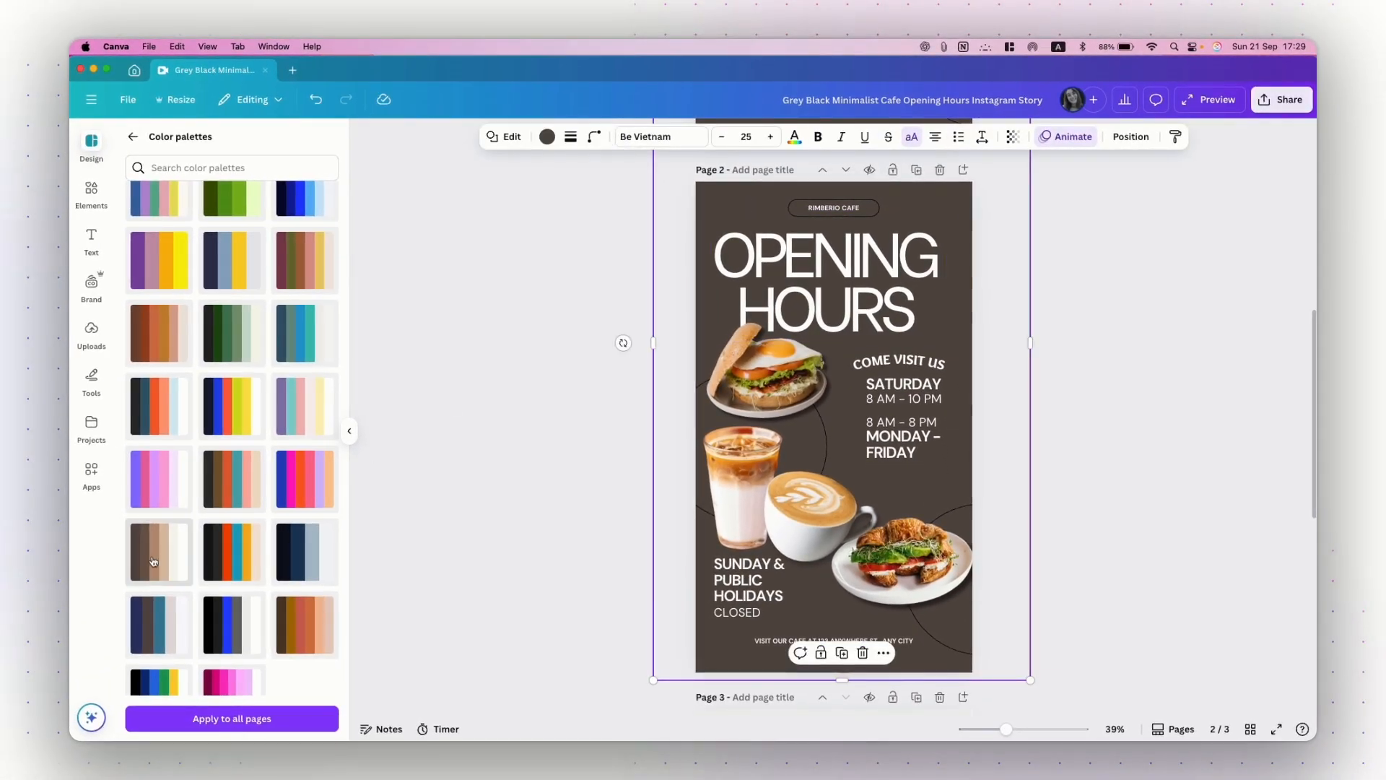
pyautogui.click(153, 561)
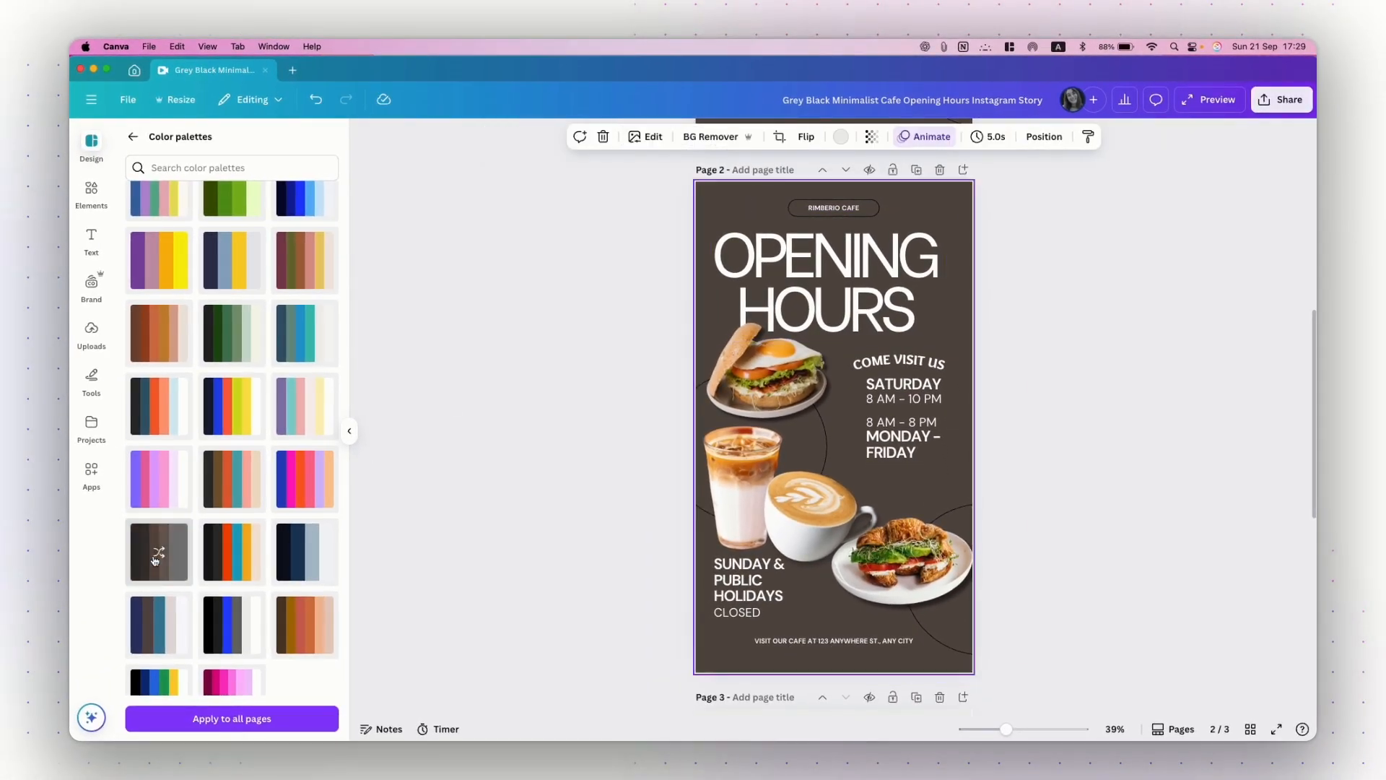
pyautogui.click(153, 562)
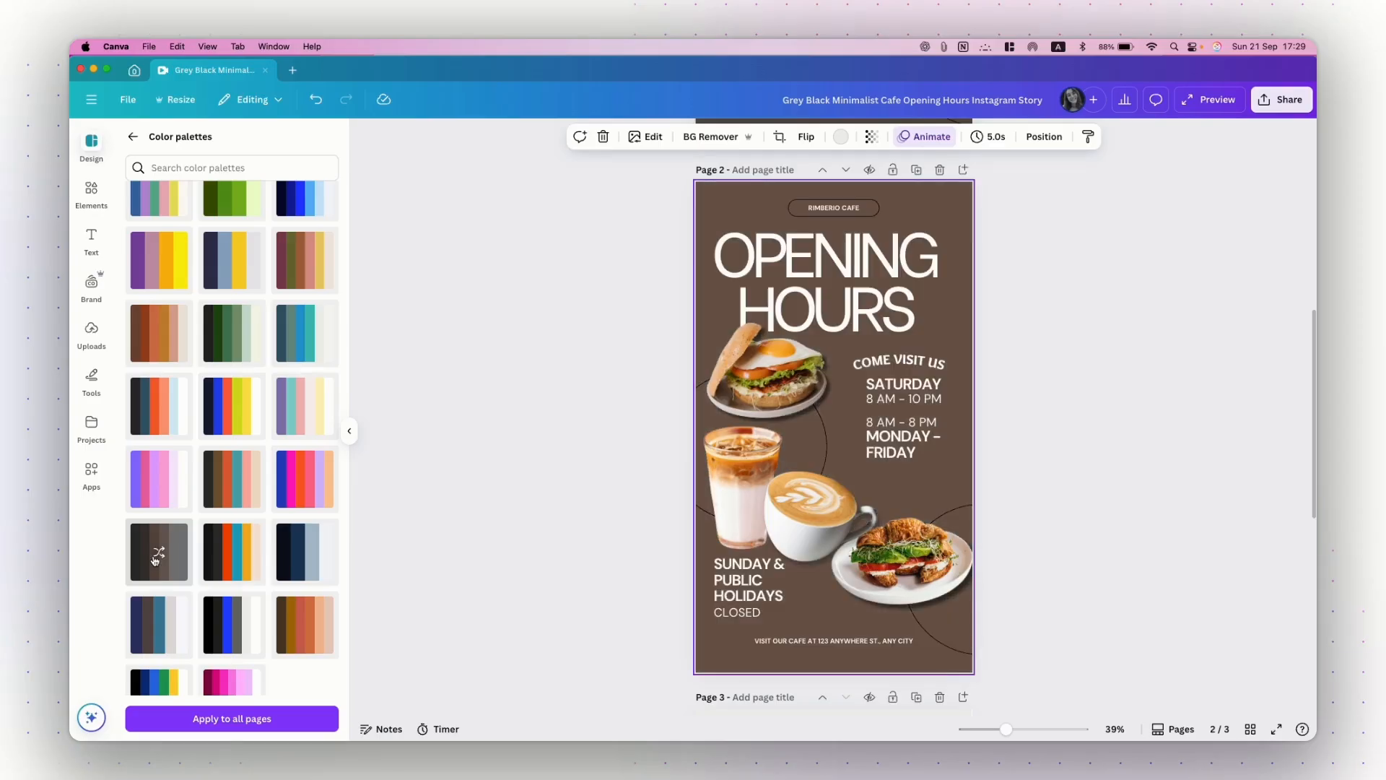
# - Apply the brown Roxborough and Montserrat combination to page 2 and shuffle it to a beige background with a dark brown title
pyautogui.scroll(10, 202, 534)
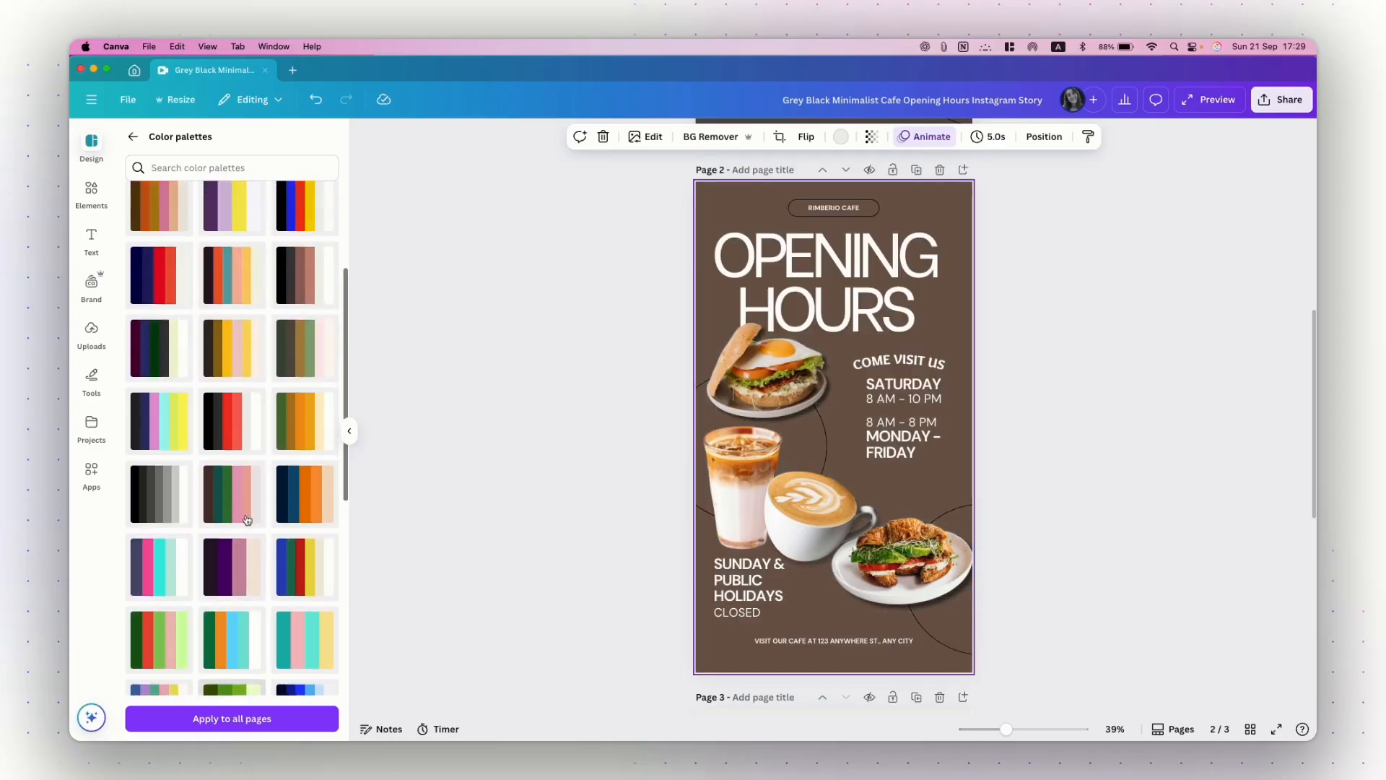
pyautogui.click(133, 136)
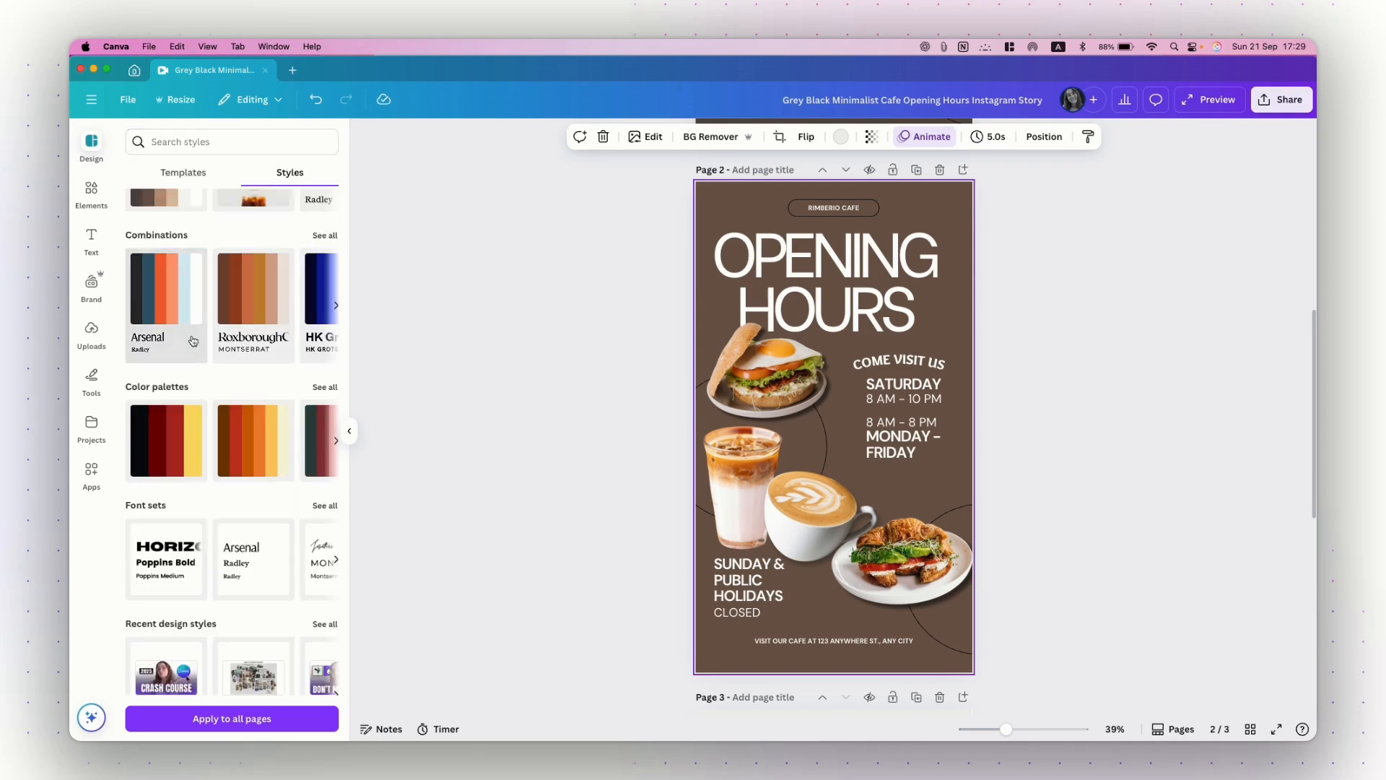
pyautogui.scroll(2, 193, 341)
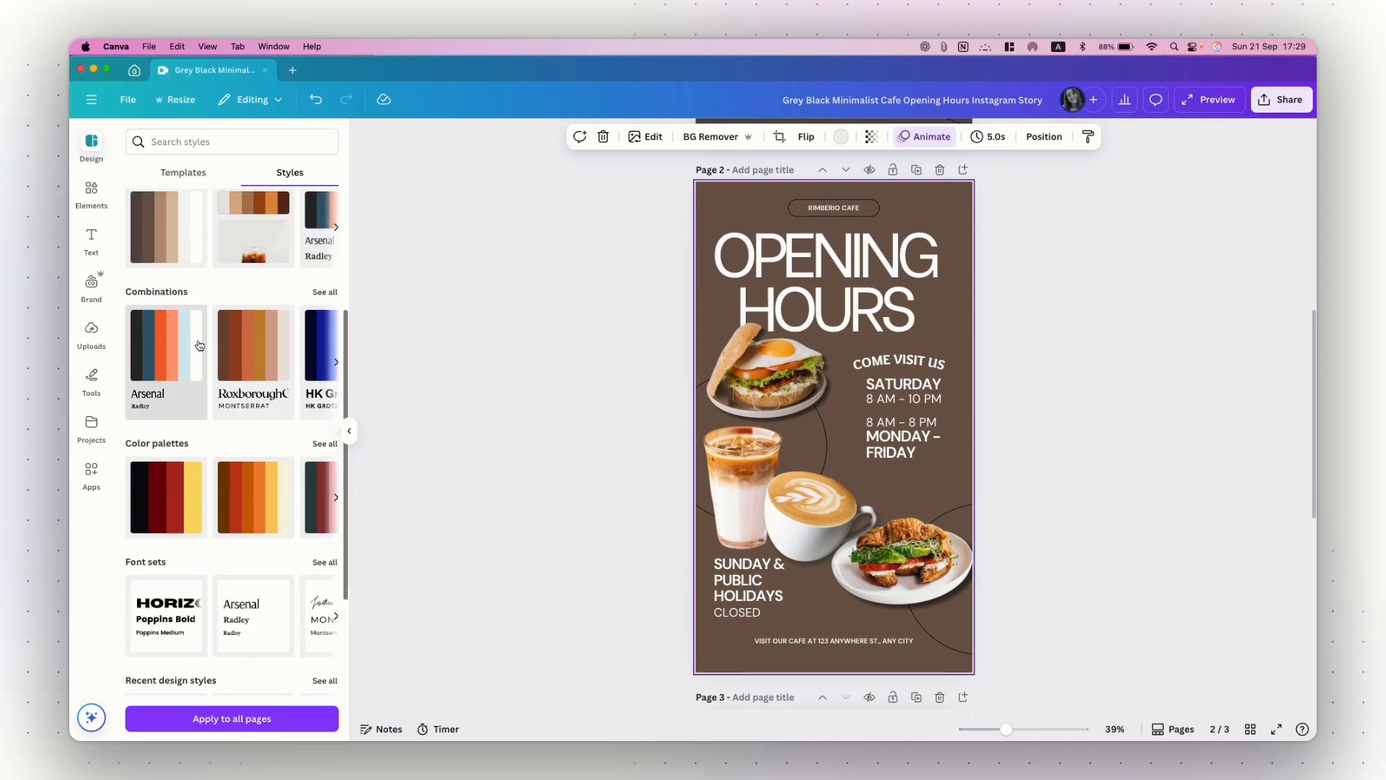
pyautogui.click(323, 294)
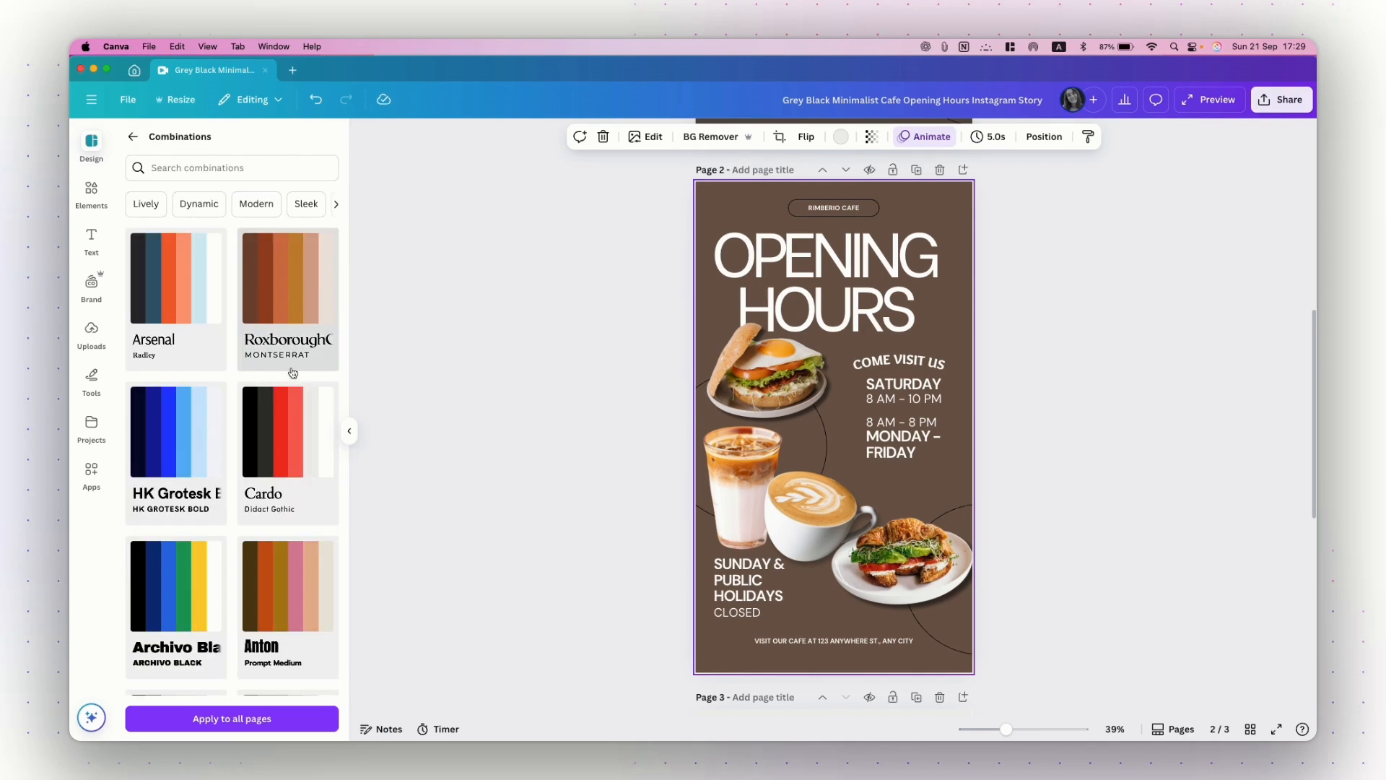
pyautogui.click(280, 290)
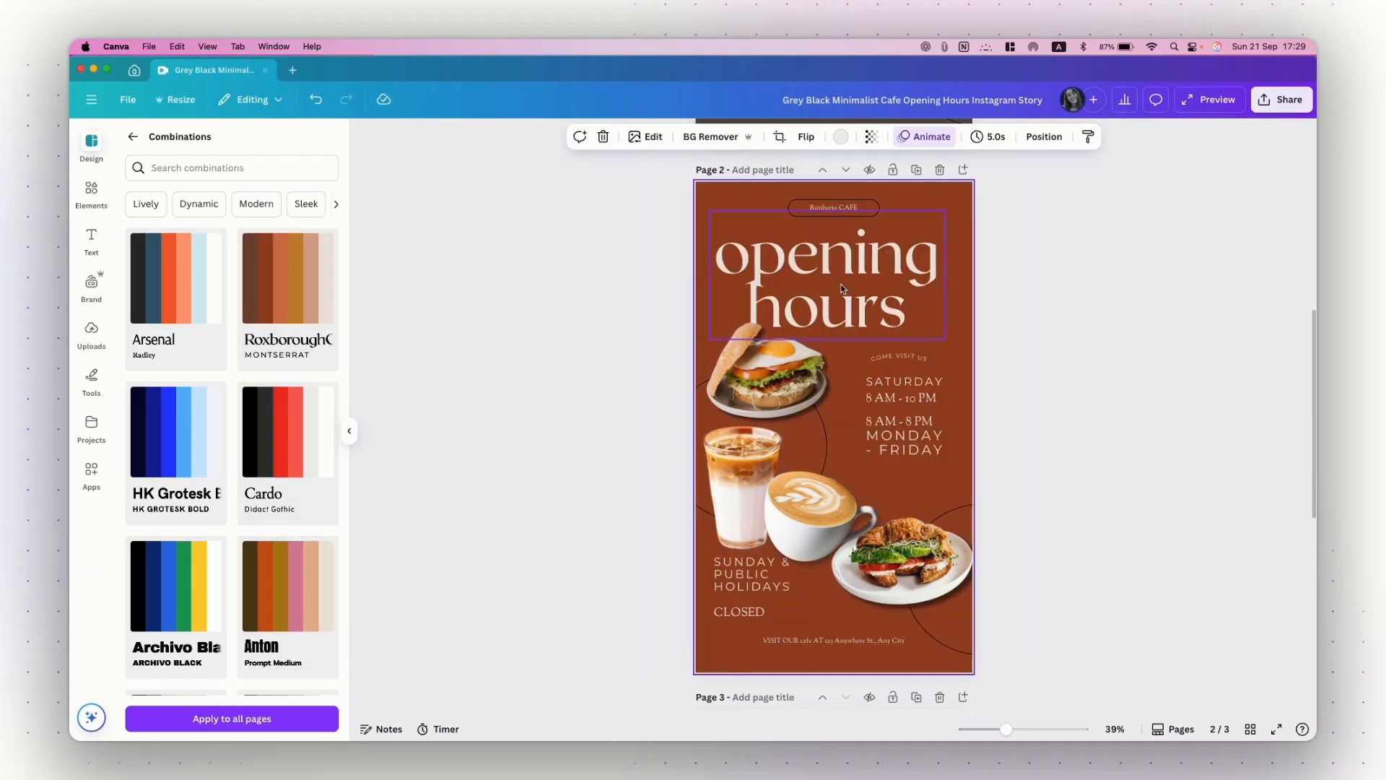
pyautogui.click(286, 286)
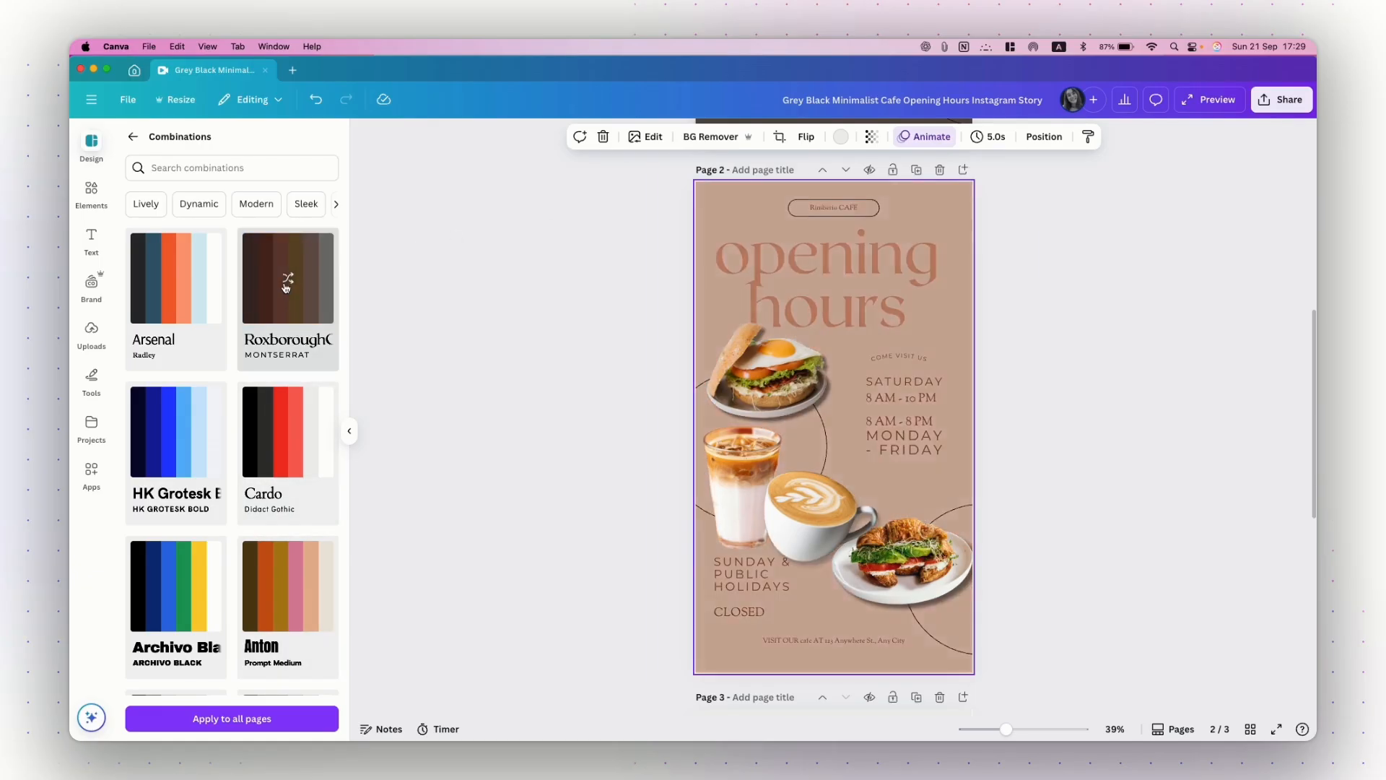
pyautogui.click(287, 285)
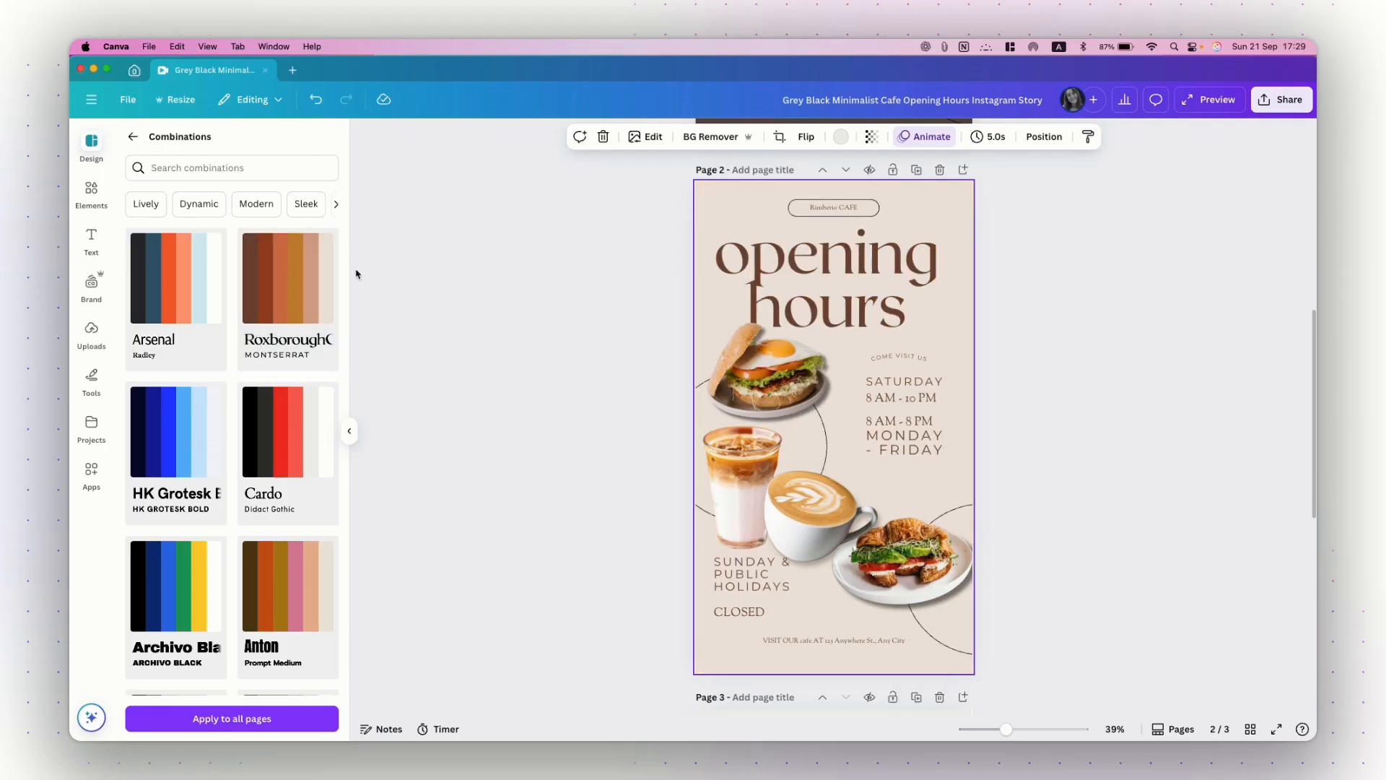
# - Apply the egg sandwich photo's colors to page 2 and shuffle them to get a tan background
pyautogui.click(670, 367)
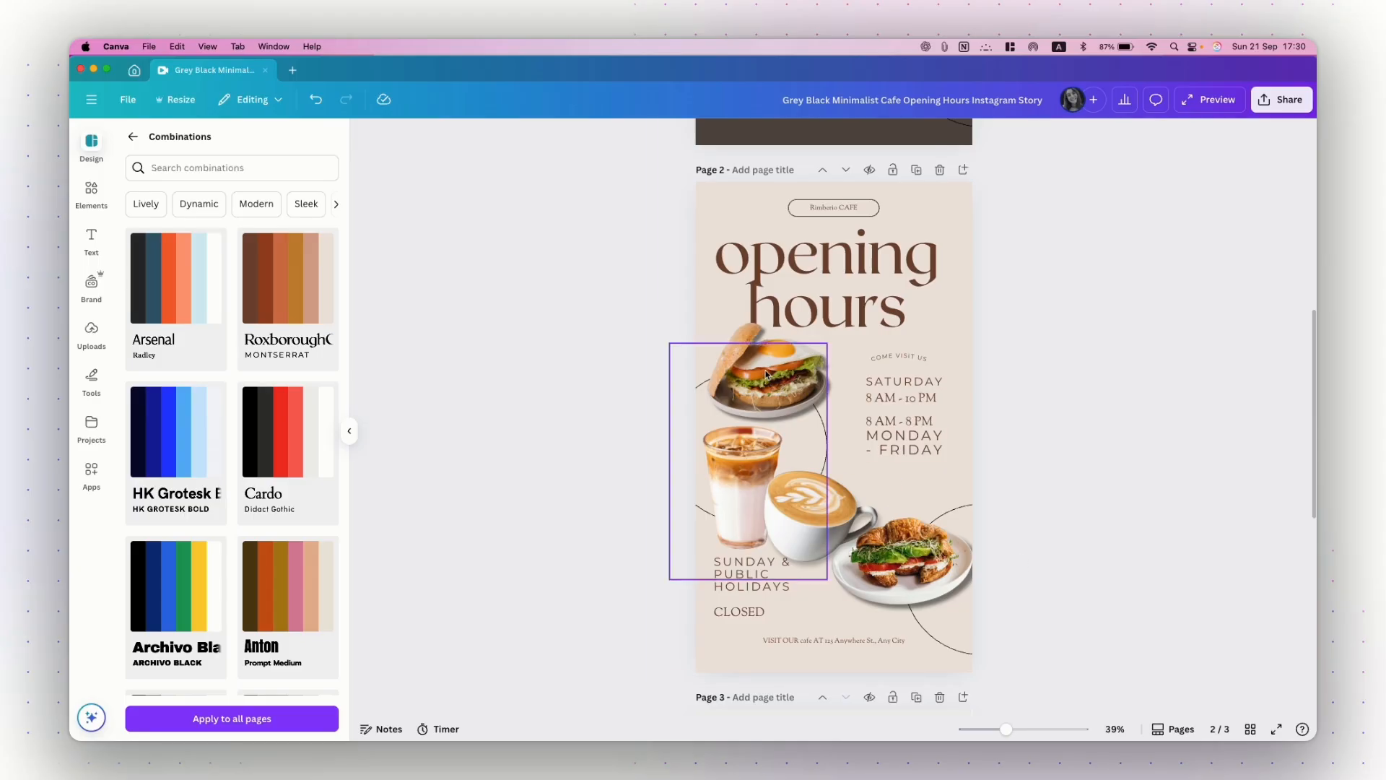
pyautogui.rightClick(748, 338)
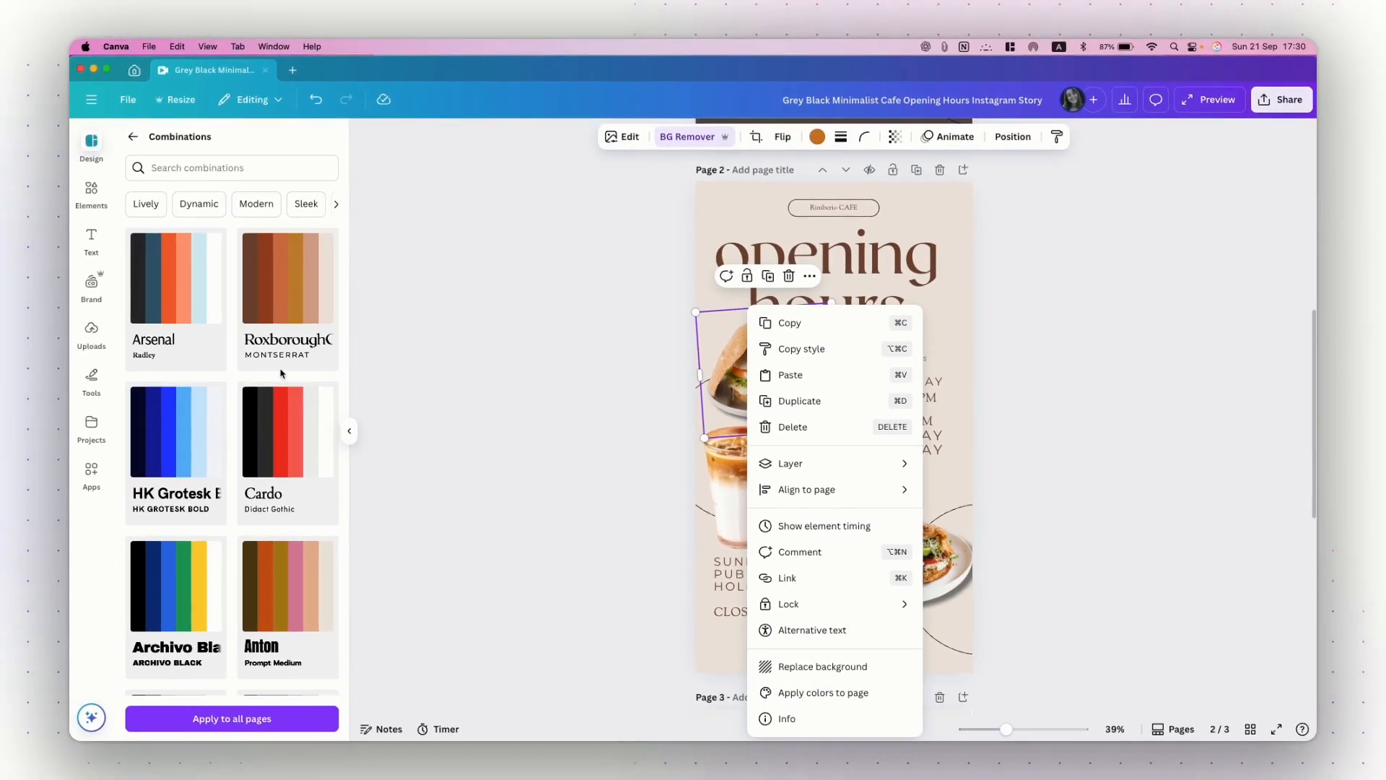
pyautogui.click(800, 696)
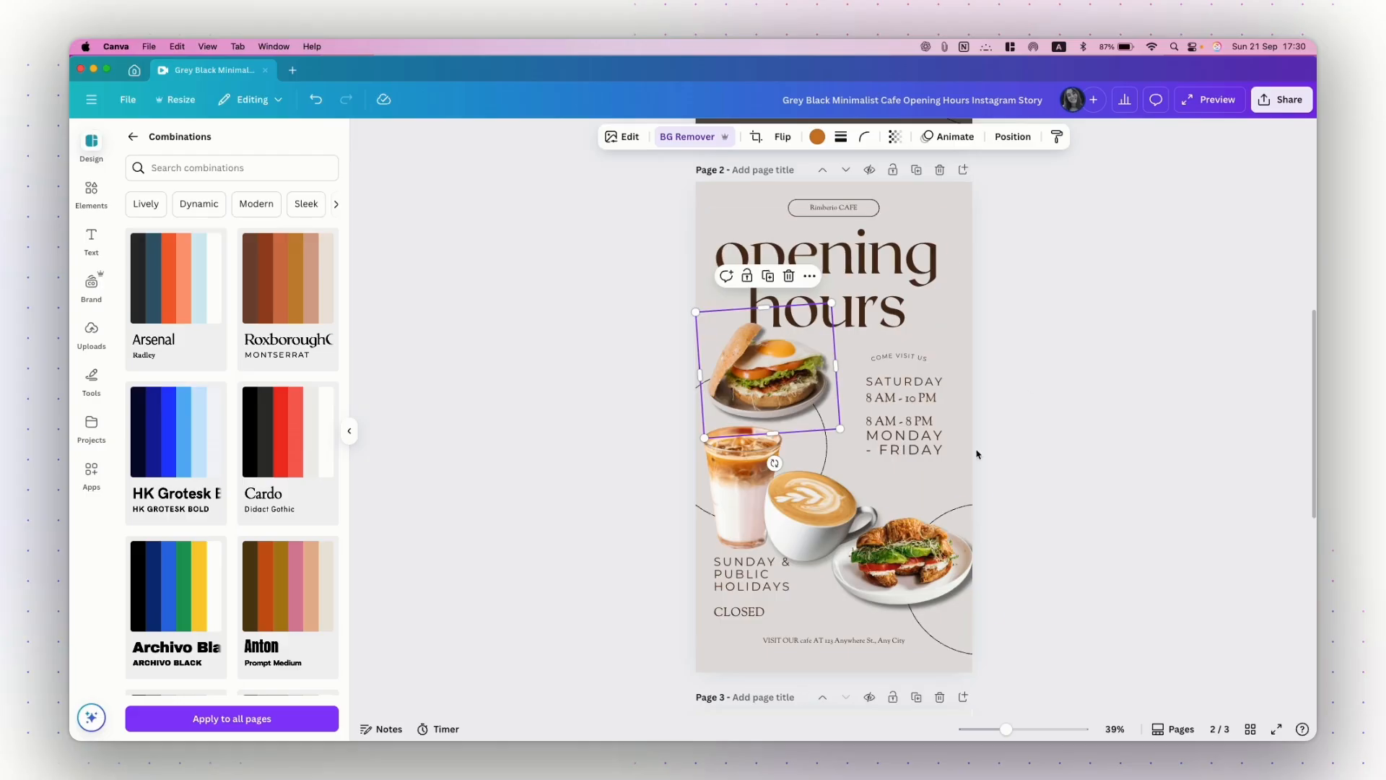
pyautogui.rightClick(753, 361)
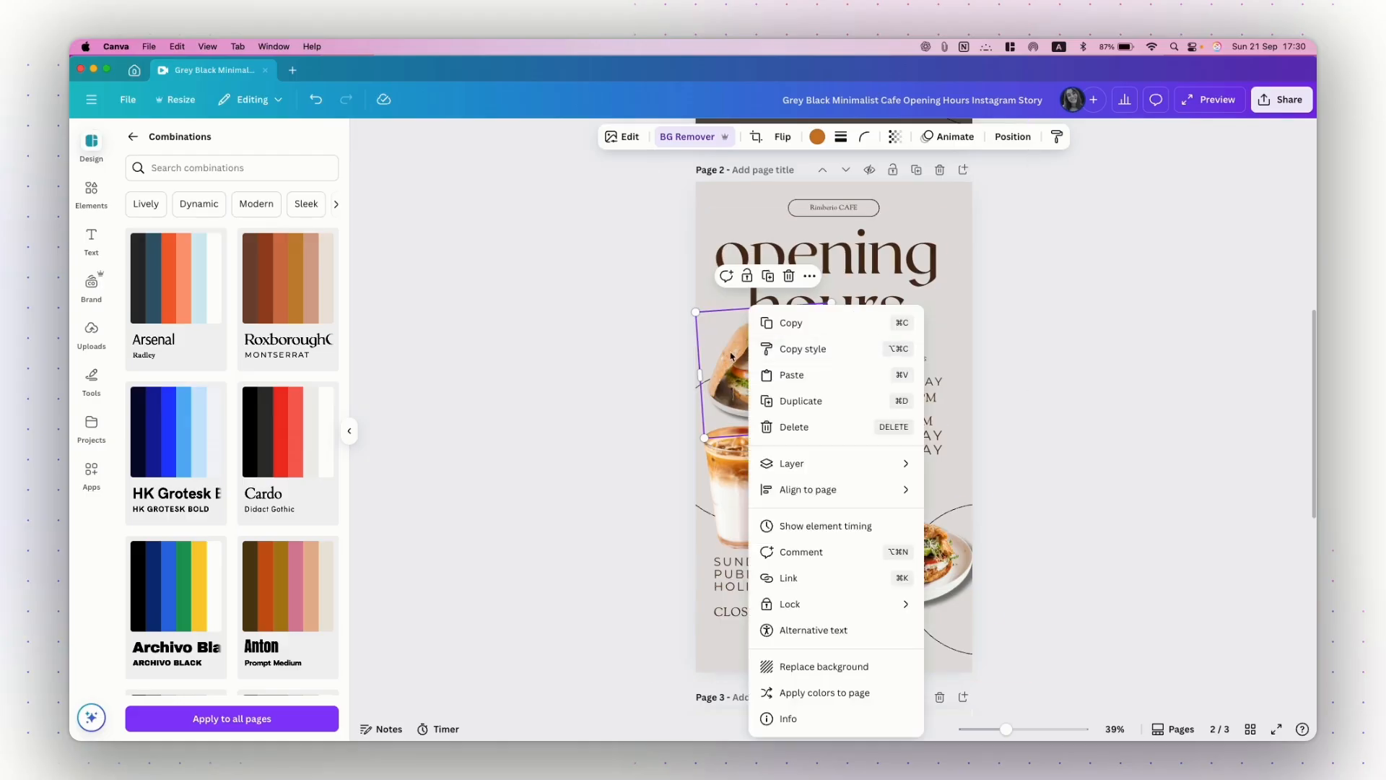
pyautogui.click(801, 693)
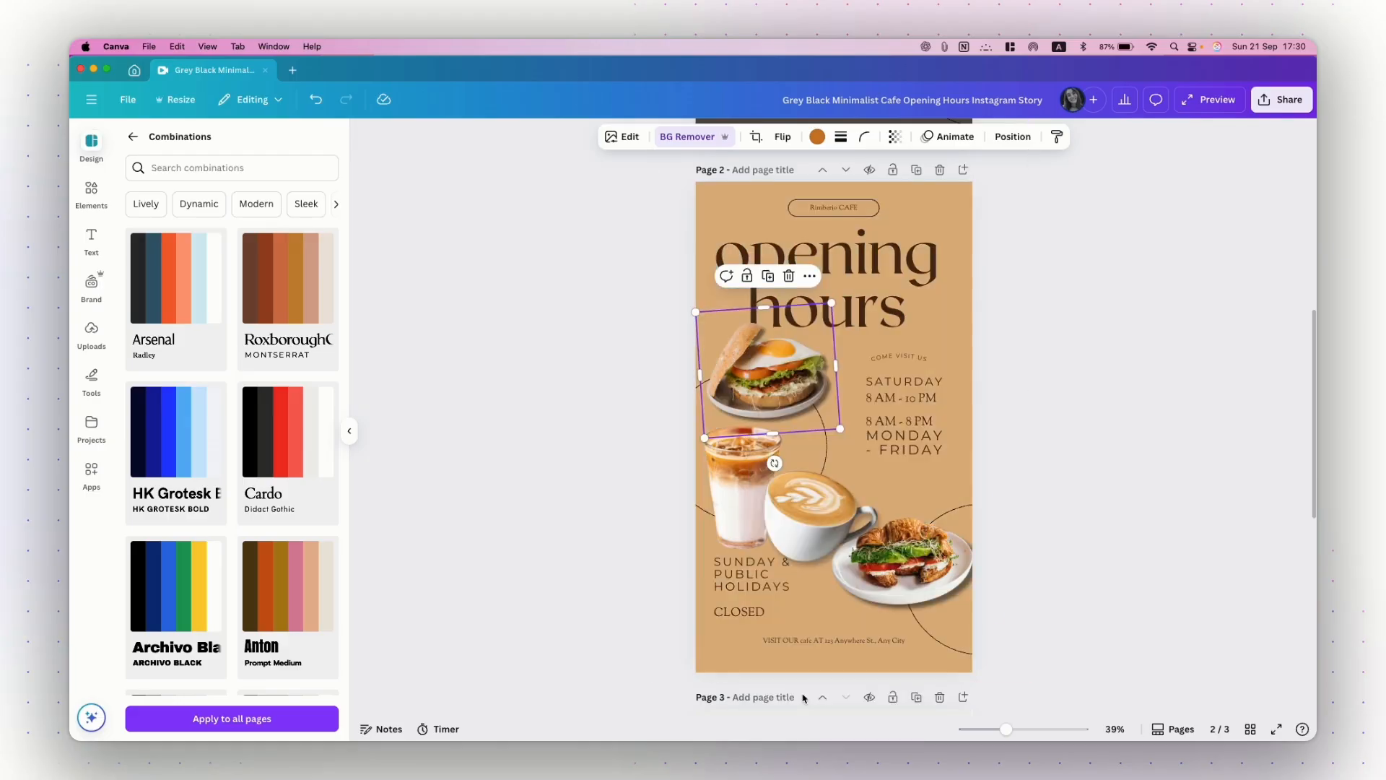
# - Apply the croissant sandwich photo's colors to page 2 and shuffle them to a pale grey background with a rust-brown title
pyautogui.click(919, 553)
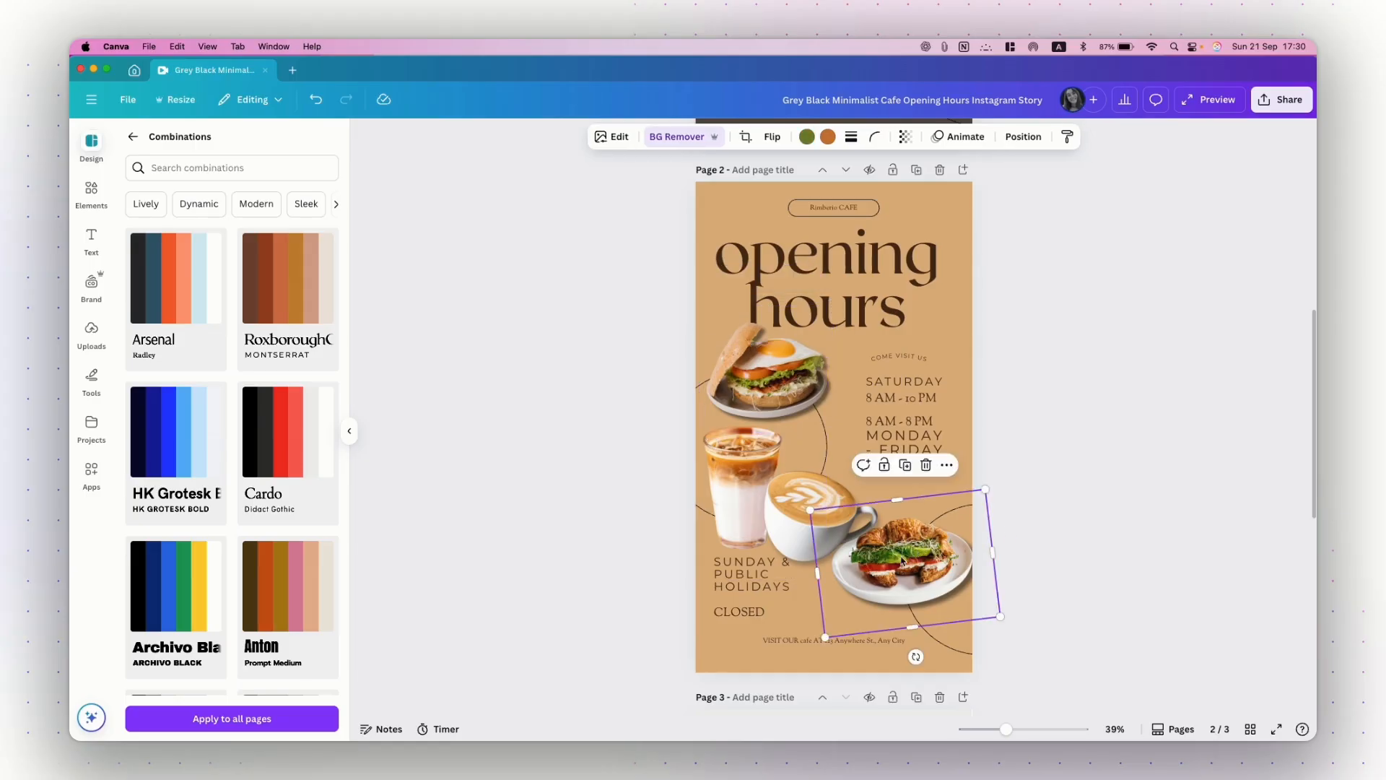
pyautogui.rightClick(903, 562)
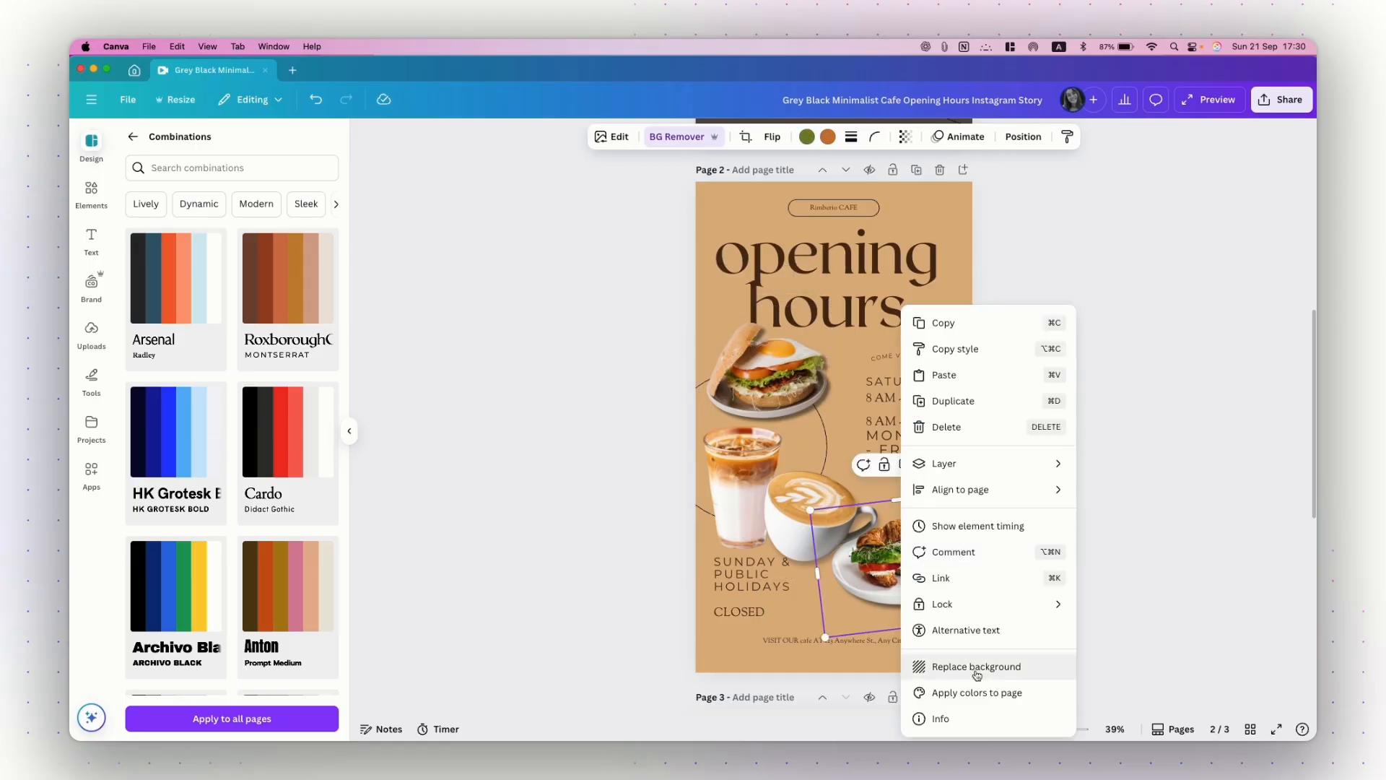
pyautogui.click(979, 698)
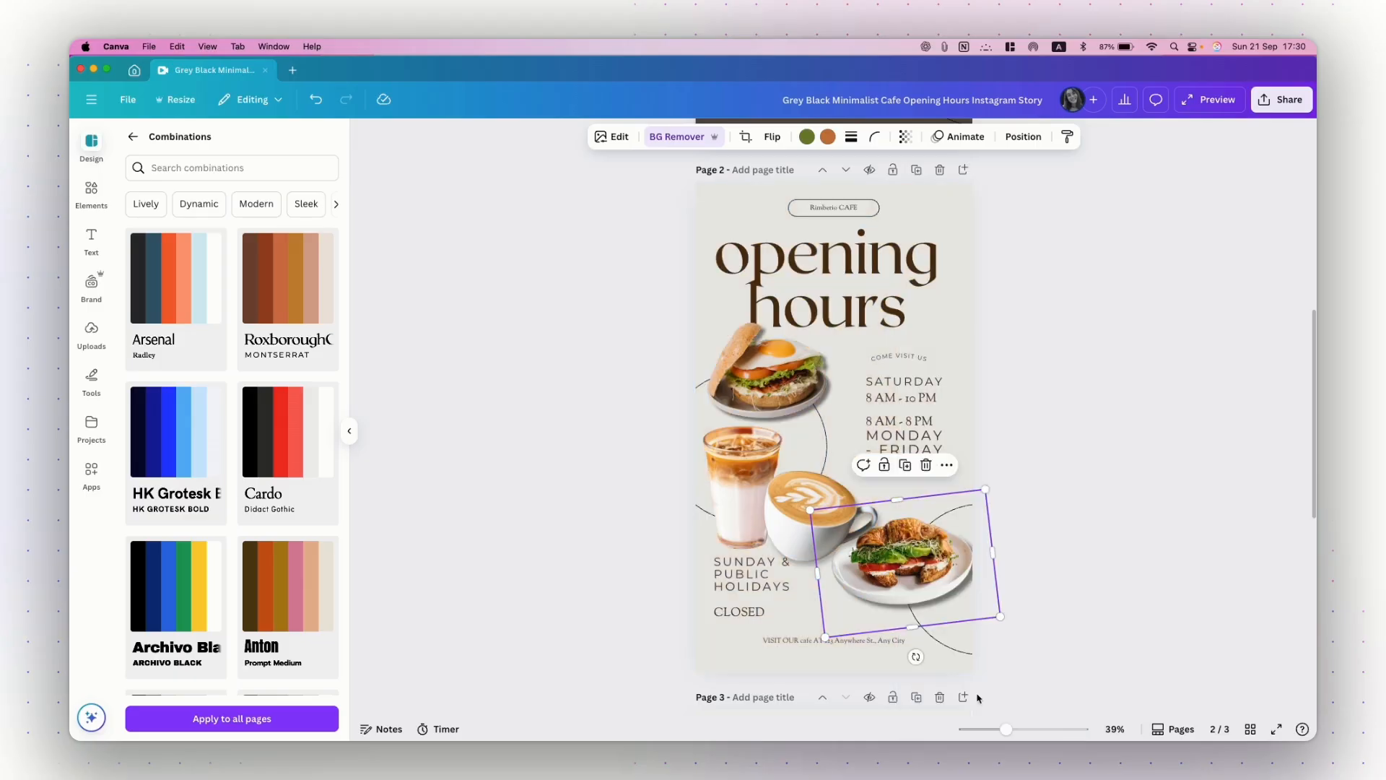
pyautogui.rightClick(910, 559)
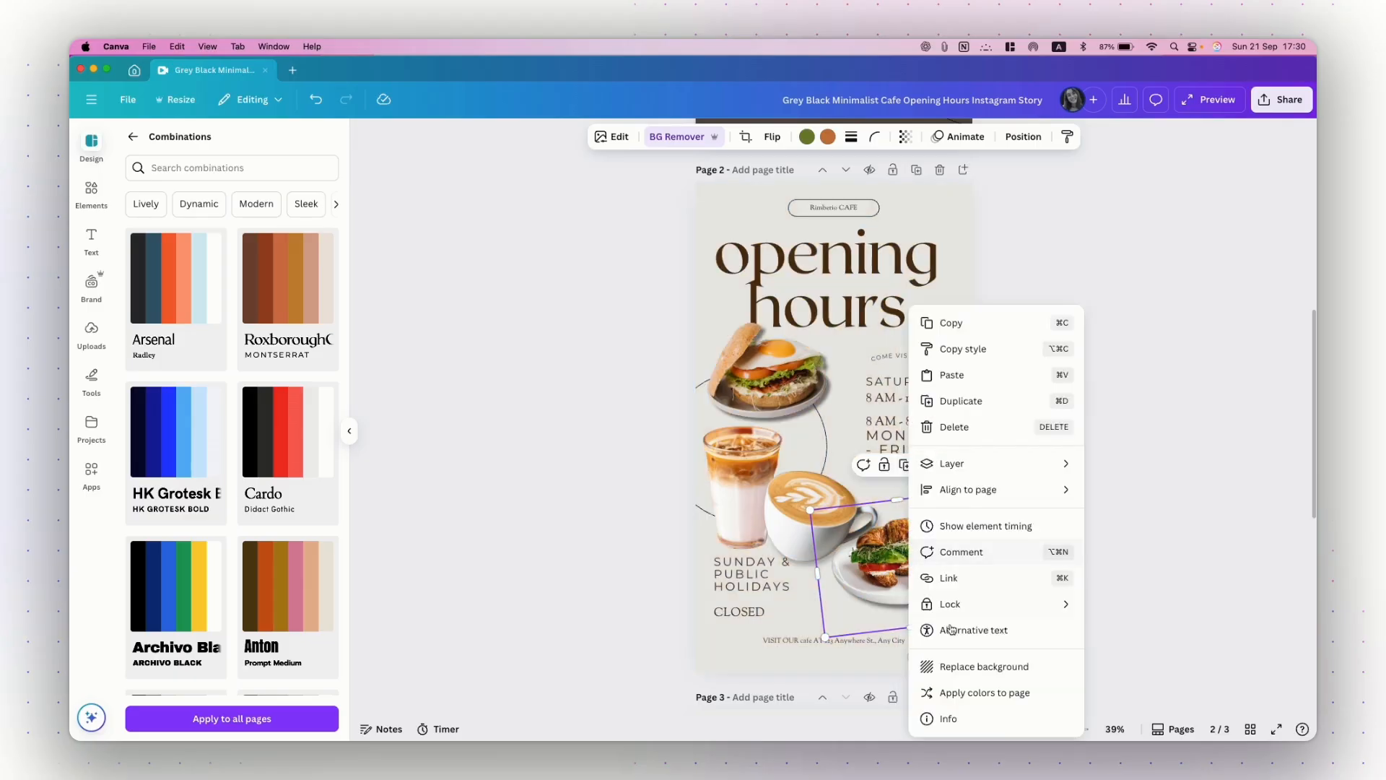
pyautogui.click(968, 698)
pyautogui.rightClick(916, 553)
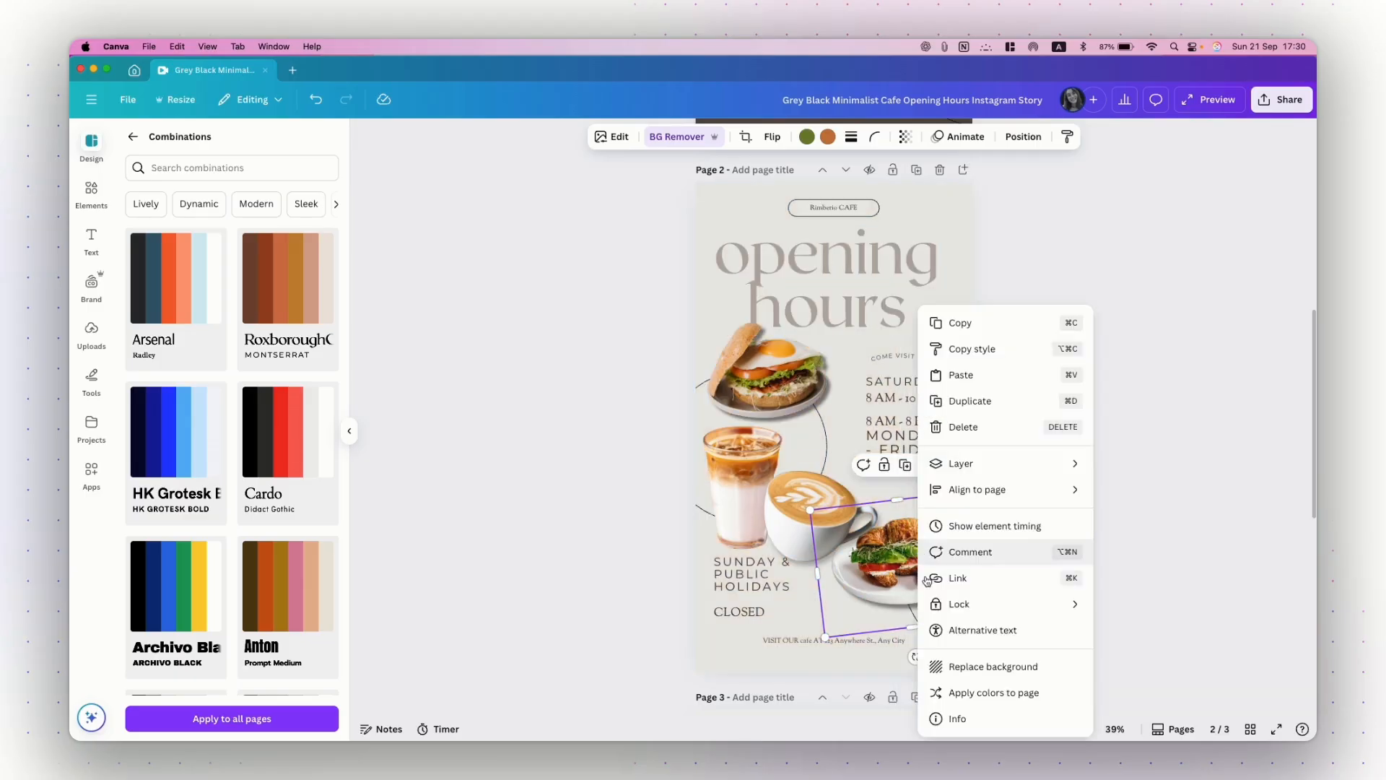
pyautogui.click(986, 695)
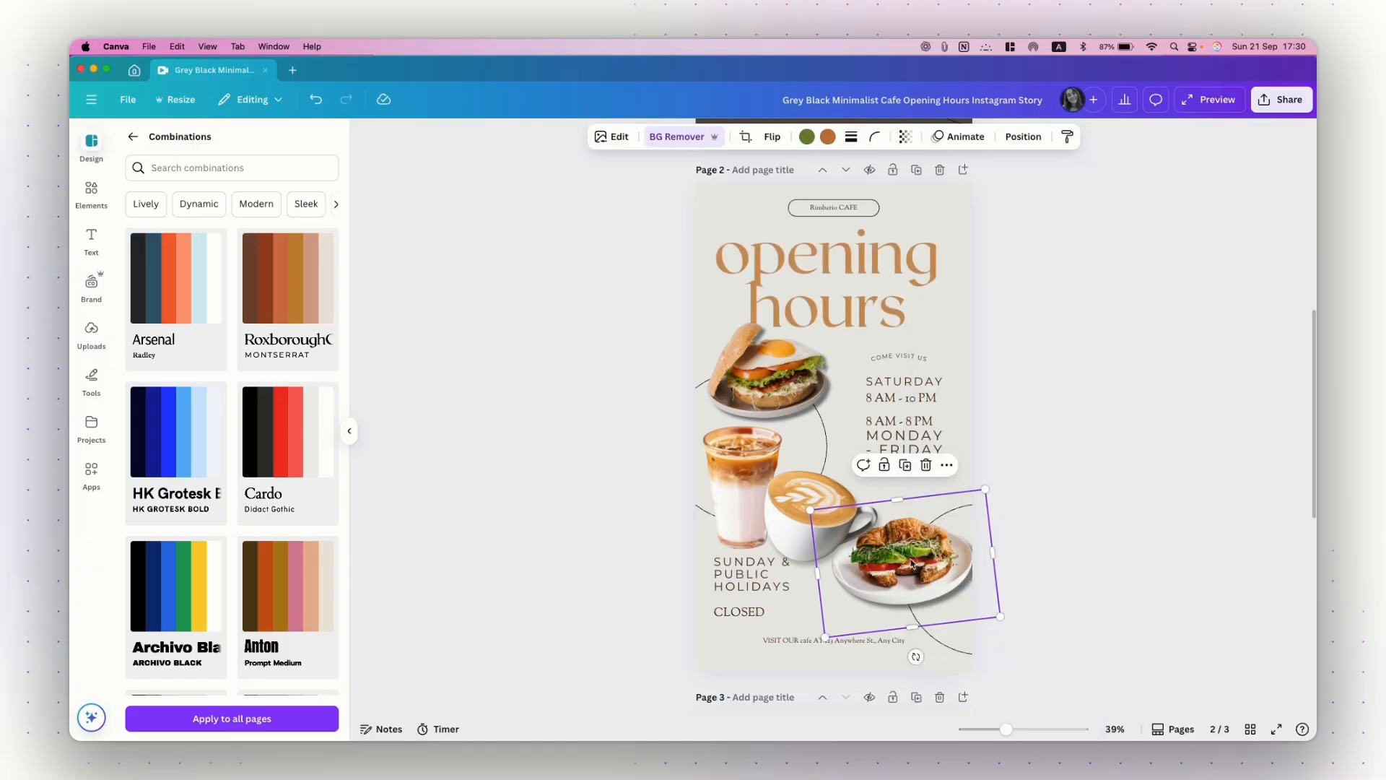
pyautogui.rightClick(912, 563)
pyautogui.click(975, 692)
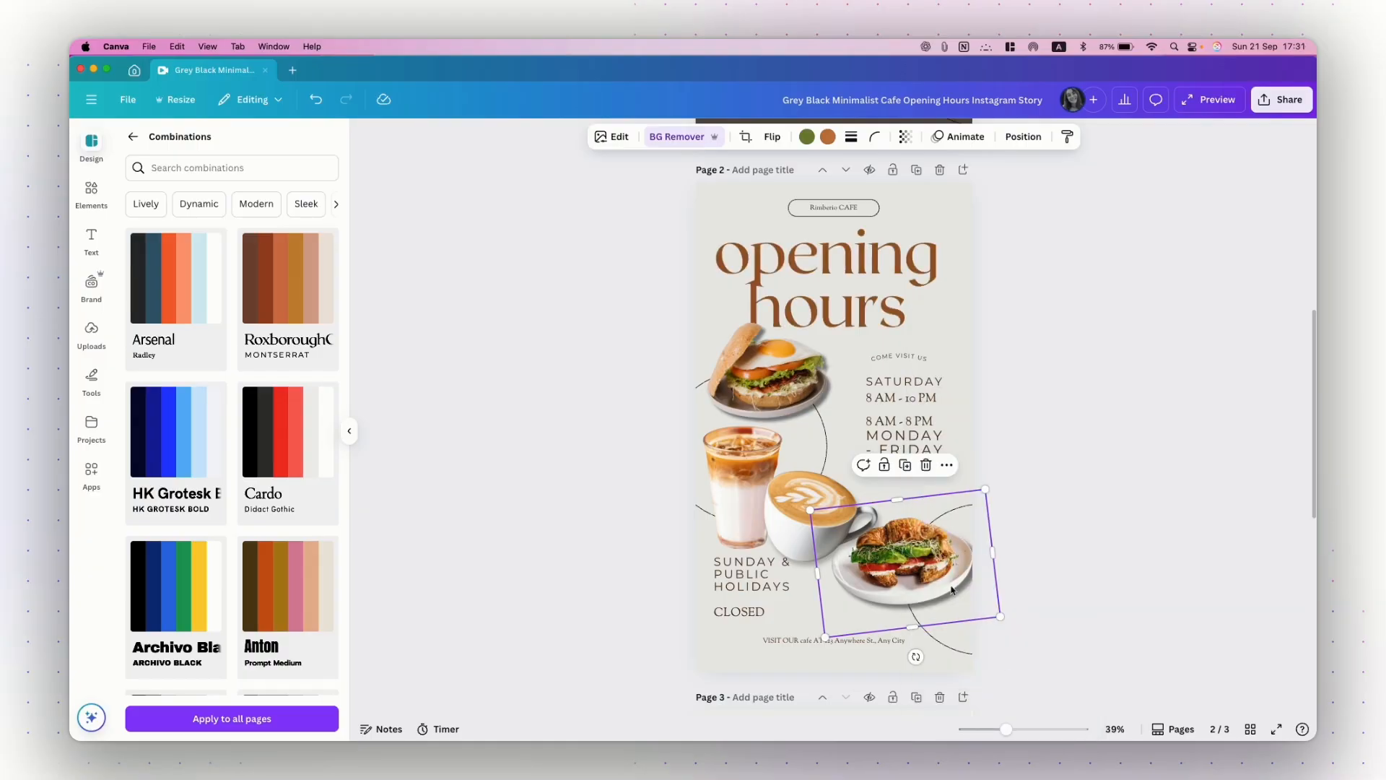
pyautogui.click(1087, 534)
pyautogui.scroll(6, 1056, 489)
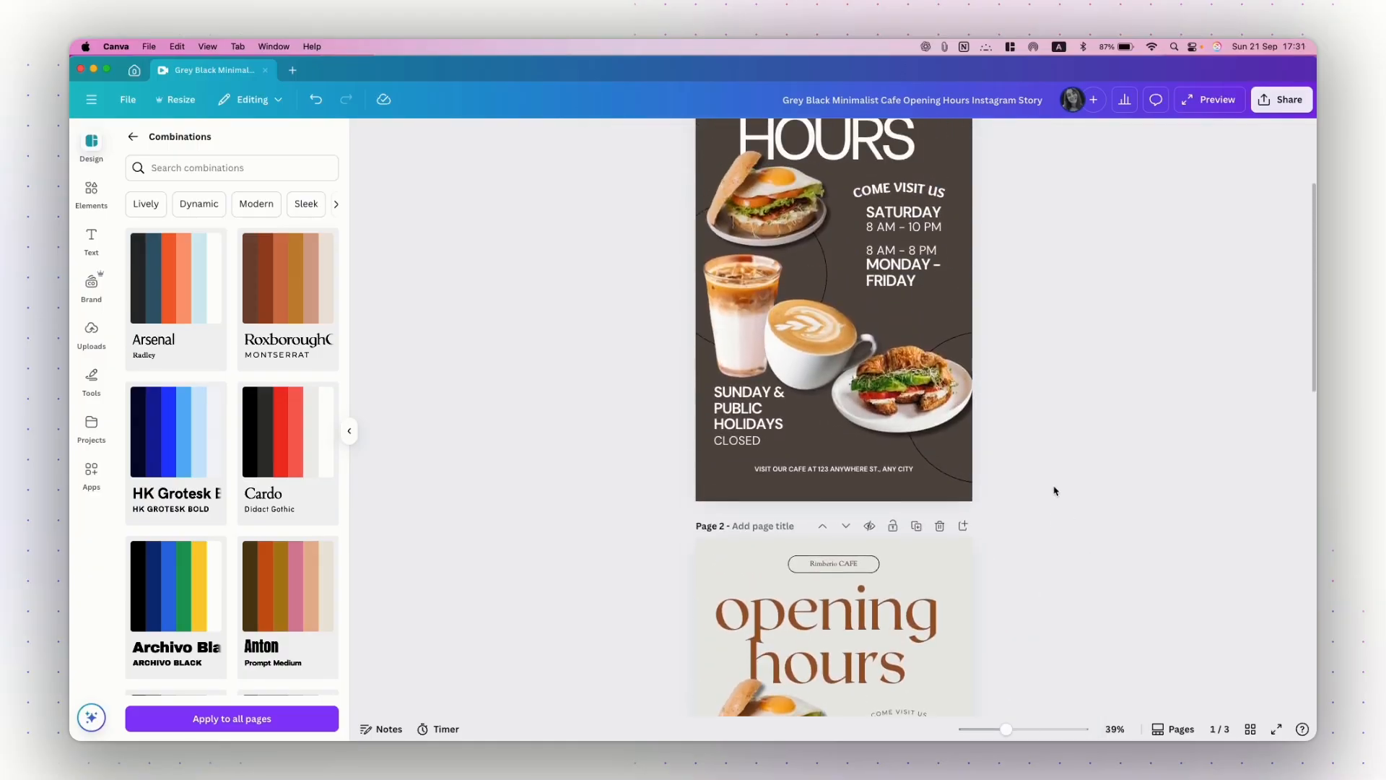
pyautogui.scroll(2, 1055, 491)
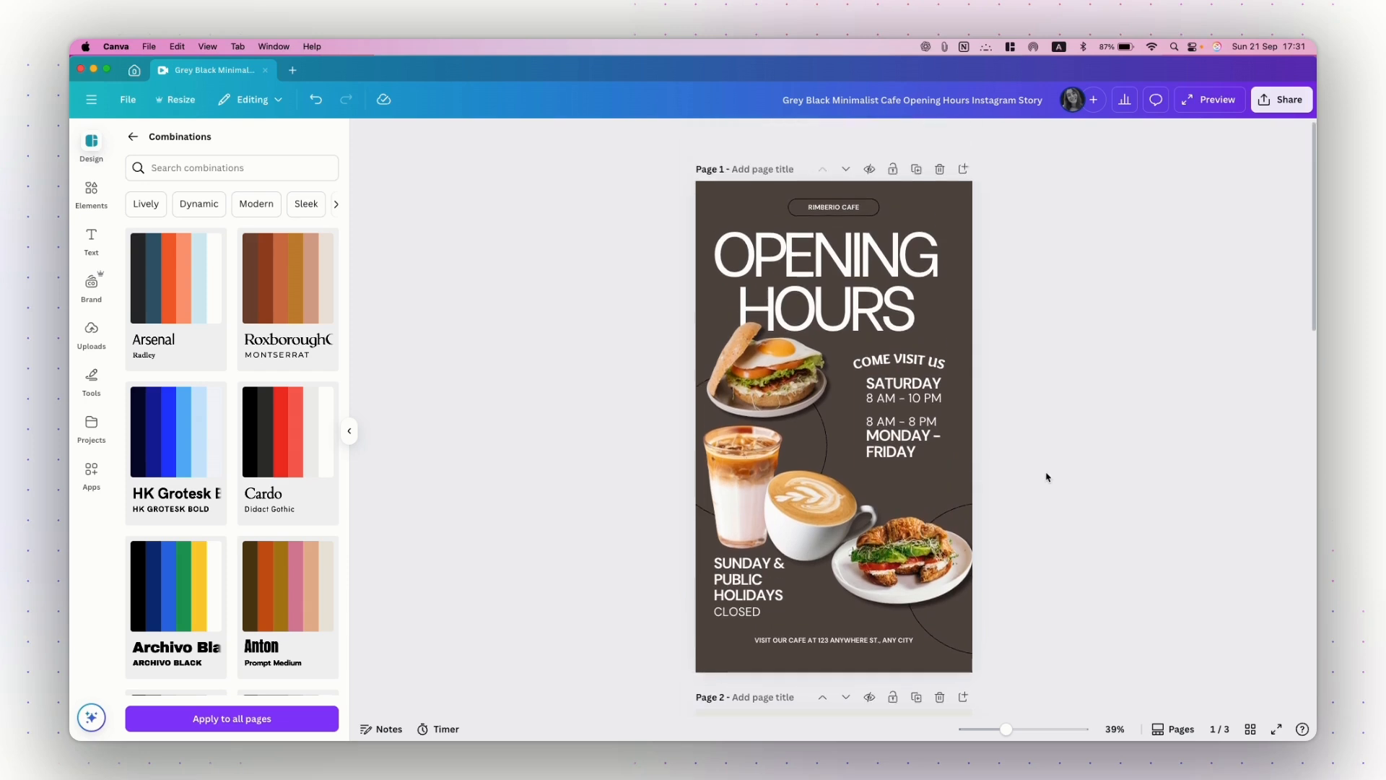
pyautogui.rightClick(823, 505)
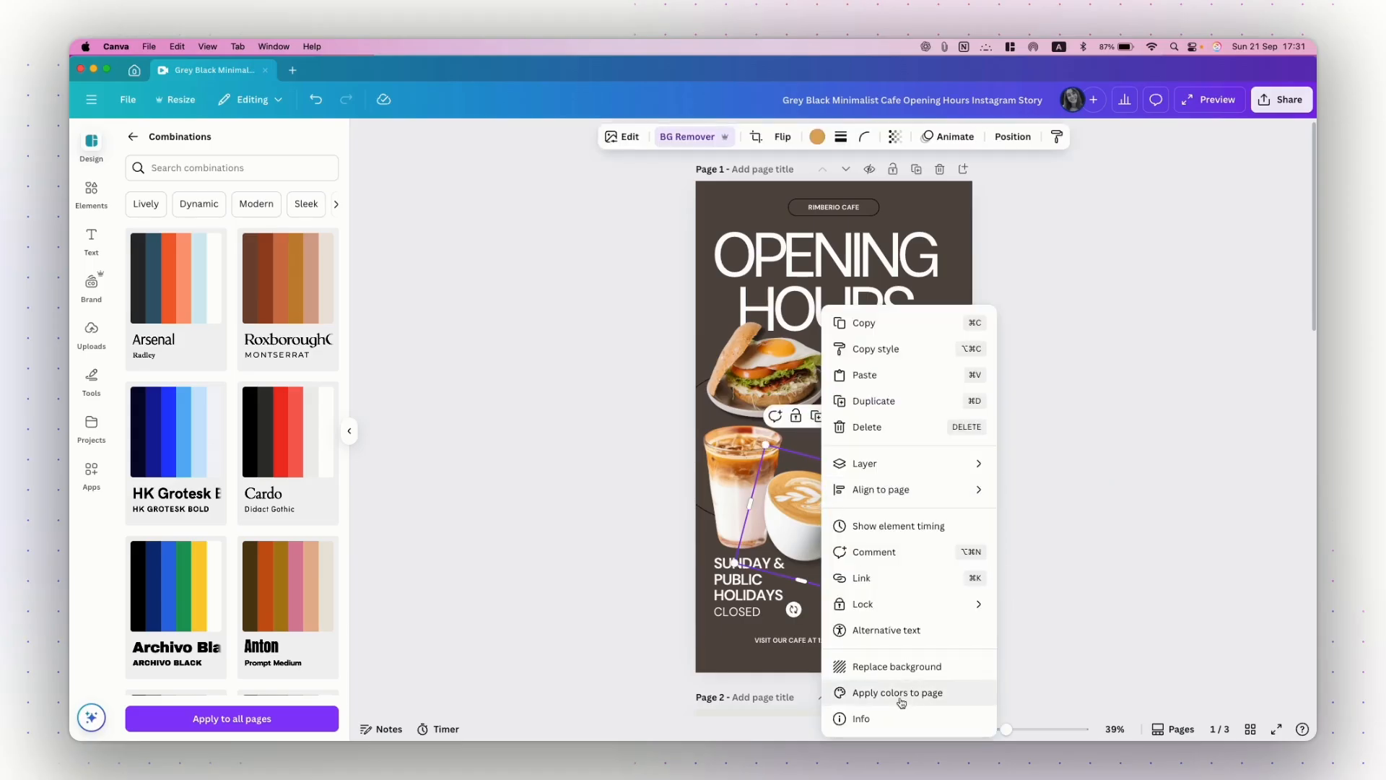
pyautogui.click(1097, 499)
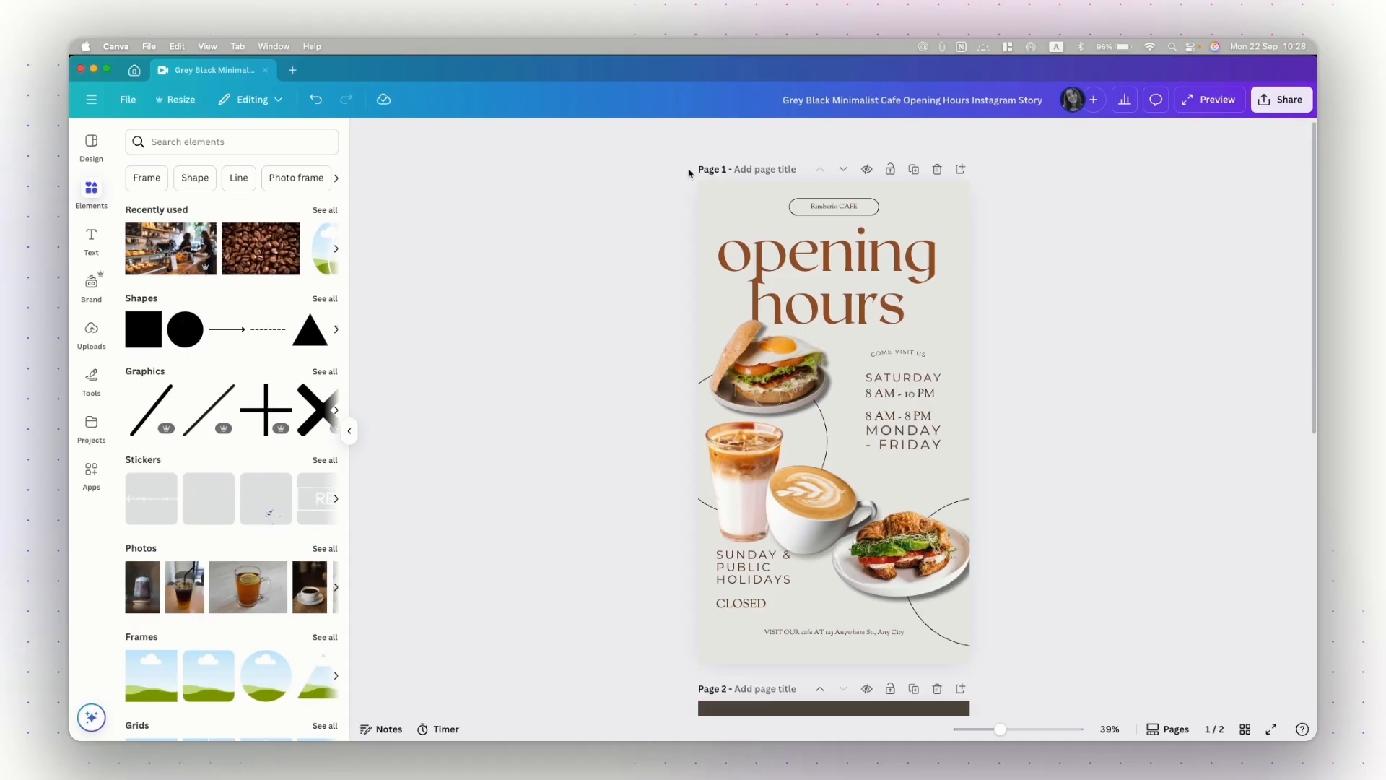
# - Add a blank page after page 2 and delete it
pyautogui.scroll(-6, 665, 333)
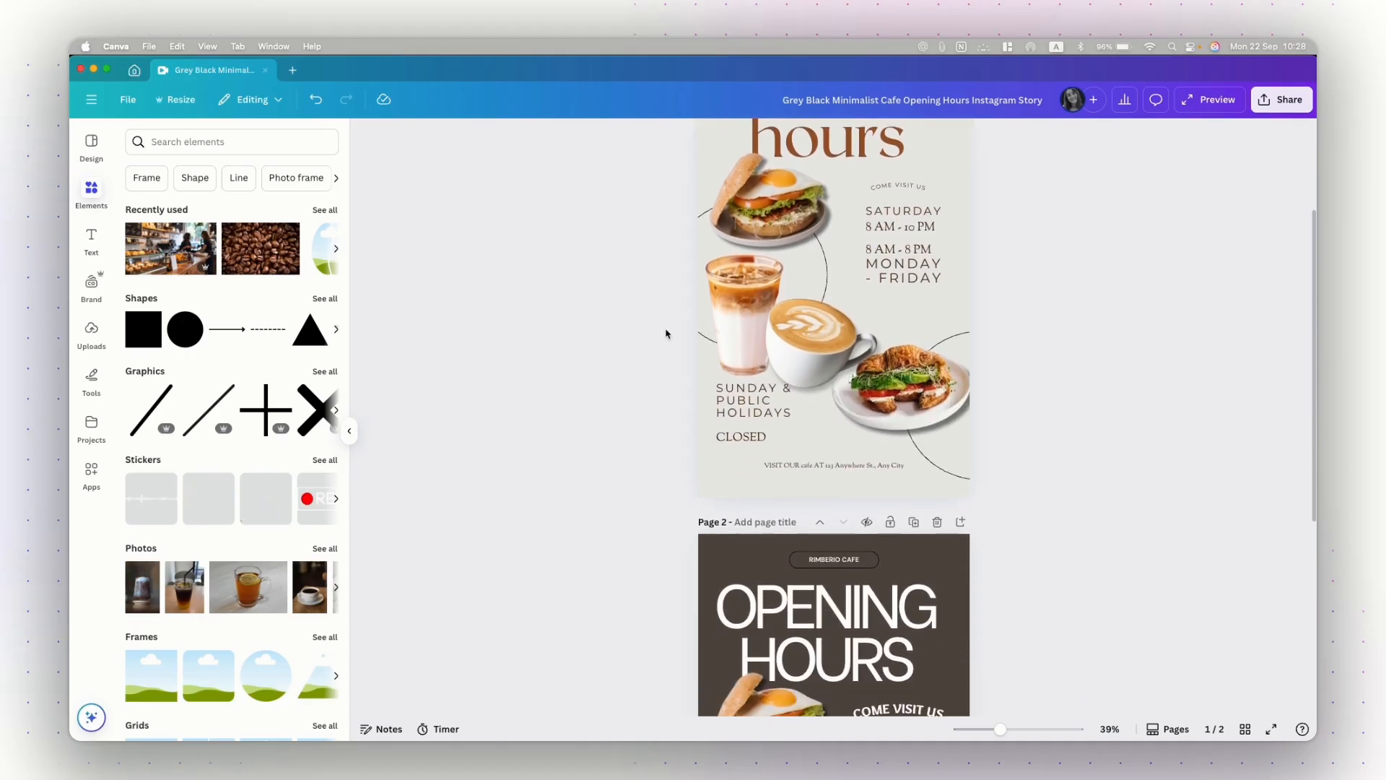
pyautogui.scroll(-2, 665, 334)
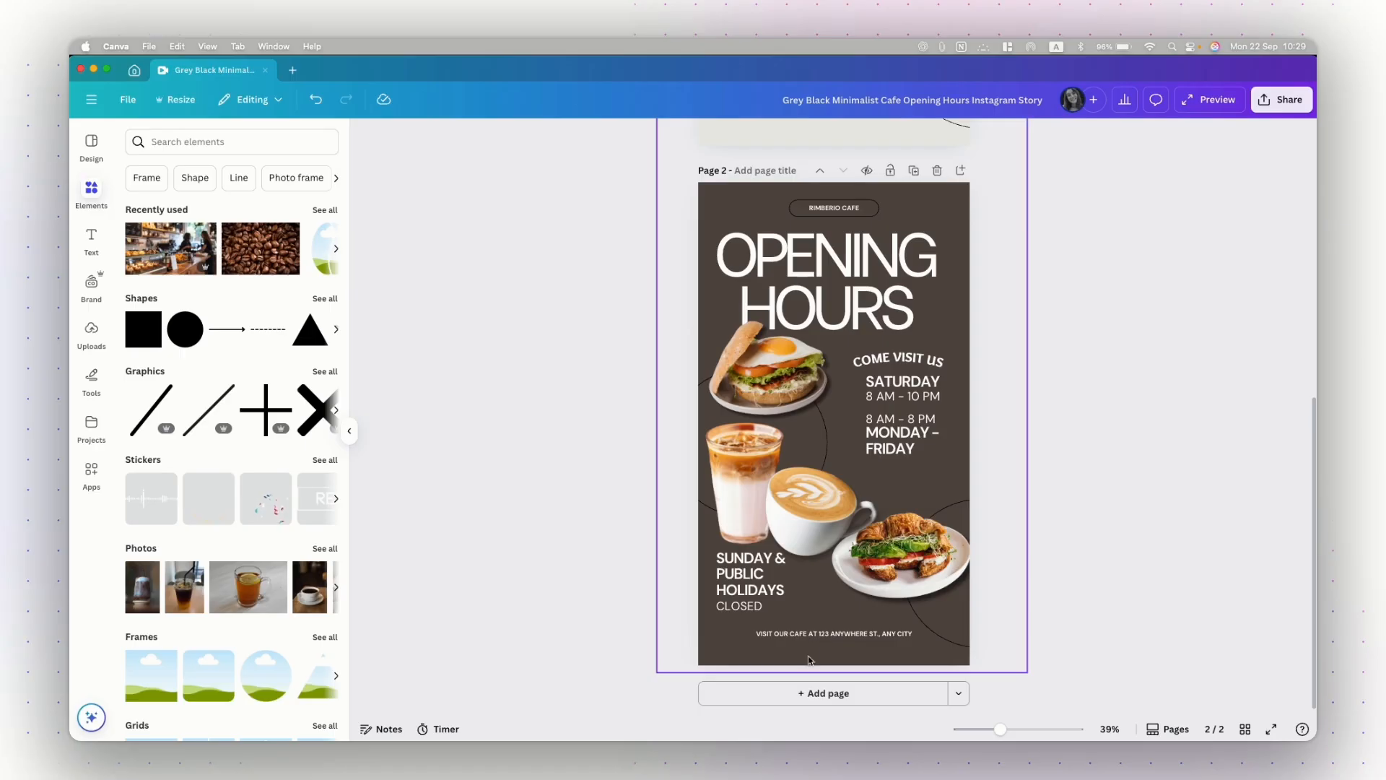
pyautogui.click(803, 698)
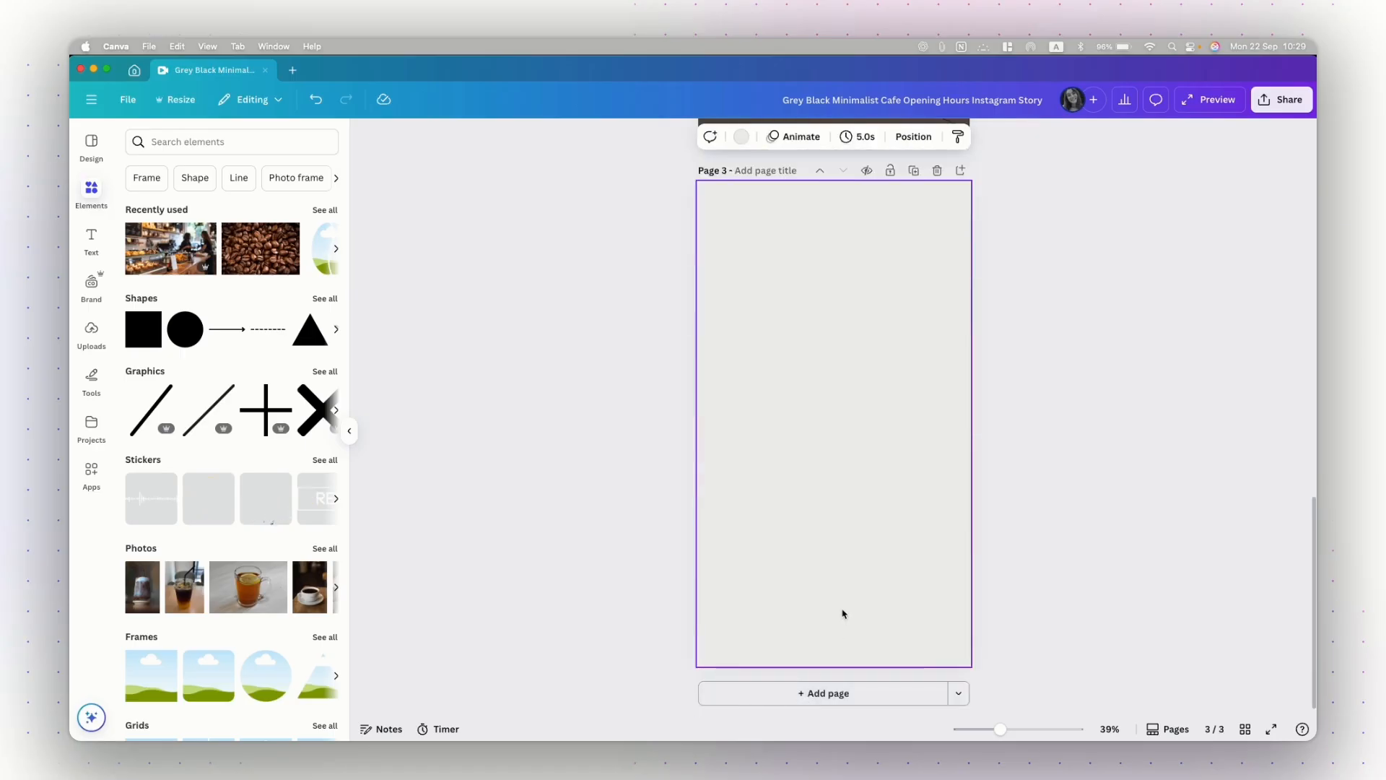
pyautogui.click(936, 171)
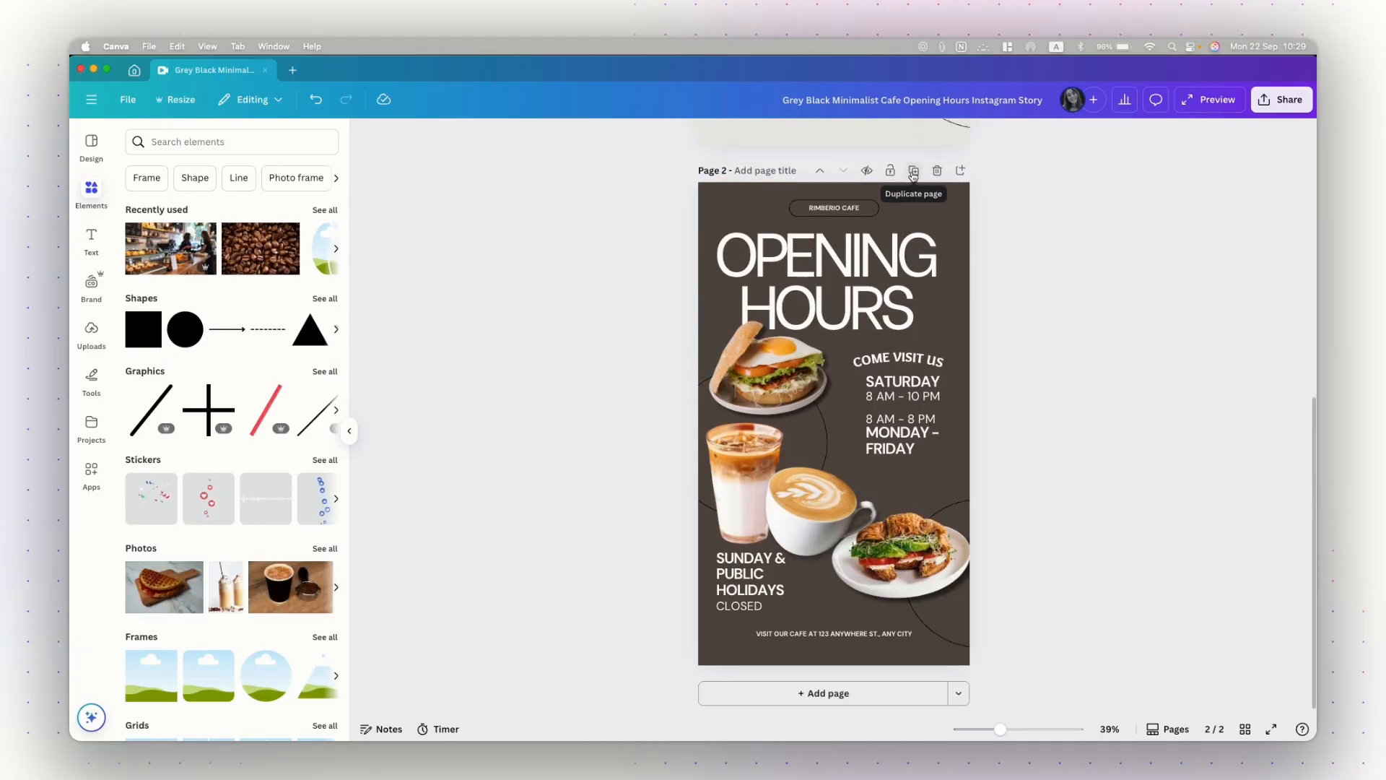
# - Duplicate the dark brown page 2 and insert a blank page between it and its copy
pyautogui.click(914, 171)
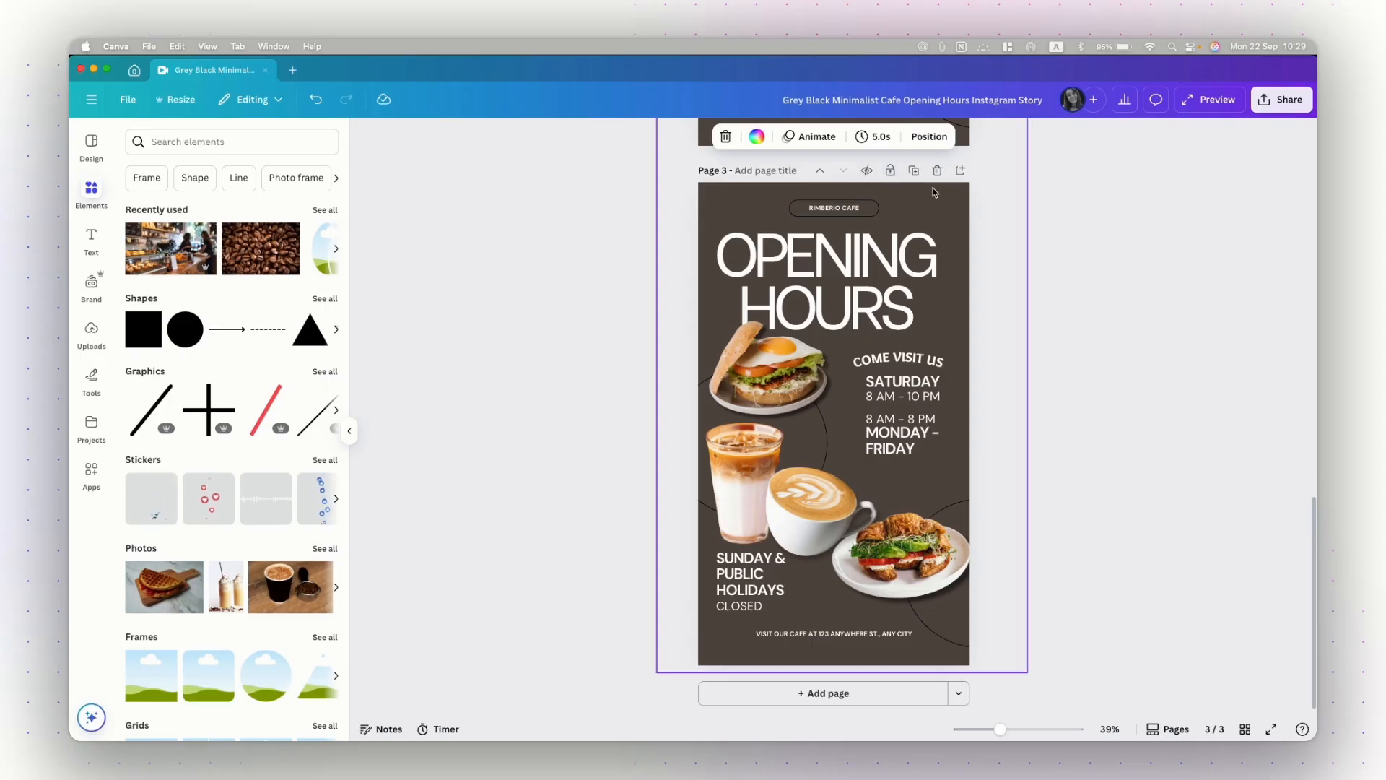
pyautogui.click(843, 690)
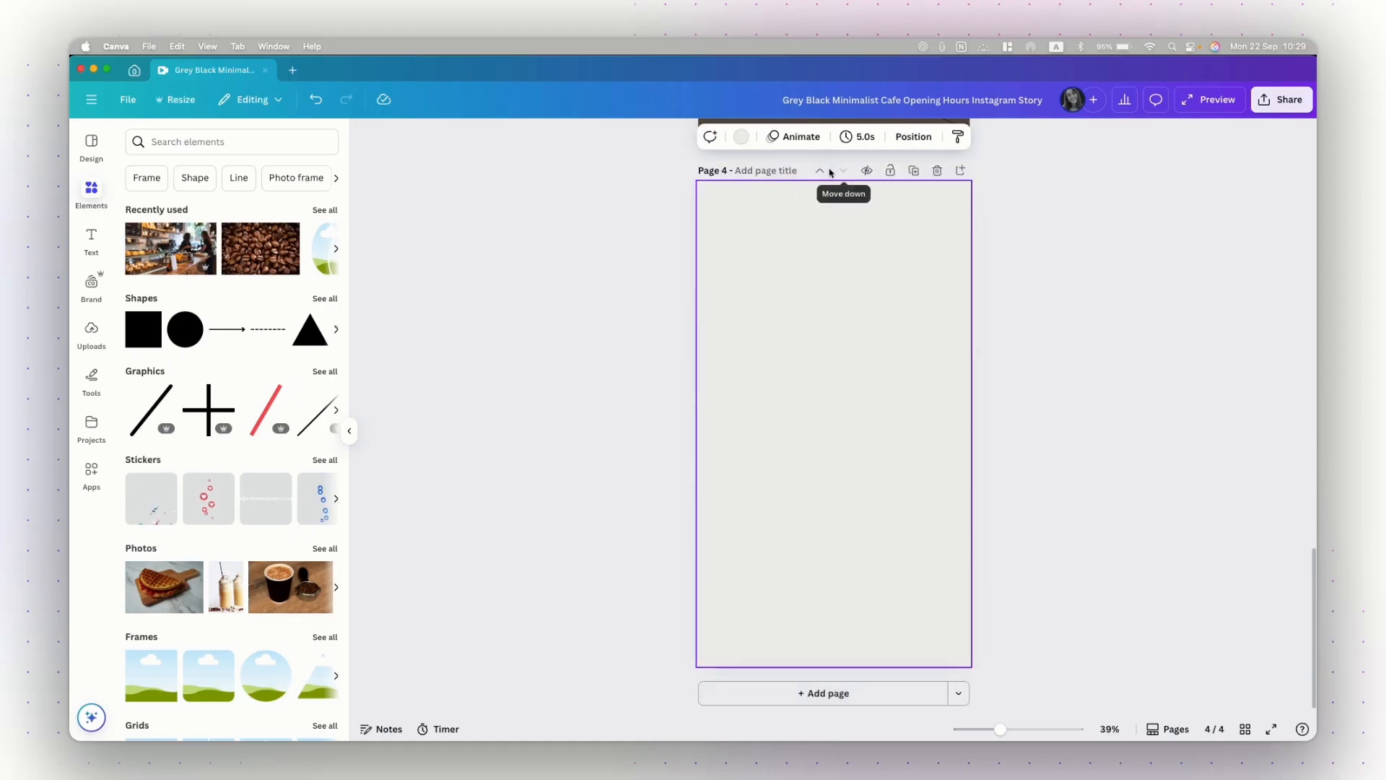
pyautogui.click(823, 173)
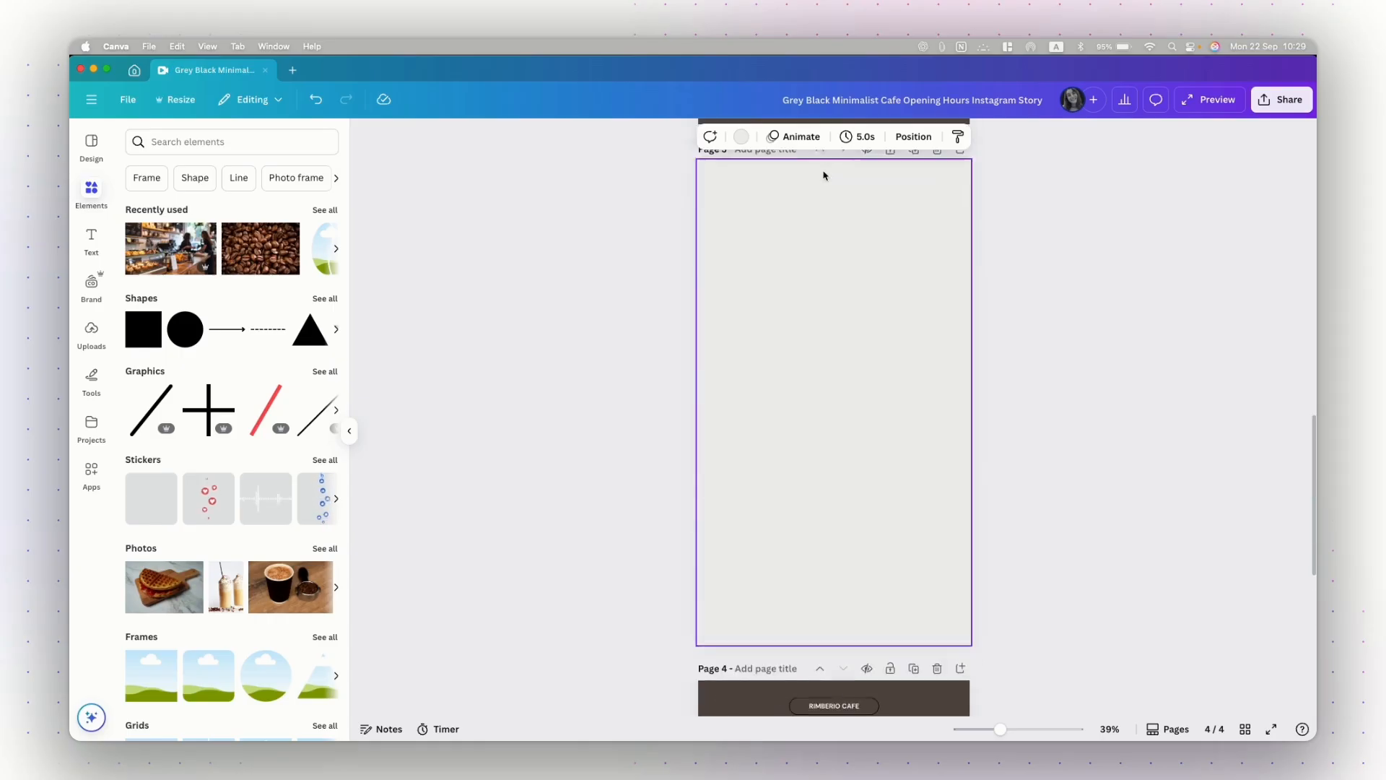
# - Delete the blank page between the two dark brown pages
pyautogui.scroll(3, 1072, 319)
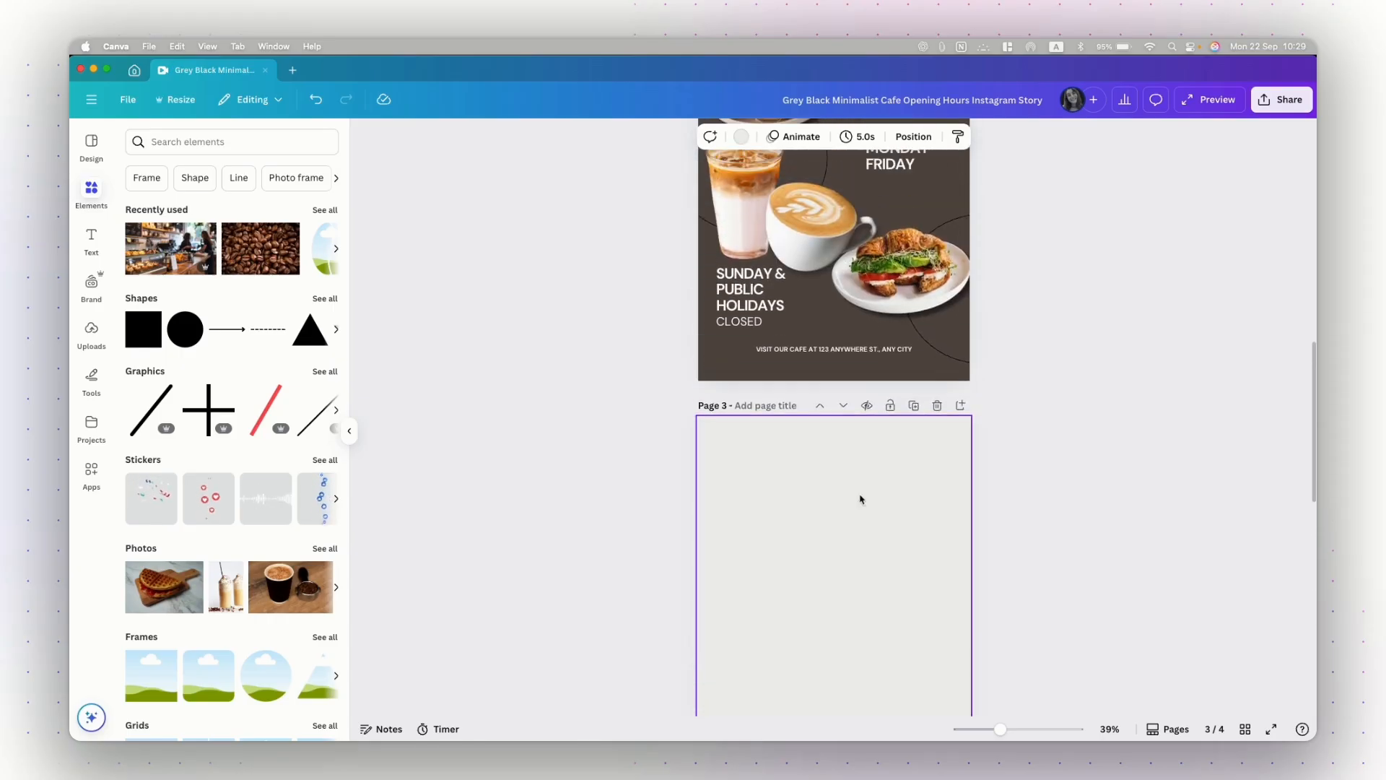
pyautogui.scroll(10, 1052, 477)
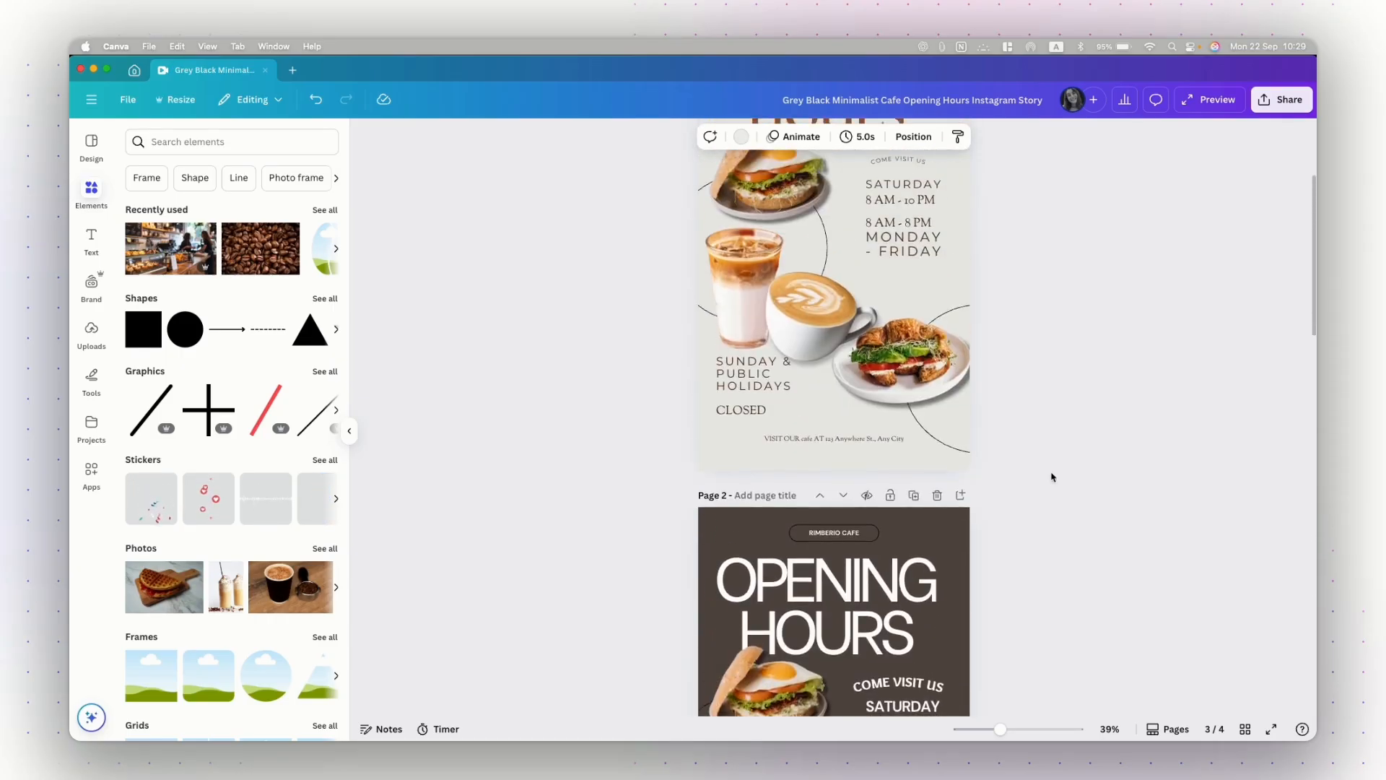
pyautogui.scroll(-10, 1052, 477)
pyautogui.scroll(-10, 1052, 476)
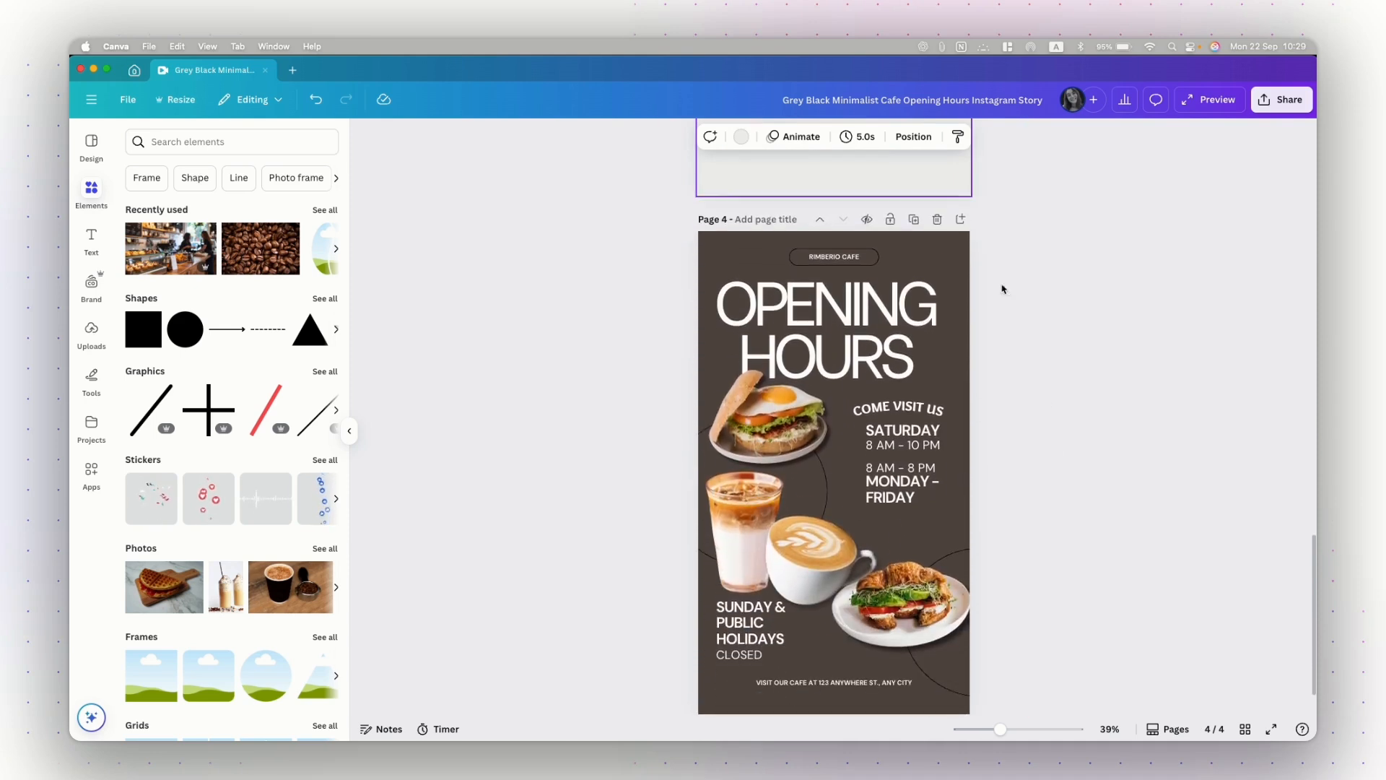
pyautogui.scroll(1, 963, 257)
pyautogui.scroll(6, 963, 257)
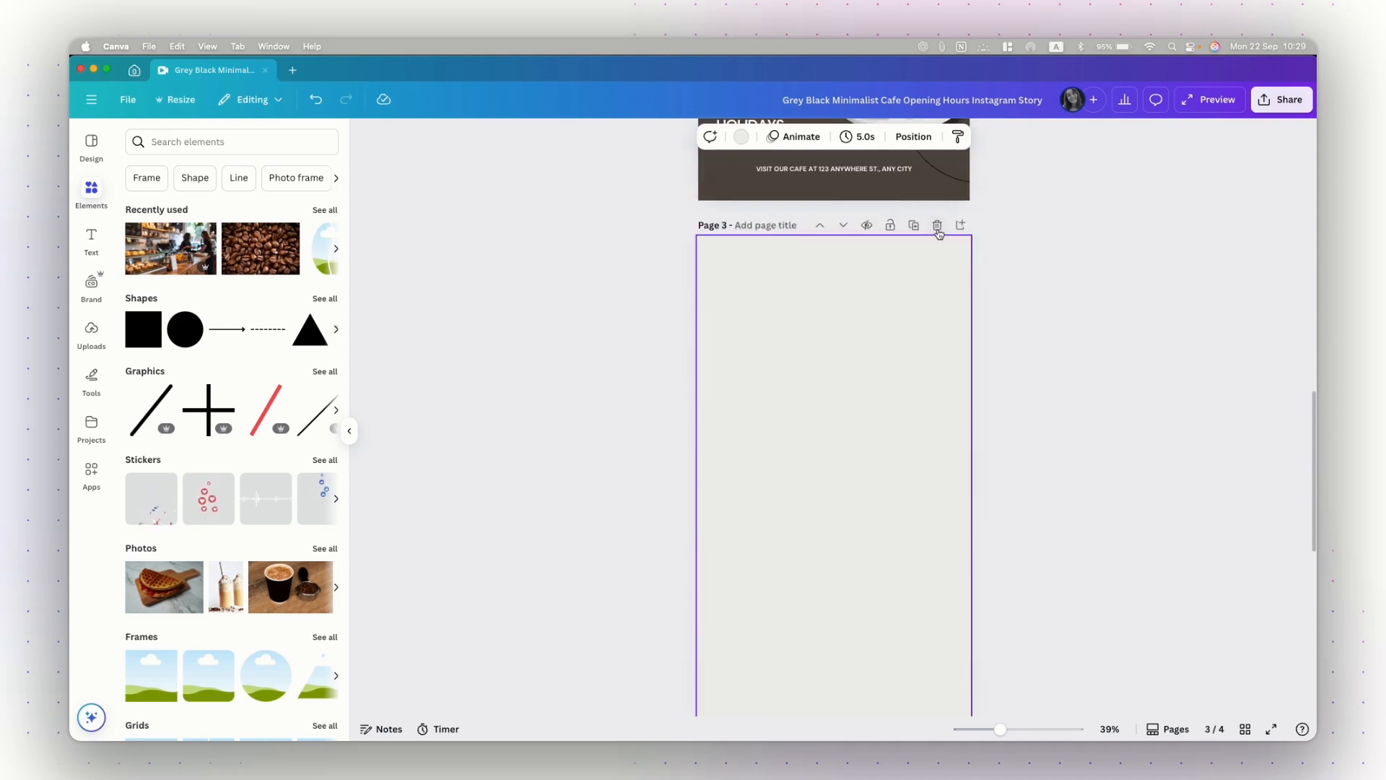
pyautogui.click(937, 231)
# - Add a blank presentation page after page 3 and delete it
pyautogui.scroll(-1, 1030, 499)
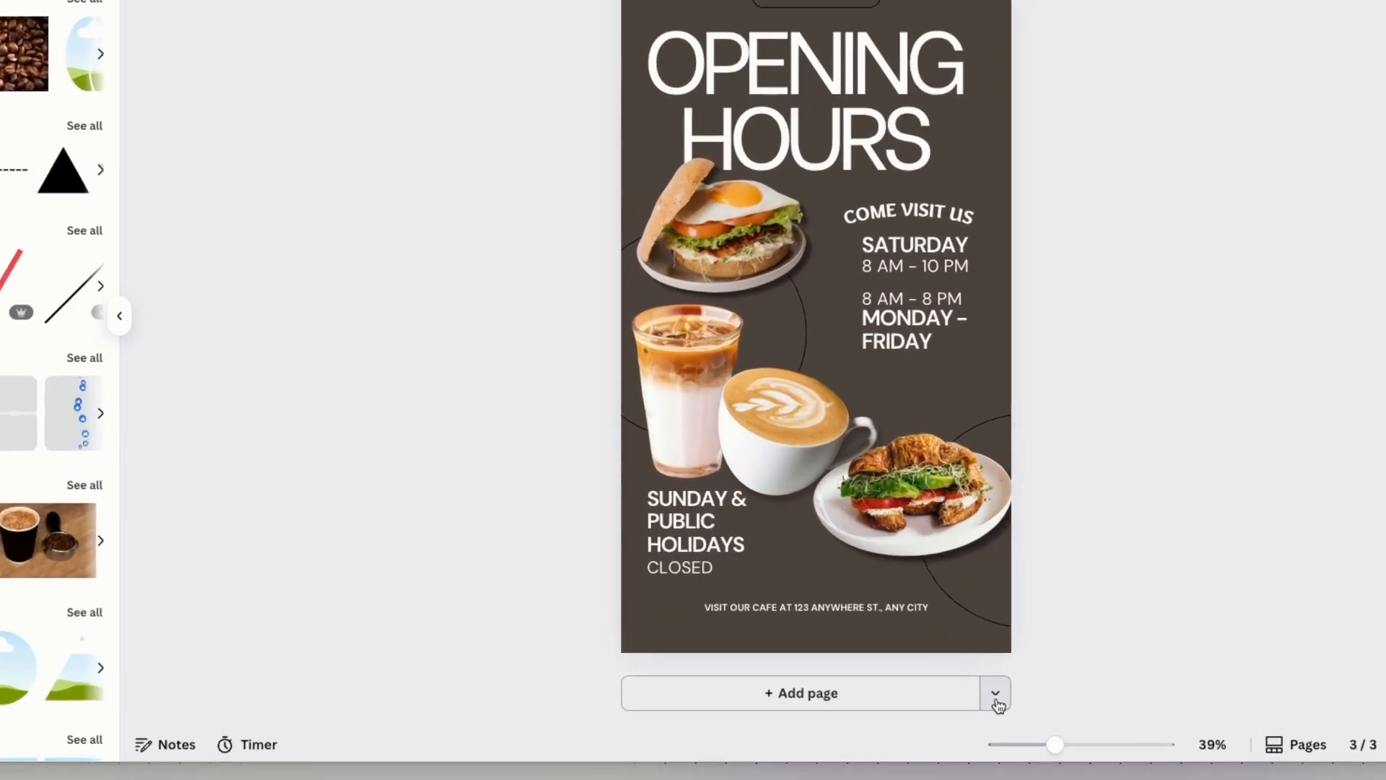
pyautogui.click(997, 697)
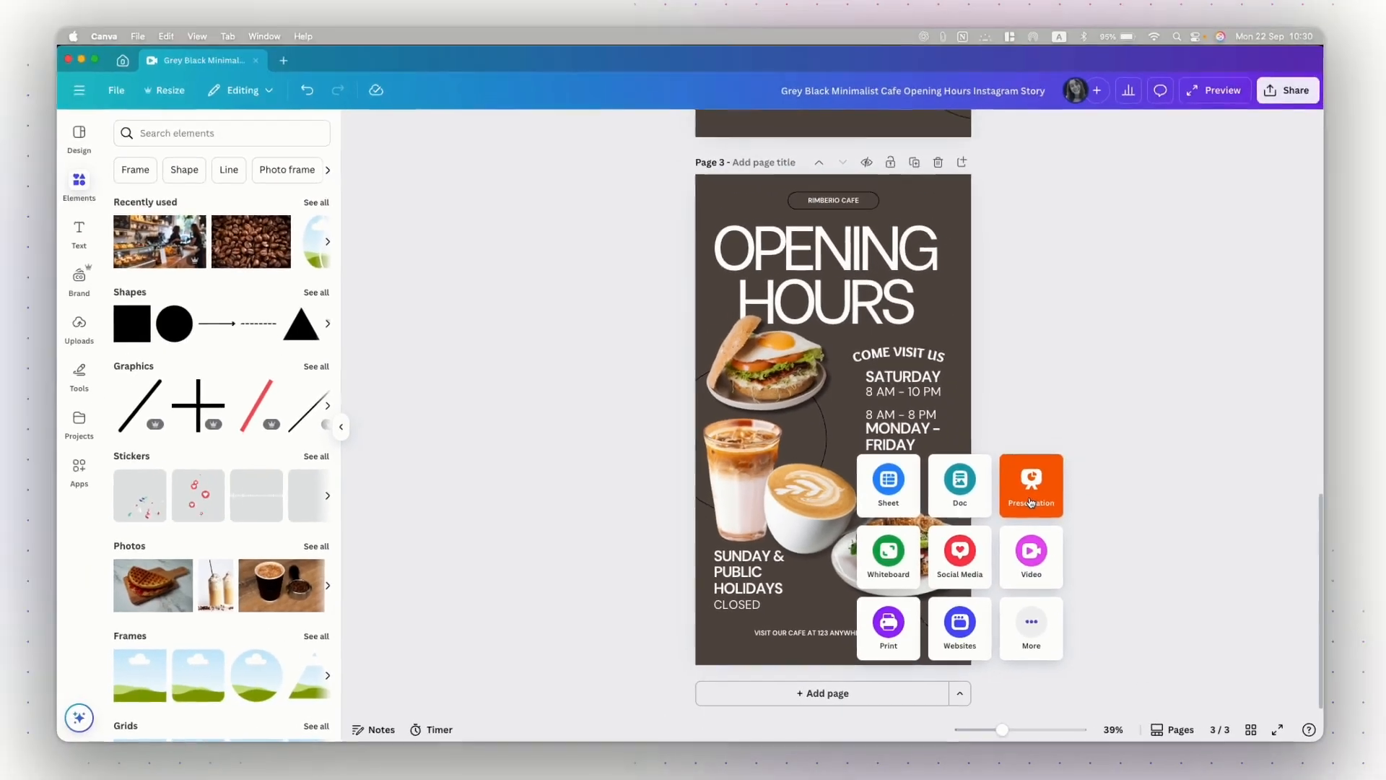
pyautogui.click(1028, 493)
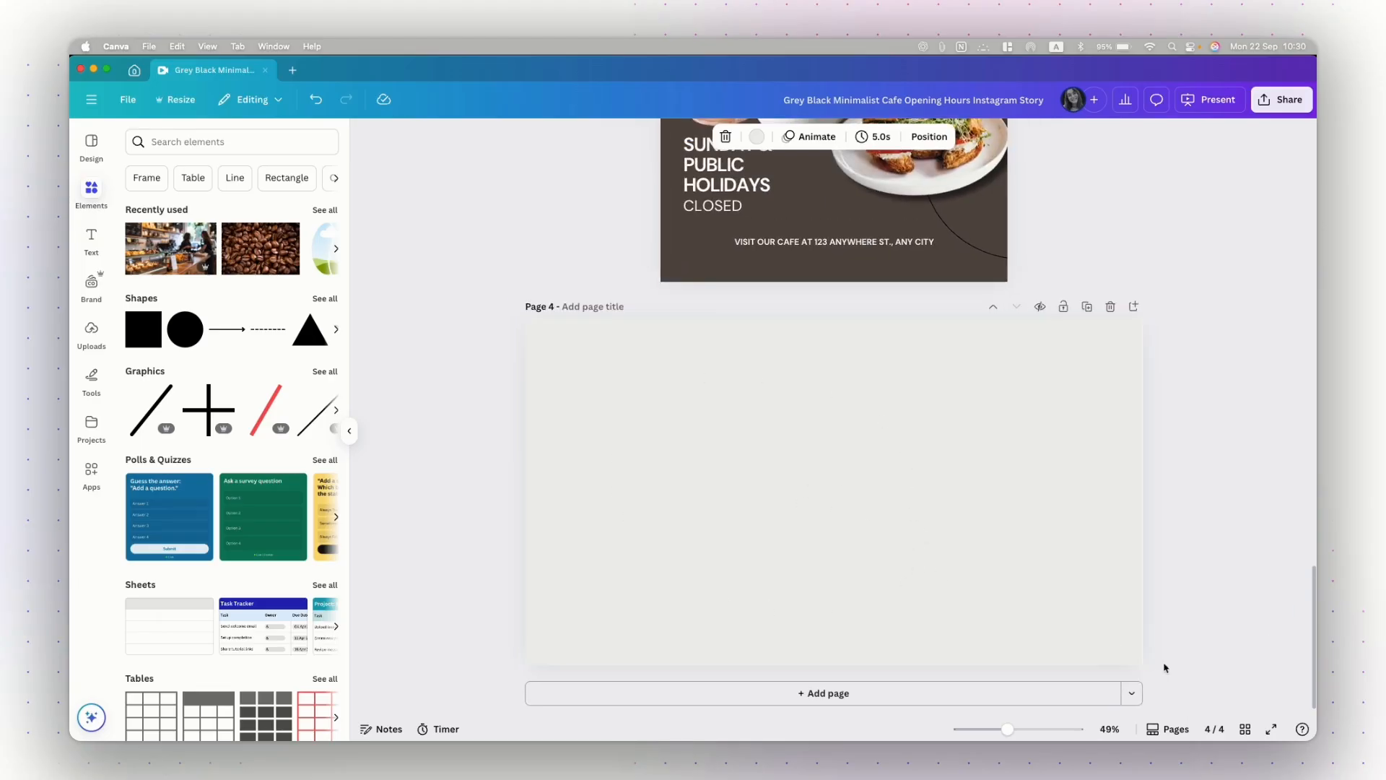
pyautogui.click(1132, 693)
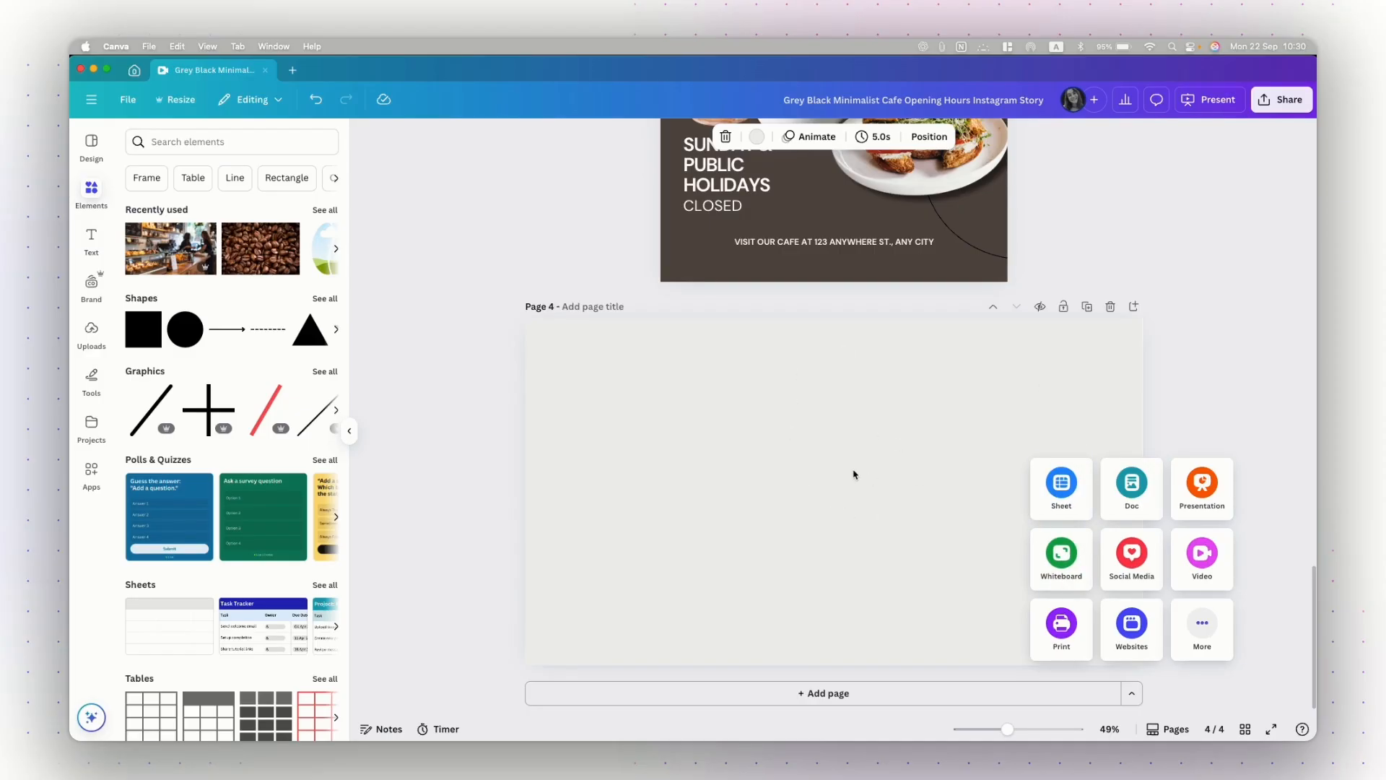
pyautogui.click(1059, 346)
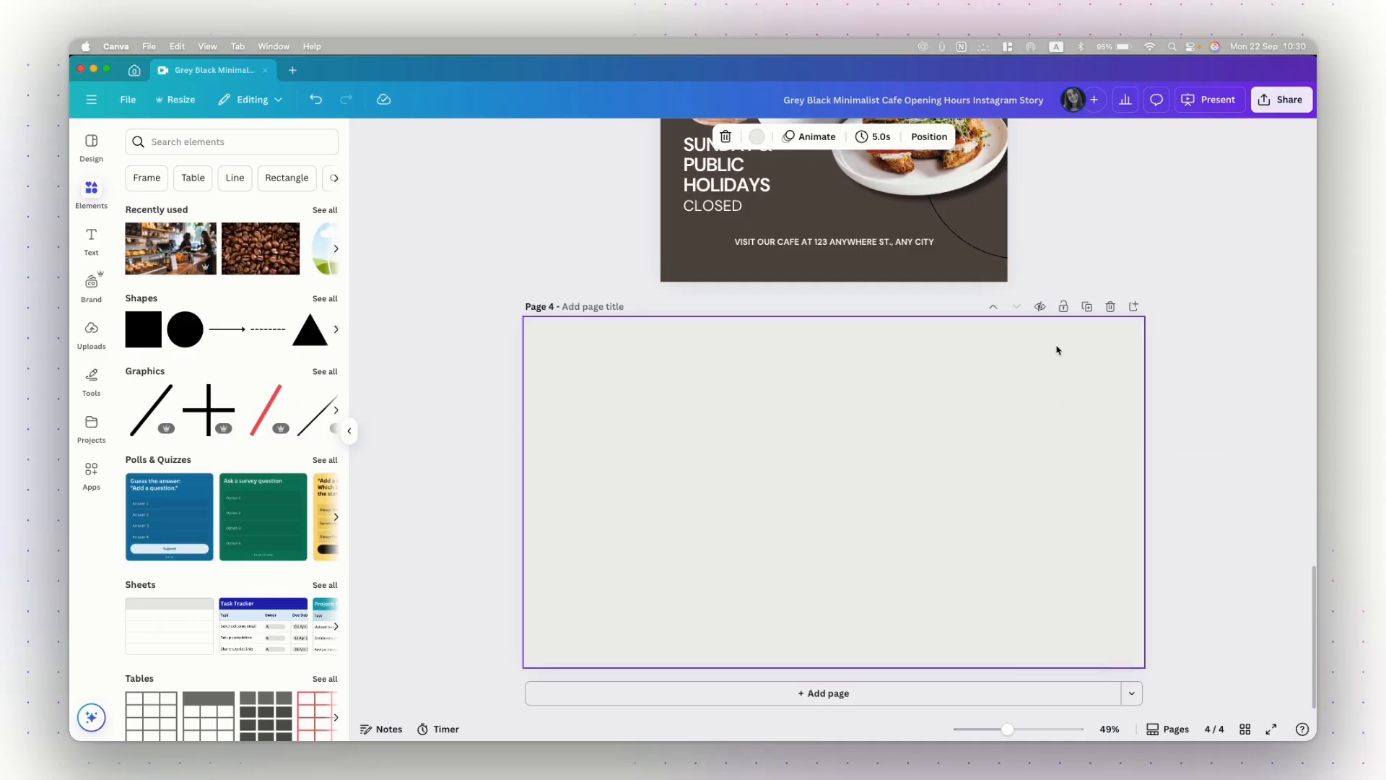
pyautogui.press('Delete')
# - Show all pages in the grid view and move the pale opening-hours page from first to second position
pyautogui.scroll(15, 1075, 352)
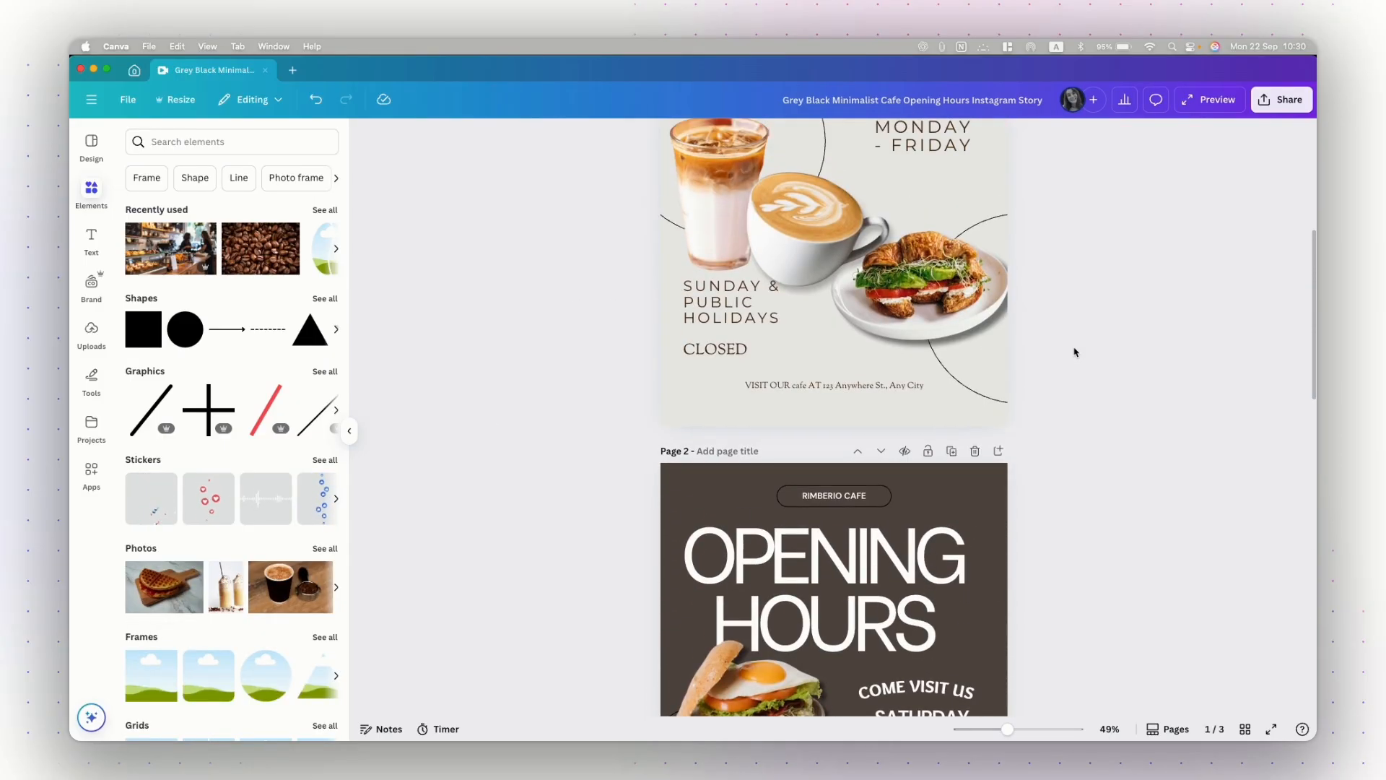
pyautogui.click(1245, 729)
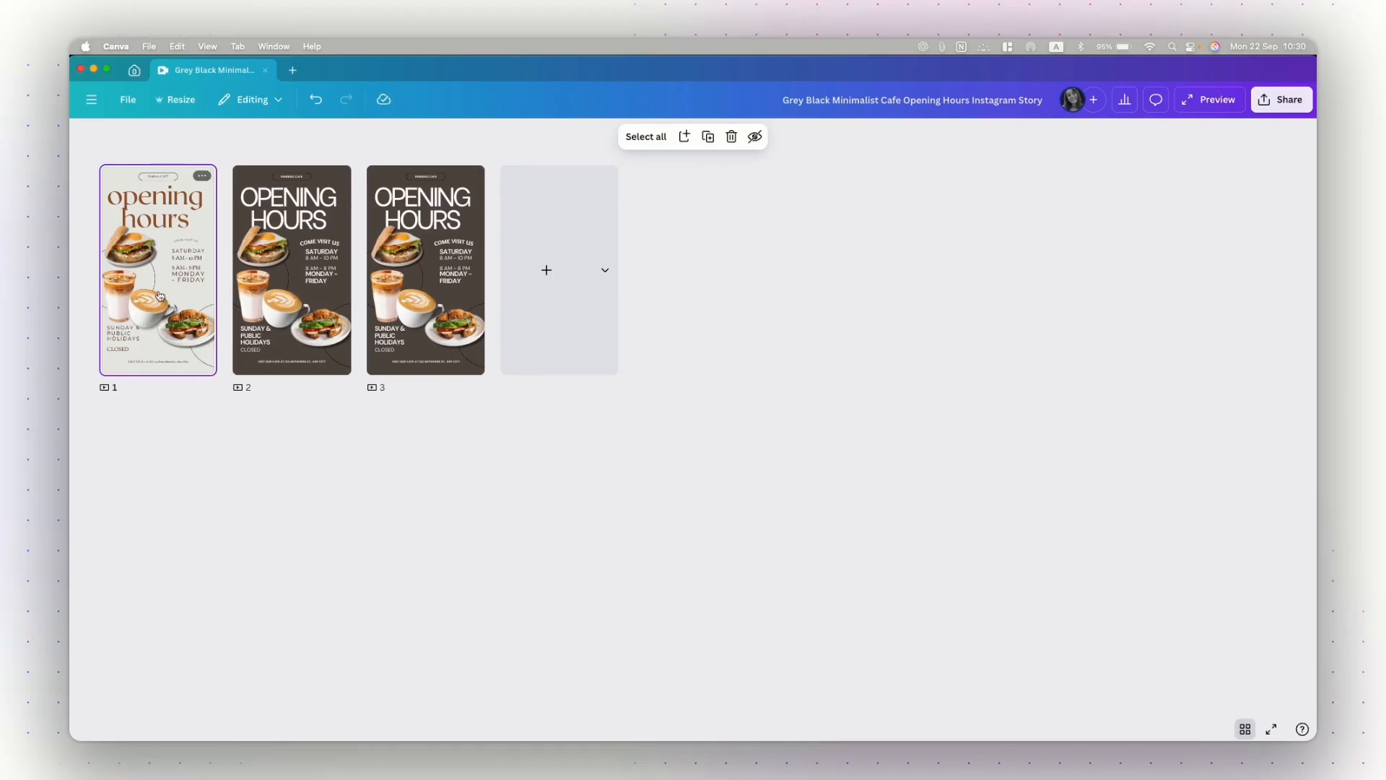
pyautogui.moveTo(162, 296); pyautogui.dragTo(296, 262)
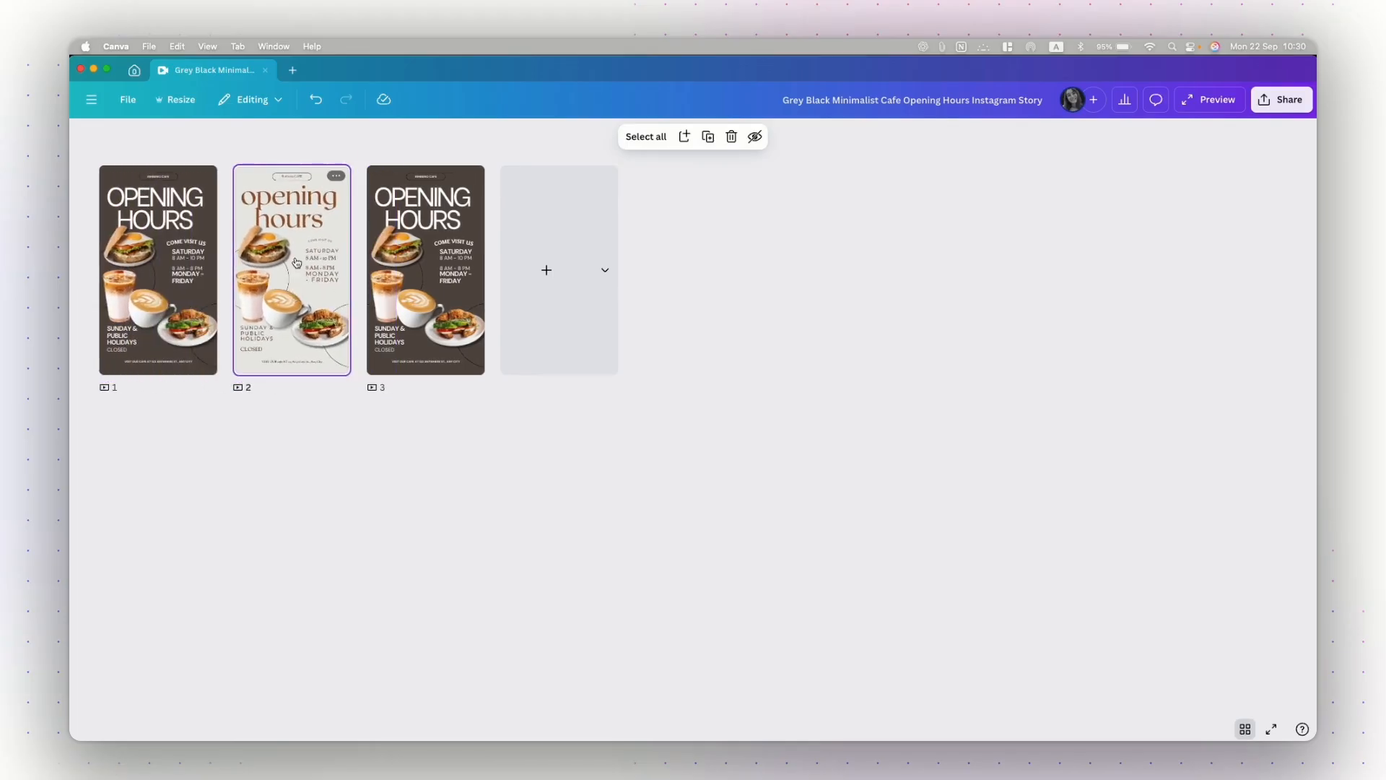
pyautogui.click(339, 176)
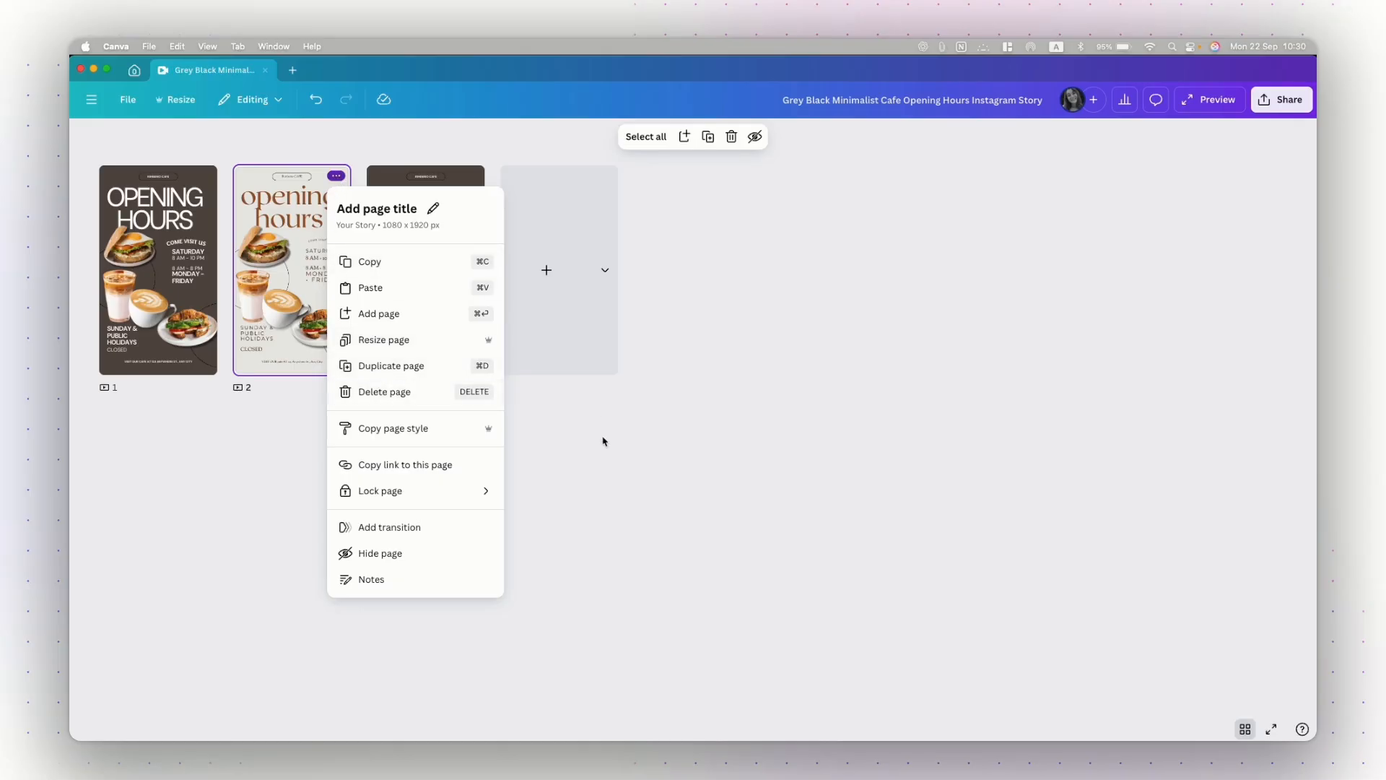
pyautogui.click(610, 468)
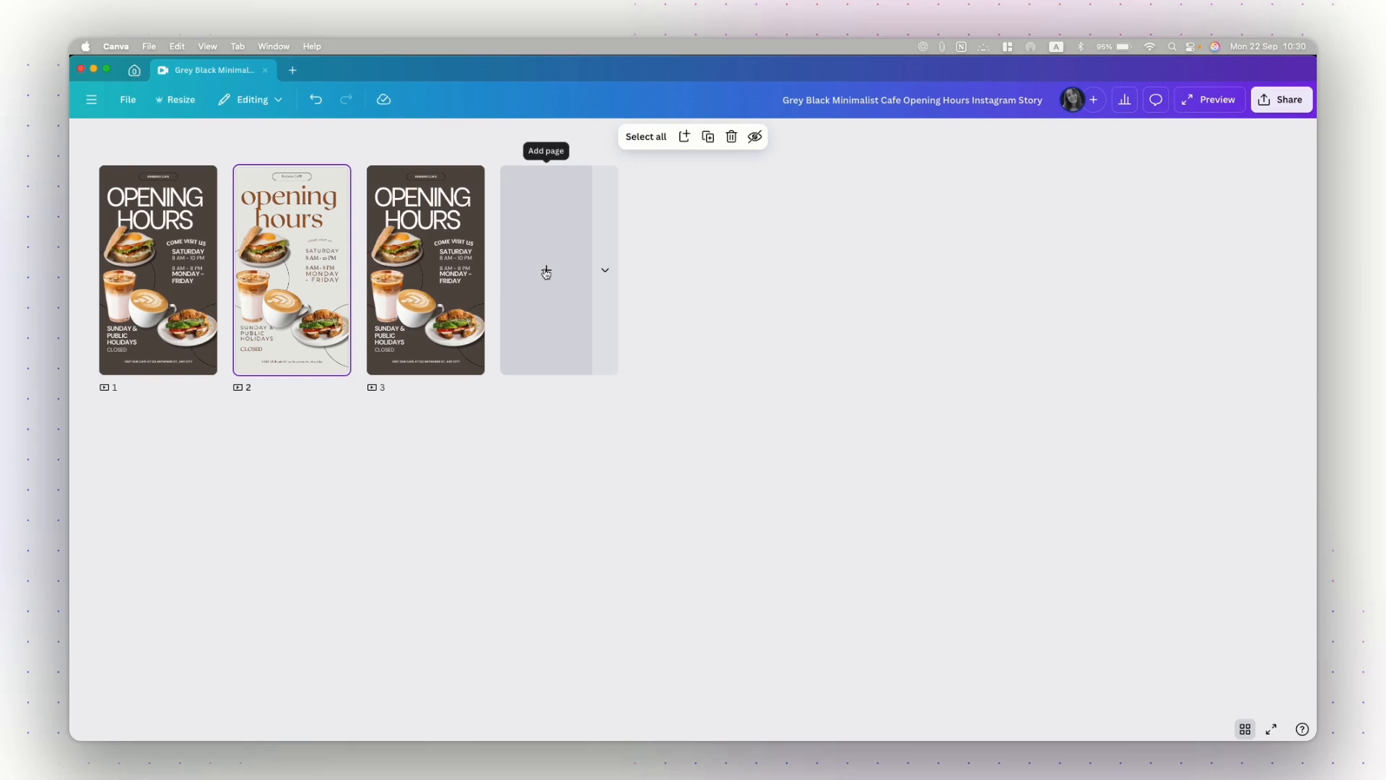
pyautogui.click(608, 281)
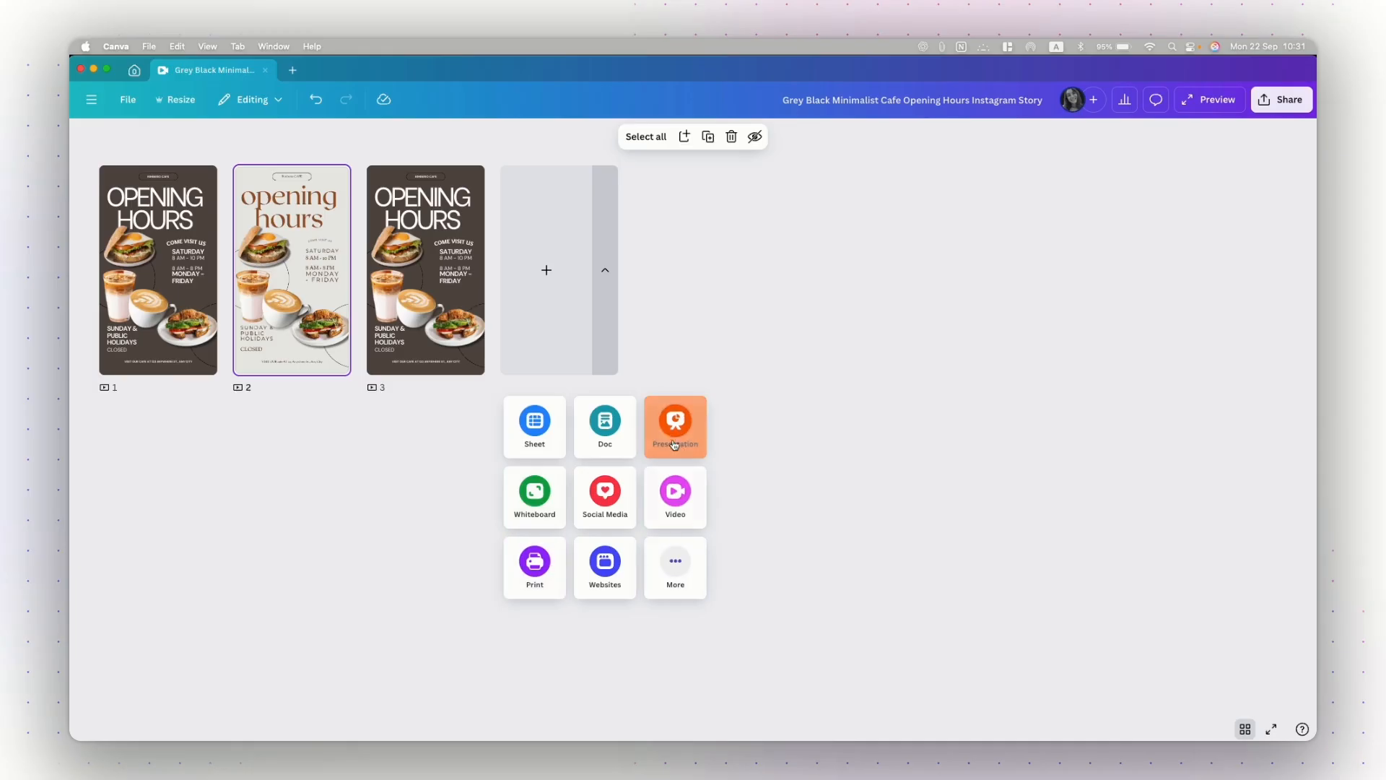
pyautogui.click(660, 294)
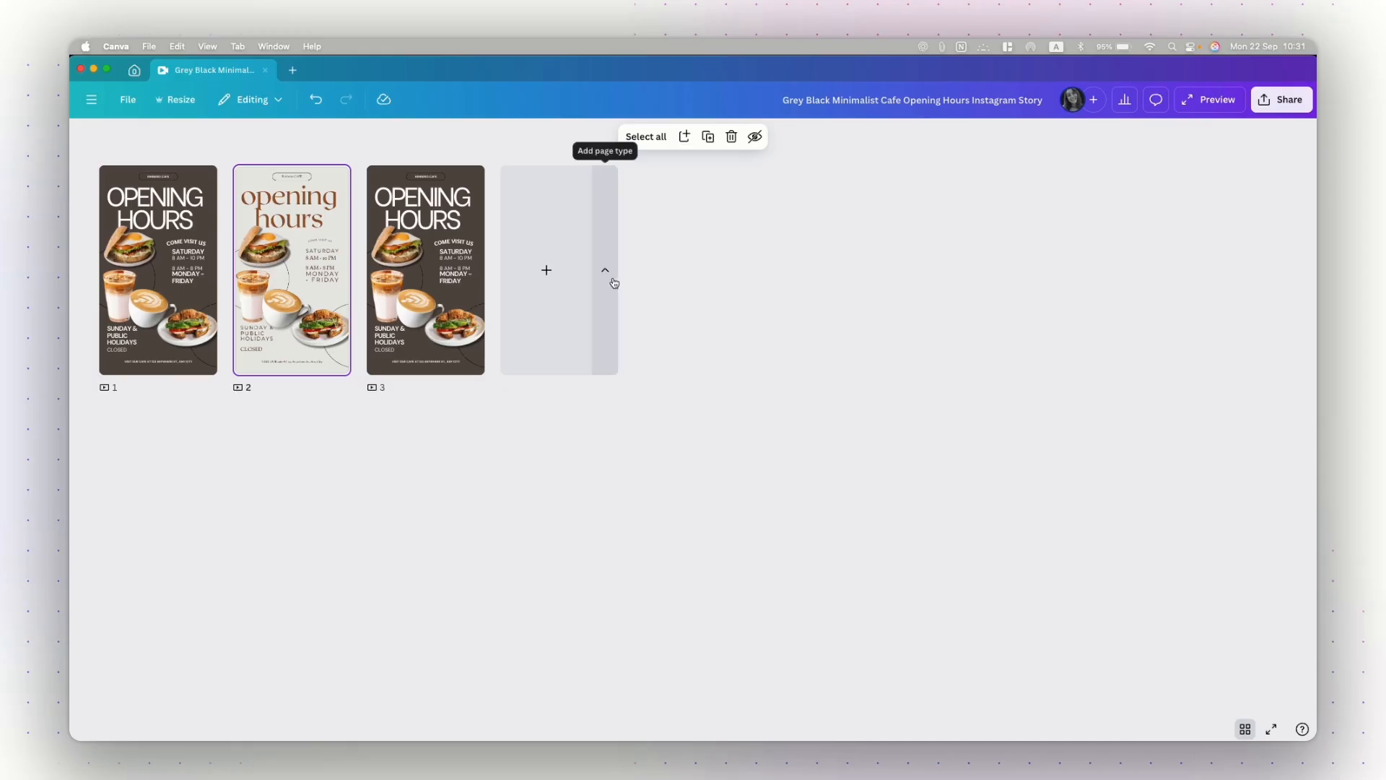
# - Open the pale opening-hours page from the grid in the editor and show the pages as plain thumbnails instead of a duration timeline
pyautogui.doubleClick(304, 276)
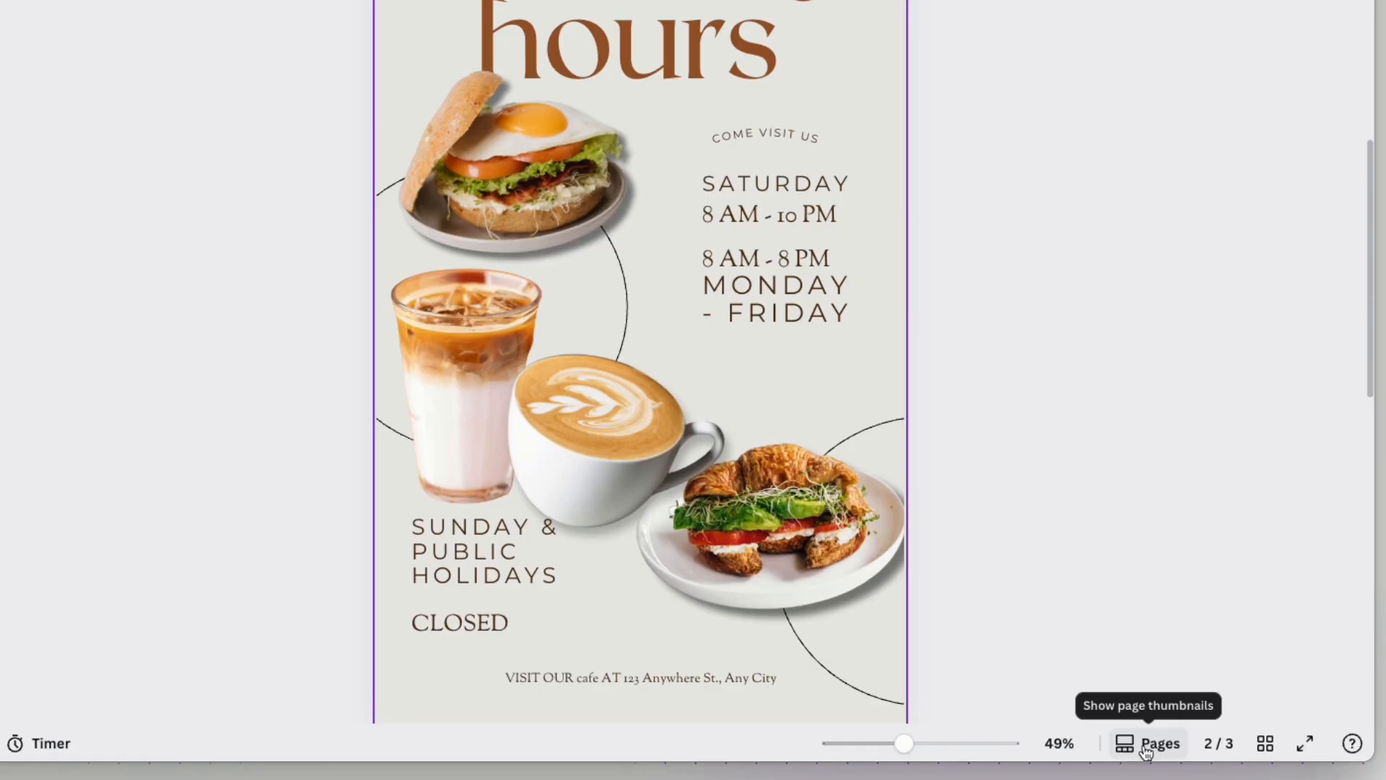
pyautogui.click(1148, 744)
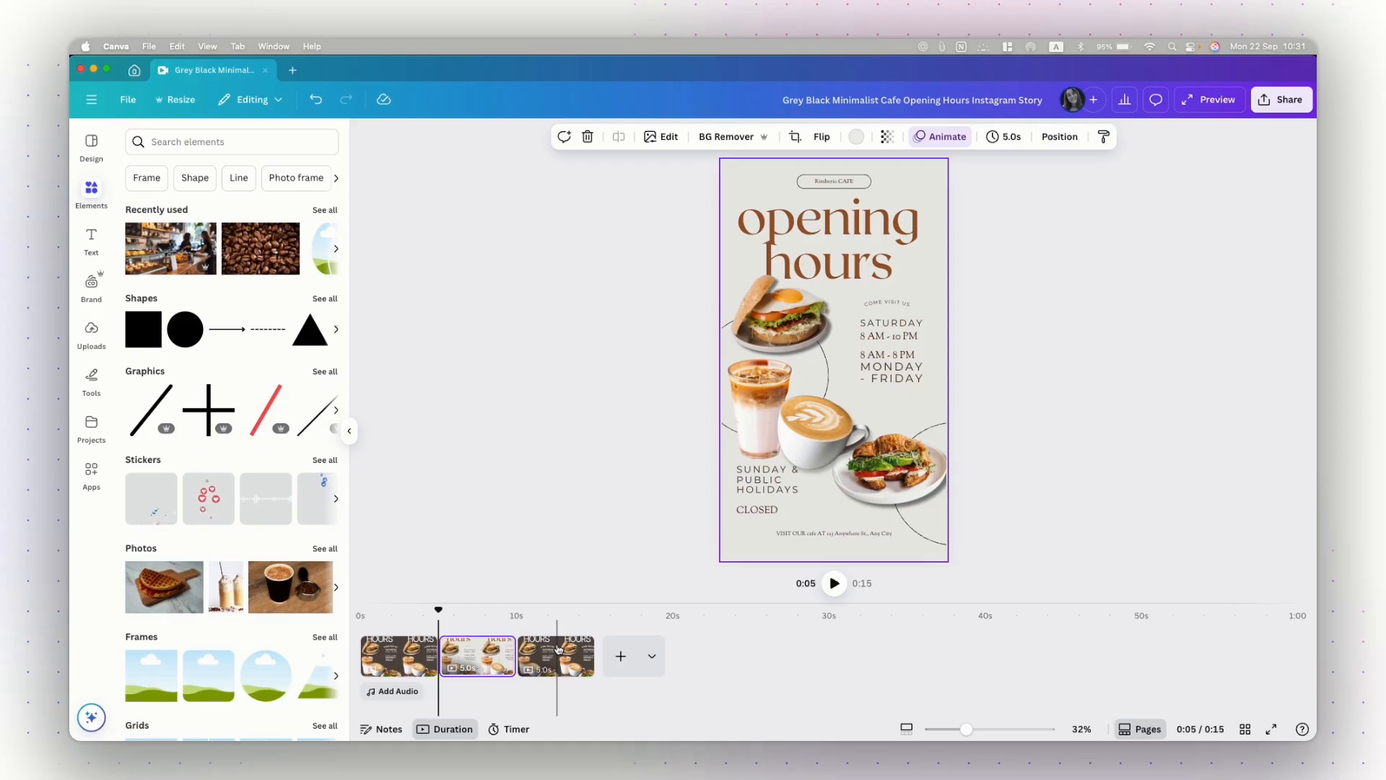
pyautogui.click(442, 729)
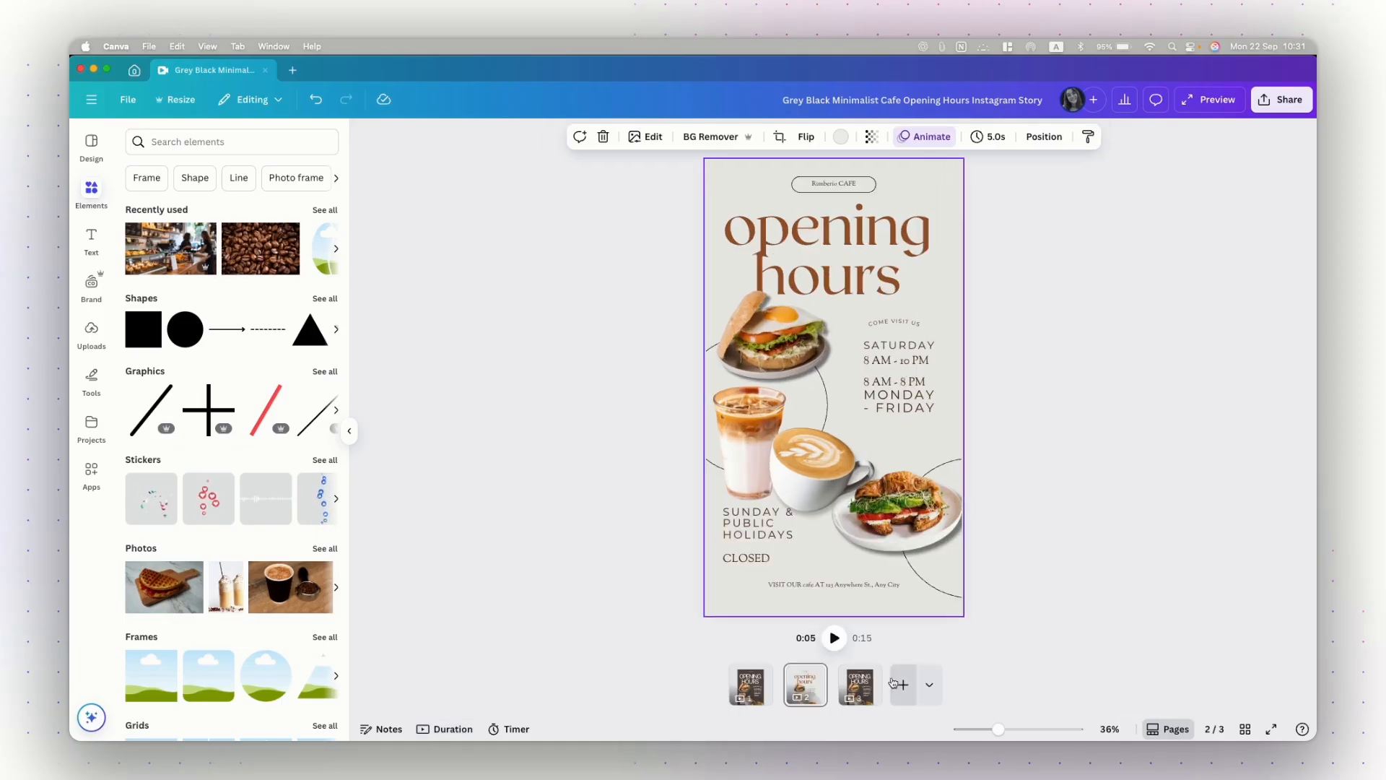
# - Browse the three page thumbnails, return to the dark first page and look through its page options
pyautogui.click(743, 695)
pyautogui.click(801, 689)
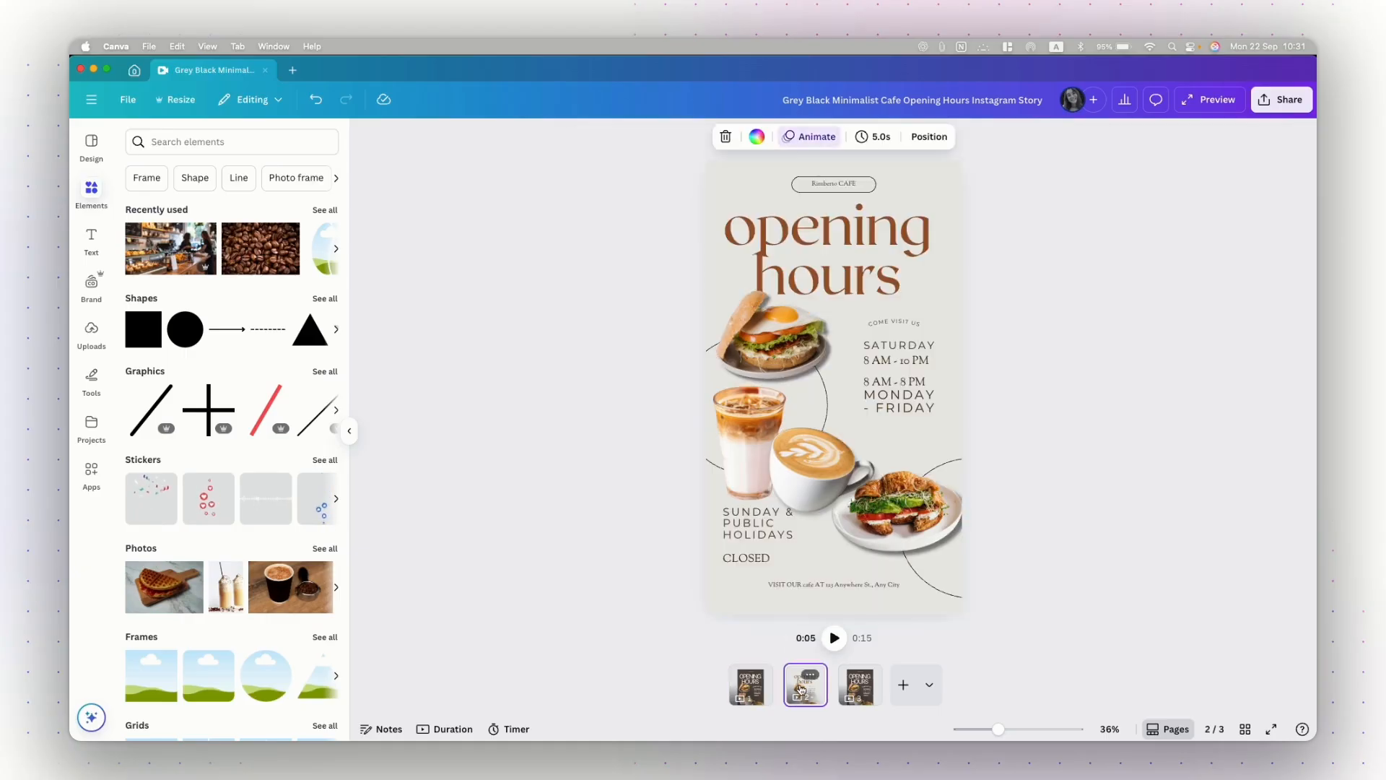
pyautogui.click(861, 690)
pyautogui.click(805, 689)
pyautogui.click(758, 692)
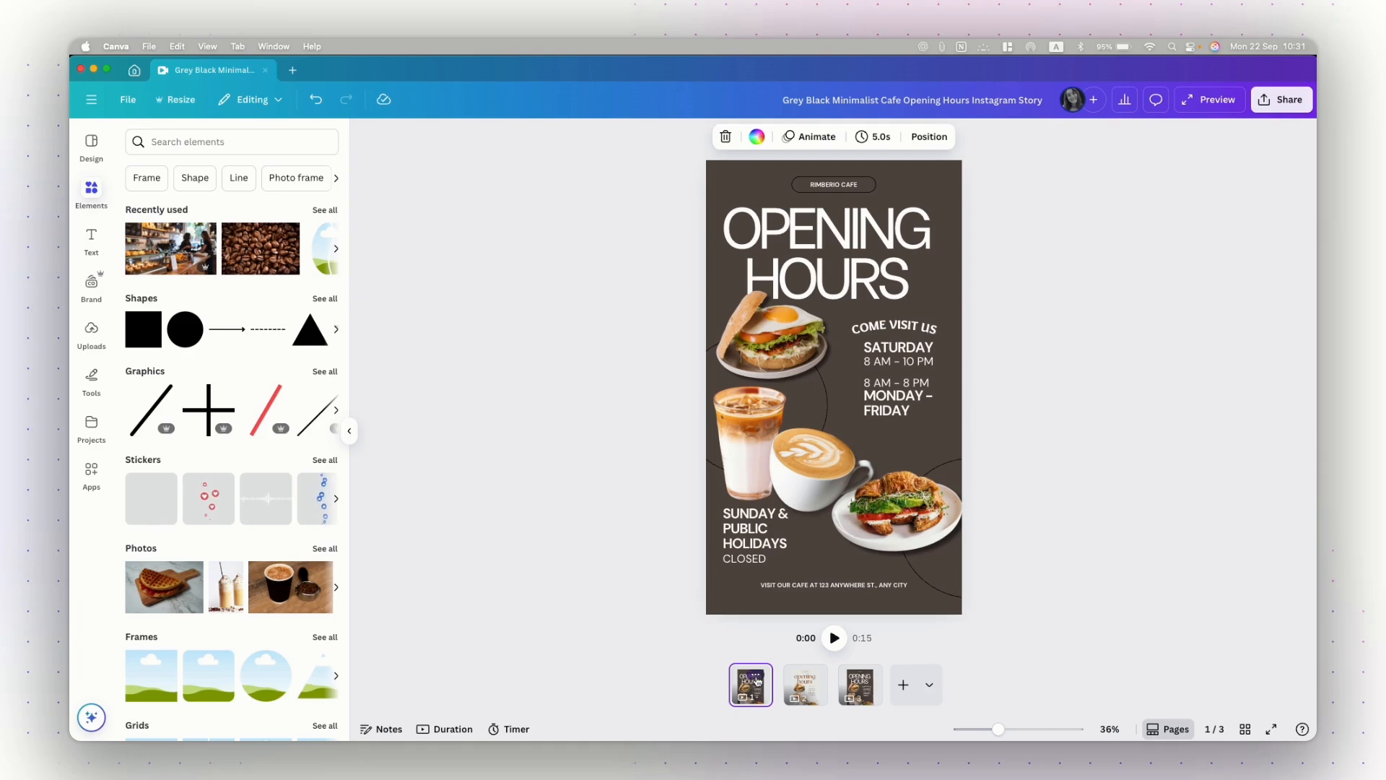
pyautogui.click(758, 679)
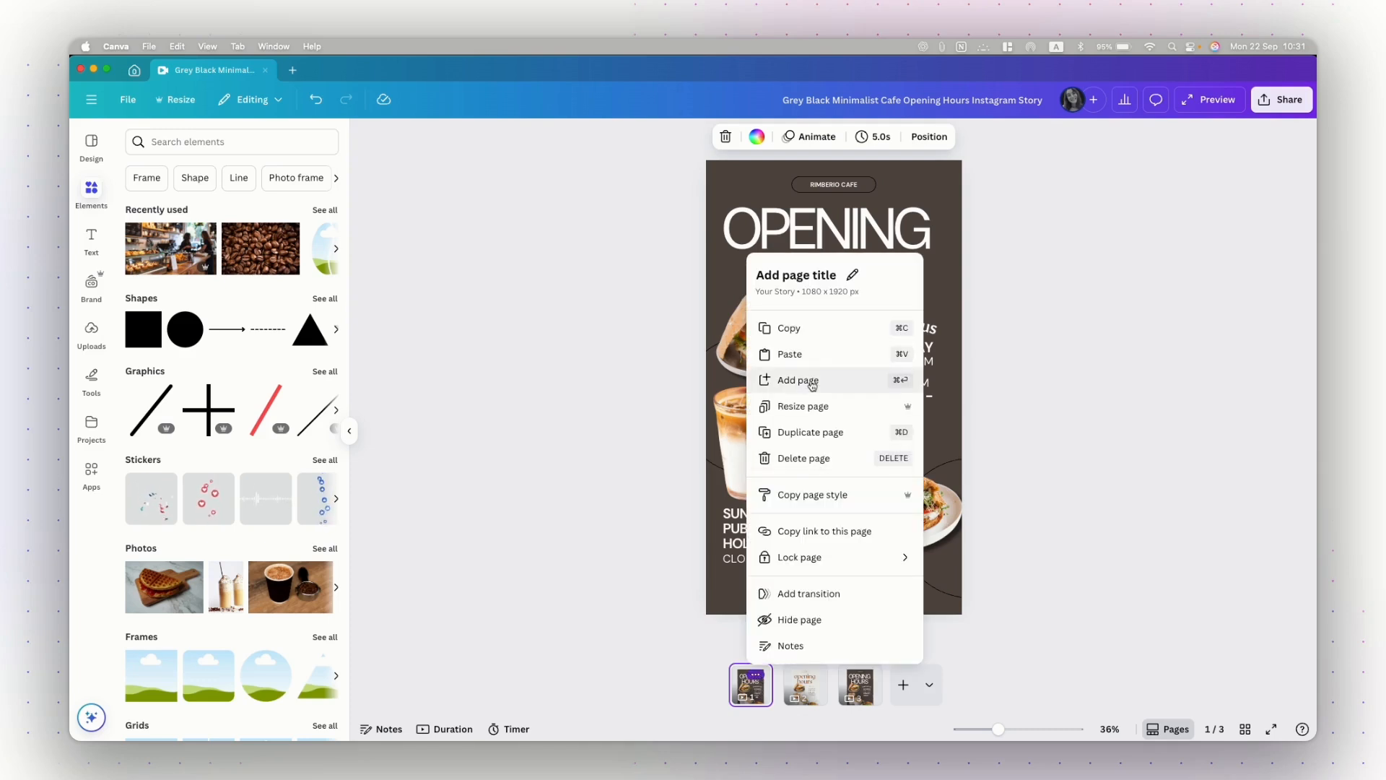
pyautogui.click(605, 591)
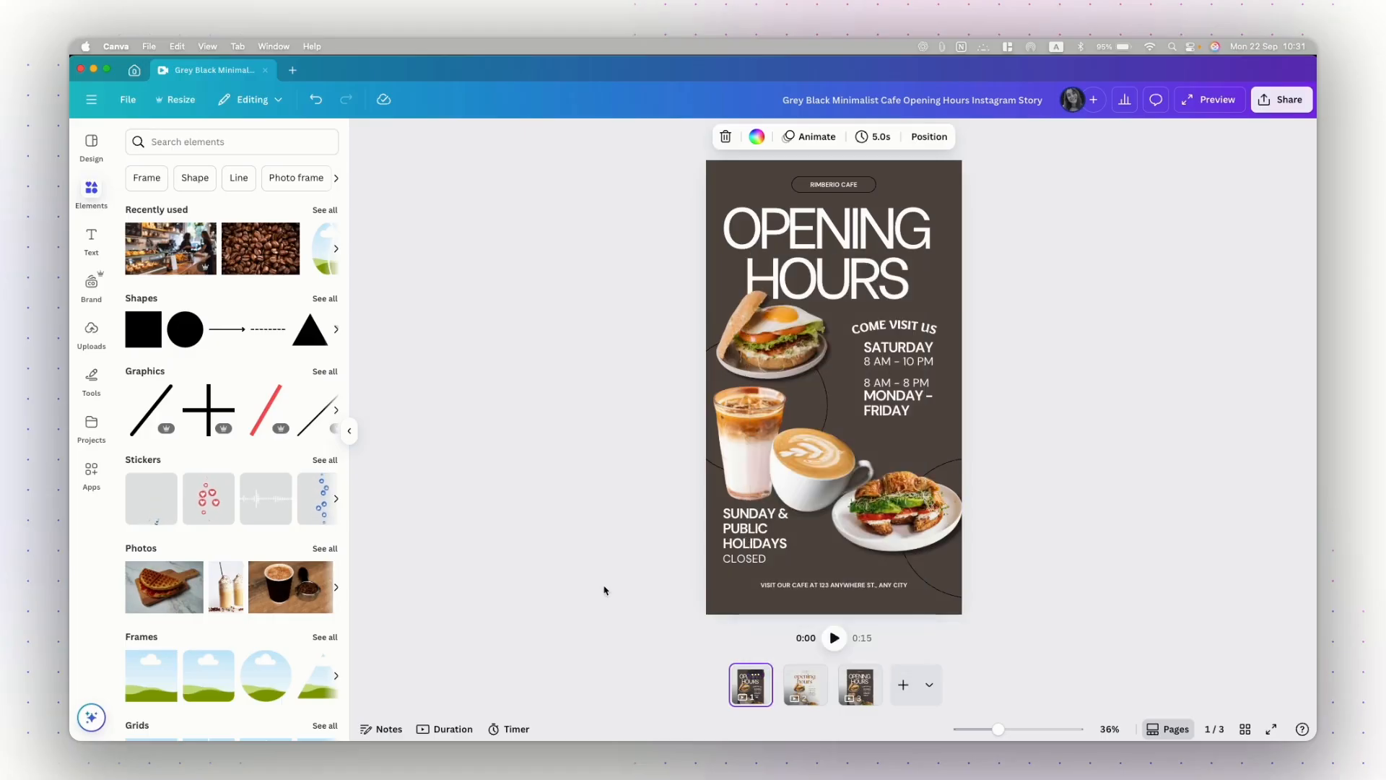
# - Show the duration timeline for the pages, play the story in the full-screen preview and exit it
pyautogui.click(443, 731)
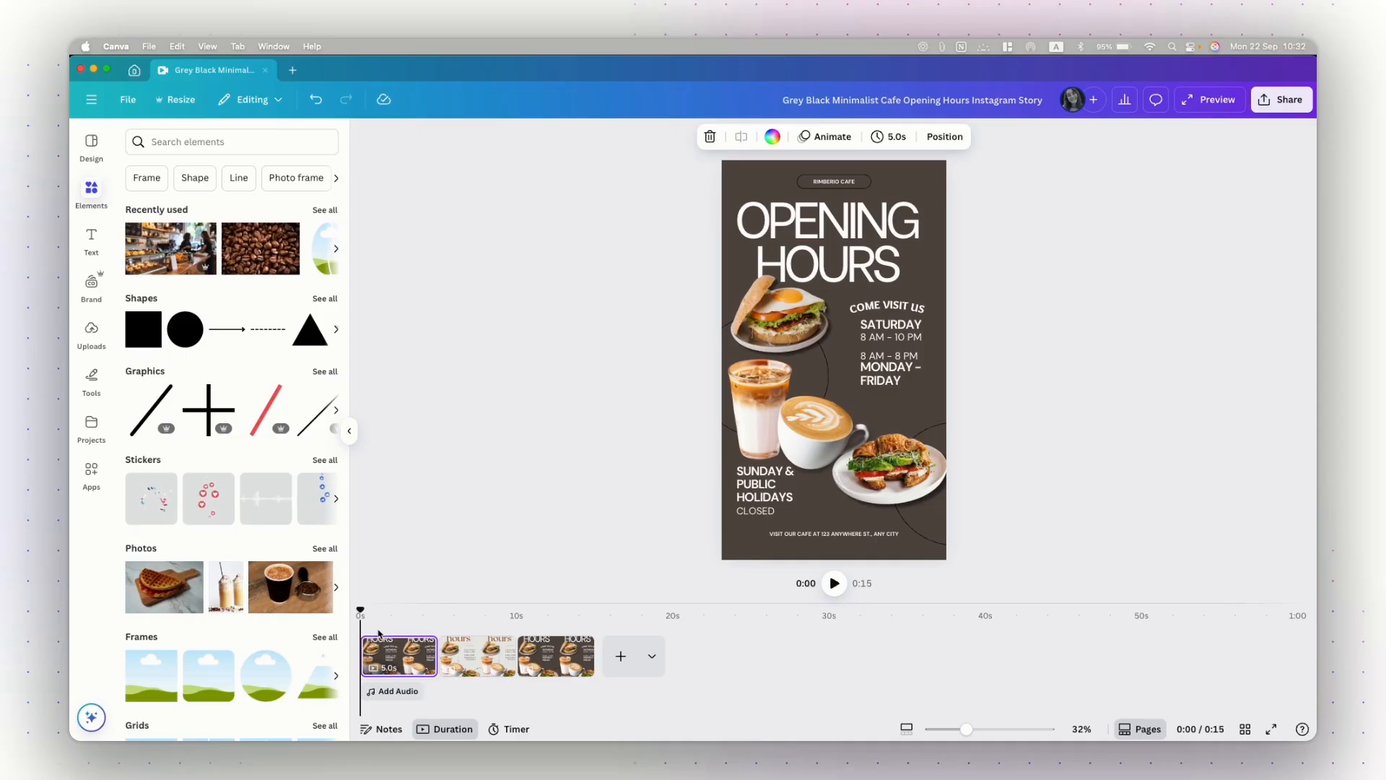
pyautogui.moveTo(437, 648)
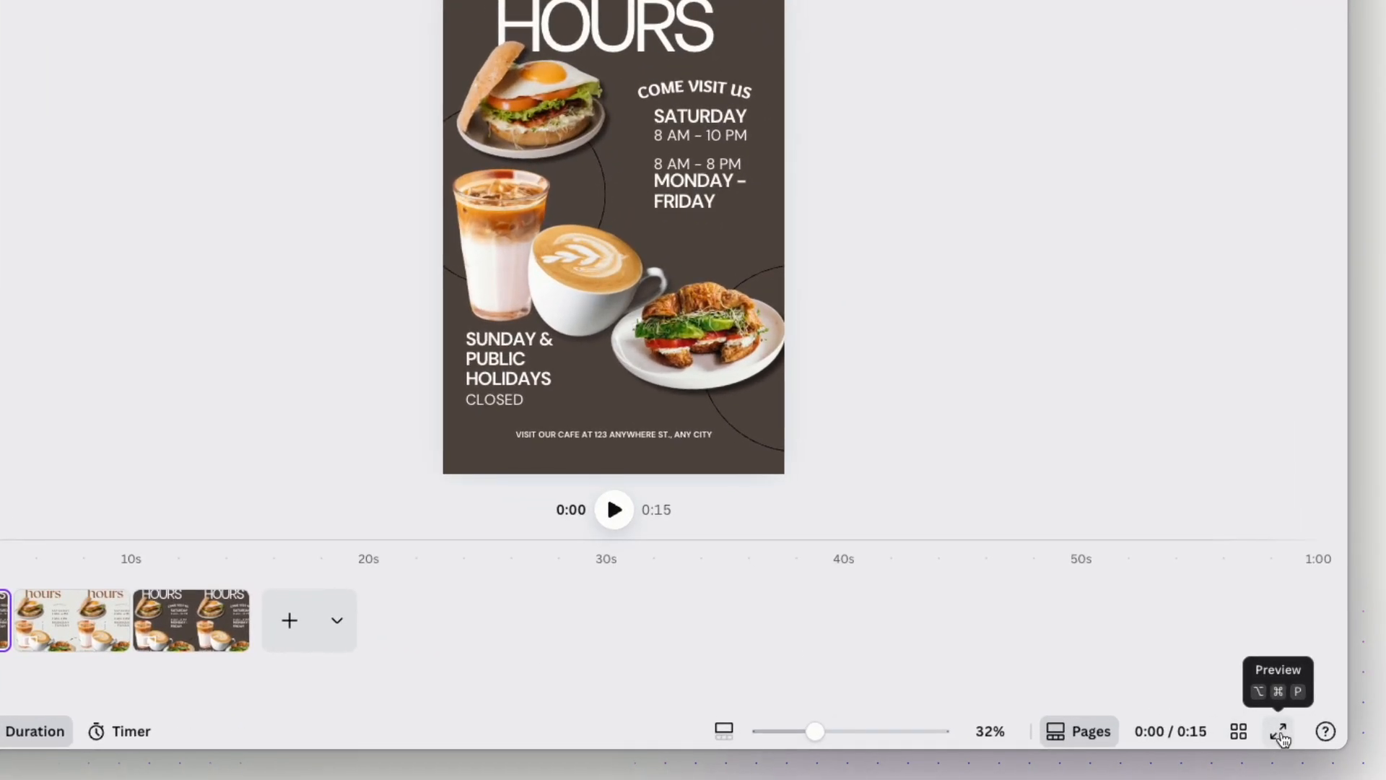
pyautogui.click(1281, 733)
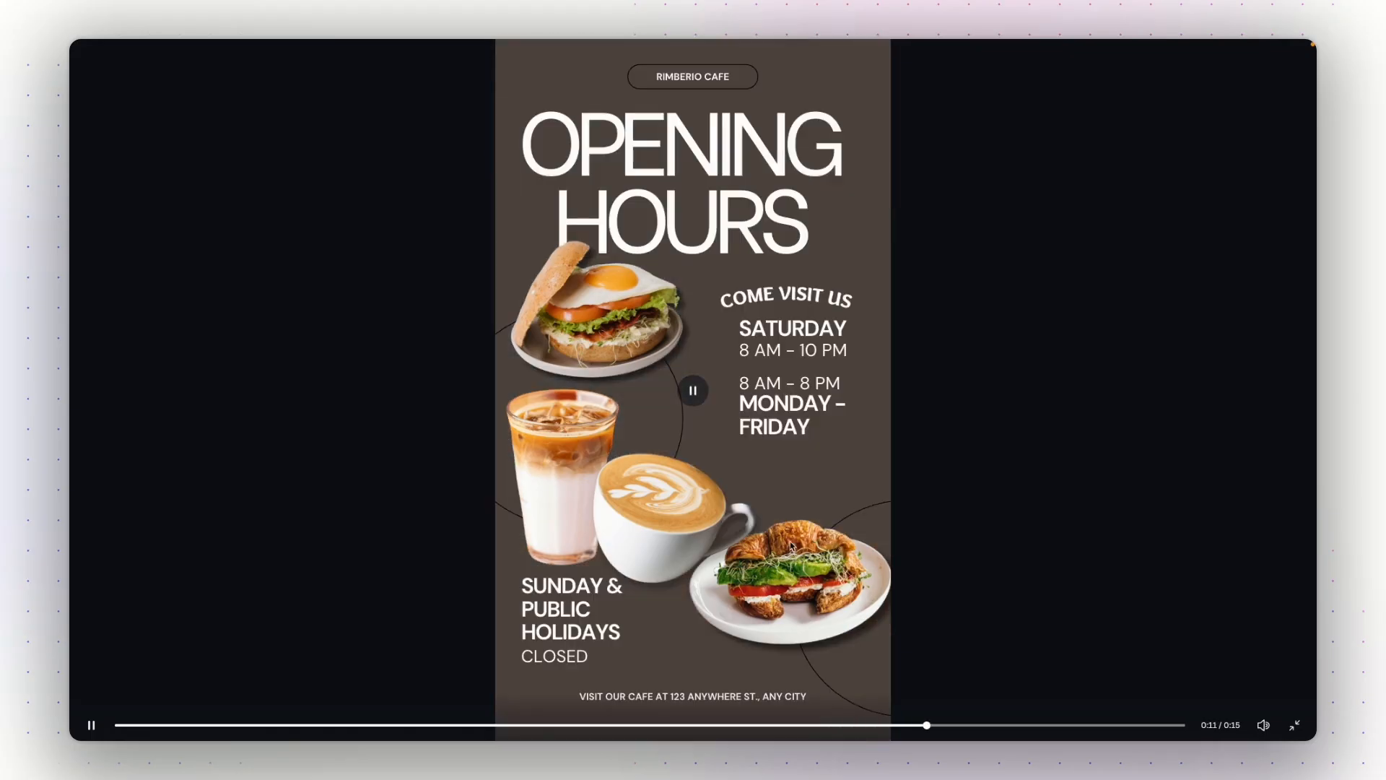
pyautogui.press('Escape')
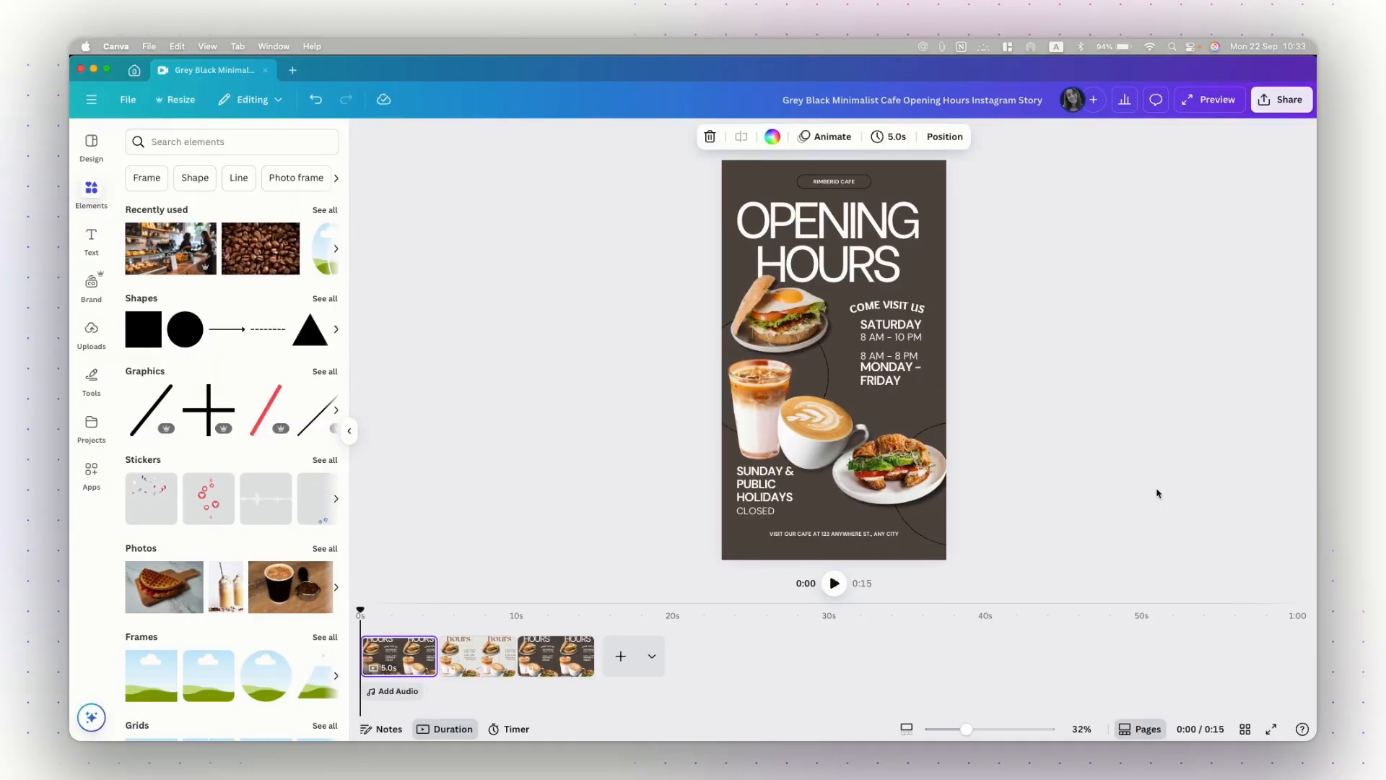
# - Set the design's sharing access to anyone with the link and review the edit, comment and view permission choices
pyautogui.click(1282, 101)
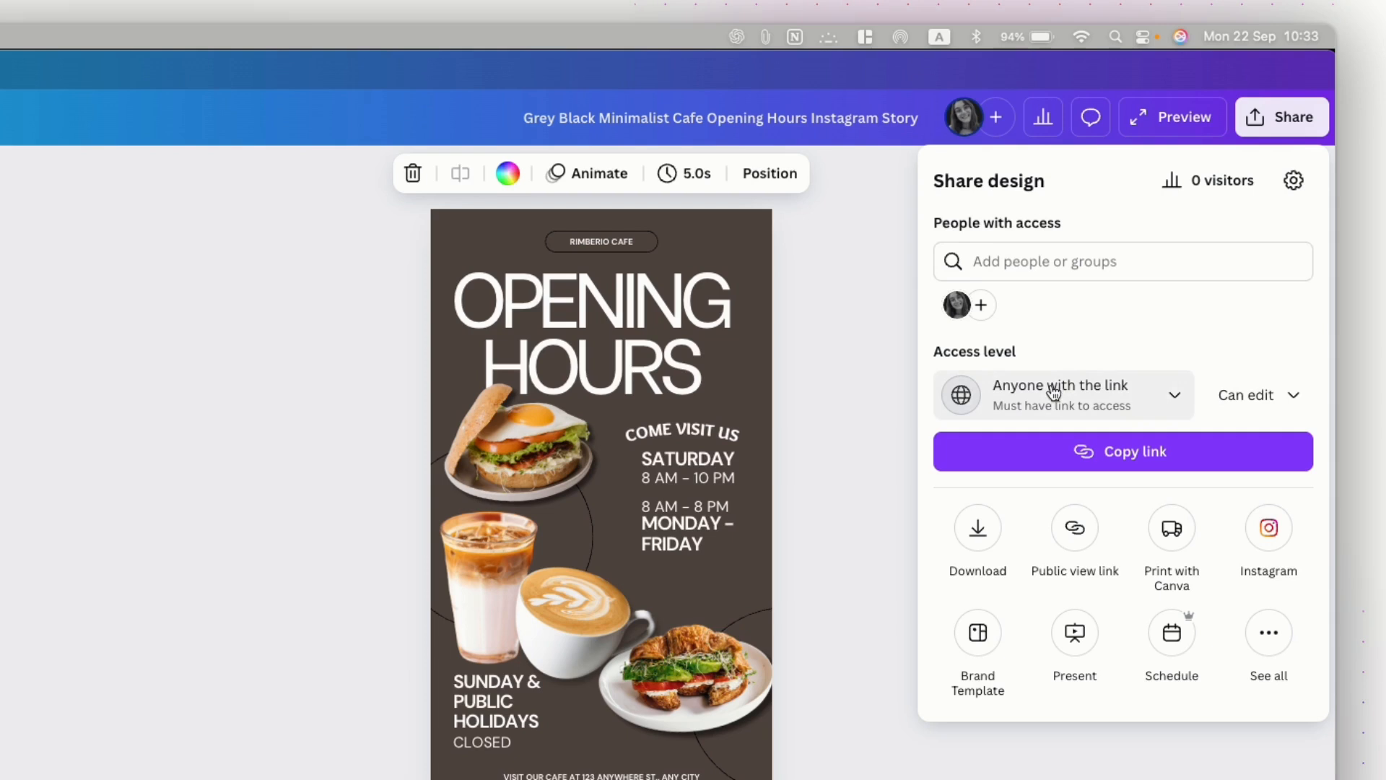
pyautogui.click(1175, 395)
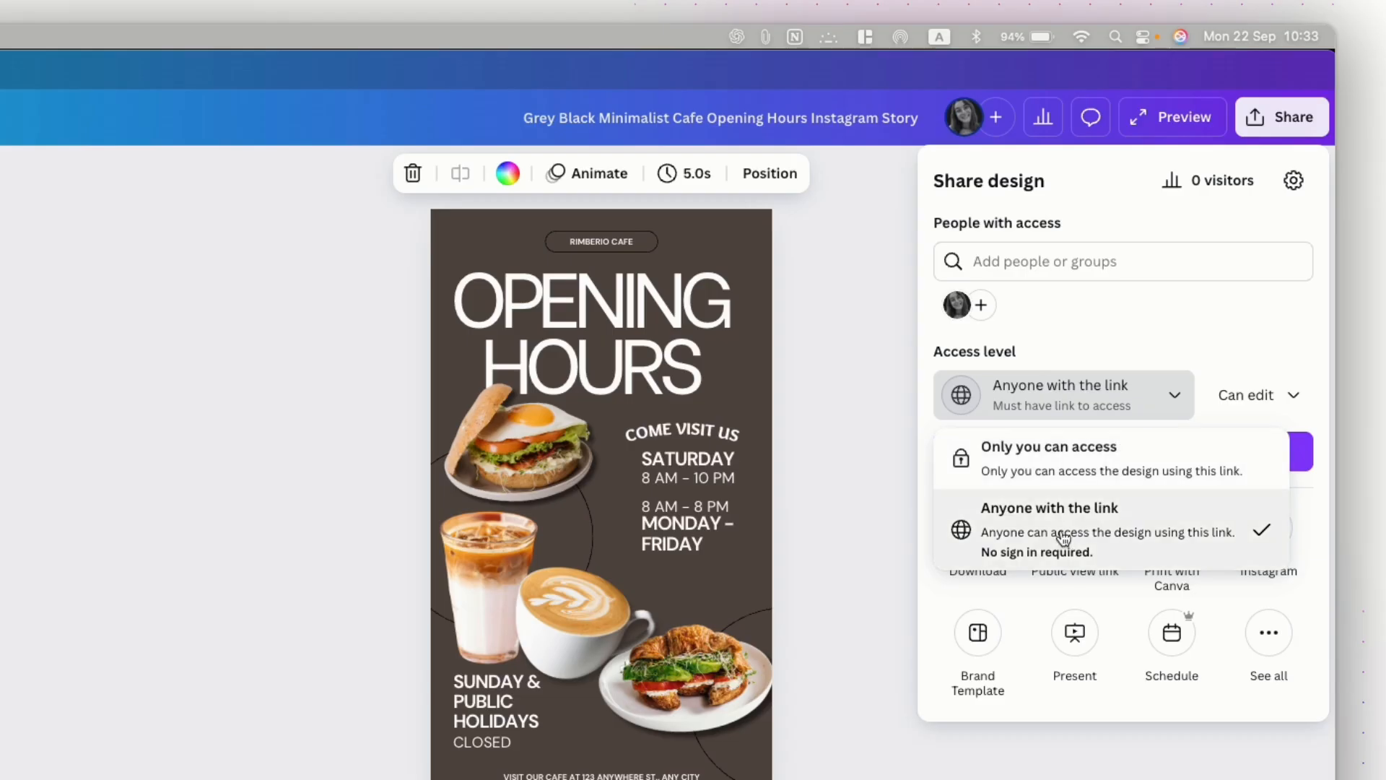
pyautogui.click(1039, 535)
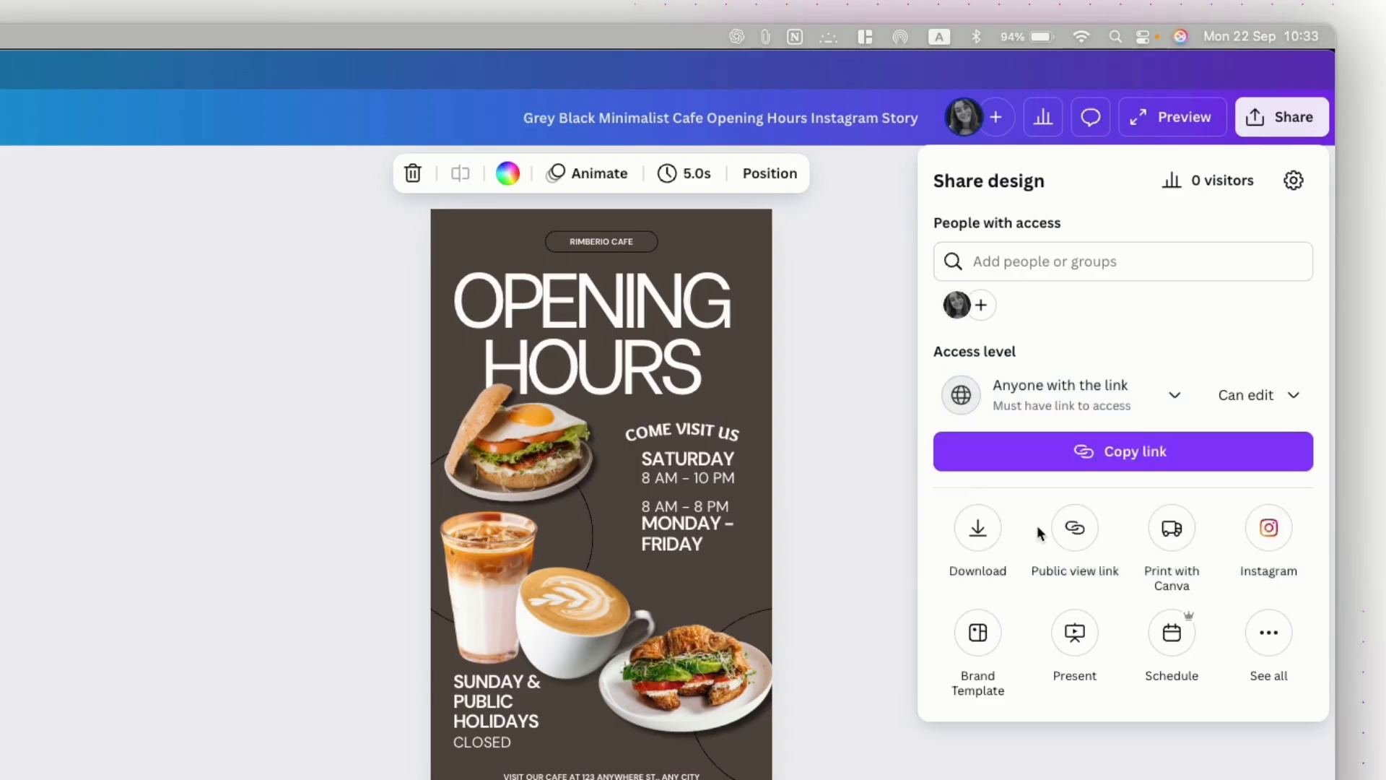
pyautogui.click(1256, 399)
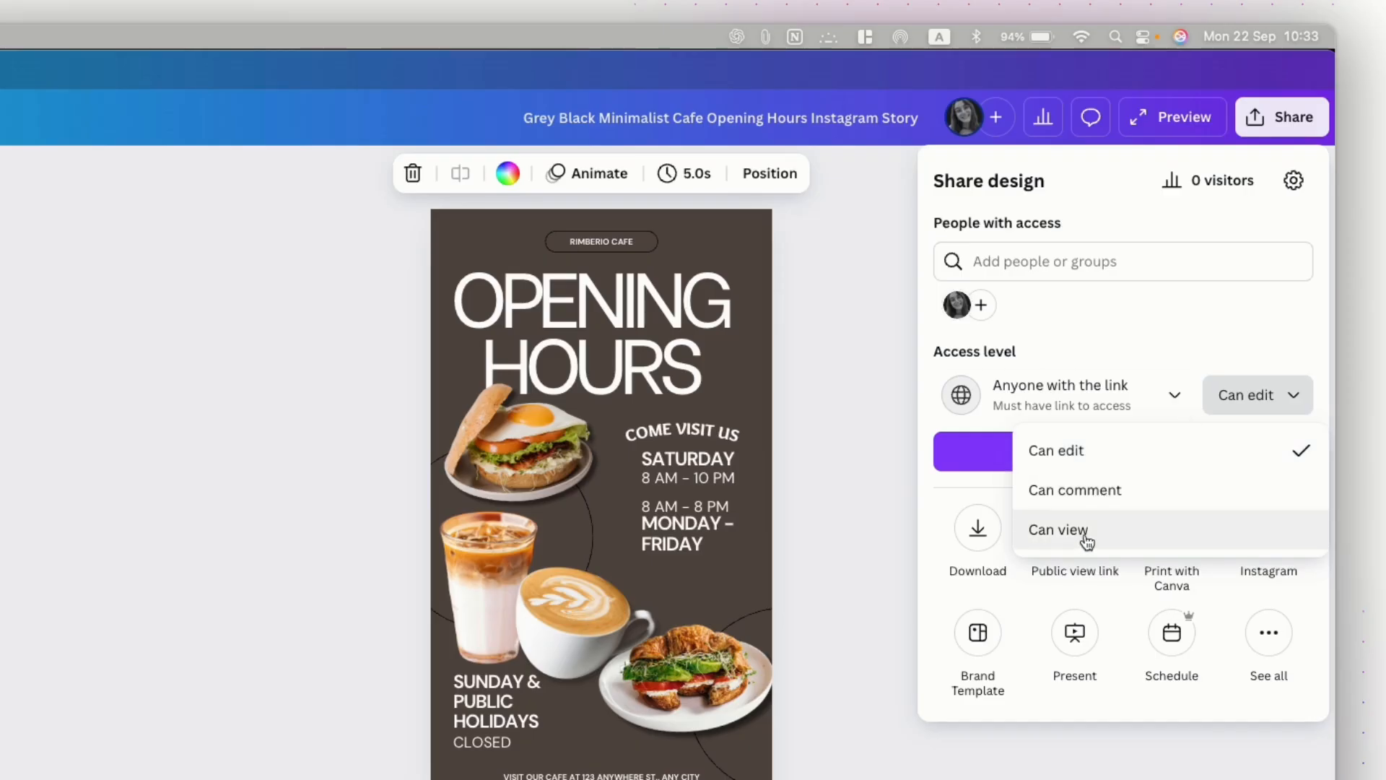
pyautogui.click(1216, 326)
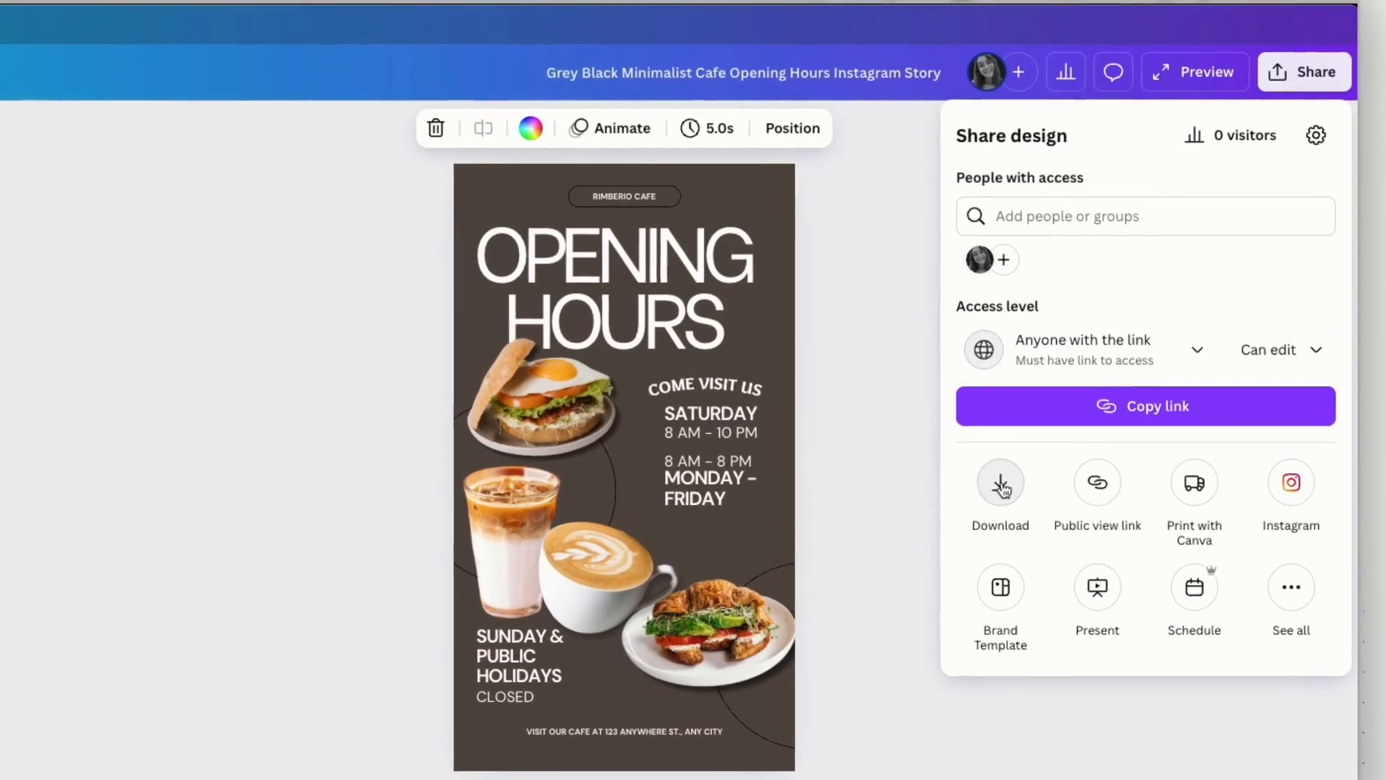
# - Open the download settings and set the file type to PNG
pyautogui.click(1031, 450)
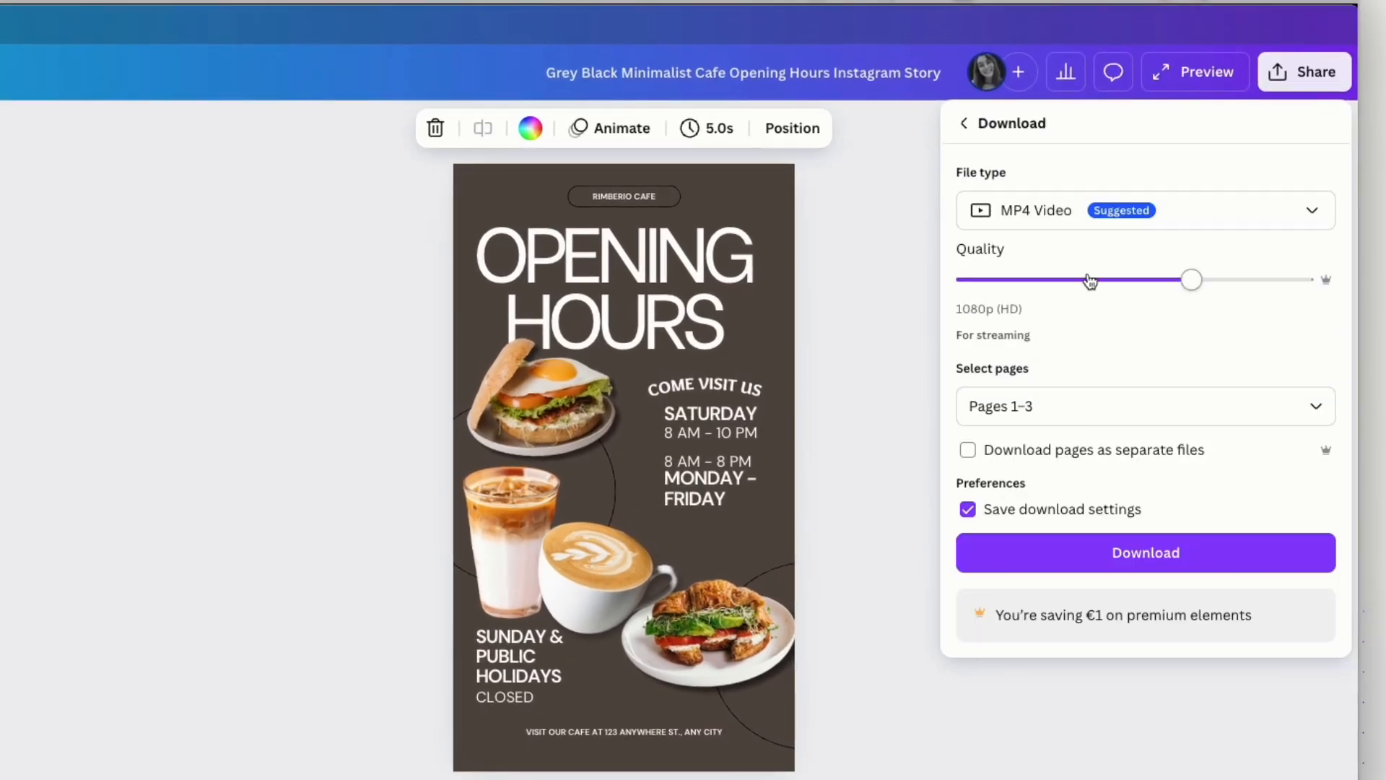
pyautogui.click(1056, 224)
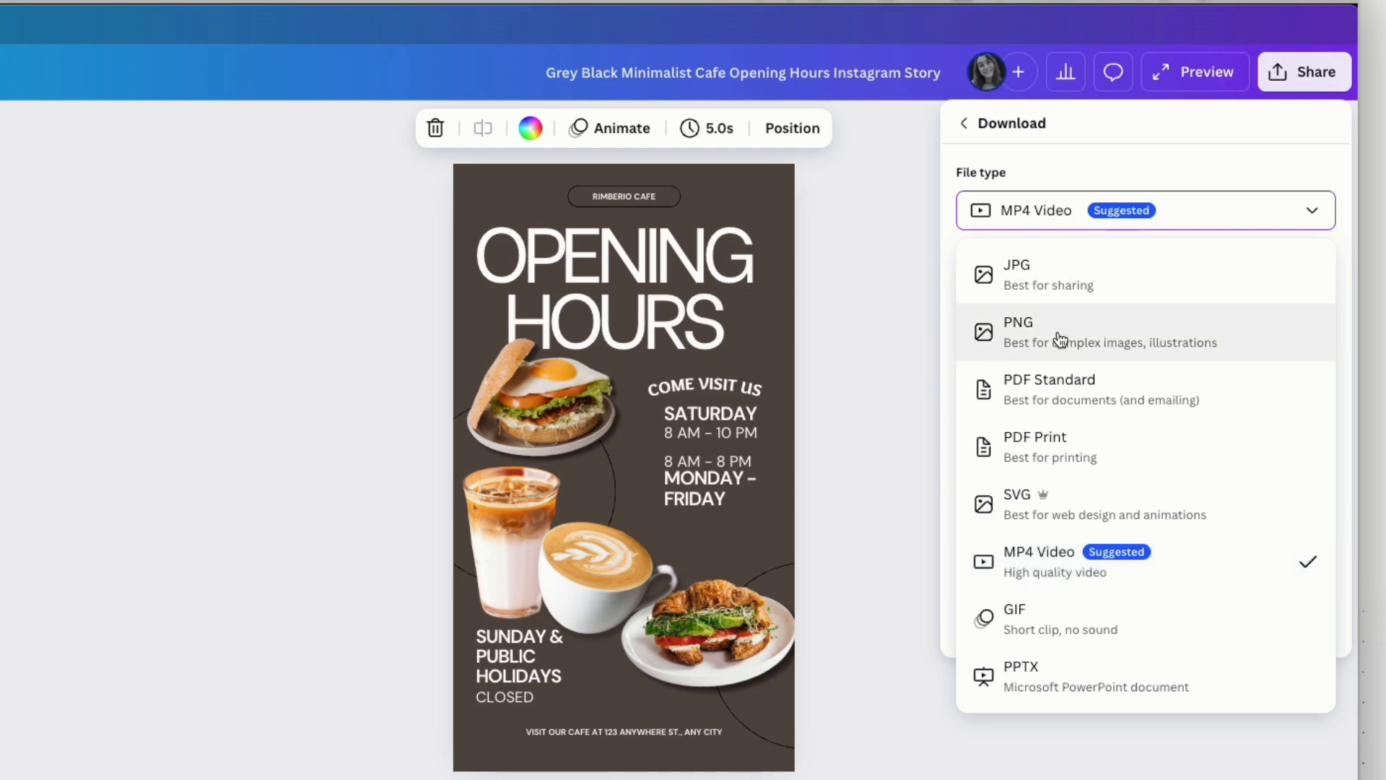
pyautogui.click(1016, 338)
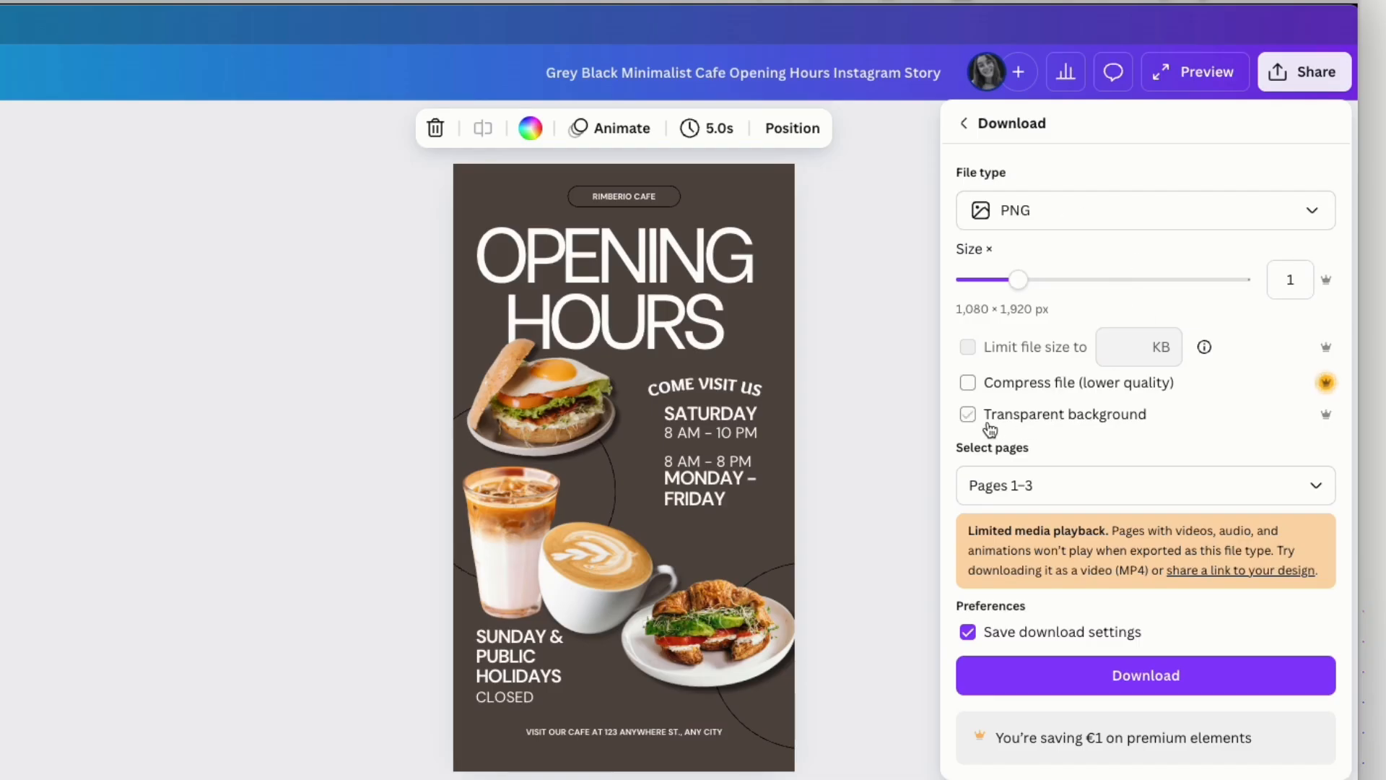
# - Set the download file type to MP4 Video and review the page selection without changing it
pyautogui.click(1075, 225)
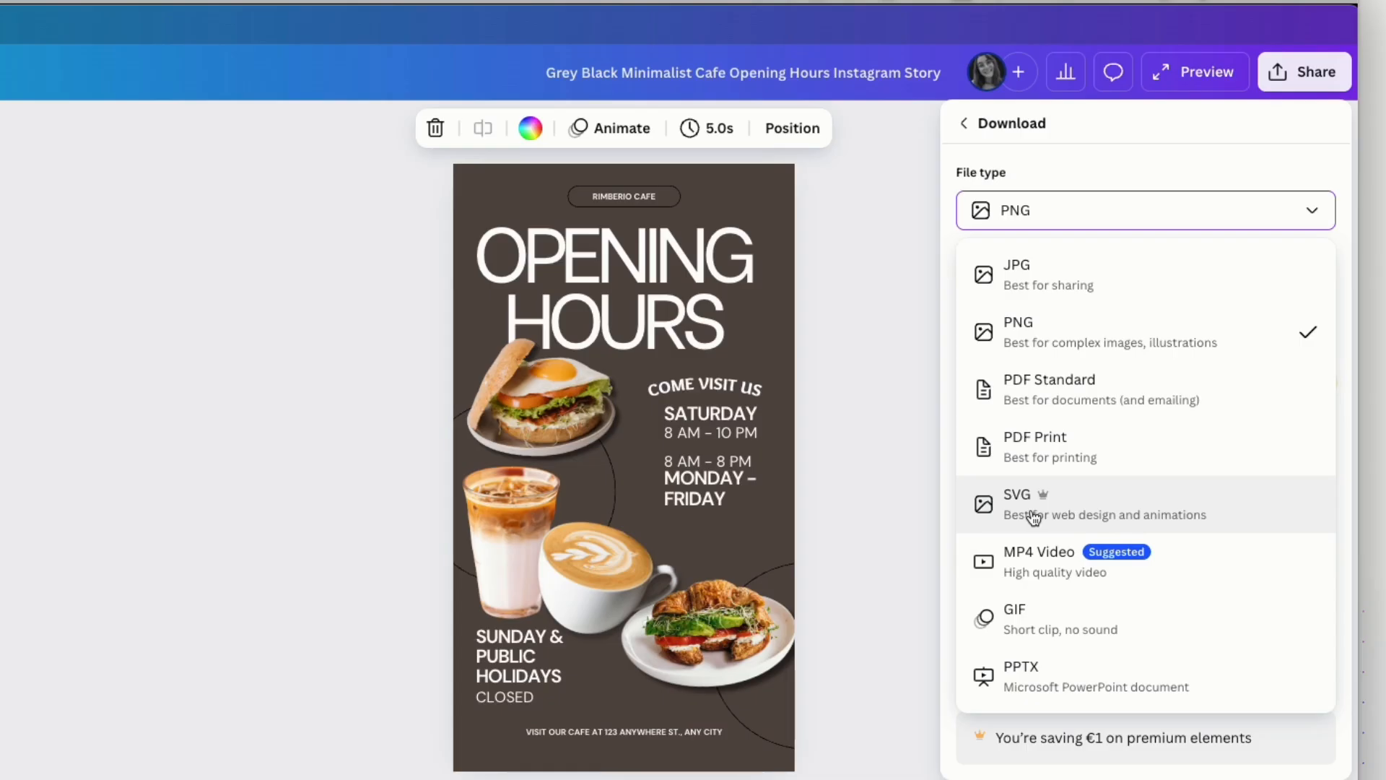
pyautogui.click(1040, 566)
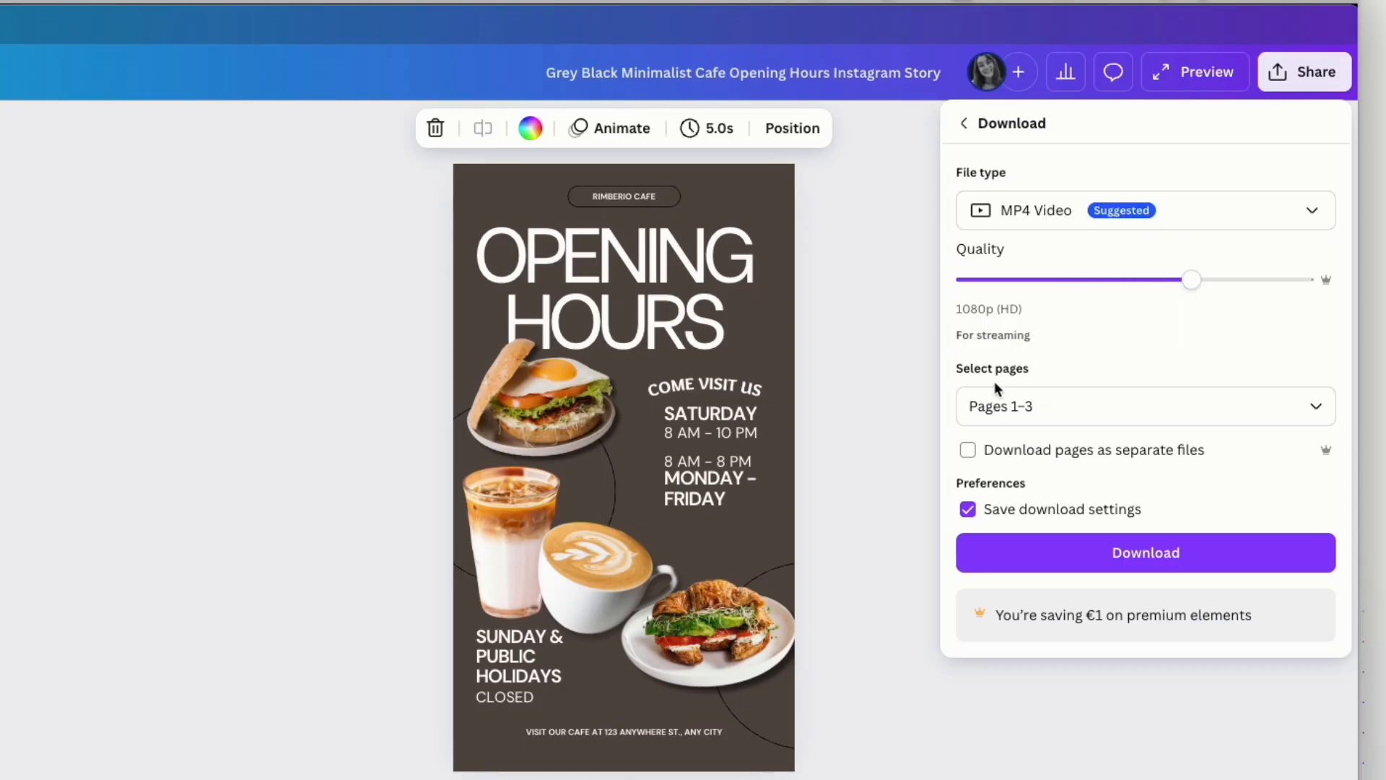
pyautogui.click(1049, 405)
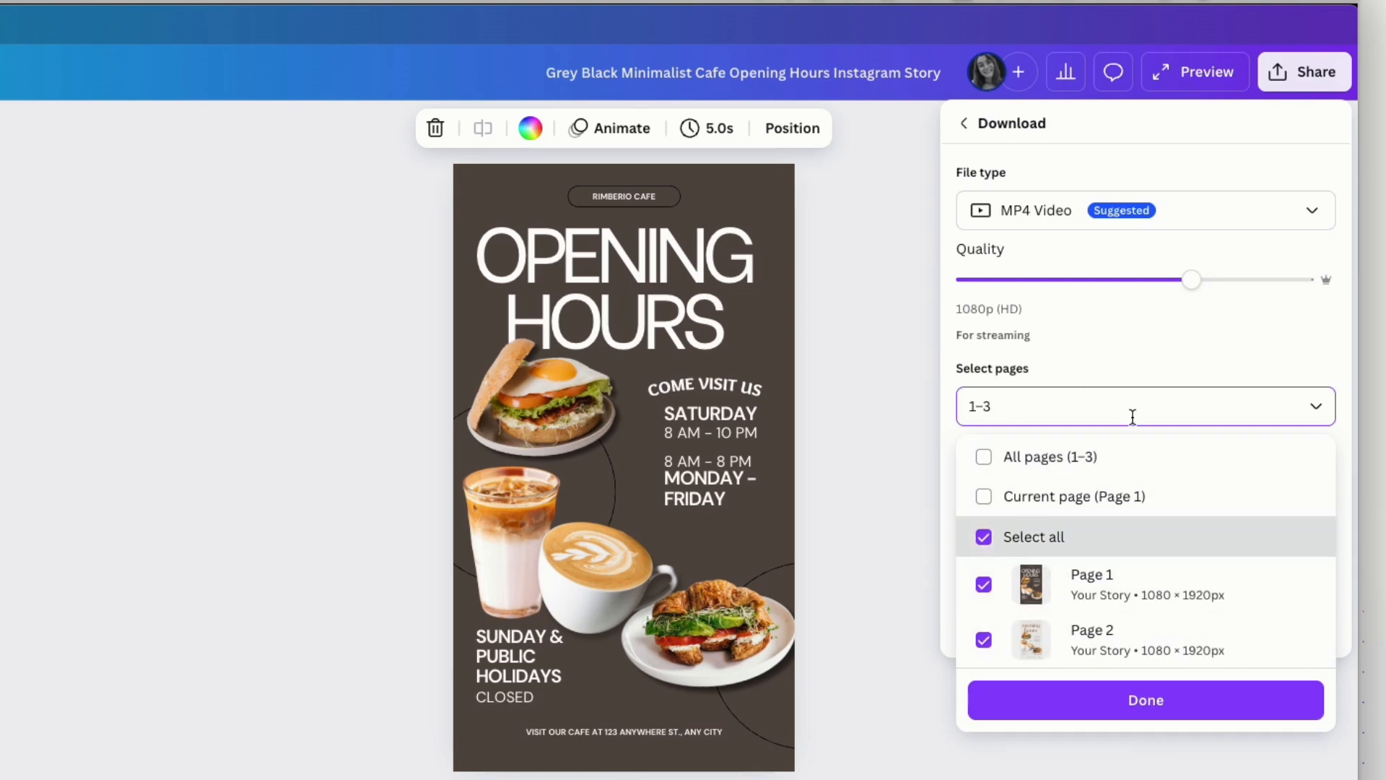
pyautogui.click(1314, 417)
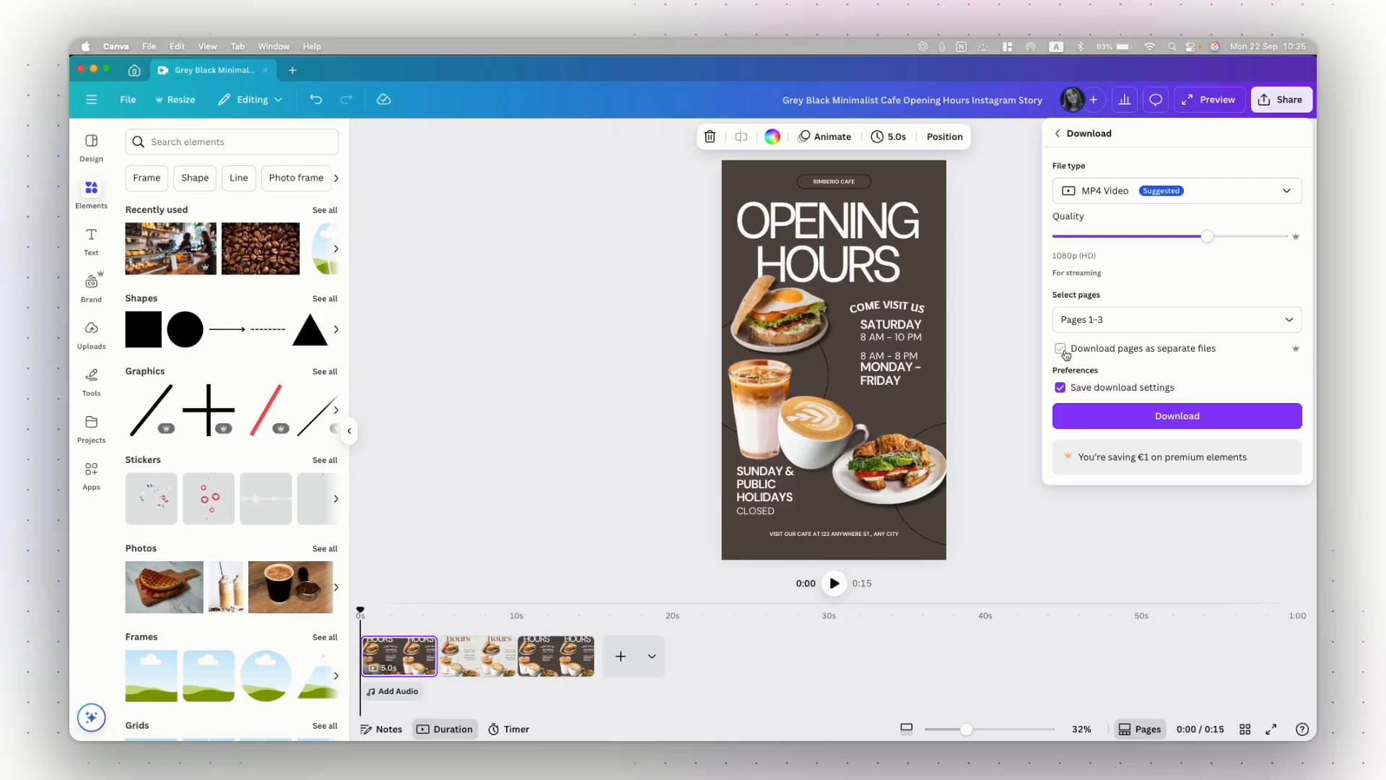
# - Set the download file type to GIF, review the remaining file types and close the download settings without exporting
pyautogui.click(1148, 195)
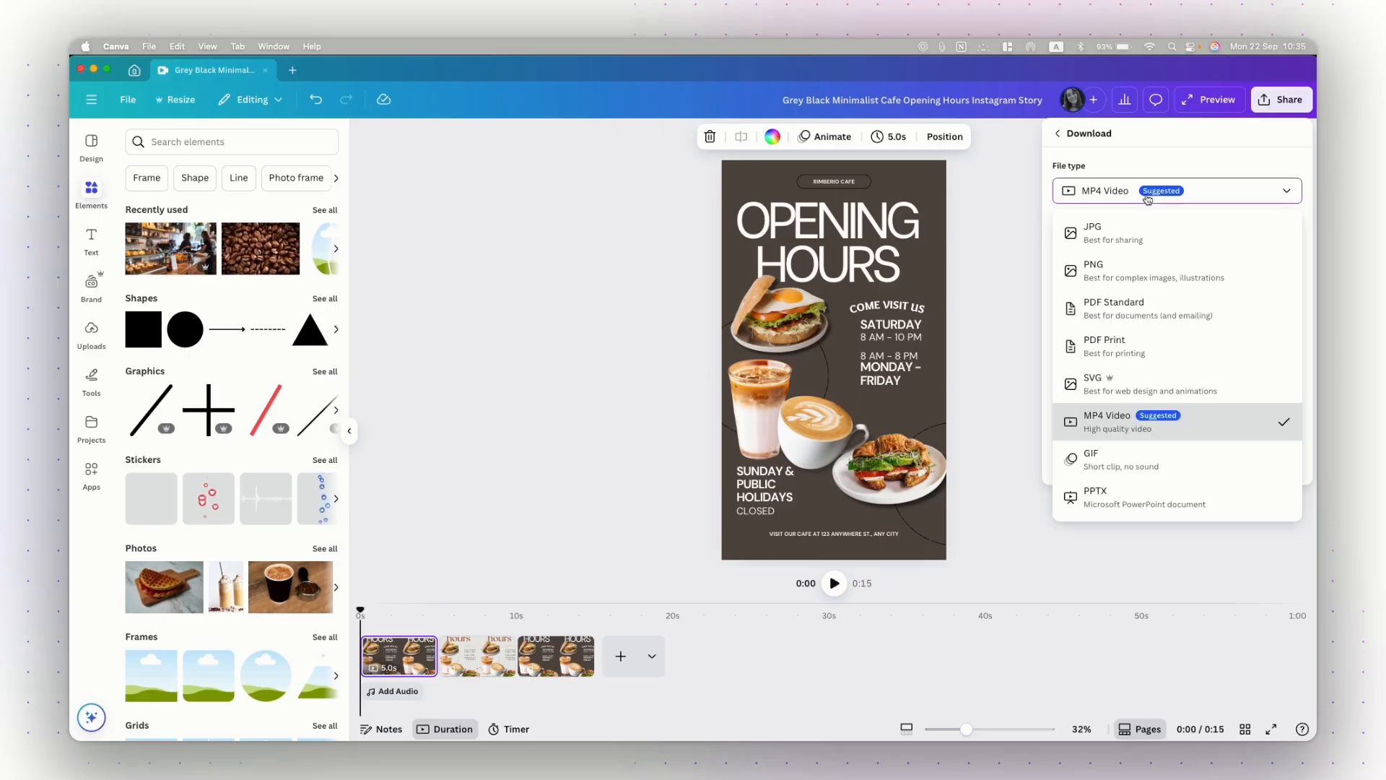
pyautogui.click(1098, 460)
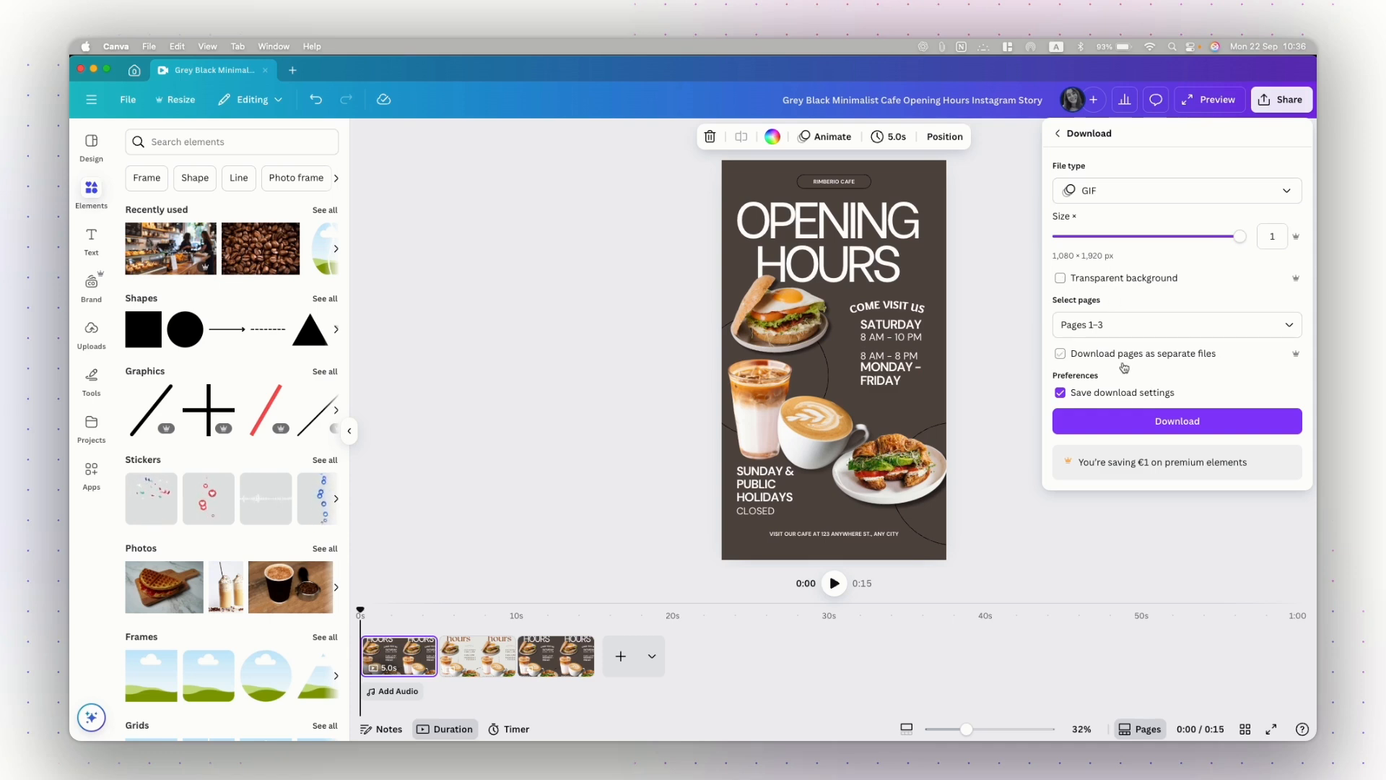
pyautogui.click(1116, 202)
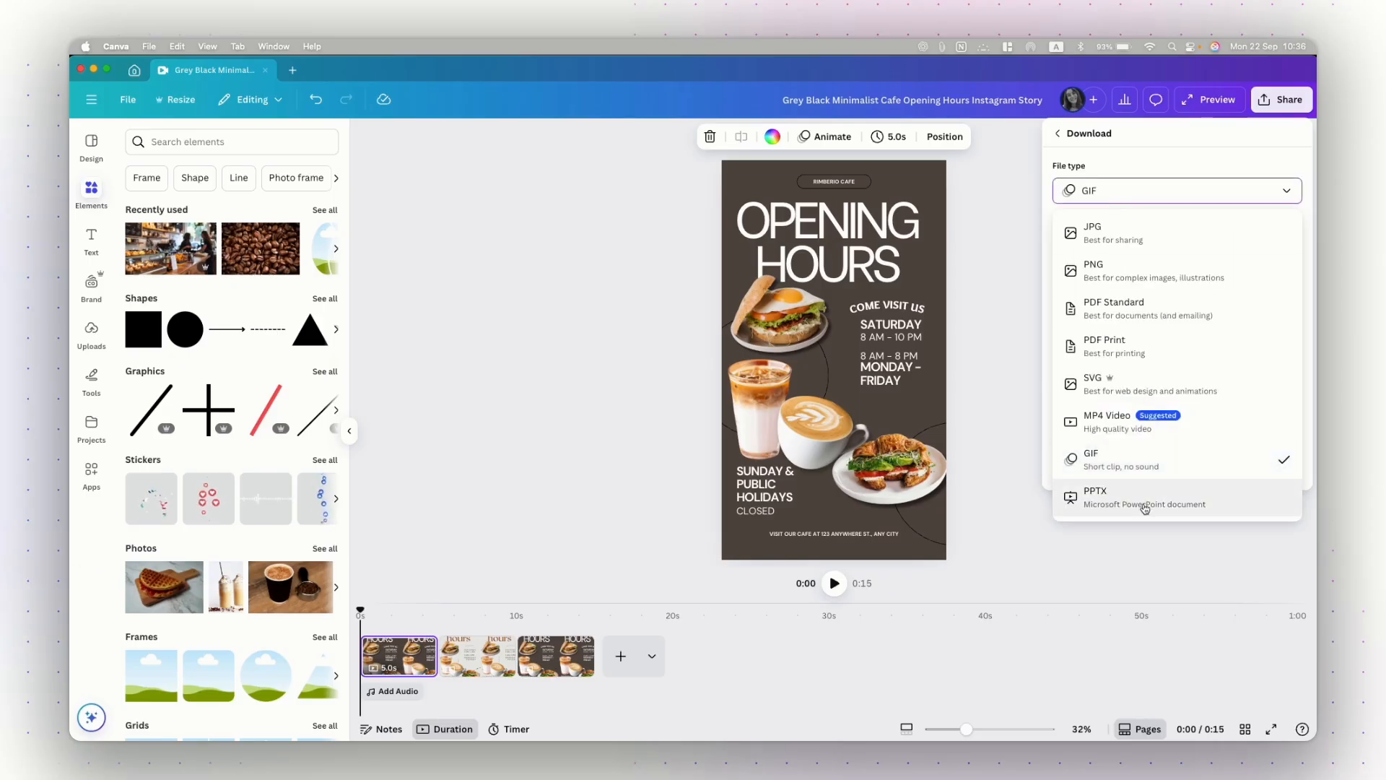
pyautogui.click(1135, 189)
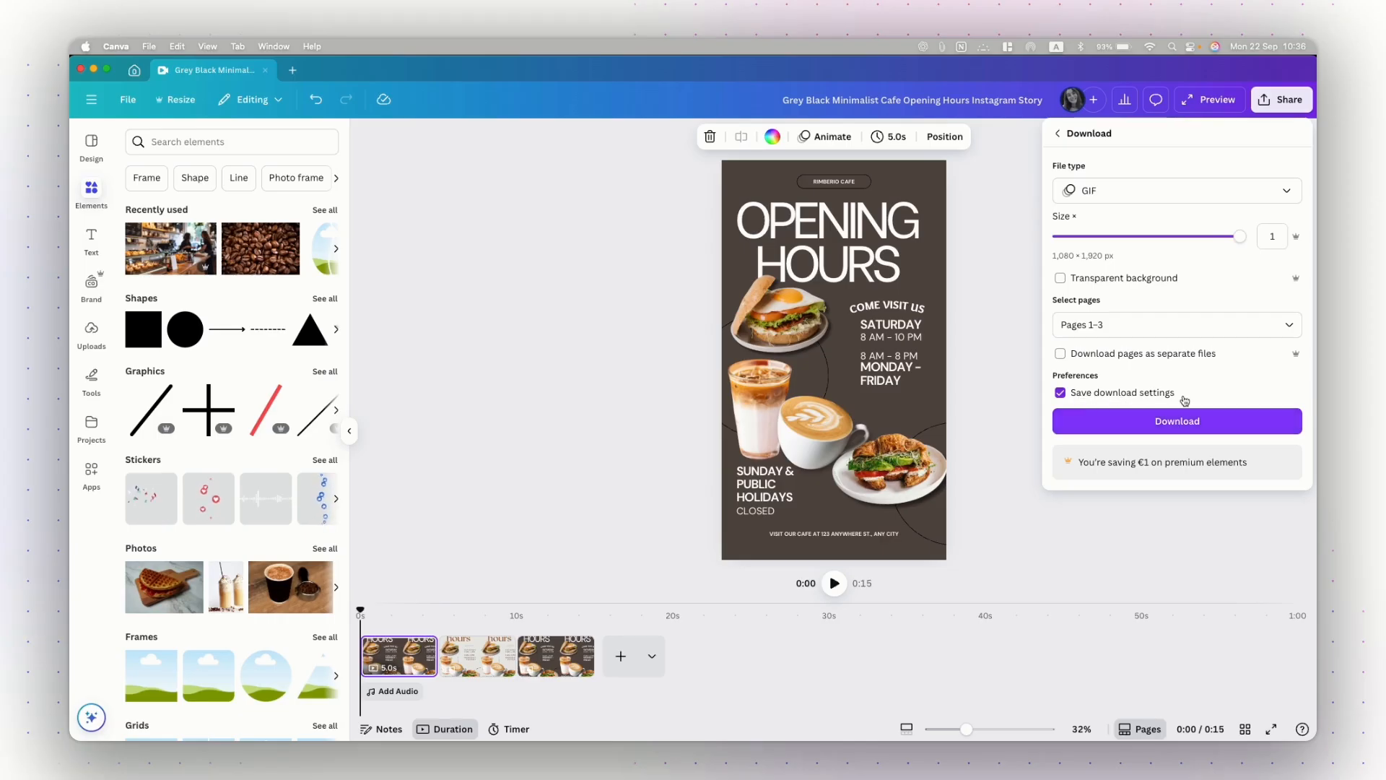
pyautogui.click(1287, 103)
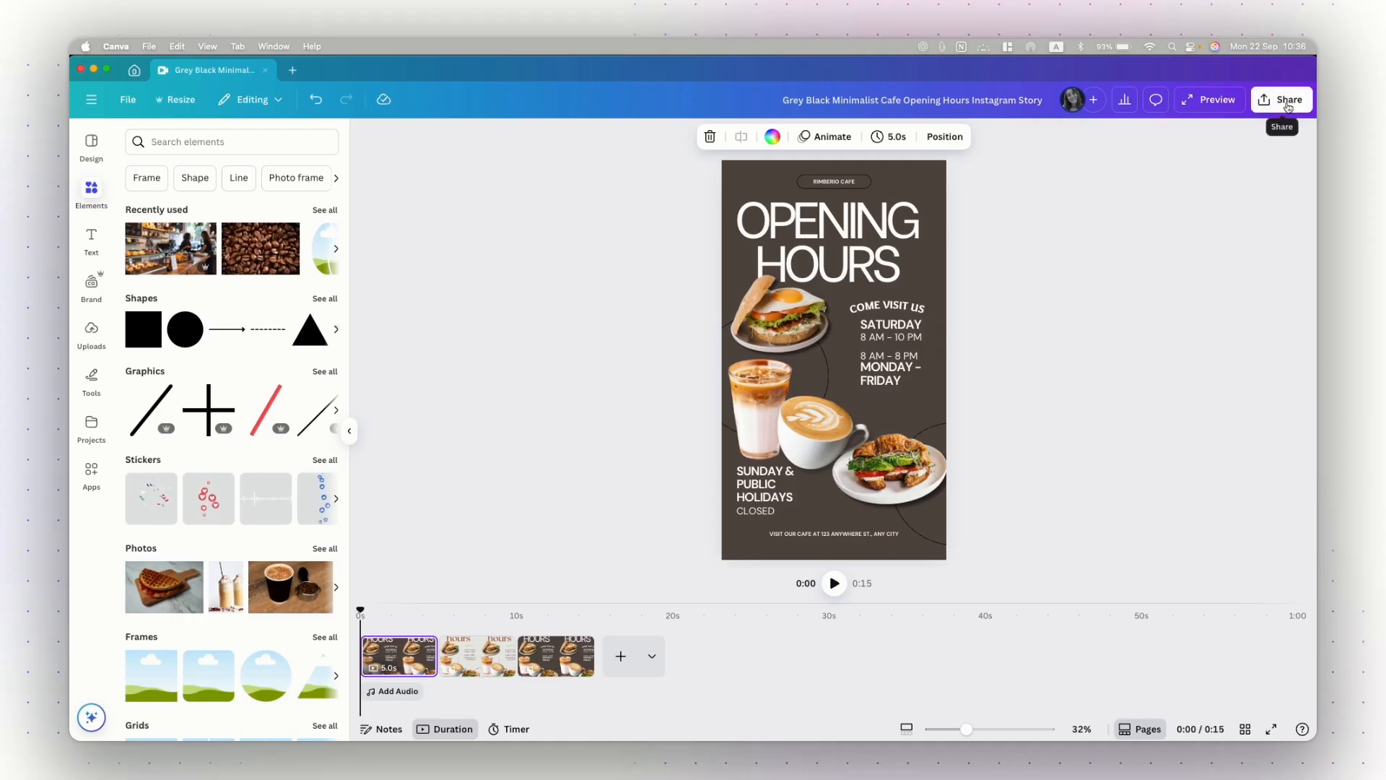
pyautogui.click(1289, 103)
pyautogui.click(1086, 367)
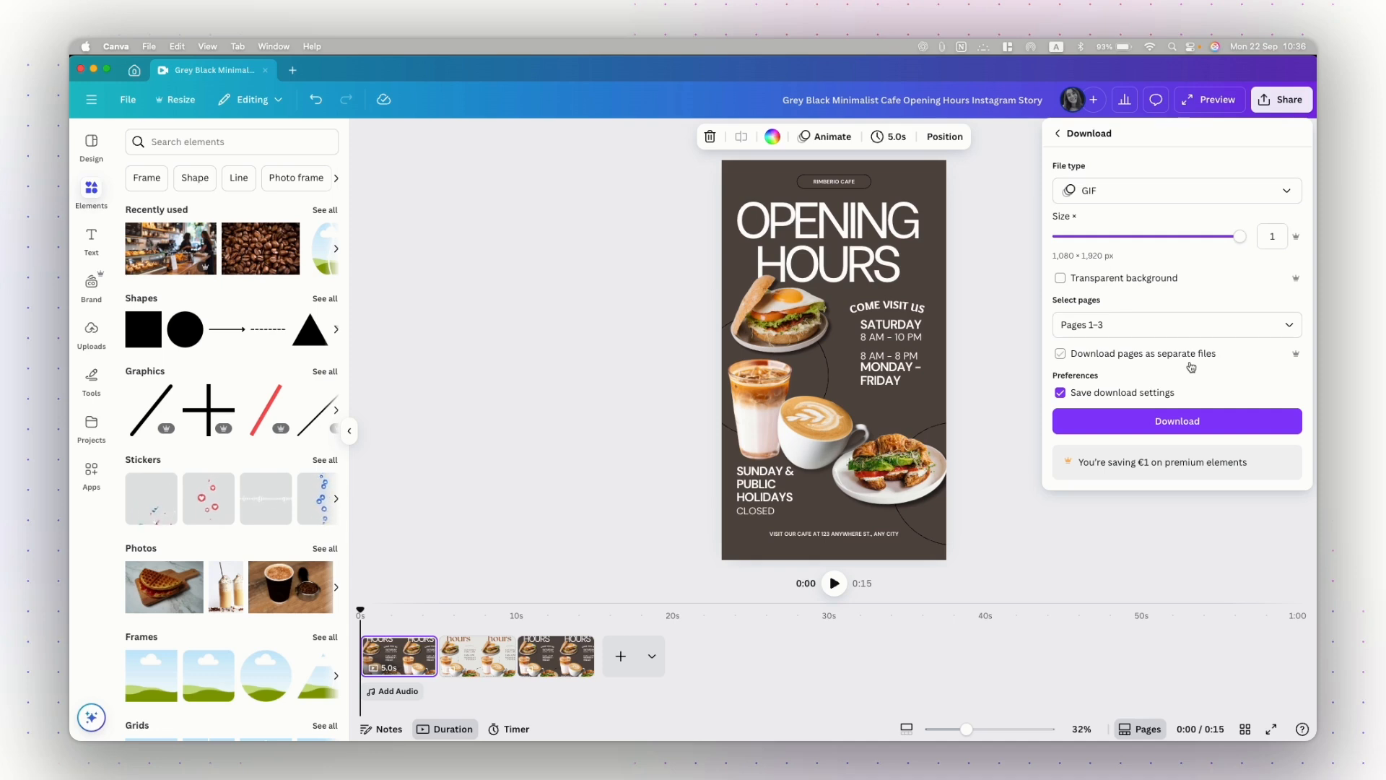
pyautogui.click(678, 393)
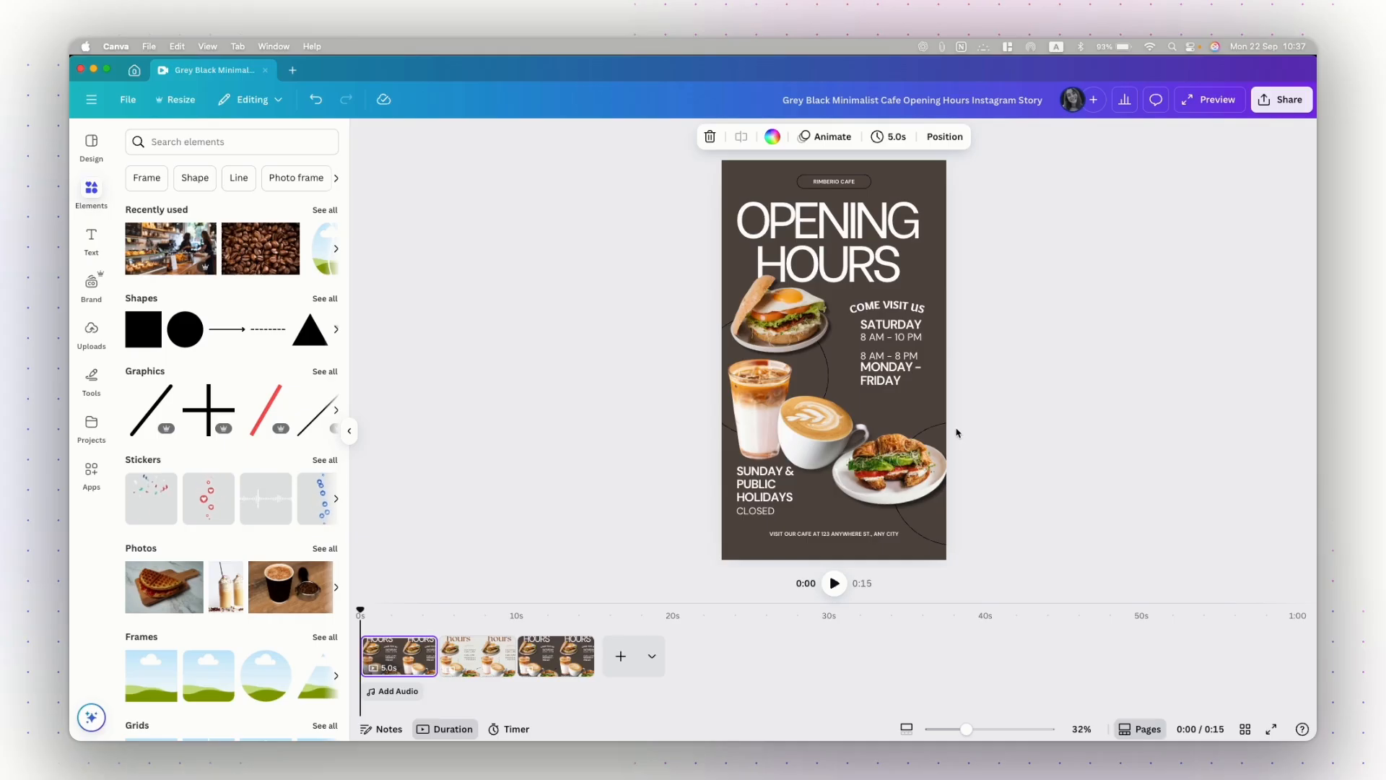
# - Select the latte and iced coffee photos together on page 1 and open the download settings for just that selection
pyautogui.click(814, 437)
pyautogui.keyDown('shift'); pyautogui.click(817, 436); pyautogui.keyUp('shift')
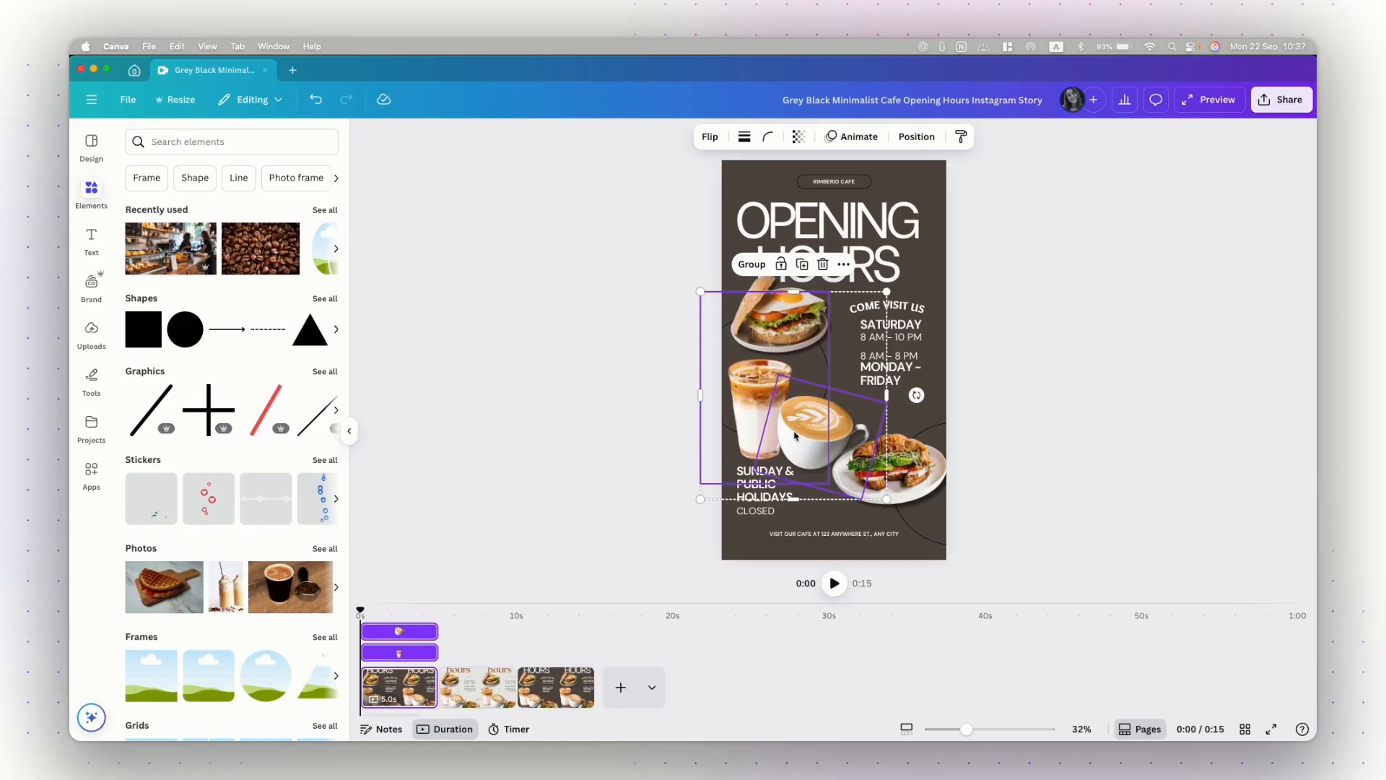
pyautogui.rightClick(777, 426)
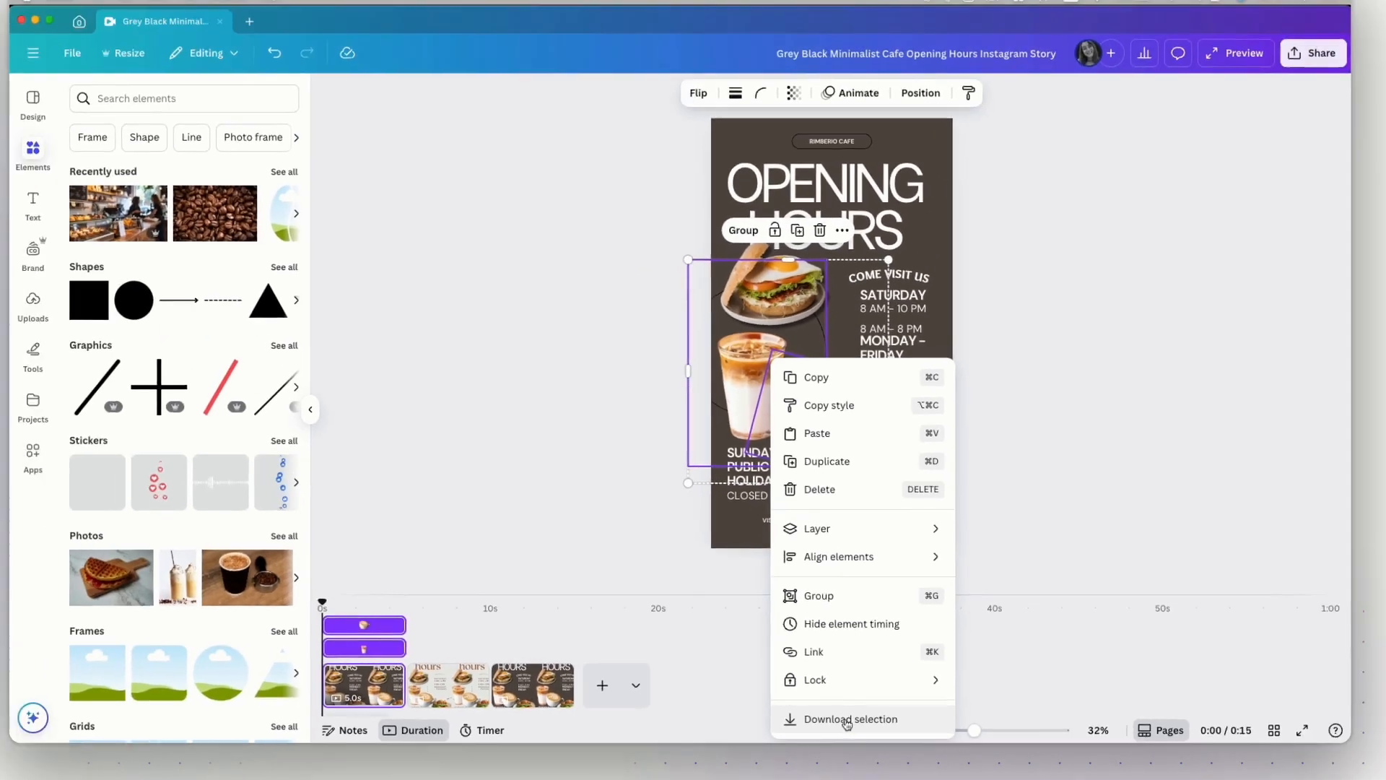
pyautogui.click(834, 722)
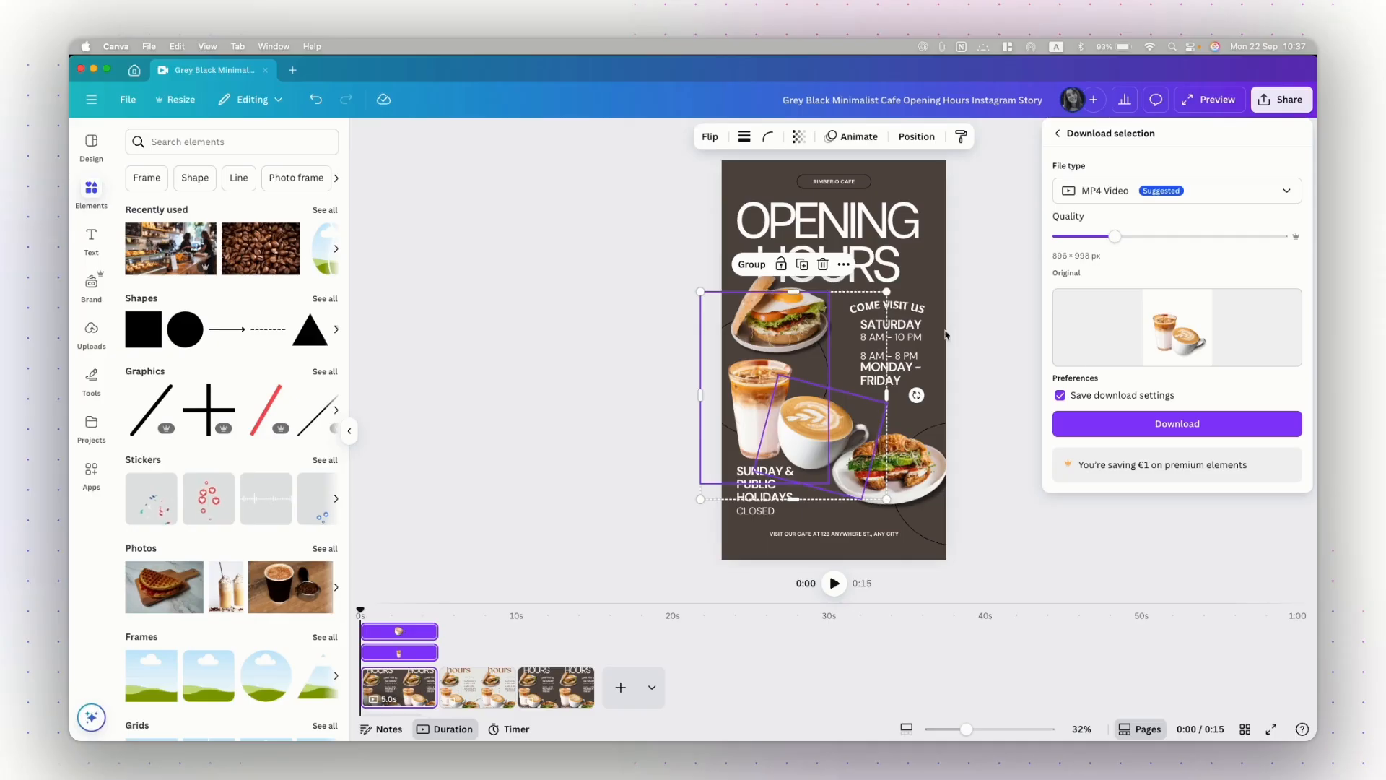
# - Set the selection's download to PNG with a transparent background, and close the settings without exporting
pyautogui.click(1147, 200)
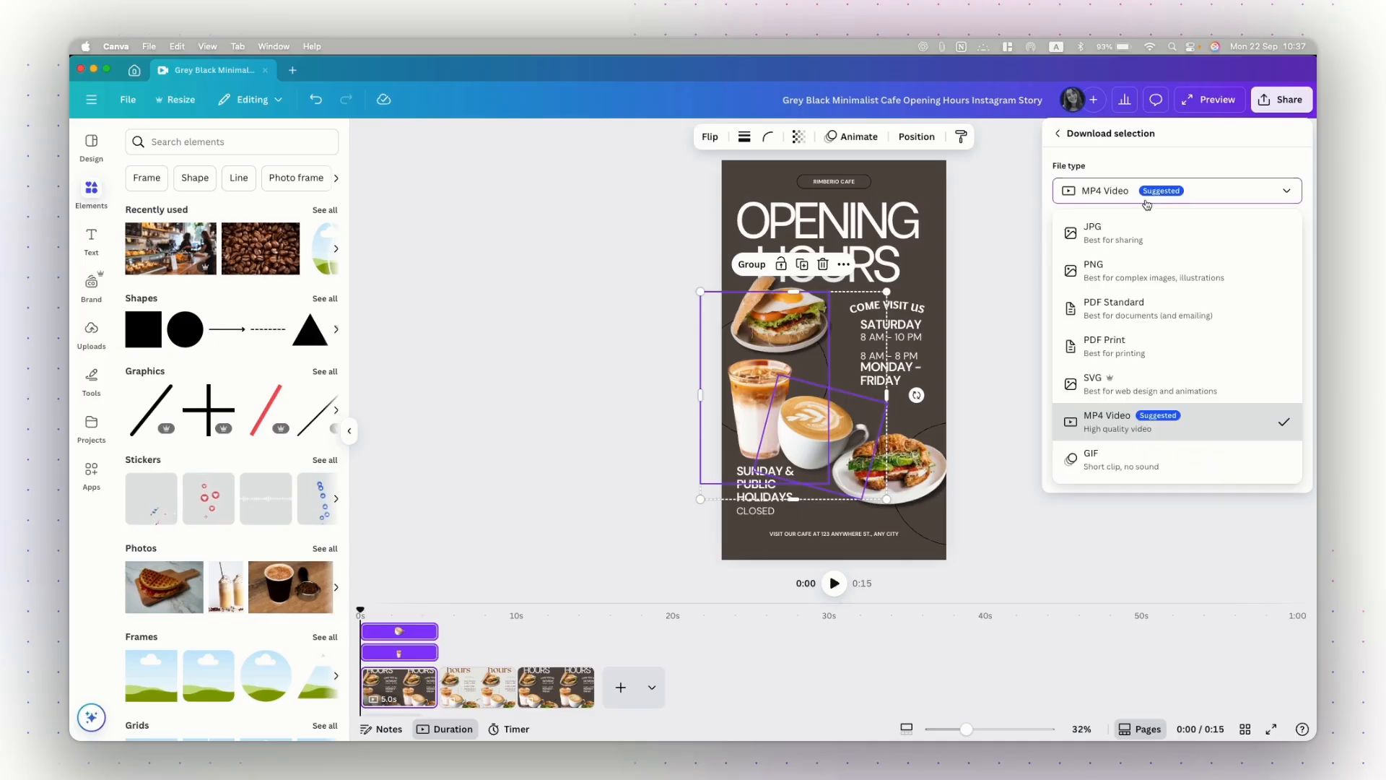
pyautogui.click(1101, 280)
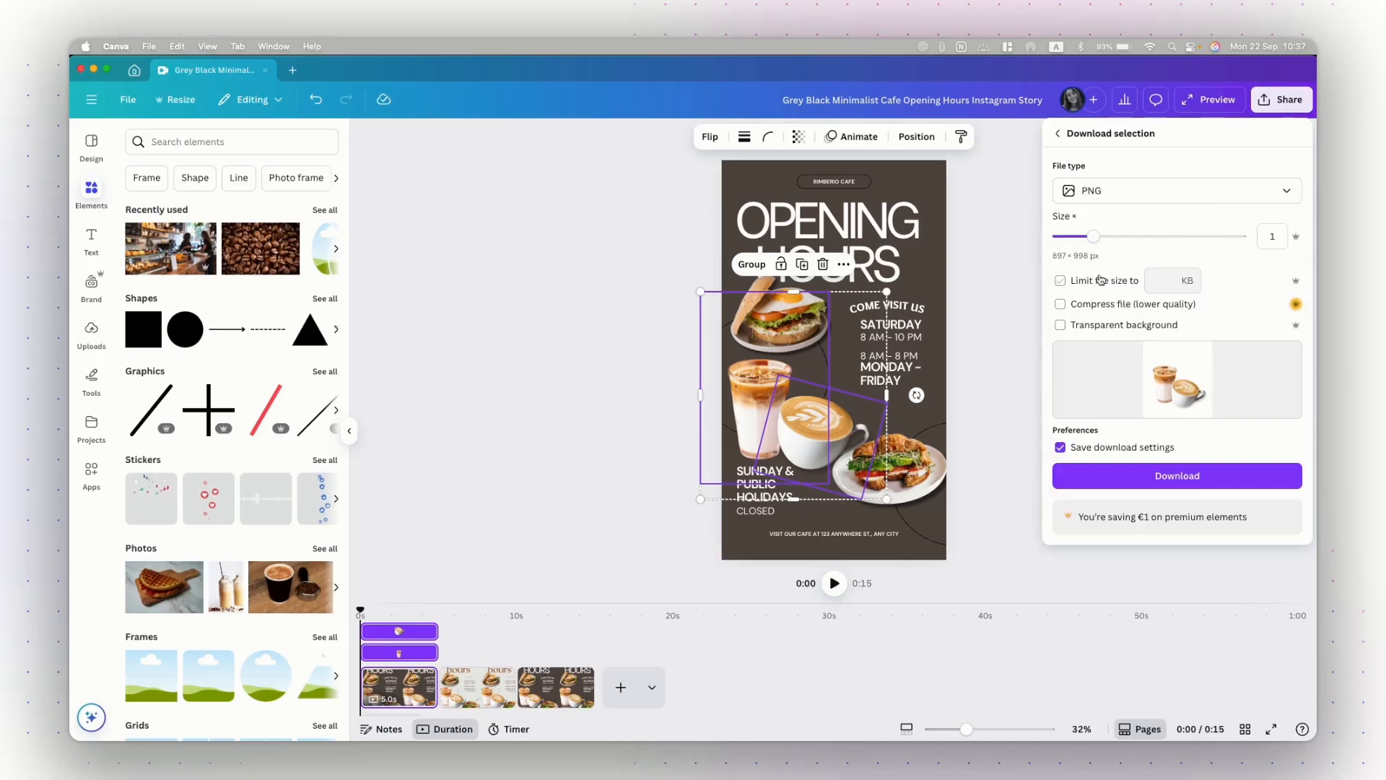
pyautogui.click(1061, 325)
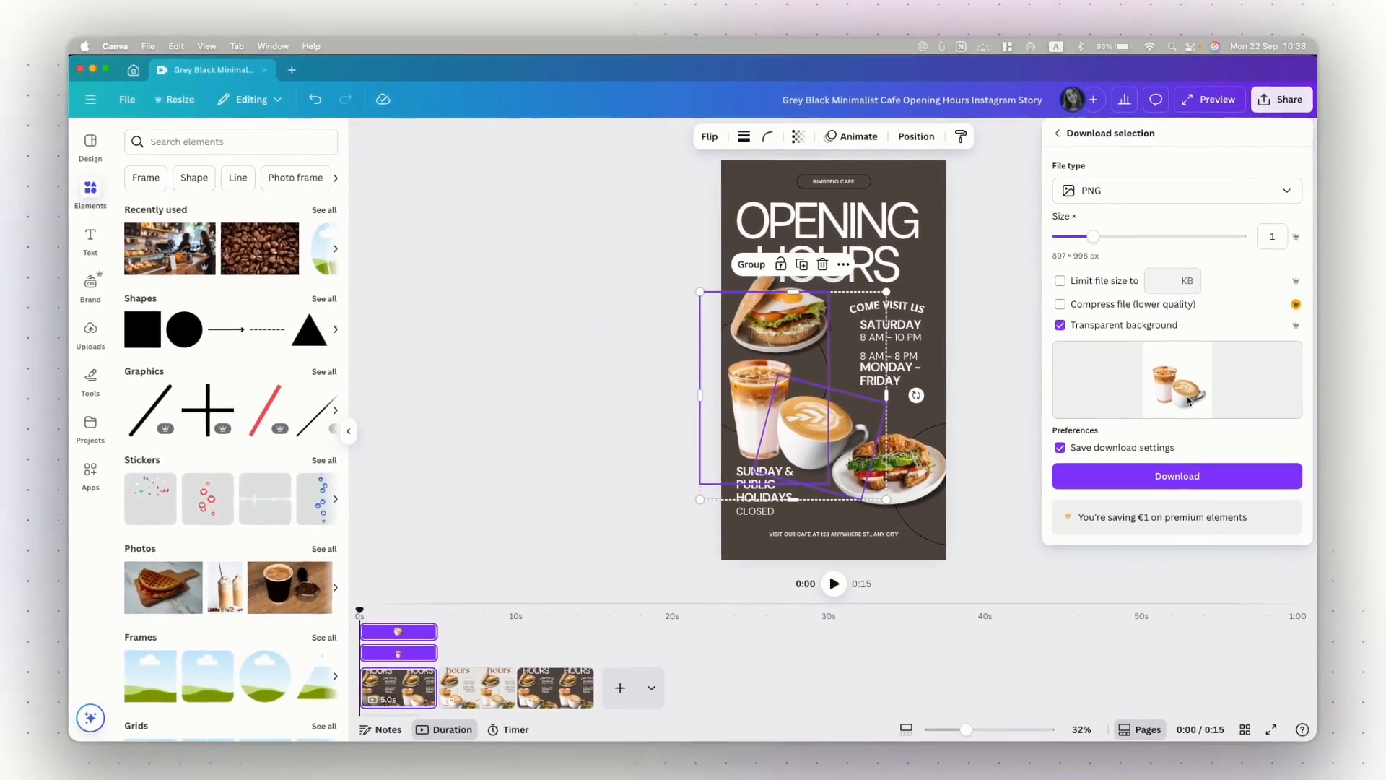
pyautogui.click(621, 422)
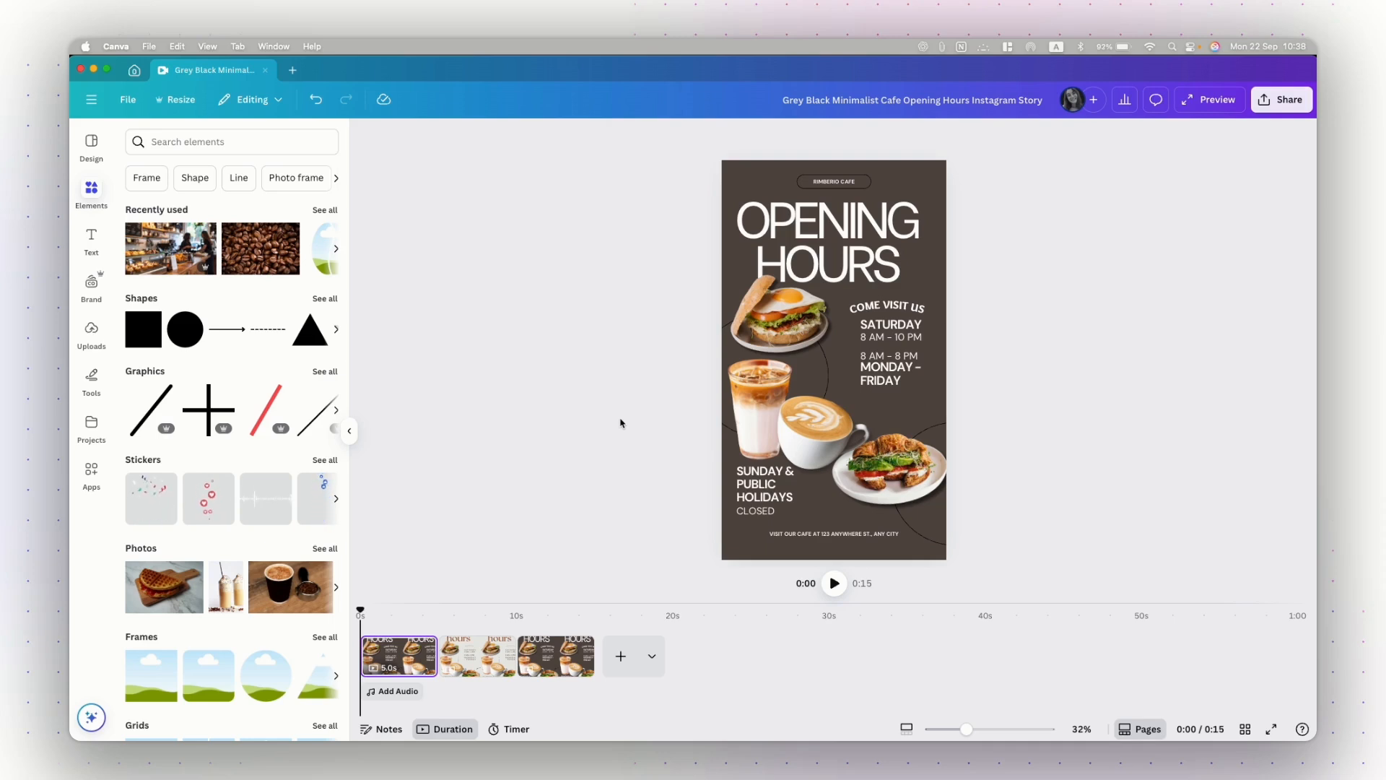
# - Select the "Come visit us" heading with the Saturday and Monday–Friday hours as one selection and open its options
pyautogui.click(914, 480)
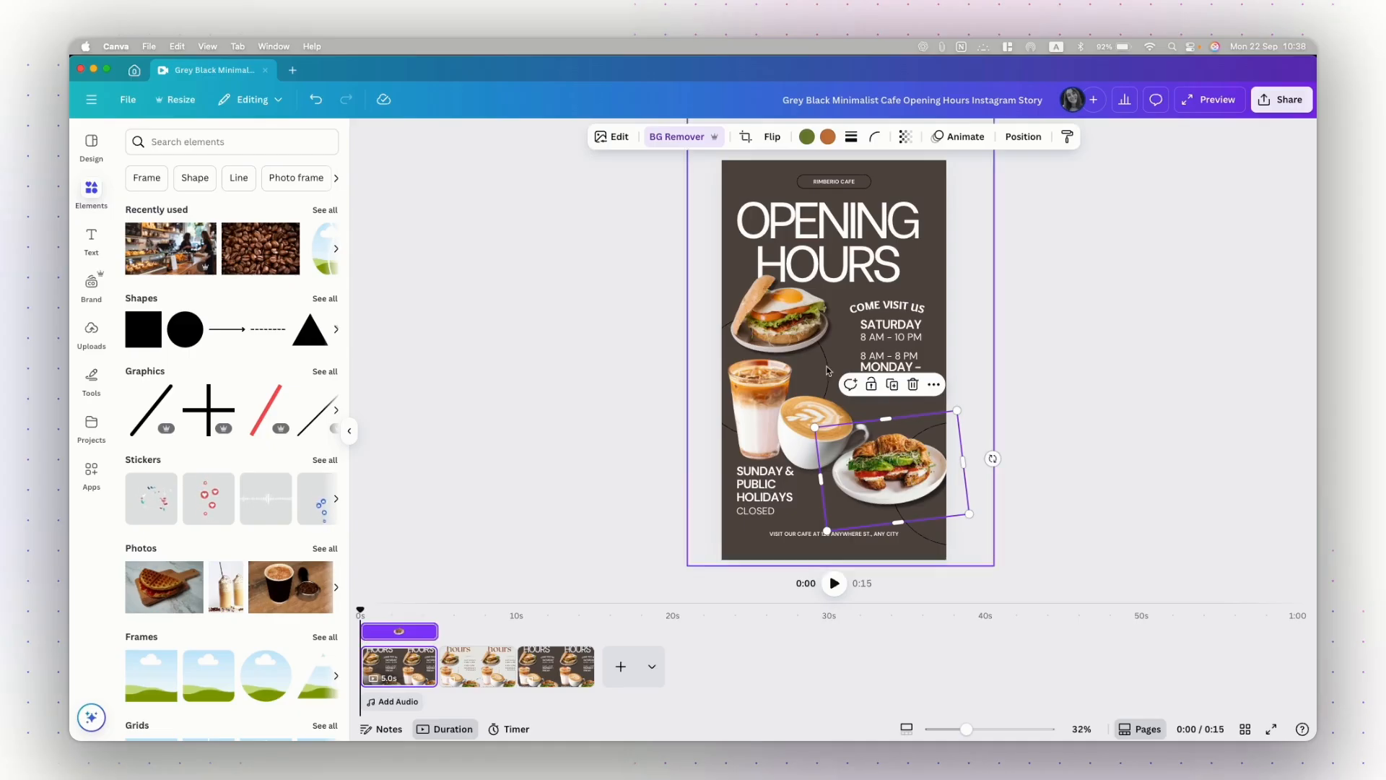
pyautogui.moveTo(978, 310); pyautogui.dragTo(879, 352)
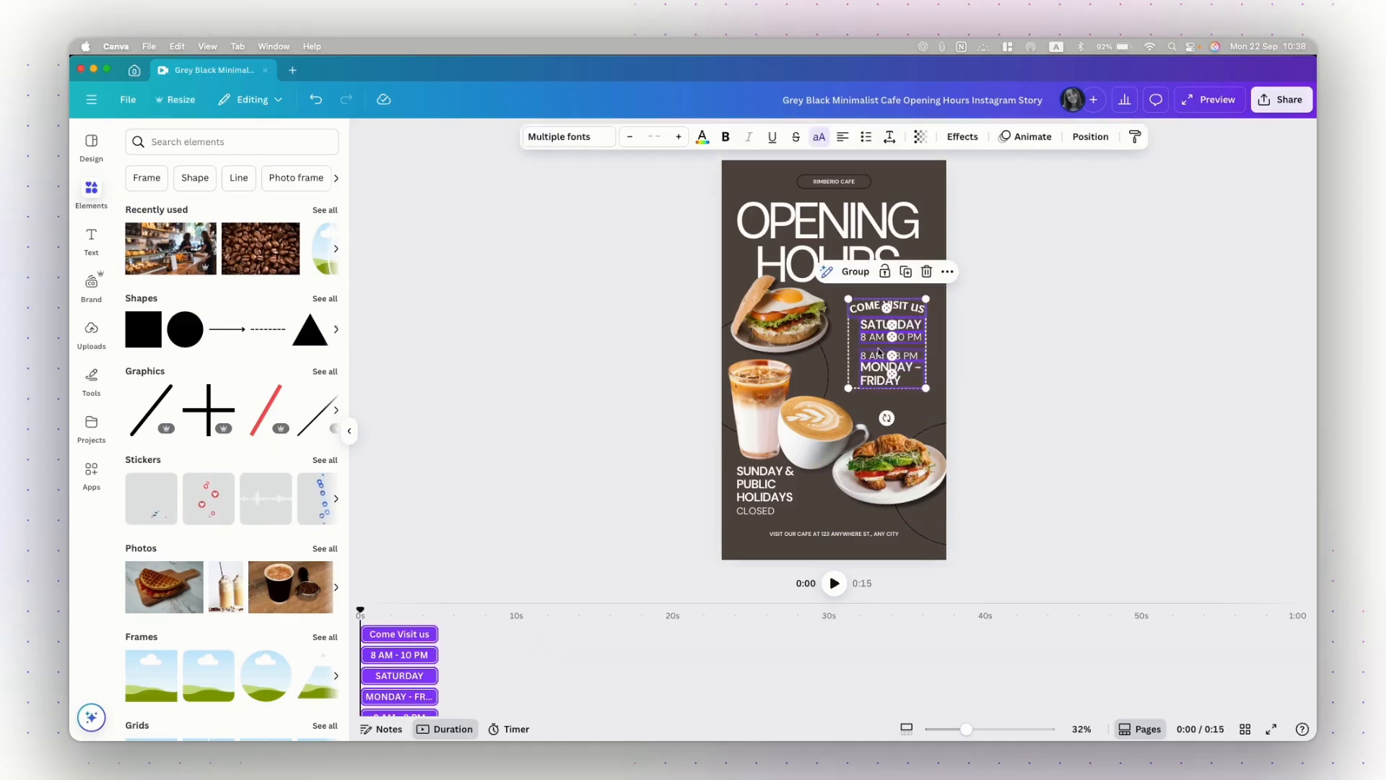
pyautogui.rightClick(875, 350)
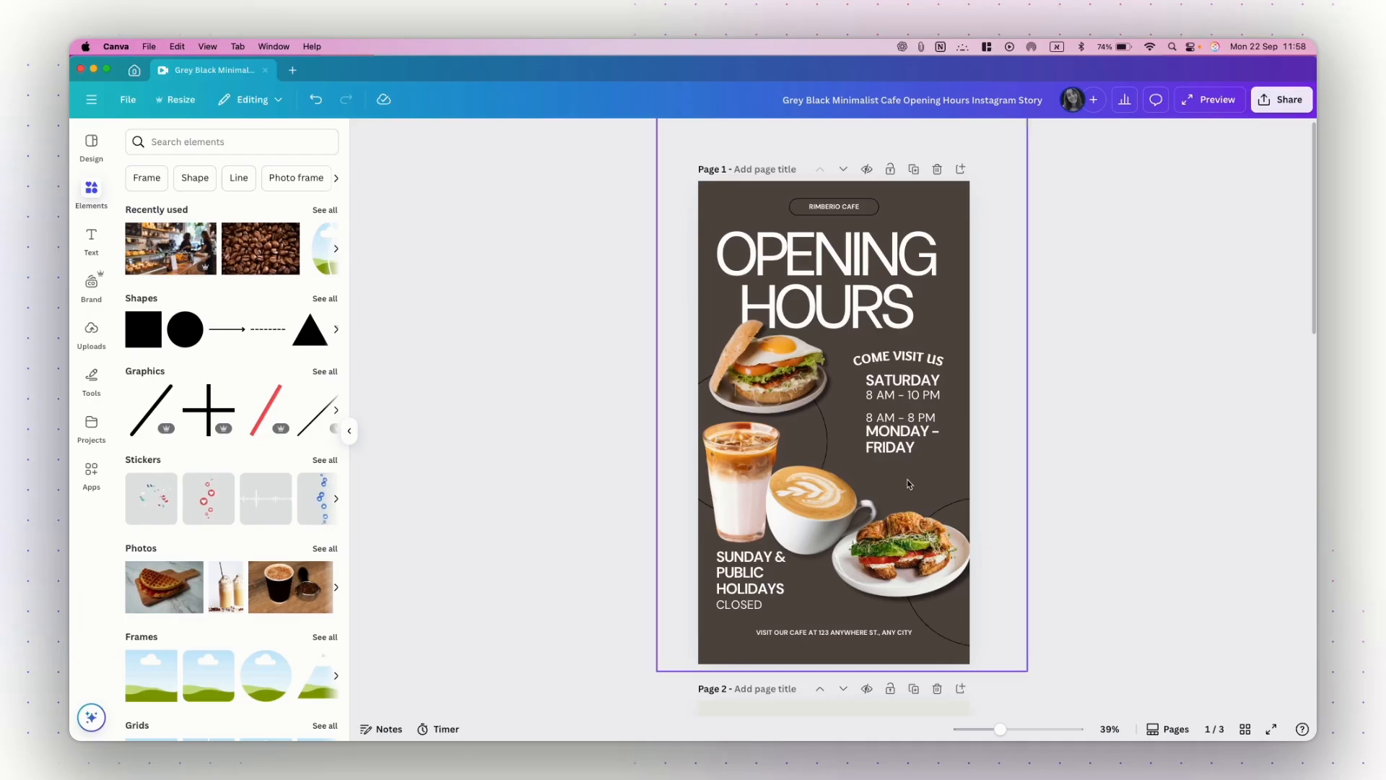
# - Open the animation options for the iced coffee photo on page 1 and look through the photo animations
pyautogui.click(739, 479)
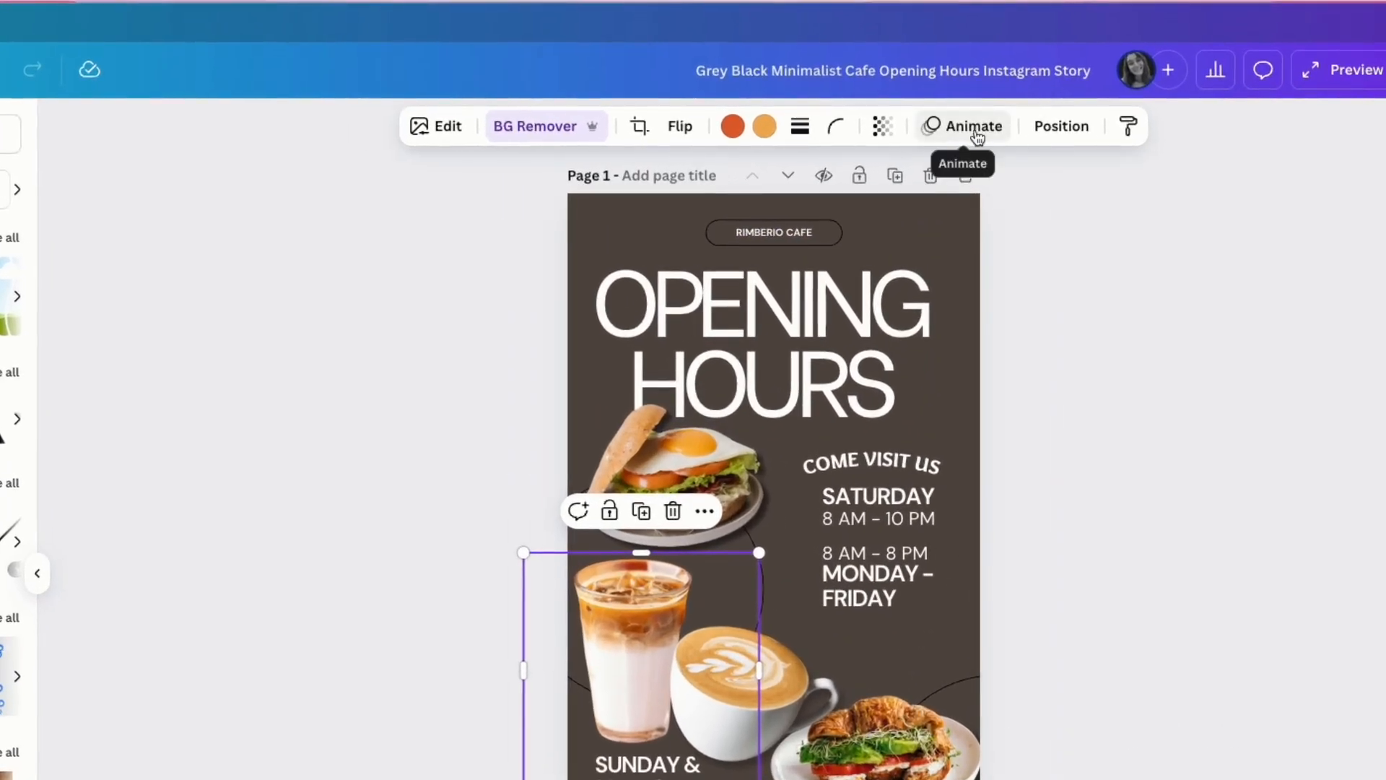
pyautogui.click(965, 132)
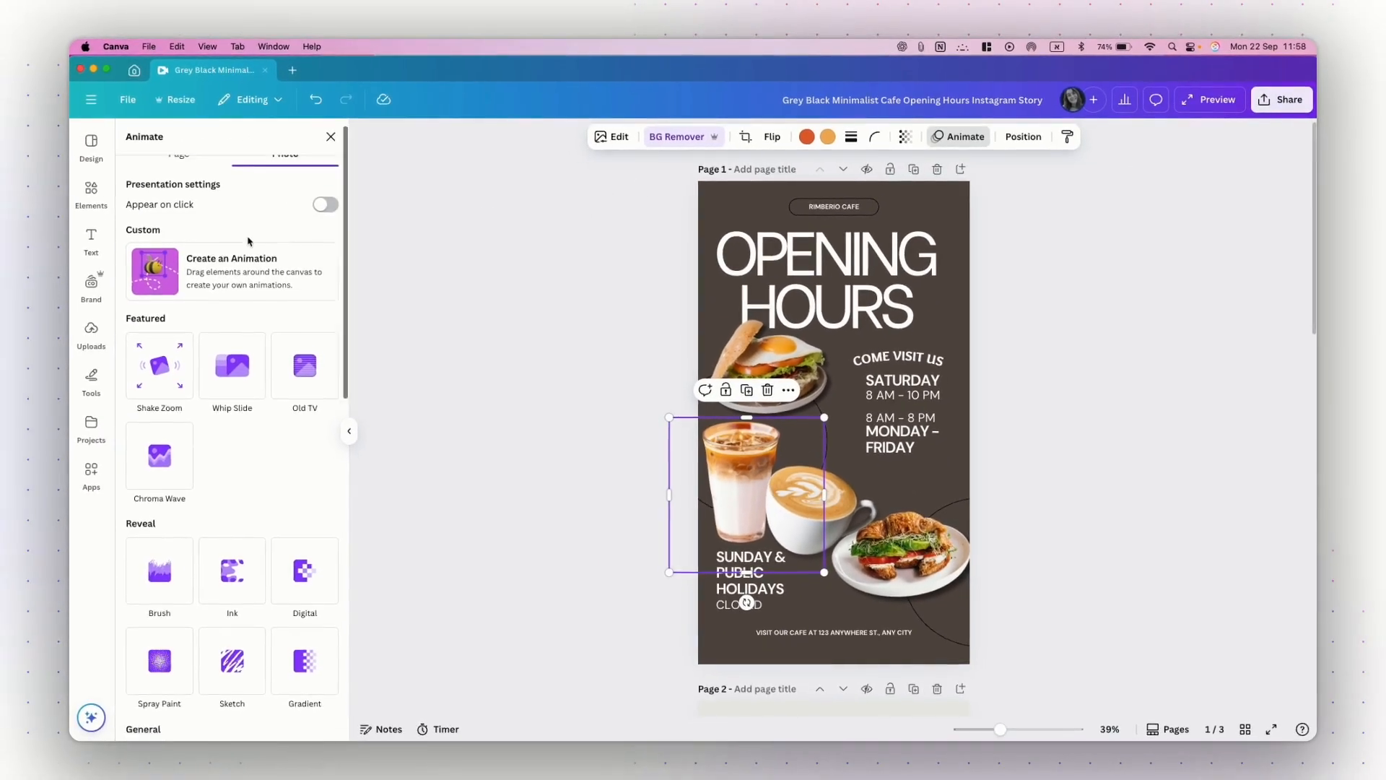
pyautogui.scroll(-10, 247, 241)
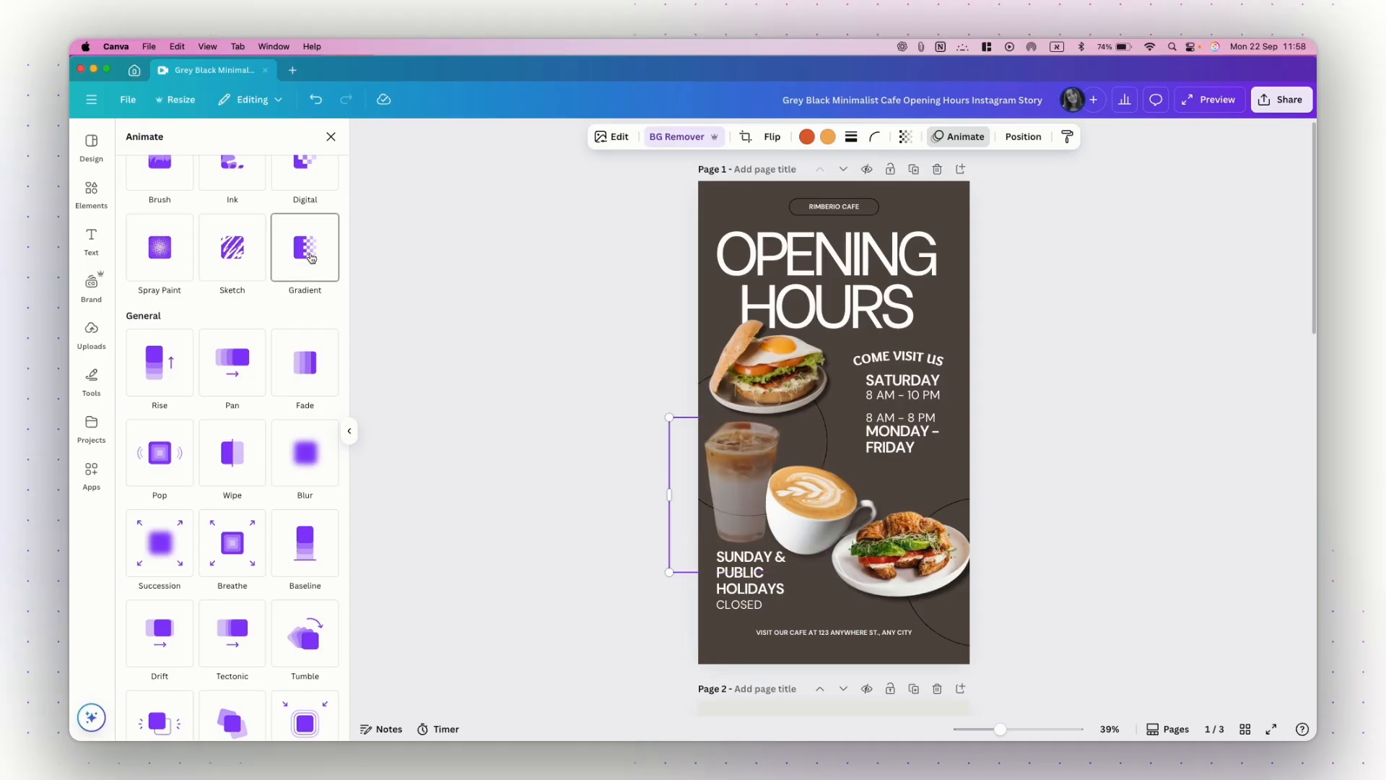
pyautogui.scroll(5, 311, 258)
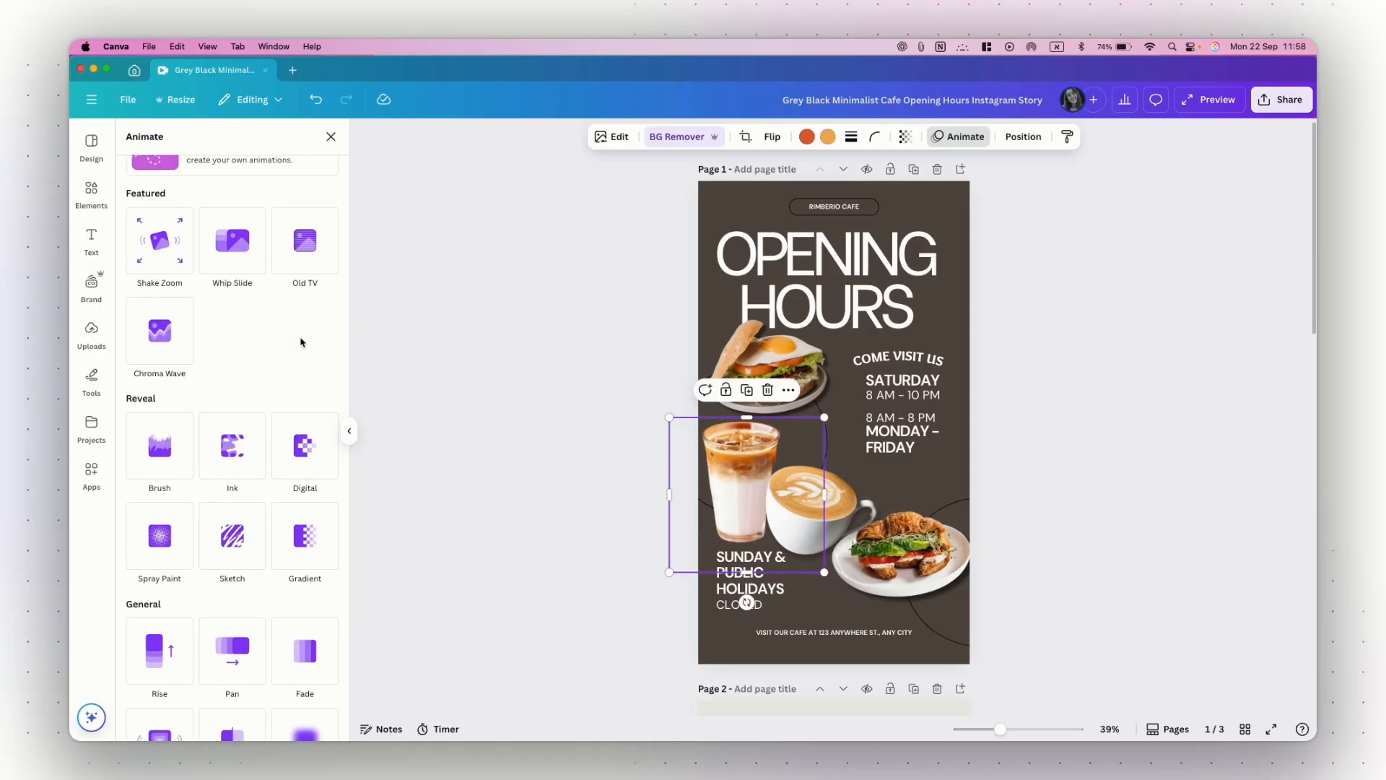
pyautogui.scroll(3, 301, 343)
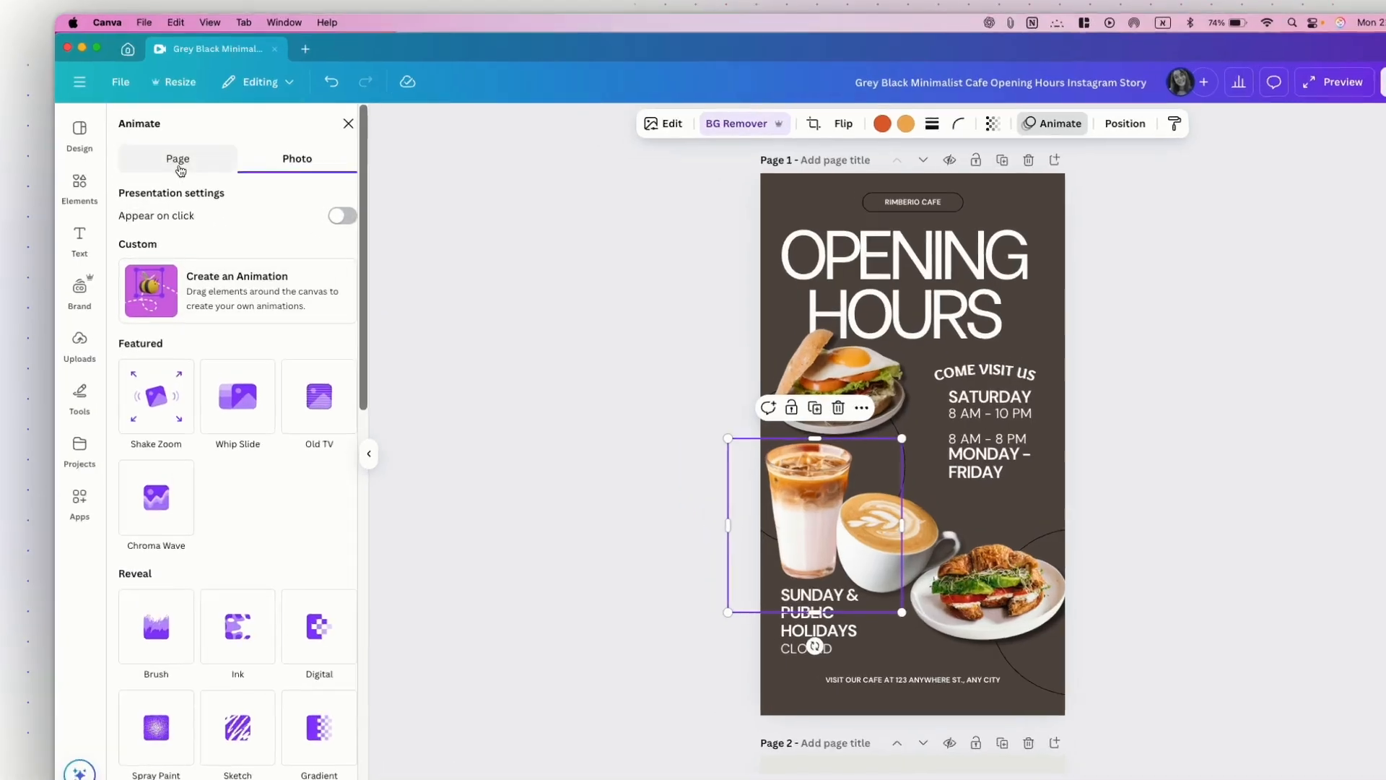
# - Review the page animations and preview Simple, Rise, Pan and Baseline on page 1
pyautogui.click(179, 168)
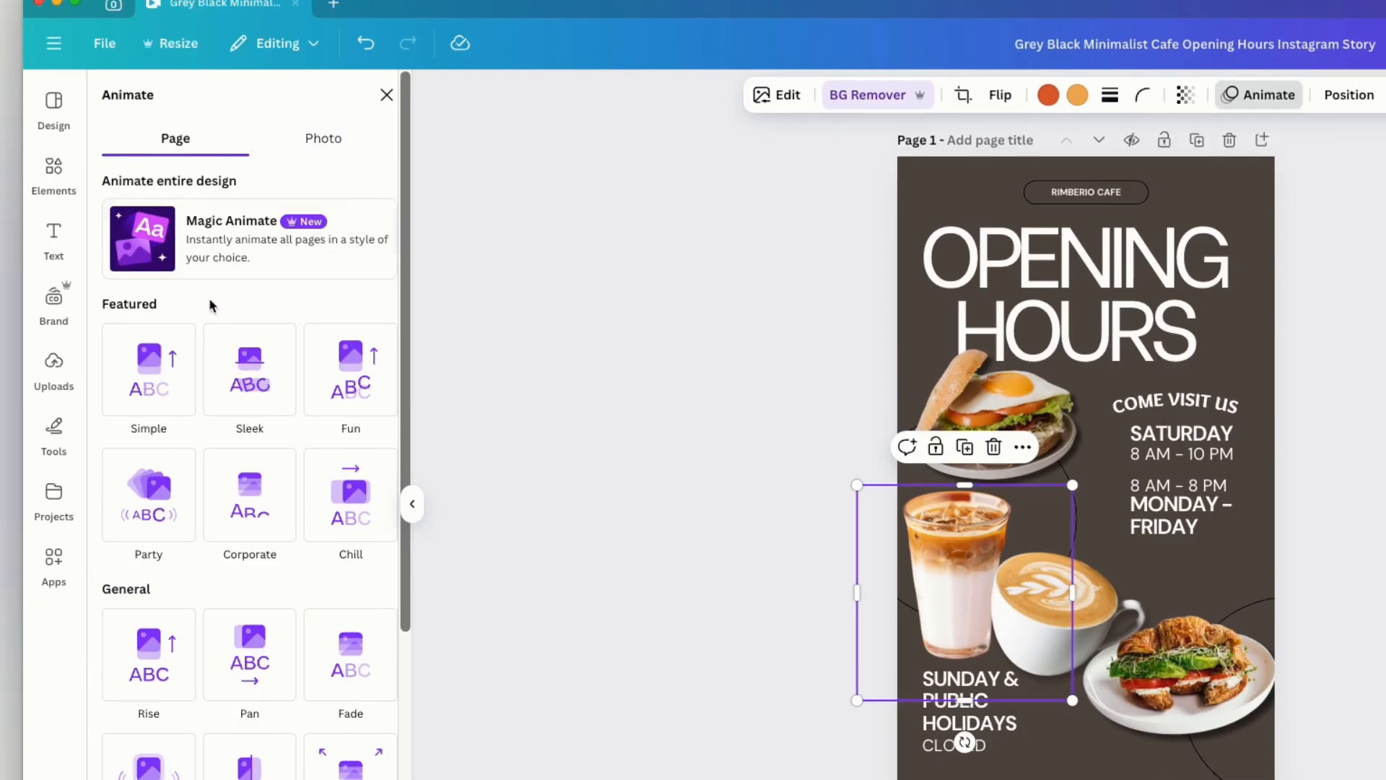
pyautogui.scroll(-3, 226, 316)
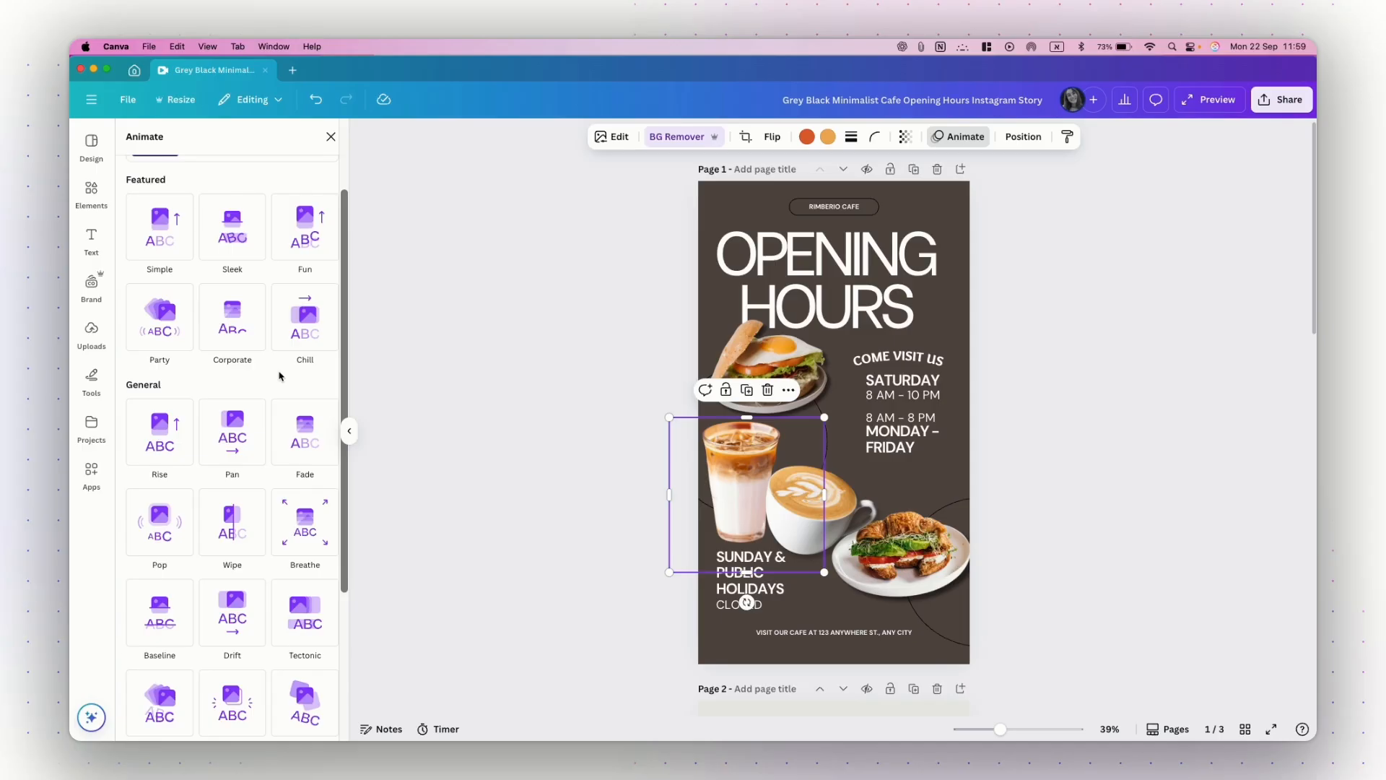
pyautogui.click(150, 249)
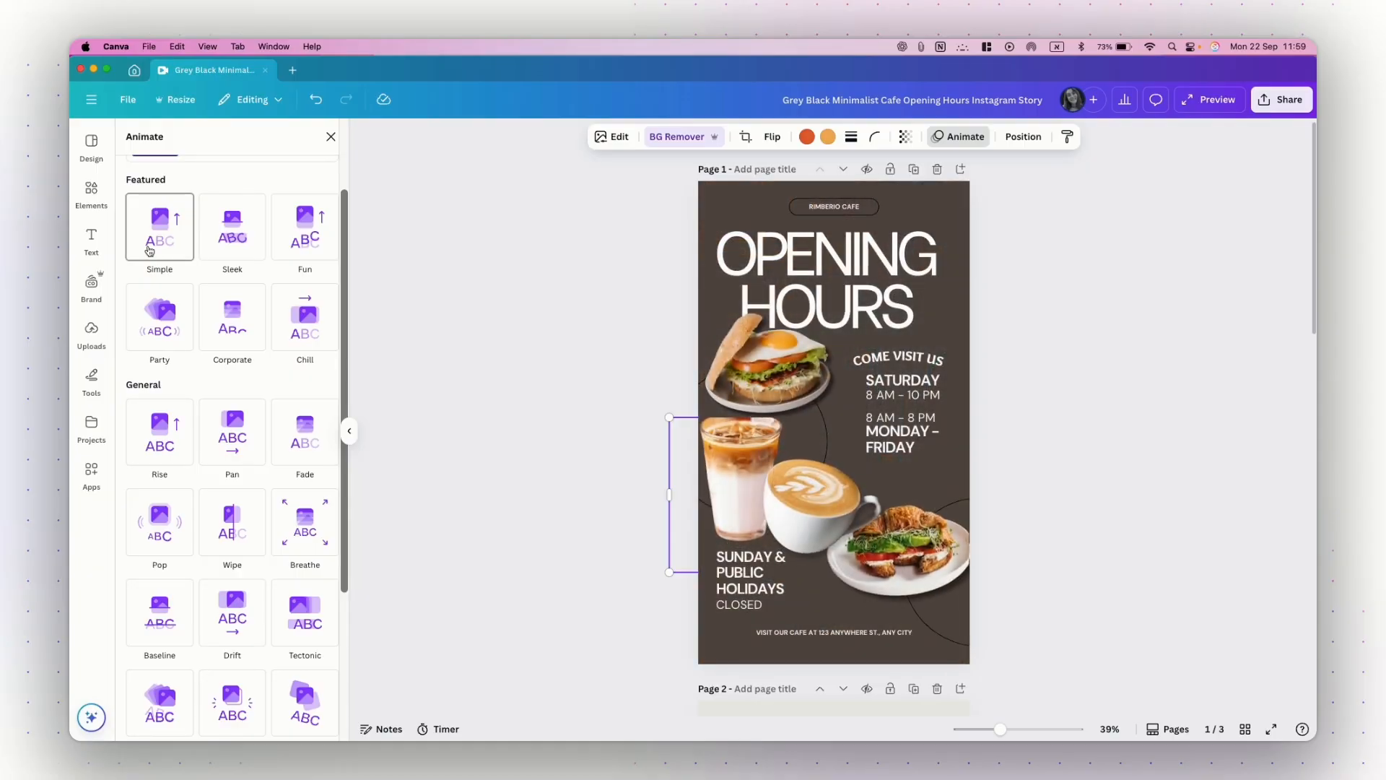
pyautogui.click(163, 438)
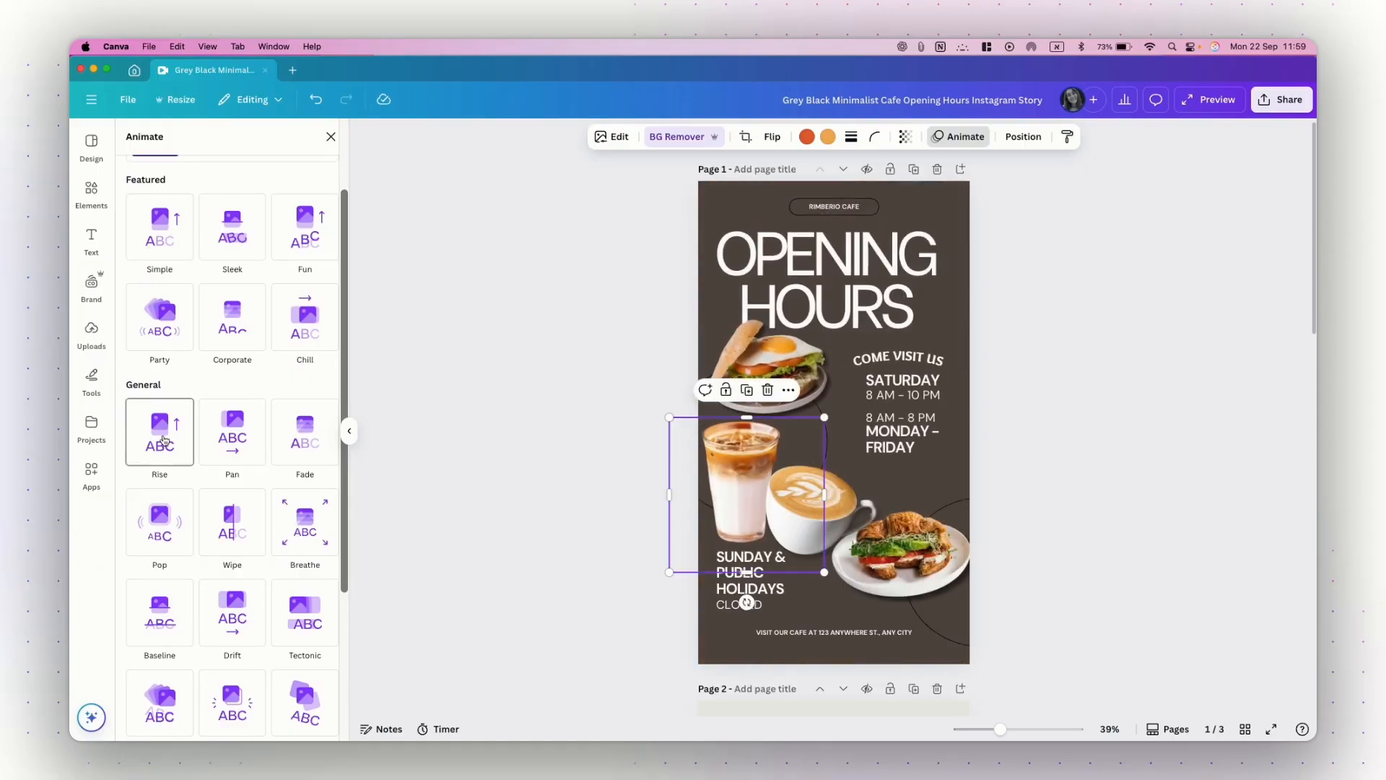
pyautogui.click(232, 433)
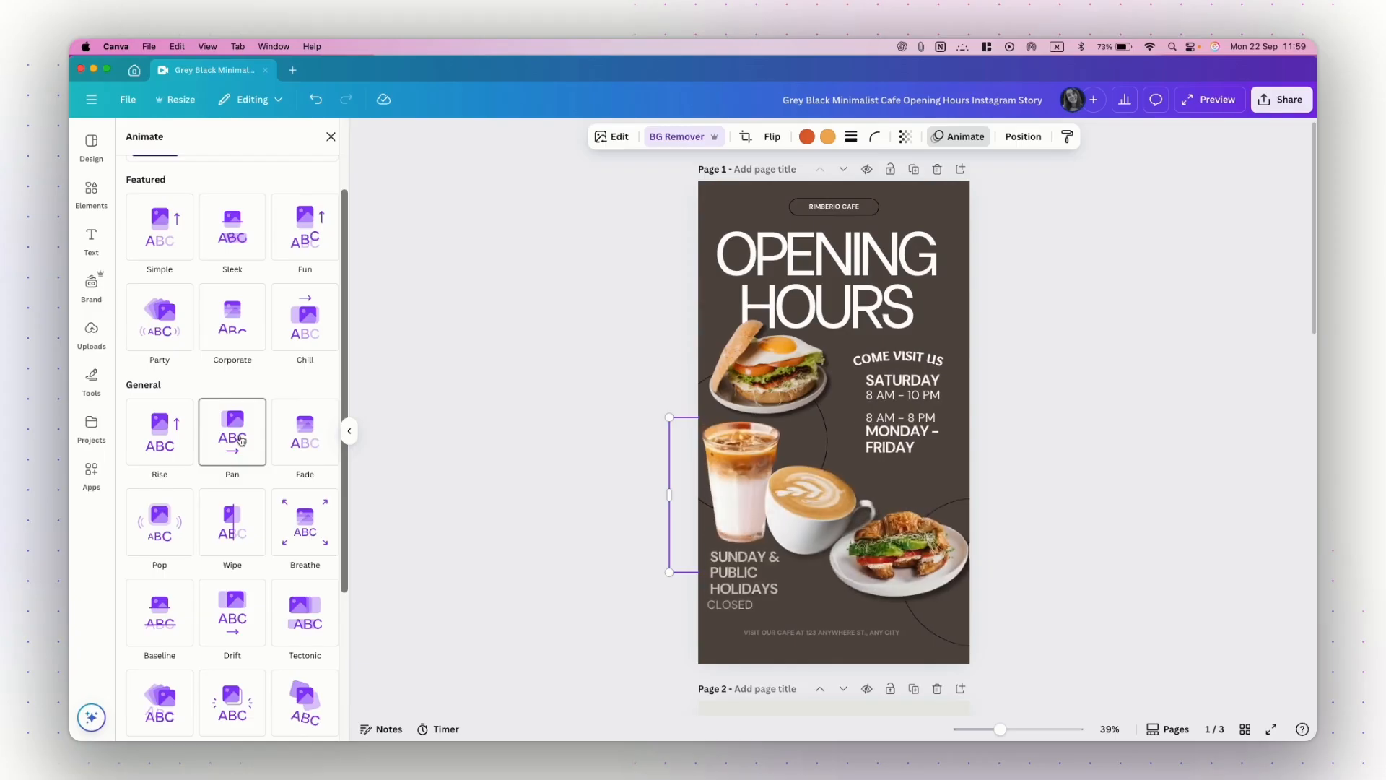
pyautogui.scroll(-3, 232, 448)
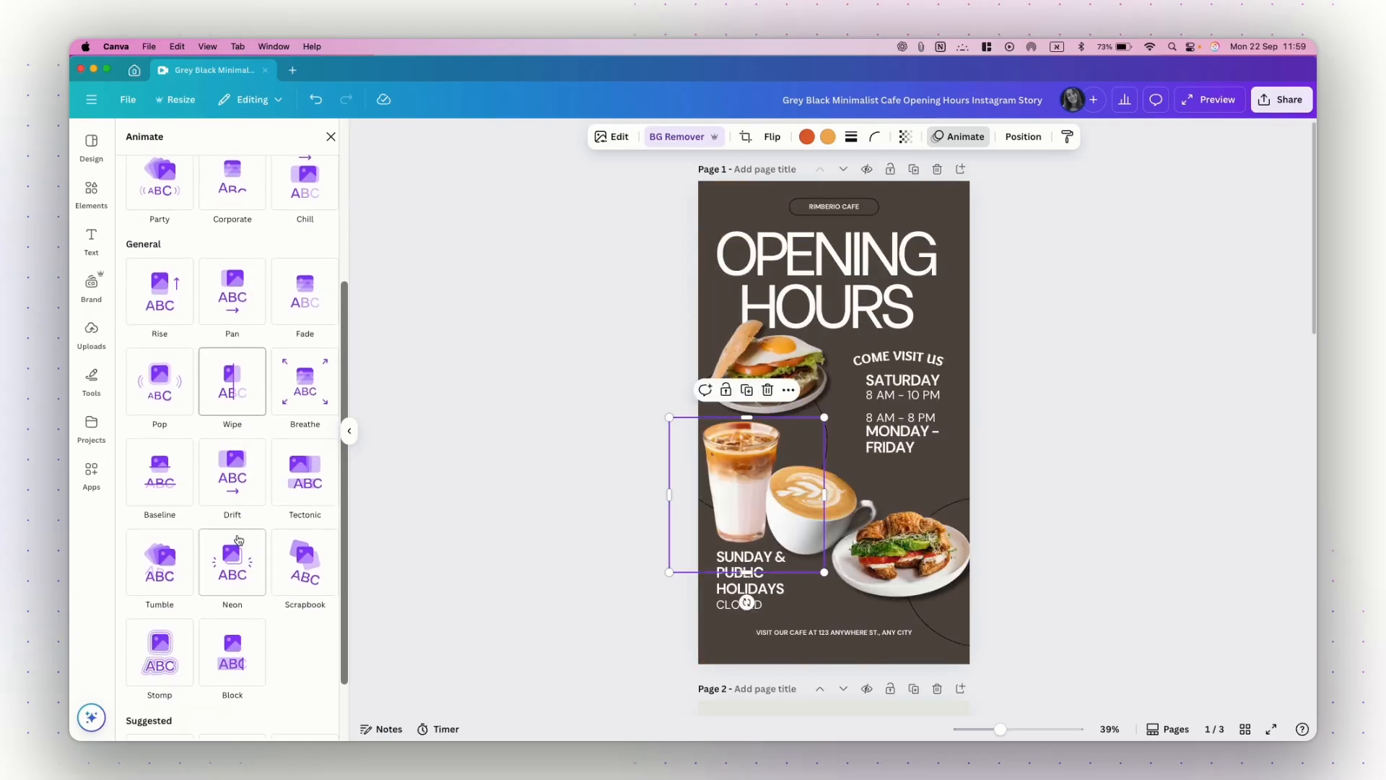
pyautogui.click(170, 489)
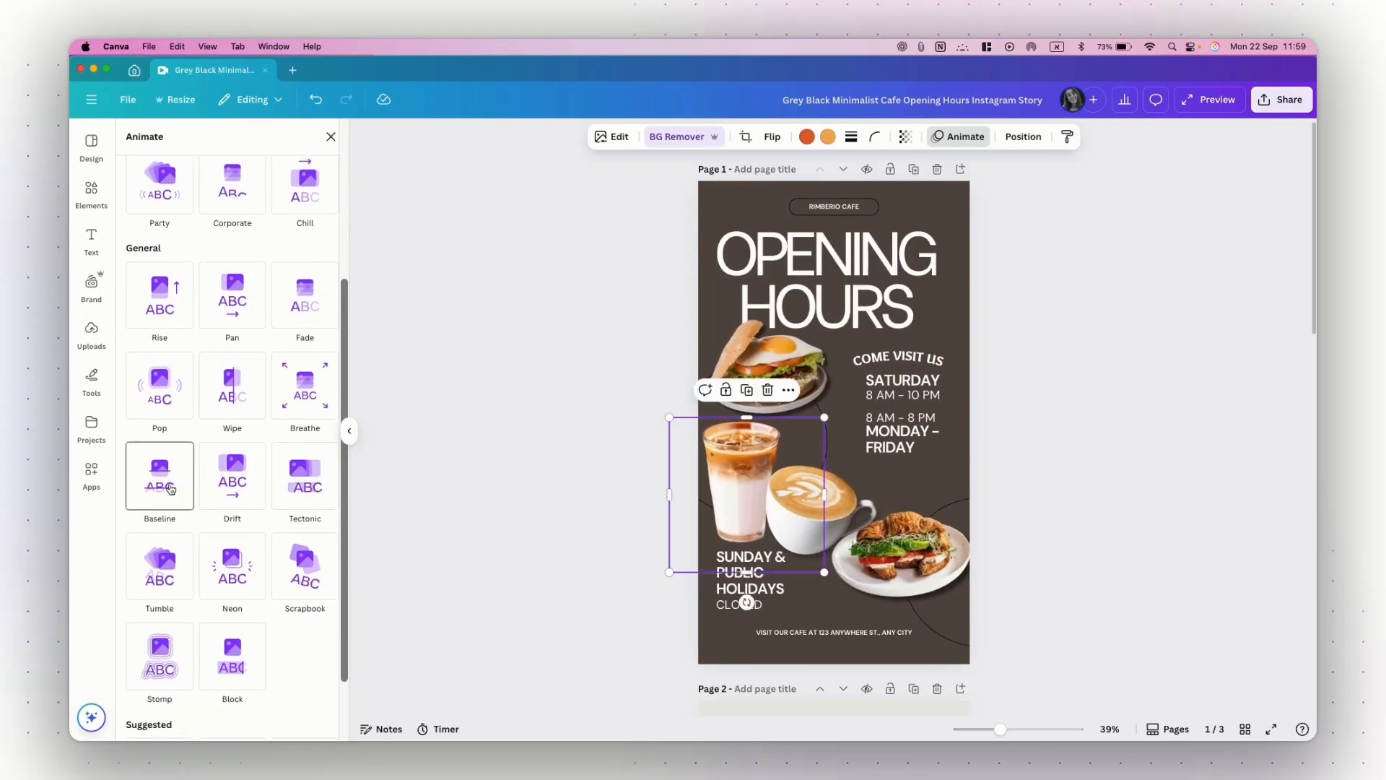
pyautogui.scroll(5, 170, 489)
# - Apply the Pan photo animation to the iced coffee, reduce its speed and set its direction to left
pyautogui.click(290, 182)
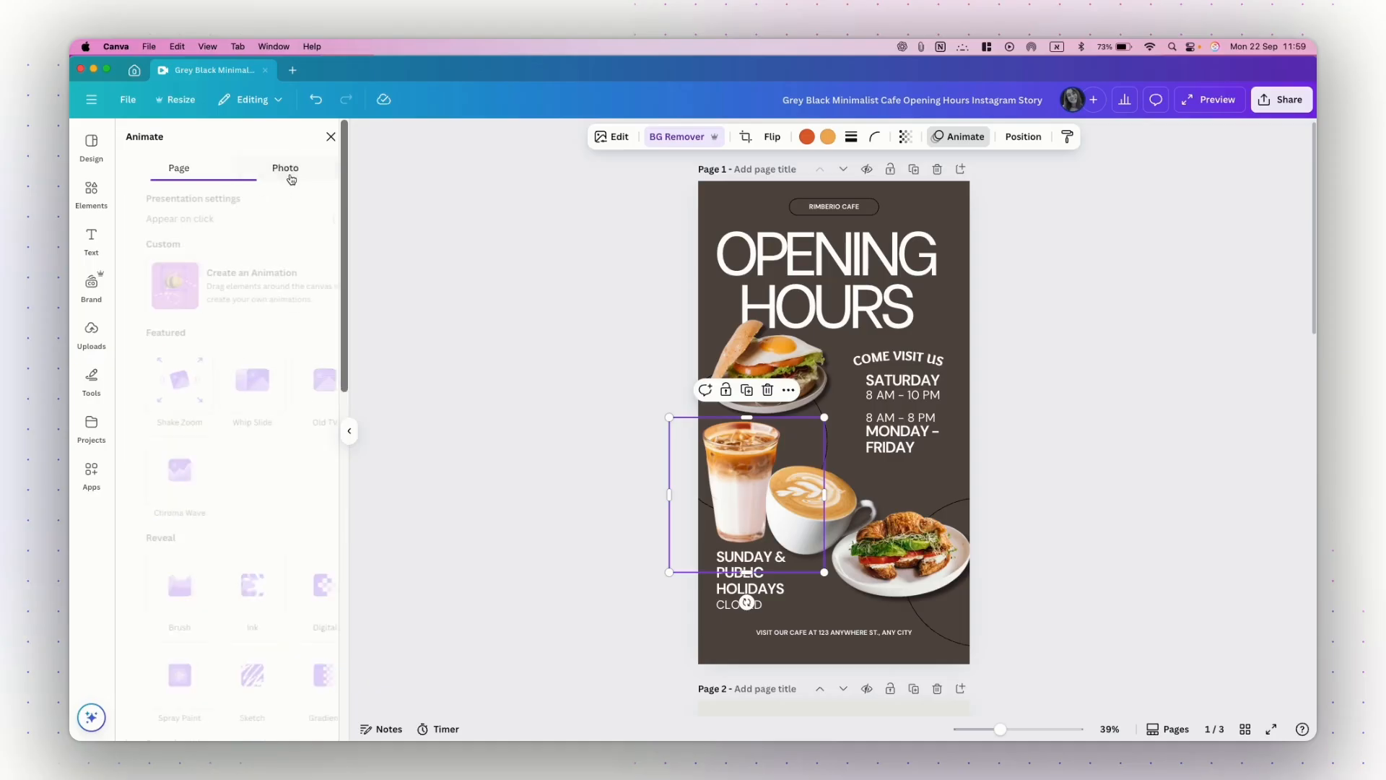
pyautogui.scroll(-6, 260, 480)
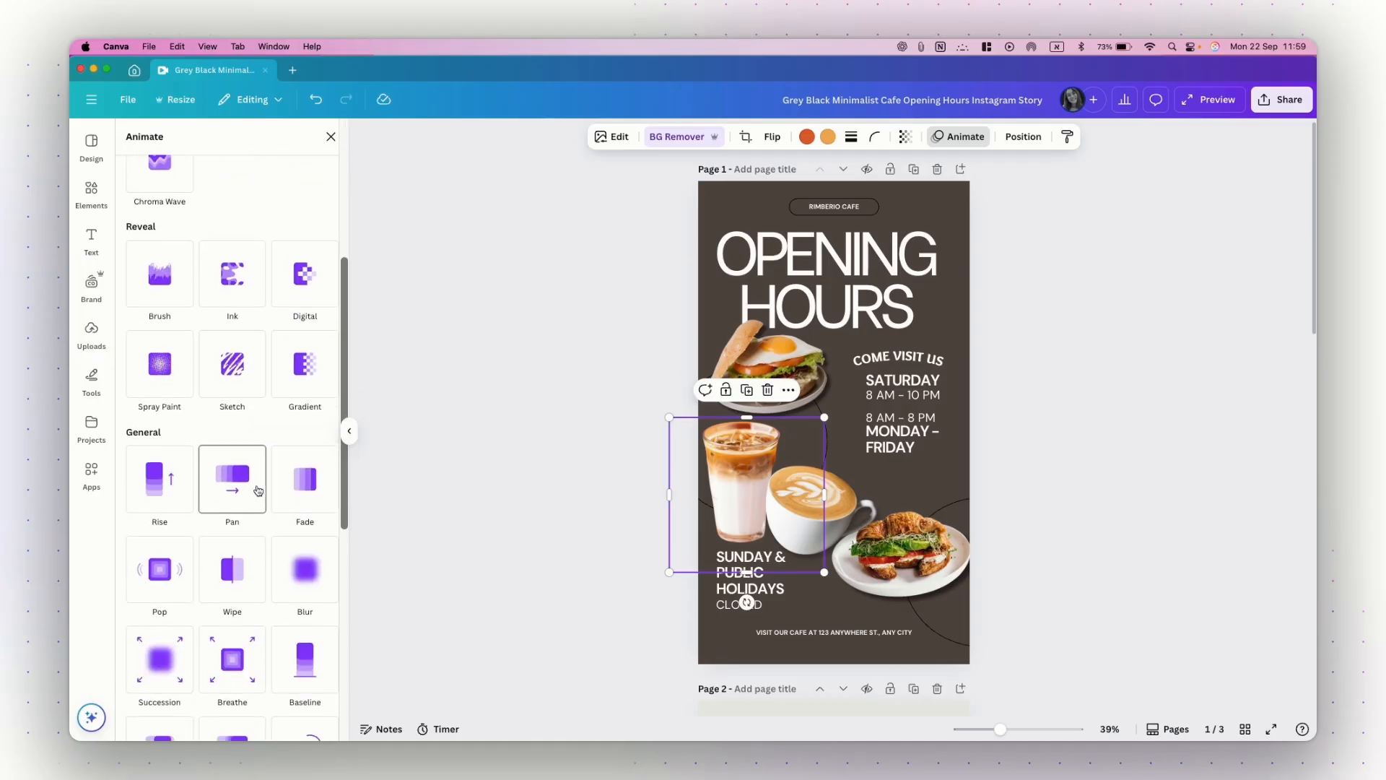
pyautogui.click(234, 495)
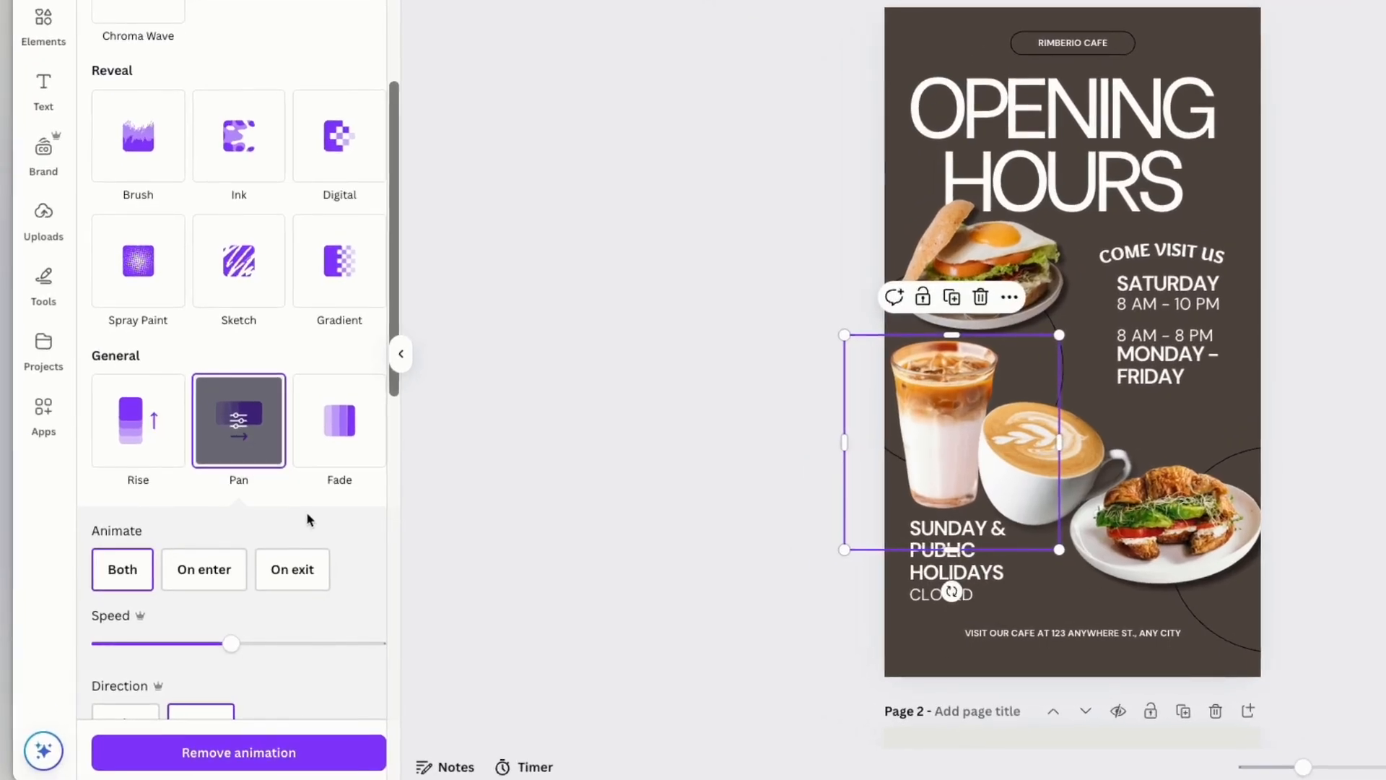
pyautogui.scroll(-3, 306, 511)
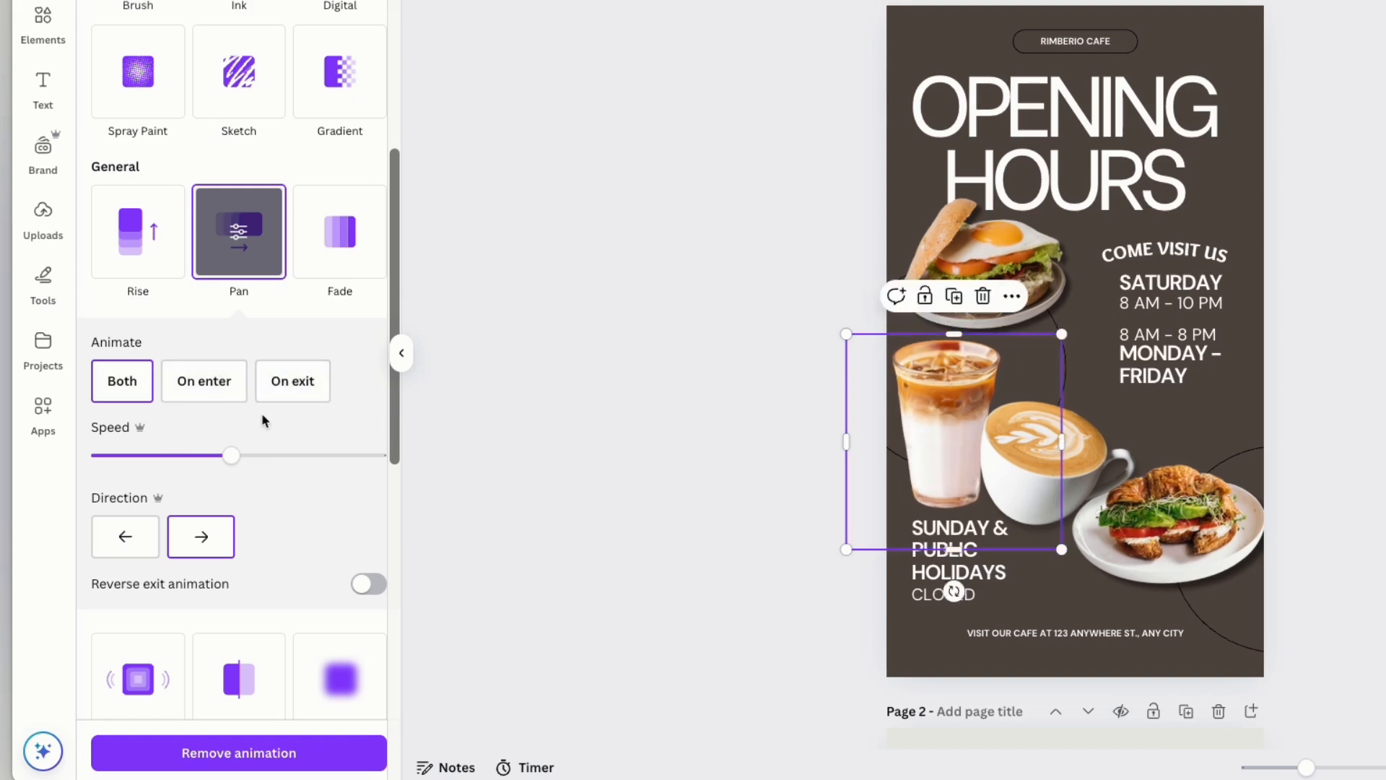
pyautogui.moveTo(231, 455); pyautogui.dragTo(173, 457)
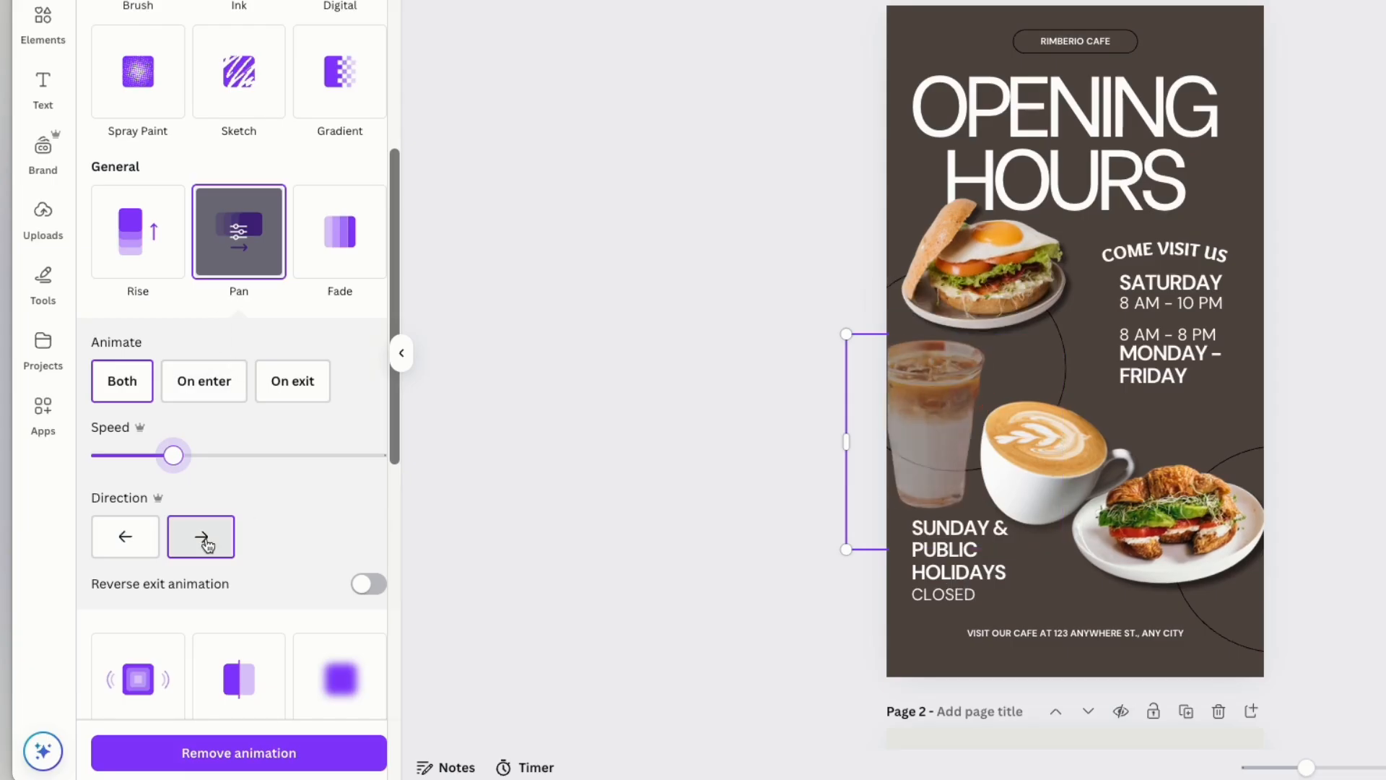
pyautogui.click(129, 546)
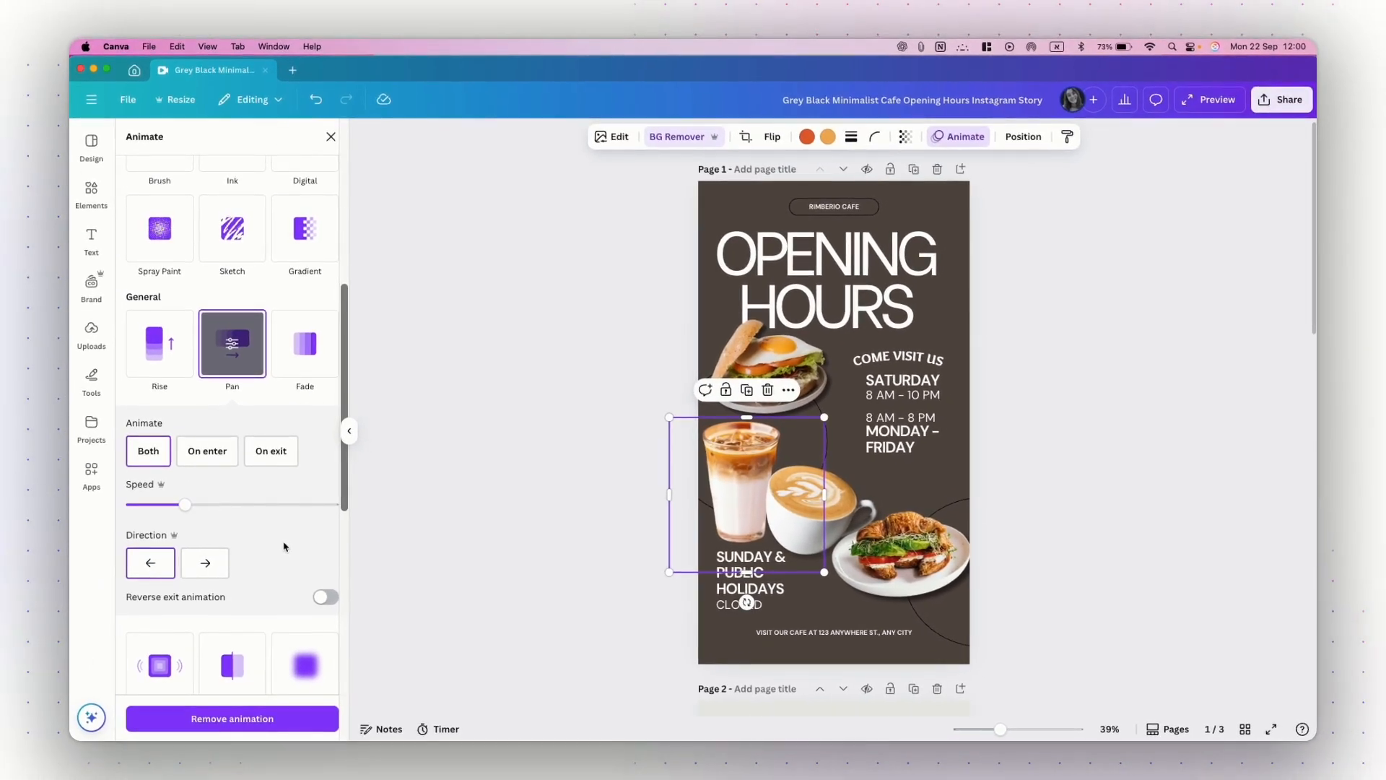
# - Remove the Pan animation from the iced coffee photo and clear the selection
pyautogui.click(227, 714)
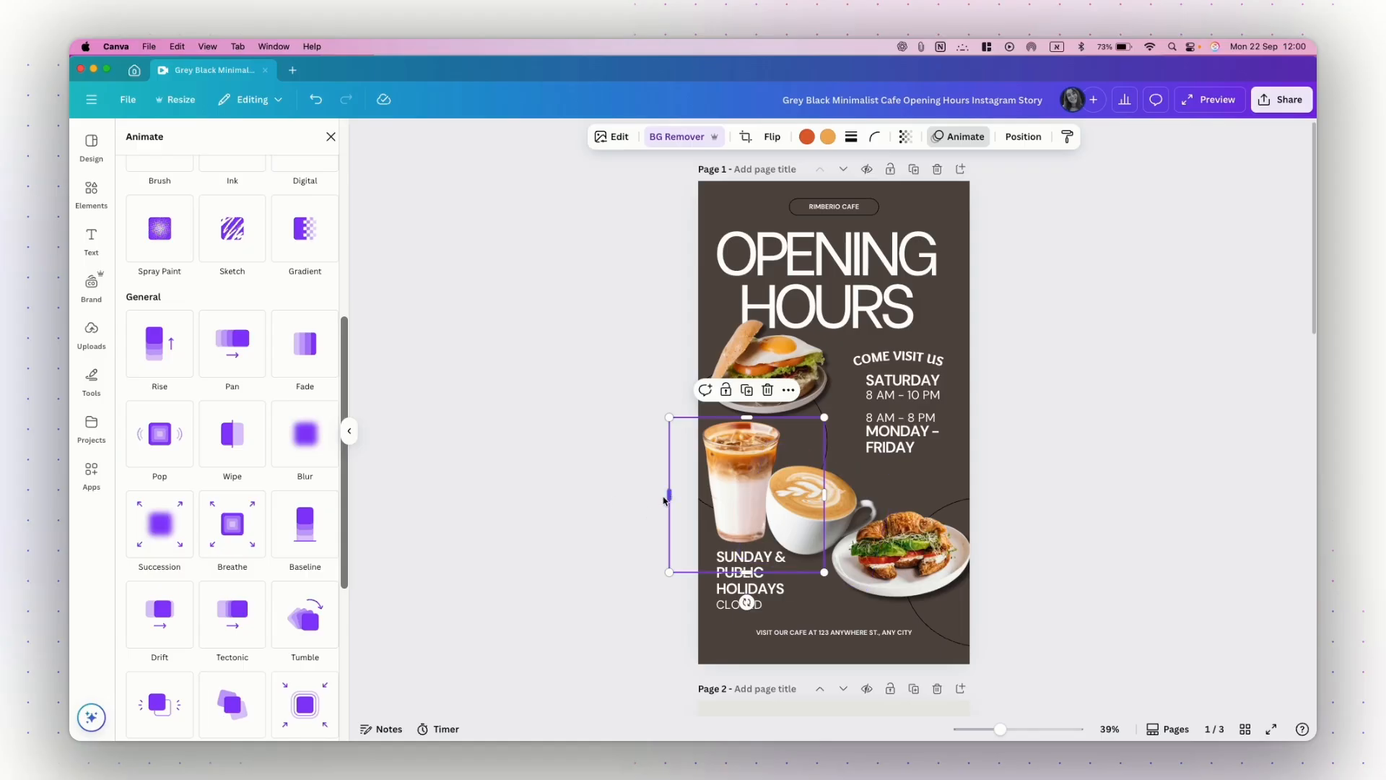
pyautogui.click(558, 502)
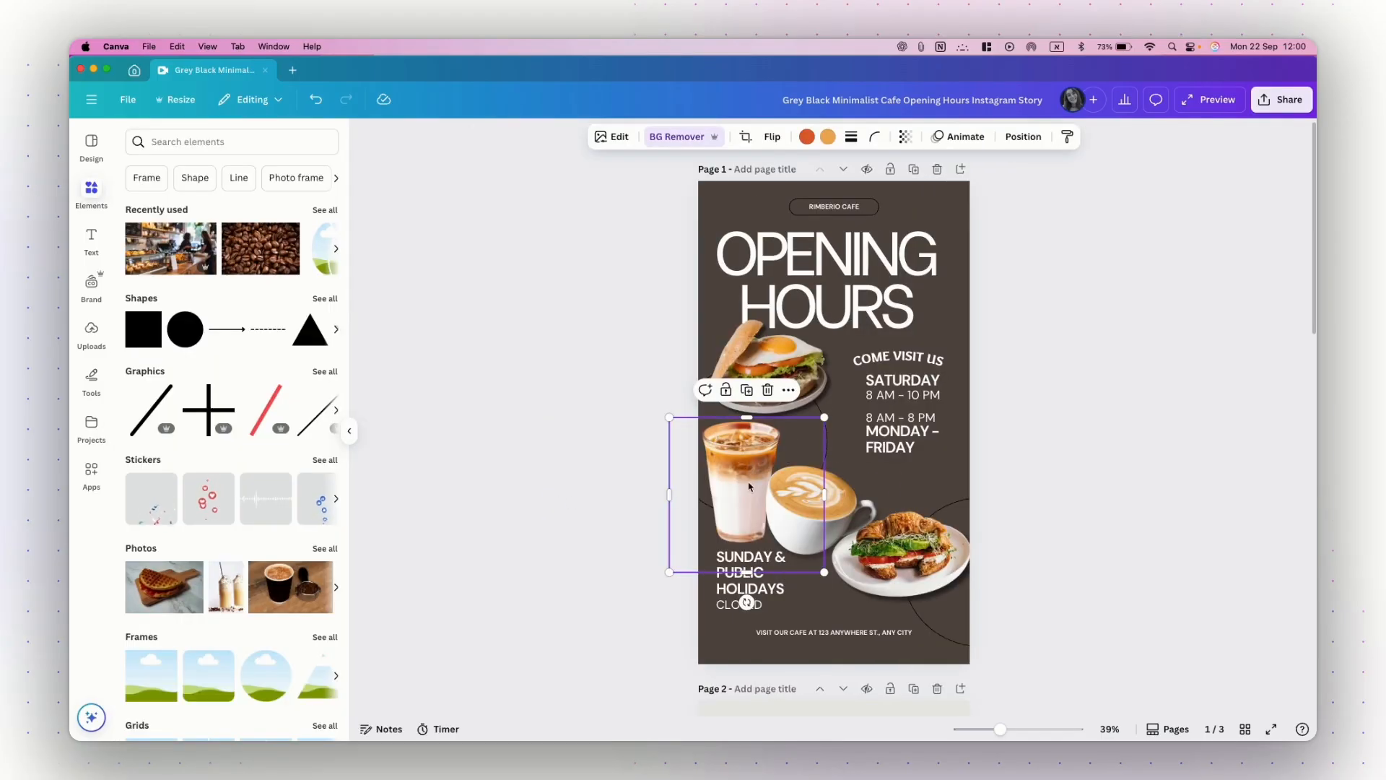
pyautogui.click(618, 492)
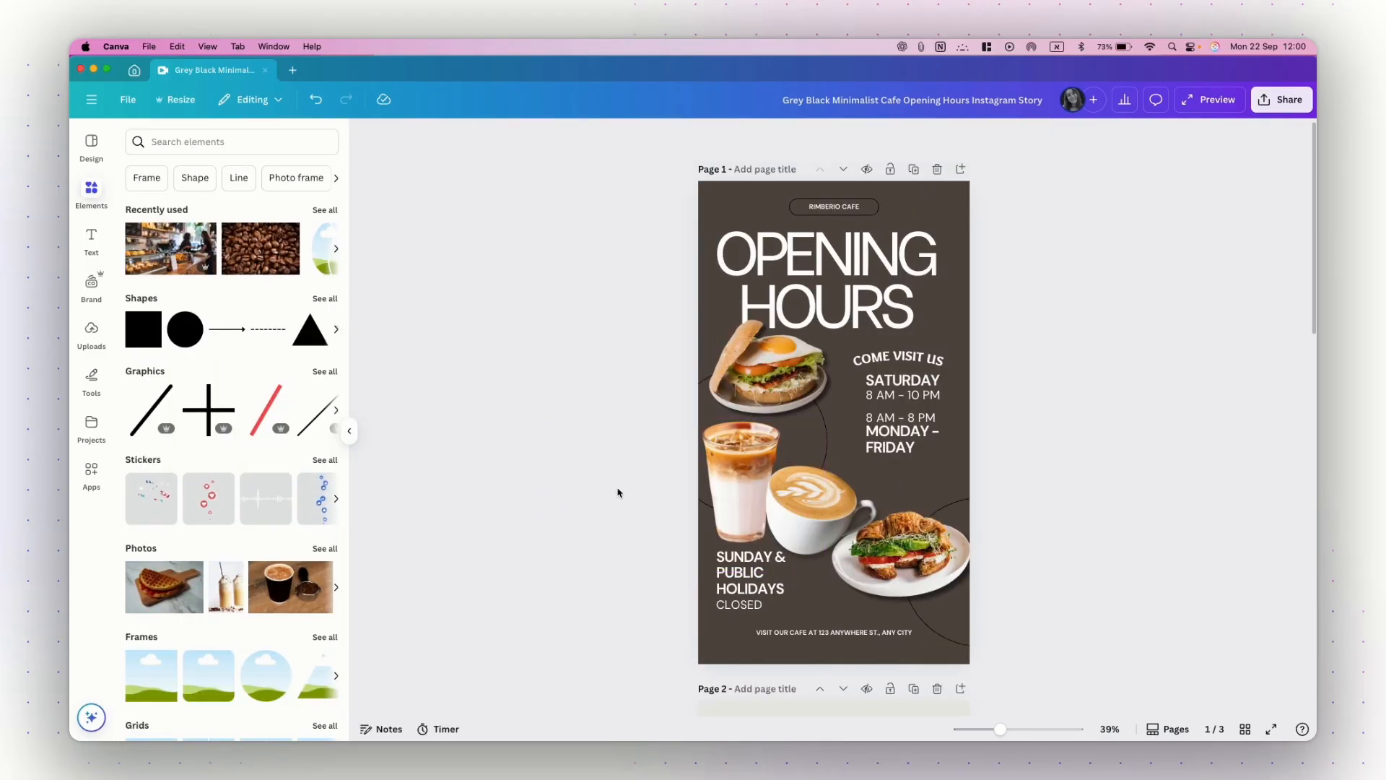
# - Apply the Typewriter text animation to the "OPENING HOURS" heading and view its settings
pyautogui.click(793, 266)
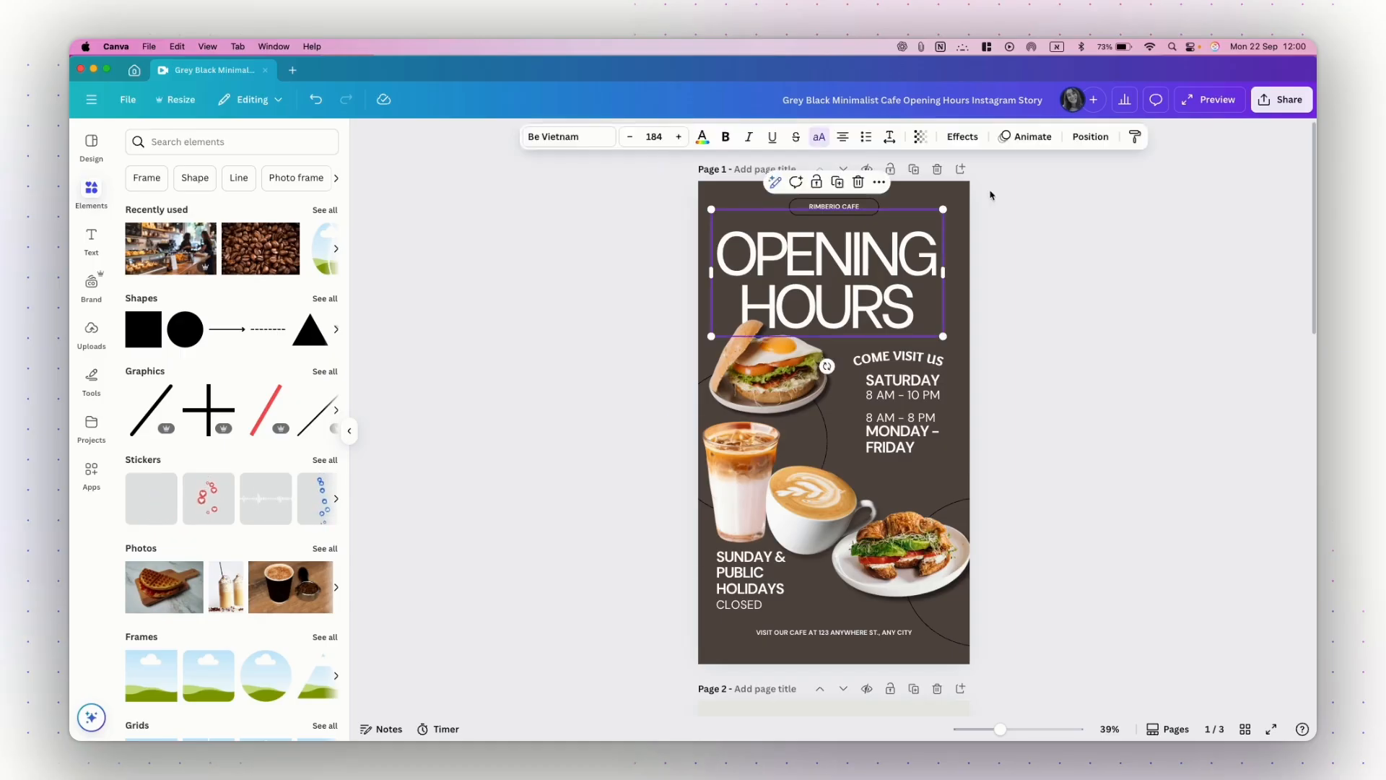
pyautogui.click(1029, 137)
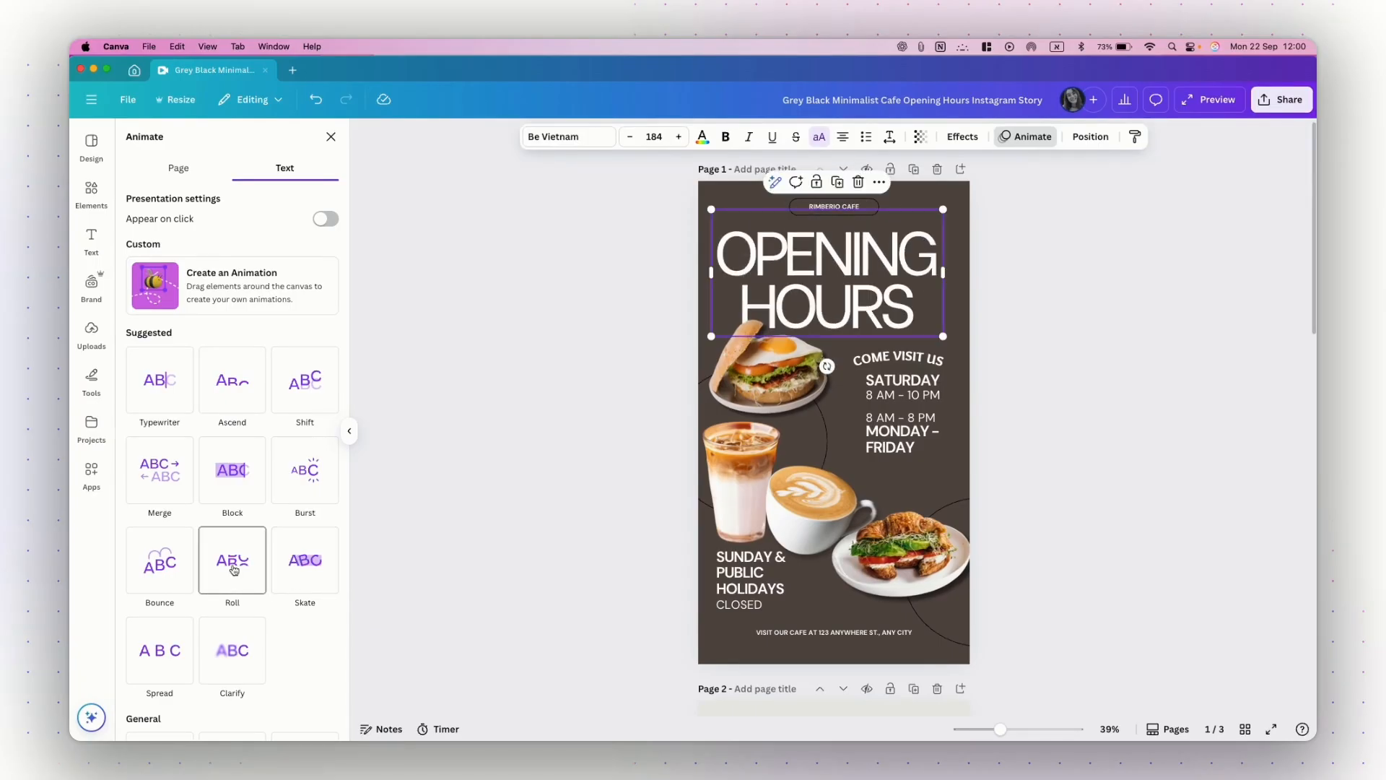
pyautogui.click(165, 398)
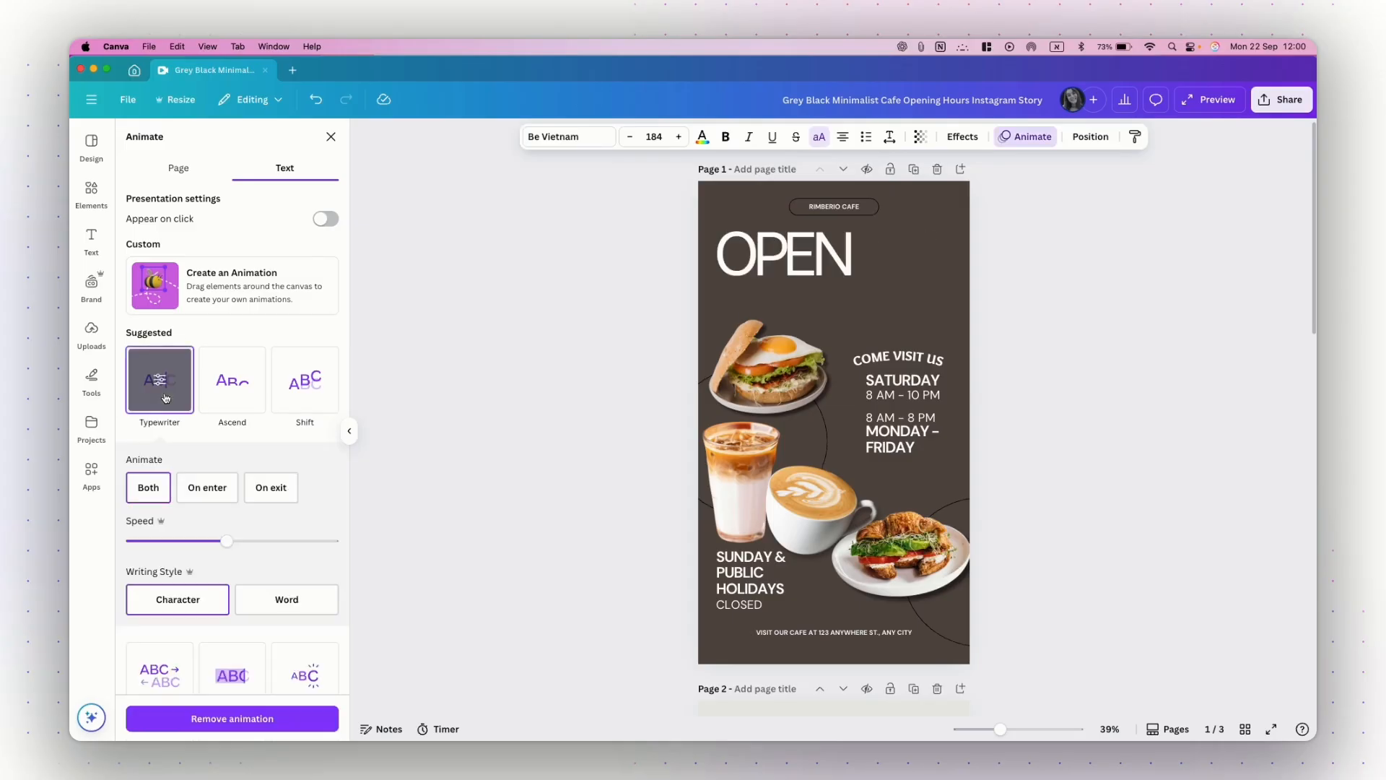
pyautogui.scroll(-1, 309, 485)
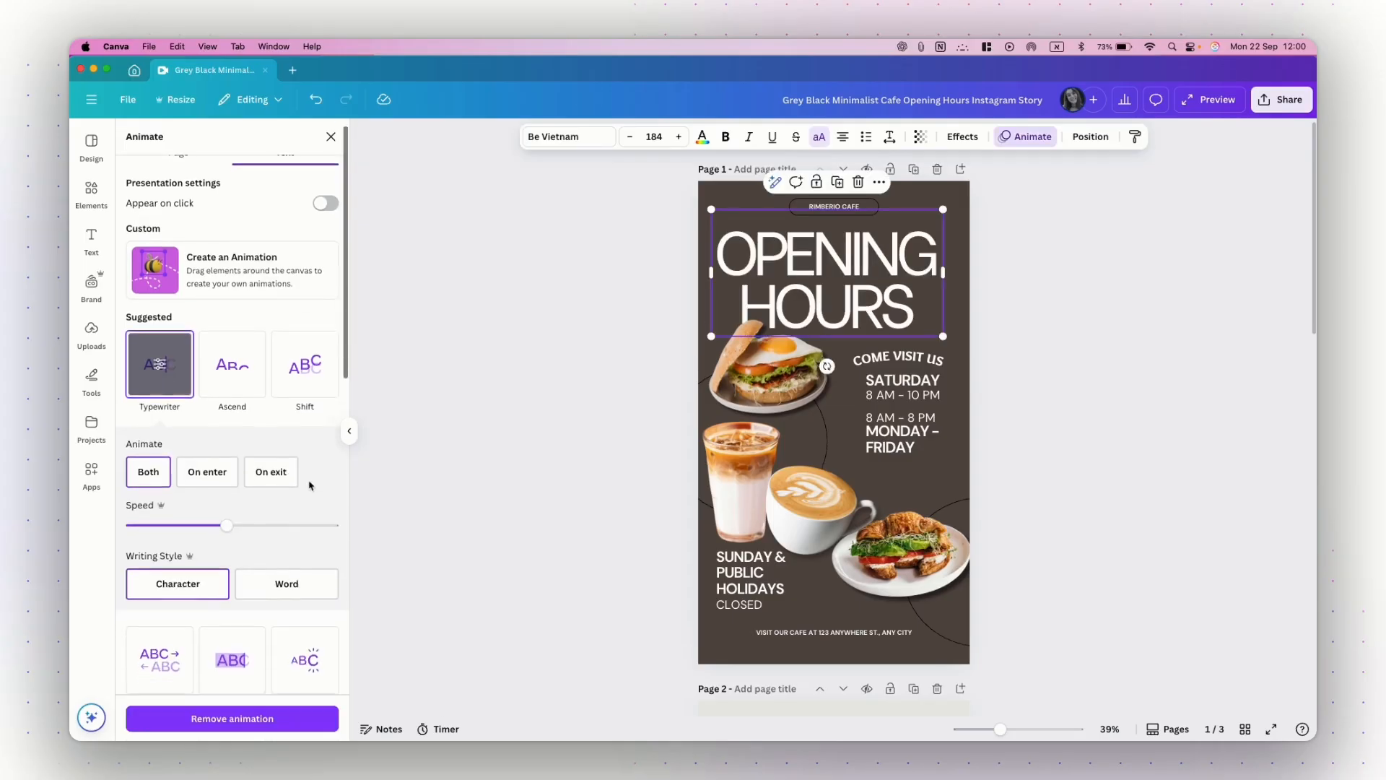
# - Try the Word writing style for the heading's Typewriter animation and switch back to Character
pyautogui.scroll(-3, 309, 485)
pyautogui.click(187, 546)
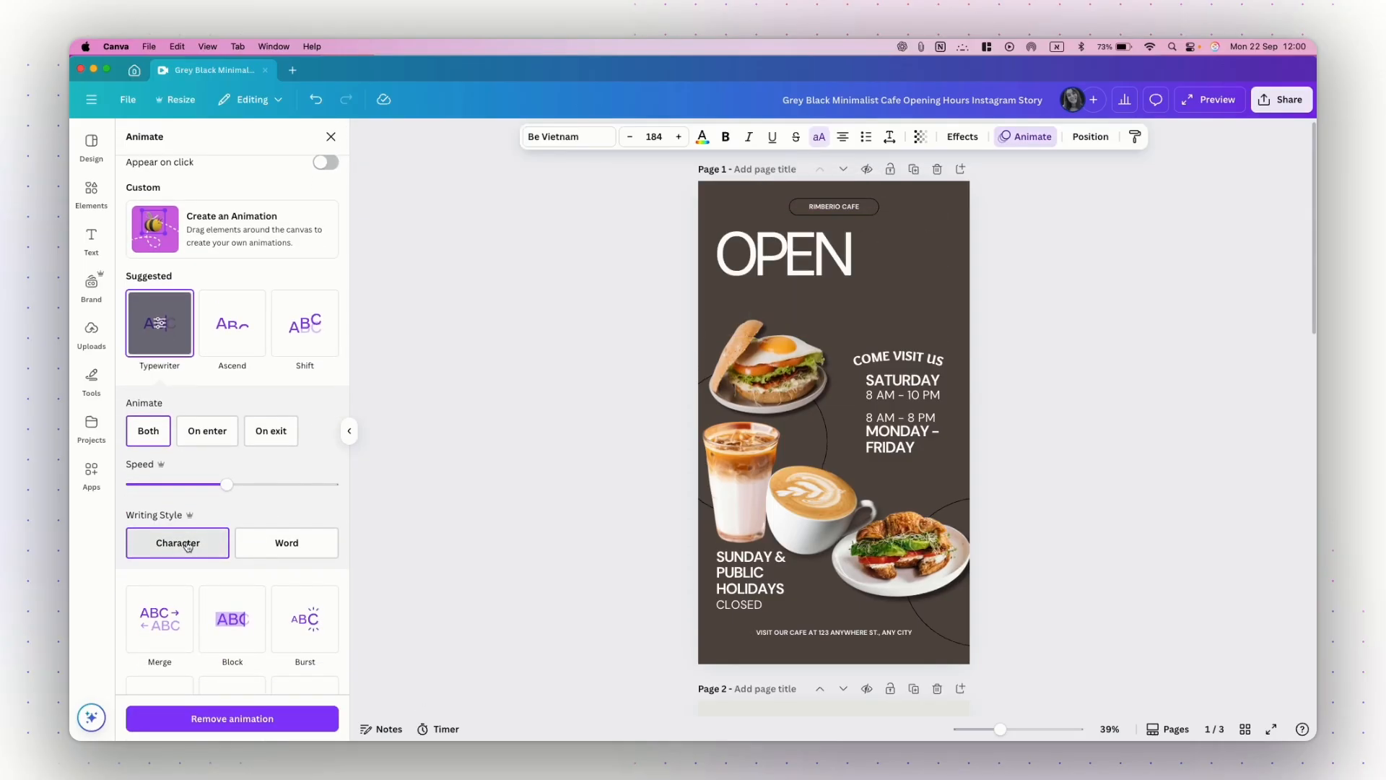
pyautogui.click(288, 551)
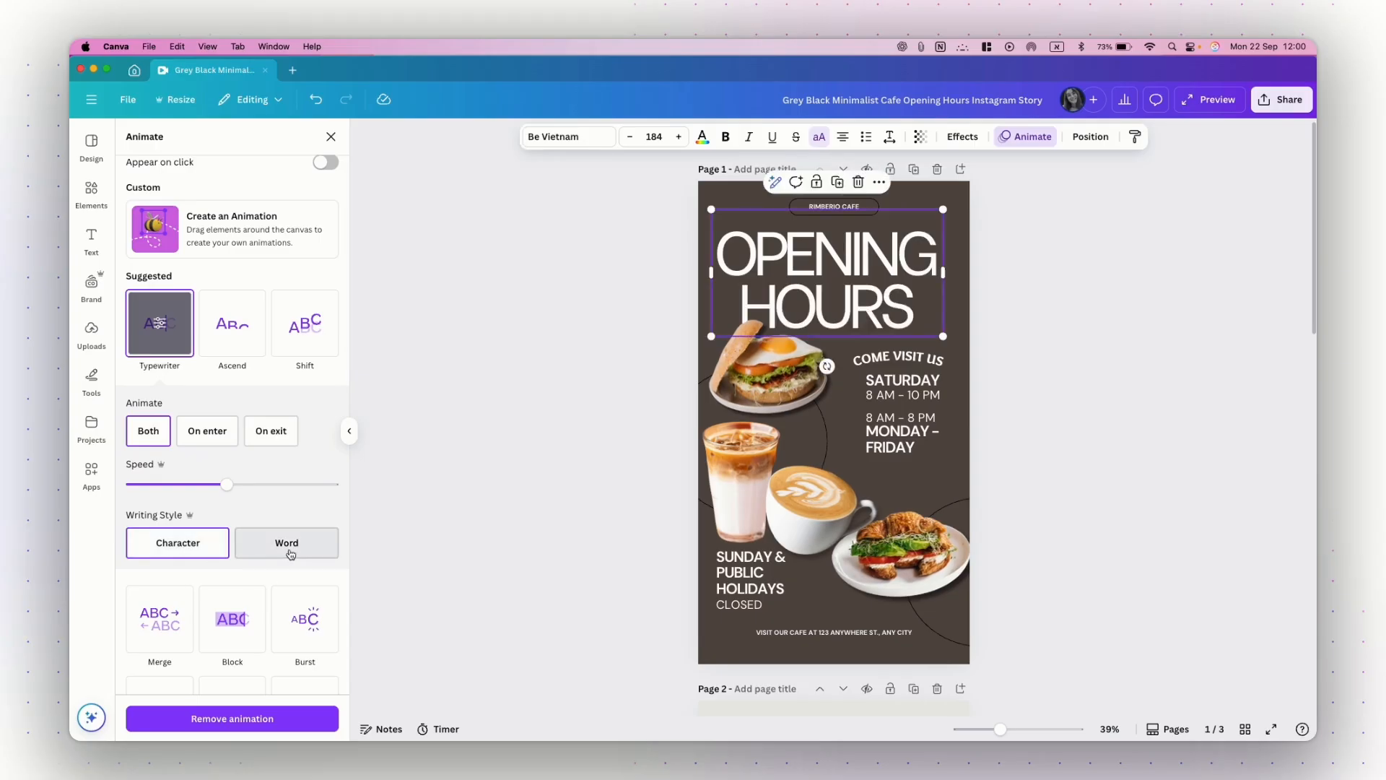
pyautogui.click(195, 543)
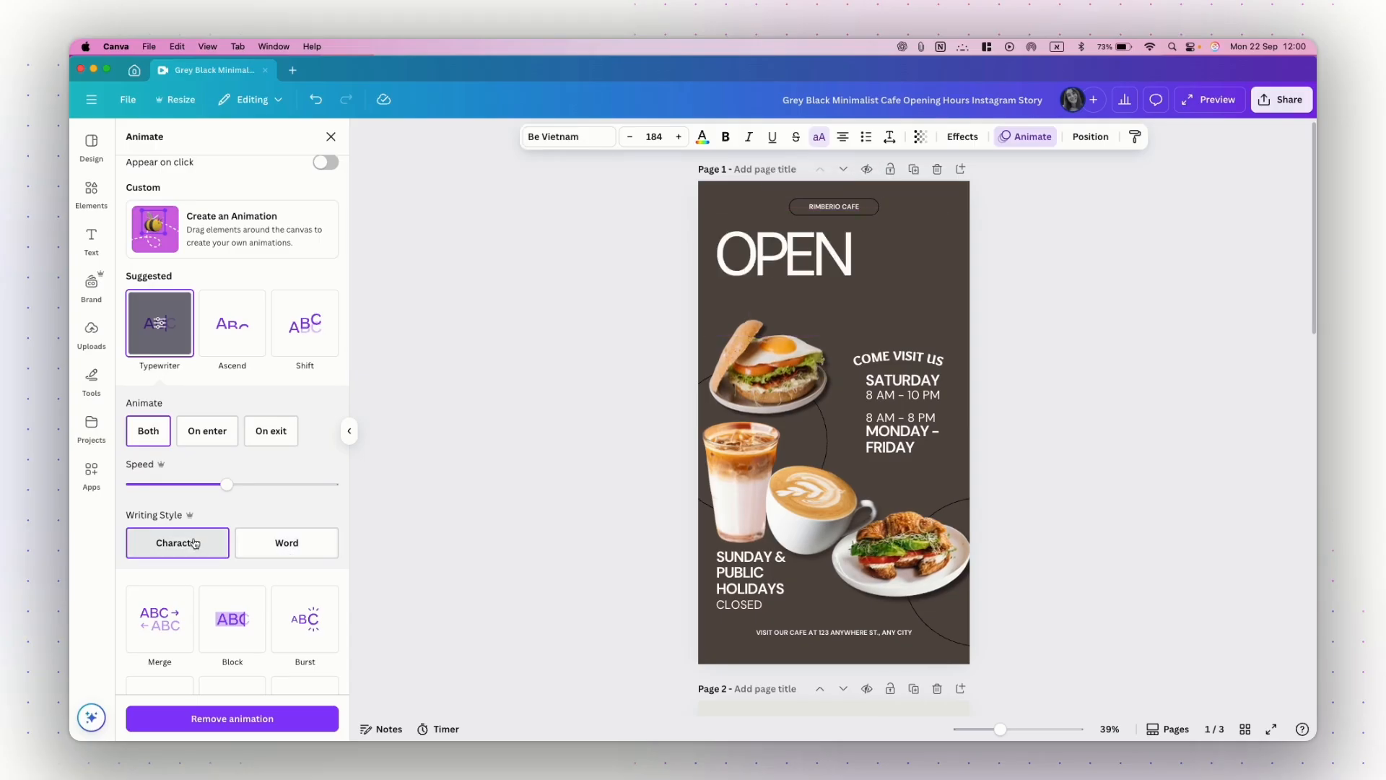
# - Try the Rotate, Flicker and Wiggle add-on effects on the "OPENING HOURS" heading and reduce the Wiggle intensity
pyautogui.scroll(-8, 302, 507)
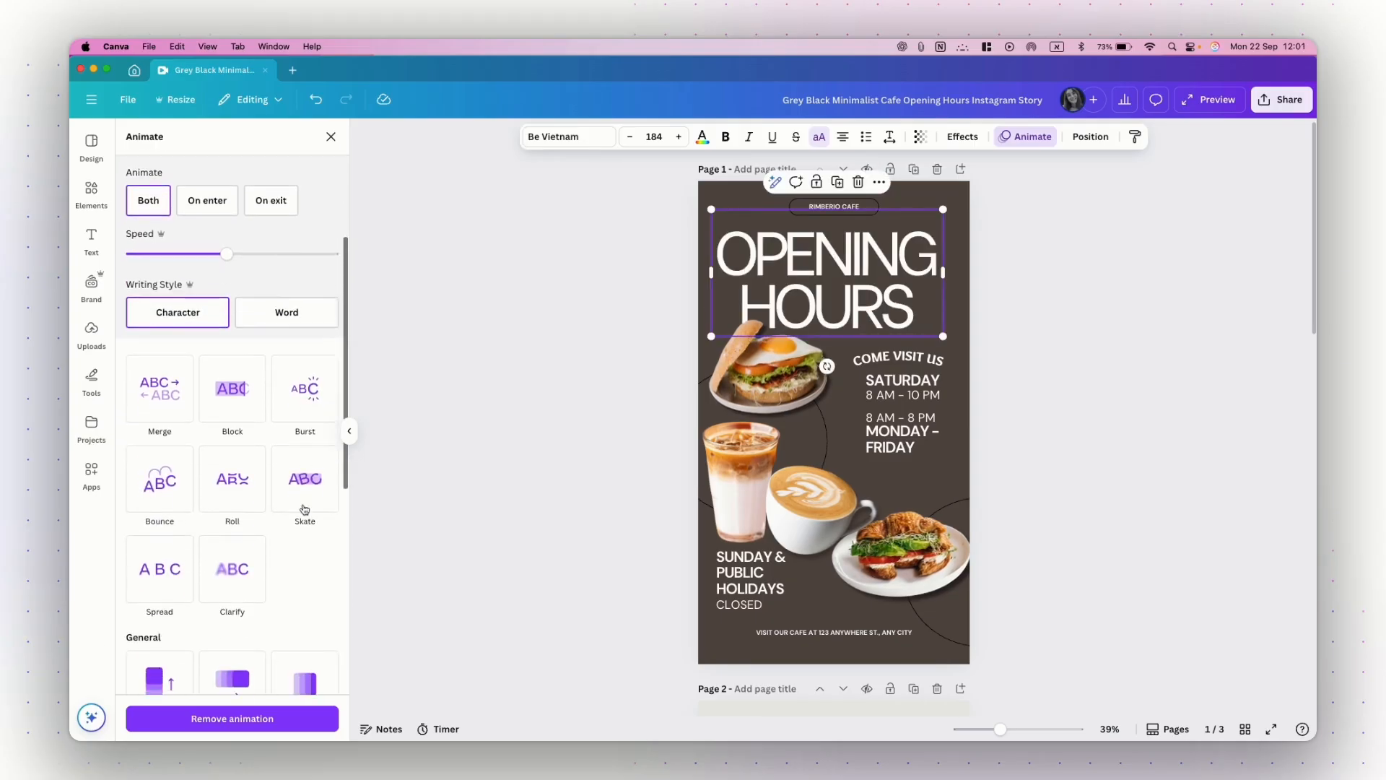
pyautogui.scroll(-5, 260, 511)
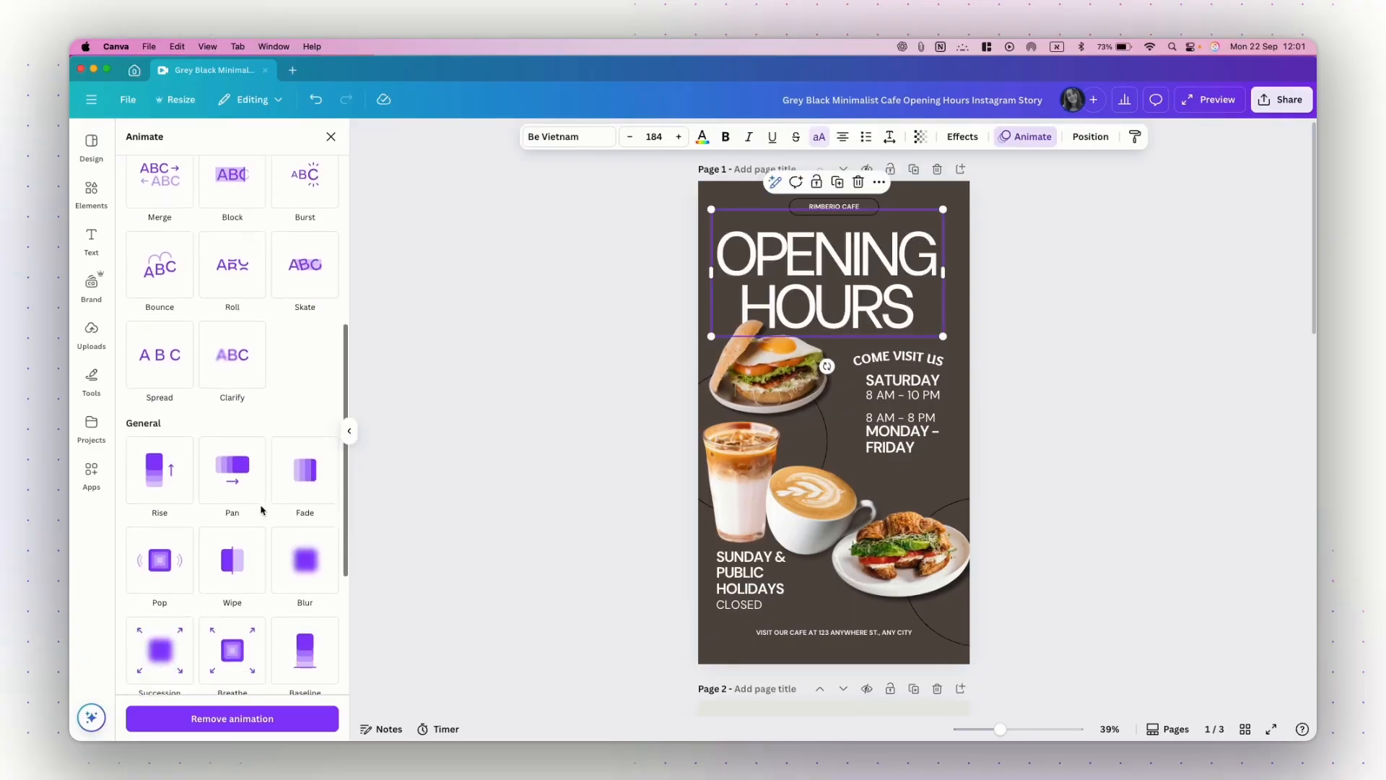
pyautogui.scroll(-5, 249, 506)
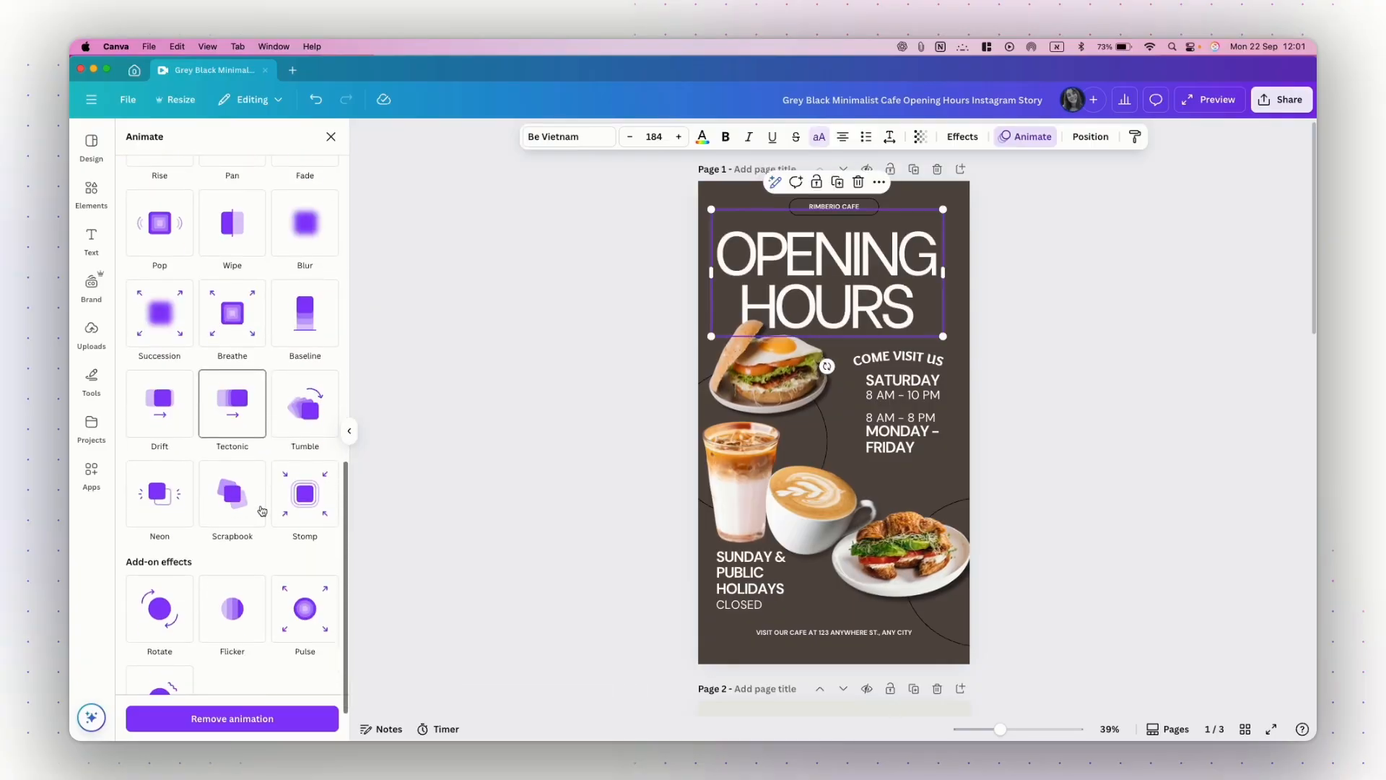
pyautogui.scroll(-2, 267, 683)
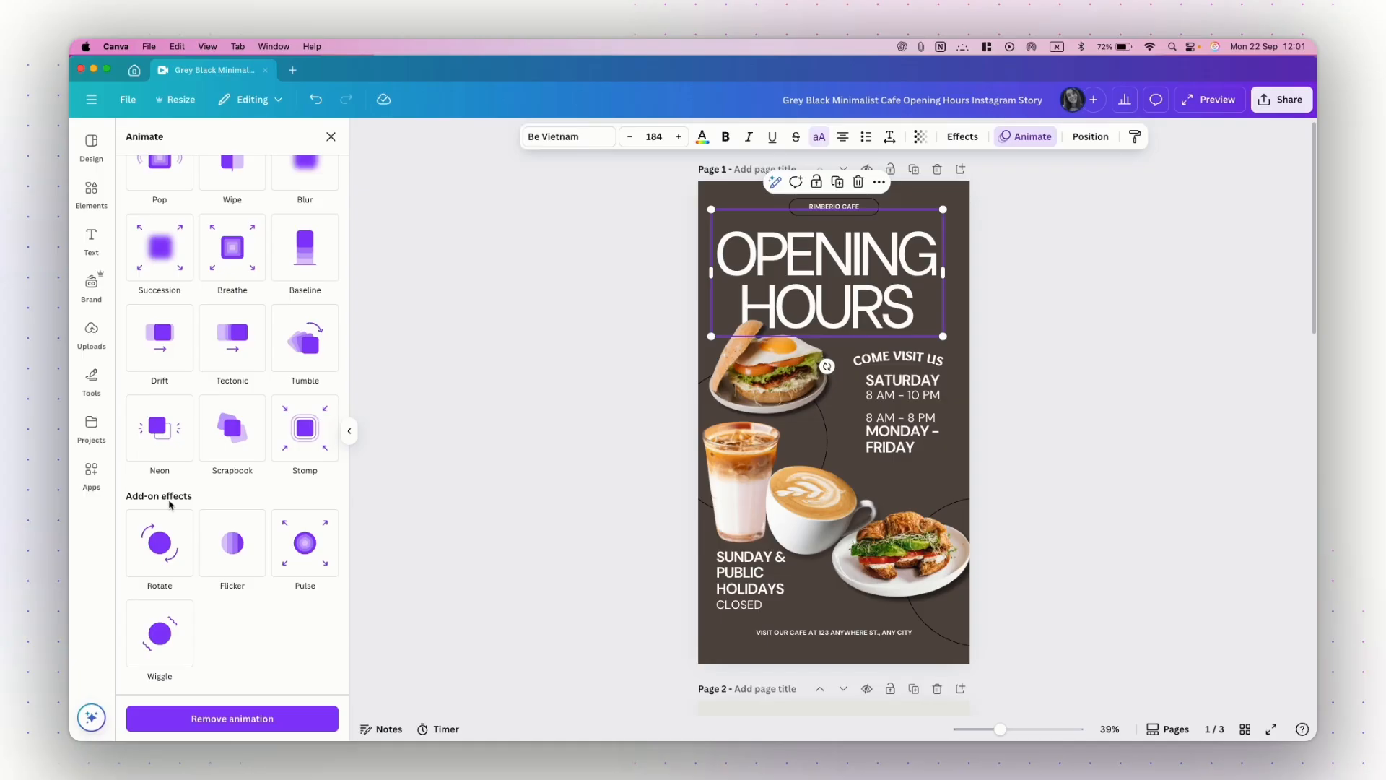
pyautogui.click(156, 553)
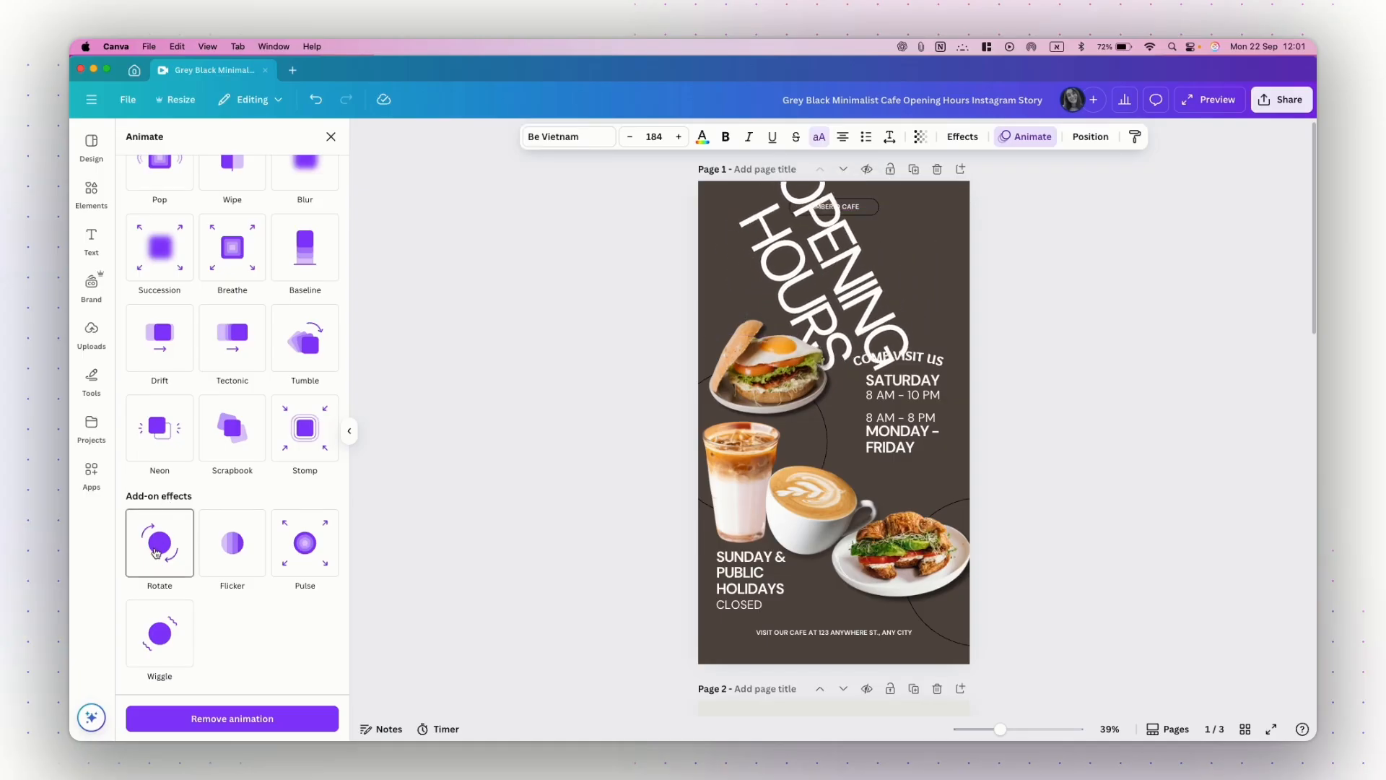
pyautogui.click(242, 570)
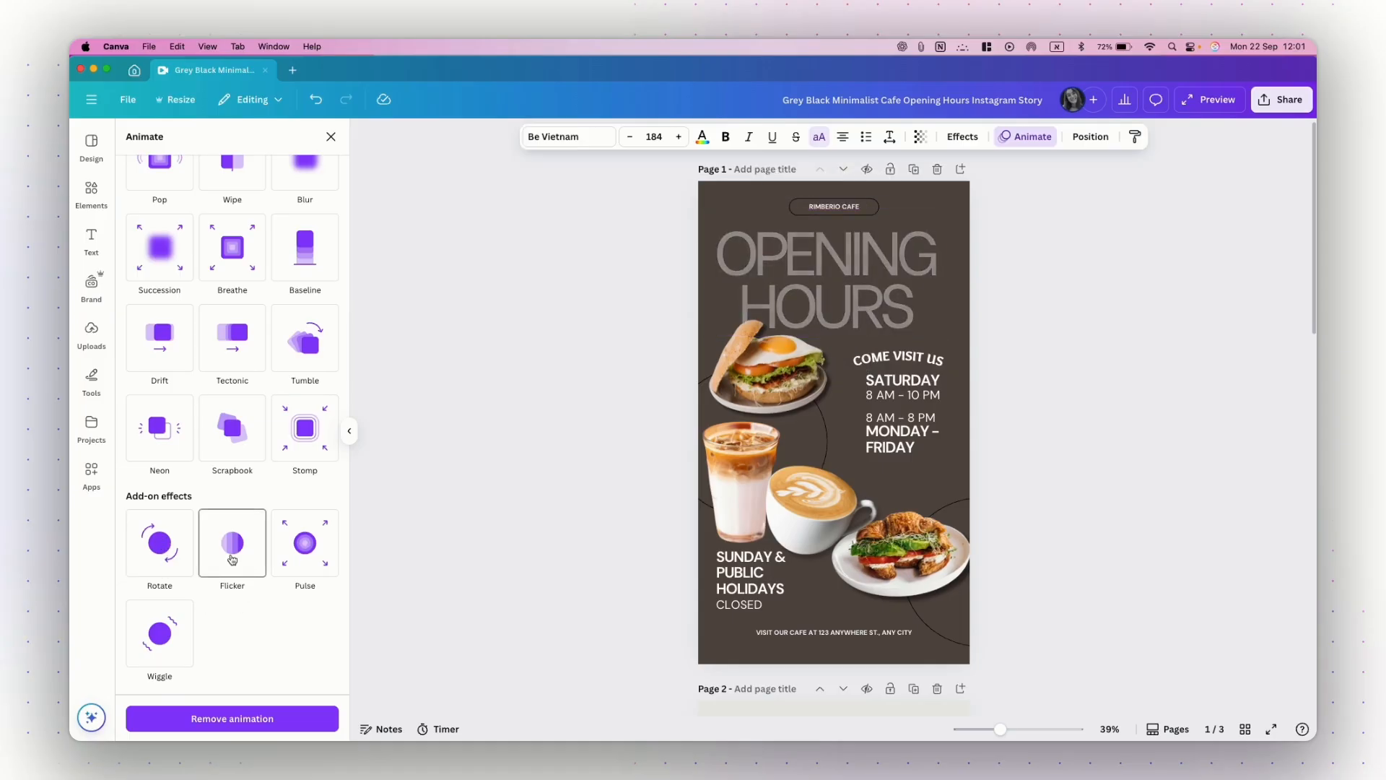
pyautogui.click(171, 645)
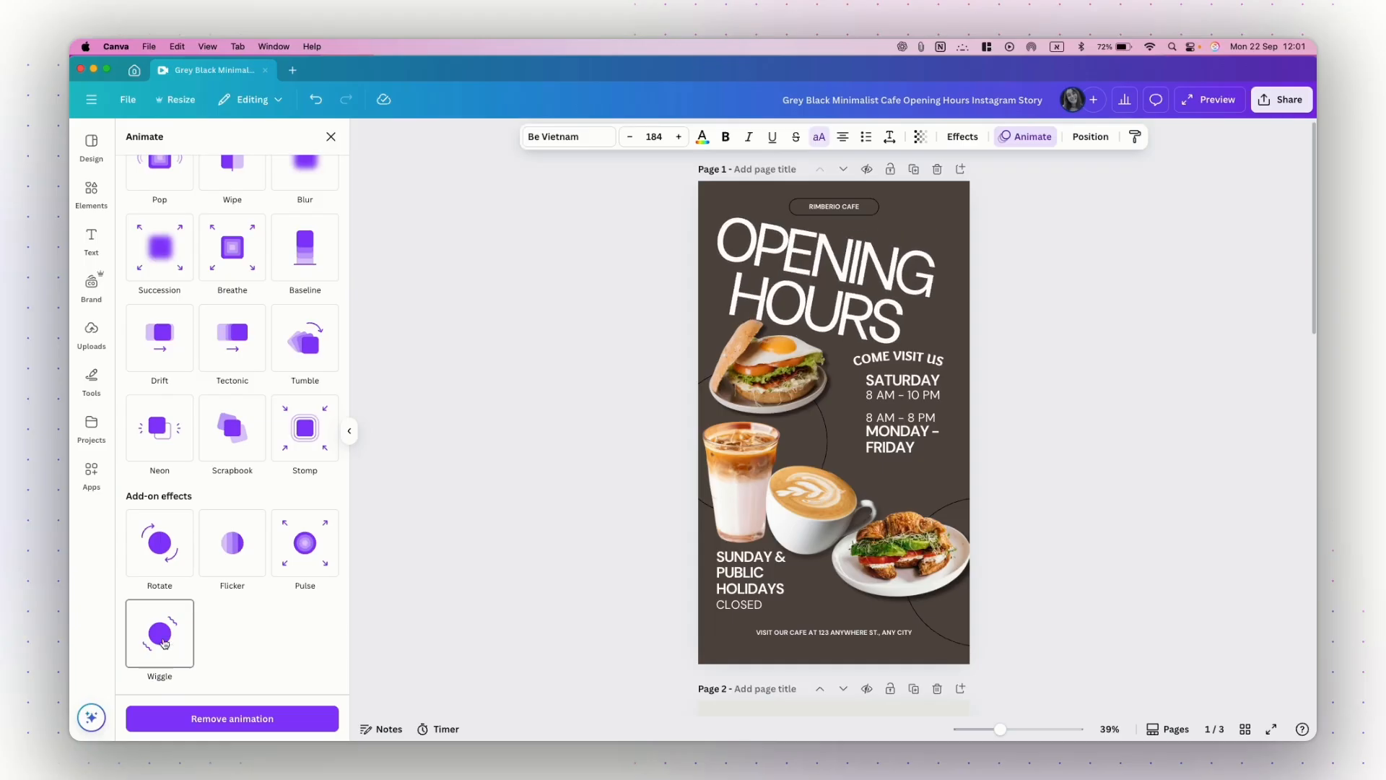
pyautogui.click(165, 644)
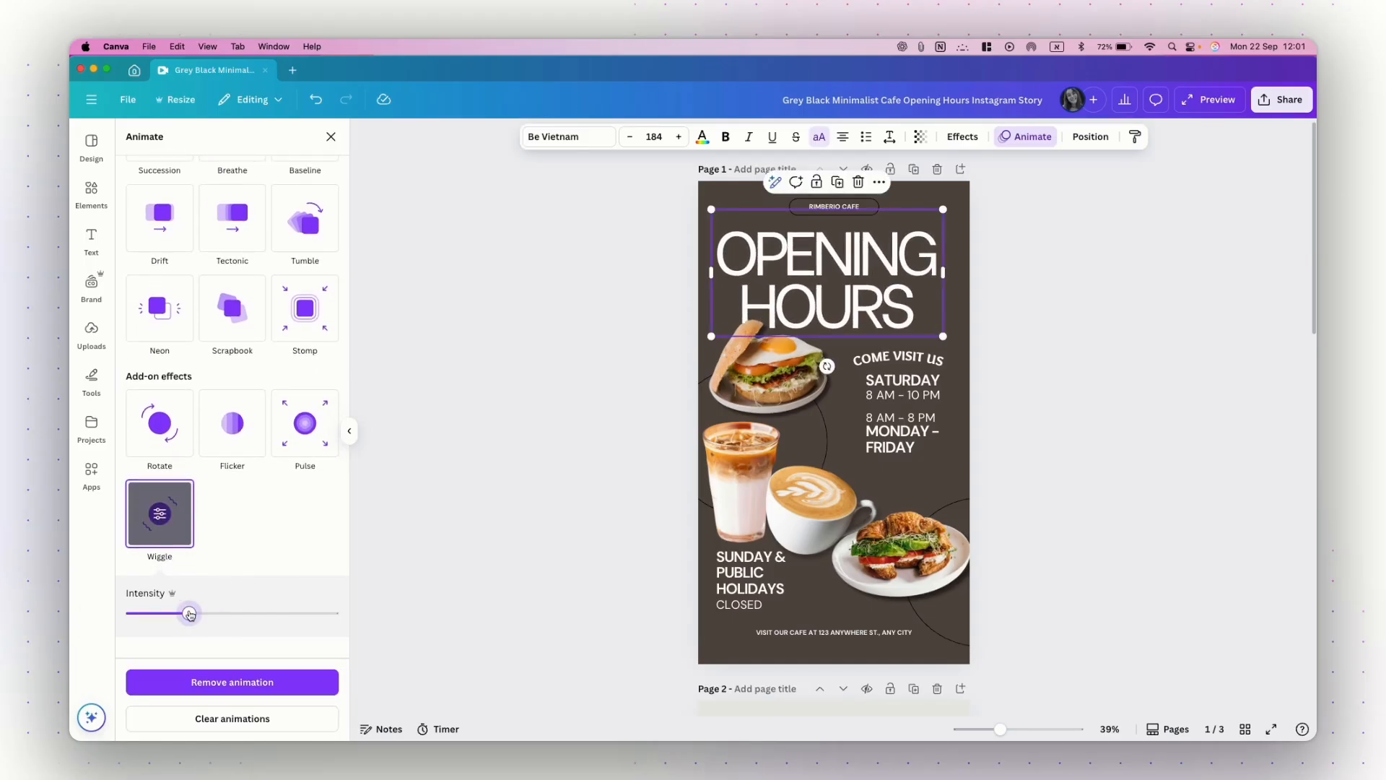
pyautogui.moveTo(189, 614); pyautogui.dragTo(170, 614)
# - Create a custom animation for the iced coffee photo by drawing a looping path across the latte toward the croissant sandwich
pyautogui.scroll(10, 242, 659)
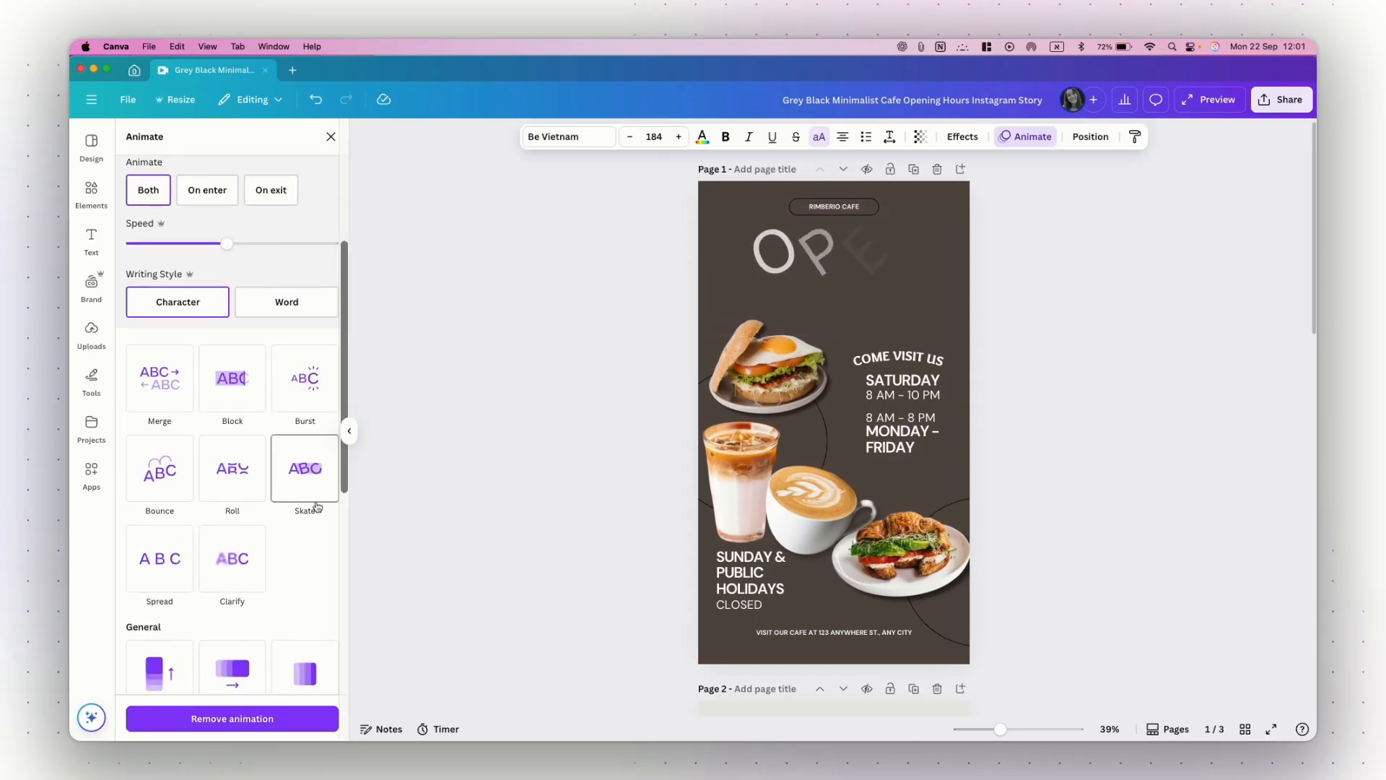
pyautogui.scroll(5, 316, 506)
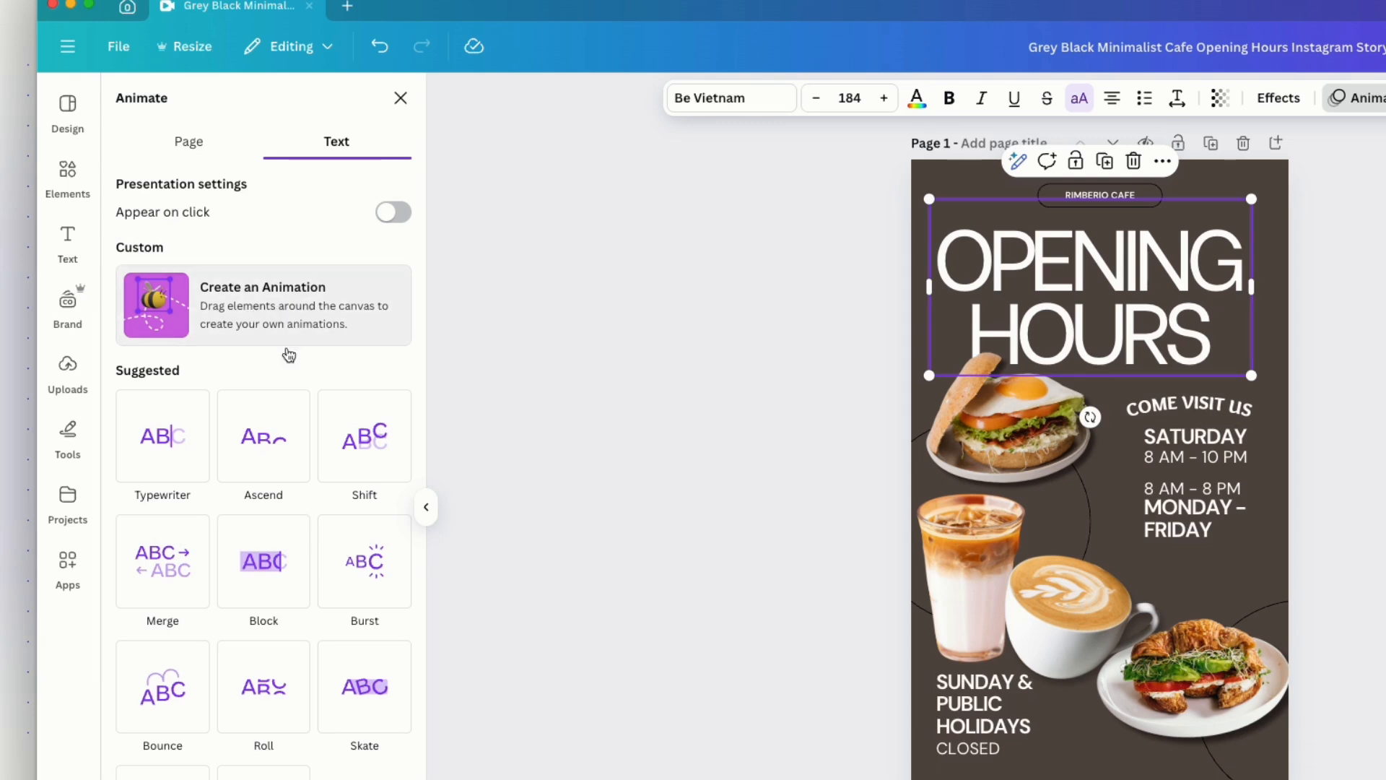
pyautogui.click(962, 583)
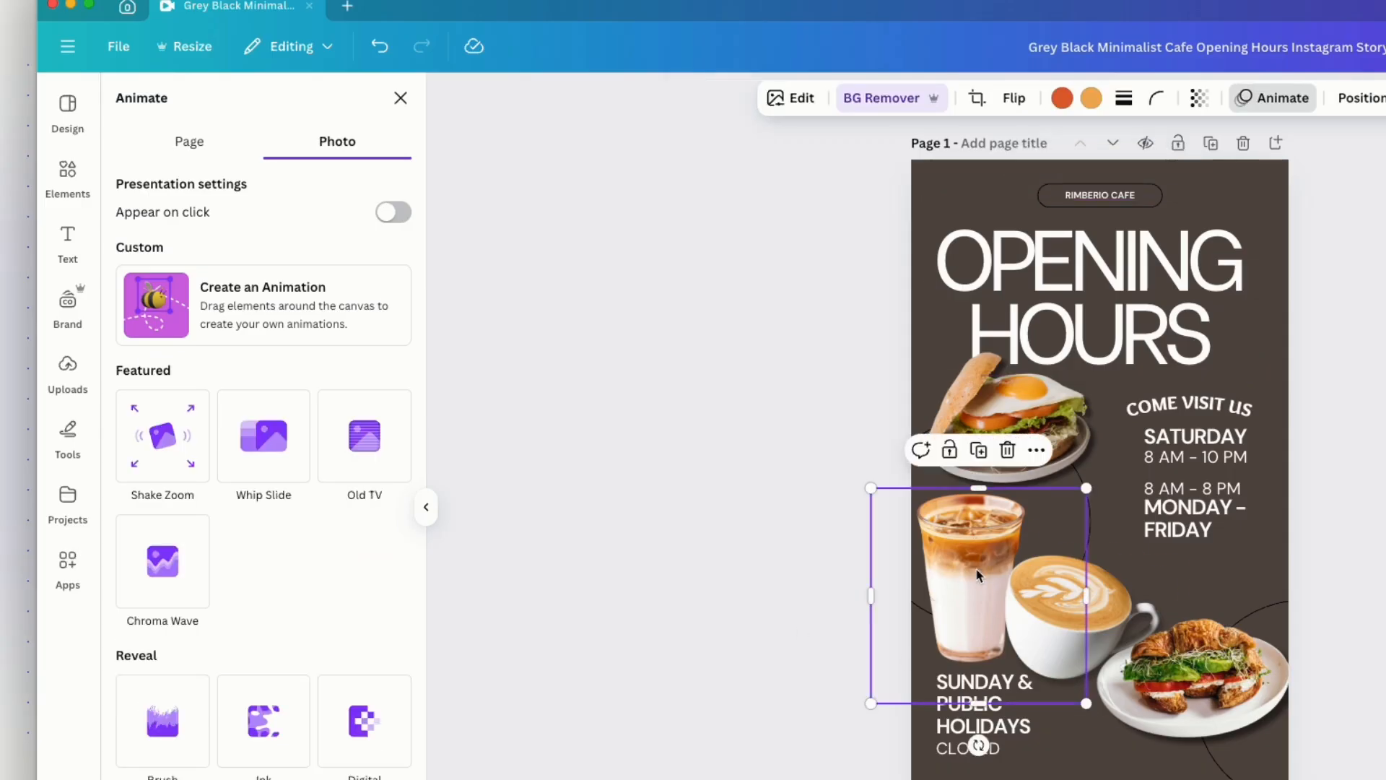
pyautogui.click(283, 322)
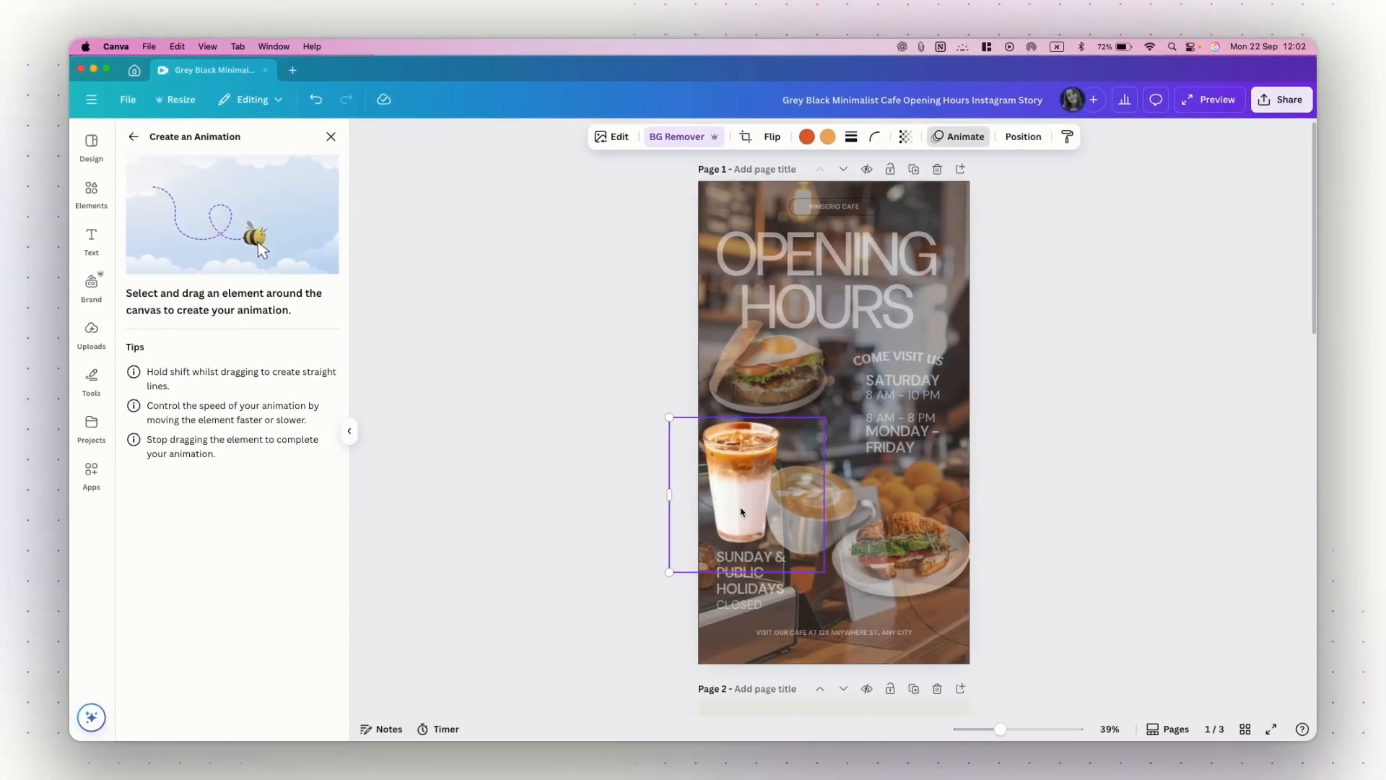
pyautogui.moveTo(741, 512)
pyautogui.mouseDown()
pyautogui.moveTo(745, 547)
pyautogui.moveTo(772, 564)
pyautogui.moveTo(805, 507)
pyautogui.moveTo(830, 514)
pyautogui.moveTo(853, 558)
pyautogui.moveTo(906, 554)
pyautogui.moveTo(893, 503)
pyautogui.moveTo(828, 472)
pyautogui.moveTo(731, 488)
pyautogui.mouseUp()
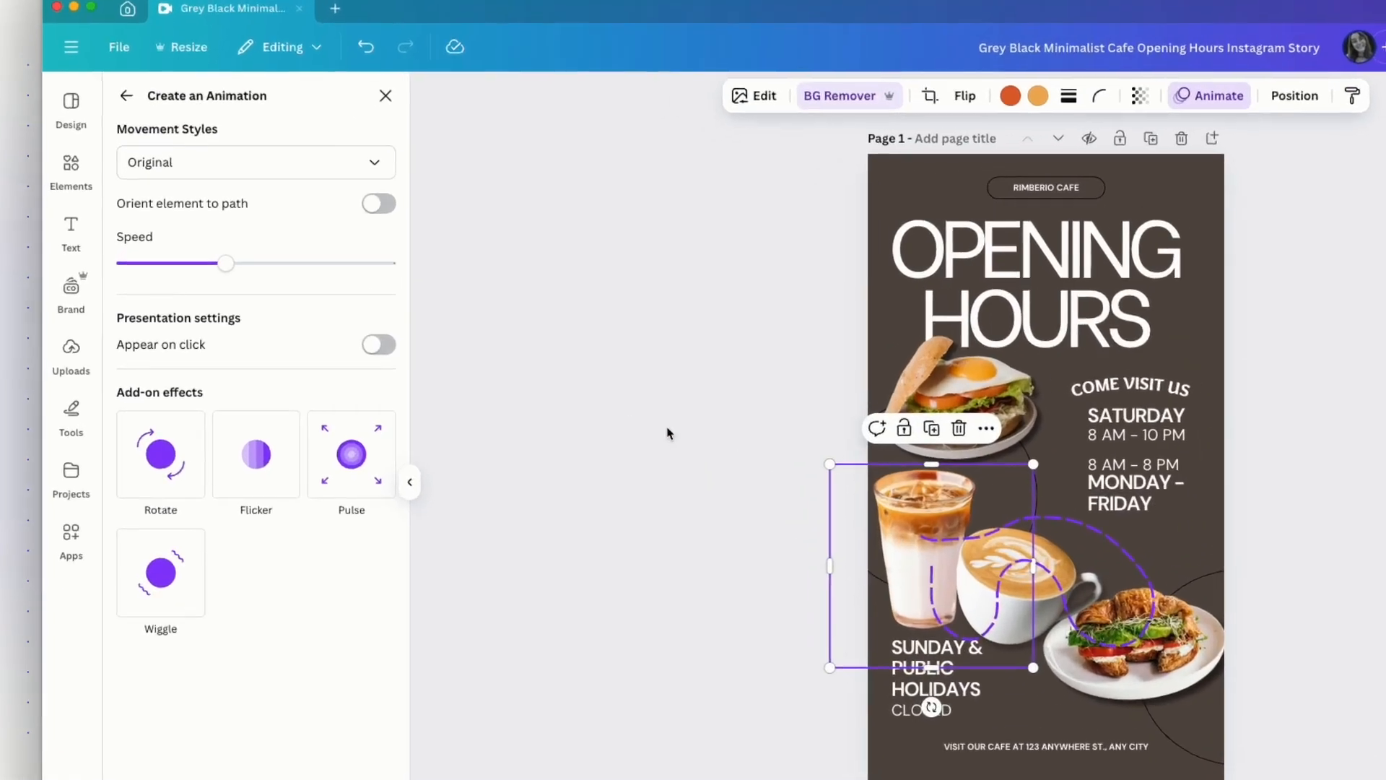
# - Try the Smooth movement style on the iced coffee's custom path and change it to Steady
pyautogui.click(191, 165)
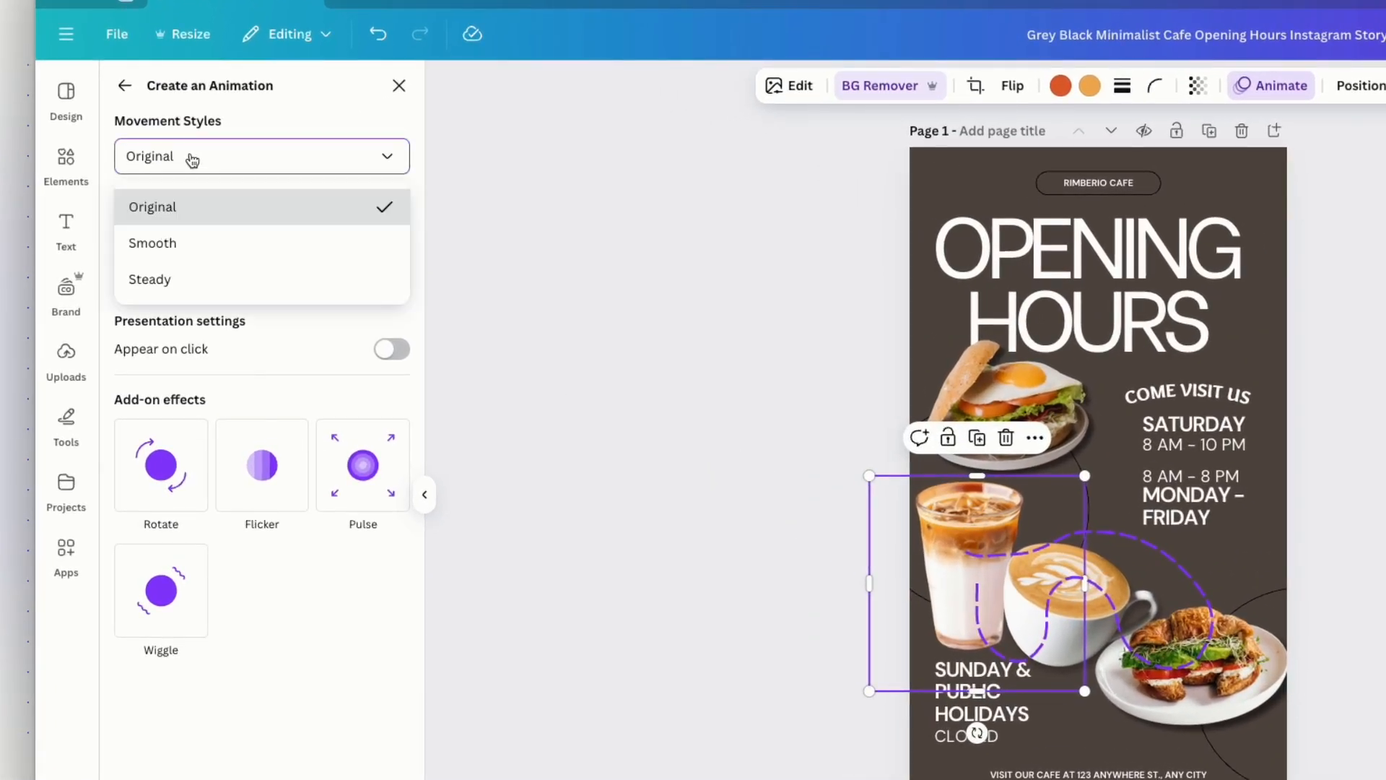
pyautogui.click(179, 246)
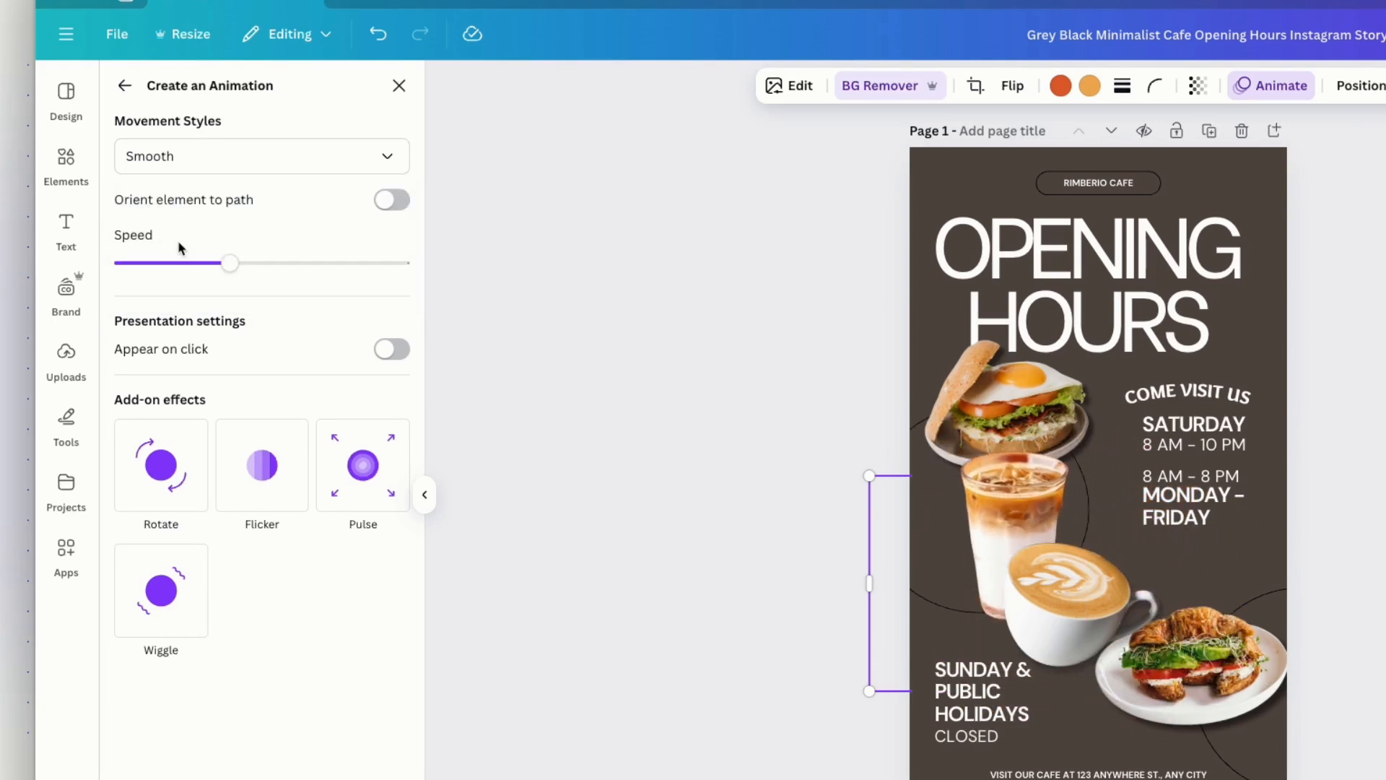
pyautogui.click(220, 160)
pyautogui.click(186, 282)
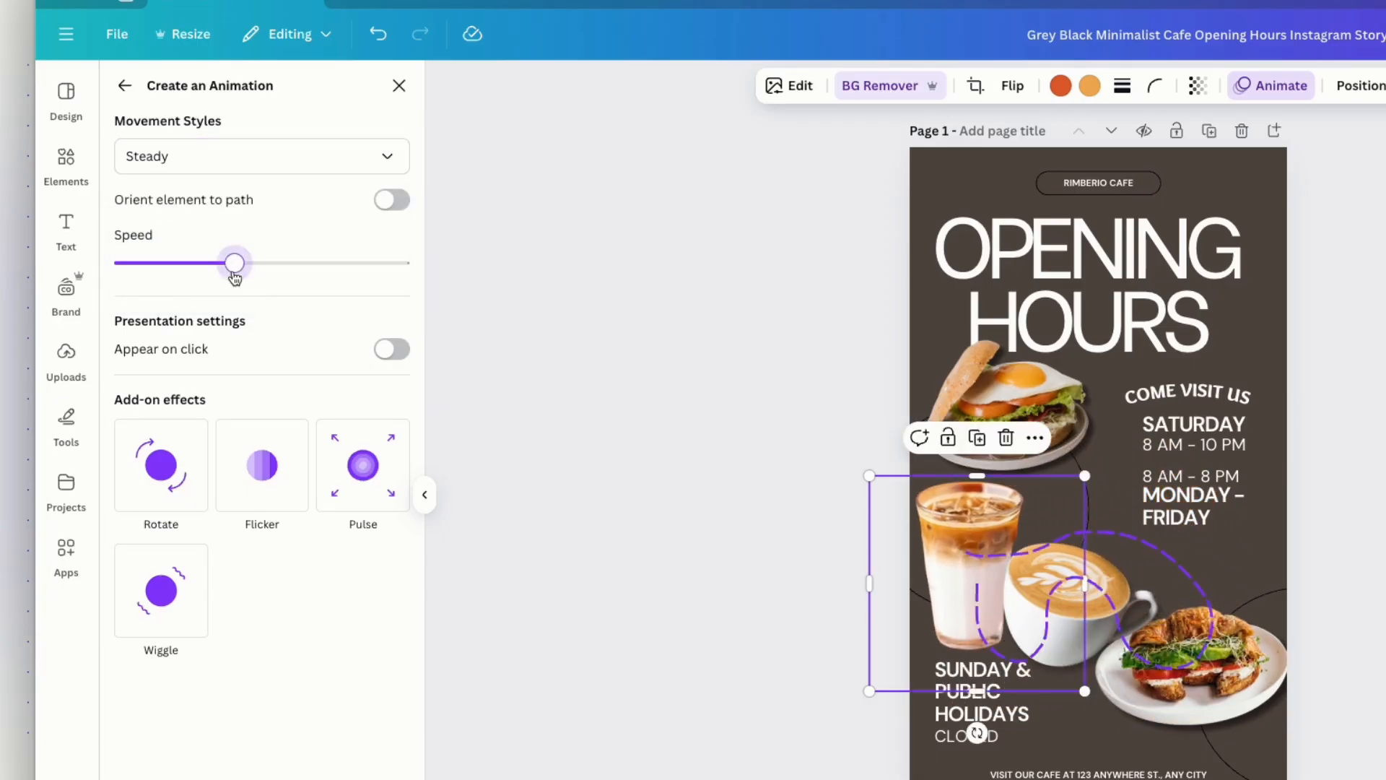
# - Reduce the iced coffee path animation's speed and add the Wiggle effect at a lowered intensity
pyautogui.moveTo(237, 280); pyautogui.dragTo(193, 275)
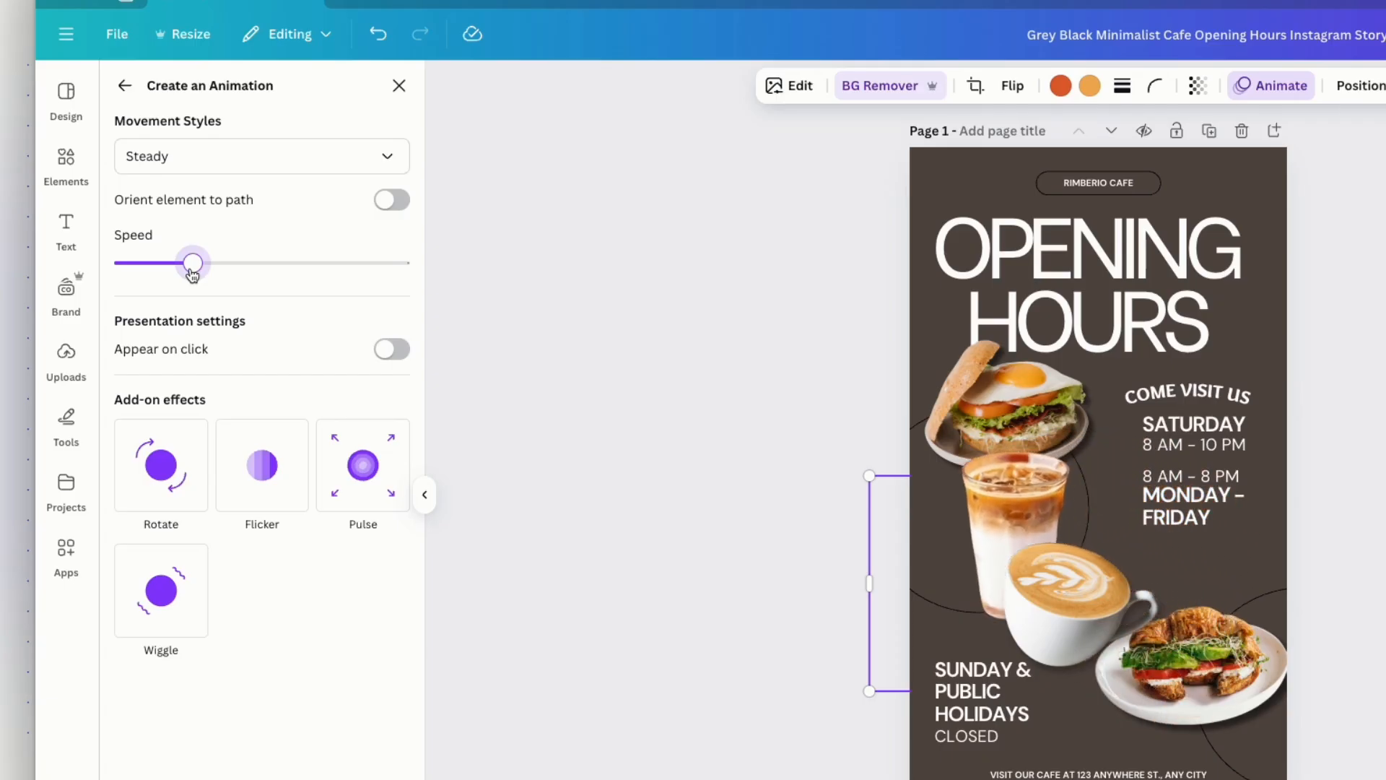
pyautogui.click(161, 591)
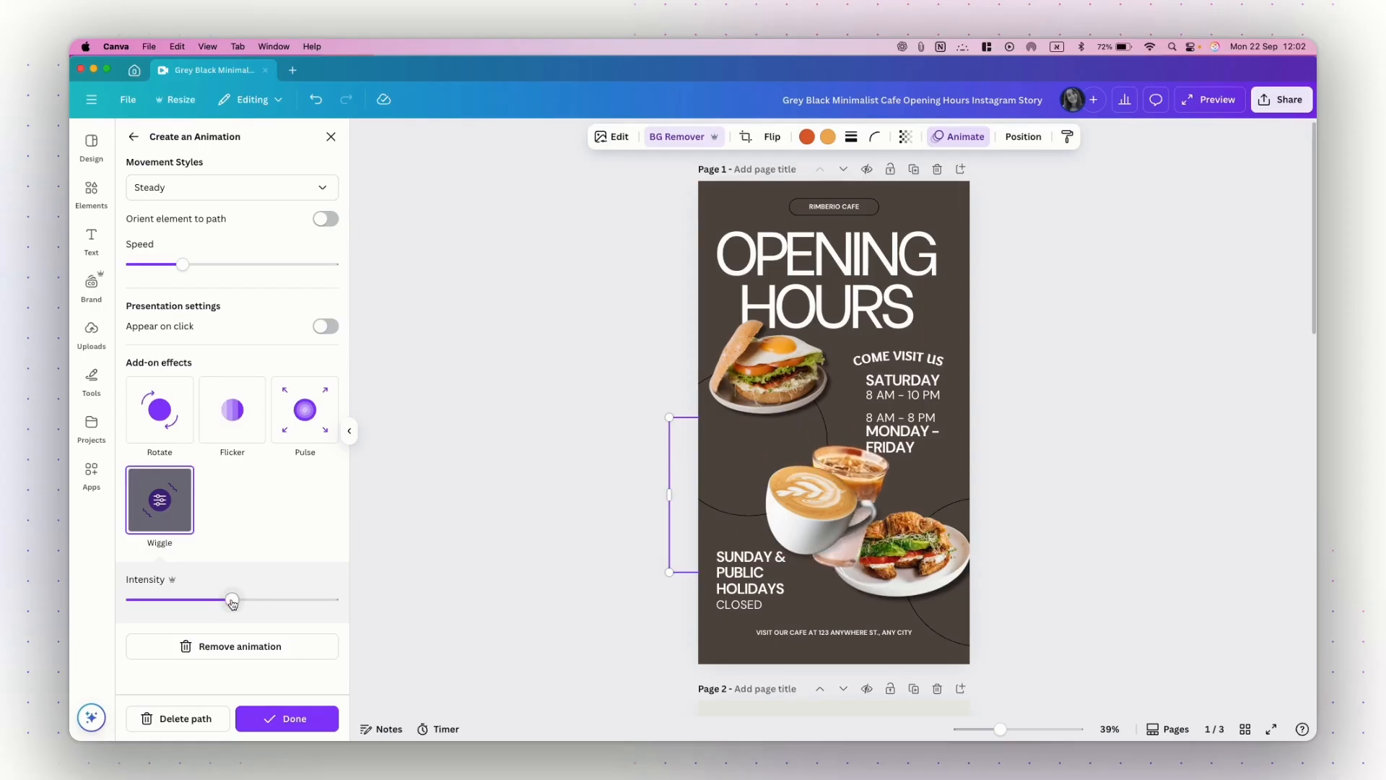
pyautogui.moveTo(184, 601); pyautogui.dragTo(168, 600)
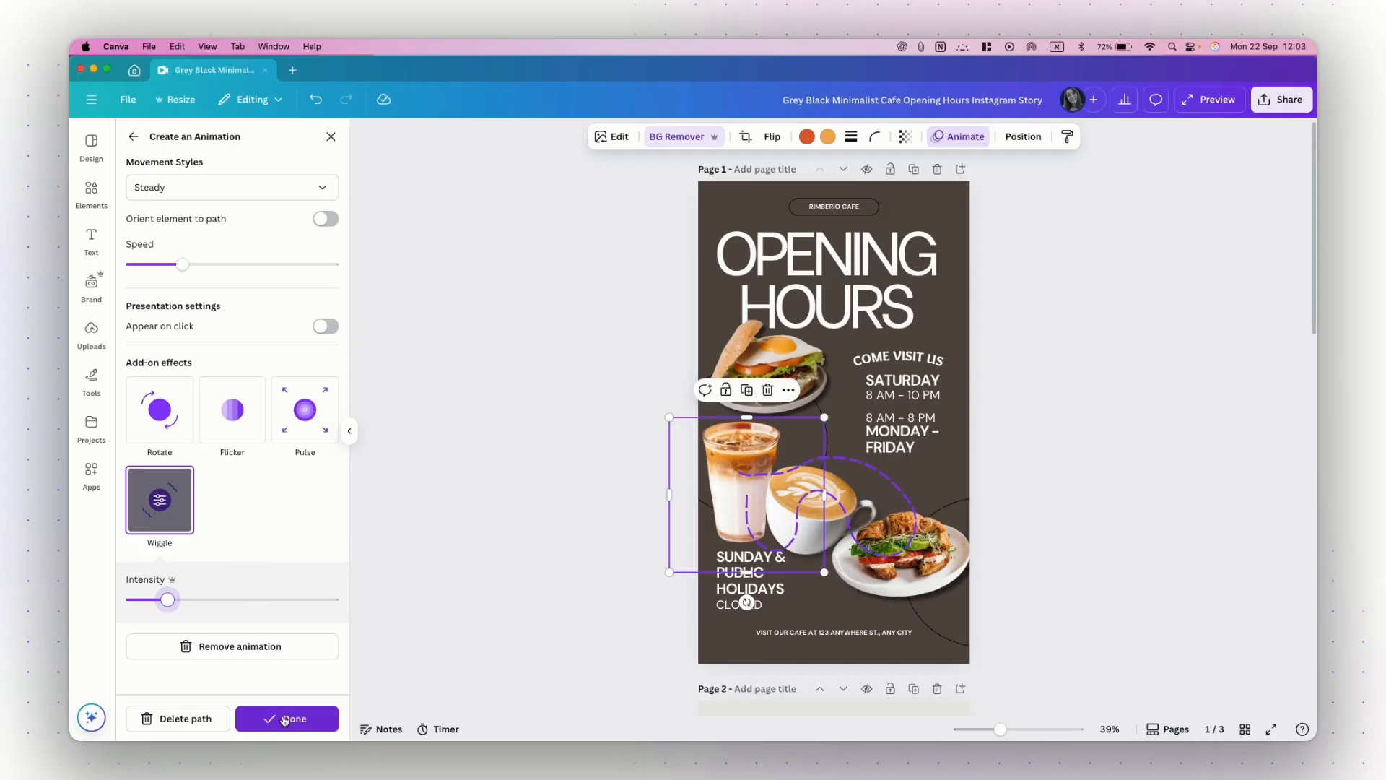
# - Replace the iced coffee's looping path with a straight horizontal one, without the Wiggle effect and at a slightly higher speed
pyautogui.click(171, 722)
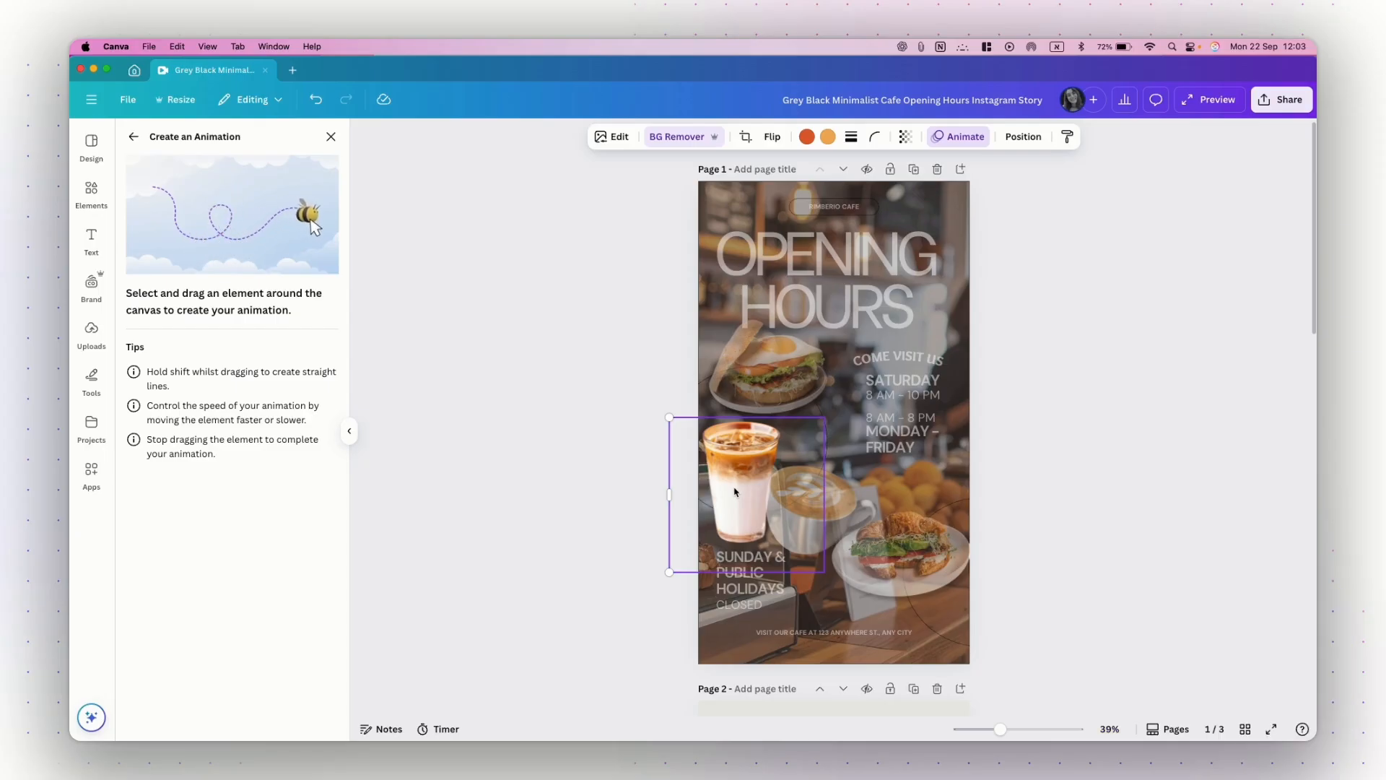
pyautogui.moveTo(735, 492)
pyautogui.mouseDown()
pyautogui.moveTo(850, 491)
pyautogui.moveTo(886, 484)
pyautogui.moveTo(880, 470)
pyautogui.moveTo(947, 465)
pyautogui.mouseUp()
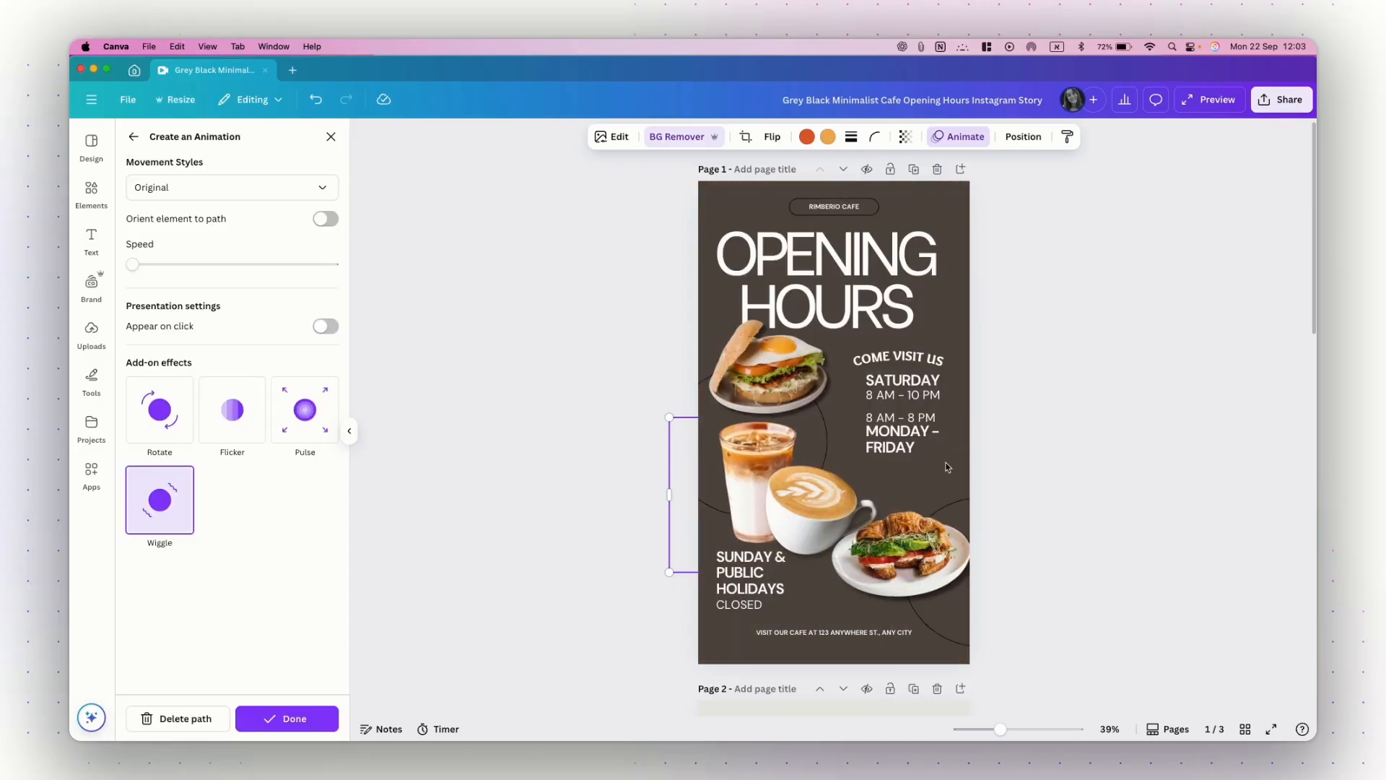
pyautogui.click(171, 522)
pyautogui.click(234, 649)
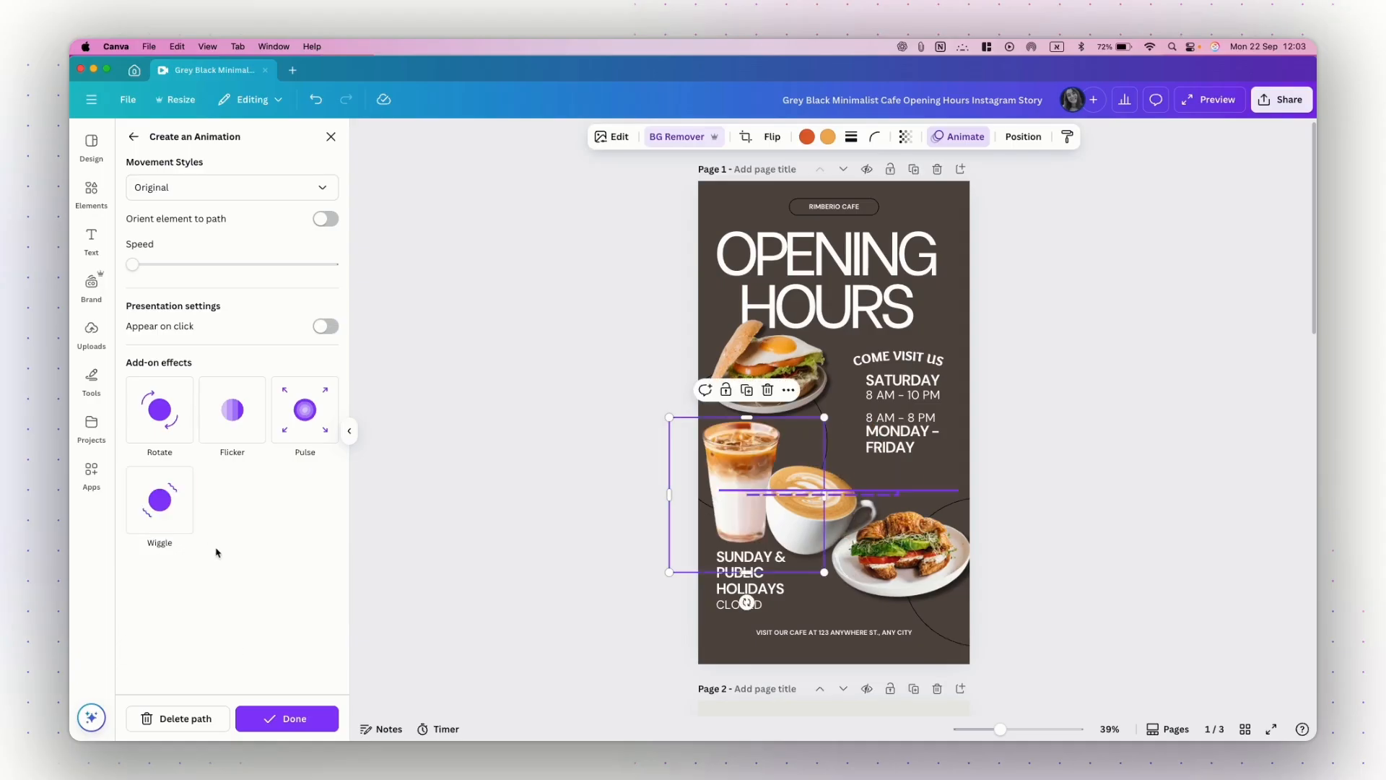
pyautogui.click(156, 264)
# - Try a freehand path toward the heading instead of the straight one, delete it and leave the custom animation
pyautogui.click(180, 721)
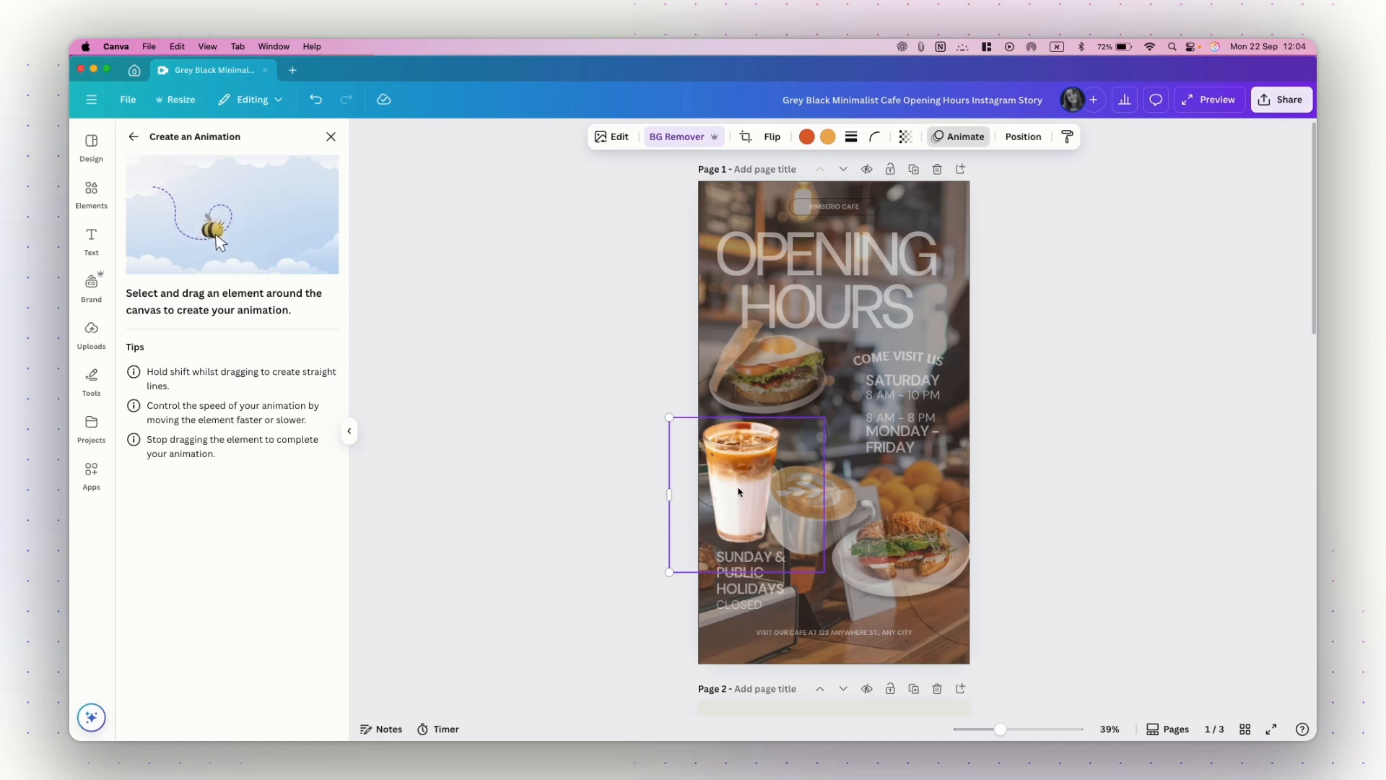
pyautogui.moveTo(739, 491)
pyautogui.mouseDown()
pyautogui.moveTo(781, 536)
pyautogui.moveTo(802, 497)
pyautogui.moveTo(835, 507)
pyautogui.moveTo(865, 548)
pyautogui.moveTo(899, 496)
pyautogui.moveTo(846, 455)
pyautogui.moveTo(736, 446)
pyautogui.moveTo(753, 392)
pyautogui.moveTo(882, 418)
pyautogui.moveTo(897, 382)
pyautogui.moveTo(794, 364)
pyautogui.moveTo(792, 320)
pyautogui.moveTo(907, 317)
pyautogui.mouseUp()
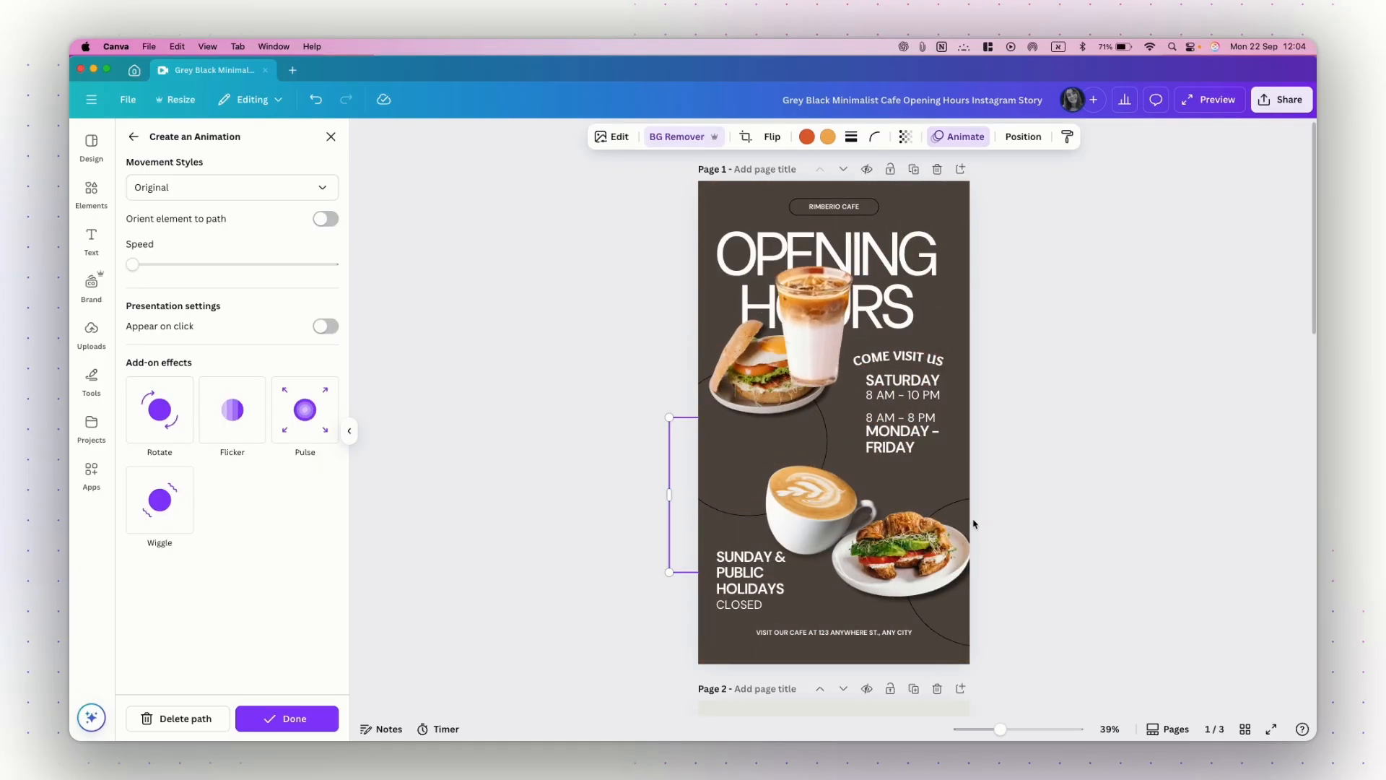
pyautogui.click(166, 722)
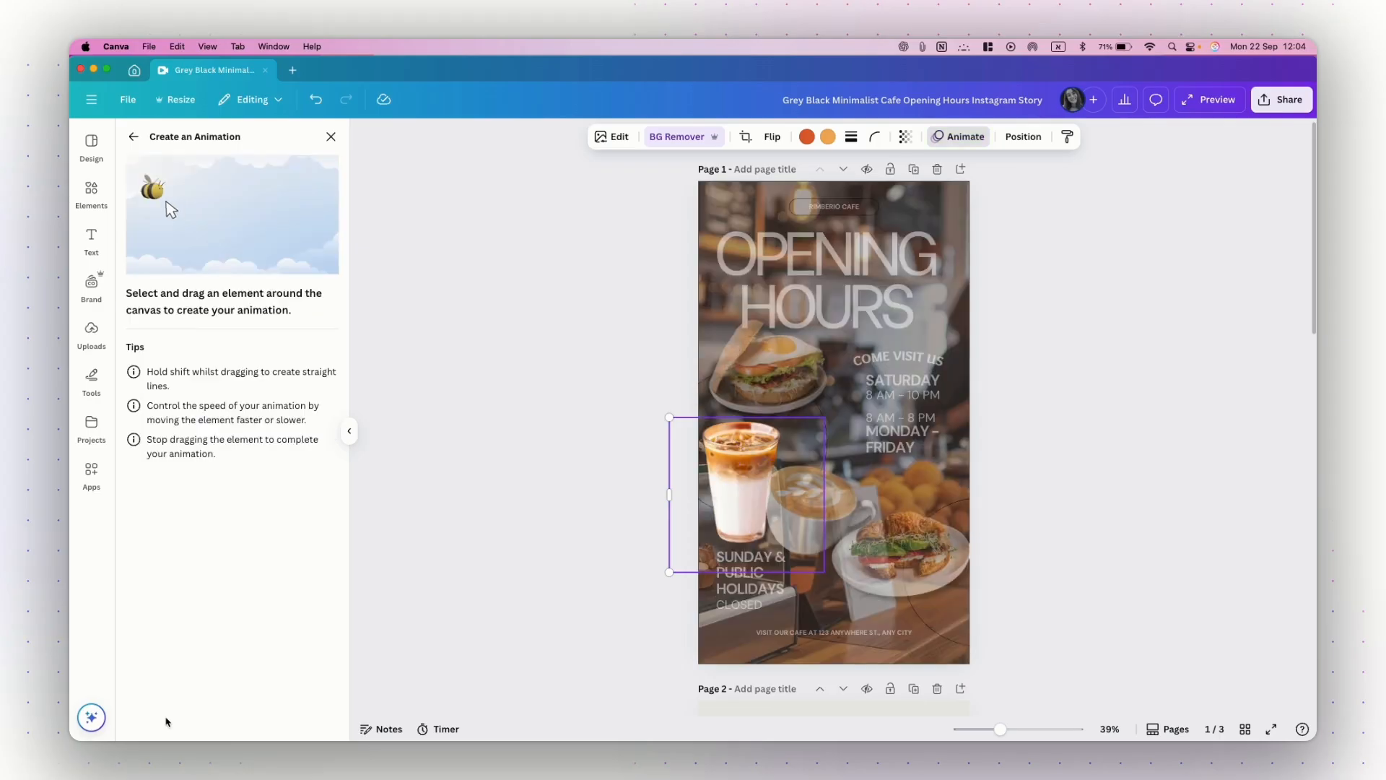
pyautogui.click(135, 138)
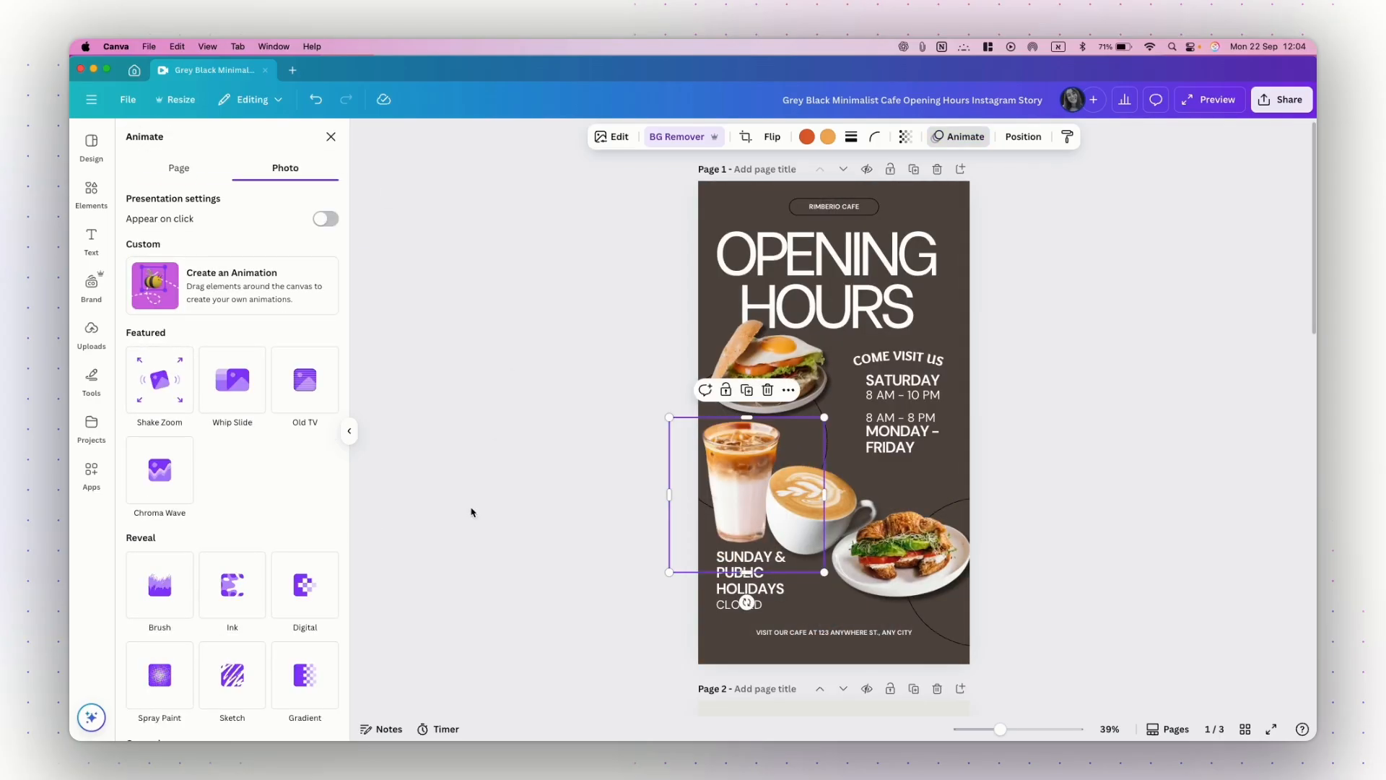
# - Group the croissant sandwich, latte and iced coffee photos on page 1
pyautogui.click(855, 583)
pyautogui.keyDown('shift'); pyautogui.click(790, 489); pyautogui.keyUp('shift')
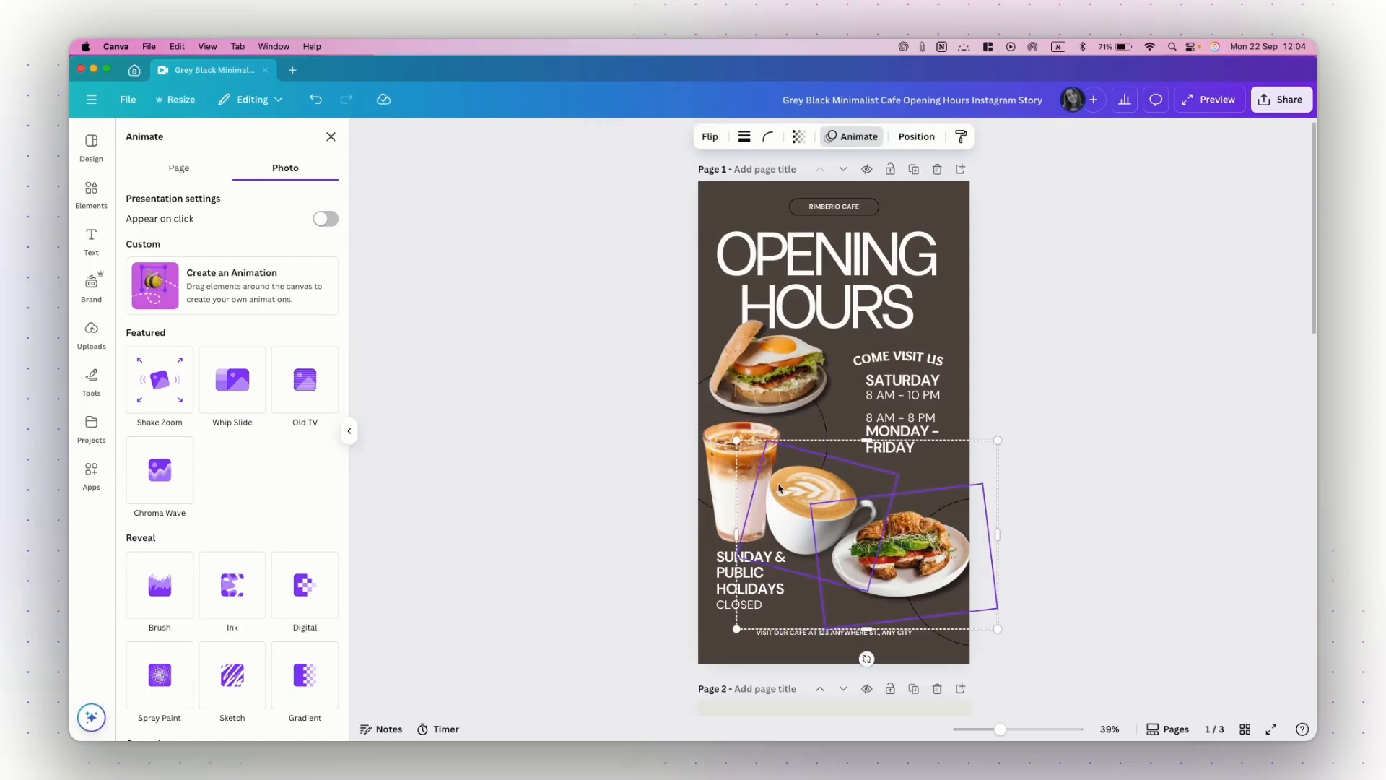
pyautogui.keyDown('shift'); pyautogui.click(722, 477); pyautogui.keyUp('shift')
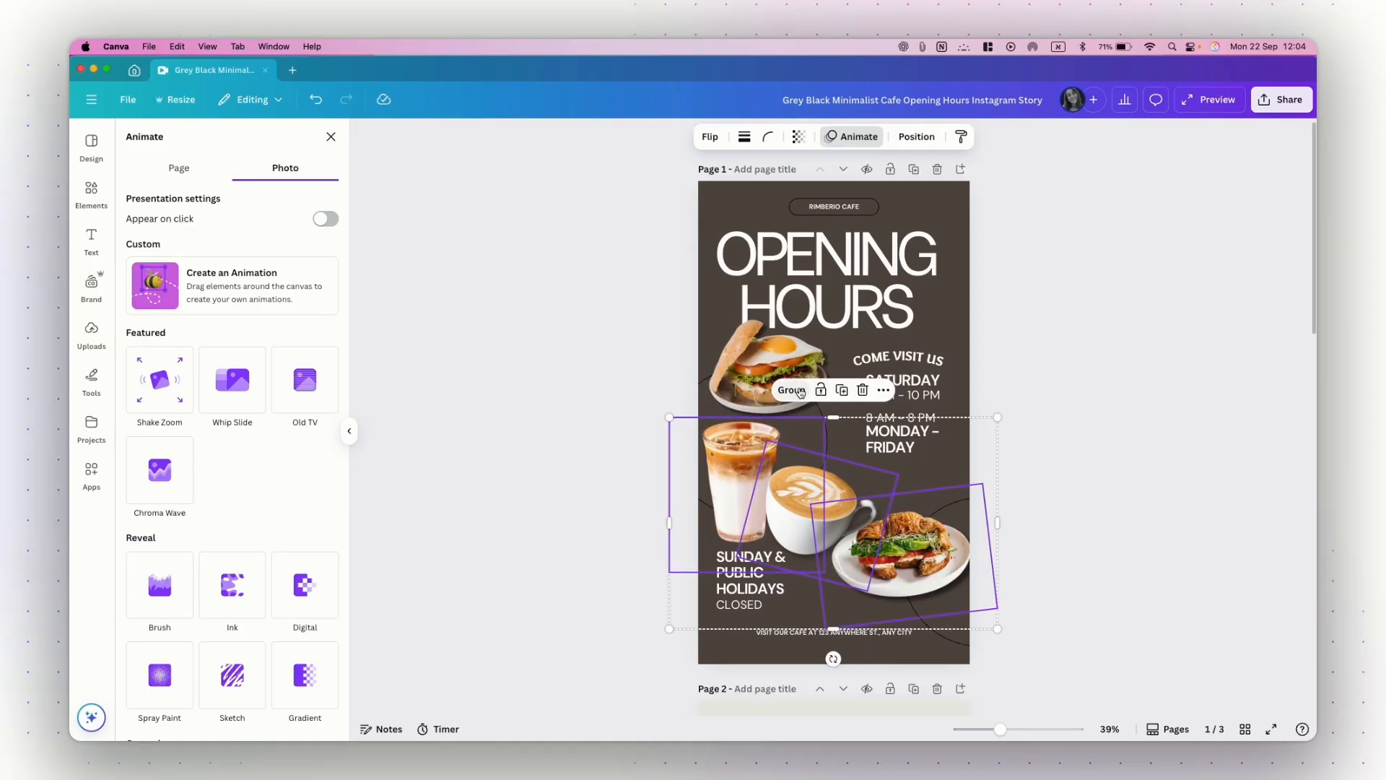
pyautogui.click(792, 390)
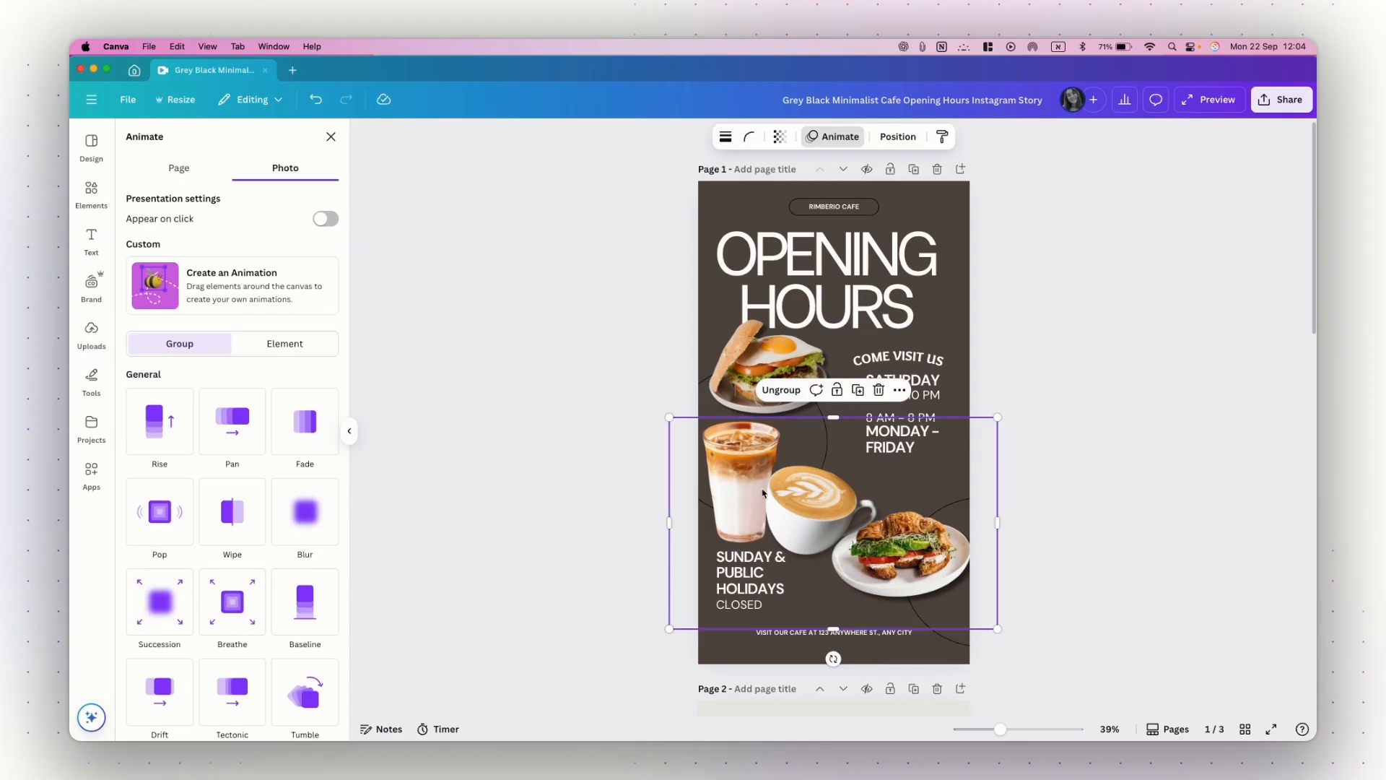
# - View the photo group in the layer list and examine the animation options for the whole group and its individual elements
pyautogui.click(895, 137)
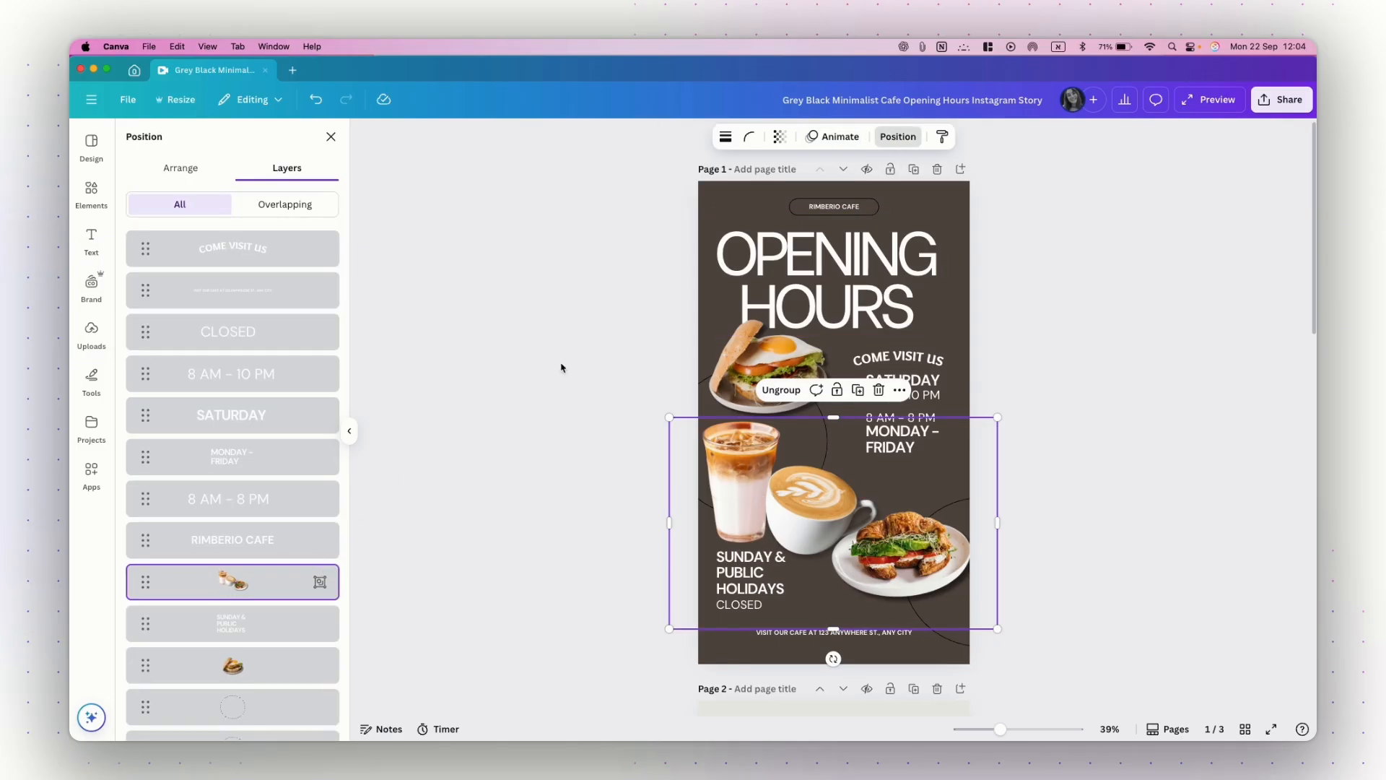
pyautogui.click(834, 137)
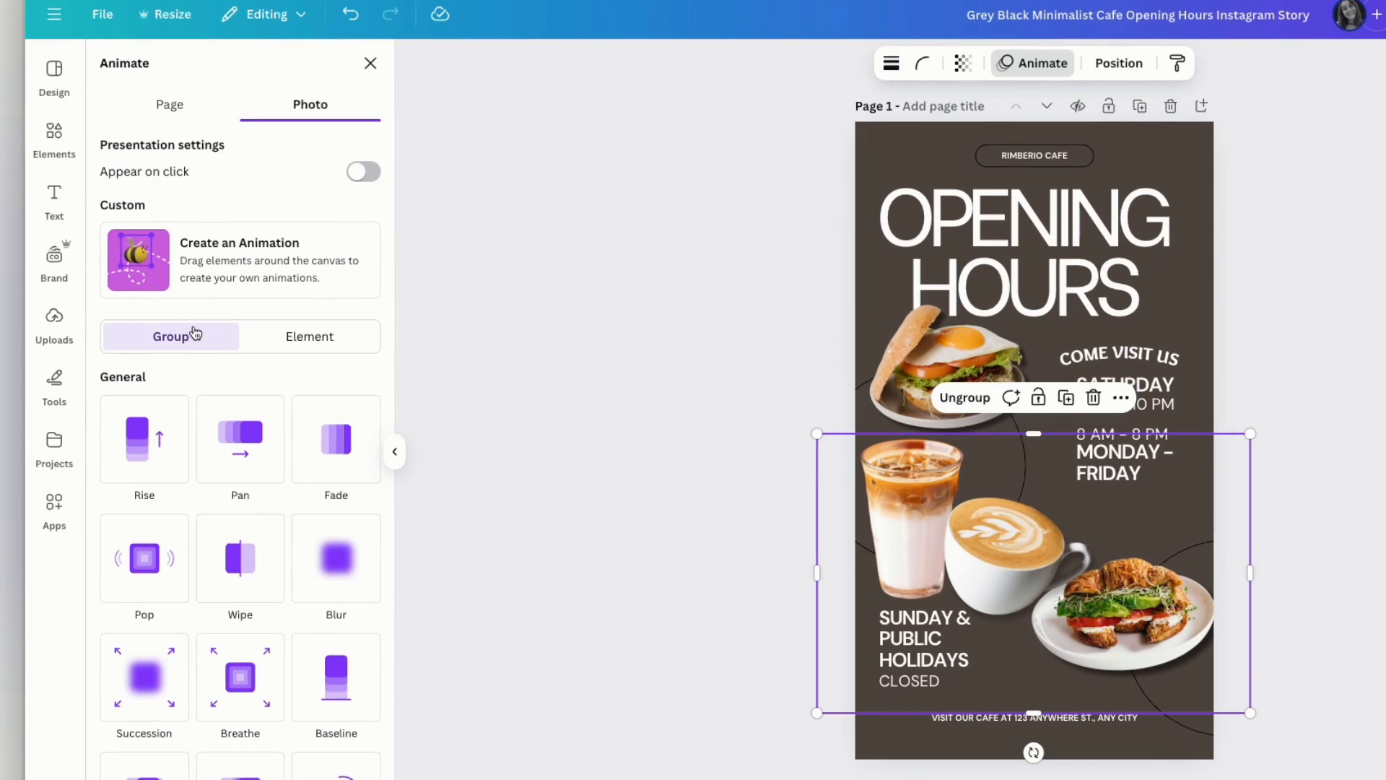
pyautogui.click(309, 336)
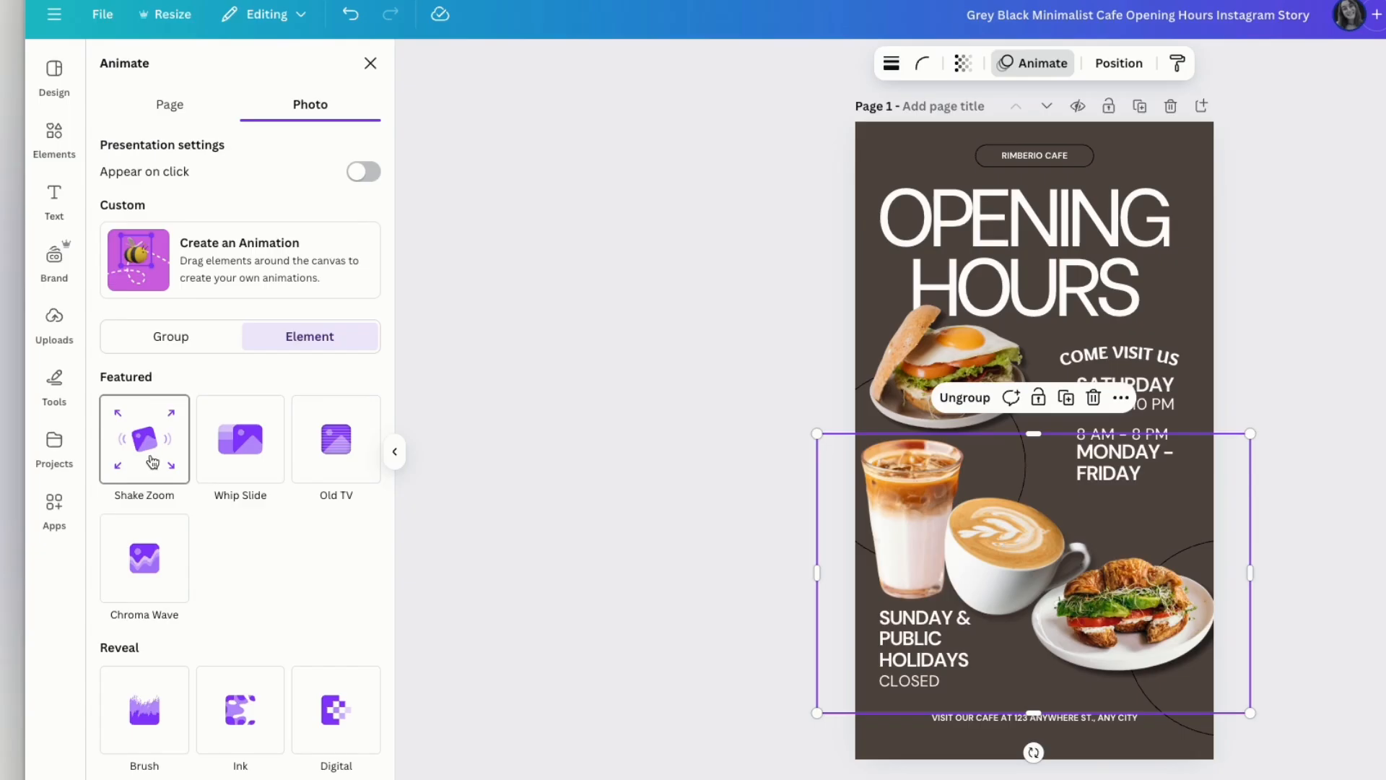
# - Compare the animation options for individual photos with those for the whole photo group
pyautogui.scroll(-2, 238, 588)
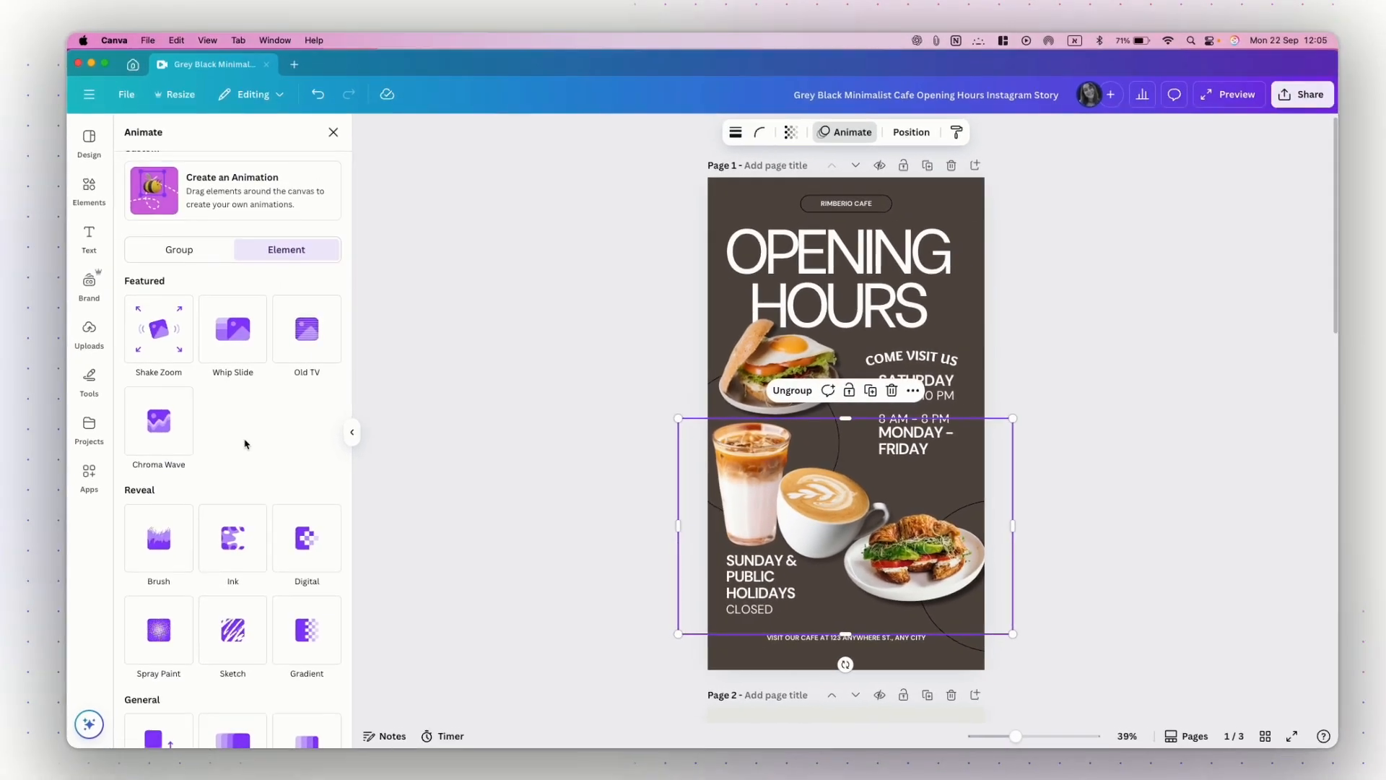
pyautogui.scroll(2, 256, 446)
pyautogui.click(175, 326)
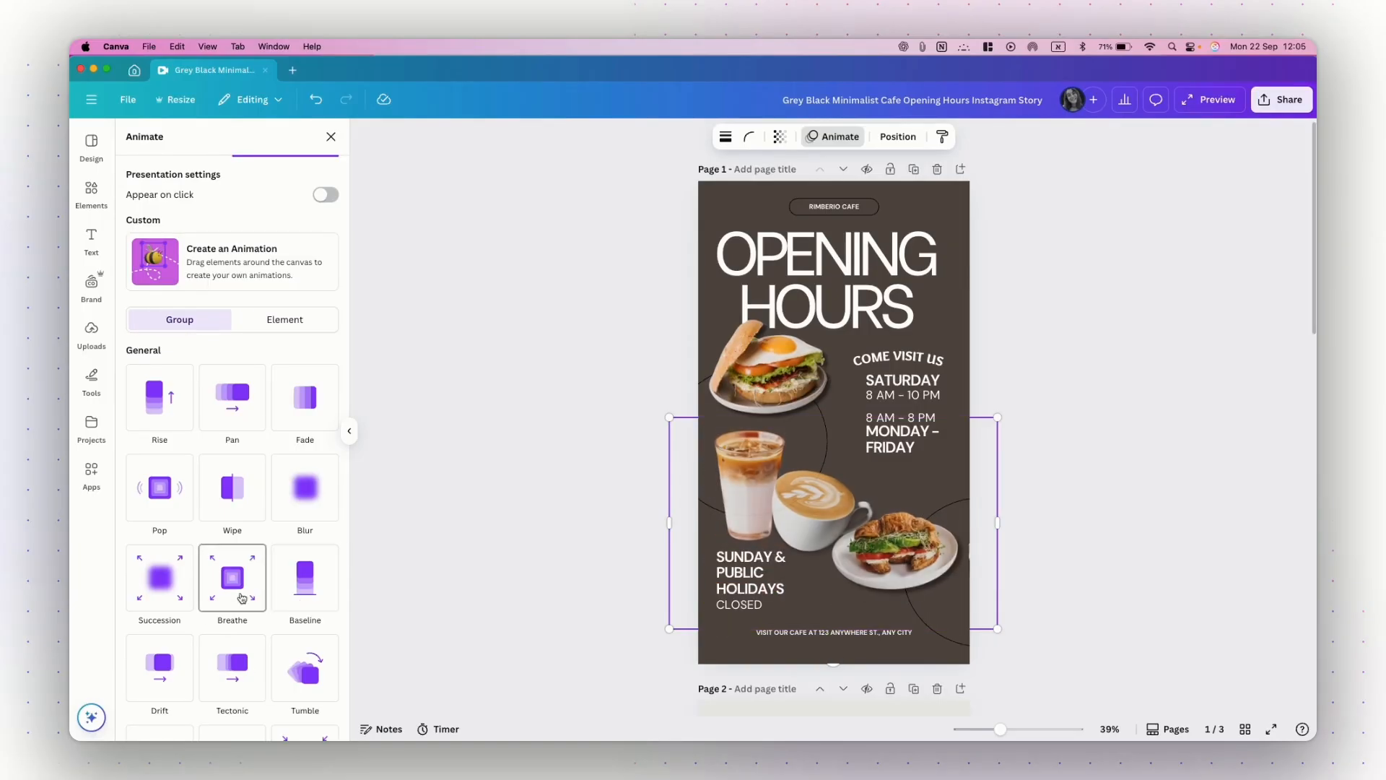
# - Deselect the photo group and show the pages in the duration timeline
pyautogui.click(1086, 447)
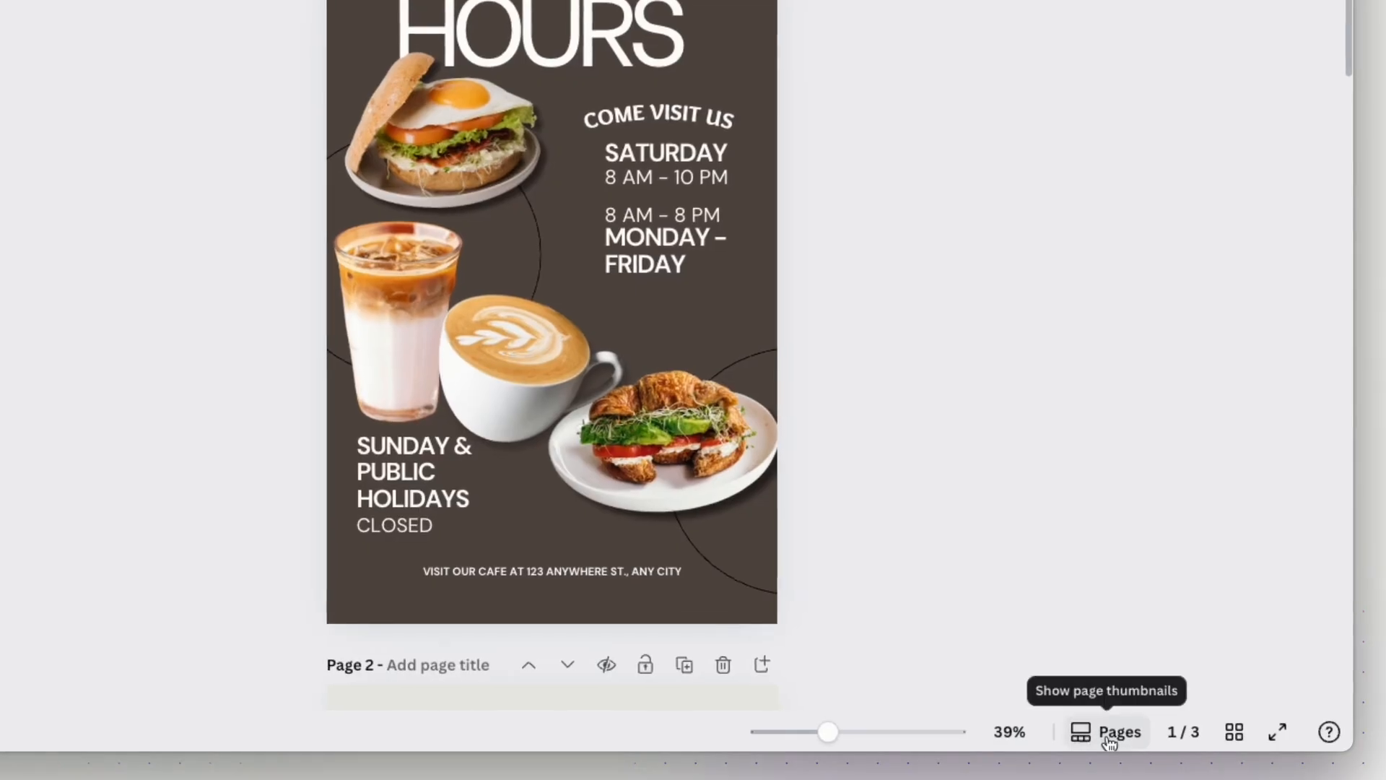
pyautogui.click(1110, 733)
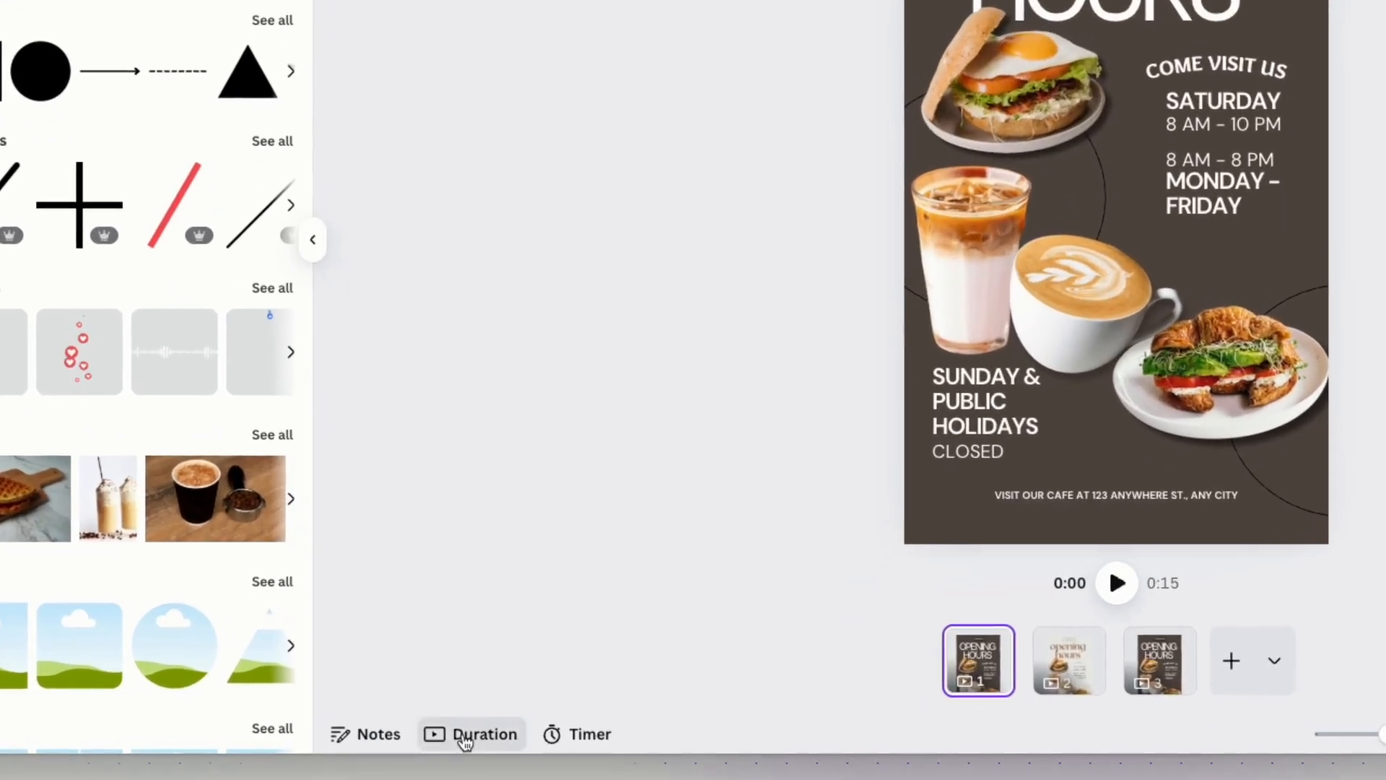
pyautogui.click(464, 736)
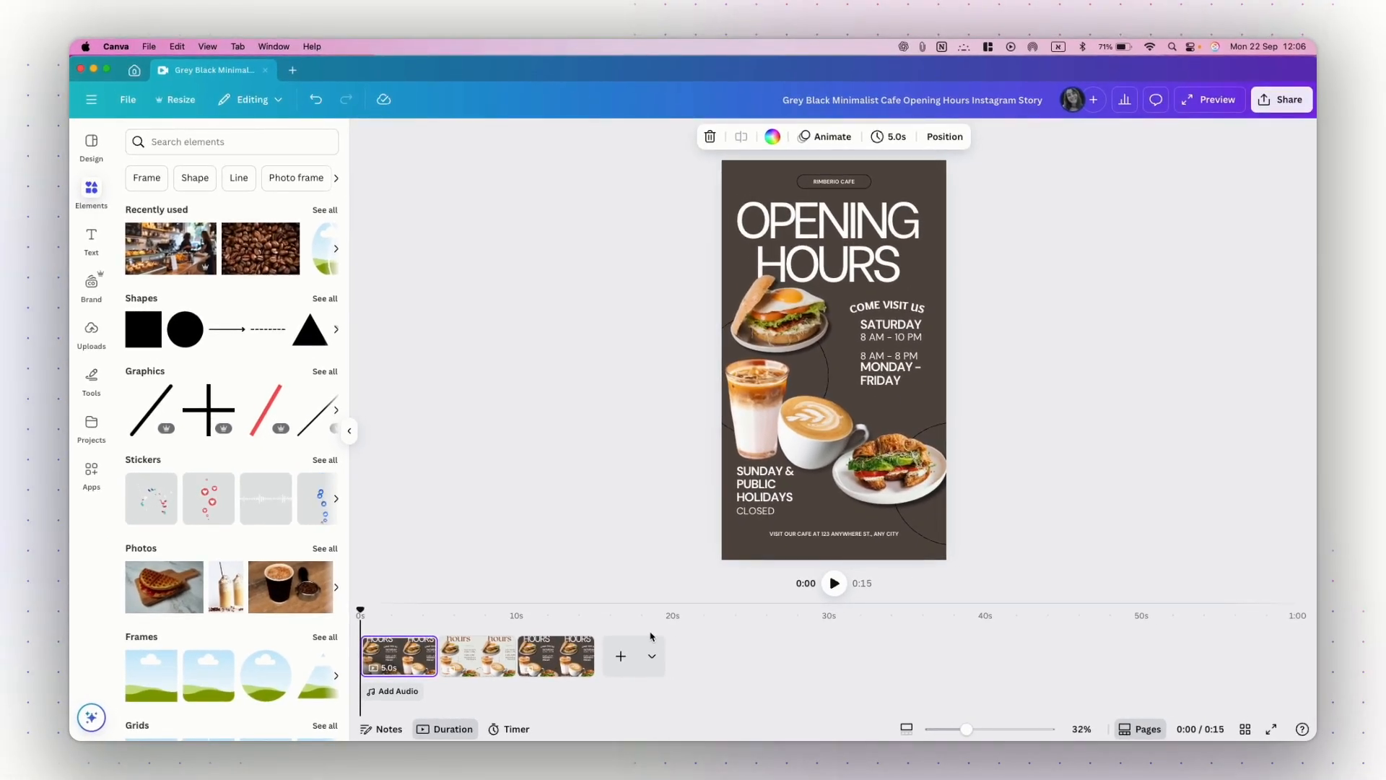
# - Ungroup the iced coffee, latte and croissant sandwich photos on page 1
pyautogui.click(764, 409)
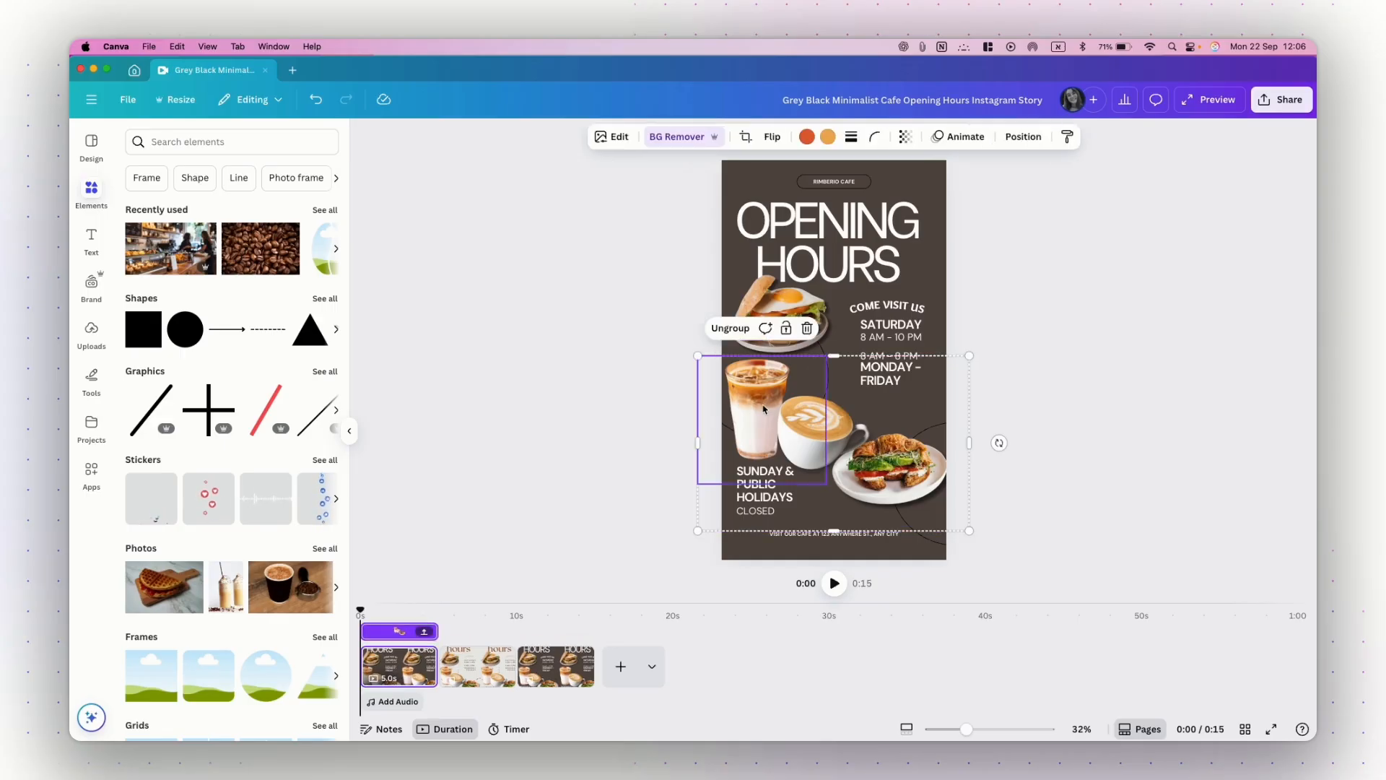
pyautogui.click(730, 328)
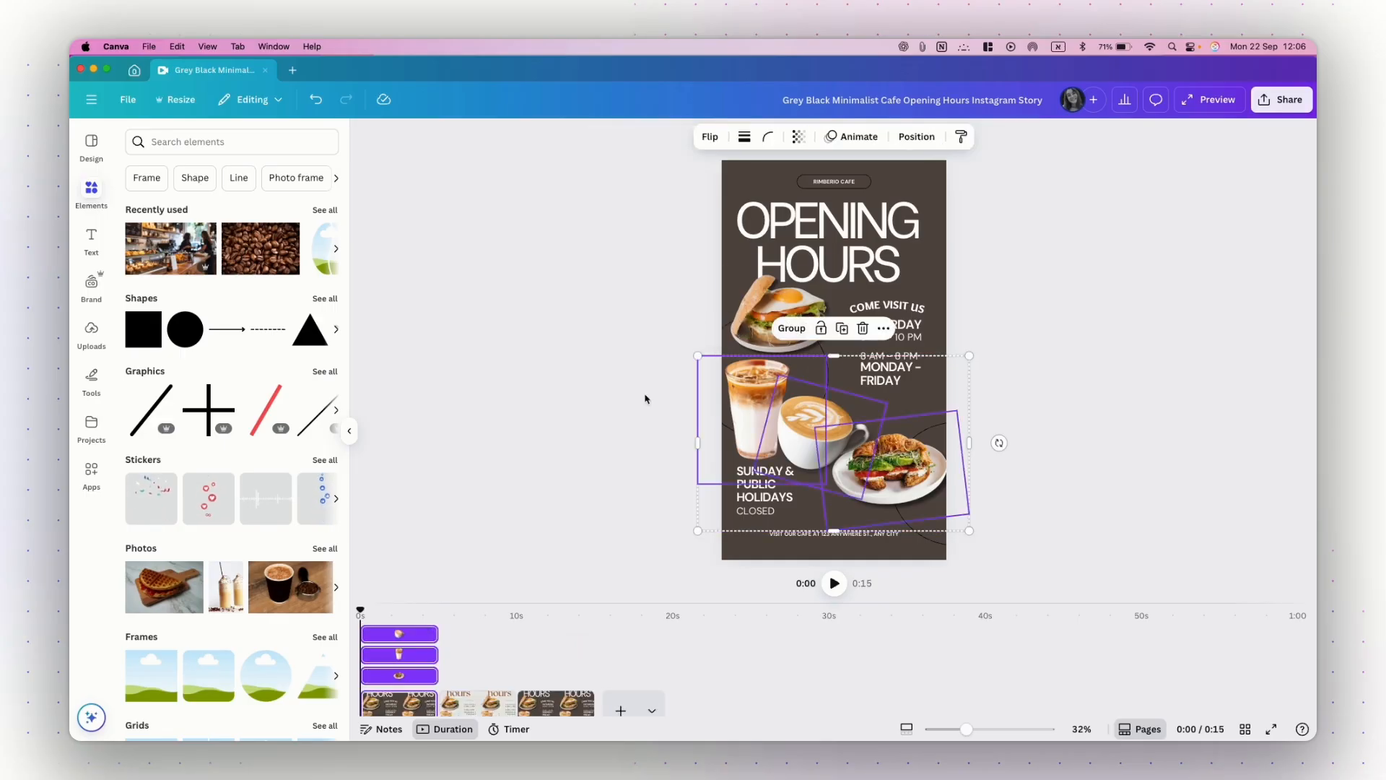
pyautogui.click(640, 399)
# - Apply the Old TV animation to the iced coffee photo and set it to play on enter only
pyautogui.click(744, 415)
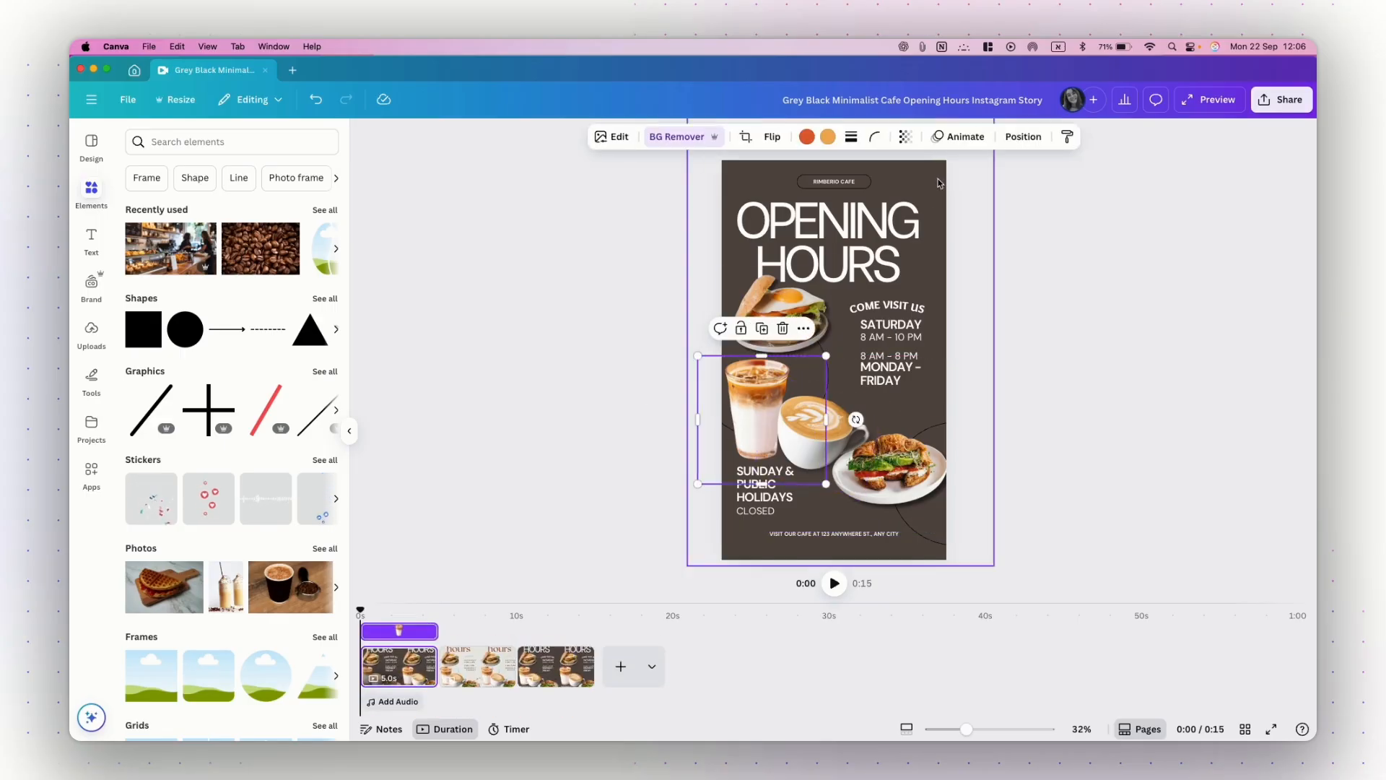
pyautogui.click(958, 141)
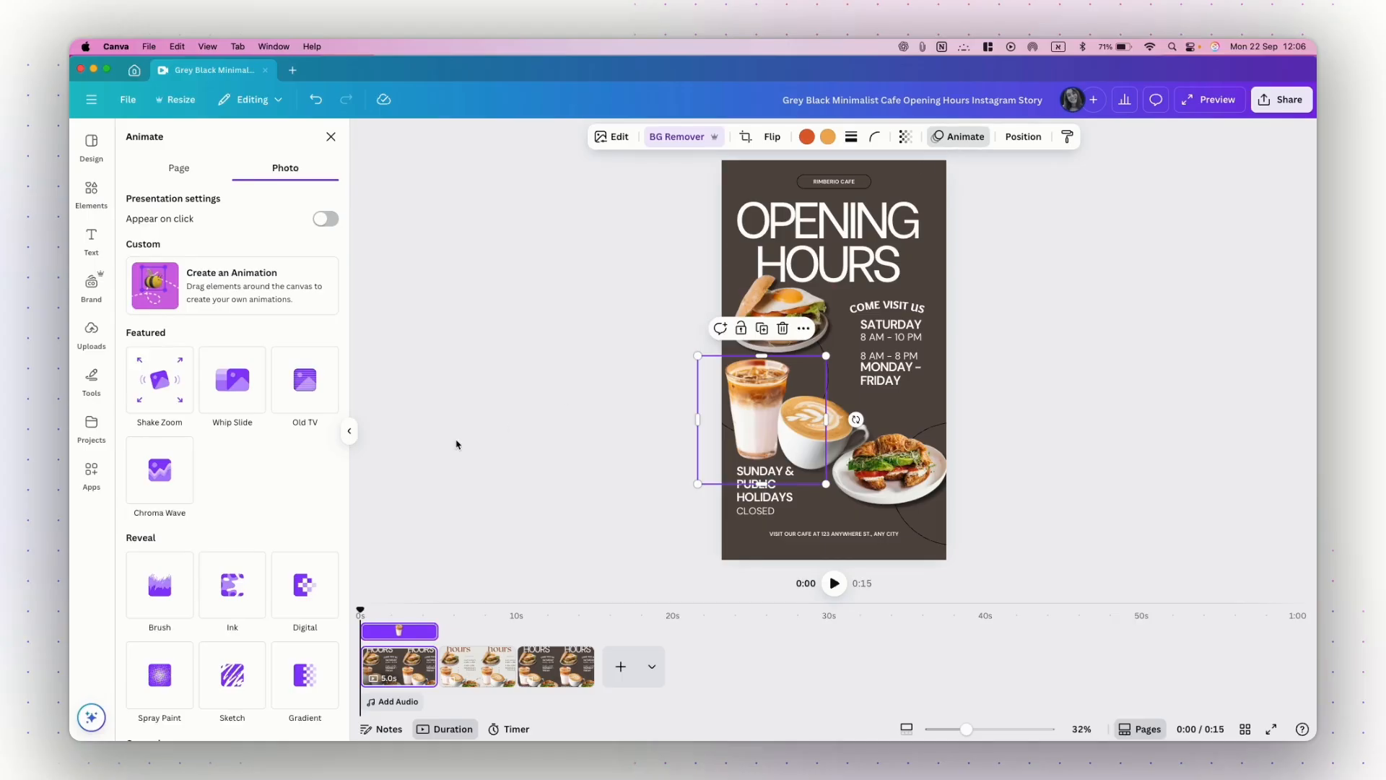
pyautogui.click(304, 406)
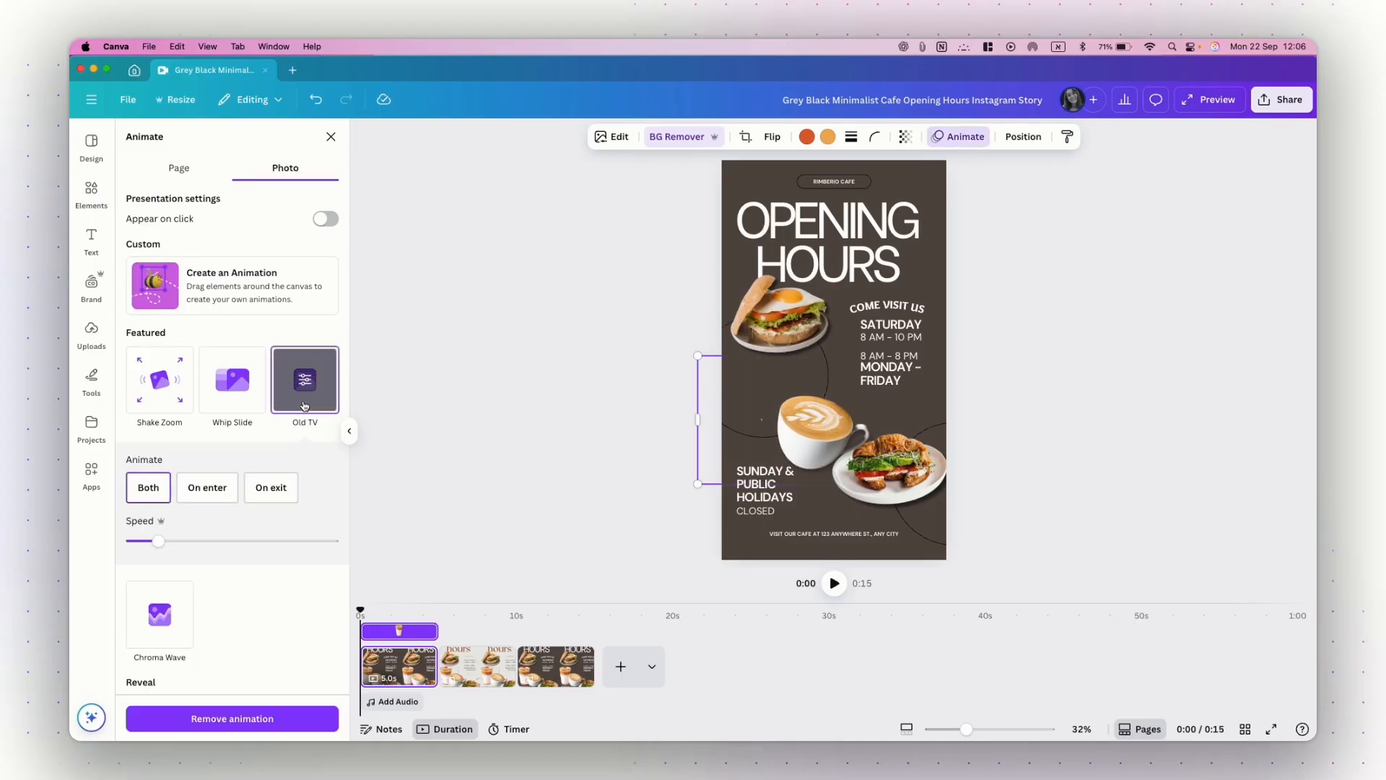
pyautogui.click(207, 487)
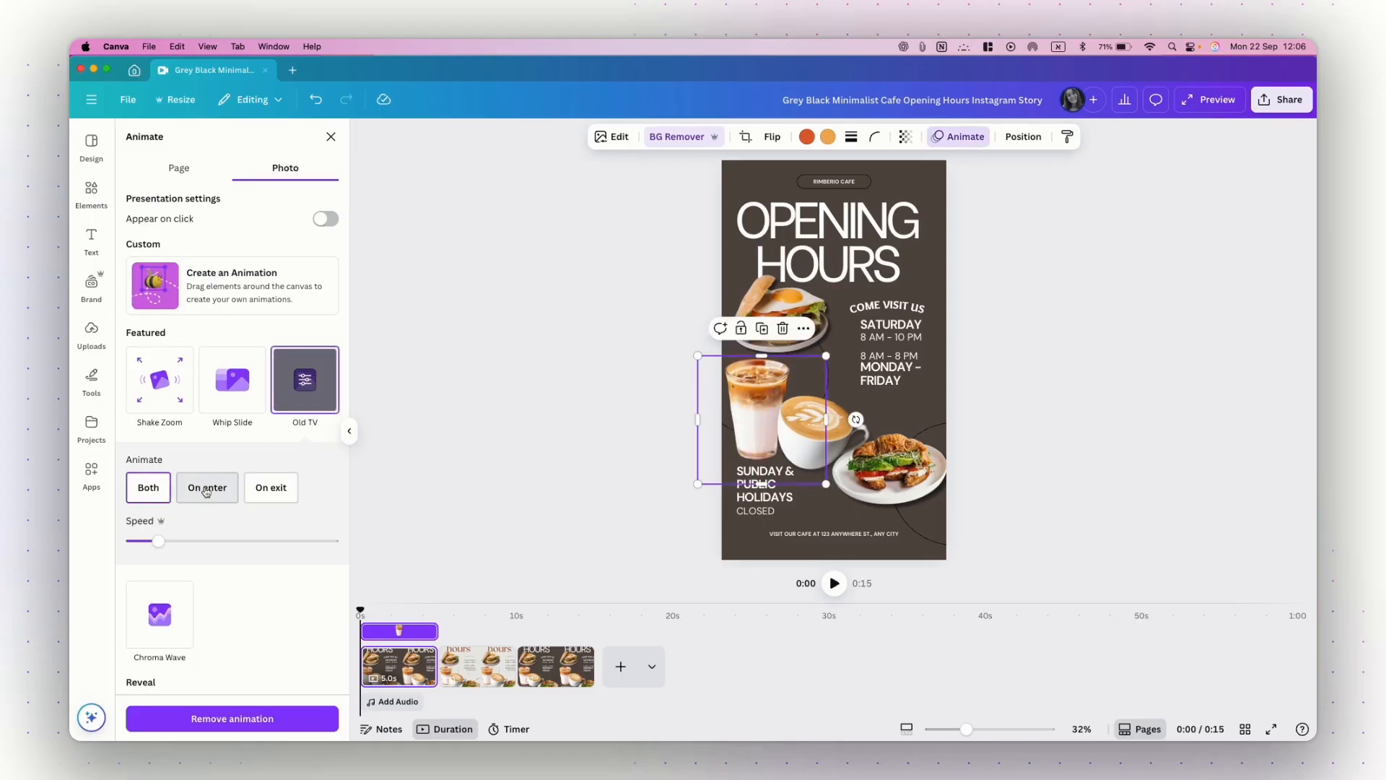
# - Apply the Gradient reveal animation to the croissant sandwich photo
pyautogui.click(890, 476)
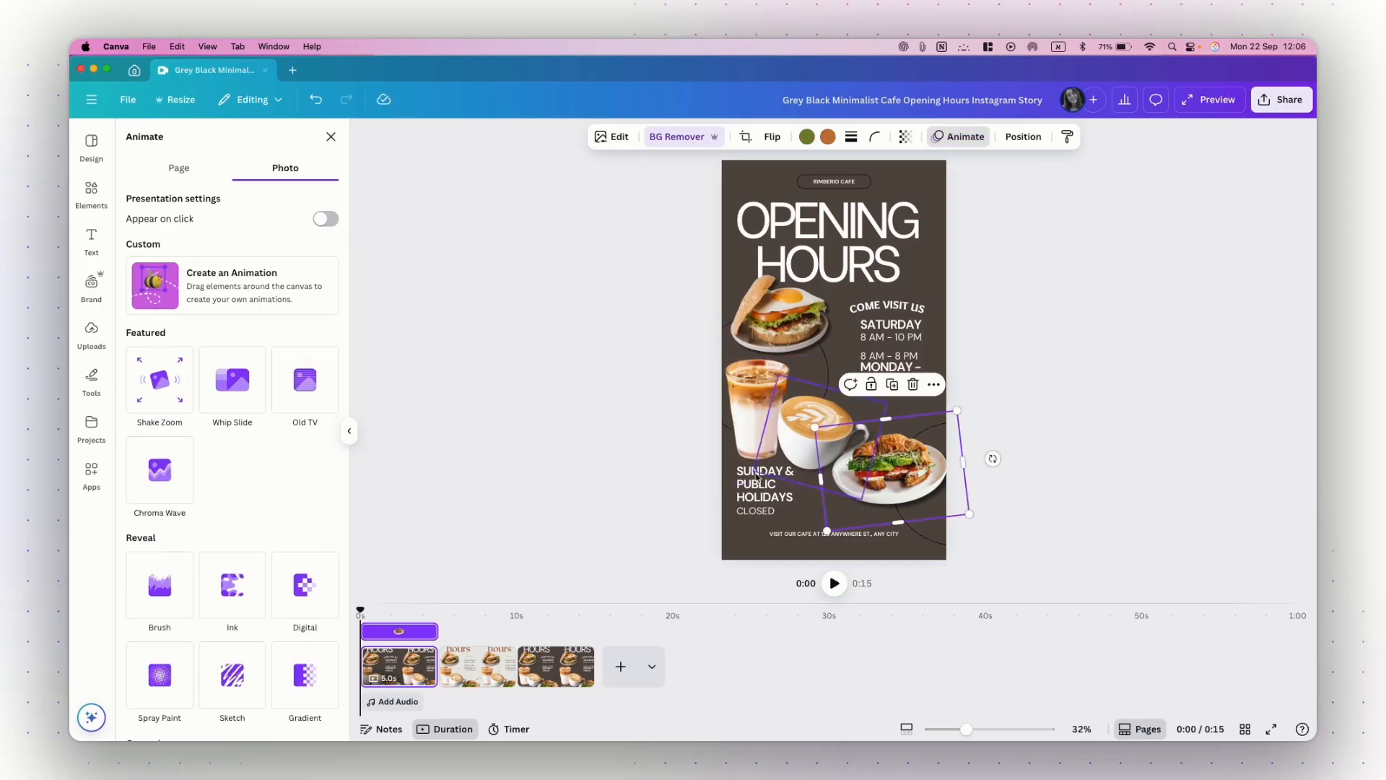
pyautogui.scroll(-2, 274, 548)
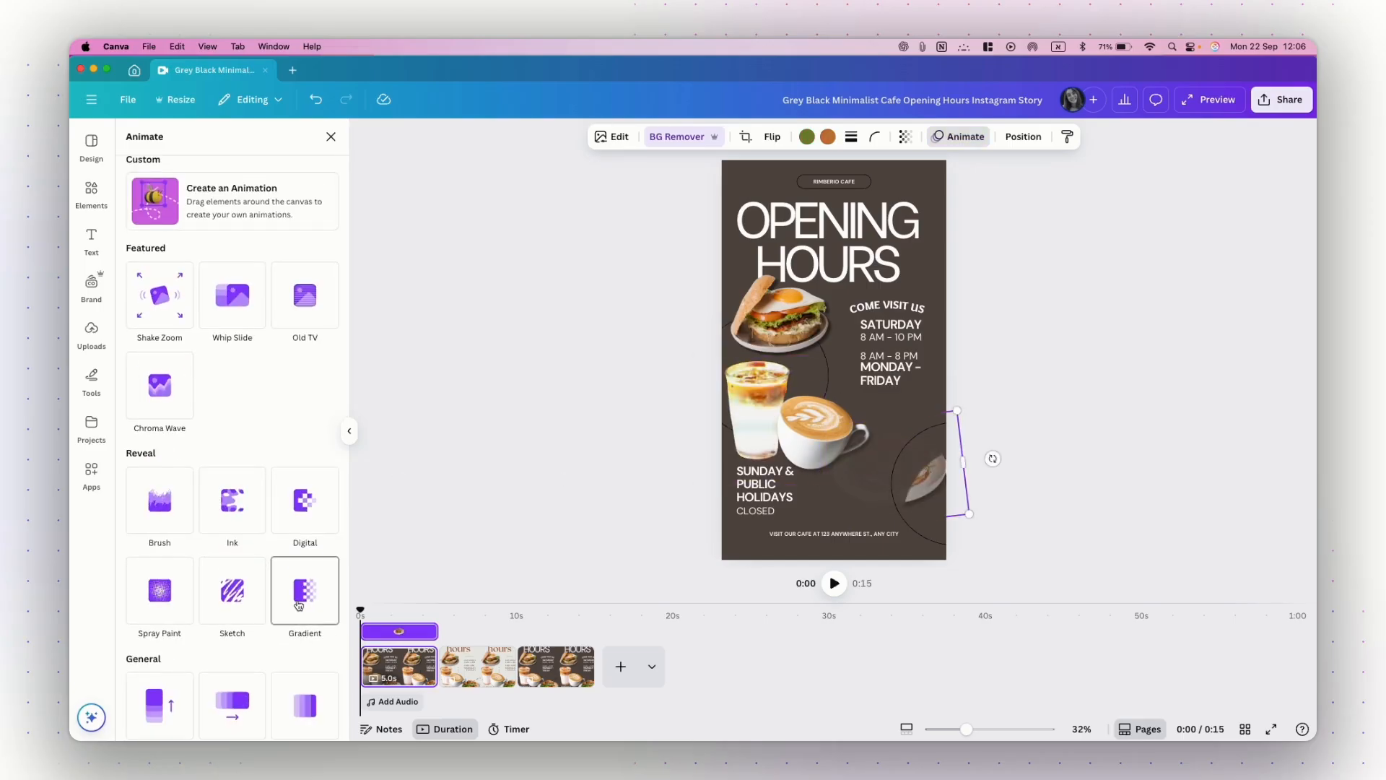
pyautogui.click(298, 605)
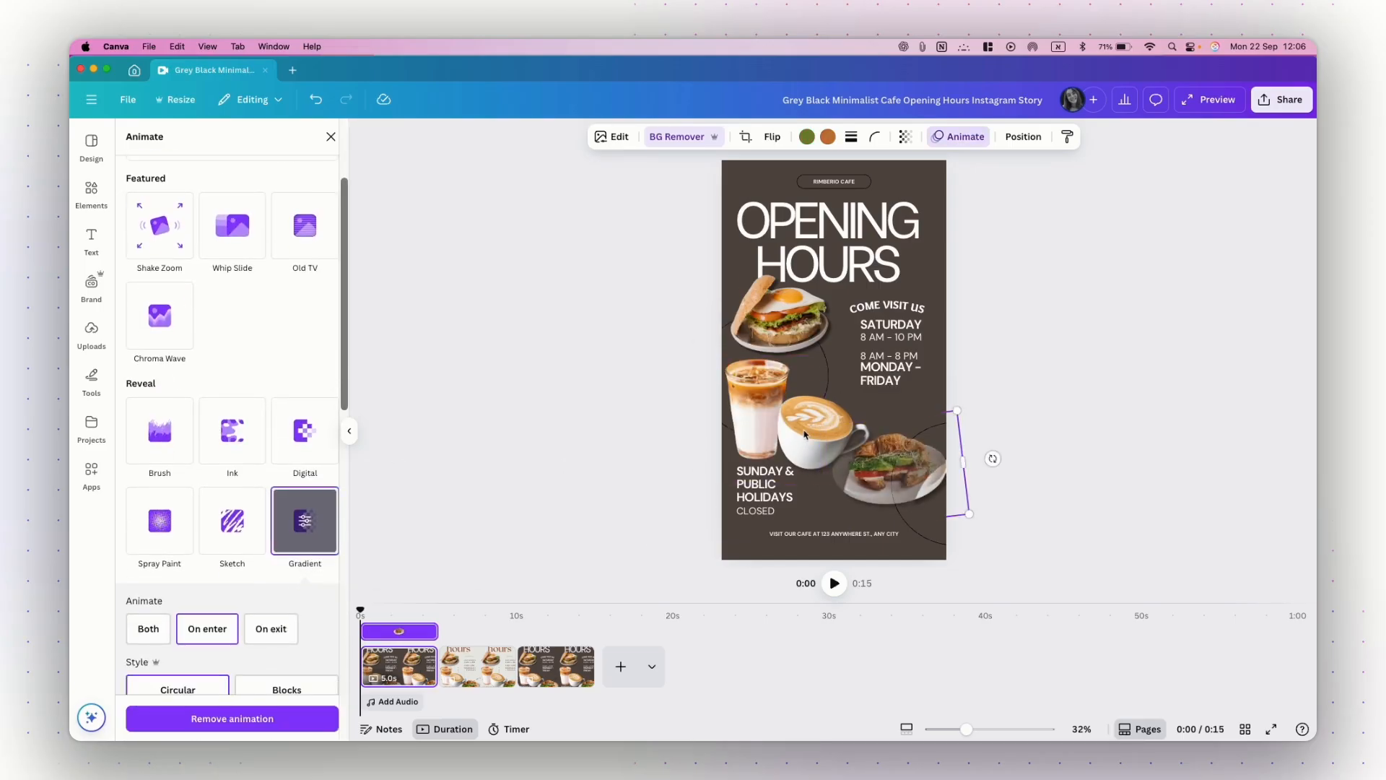
# - Apply the Blur animation to the latte photo
pyautogui.click(800, 433)
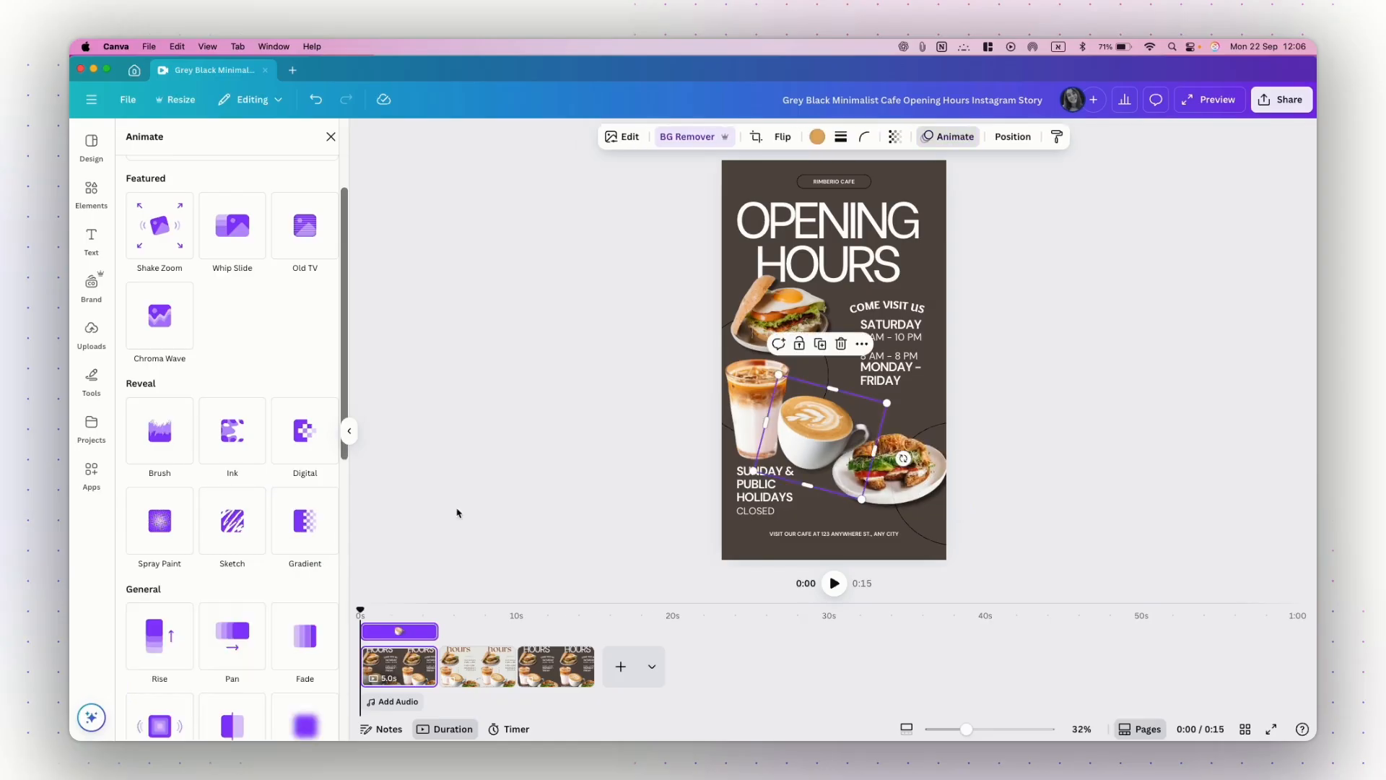
pyautogui.scroll(-4, 301, 562)
pyautogui.click(302, 562)
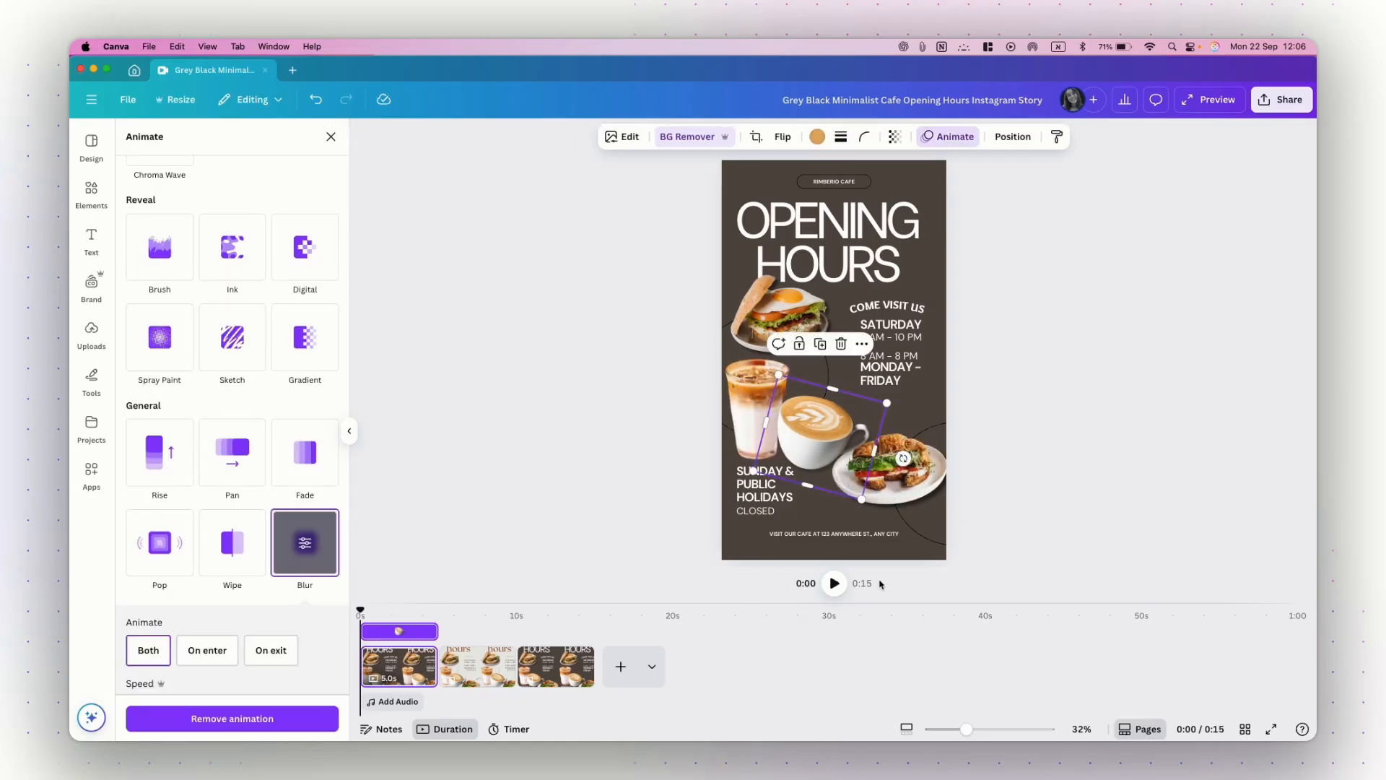
# - Delay the iced coffee photo's start to about 1 second on the timeline and play back the result
pyautogui.click(754, 399)
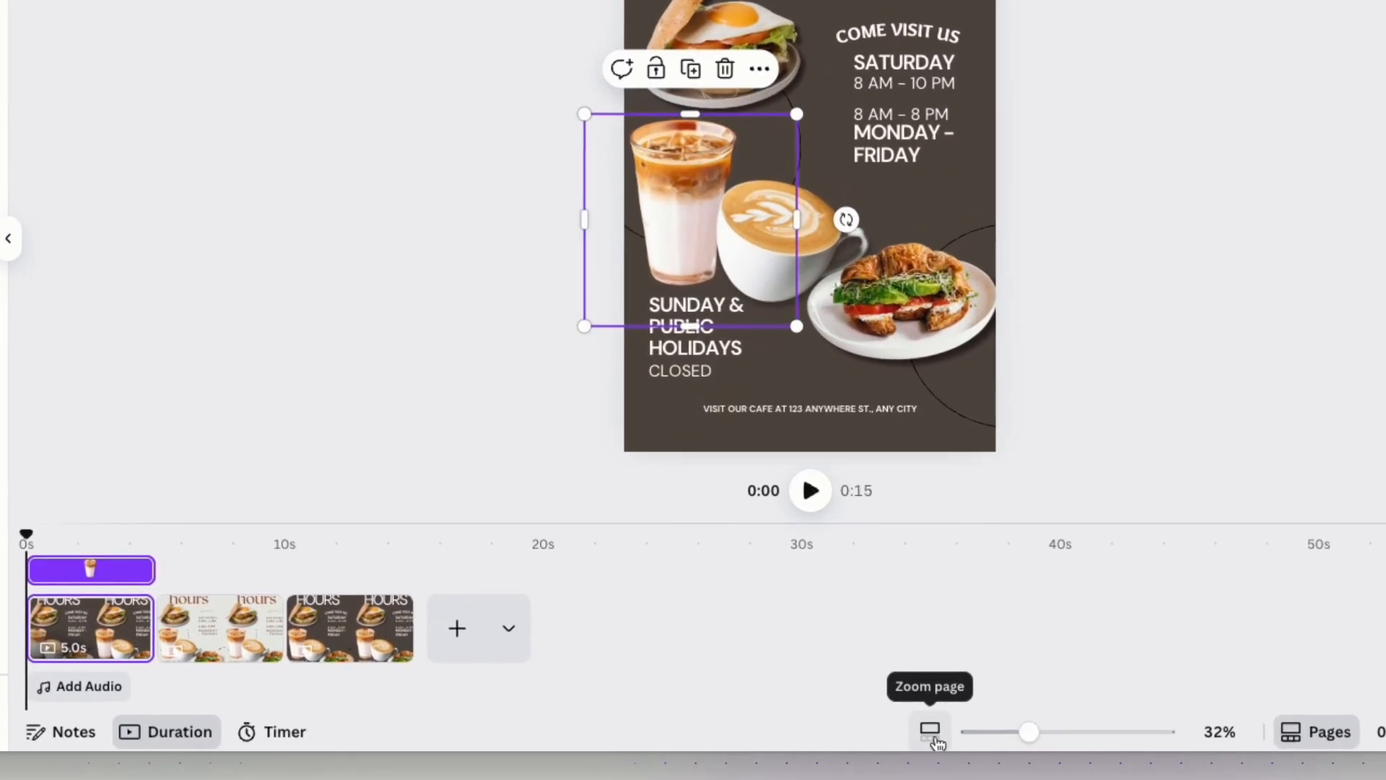
pyautogui.click(937, 743)
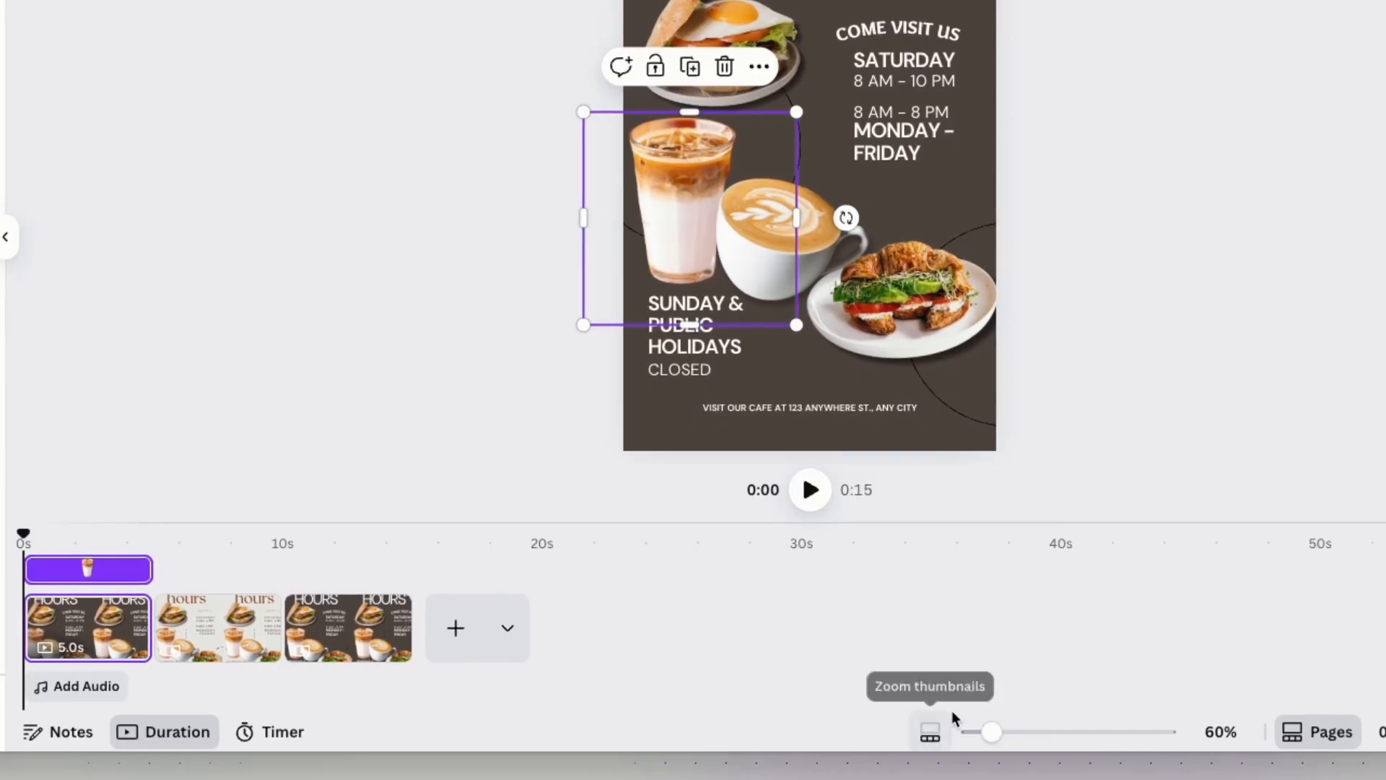
pyautogui.moveTo(991, 732); pyautogui.dragTo(1061, 731)
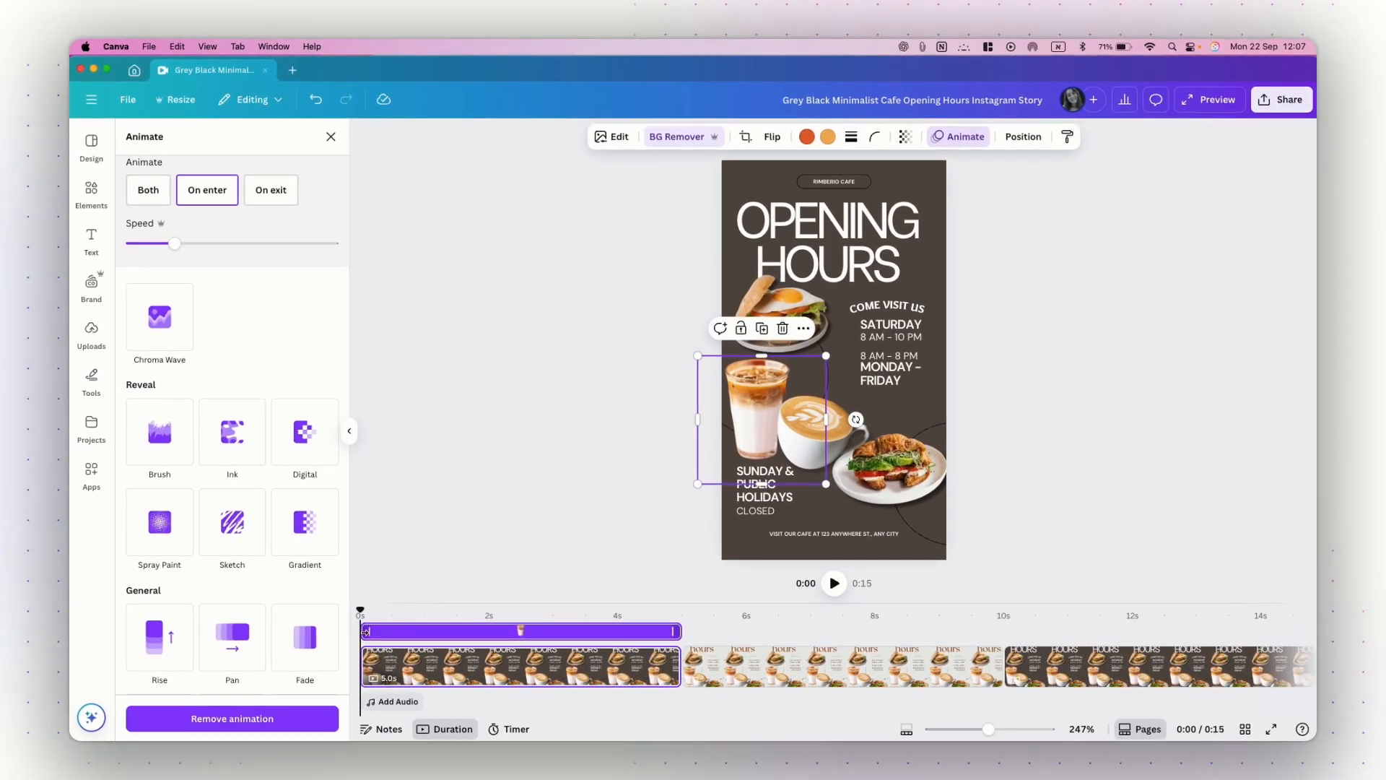
pyautogui.moveTo(365, 631); pyautogui.dragTo(431, 634)
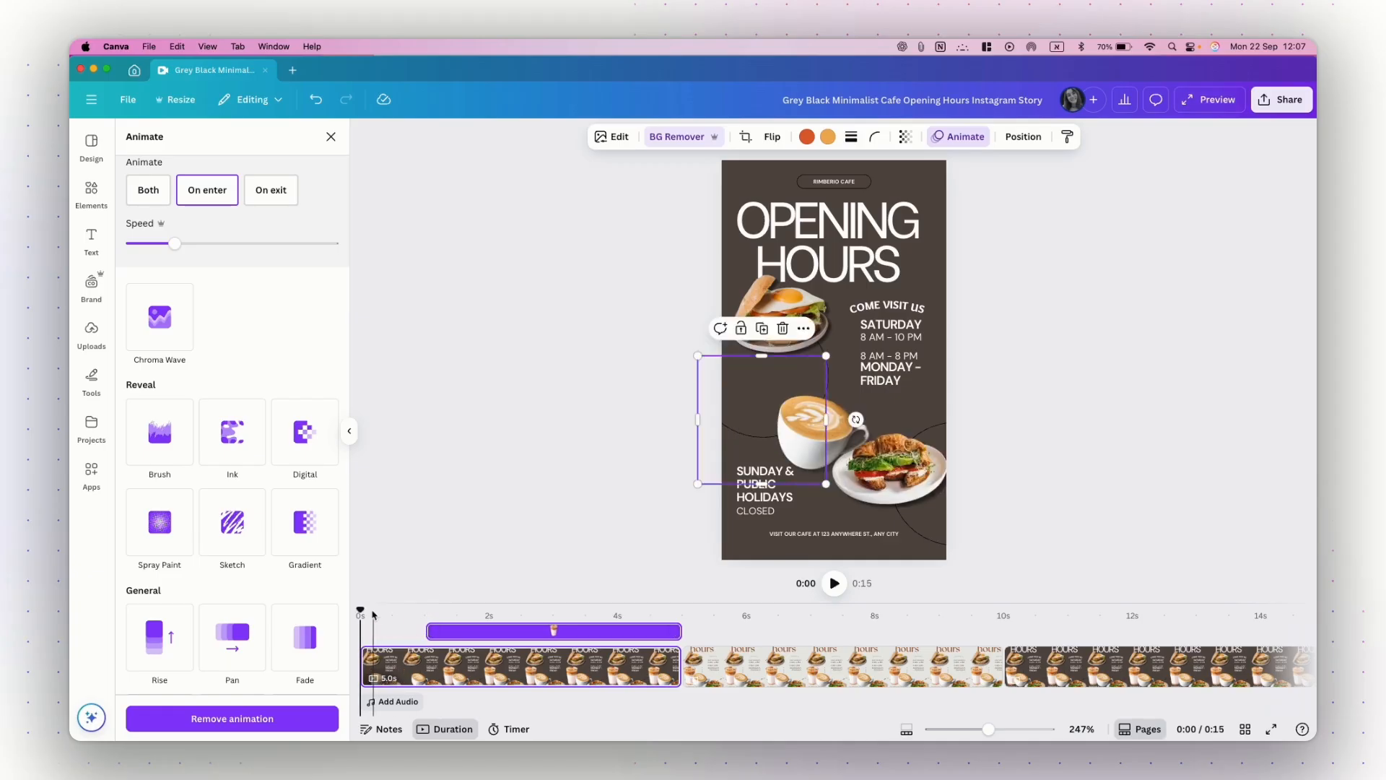
pyautogui.press('space')
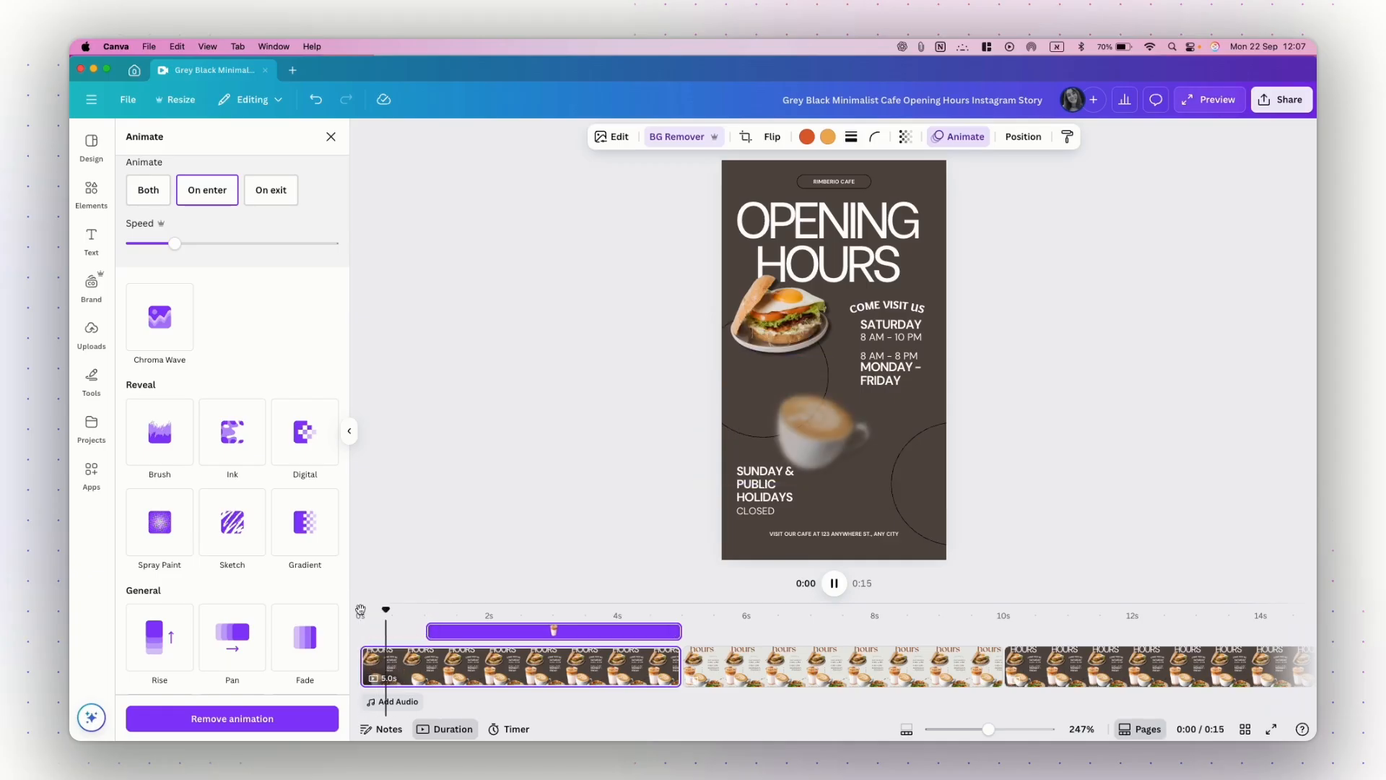
pyautogui.press('space')
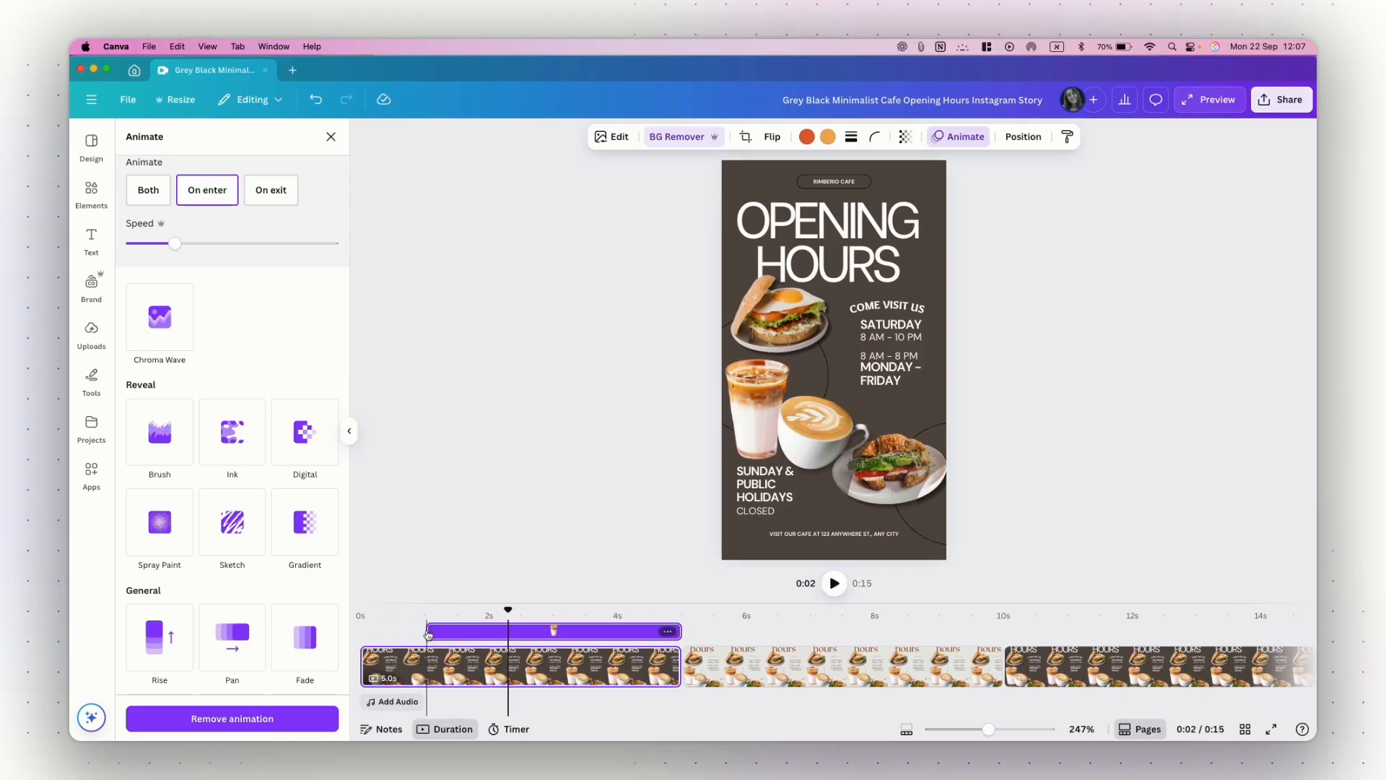
# - Delay the croissant sandwich photo's start to about 1.7 seconds and play the page from near its beginning
pyautogui.click(757, 418)
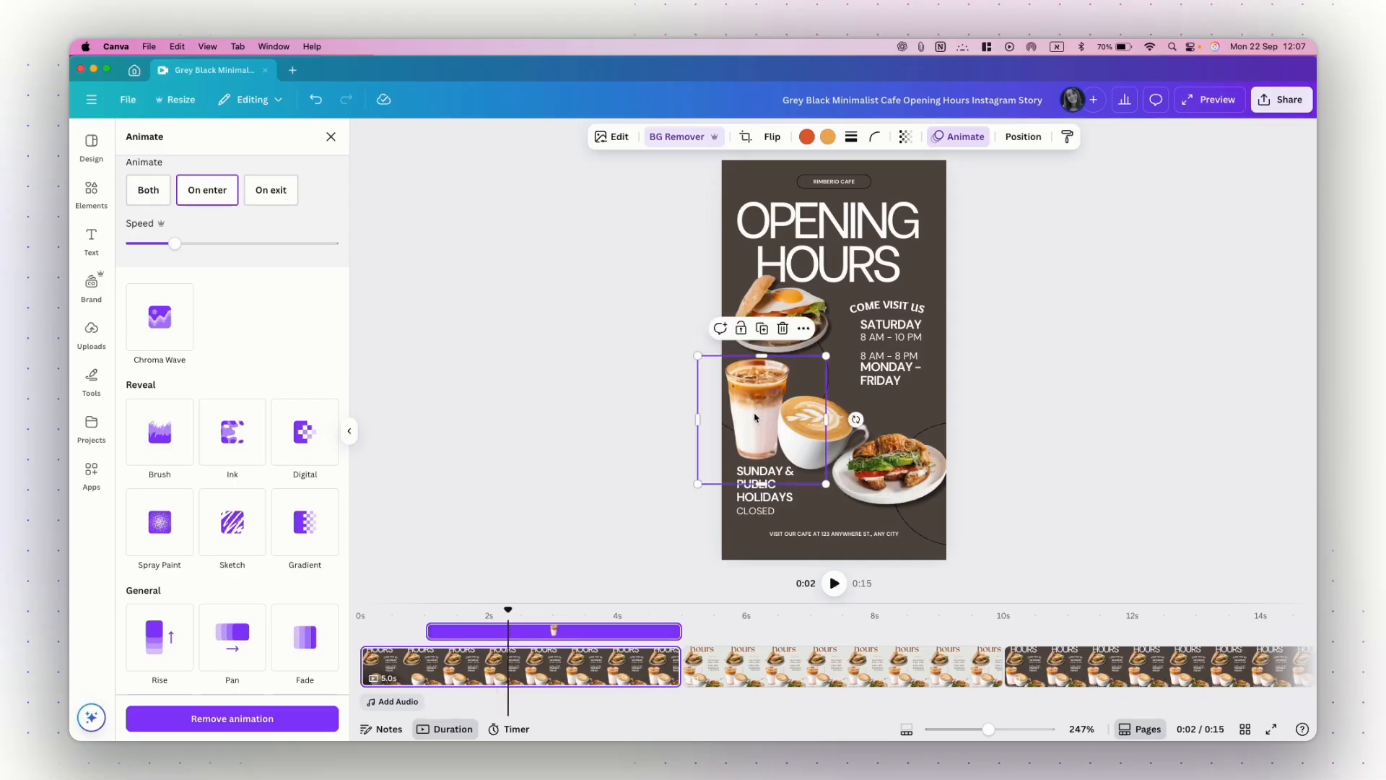
pyautogui.click(874, 455)
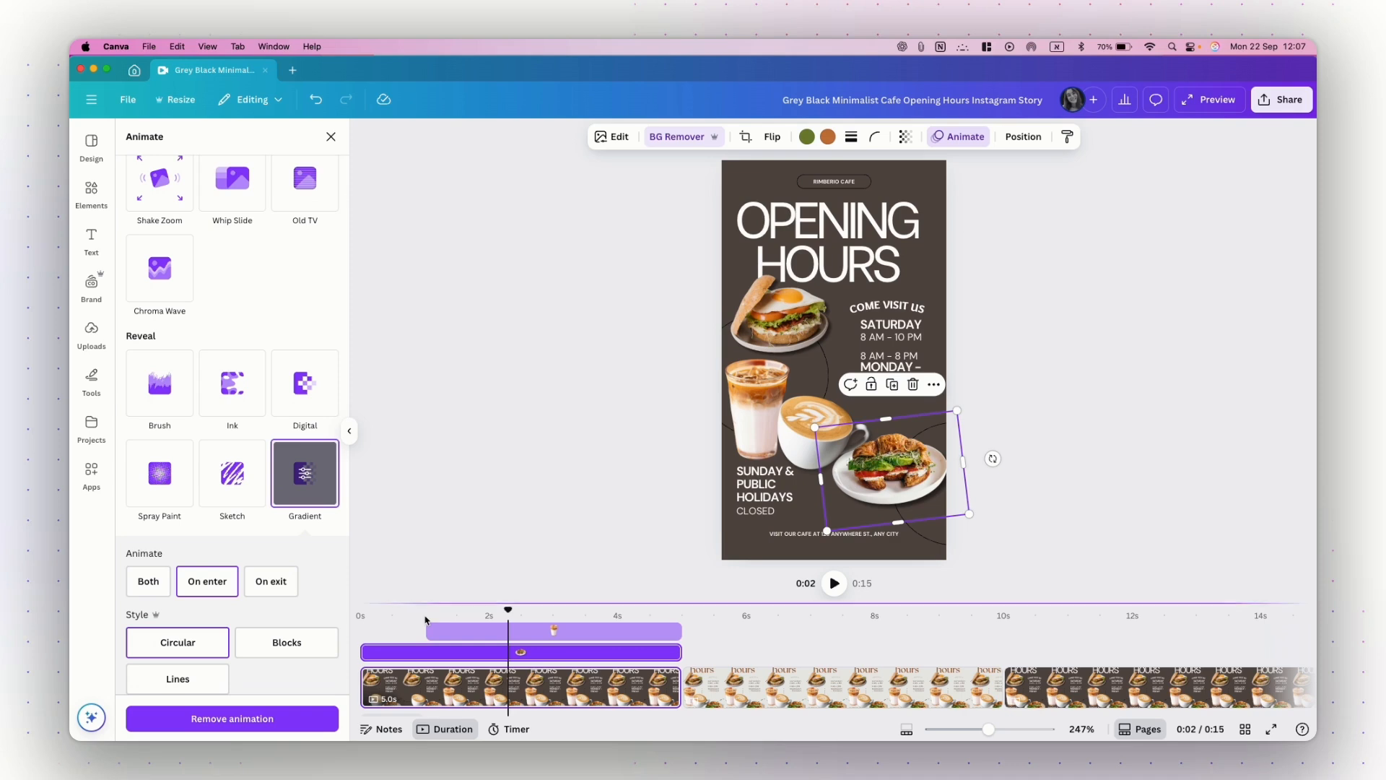
pyautogui.moveTo(369, 652); pyautogui.dragTo(473, 652)
pyautogui.moveTo(508, 610); pyautogui.dragTo(380, 608)
pyautogui.press('space')
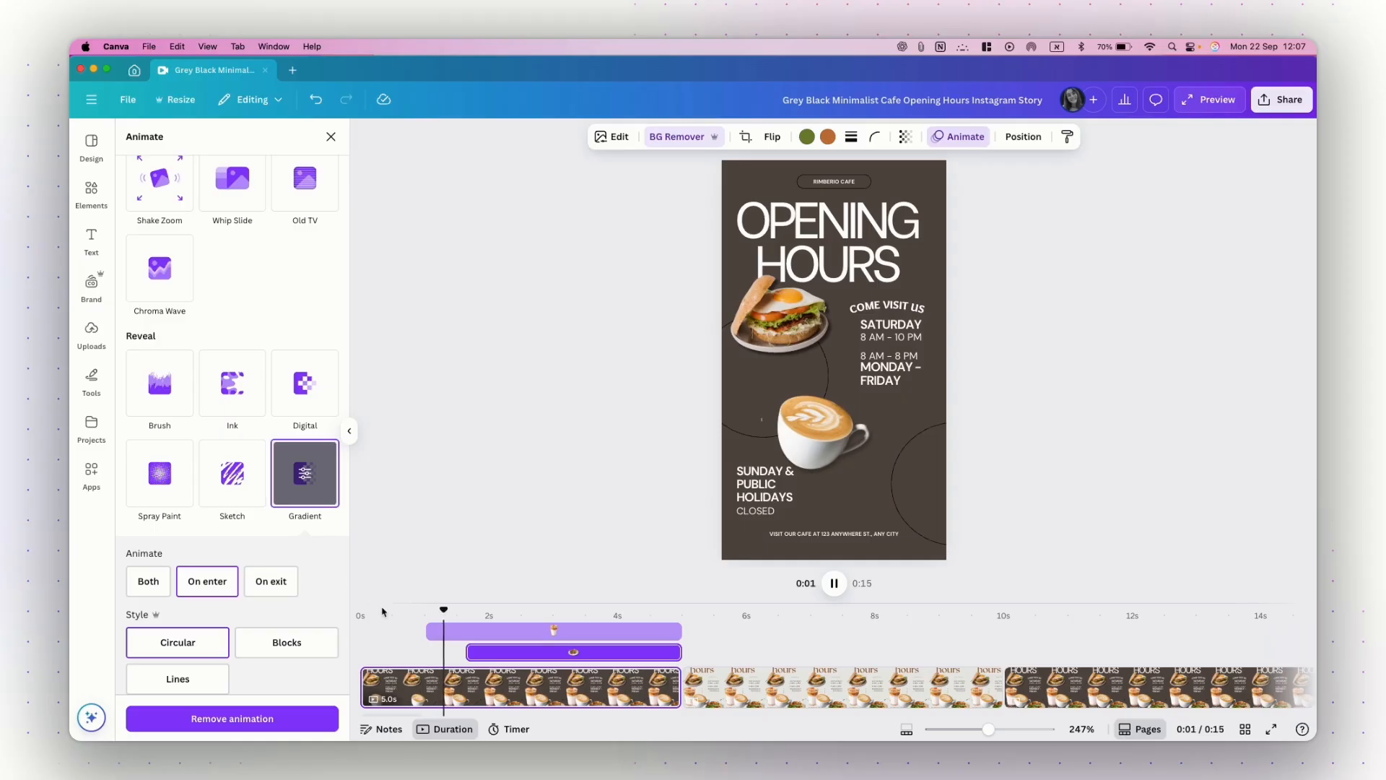
pyautogui.press('space')
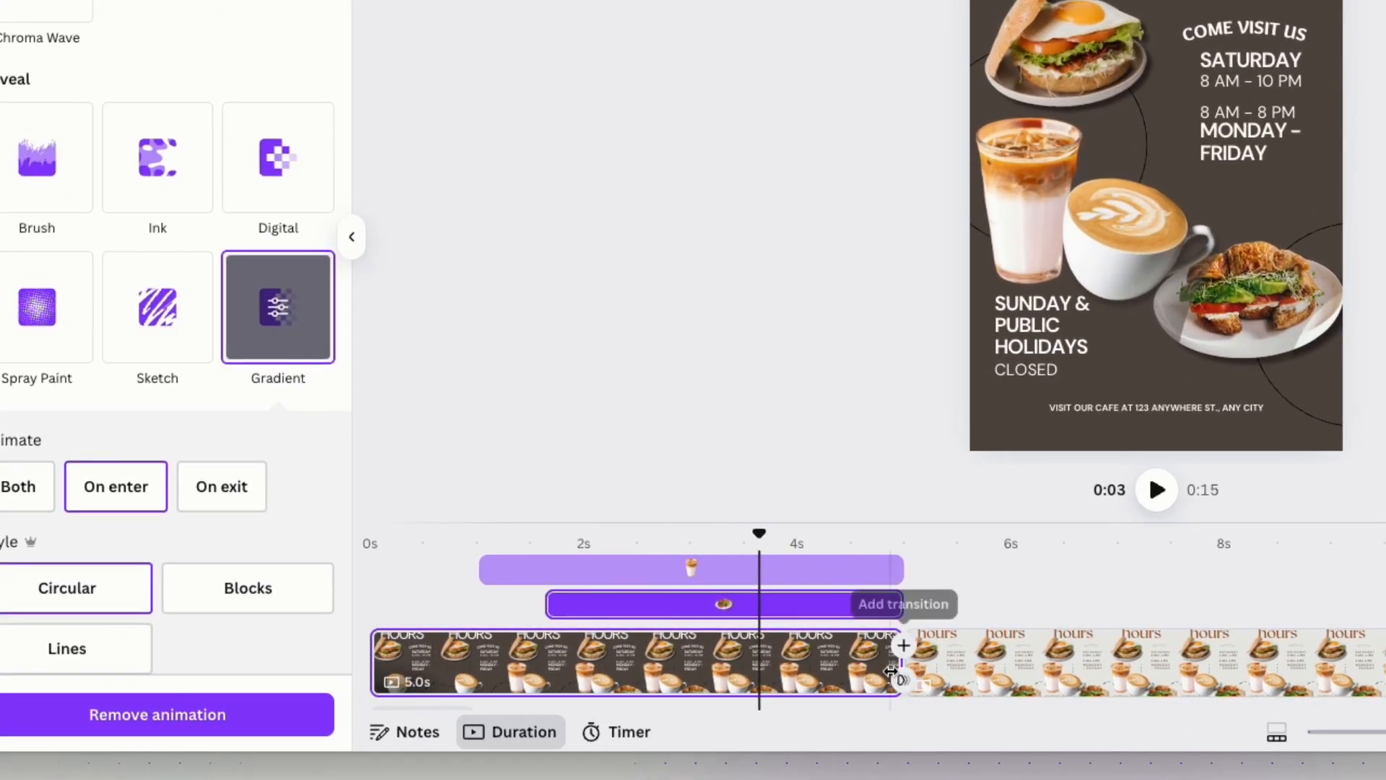
# - Stretch page 1 on the timeline to a duration of 5.2 seconds
pyautogui.moveTo(890, 671); pyautogui.dragTo(925, 675)
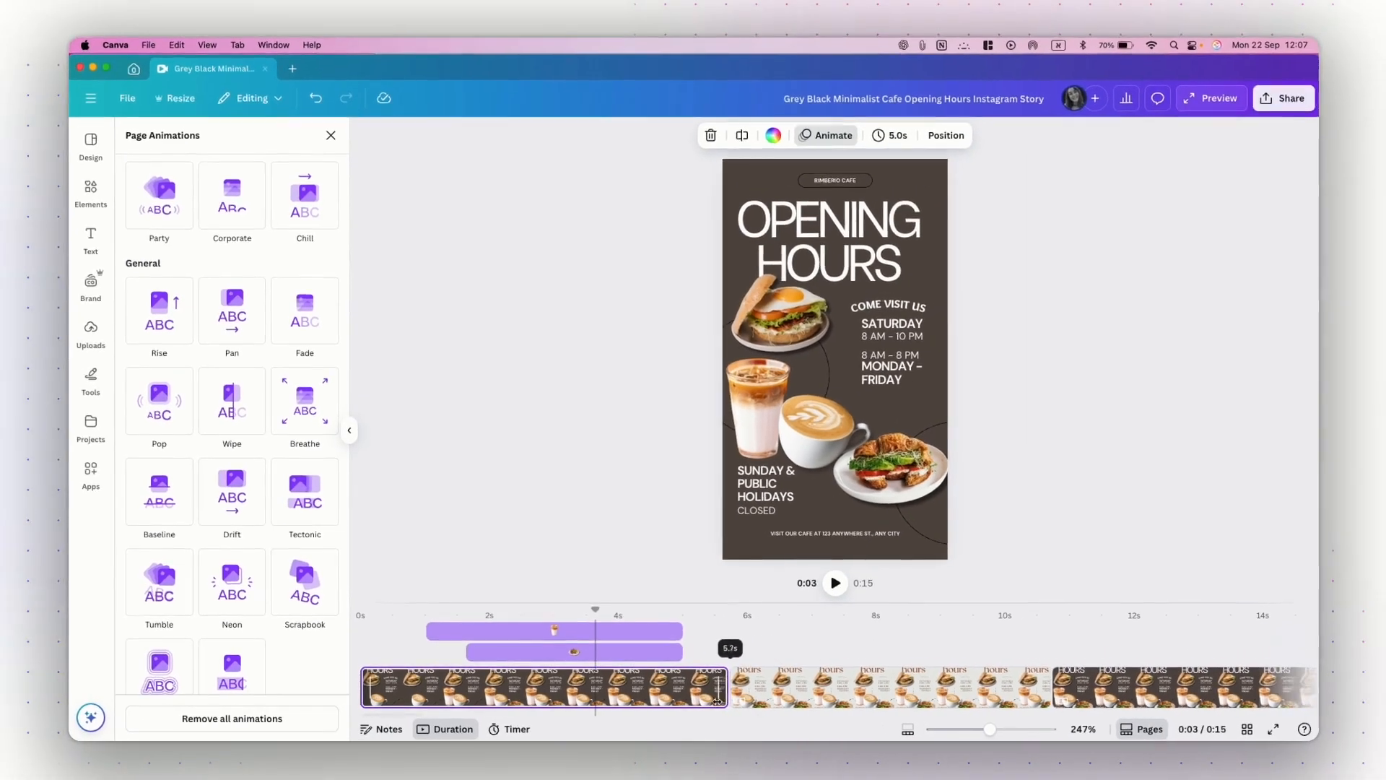
pyautogui.moveTo(696, 705)
pyautogui.mouseDown()
pyautogui.moveTo(814, 707)
pyautogui.moveTo(688, 701)
pyautogui.mouseUp()
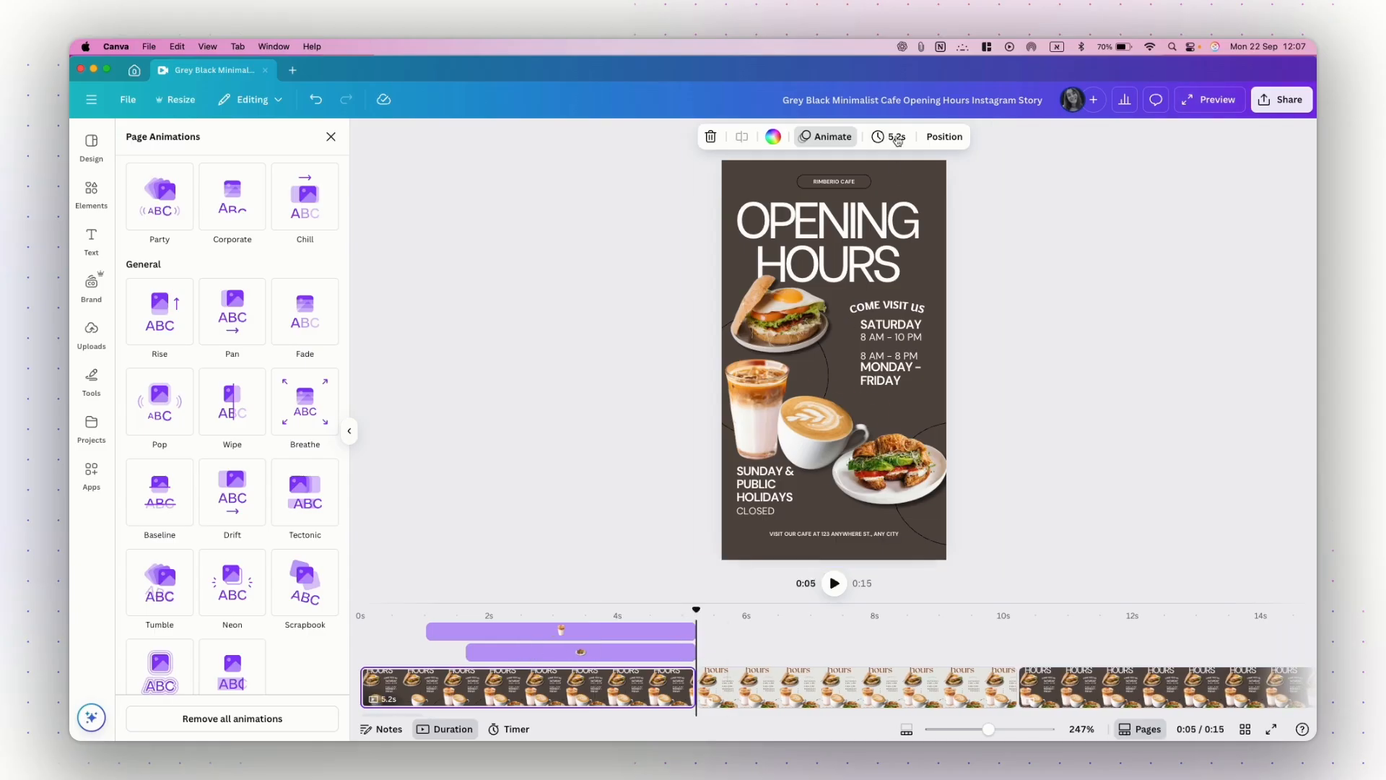
# - Set page 1's timing to exactly 10 seconds without applying it to all pages
pyautogui.click(507, 688)
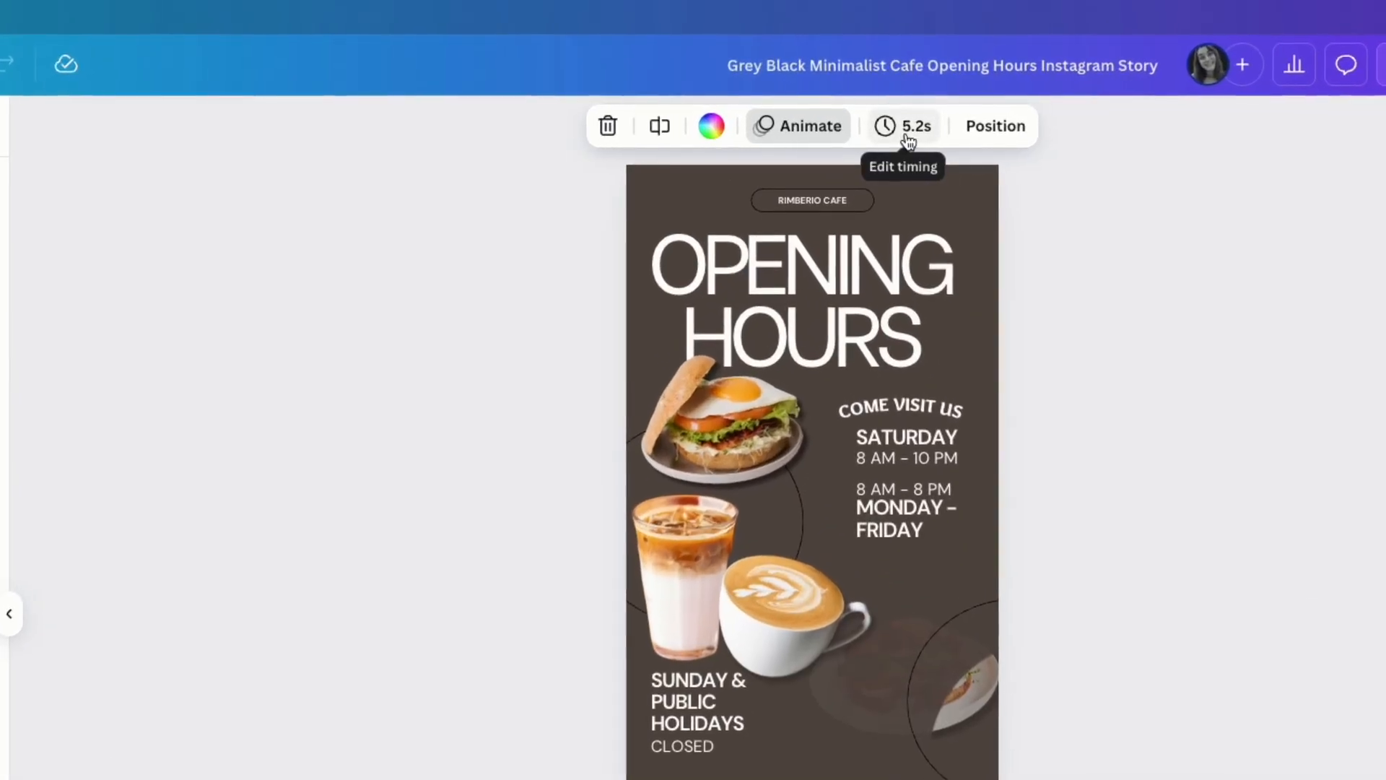
pyautogui.click(908, 129)
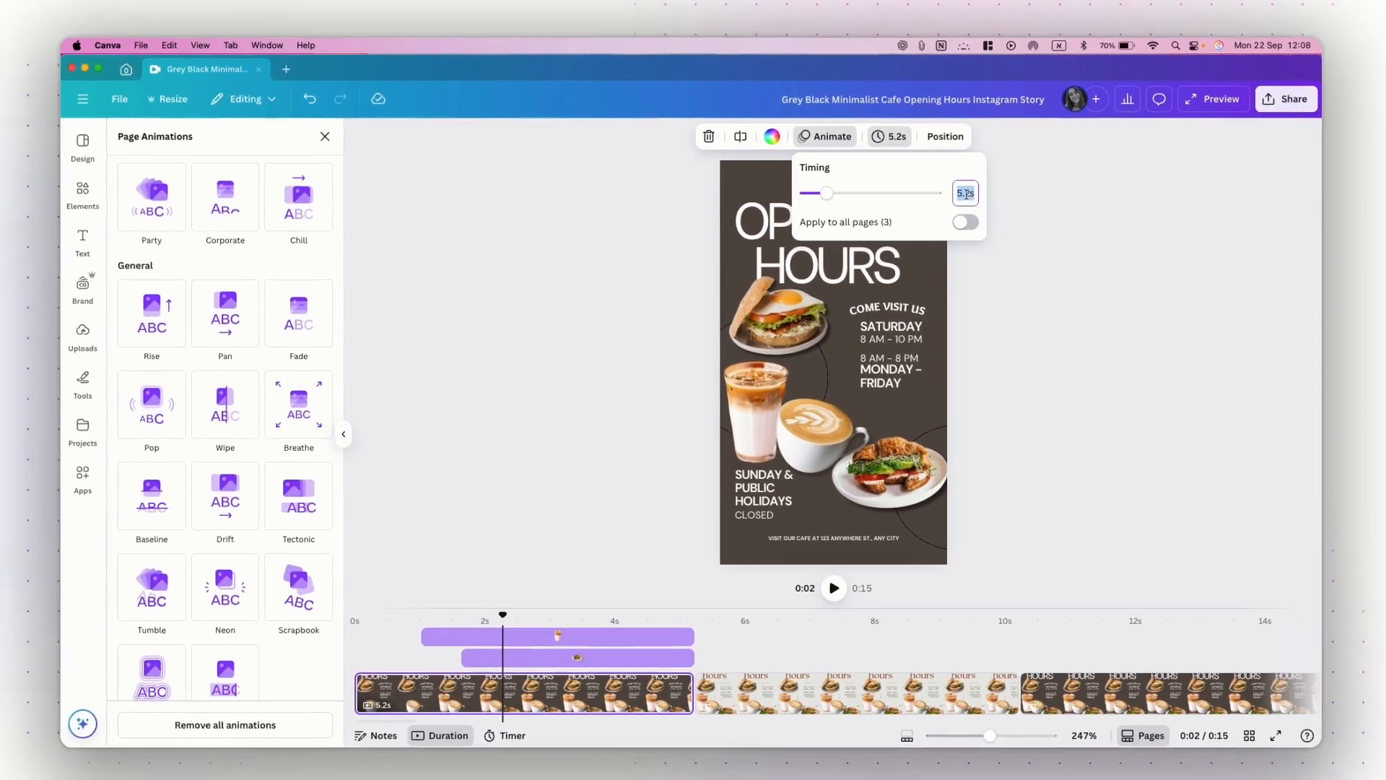
pyautogui.write('10')
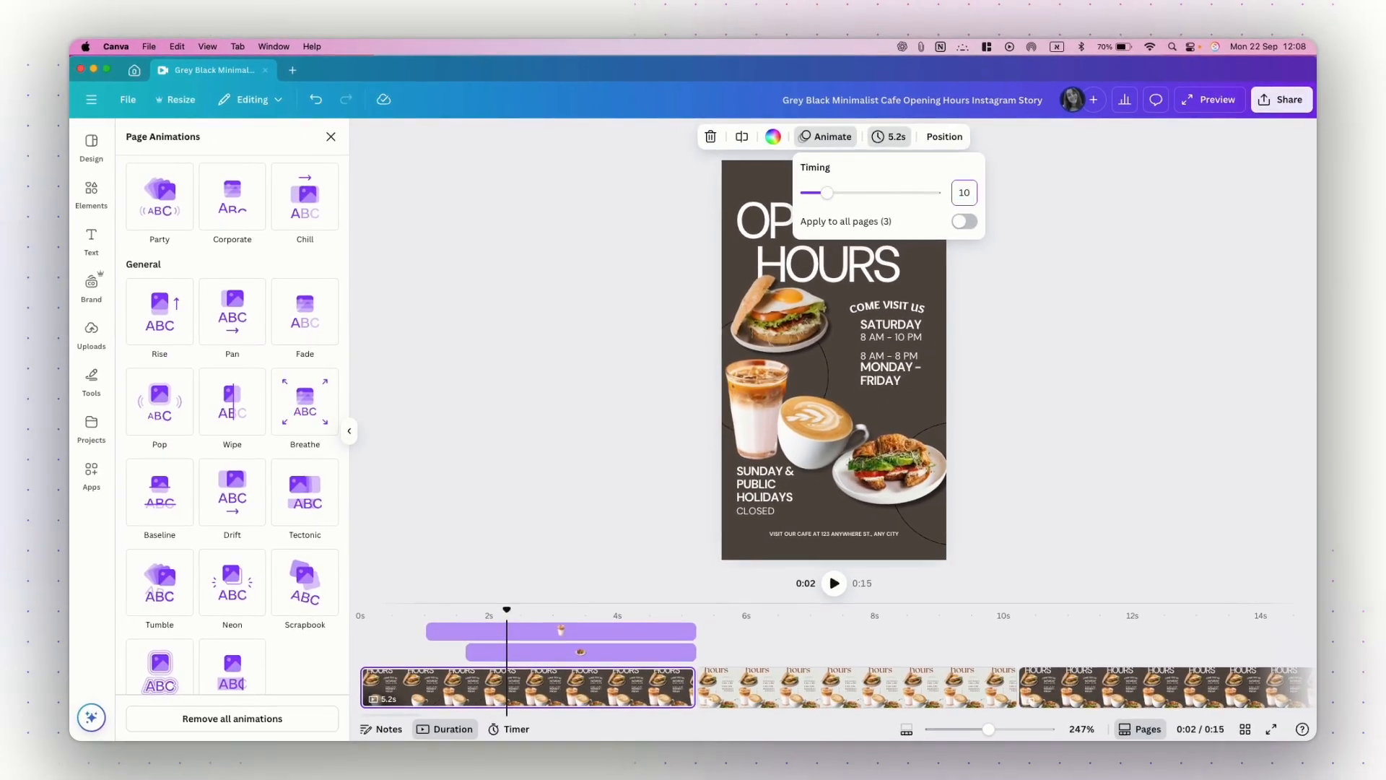
pyautogui.press('Return')
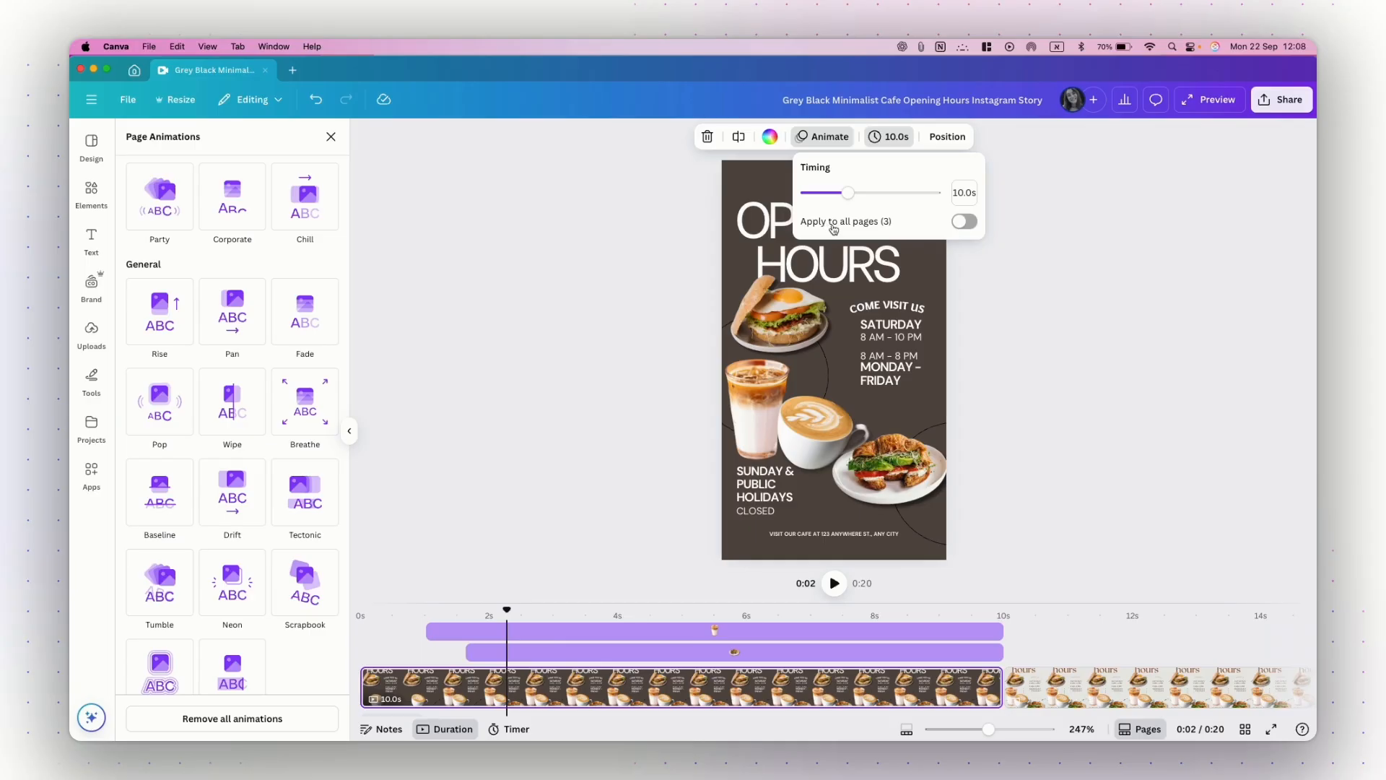
pyautogui.click(555, 352)
# - Split page 1 on the timeline at about 4.9 seconds
pyautogui.moveTo(508, 609); pyautogui.dragTo(681, 609)
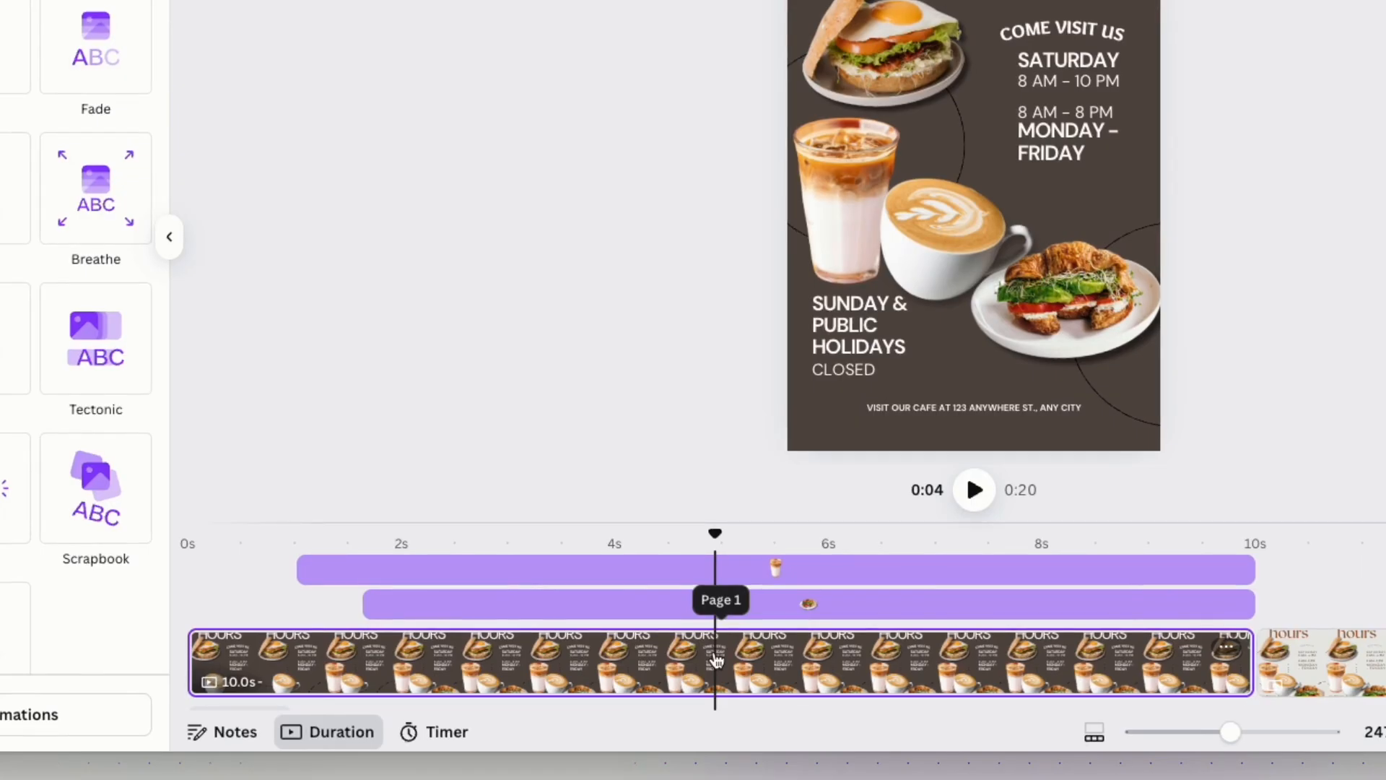
pyautogui.press('s')
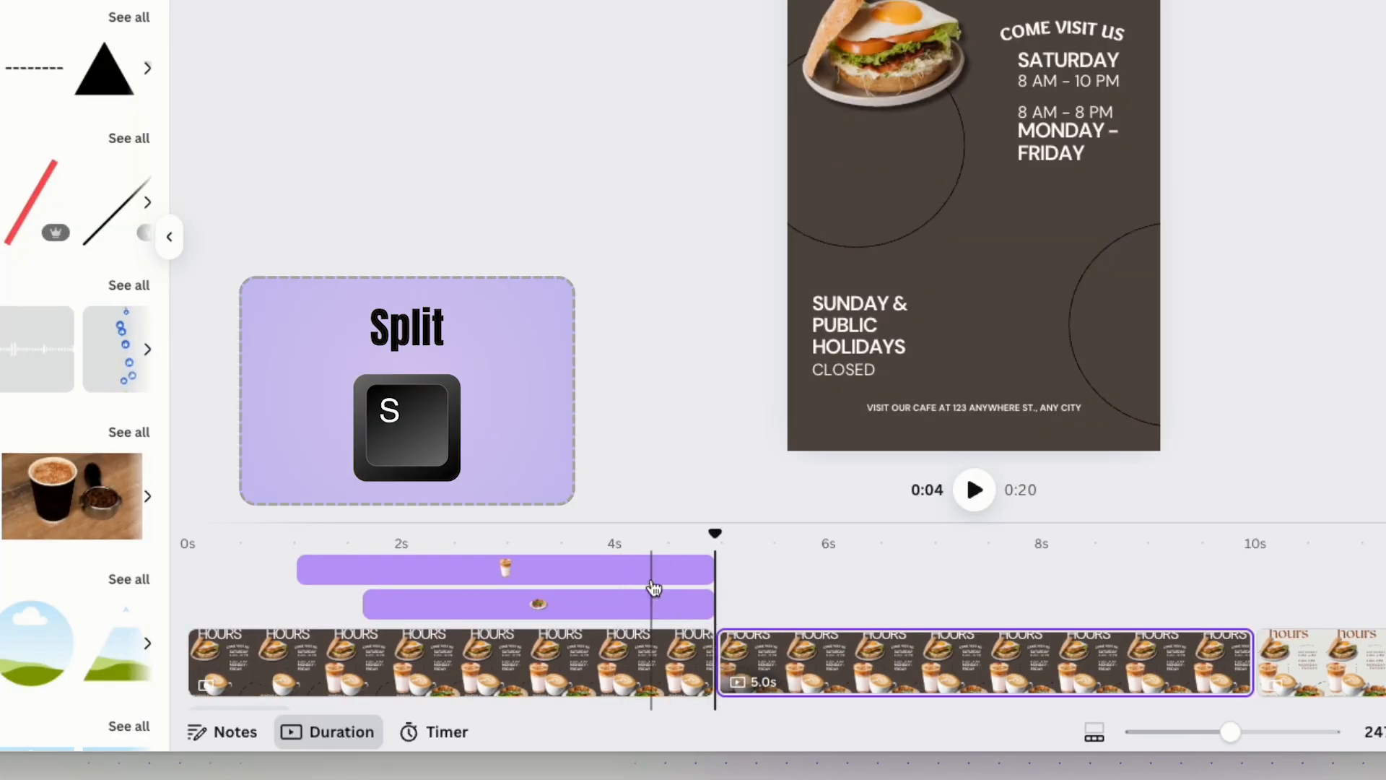
pyautogui.moveTo(715, 533); pyautogui.dragTo(666, 536)
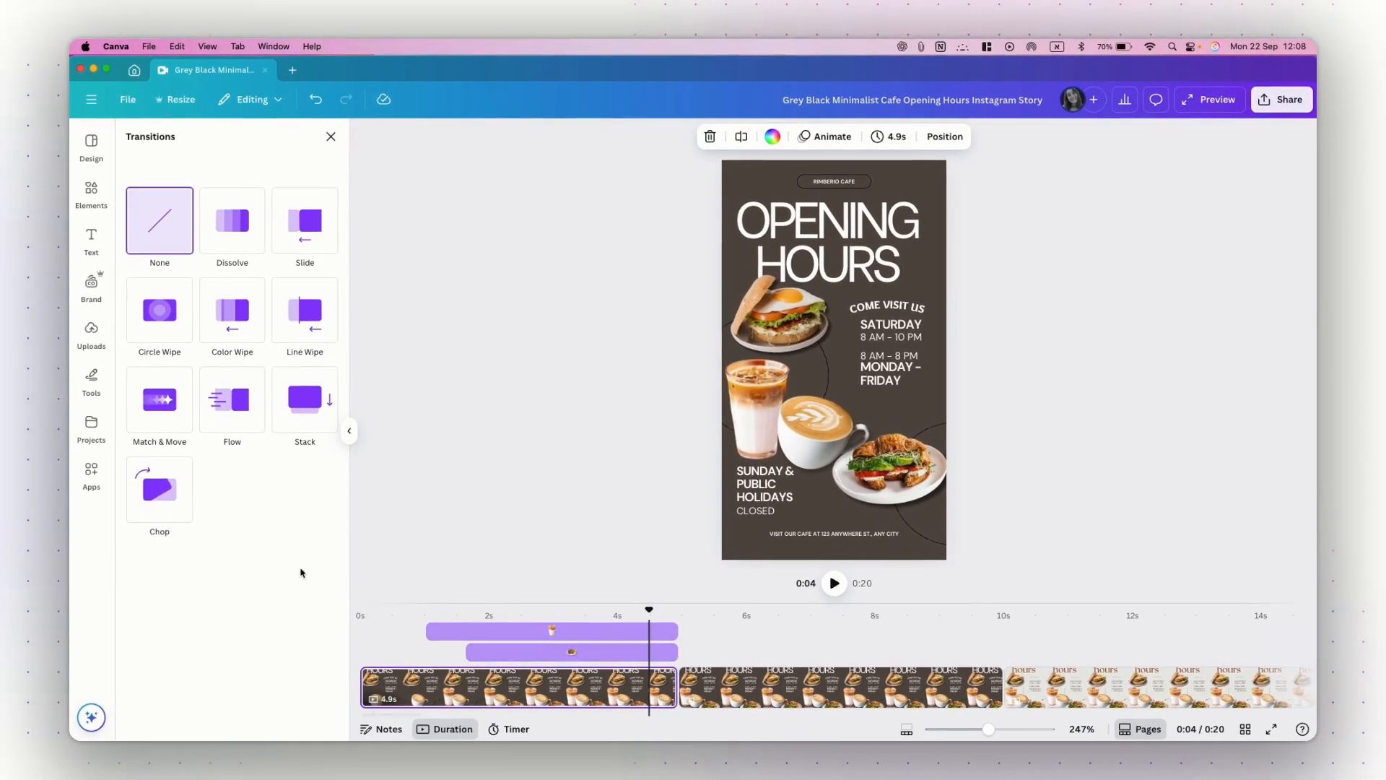
# - Try a Flow transition after page 1, replace it with Line Wipe, and move the cream-coloured page into second position on the timeline
pyautogui.click(233, 415)
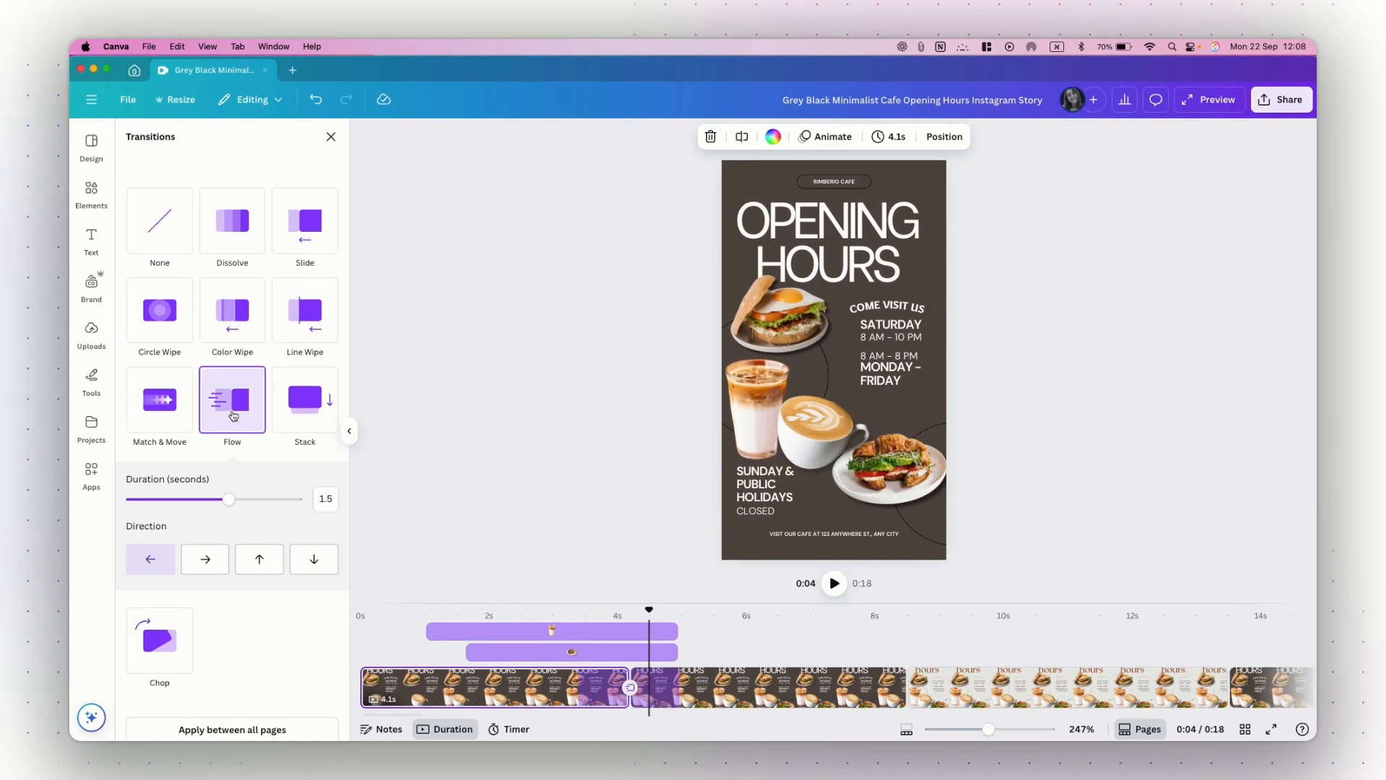
pyautogui.click(307, 322)
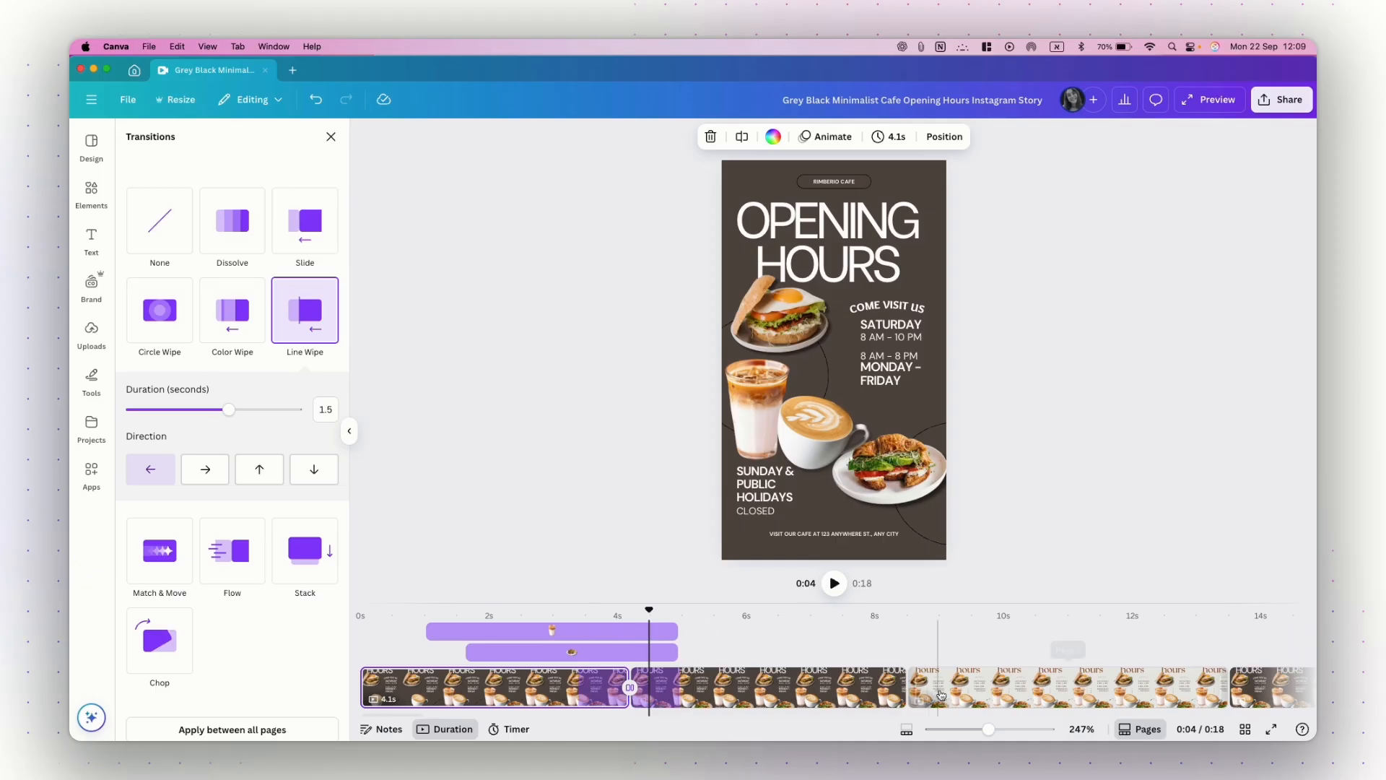
pyautogui.moveTo(951, 690); pyautogui.dragTo(630, 690)
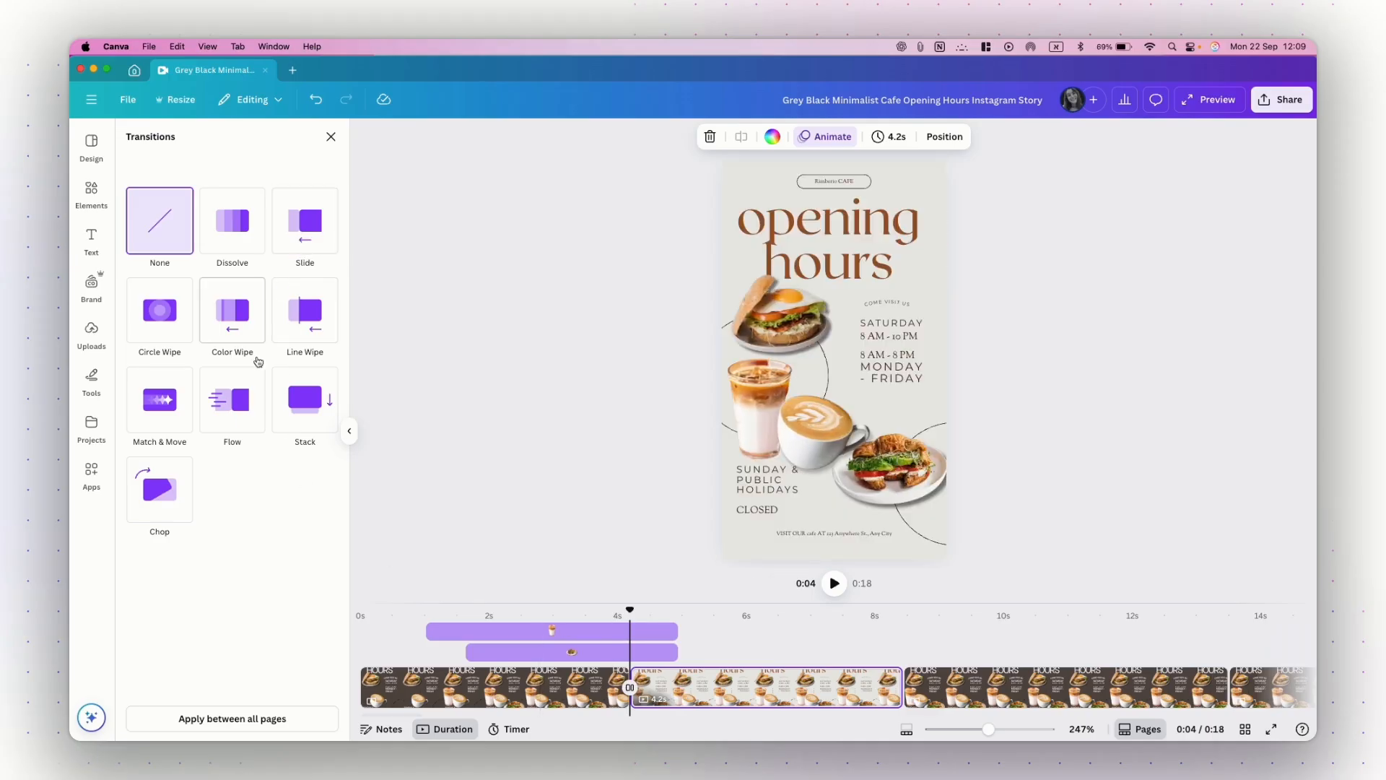
pyautogui.click(537, 426)
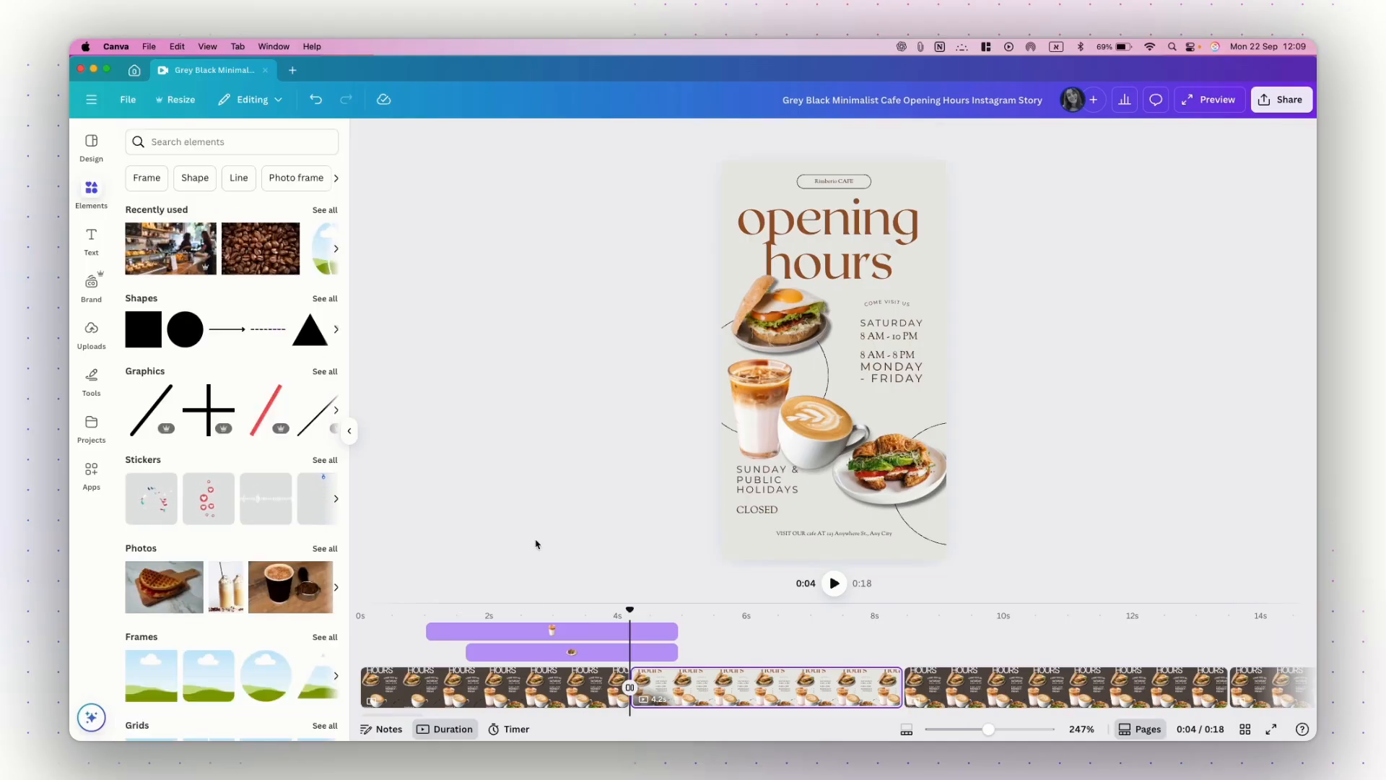
# - Enlarge the timeline area to show both element tracks, the page strip and the audio row together
pyautogui.scroll(-1, 535, 678)
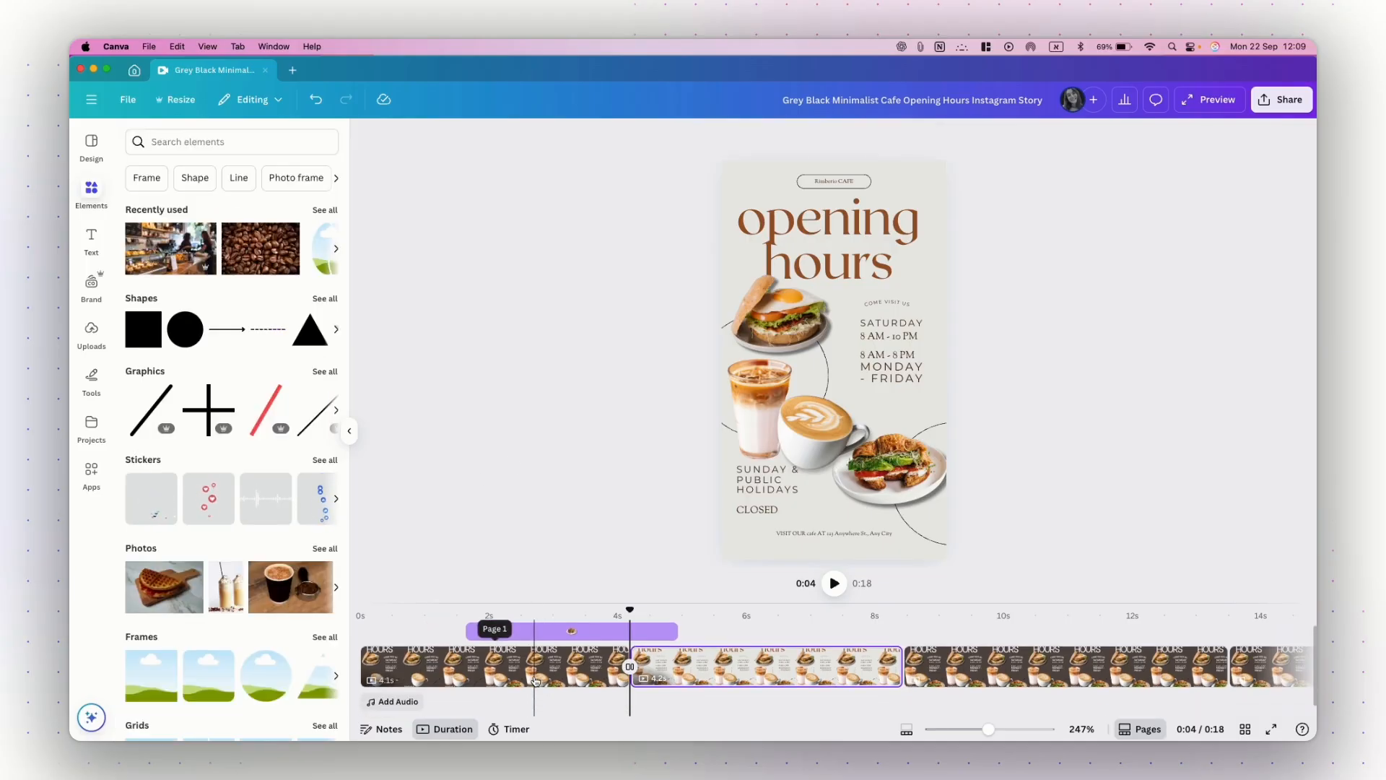
pyautogui.scroll(1, 535, 680)
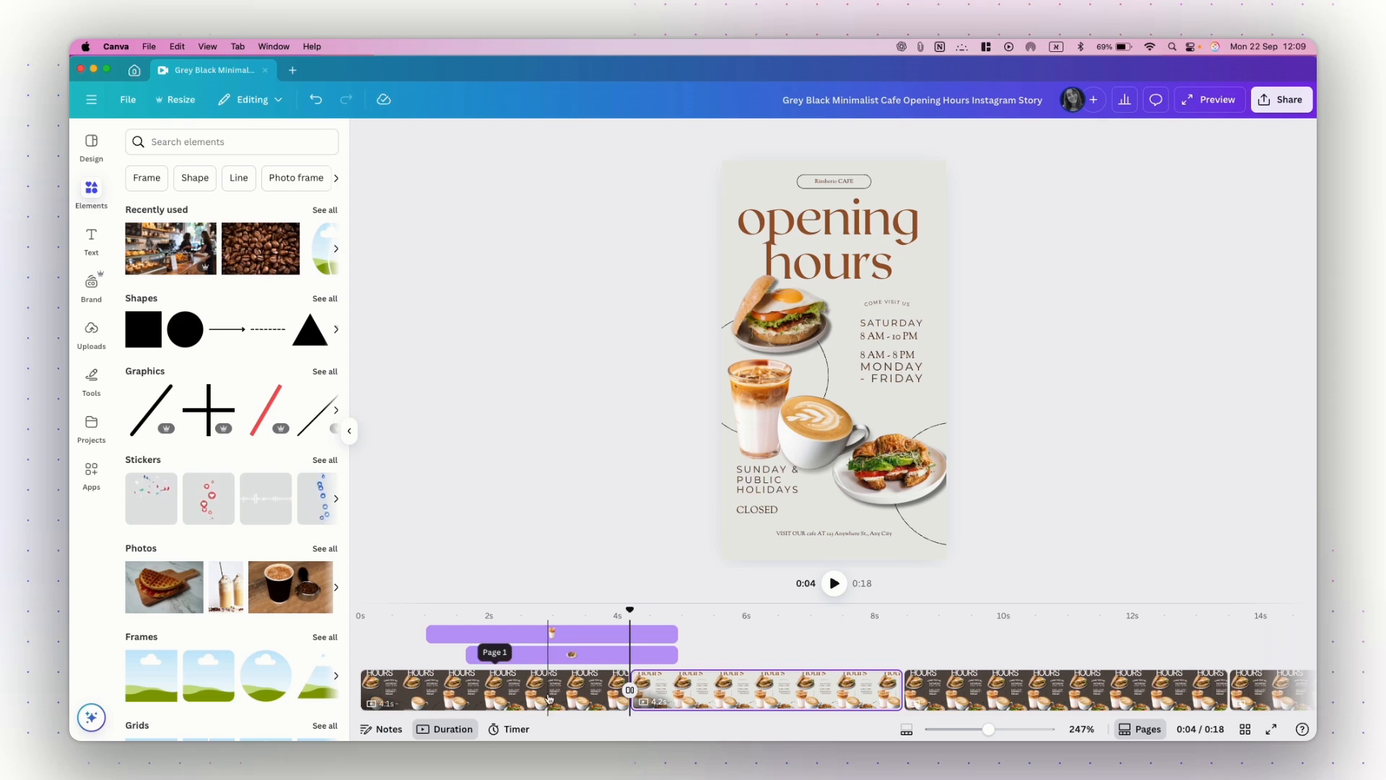
pyautogui.scroll(-1, 548, 698)
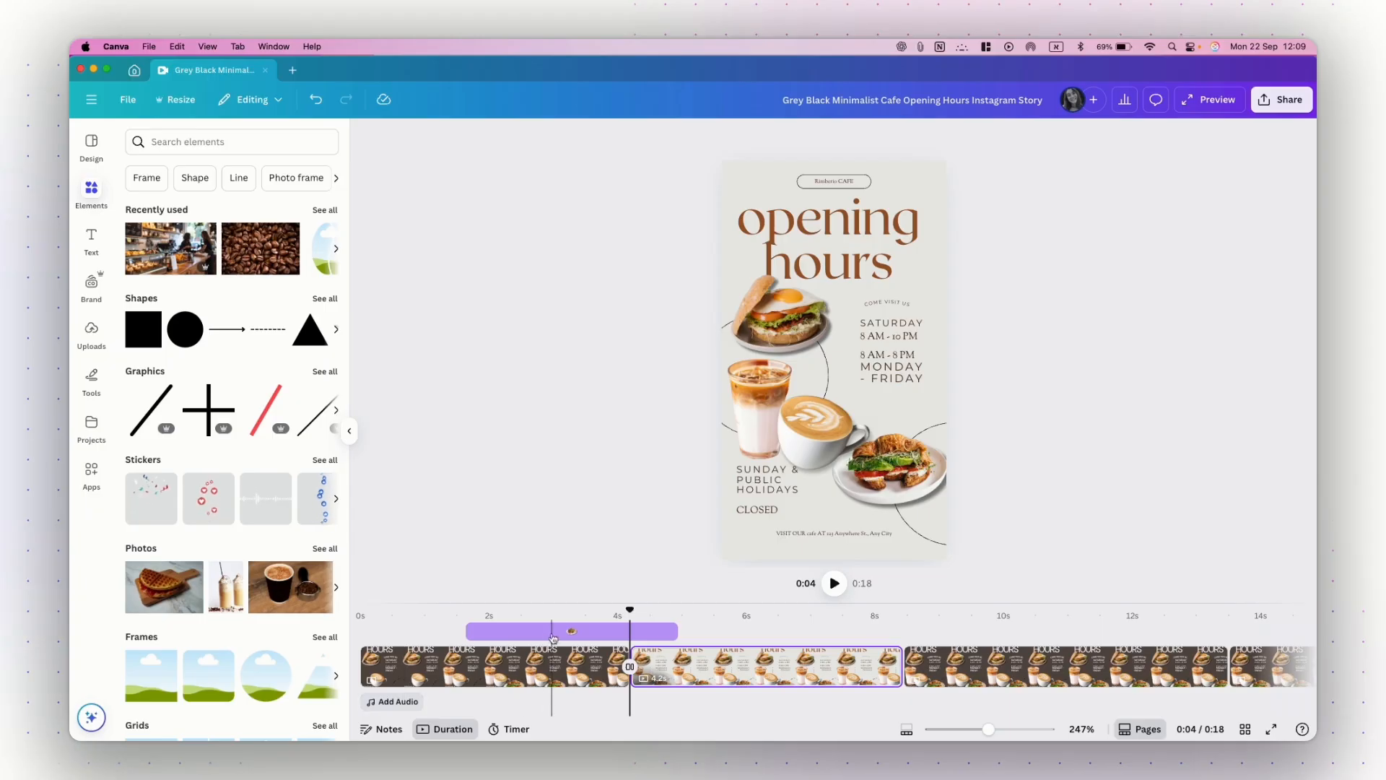
pyautogui.moveTo(550, 602); pyautogui.dragTo(566, 474)
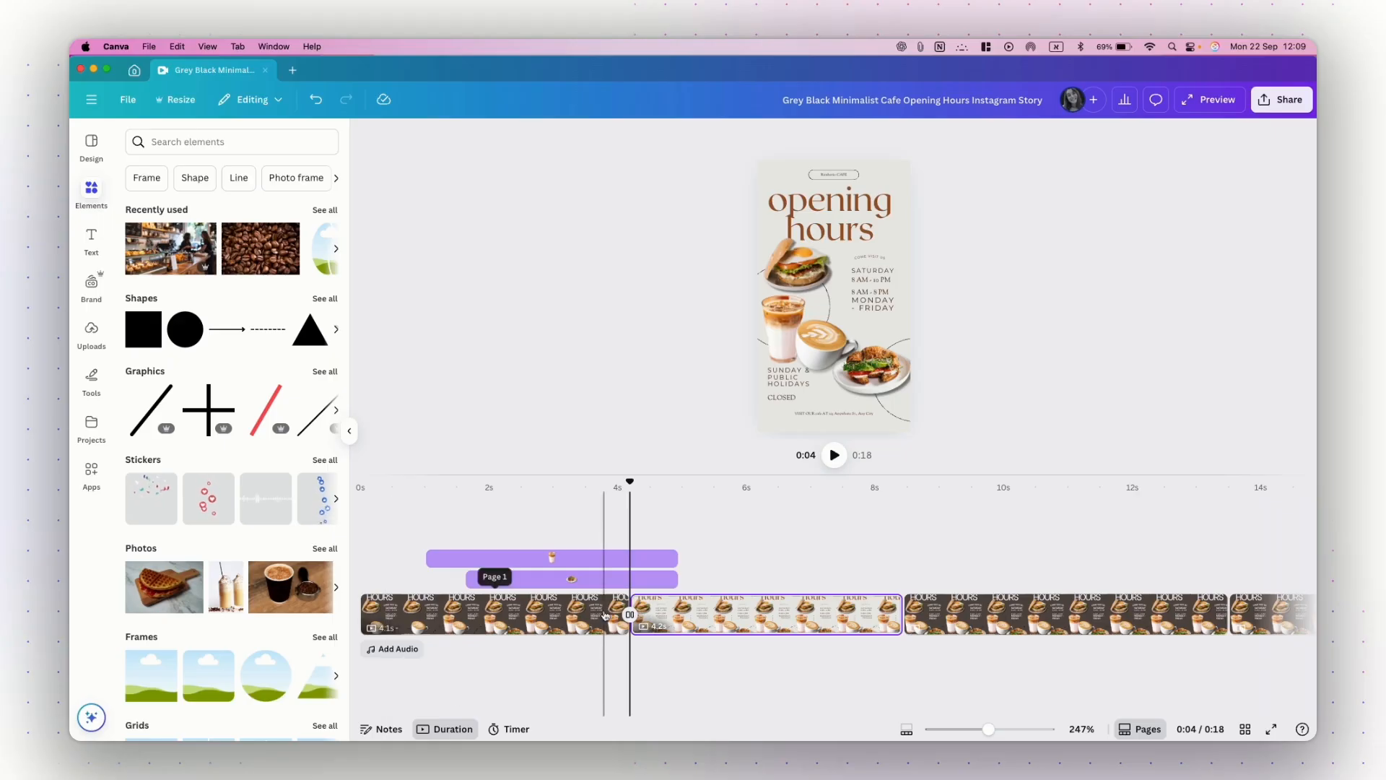
# - Open the audio library, reach it again through the elements collection, and look through its voiceover options and music categories
pyautogui.click(393, 650)
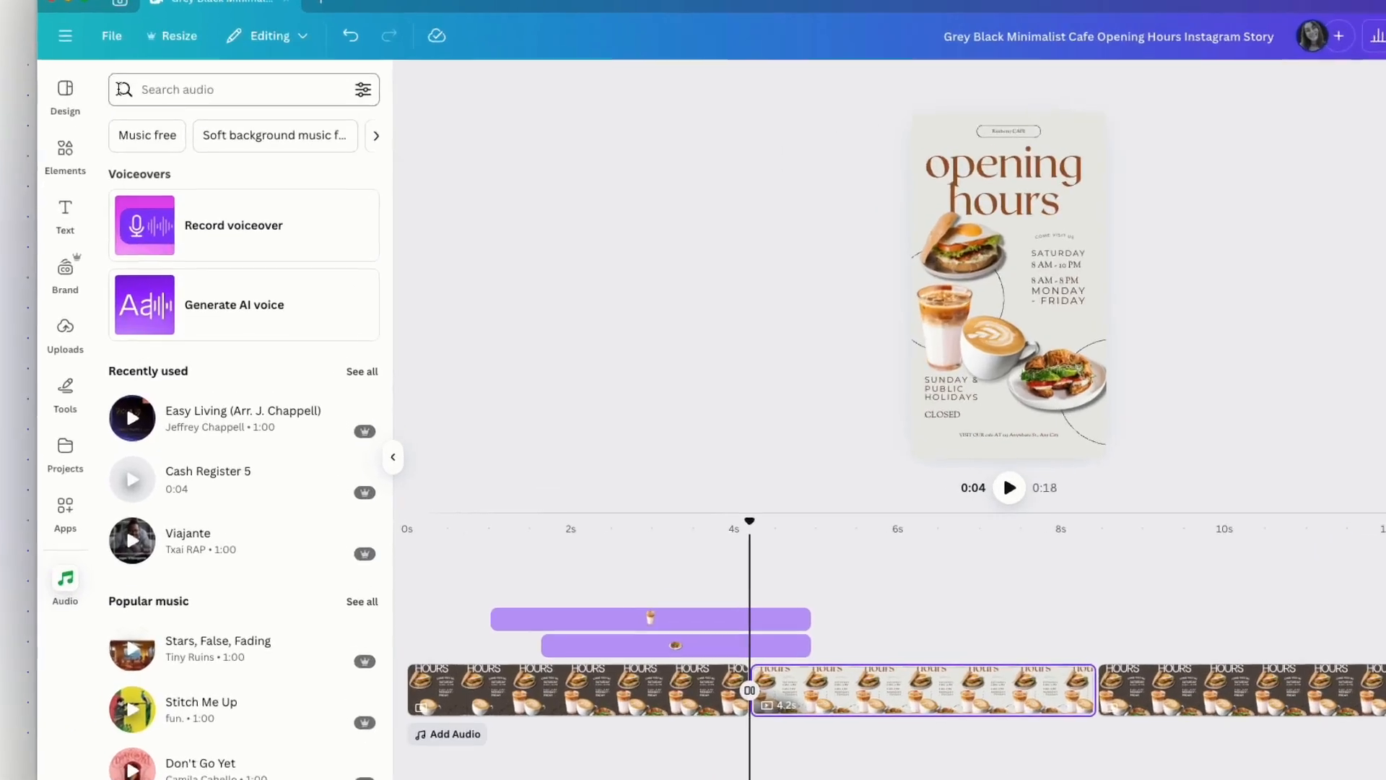
pyautogui.click(91, 192)
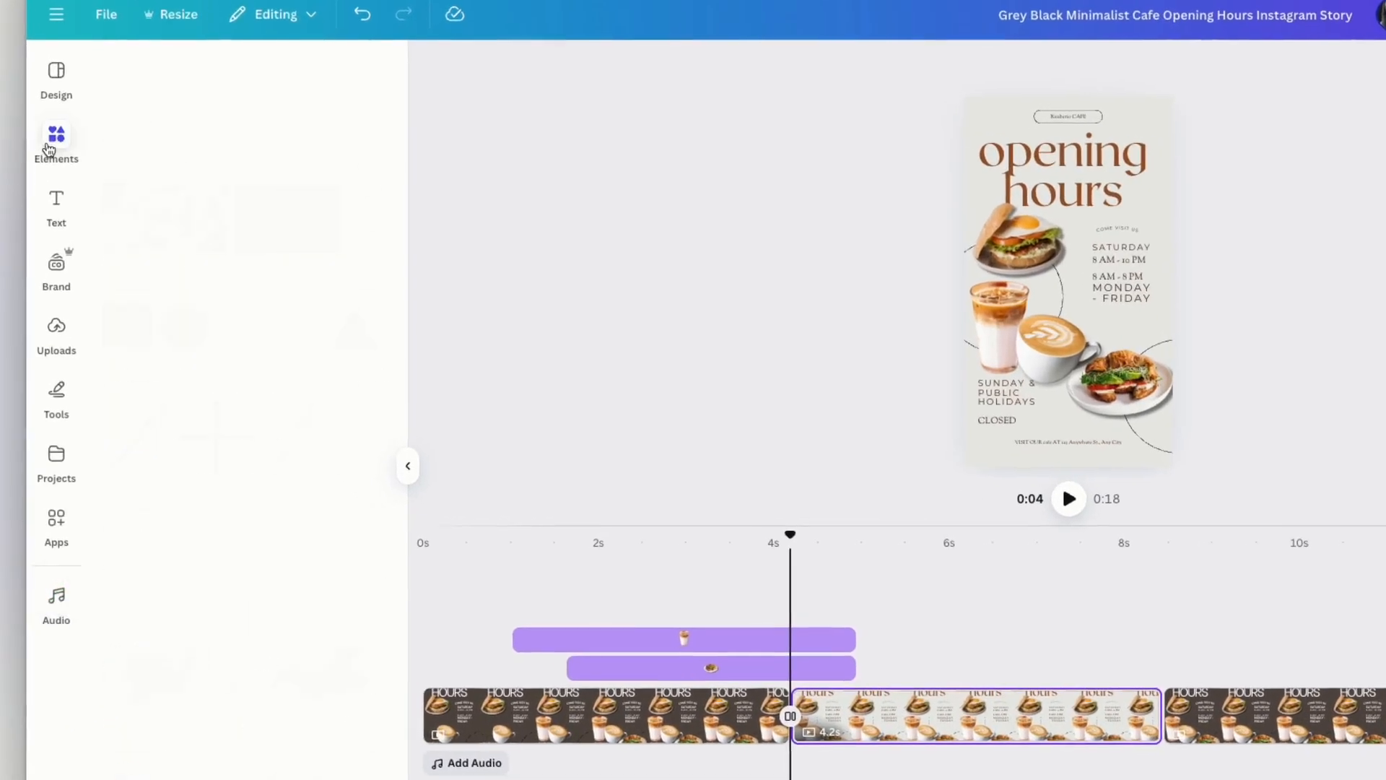
pyautogui.scroll(-6, 303, 520)
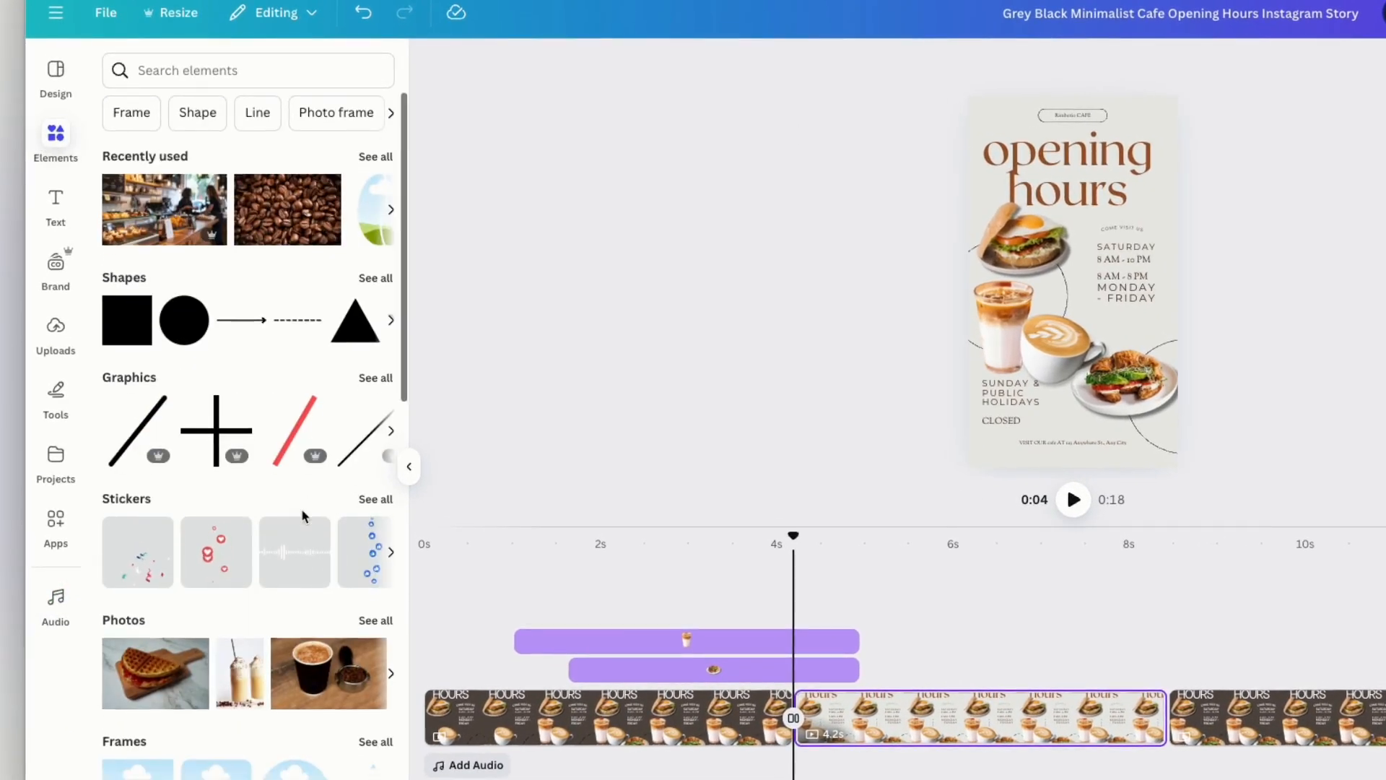
pyautogui.scroll(-2, 303, 515)
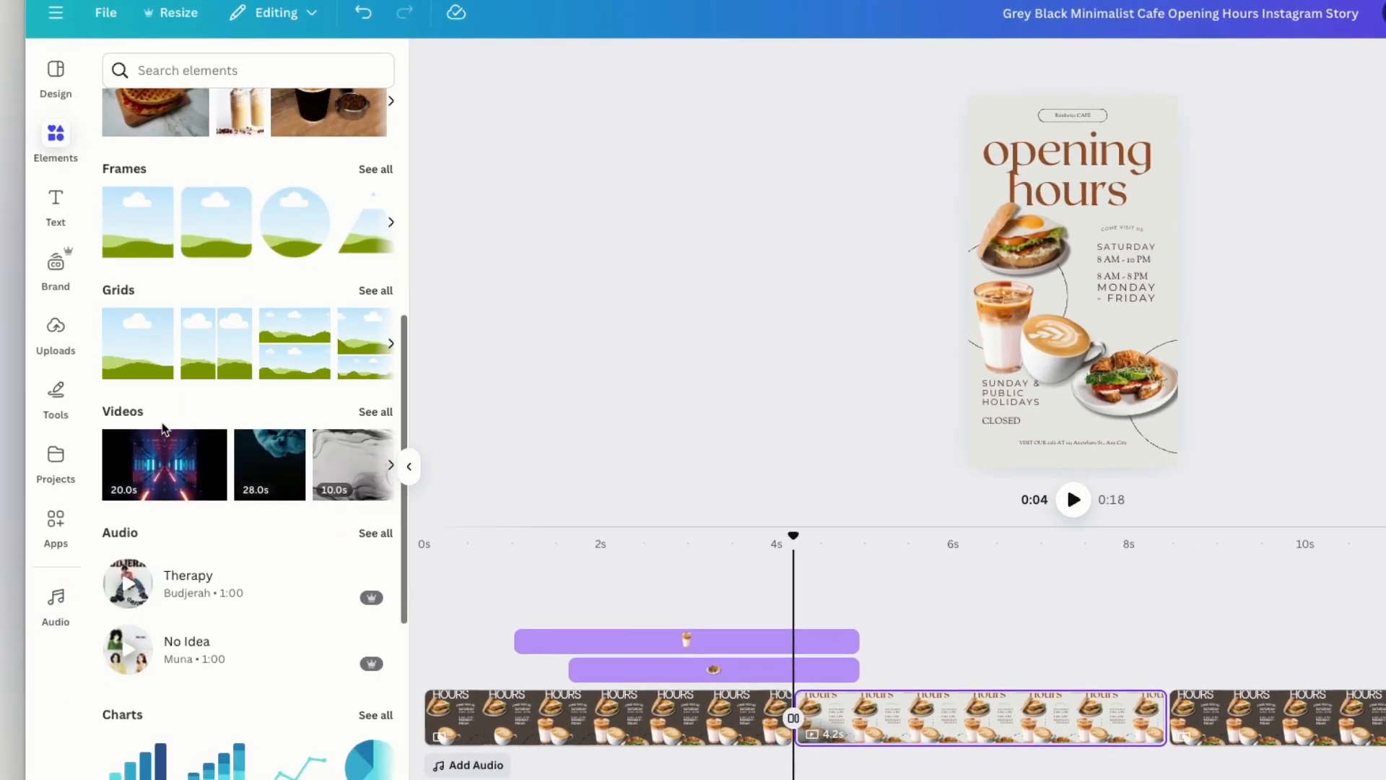
pyautogui.scroll(-2, 310, 491)
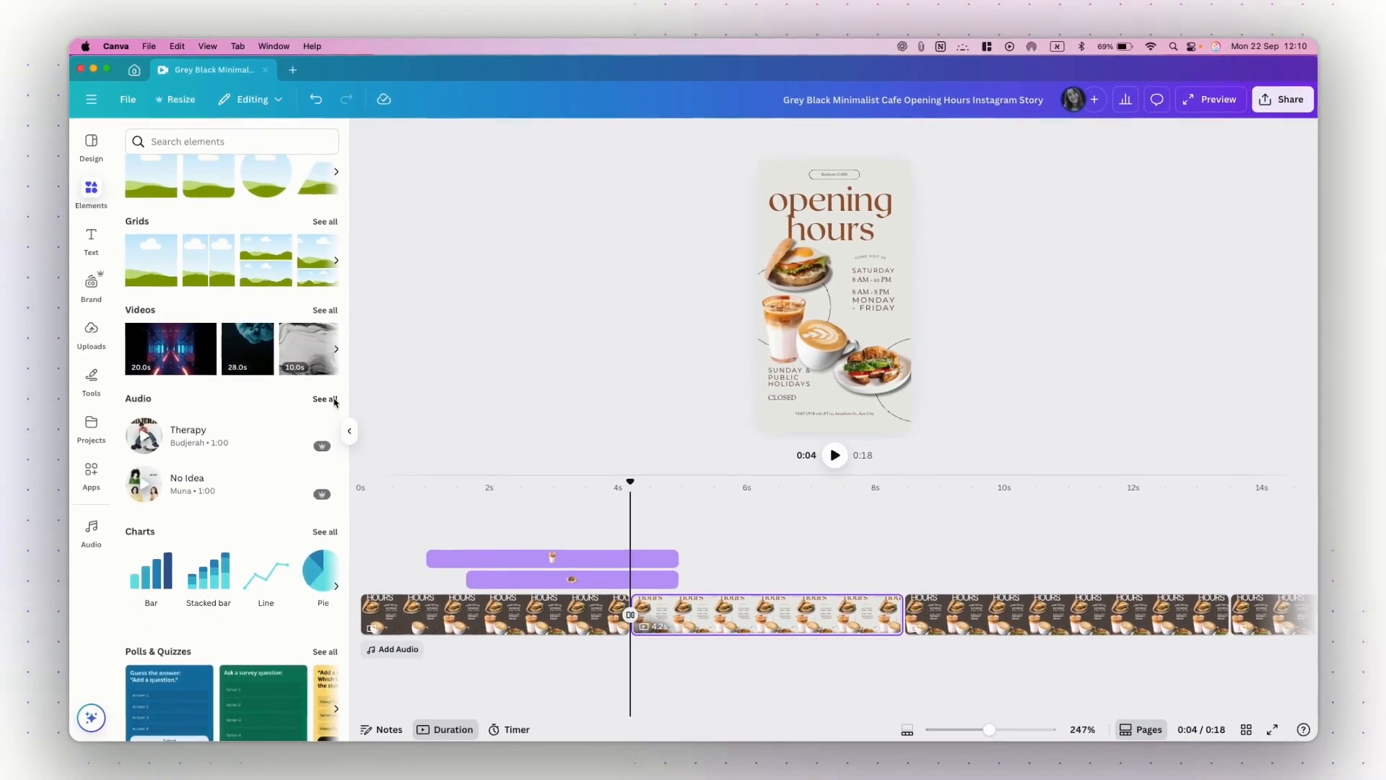
pyautogui.click(352, 411)
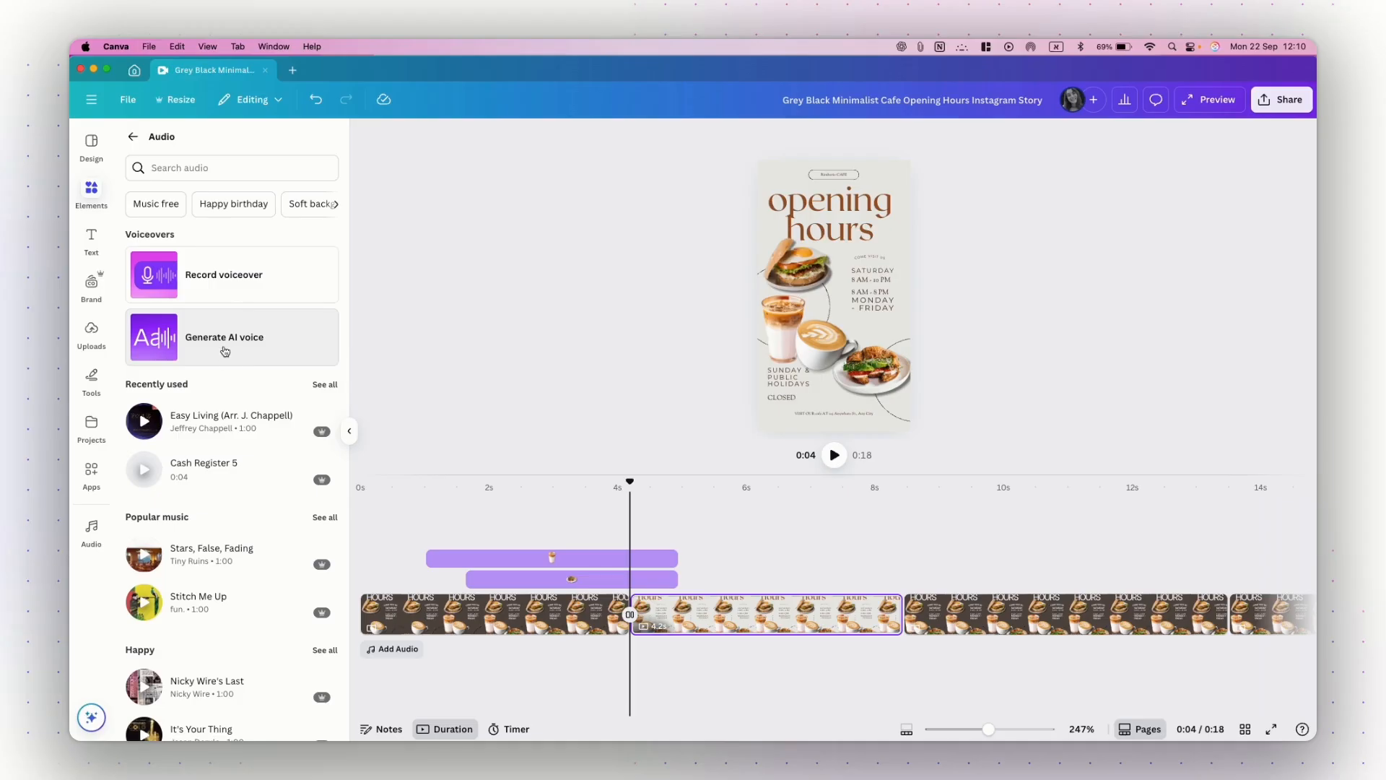
pyautogui.scroll(-3, 187, 499)
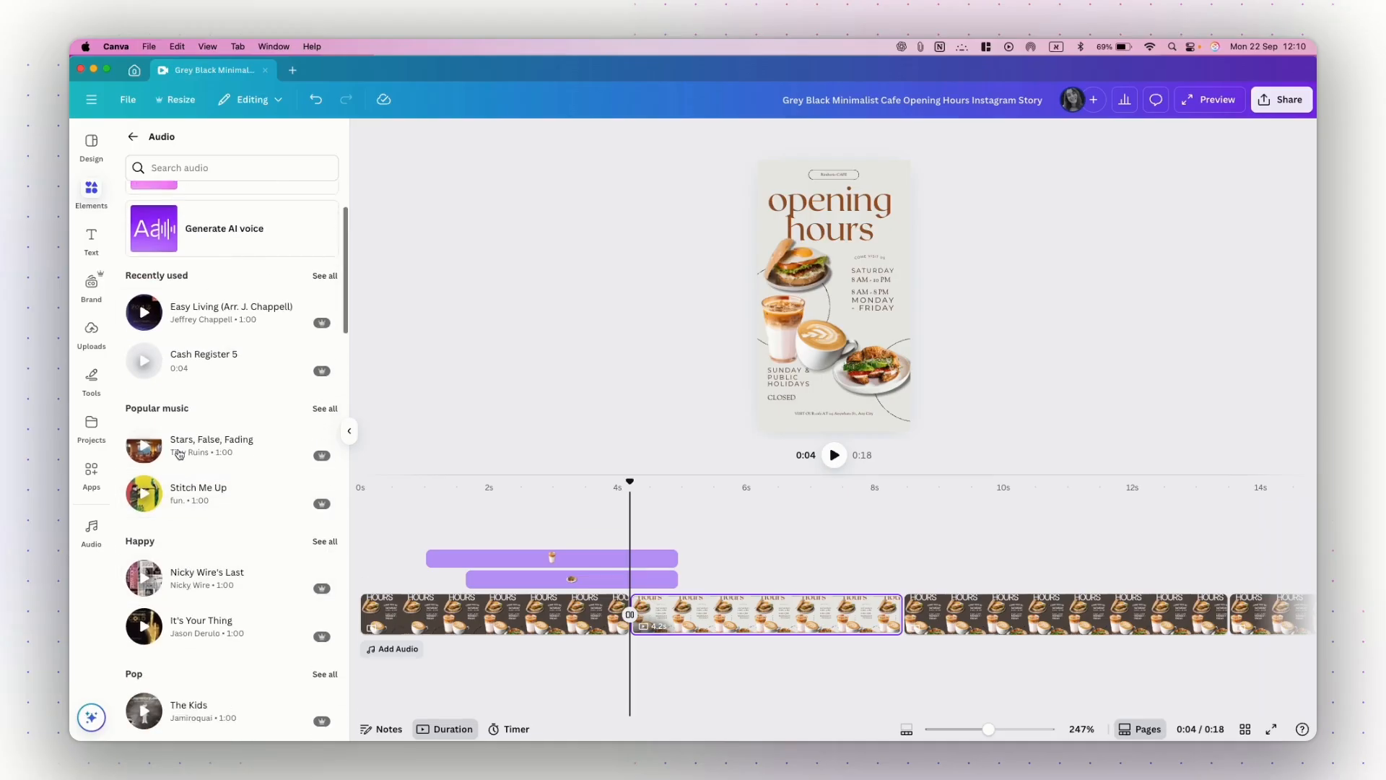
pyautogui.scroll(-10, 186, 657)
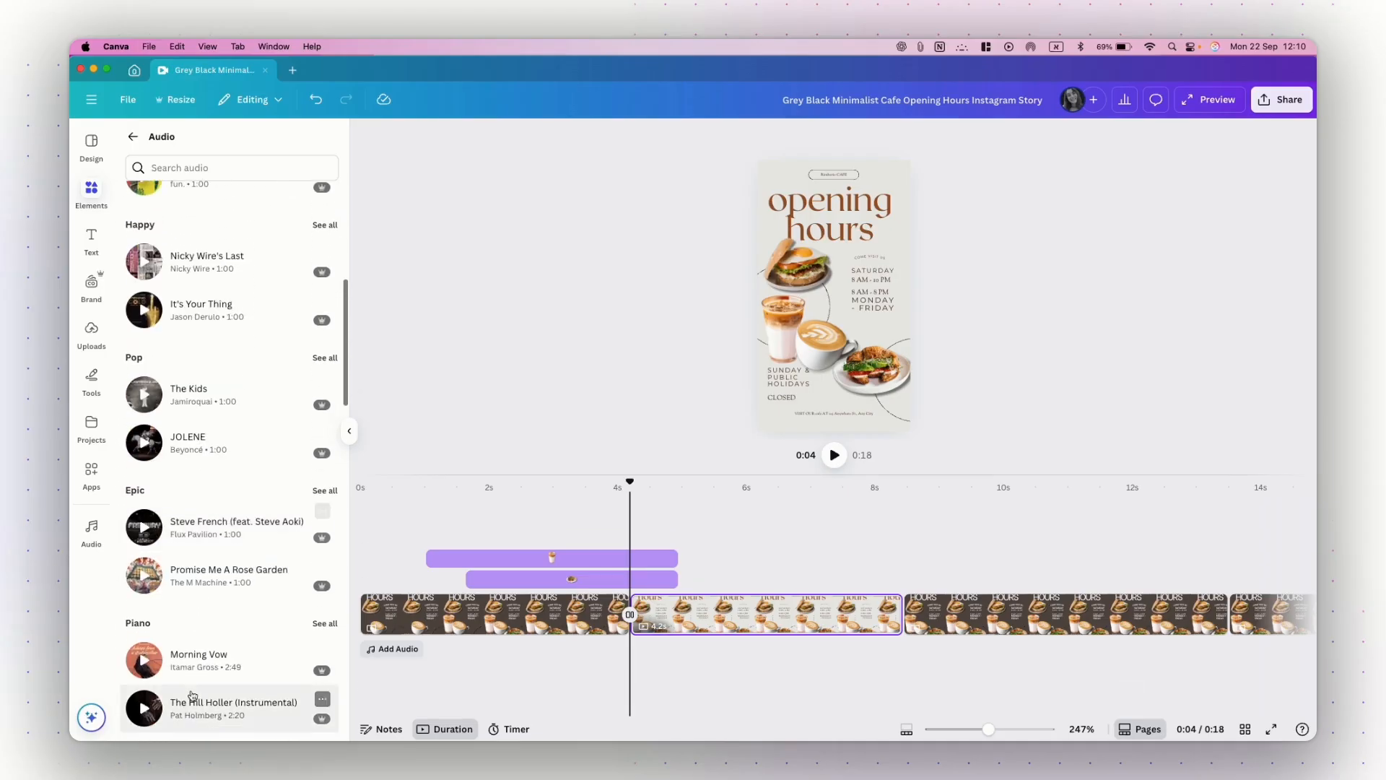
pyautogui.scroll(12, 191, 696)
# - Search the audio library for "jazz" and add the 3:03 track "Jazz" to the start of the timeline
pyautogui.click(194, 167)
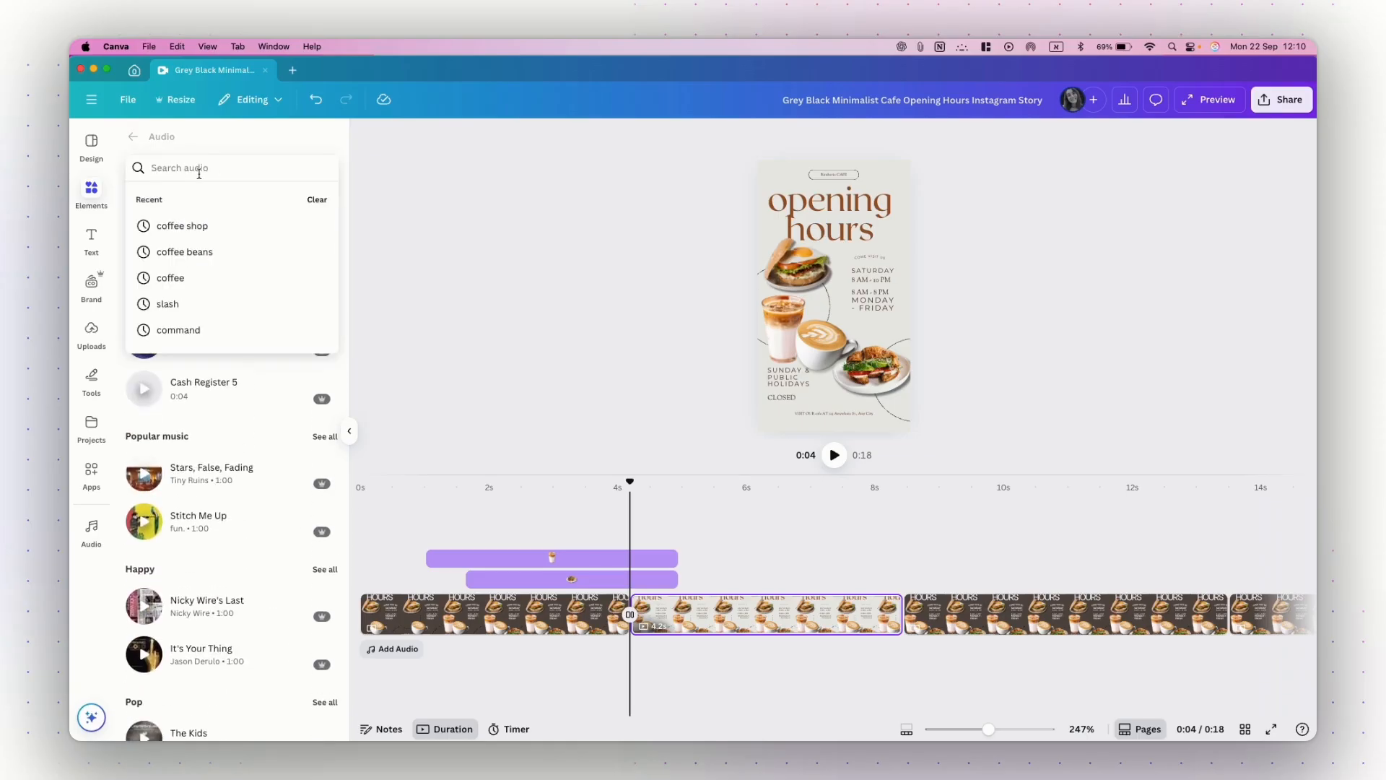
pyautogui.click(189, 172)
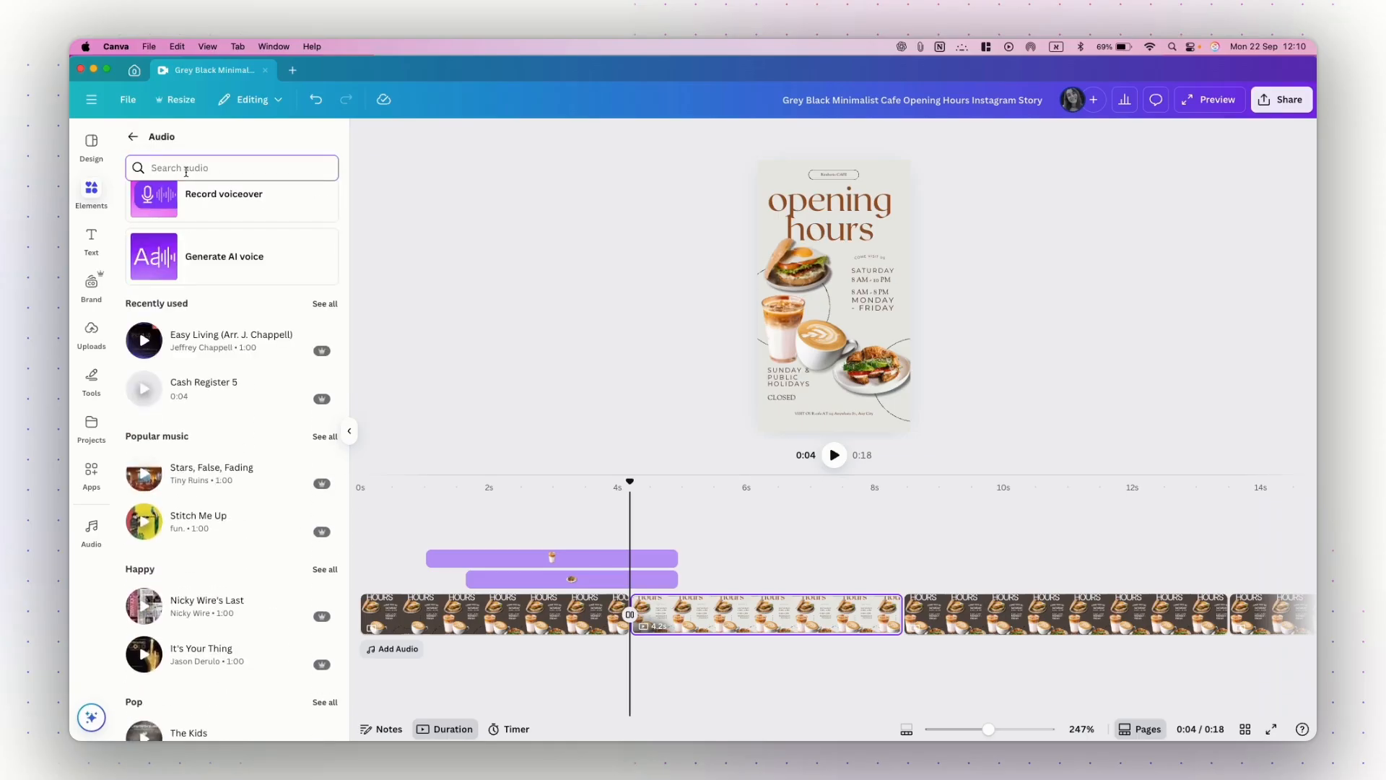
pyautogui.click(186, 171)
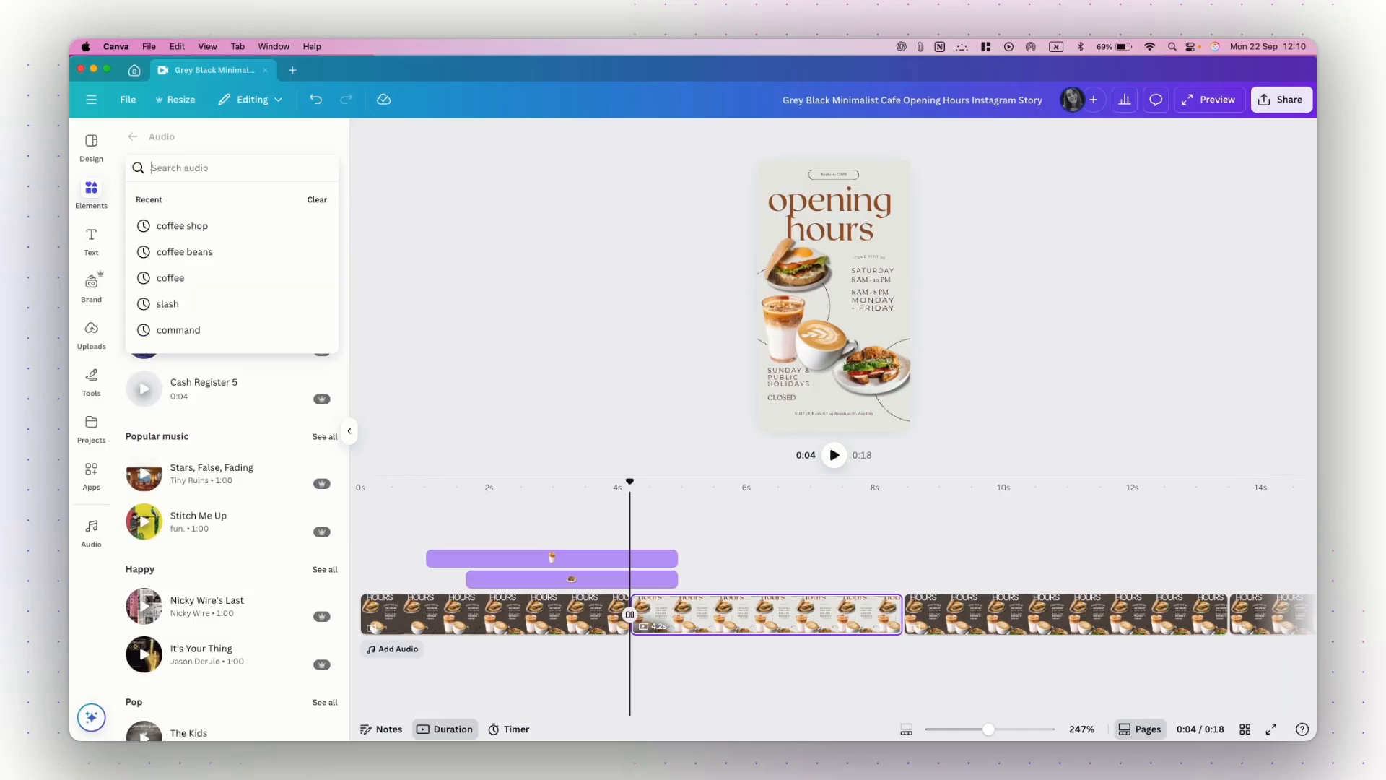
pyautogui.write('jazz')
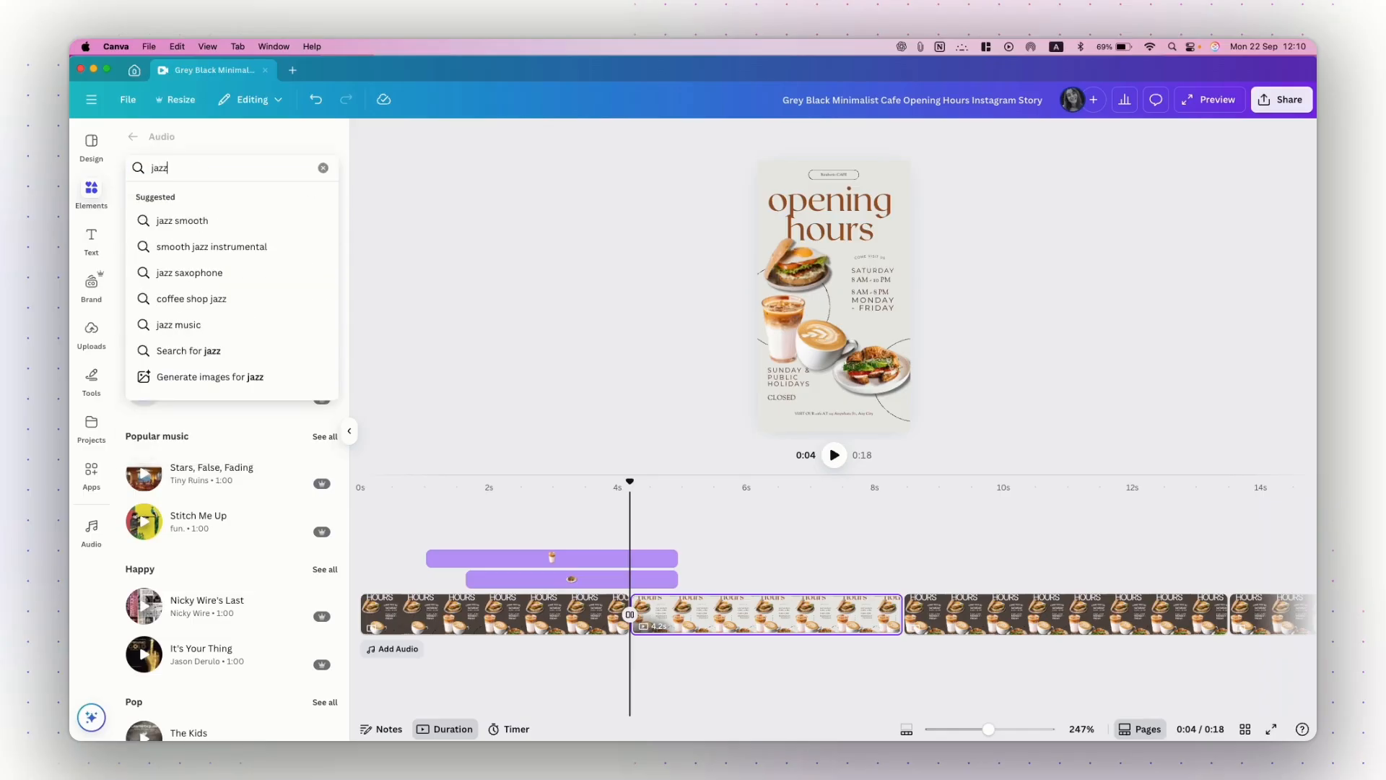
pyautogui.press('Return')
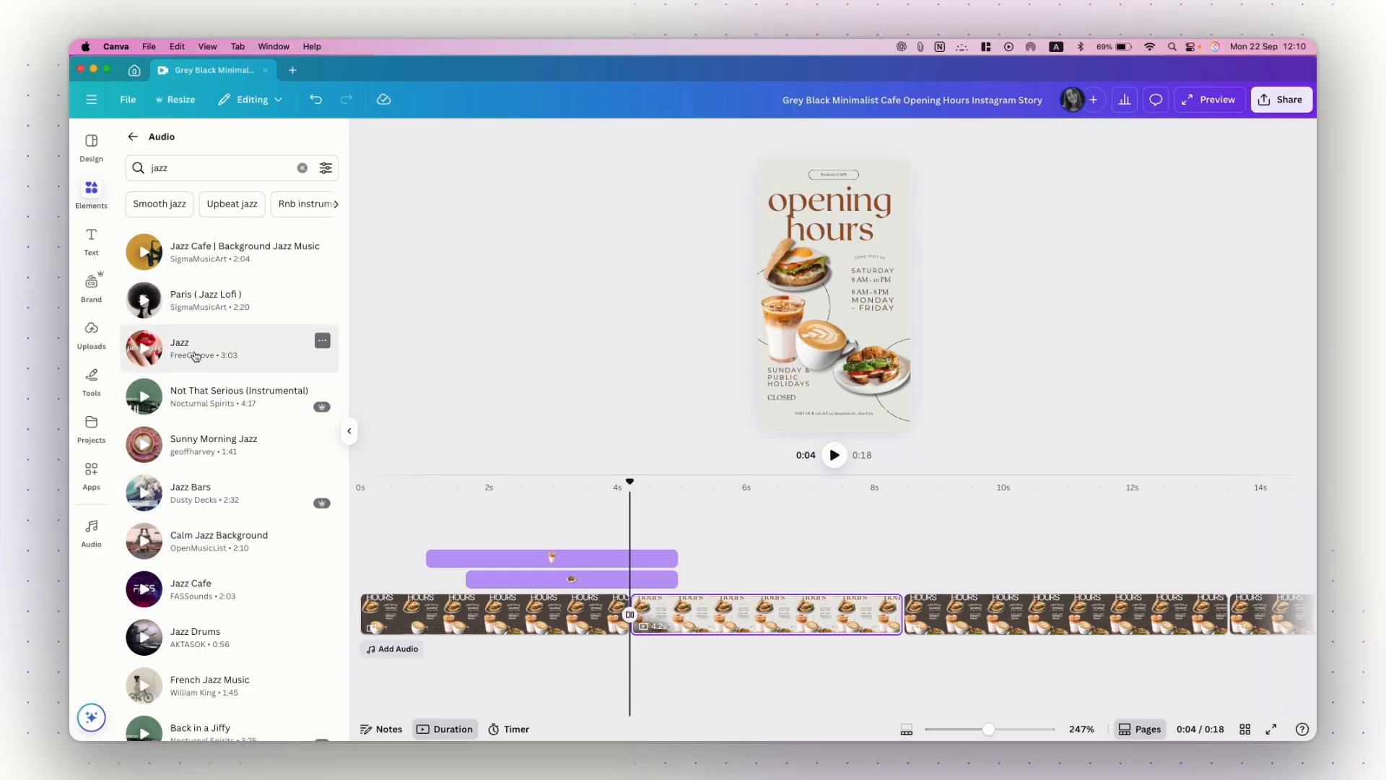
pyautogui.moveTo(203, 350); pyautogui.dragTo(361, 658)
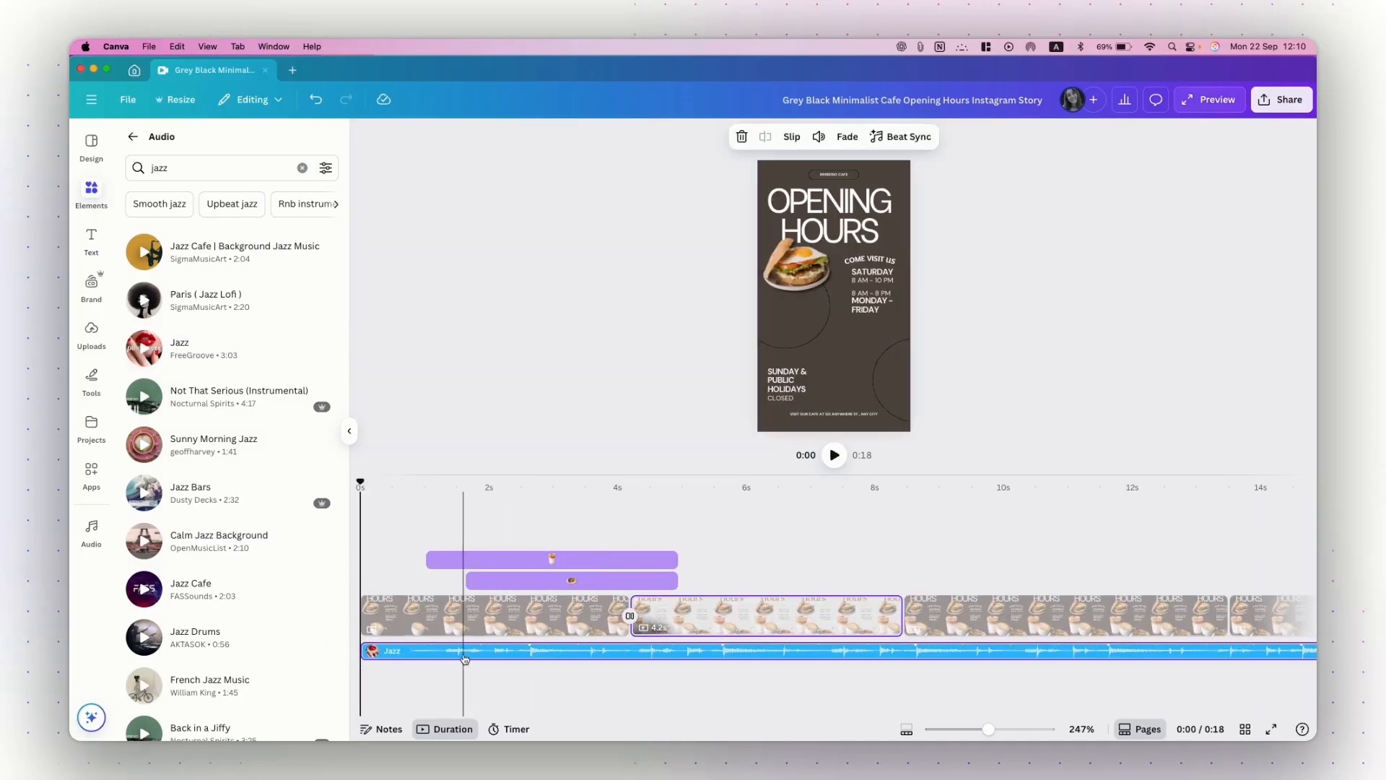
pyautogui.click(408, 655)
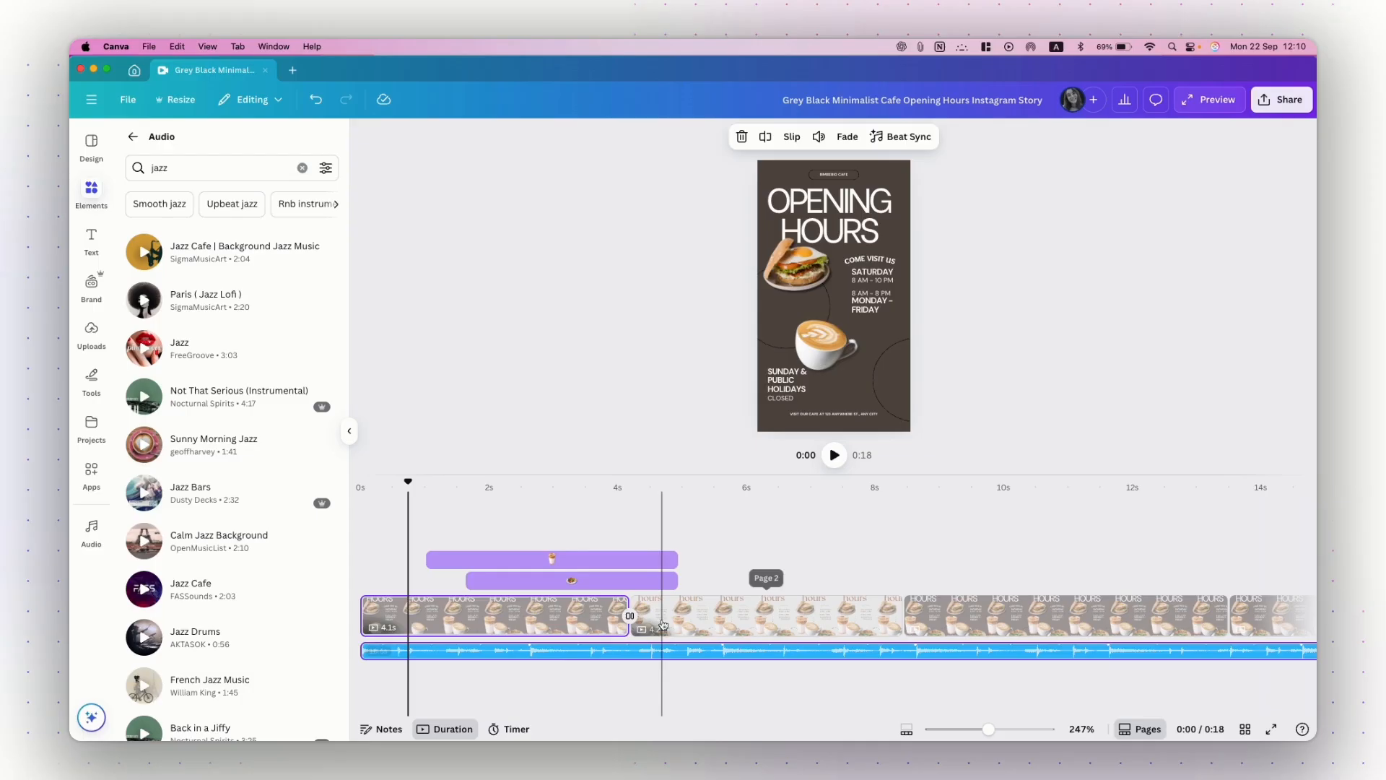
# - Hide the element timing of page 1's iced coffee photo and show it again
pyautogui.click(576, 561)
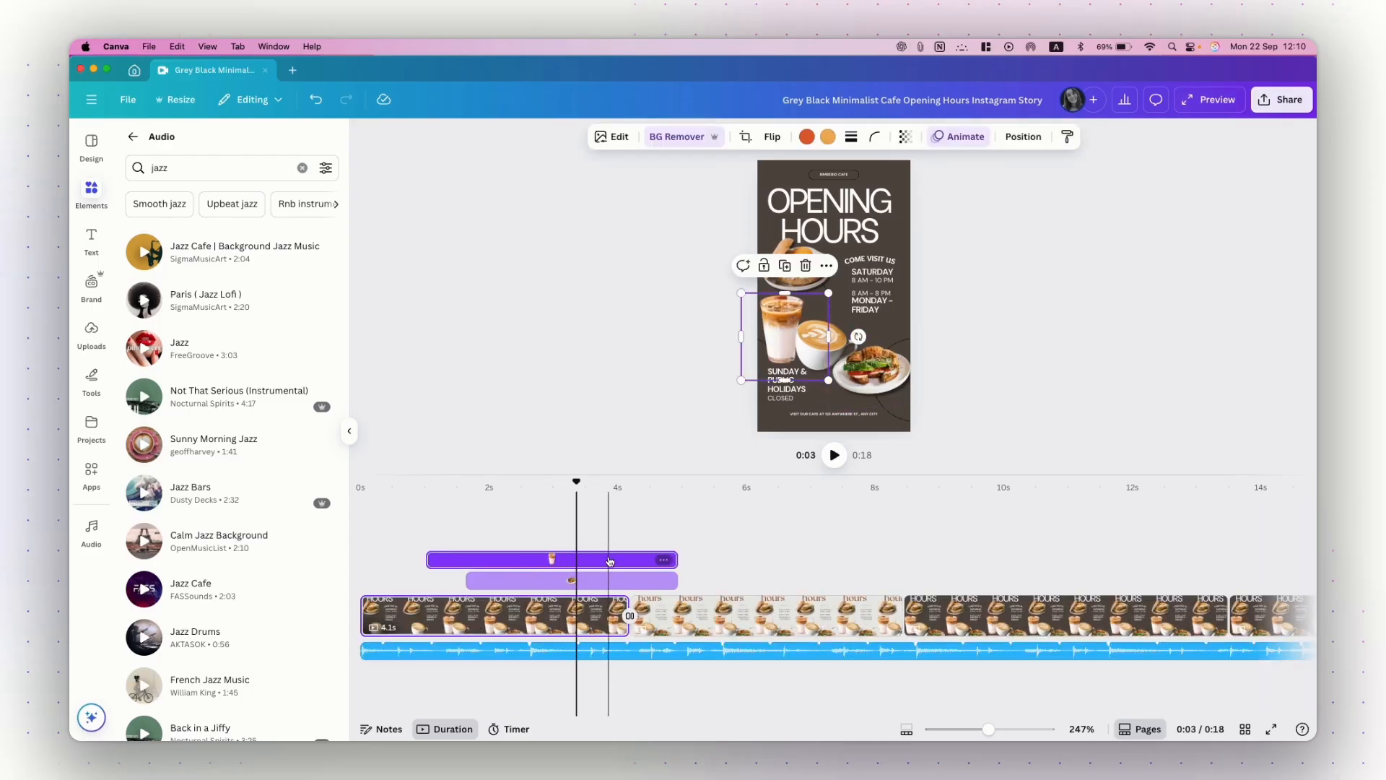
pyautogui.rightClick(780, 328)
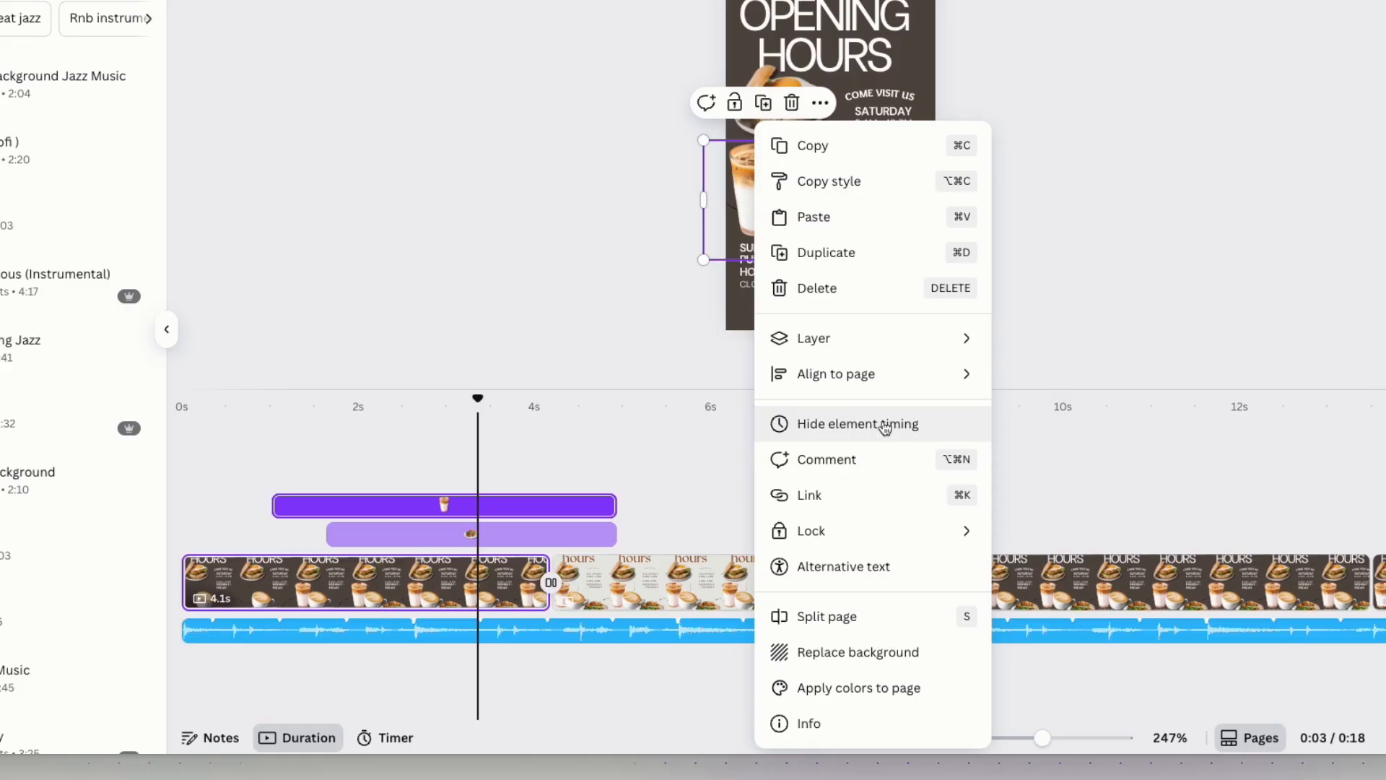
pyautogui.click(821, 432)
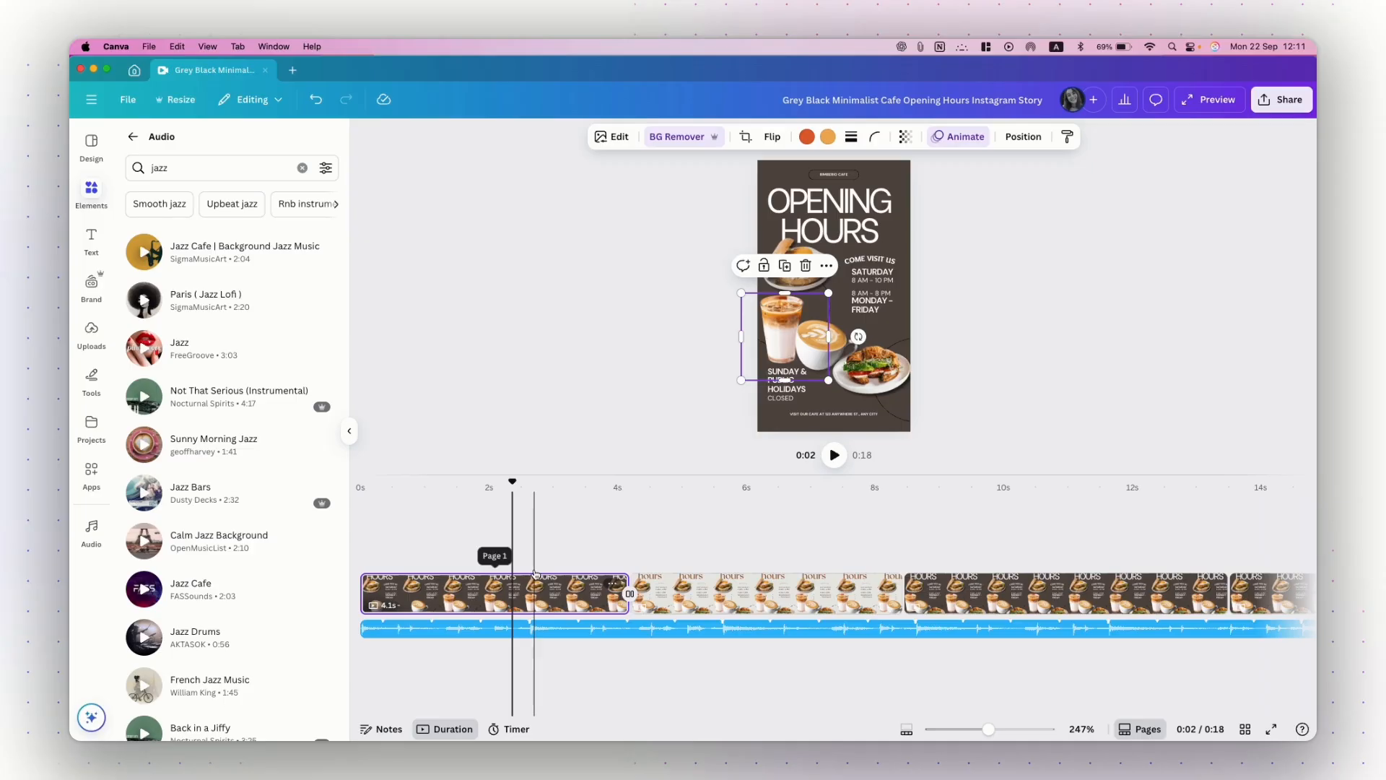
pyautogui.rightClick(785, 330)
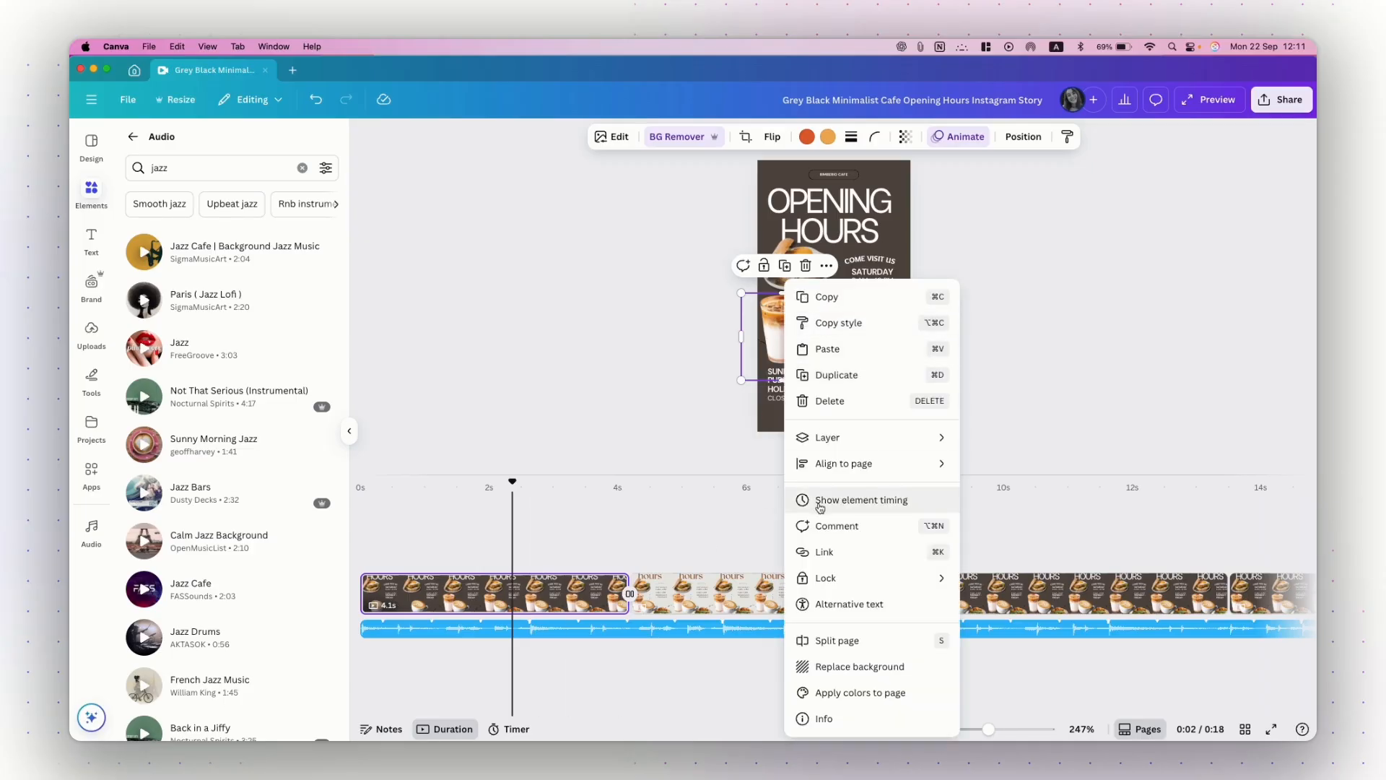
pyautogui.click(852, 506)
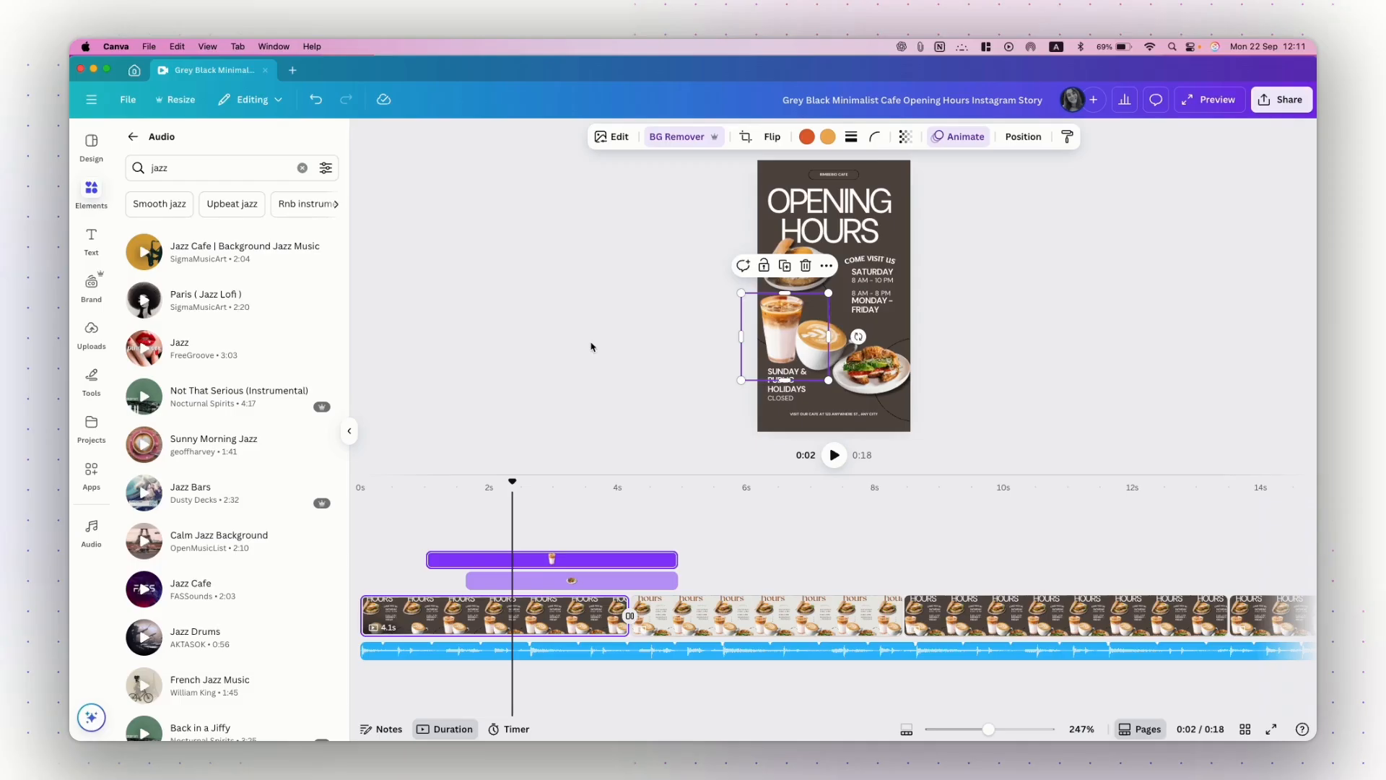
# - Search the design templates for "promo video" and browse the animated templates
pyautogui.click(94, 152)
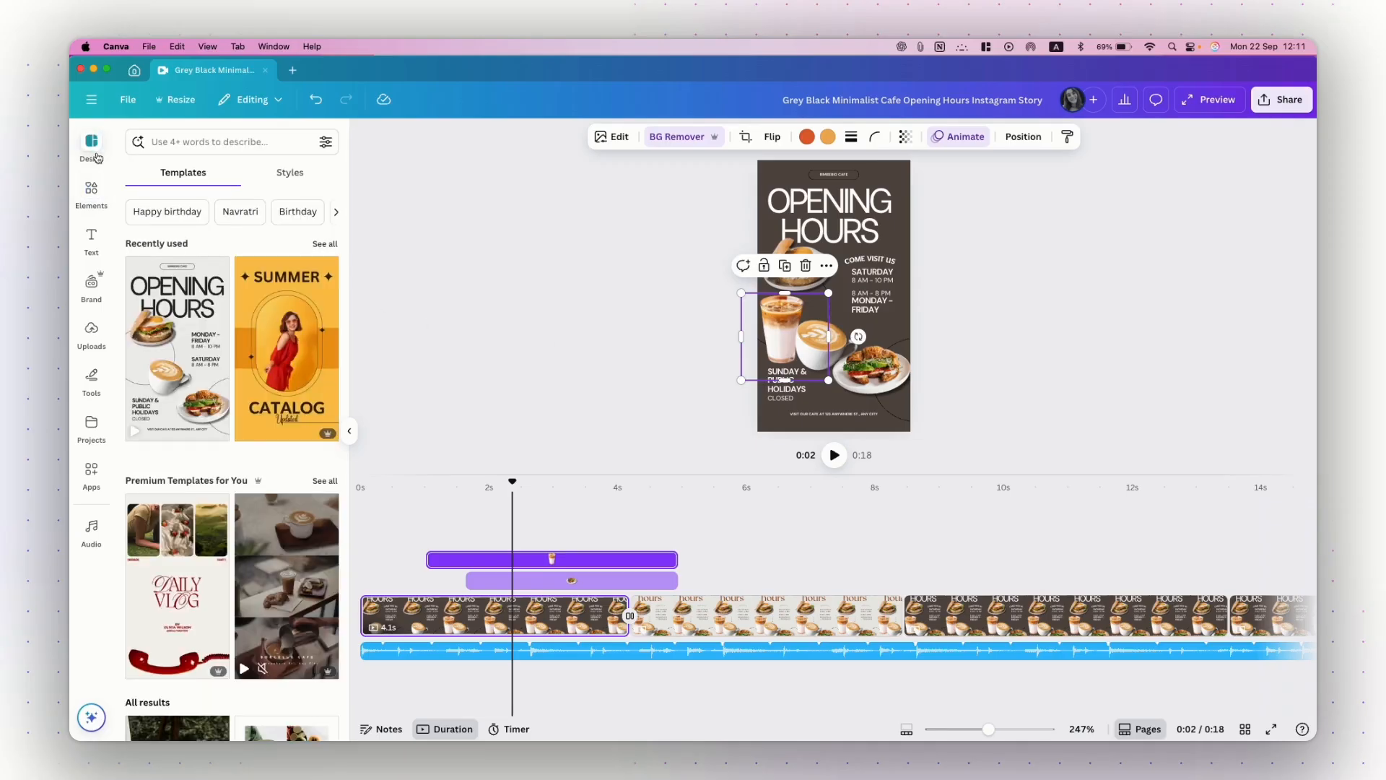
pyautogui.click(178, 144)
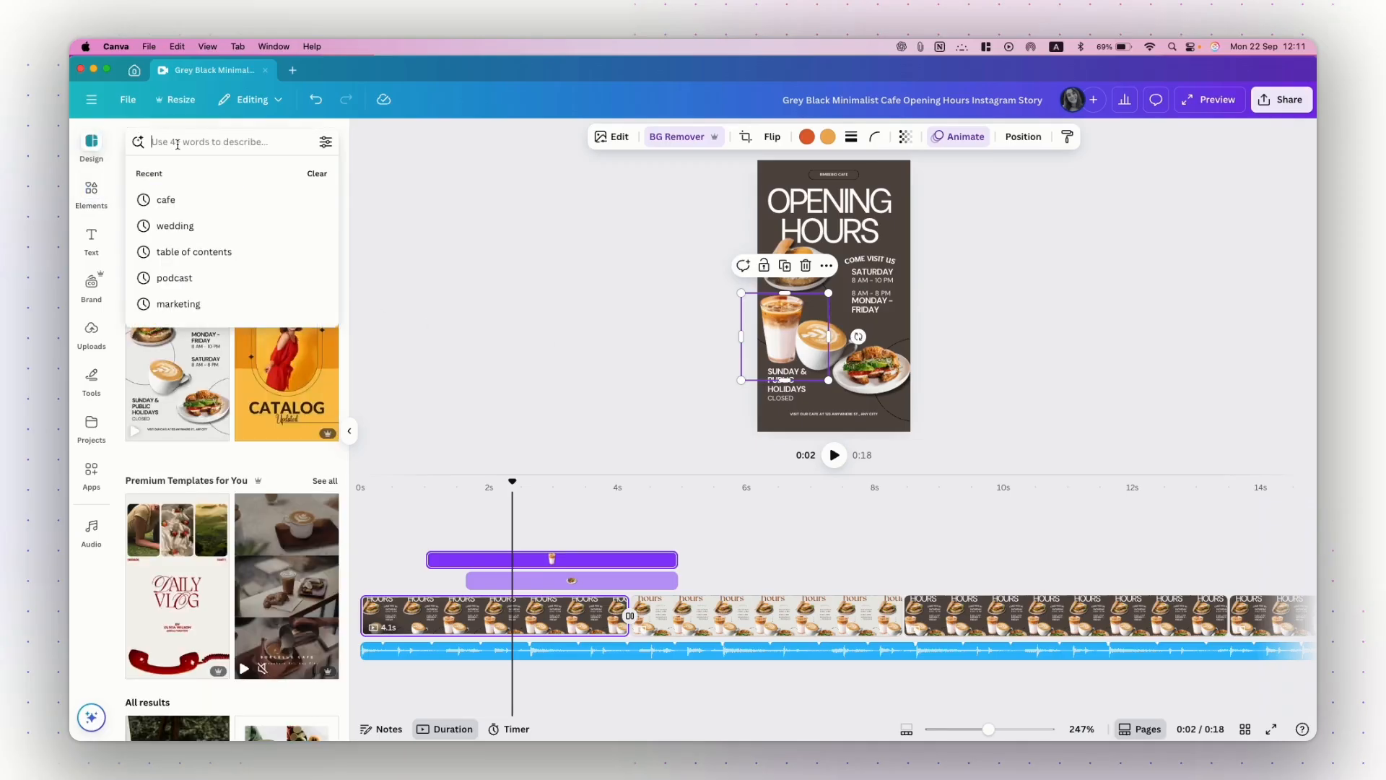
pyautogui.write('promo video')
pyautogui.press('Return')
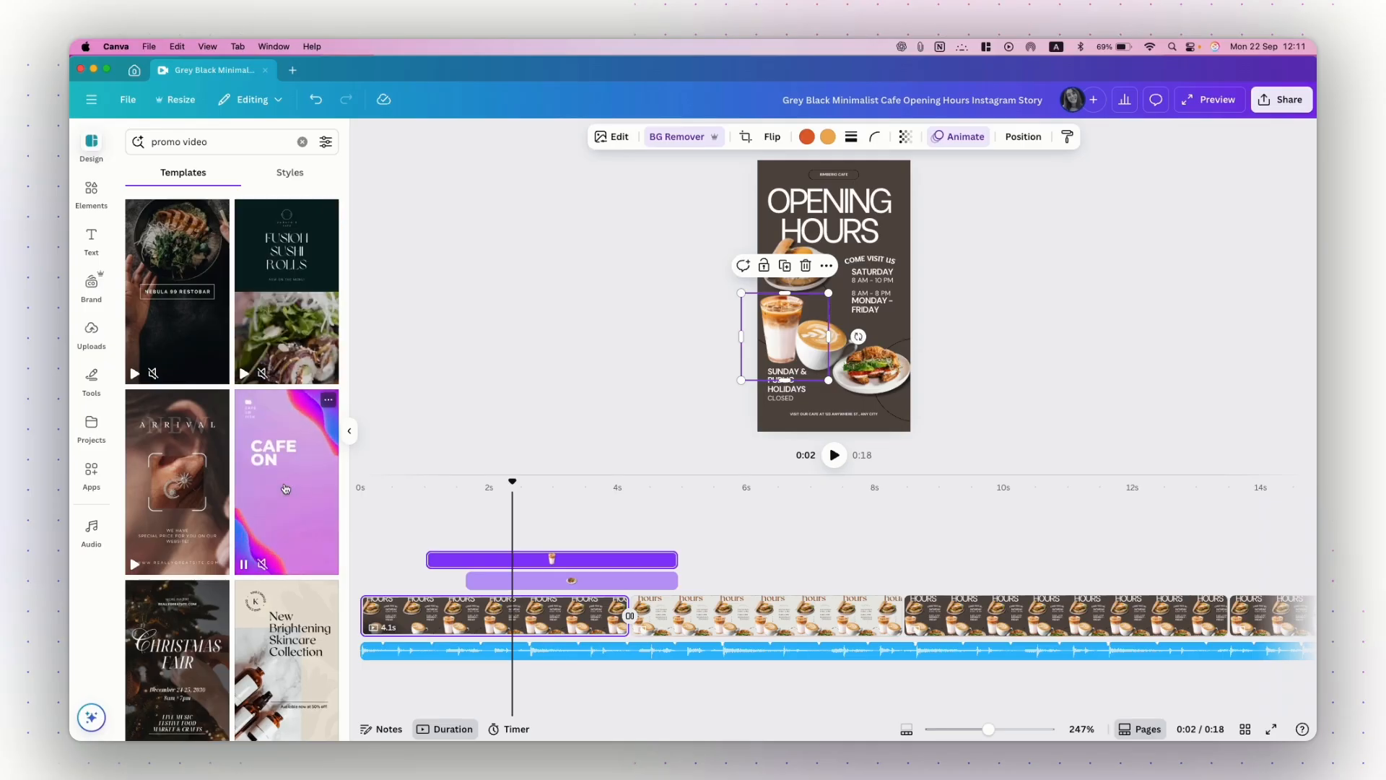
pyautogui.scroll(-4, 286, 505)
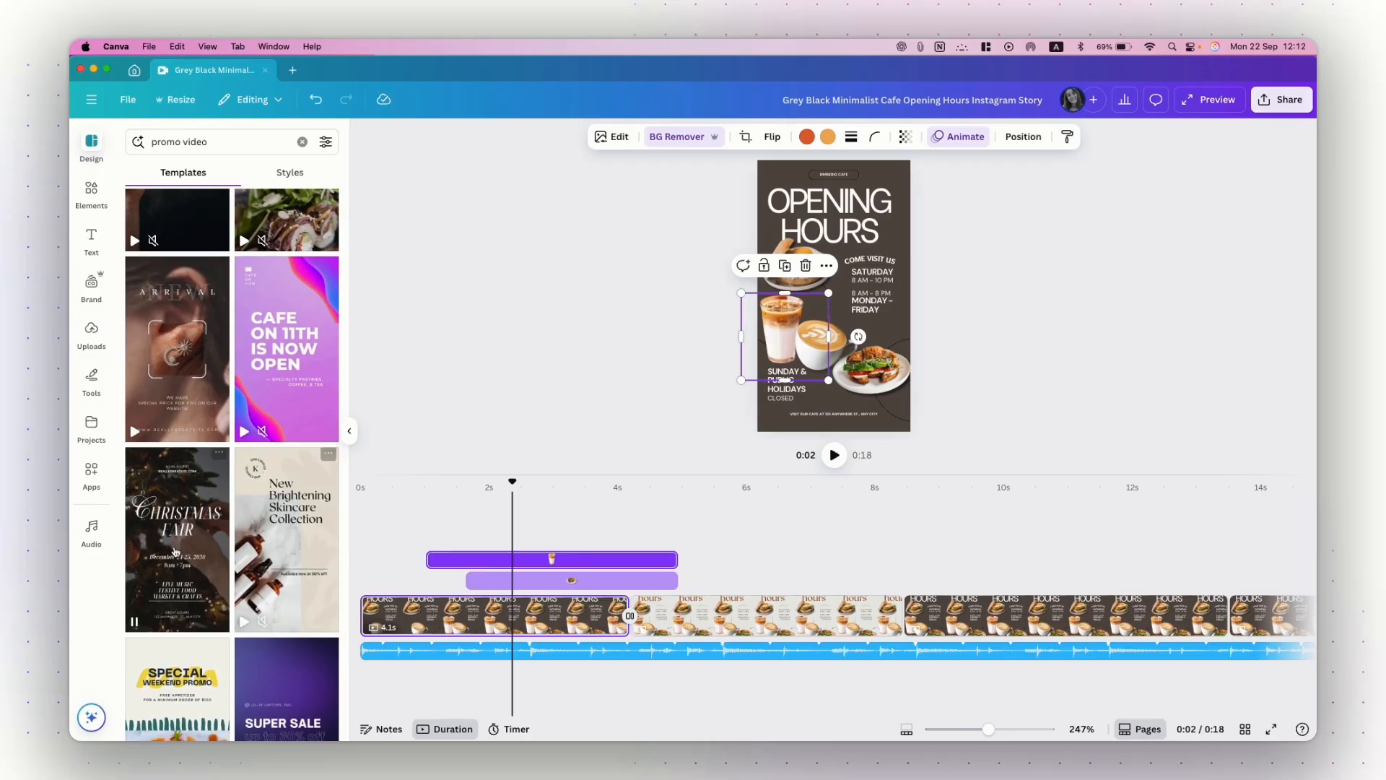
pyautogui.scroll(-5, 188, 563)
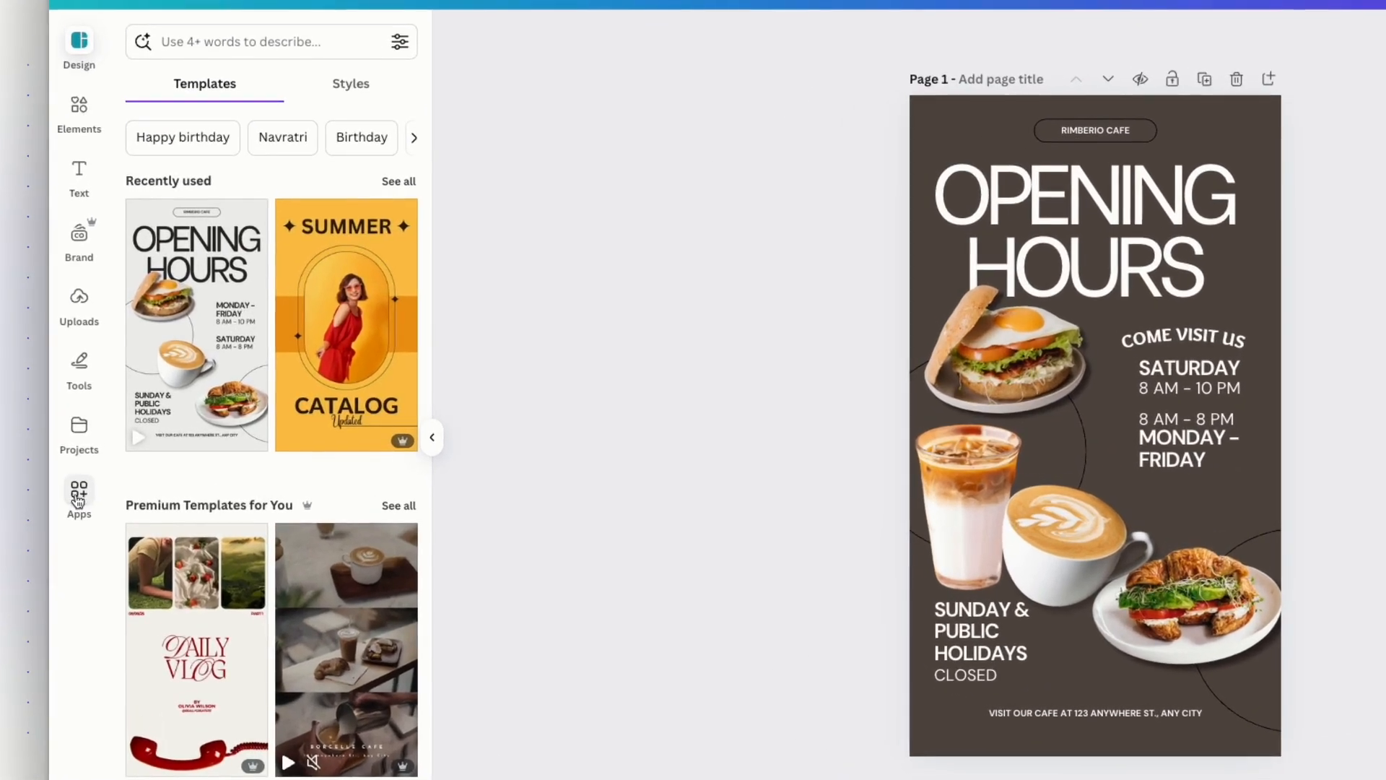
# - Open the apps collection and browse its top picks, trending apps, Canva's own apps and recommendations
pyautogui.click(79, 494)
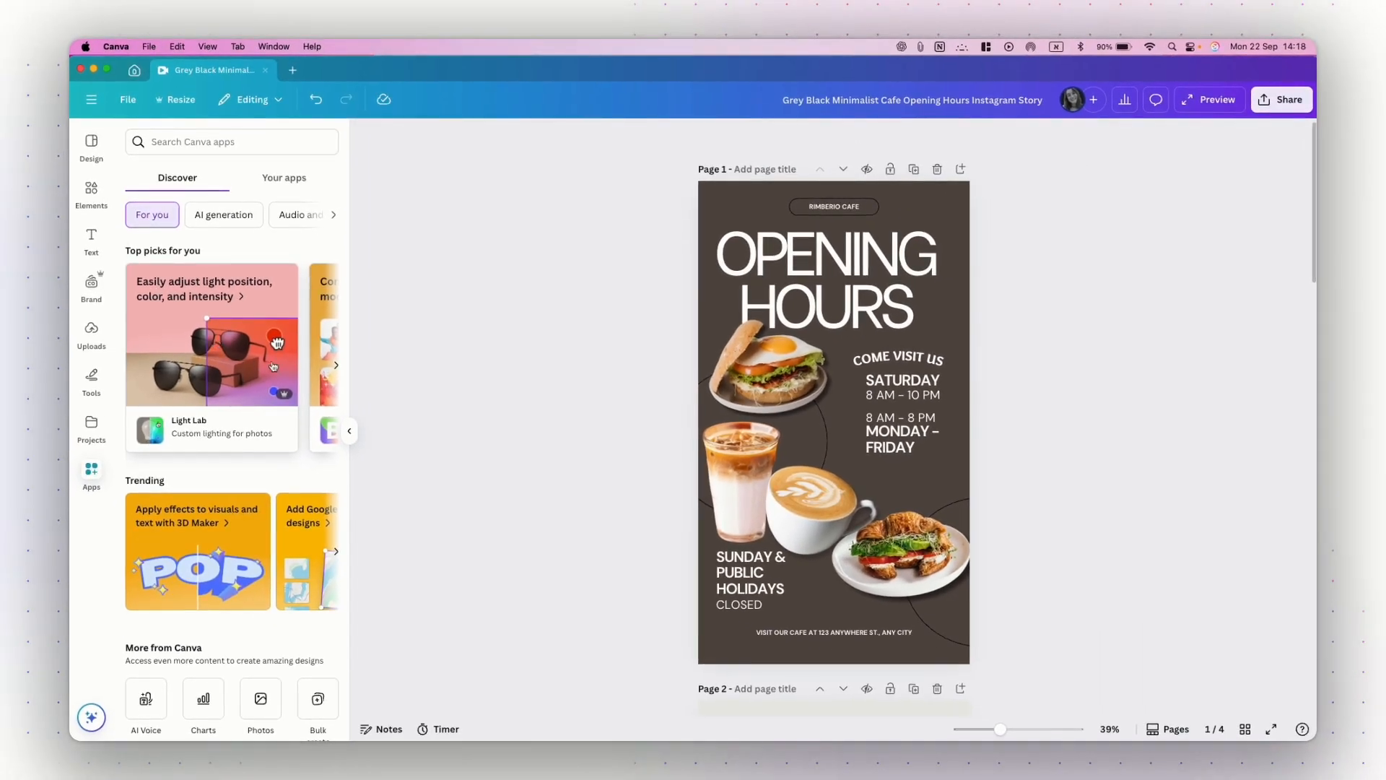
pyautogui.click(336, 366)
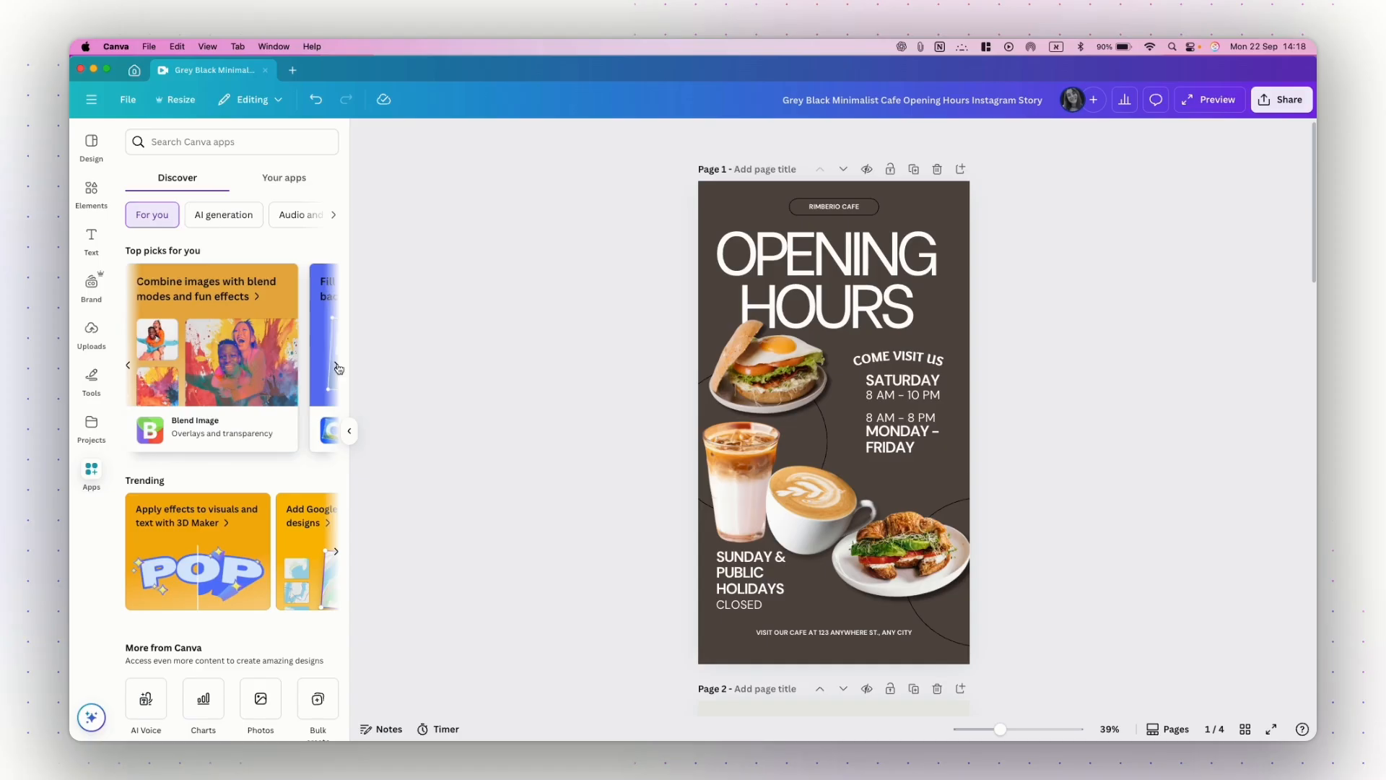
pyautogui.click(337, 367)
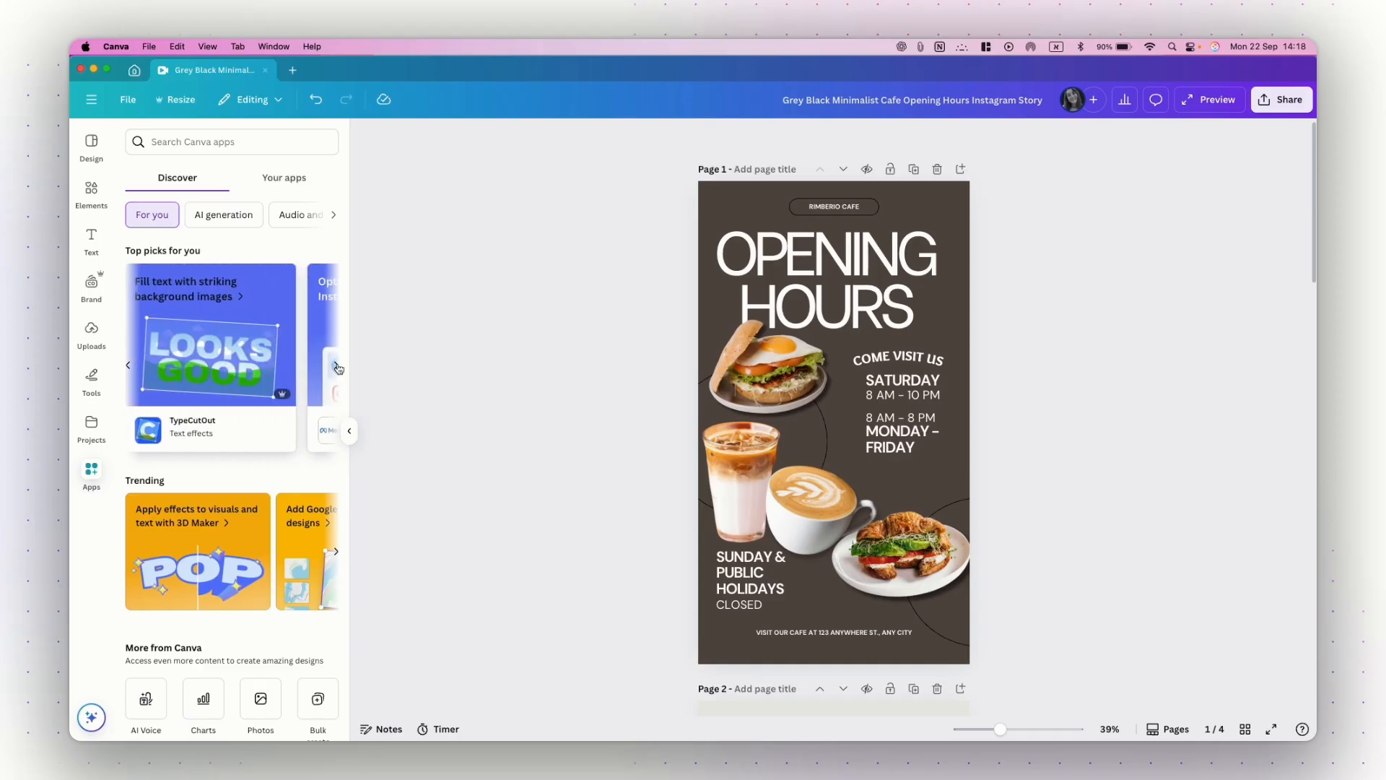
pyautogui.click(338, 367)
pyautogui.scroll(-4, 247, 393)
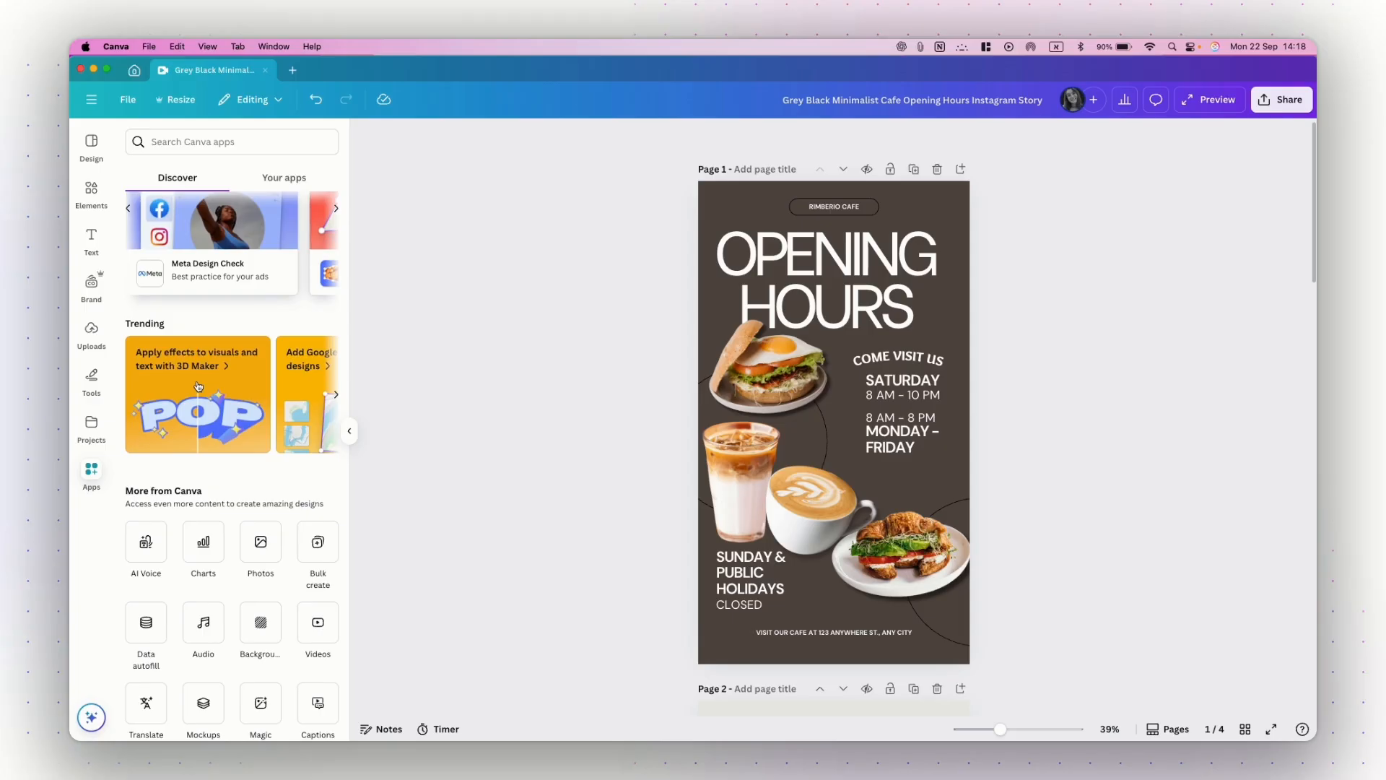
pyautogui.scroll(-4, 232, 455)
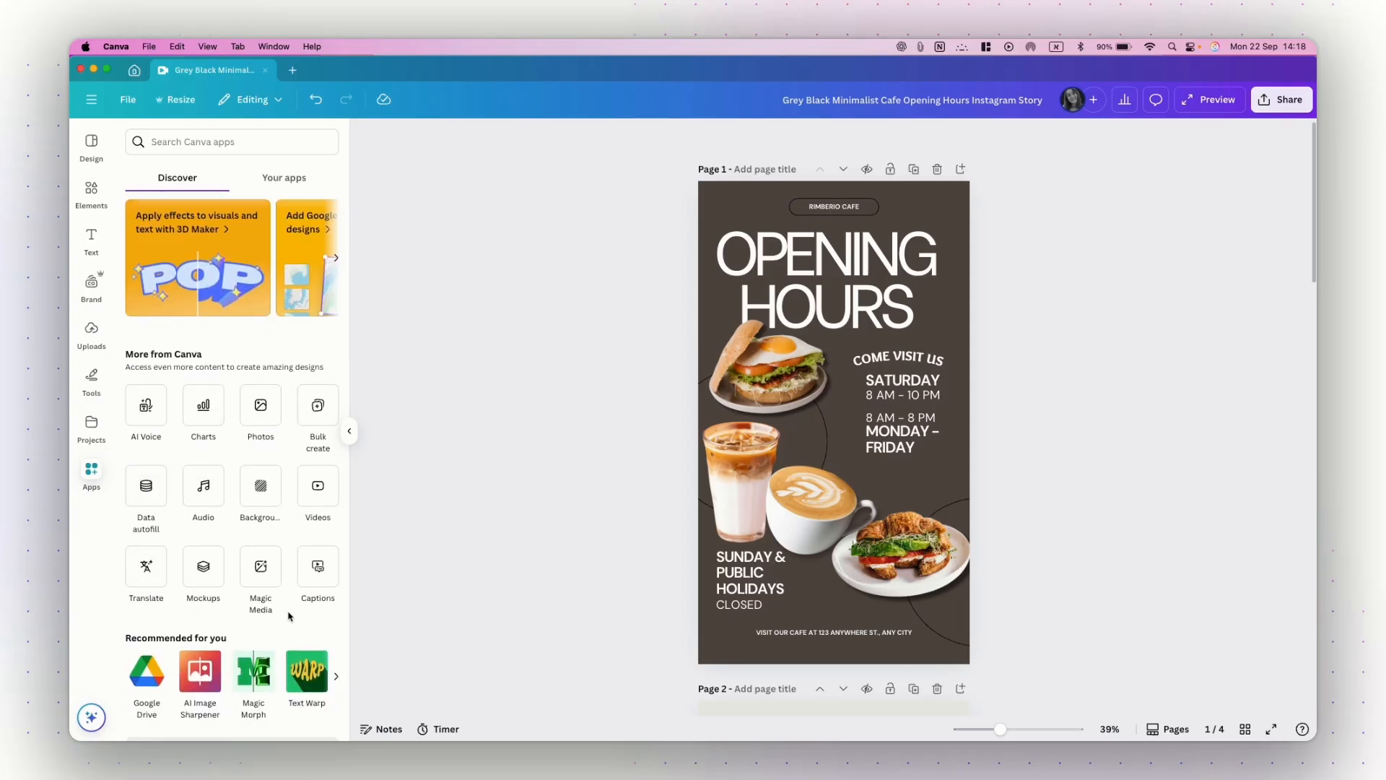
pyautogui.scroll(-2, 289, 616)
pyautogui.scroll(7, 289, 616)
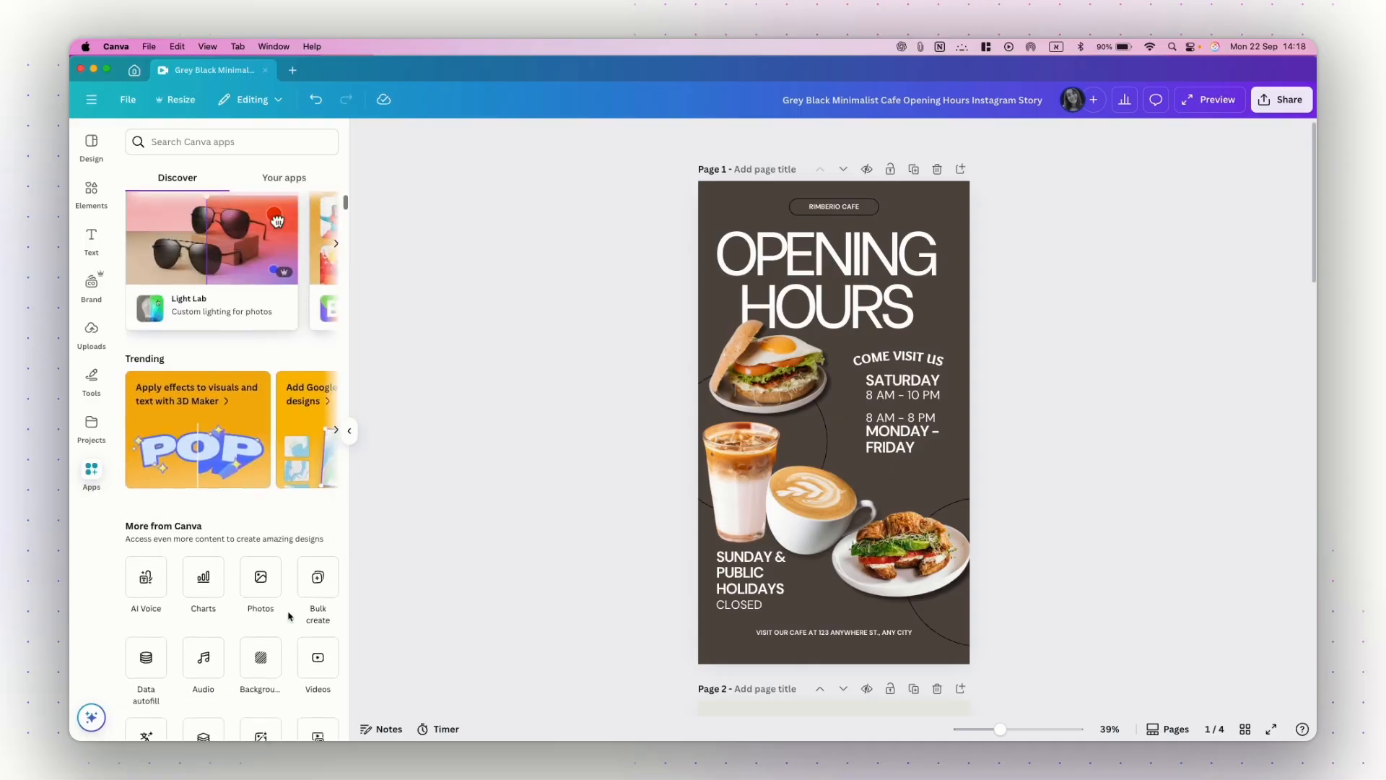
# - Search the apps for "text" and look through the matching text apps
pyautogui.click(175, 143)
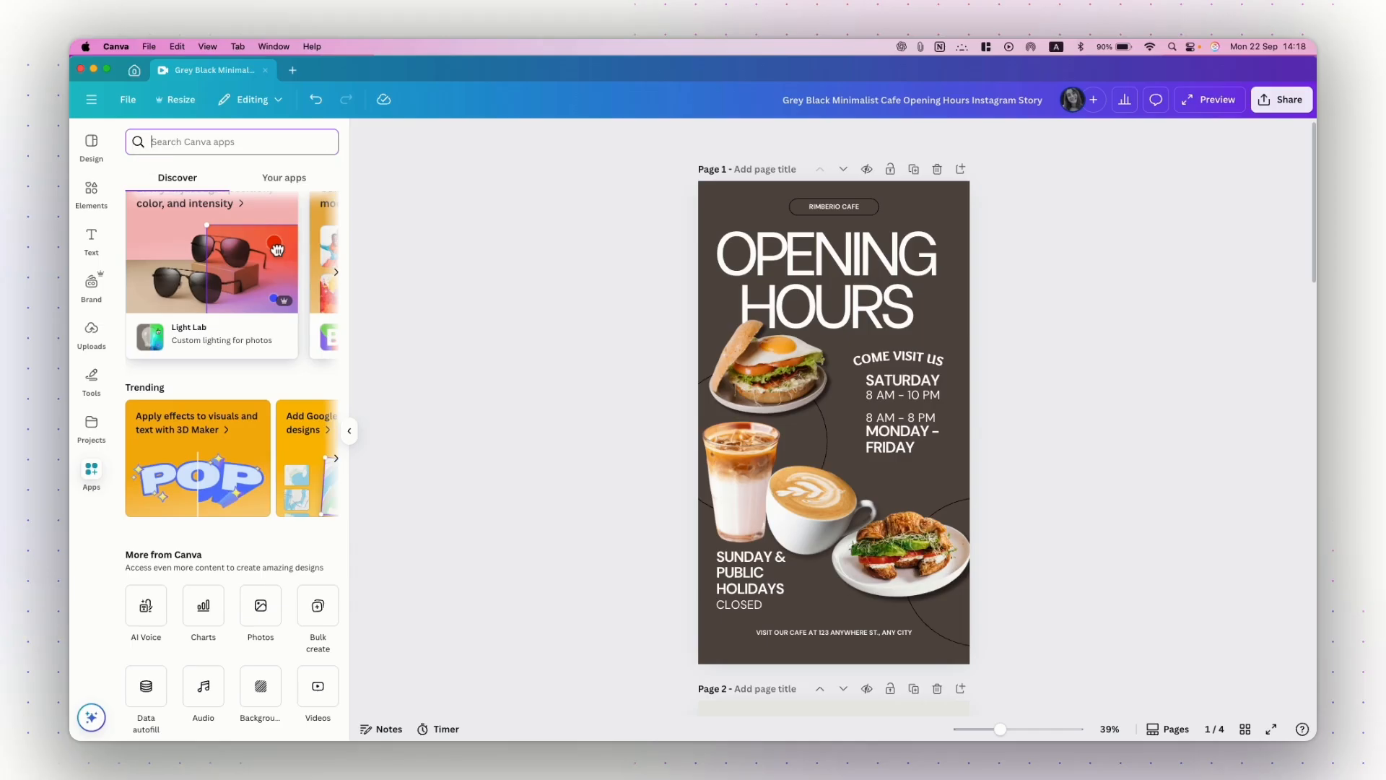
pyautogui.write('text')
pyautogui.press('Return')
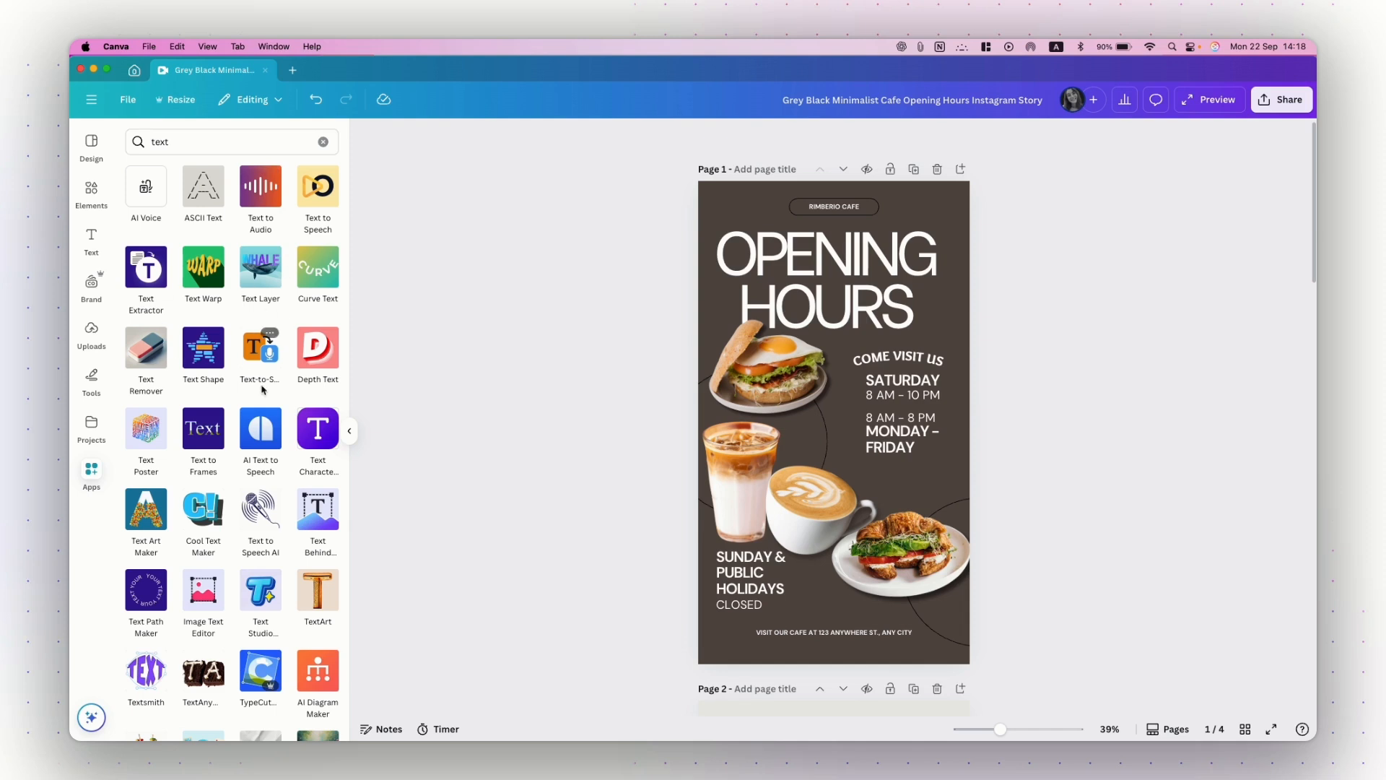
pyautogui.scroll(-2, 246, 536)
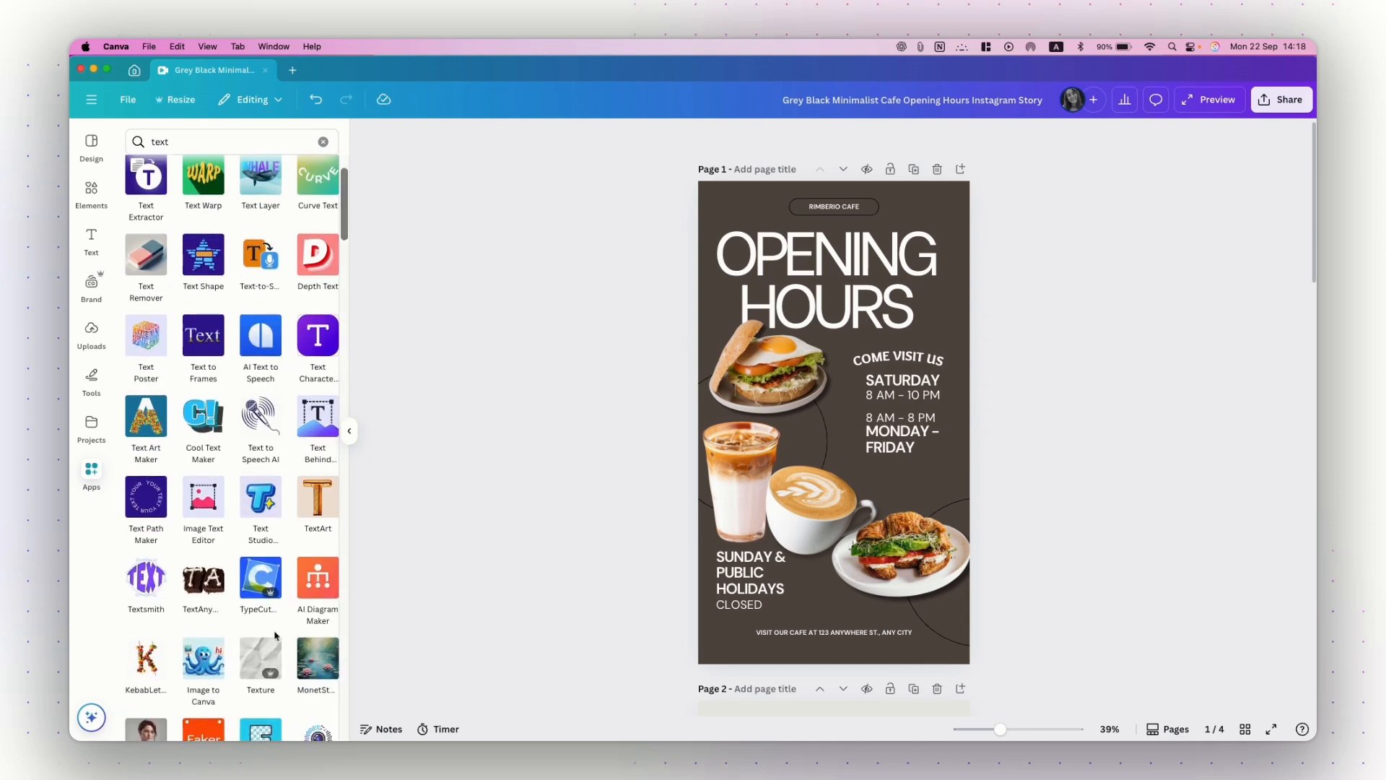
pyautogui.scroll(-1, 275, 636)
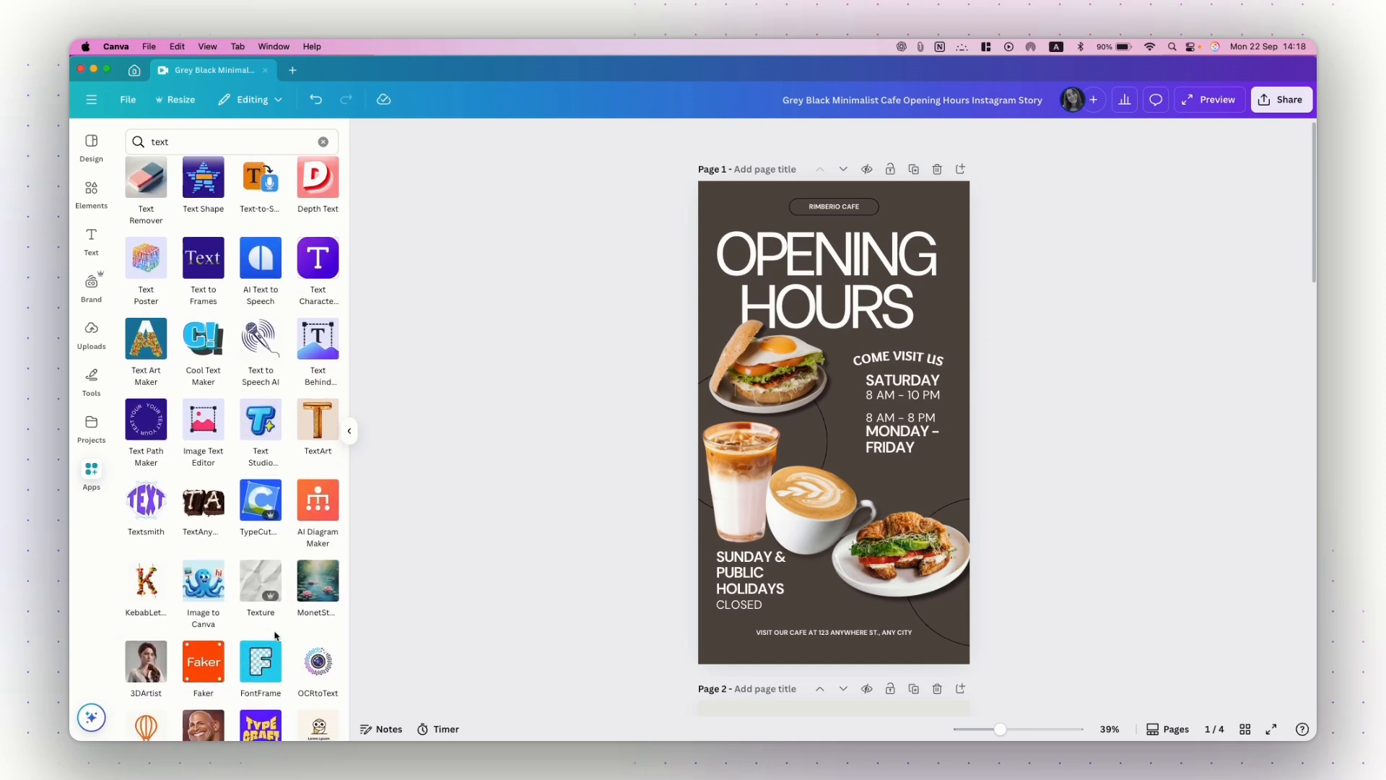
pyautogui.scroll(-2, 275, 635)
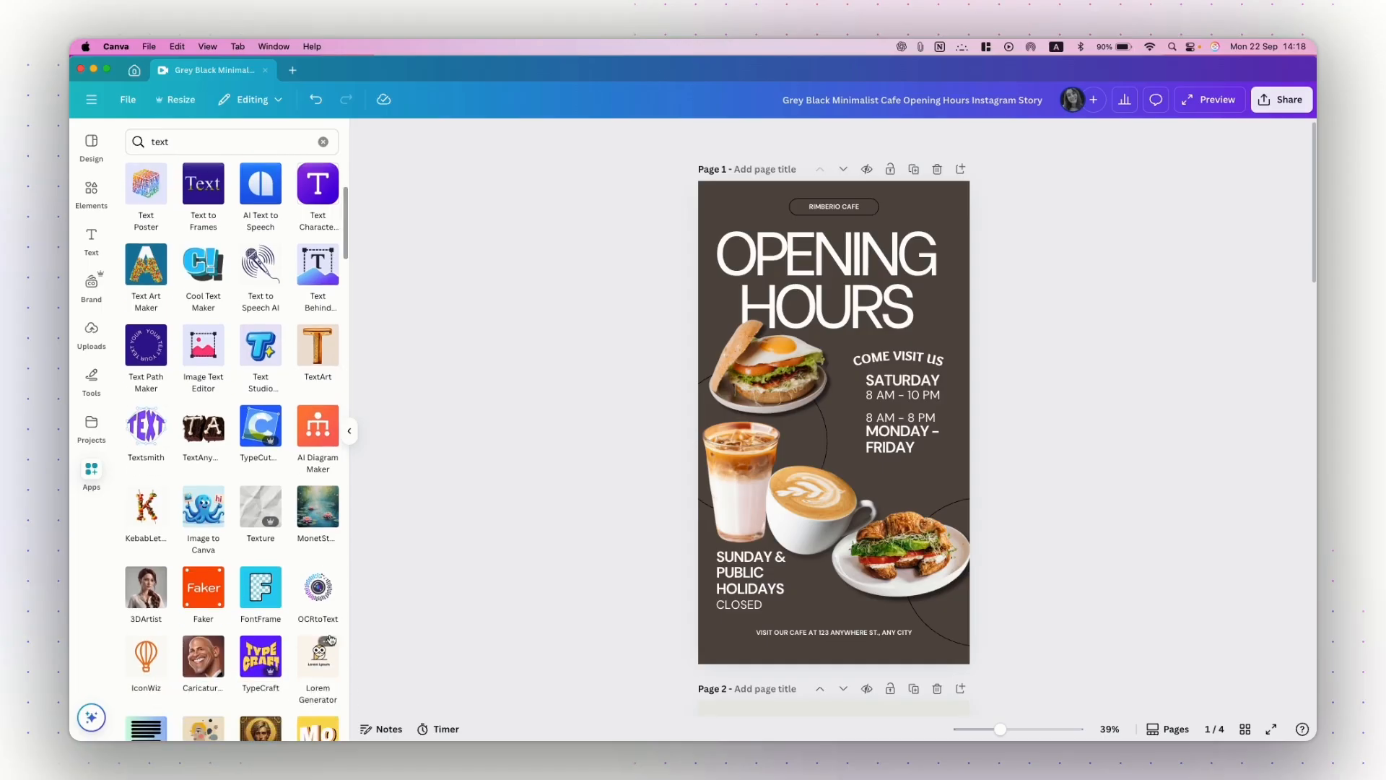
# - Open the FontFrame app, look over its text, image and outline settings, and return to the app list
pyautogui.click(261, 593)
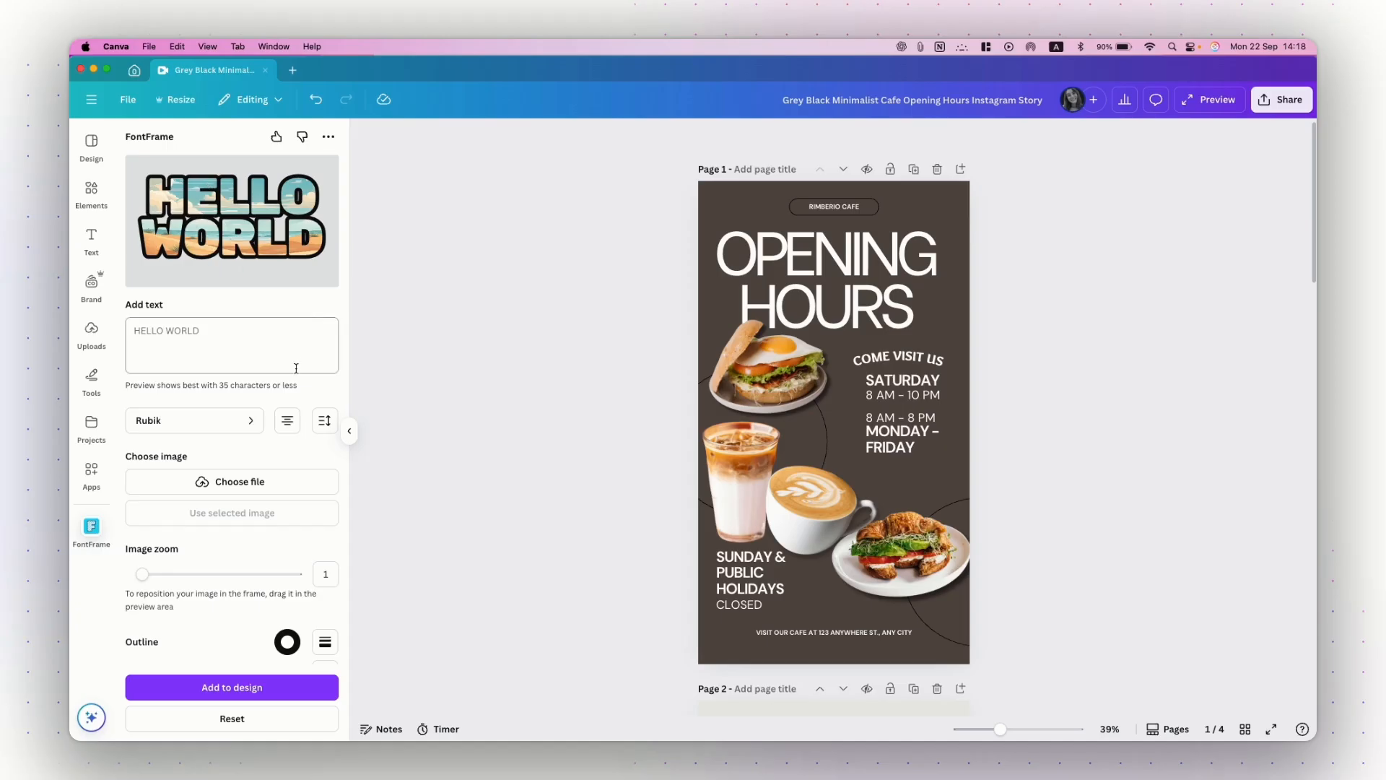
pyautogui.scroll(-2, 289, 354)
pyautogui.scroll(2, 296, 365)
pyautogui.click(93, 472)
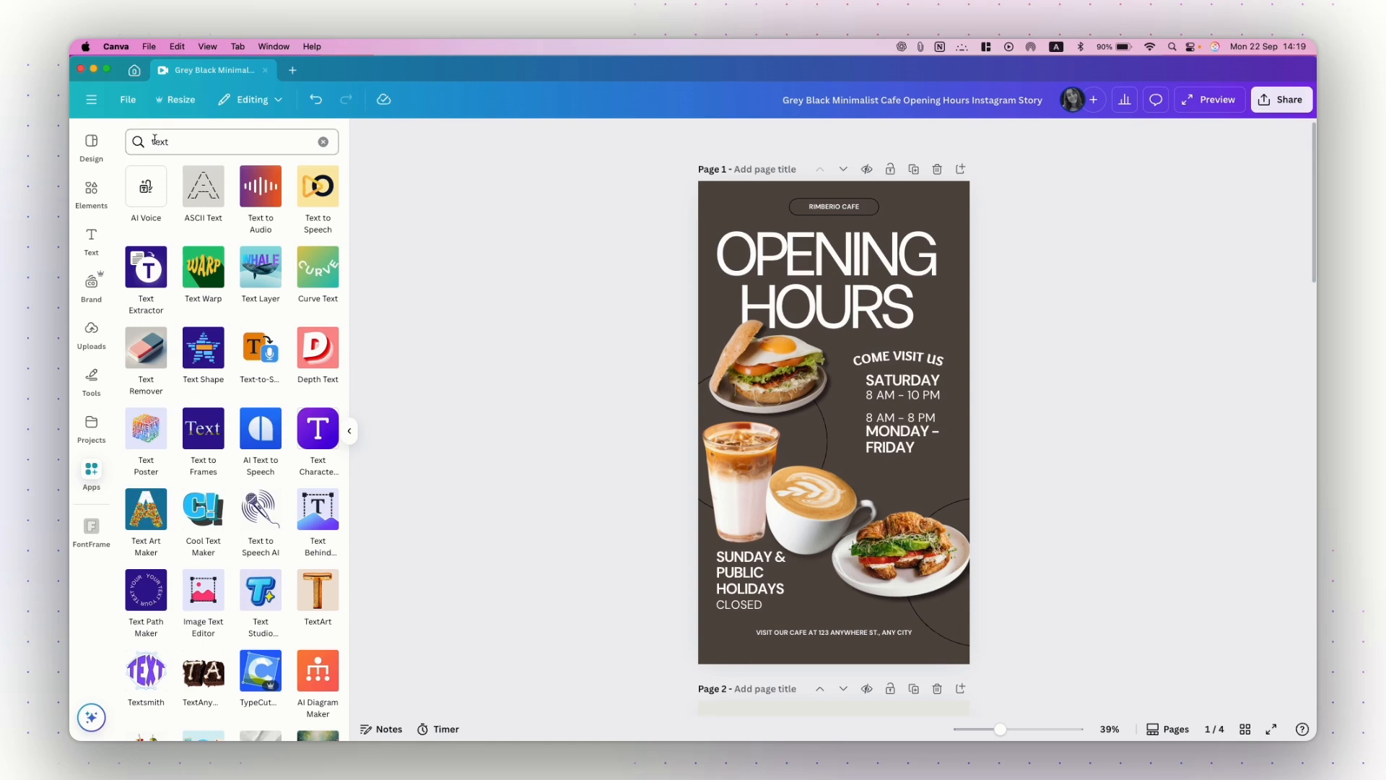
# - Go to the home page's apps directory and browse its top picks, trending, new and categorised apps
pyautogui.click(134, 71)
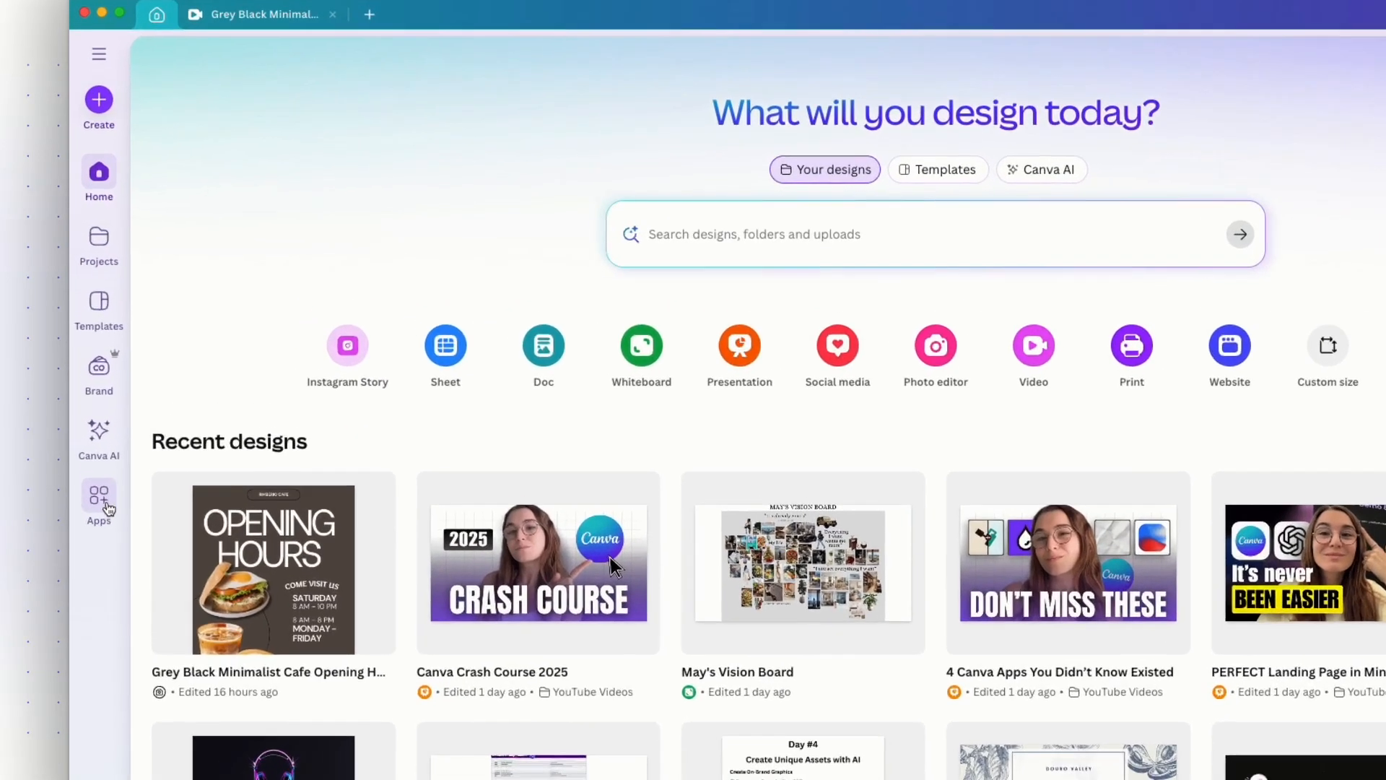
pyautogui.click(107, 508)
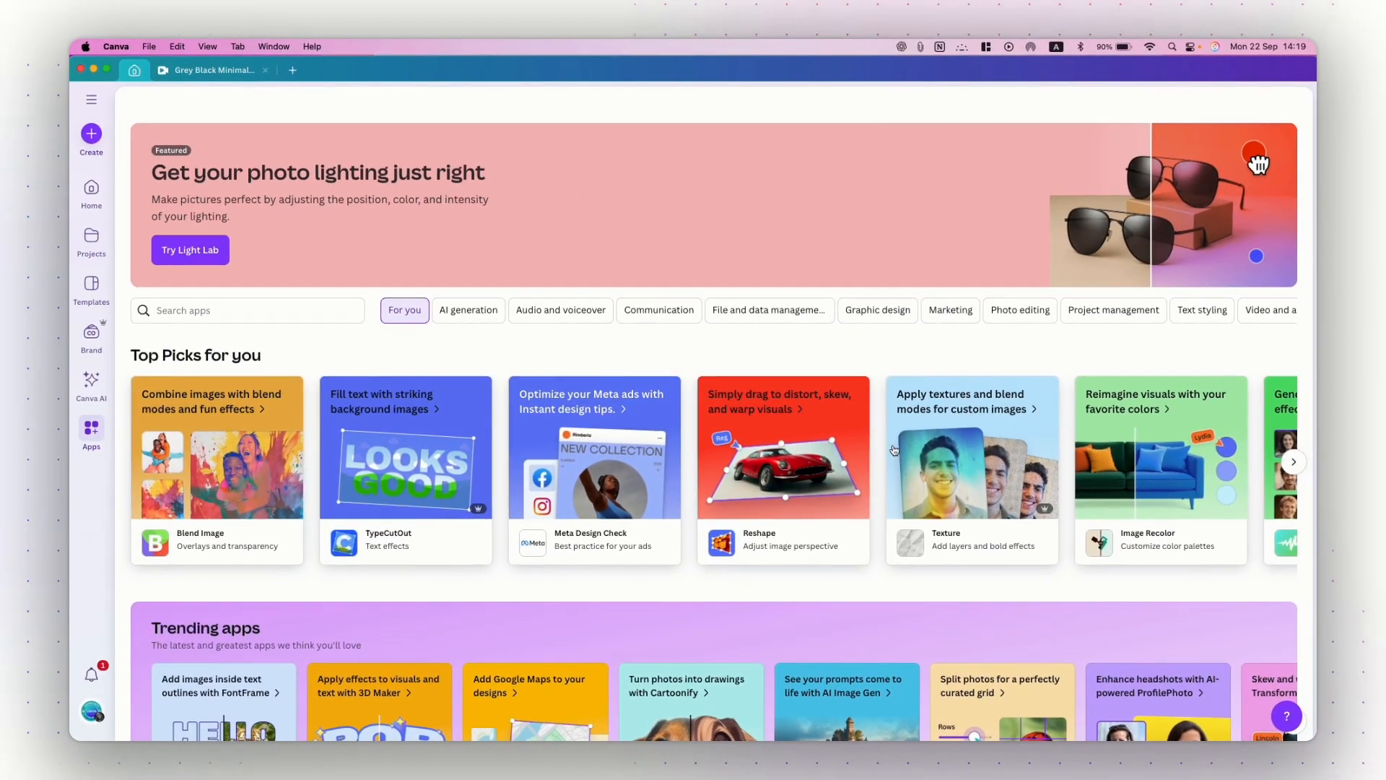
pyautogui.scroll(-5, 888, 433)
pyautogui.scroll(-1, 894, 450)
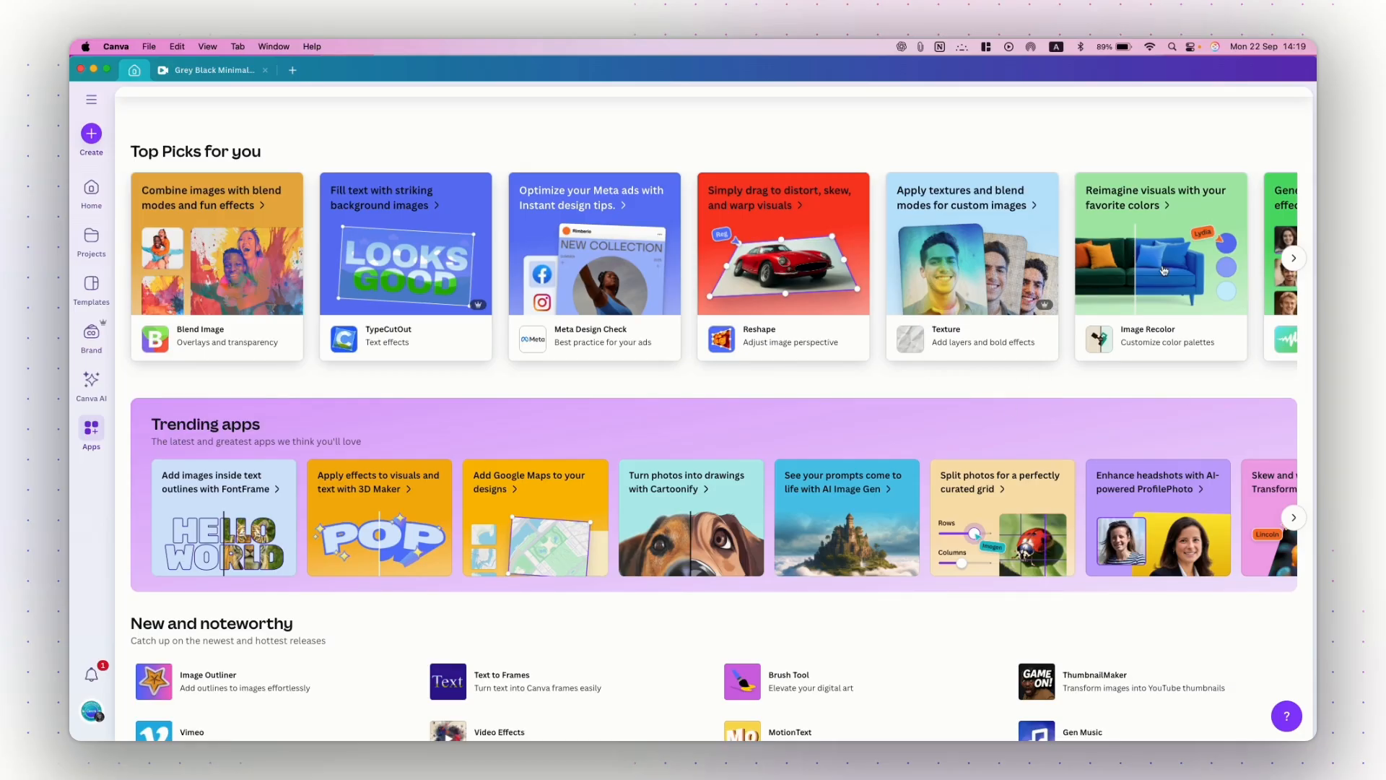
pyautogui.scroll(-5, 736, 588)
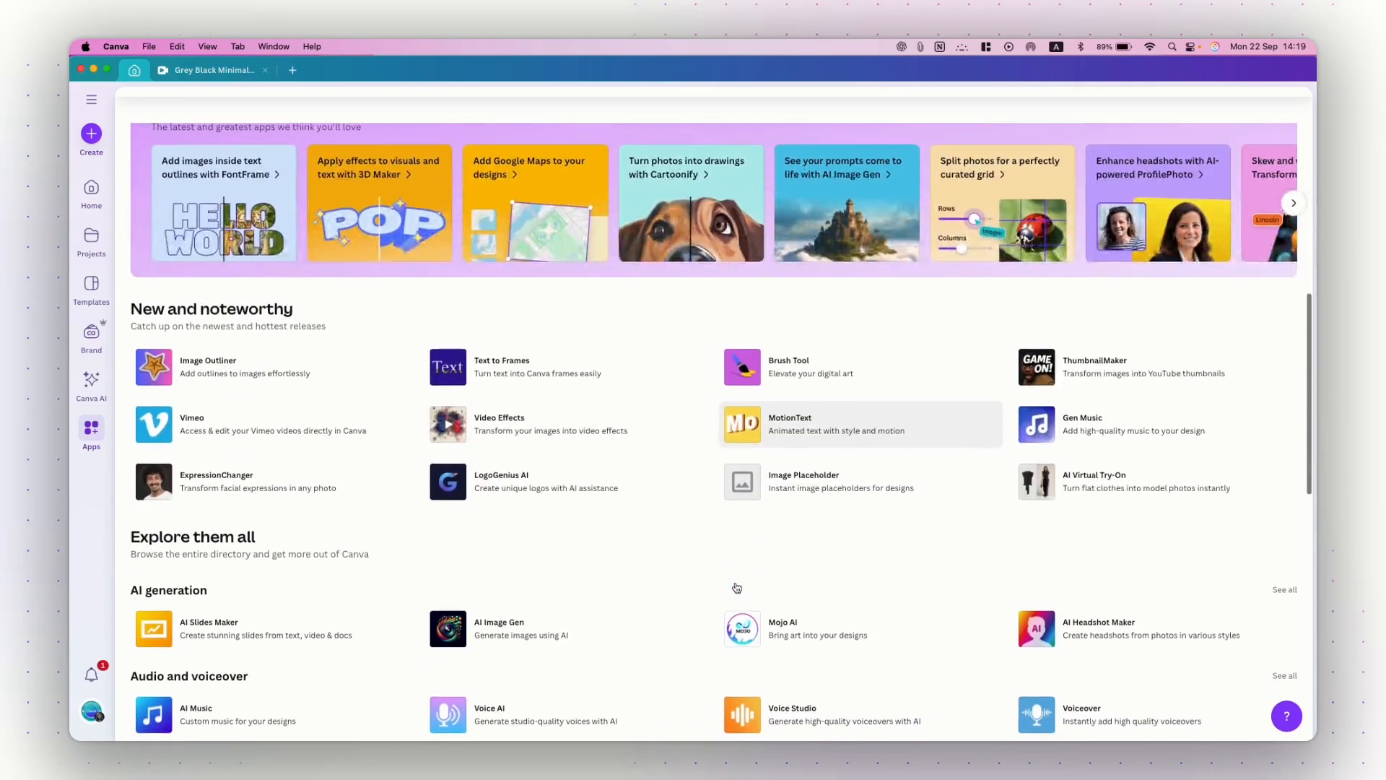
pyautogui.scroll(-5, 737, 588)
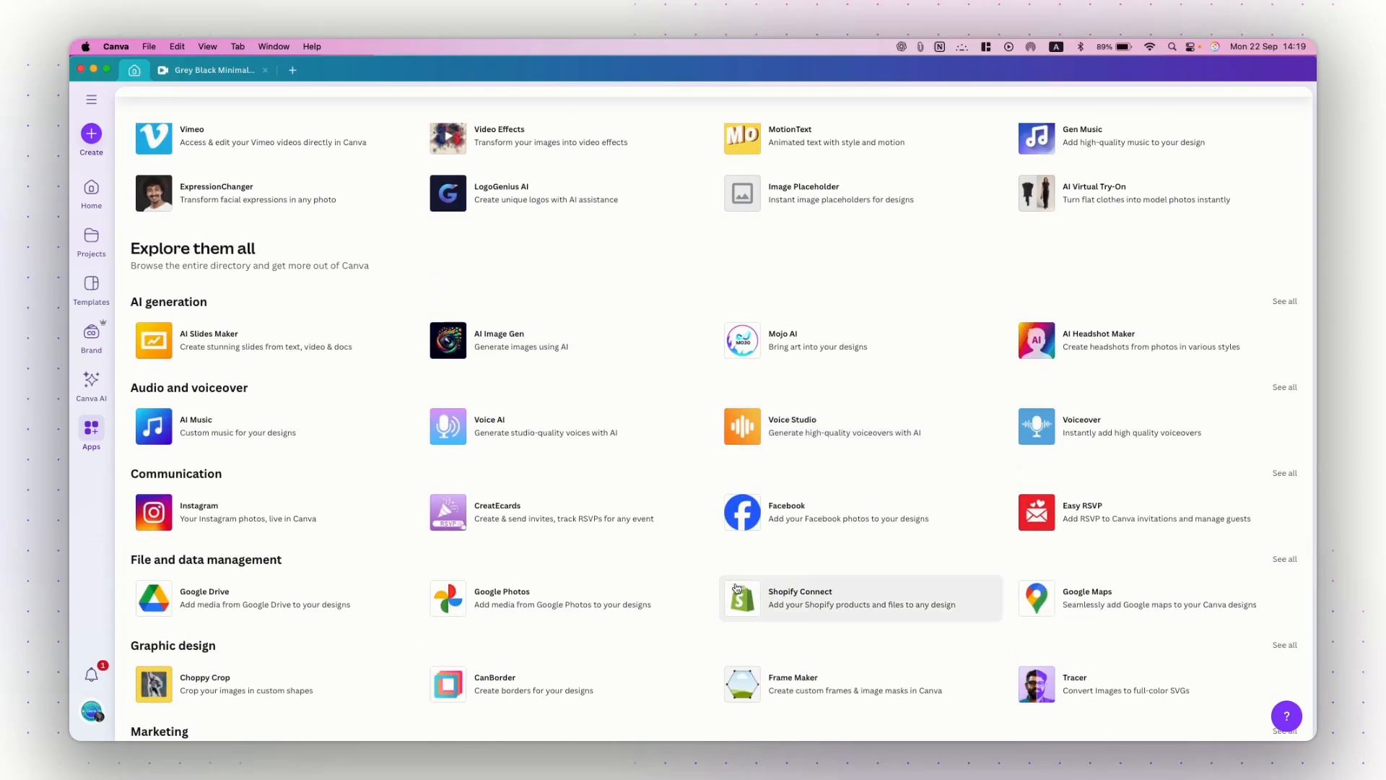
pyautogui.scroll(3, 909, 562)
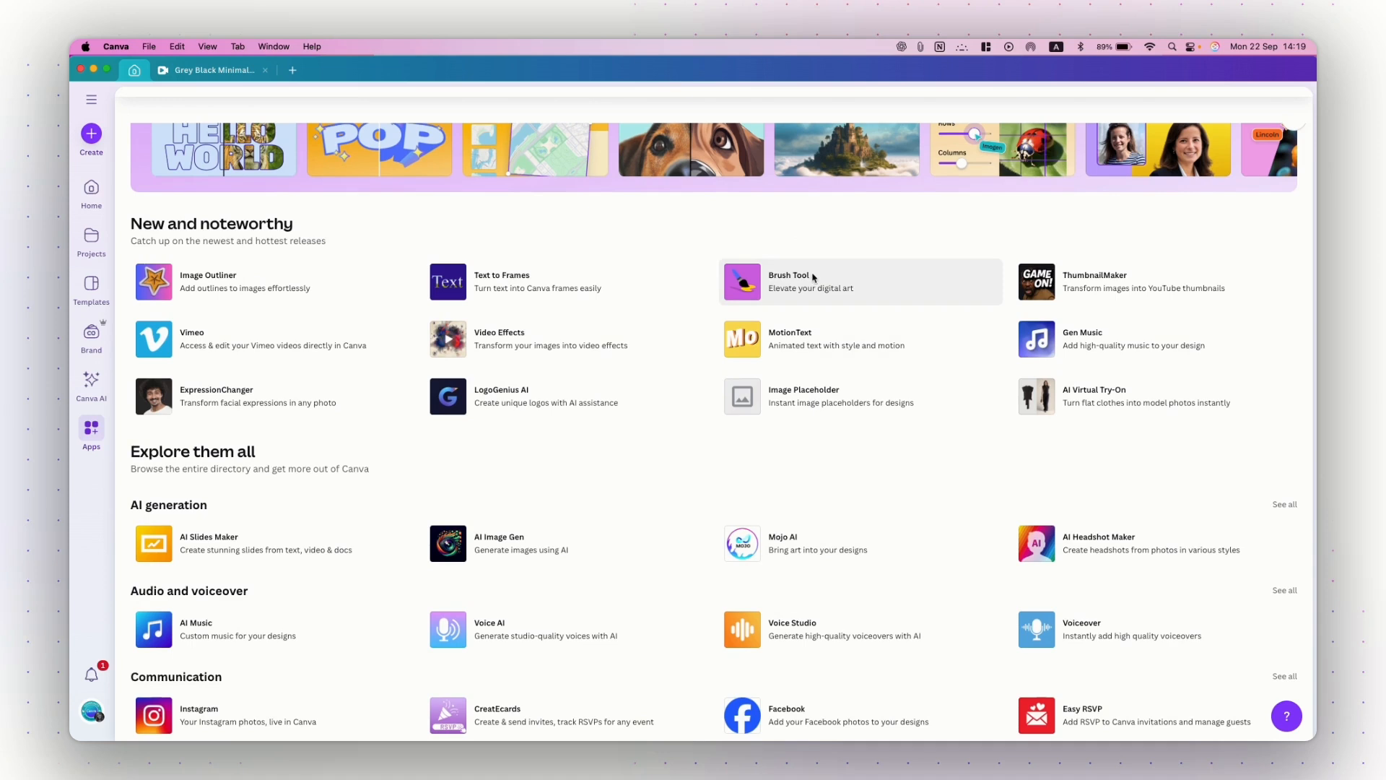
# - View the Brush Tool app's details in the directory and close them
pyautogui.click(813, 278)
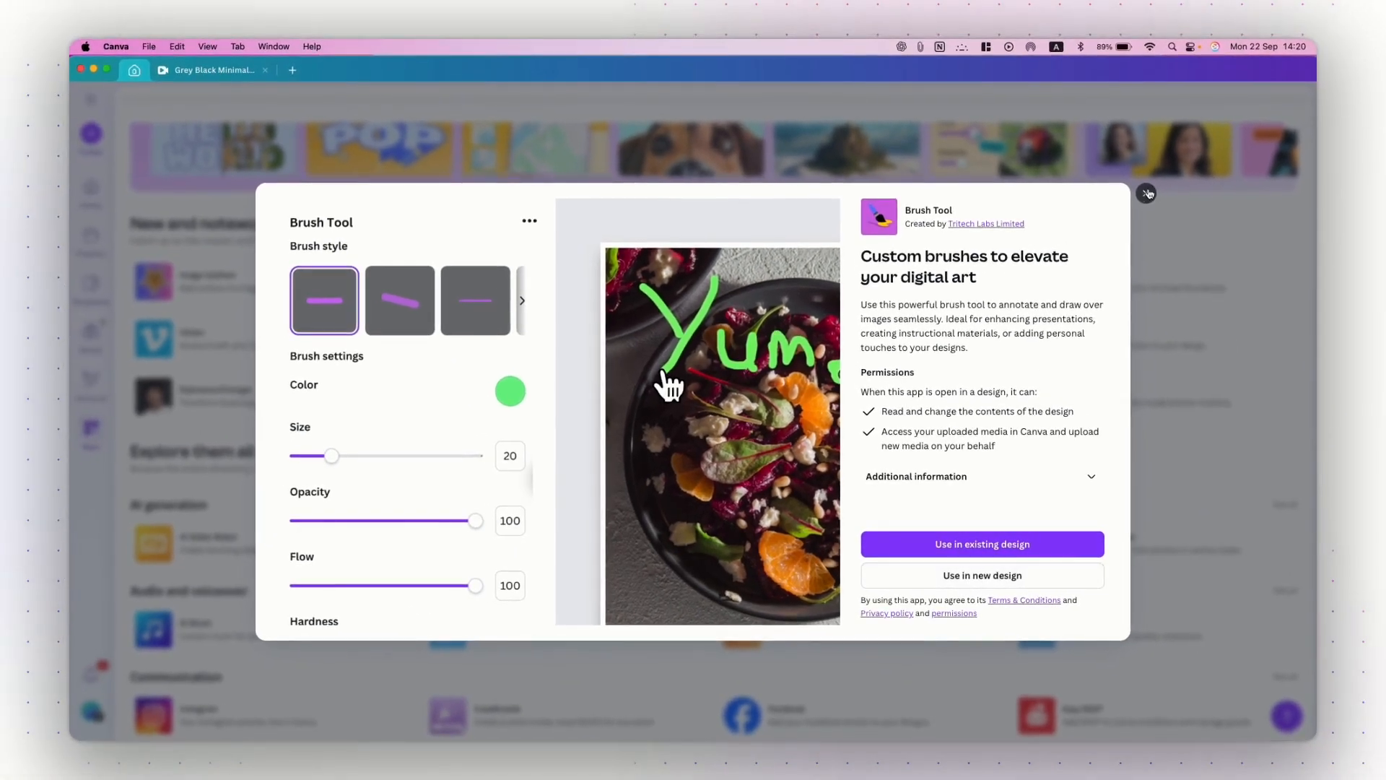
pyautogui.click(1147, 194)
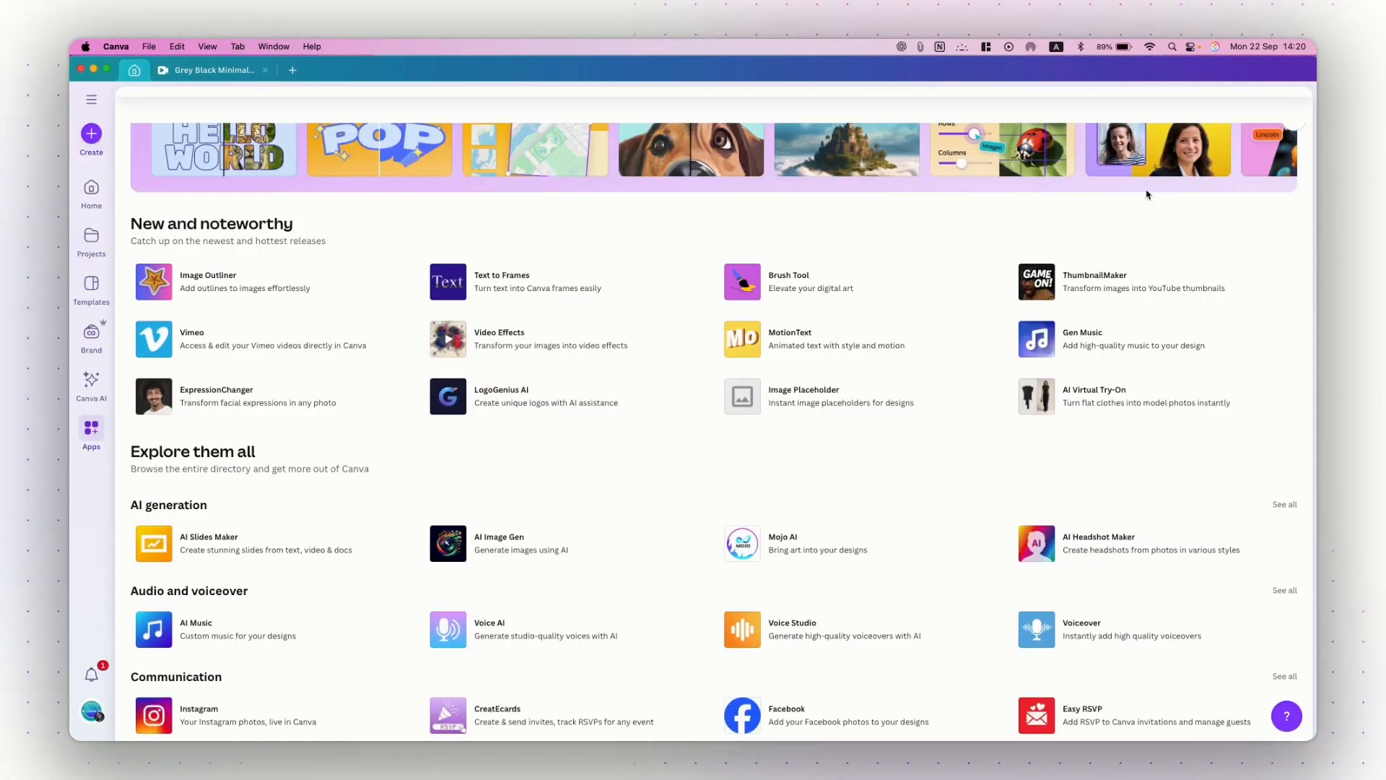
pyautogui.scroll(5, 718, 495)
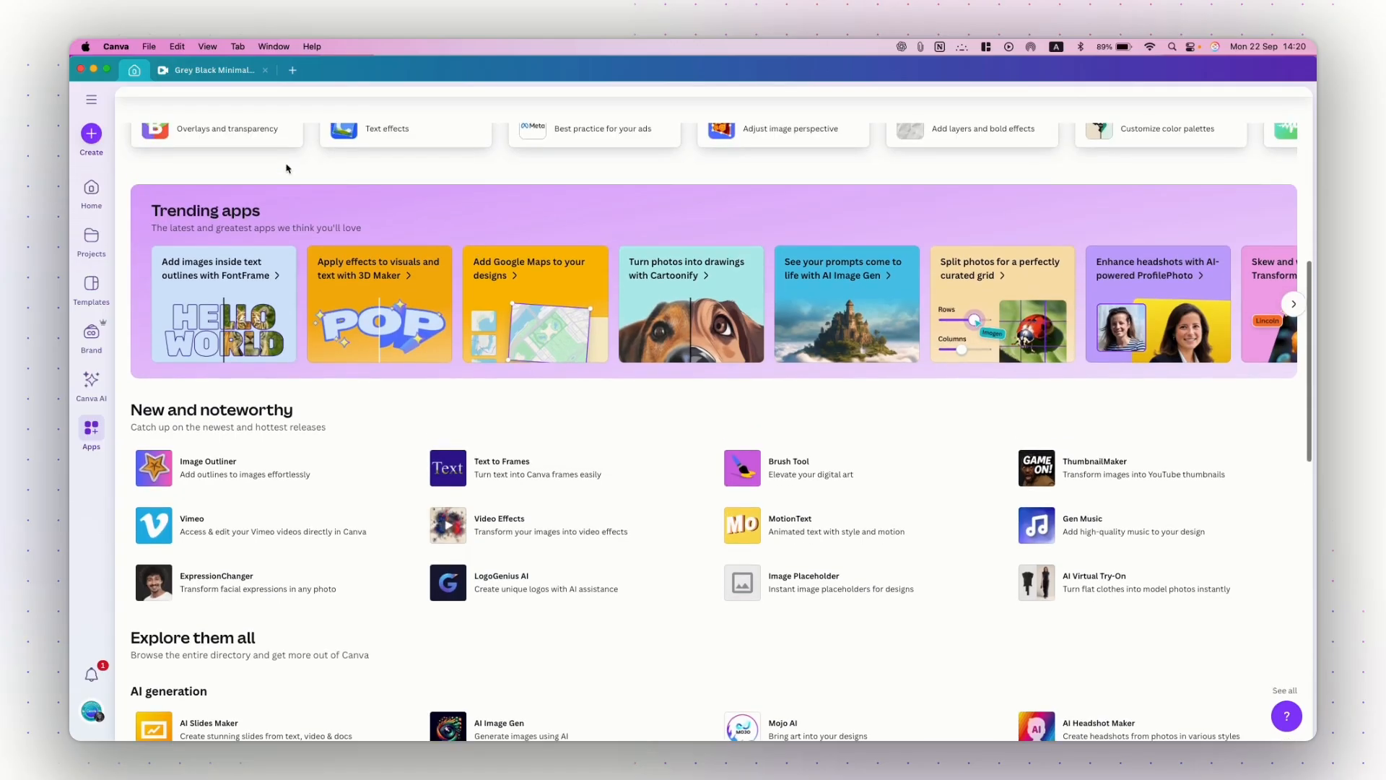
# - Return to the cafe opening-hours design, search its apps for "qr" and open Gen QR
pyautogui.click(210, 79)
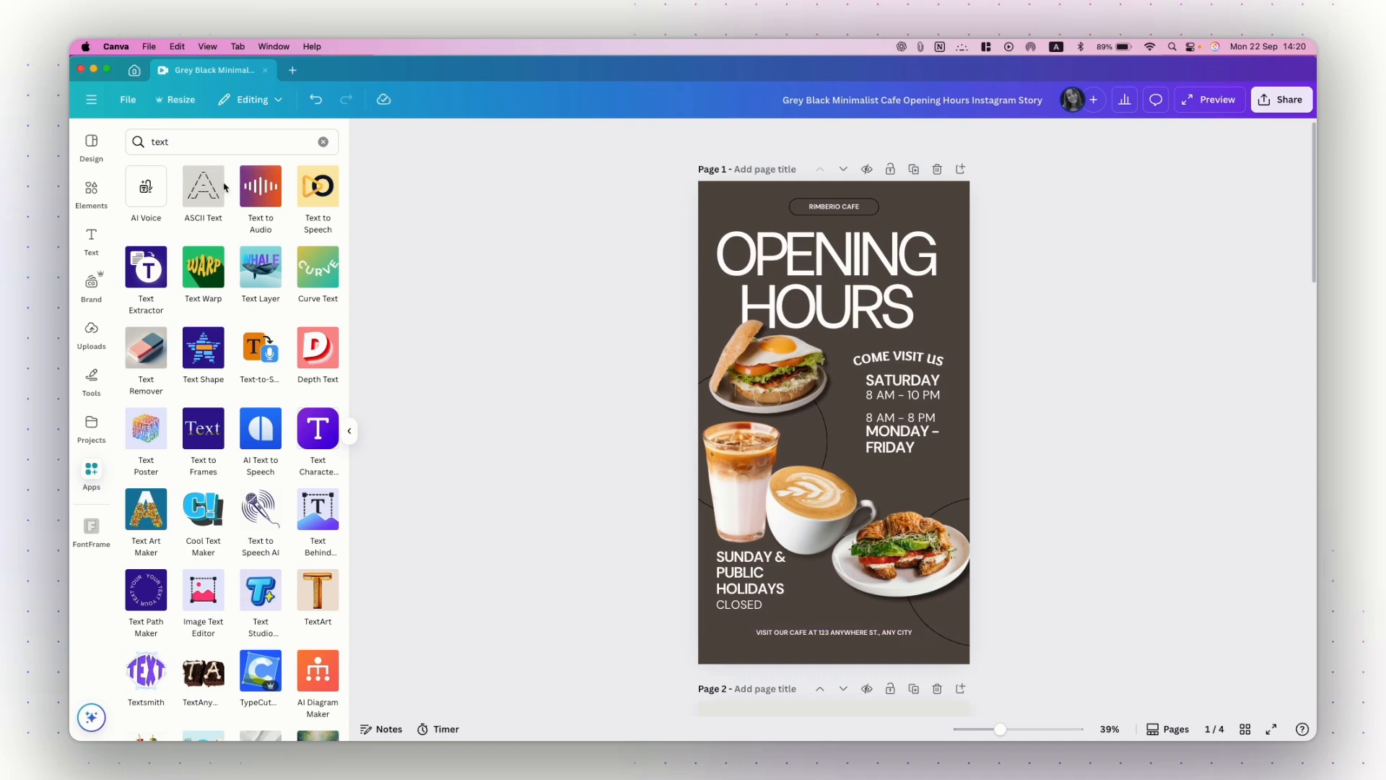
pyautogui.click(192, 144)
pyautogui.write('qr')
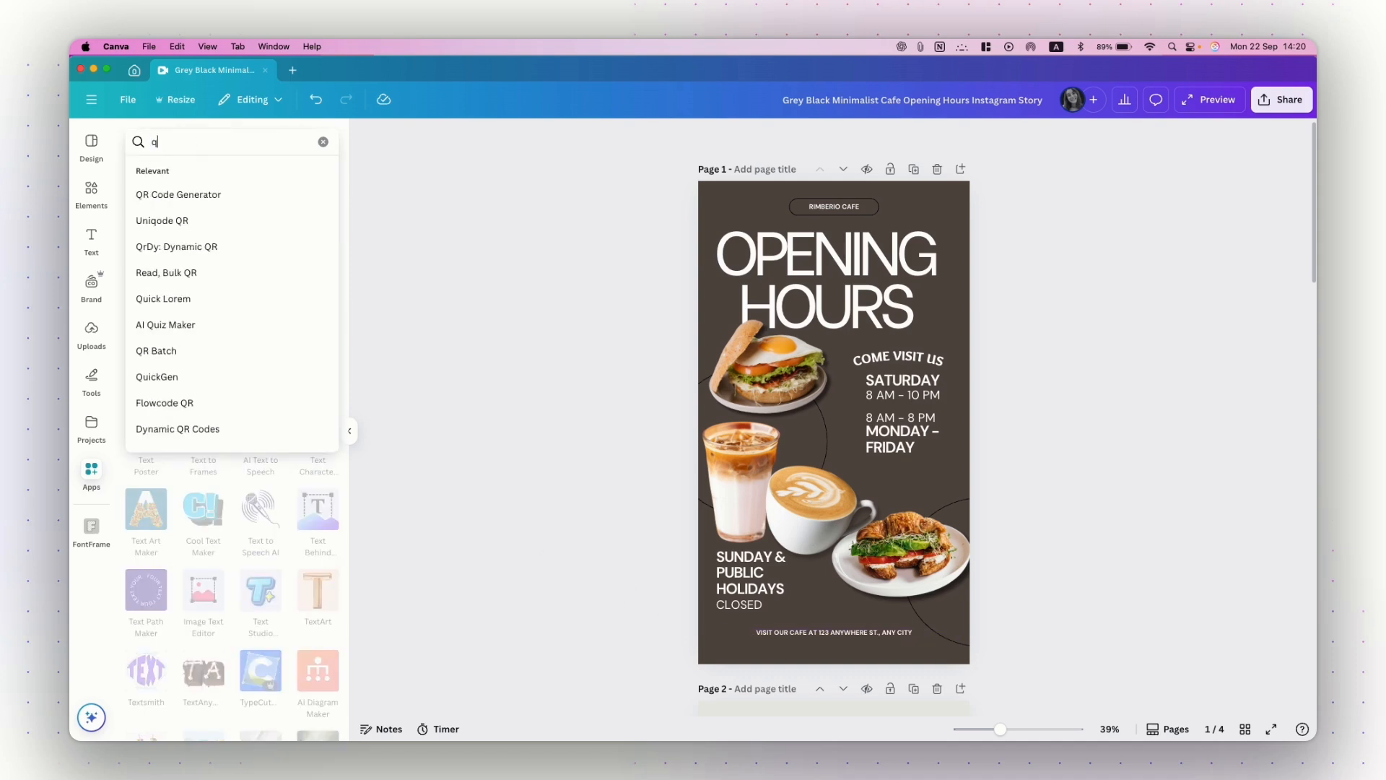
pyautogui.press('Return')
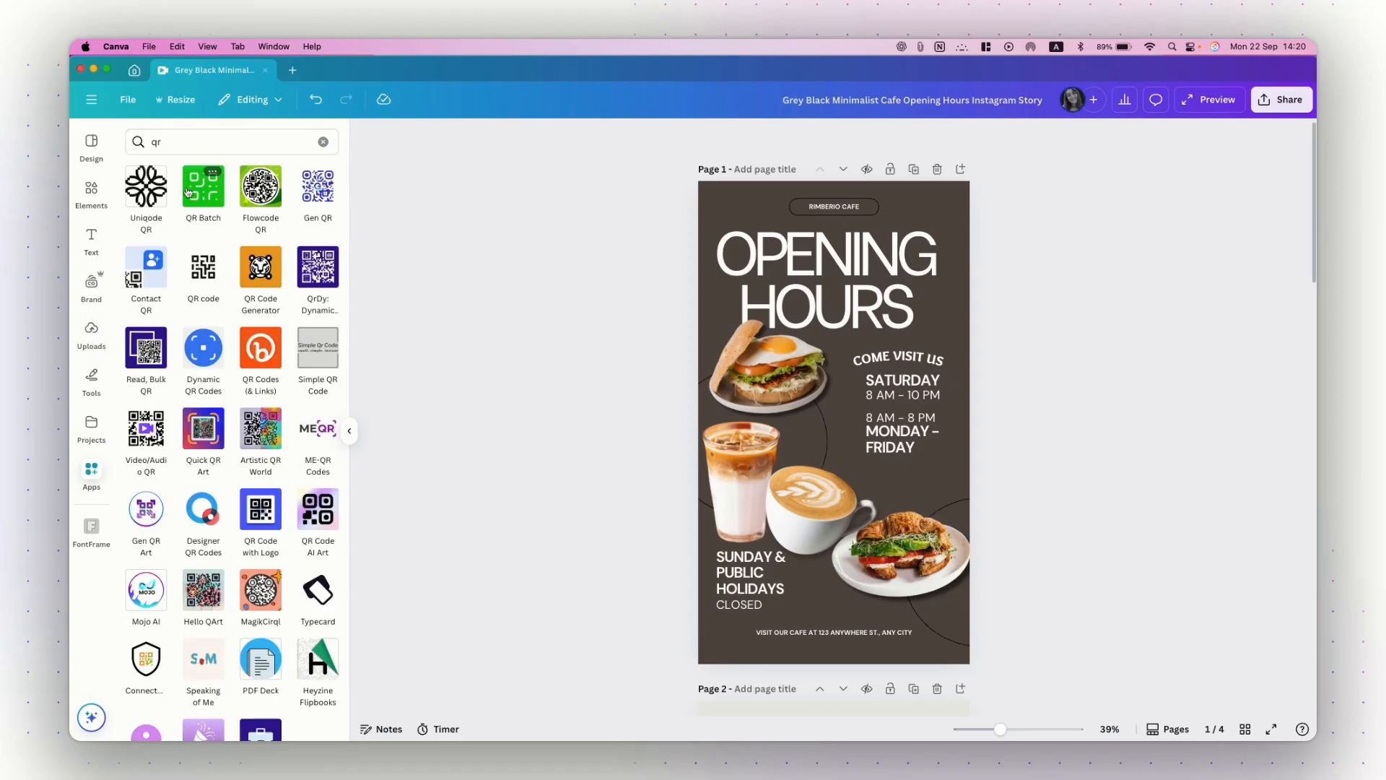
pyautogui.click(321, 200)
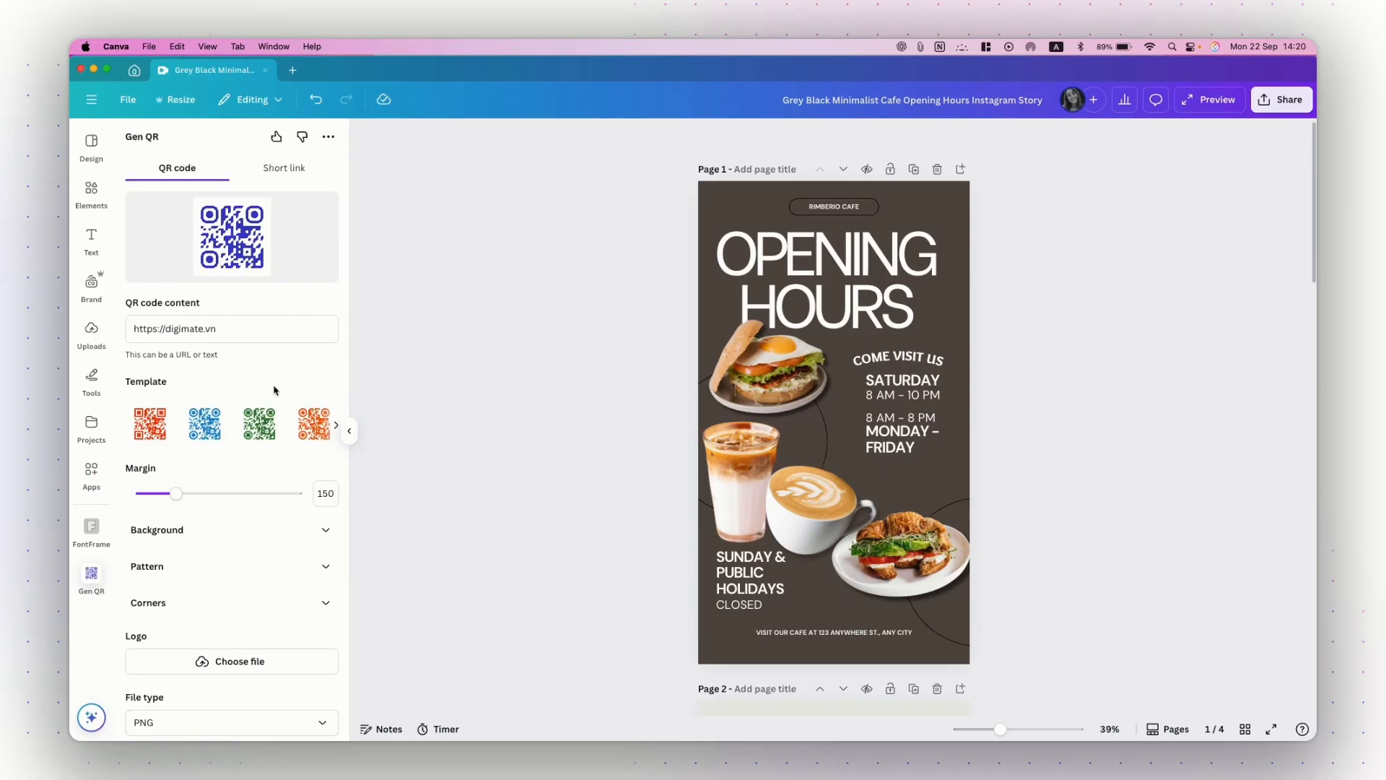
# - Apply the first, red template to the QR code and set its margin to 100
pyautogui.doubleClick(240, 328)
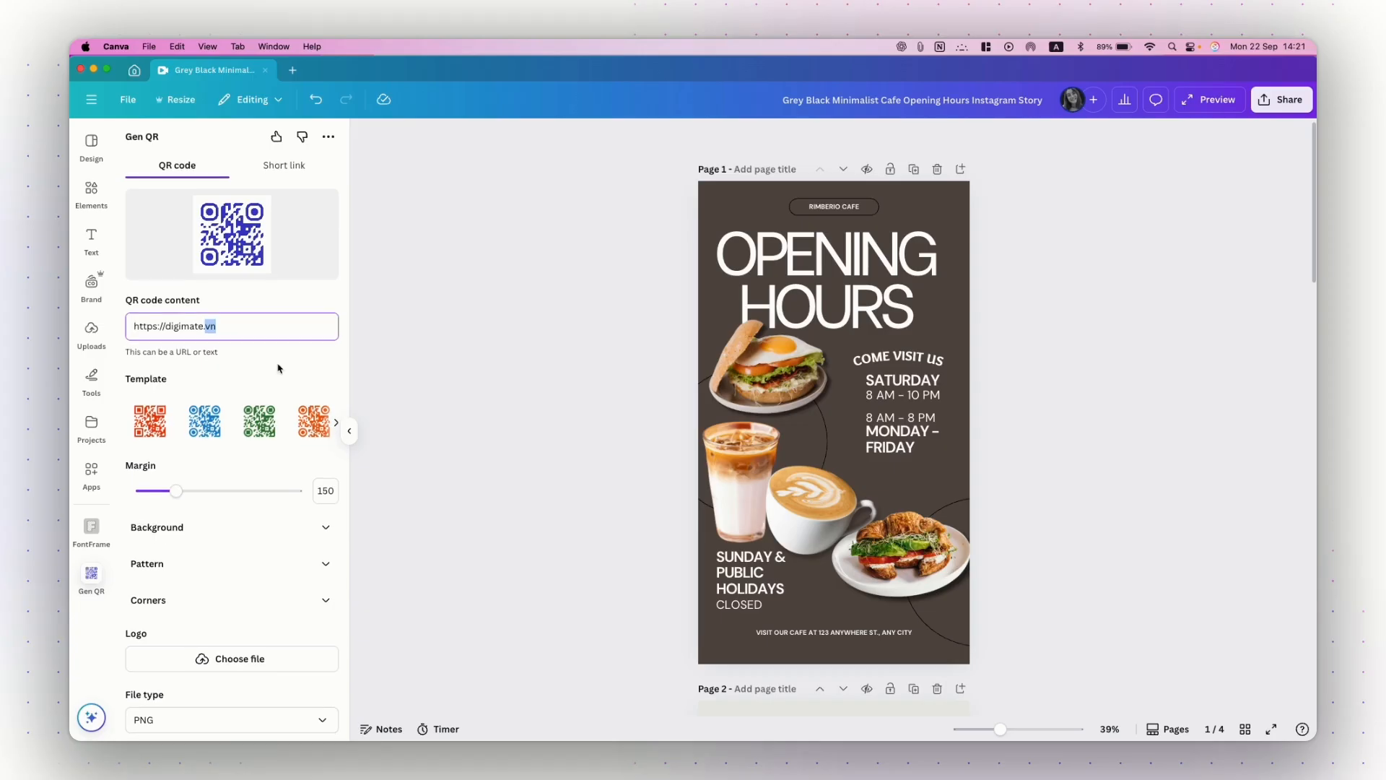
pyautogui.scroll(-2, 280, 368)
pyautogui.click(149, 357)
pyautogui.scroll(2, 267, 346)
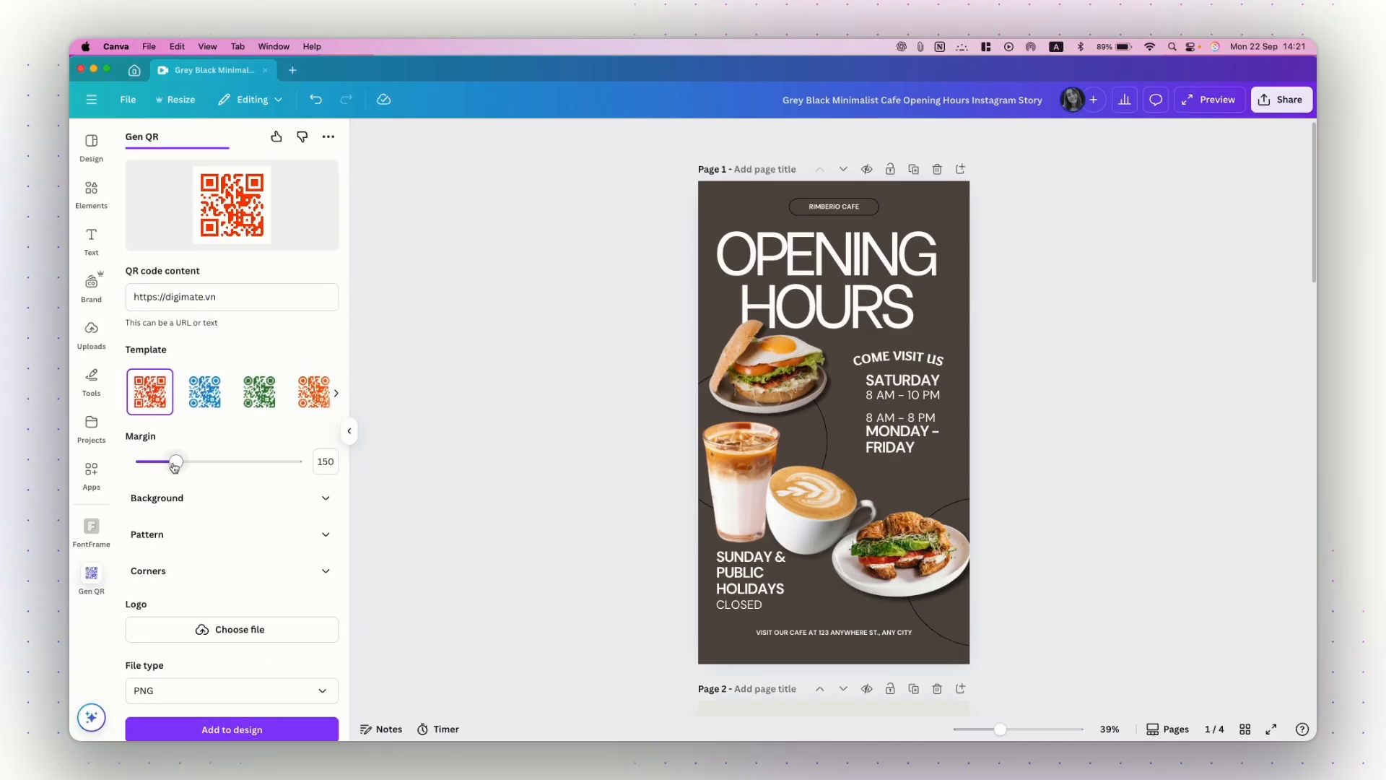
pyautogui.moveTo(174, 463)
pyautogui.mouseDown()
pyautogui.moveTo(216, 462)
pyautogui.moveTo(160, 466)
pyautogui.mouseUp()
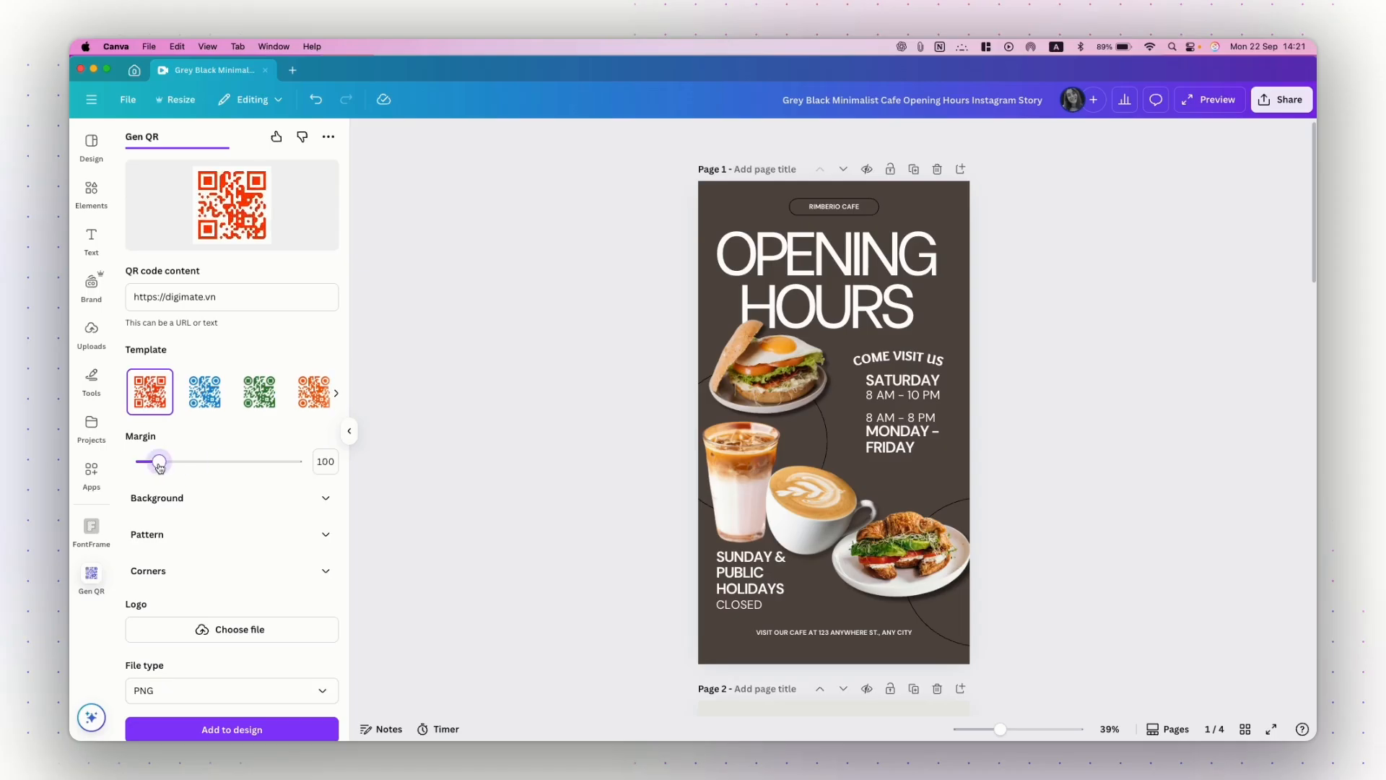
# - Review the QR code's preview, design and logo settings and its available file types, keeping PNG
pyautogui.scroll(-2, 209, 525)
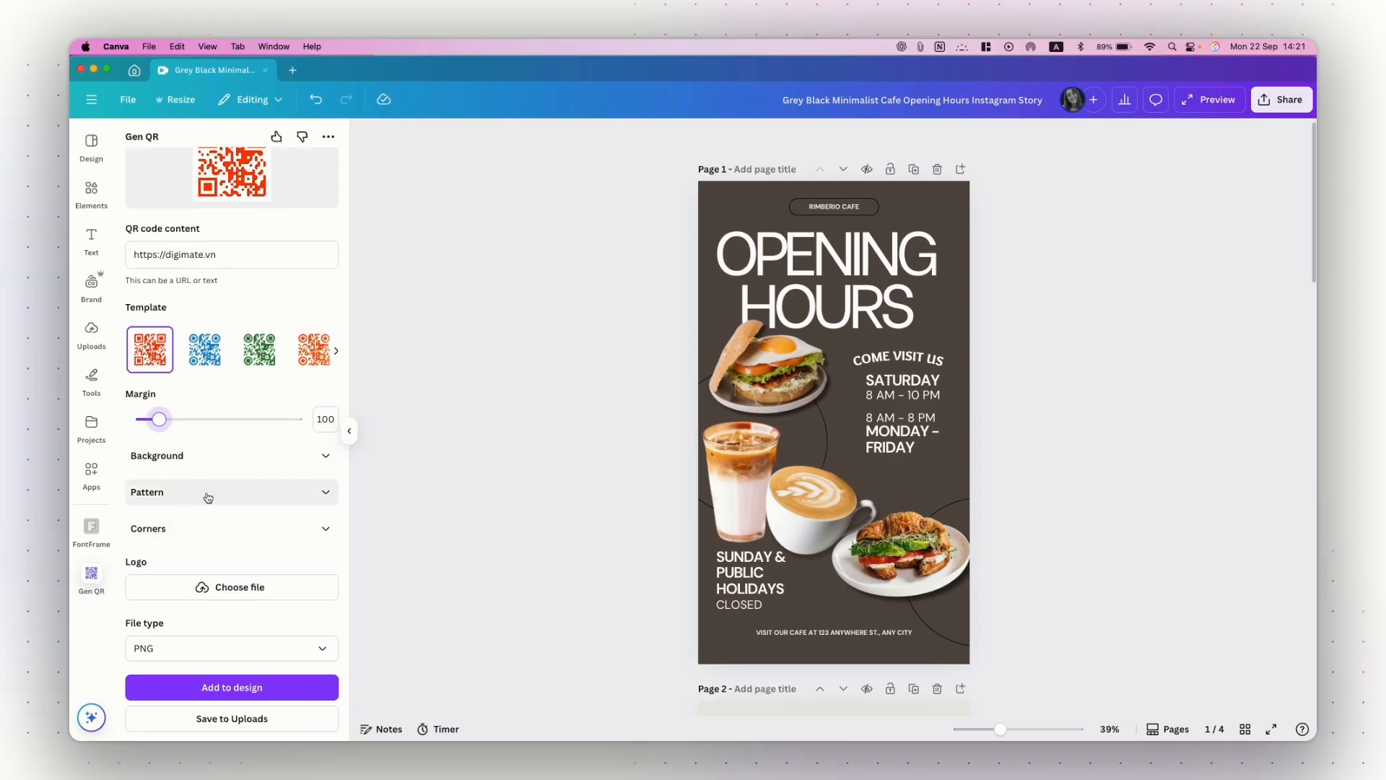
pyautogui.scroll(3, 257, 350)
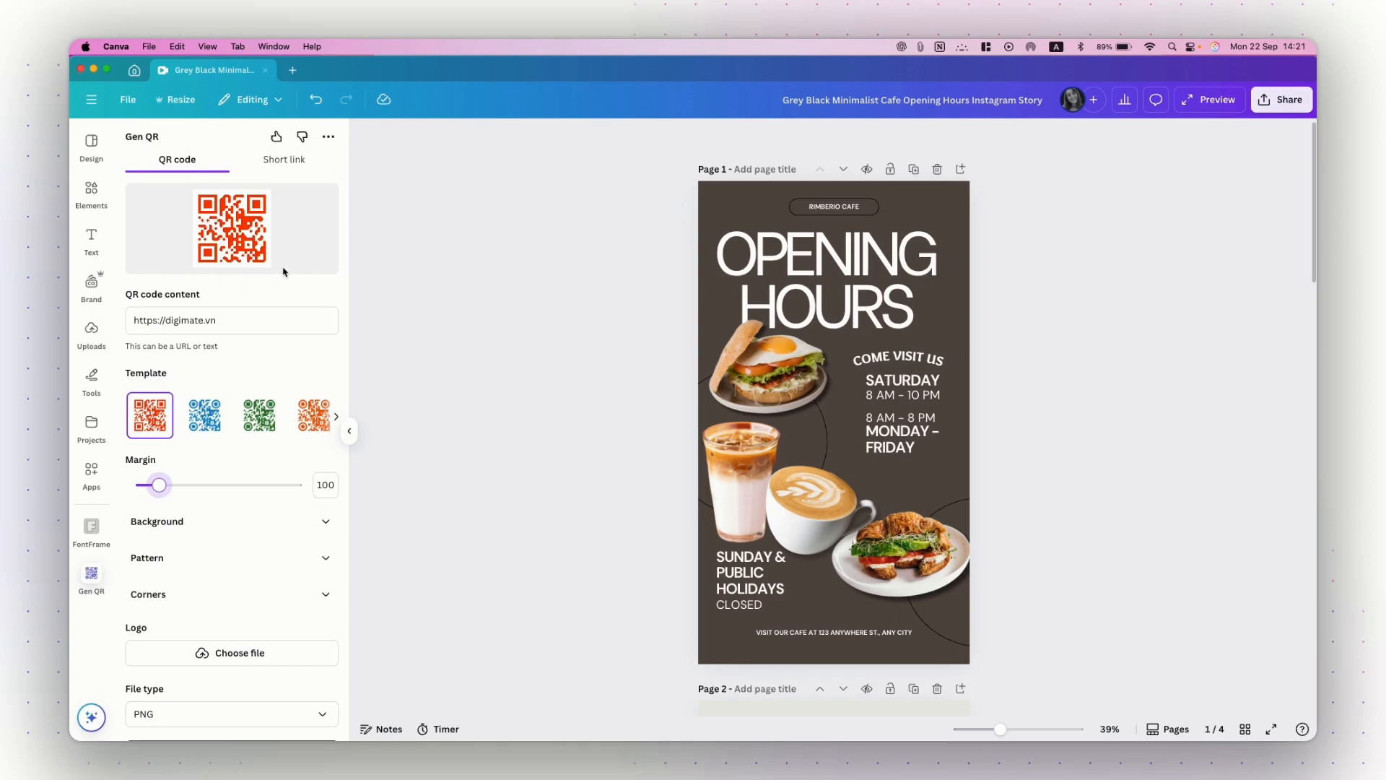
pyautogui.scroll(-3, 284, 375)
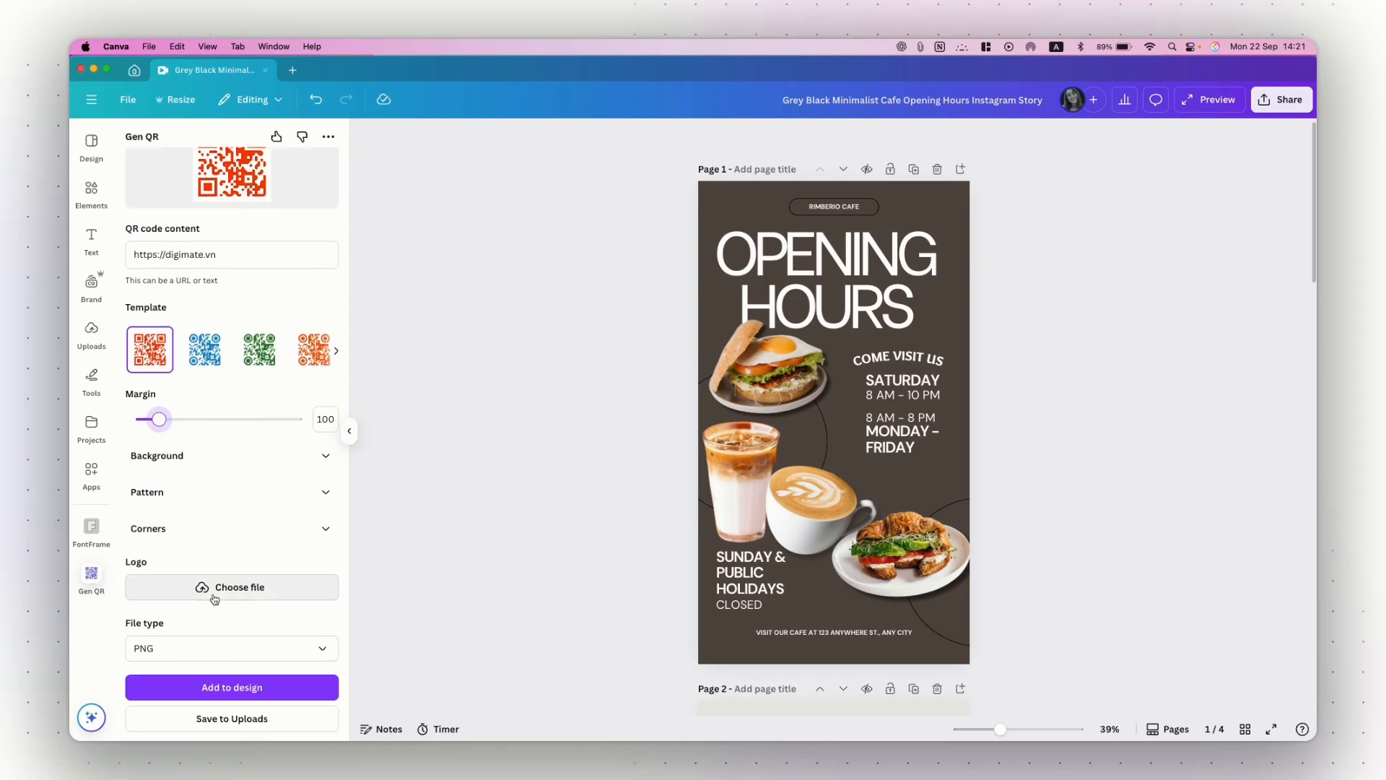
pyautogui.scroll(3, 215, 599)
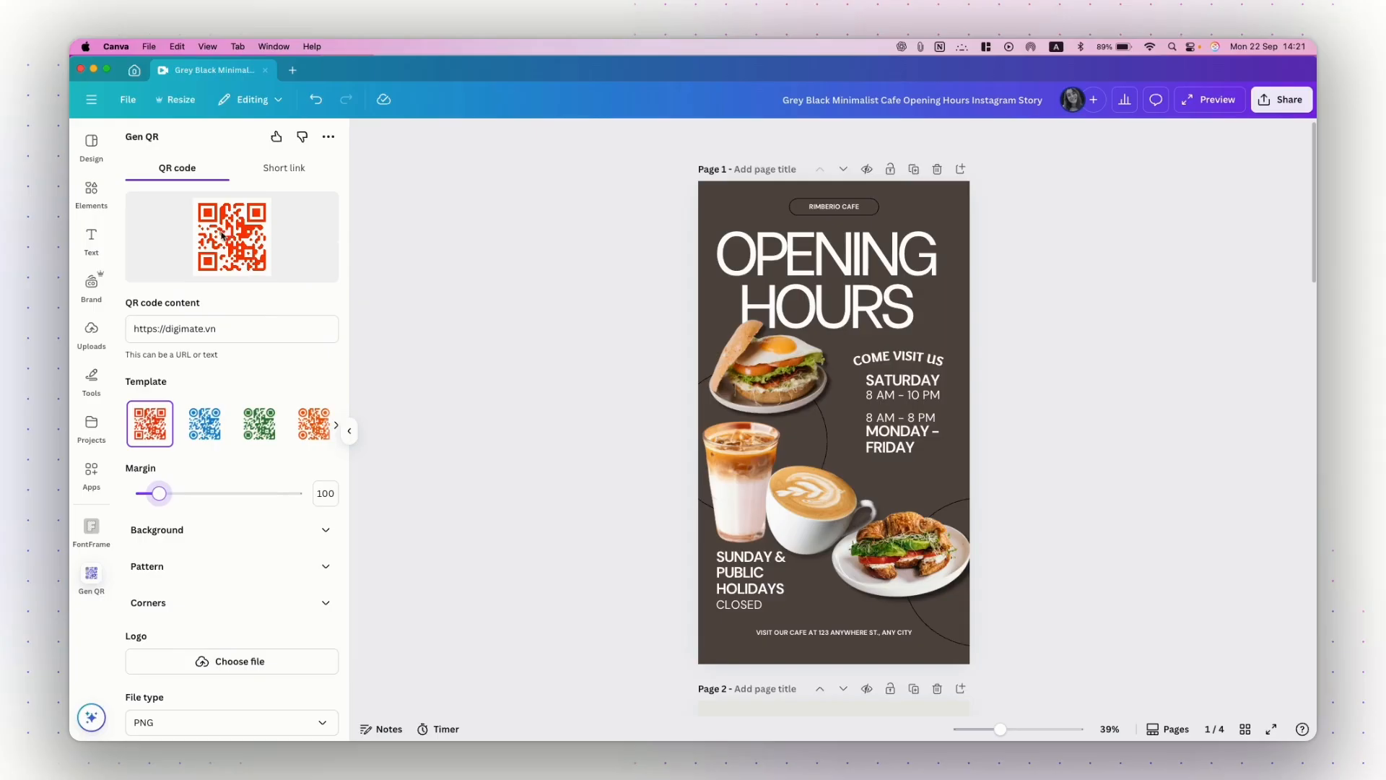
pyautogui.scroll(-1, 262, 525)
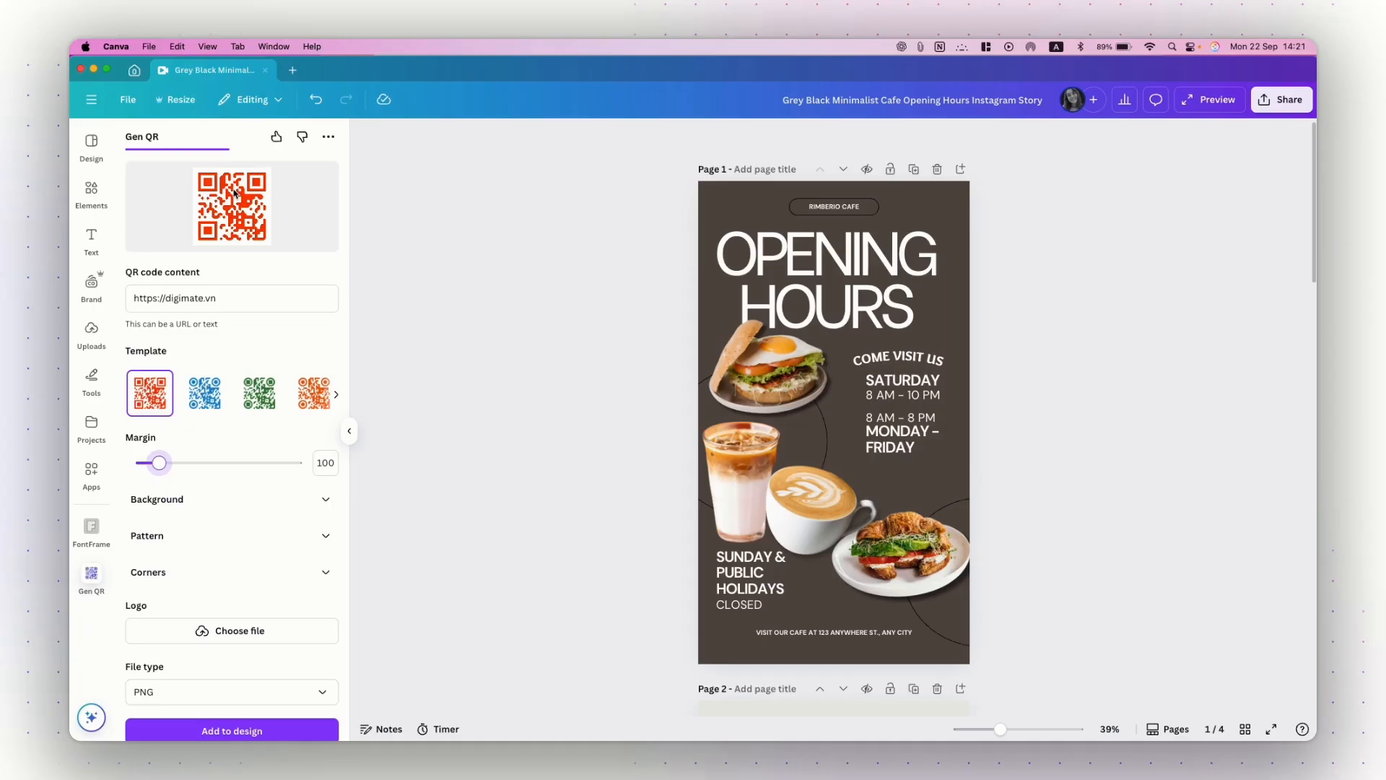
pyautogui.scroll(-2, 272, 597)
pyautogui.click(185, 649)
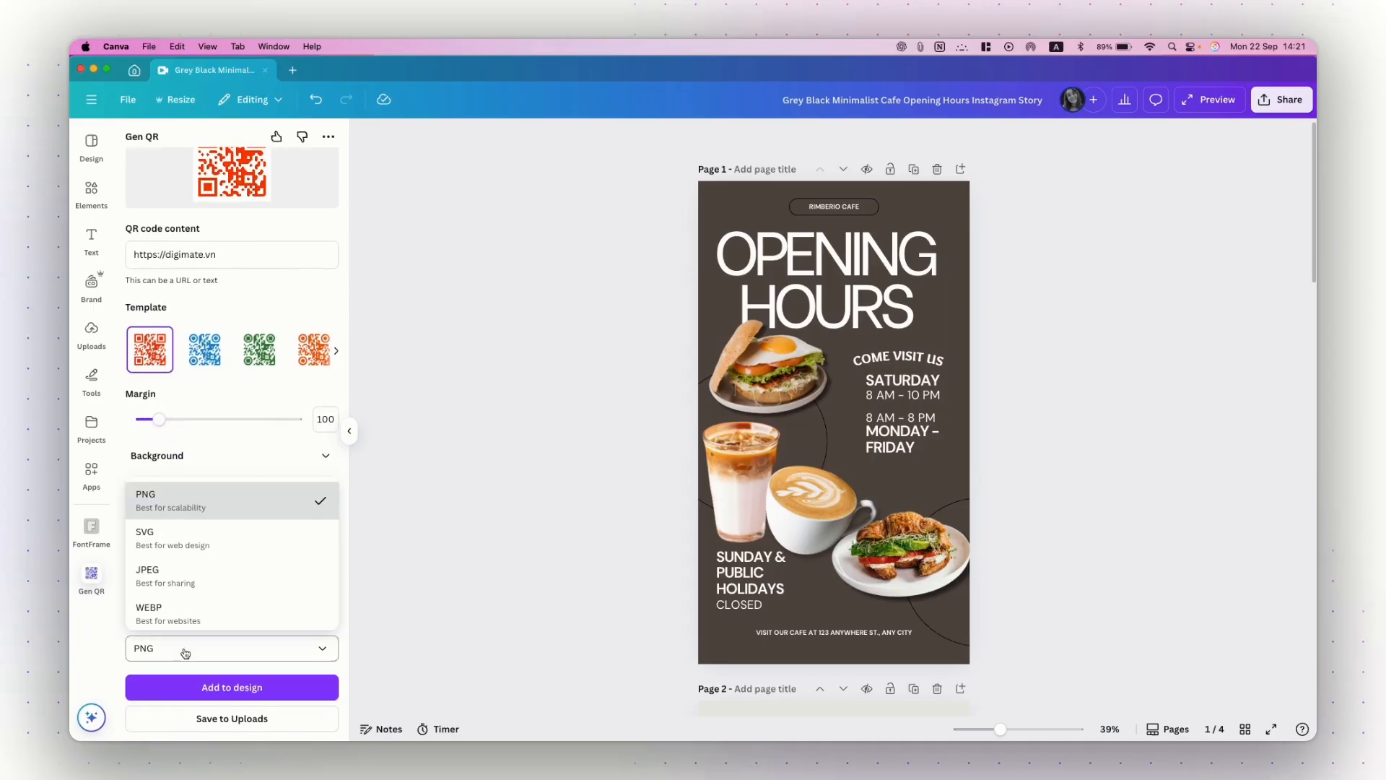
pyautogui.scroll(-1, 192, 611)
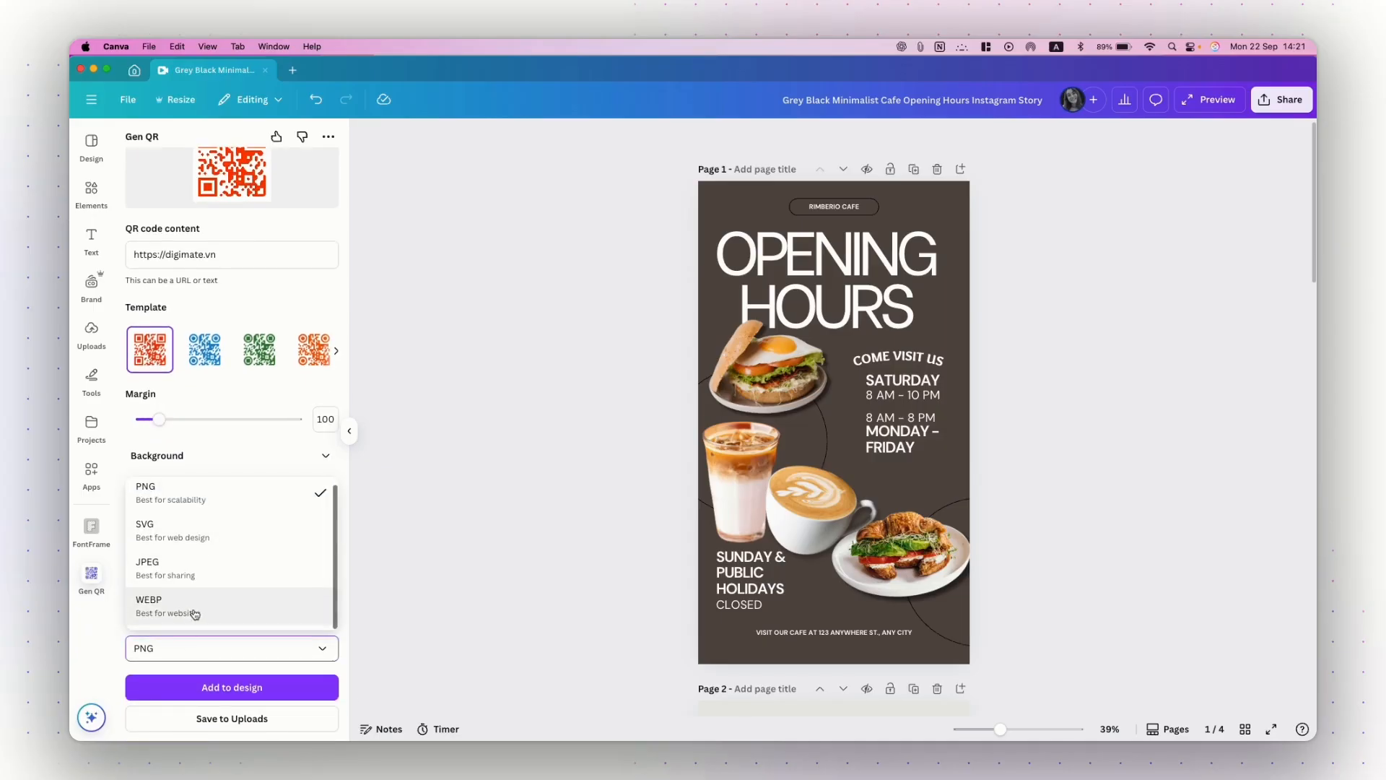
pyautogui.scroll(1, 207, 575)
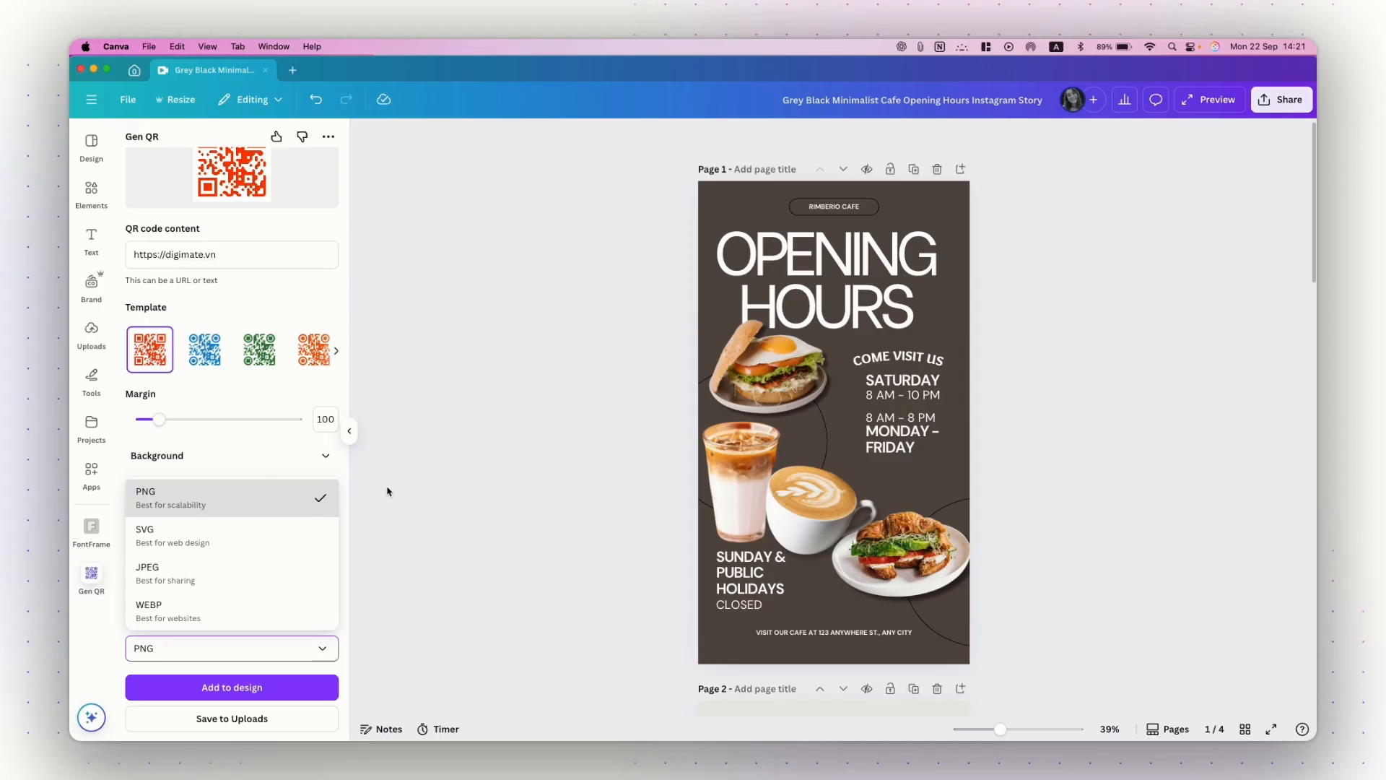
pyautogui.click(208, 654)
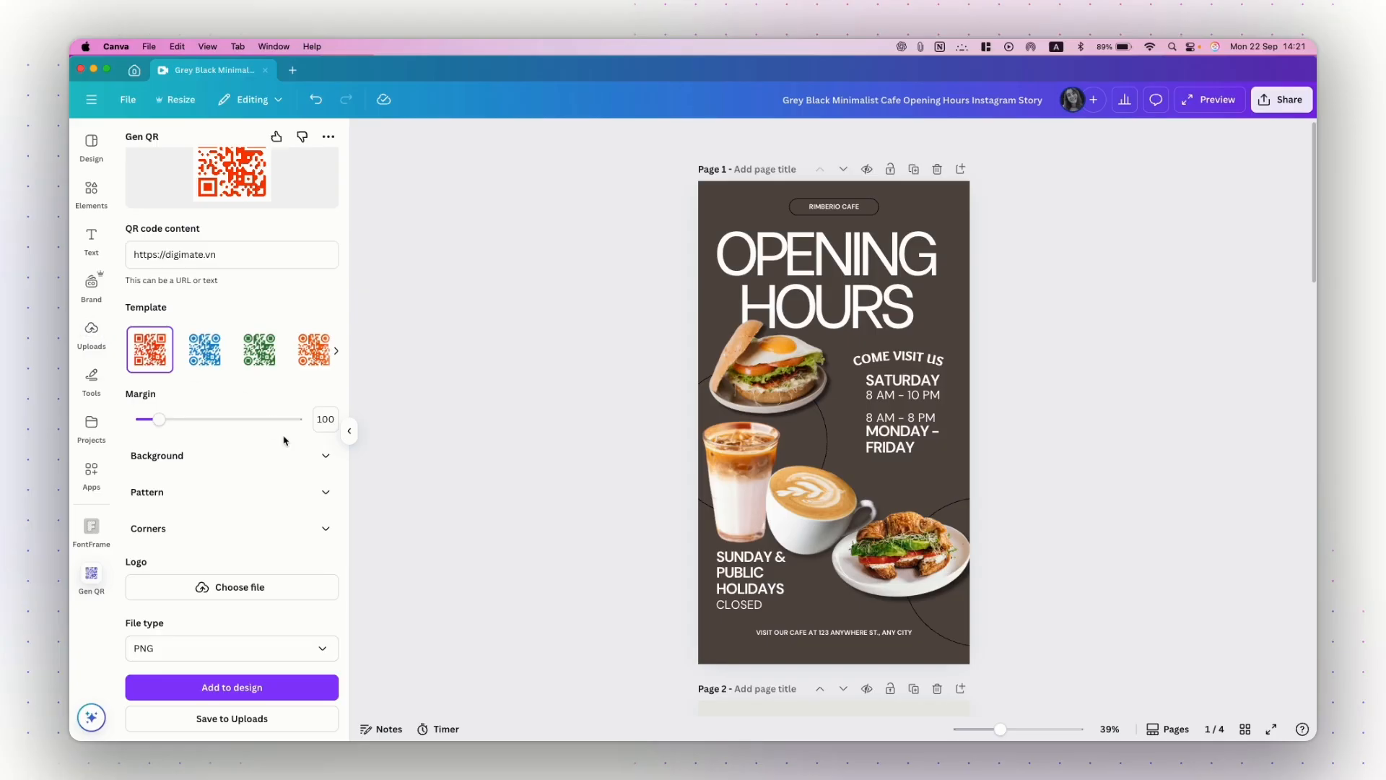
# - Return to the apps list, clear the "qr" search, and view the trending 3D Maker app's details before closing them
pyautogui.click(88, 485)
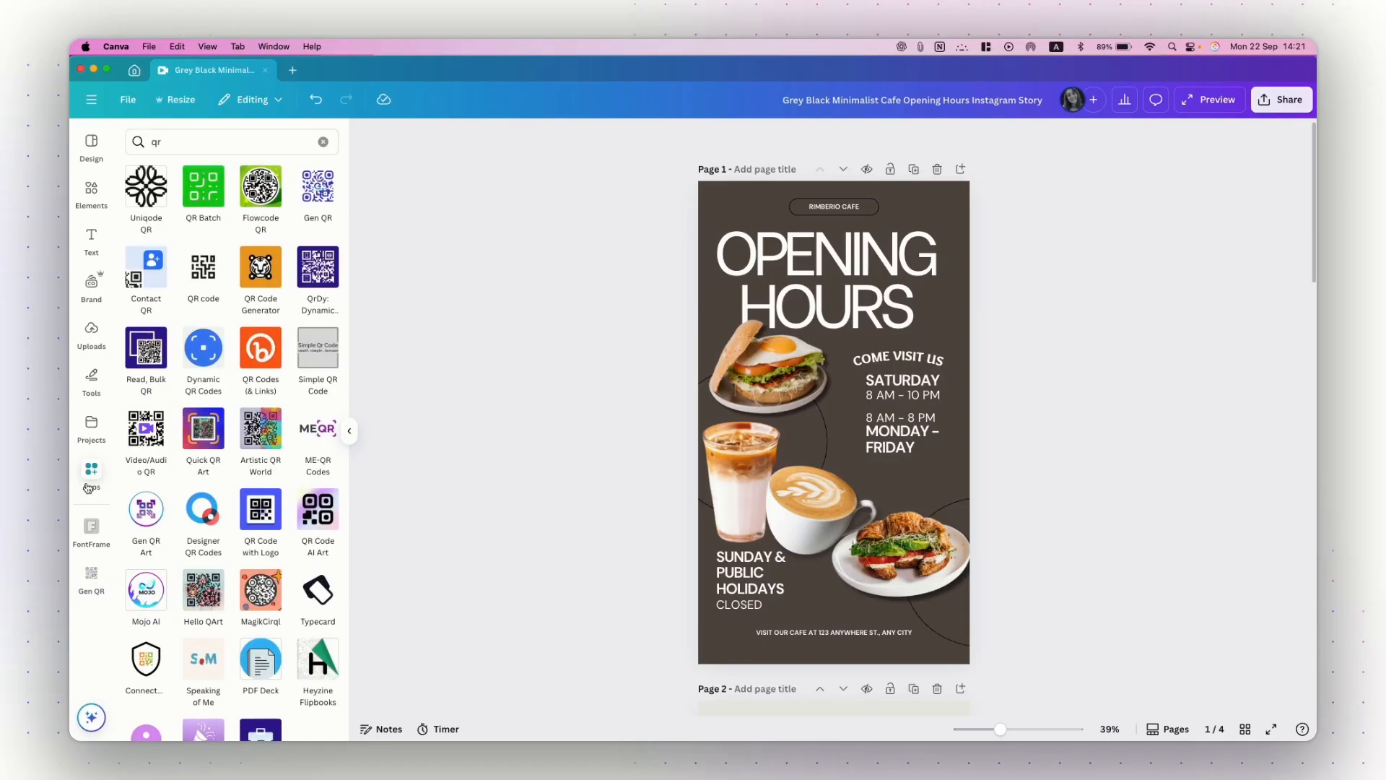
pyautogui.click(324, 141)
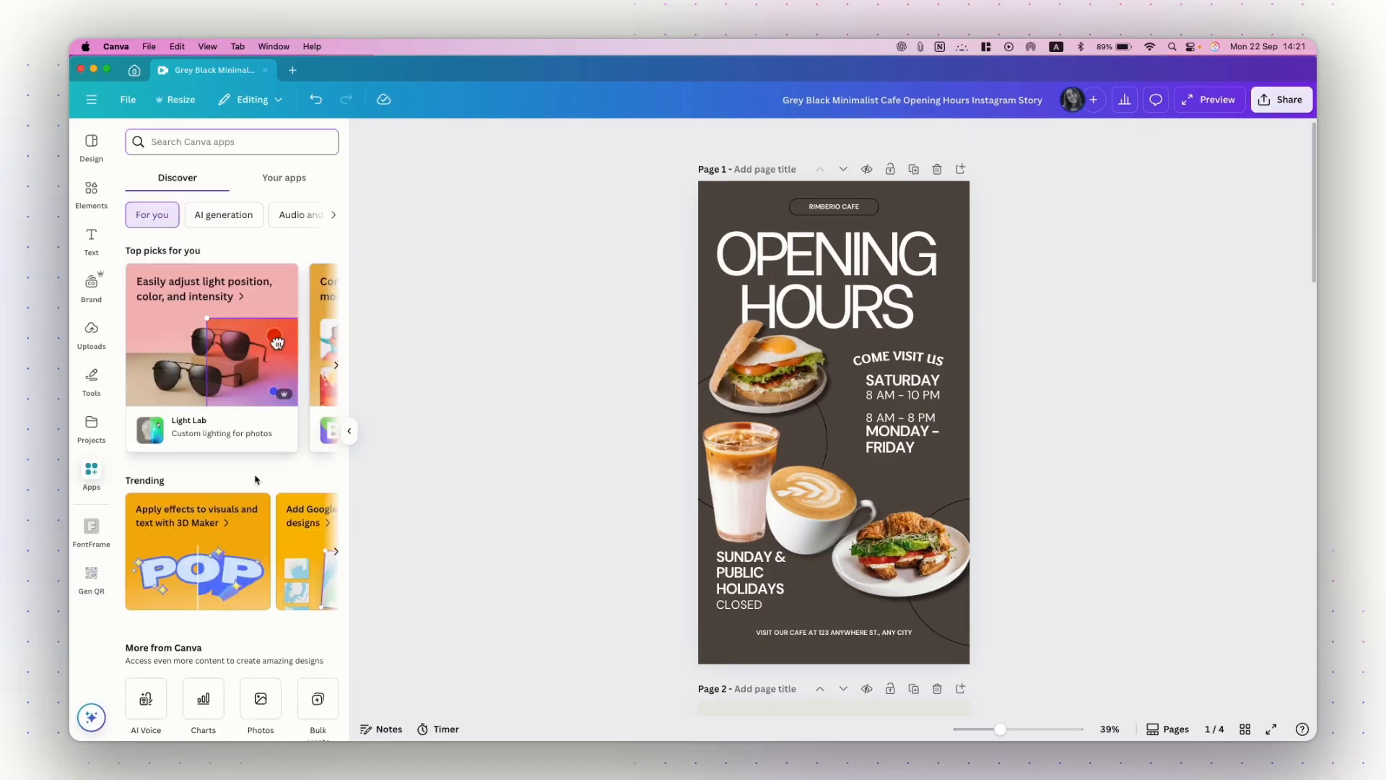
pyautogui.scroll(-1, 256, 479)
pyautogui.scroll(-2, 256, 479)
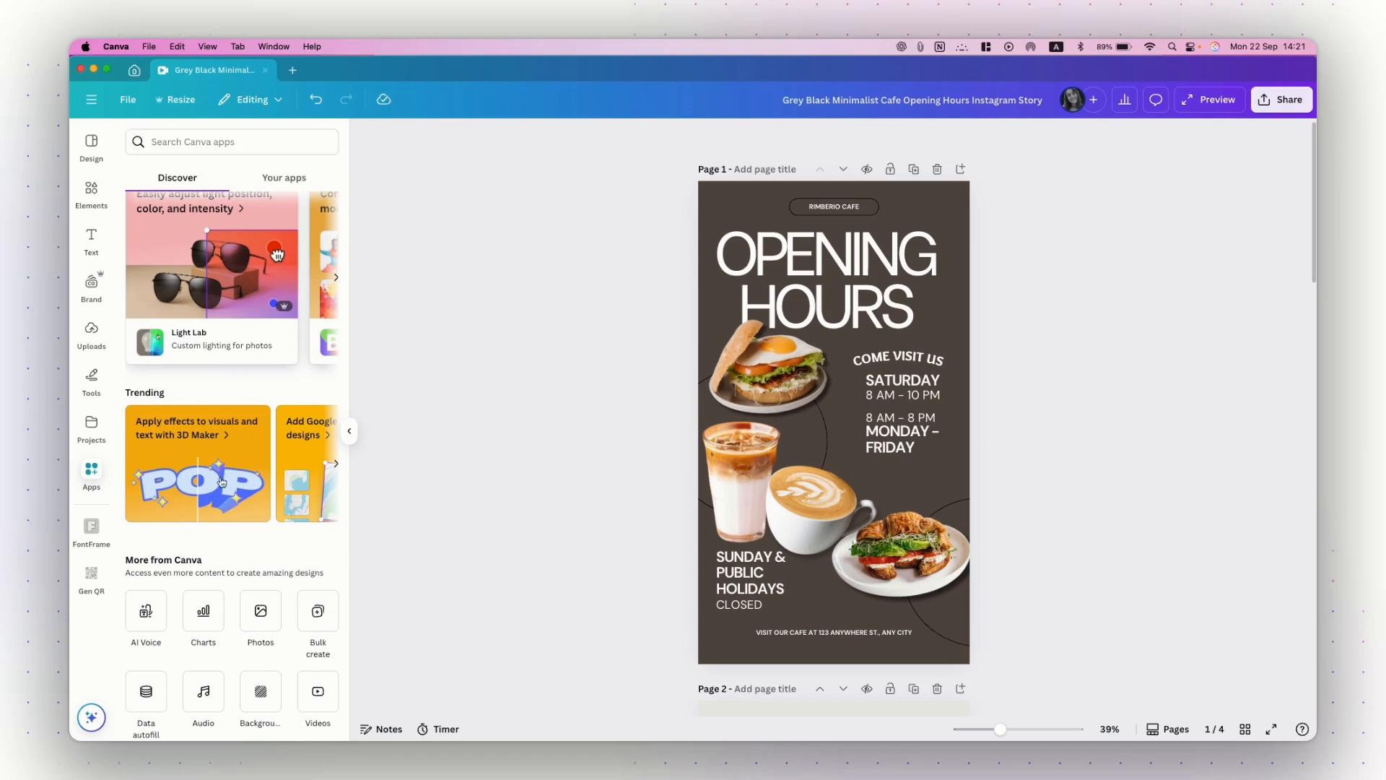
pyautogui.click(192, 477)
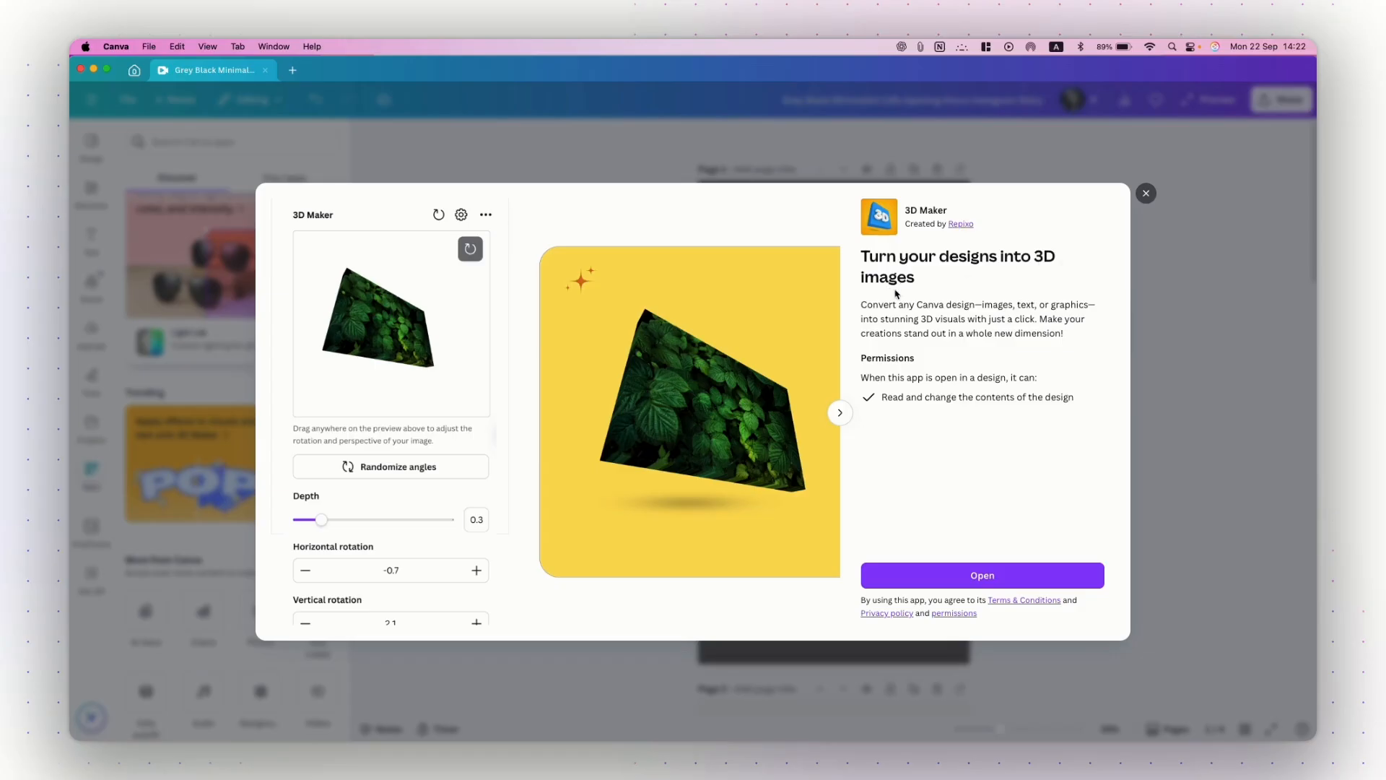
pyautogui.click(1146, 193)
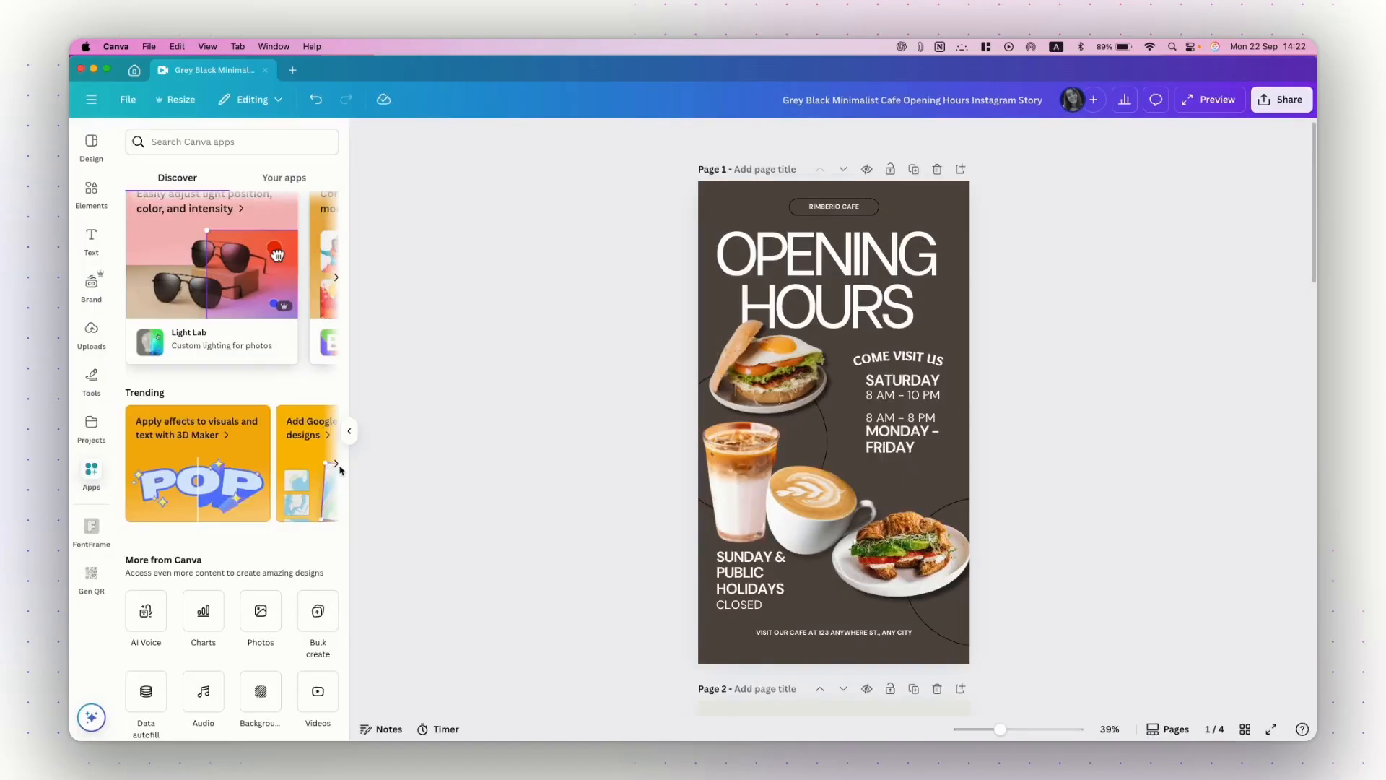
# - Browse further trending apps and the More from Canva section, then return to the start of the apps list
pyautogui.click(336, 463)
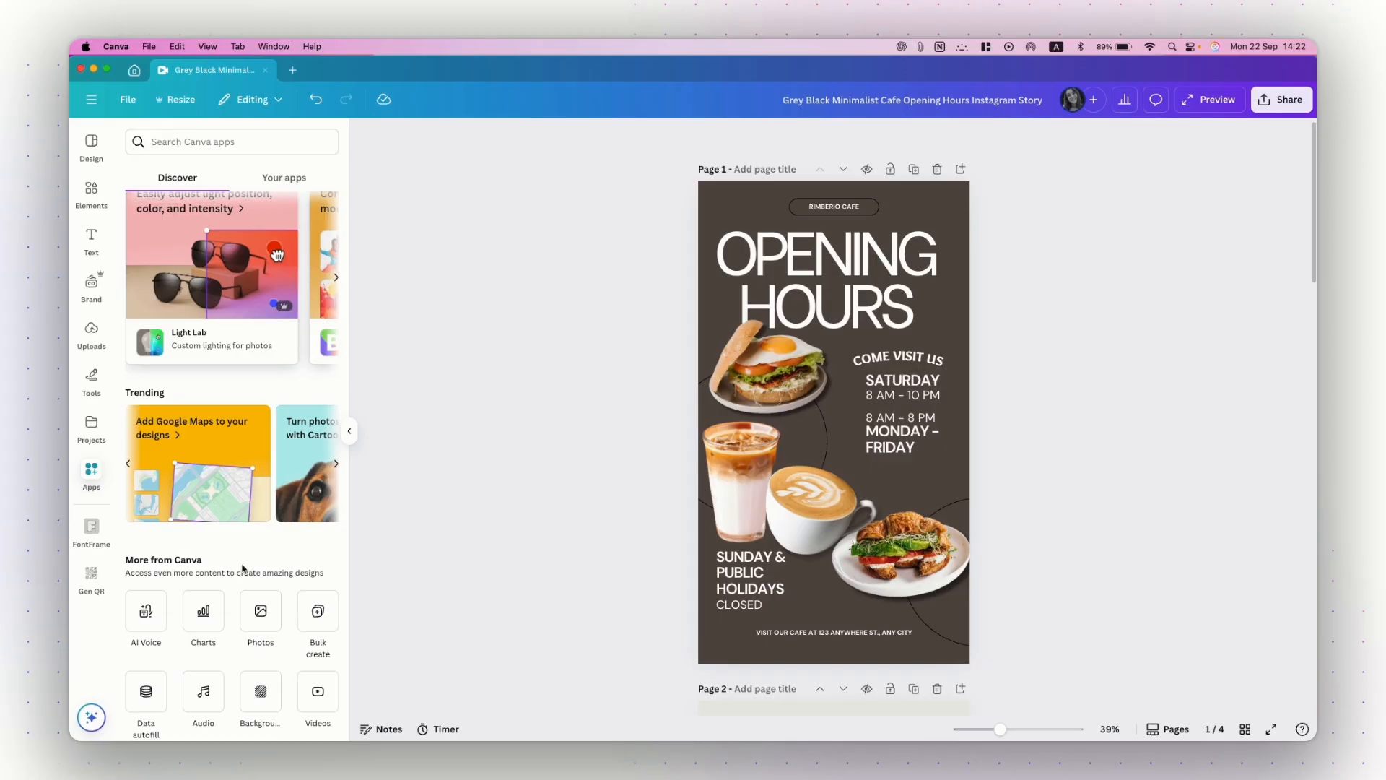
pyautogui.scroll(-3, 242, 569)
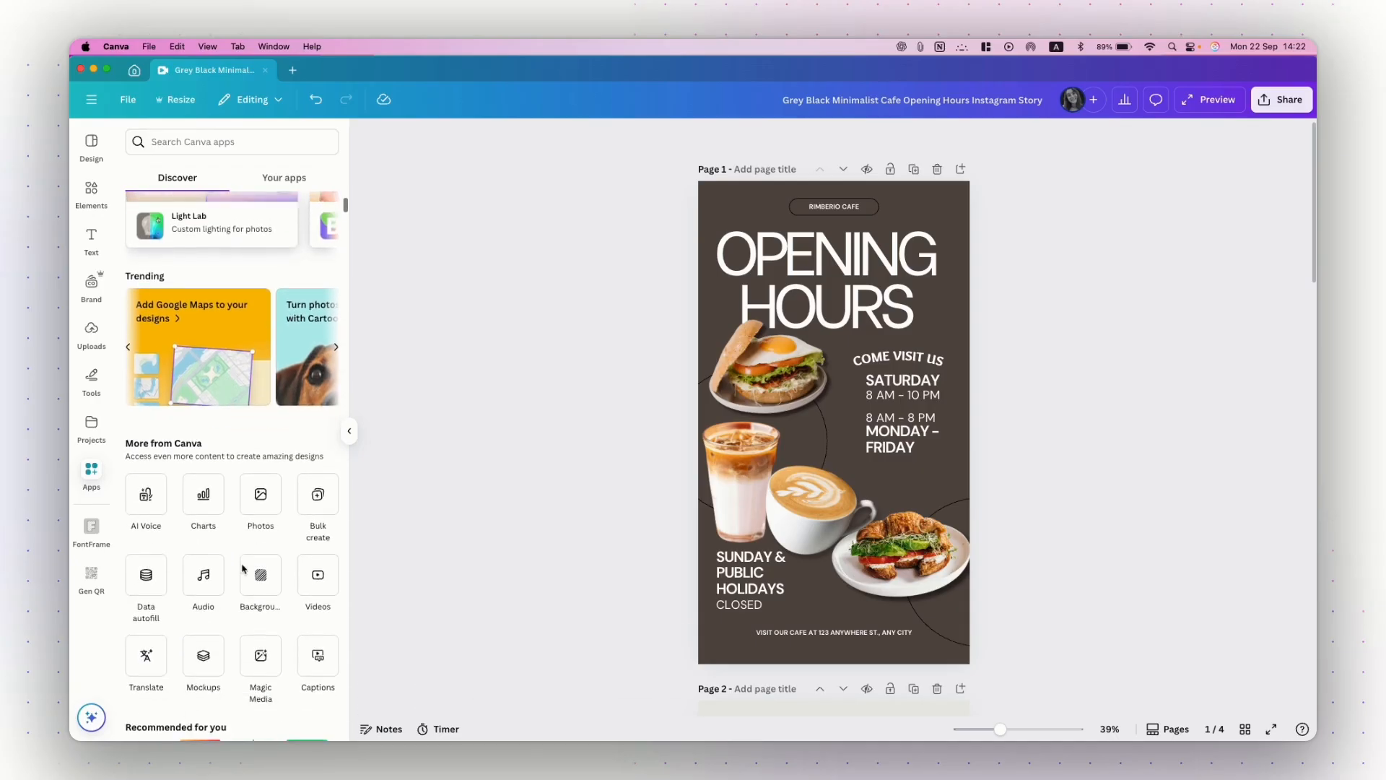
pyautogui.scroll(6, 242, 568)
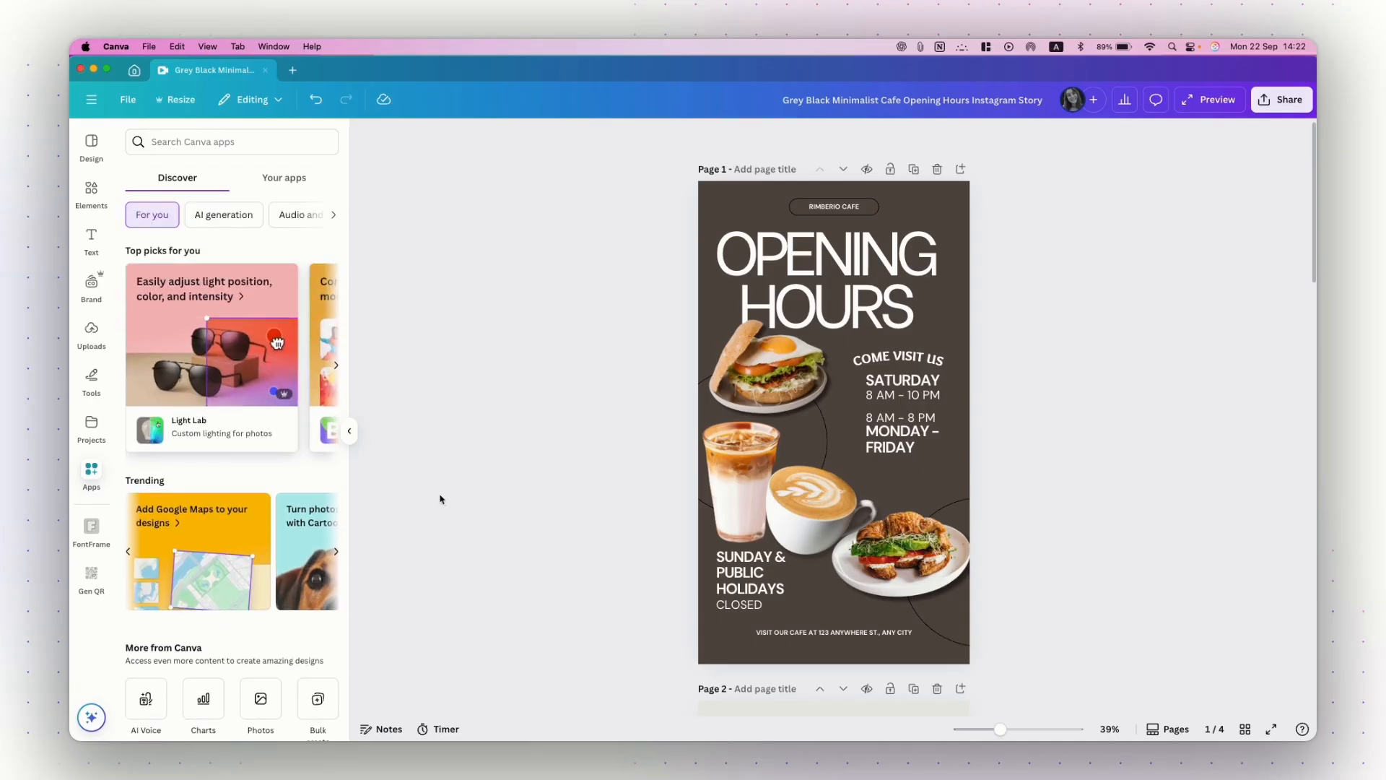